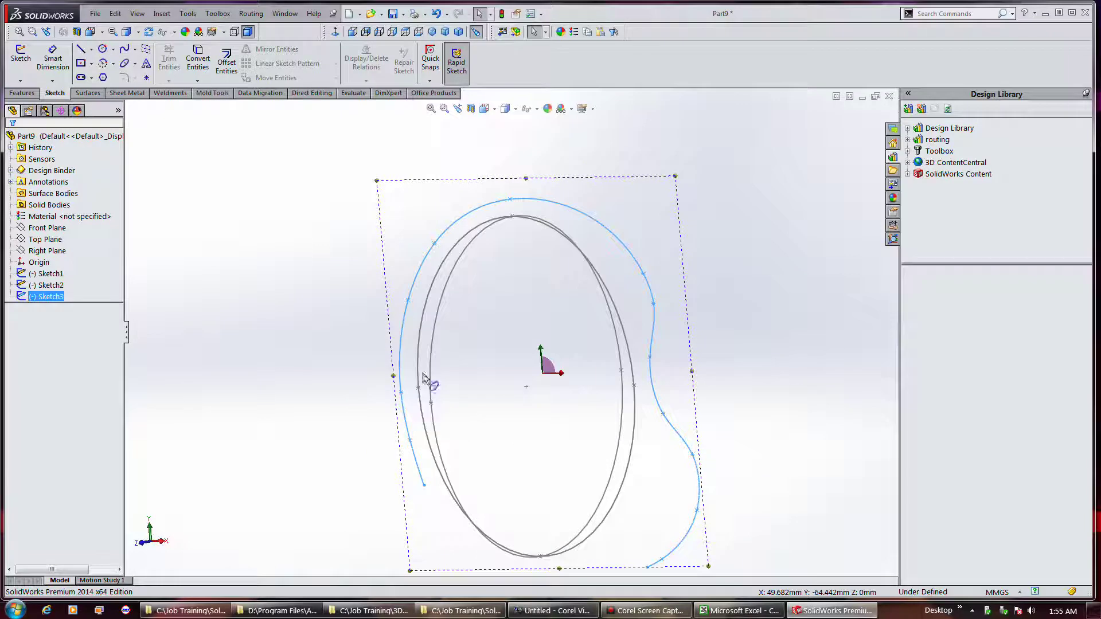
Step: Start a new sketch on the Right Plane and view it face-on
{"action": "mouse_move", "coordinate": [835, 328]}
{"action": "middle_mouse_down"}
{"action": "mouse_move", "coordinate": [782, 339]}
{"action": "mouse_move", "coordinate": [749, 325]}
{"action": "mouse_move", "coordinate": [820, 295]}
{"action": "mouse_move", "coordinate": [869, 304]}
{"action": "mouse_move", "coordinate": [872, 334]}
{"action": "mouse_move", "coordinate": [762, 396]}
{"action": "middle_mouse_up"}
{"action": "left_click", "coordinate": [47, 251]}
{"action": "left_click", "coordinate": [21, 56]}
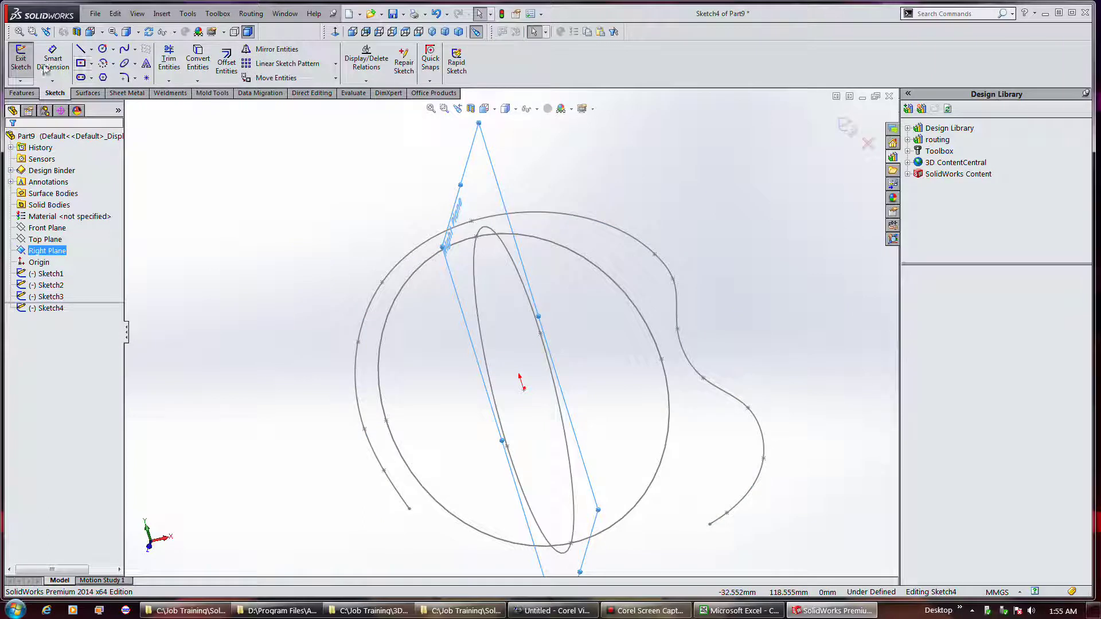
{"action": "left_click", "coordinate": [335, 33]}
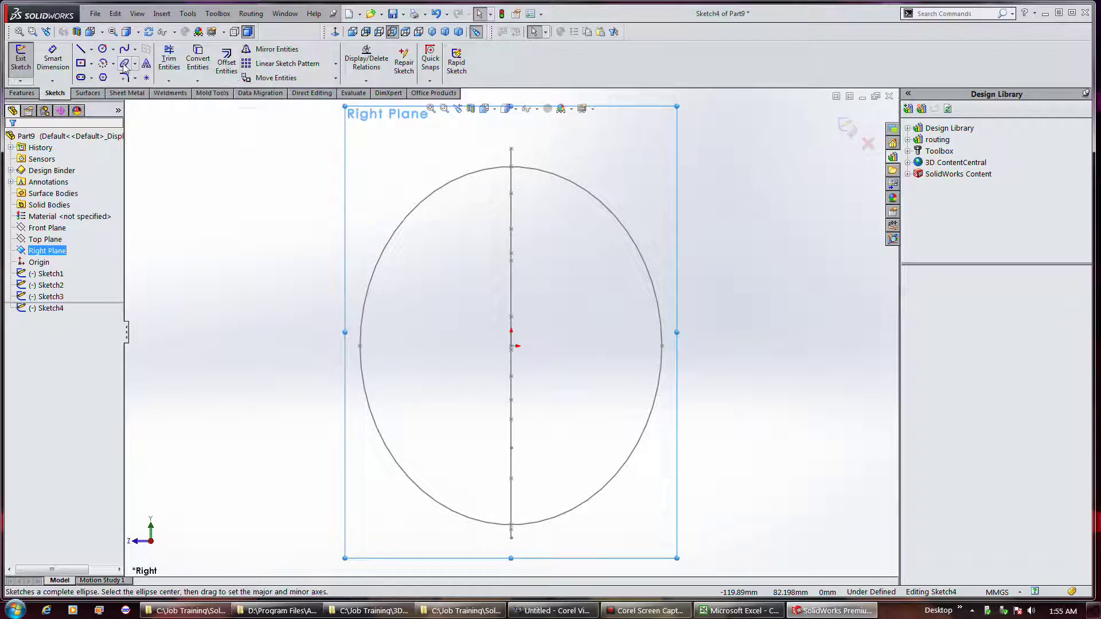
Step: Sketch a four-point spline about 138 mm long from the top end of the vertical Sketch3 curve, curving around the ellipse's left side
{"action": "left_click", "coordinate": [124, 49]}
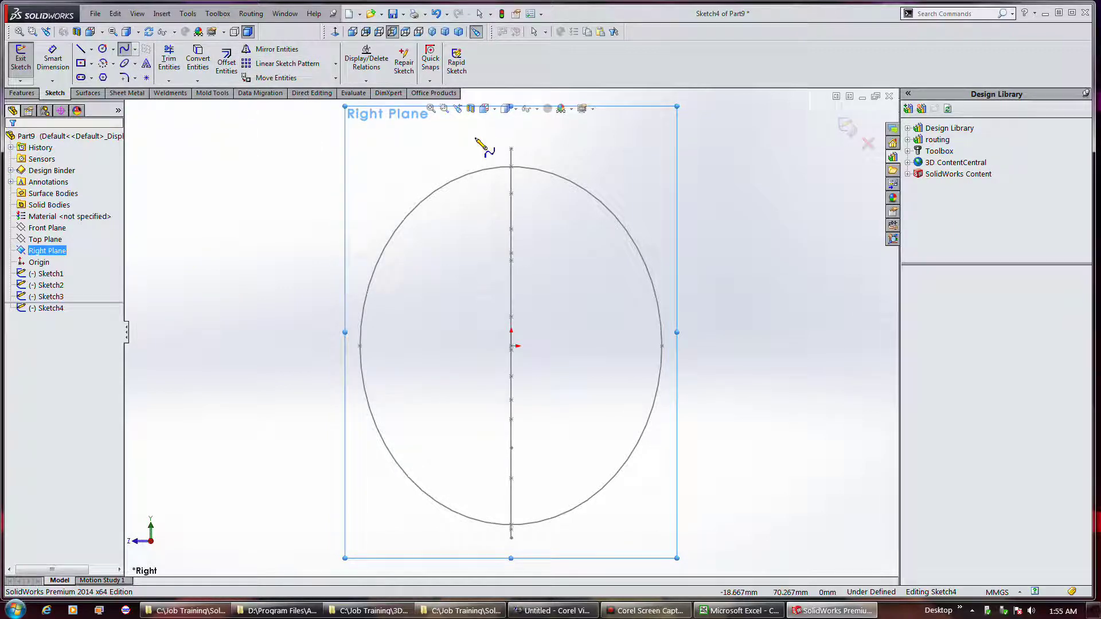
{"action": "left_click", "coordinate": [511, 149]}
{"action": "left_click", "coordinate": [431, 163]}
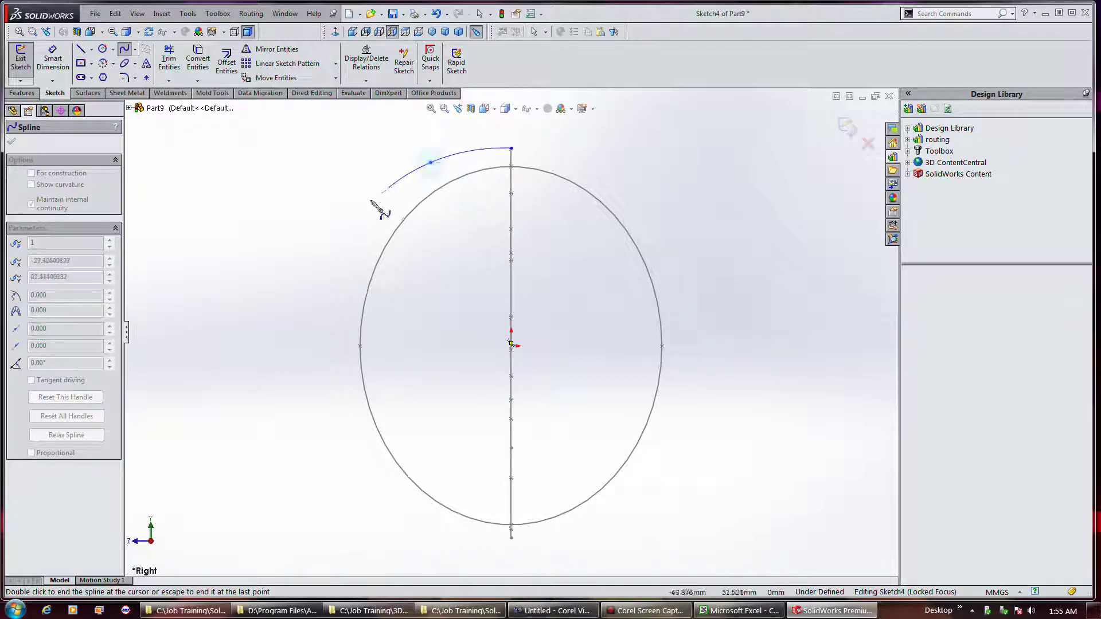
{"action": "left_click", "coordinate": [330, 293]}
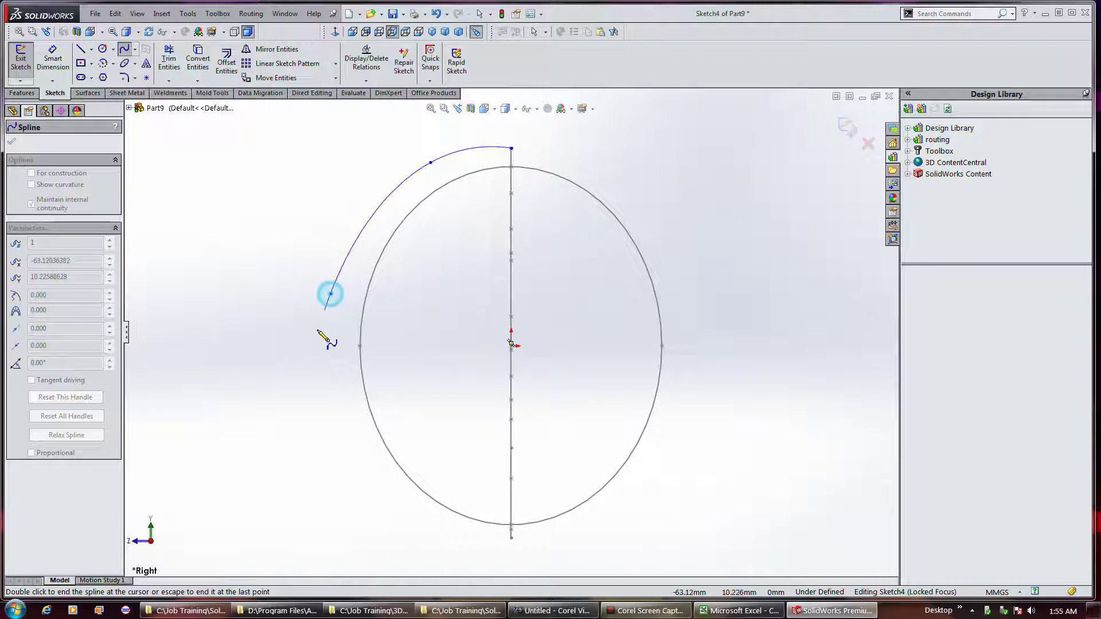
{"action": "left_click", "coordinate": [352, 446]}
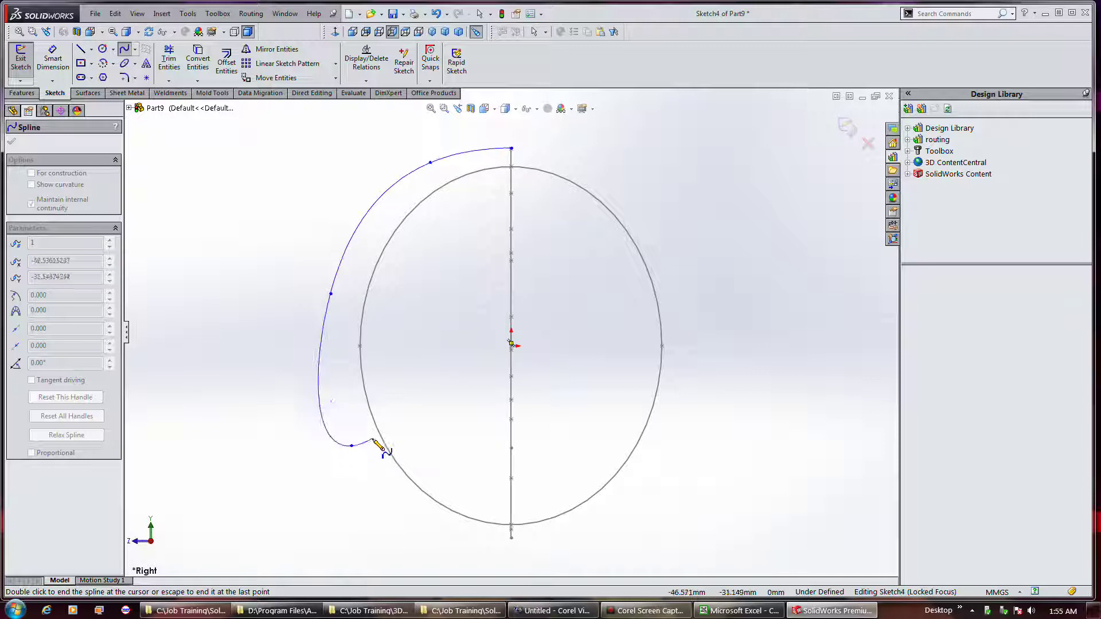
{"action": "key", "text": "Escape"}
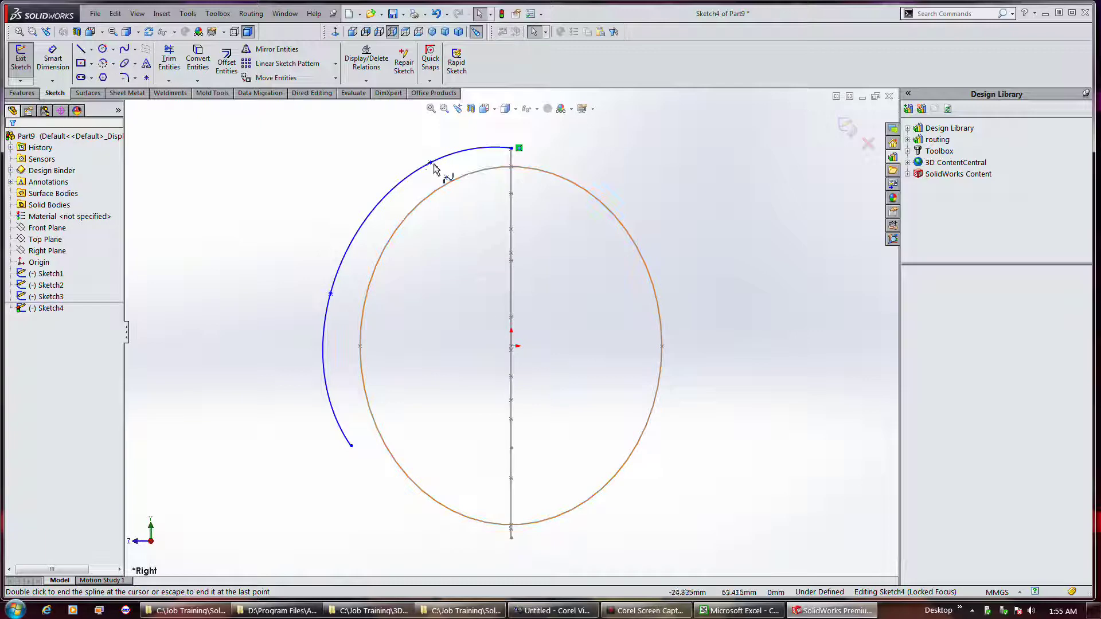
Step: Move the spline's second point slightly closer to the ellipse, to about X -28.56, Y 57.86 mm, smoothing the curve's top
{"action": "left_click", "coordinate": [431, 163]}
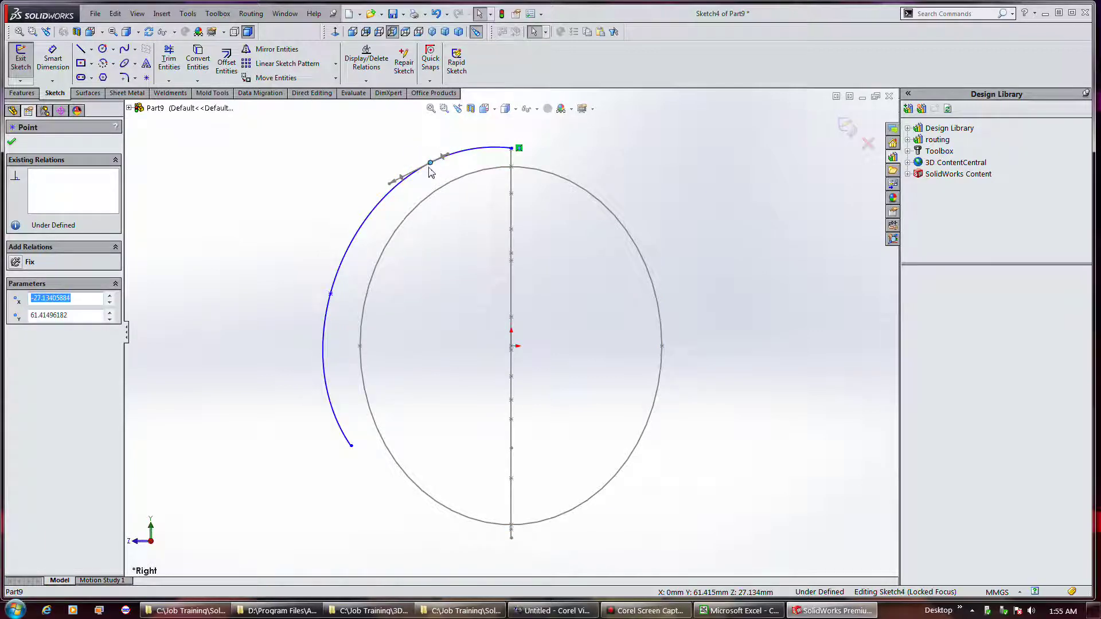
{"action": "scroll", "coordinate": [447, 199], "scroll_direction": "down", "scroll_amount": 4}
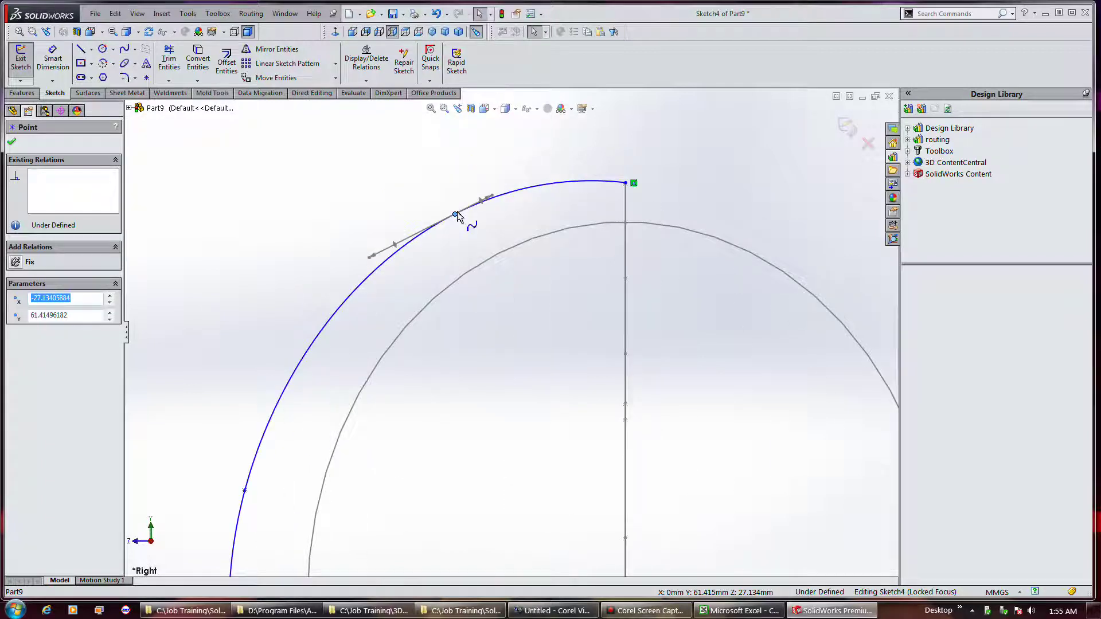
{"action": "left_click", "coordinate": [425, 232]}
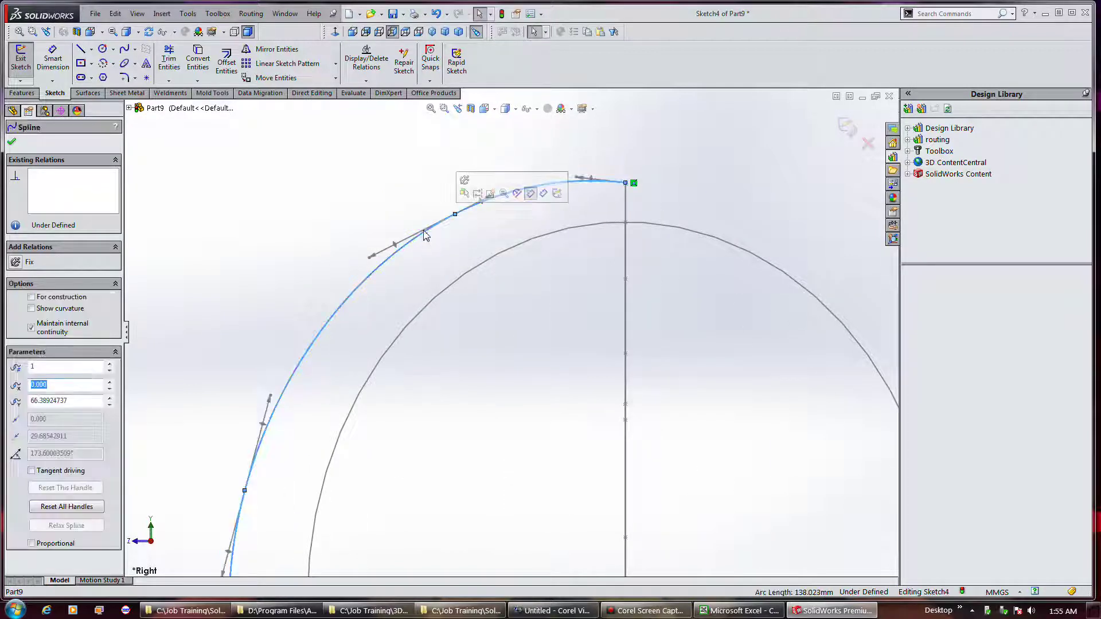
{"action": "left_click_drag", "start_coordinate": [455, 215], "coordinate": [447, 236]}
{"action": "scroll", "coordinate": [436, 187], "scroll_direction": "up", "scroll_amount": 3}
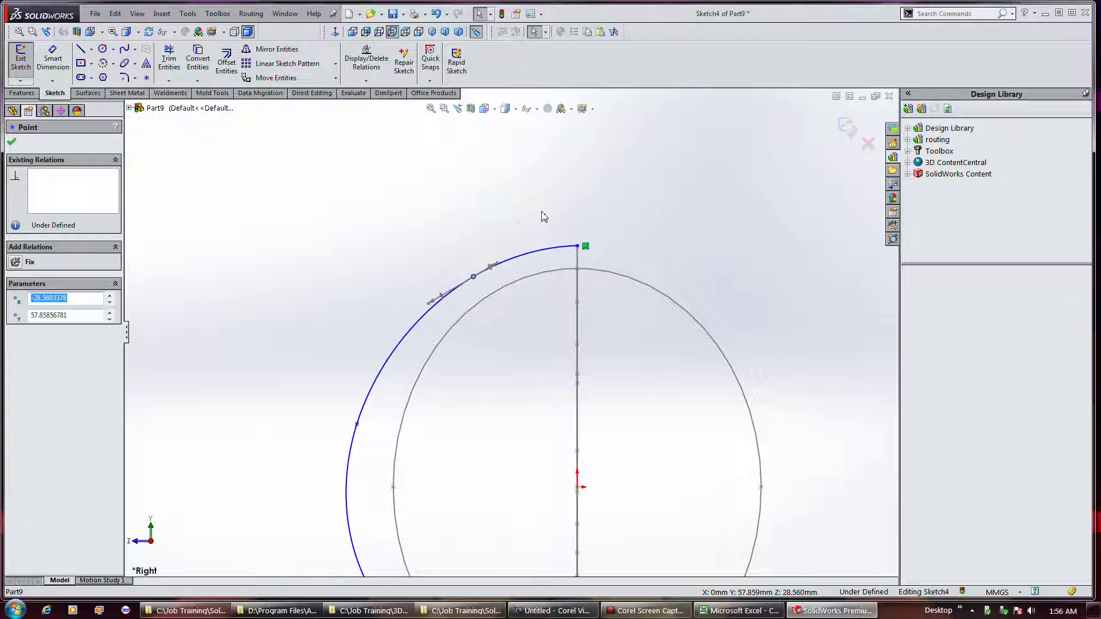
{"action": "left_click", "coordinate": [11, 141]}
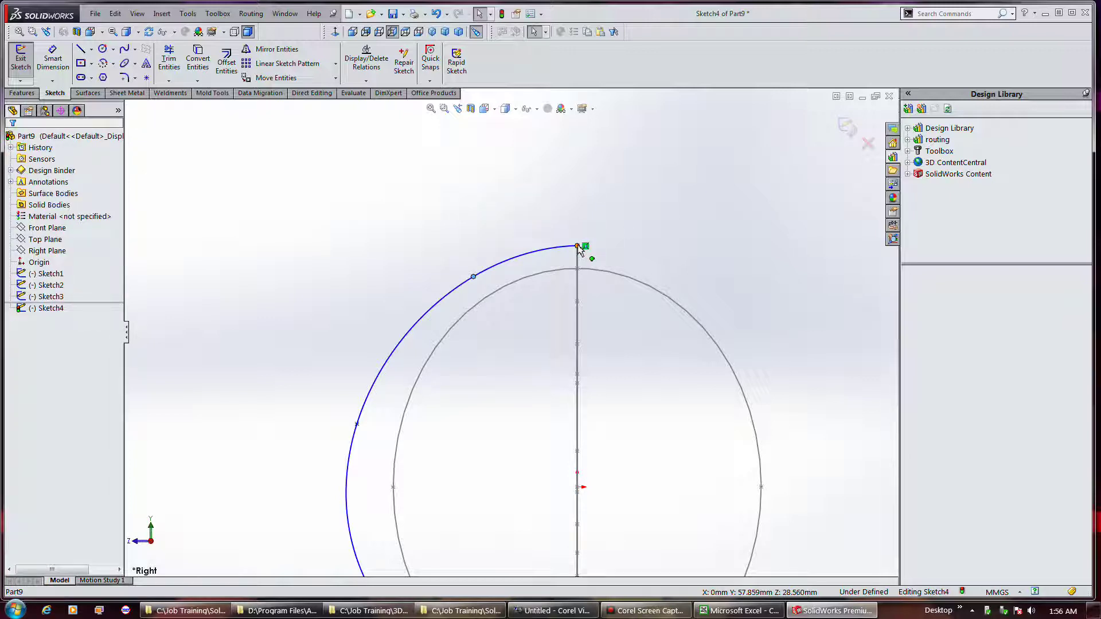
{"action": "left_click", "coordinate": [577, 261]}
{"action": "left_click", "coordinate": [569, 247], "text": "ctrl"}
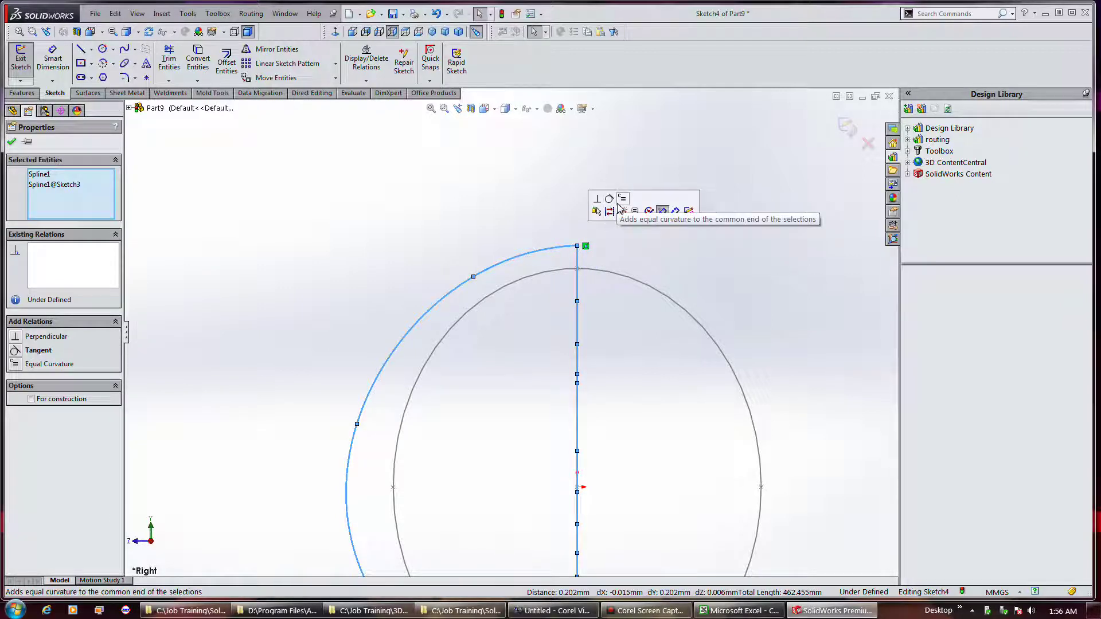
{"action": "left_click", "coordinate": [622, 212]}
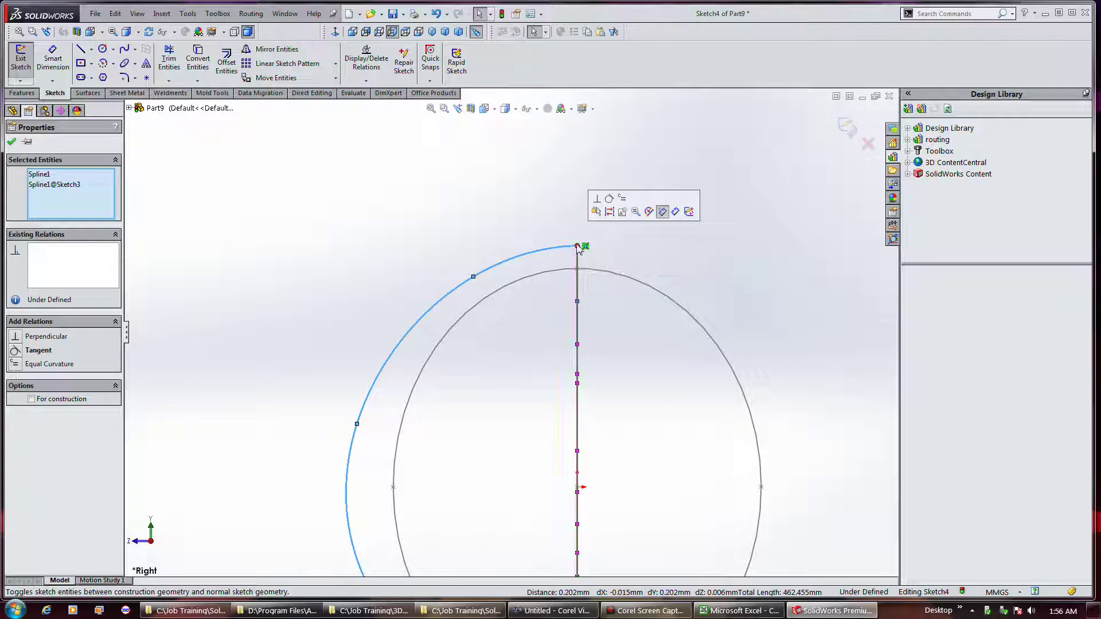
{"action": "left_click", "coordinate": [577, 247]}
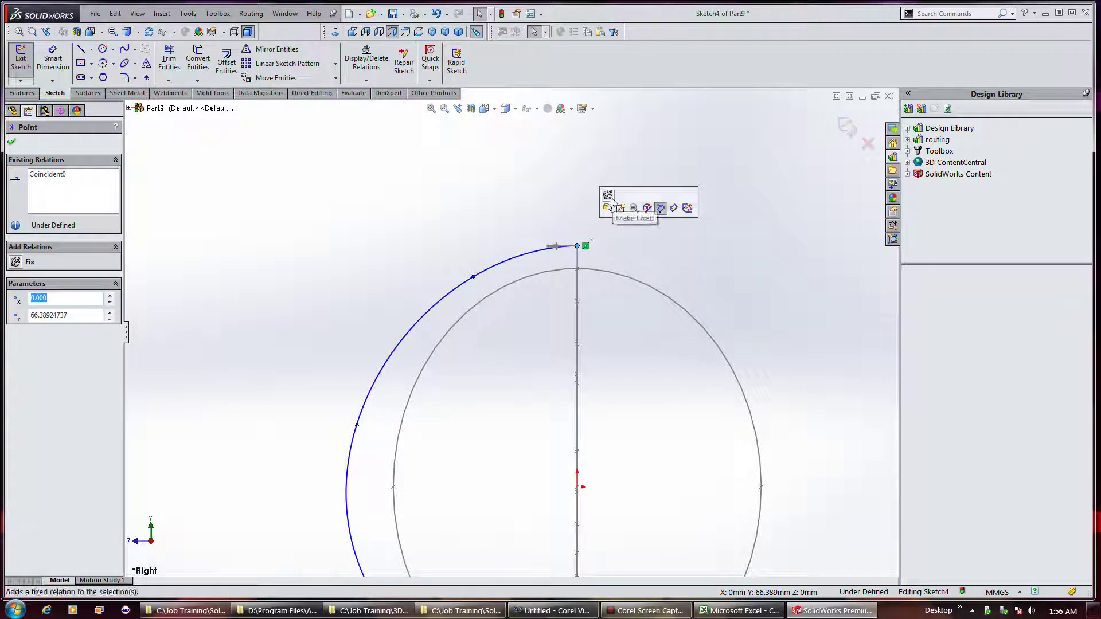
{"action": "scroll", "coordinate": [609, 239], "scroll_direction": "down", "scroll_amount": 5}
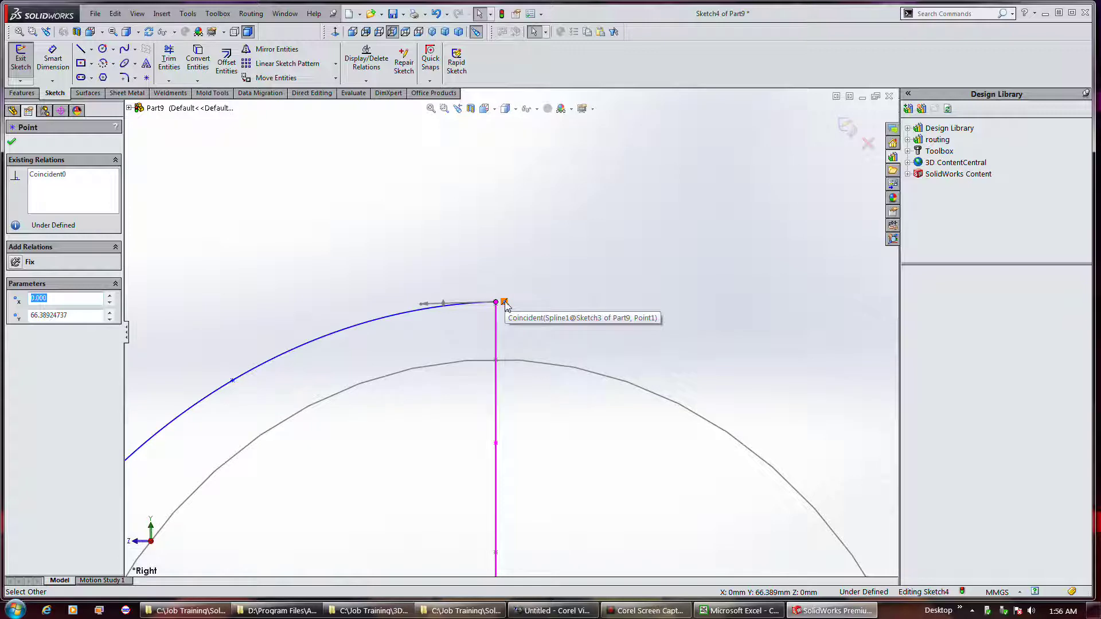
{"action": "left_click", "coordinate": [504, 304]}
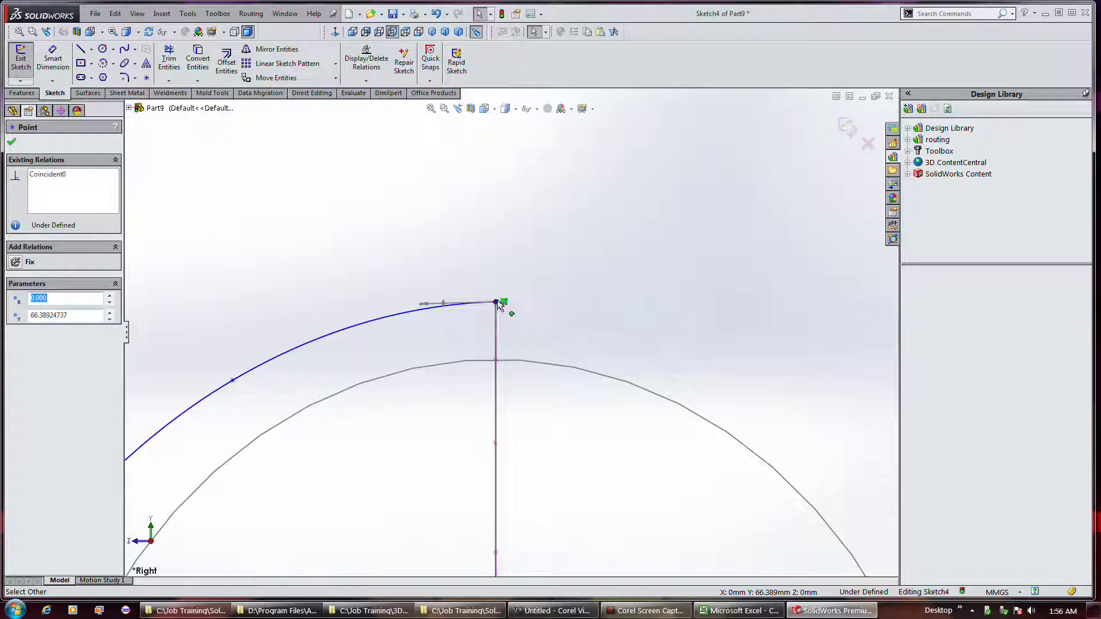
{"action": "left_click", "coordinate": [498, 251]}
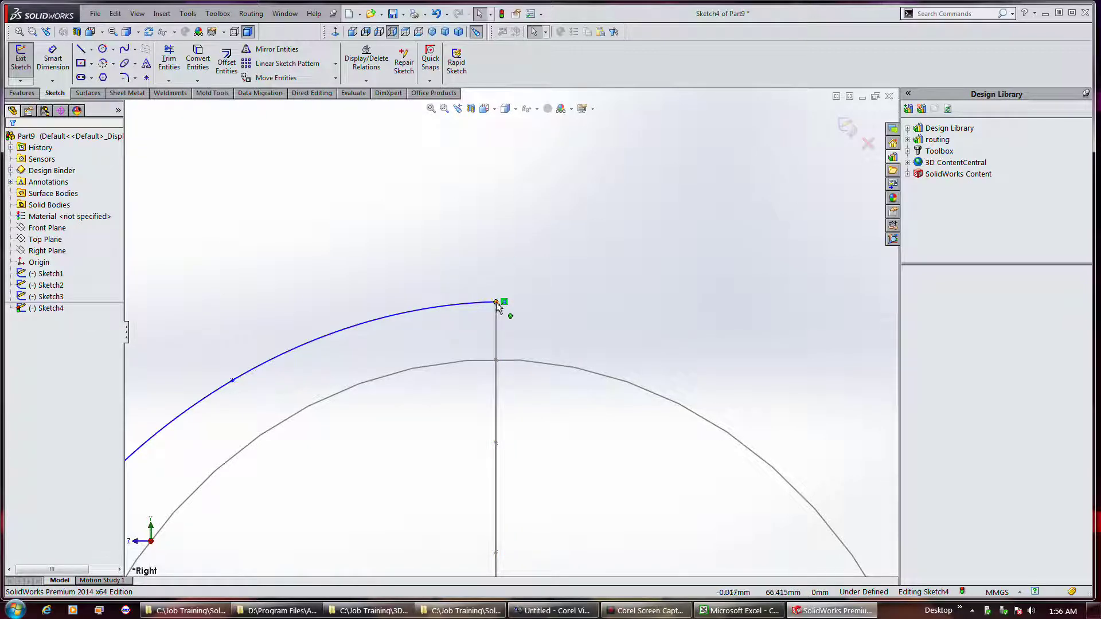
Step: Add a Pierce relation between the spline's upper endpoint and the Sketch3 spline, and close the sketch
{"action": "left_click", "coordinate": [496, 303]}
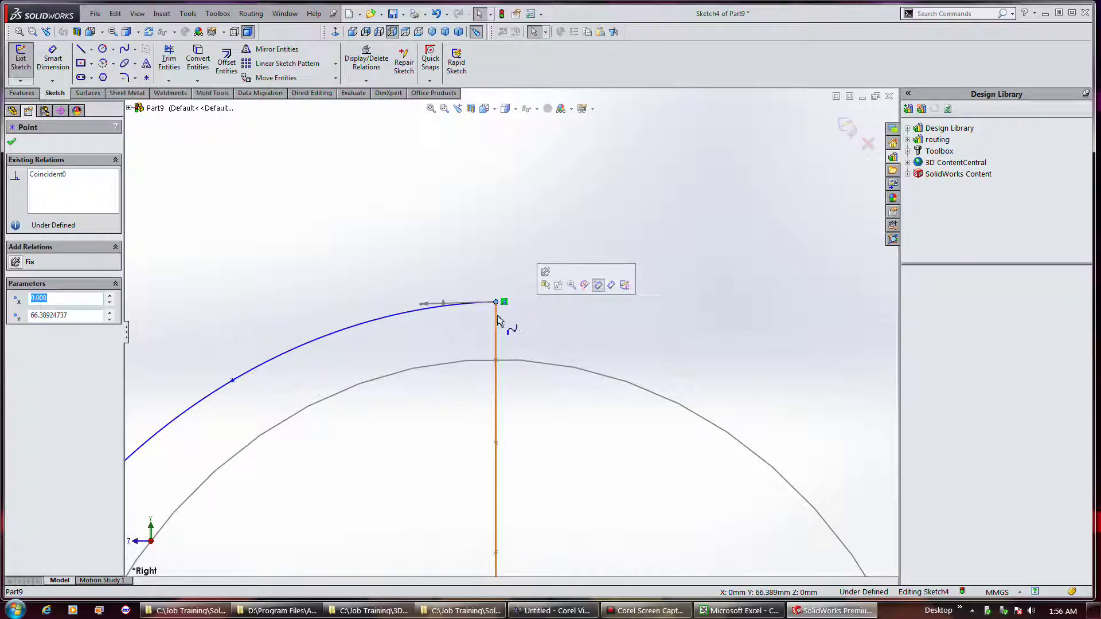
{"action": "left_click", "coordinate": [496, 312], "text": "ctrl"}
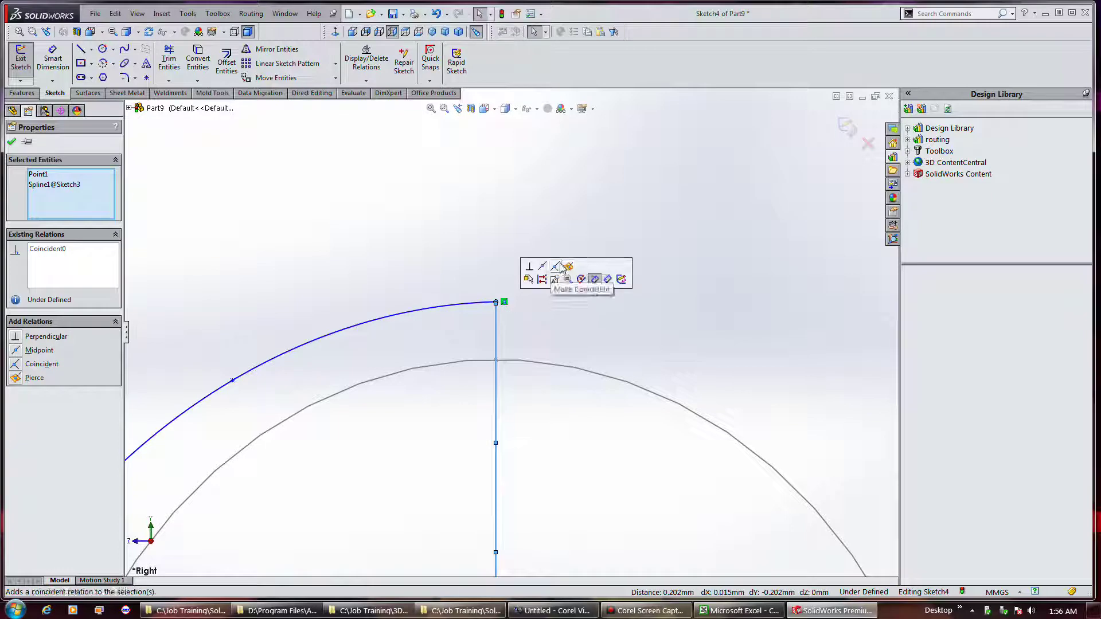
{"action": "left_click", "coordinate": [567, 267]}
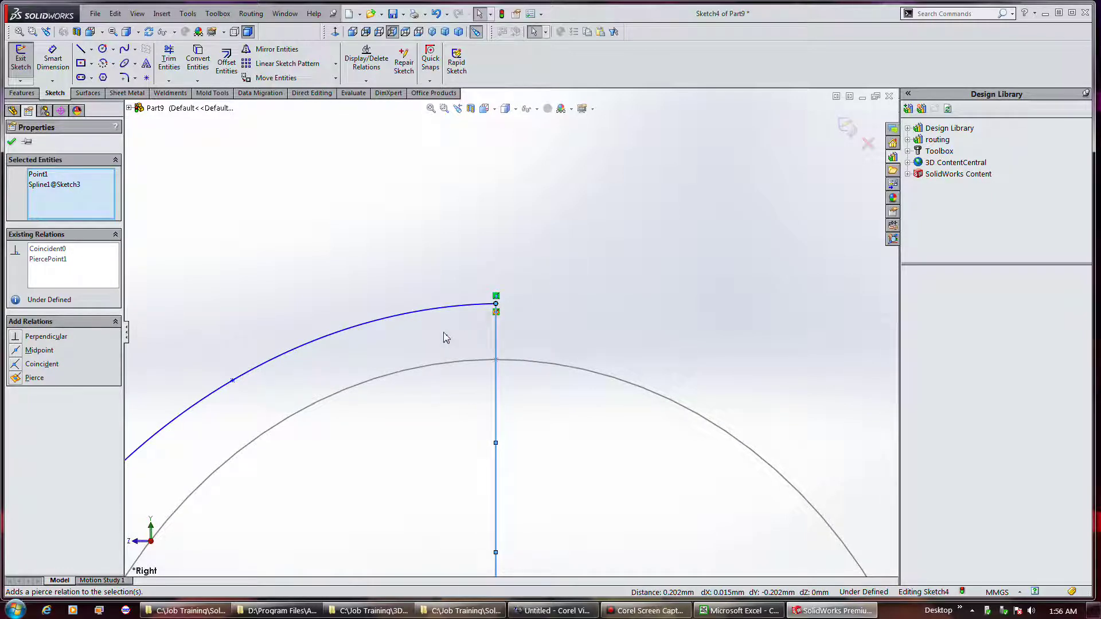
{"action": "middle_click_drag", "start_coordinate": [445, 337], "coordinate": [477, 341]}
{"action": "scroll", "coordinate": [546, 235], "scroll_direction": "up", "scroll_amount": 4}
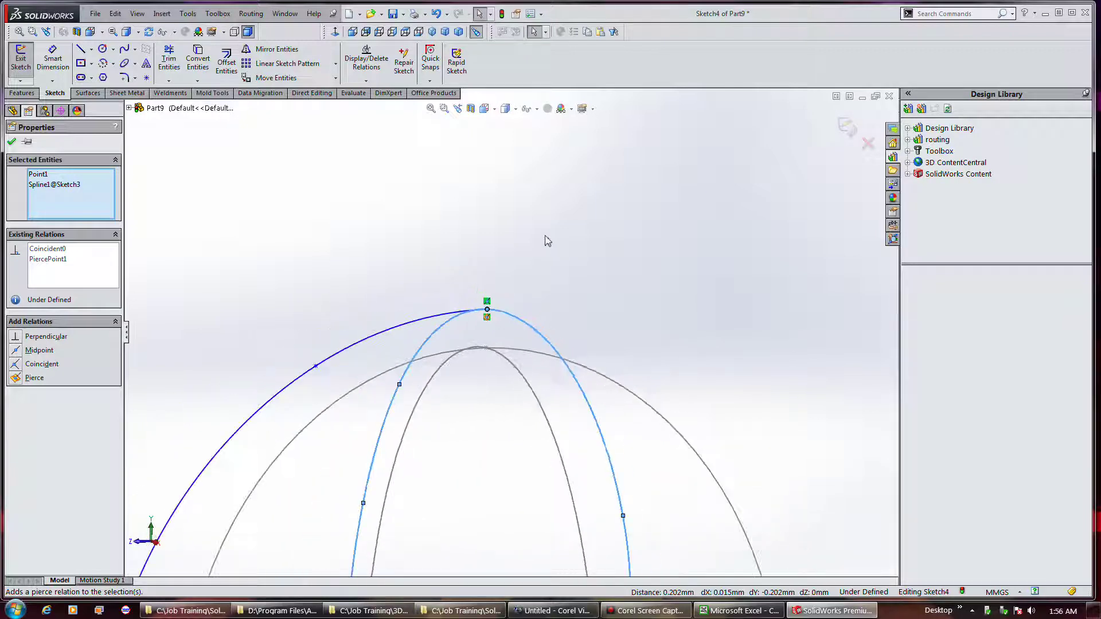
{"action": "scroll", "coordinate": [539, 229], "scroll_direction": "up", "scroll_amount": 5}
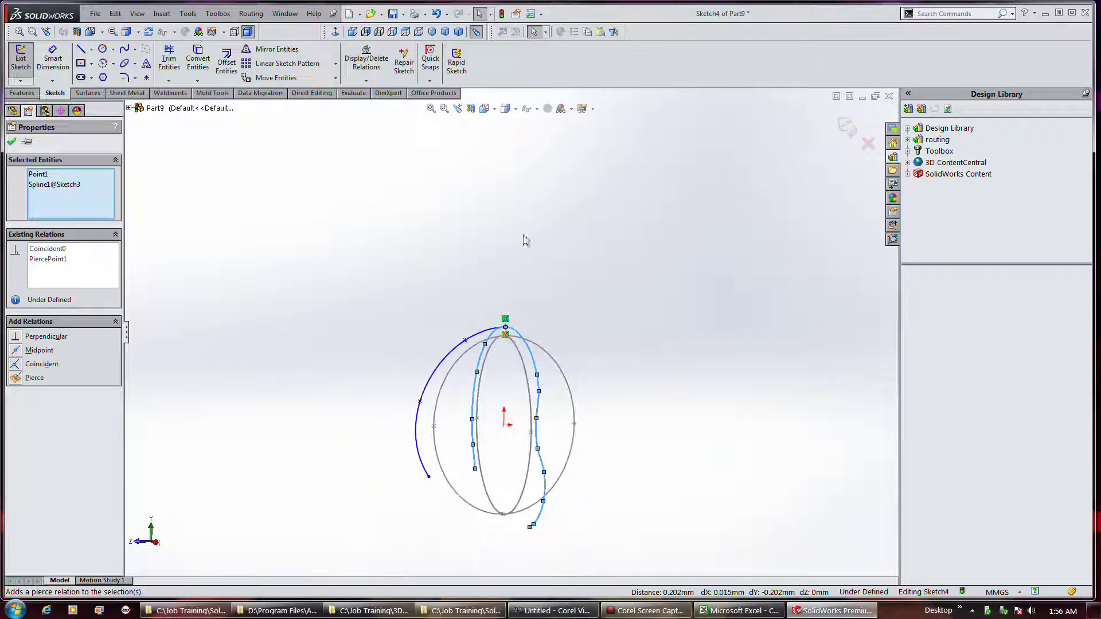
{"action": "scroll", "coordinate": [508, 356], "scroll_direction": "down", "scroll_amount": 3}
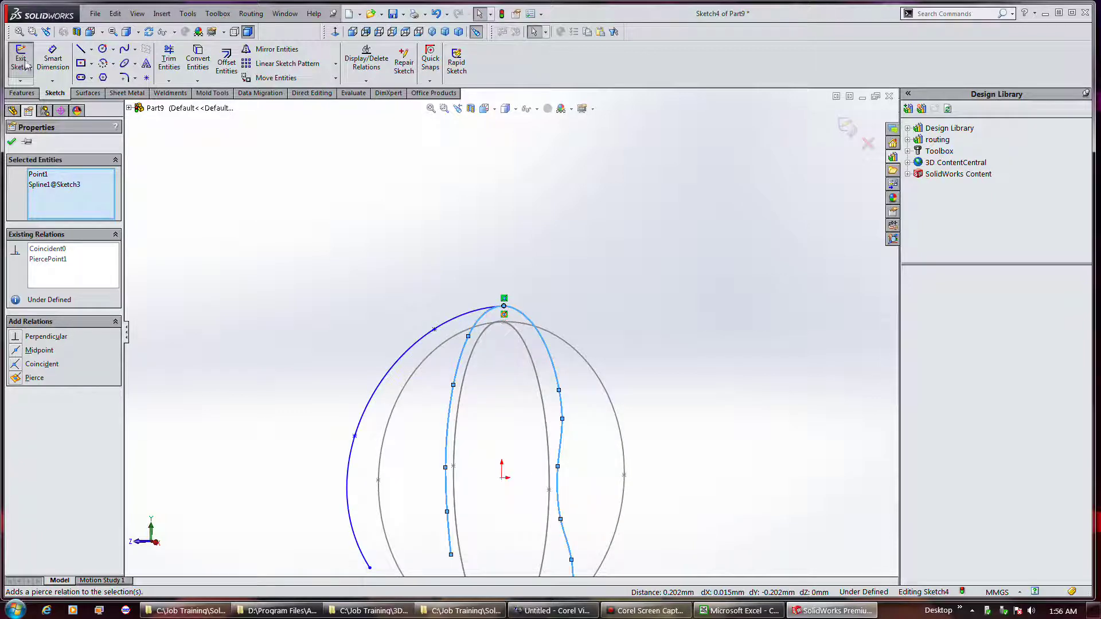
{"action": "left_click", "coordinate": [20, 61]}
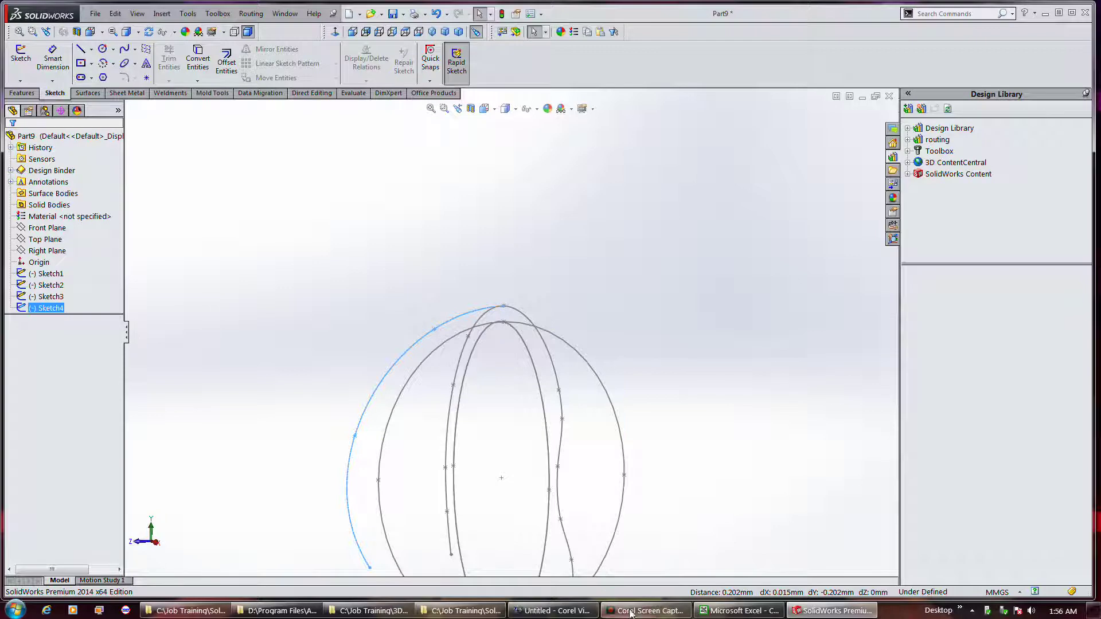
Step: Start a new sketch on the Top Plane and view it face-on
{"action": "middle_click_drag", "start_coordinate": [617, 558], "coordinate": [264, 287]}
{"action": "left_click", "coordinate": [43, 262]}
{"action": "left_click", "coordinate": [50, 252]}
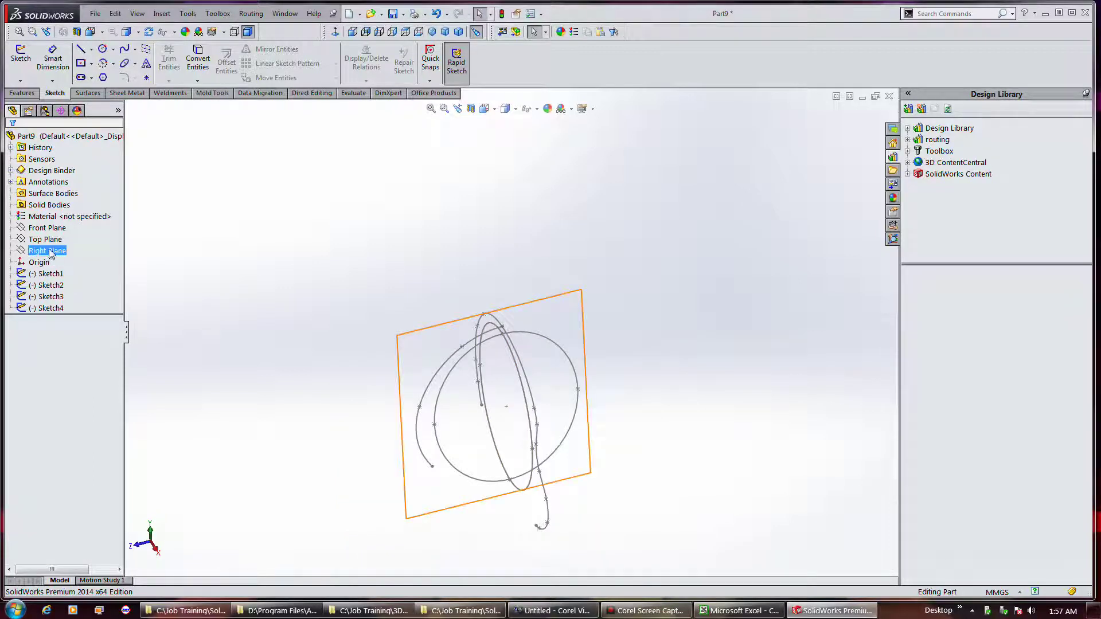
{"action": "left_click", "coordinate": [45, 239]}
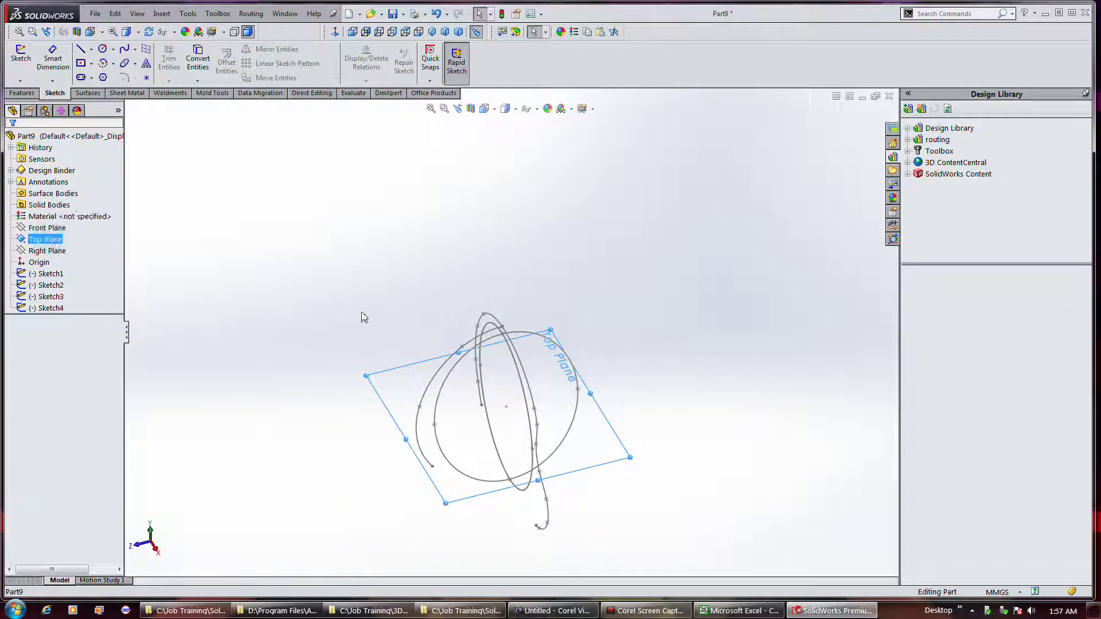
{"action": "left_click", "coordinate": [21, 57]}
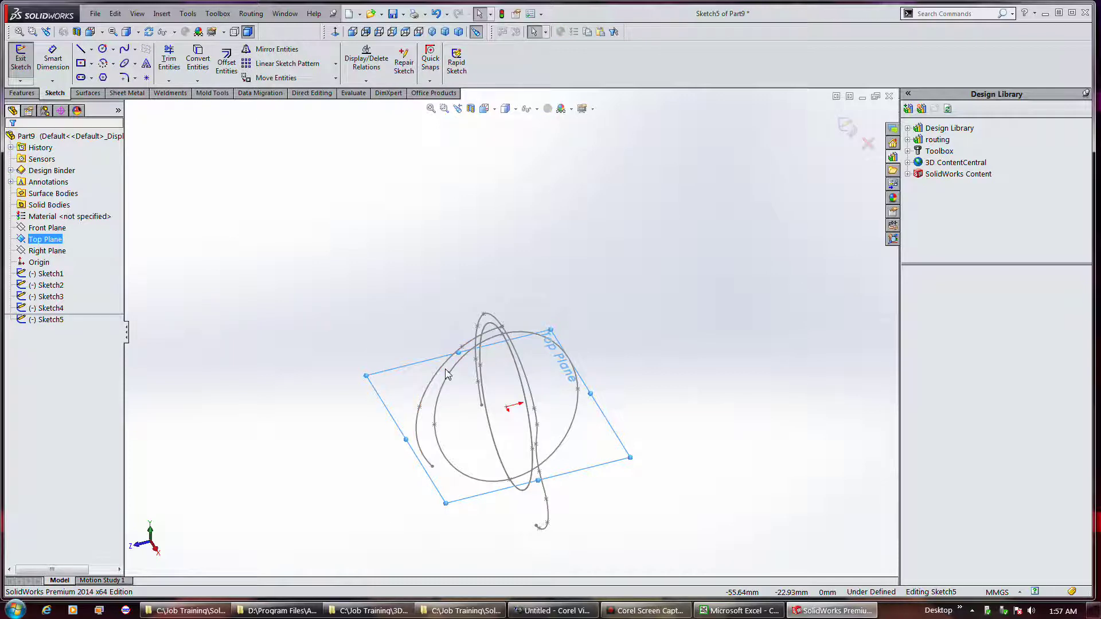
{"action": "left_click", "coordinate": [334, 32]}
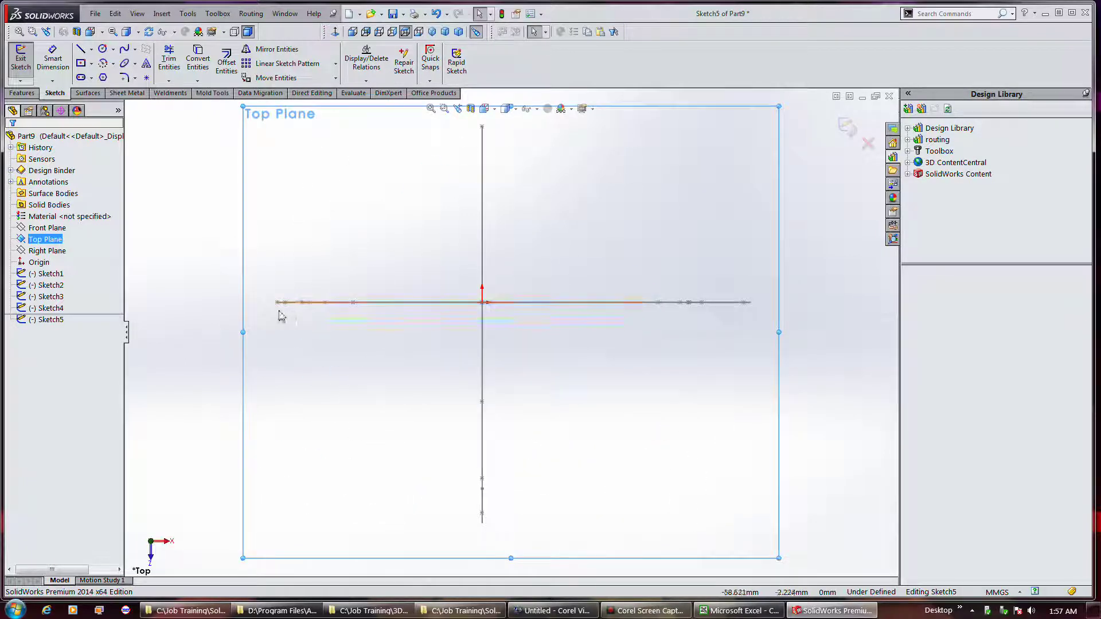
Step: Sketch a three-point U-shaped spline from beyond the horizontal curve's left end, below the vertical curve's lower end, to beyond the right end
{"action": "left_click", "coordinate": [123, 48]}
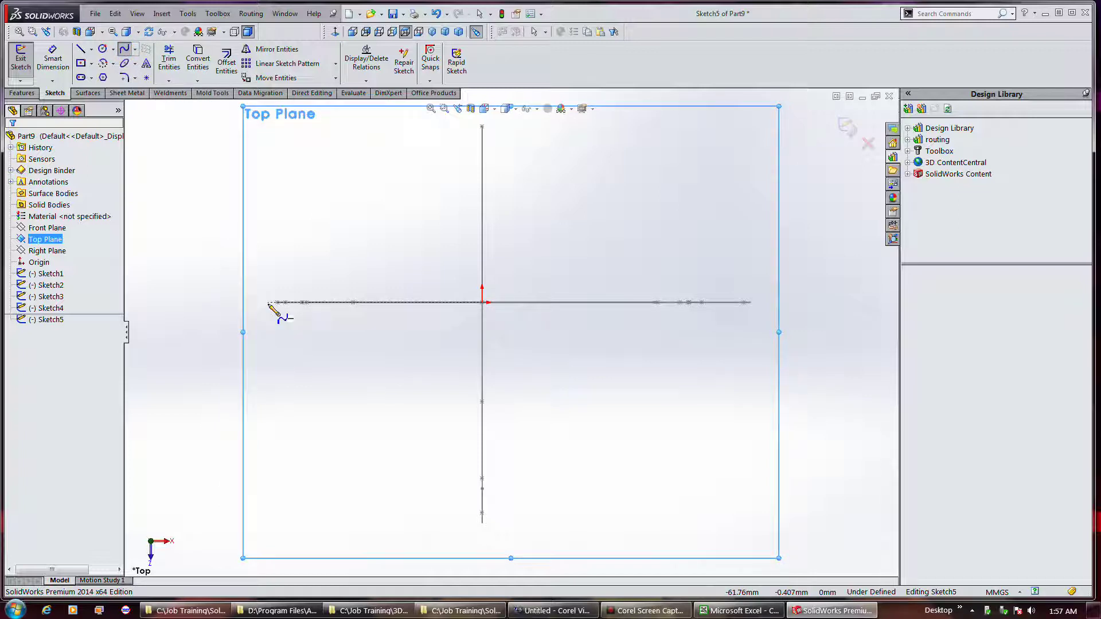
{"action": "left_click", "coordinate": [262, 303]}
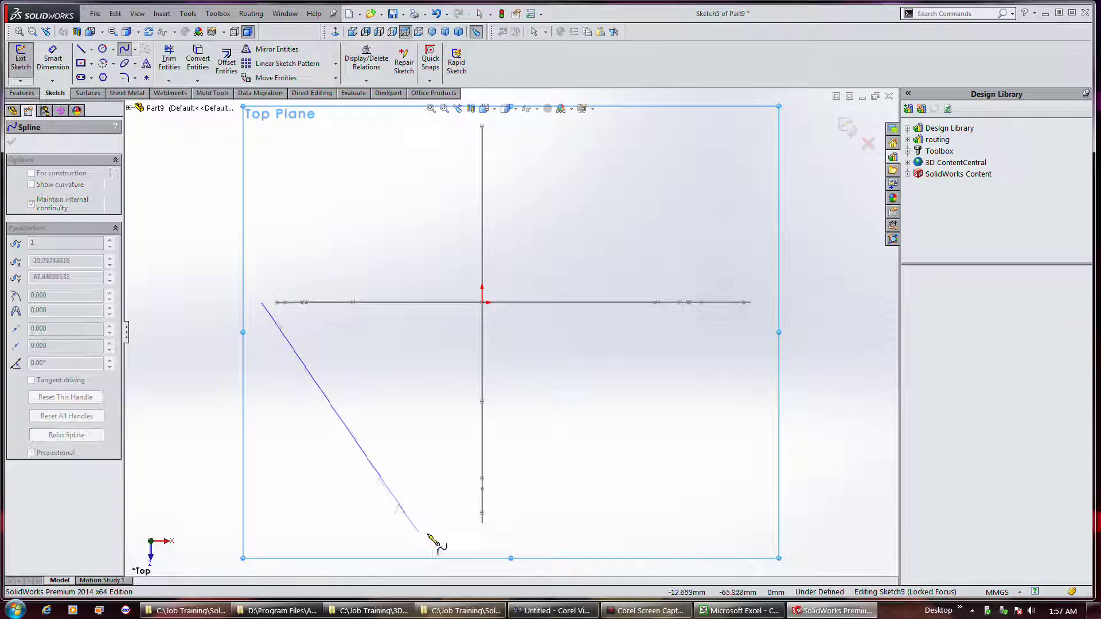
{"action": "left_click", "coordinate": [482, 538]}
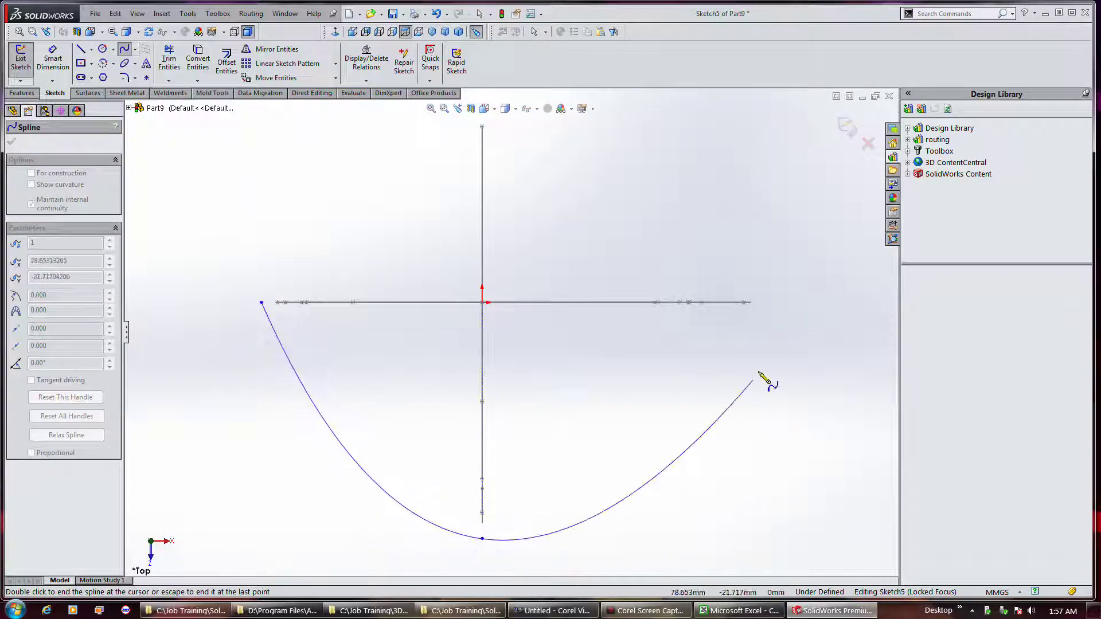
{"action": "left_click", "coordinate": [773, 303]}
{"action": "key", "text": "Escape"}
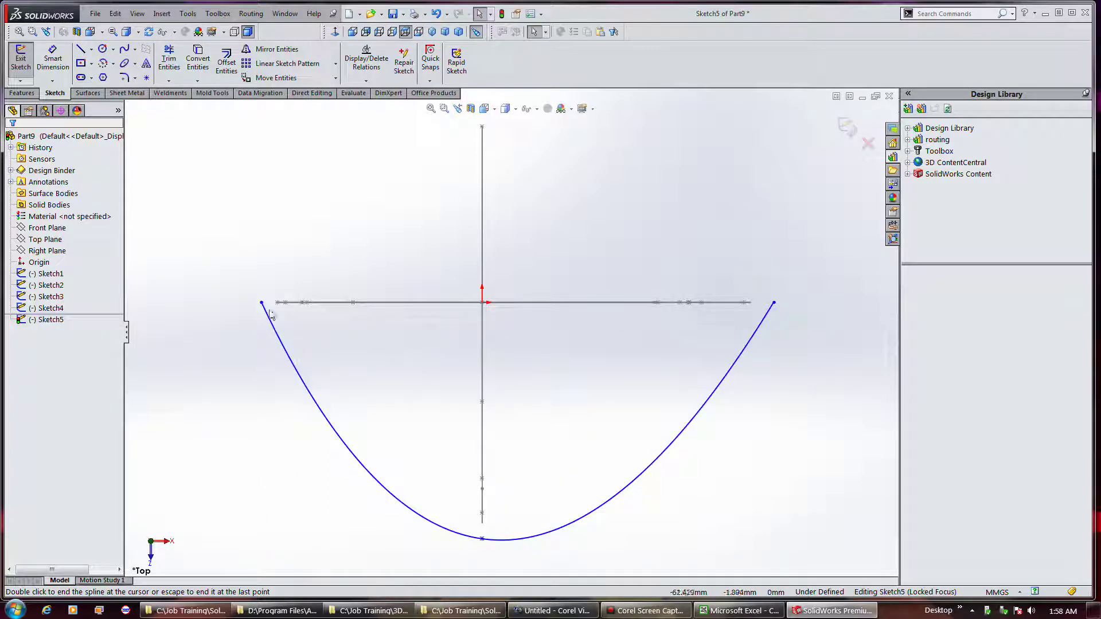
Step: Finish the spline and add a Pierce relation between its left endpoint and the horizontal Sketch3 spline
{"action": "scroll", "coordinate": [262, 307], "scroll_direction": "down", "scroll_amount": 3}
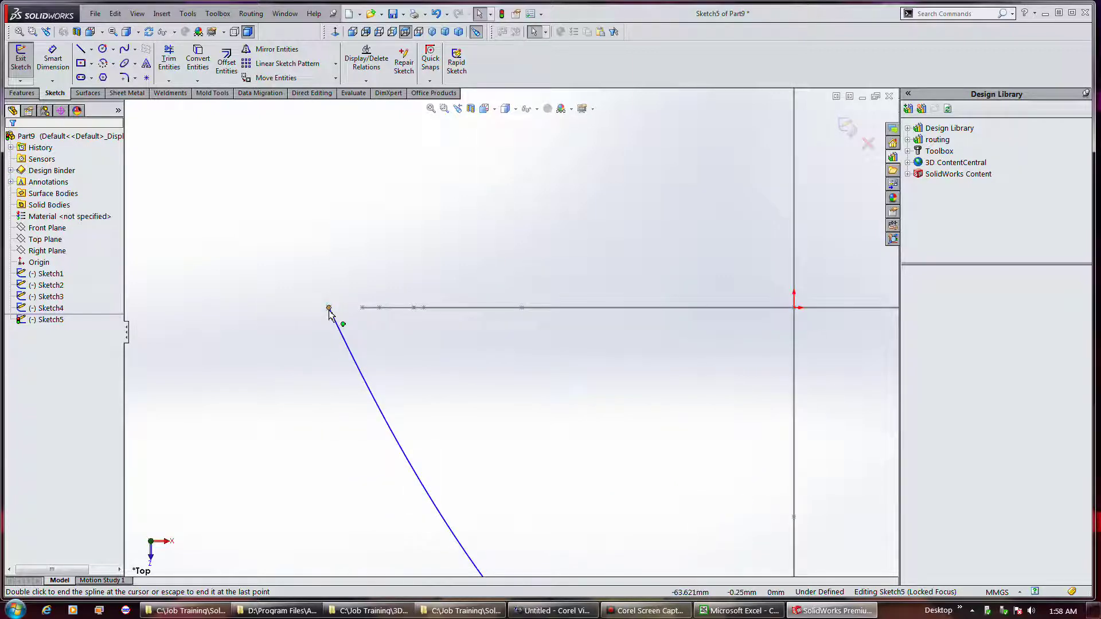
{"action": "double_click", "coordinate": [328, 309]}
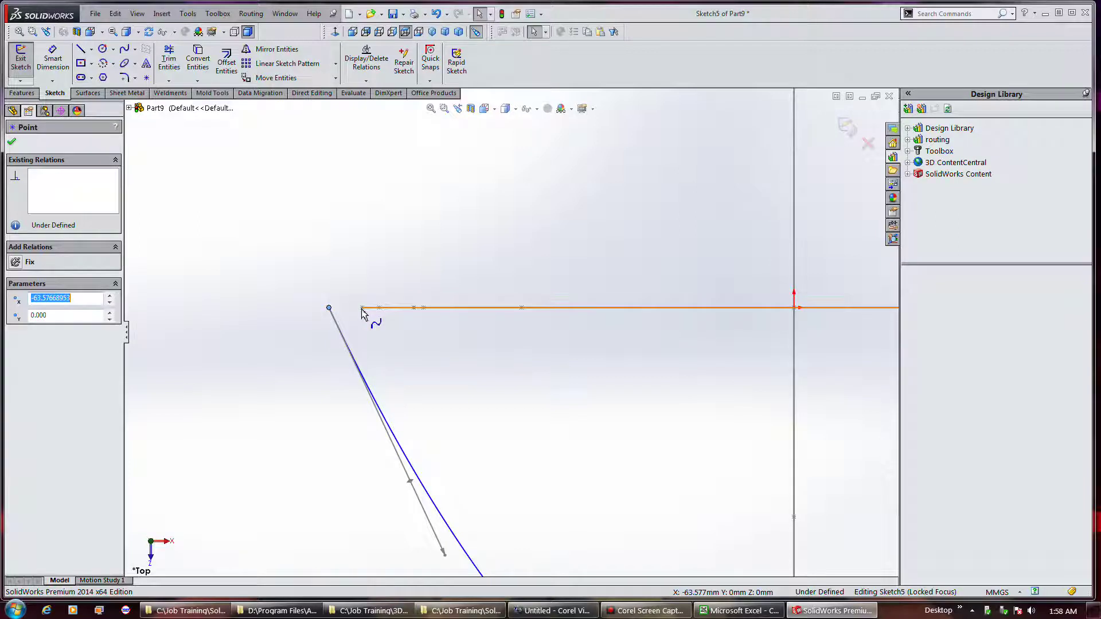
{"action": "left_click", "coordinate": [365, 309], "text": "ctrl"}
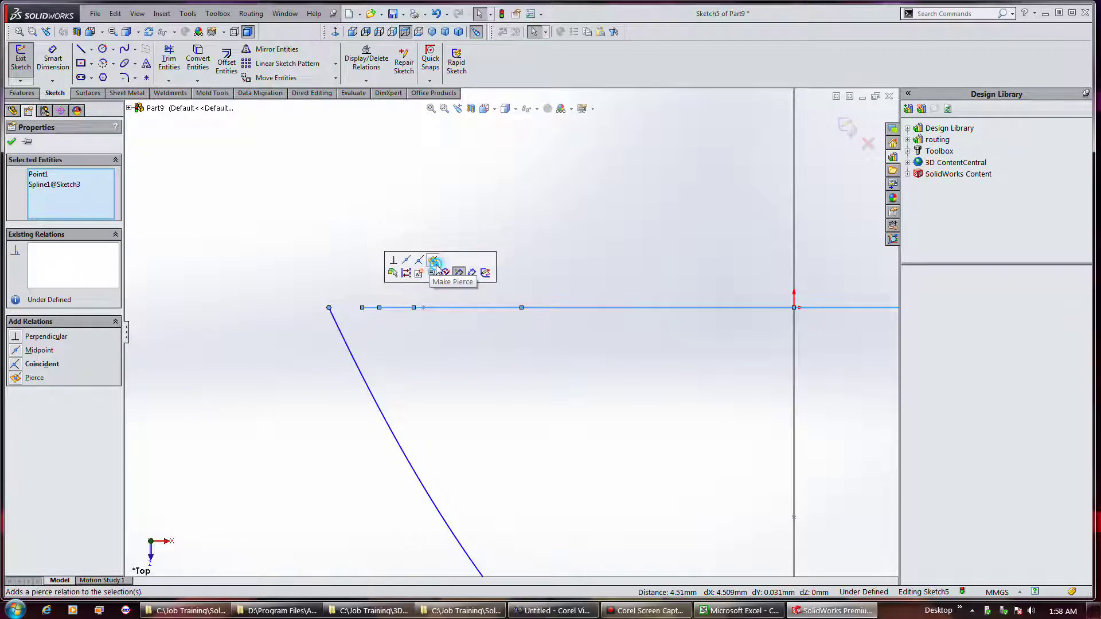
{"action": "left_click", "coordinate": [432, 261]}
Step: Add a Pierce relation between the U-shaped spline's middle point and the vertical Sketch4 spline
{"action": "key", "text": "f"}
{"action": "scroll", "coordinate": [628, 522], "scroll_direction": "down", "scroll_amount": 3}
{"action": "left_click", "coordinate": [576, 457]}
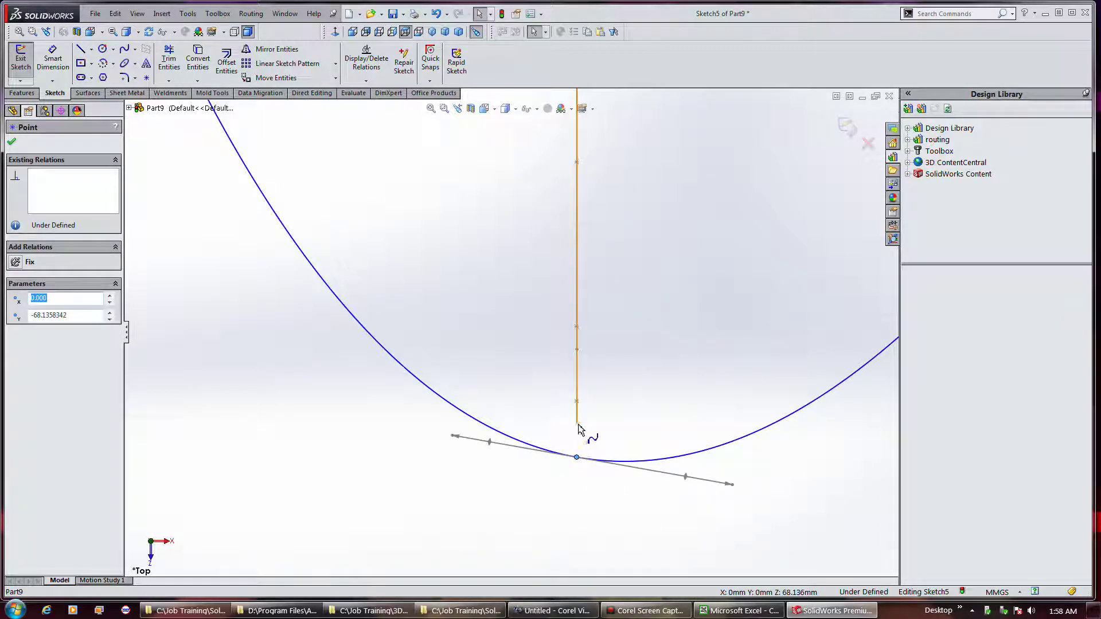
{"action": "left_click", "coordinate": [577, 425], "text": "ctrl"}
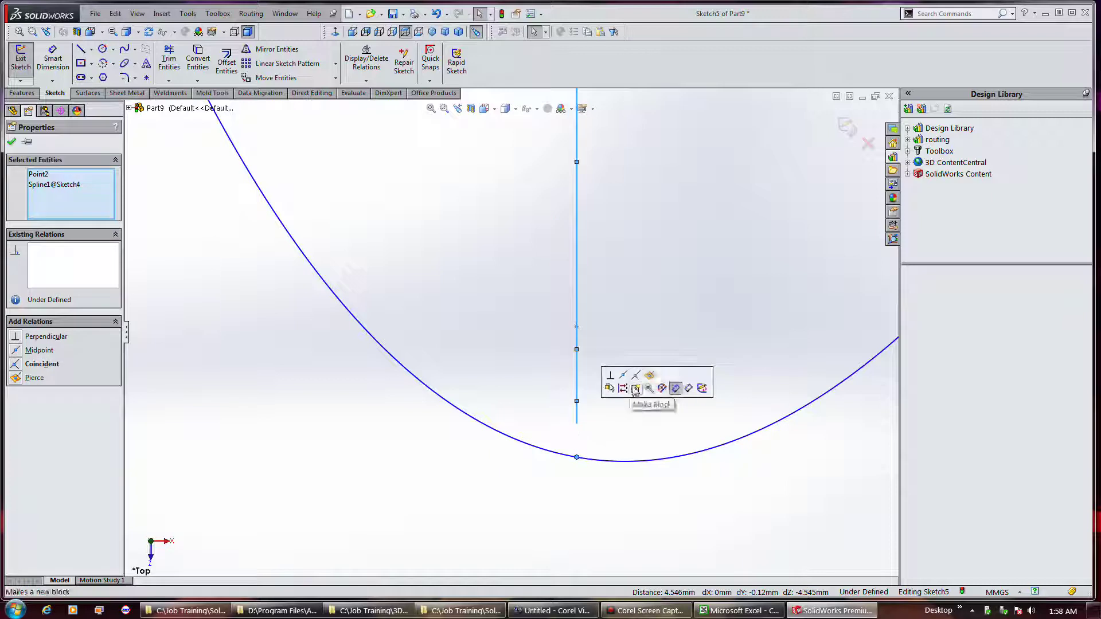
{"action": "left_click", "coordinate": [649, 376]}
Step: Add a Pierce relation between the U-shaped spline's right endpoint and the Sketch3 spline, and close the sketch
{"action": "key", "text": "f"}
{"action": "scroll", "coordinate": [719, 222], "scroll_direction": "down", "scroll_amount": 5}
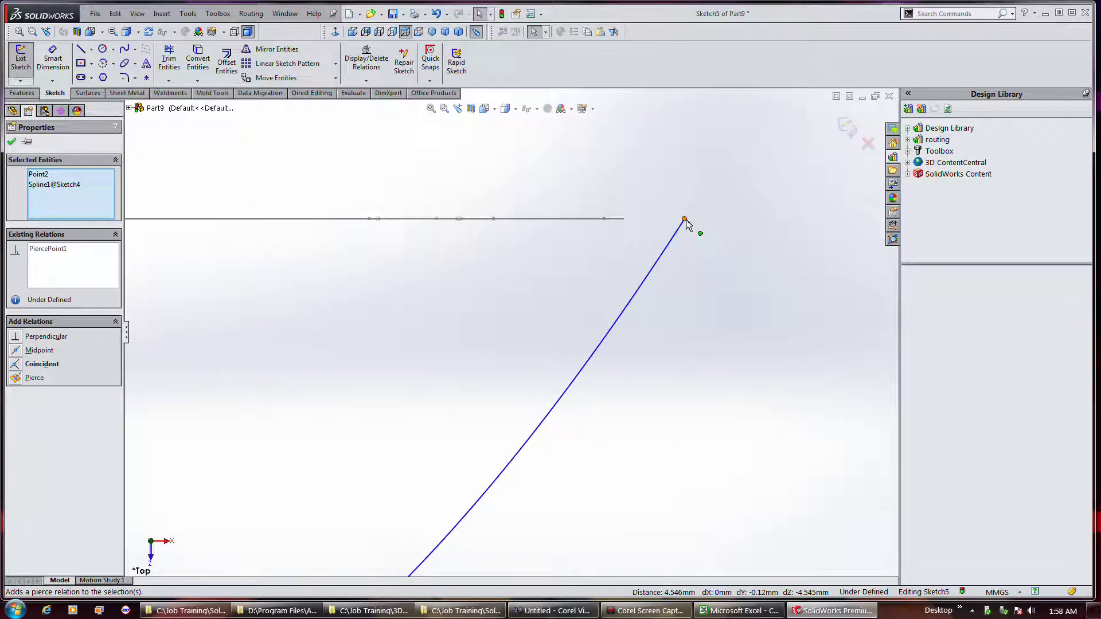
{"action": "left_click", "coordinate": [684, 219]}
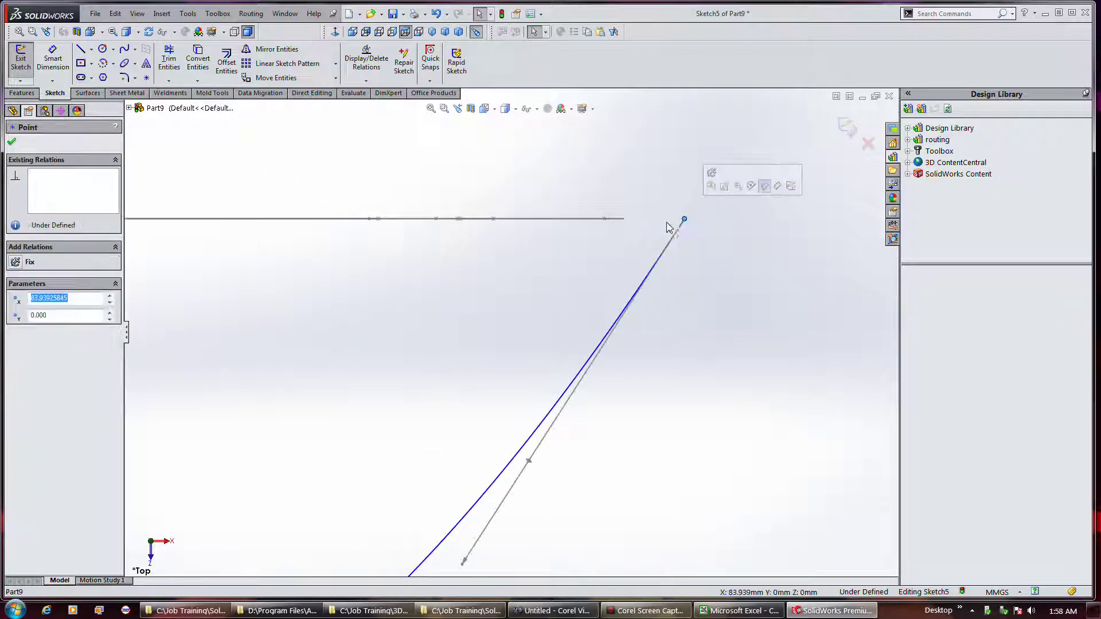
{"action": "left_click", "coordinate": [624, 218], "text": "ctrl"}
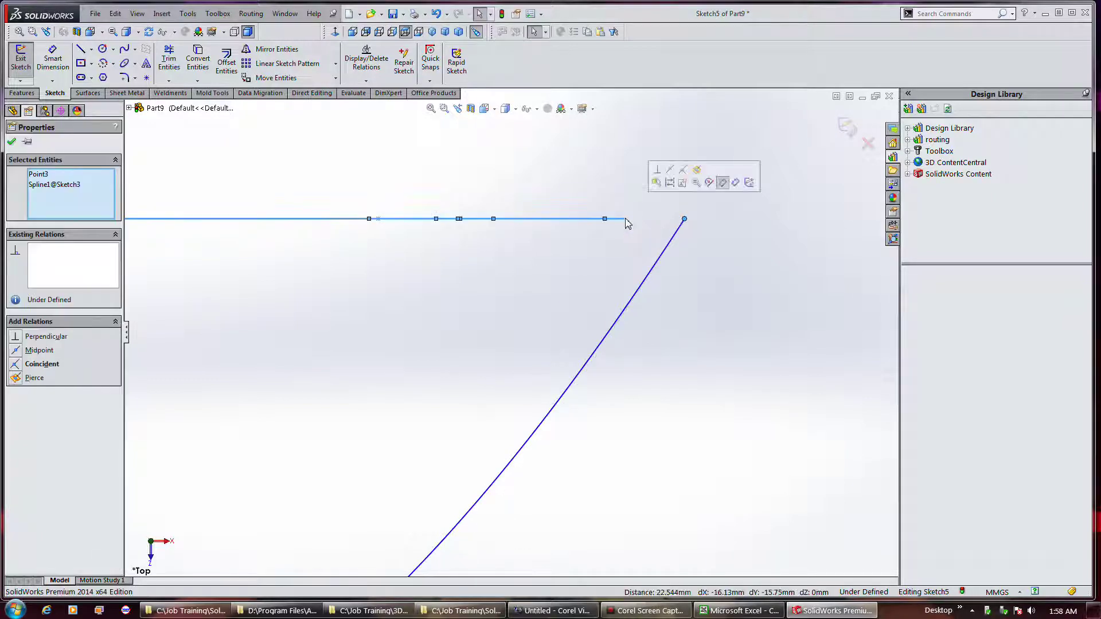
{"action": "left_click", "coordinate": [695, 173]}
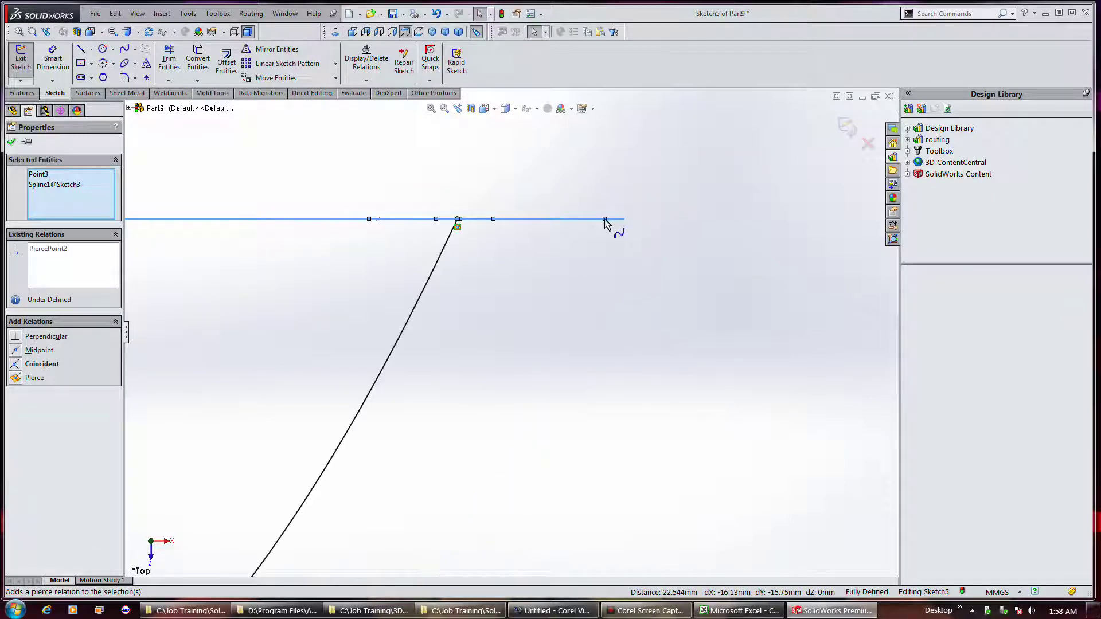
{"action": "middle_click_drag", "start_coordinate": [555, 308], "coordinate": [545, 219]}
{"action": "key", "text": "f"}
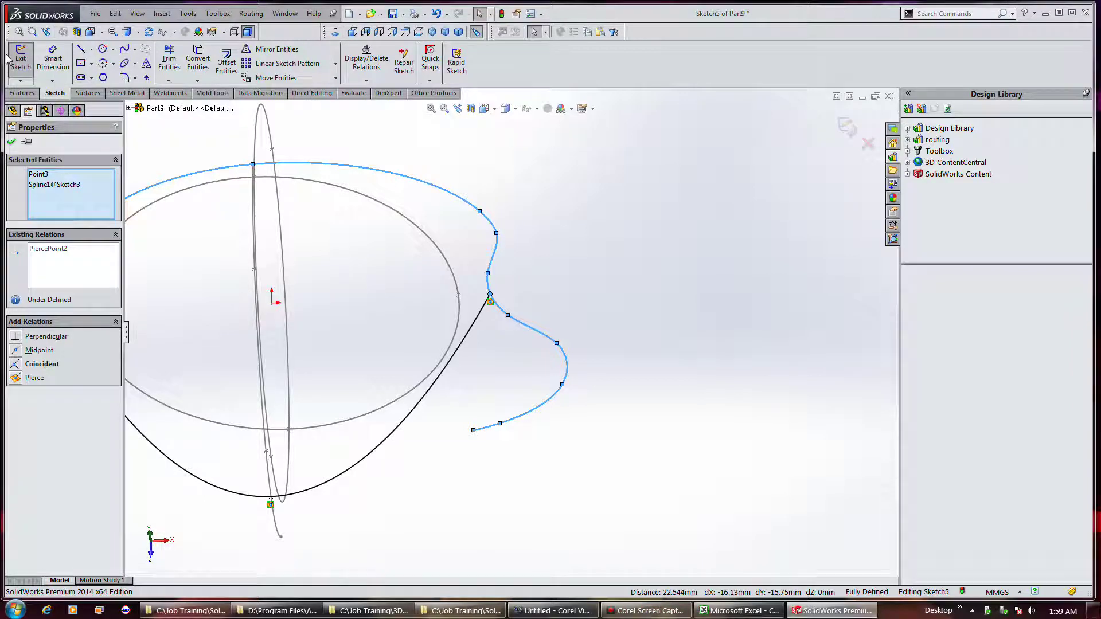
{"action": "left_click", "coordinate": [16, 60]}
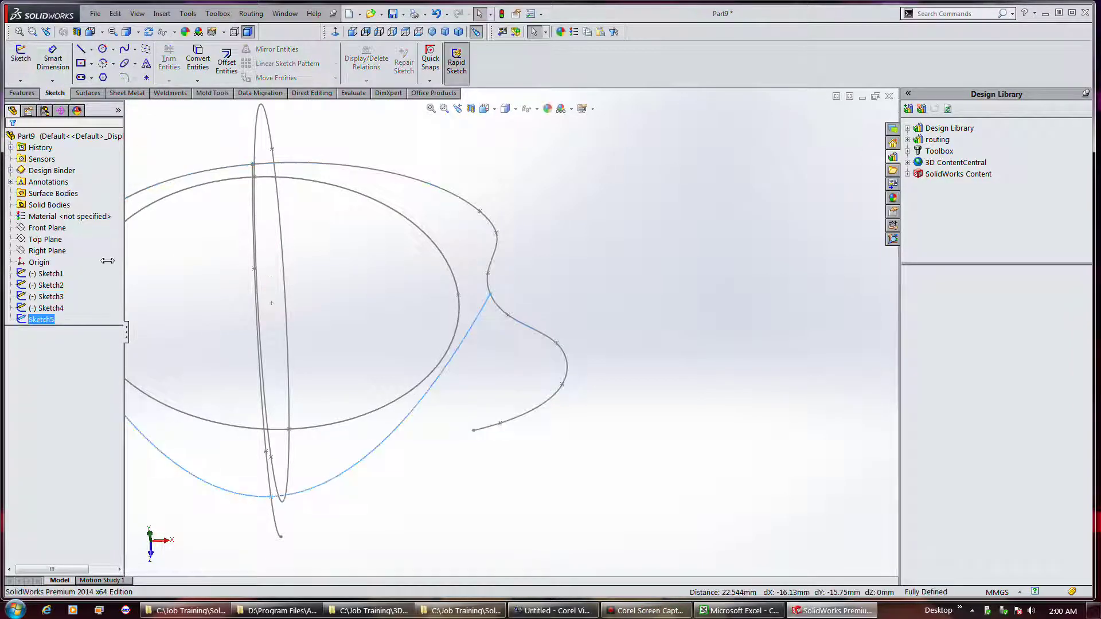
{"action": "left_click", "coordinate": [53, 240]}
{"action": "left_click", "coordinate": [51, 228]}
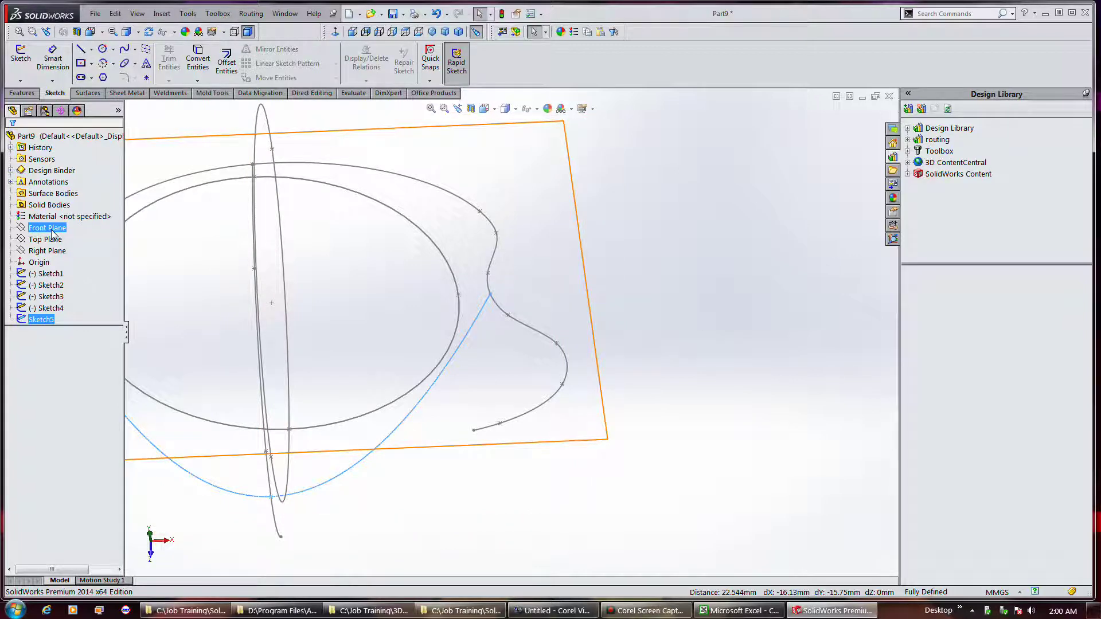
{"action": "key", "text": "ctrl+8"}
{"action": "mouse_move", "coordinate": [638, 285]}
{"action": "middle_mouse_down"}
{"action": "mouse_move", "coordinate": [641, 236]}
{"action": "mouse_move", "coordinate": [644, 311]}
{"action": "middle_mouse_up"}
{"action": "left_click", "coordinate": [36, 286]}
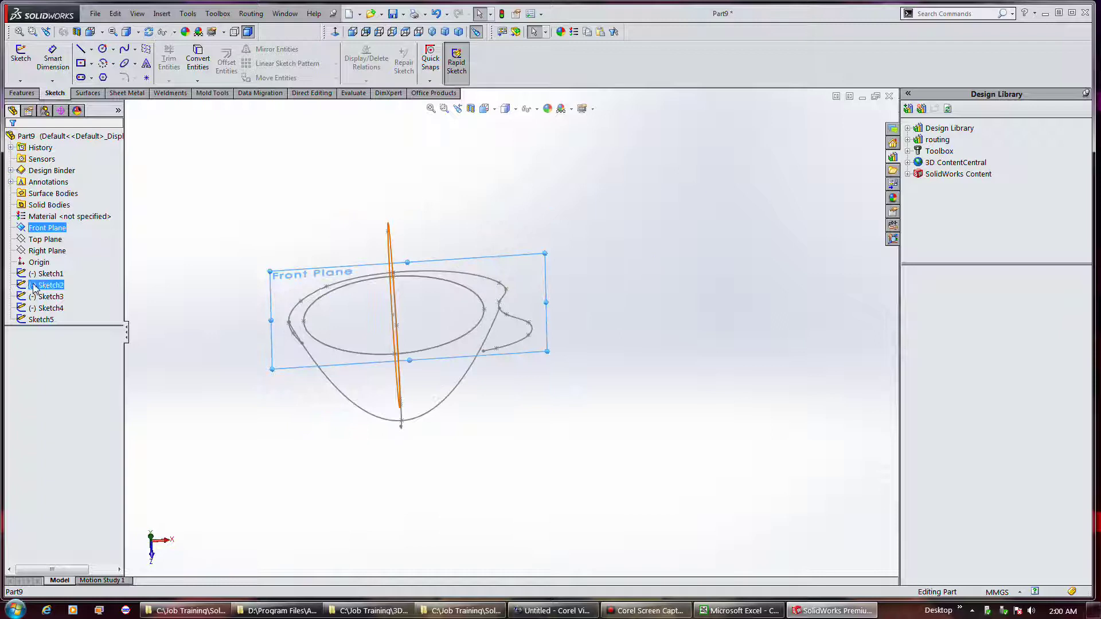
{"action": "left_click", "coordinate": [47, 250]}
{"action": "left_click", "coordinate": [50, 240], "text": "ctrl"}
{"action": "left_click", "coordinate": [46, 240]}
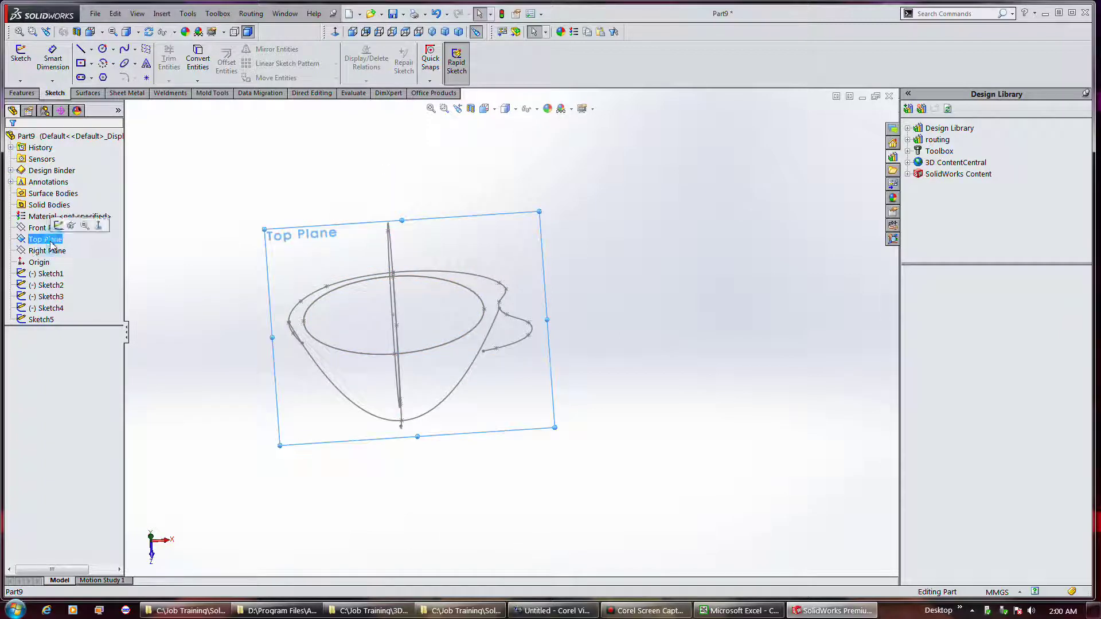
{"action": "middle_click_drag", "start_coordinate": [644, 462], "coordinate": [641, 344]}
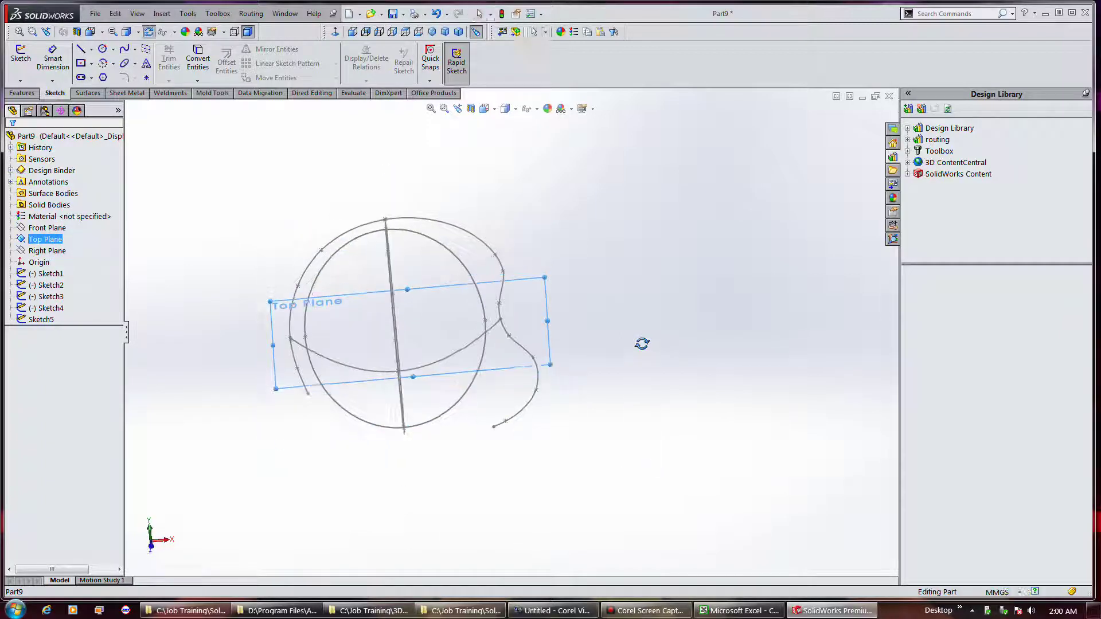
{"action": "left_click_drag", "start_coordinate": [521, 364], "coordinate": [513, 423], "text": "ctrl"}
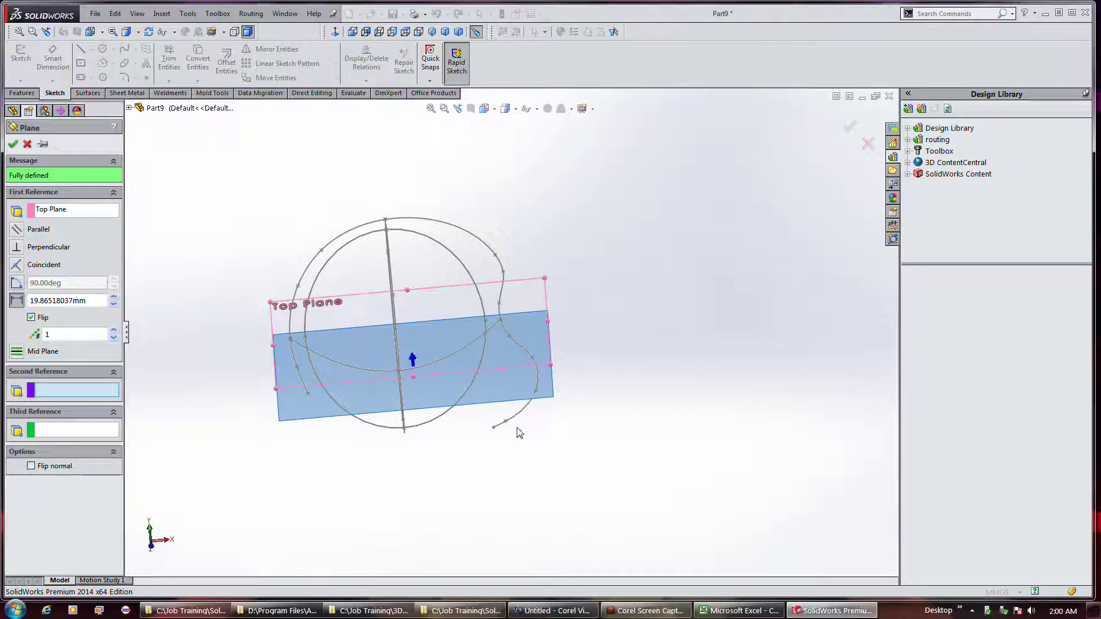
{"action": "middle_click_drag", "start_coordinate": [516, 432], "coordinate": [504, 364]}
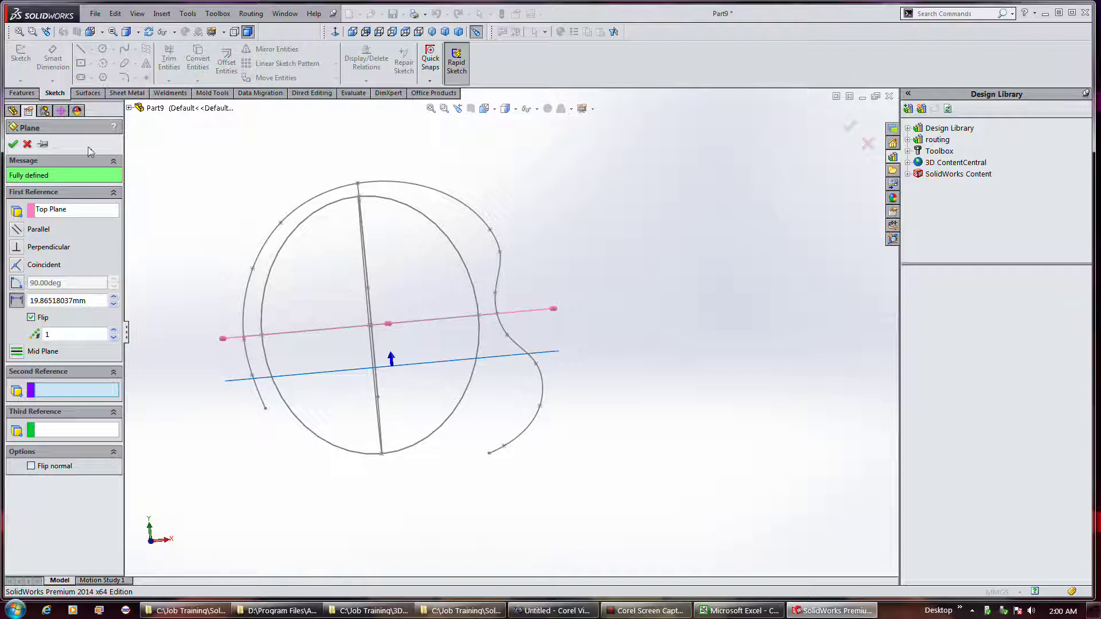
{"action": "left_click", "coordinate": [27, 144]}
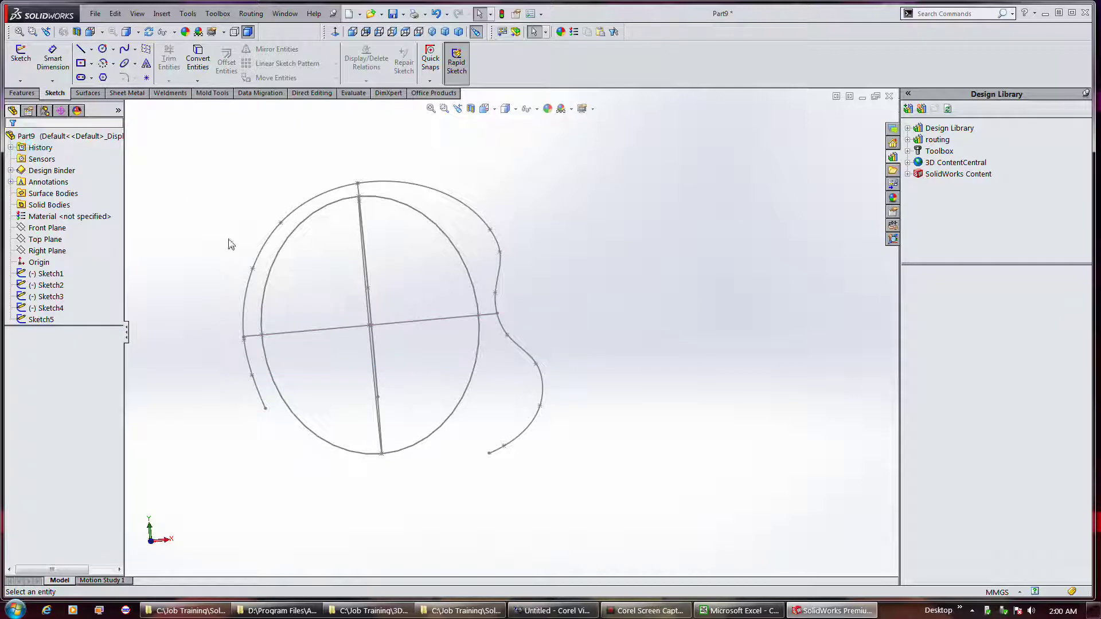
Step: Create a reference plane parallel to the Top Plane, offset about 29.67 mm below it
{"action": "left_click", "coordinate": [52, 252]}
{"action": "left_click", "coordinate": [46, 240]}
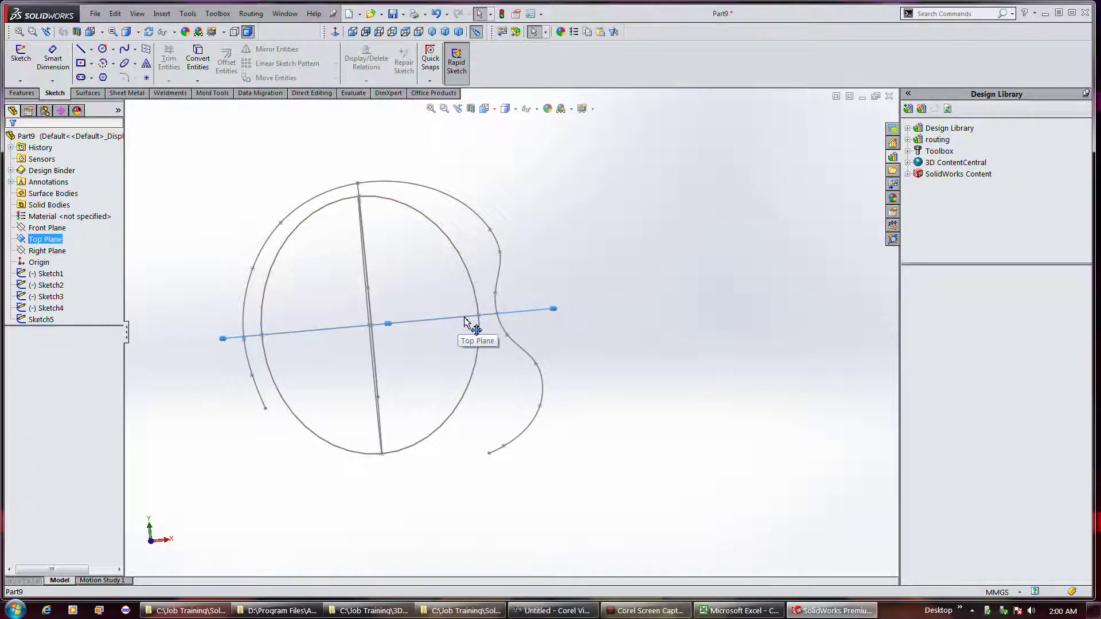
{"action": "left_click_drag", "start_coordinate": [524, 314], "coordinate": [552, 378], "text": "ctrl"}
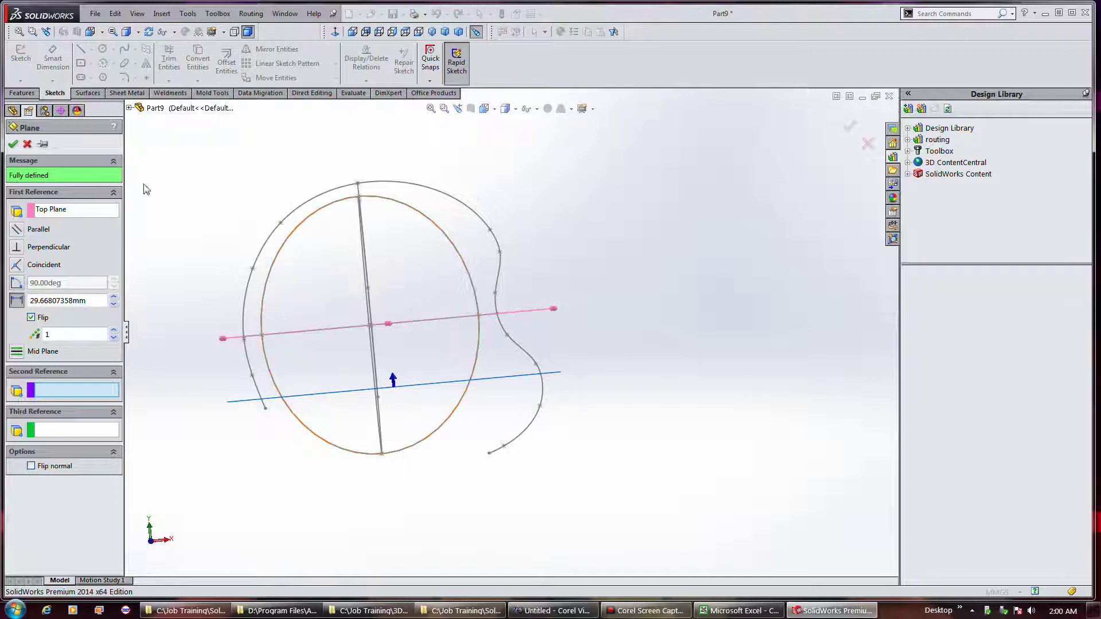
{"action": "left_click", "coordinate": [13, 144]}
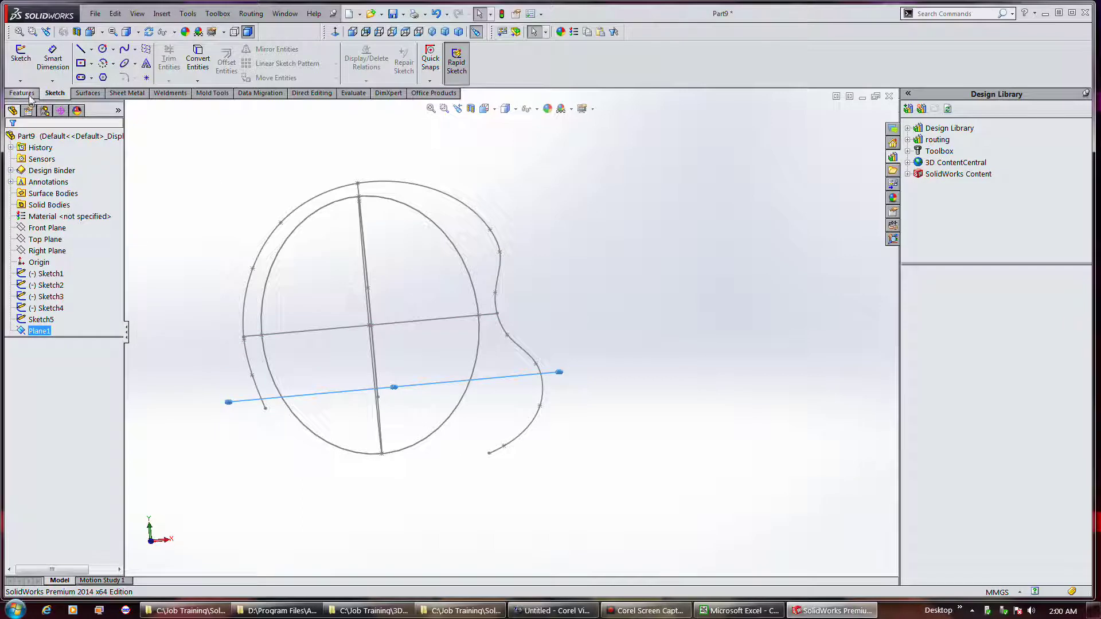
Step: Start a new sketch on the plane offset below the Top Plane
{"action": "left_click", "coordinate": [88, 93]}
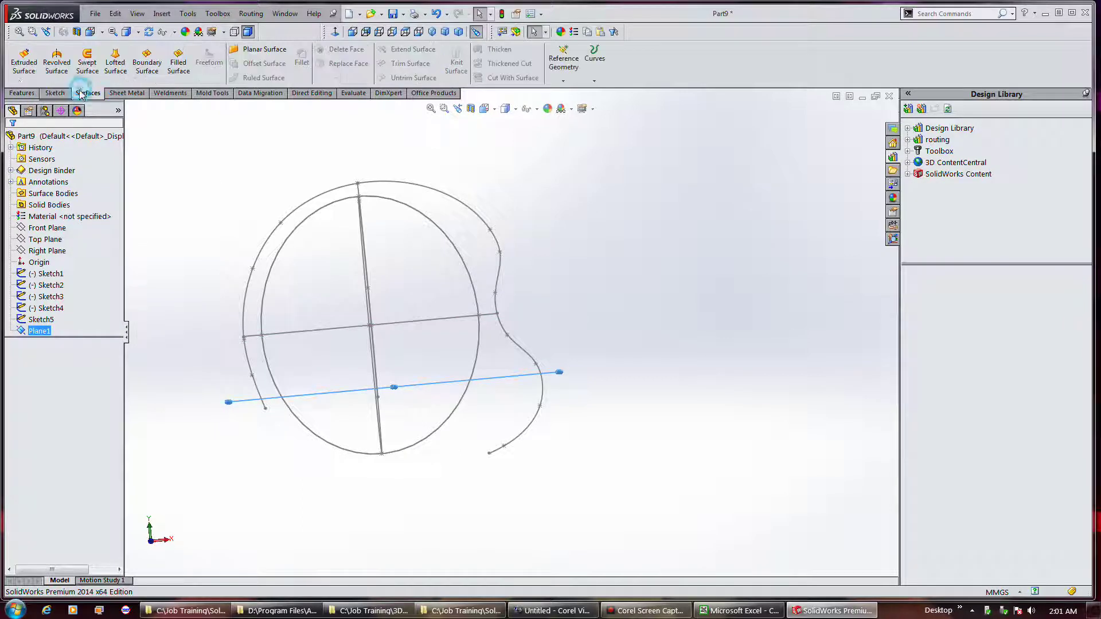
{"action": "left_click", "coordinate": [21, 93]}
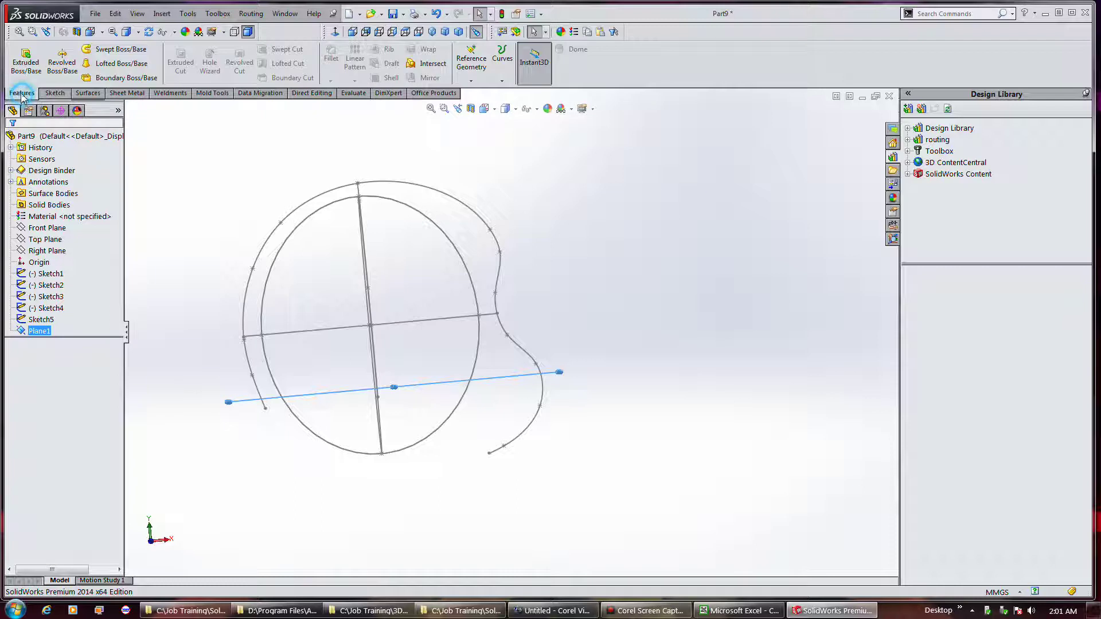
{"action": "left_click", "coordinate": [55, 93]}
{"action": "left_click", "coordinate": [21, 73]}
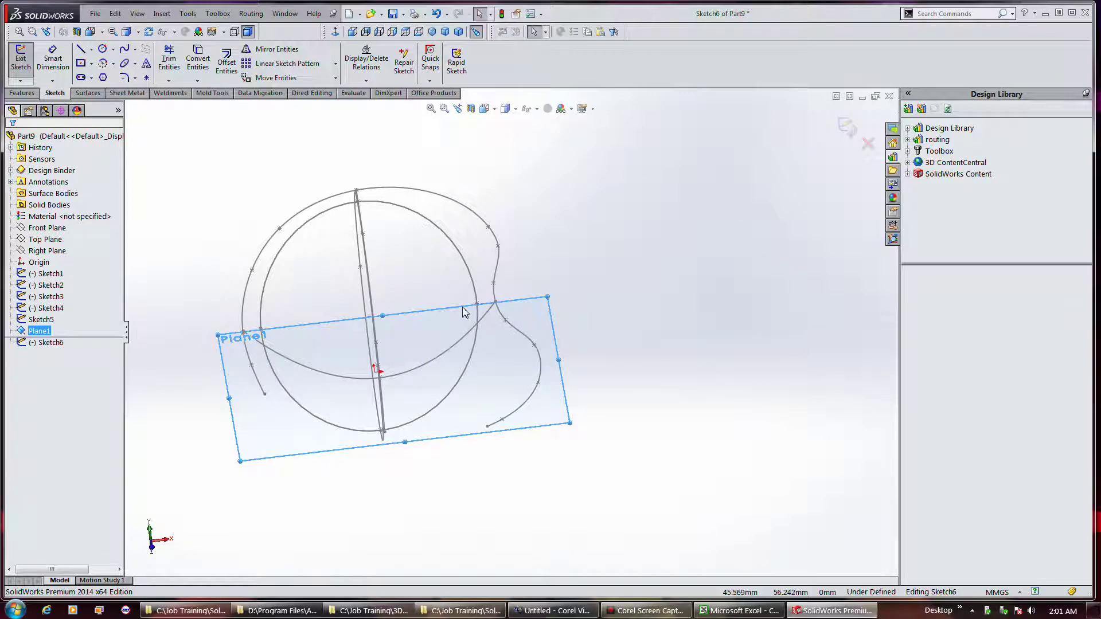
Step: Sketch a three-point U-shaped spline from about X -60, Y 0 through X 0, Y -67 to X 85, Y 0 mm
{"action": "mouse_move", "coordinate": [484, 327]}
{"action": "middle_mouse_down"}
{"action": "mouse_move", "coordinate": [489, 346]}
{"action": "mouse_move", "coordinate": [467, 366]}
{"action": "mouse_move", "coordinate": [493, 364]}
{"action": "middle_mouse_up"}
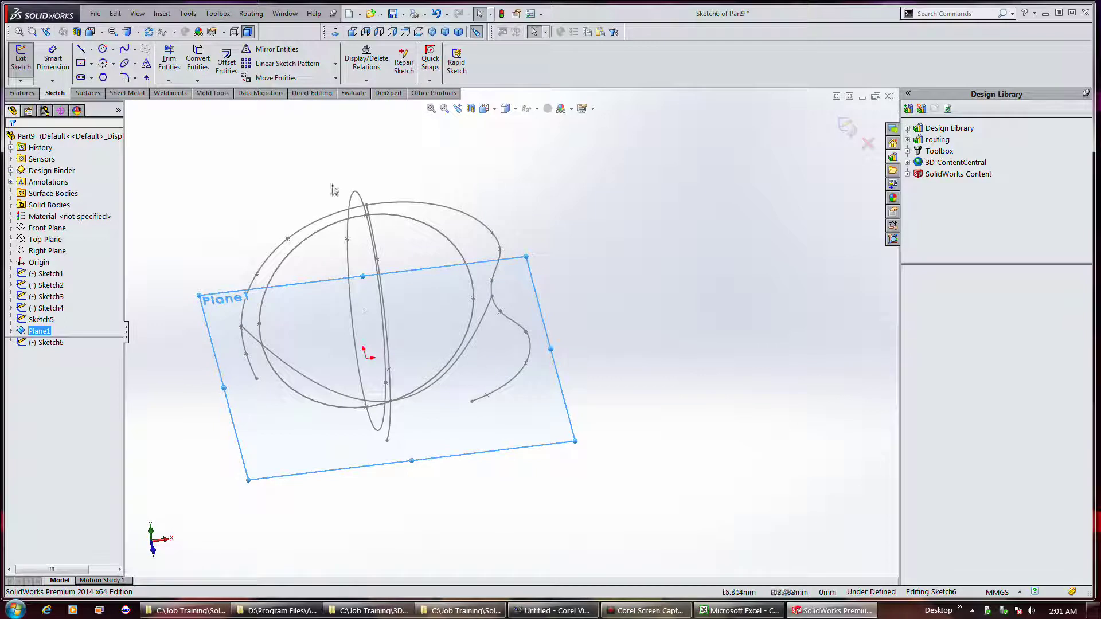
{"action": "left_click", "coordinate": [122, 52]}
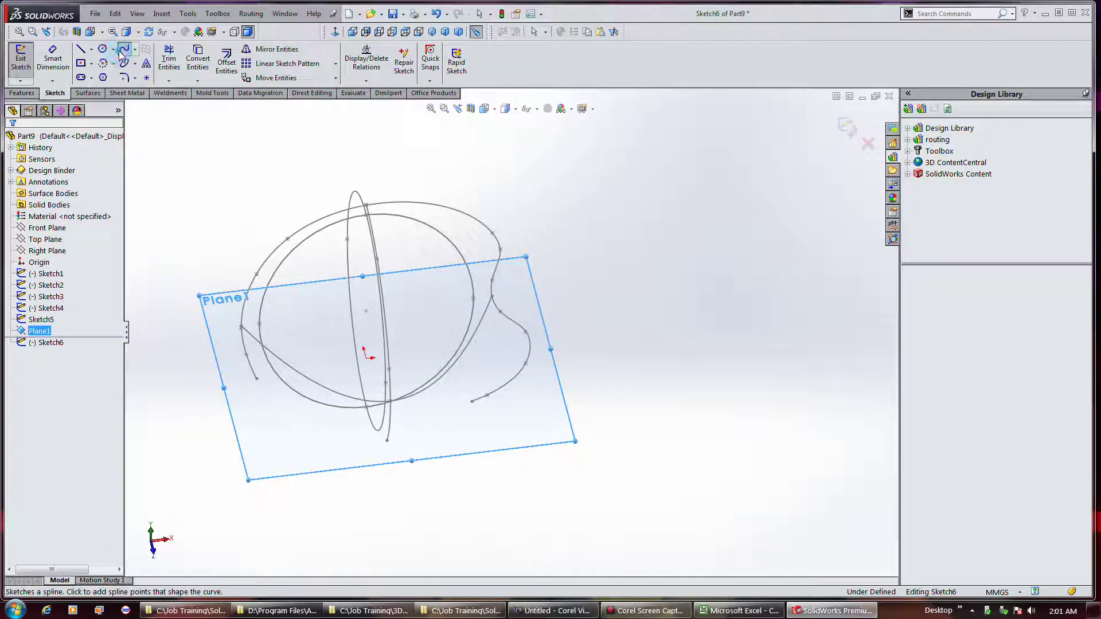
{"action": "left_click", "coordinate": [241, 374]}
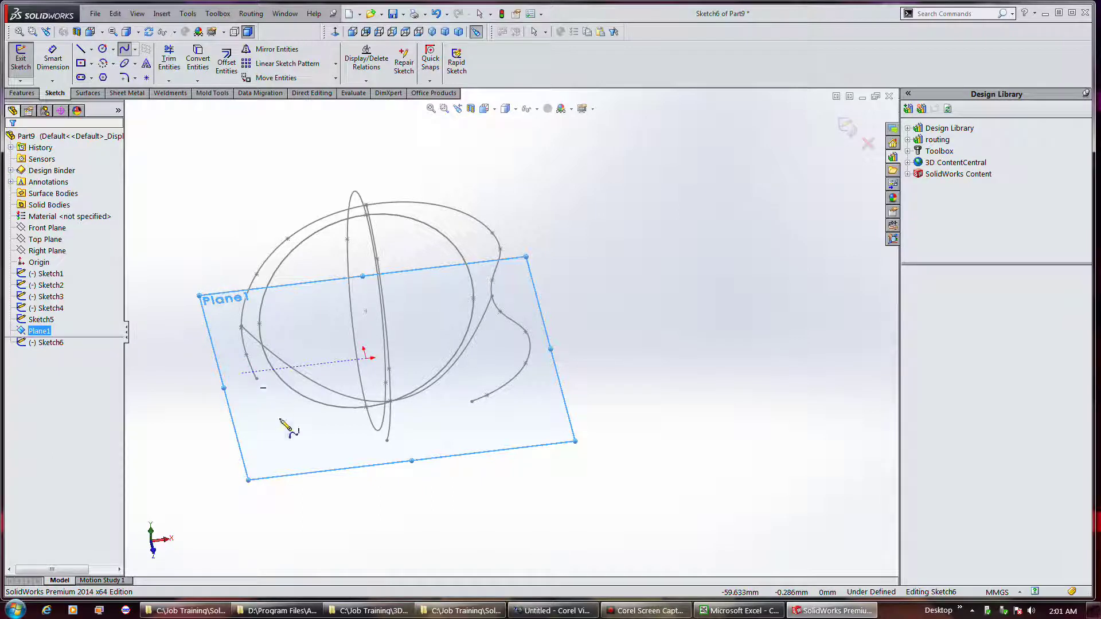
{"action": "left_click", "coordinate": [392, 453]}
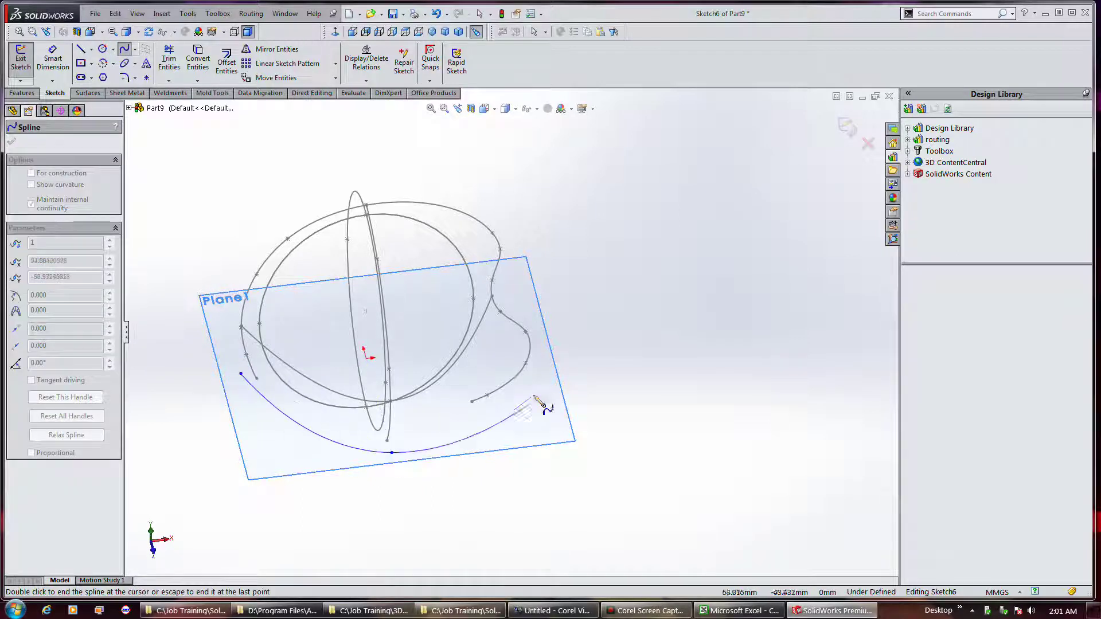
{"action": "left_click", "coordinate": [546, 337]}
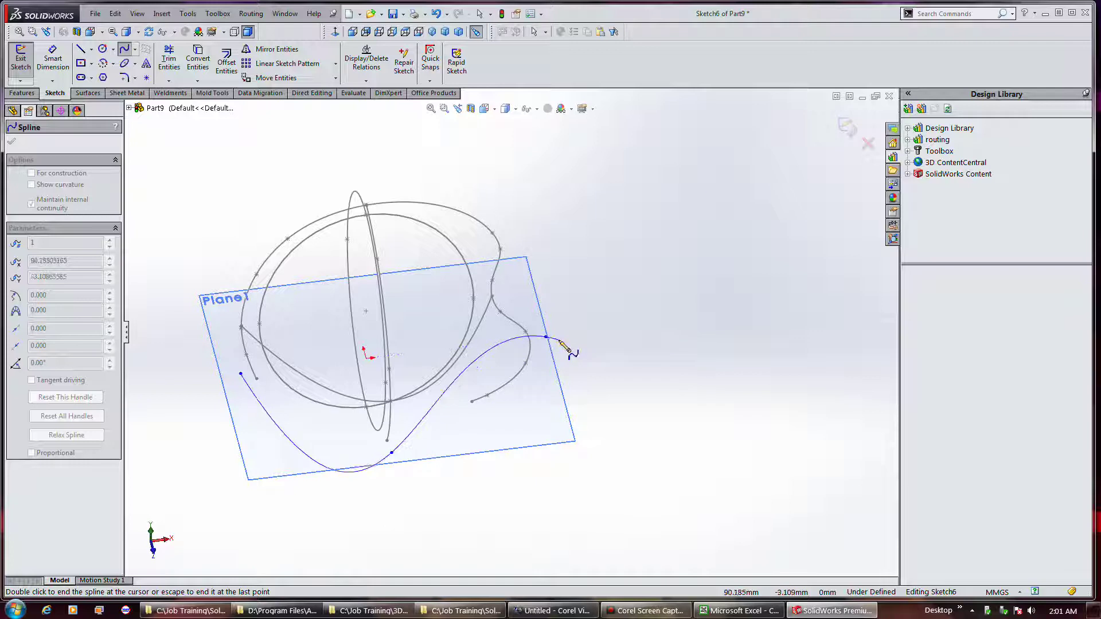
{"action": "key", "text": "Escape"}
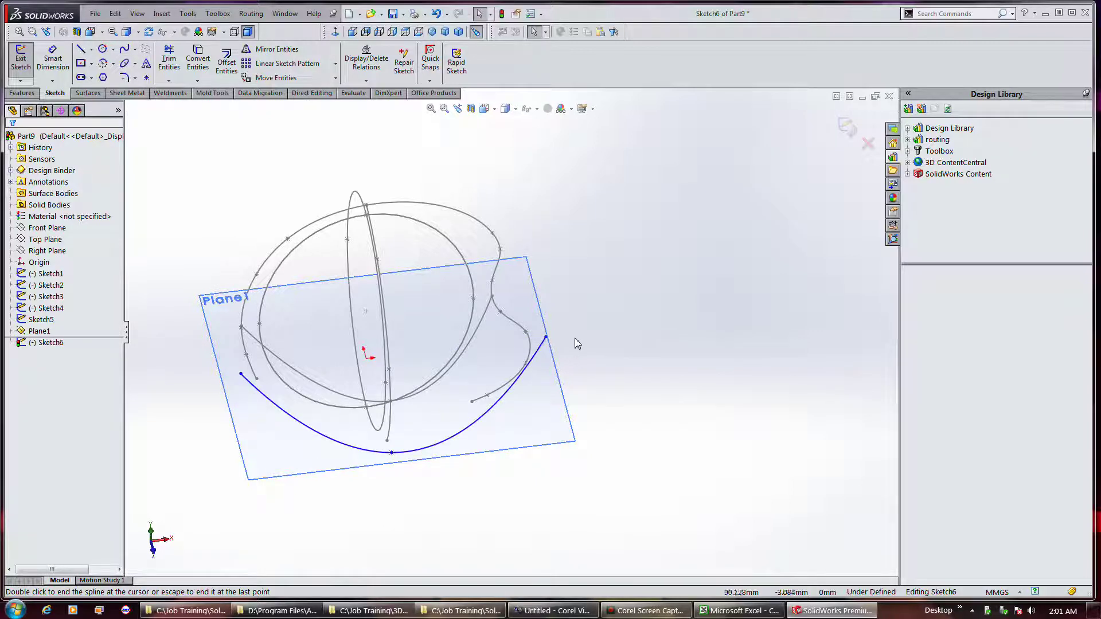
Step: Add Pierce relations between the new spline's left endpoint and the Sketch3 spline, and between its middle point and the Sketch4 spline
{"action": "left_click", "coordinate": [240, 374]}
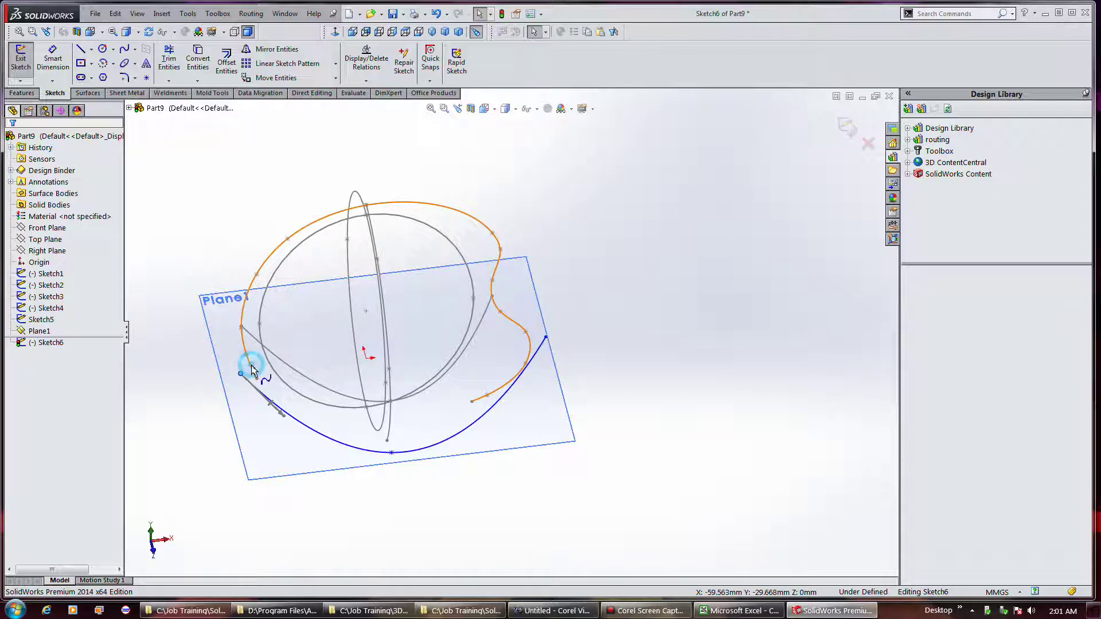
{"action": "left_click", "coordinate": [252, 367], "text": "ctrl"}
{"action": "left_click", "coordinate": [324, 323]}
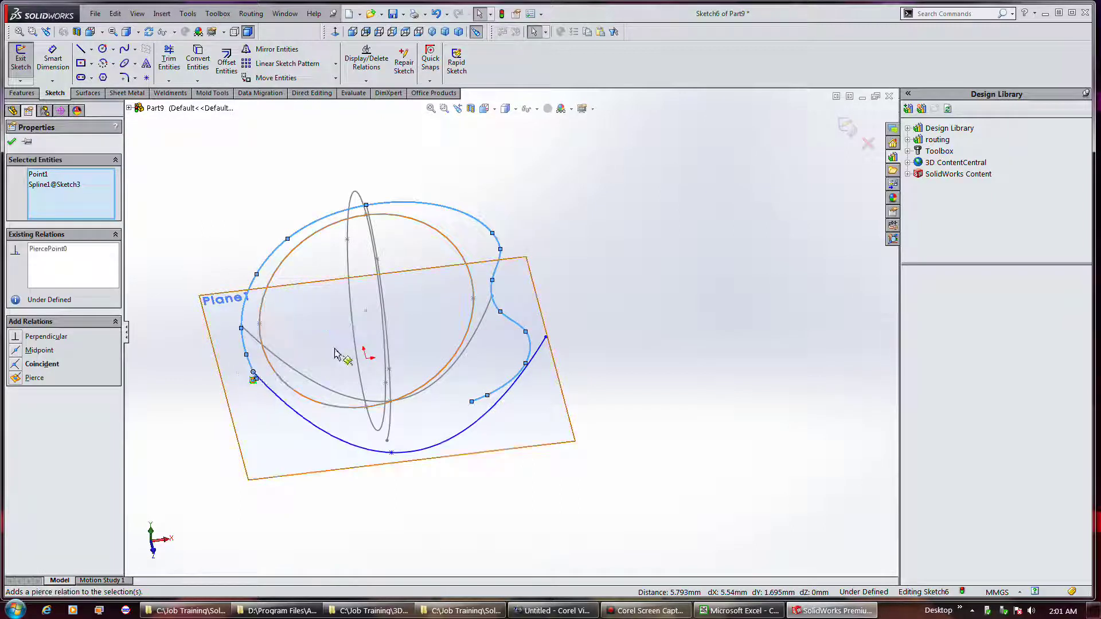
{"action": "left_click", "coordinate": [391, 453]}
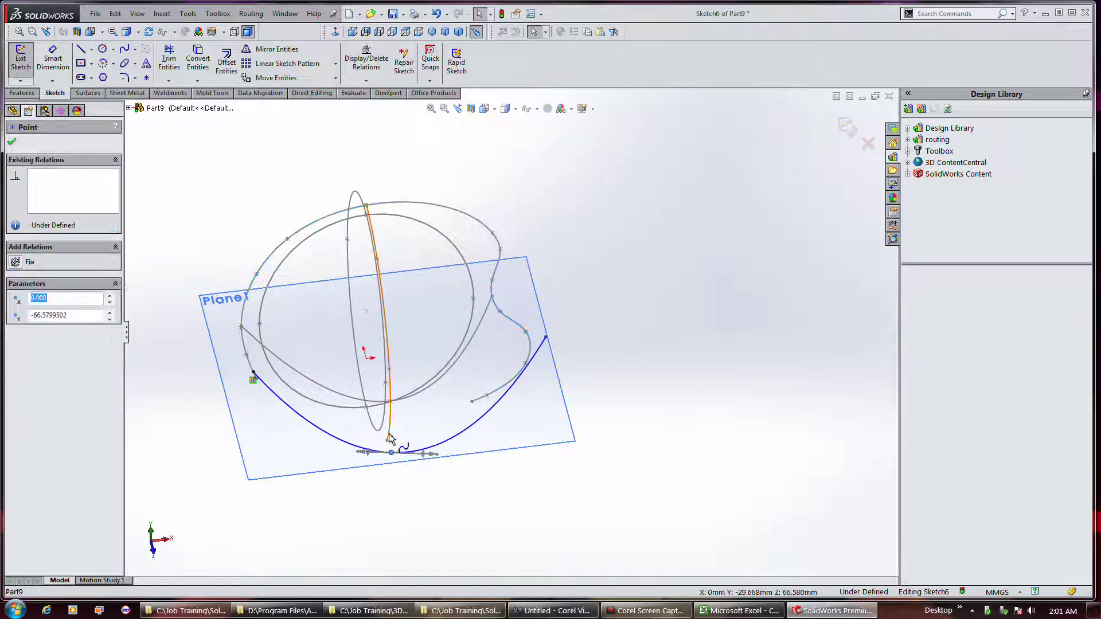
{"action": "left_click", "coordinate": [388, 410], "text": "ctrl"}
{"action": "left_click", "coordinate": [460, 386]}
Step: Add a Pierce relation between the new spline's right endpoint and the Sketch3 spline, and exit the sketch
{"action": "left_click", "coordinate": [545, 337]}
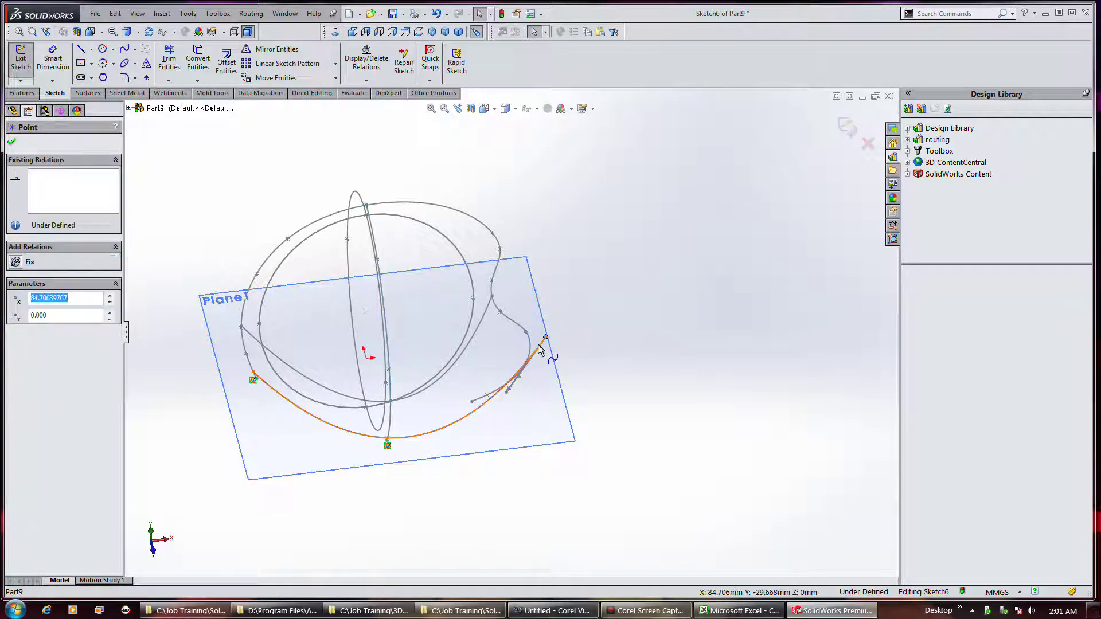
{"action": "left_click", "coordinate": [523, 367], "text": "ctrl"}
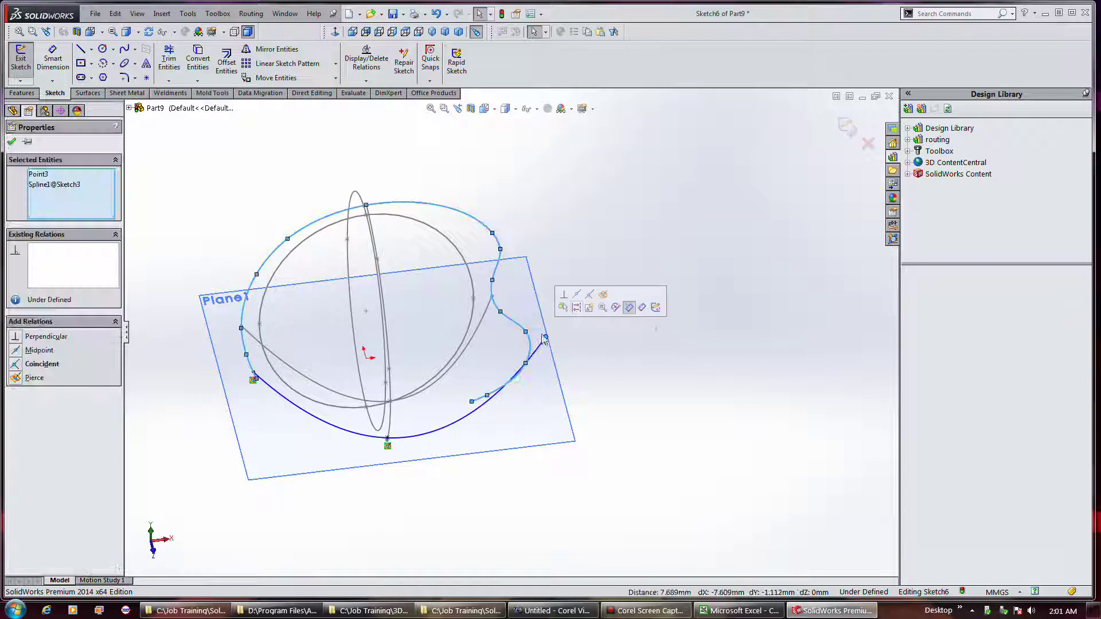
{"action": "left_click", "coordinate": [604, 305]}
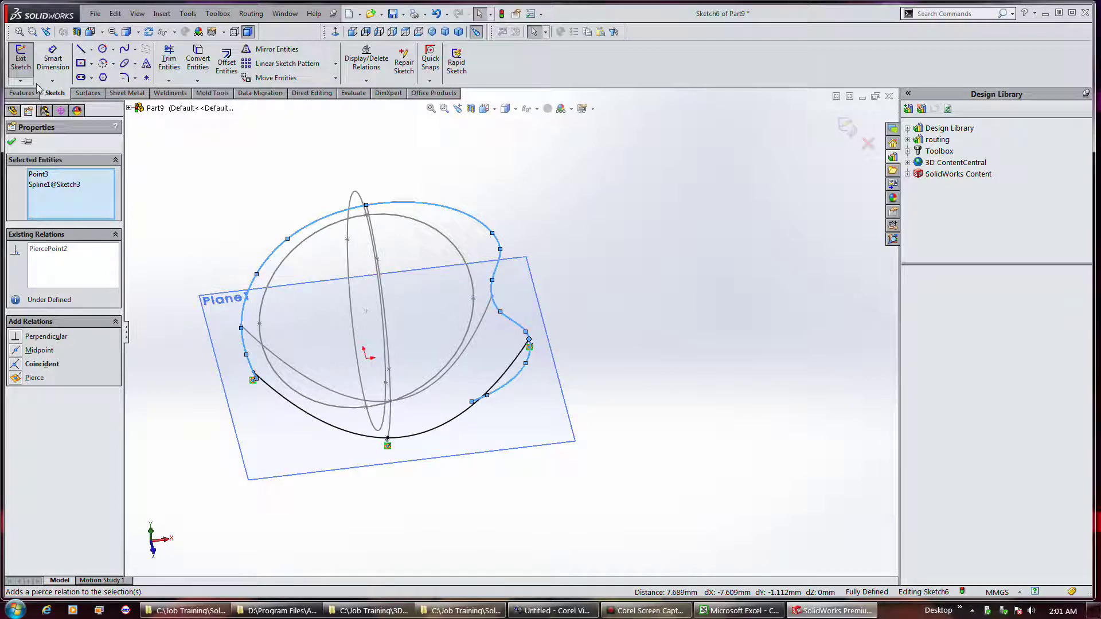
{"action": "left_click", "coordinate": [20, 59]}
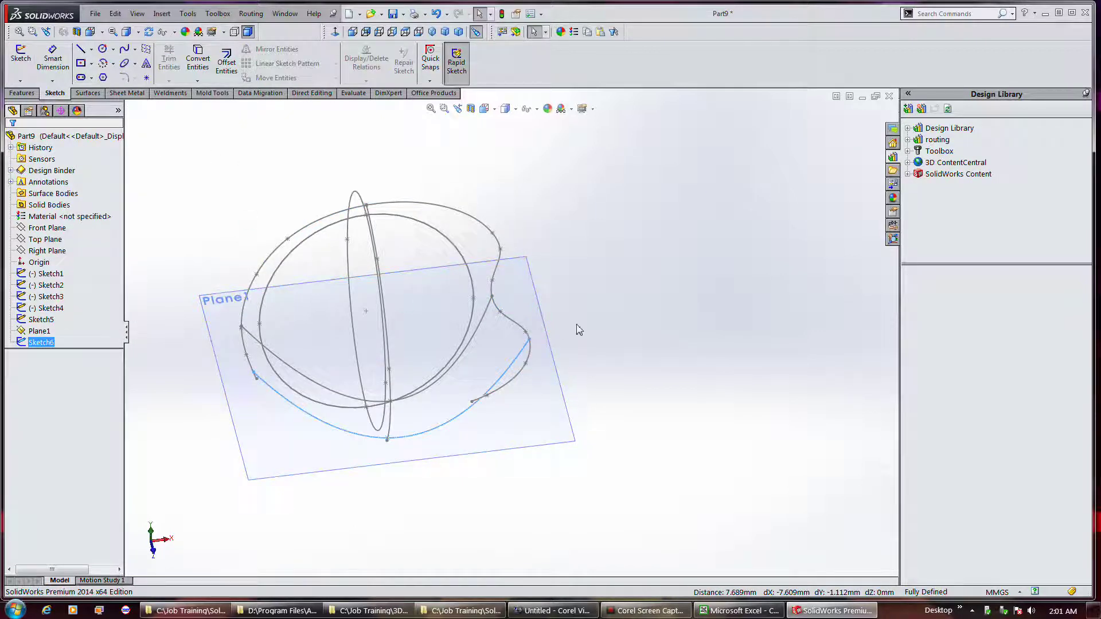
Step: Reopen Sketch6 and bulge the spline outward with its end tangent handles, about 91° at the right end and about -97° at the left
{"action": "middle_click_drag", "start_coordinate": [577, 327], "coordinate": [573, 368]}
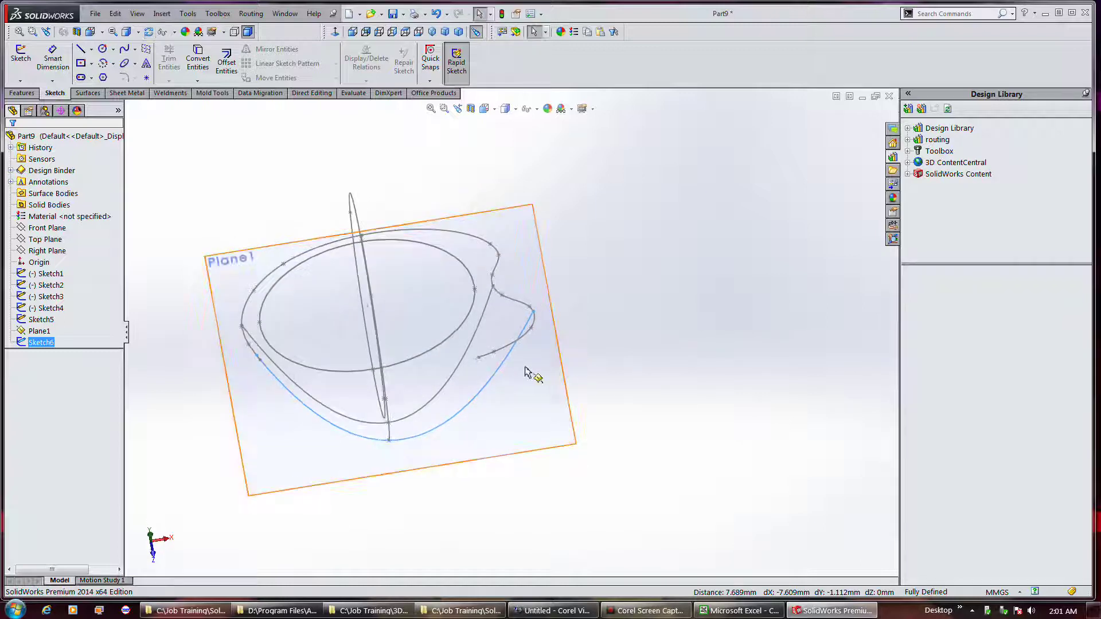
{"action": "double_click", "coordinate": [502, 377]}
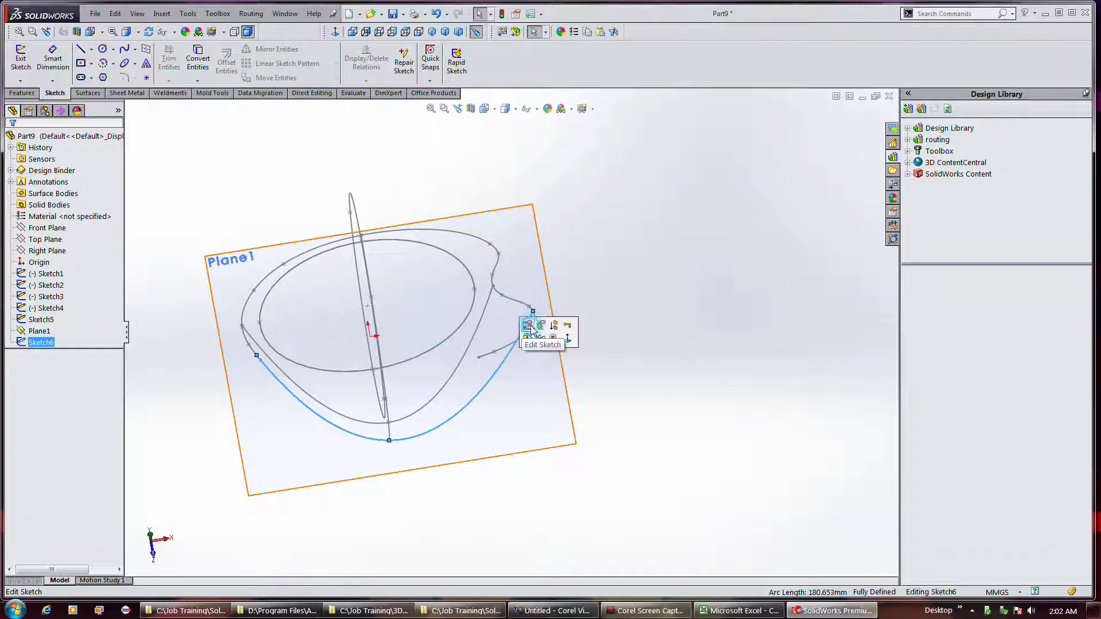
{"action": "left_click", "coordinate": [529, 327]}
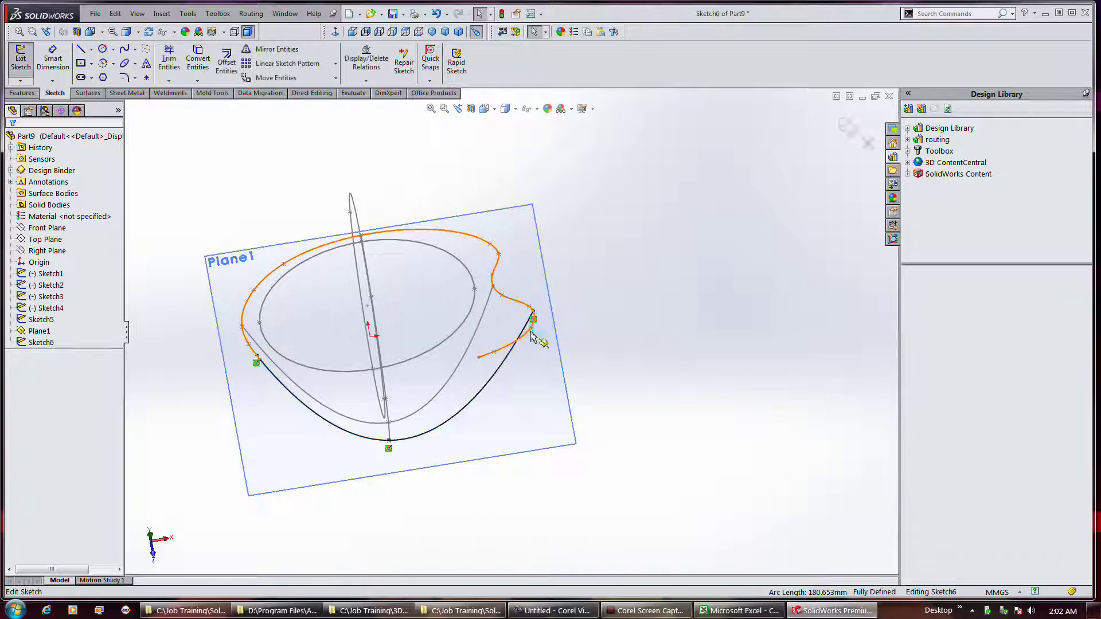
{"action": "left_click", "coordinate": [512, 357]}
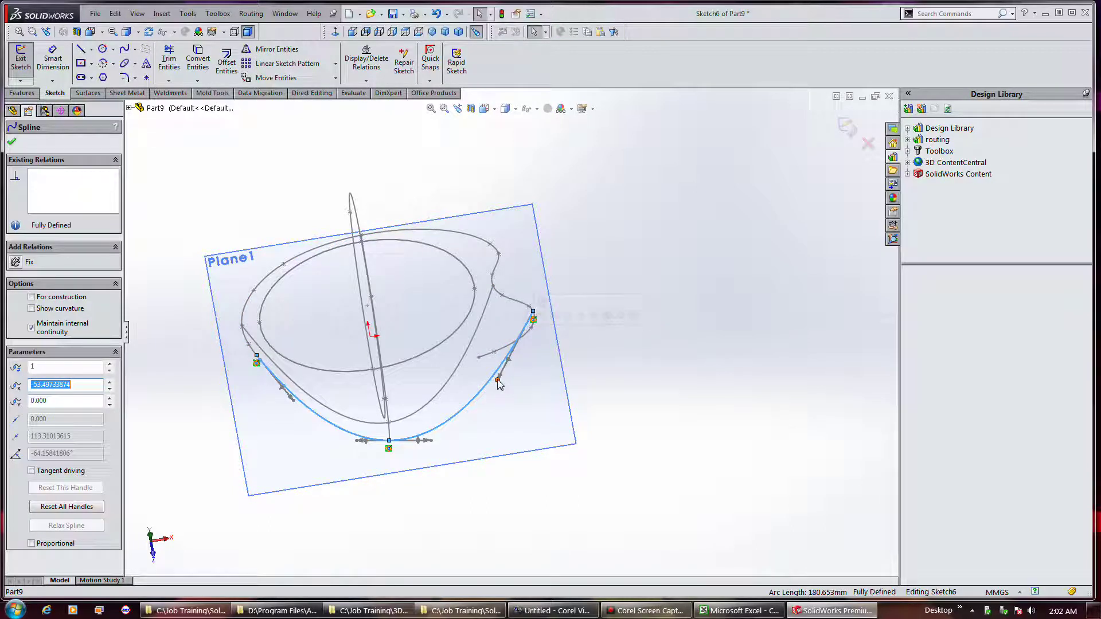
{"action": "left_click_drag", "start_coordinate": [500, 383], "coordinate": [551, 359]}
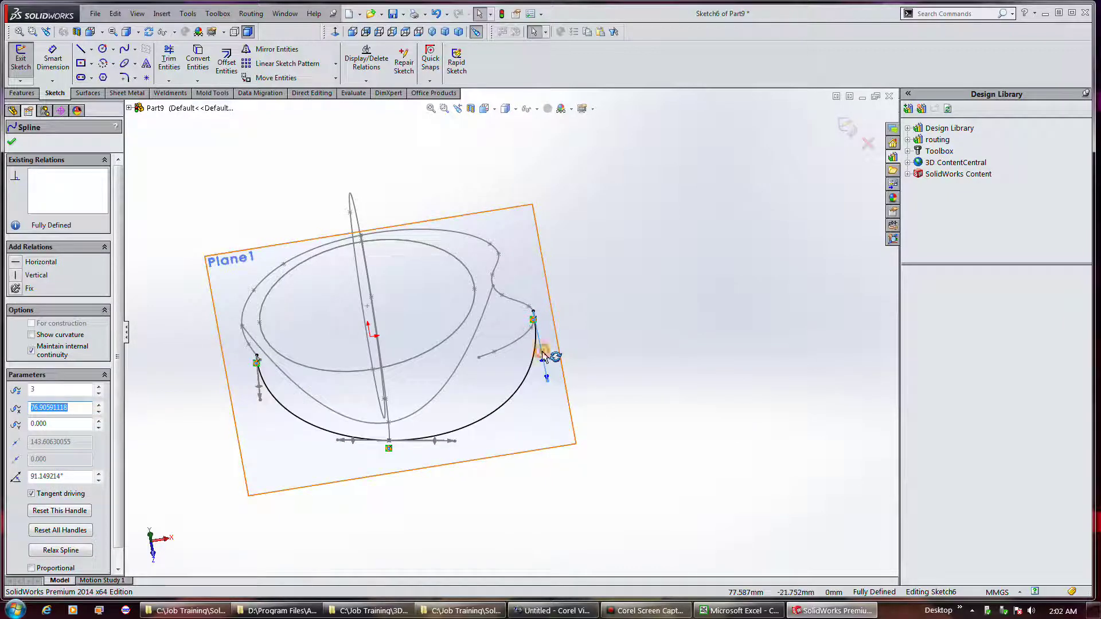
{"action": "right_click", "coordinate": [543, 359]}
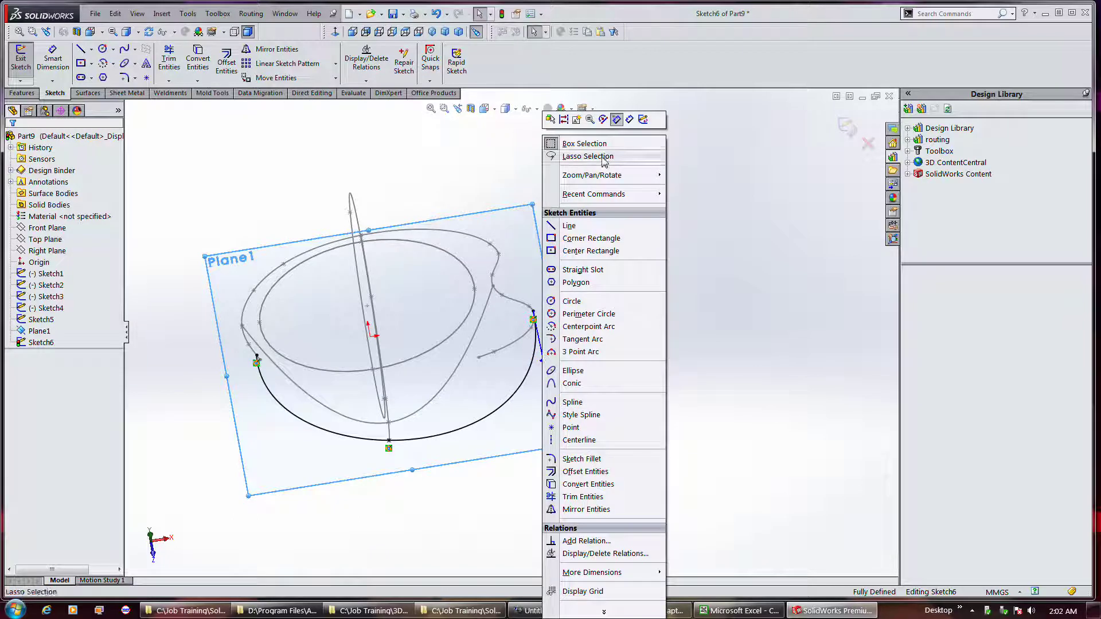
{"action": "left_click", "coordinate": [539, 350]}
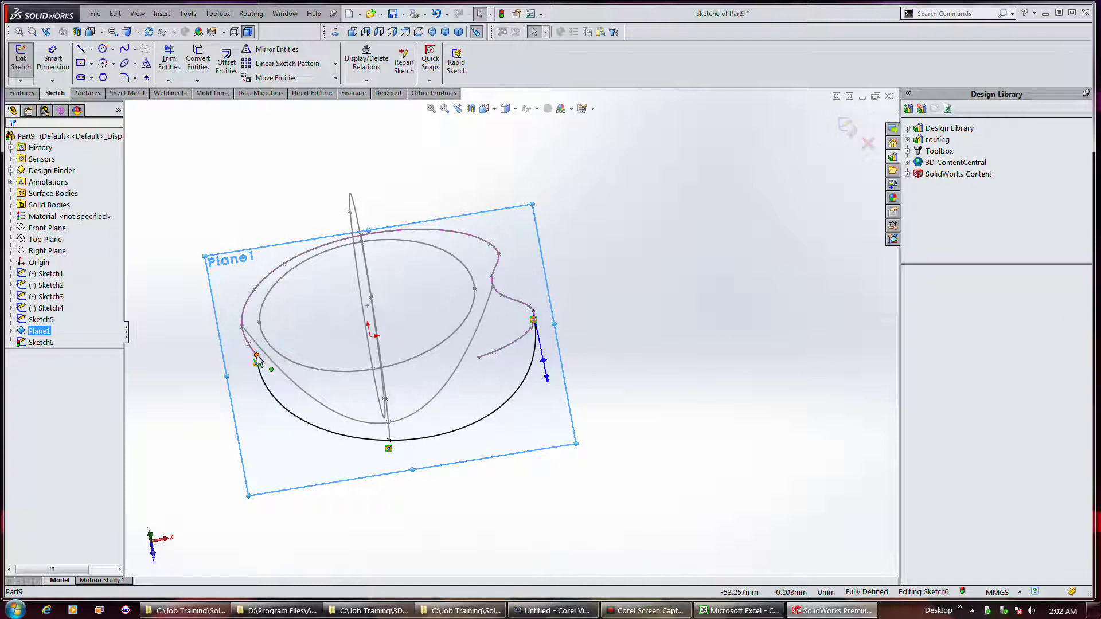
{"action": "left_click", "coordinate": [260, 370]}
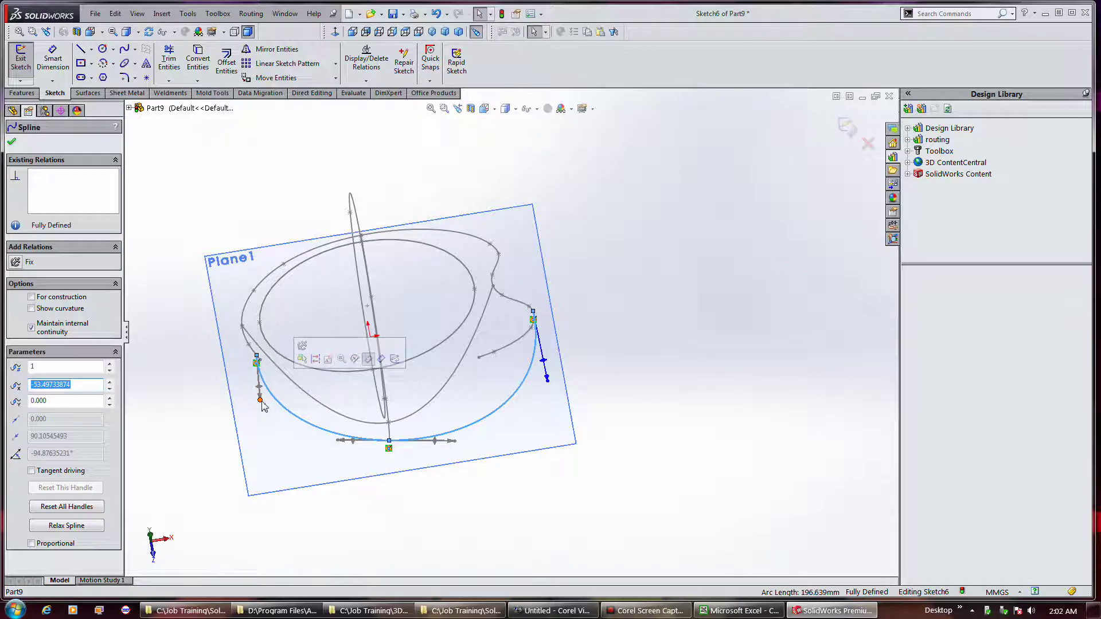
{"action": "left_click_drag", "start_coordinate": [262, 403], "coordinate": [256, 420]}
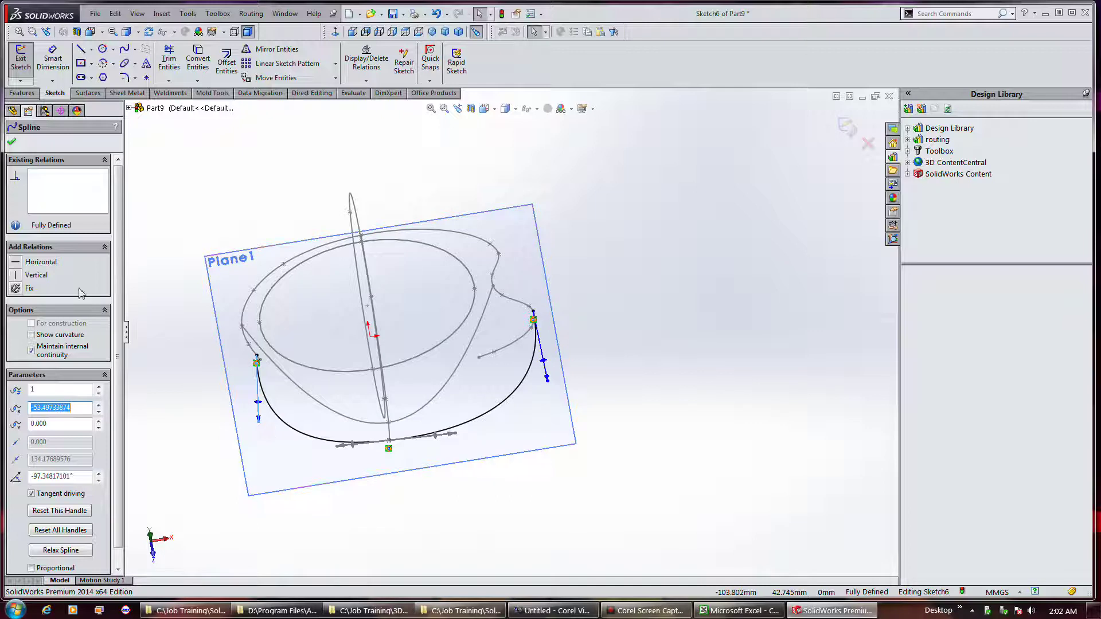
Step: Apply Vertical relations to the tangent handles at both ends of the Sketch6 spline and exit the sketch
{"action": "left_click", "coordinate": [16, 276]}
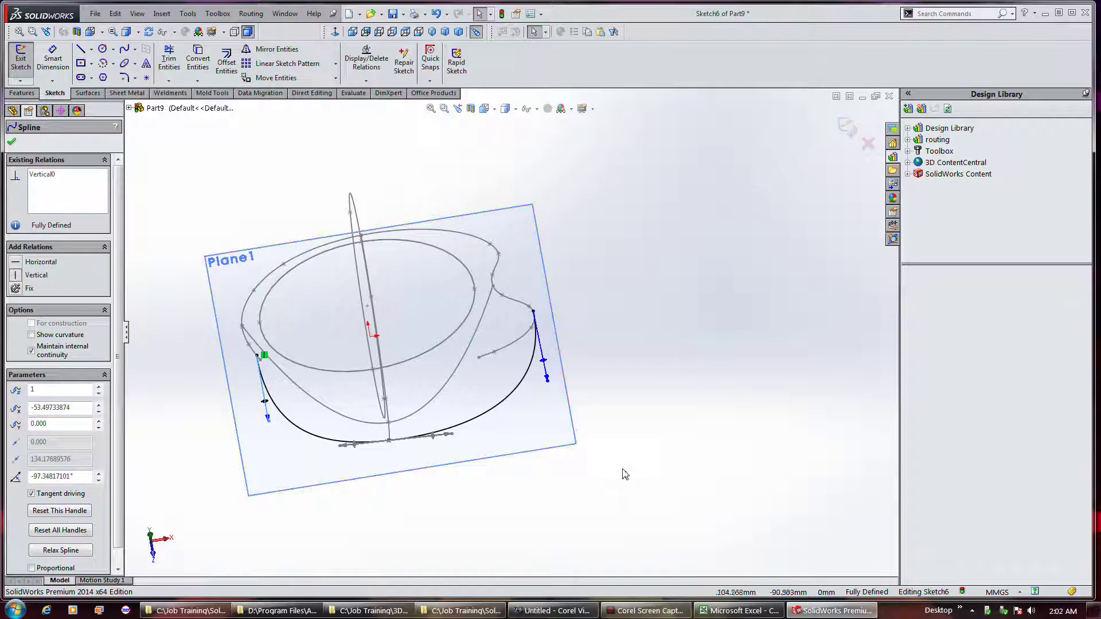
{"action": "left_click", "coordinate": [547, 381]}
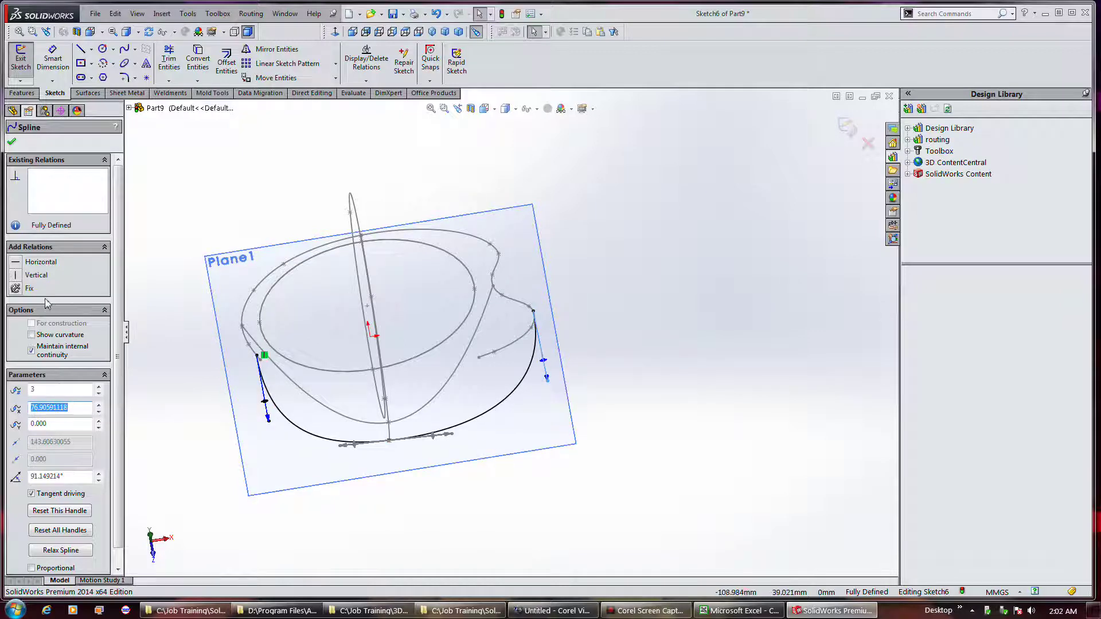
{"action": "left_click", "coordinate": [33, 279]}
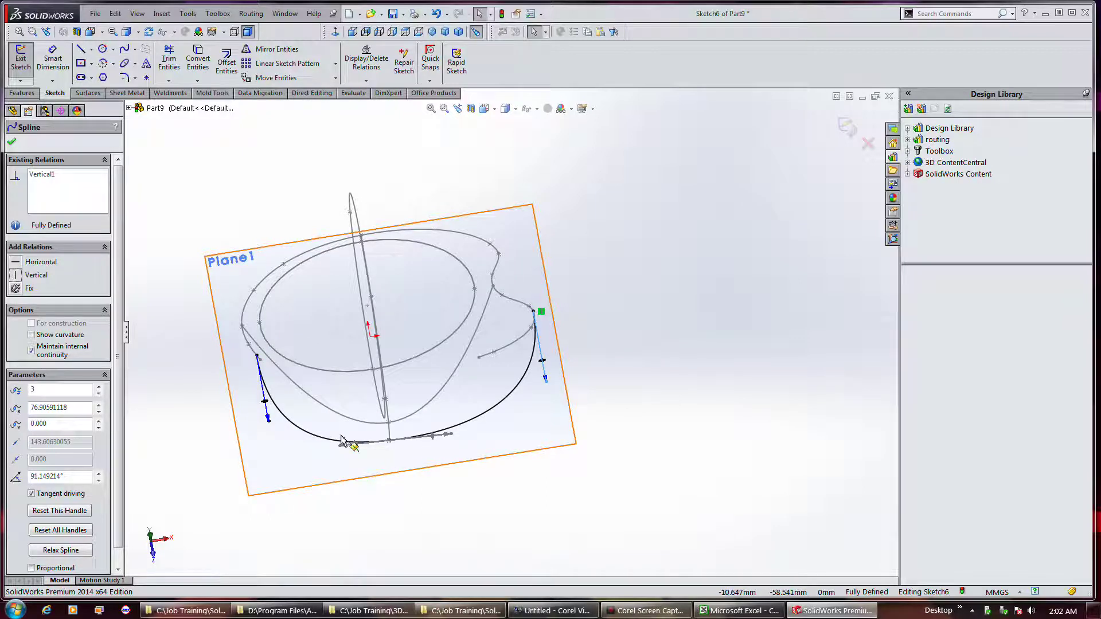
{"action": "left_click", "coordinate": [13, 143]}
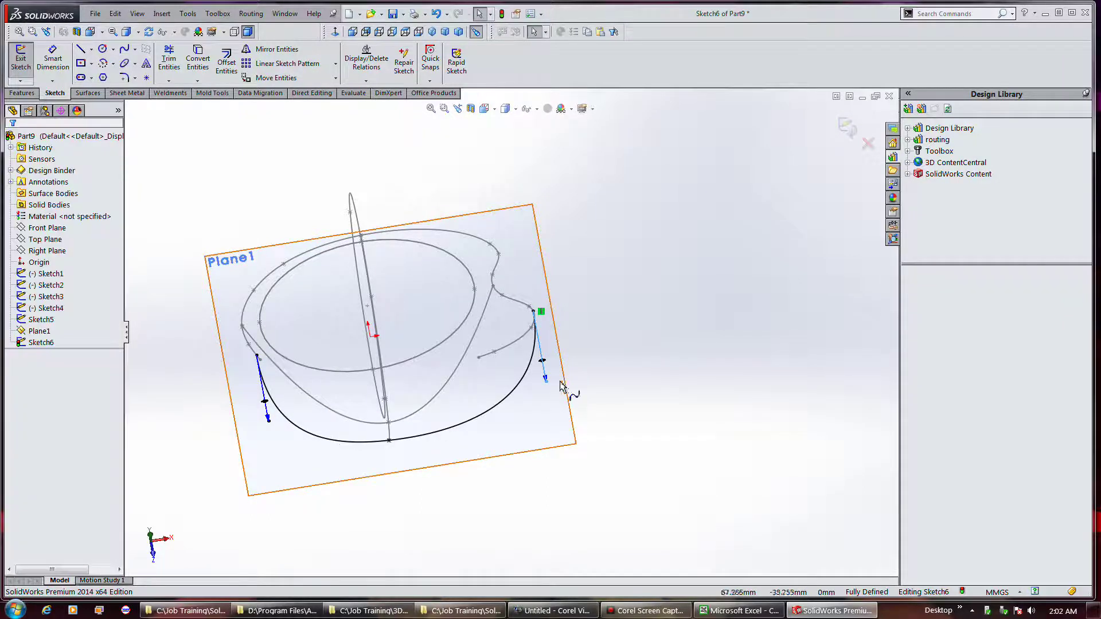
{"action": "mouse_move", "coordinate": [570, 388]}
{"action": "middle_mouse_down"}
{"action": "mouse_move", "coordinate": [597, 423]}
{"action": "mouse_move", "coordinate": [568, 442]}
{"action": "mouse_move", "coordinate": [554, 421]}
{"action": "mouse_move", "coordinate": [563, 386]}
{"action": "middle_mouse_up"}
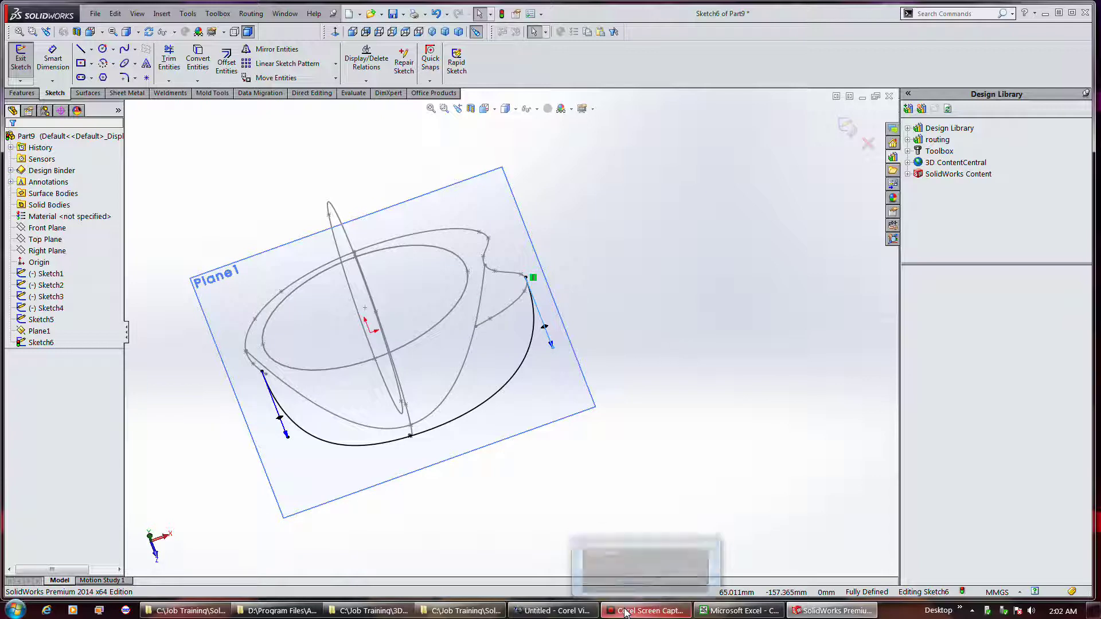
{"action": "left_click", "coordinate": [20, 58]}
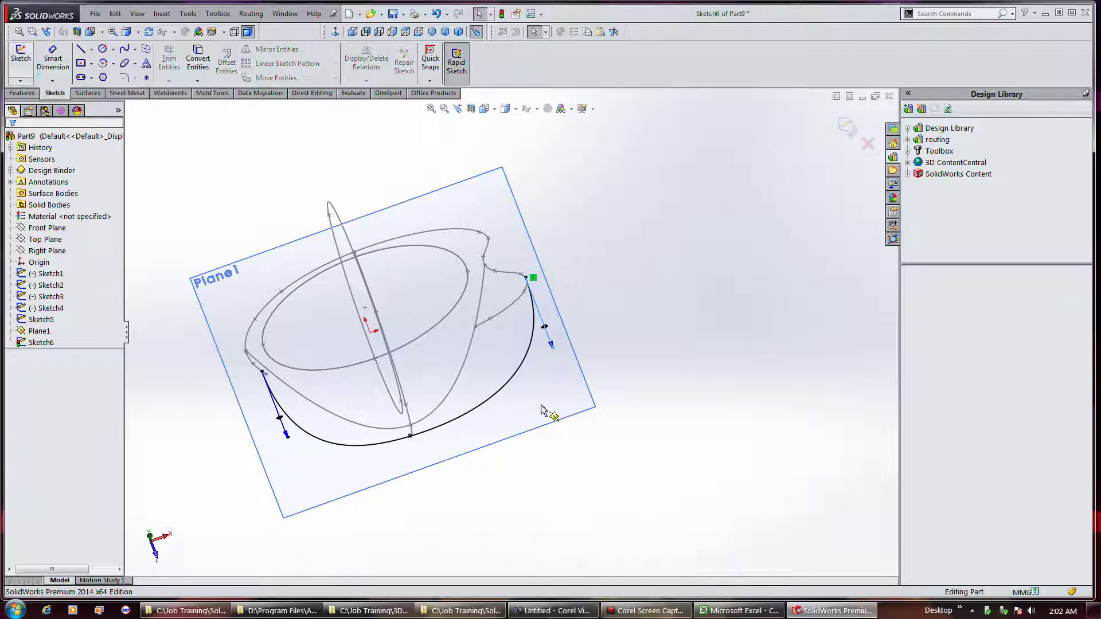
Step: Hide the two construction ellipses, Sketch1 and Sketch2
{"action": "mouse_move", "coordinate": [565, 484]}
{"action": "middle_mouse_down"}
{"action": "mouse_move", "coordinate": [562, 411]}
{"action": "mouse_move", "coordinate": [591, 375]}
{"action": "mouse_move", "coordinate": [567, 386]}
{"action": "mouse_move", "coordinate": [583, 395]}
{"action": "middle_mouse_up"}
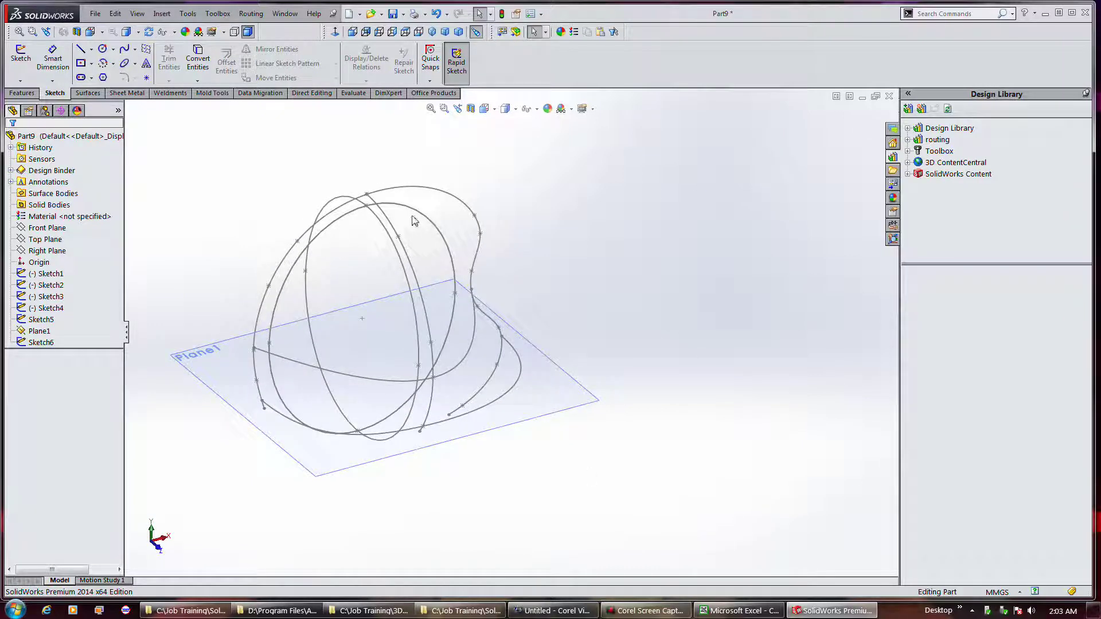
{"action": "left_click", "coordinate": [36, 275]}
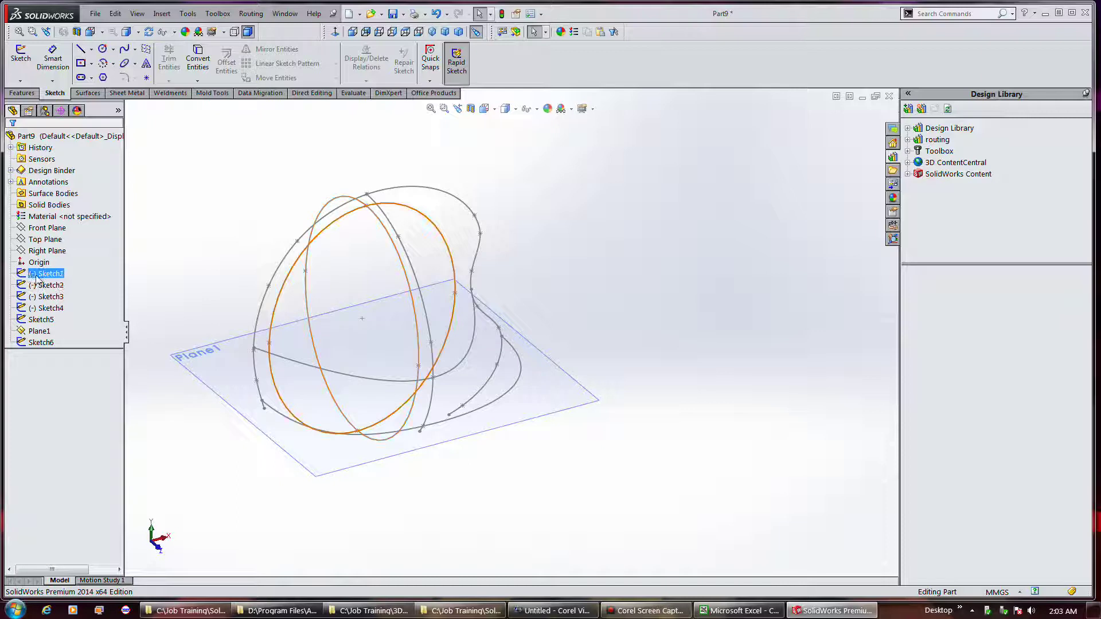
{"action": "right_click", "coordinate": [35, 278]}
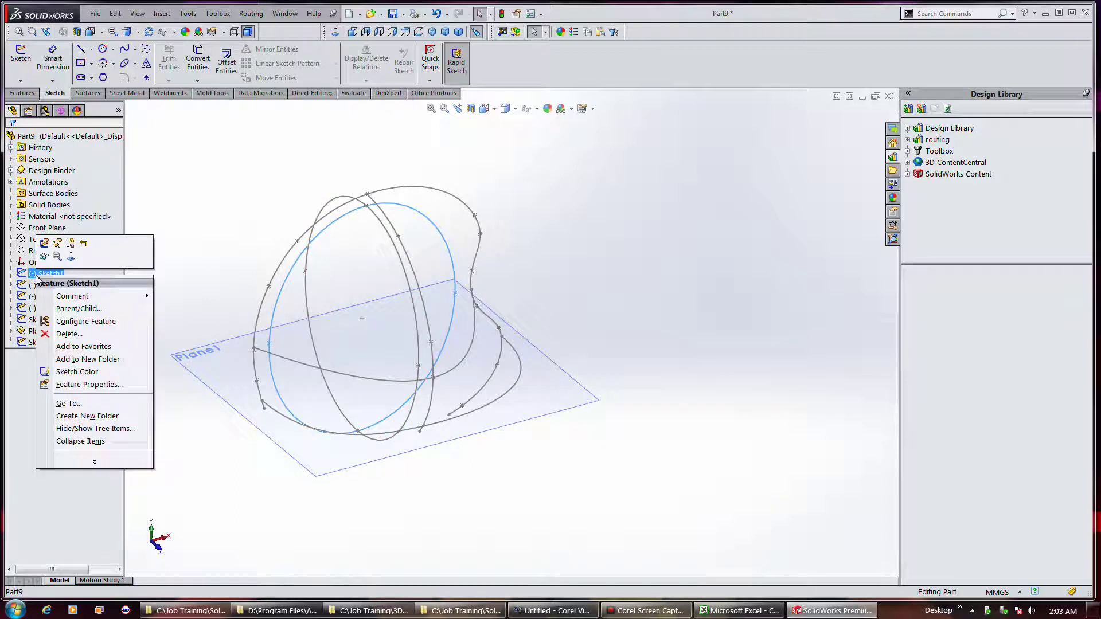
{"action": "key", "text": "Escape"}
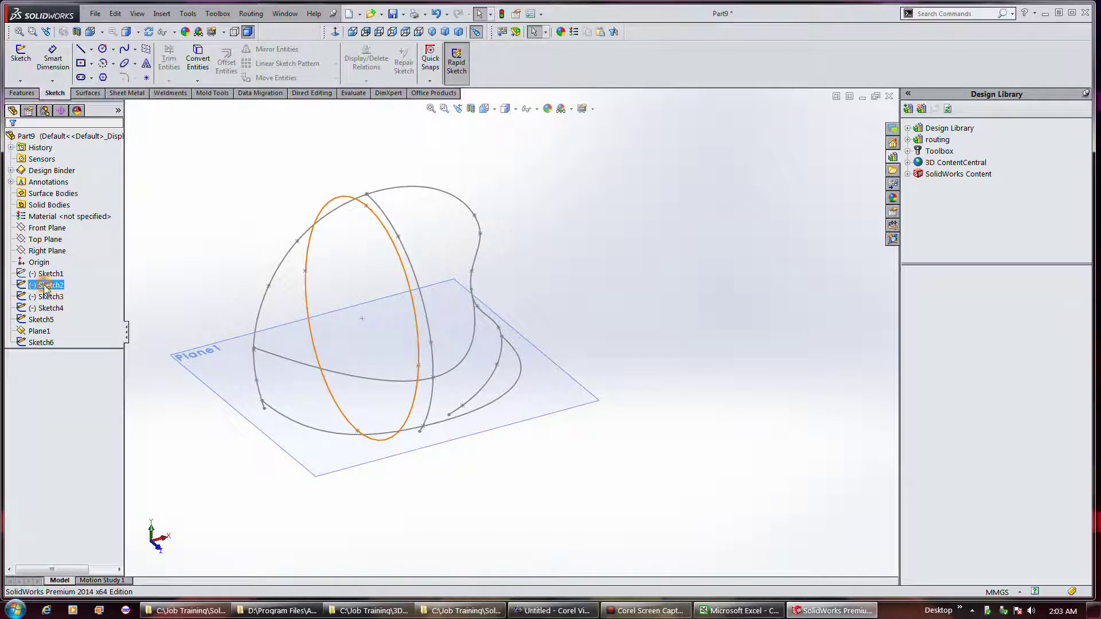
{"action": "right_click", "coordinate": [46, 287]}
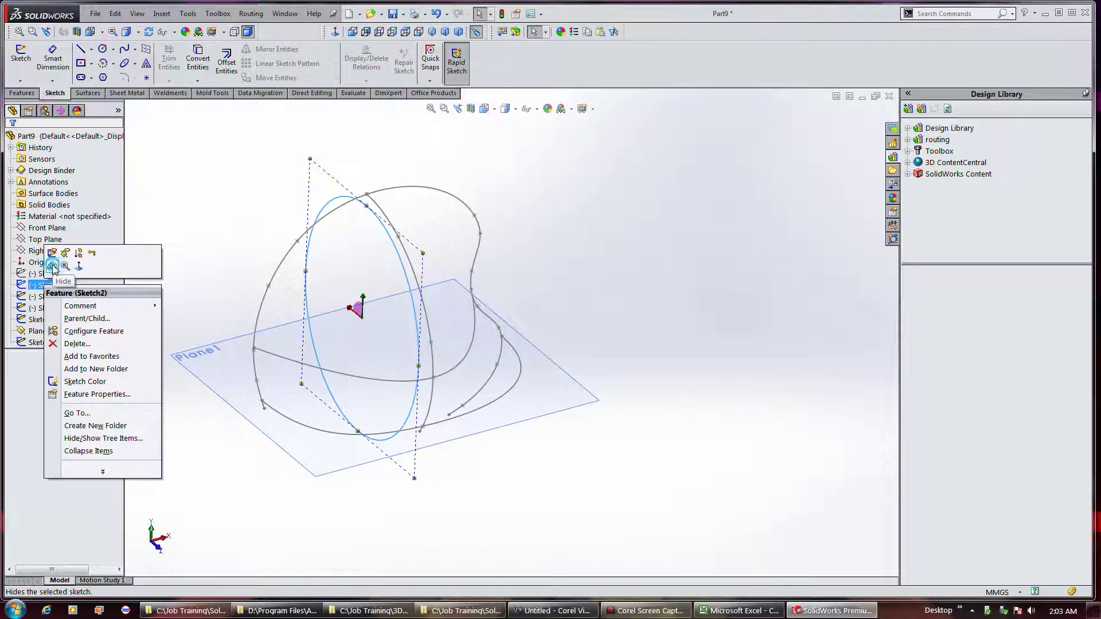
{"action": "left_click", "coordinate": [53, 267]}
{"action": "mouse_move", "coordinate": [516, 423]}
{"action": "middle_mouse_down"}
{"action": "mouse_move", "coordinate": [556, 391]}
{"action": "mouse_move", "coordinate": [452, 400]}
{"action": "mouse_move", "coordinate": [653, 388]}
{"action": "middle_mouse_up"}
{"action": "middle_click_drag", "start_coordinate": [575, 423], "coordinate": [545, 384]}
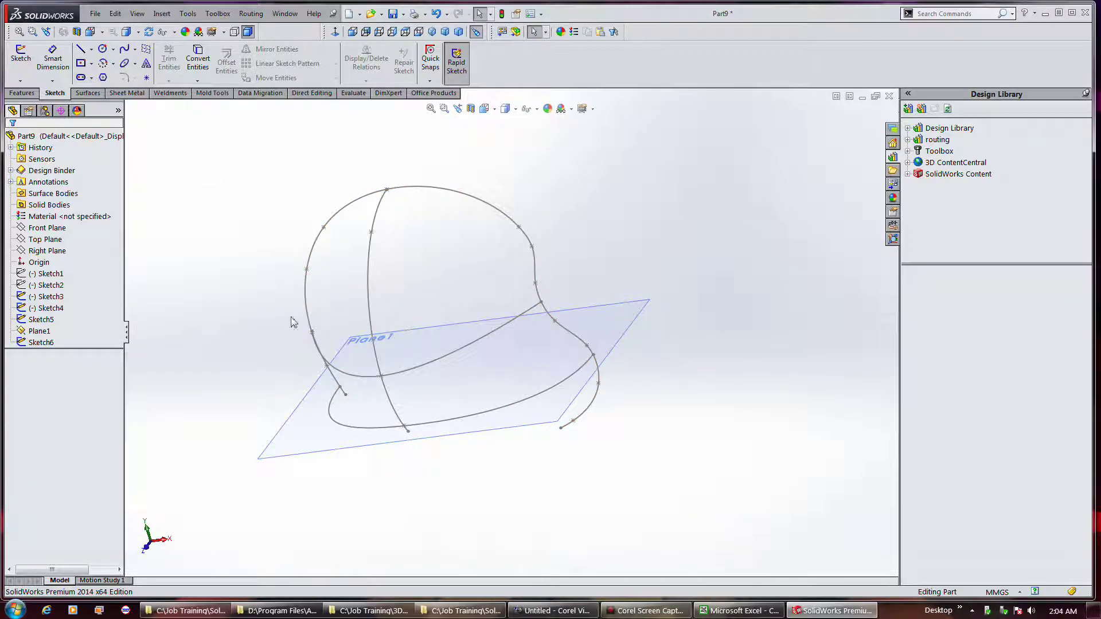
Step: Reopen Sketch6 on Plane1 for editing and show the inflection points of its spline
{"action": "left_click", "coordinate": [344, 430]}
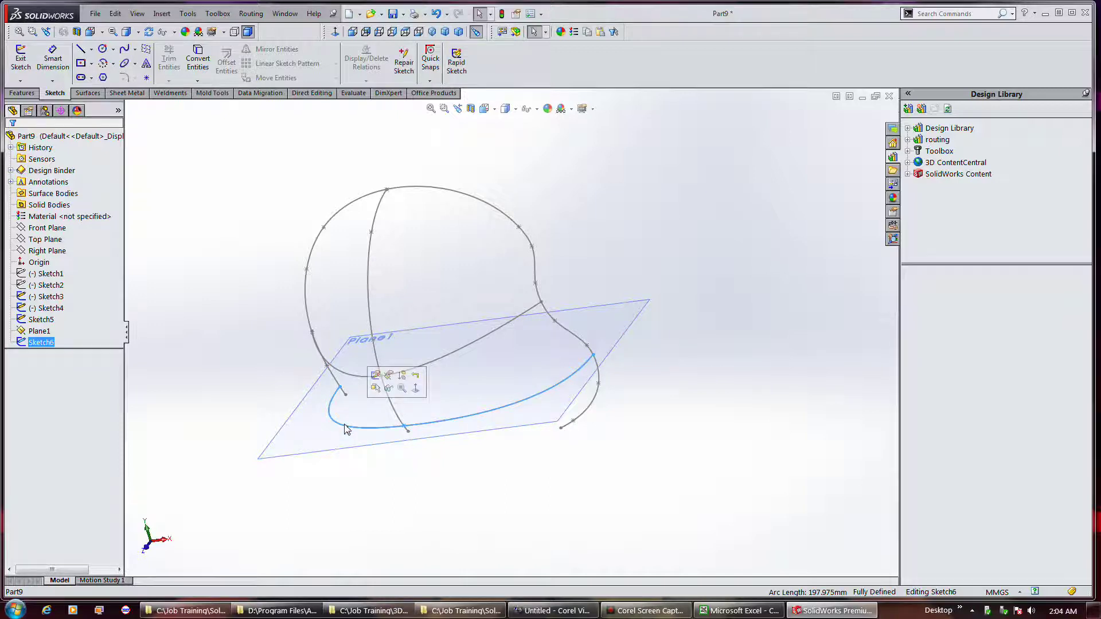
{"action": "left_click", "coordinate": [378, 376]}
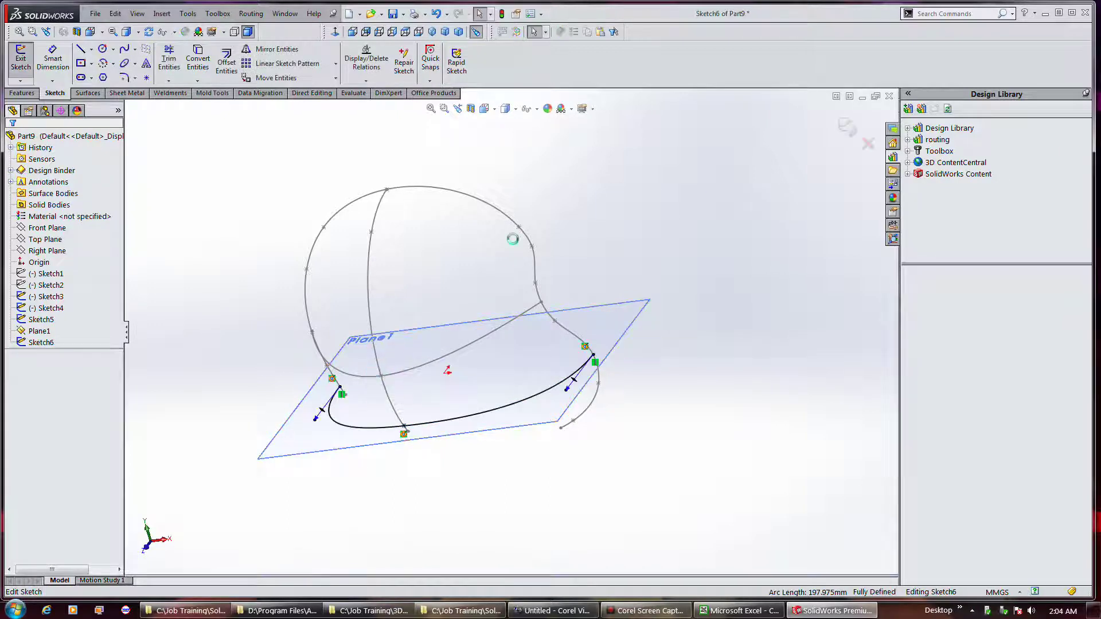
{"action": "middle_click_drag", "start_coordinate": [563, 304], "coordinate": [545, 344]}
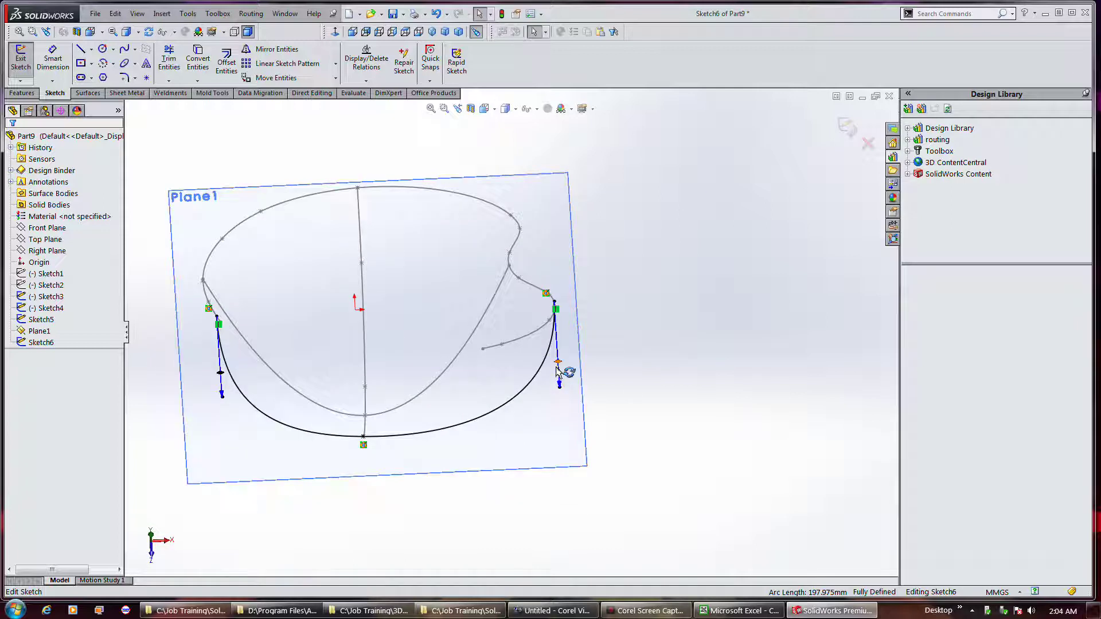
{"action": "right_click", "coordinate": [524, 392]}
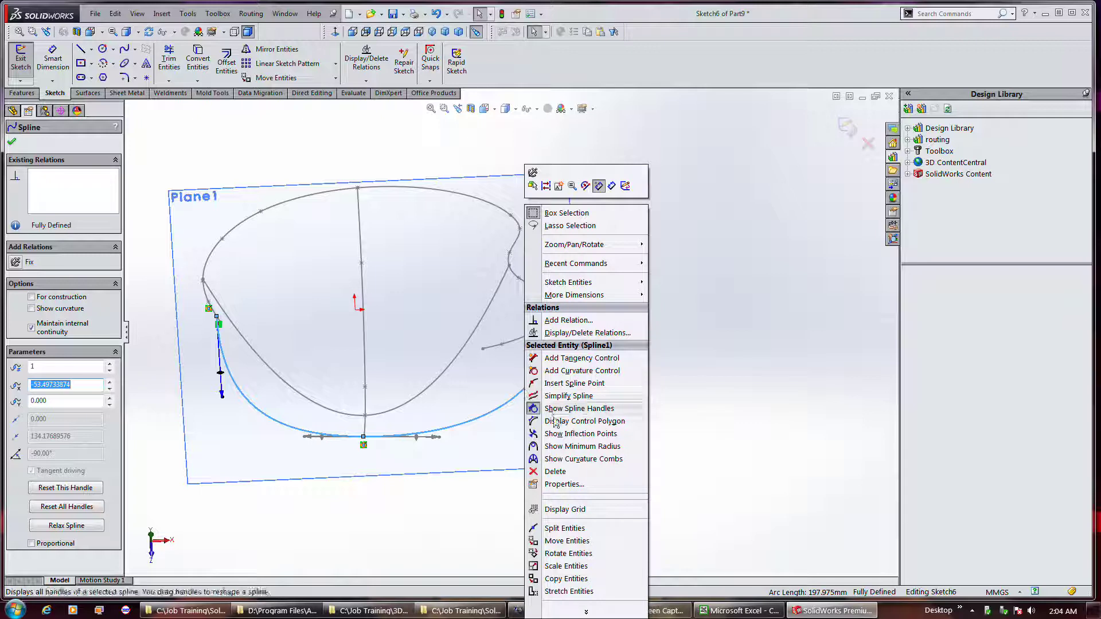
{"action": "left_click", "coordinate": [568, 434]}
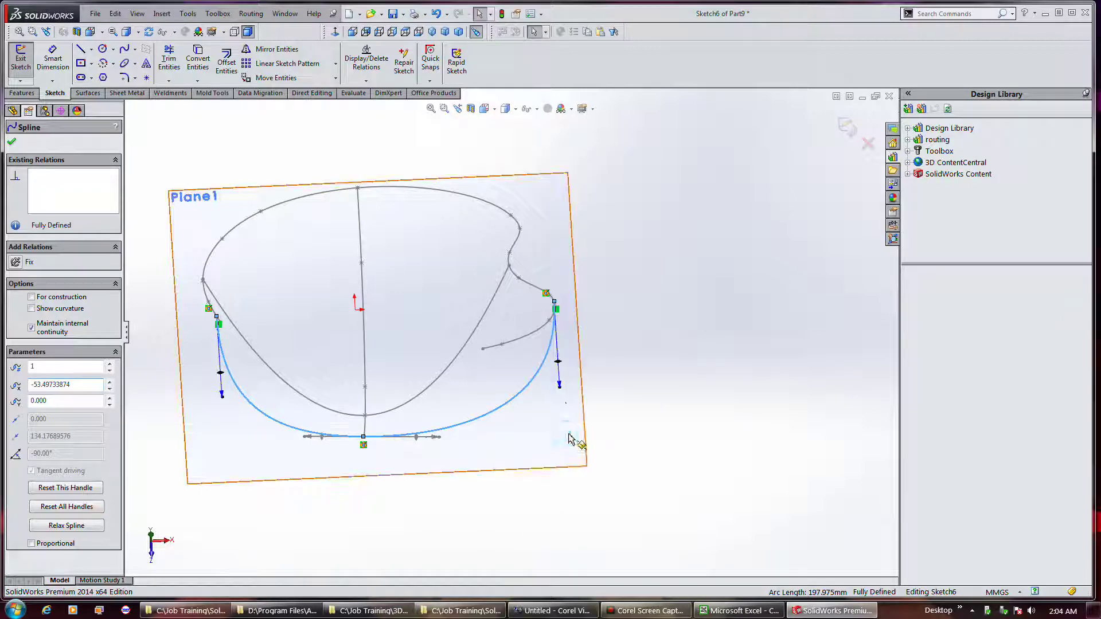
Step: Lengthen the right end tangent handle of the Sketch6 spline to a weight of about 263, and shorten it again to about 149
{"action": "left_click_drag", "start_coordinate": [560, 389], "coordinate": [556, 462]}
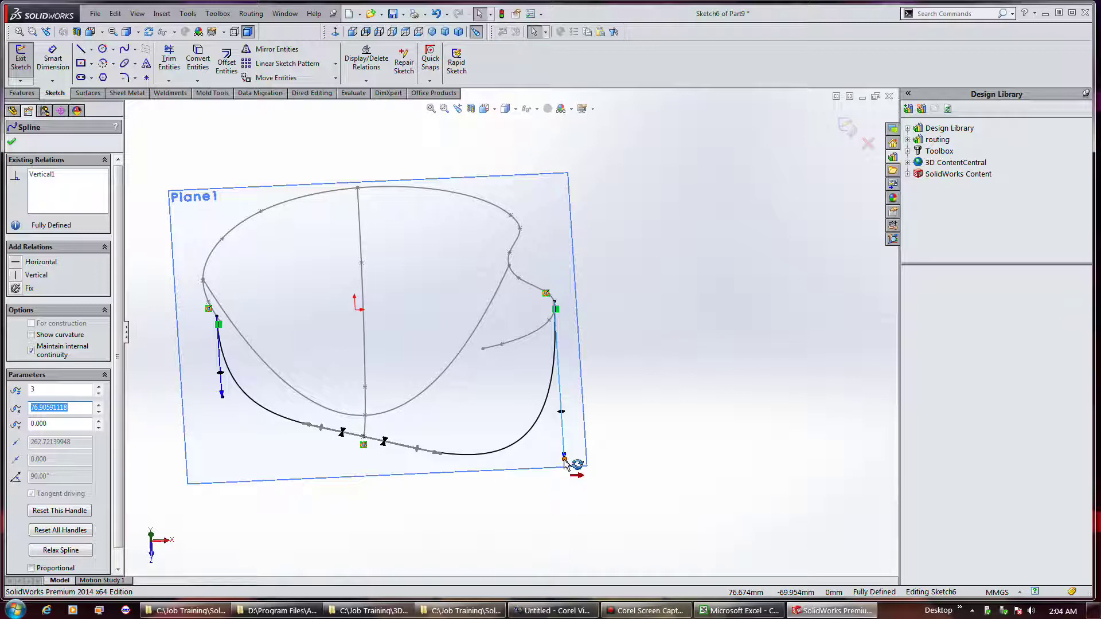
{"action": "left_click_drag", "start_coordinate": [565, 460], "coordinate": [567, 448]}
{"action": "left_click_drag", "start_coordinate": [574, 423], "coordinate": [568, 394]}
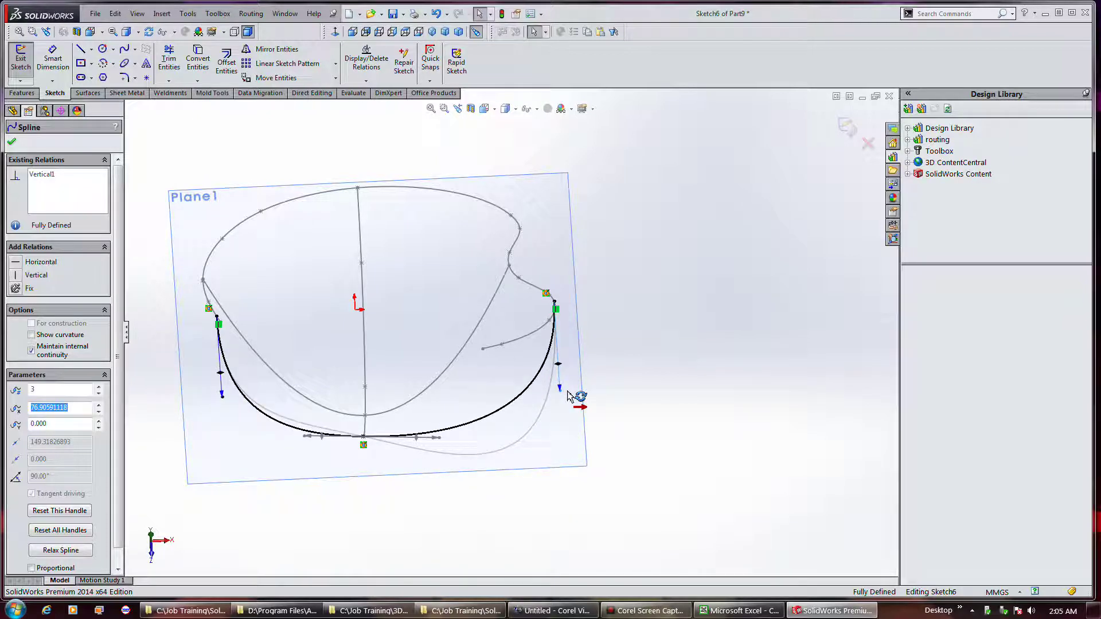
{"action": "left_click_drag", "start_coordinate": [567, 390], "coordinate": [572, 384]}
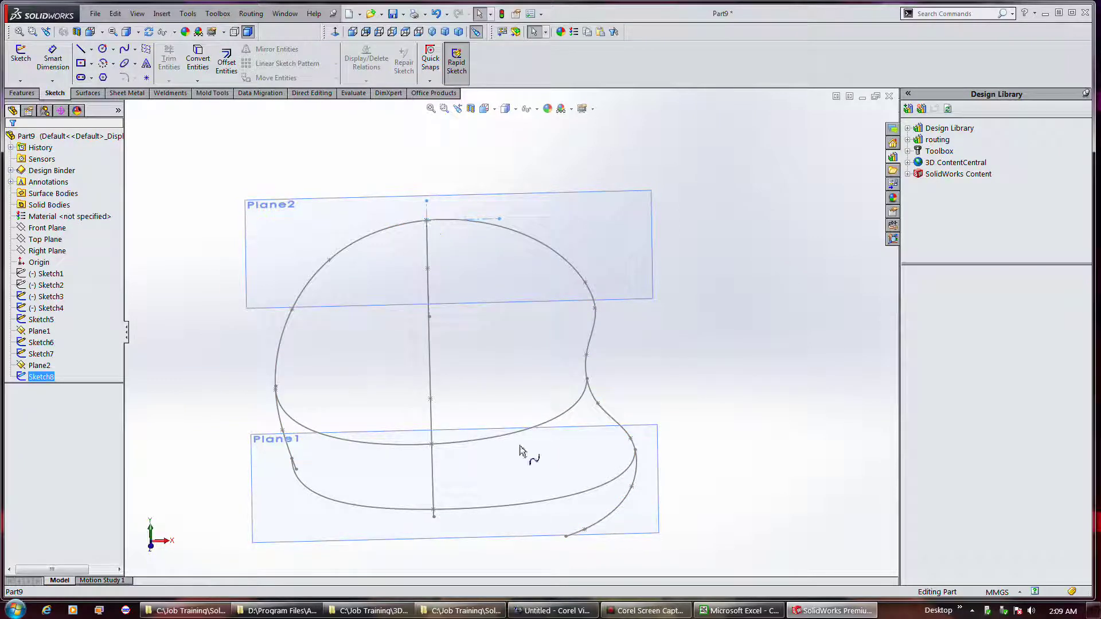
Step: Hide the reference planes Plane2 and Plane1
{"action": "mouse_move", "coordinate": [621, 422]}
{"action": "middle_mouse_down"}
{"action": "mouse_move", "coordinate": [659, 410]}
{"action": "mouse_move", "coordinate": [626, 423]}
{"action": "middle_mouse_up"}
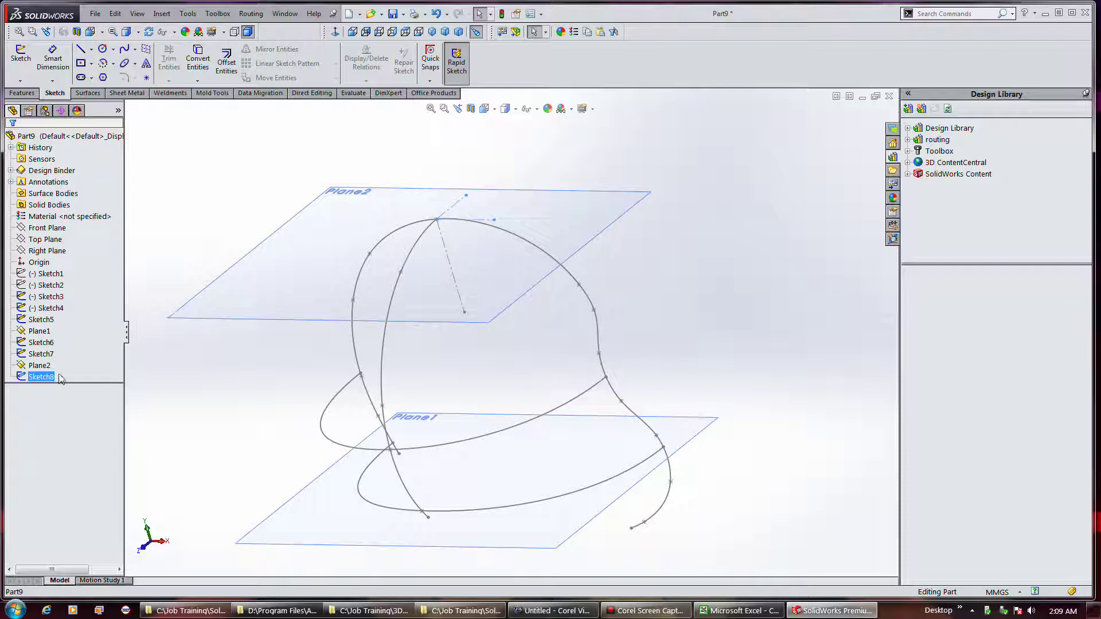
{"action": "right_click", "coordinate": [41, 366]}
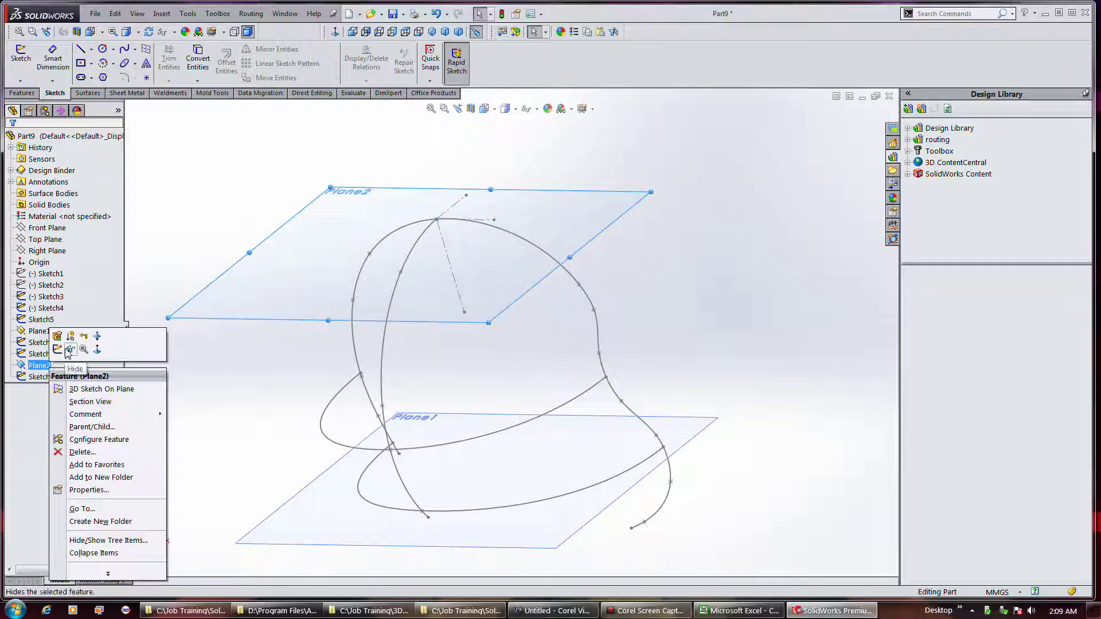
{"action": "left_click", "coordinate": [66, 351]}
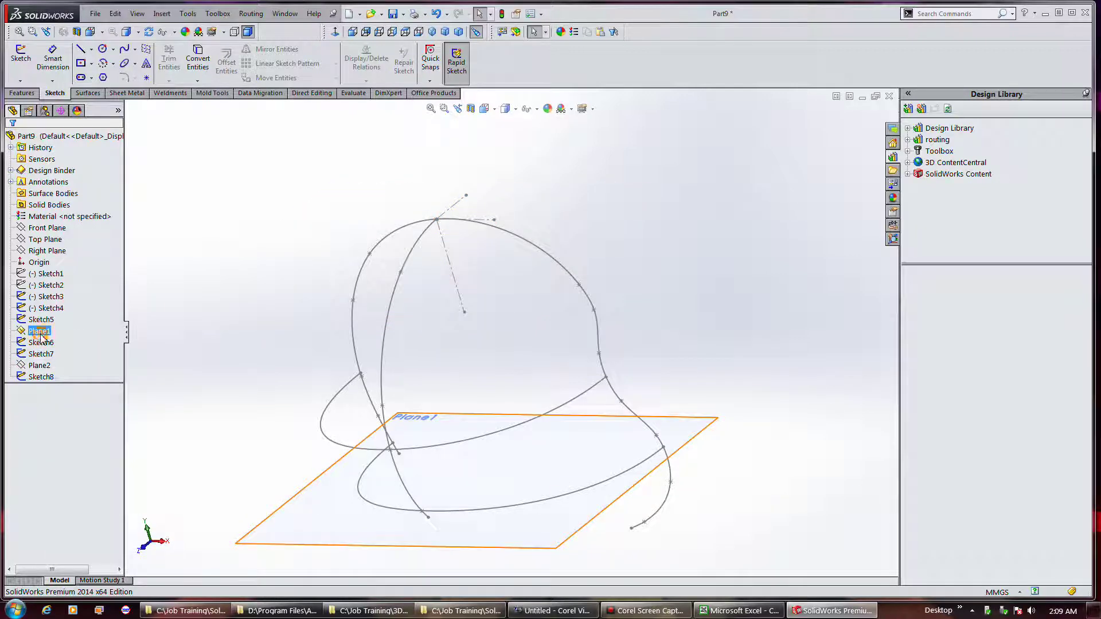
{"action": "right_click", "coordinate": [47, 329]}
{"action": "left_click", "coordinate": [62, 315]}
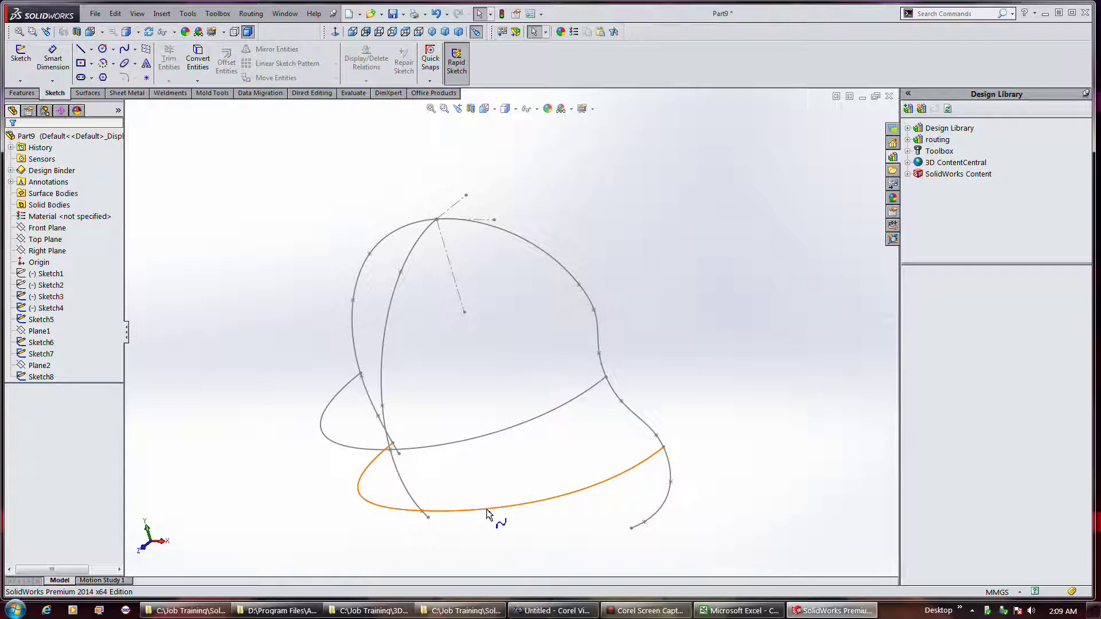
Step: Hide Sketch6, the lower curve below the cap's rim
{"action": "left_click", "coordinate": [50, 355]}
{"action": "left_click", "coordinate": [45, 344]}
{"action": "right_click", "coordinate": [45, 344]}
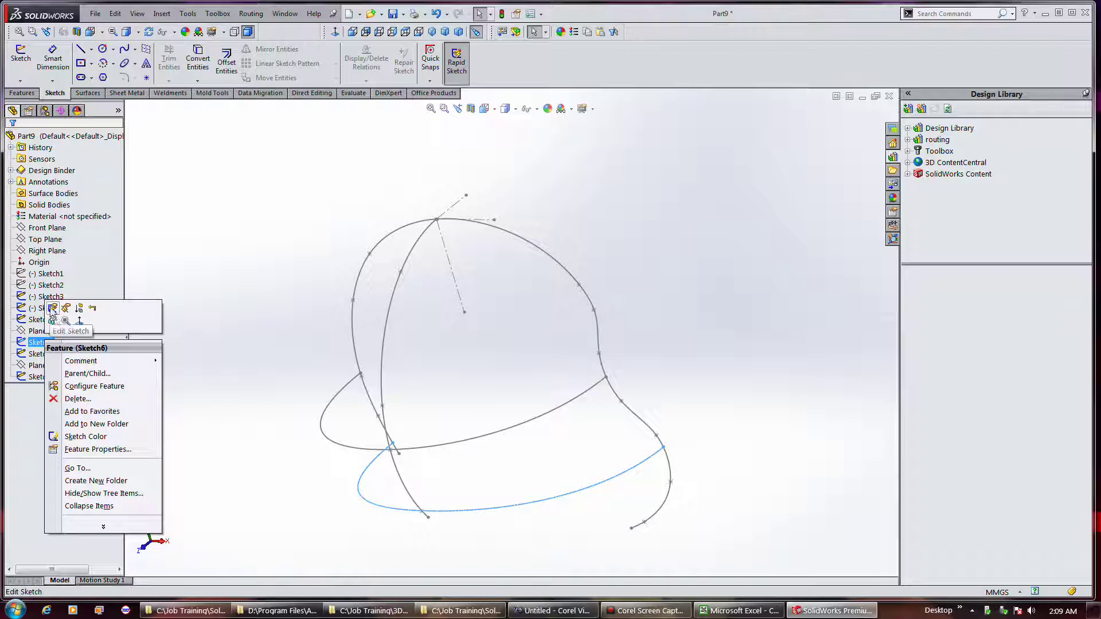
{"action": "left_click", "coordinate": [56, 319]}
{"action": "left_click", "coordinate": [464, 476]}
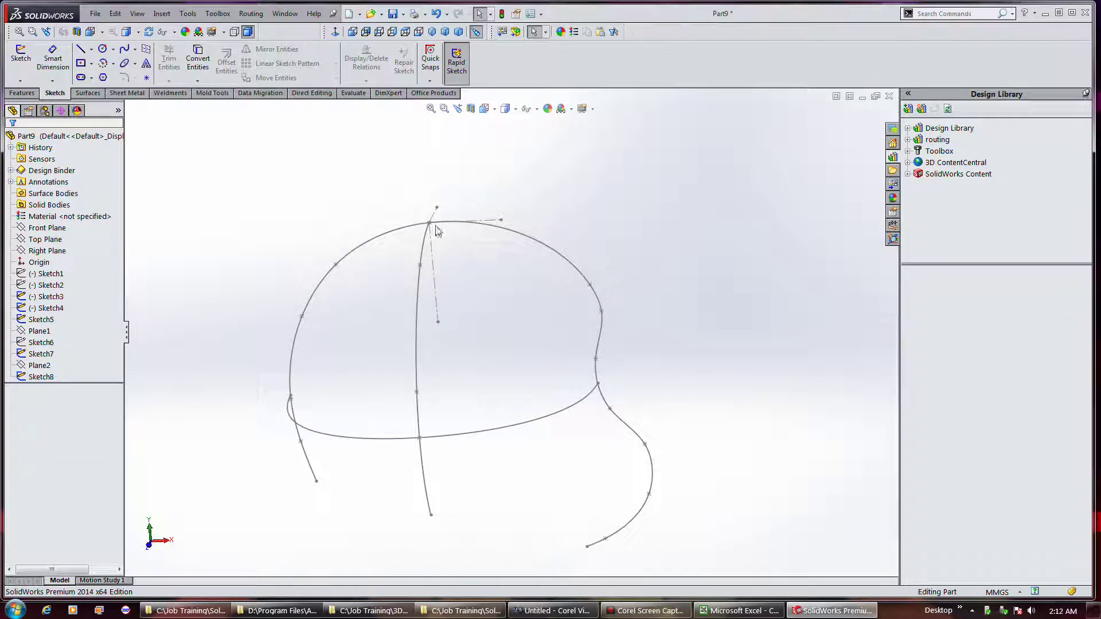
Step: Try a Boundary Surface with the Sketch3 profile and the Sketch4 cross curve as Direction 1 curves
{"action": "left_click", "coordinate": [87, 93]}
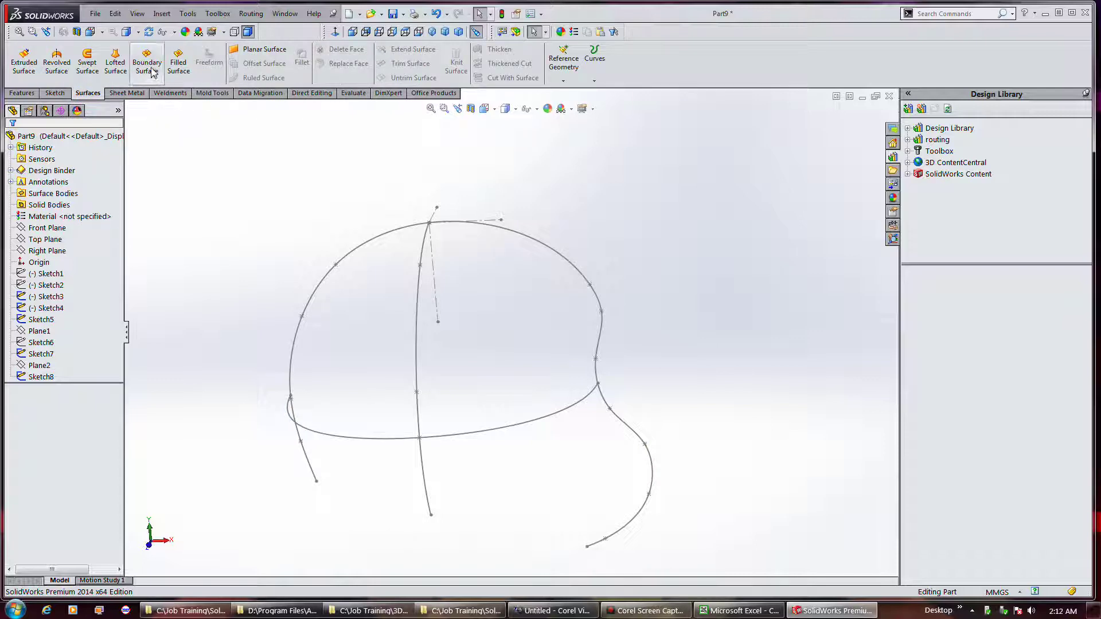
{"action": "left_click", "coordinate": [400, 232]}
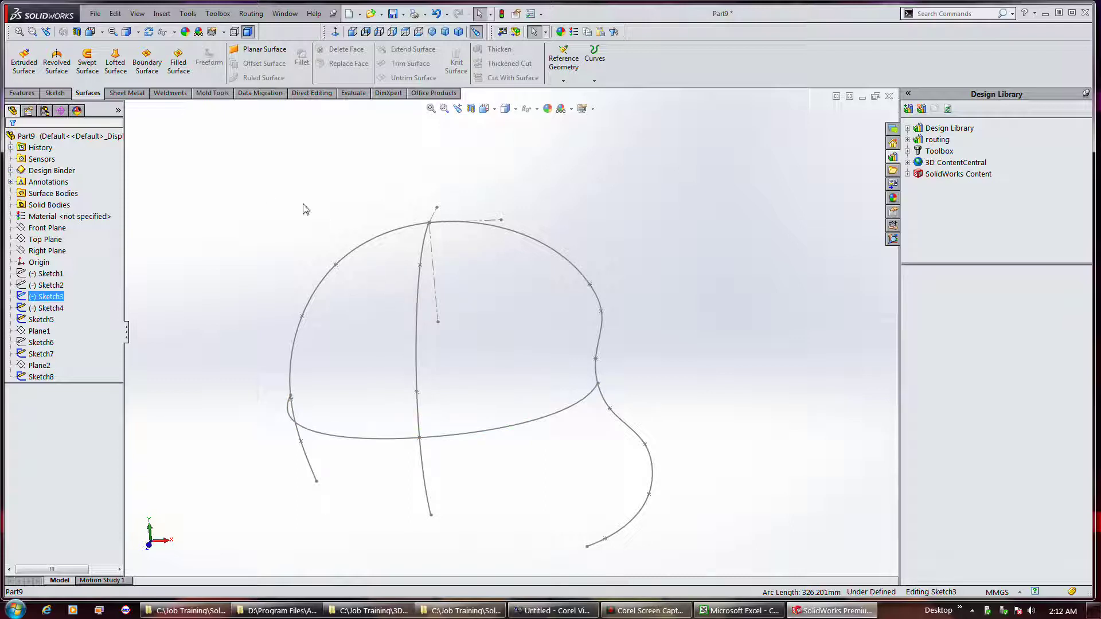
{"action": "left_click", "coordinate": [154, 75]}
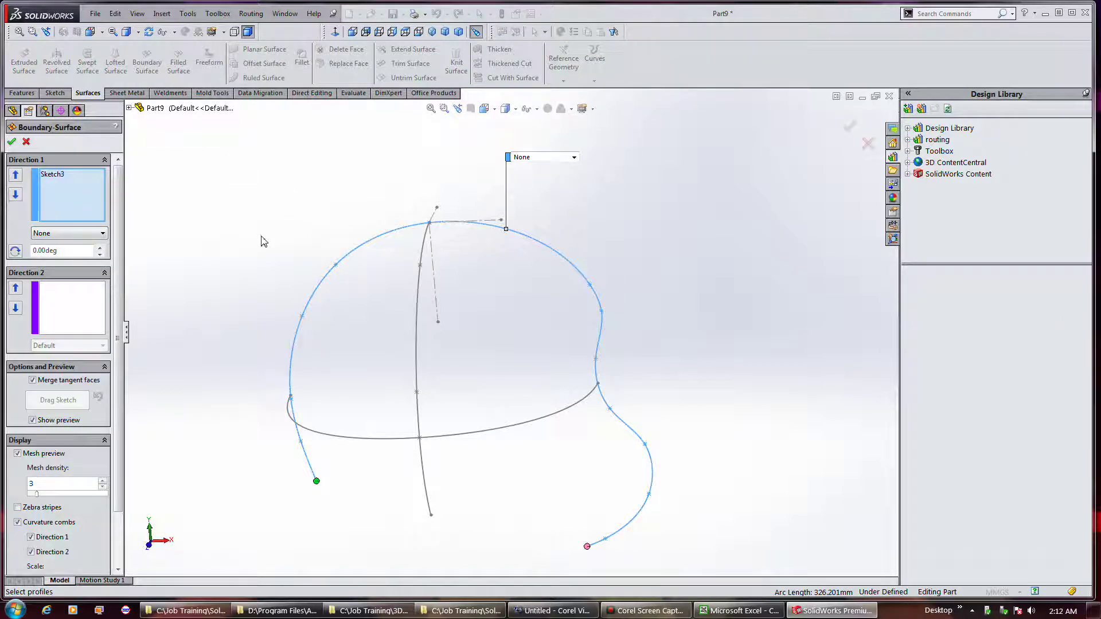
{"action": "left_click", "coordinate": [418, 313]}
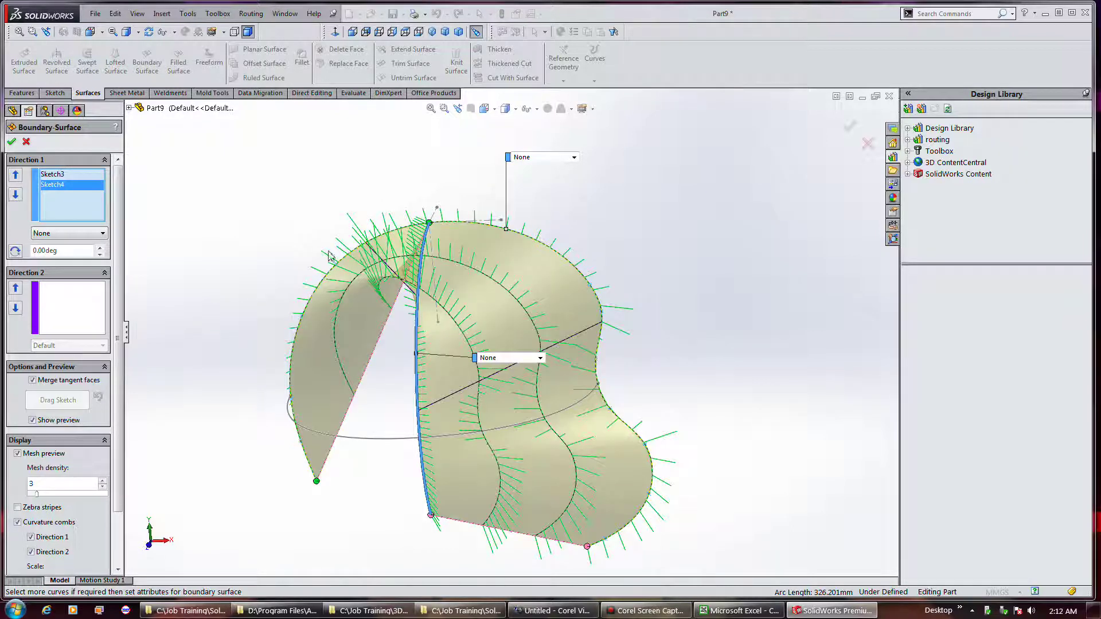
{"action": "mouse_move", "coordinate": [602, 226]}
{"action": "middle_mouse_down"}
{"action": "mouse_move", "coordinate": [579, 253]}
{"action": "mouse_move", "coordinate": [535, 267]}
{"action": "mouse_move", "coordinate": [686, 250]}
{"action": "mouse_move", "coordinate": [604, 256]}
{"action": "mouse_move", "coordinate": [606, 227]}
{"action": "middle_mouse_up"}
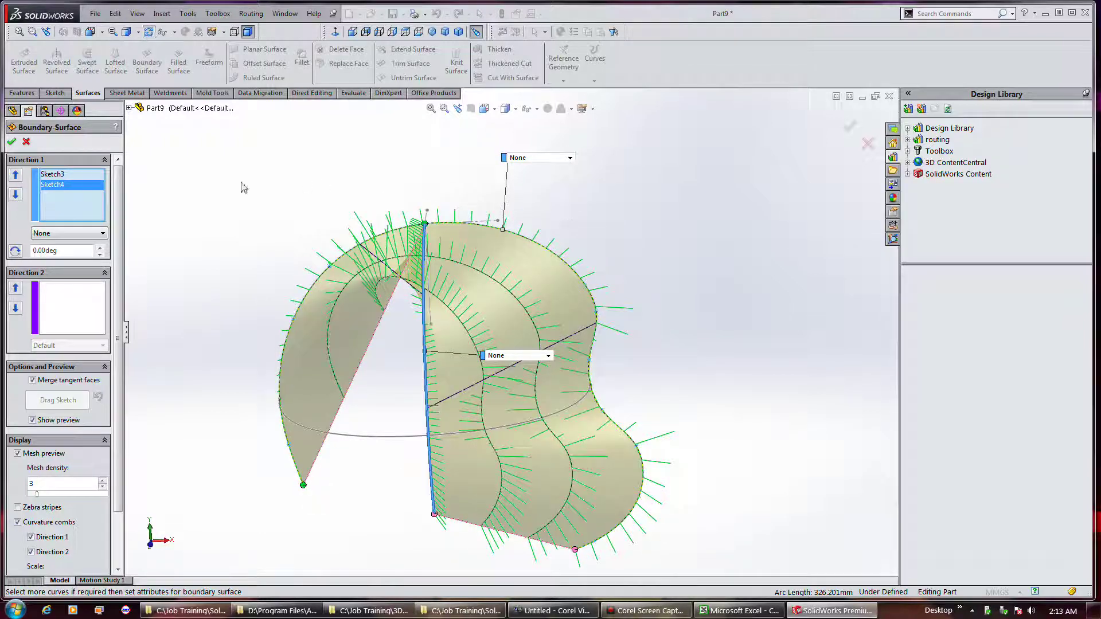
Step: Remove Sketch4 from Direction 1 and try the boundary surface with Sketch3 in Direction 1 and Sketch5 in Direction 2
{"action": "right_click", "coordinate": [56, 189]}
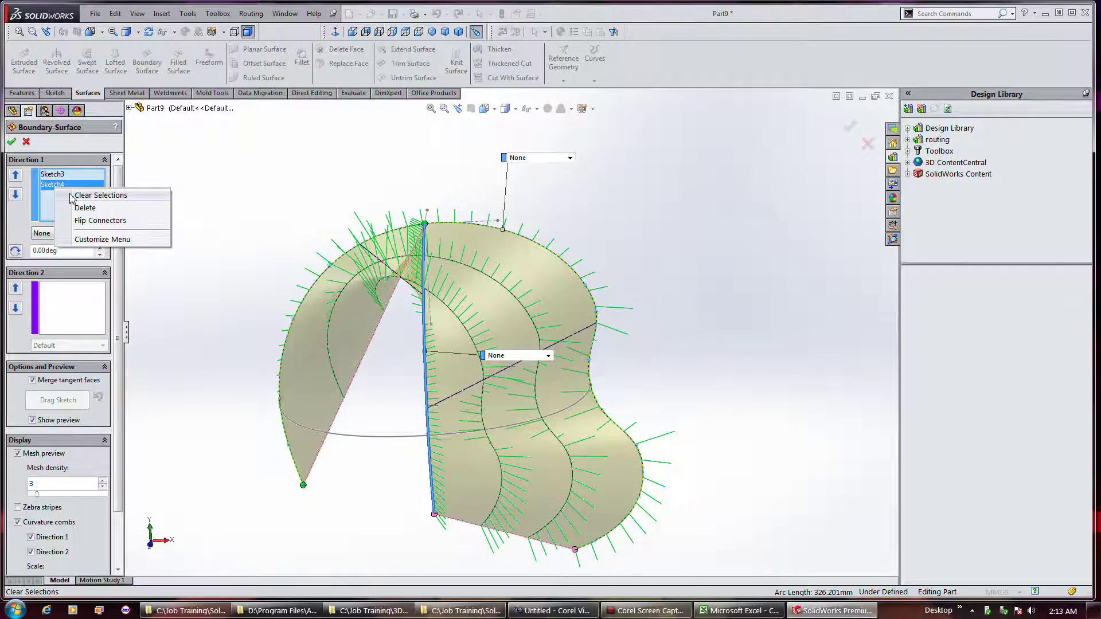
{"action": "left_click", "coordinate": [82, 207]}
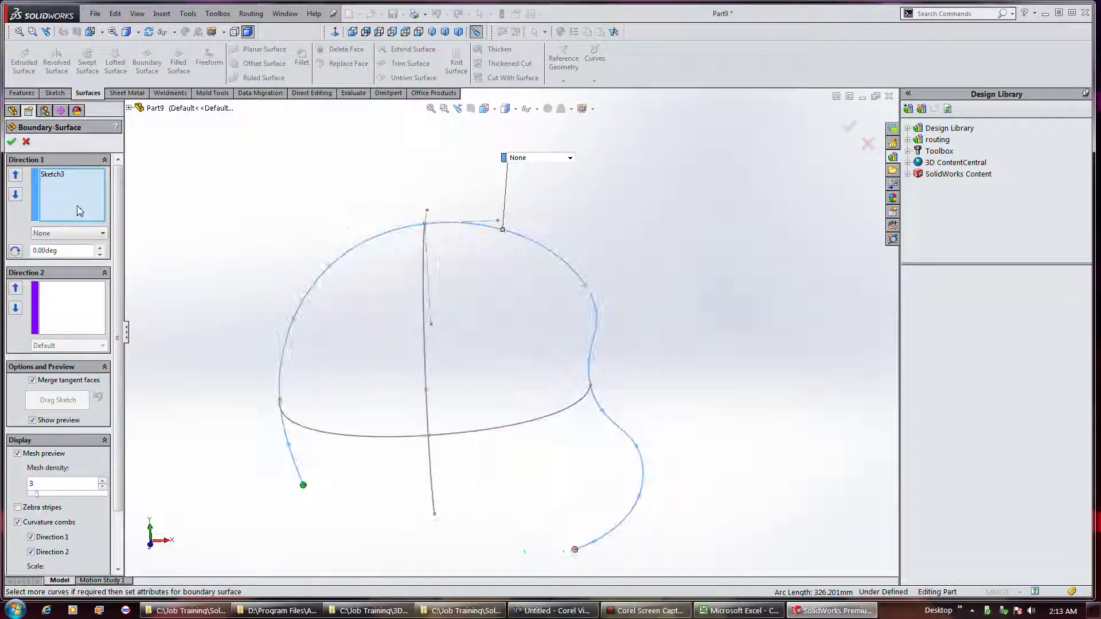
{"action": "left_click", "coordinate": [79, 302]}
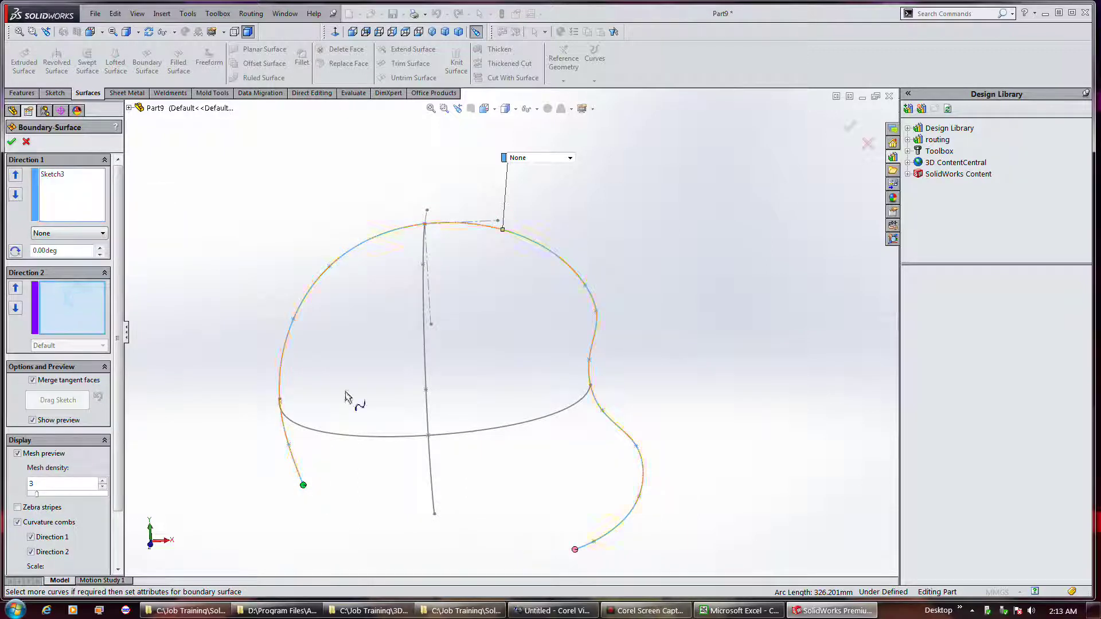
{"action": "left_click", "coordinate": [335, 438]}
{"action": "mouse_move", "coordinate": [303, 236]}
{"action": "middle_mouse_down"}
{"action": "mouse_move", "coordinate": [263, 253]}
{"action": "mouse_move", "coordinate": [260, 275]}
{"action": "mouse_move", "coordinate": [310, 272]}
{"action": "mouse_move", "coordinate": [314, 250]}
{"action": "middle_mouse_up"}
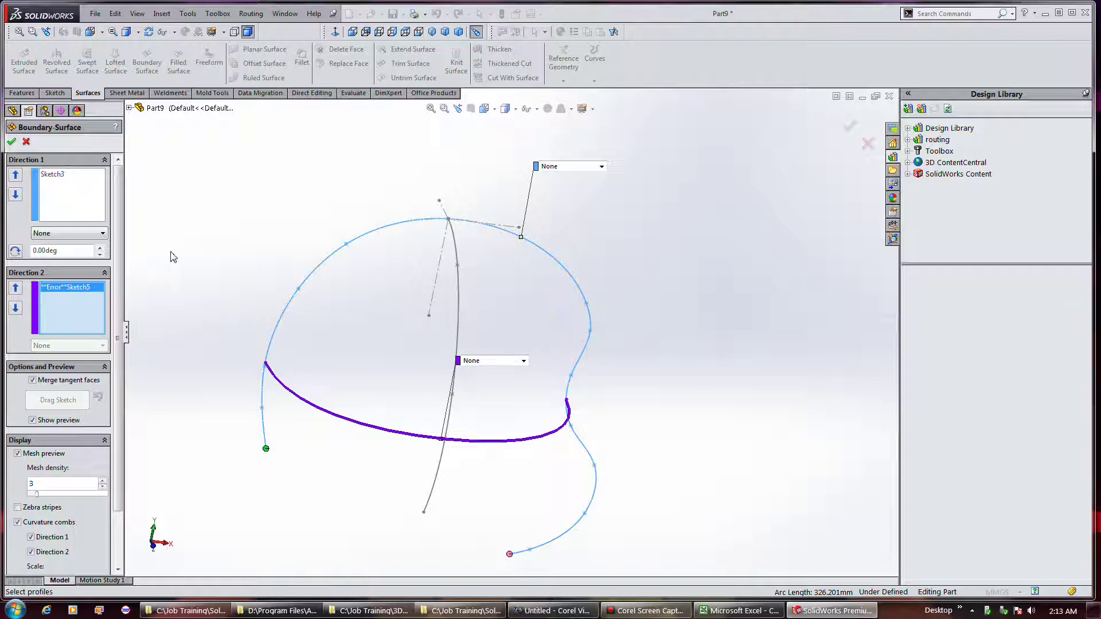
{"action": "left_click", "coordinate": [12, 142]}
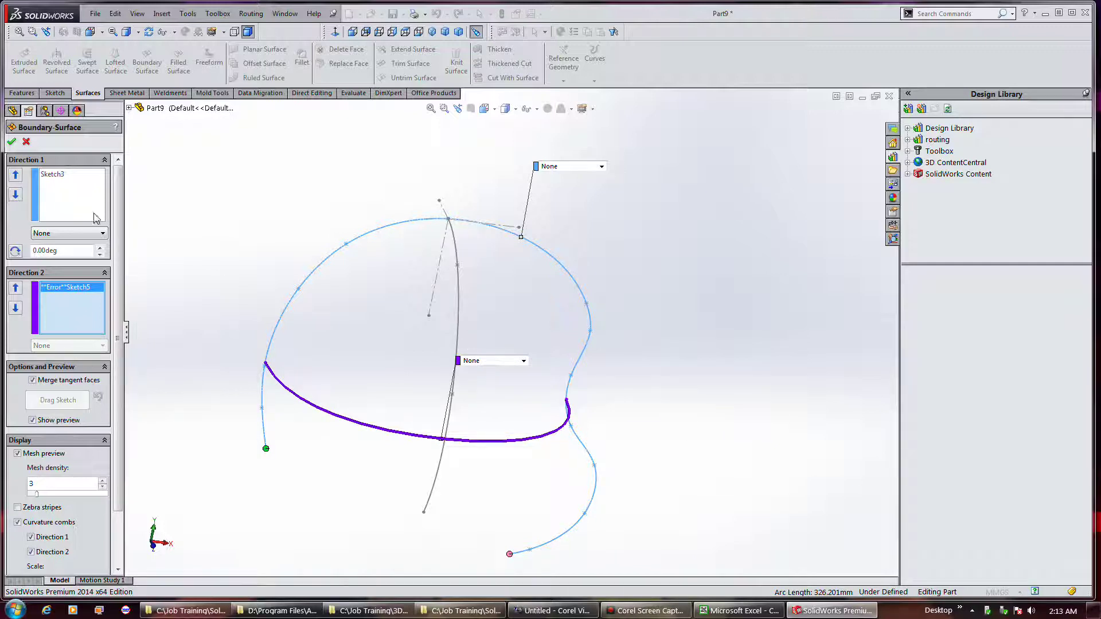
Step: Try the boundary surface with Sketch4 added back to Direction 1, keeping Sketch5 in Direction 2
{"action": "left_click", "coordinate": [100, 218]}
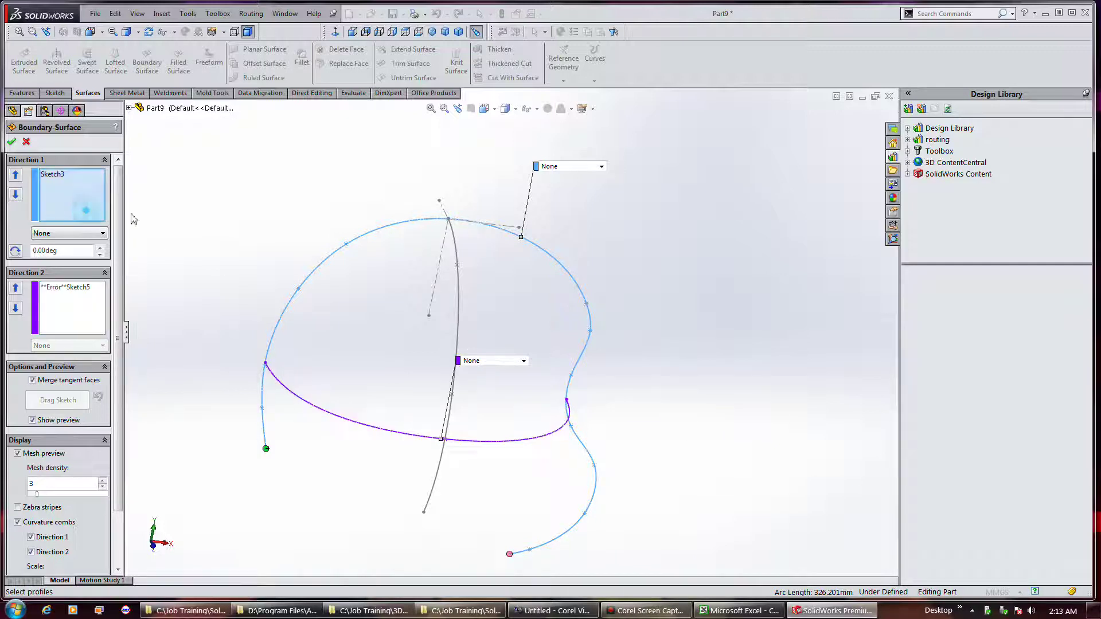
{"action": "left_click", "coordinate": [459, 288]}
{"action": "mouse_move", "coordinate": [627, 322]}
{"action": "middle_mouse_down"}
{"action": "mouse_move", "coordinate": [536, 336]}
{"action": "mouse_move", "coordinate": [556, 432]}
{"action": "mouse_move", "coordinate": [585, 319]}
{"action": "middle_mouse_up"}
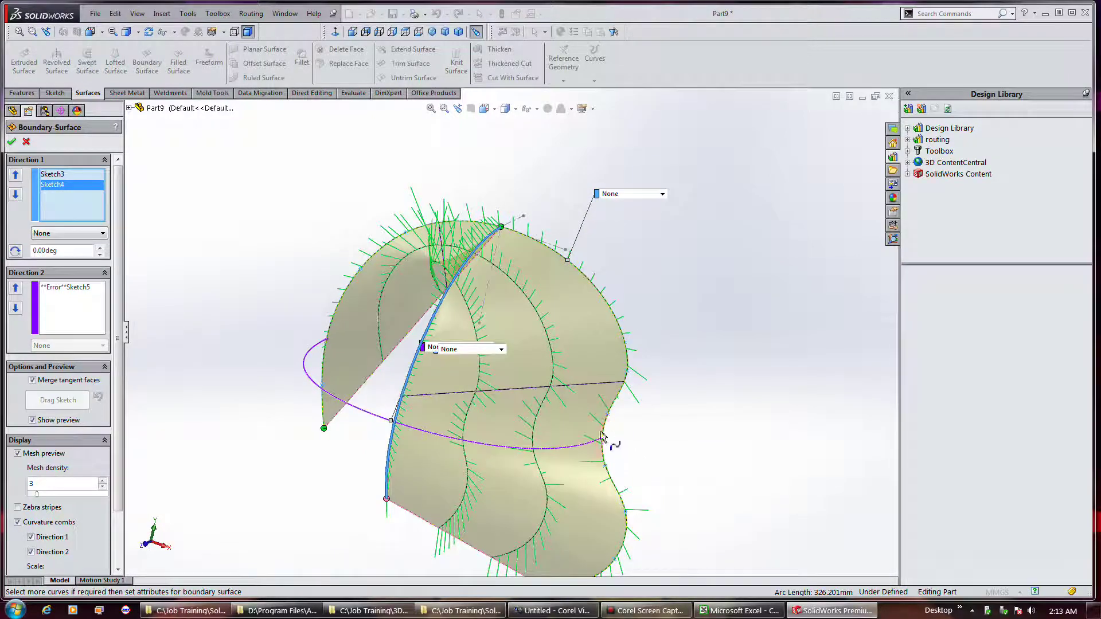
Step: Trim away the wavy front half of the Sketch3 spline at the crown point with Trim to closest and exit the sketch
{"action": "left_click", "coordinate": [632, 611]}
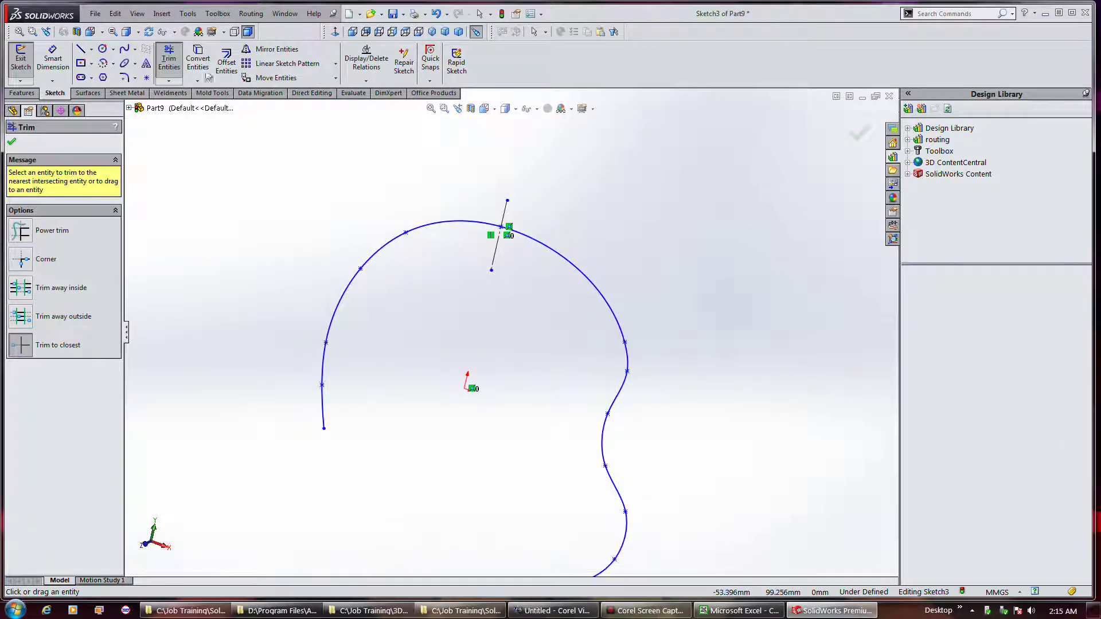
{"action": "left_click", "coordinate": [546, 249]}
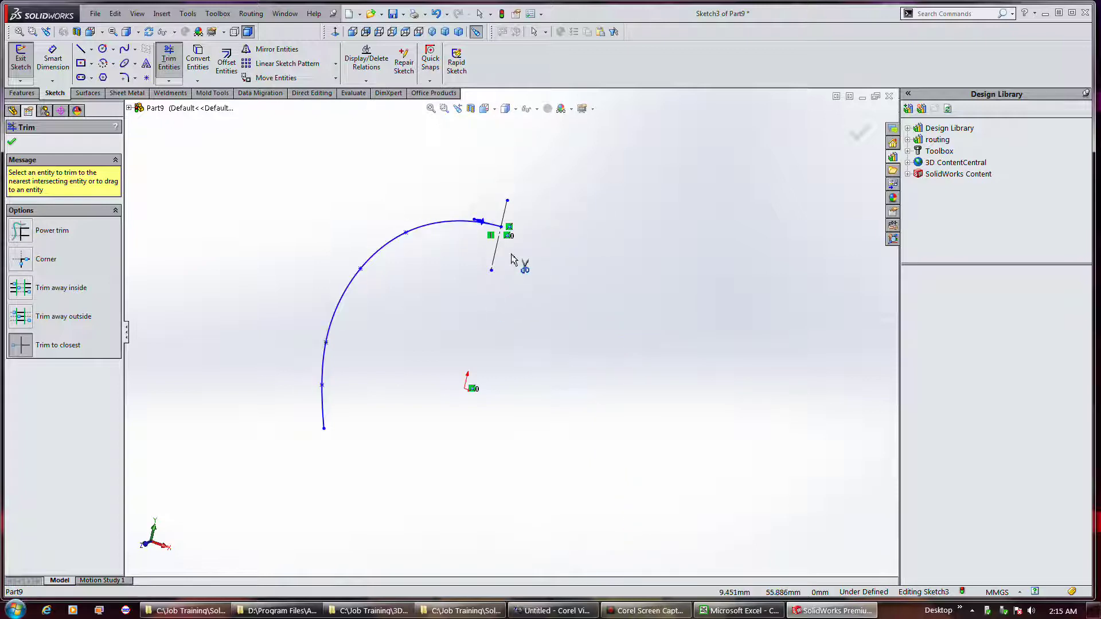
{"action": "left_click", "coordinate": [25, 68]}
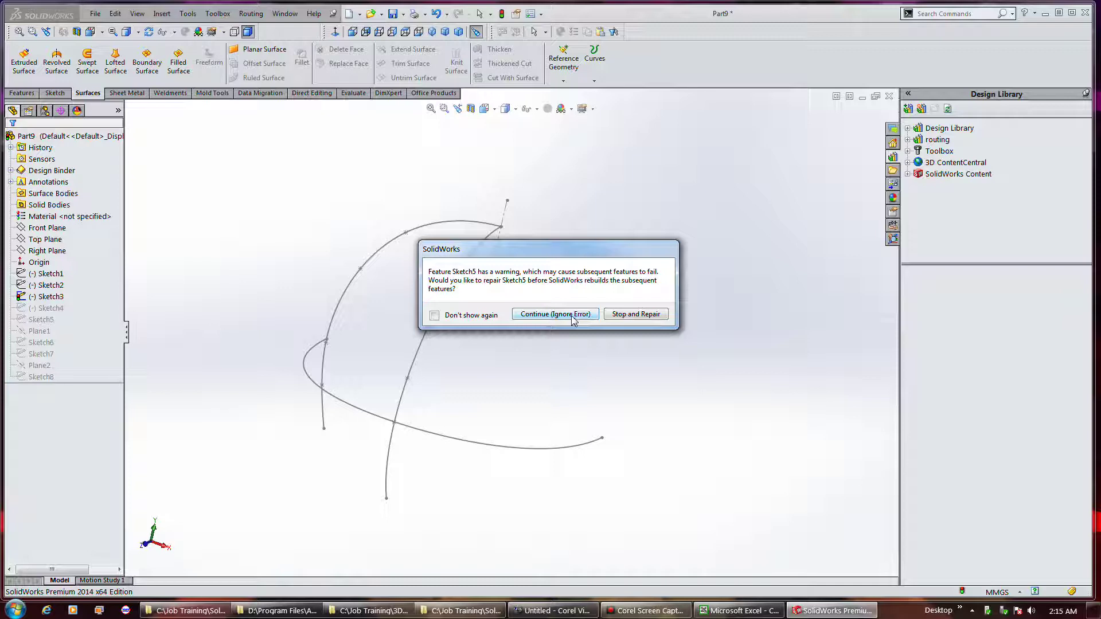
Step: Stop the rebuild to repair Sketch5, delete the Pierce relation at its spline's front endpoint and exit the sketch
{"action": "left_click", "coordinate": [635, 315]}
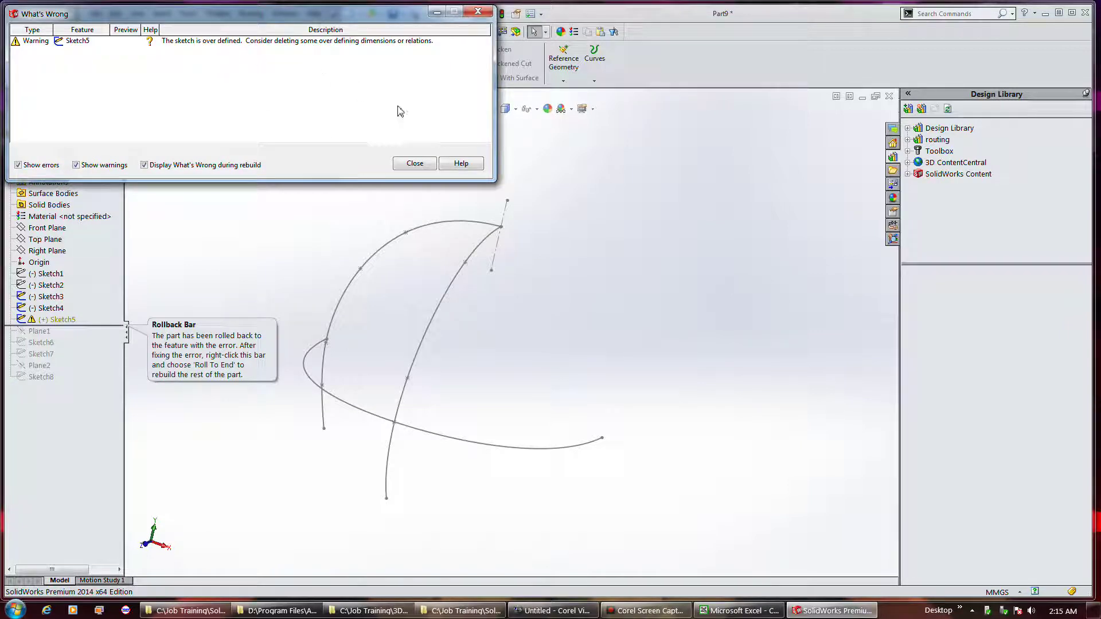
{"action": "left_click", "coordinate": [415, 164]}
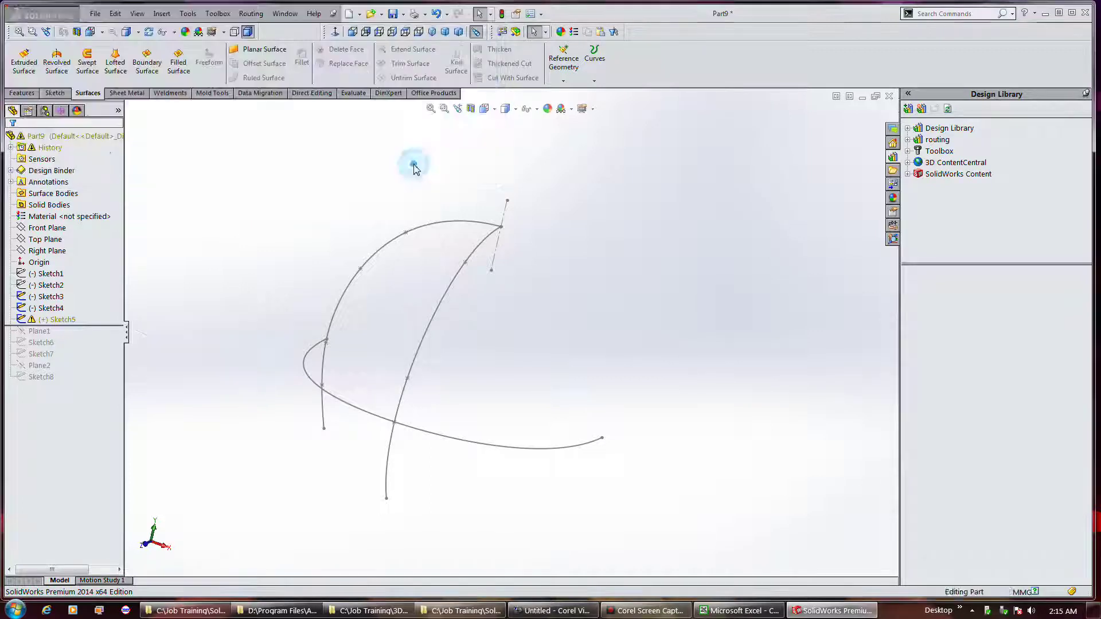
{"action": "left_click", "coordinate": [56, 320]}
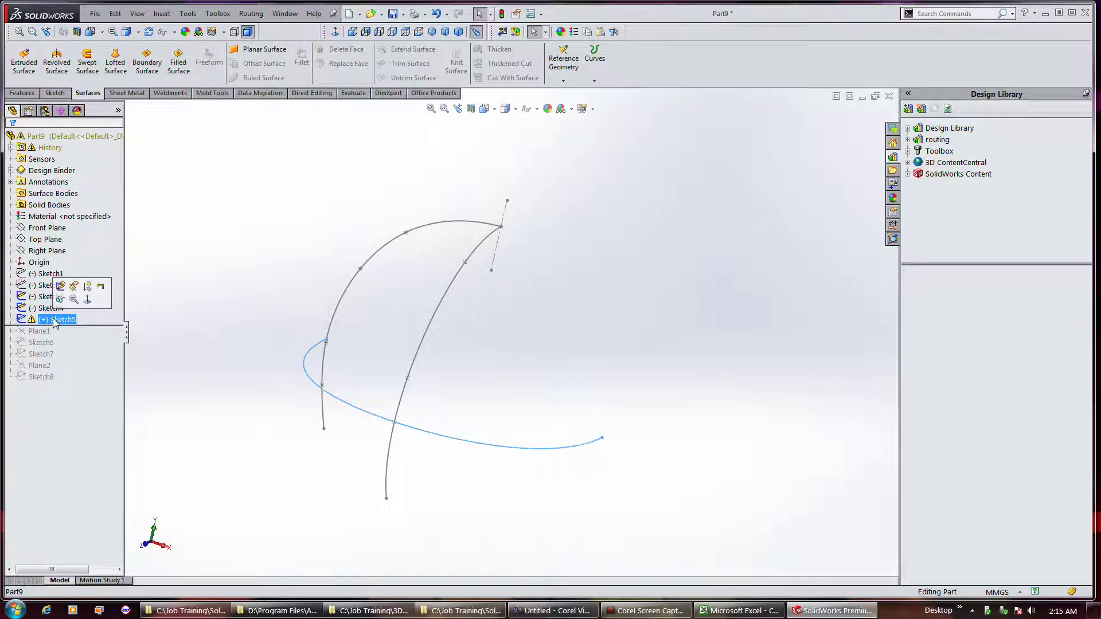
{"action": "left_click", "coordinate": [60, 286]}
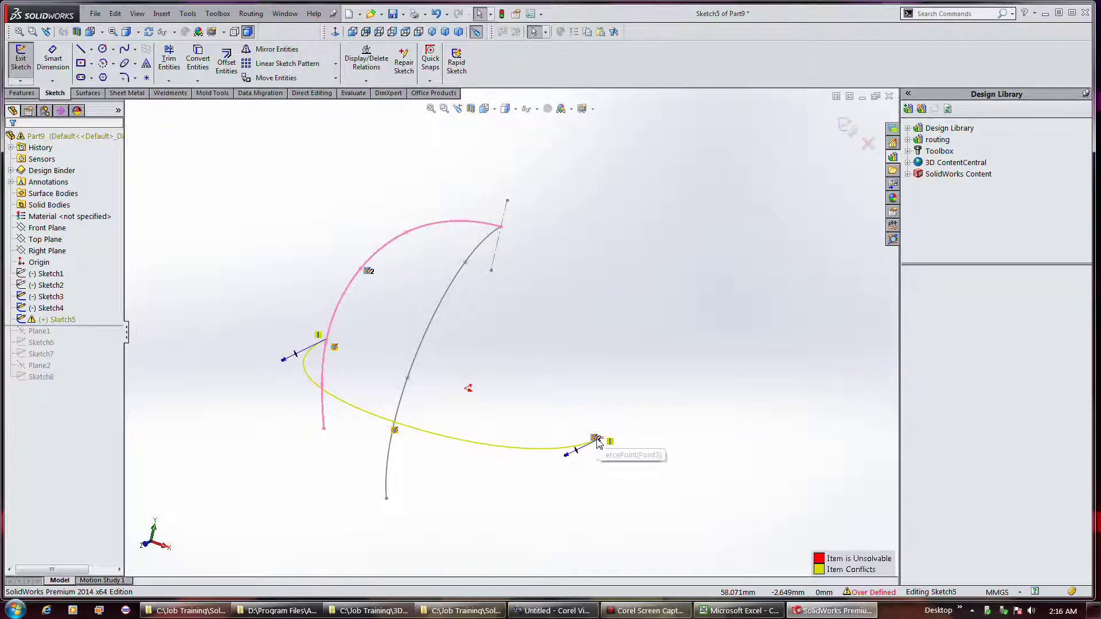
{"action": "scroll", "coordinate": [597, 442], "scroll_direction": "down", "scroll_amount": 3}
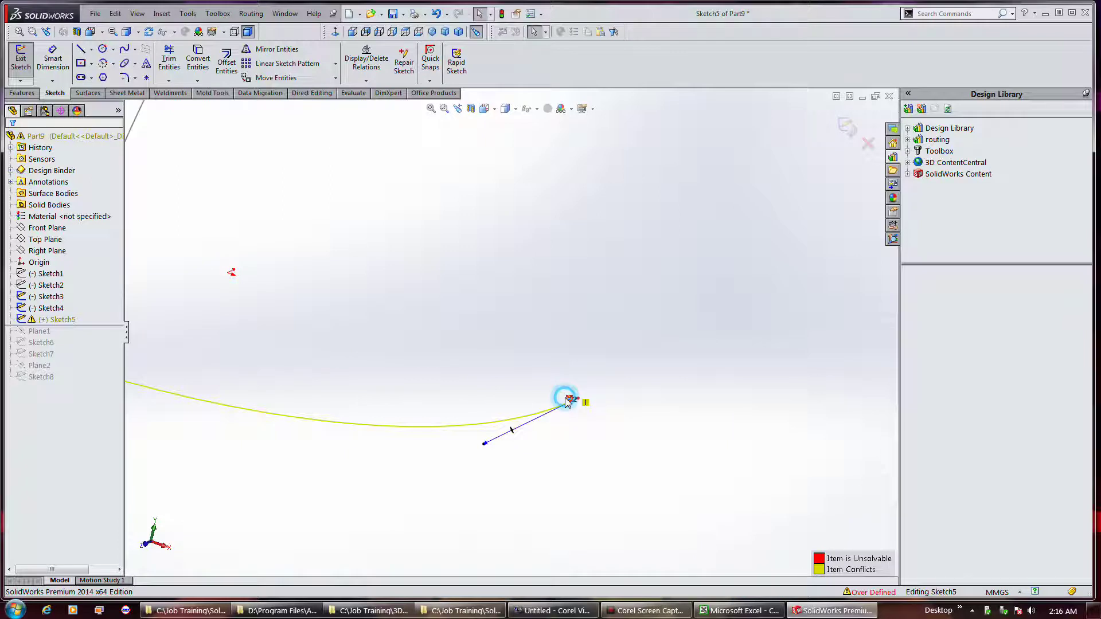
{"action": "key", "text": "Delete"}
{"action": "scroll", "coordinate": [624, 451], "scroll_direction": "up", "scroll_amount": 5}
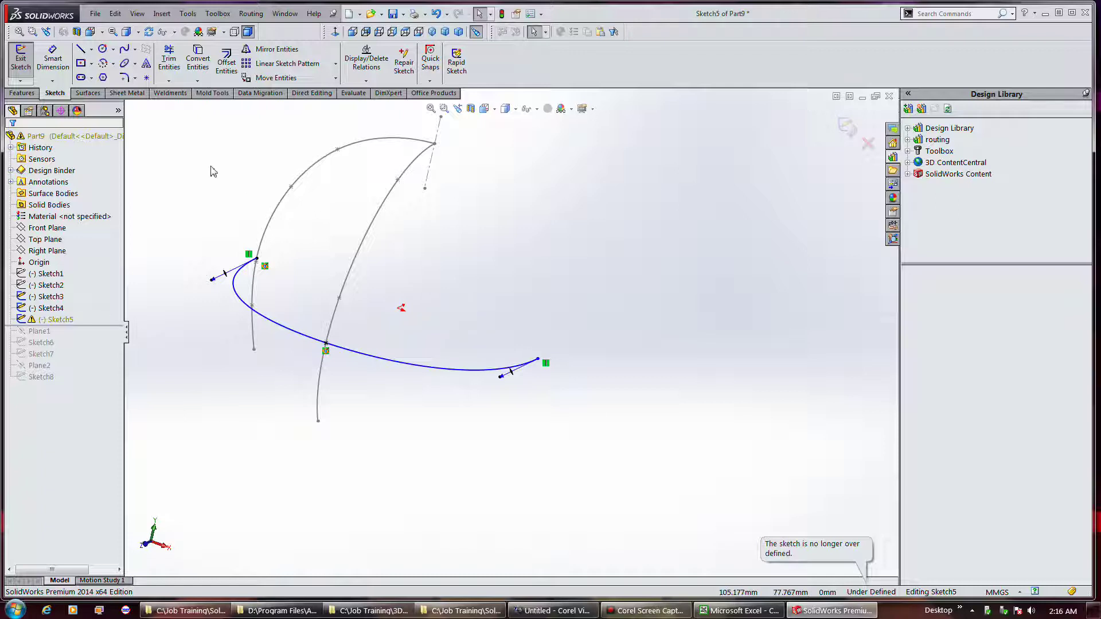
{"action": "left_click", "coordinate": [20, 58]}
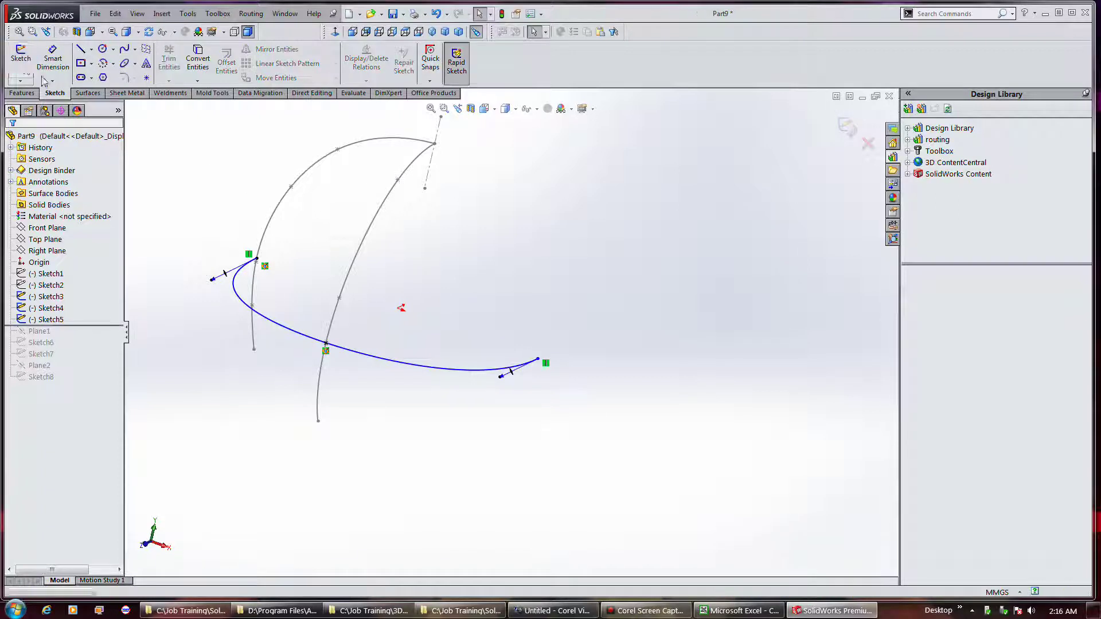
Step: Reopen Sketch5, move its spline's free front endpoint outward to X about 65.7 mm and Y 0, and exit the sketch
{"action": "scroll", "coordinate": [585, 364], "scroll_direction": "up", "scroll_amount": 3}
{"action": "scroll", "coordinate": [455, 221], "scroll_direction": "down", "scroll_amount": 5}
{"action": "scroll", "coordinate": [530, 262], "scroll_direction": "up", "scroll_amount": 2}
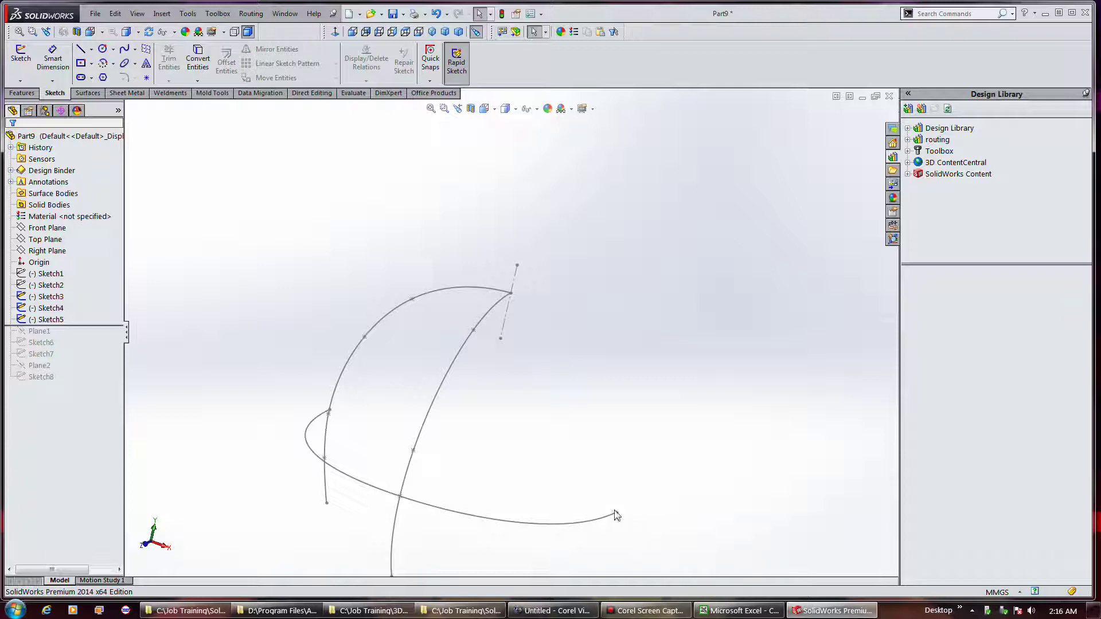
{"action": "left_click", "coordinate": [601, 522]}
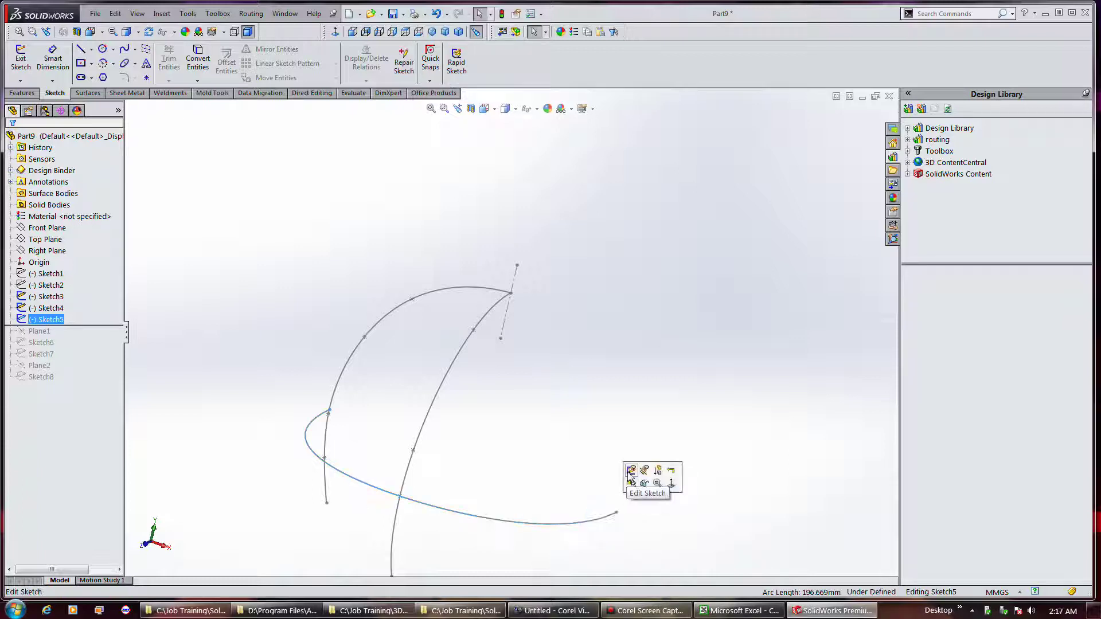
{"action": "left_click", "coordinate": [628, 474]}
{"action": "left_click", "coordinate": [618, 515]}
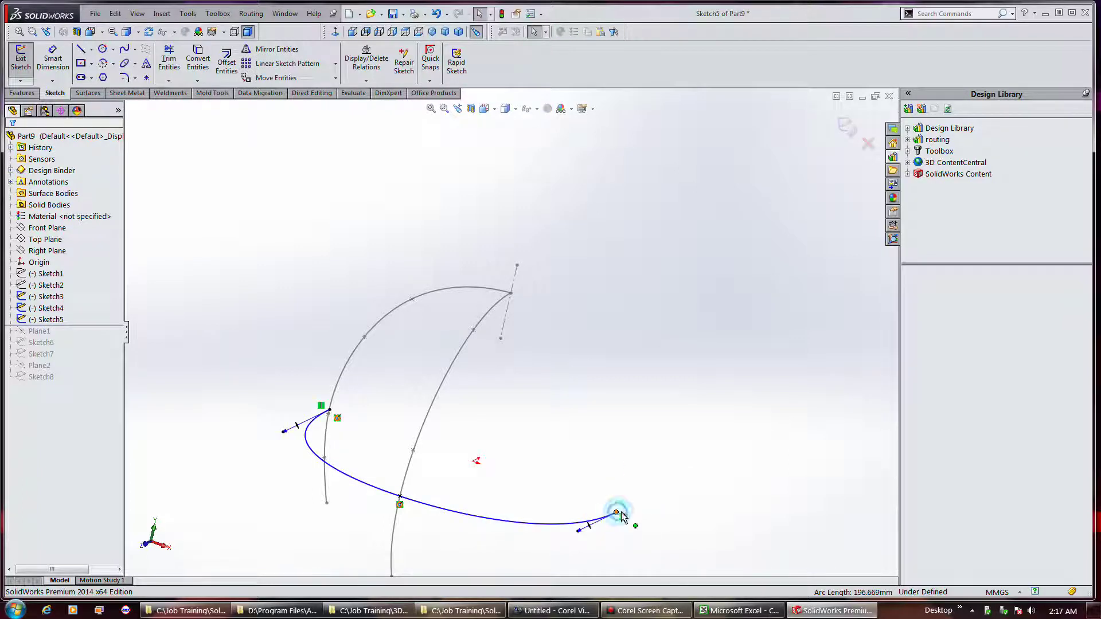
{"action": "left_click", "coordinate": [617, 513]}
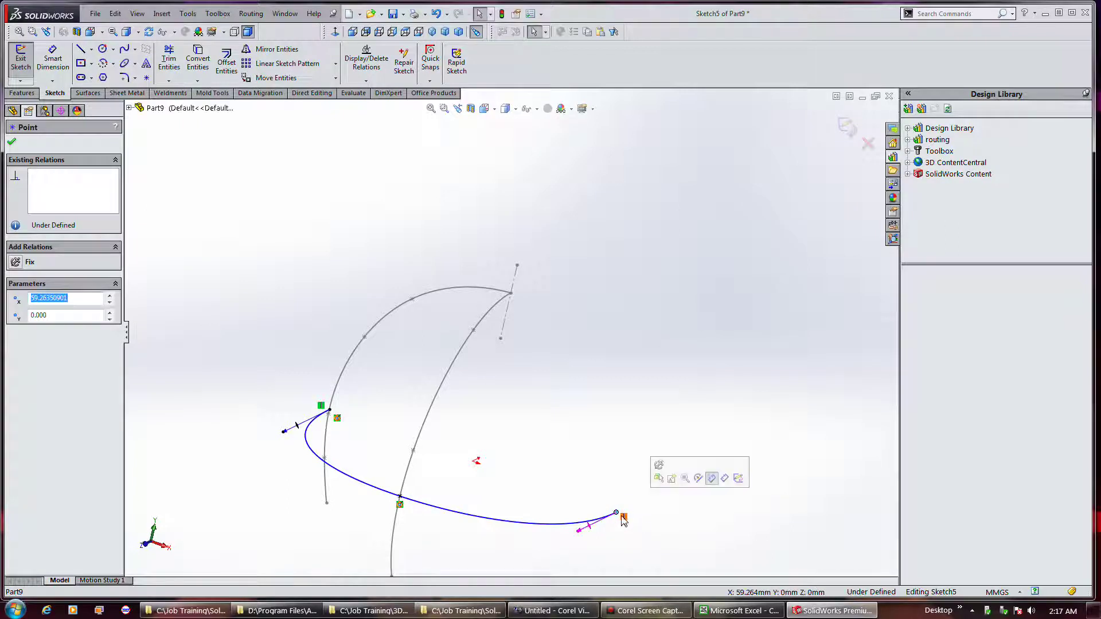
{"action": "left_click", "coordinate": [555, 483]}
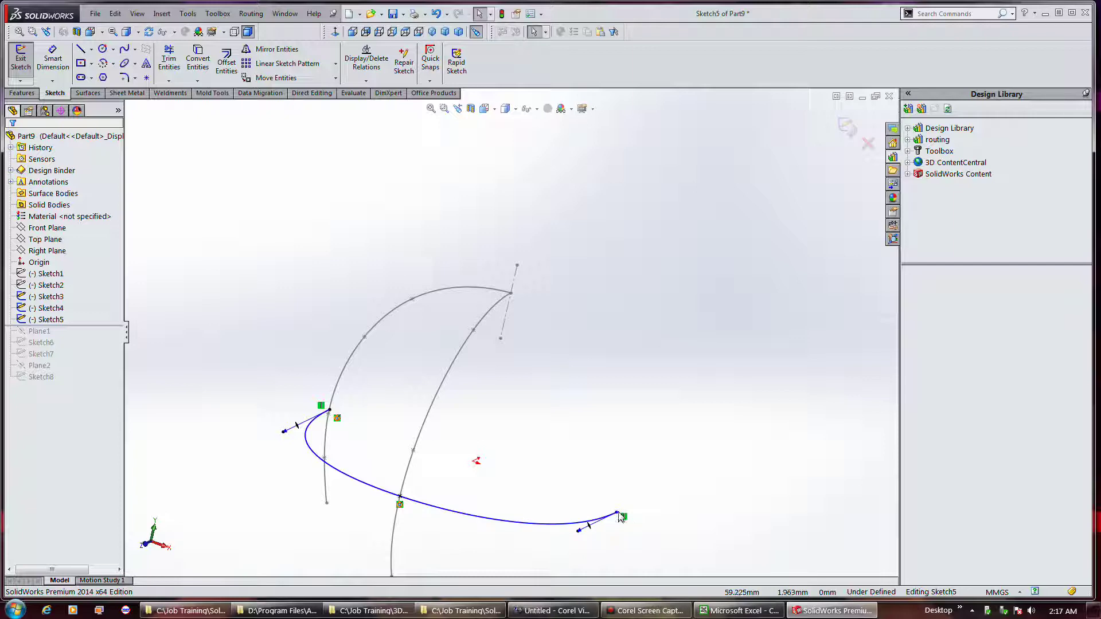
{"action": "left_click", "coordinate": [616, 513]}
{"action": "left_click_drag", "start_coordinate": [618, 513], "coordinate": [634, 522]}
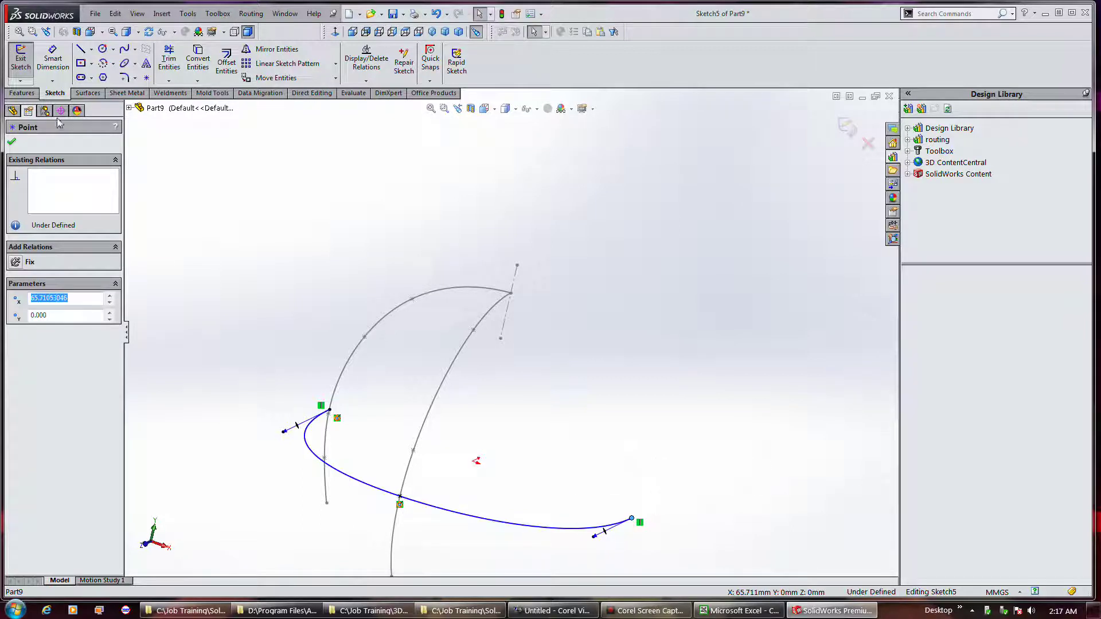
{"action": "left_click", "coordinate": [21, 57]}
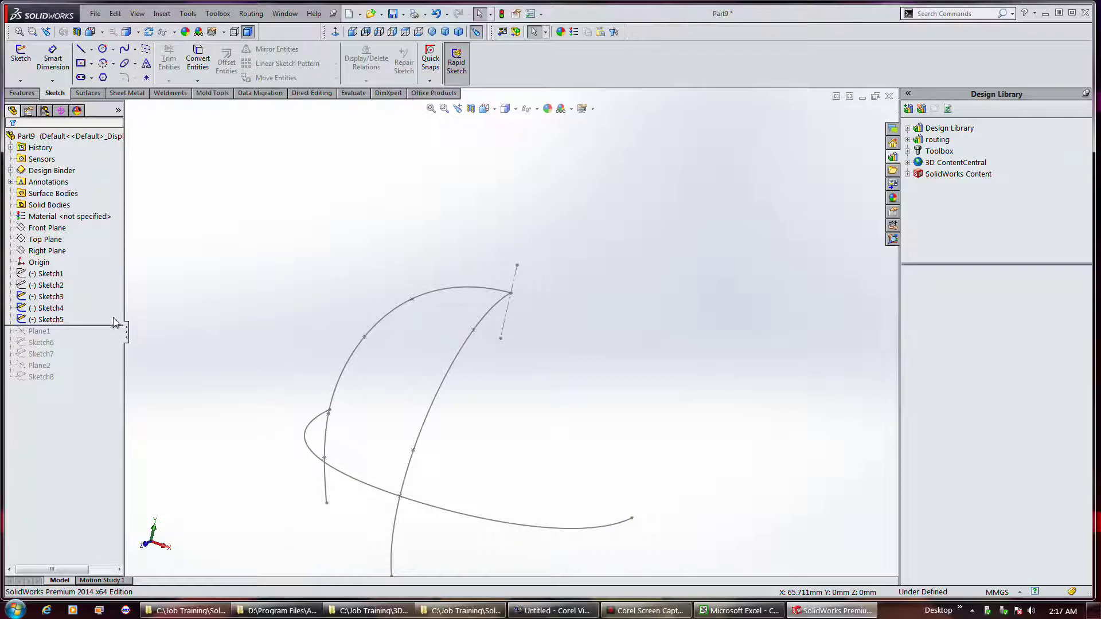
Step: Start a new sketch on the Front Plane and paste the copied full profile spline into it
{"action": "left_click", "coordinate": [46, 239]}
{"action": "left_click", "coordinate": [43, 251]}
{"action": "left_click", "coordinate": [39, 262]}
{"action": "left_click", "coordinate": [45, 239]}
{"action": "left_click", "coordinate": [44, 228]}
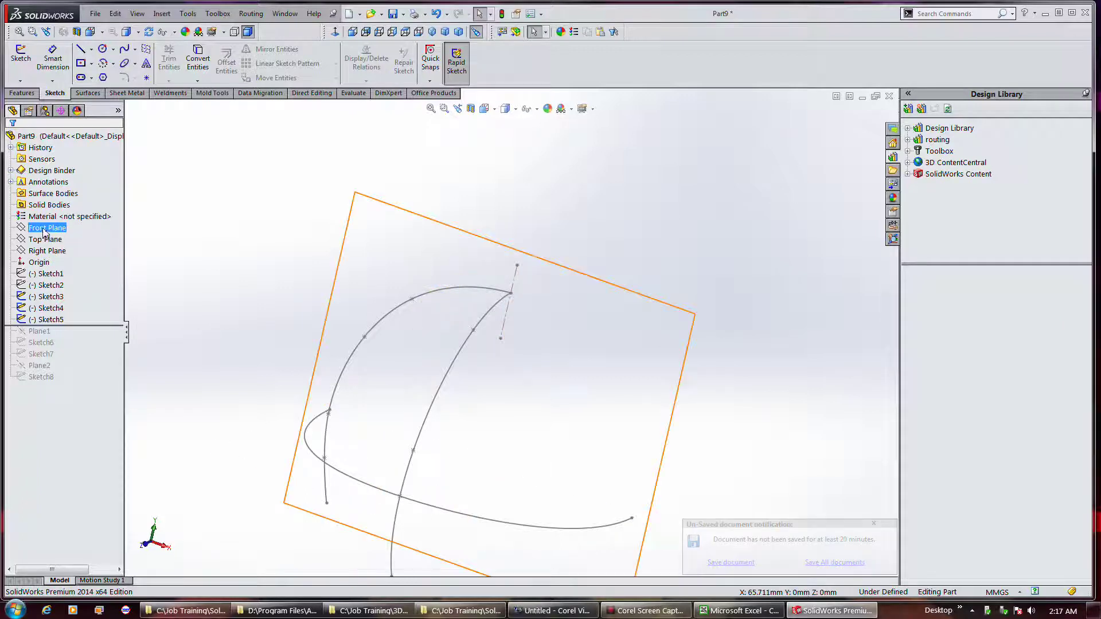
{"action": "left_click", "coordinate": [28, 75]}
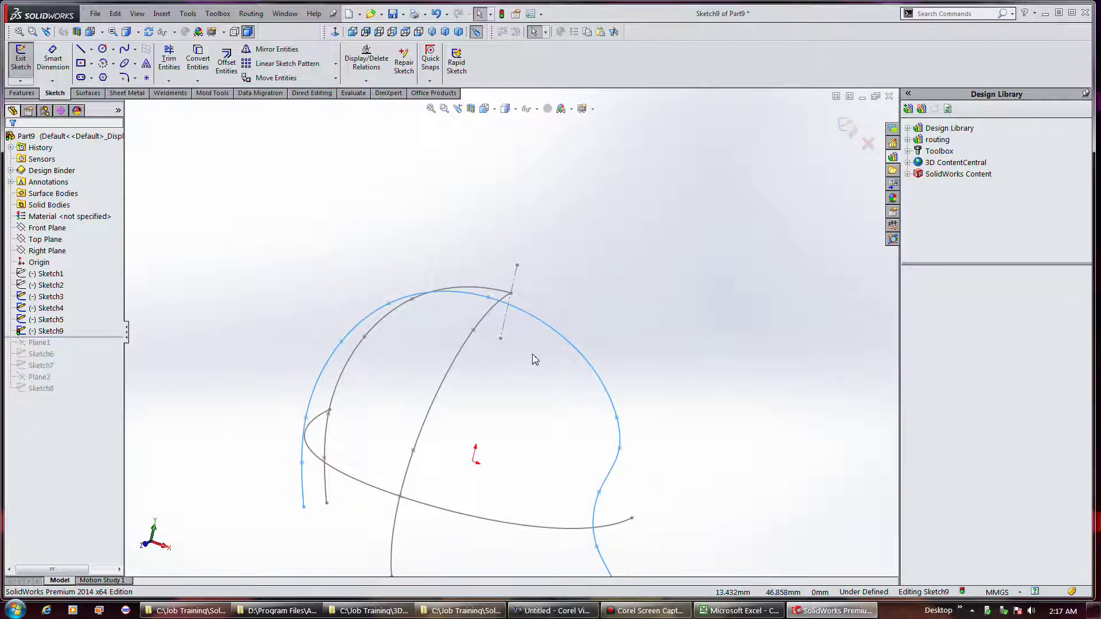
{"action": "mouse_move", "coordinate": [555, 381]}
{"action": "middle_mouse_down"}
{"action": "mouse_move", "coordinate": [602, 307]}
{"action": "mouse_move", "coordinate": [584, 381]}
{"action": "middle_mouse_up"}
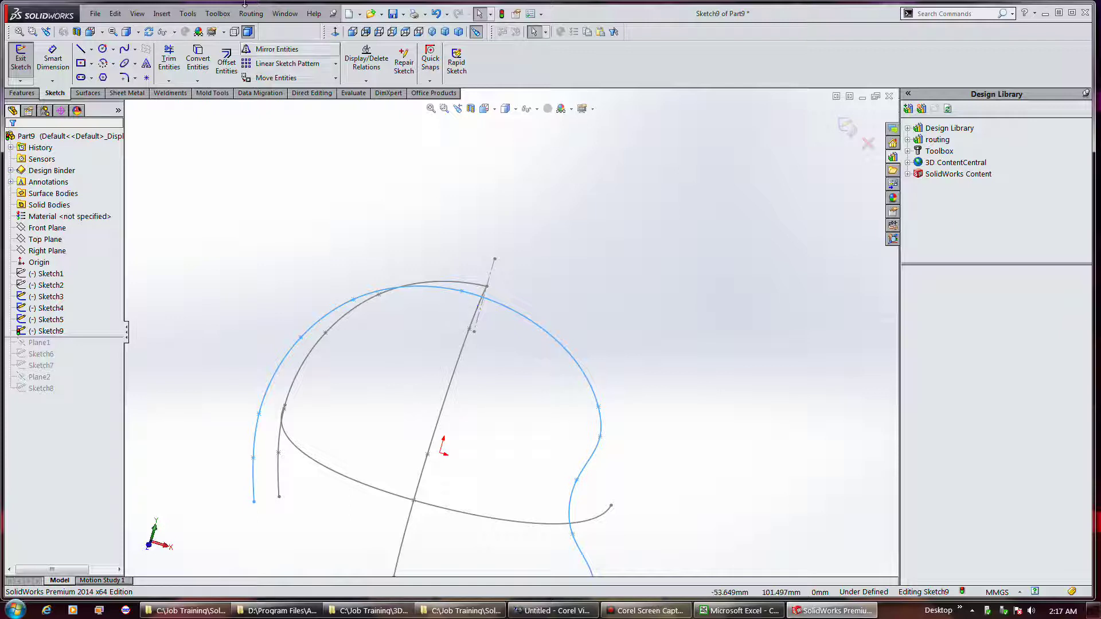
{"action": "left_click", "coordinate": [303, 78]}
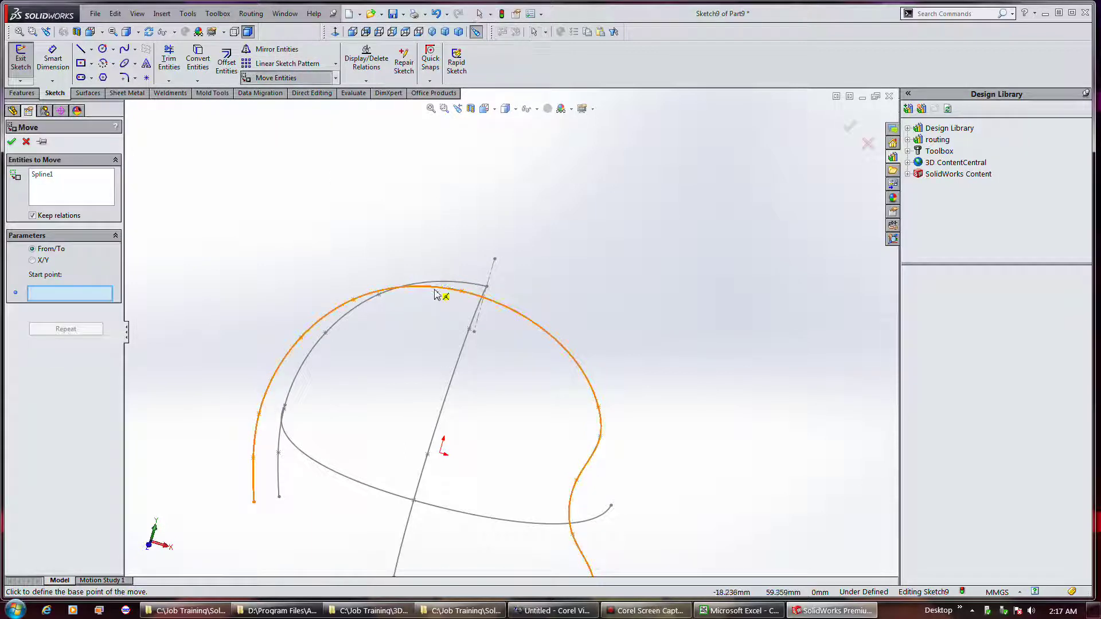
{"action": "left_click", "coordinate": [437, 290]}
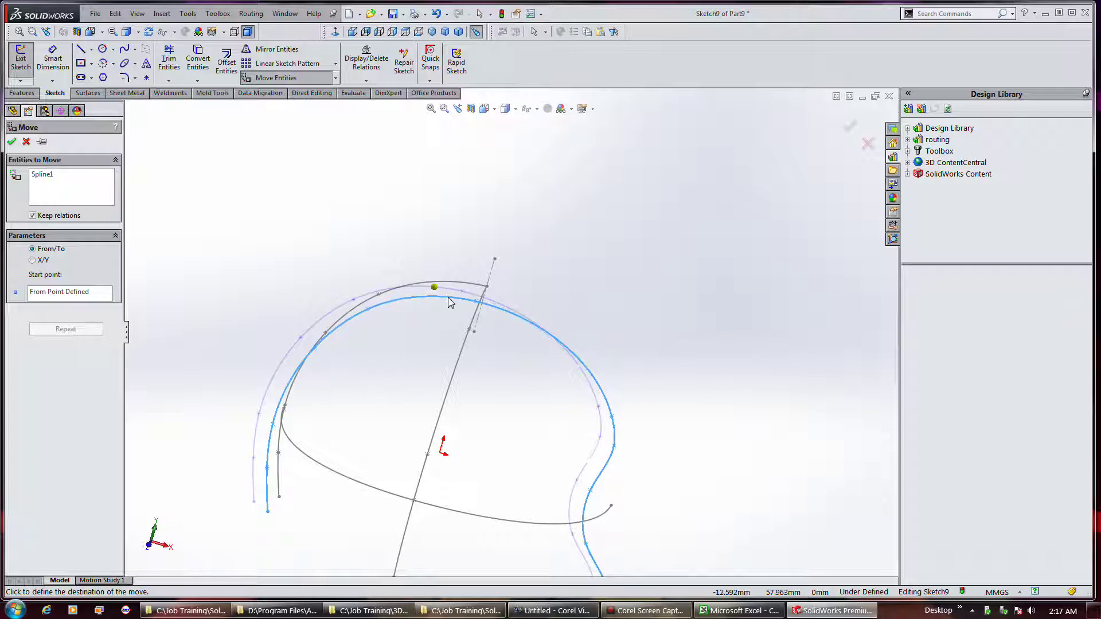
{"action": "key", "text": "Escape"}
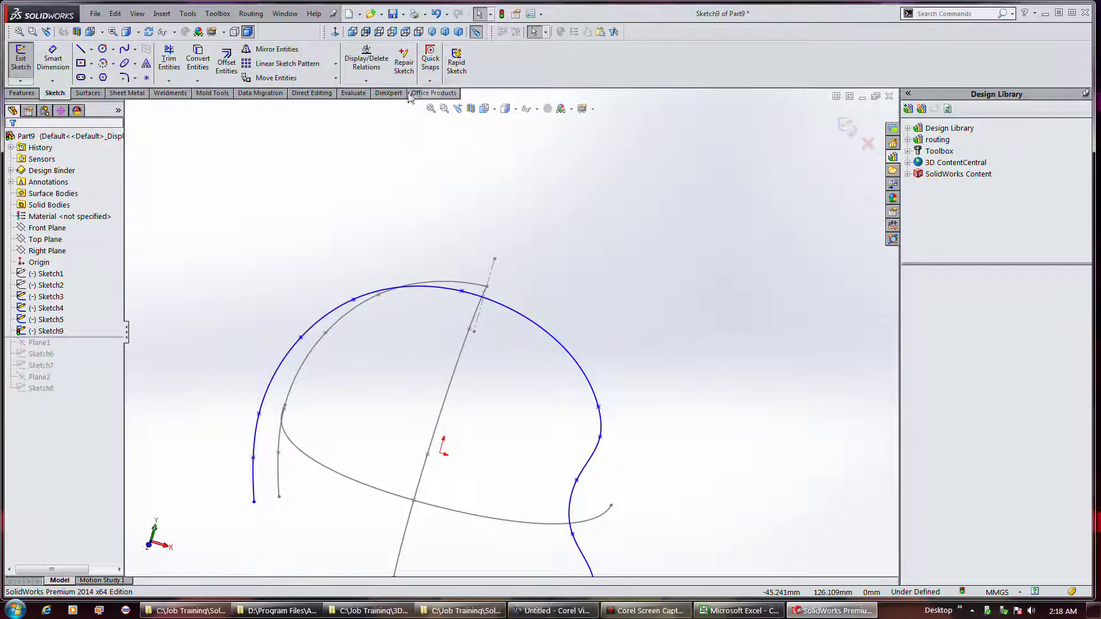
Step: Move the pasted spline from its spline point near the crown onto the crown endpoint of the Sketch3 profile, keeping relations
{"action": "left_click", "coordinate": [288, 77]}
{"action": "left_click", "coordinate": [462, 292]}
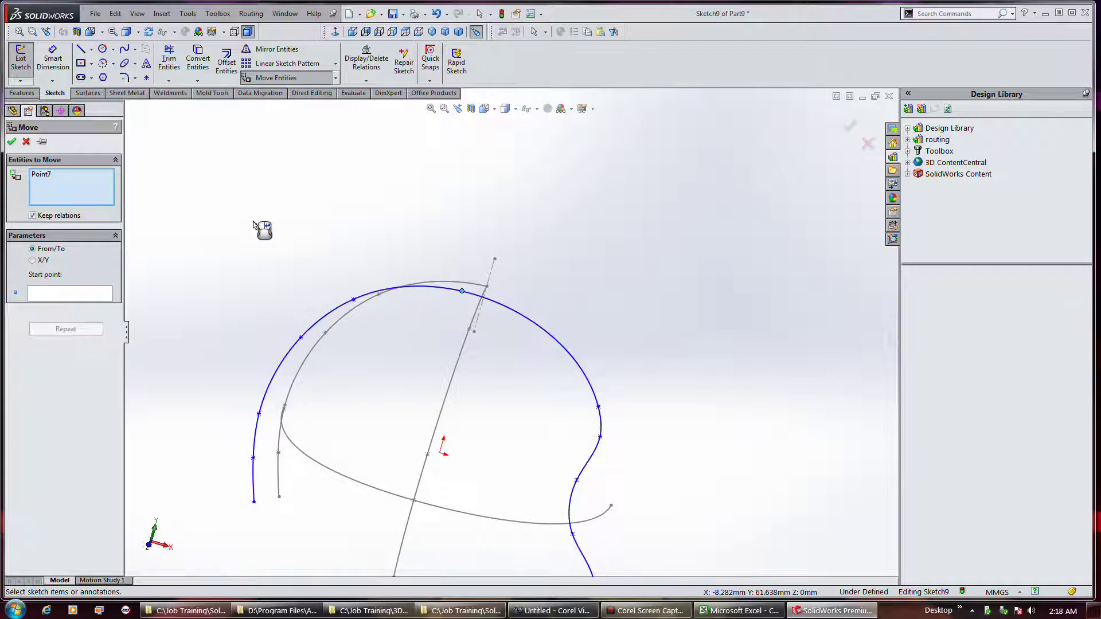
{"action": "left_click", "coordinate": [84, 184]}
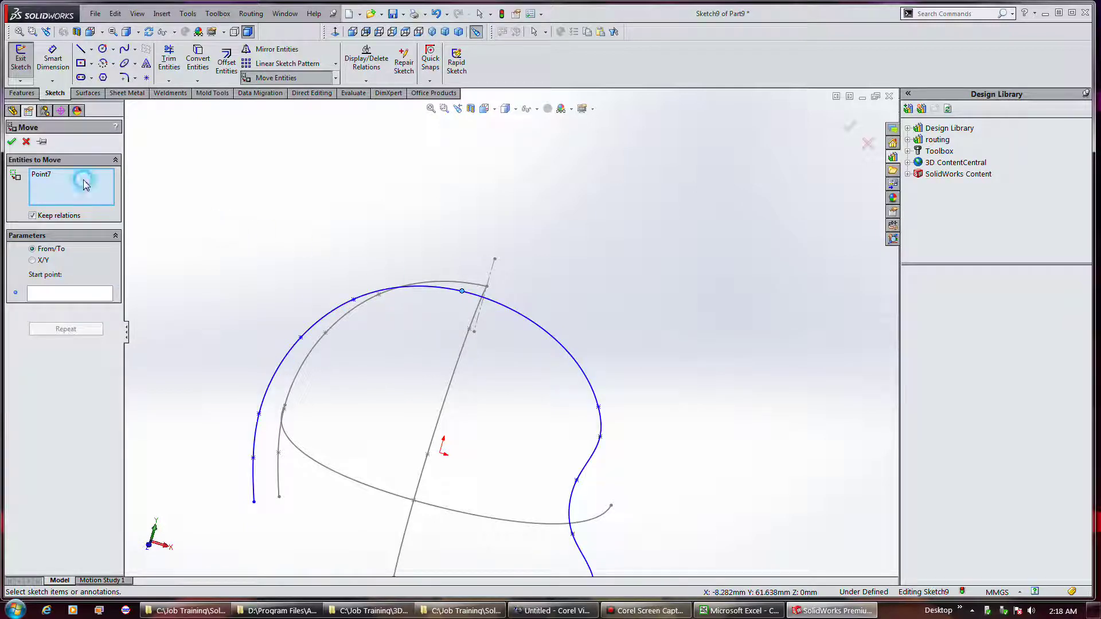
{"action": "right_click", "coordinate": [85, 183]}
{"action": "left_click", "coordinate": [96, 186]}
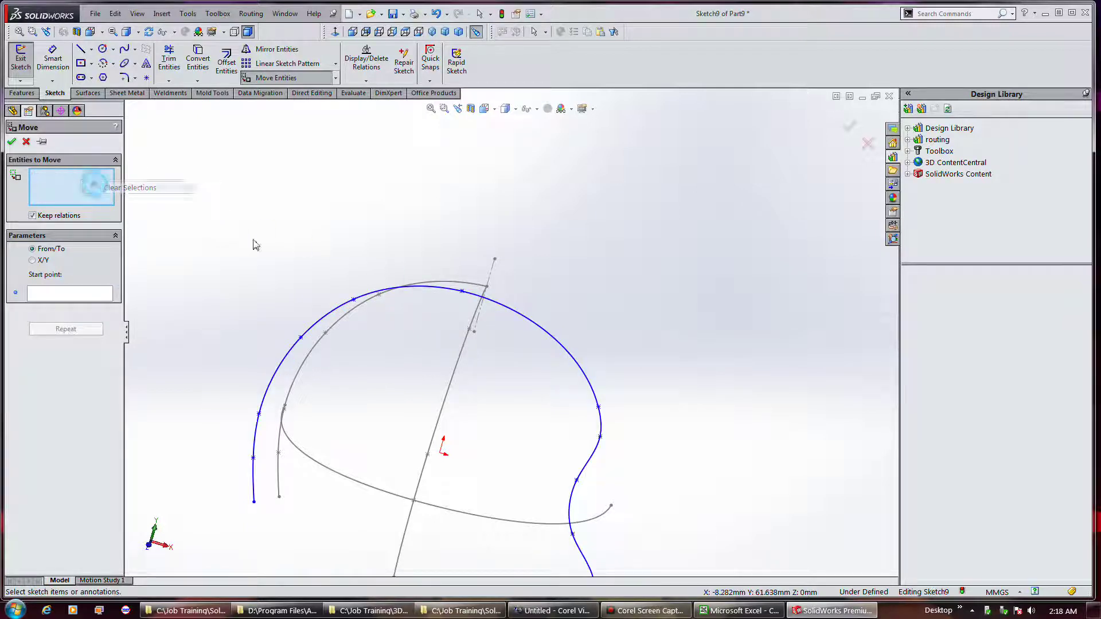
{"action": "left_click", "coordinate": [432, 291]}
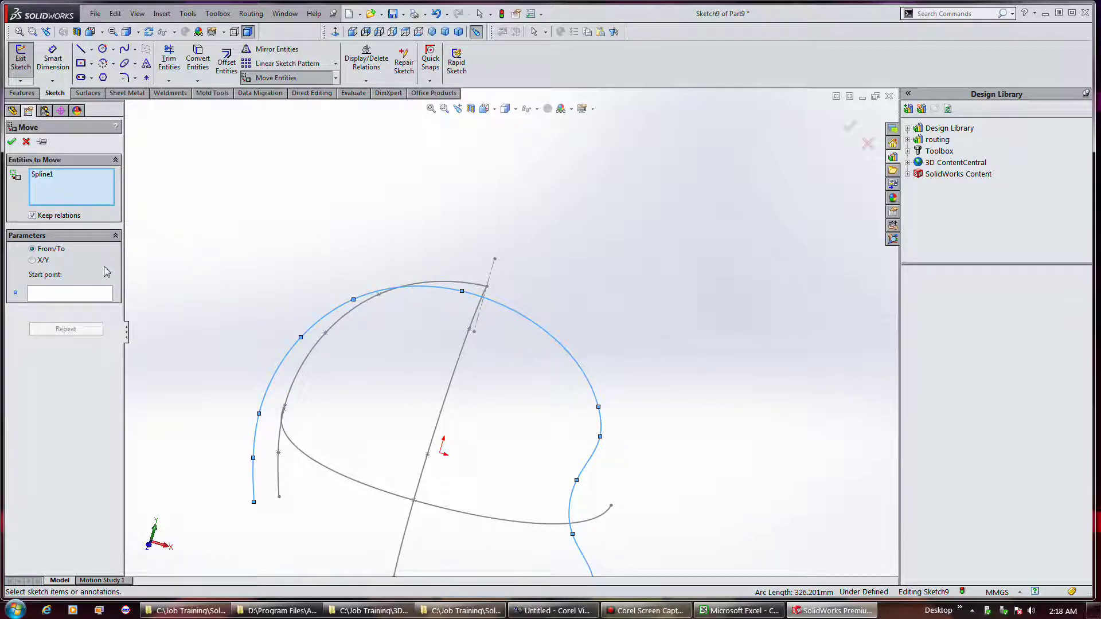
{"action": "left_click", "coordinate": [462, 292]}
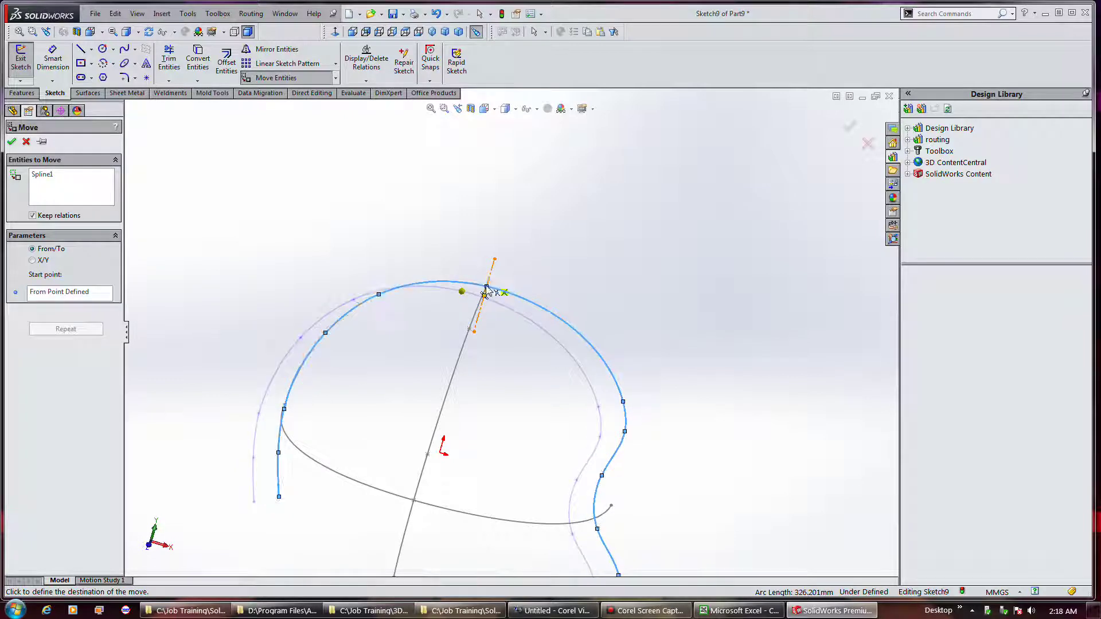
{"action": "left_click", "coordinate": [487, 285]}
Step: Convert the short vertical line of Sketch3 at the crown into the new sketch and make it construction geometry
{"action": "mouse_move", "coordinate": [639, 310]}
{"action": "middle_mouse_down"}
{"action": "mouse_move", "coordinate": [656, 273]}
{"action": "mouse_move", "coordinate": [634, 265]}
{"action": "mouse_move", "coordinate": [614, 279]}
{"action": "middle_mouse_up"}
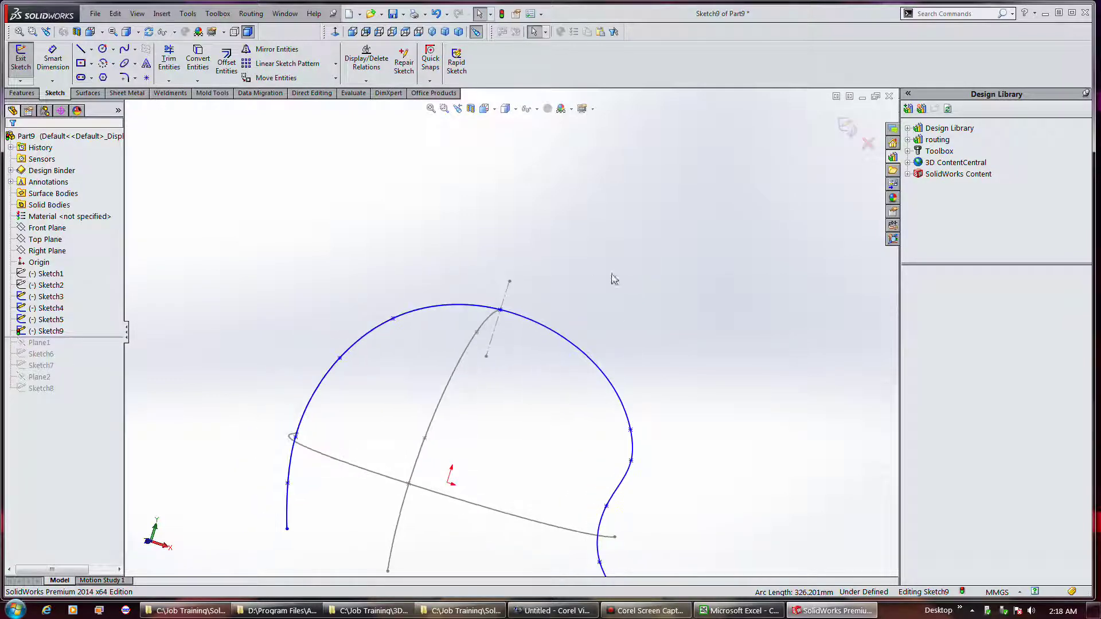
{"action": "left_click", "coordinate": [504, 304]}
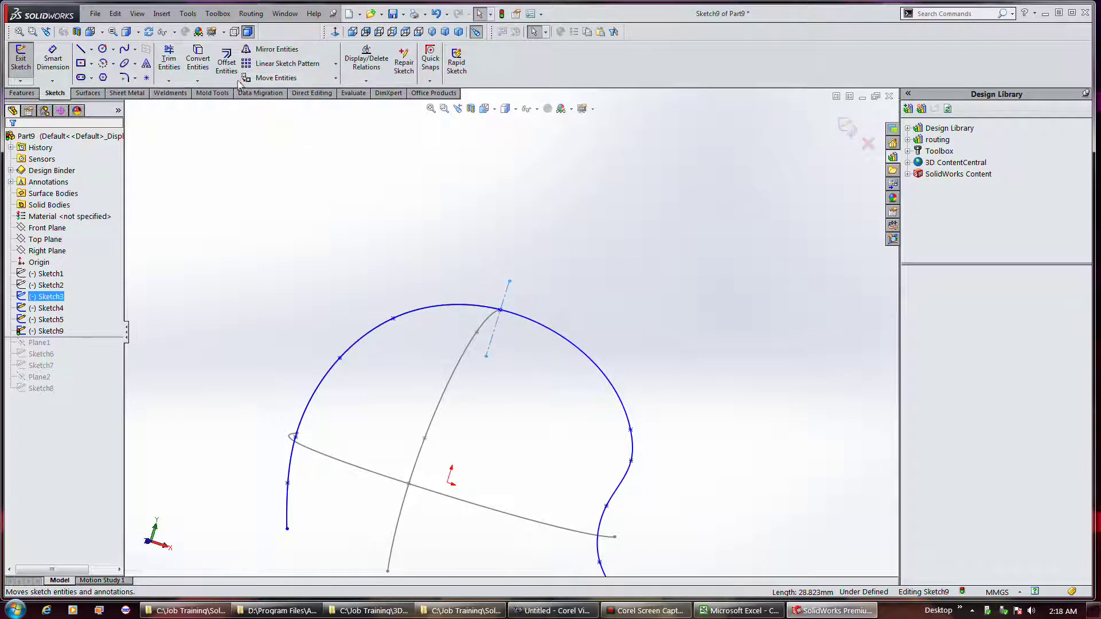
{"action": "left_click", "coordinate": [204, 75]}
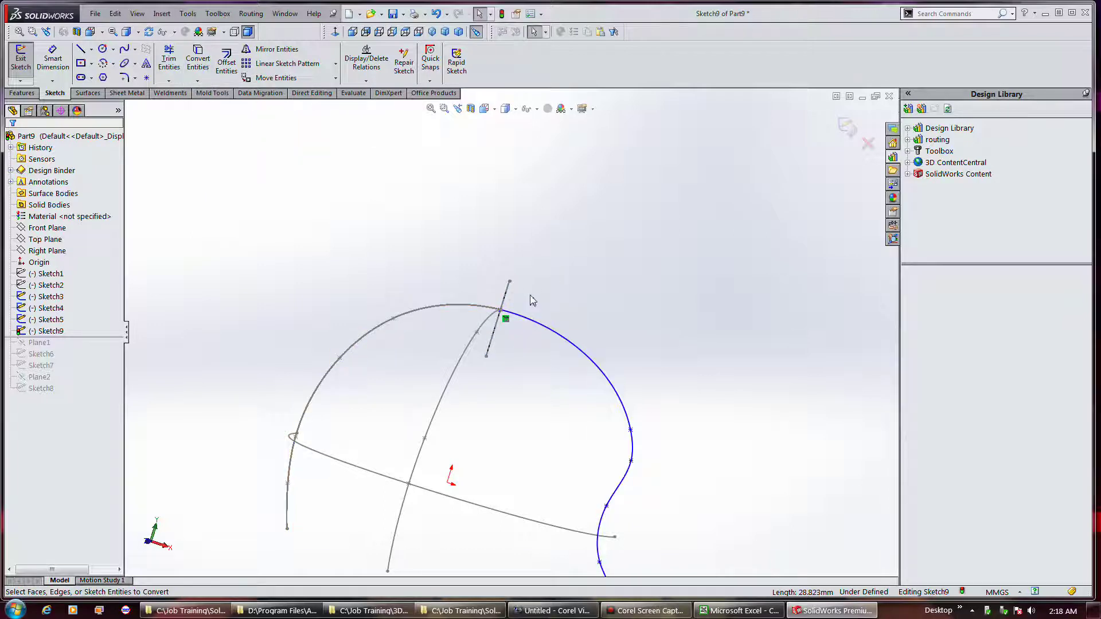
{"action": "middle_click_drag", "start_coordinate": [474, 263], "coordinate": [483, 301]}
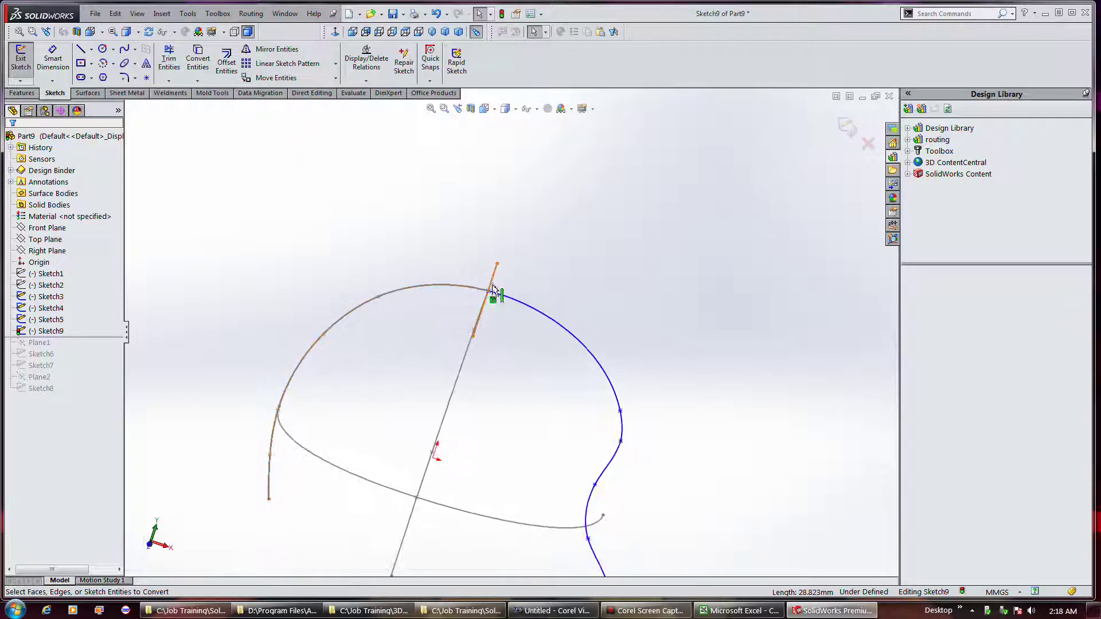
{"action": "left_click", "coordinate": [483, 304]}
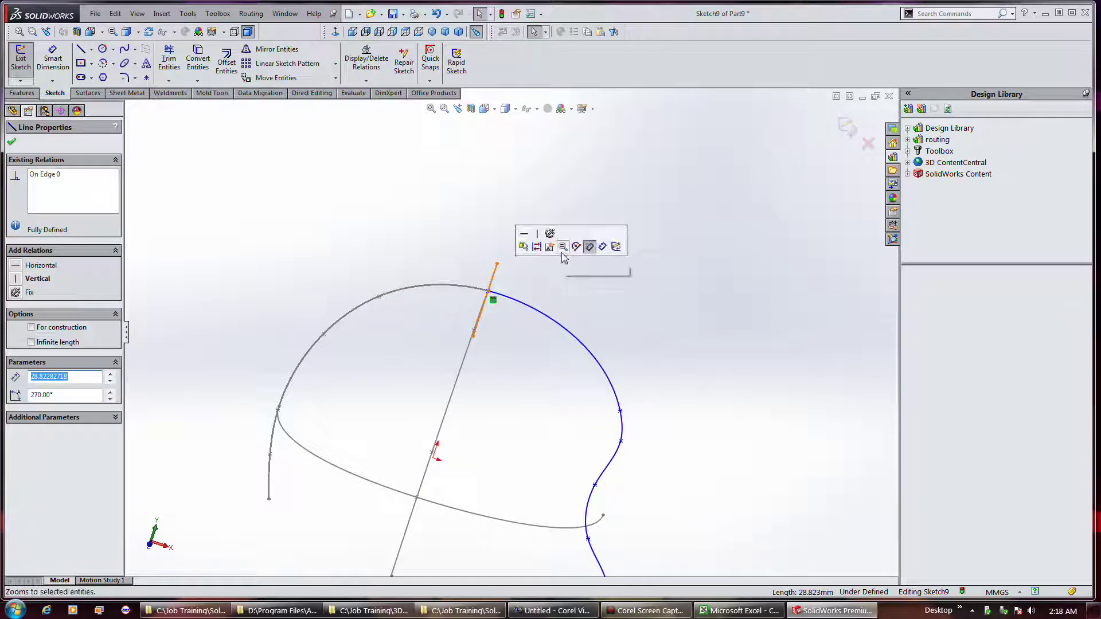
{"action": "left_click", "coordinate": [565, 308]}
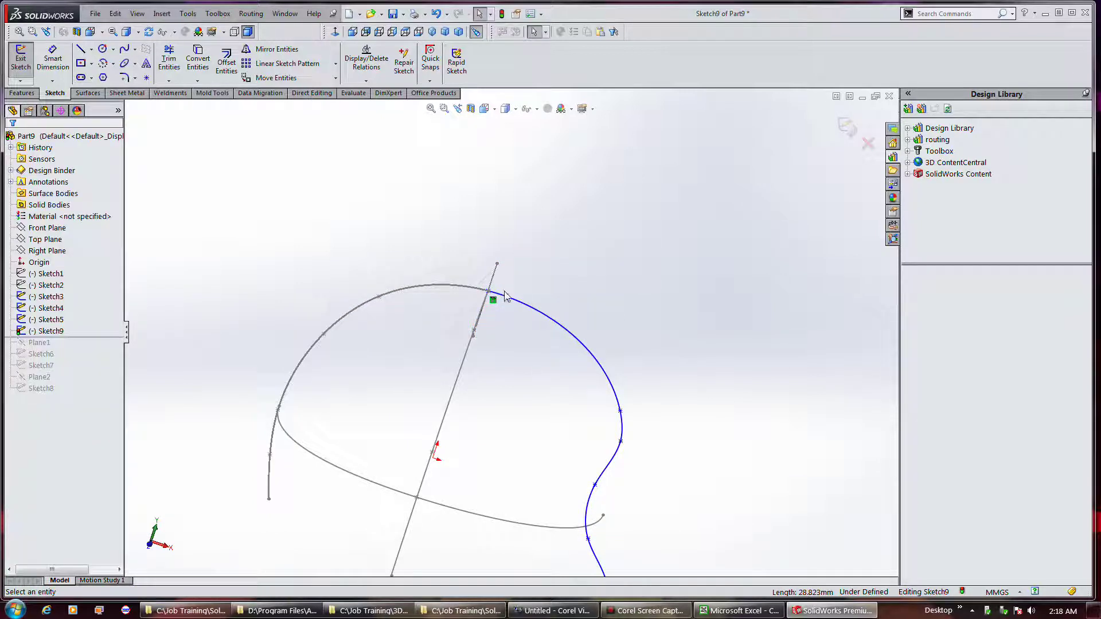
{"action": "scroll", "coordinate": [505, 295], "scroll_direction": "down", "scroll_amount": 3}
{"action": "scroll", "coordinate": [501, 294], "scroll_direction": "up", "scroll_amount": 3}
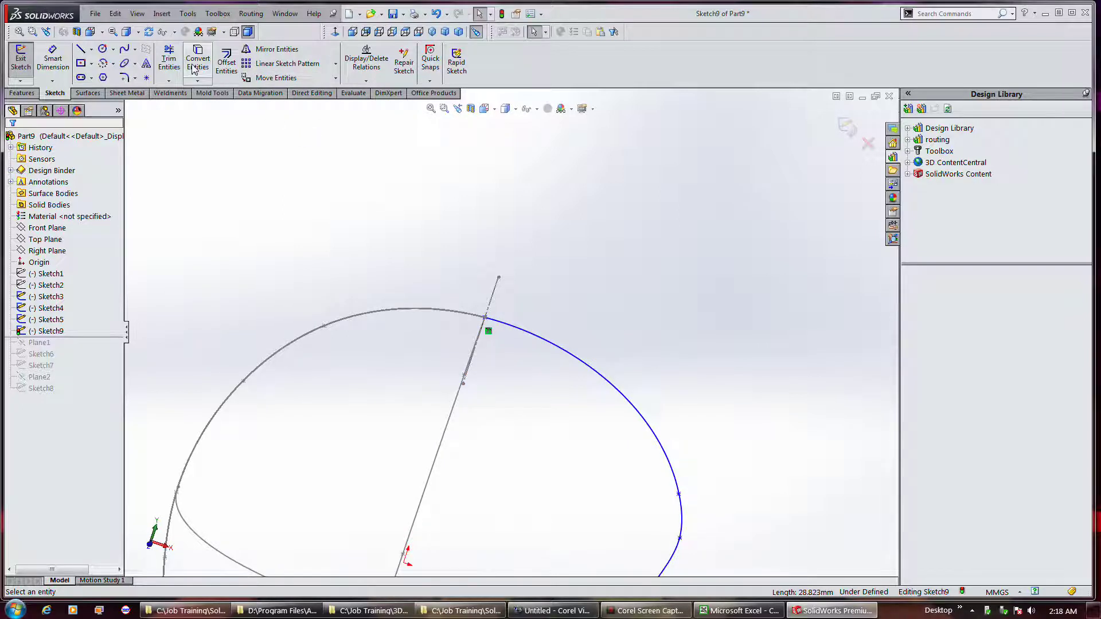
Step: Trim away the back half of the pasted spline at the crown construction line with Trim to closest and exit the sketch
{"action": "left_click", "coordinate": [441, 314]}
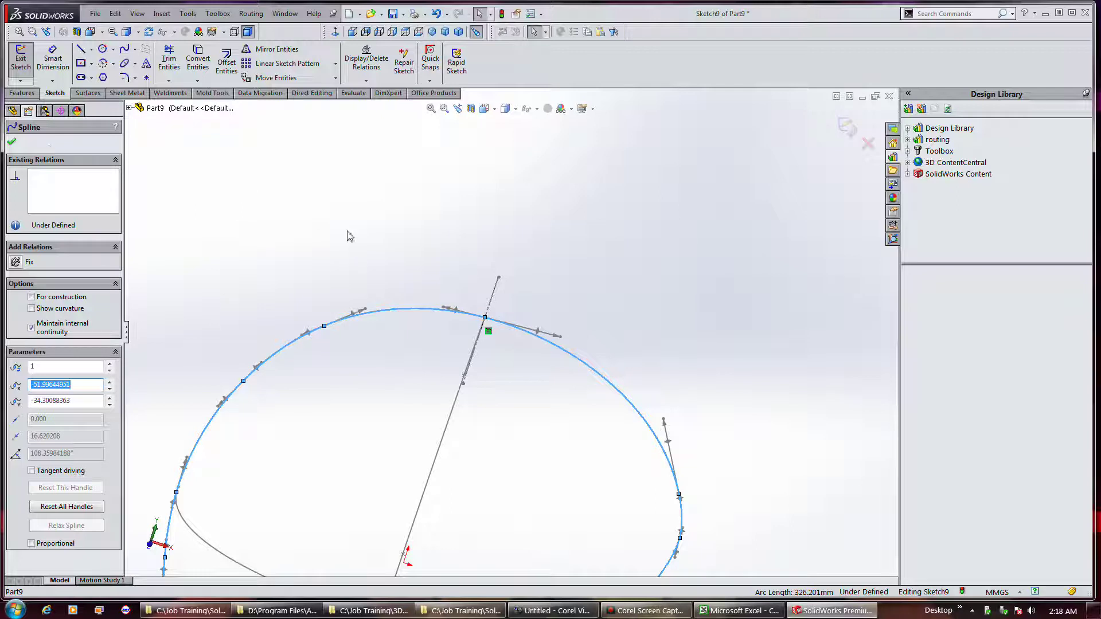
{"action": "scroll", "coordinate": [400, 221], "scroll_direction": "up", "scroll_amount": 3}
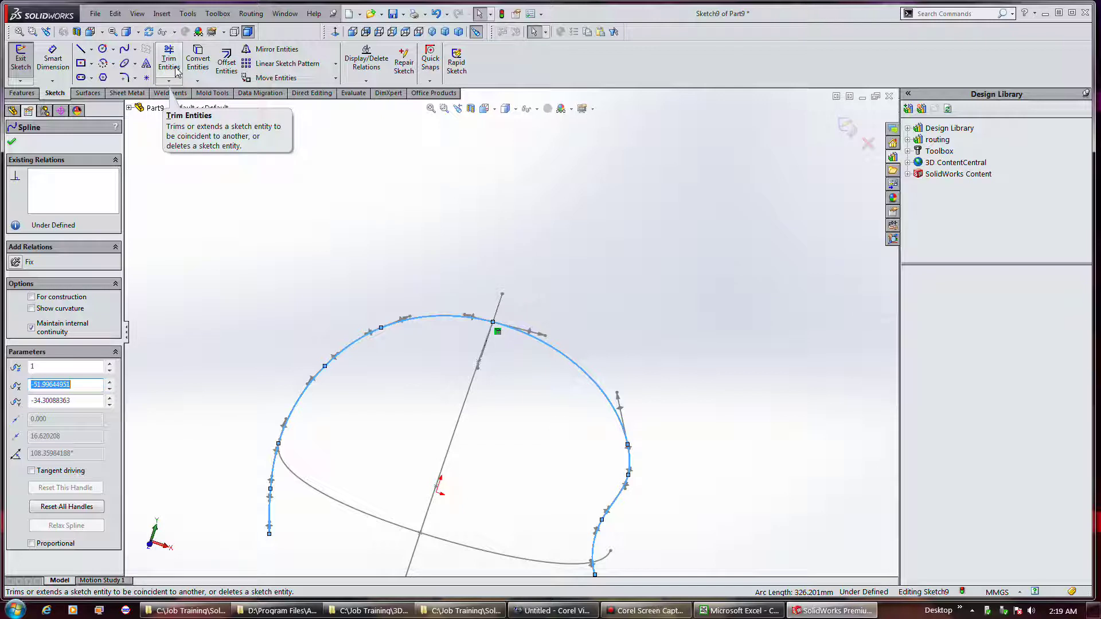
{"action": "left_click", "coordinate": [497, 312]}
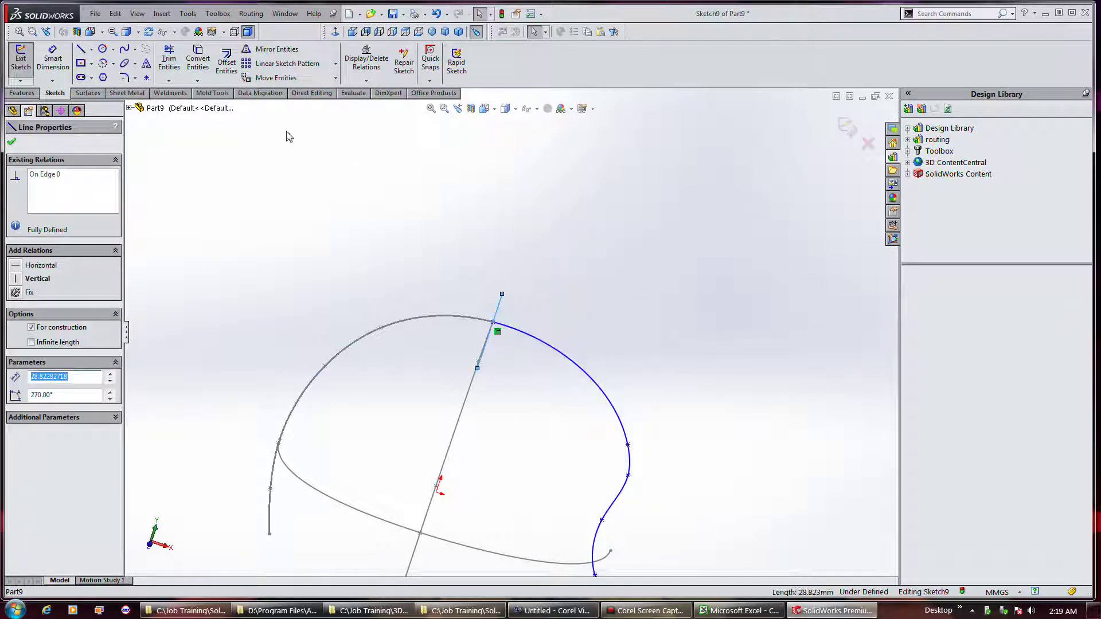
{"action": "left_click", "coordinate": [452, 317]}
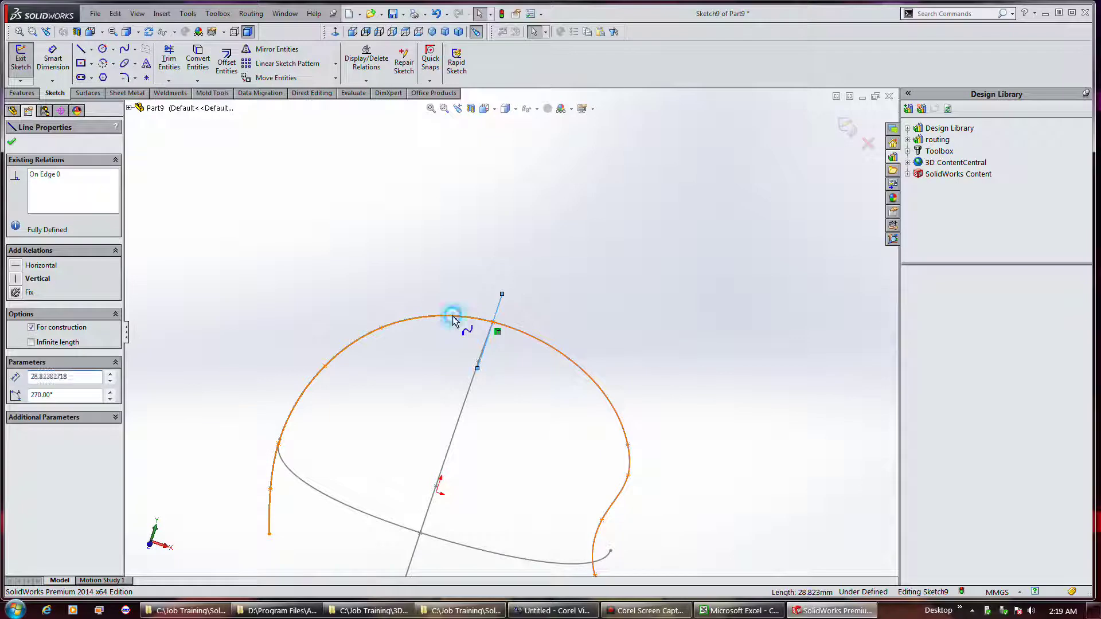
{"action": "left_click", "coordinate": [169, 58]}
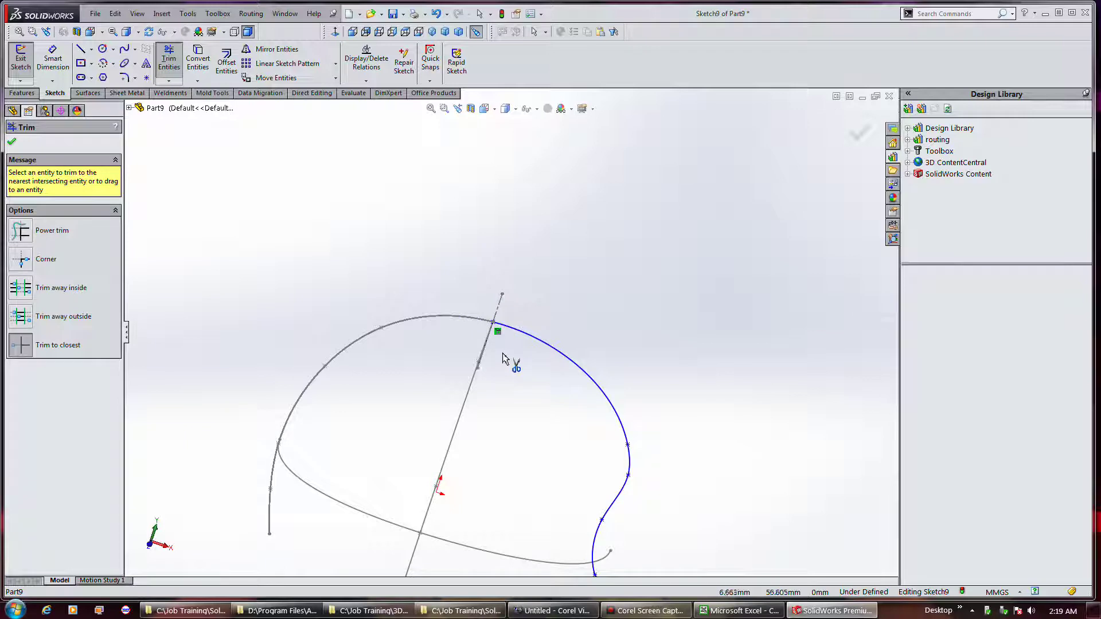
{"action": "left_click", "coordinate": [472, 321]}
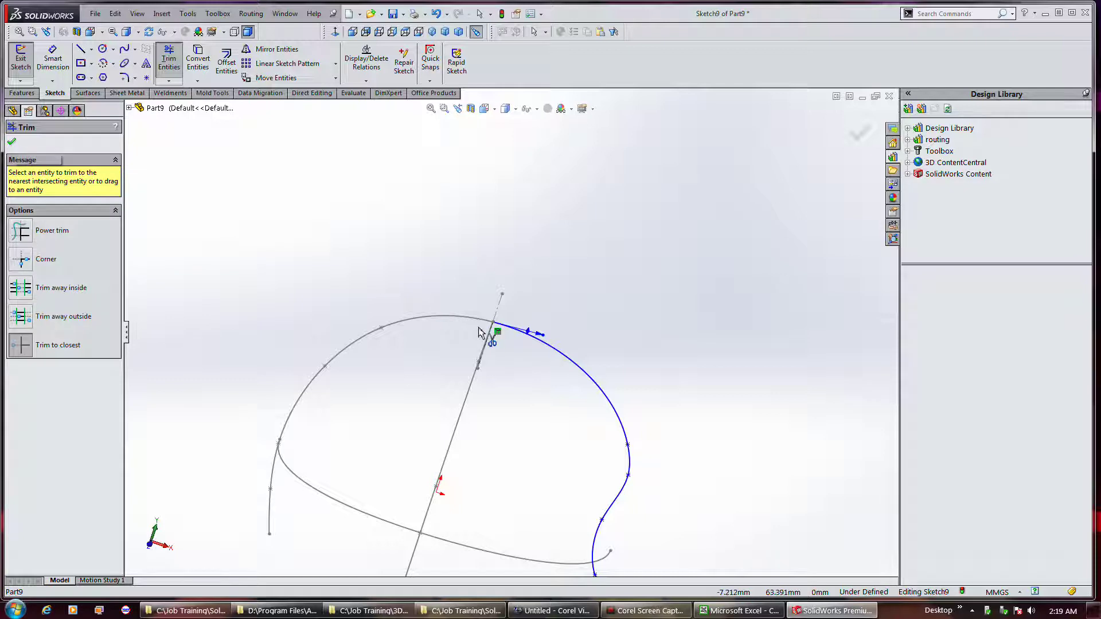
{"action": "left_click", "coordinate": [13, 142]}
{"action": "scroll", "coordinate": [547, 321], "scroll_direction": "down", "scroll_amount": 3}
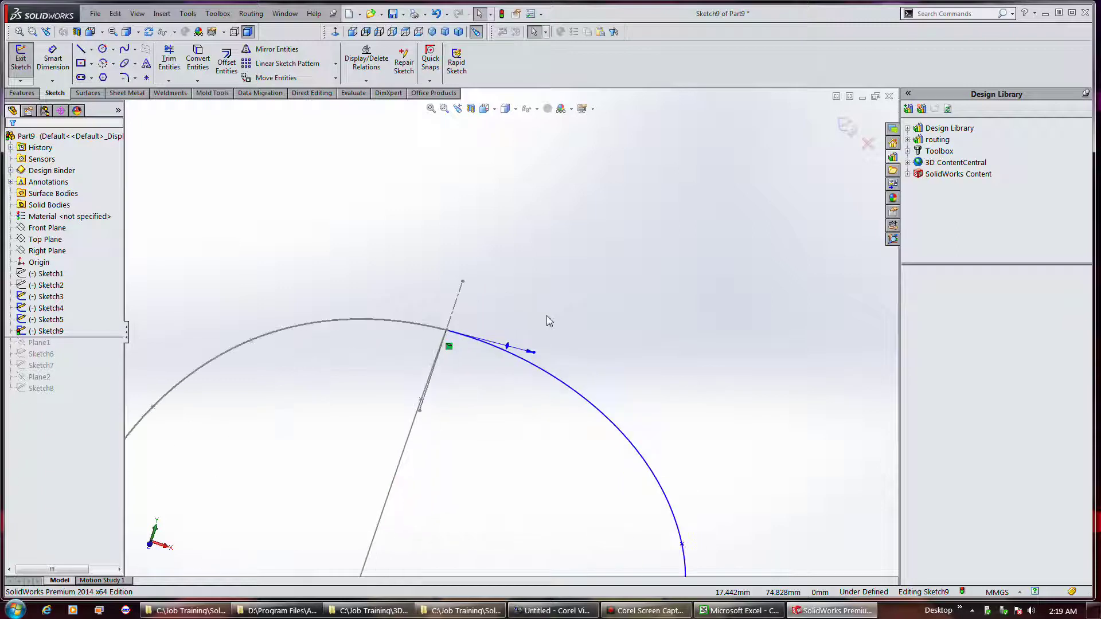
{"action": "scroll", "coordinate": [519, 295], "scroll_direction": "up", "scroll_amount": 3}
{"action": "mouse_move", "coordinate": [615, 317]}
{"action": "middle_mouse_down"}
{"action": "mouse_move", "coordinate": [563, 305]}
{"action": "mouse_move", "coordinate": [544, 313]}
{"action": "middle_mouse_up"}
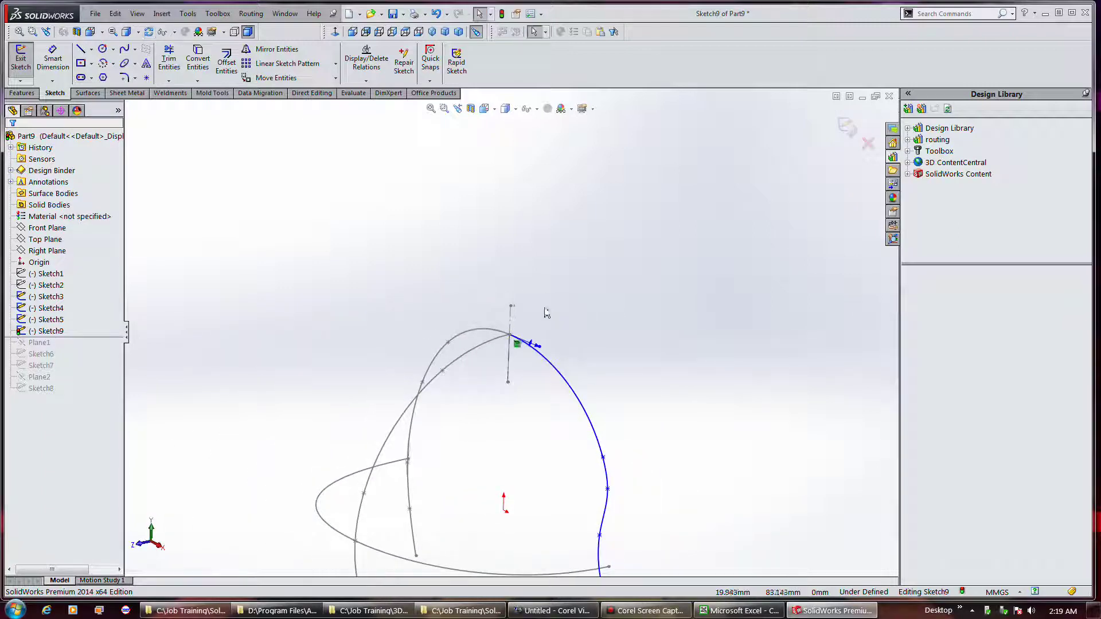
{"action": "scroll", "coordinate": [587, 322], "scroll_direction": "up", "scroll_amount": 2}
{"action": "middle_click_drag", "start_coordinate": [590, 351], "coordinate": [610, 342]}
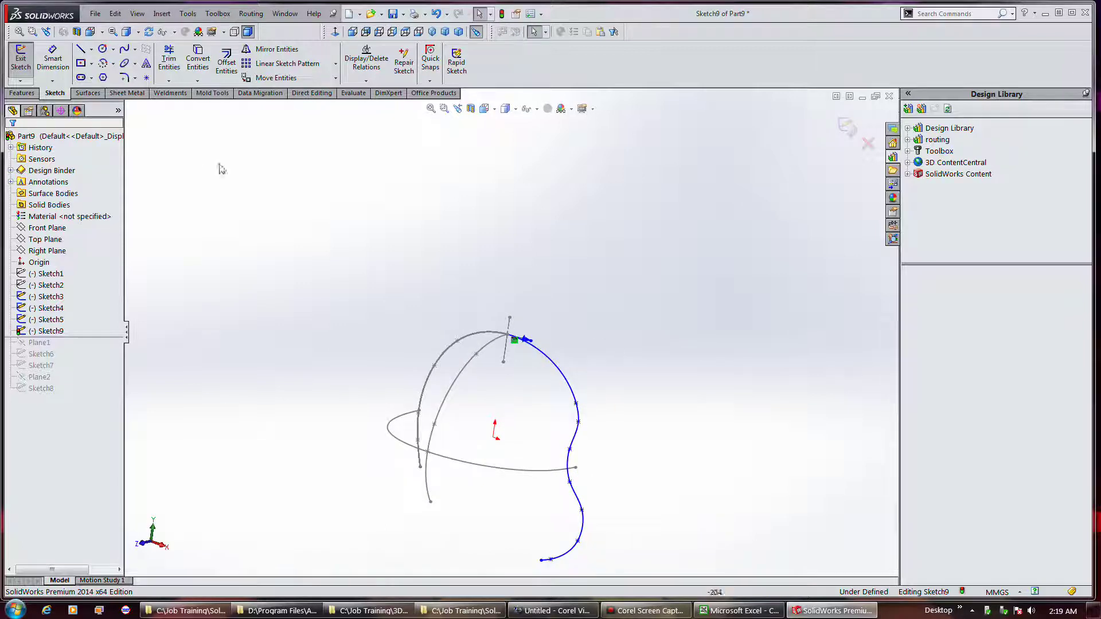
{"action": "left_click", "coordinate": [21, 57]}
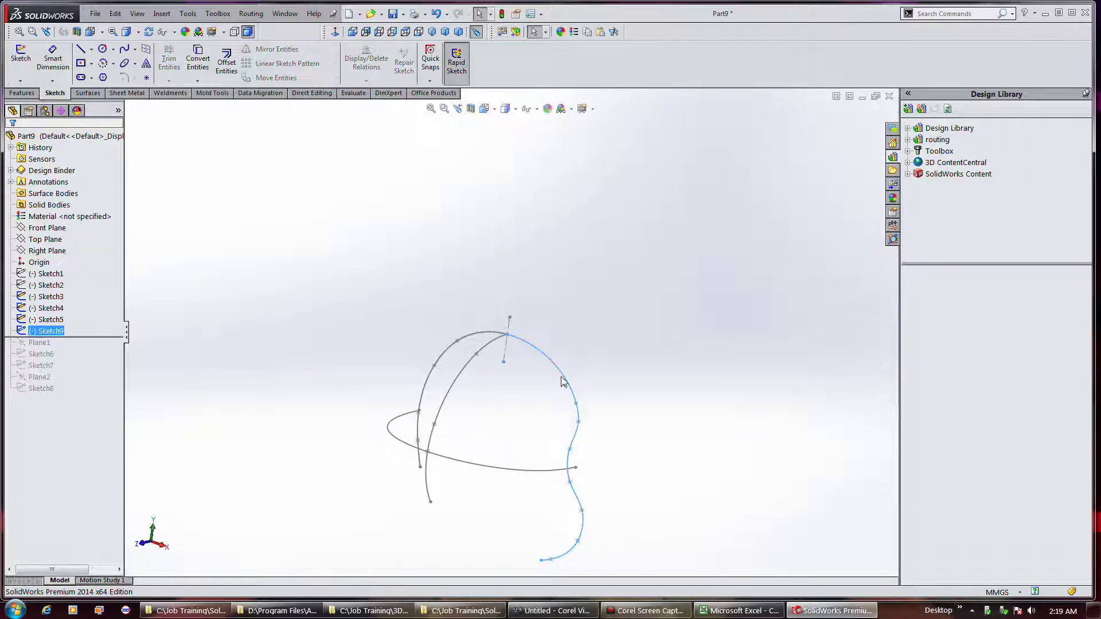
Step: Check which curves belong to Sketch3, Sketch5 and Sketch9 by highlighting each sketch in the model
{"action": "left_click", "coordinate": [50, 296], "text": "ctrl"}
{"action": "left_click", "coordinate": [49, 331]}
{"action": "left_click", "coordinate": [50, 320], "text": "ctrl"}
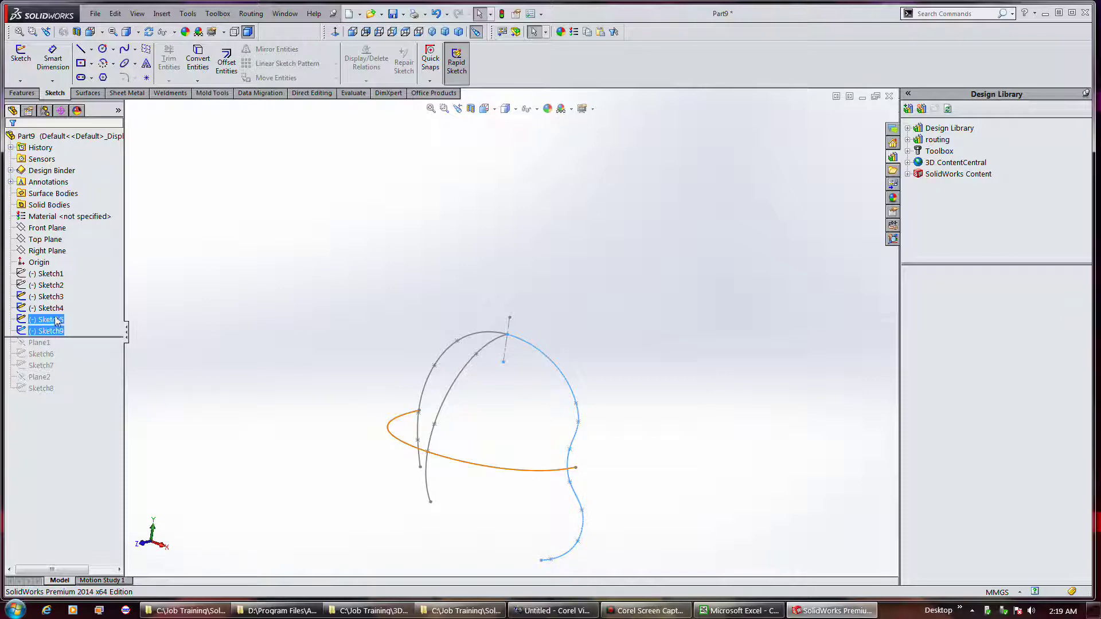
{"action": "left_click", "coordinate": [46, 331]}
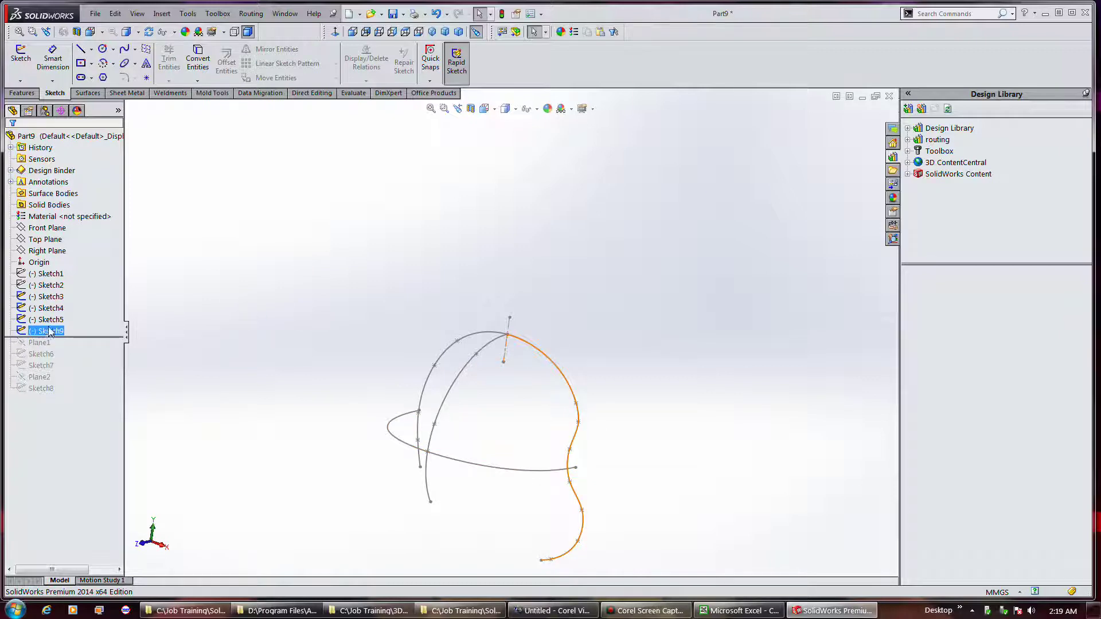
{"action": "left_click", "coordinate": [56, 320]}
{"action": "left_click", "coordinate": [60, 297]}
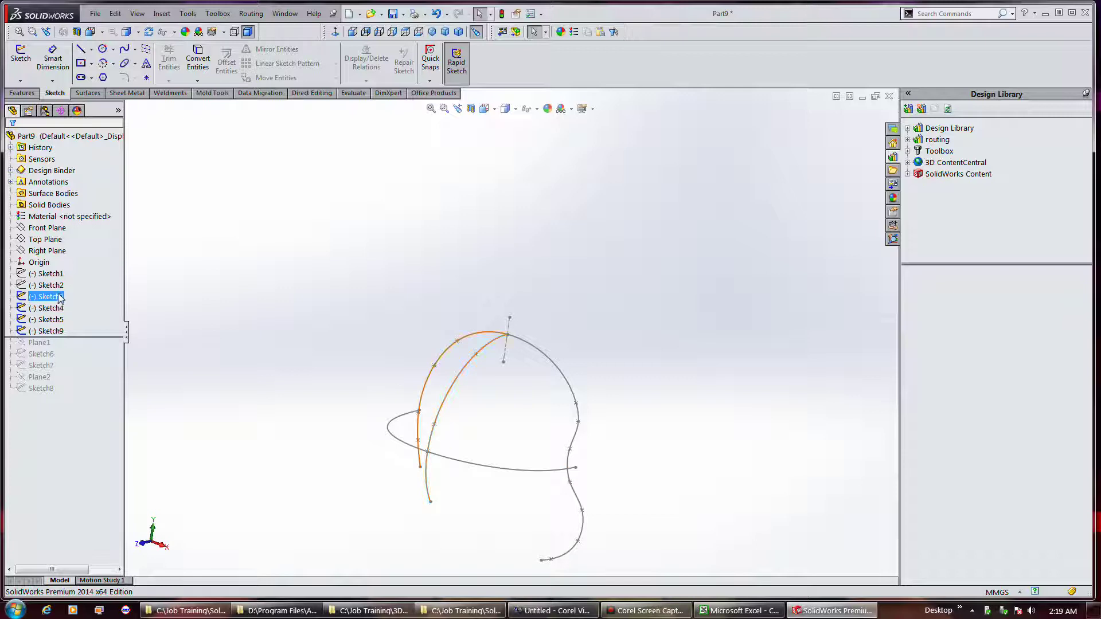
{"action": "left_click", "coordinate": [360, 344]}
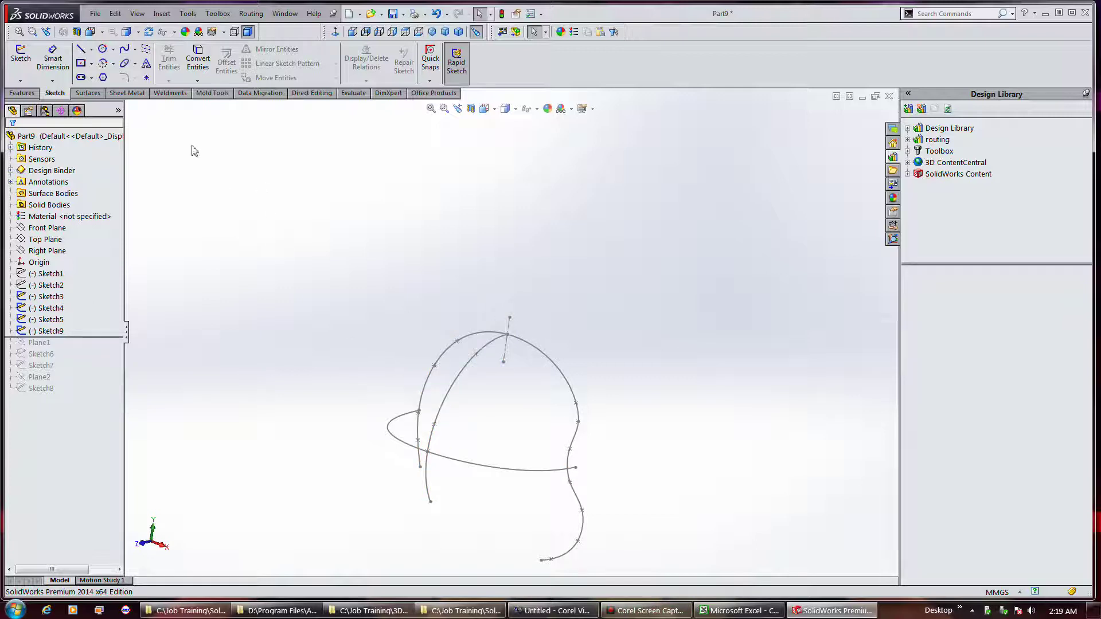
Step: Try to create a boundary surface with Sketch3, Sketch4 and Sketch9 in Direction 1 and Sketch5 in Direction 2
{"action": "left_click", "coordinate": [88, 93]}
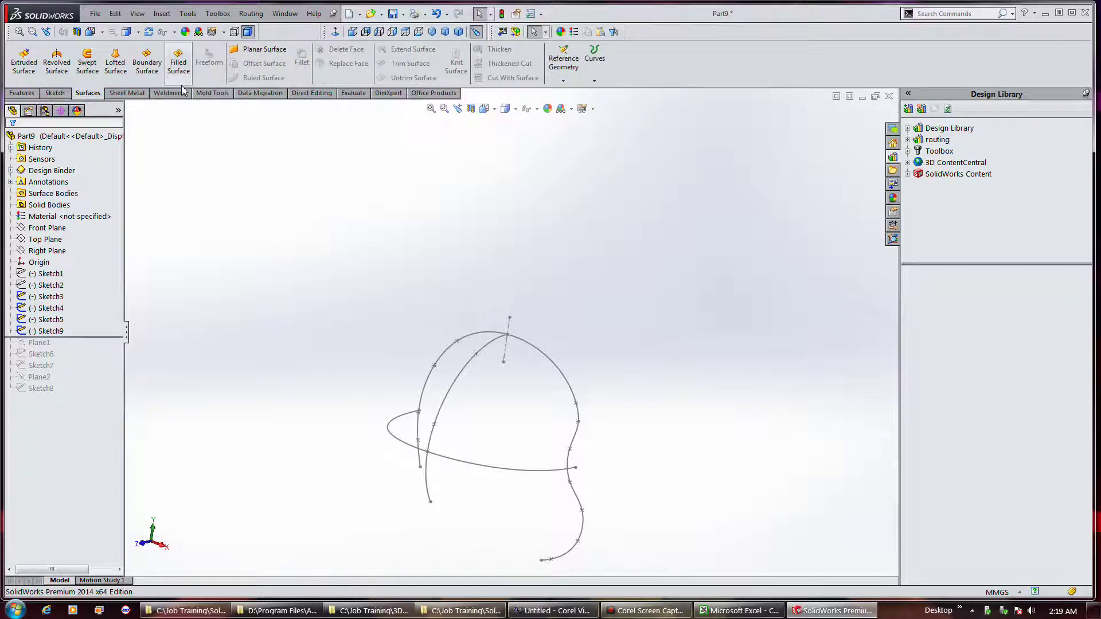
{"action": "left_click", "coordinate": [147, 62]}
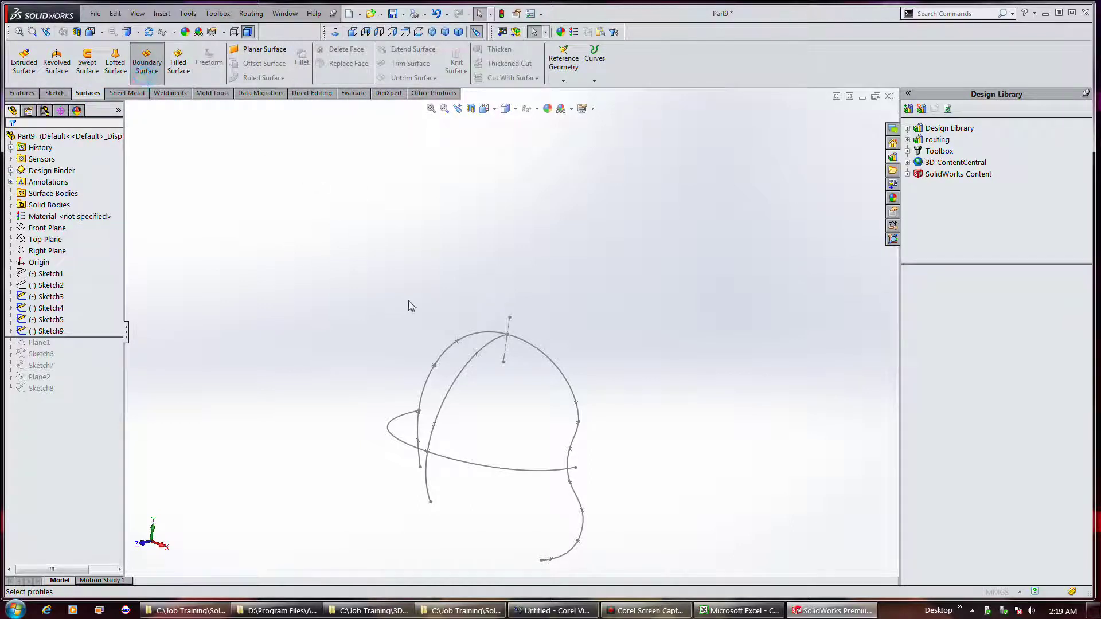
{"action": "left_click", "coordinate": [441, 360]}
{"action": "left_click", "coordinate": [459, 381]}
{"action": "middle_click_drag", "start_coordinate": [476, 354], "coordinate": [465, 353]}
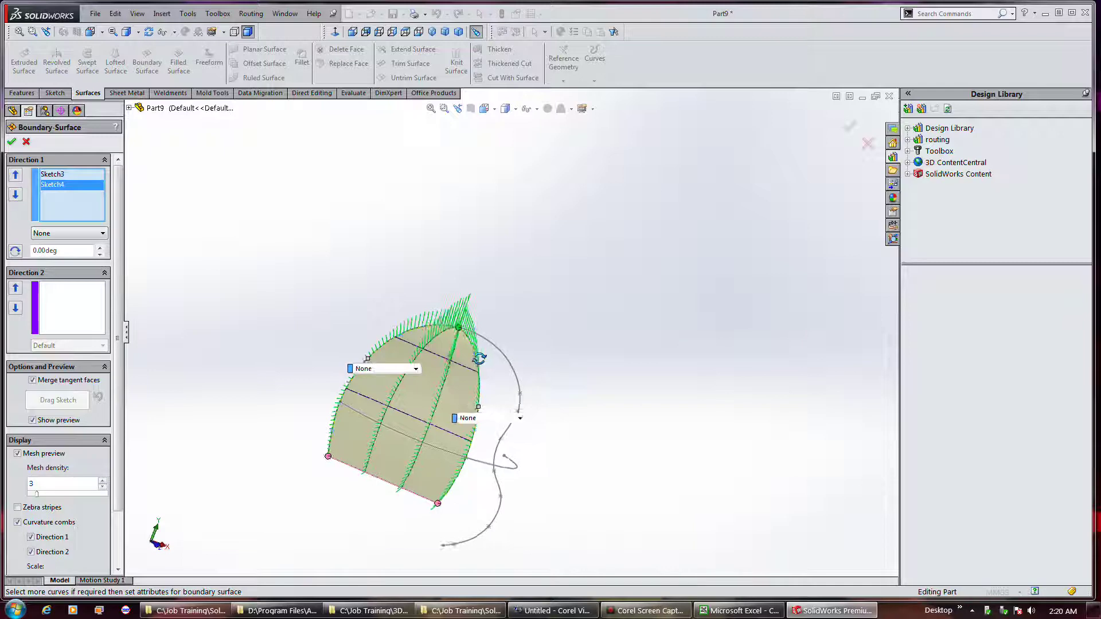
{"action": "left_click", "coordinate": [522, 359]}
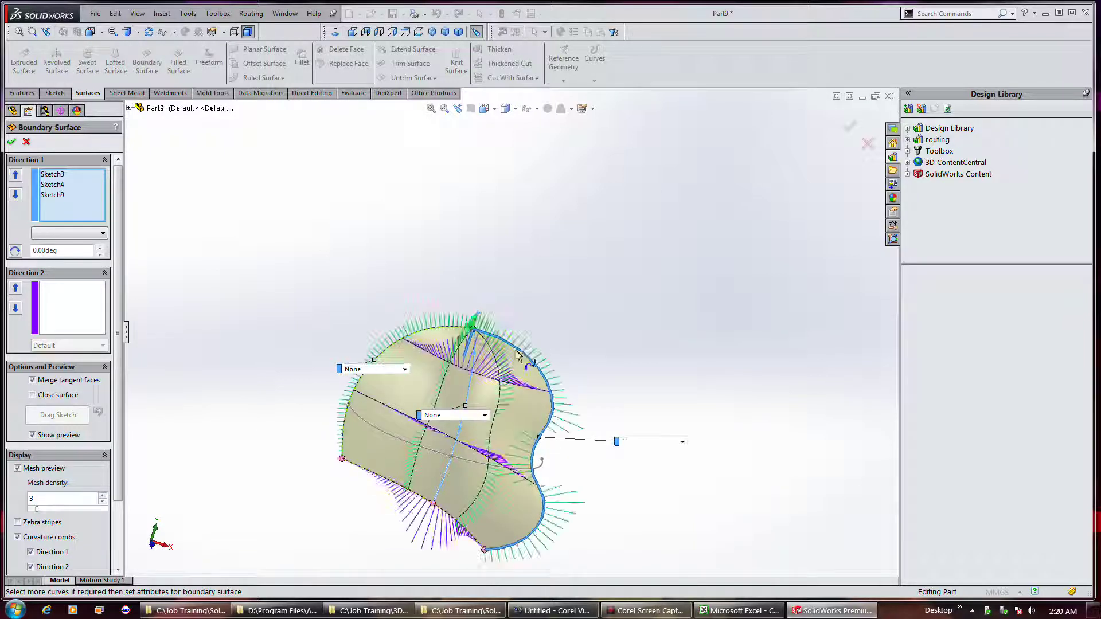
{"action": "middle_click_drag", "start_coordinate": [230, 255], "coordinate": [252, 190]}
{"action": "left_click", "coordinate": [81, 294]}
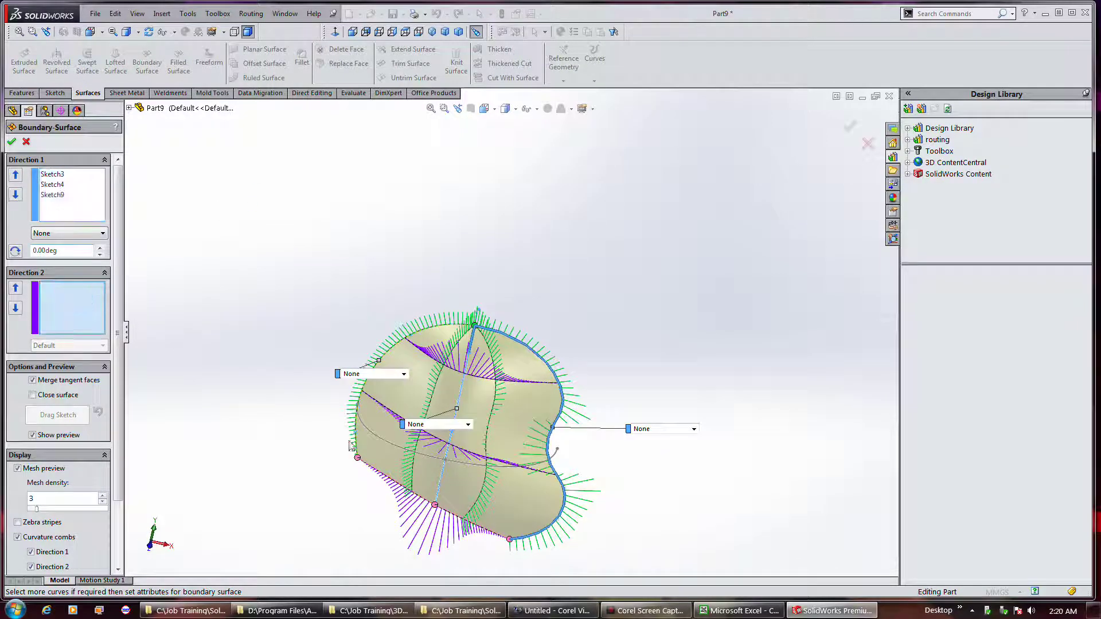
{"action": "left_click", "coordinate": [389, 450]}
{"action": "middle_click_drag", "start_coordinate": [403, 294], "coordinate": [411, 343]}
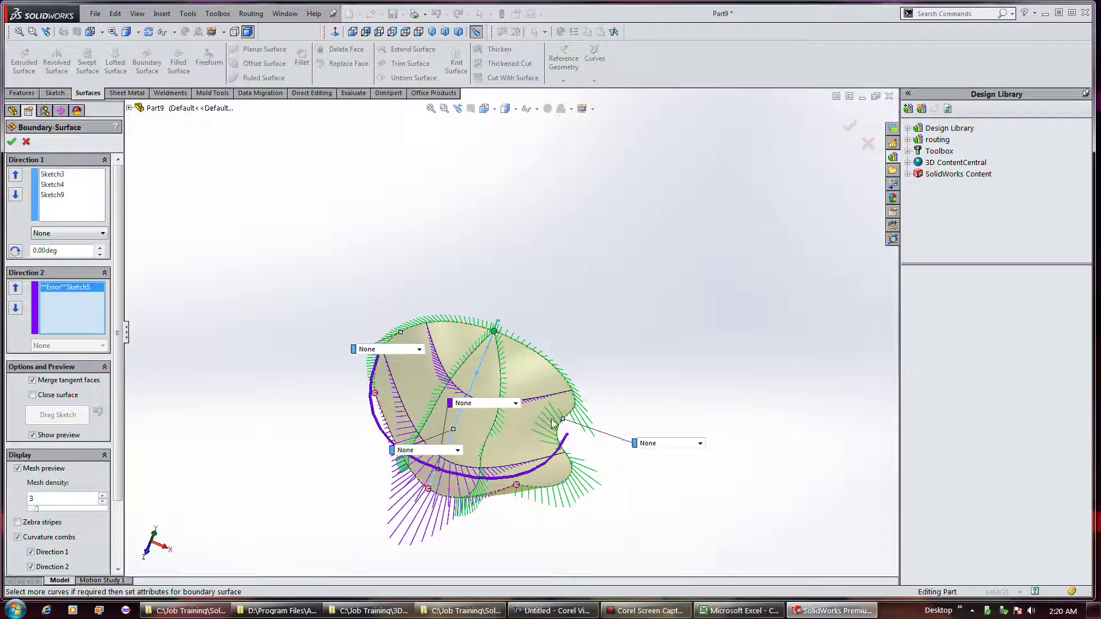
{"action": "left_click", "coordinate": [26, 142]}
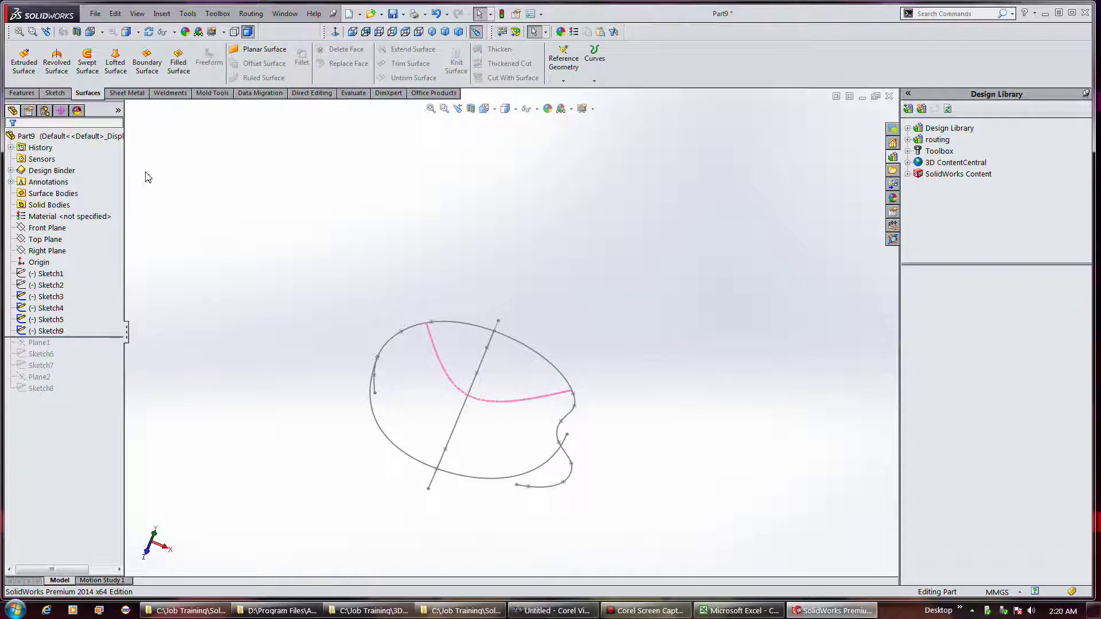
Step: Reopen Sketch9 for editing and focus on the crown point where the profile curves meet
{"action": "scroll", "coordinate": [496, 405], "scroll_direction": "down", "scroll_amount": 5}
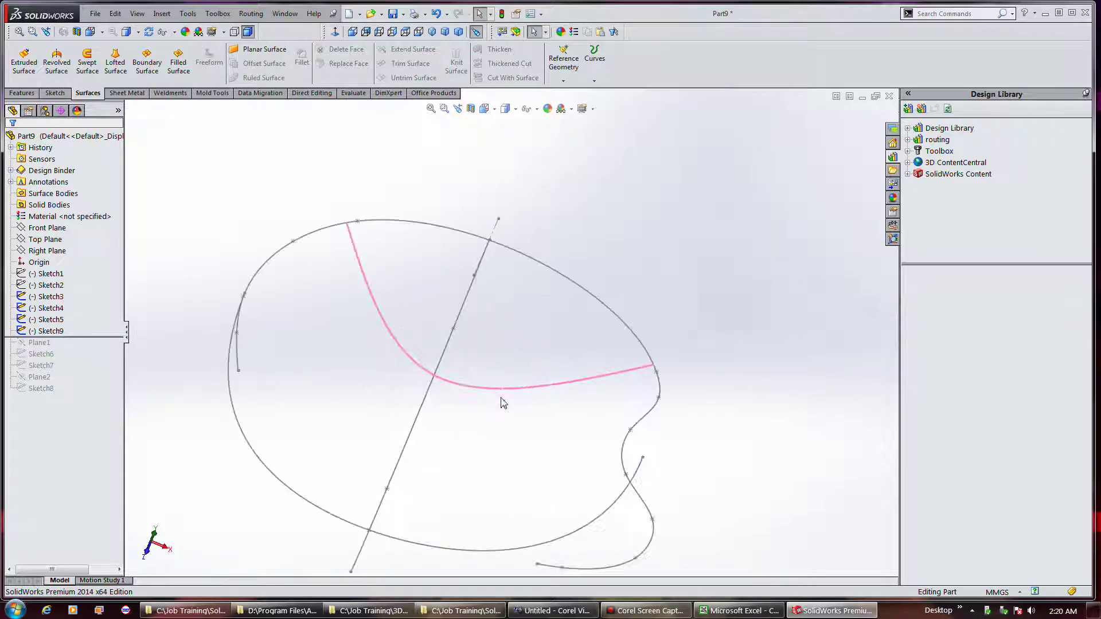
{"action": "mouse_move", "coordinate": [503, 370]}
{"action": "middle_mouse_down"}
{"action": "mouse_move", "coordinate": [545, 270]}
{"action": "mouse_move", "coordinate": [483, 295]}
{"action": "middle_mouse_up"}
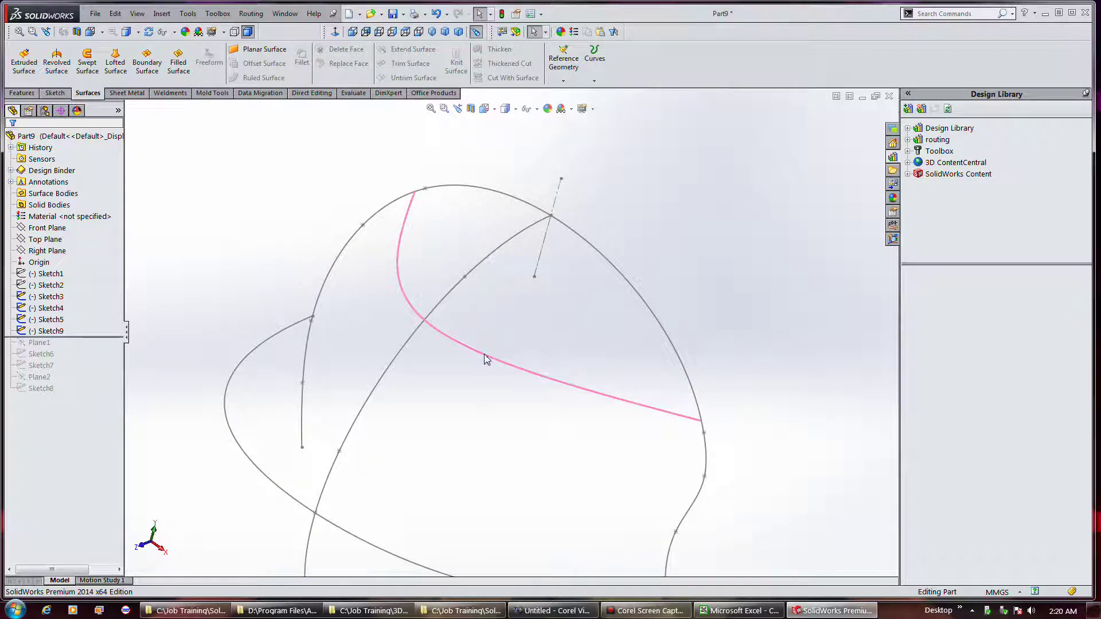
{"action": "scroll", "coordinate": [486, 359], "scroll_direction": "up", "scroll_amount": 2}
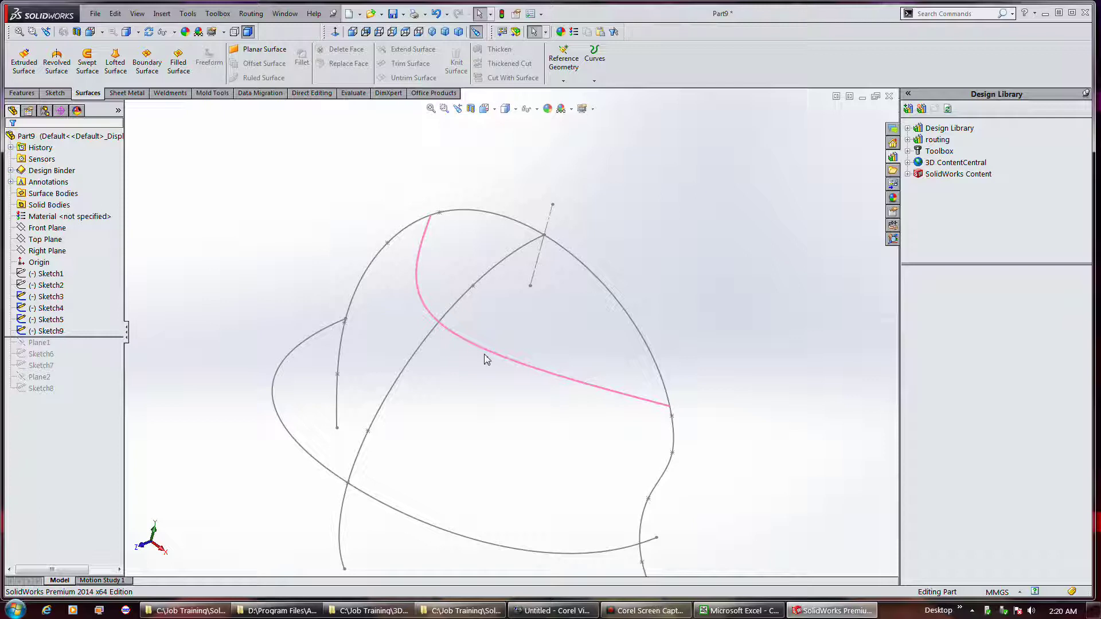
{"action": "left_click", "coordinate": [436, 13]}
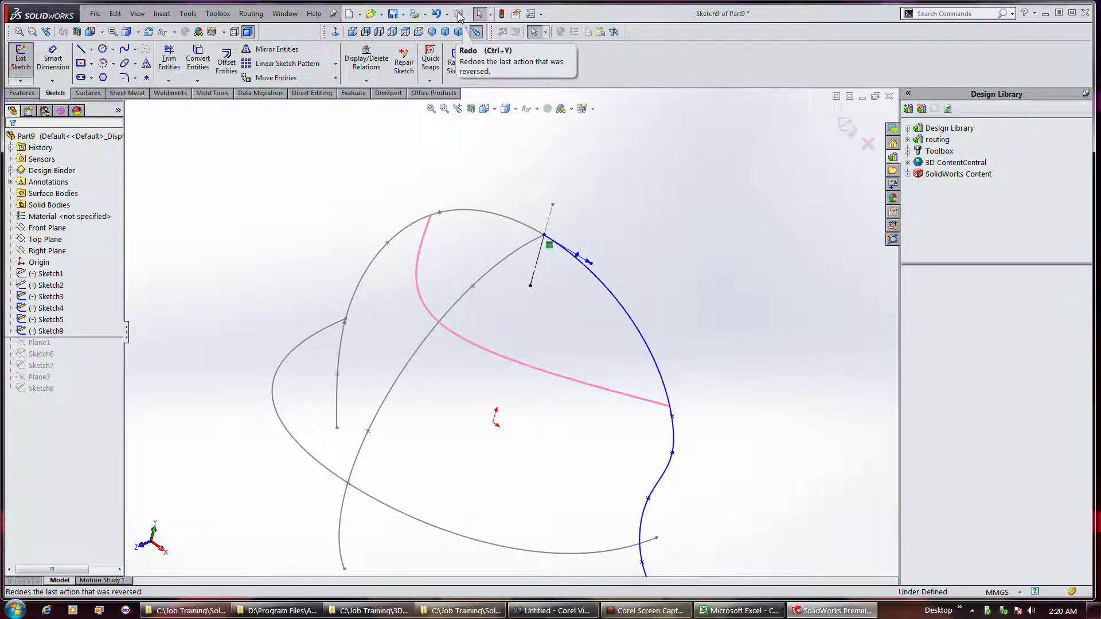
{"action": "scroll", "coordinate": [528, 198], "scroll_direction": "up", "scroll_amount": 1}
{"action": "scroll", "coordinate": [538, 272], "scroll_direction": "down", "scroll_amount": 3}
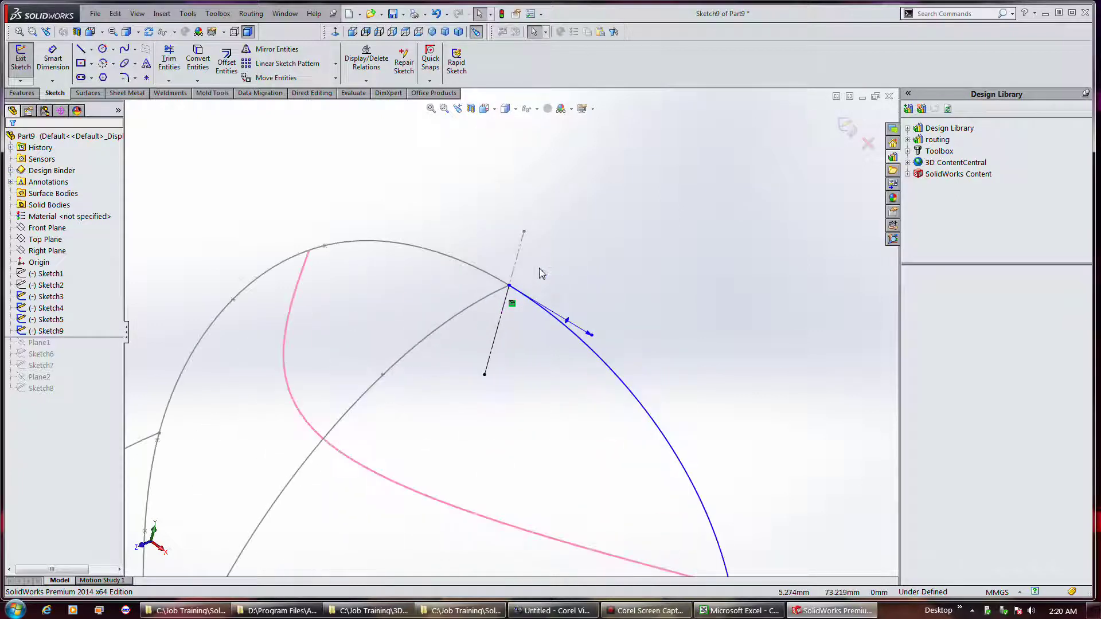
{"action": "scroll", "coordinate": [509, 287], "scroll_direction": "down", "scroll_amount": 2}
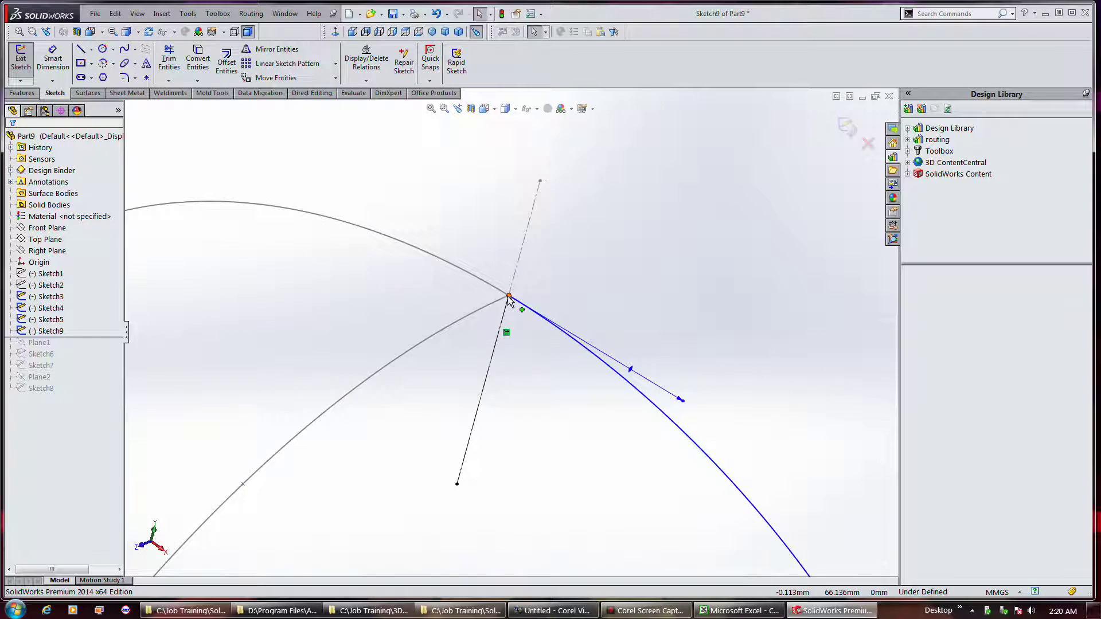
{"action": "left_click", "coordinate": [47, 333]}
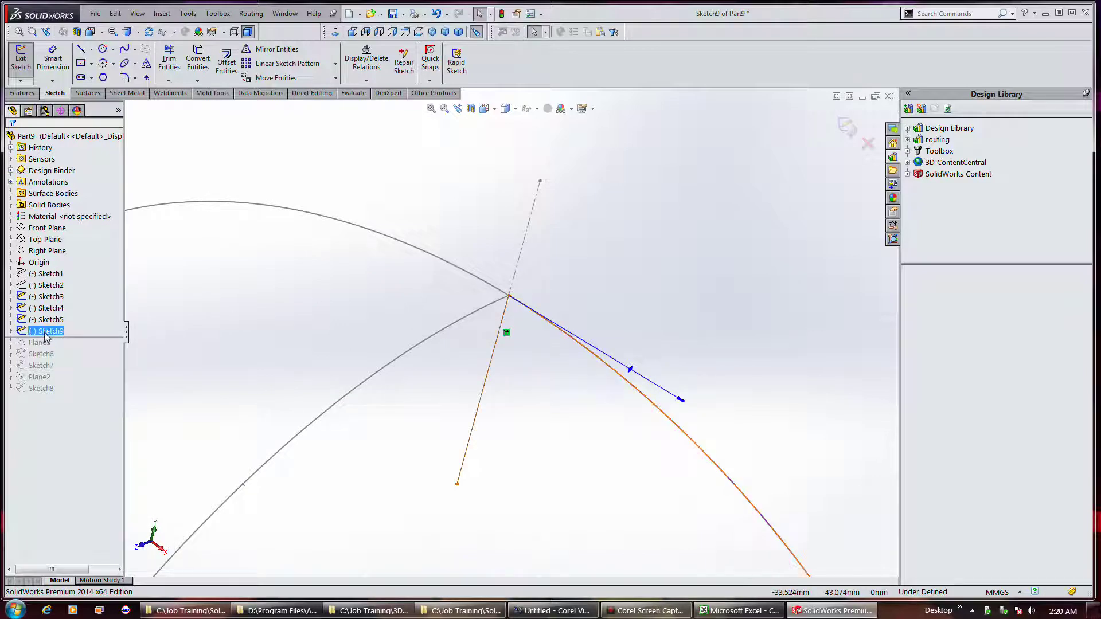
{"action": "left_click", "coordinate": [46, 320]}
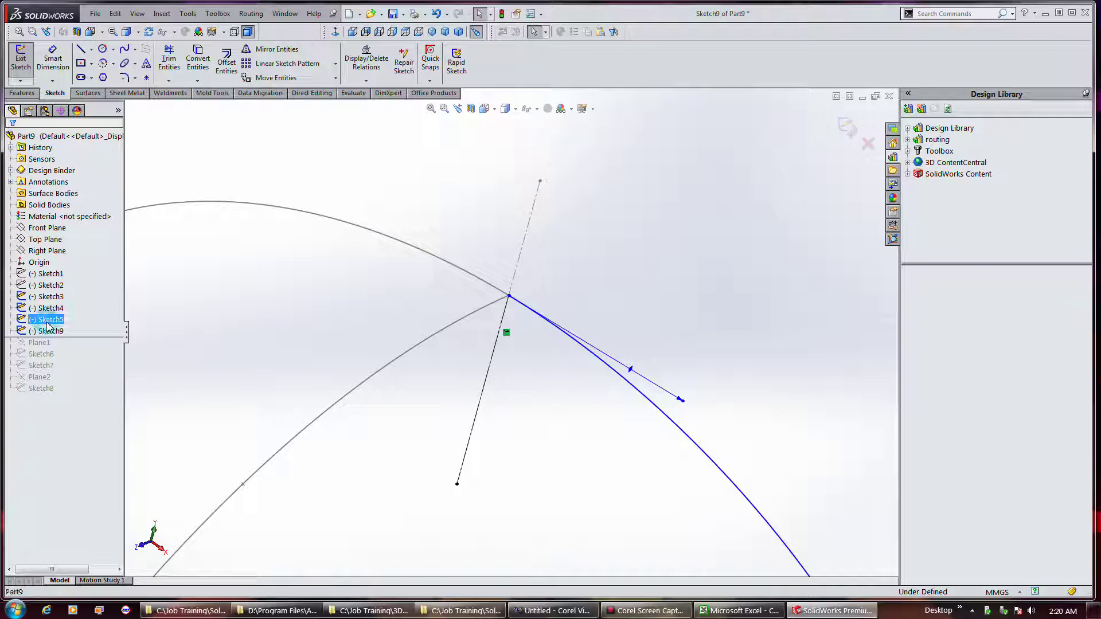
{"action": "left_click", "coordinate": [50, 331], "text": "ctrl"}
{"action": "left_click", "coordinate": [52, 332]}
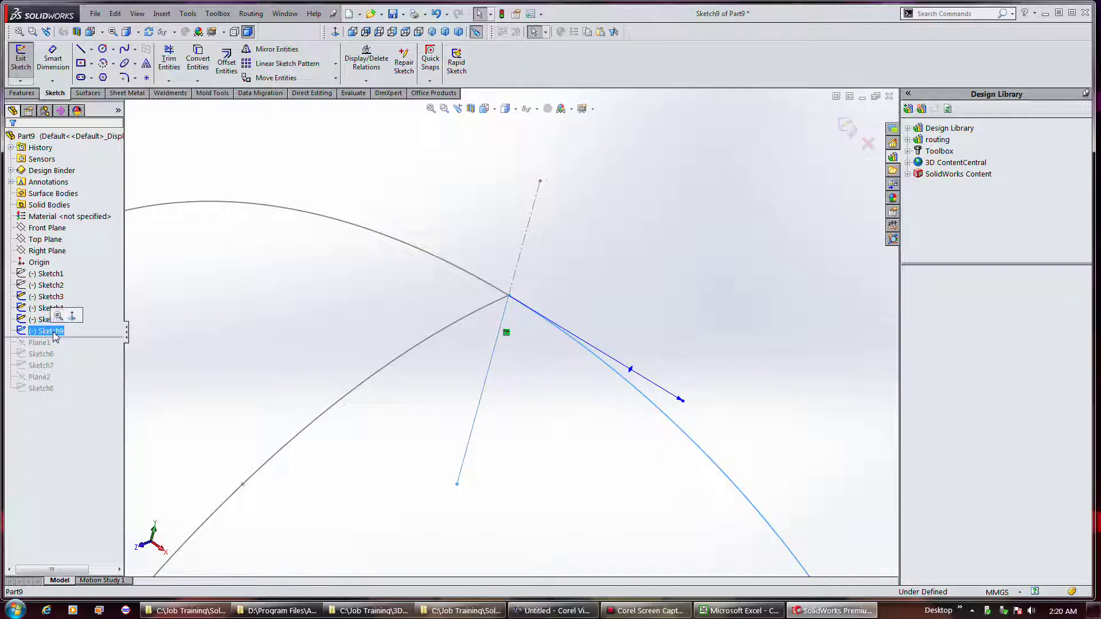
{"action": "right_click", "coordinate": [56, 337]}
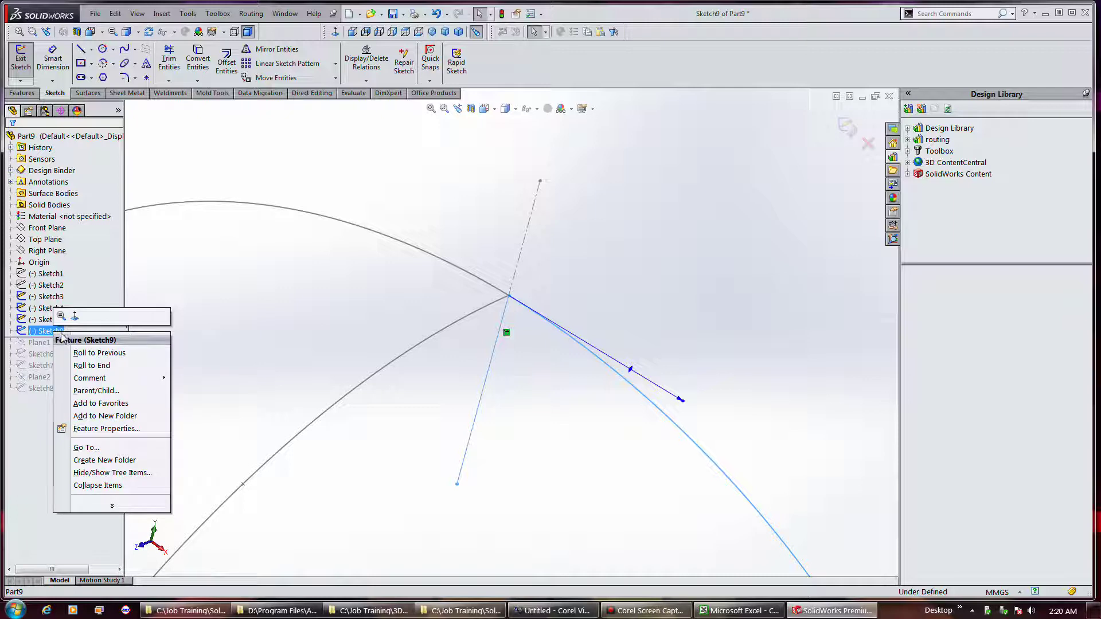
{"action": "left_click", "coordinate": [31, 336]}
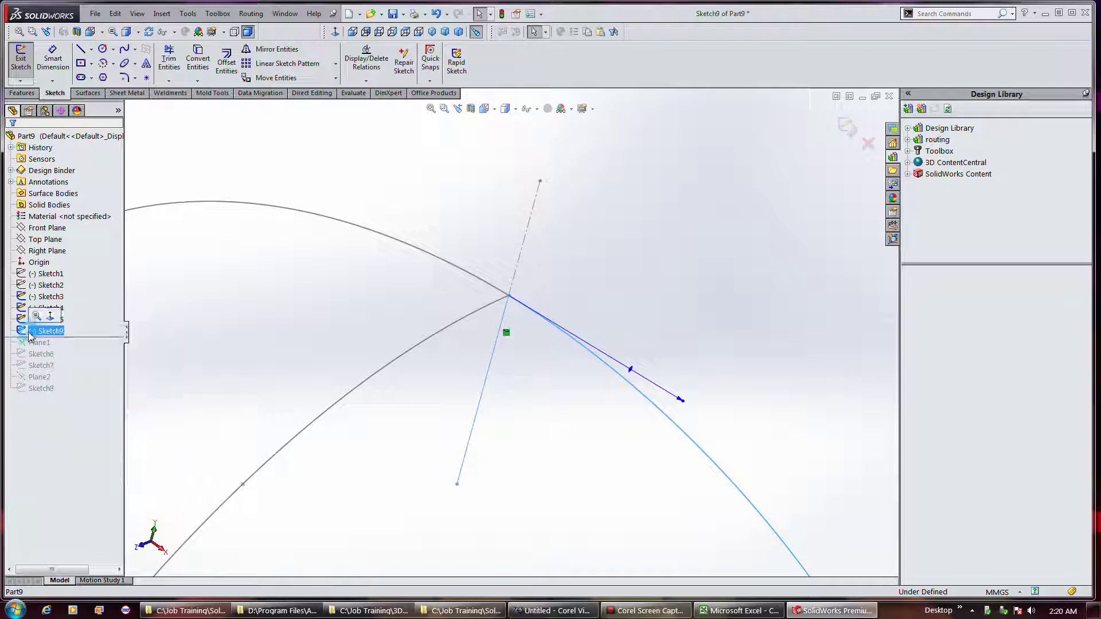
Step: Add a Pierce relation between the Sketch9 spline's crown endpoint and the Sketch4 spline
{"action": "left_click", "coordinate": [509, 296]}
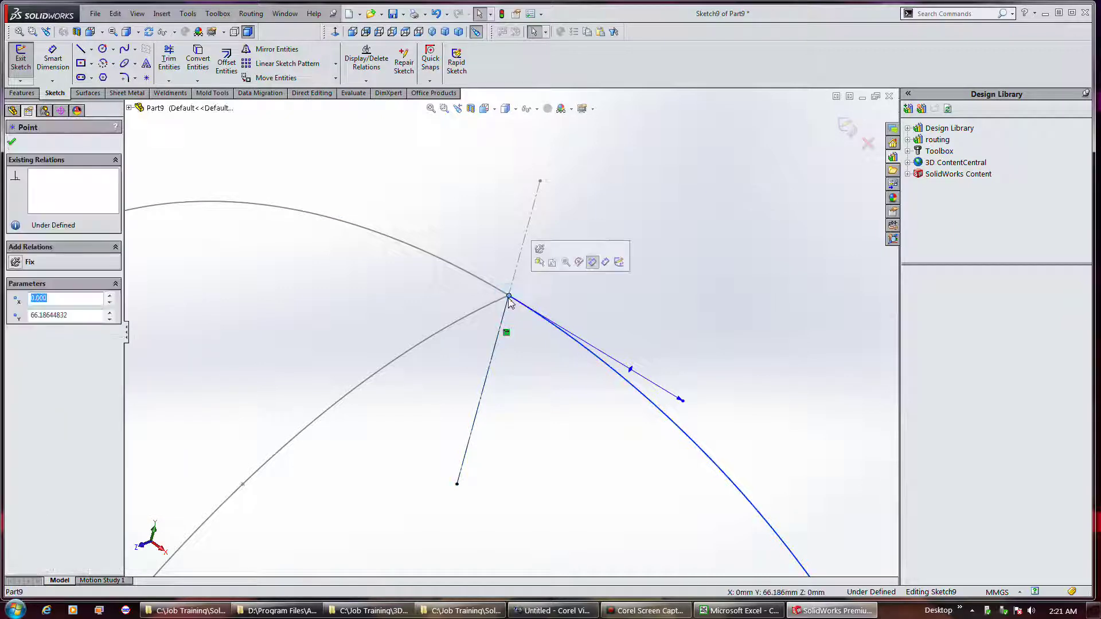
{"action": "left_click", "coordinate": [507, 300], "text": "ctrl"}
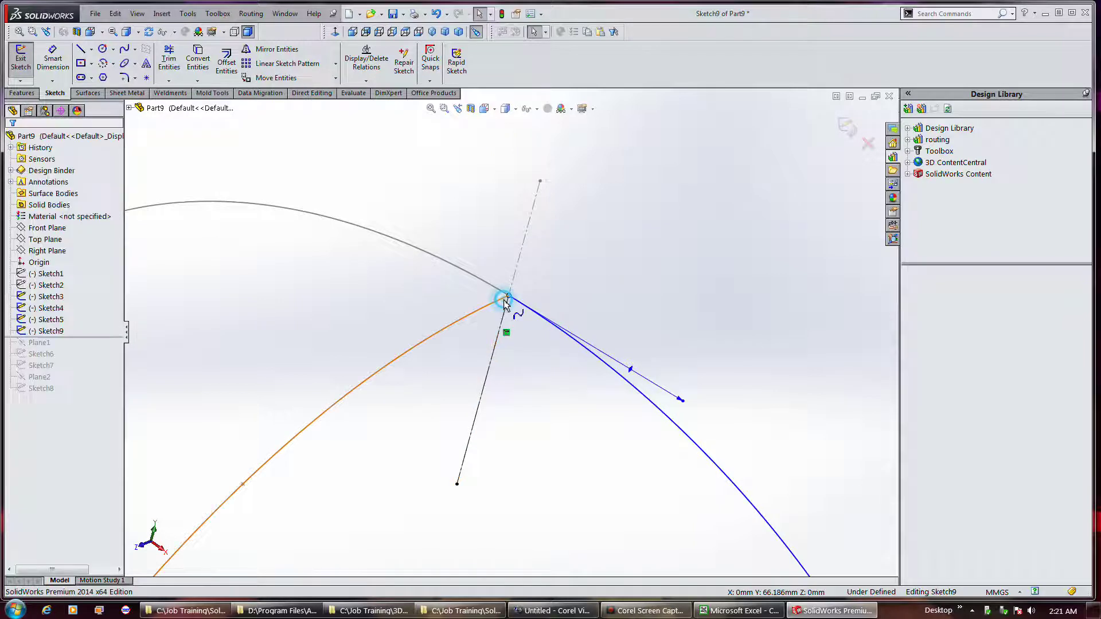
{"action": "left_click", "coordinate": [575, 250]}
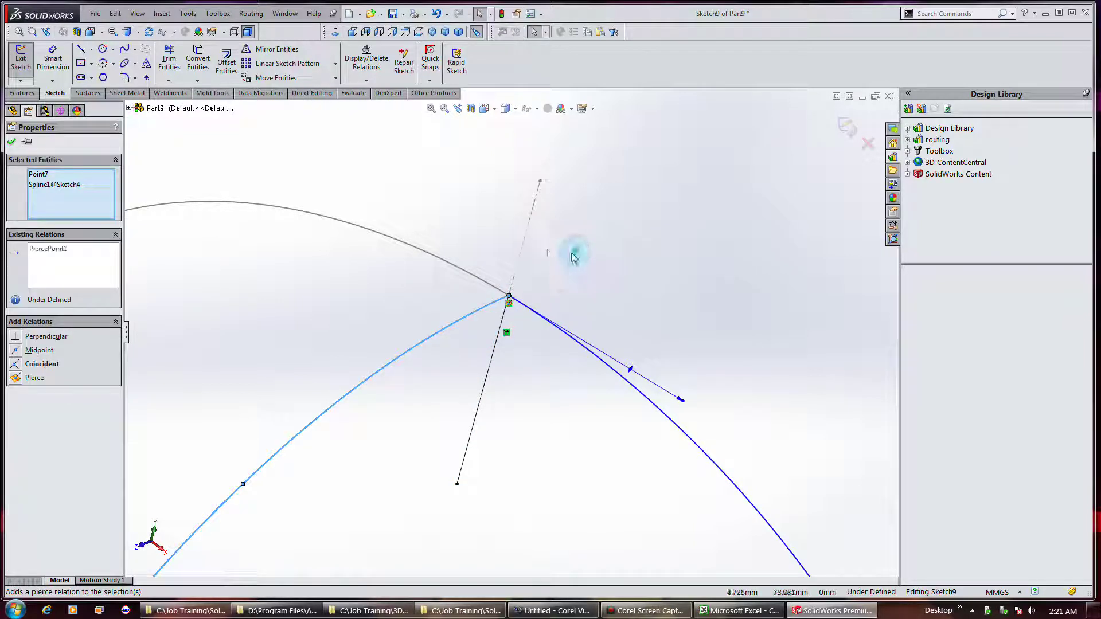
Step: Check which relations are available between Sketch5's back endpoint and the Sketch9 spline, and exit the sketch
{"action": "scroll", "coordinate": [519, 204], "scroll_direction": "up", "scroll_amount": 3}
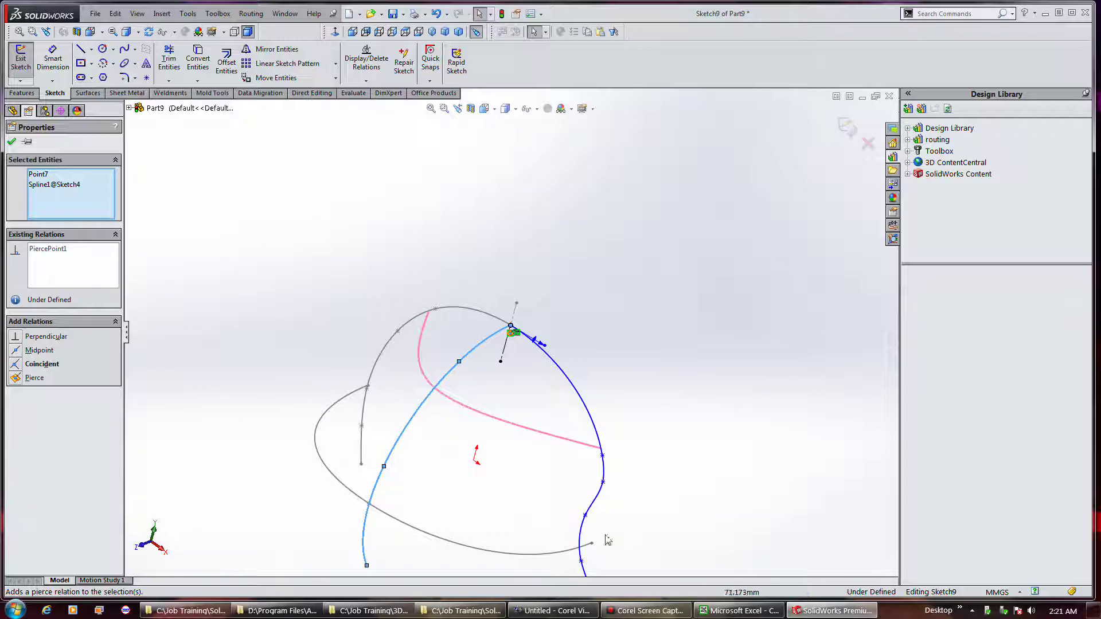
{"action": "scroll", "coordinate": [594, 539], "scroll_direction": "down", "scroll_amount": 8}
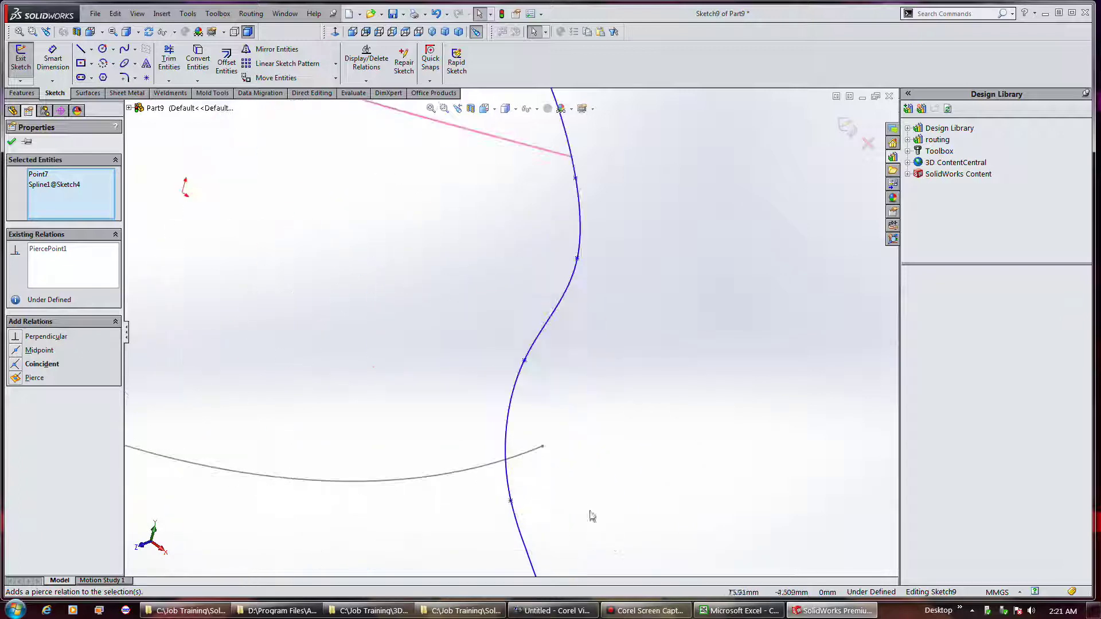
{"action": "left_click", "coordinate": [542, 446]}
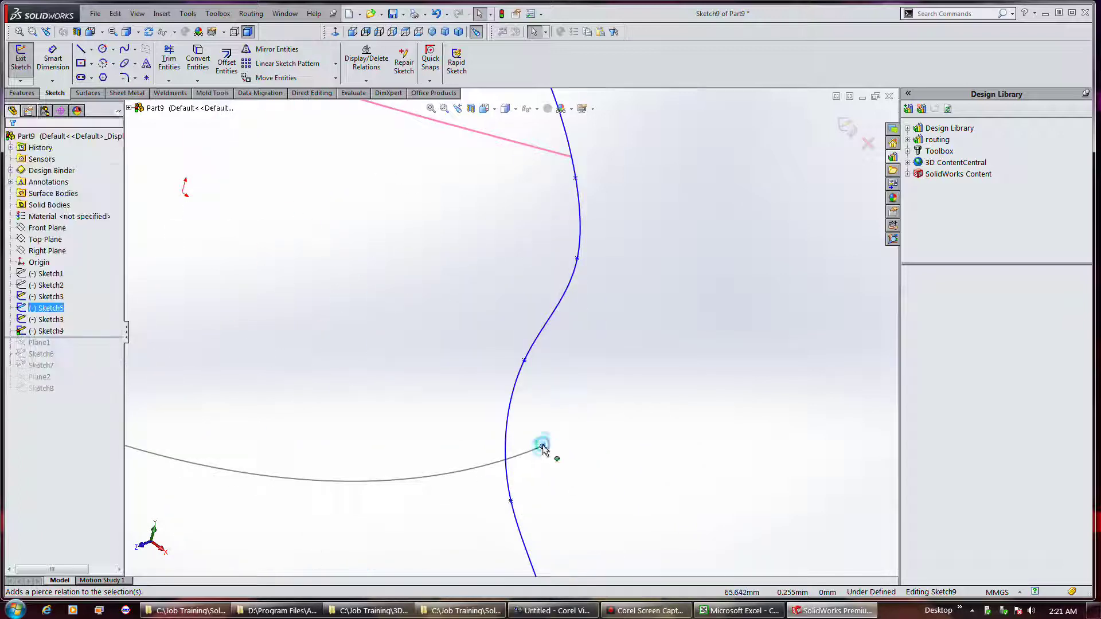
{"action": "left_click", "coordinate": [508, 431], "text": "ctrl"}
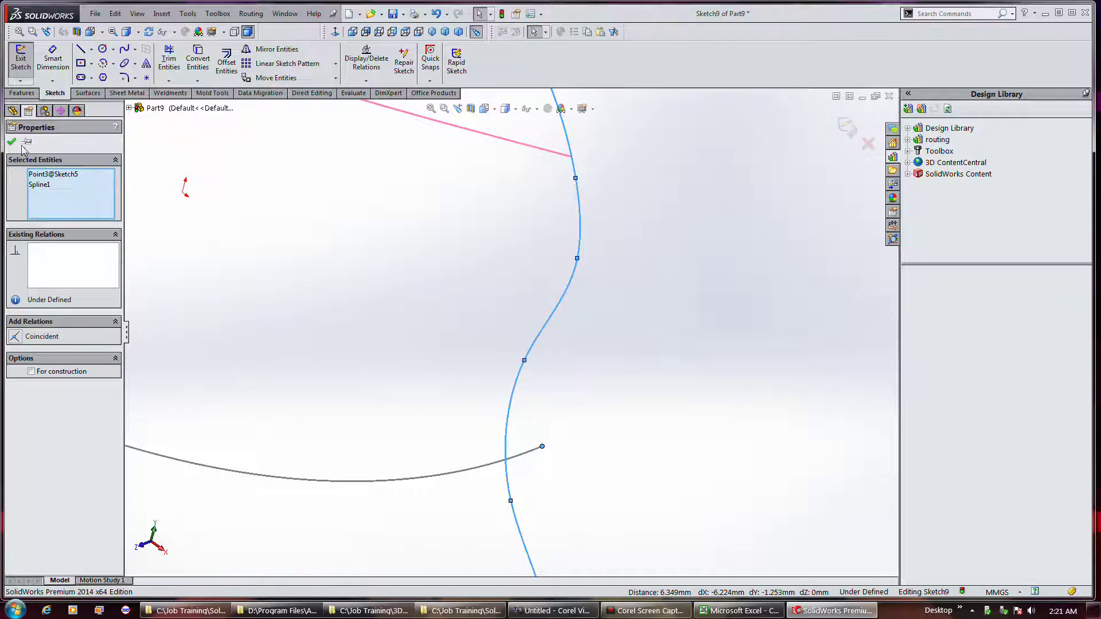
{"action": "left_click", "coordinate": [20, 58]}
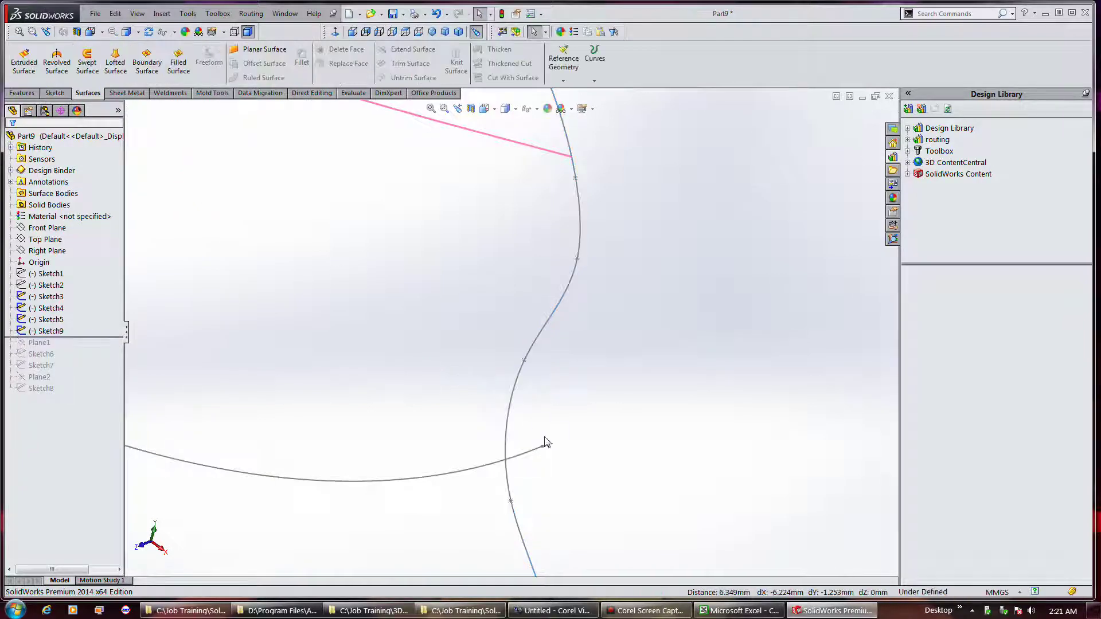
{"action": "left_click", "coordinate": [479, 467]}
{"action": "right_click", "coordinate": [473, 470]}
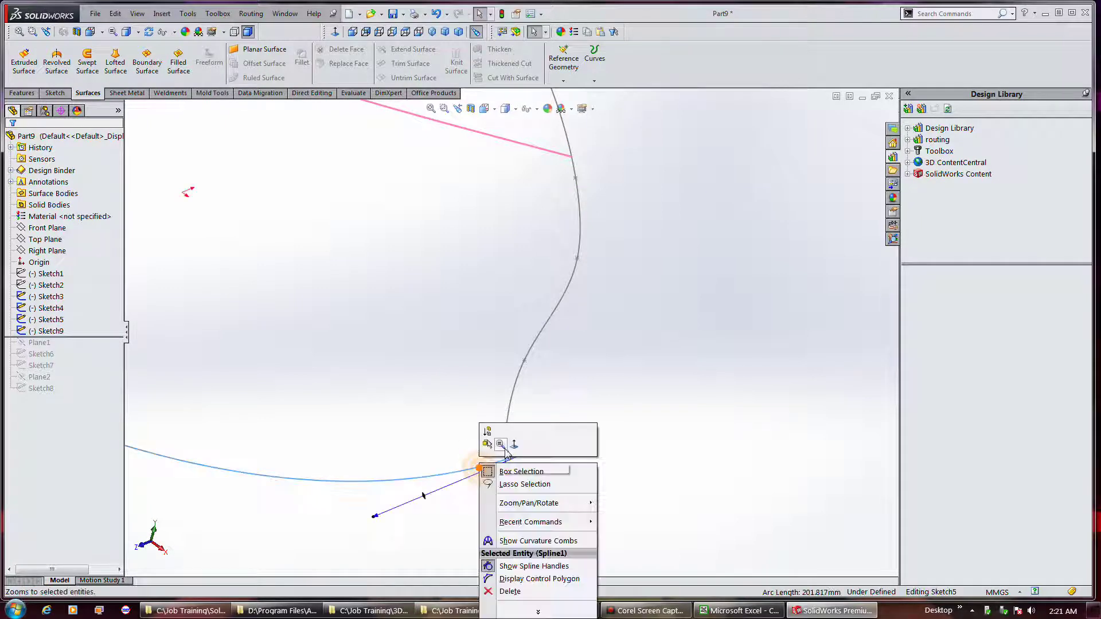
{"action": "key", "text": "Escape"}
{"action": "left_click", "coordinate": [462, 471]}
{"action": "left_click", "coordinate": [494, 423]}
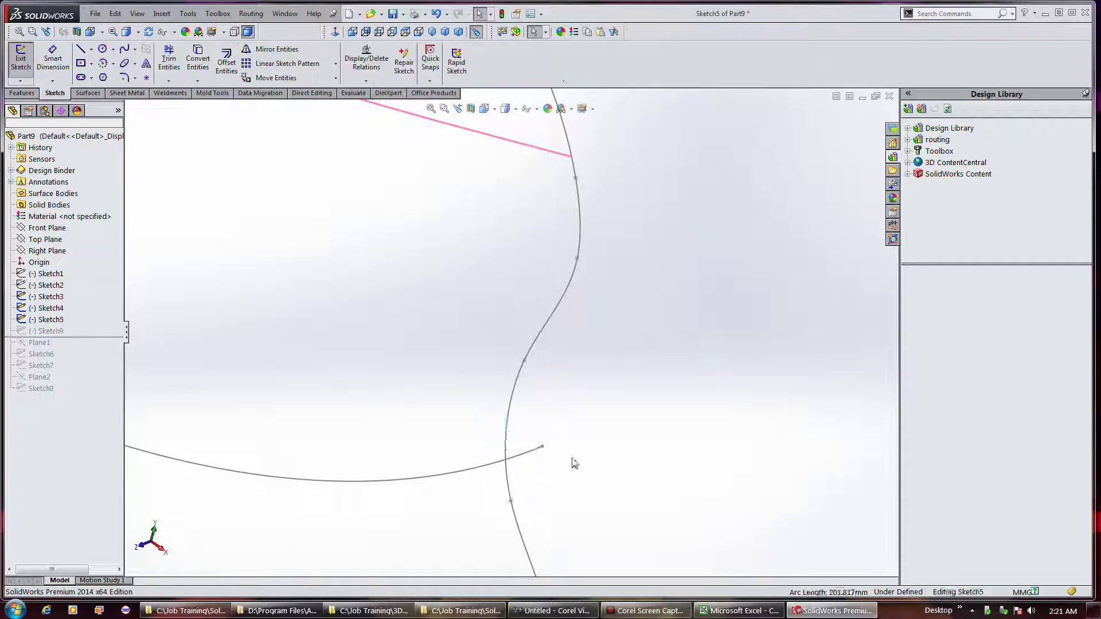
{"action": "key", "text": "f"}
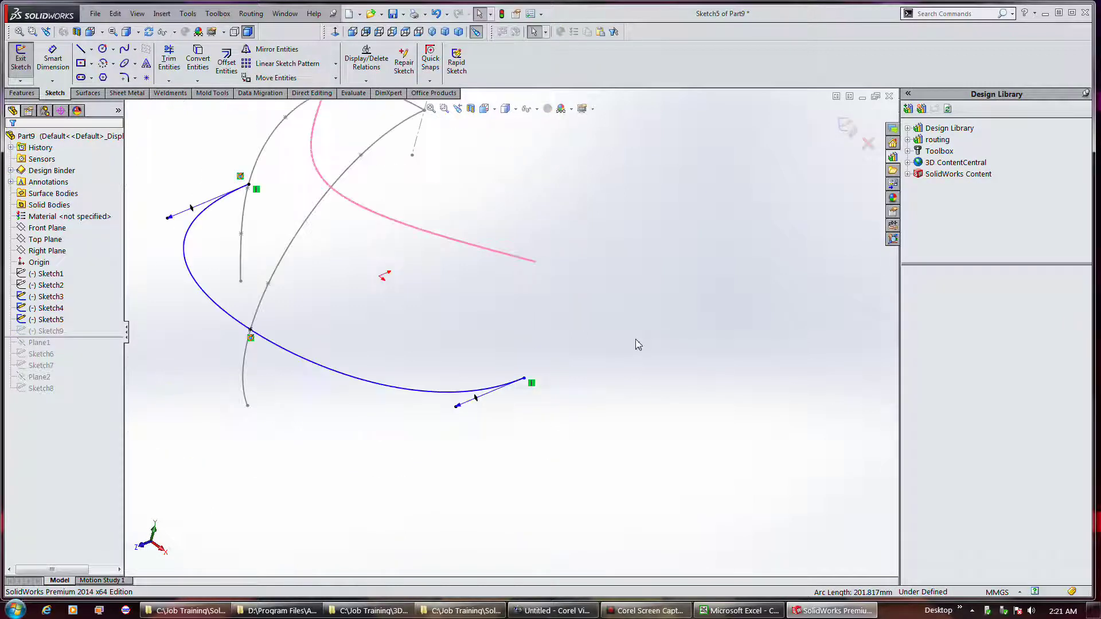
{"action": "mouse_move", "coordinate": [587, 368]}
{"action": "middle_mouse_down"}
{"action": "mouse_move", "coordinate": [634, 359]}
{"action": "mouse_move", "coordinate": [577, 364]}
{"action": "middle_mouse_up"}
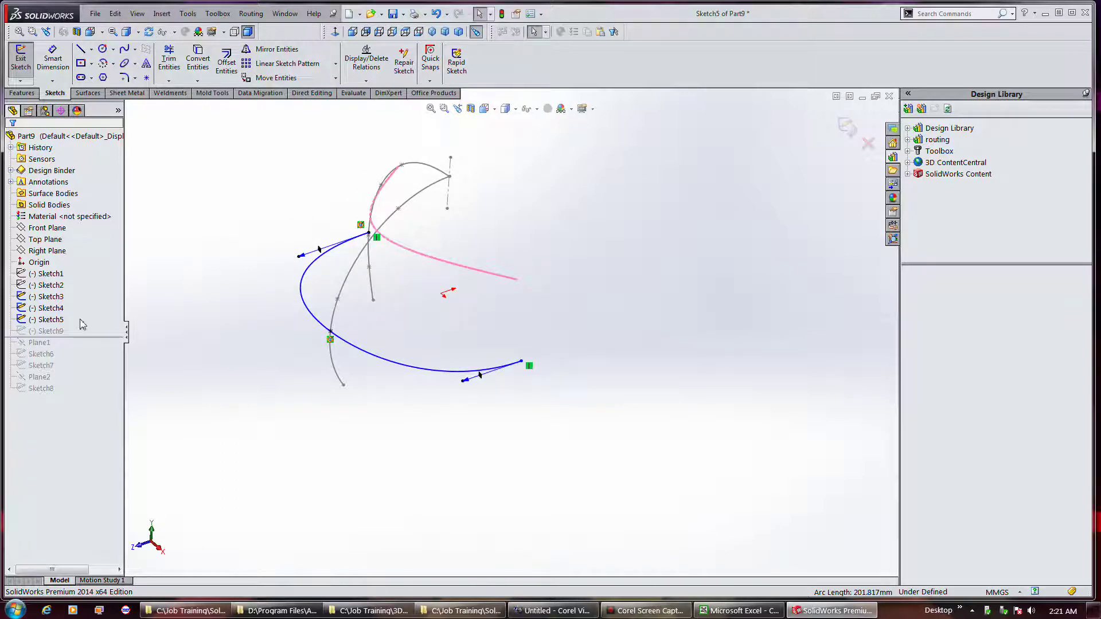
{"action": "left_click", "coordinate": [20, 57]}
Step: Reorder the feature tree so that Sketch9 comes before Sketch5
{"action": "left_click", "coordinate": [37, 332]}
{"action": "left_click", "coordinate": [44, 320], "text": "ctrl"}
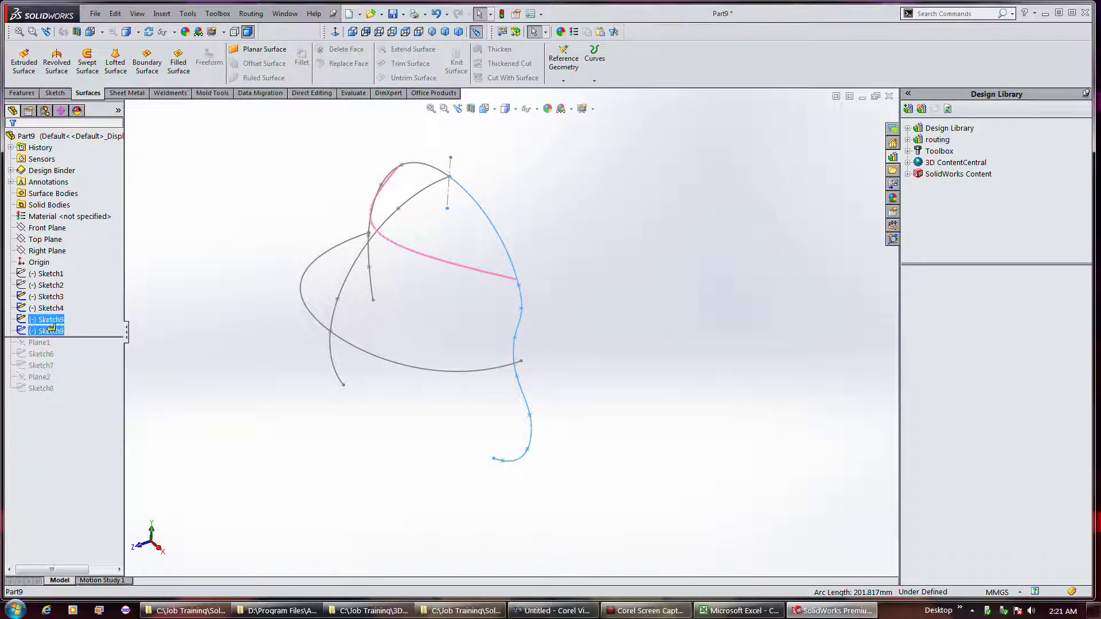
{"action": "left_click", "coordinate": [51, 330]}
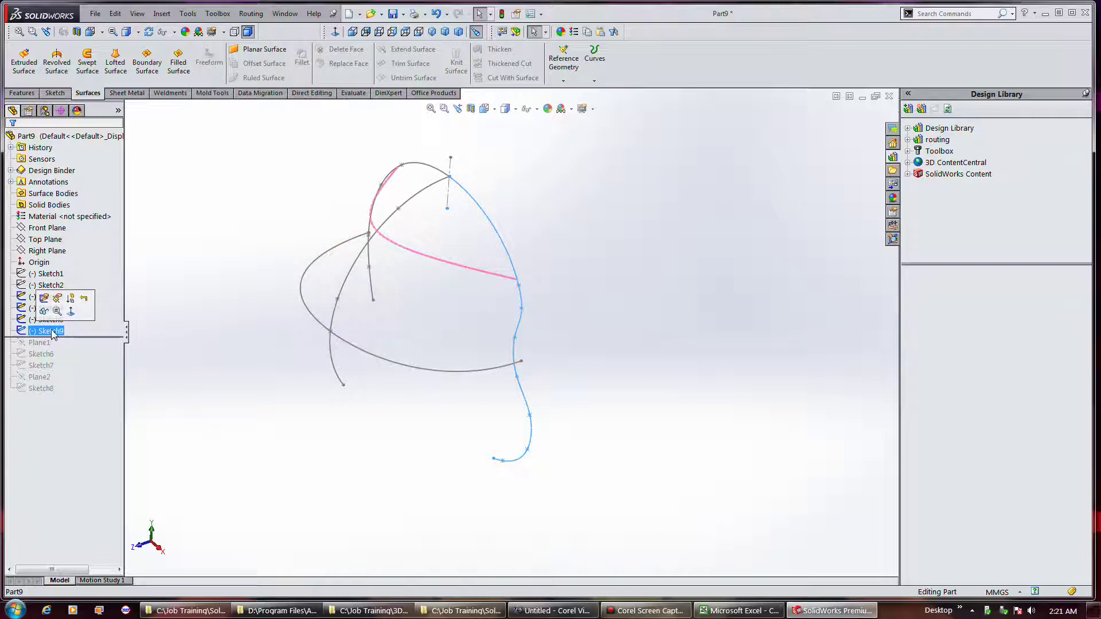
{"action": "left_click", "coordinate": [32, 321]}
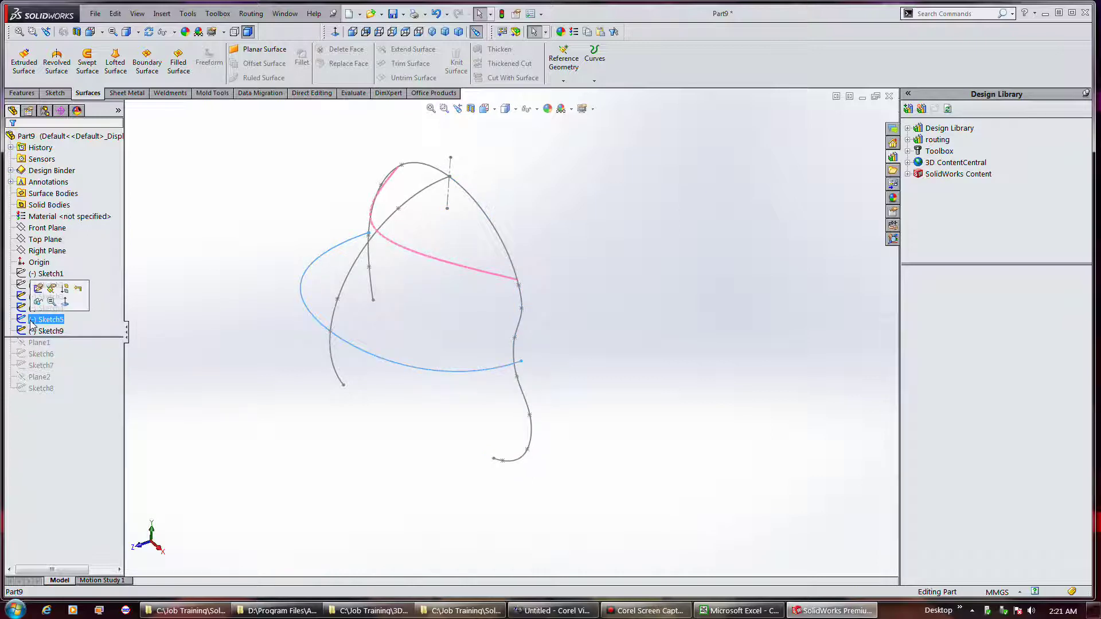
{"action": "left_click", "coordinate": [51, 331]}
{"action": "left_click", "coordinate": [51, 308], "text": "ctrl"}
Step: Reopen Sketch5, add a Pierce relation between its back endpoint and the Sketch9 spline, and exit the sketch
{"action": "left_click", "coordinate": [50, 332]}
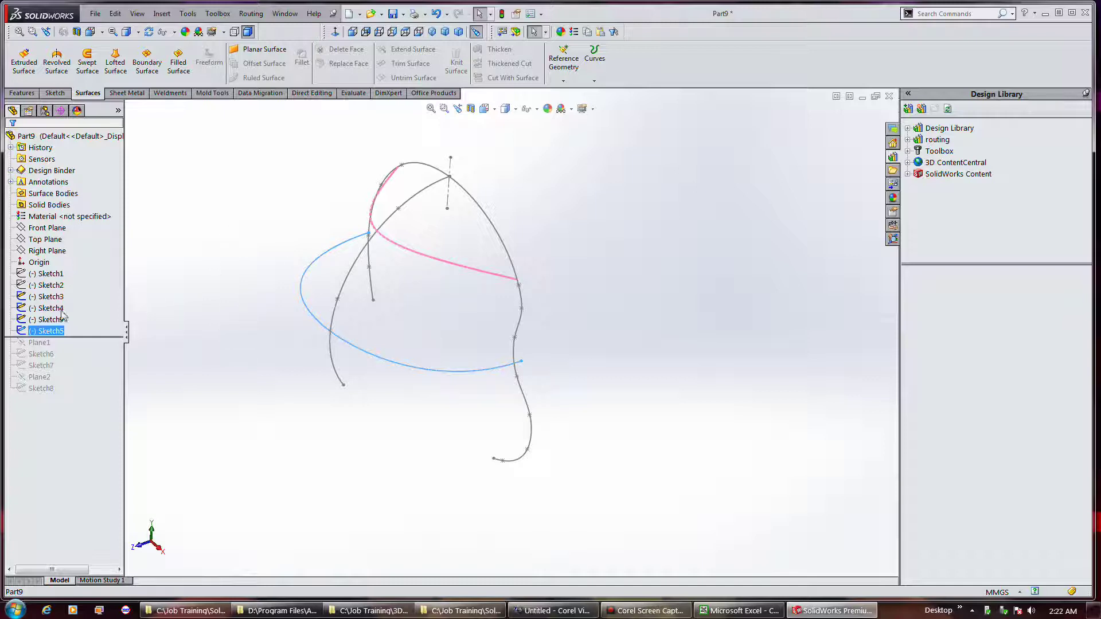
{"action": "right_click", "coordinate": [53, 333]}
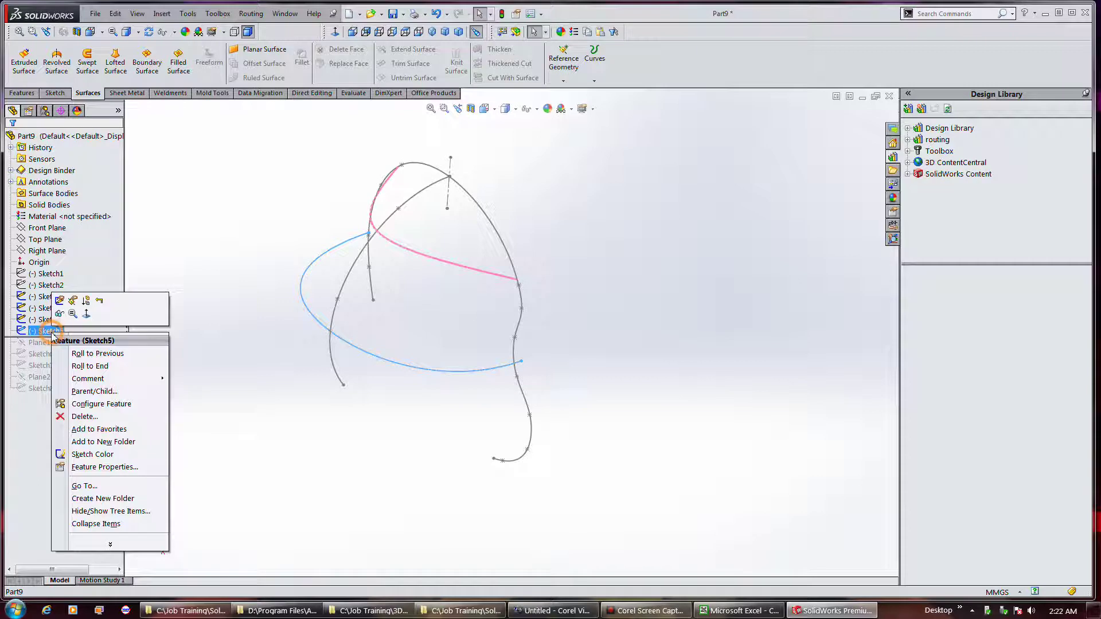
{"action": "left_click", "coordinate": [59, 300]}
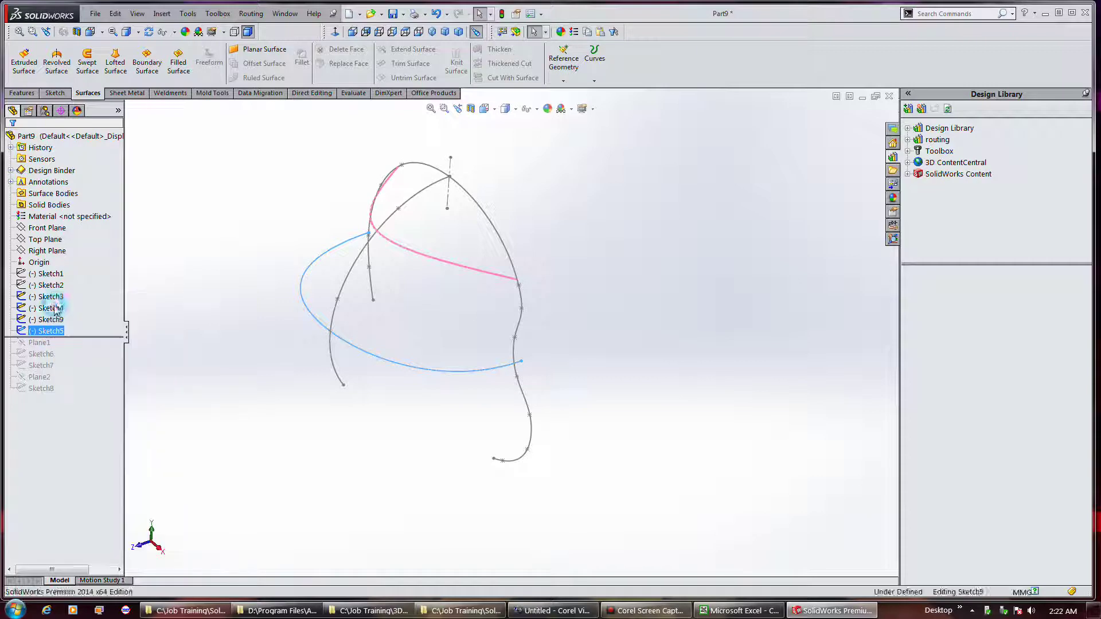
{"action": "scroll", "coordinate": [524, 370], "scroll_direction": "down", "scroll_amount": 3}
{"action": "left_click", "coordinate": [517, 357]}
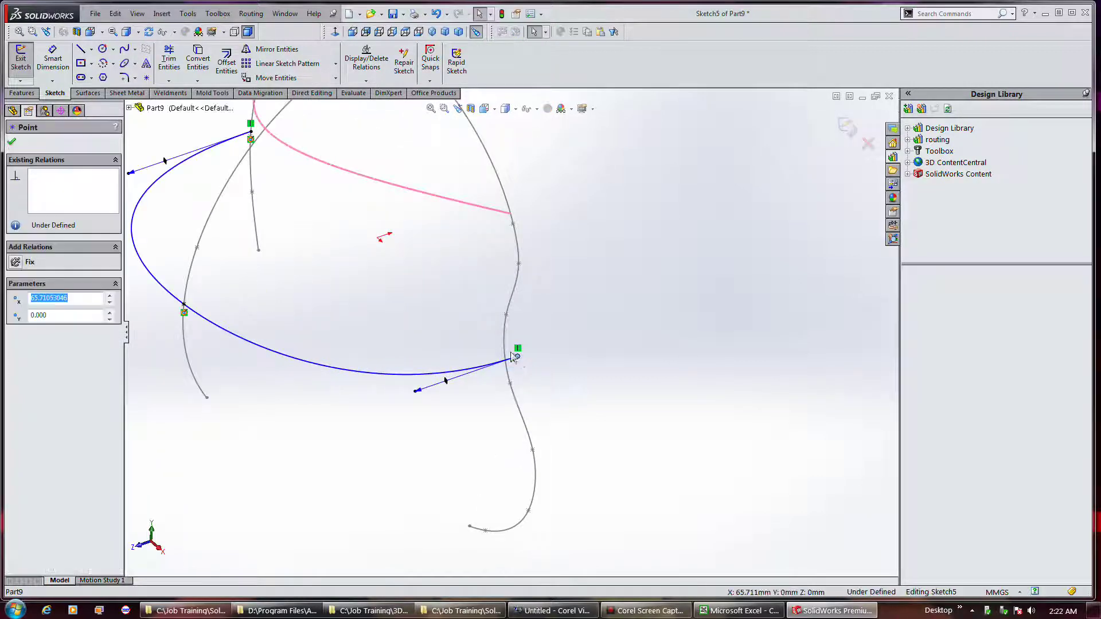
{"action": "left_click", "coordinate": [504, 350], "text": "ctrl"}
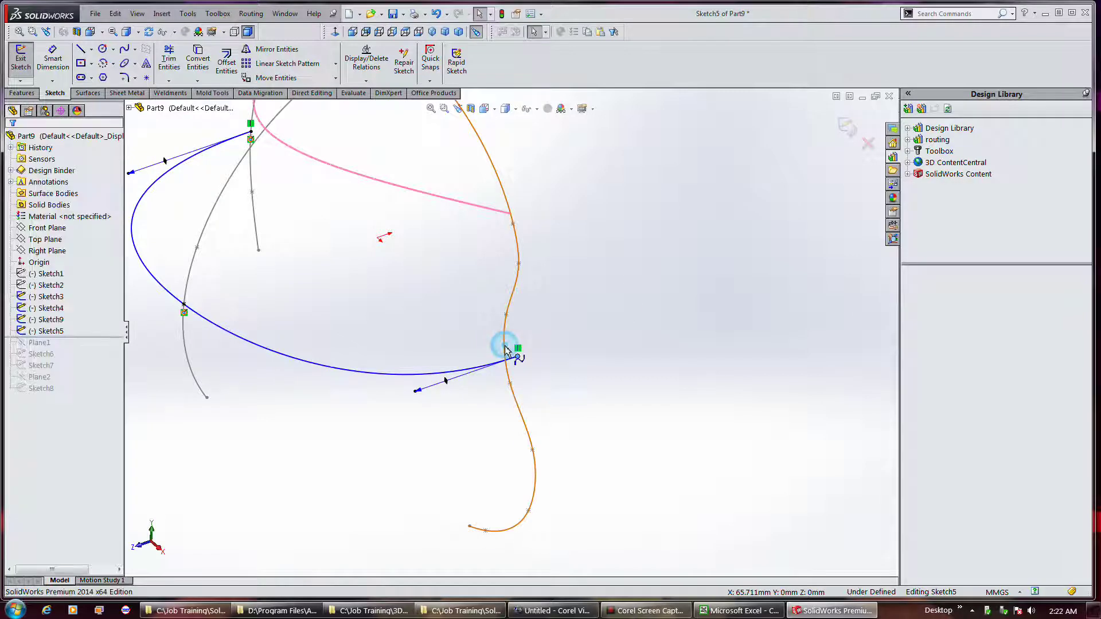
{"action": "left_click", "coordinate": [575, 296]}
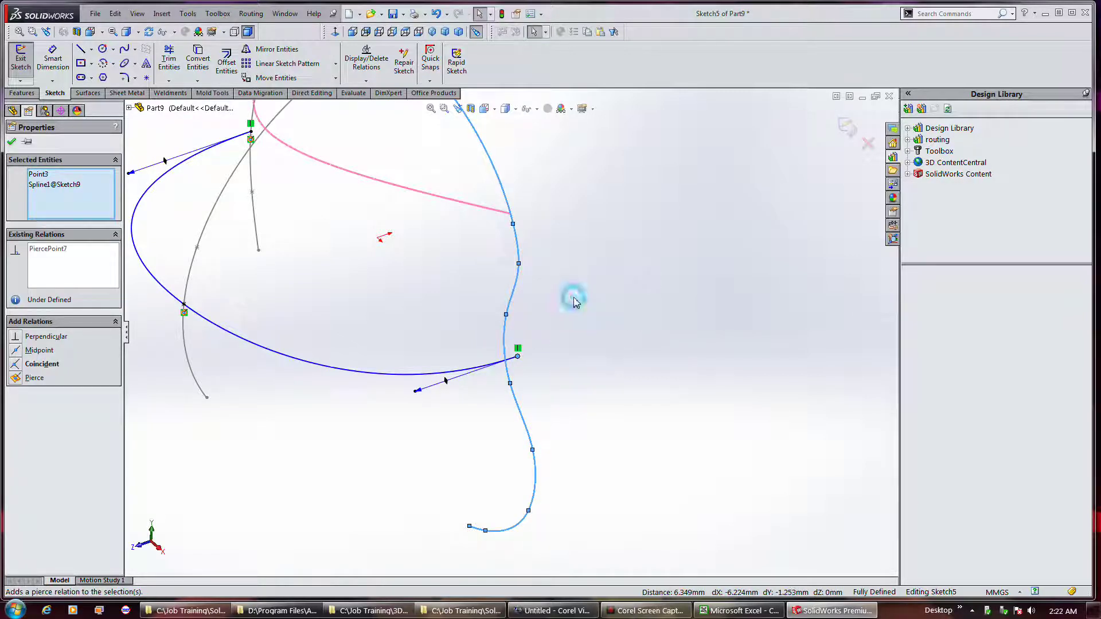
{"action": "middle_click_drag", "start_coordinate": [591, 341], "coordinate": [604, 367]}
{"action": "scroll", "coordinate": [604, 367], "scroll_direction": "up", "scroll_amount": 3}
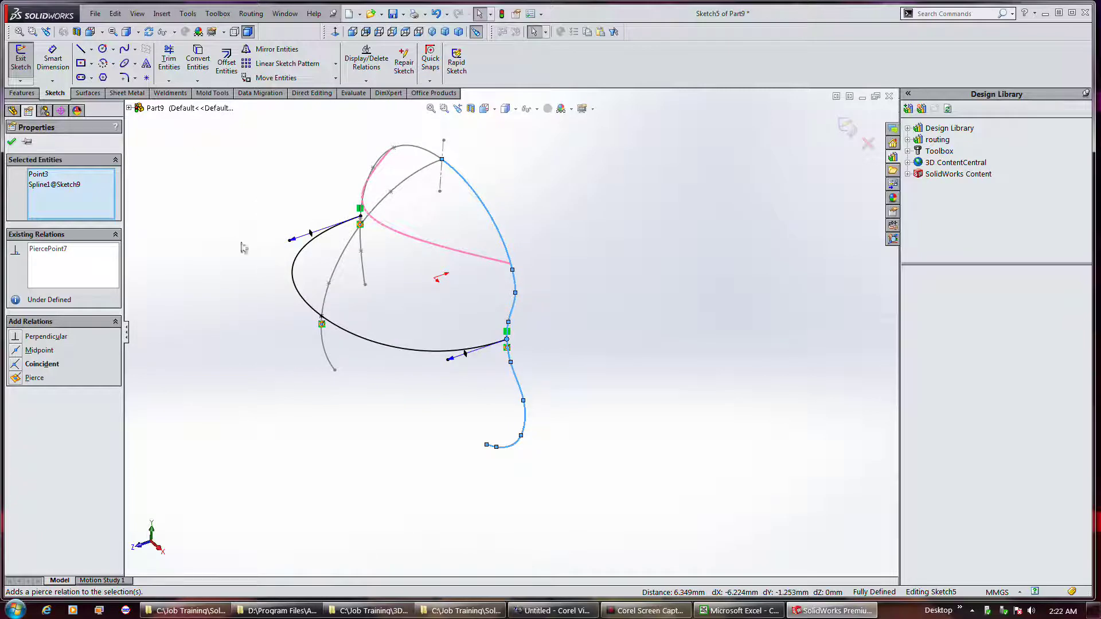
{"action": "left_click", "coordinate": [464, 362]}
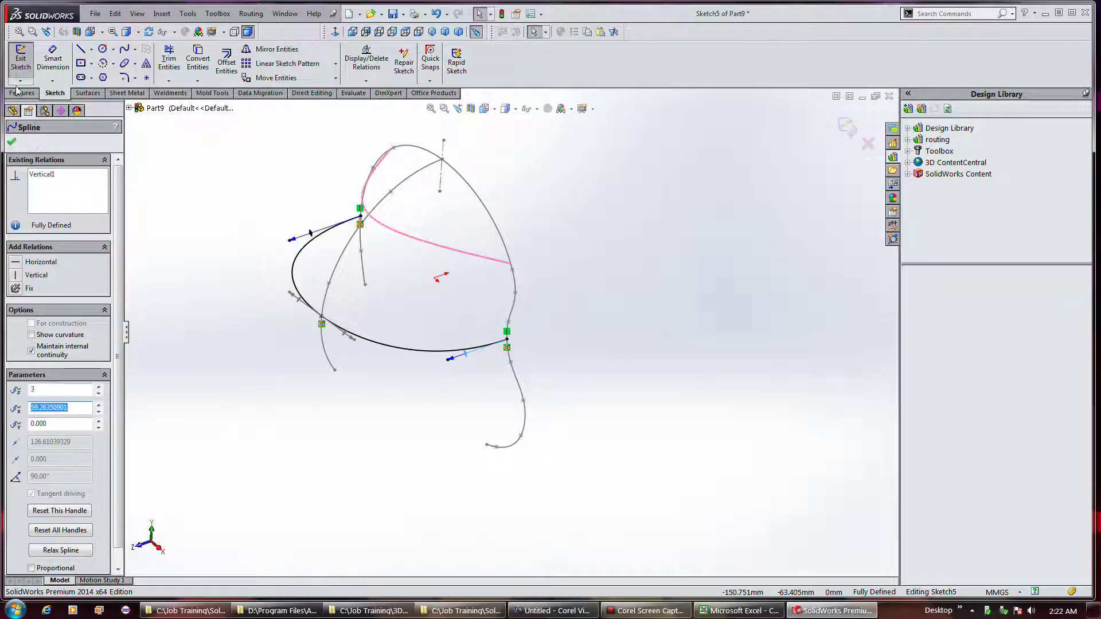
{"action": "left_click", "coordinate": [20, 58]}
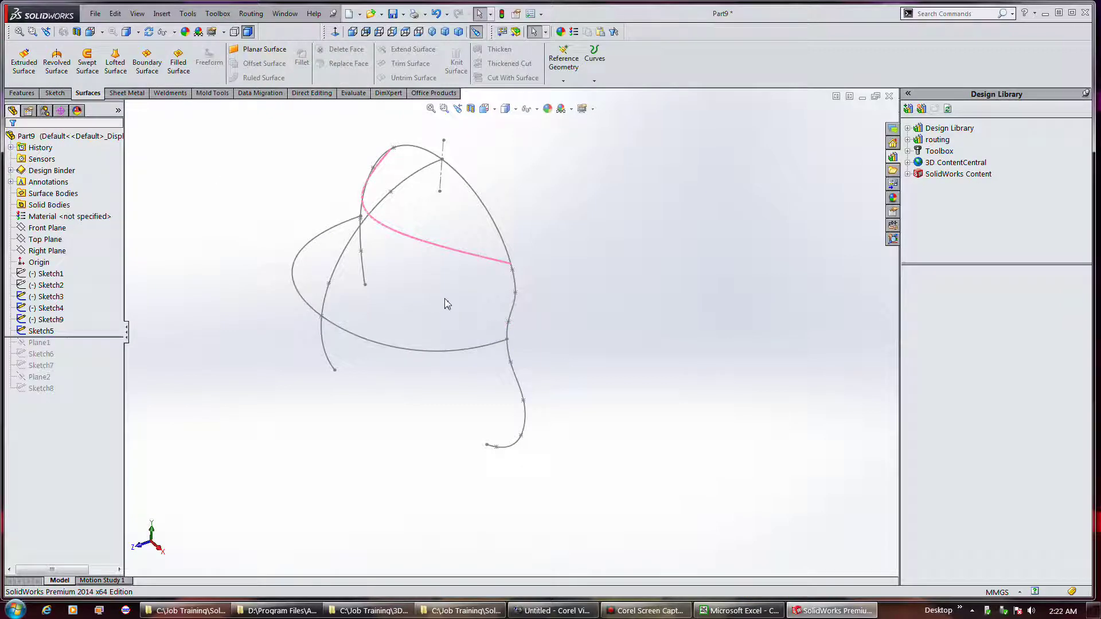
{"action": "mouse_move", "coordinate": [447, 305]}
{"action": "middle_mouse_down"}
{"action": "mouse_move", "coordinate": [455, 332]}
{"action": "mouse_move", "coordinate": [448, 318]}
{"action": "middle_mouse_up"}
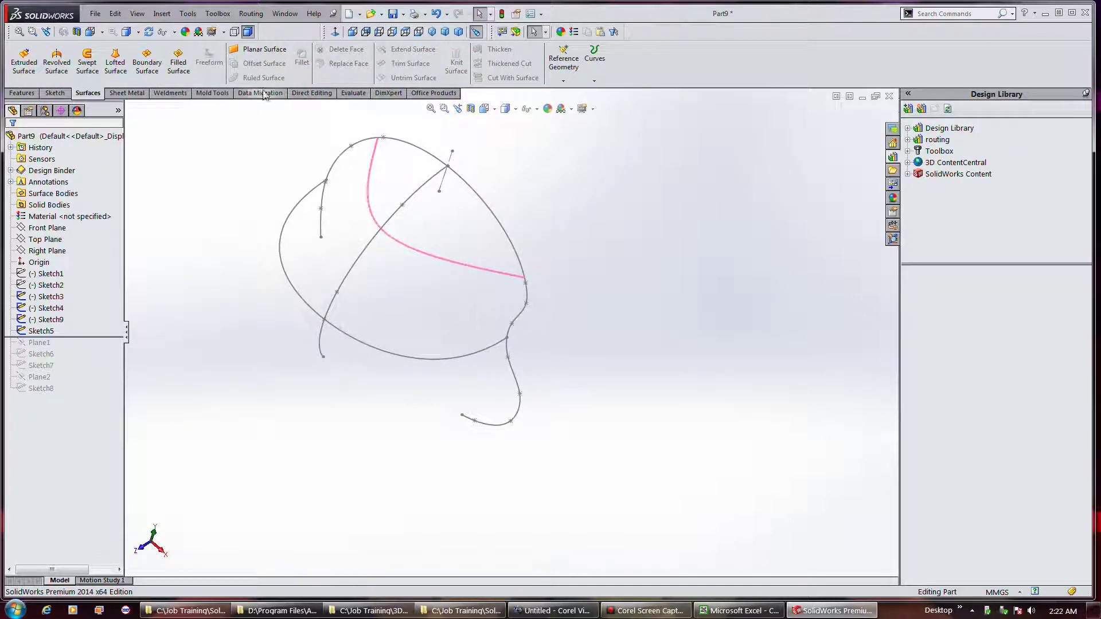
{"action": "left_click", "coordinate": [147, 62]}
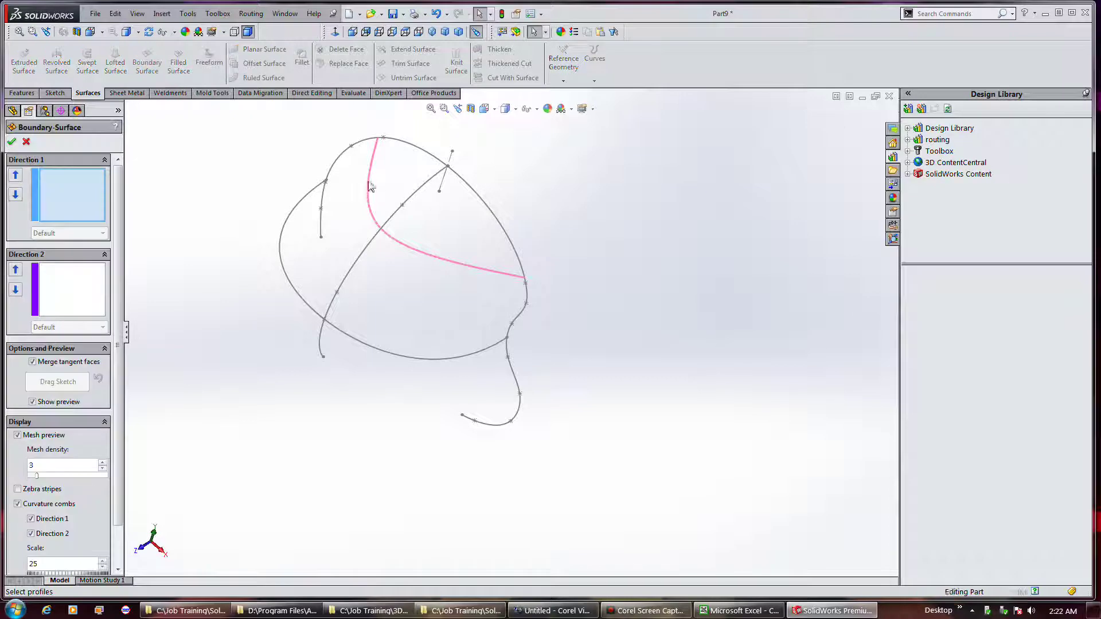
{"action": "left_click", "coordinate": [332, 167]}
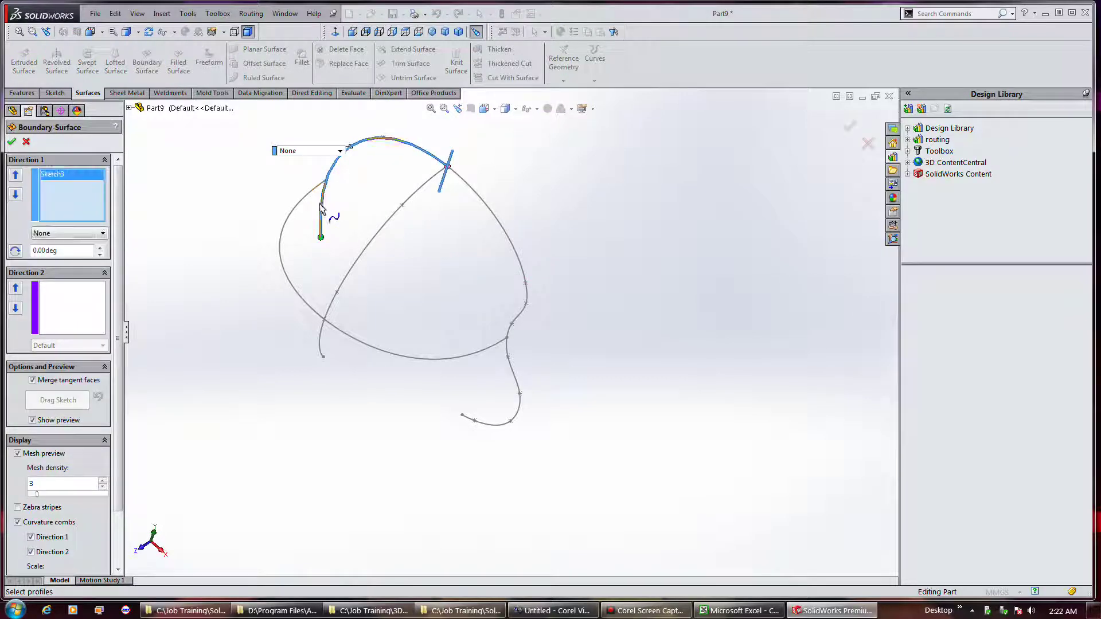
{"action": "left_click", "coordinate": [387, 235]}
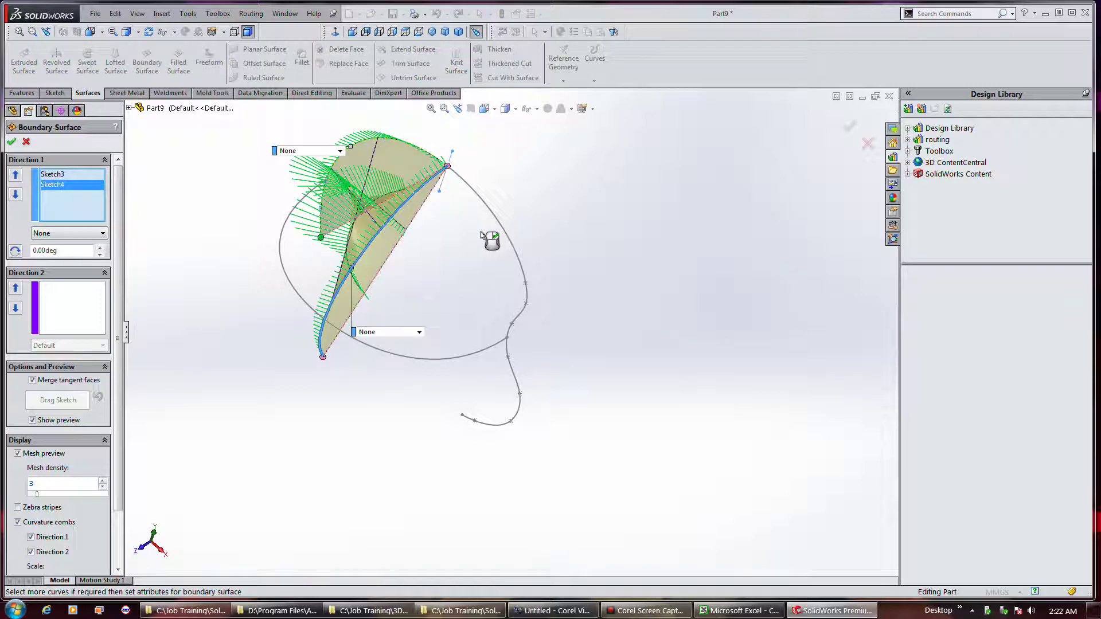
{"action": "mouse_move", "coordinate": [449, 264]}
{"action": "middle_mouse_down"}
{"action": "mouse_move", "coordinate": [507, 253]}
{"action": "mouse_move", "coordinate": [533, 300]}
{"action": "mouse_move", "coordinate": [474, 286]}
{"action": "mouse_move", "coordinate": [418, 253]}
{"action": "mouse_move", "coordinate": [418, 233]}
{"action": "mouse_move", "coordinate": [496, 217]}
{"action": "middle_mouse_up"}
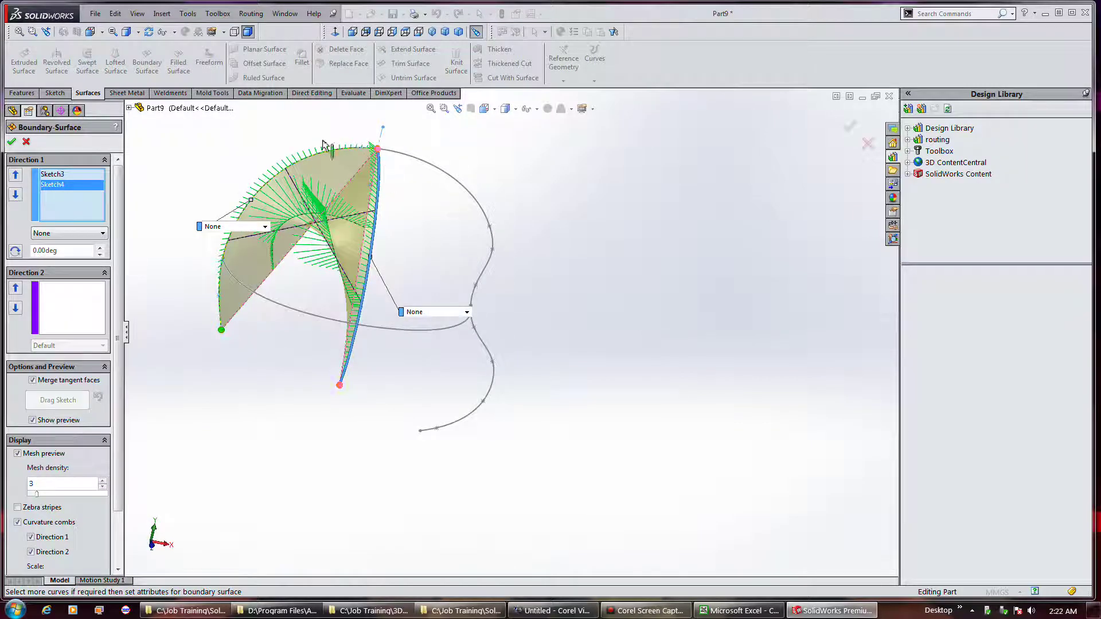
{"action": "scroll", "coordinate": [335, 150], "scroll_direction": "down", "scroll_amount": 3}
{"action": "mouse_move", "coordinate": [385, 178]}
{"action": "middle_mouse_down"}
{"action": "mouse_move", "coordinate": [359, 187]}
{"action": "mouse_move", "coordinate": [431, 248]}
{"action": "middle_mouse_up"}
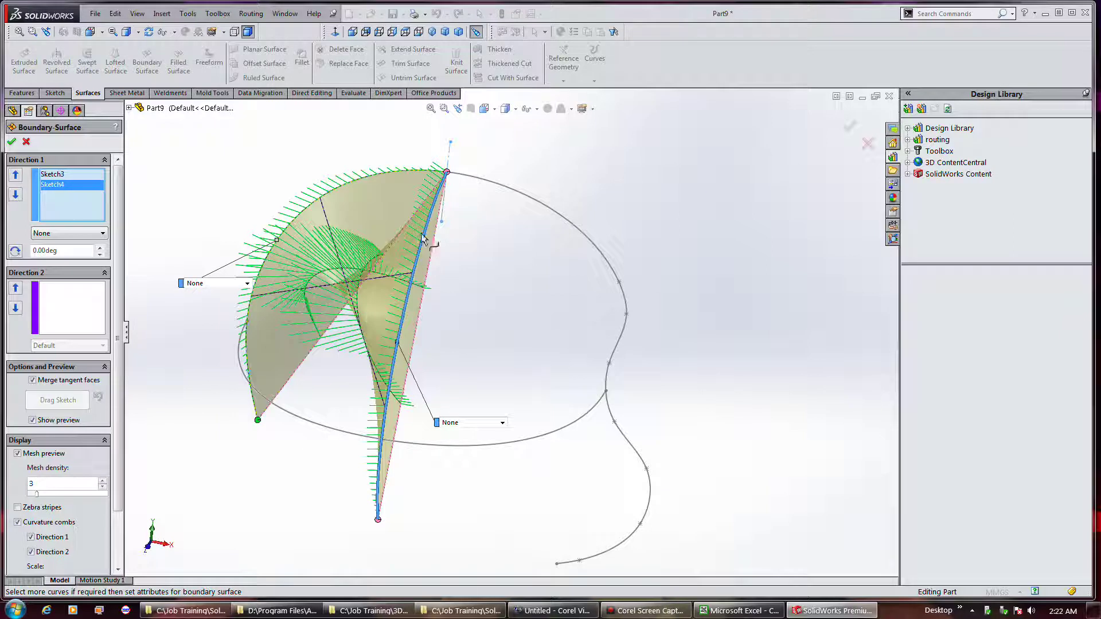
{"action": "left_click", "coordinate": [28, 141]}
Step: Start a boundary surface using Sketch3, Sketch4 and Sketch9 as Direction 1 curves and Sketch5 as the Direction 2 curve
{"action": "left_click", "coordinate": [145, 65]}
{"action": "left_click", "coordinate": [369, 172]}
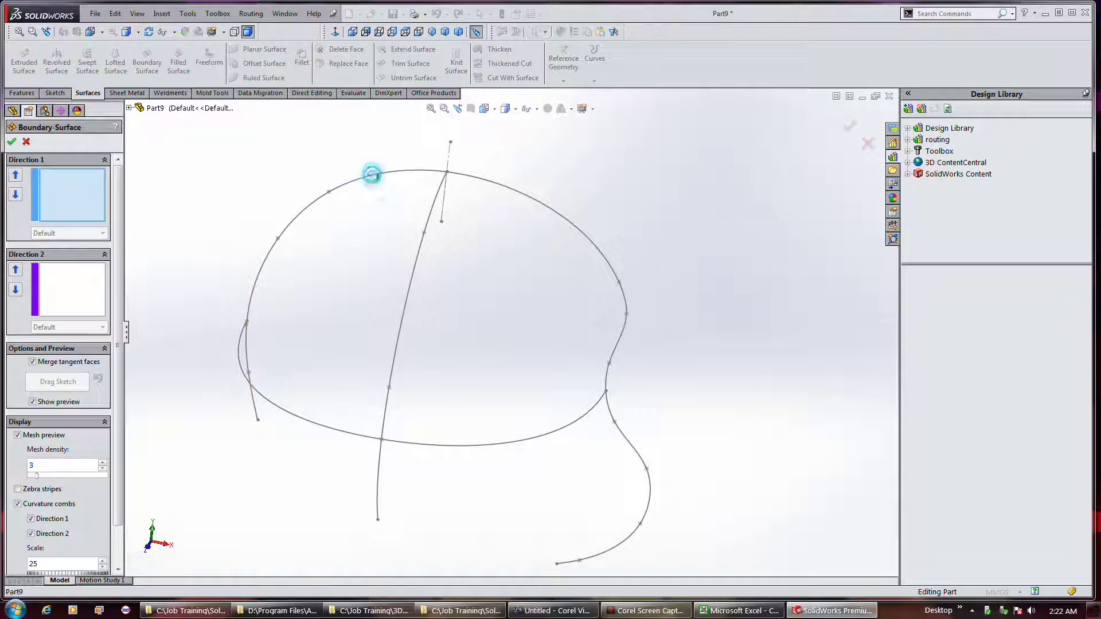
{"action": "left_click", "coordinate": [437, 224]}
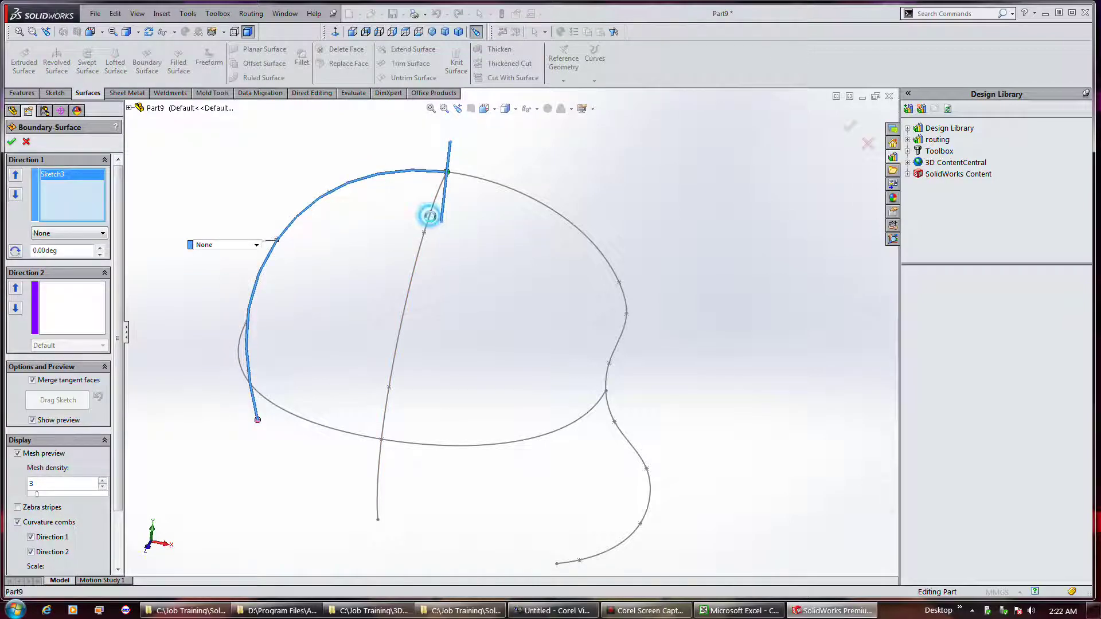
{"action": "left_click", "coordinate": [498, 187]}
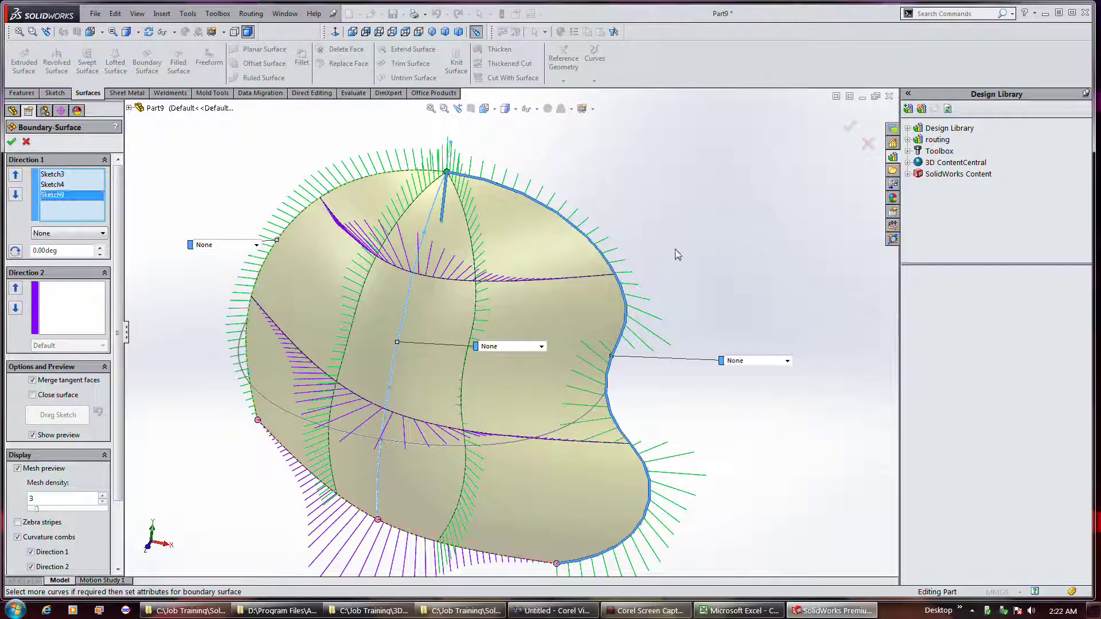
{"action": "left_click", "coordinate": [80, 292]}
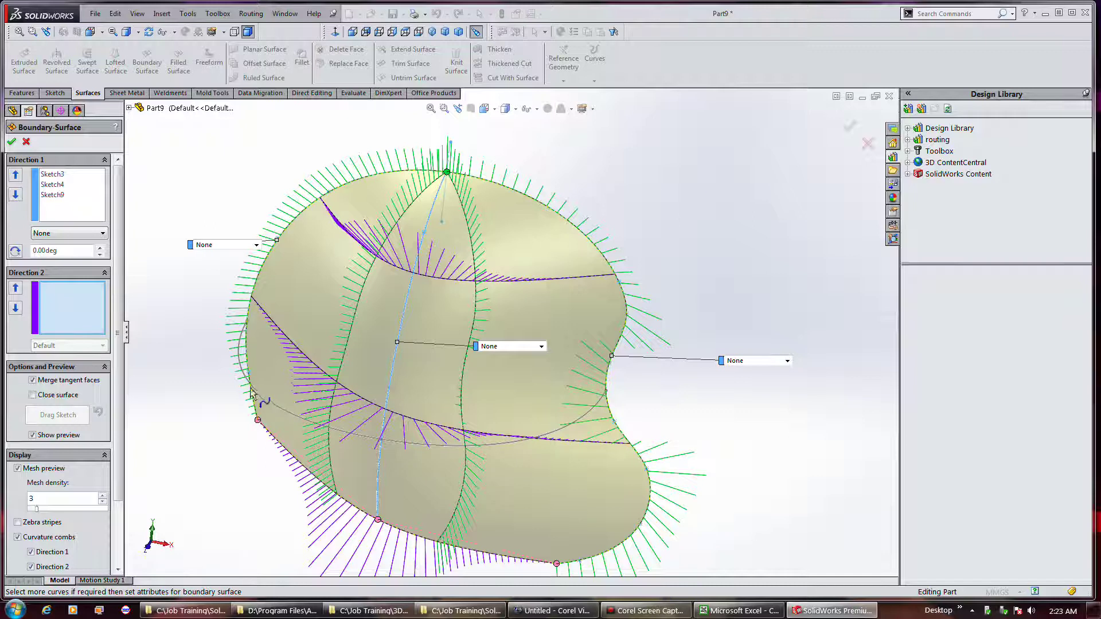
{"action": "left_click", "coordinate": [241, 357]}
{"action": "middle_click_drag", "start_coordinate": [590, 304], "coordinate": [562, 281]}
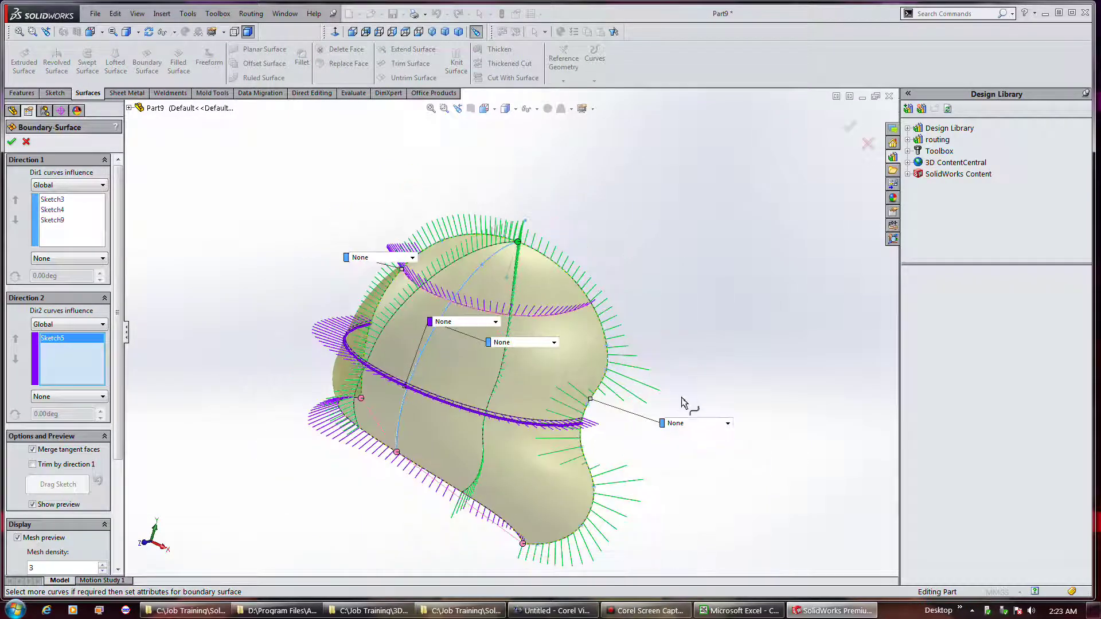
{"action": "middle_click_drag", "start_coordinate": [683, 400], "coordinate": [604, 320]}
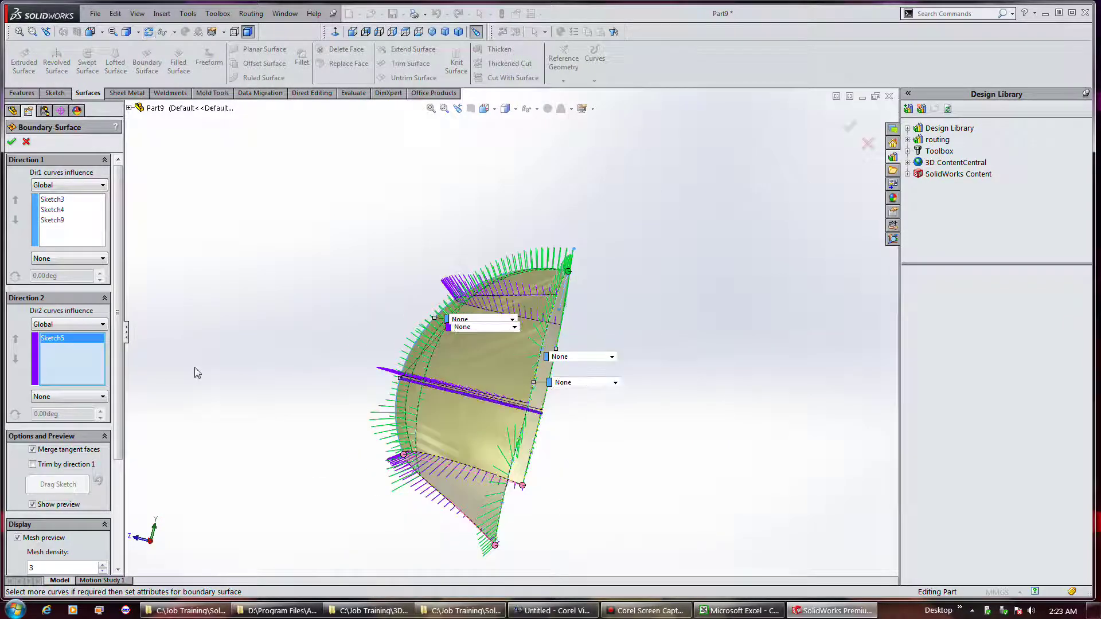
Step: Turn off the curvature combs in the boundary surface preview and set its mesh density to 11
{"action": "left_click_drag", "start_coordinate": [125, 404], "coordinate": [127, 521]}
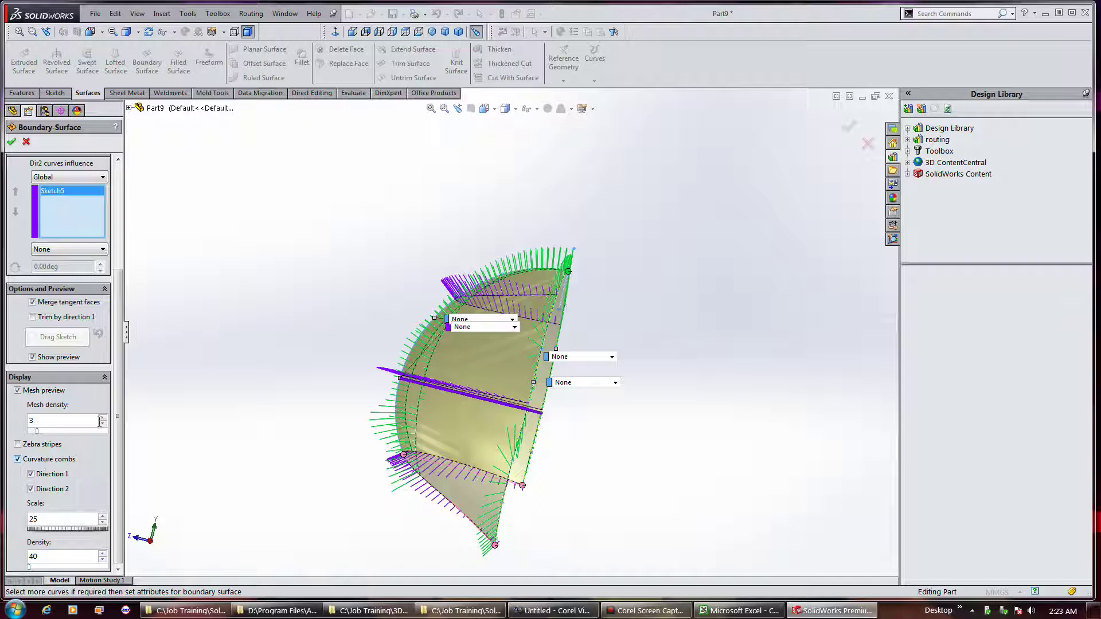
{"action": "left_click", "coordinate": [46, 459]}
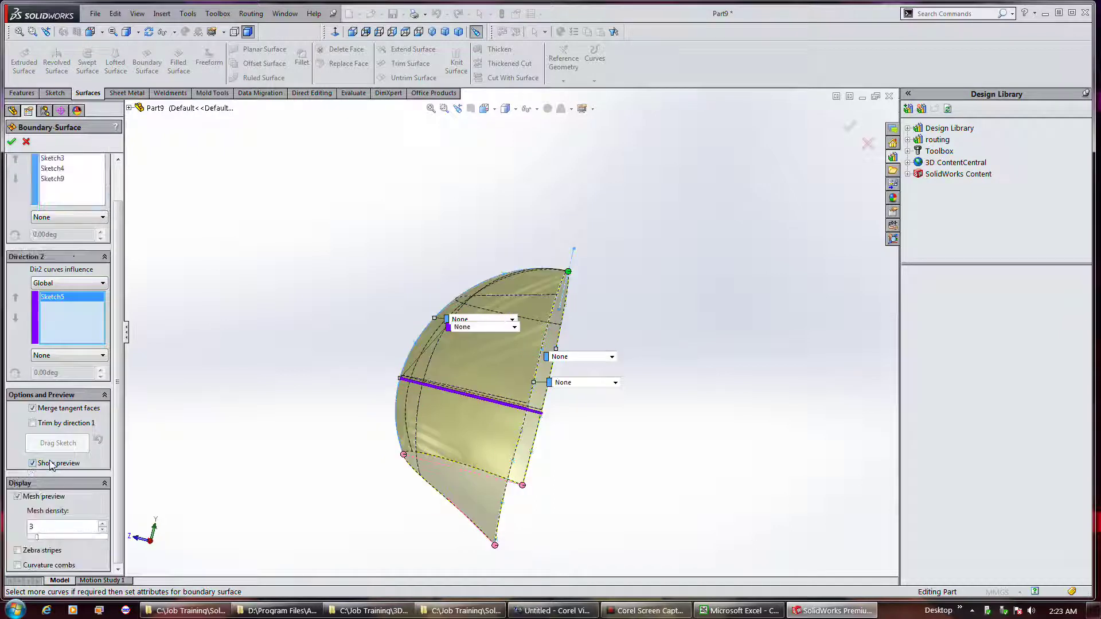
{"action": "middle_click_drag", "start_coordinate": [287, 349], "coordinate": [335, 414]}
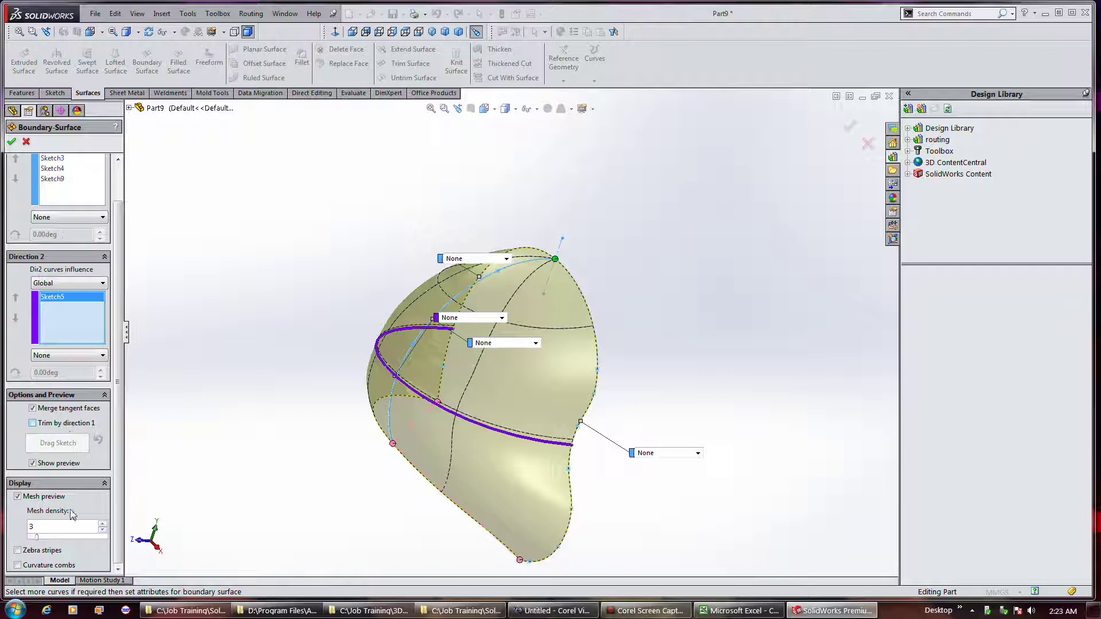
{"action": "left_click", "coordinate": [102, 524]}
{"action": "left_click", "coordinate": [102, 524]}
{"action": "left_click", "coordinate": [102, 524]}
{"action": "left_click", "coordinate": [103, 524]}
{"action": "left_click", "coordinate": [102, 524]}
{"action": "left_click", "coordinate": [102, 524]}
{"action": "left_click", "coordinate": [102, 524]}
{"action": "left_click", "coordinate": [102, 524]}
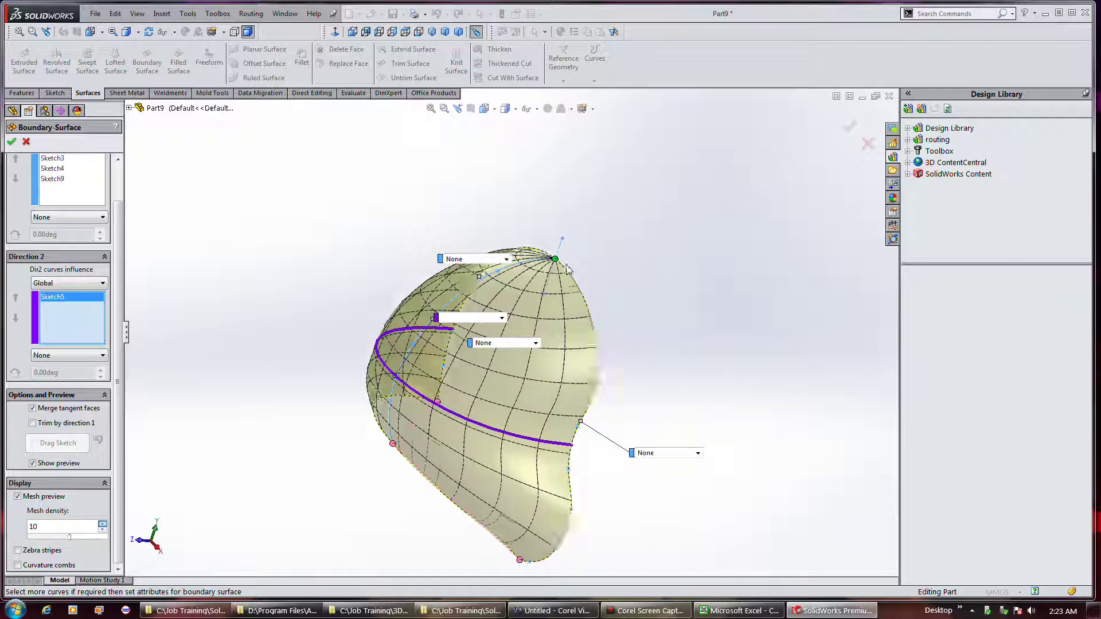
Step: Examine the boundary surface preview's mesh around the crown point from several angles
{"action": "scroll", "coordinate": [555, 274], "scroll_direction": "down", "scroll_amount": 4}
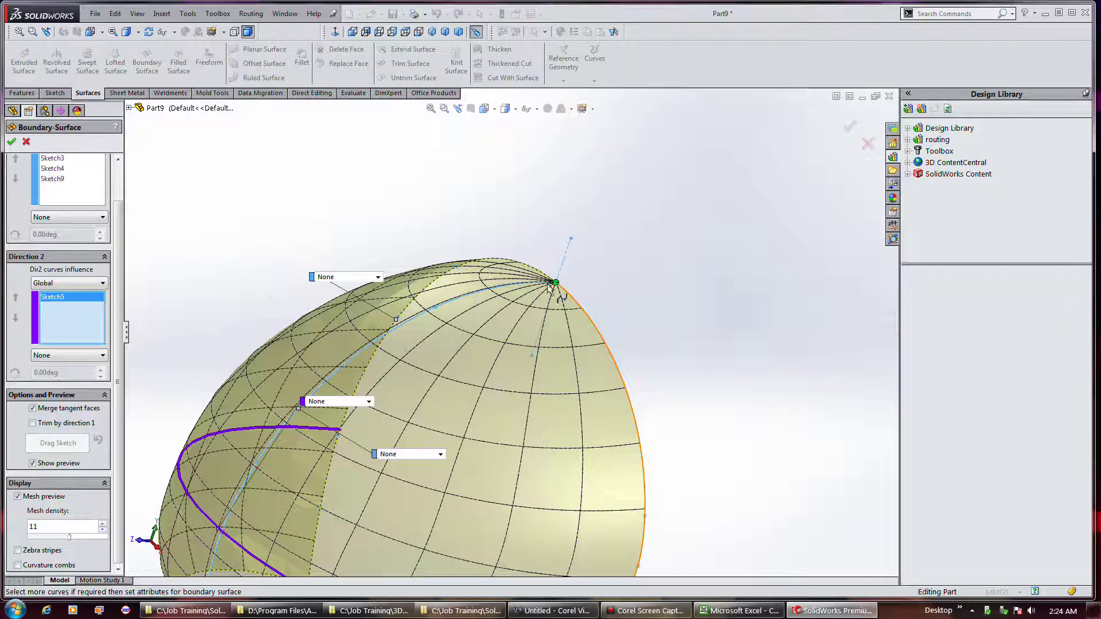
{"action": "mouse_move", "coordinate": [620, 252]}
{"action": "middle_mouse_down"}
{"action": "mouse_move", "coordinate": [559, 296]}
{"action": "mouse_move", "coordinate": [636, 453]}
{"action": "mouse_move", "coordinate": [663, 444]}
{"action": "mouse_move", "coordinate": [631, 489]}
{"action": "middle_mouse_up"}
{"action": "mouse_move", "coordinate": [688, 438]}
{"action": "middle_mouse_down"}
{"action": "mouse_move", "coordinate": [699, 429]}
{"action": "mouse_move", "coordinate": [602, 499]}
{"action": "middle_mouse_up"}
{"action": "middle_click_drag", "start_coordinate": [516, 546], "coordinate": [551, 533]}
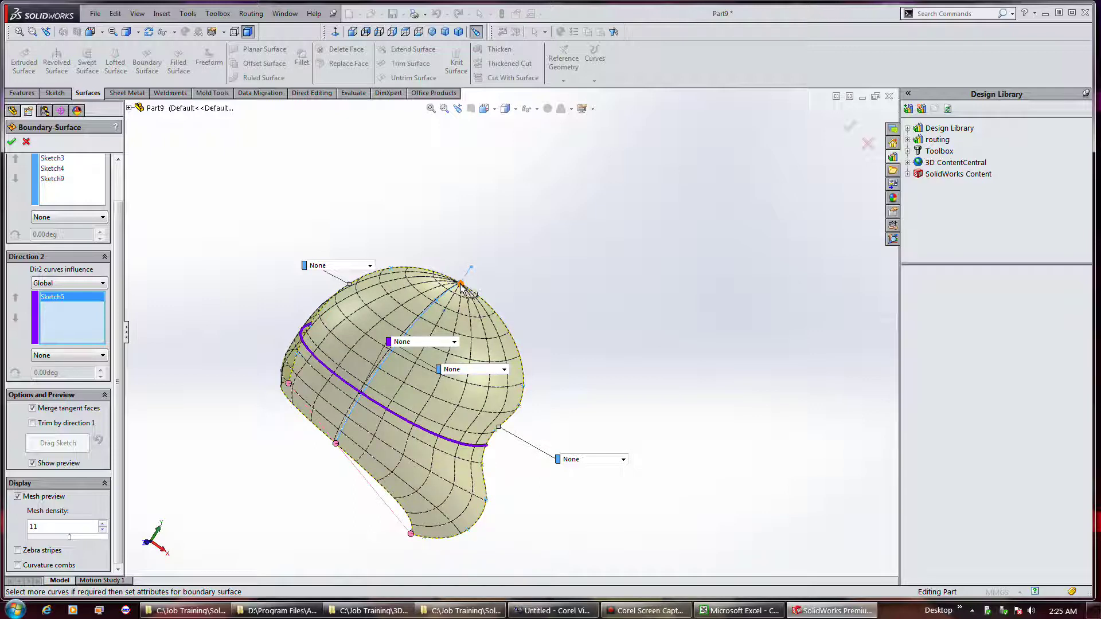
{"action": "scroll", "coordinate": [472, 296], "scroll_direction": "down", "scroll_amount": 5}
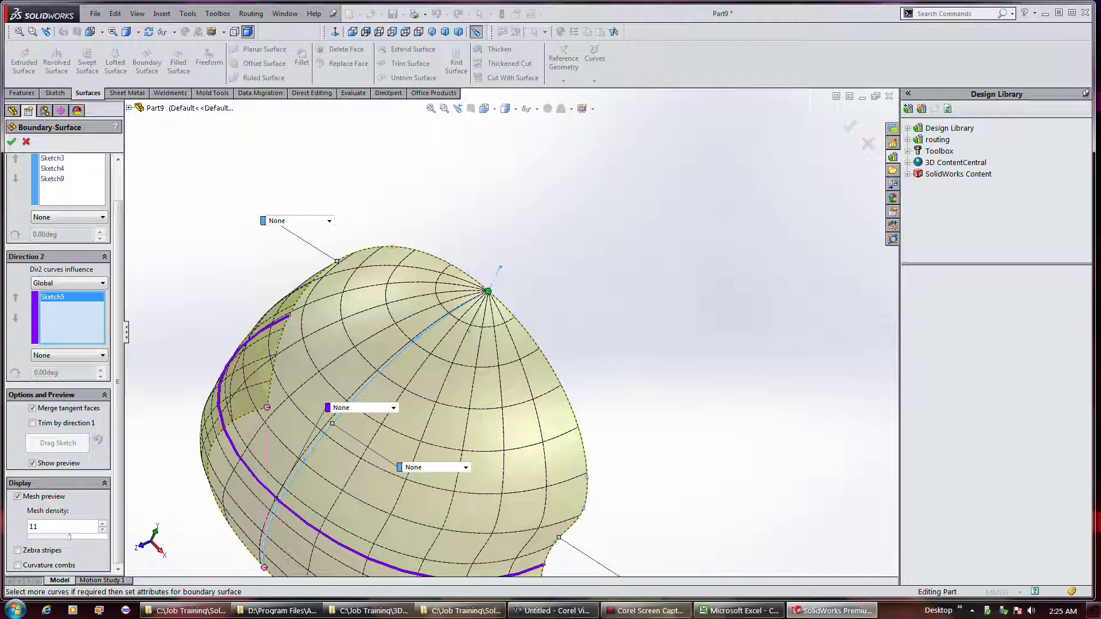
{"action": "mouse_move", "coordinate": [649, 610]}
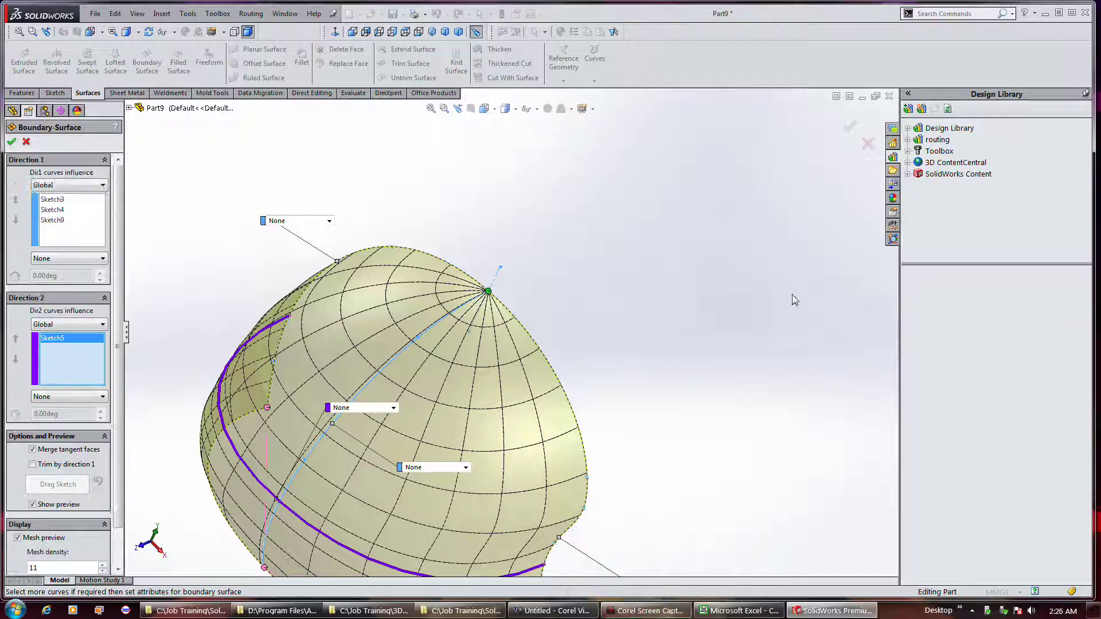
{"action": "mouse_move", "coordinate": [584, 271]}
{"action": "middle_mouse_down"}
{"action": "mouse_move", "coordinate": [499, 258]}
{"action": "mouse_move", "coordinate": [590, 245]}
{"action": "mouse_move", "coordinate": [560, 253]}
{"action": "middle_mouse_up"}
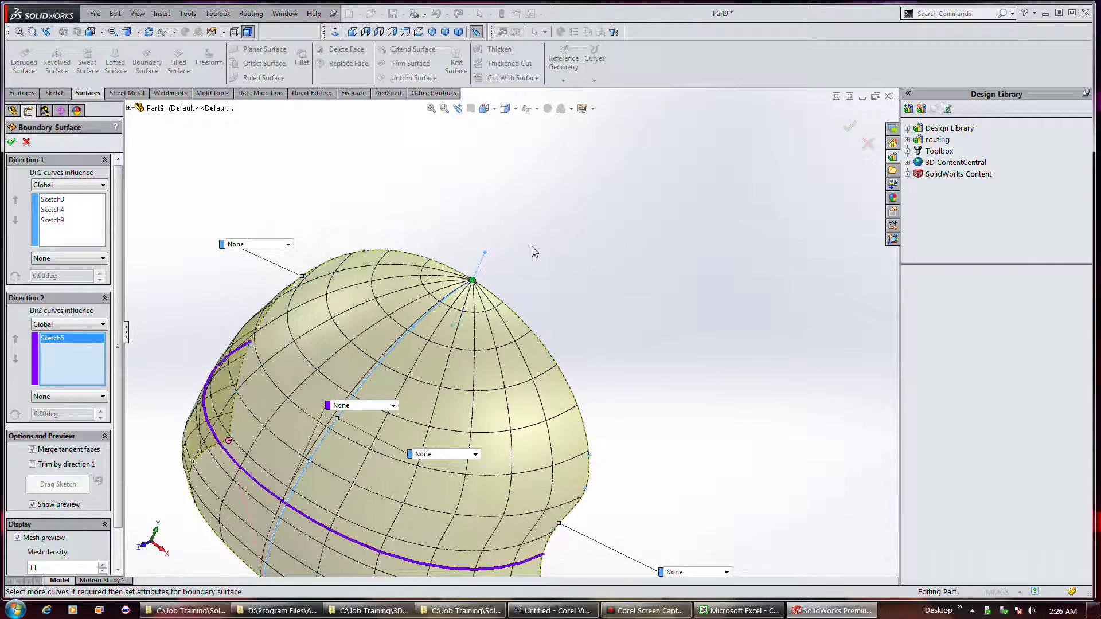
Step: Set the boundary surface's tangency to Normal To Profile for both the Sketch3 and Sketch9 curves
{"action": "left_click", "coordinate": [60, 201]}
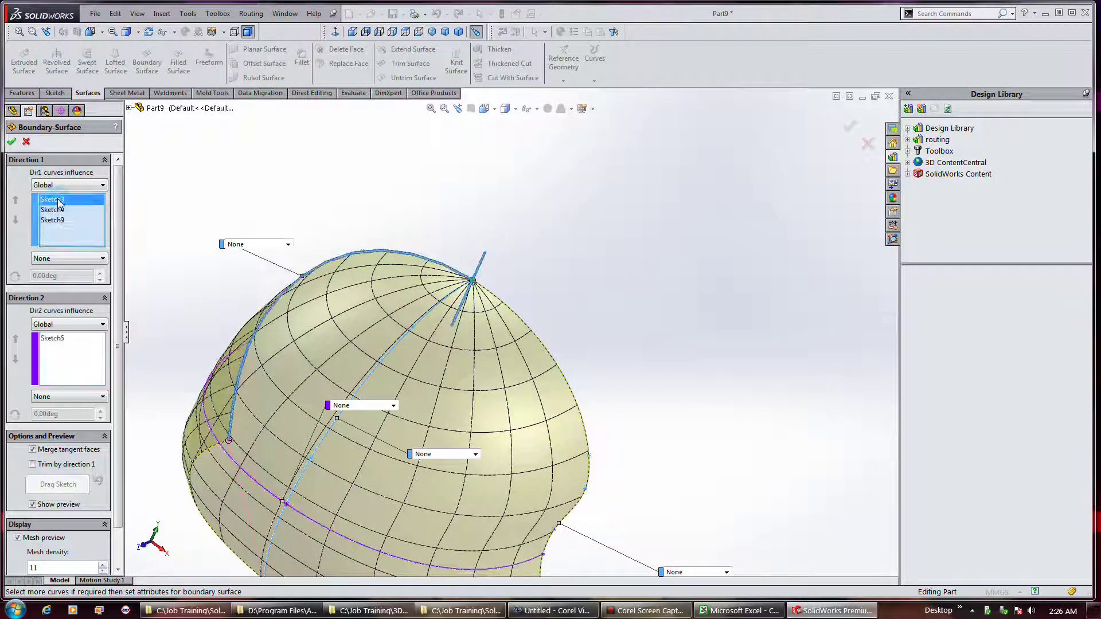
{"action": "left_click", "coordinate": [79, 259]}
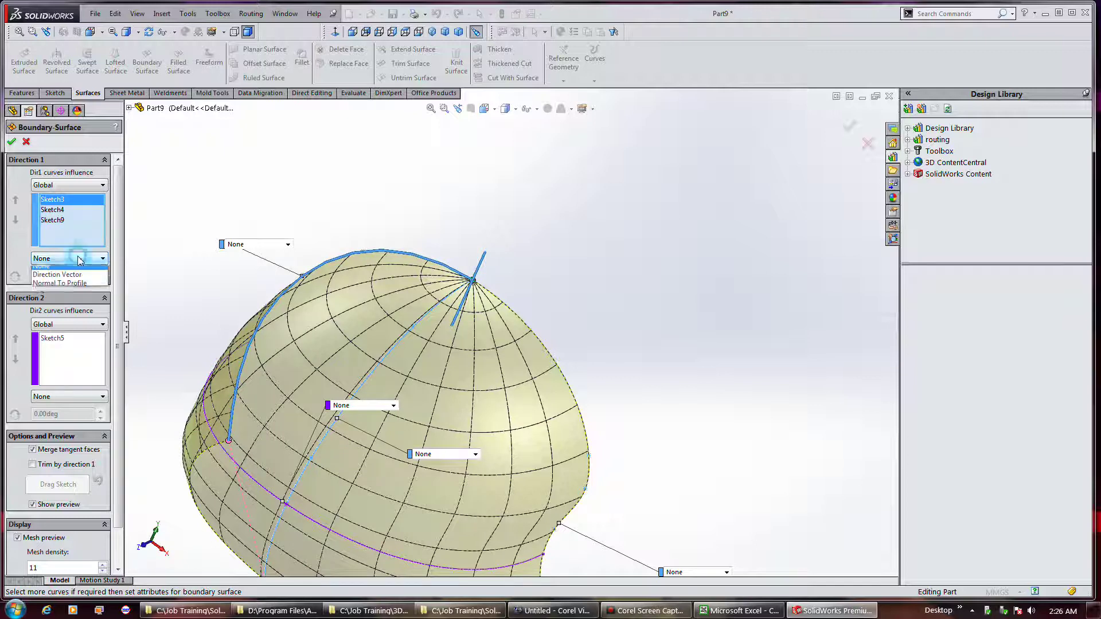
{"action": "left_click", "coordinate": [81, 287]}
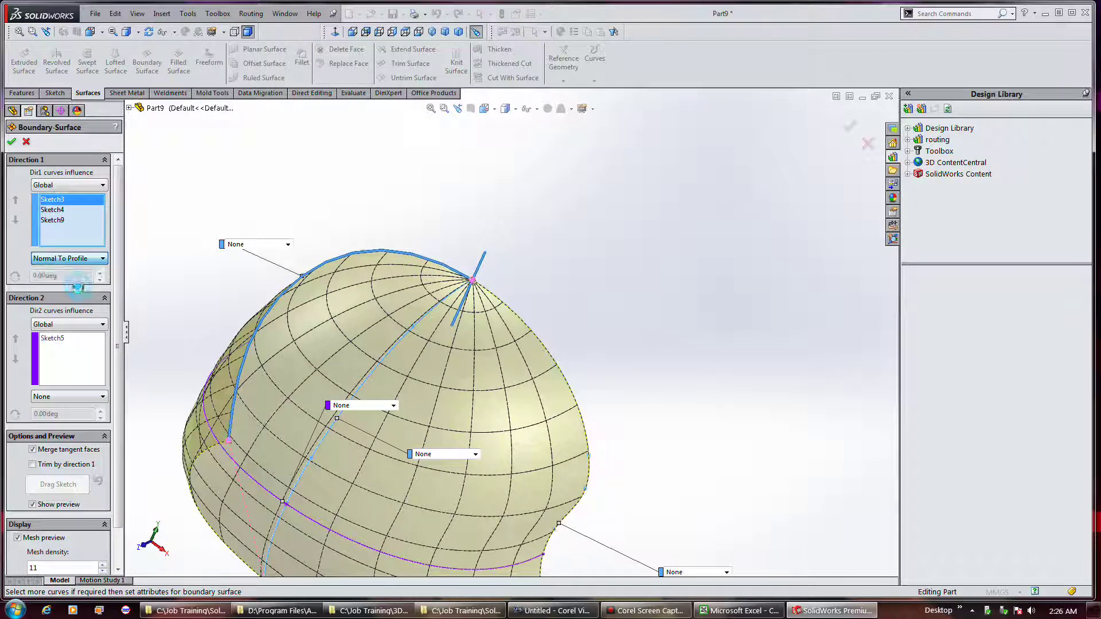
{"action": "left_click", "coordinate": [66, 221]}
{"action": "left_click", "coordinate": [76, 257]}
{"action": "left_click", "coordinate": [77, 287]}
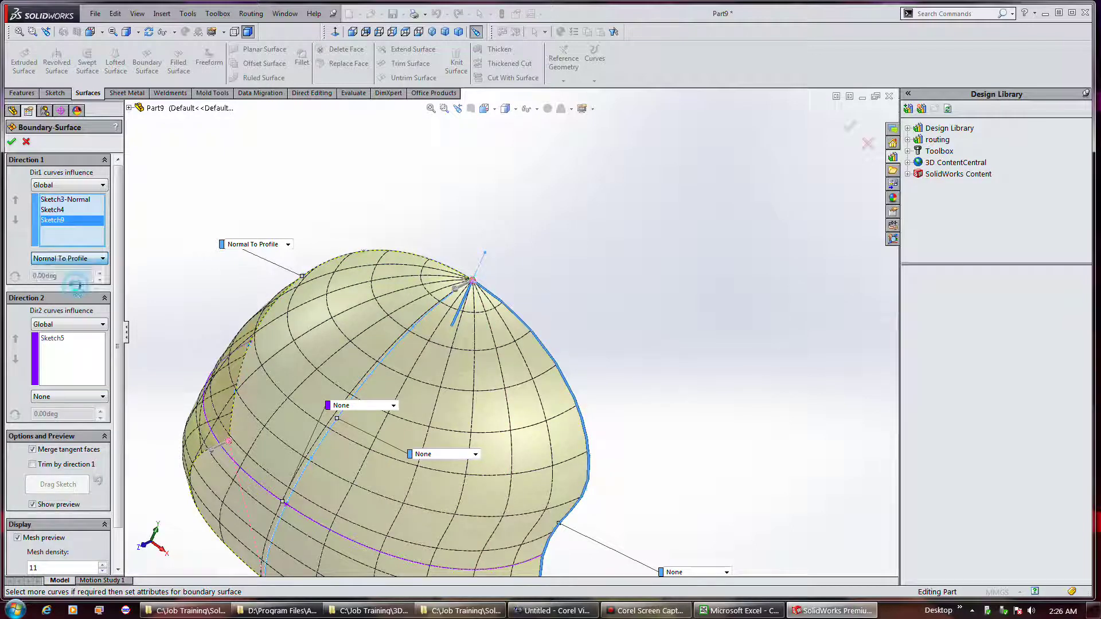
{"action": "middle_click_drag", "start_coordinate": [499, 300], "coordinate": [475, 316]}
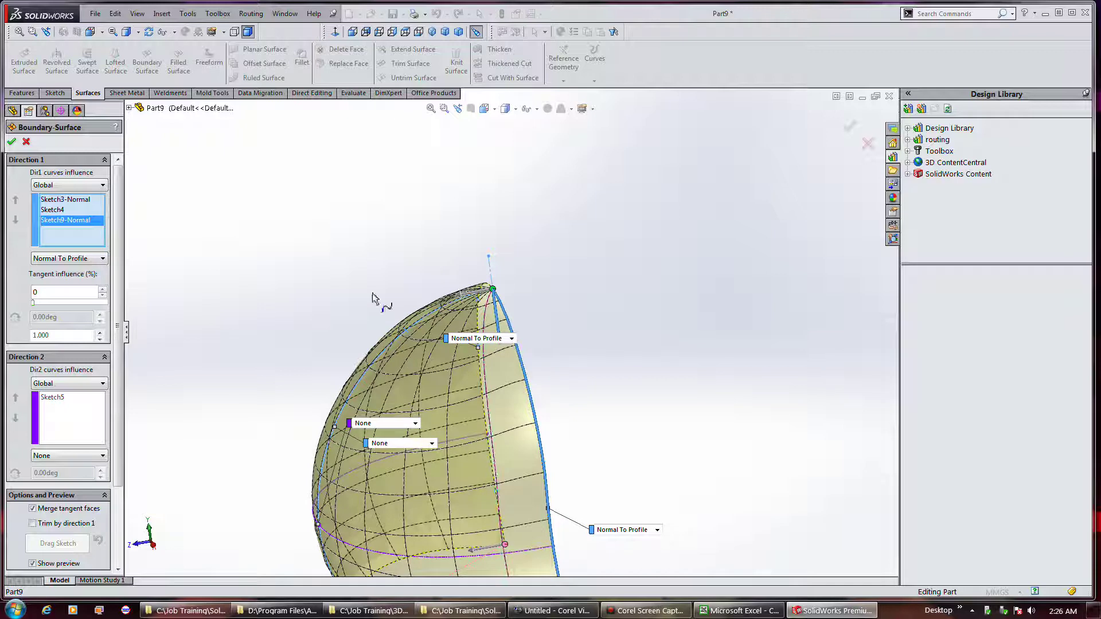
Step: Try a tangent influence of 23% and 45% on the Sketch9 curve of the boundary surface
{"action": "middle_click_drag", "start_coordinate": [270, 315], "coordinate": [332, 262]}
{"action": "scroll", "coordinate": [333, 259], "scroll_direction": "up", "scroll_amount": 5}
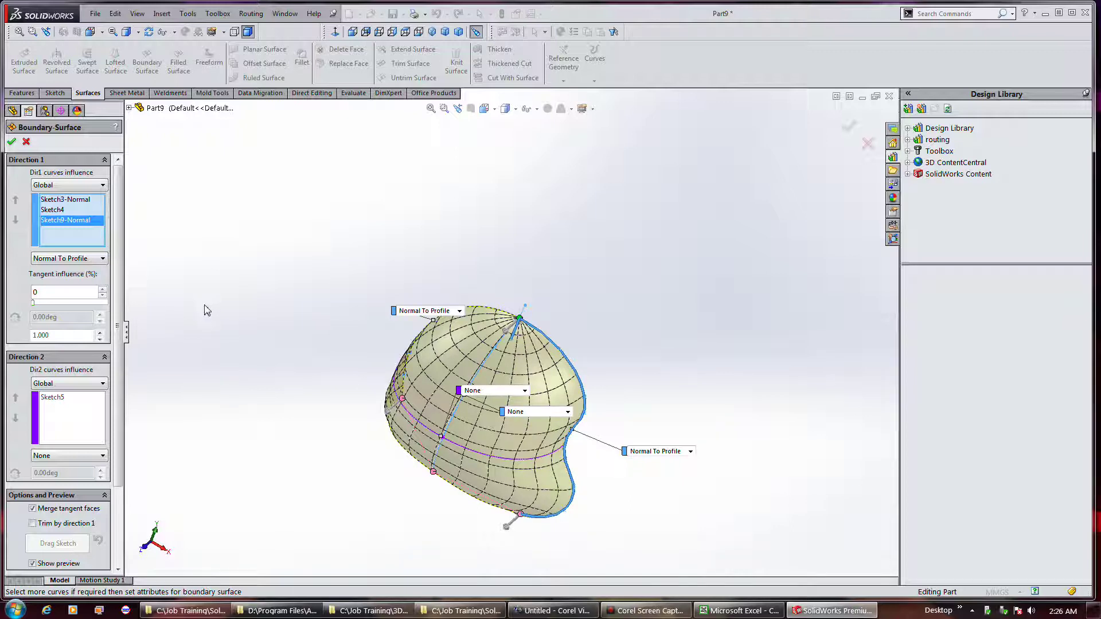
{"action": "double_click", "coordinate": [88, 292]}
{"action": "type", "text": "23"}
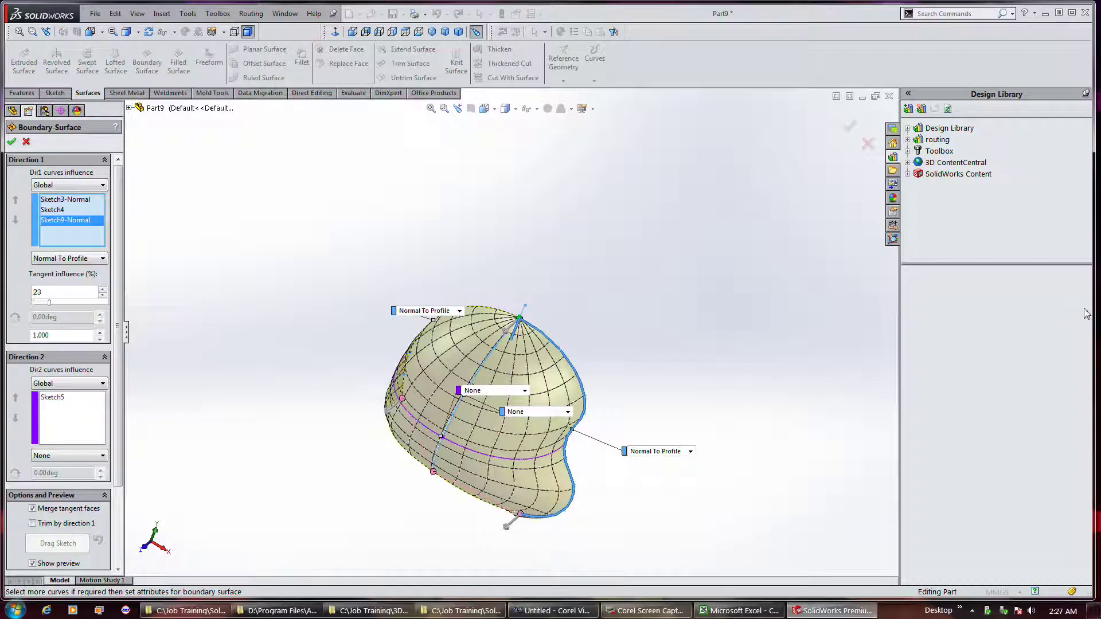
{"action": "left_click_drag", "start_coordinate": [49, 302], "coordinate": [66, 303]}
{"action": "left_click", "coordinate": [83, 336]}
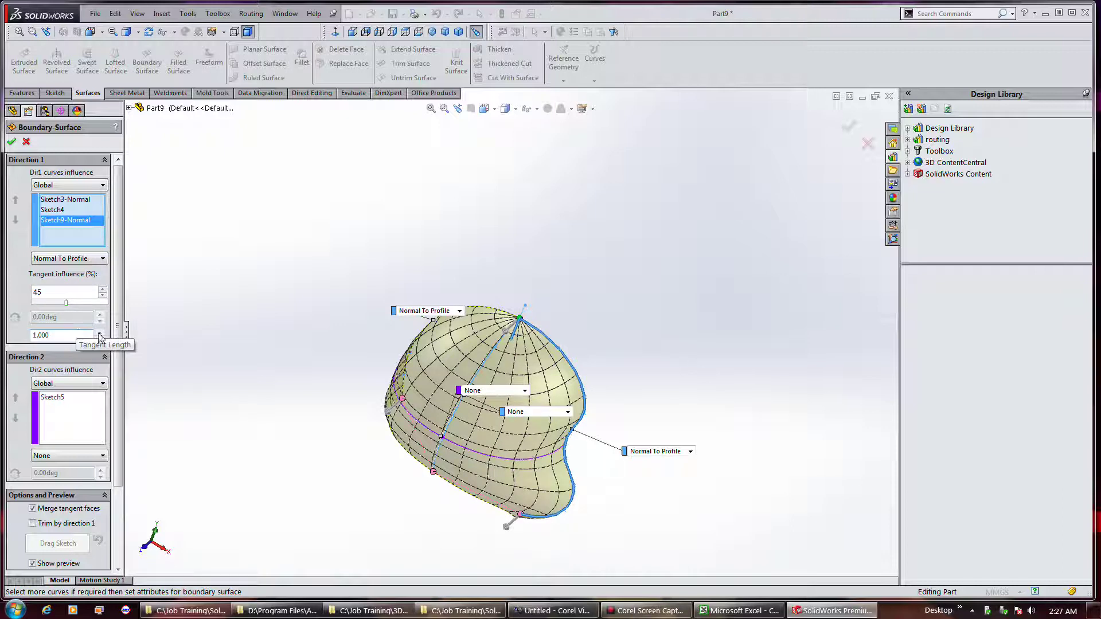
Step: Try a tangent length of 1.500 on the Sketch9 curve and check the surface preview
{"action": "left_click", "coordinate": [100, 333]}
{"action": "left_click", "coordinate": [101, 333]}
{"action": "left_click", "coordinate": [100, 332]}
{"action": "left_click", "coordinate": [100, 333]}
{"action": "left_click", "coordinate": [101, 333]}
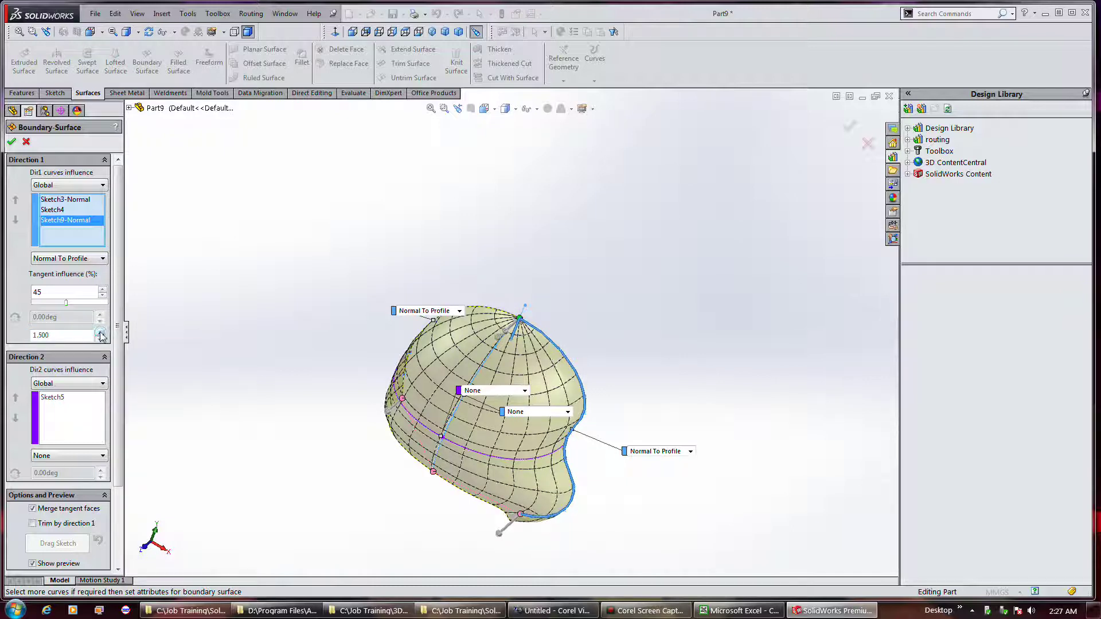
{"action": "middle_click_drag", "start_coordinate": [402, 432], "coordinate": [371, 372]}
Step: Set the Sketch9 curve's tangent length to 1 and tangent influence to 0%, and complete the boundary surface
{"action": "double_click", "coordinate": [73, 339]}
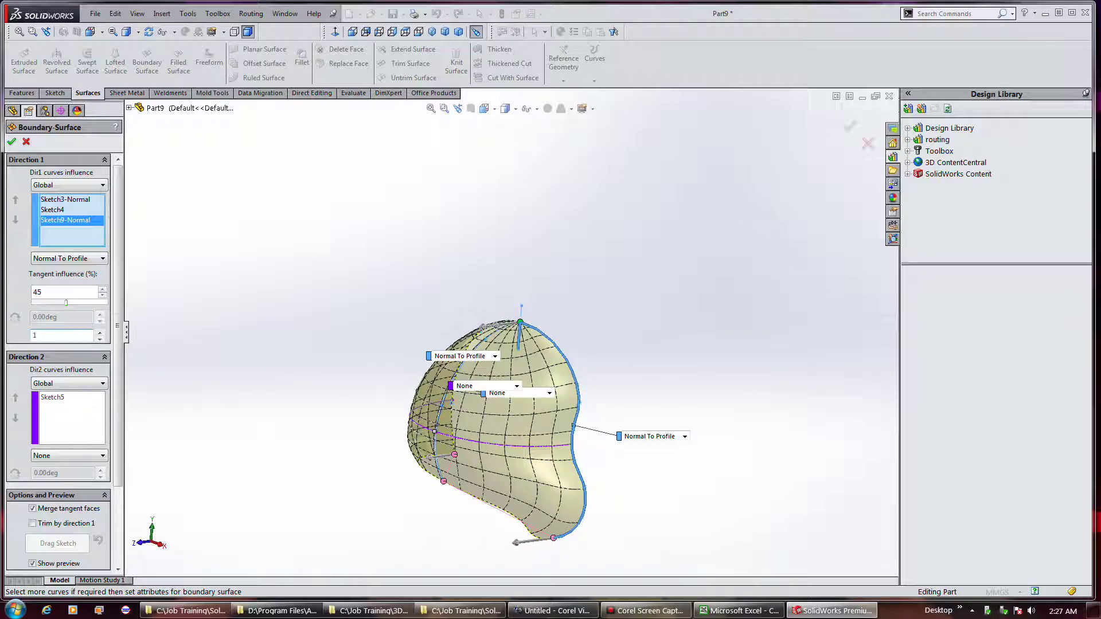
{"action": "left_click_drag", "start_coordinate": [66, 302], "coordinate": [35, 309]}
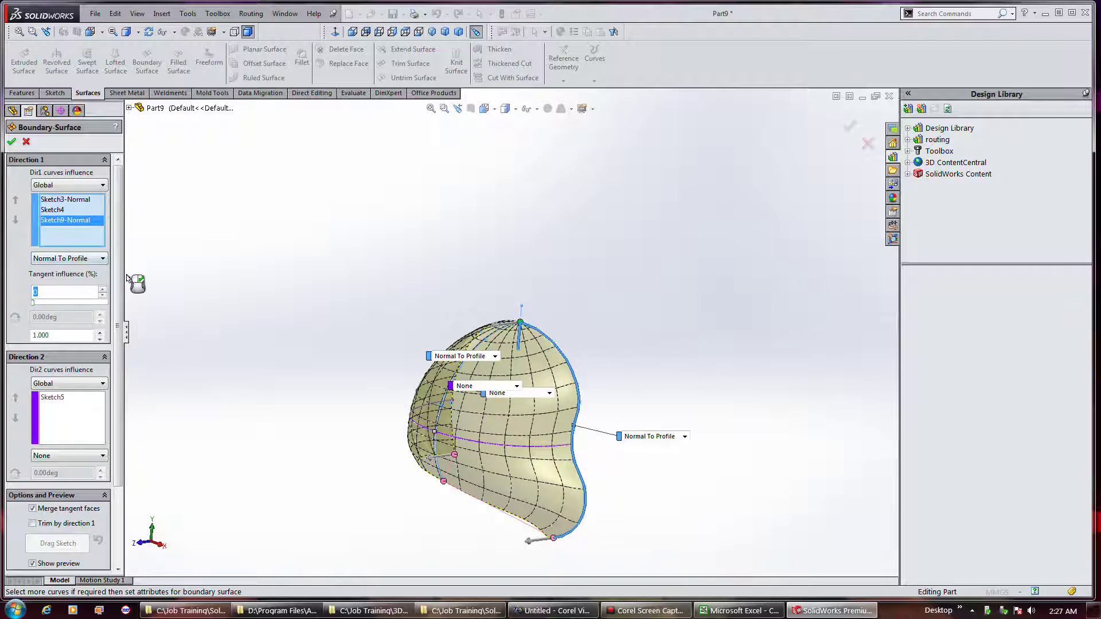
{"action": "left_click", "coordinate": [11, 142]}
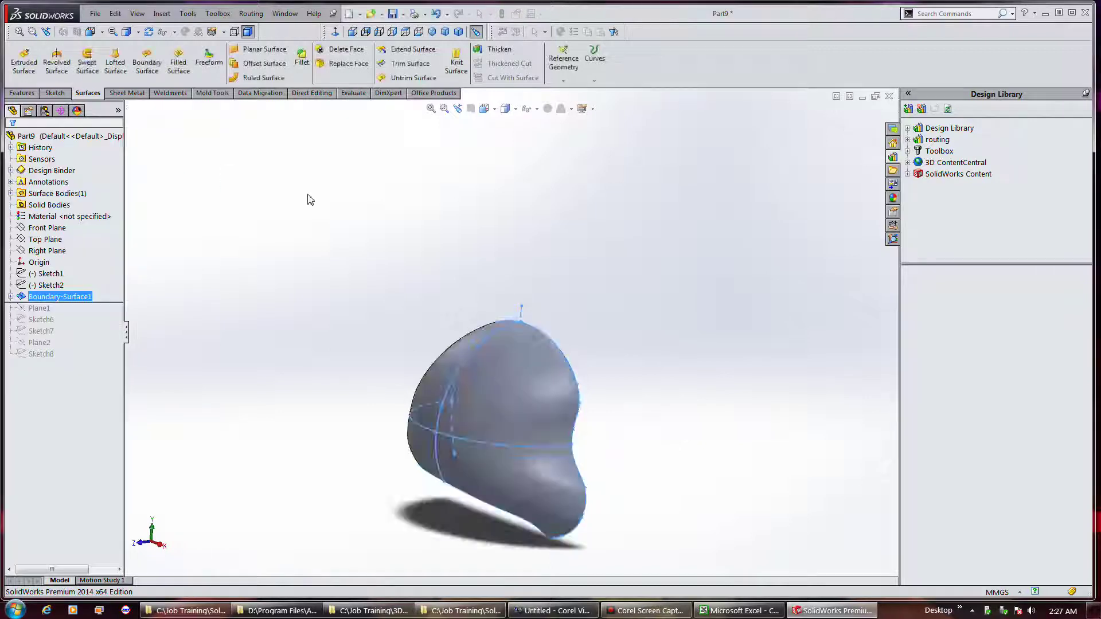
{"action": "mouse_move", "coordinate": [504, 237]}
{"action": "middle_mouse_down"}
{"action": "mouse_move", "coordinate": [408, 204]}
{"action": "mouse_move", "coordinate": [556, 207]}
{"action": "mouse_move", "coordinate": [551, 226]}
{"action": "middle_mouse_up"}
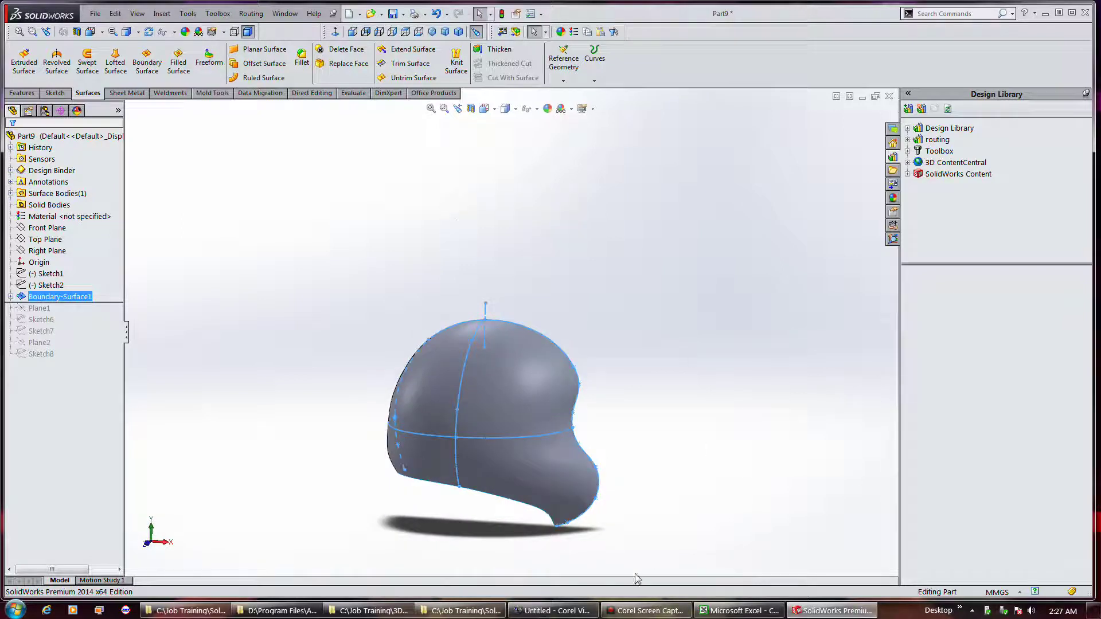
Step: Open the display pane beside the feature tree and examine the display settings of the boundary surface, Sketch1 and Sketch2
{"action": "mouse_move", "coordinate": [637, 615]}
{"action": "left_click", "coordinate": [119, 110]}
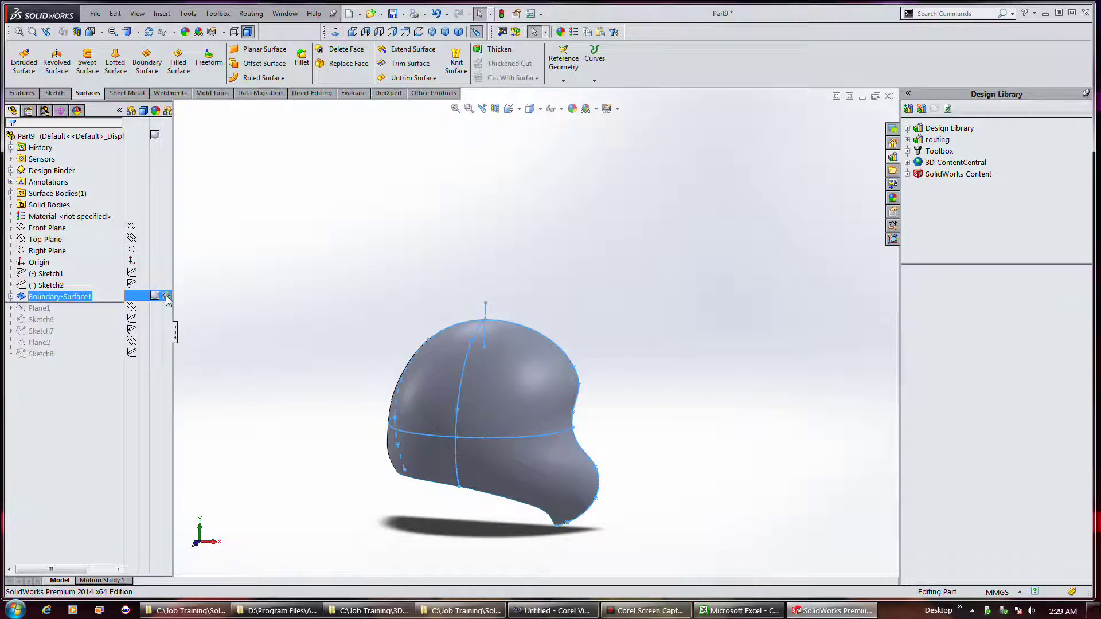
{"action": "left_click", "coordinate": [166, 299]}
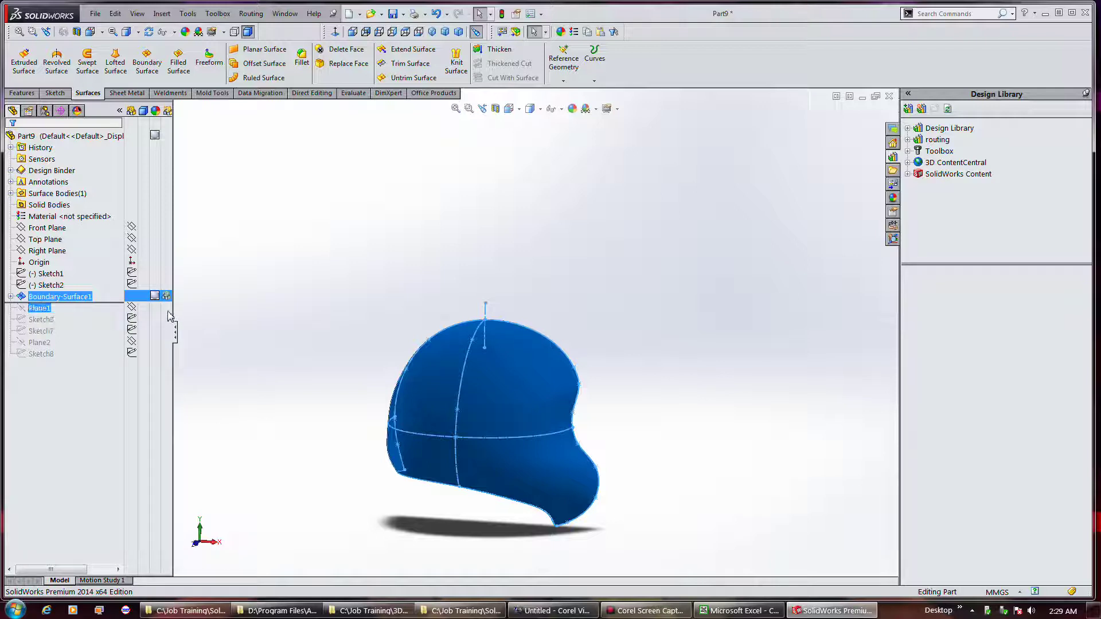
{"action": "left_click", "coordinate": [170, 286], "text": "ctrl"}
{"action": "left_click", "coordinate": [171, 294]}
{"action": "middle_click_drag", "start_coordinate": [370, 350], "coordinate": [265, 331]}
{"action": "left_click", "coordinate": [161, 288], "text": "ctrl"}
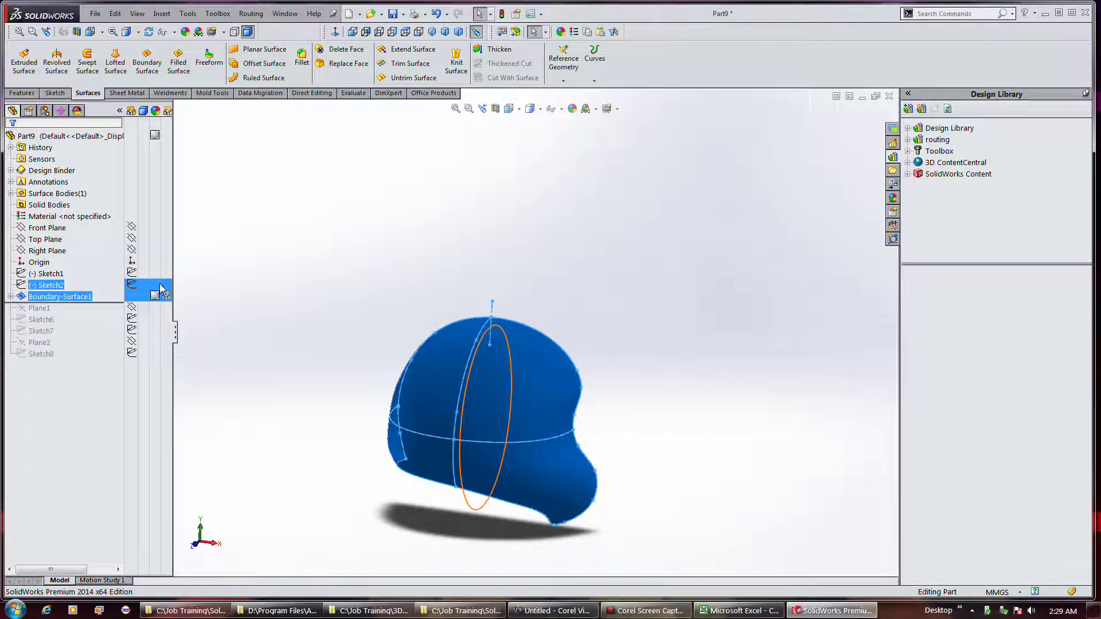
{"action": "left_click", "coordinate": [161, 287], "text": "ctrl"}
{"action": "left_click", "coordinate": [161, 275], "text": "ctrl"}
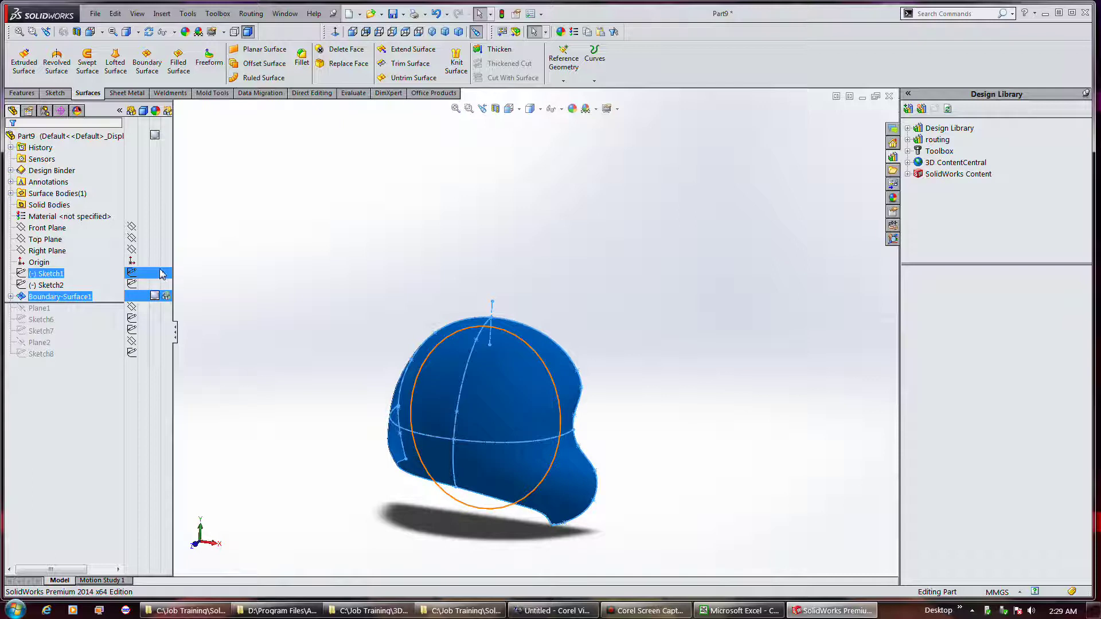
{"action": "left_click", "coordinate": [162, 274], "text": "ctrl"}
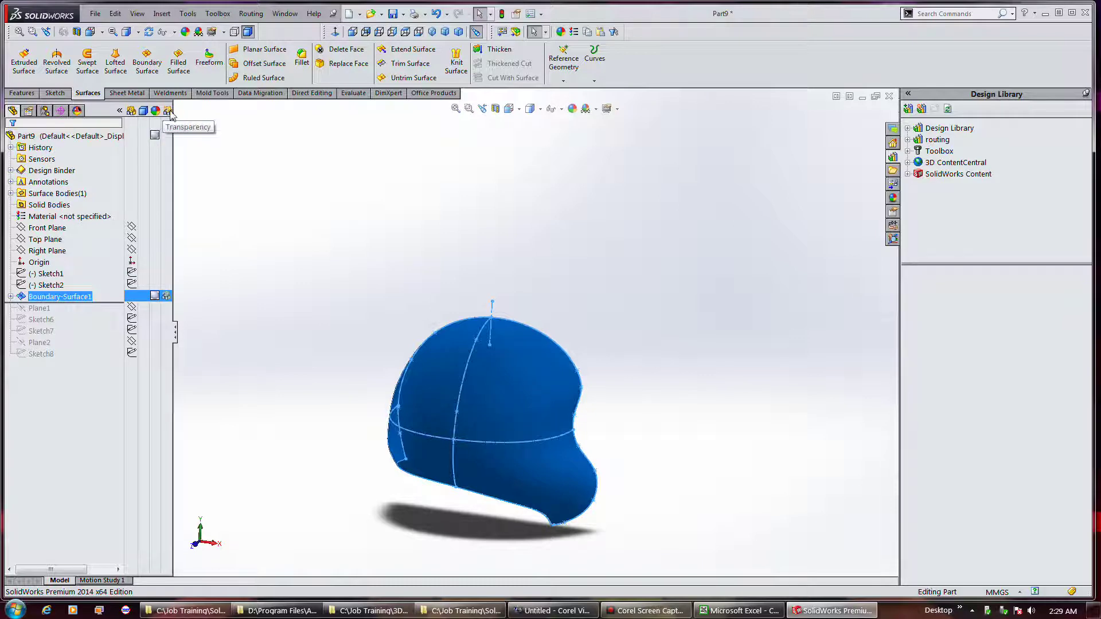
{"action": "left_click", "coordinate": [164, 297]}
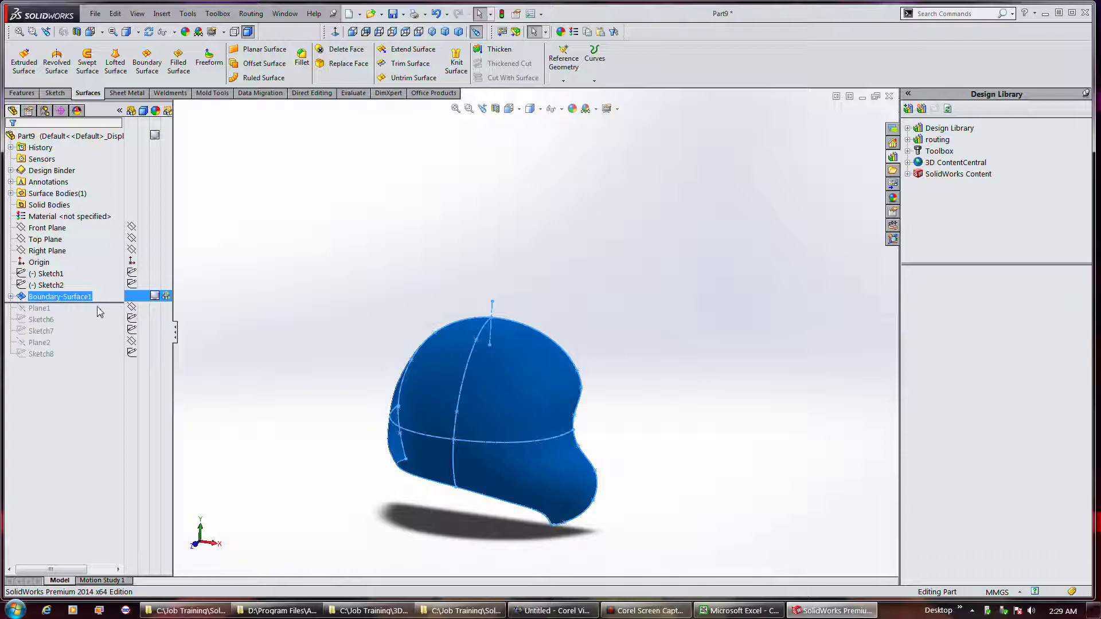
Step: Try rolling the model forward past Sketch8
{"action": "left_click_drag", "start_coordinate": [108, 302], "coordinate": [104, 360]}
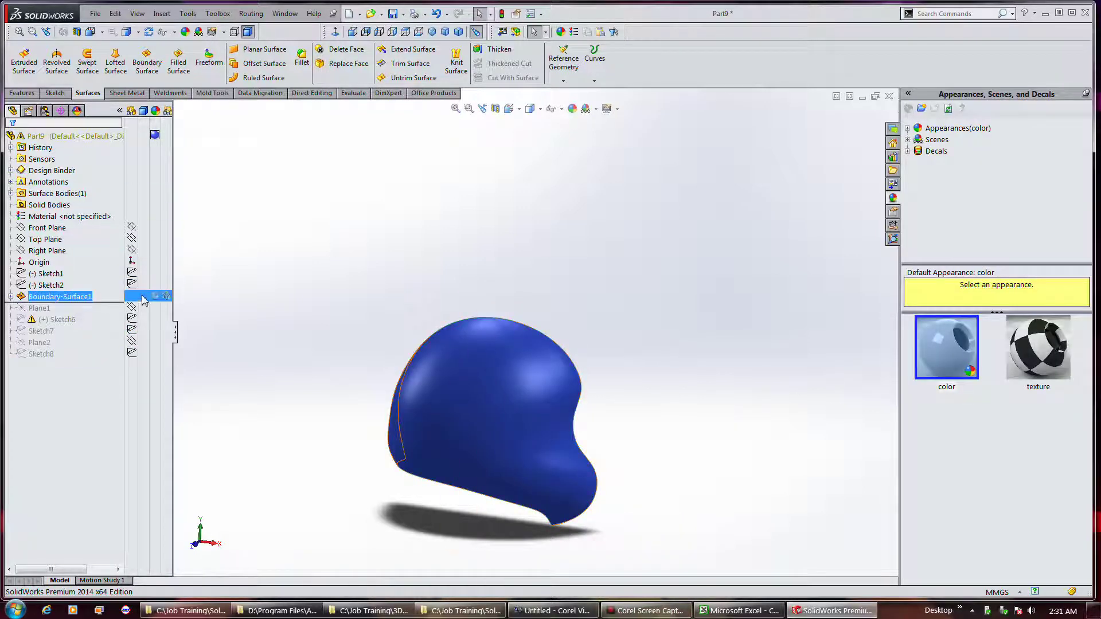
{"action": "left_click", "coordinate": [156, 309]}
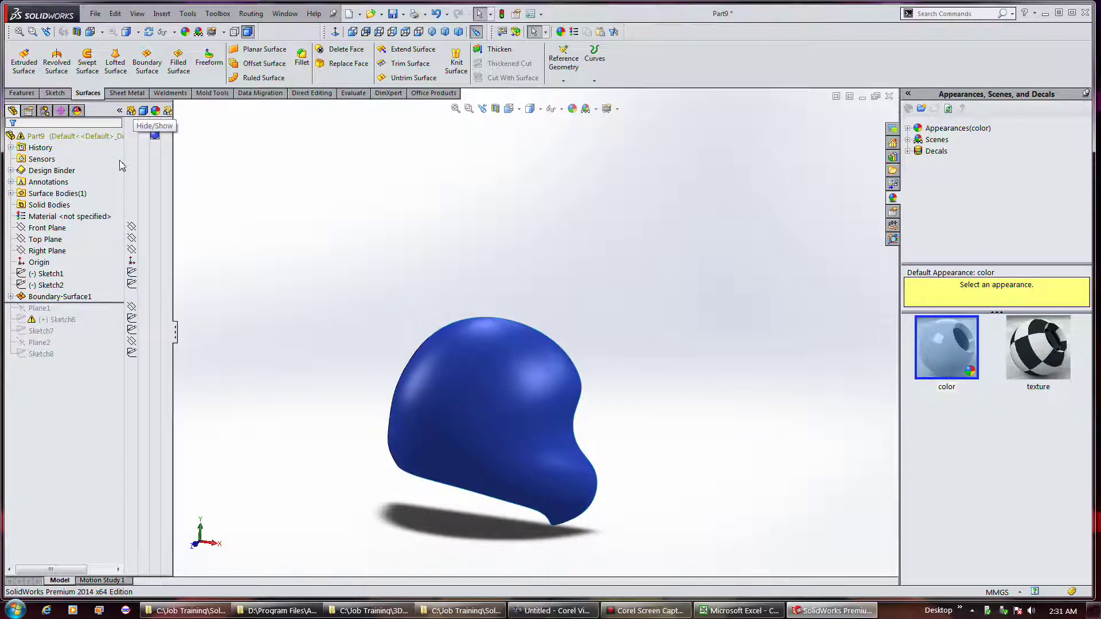
Step: Show the Front, Top and Right planes and hide them again
{"action": "left_click", "coordinate": [130, 274]}
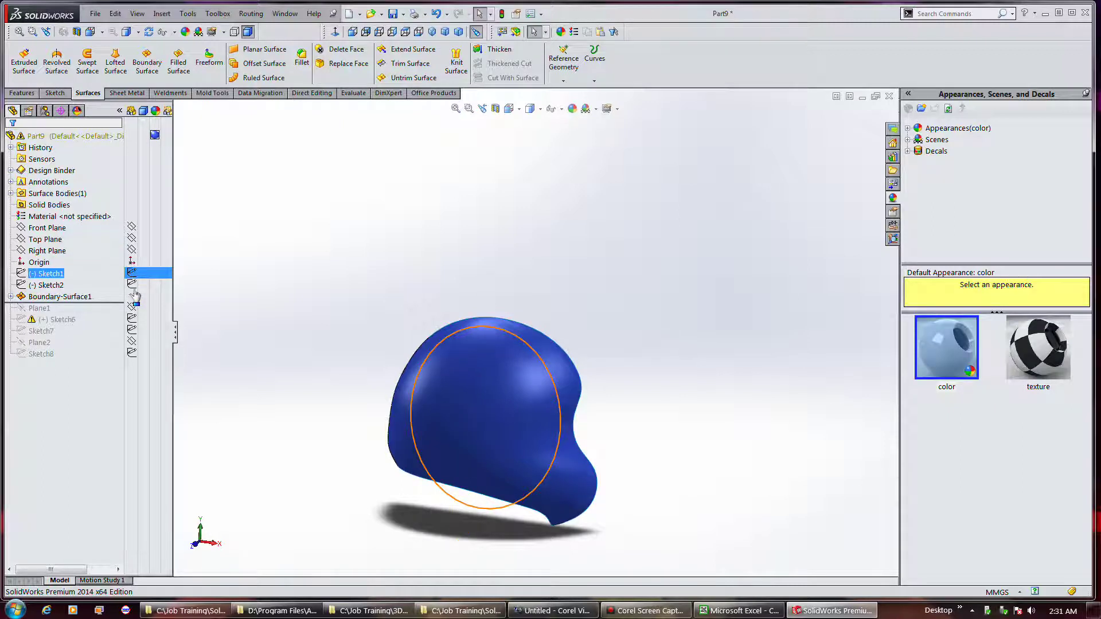
{"action": "left_click", "coordinate": [131, 227]}
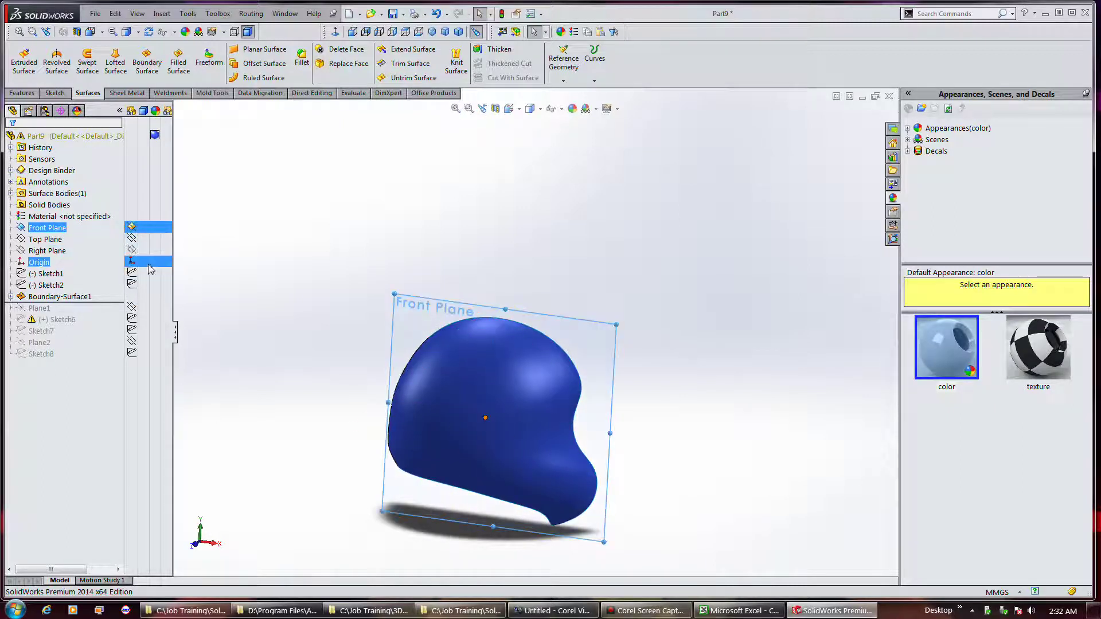
{"action": "left_click", "coordinate": [131, 237]}
{"action": "left_click", "coordinate": [132, 249]}
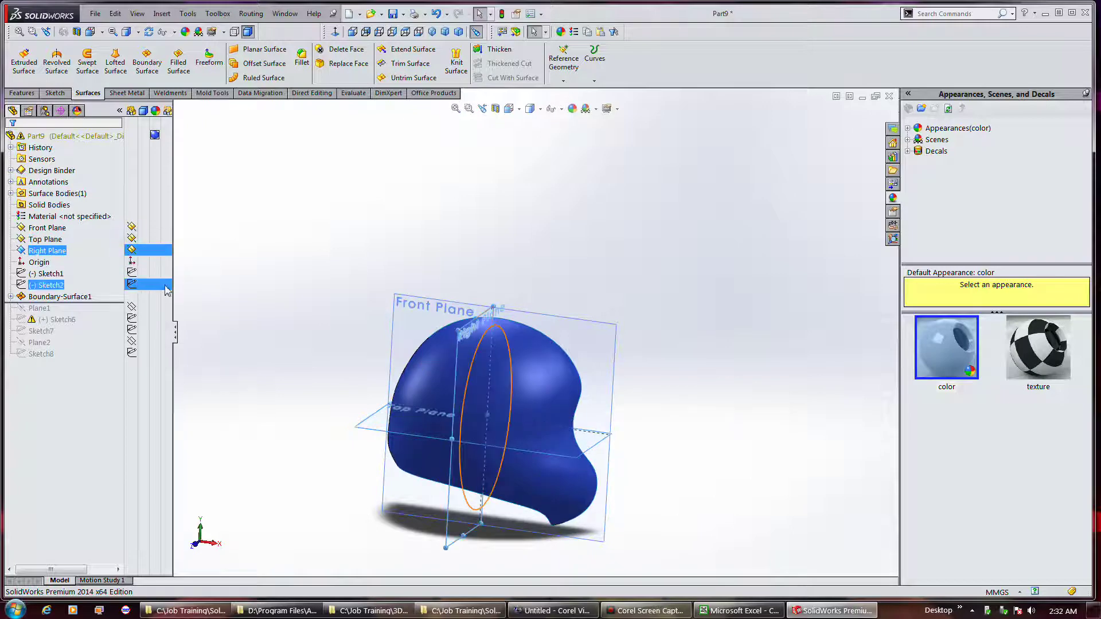
{"action": "left_click", "coordinate": [131, 238]}
{"action": "left_click", "coordinate": [131, 227]}
Step: Show Sketch2 on the model and hide it again
{"action": "left_click", "coordinate": [142, 298]}
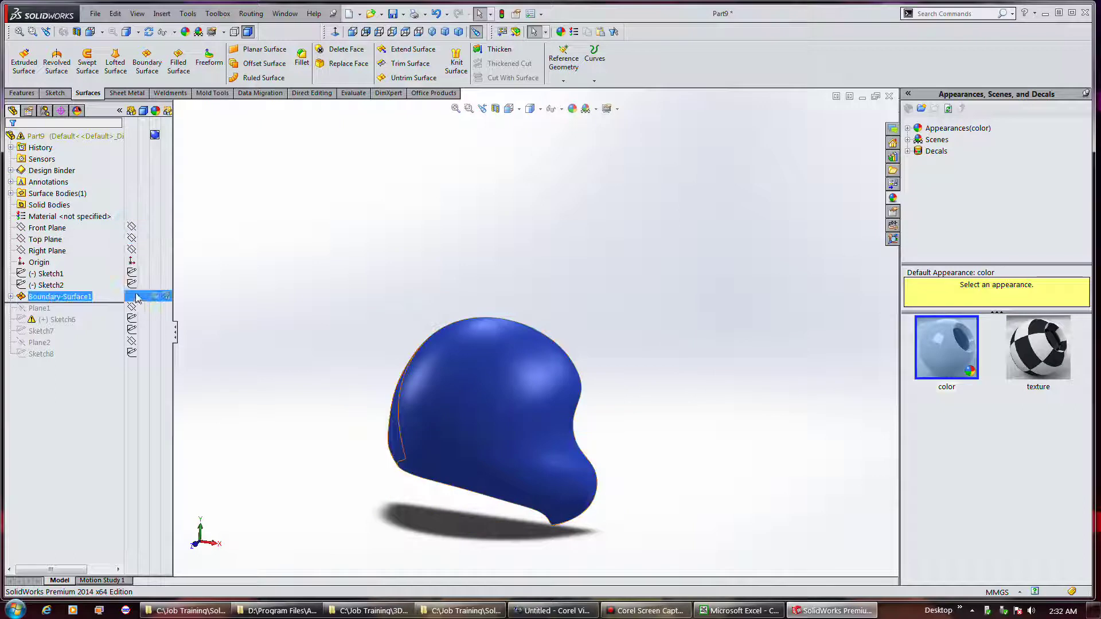
{"action": "left_click", "coordinate": [177, 319]}
{"action": "left_click", "coordinate": [140, 300]}
{"action": "left_click", "coordinate": [142, 308]}
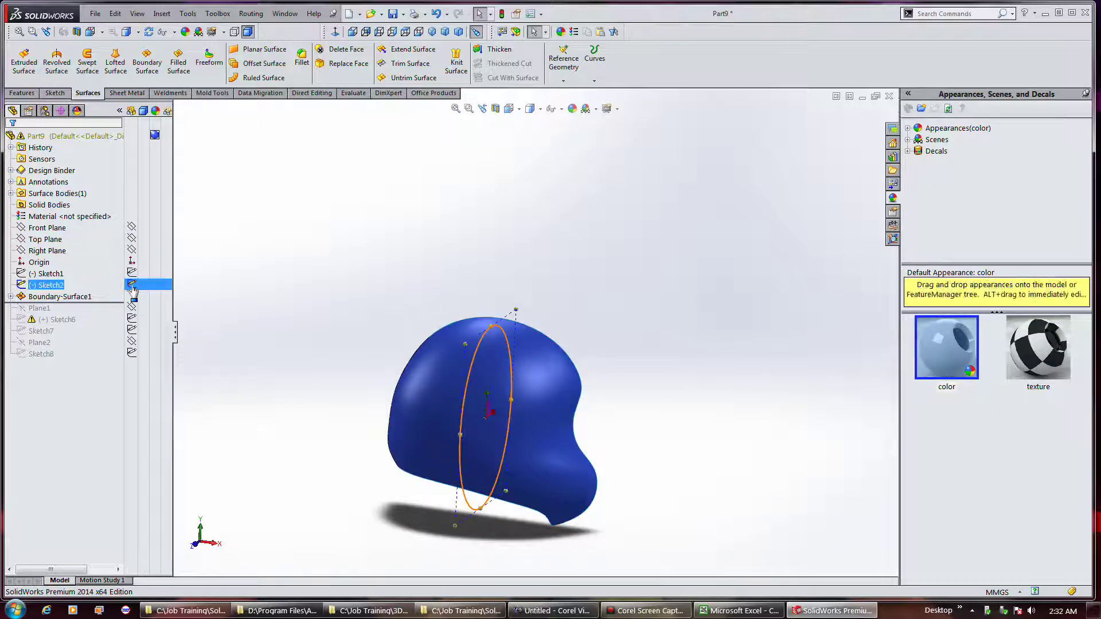
{"action": "left_click", "coordinate": [146, 331]}
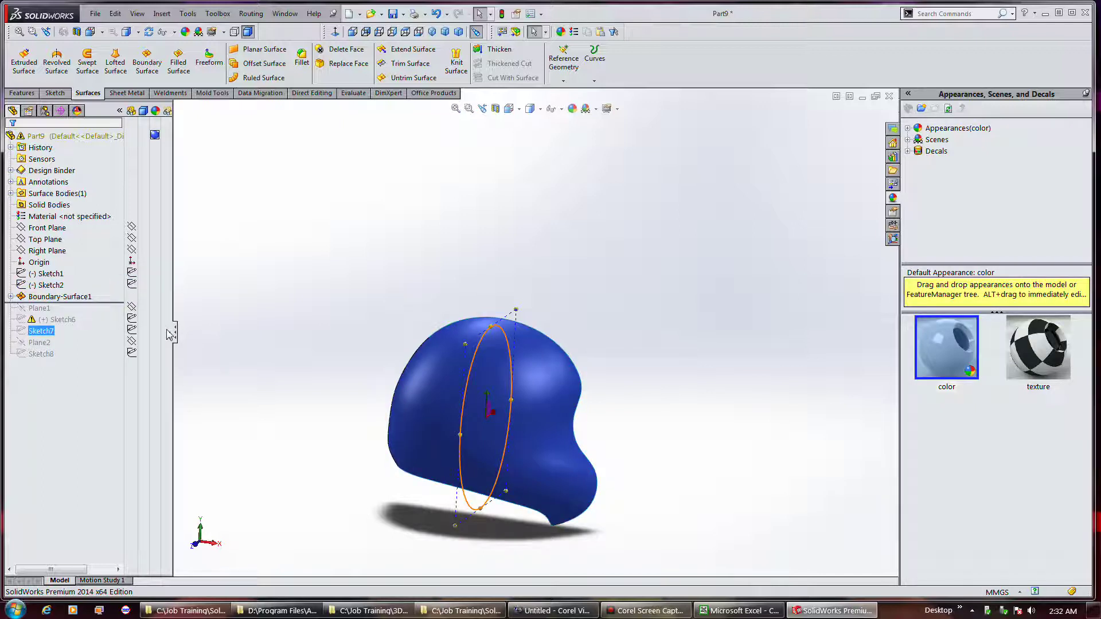
{"action": "left_click", "coordinate": [155, 330]}
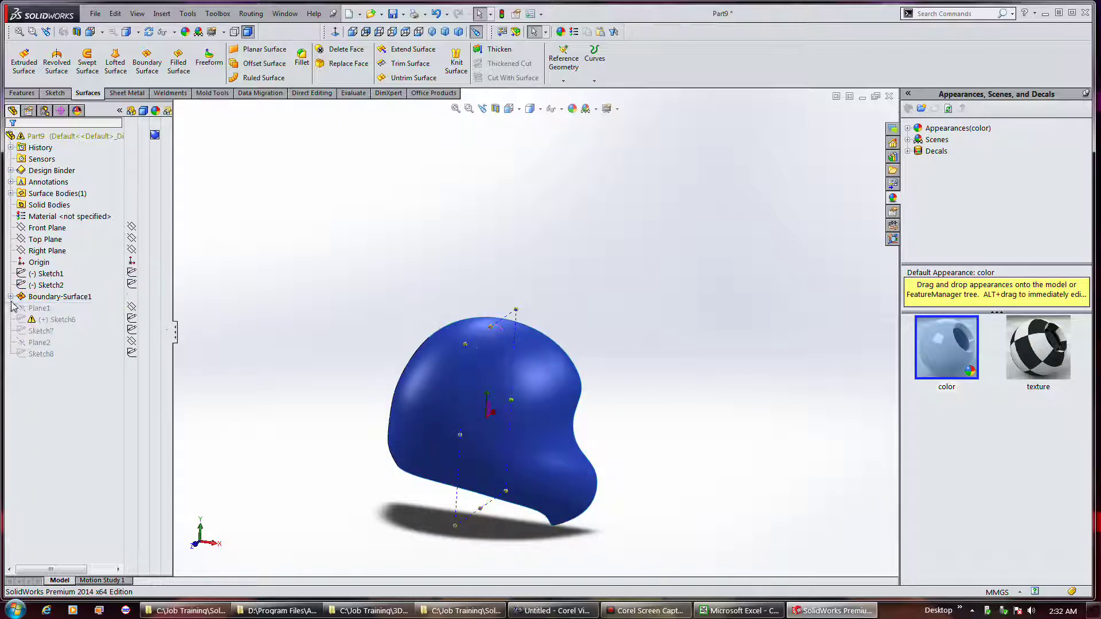
Step: Expand the boundary surface to list its sketches and start a new sketch on the Front Plane
{"action": "left_click", "coordinate": [10, 296]}
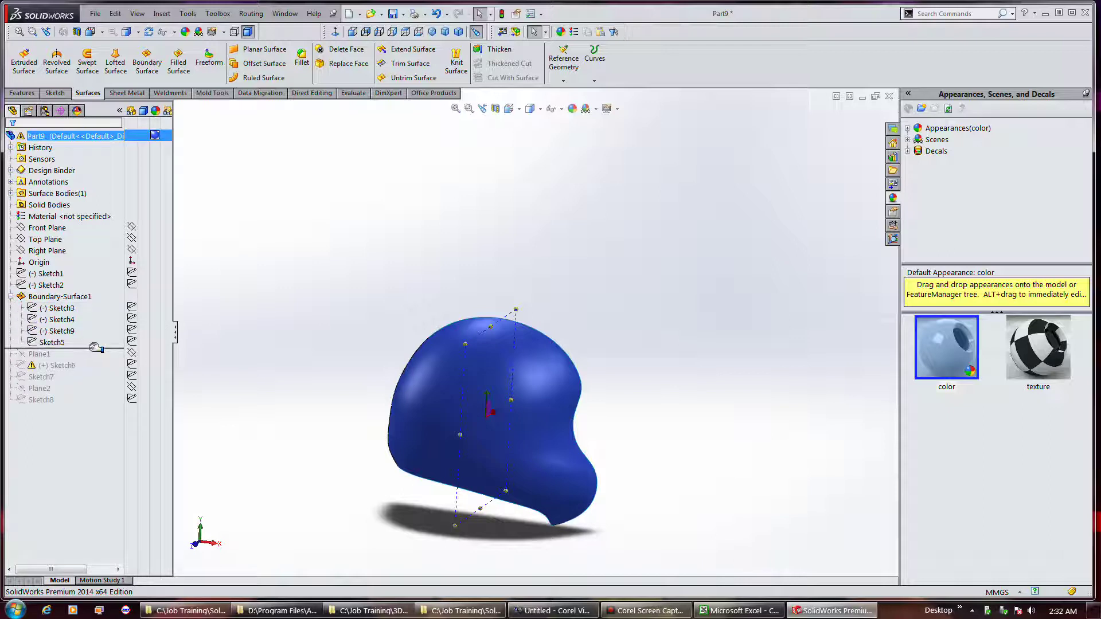
{"action": "left_click", "coordinate": [132, 298]}
{"action": "left_click", "coordinate": [54, 229]}
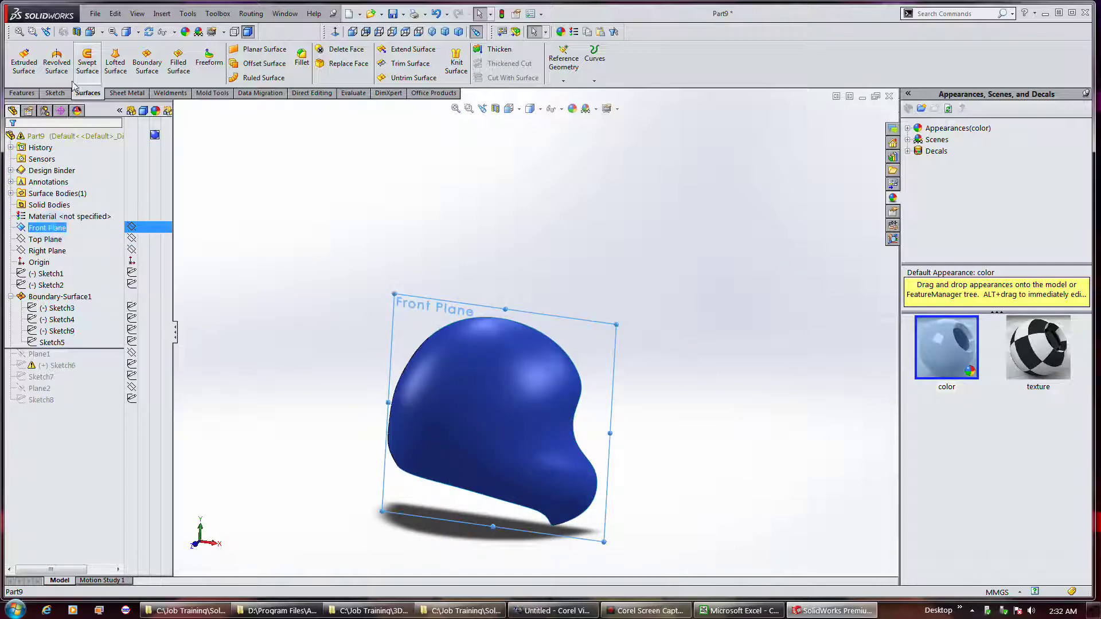
{"action": "left_click", "coordinate": [52, 93]}
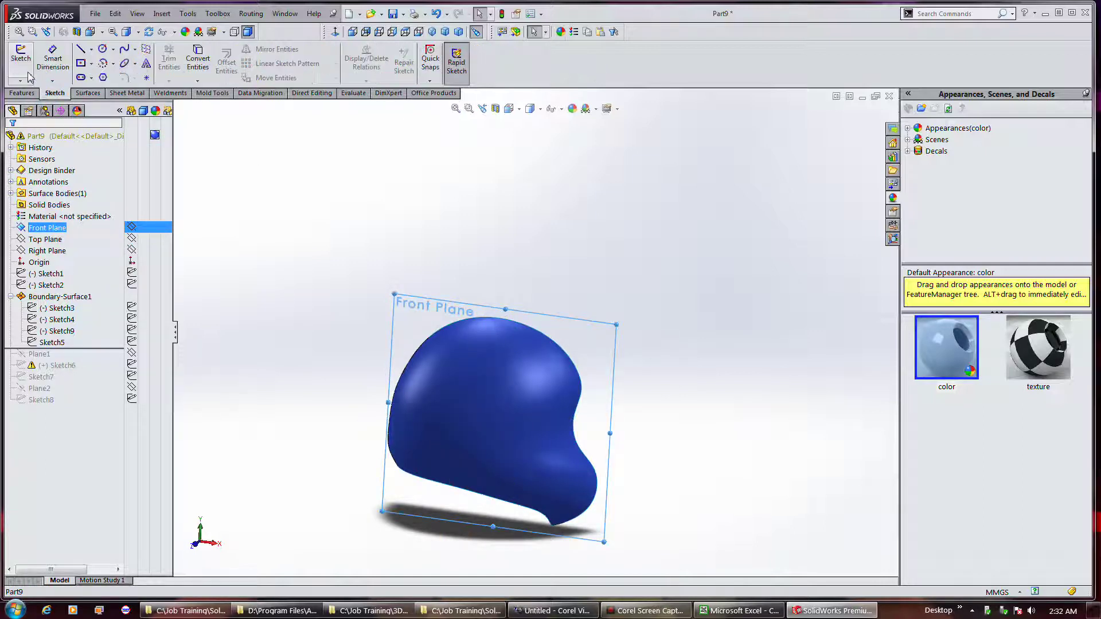
{"action": "left_click", "coordinate": [27, 69]}
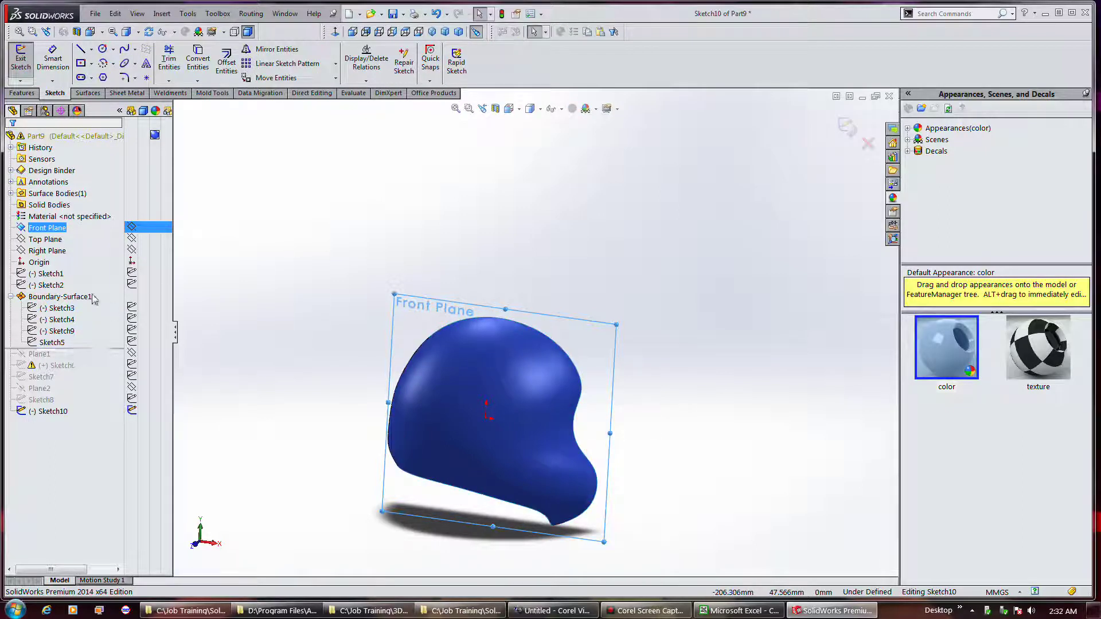
Step: Hide the boundary surface while editing the new sketch
{"action": "left_click", "coordinate": [71, 298]}
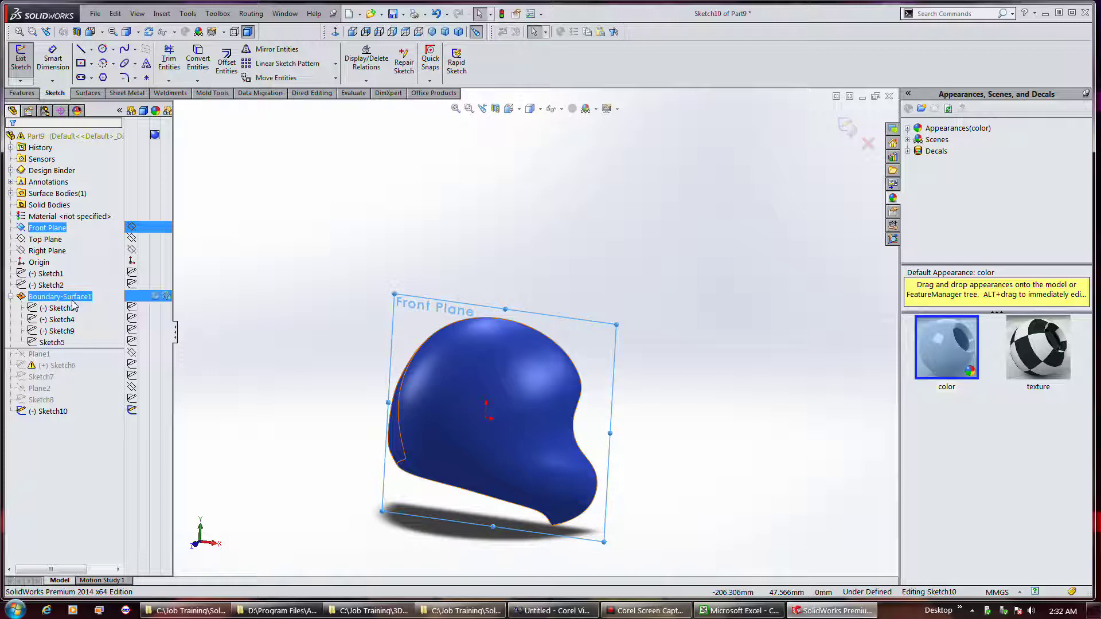
{"action": "right_click", "coordinate": [72, 305]}
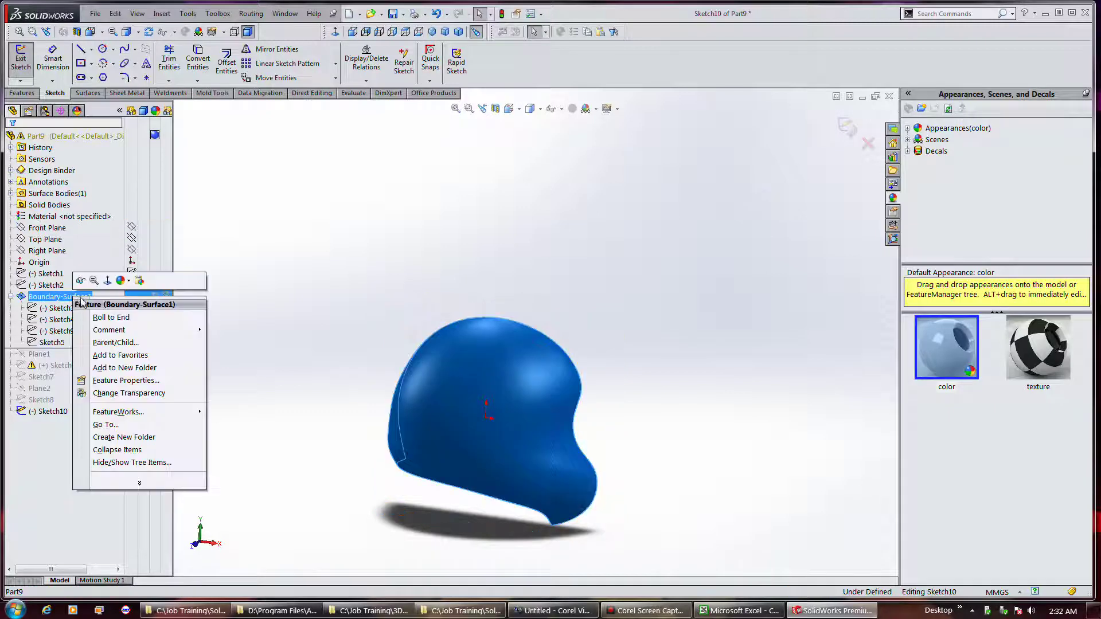
{"action": "left_click", "coordinate": [93, 281]}
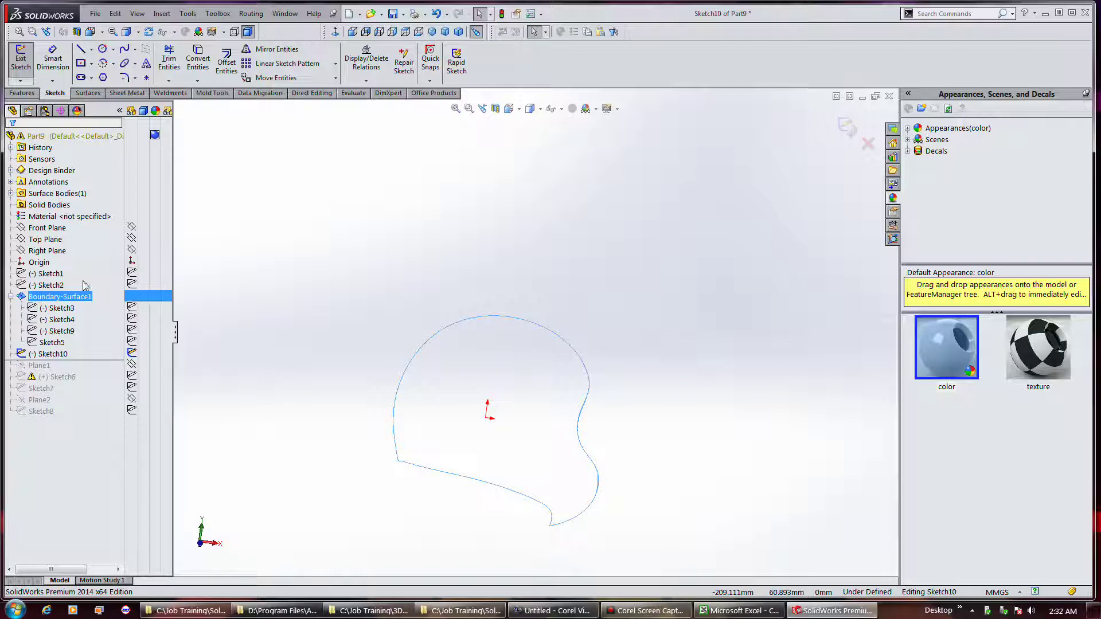
Step: Show the boundary surface's profile sketches Sketch3, Sketch4 and Sketch9
{"action": "left_click", "coordinate": [127, 320]}
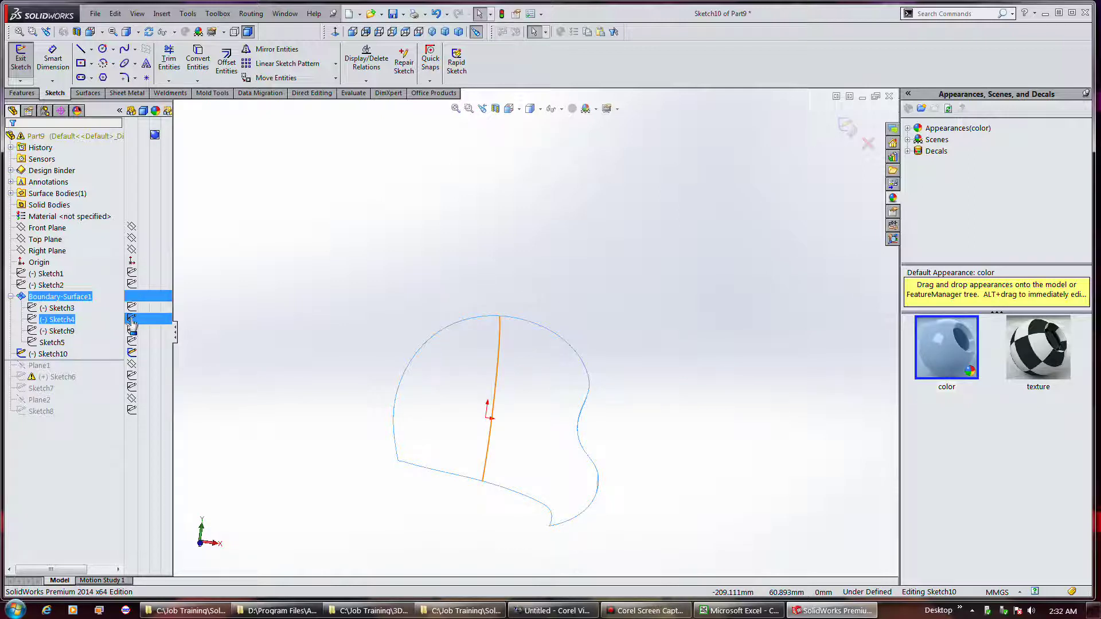
{"action": "left_click", "coordinate": [132, 321]}
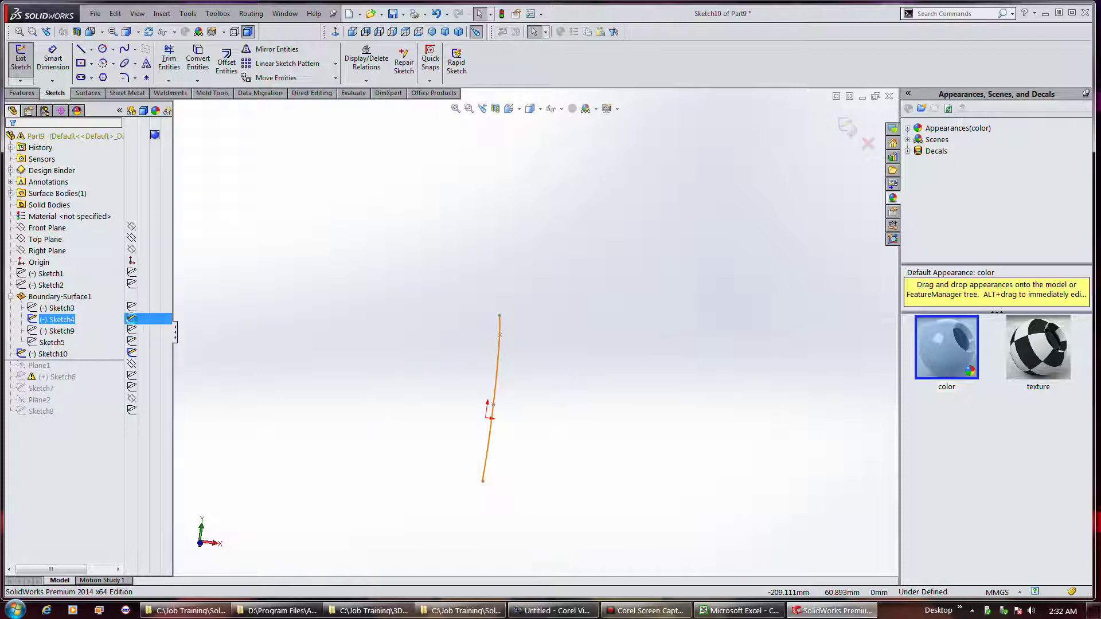
{"action": "left_click", "coordinate": [132, 308]}
{"action": "left_click", "coordinate": [147, 356]}
{"action": "key", "text": "Escape"}
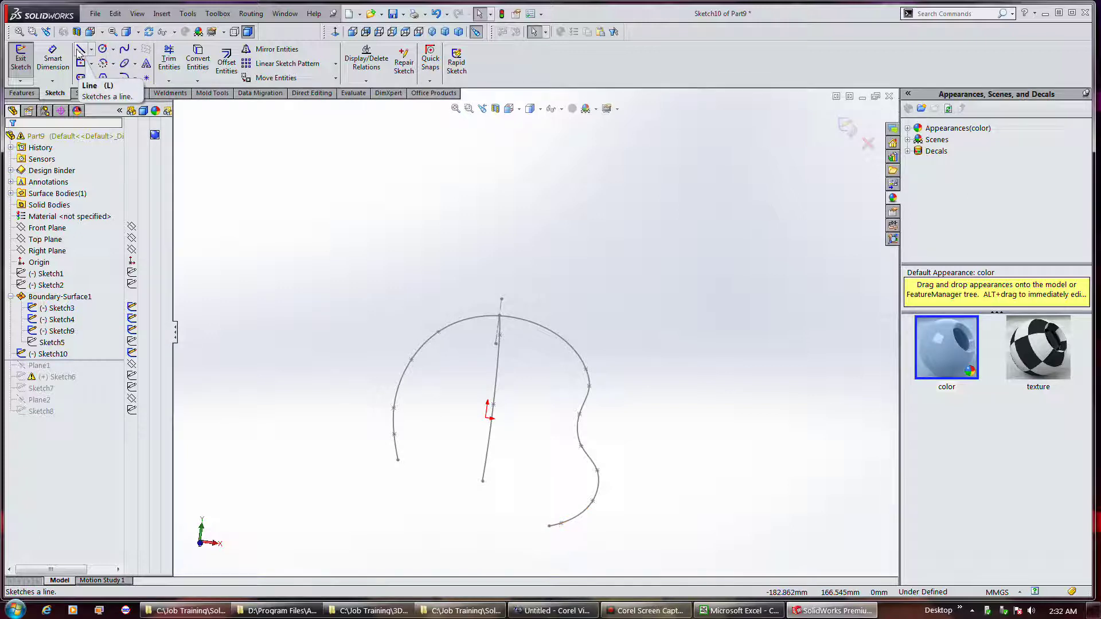
Step: Draw a four-point spline across the lower part of the profile, from just outside the rear curve's lower end past the front chin curve
{"action": "left_click", "coordinate": [124, 49]}
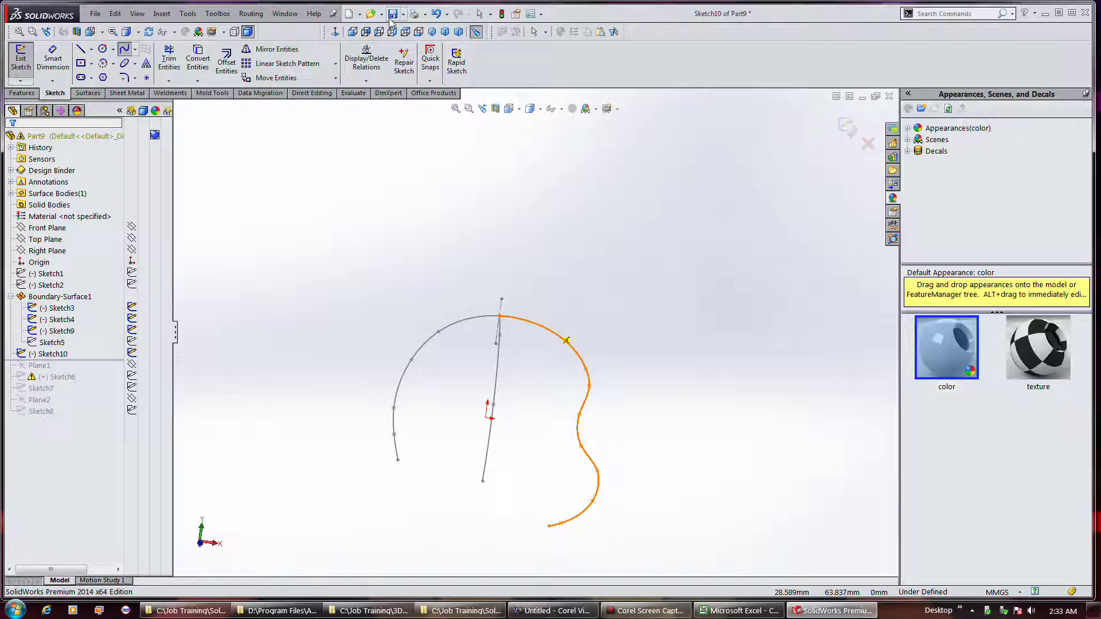
{"action": "left_click", "coordinate": [352, 31]}
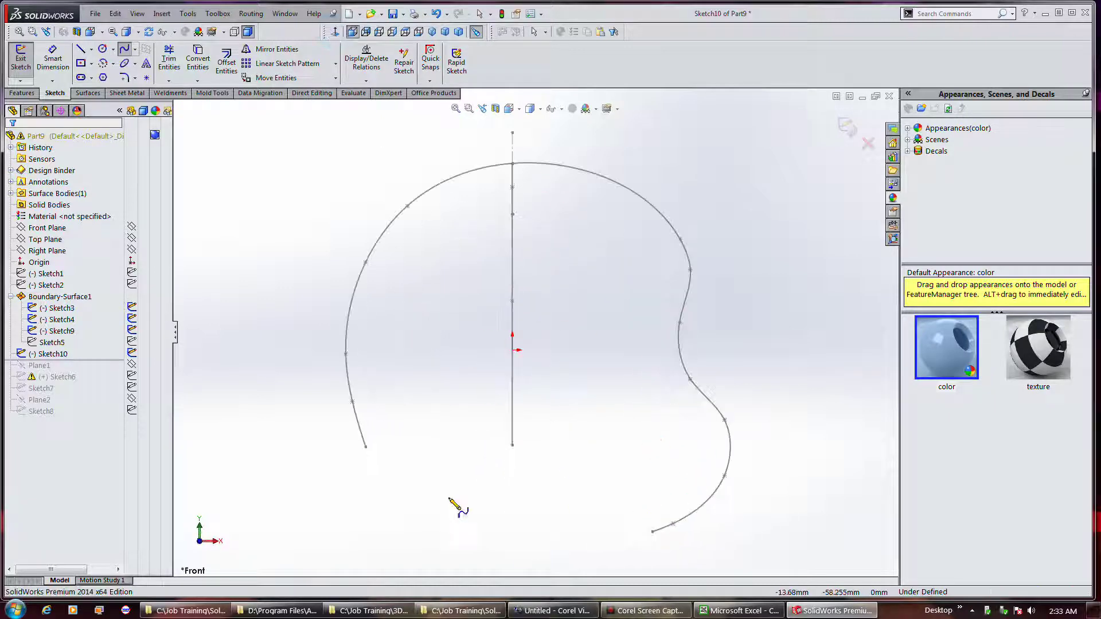
{"action": "left_click", "coordinate": [364, 446]}
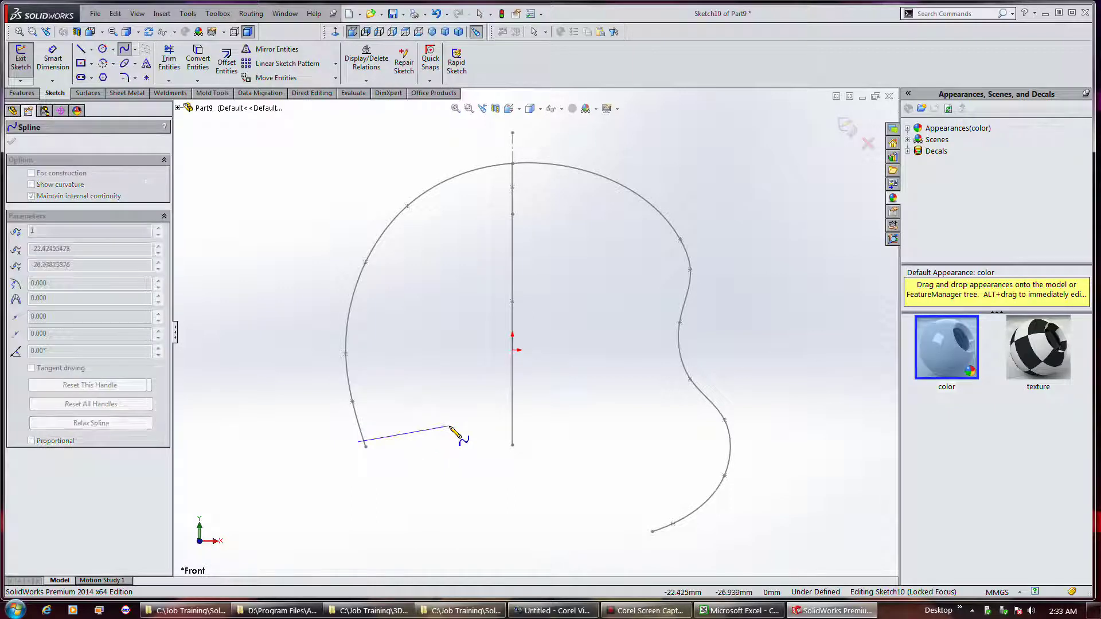
{"action": "left_click", "coordinate": [449, 427]}
{"action": "left_click", "coordinate": [594, 456]}
{"action": "left_click", "coordinate": [728, 497]}
{"action": "key", "text": "Escape"}
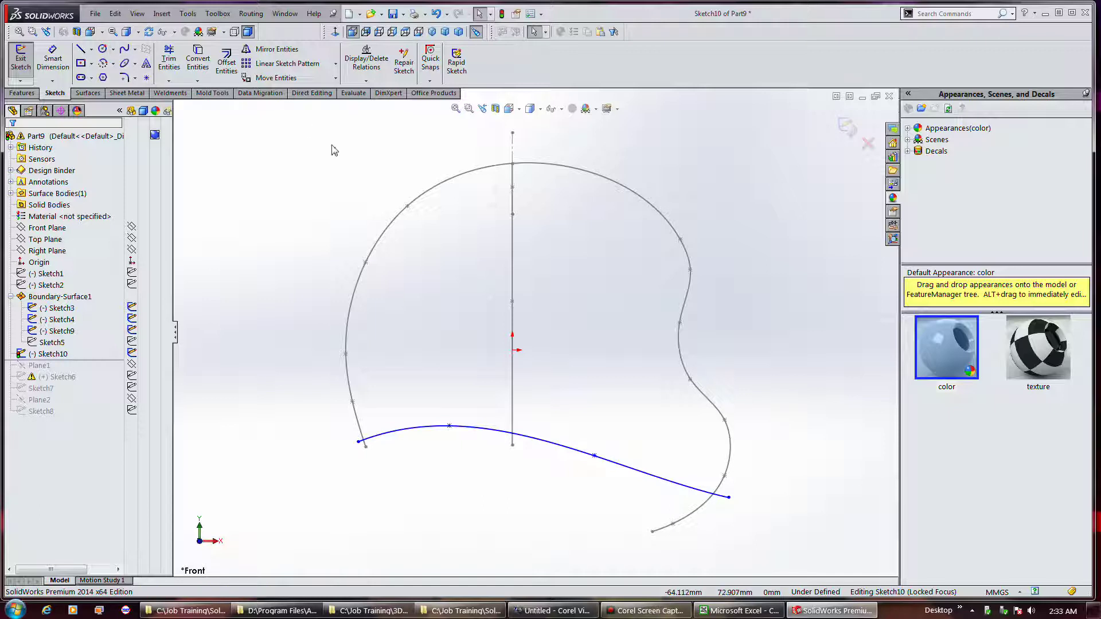
Step: Draw a six-point C-shaped spline for the face opening, with both ends extending past the front profile curve
{"action": "key", "text": "ctrl+2"}
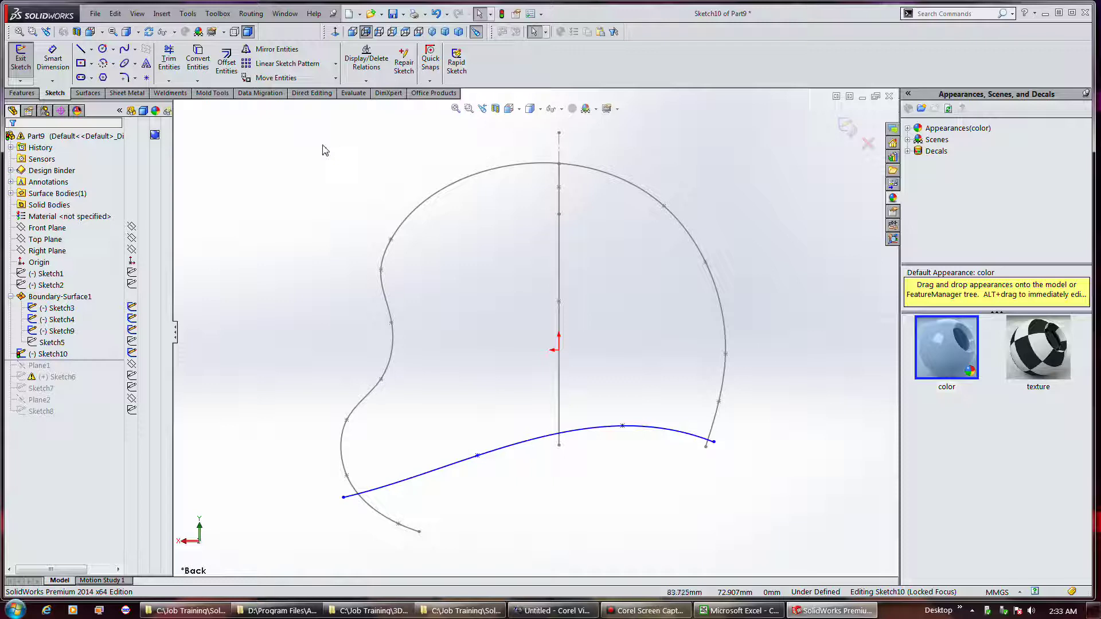
{"action": "key", "text": "ctrl+1"}
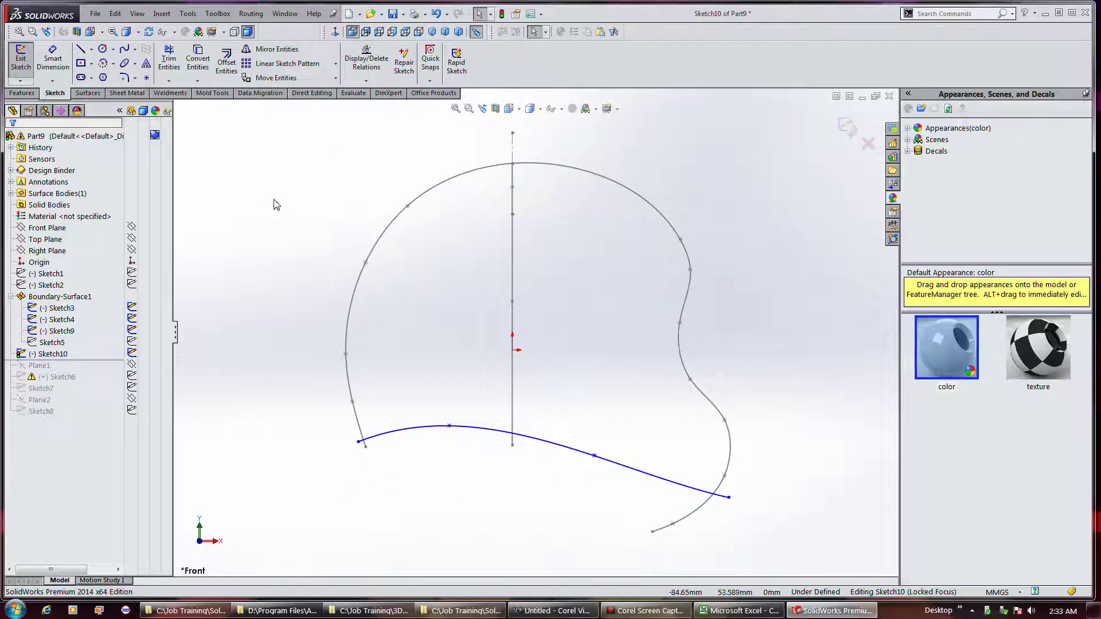
{"action": "left_click", "coordinate": [121, 110]}
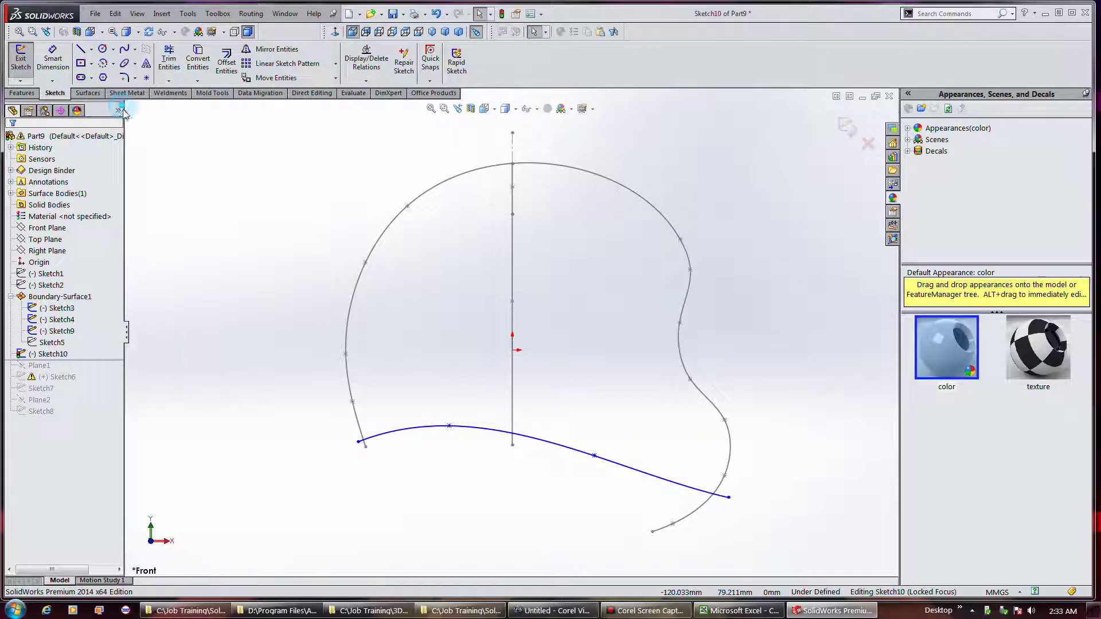
{"action": "left_click", "coordinate": [124, 49]}
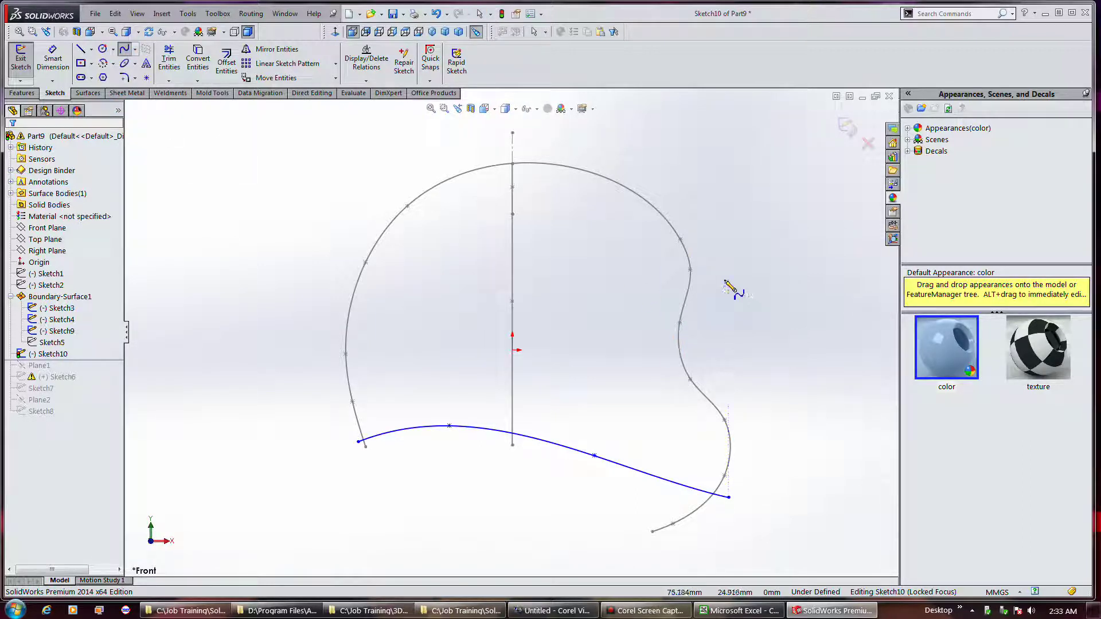
{"action": "left_click", "coordinate": [706, 272]}
{"action": "left_click", "coordinate": [598, 284]}
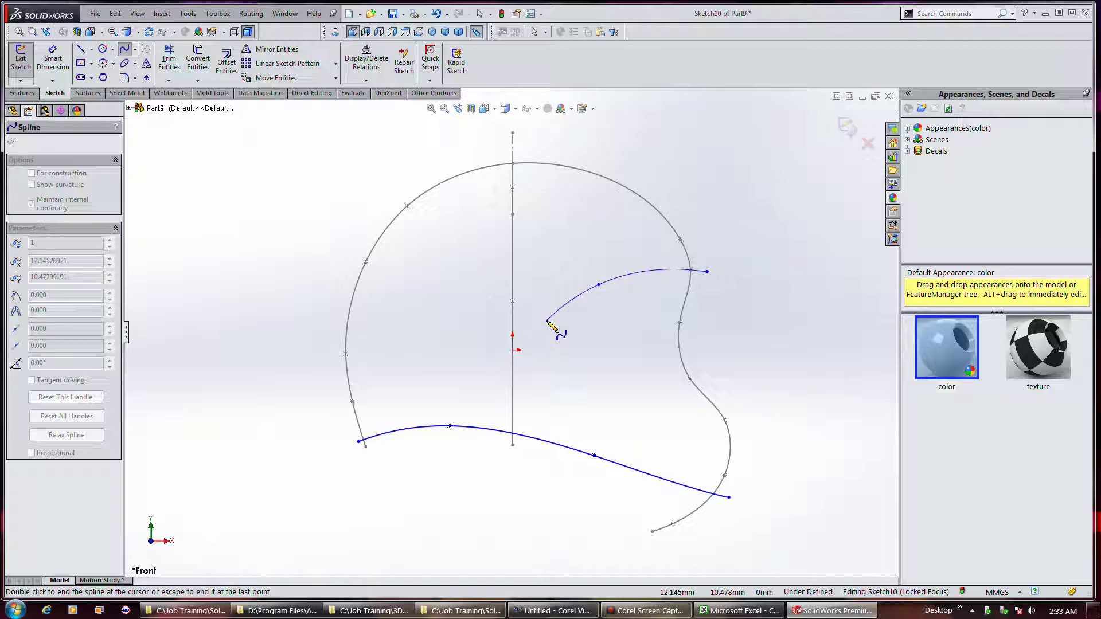
{"action": "left_click", "coordinate": [549, 322]}
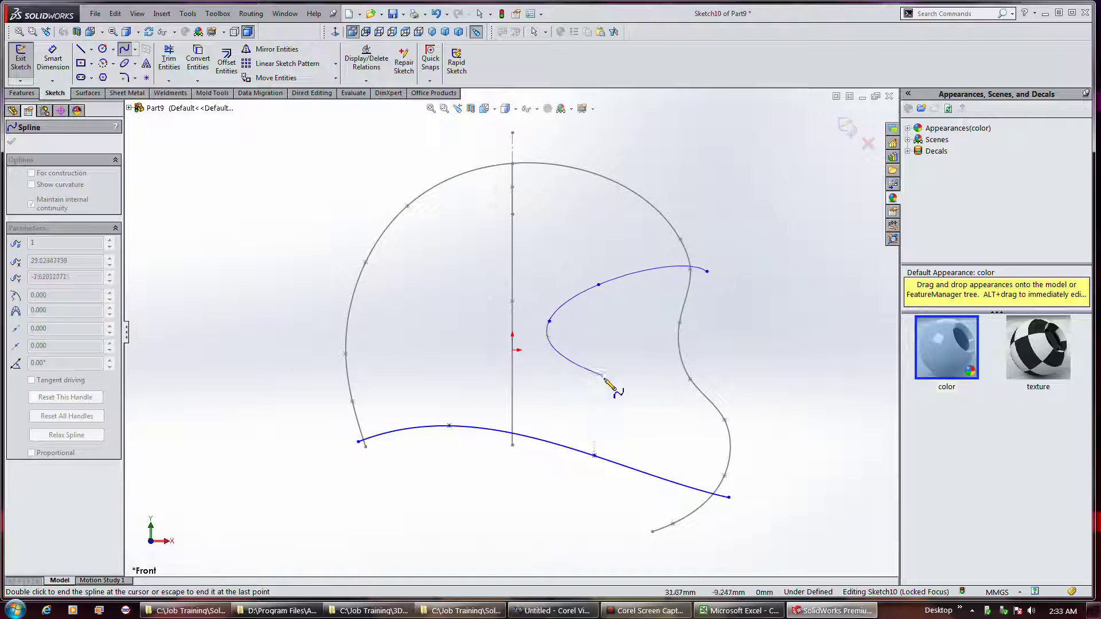
{"action": "left_click", "coordinate": [613, 401]}
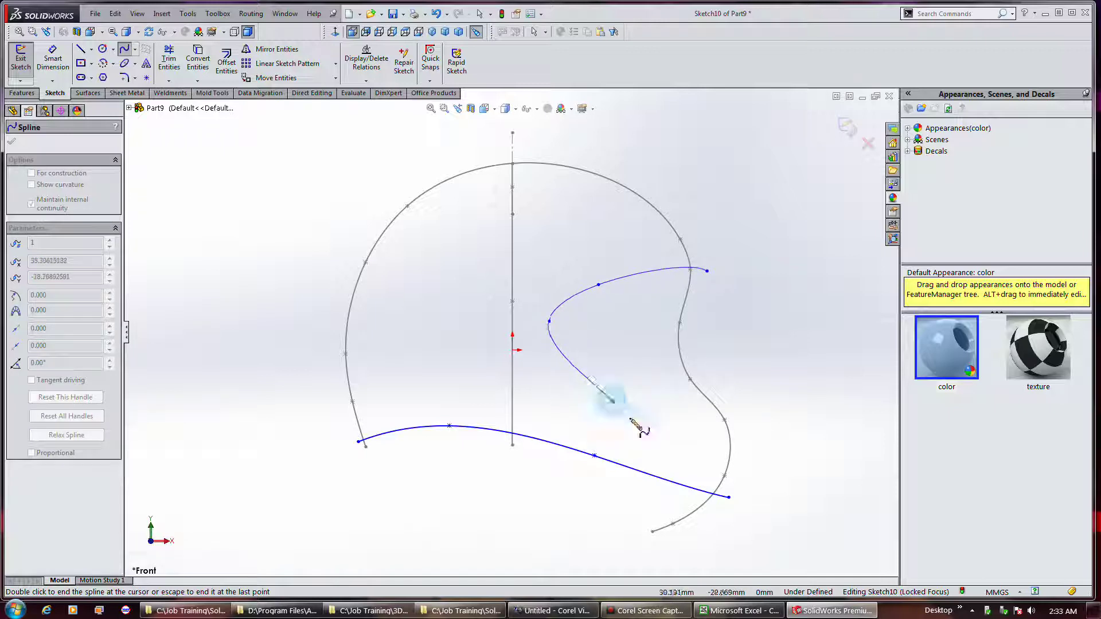
{"action": "left_click", "coordinate": [698, 430]}
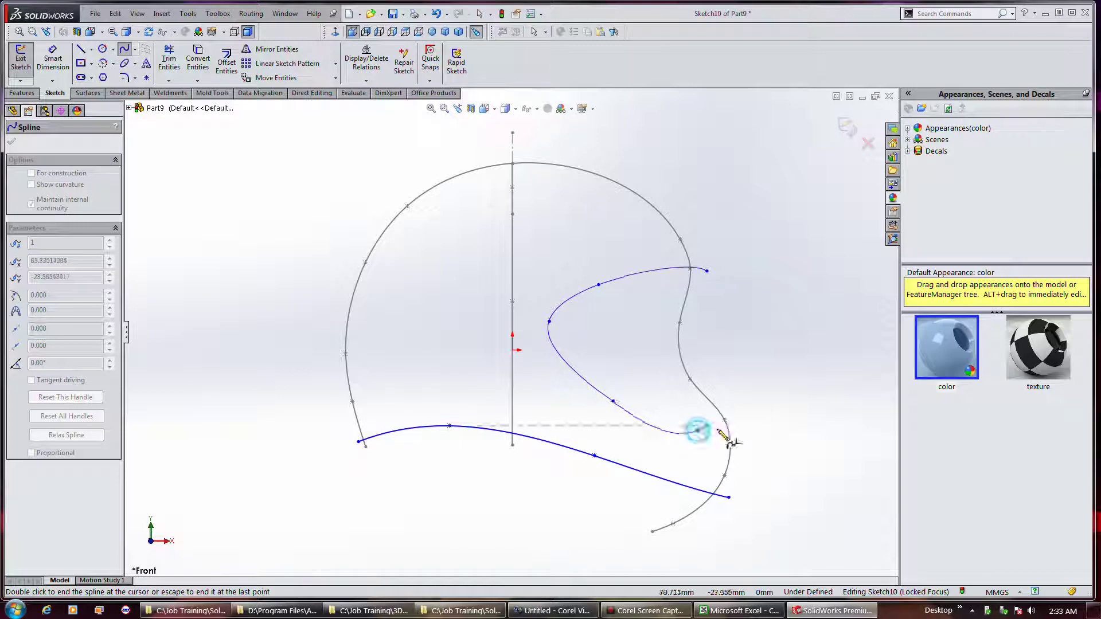
{"action": "left_click", "coordinate": [749, 419]}
{"action": "key", "text": "Escape"}
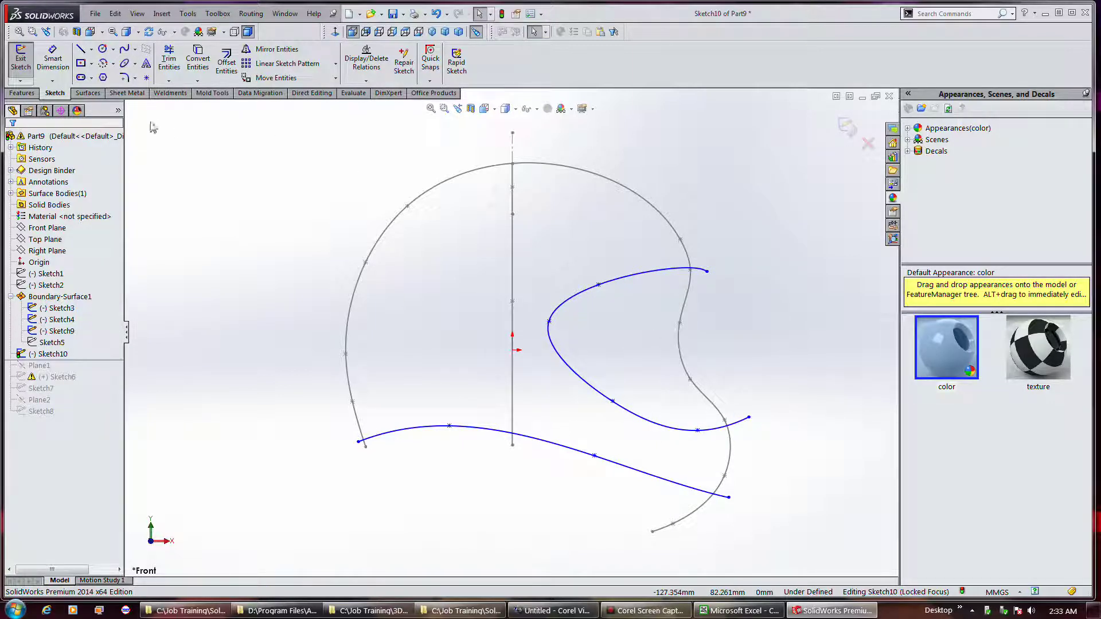
Step: Exit the sketch and show the boundary surface again
{"action": "left_click", "coordinate": [21, 57]}
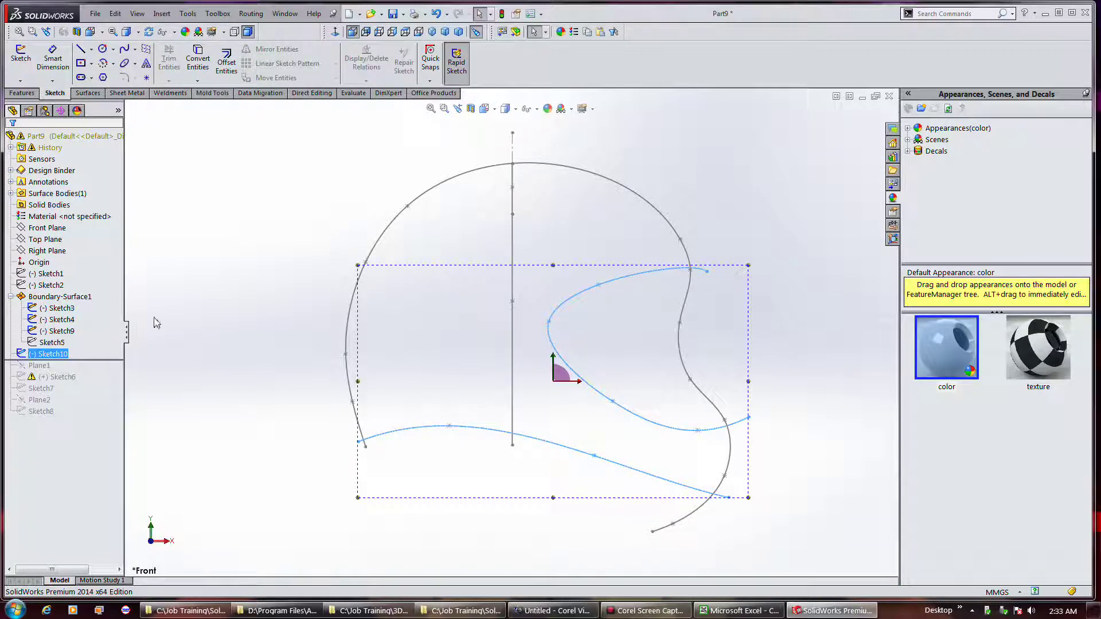
{"action": "right_click", "coordinate": [60, 296]}
{"action": "left_click", "coordinate": [73, 287]}
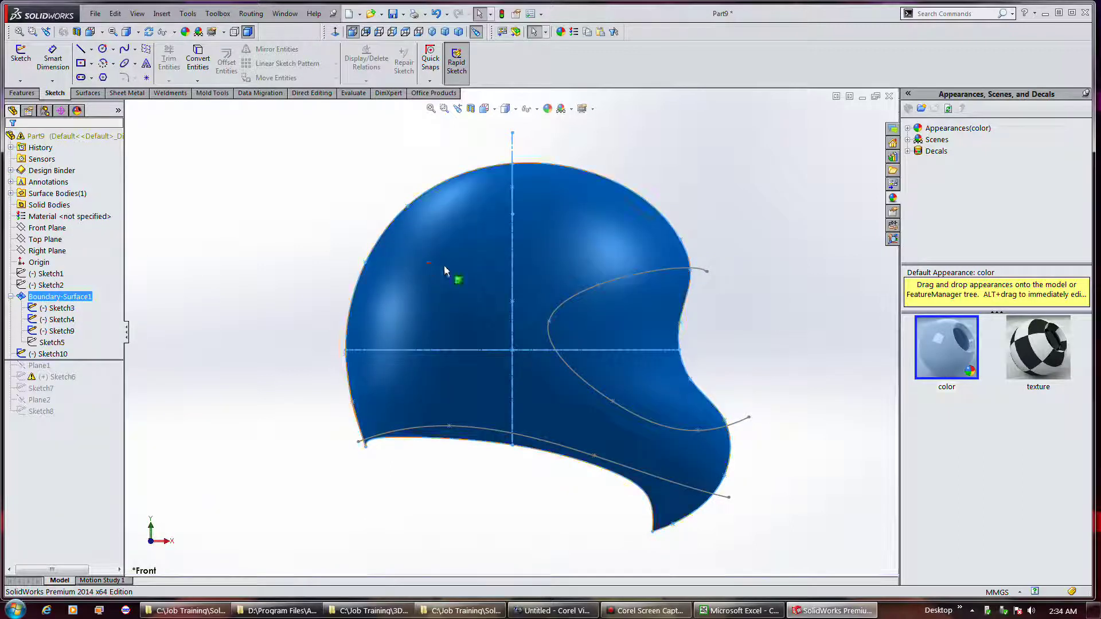
{"action": "mouse_move", "coordinate": [759, 244]}
{"action": "middle_mouse_down"}
{"action": "mouse_move", "coordinate": [730, 285]}
{"action": "mouse_move", "coordinate": [767, 233]}
{"action": "mouse_move", "coordinate": [766, 246]}
{"action": "middle_mouse_up"}
{"action": "left_click", "coordinate": [658, 611]}
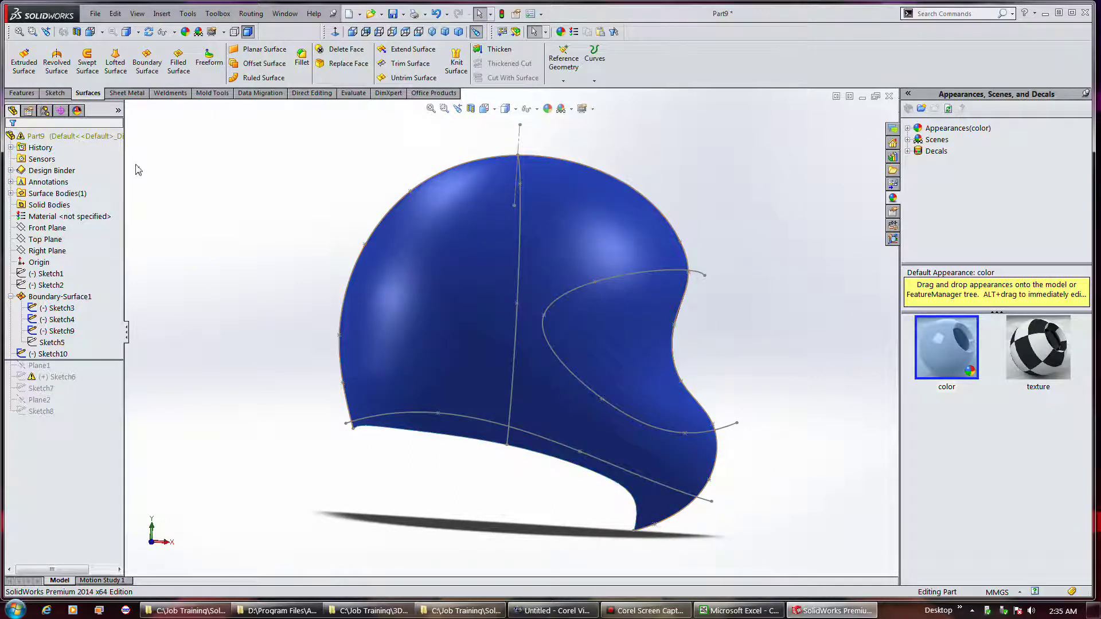
Step: Hide the boundary surface's profile sketches Sketch3, Sketch4 and Sketch9, leaving only the trim splines shown on the surface
{"action": "left_click", "coordinate": [117, 113]}
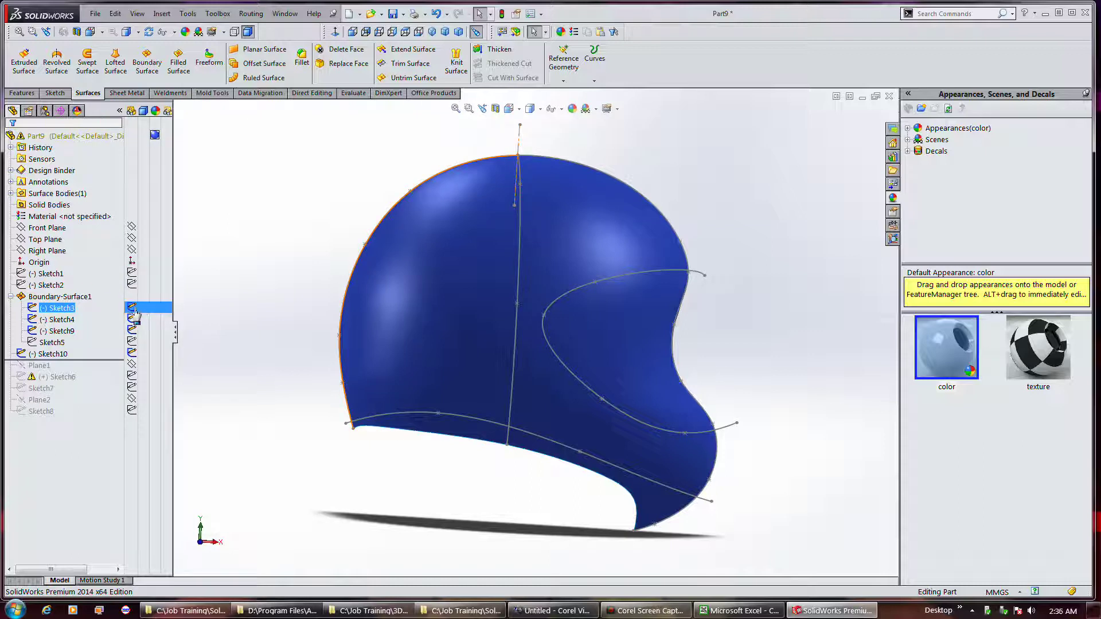
{"action": "left_click", "coordinate": [132, 343]}
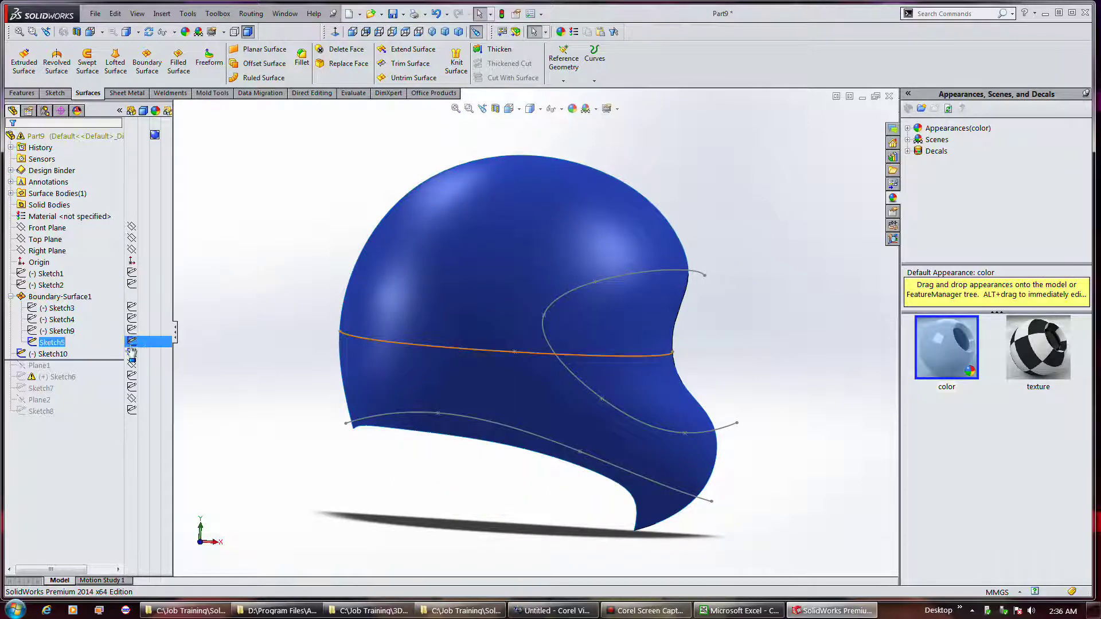
{"action": "left_click", "coordinate": [146, 136]}
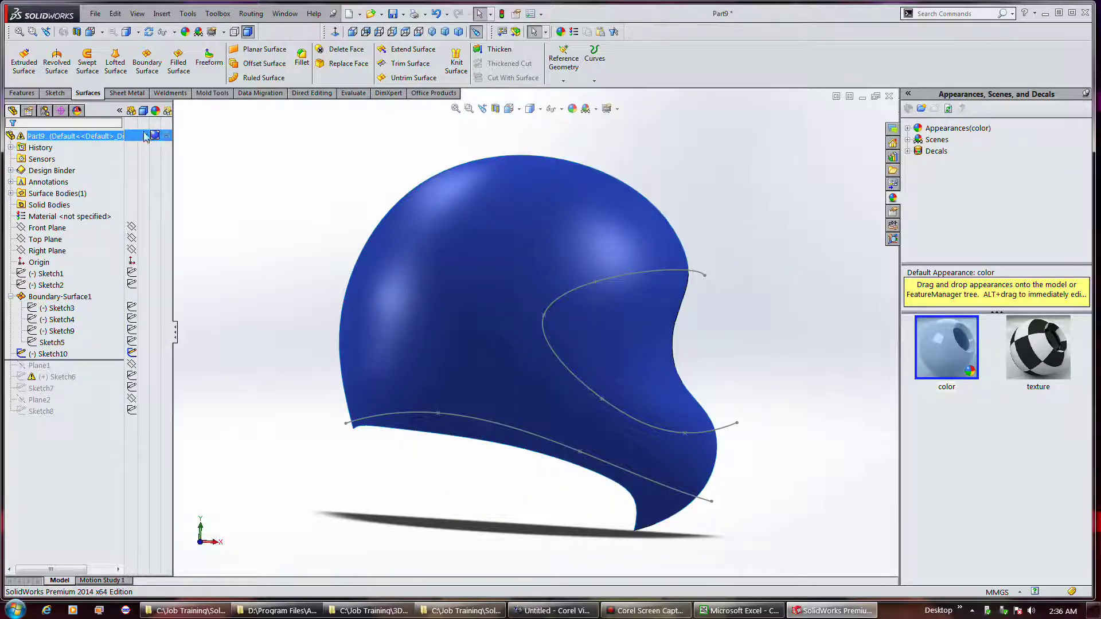
{"action": "left_click", "coordinate": [120, 110]}
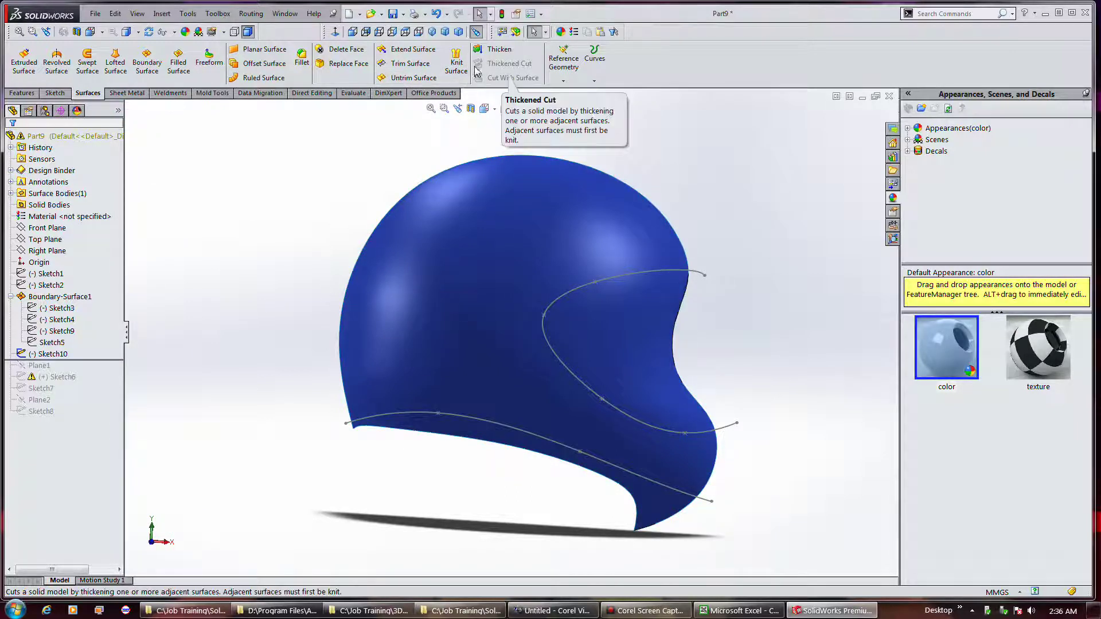
Step: Trim the boundary surface with Sketch10 as a Standard trim tool, keeping the main shell and dropping the face opening and lower edge
{"action": "left_click", "coordinate": [410, 63]}
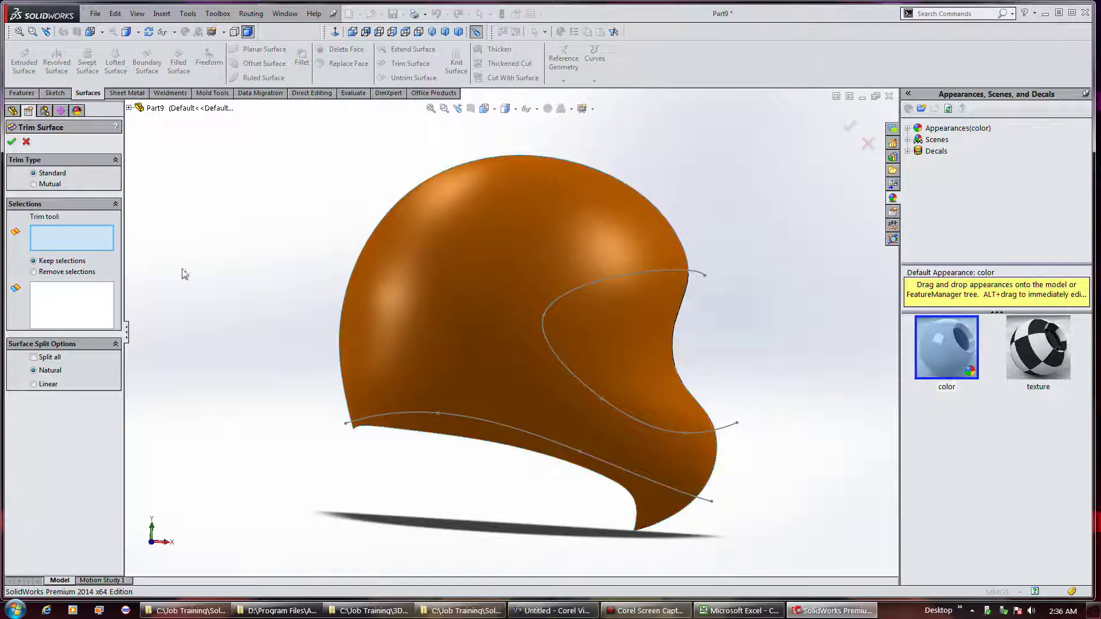
{"action": "left_click", "coordinate": [350, 426]}
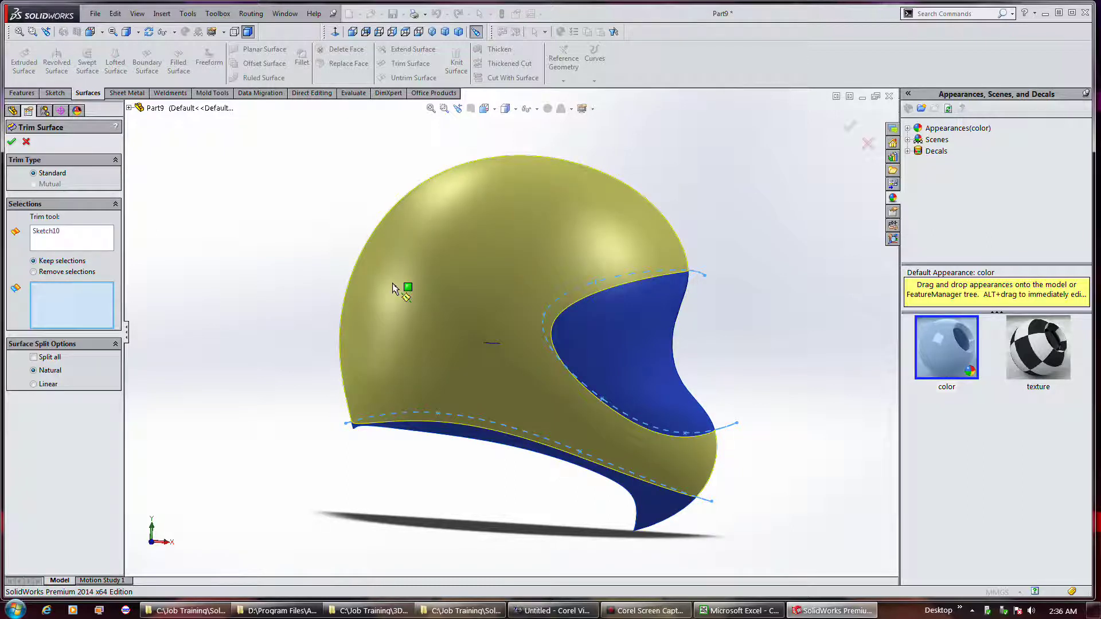
{"action": "mouse_move", "coordinate": [393, 289]}
{"action": "middle_mouse_down"}
{"action": "mouse_move", "coordinate": [422, 309]}
{"action": "mouse_move", "coordinate": [400, 317]}
{"action": "middle_mouse_up"}
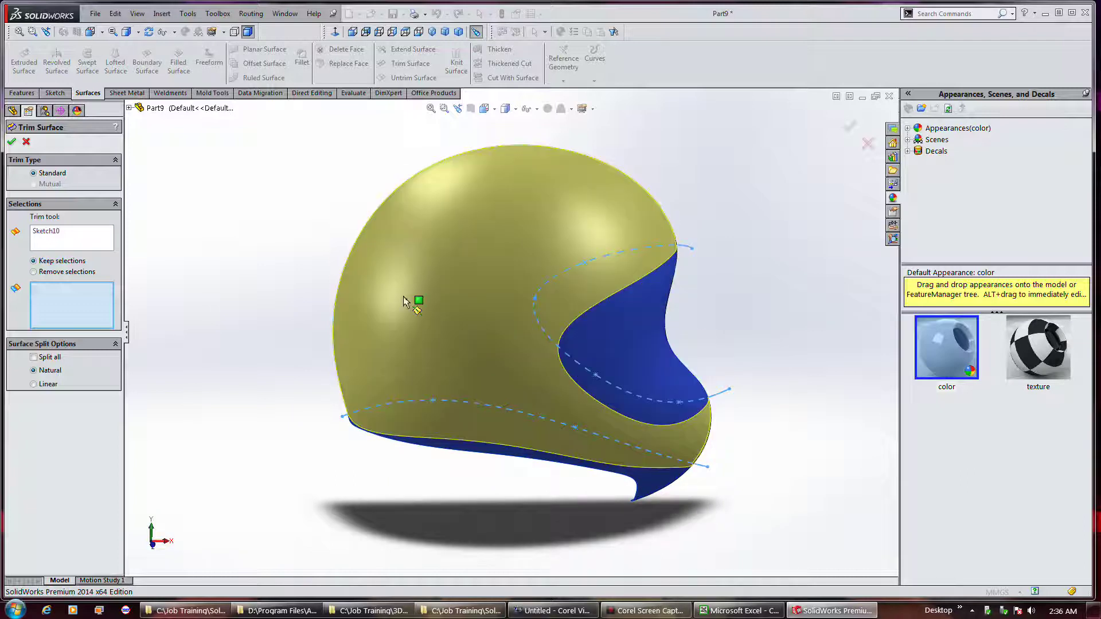
{"action": "left_click", "coordinate": [403, 302]}
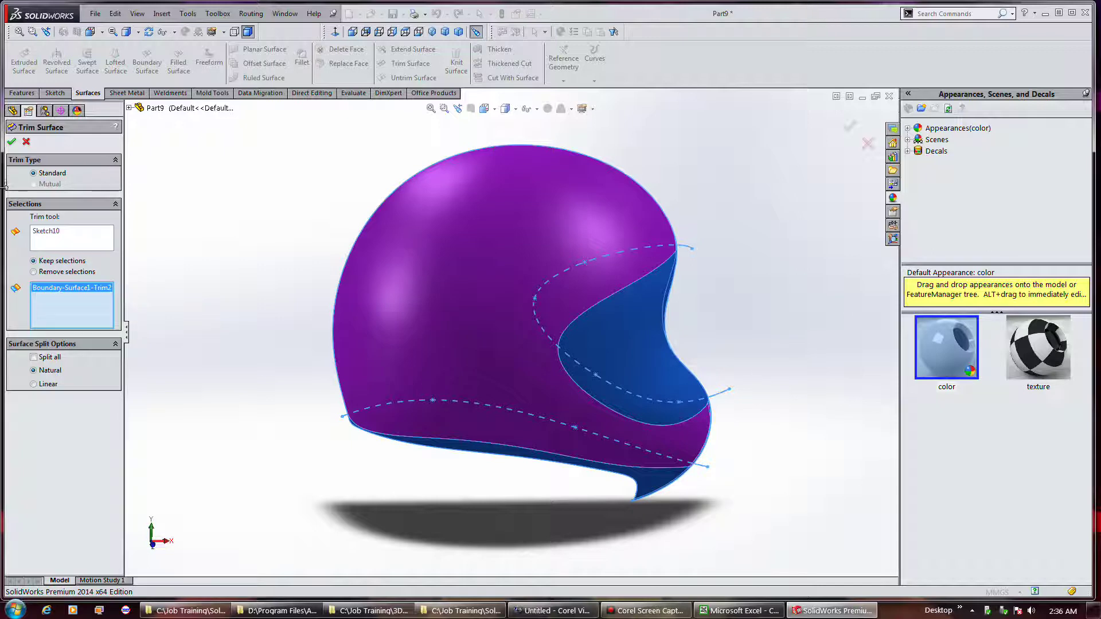
{"action": "left_click", "coordinate": [11, 142]}
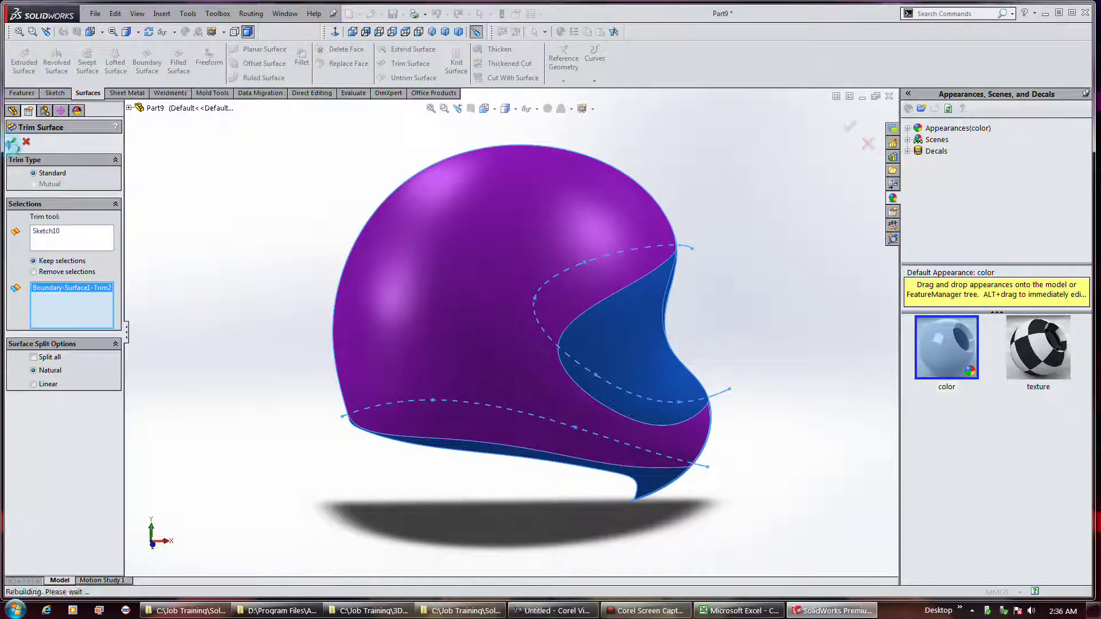
{"action": "middle_click_drag", "start_coordinate": [617, 385], "coordinate": [627, 356]}
{"action": "left_click_drag", "start_coordinate": [627, 356], "coordinate": [651, 373]}
{"action": "key", "text": "Escape"}
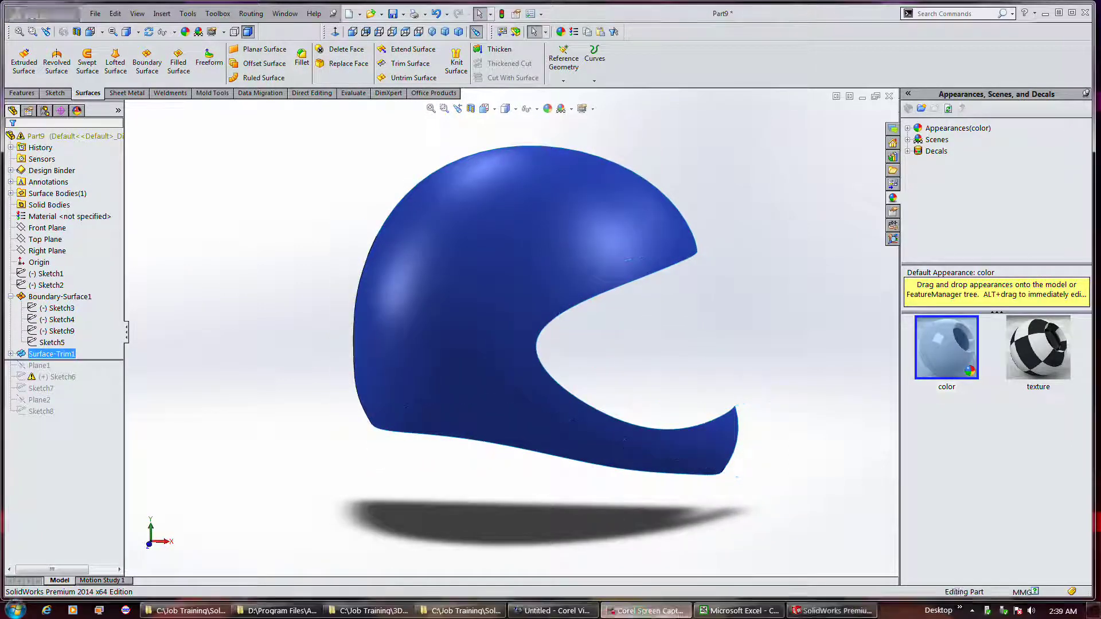
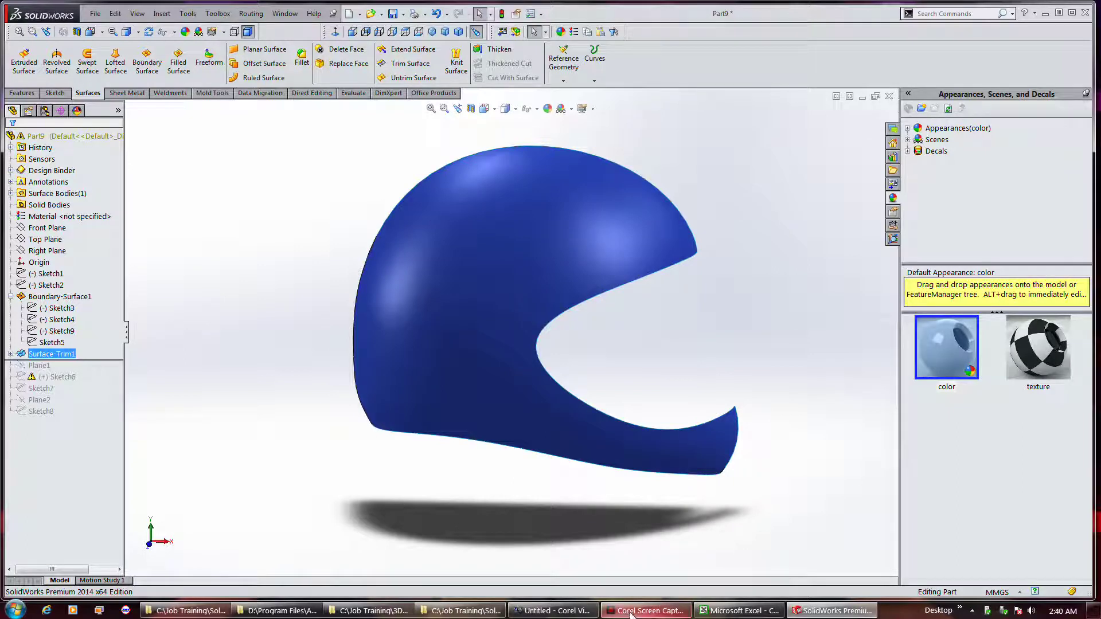
Step: Start a sketch on the Front Plane and draw a shallow spline from behind the helmet's rear edge to just below the origin
{"action": "mouse_move", "coordinate": [628, 614]}
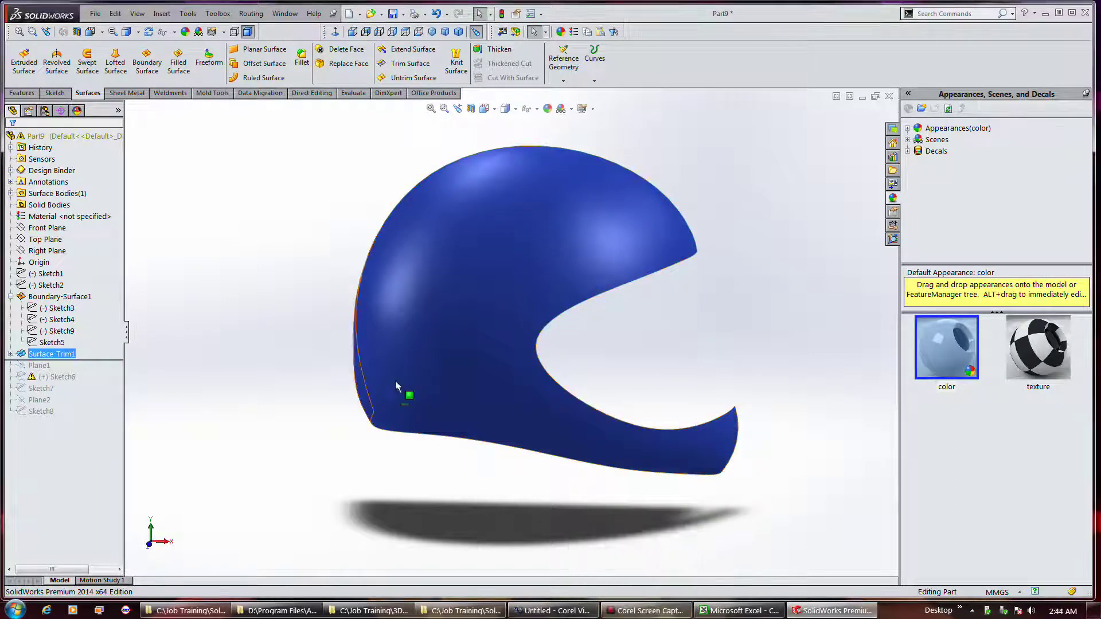
{"action": "middle_click_drag", "start_coordinate": [437, 410], "coordinate": [378, 379]}
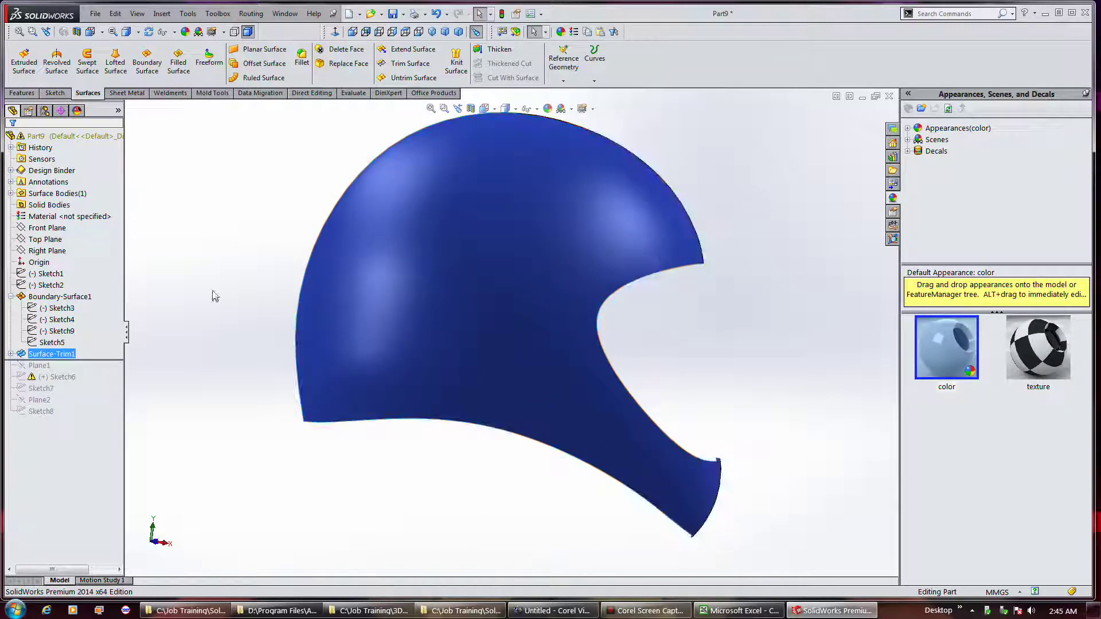
{"action": "left_click", "coordinate": [47, 227]}
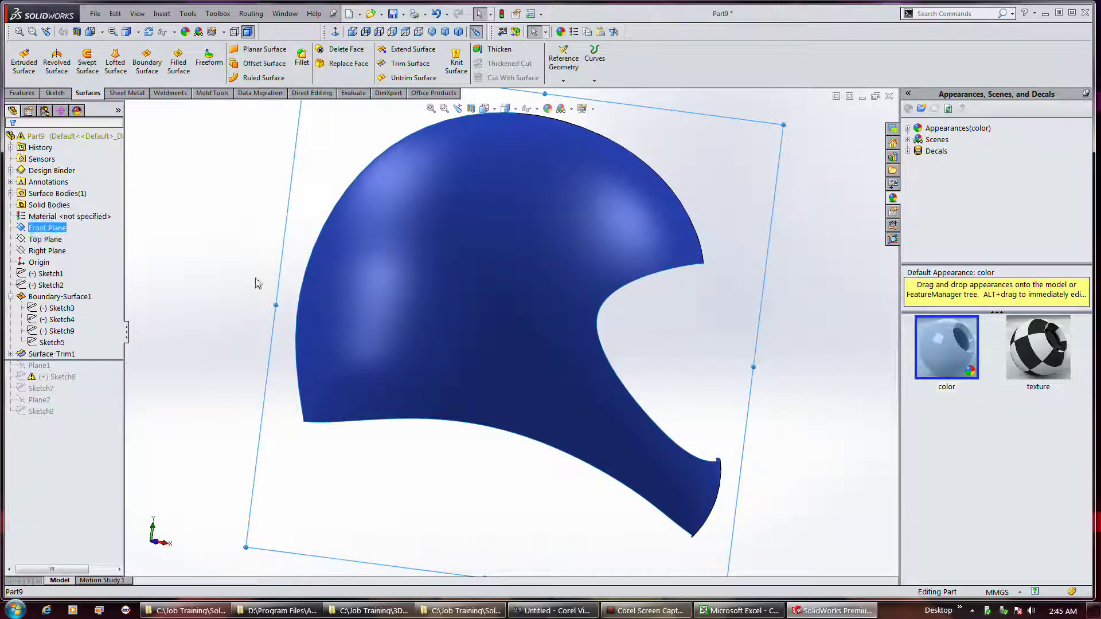
{"action": "left_click", "coordinate": [55, 93]}
{"action": "left_click", "coordinate": [22, 58]}
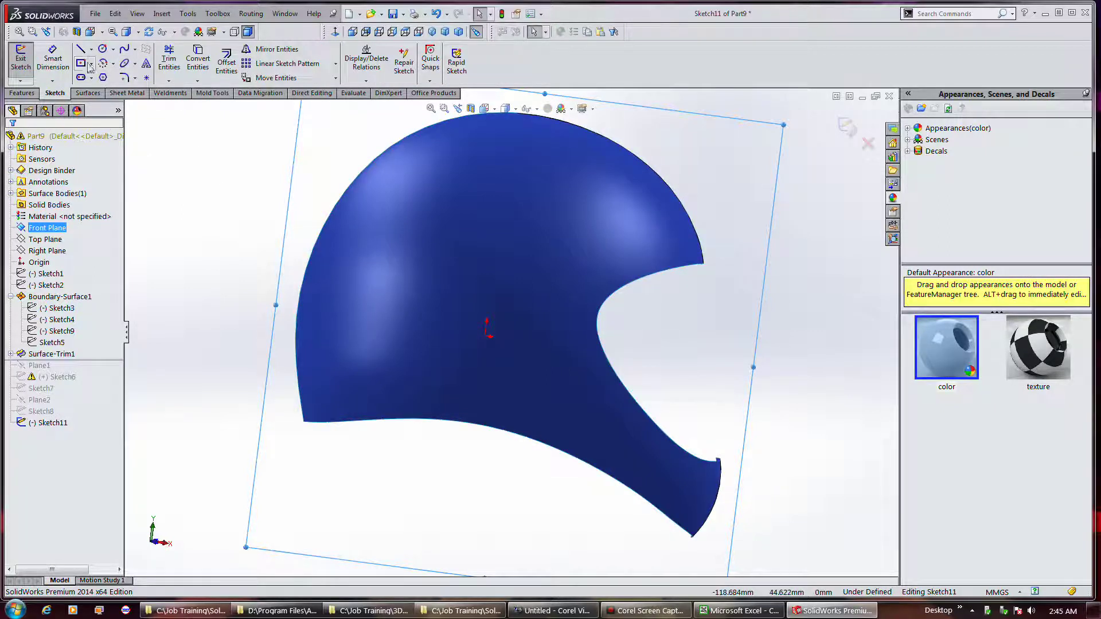
{"action": "left_click", "coordinate": [124, 52]}
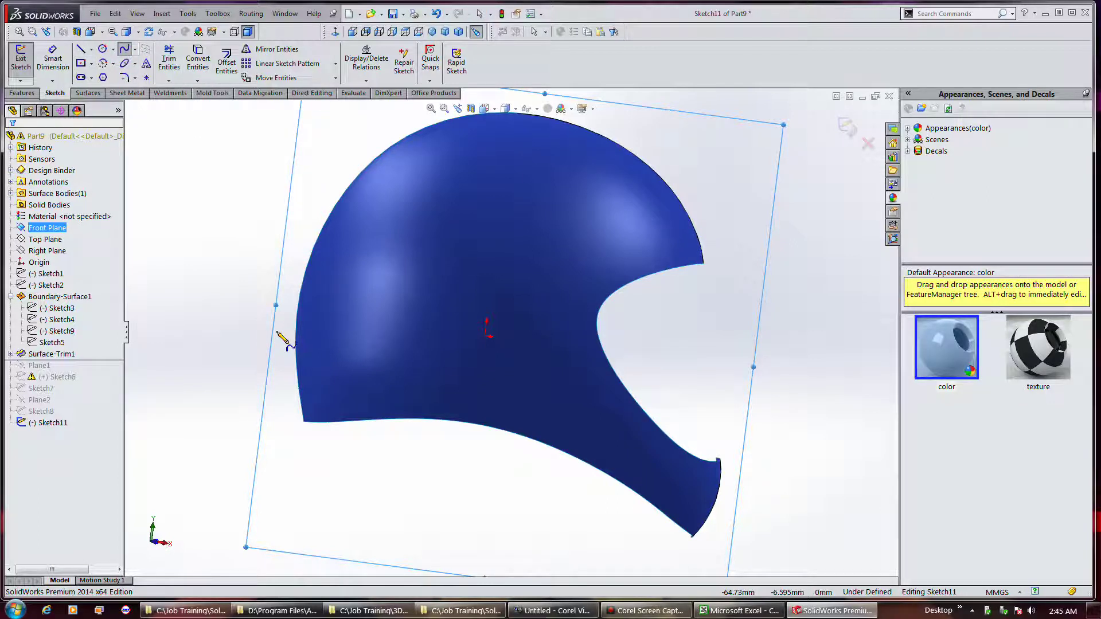
{"action": "left_click", "coordinate": [275, 381]}
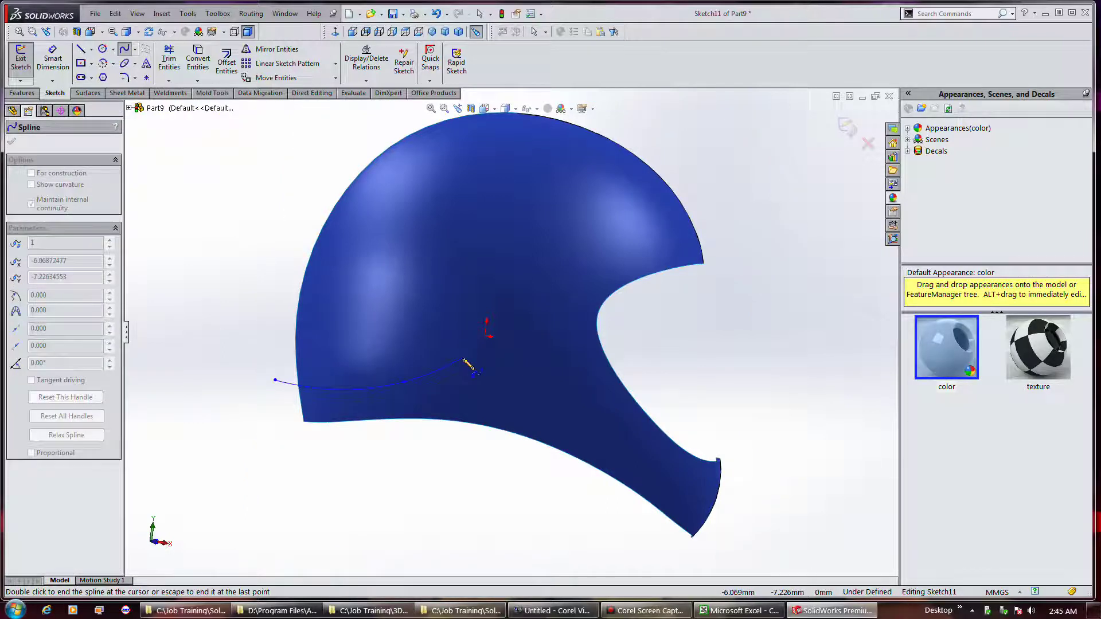
{"action": "left_click", "coordinate": [463, 359]}
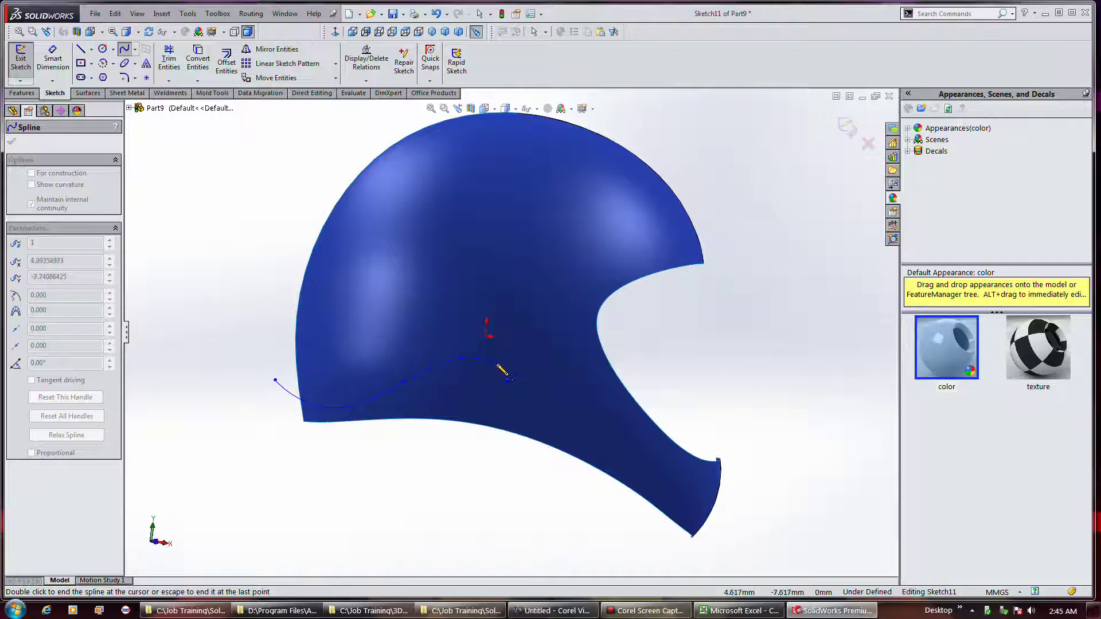
{"action": "key", "text": "Escape"}
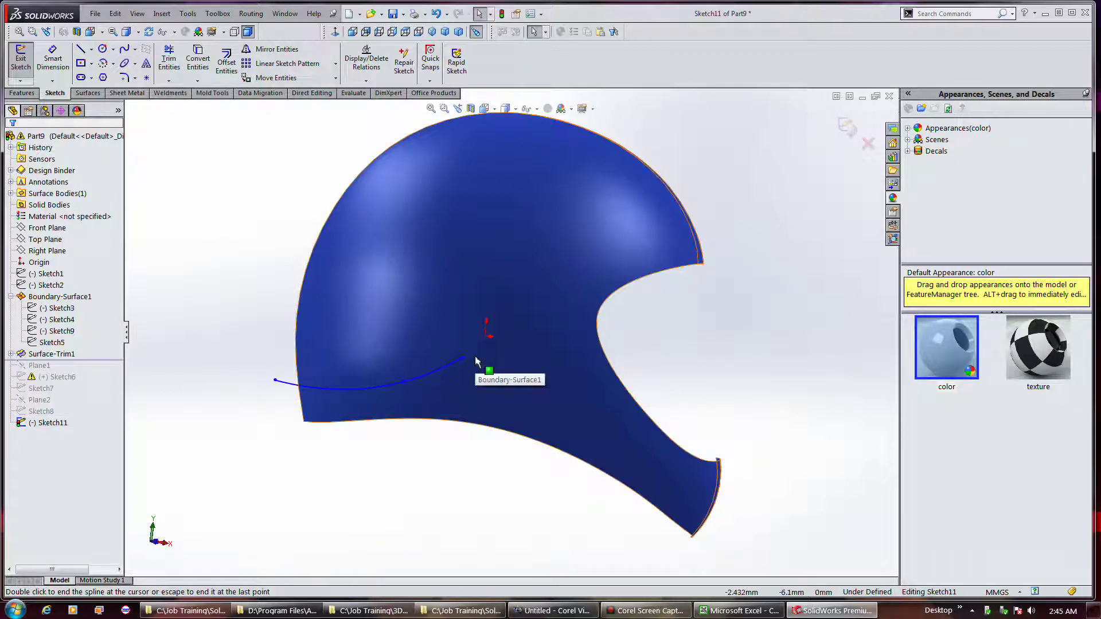
Step: Add a short curved spline segment from the front end of the existing spline up to a point just beside the origin
{"action": "key", "text": "Return"}
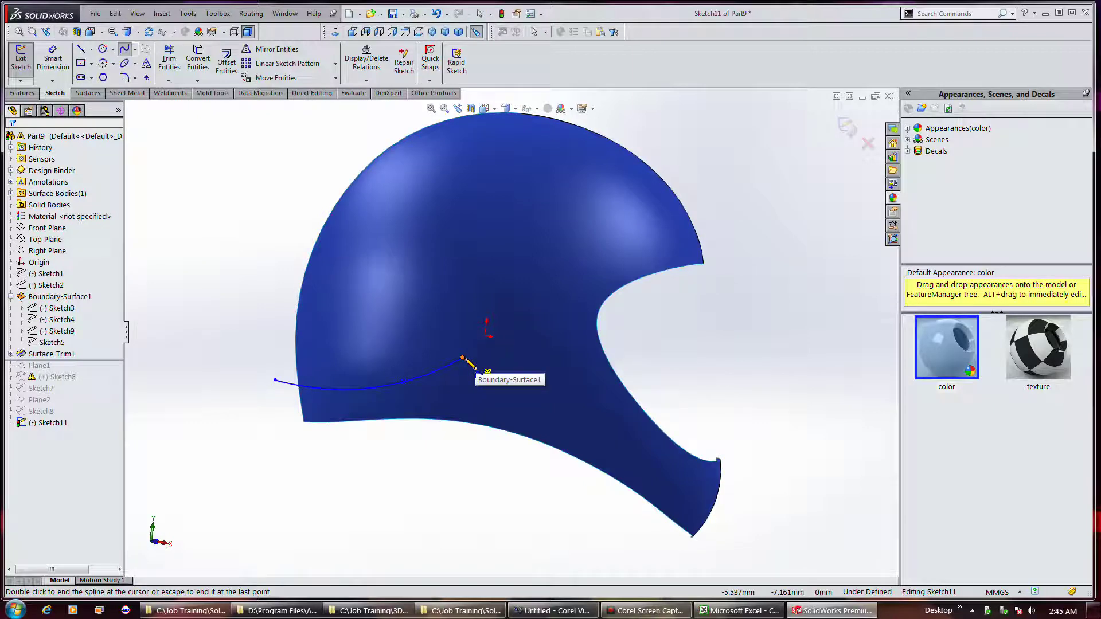
{"action": "left_click", "coordinate": [463, 358]}
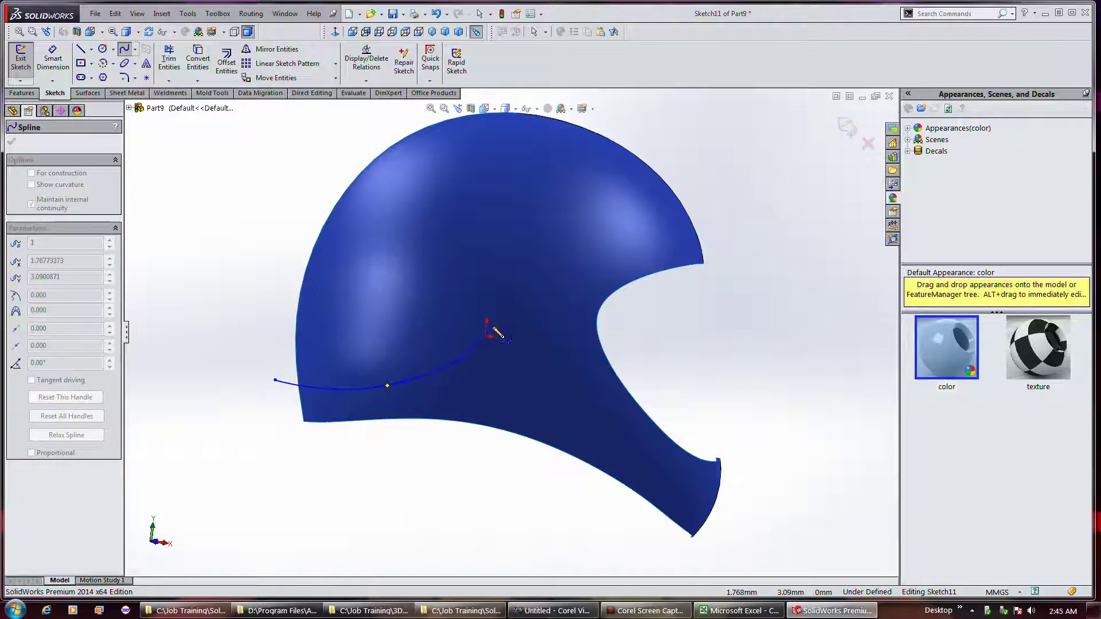
{"action": "left_click", "coordinate": [488, 324]}
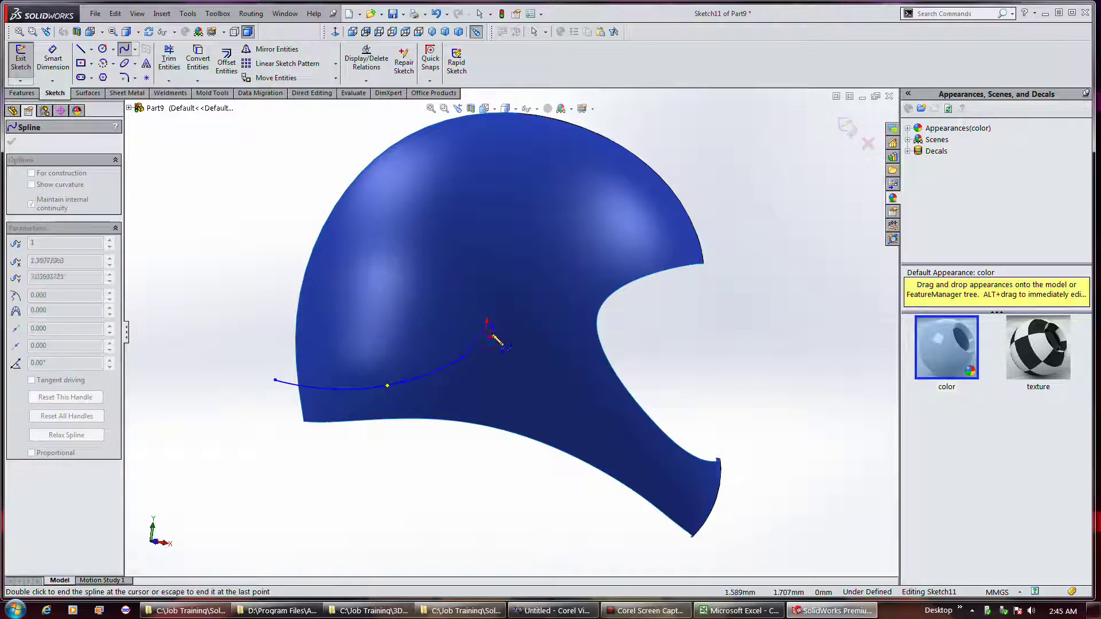
{"action": "key", "text": "Escape"}
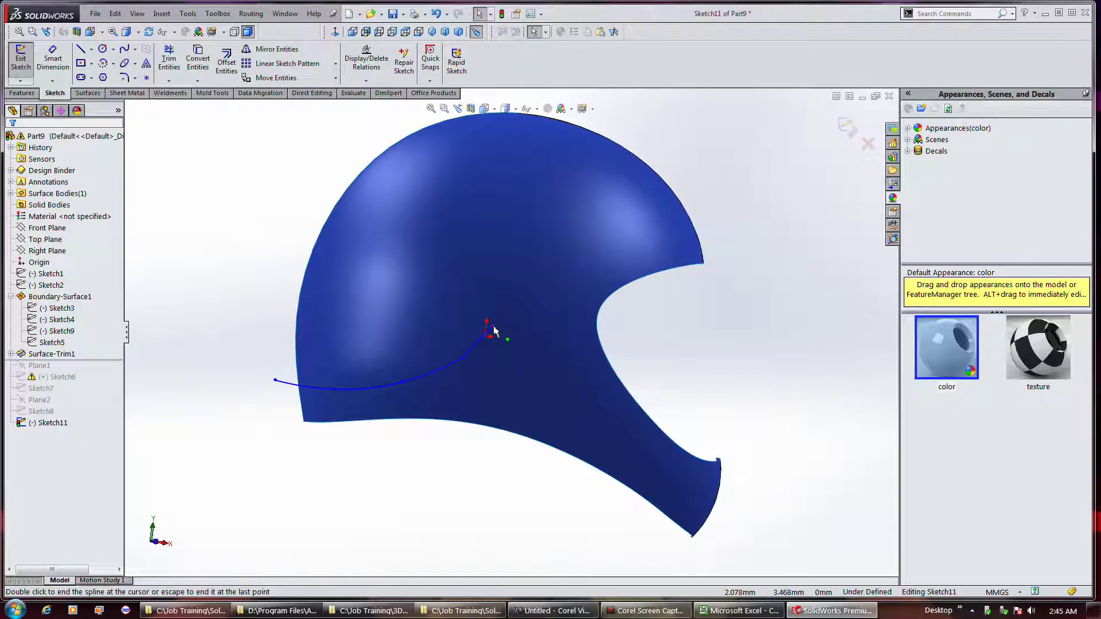
Step: Draw a second shallow spline above the first, from its front end beside the origin back past the helmet's rear edge
{"action": "key", "text": "Return"}
{"action": "left_click", "coordinate": [417, 343]}
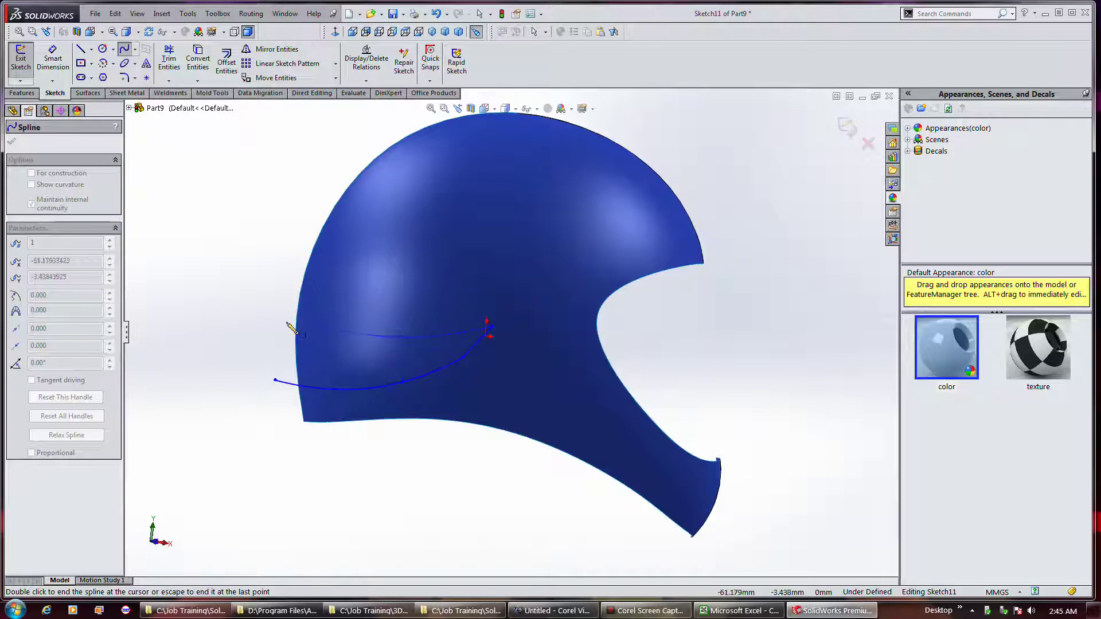
{"action": "double_click", "coordinate": [283, 323]}
{"action": "key", "text": "Escape"}
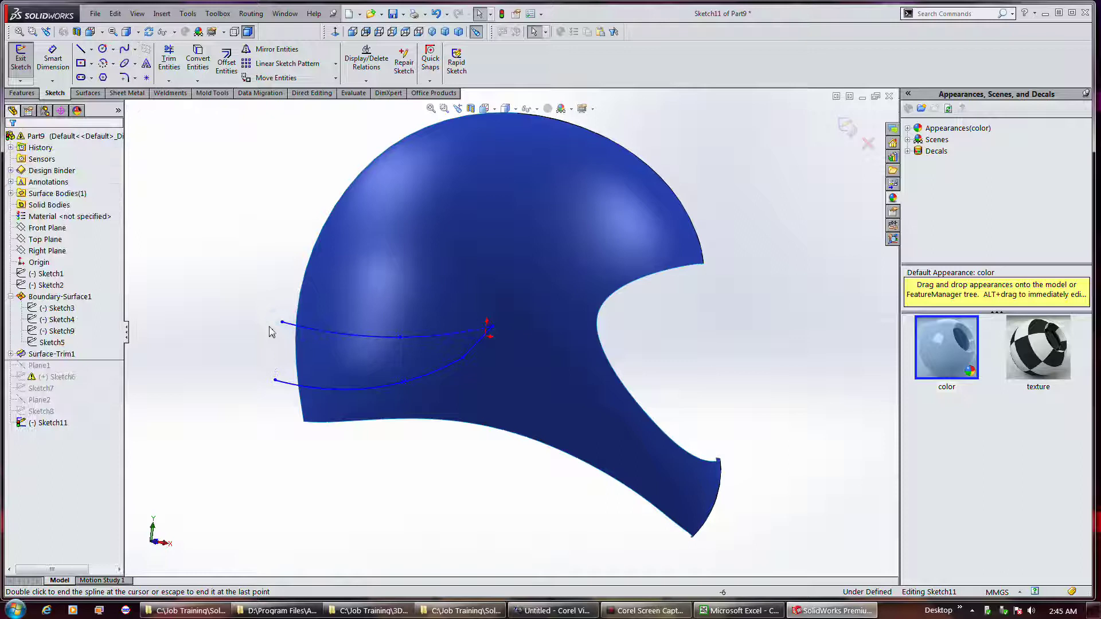
Step: Finish the curved side sketch and trim the helmet surface with it, keeping the region outside the profile
{"action": "left_click", "coordinate": [16, 70]}
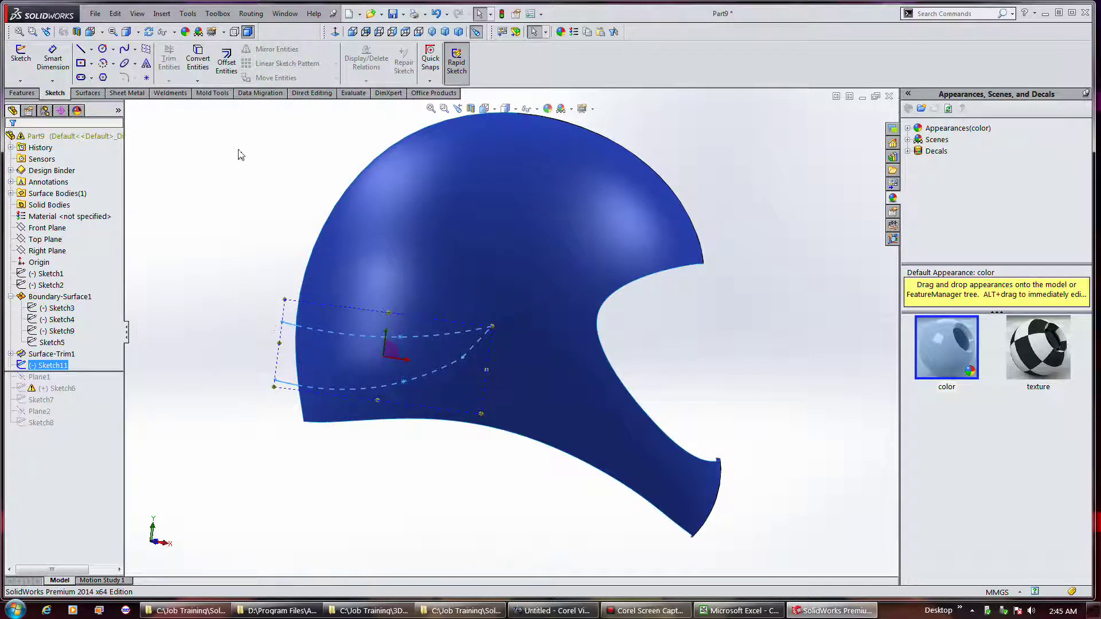
{"action": "left_click", "coordinate": [247, 194]}
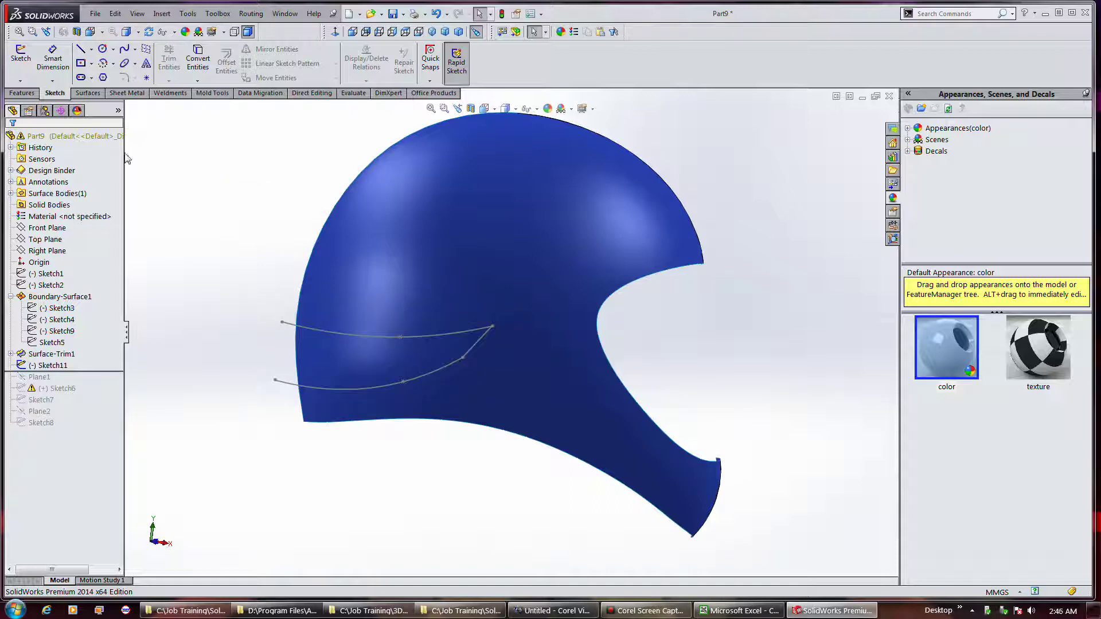
{"action": "left_click", "coordinate": [87, 93]}
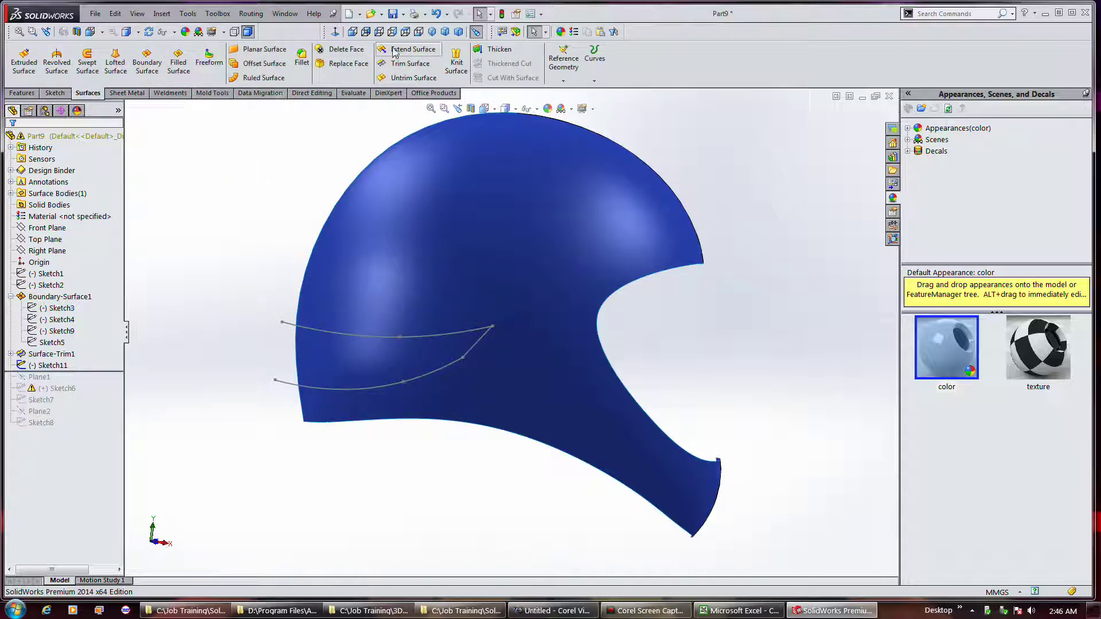
{"action": "left_click", "coordinate": [410, 63]}
{"action": "left_click", "coordinate": [353, 277]}
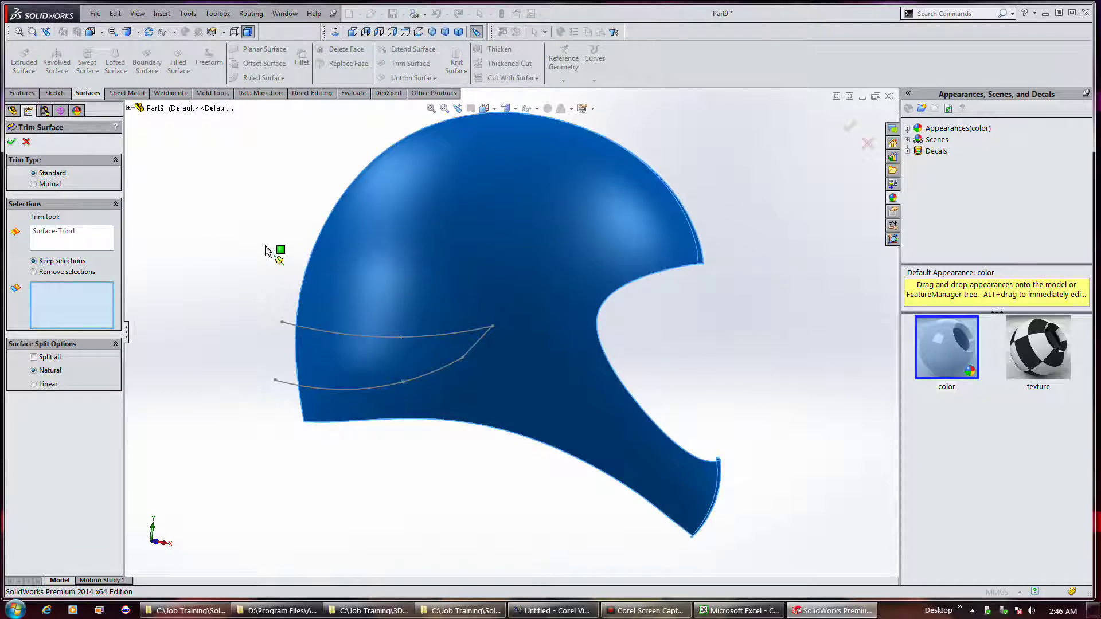
{"action": "right_click", "coordinate": [54, 243]}
{"action": "left_click", "coordinate": [78, 248]}
{"action": "left_click", "coordinate": [291, 327]}
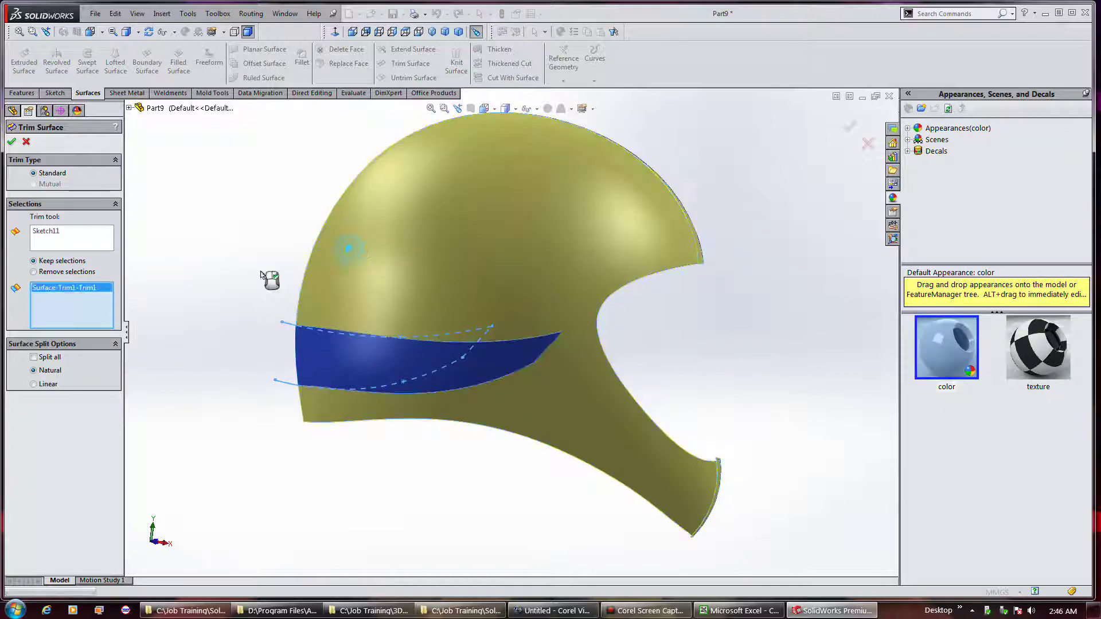
{"action": "left_click", "coordinate": [350, 253]}
{"action": "left_click", "coordinate": [11, 141]}
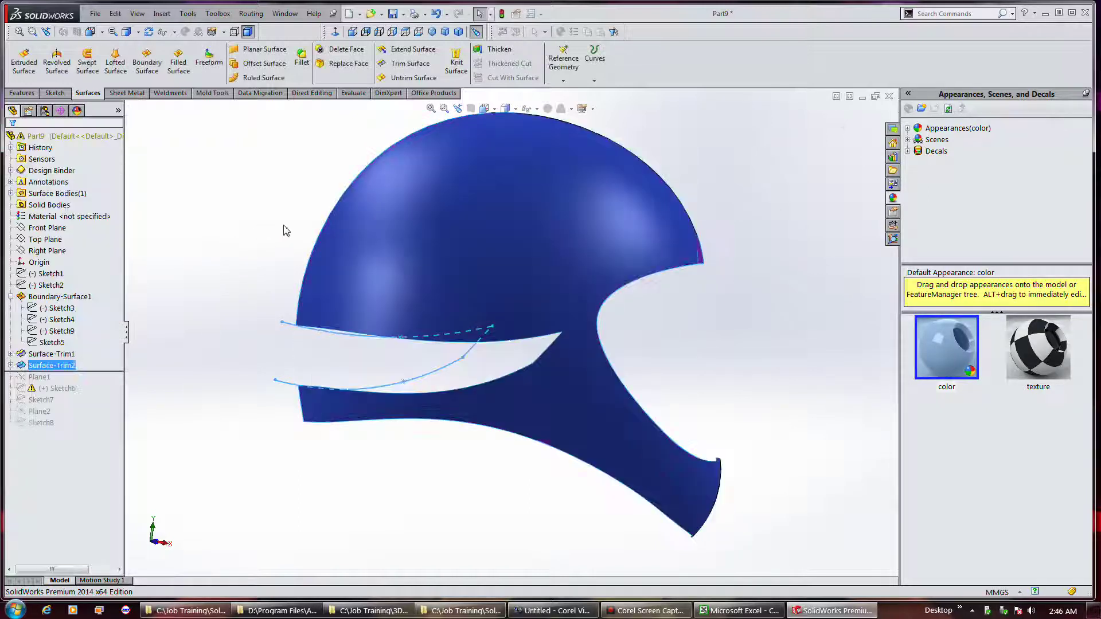
Step: On the Front Plane, sketch a scalloped chain of three arcs joining the upper and lower rear corners of the trimmed opening
{"action": "mouse_move", "coordinate": [437, 201]}
{"action": "middle_mouse_down"}
{"action": "mouse_move", "coordinate": [456, 238]}
{"action": "mouse_move", "coordinate": [418, 229]}
{"action": "mouse_move", "coordinate": [423, 206]}
{"action": "middle_mouse_up"}
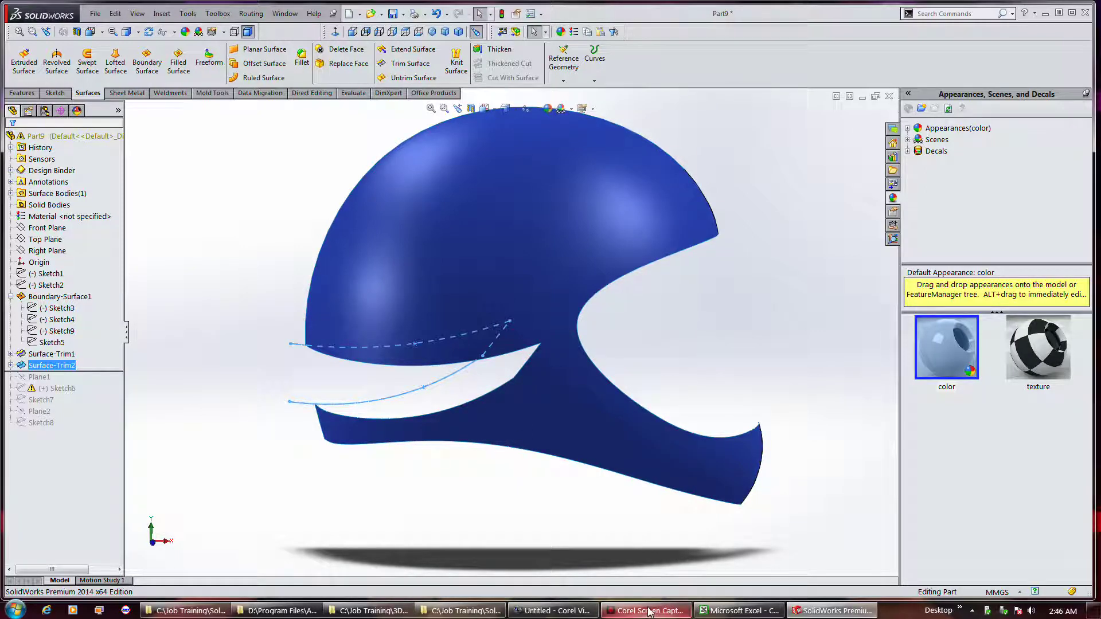
{"action": "mouse_move", "coordinate": [651, 611]}
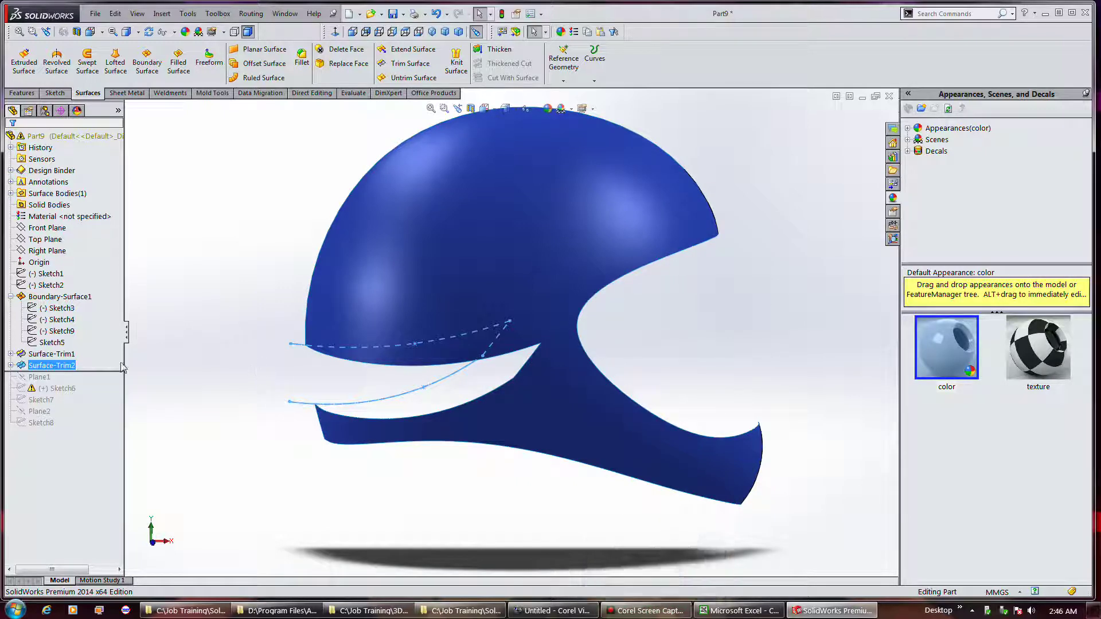
{"action": "left_click", "coordinate": [57, 252]}
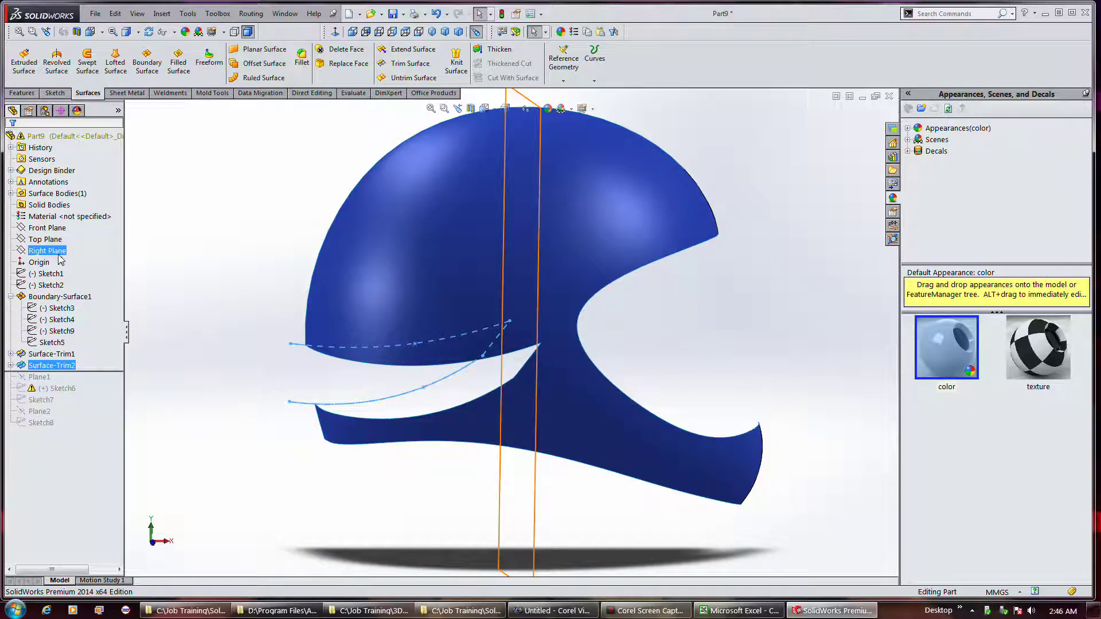
{"action": "left_click", "coordinate": [58, 231]}
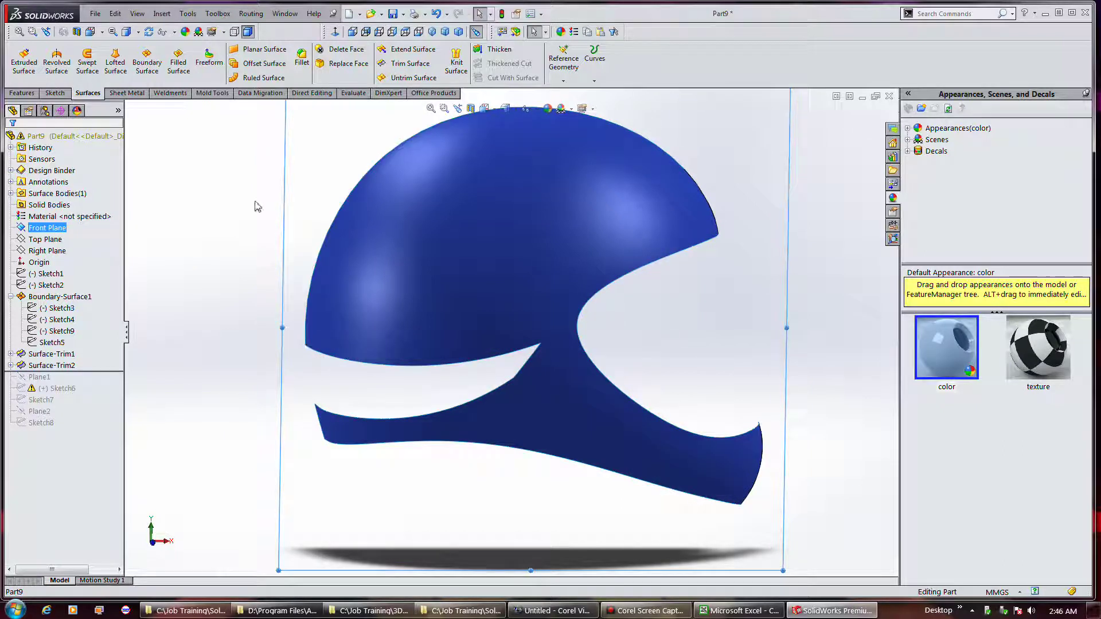
{"action": "left_click", "coordinate": [61, 94]}
{"action": "left_click", "coordinate": [21, 57]}
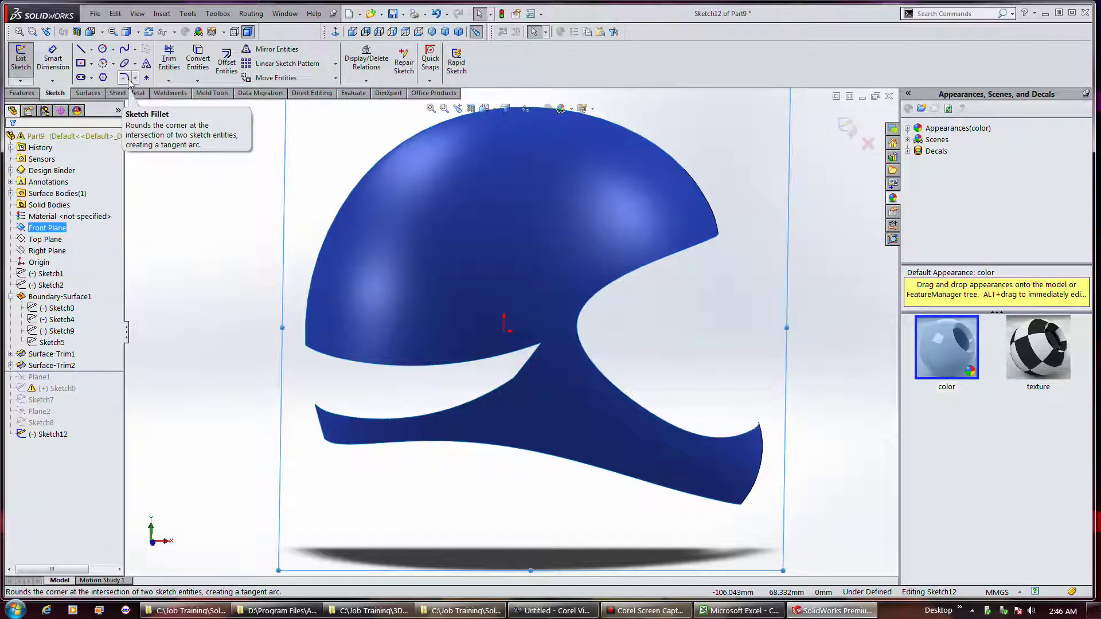
{"action": "left_click", "coordinate": [103, 65]}
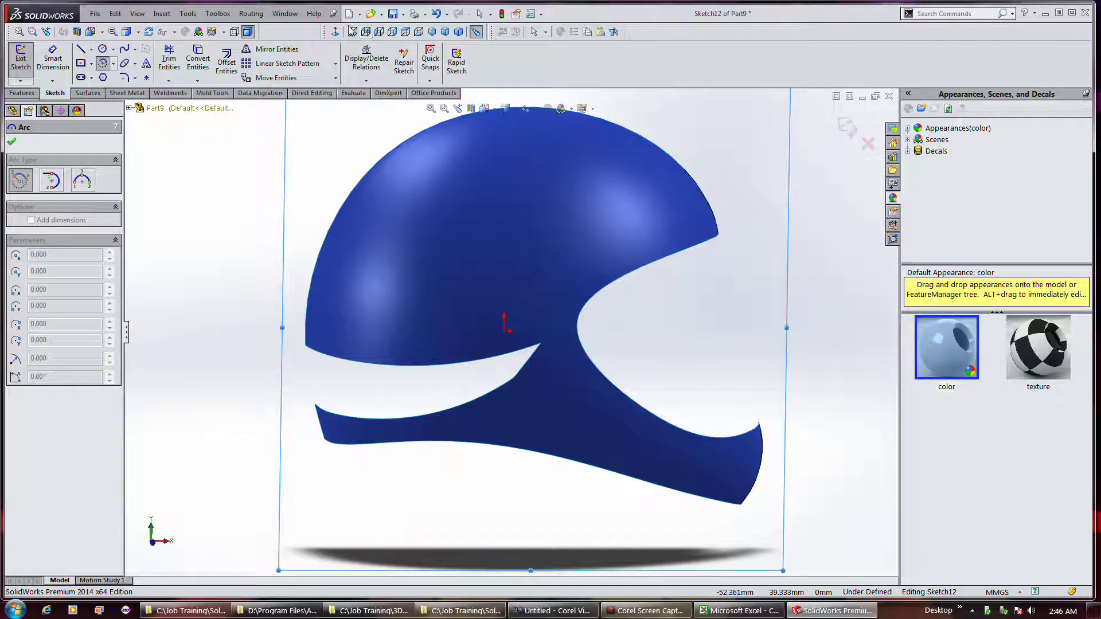
{"action": "left_click", "coordinate": [352, 32]}
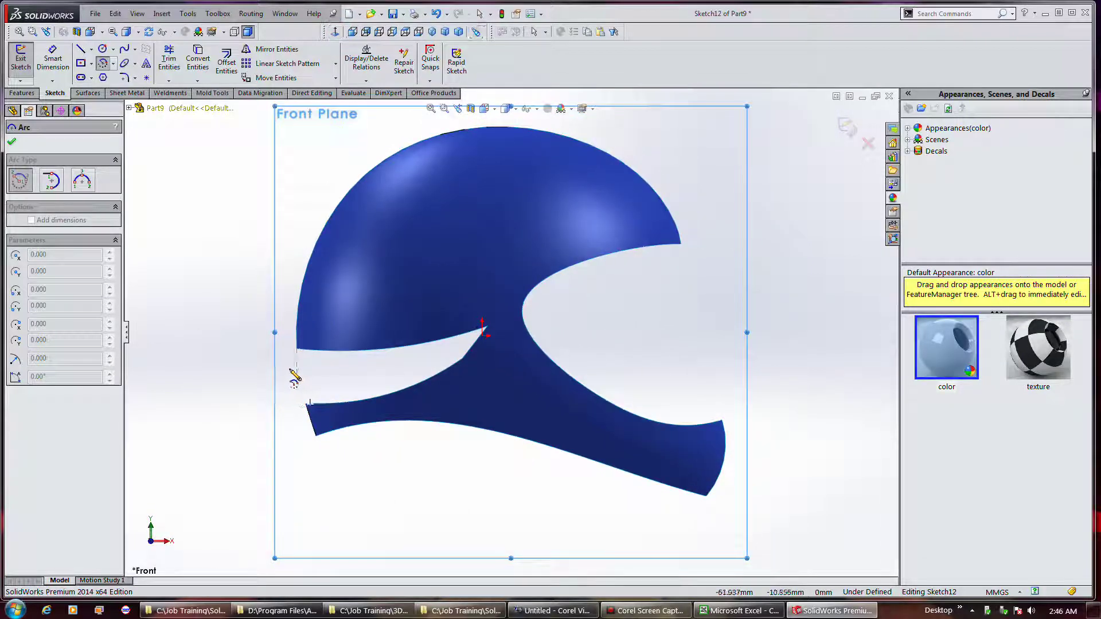
{"action": "scroll", "coordinate": [295, 376], "scroll_direction": "down", "scroll_amount": 5}
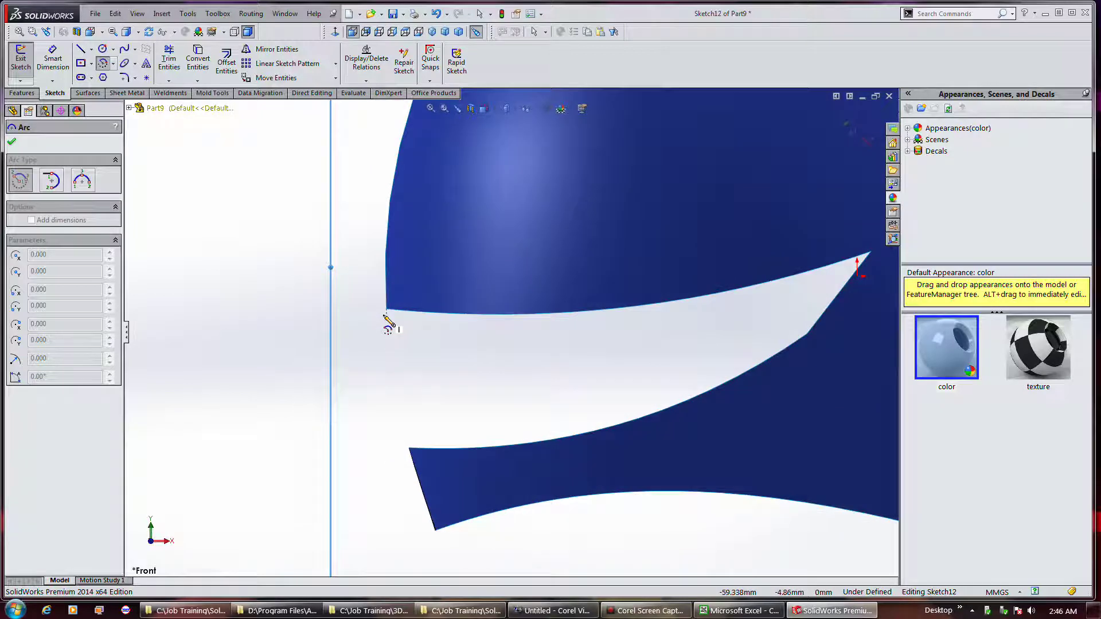
{"action": "left_click", "coordinate": [641, 612]}
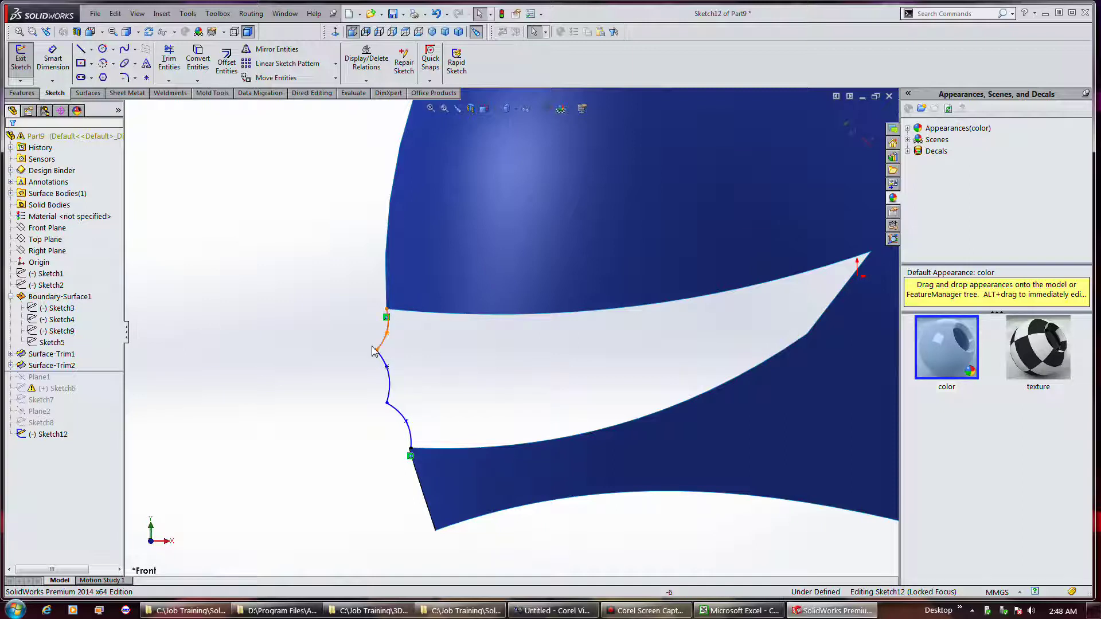
{"action": "left_click", "coordinate": [19, 69]}
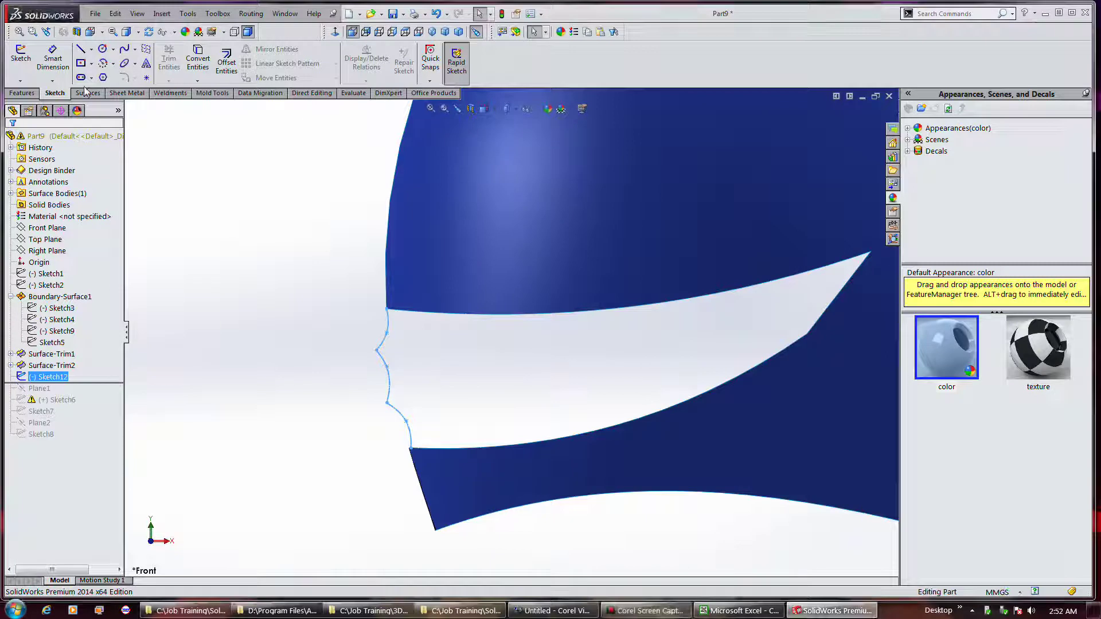
Step: Start a Boundary Surface with the scalloped arc sketch and the opening's short slanted edge as untwisted Direction 1 curves
{"action": "left_click", "coordinate": [86, 93]}
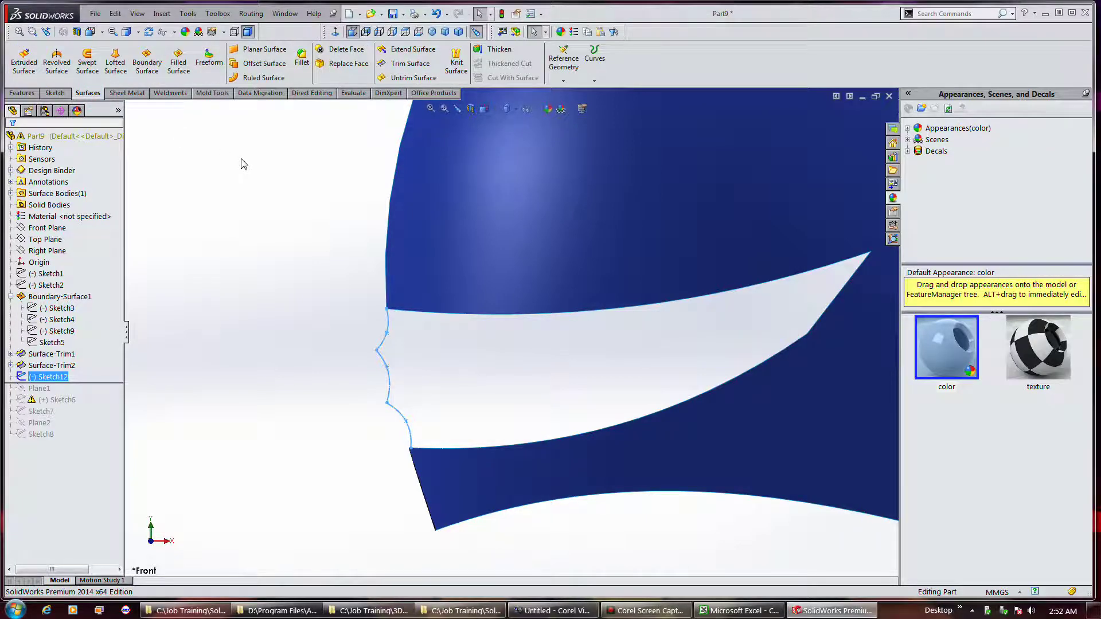
{"action": "left_click", "coordinate": [146, 62]}
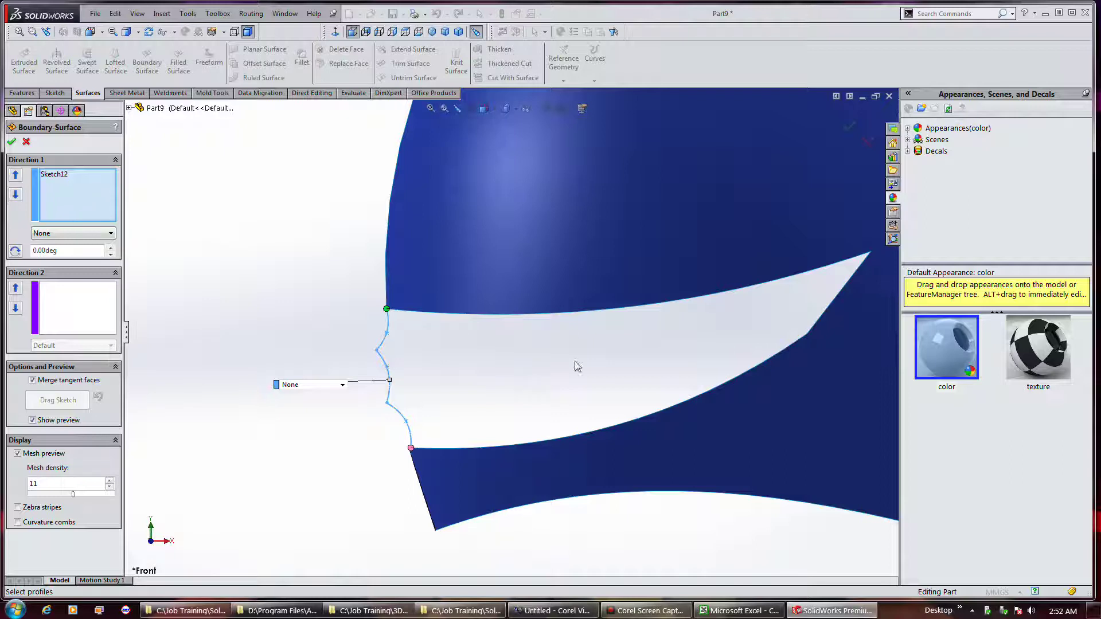
{"action": "left_click", "coordinate": [831, 300]}
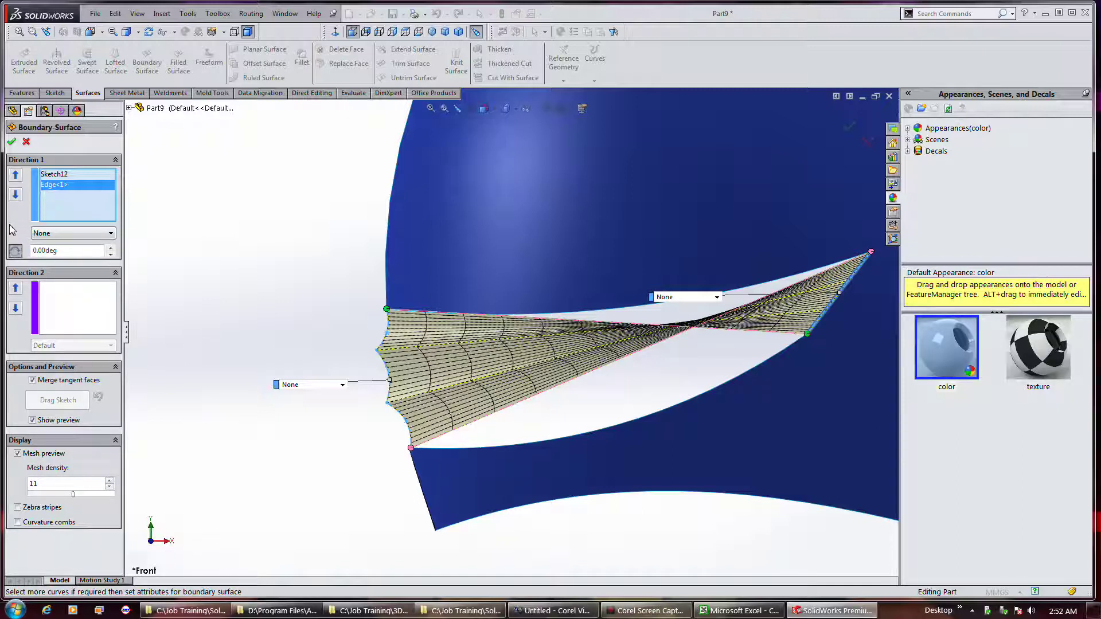
{"action": "left_click", "coordinate": [15, 196]}
{"action": "right_click", "coordinate": [58, 193]}
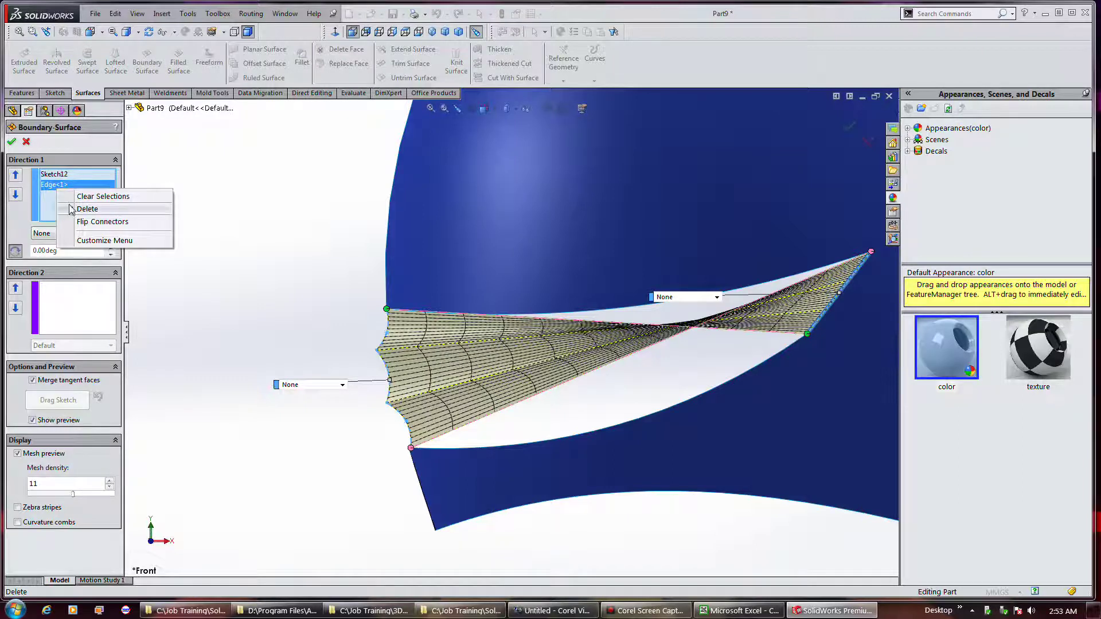
{"action": "left_click", "coordinate": [72, 209]}
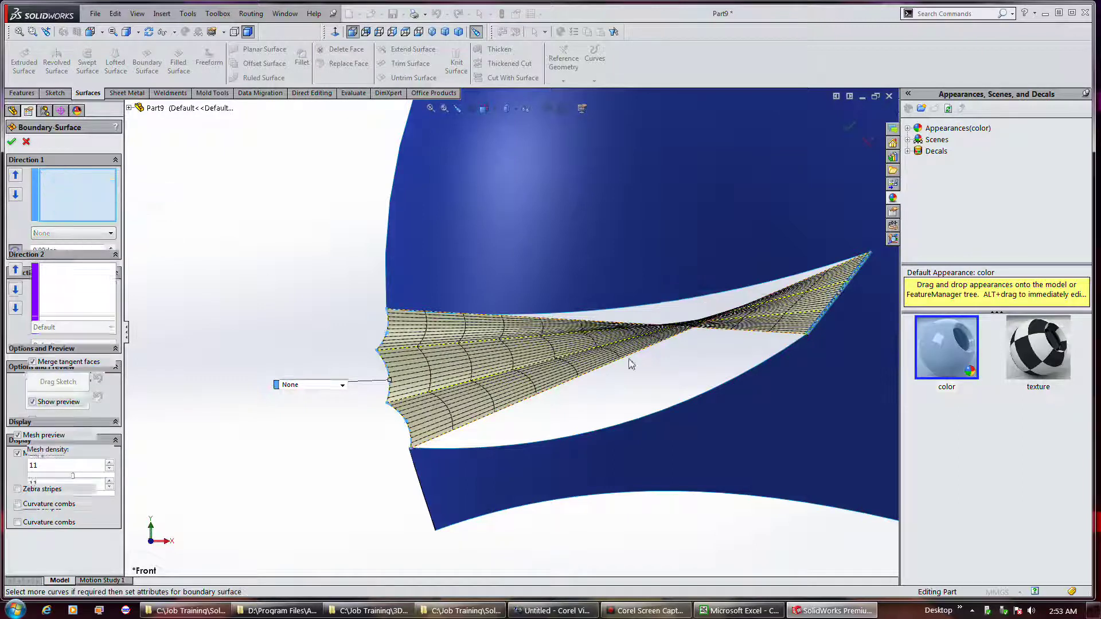
{"action": "left_click", "coordinate": [854, 274]}
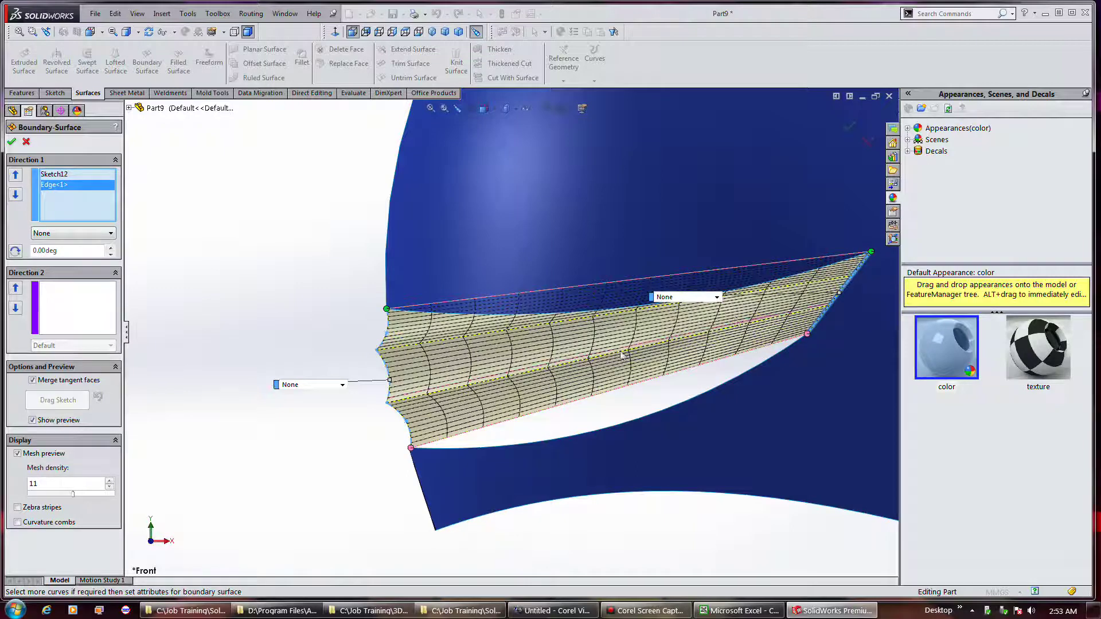
Step: Set the Direction 1 constraints to Curvature To Face on the slanted edge and Normal To Profile on the arc sketch
{"action": "left_click", "coordinate": [717, 297]}
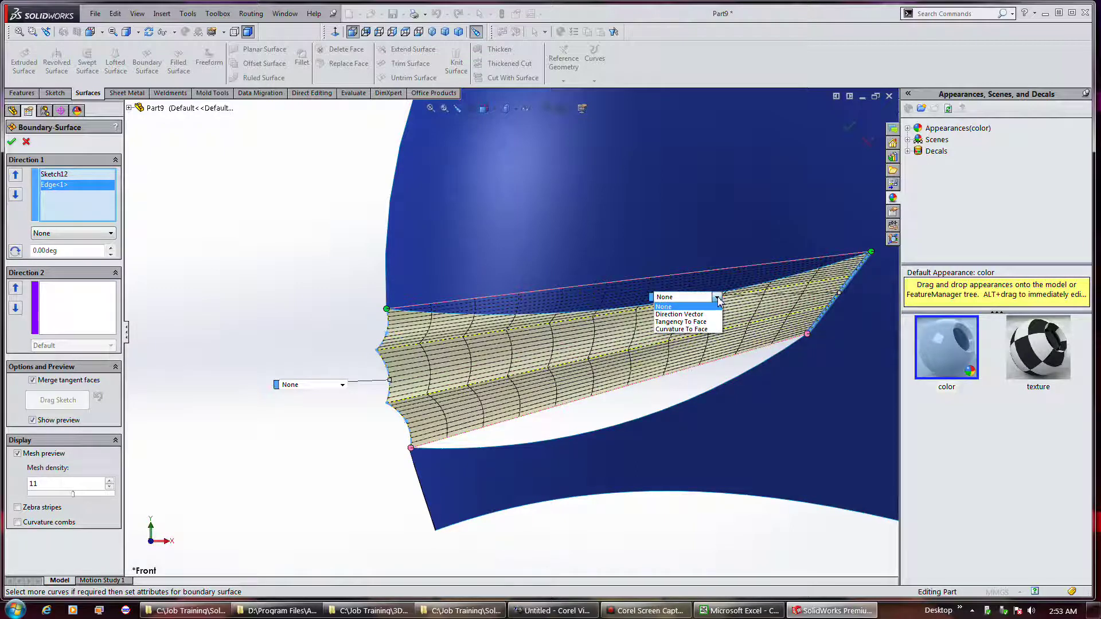
{"action": "left_click", "coordinate": [703, 329]}
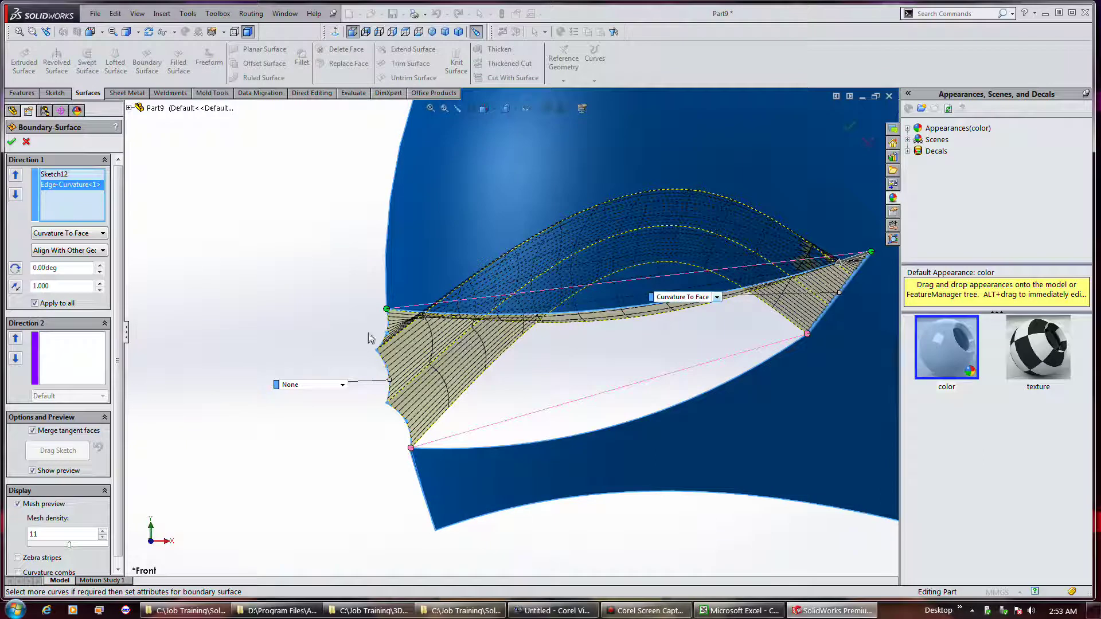
{"action": "left_click", "coordinate": [342, 386]}
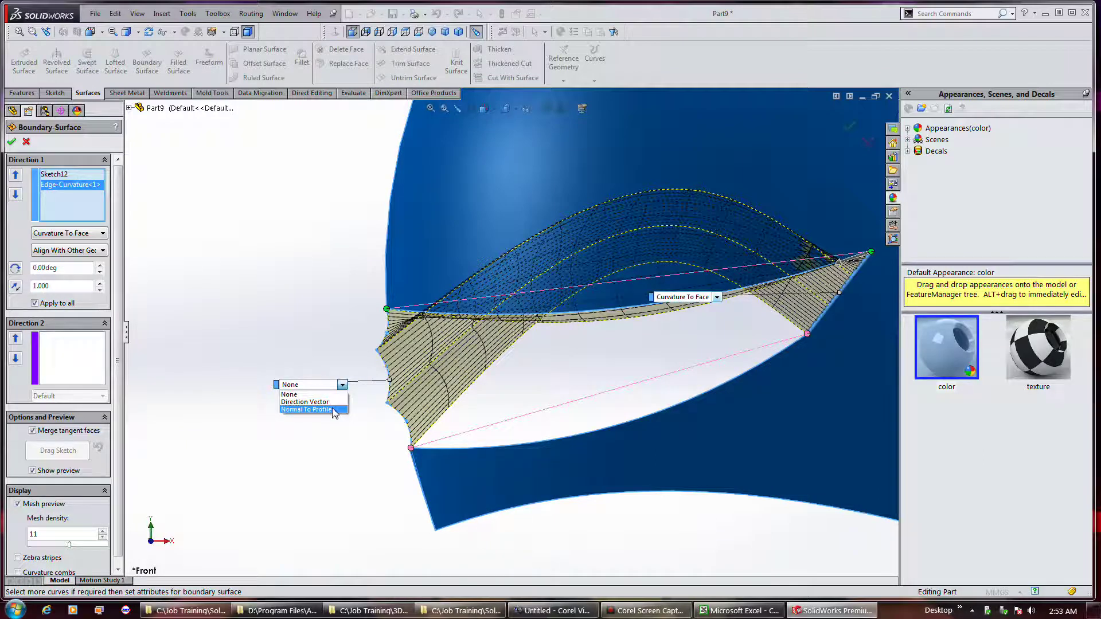
{"action": "left_click", "coordinate": [336, 409]}
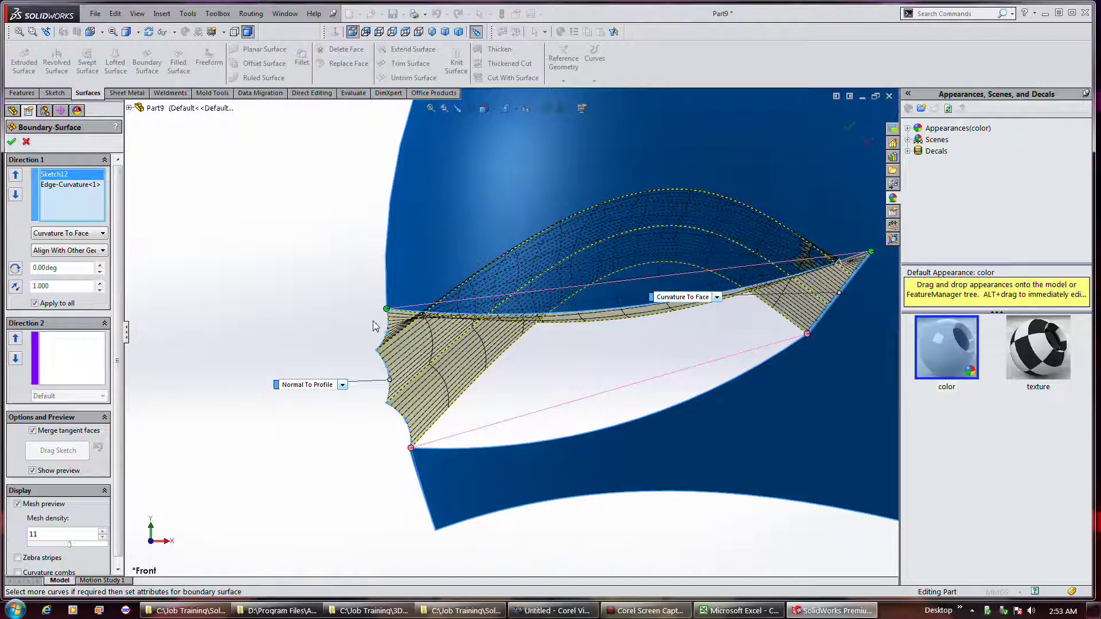
Step: Add the opening's long upper and lower edges as Direction 2 curves and move the Curvature To Face label clear of the preview
{"action": "left_click", "coordinate": [70, 359]}
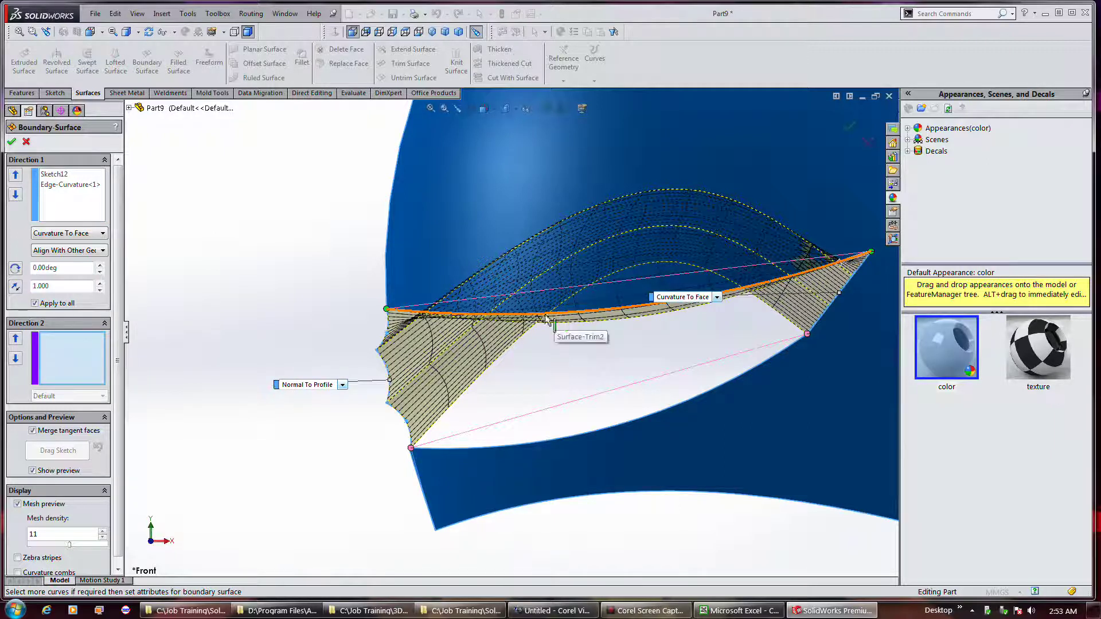
{"action": "left_click", "coordinate": [474, 319]}
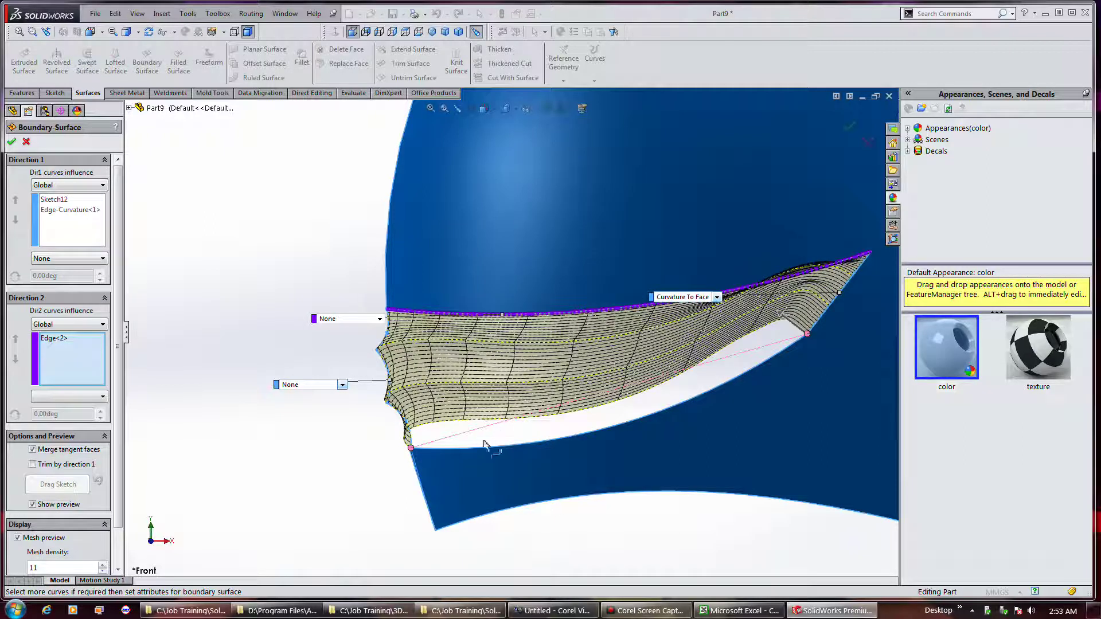
{"action": "left_click", "coordinate": [490, 453]}
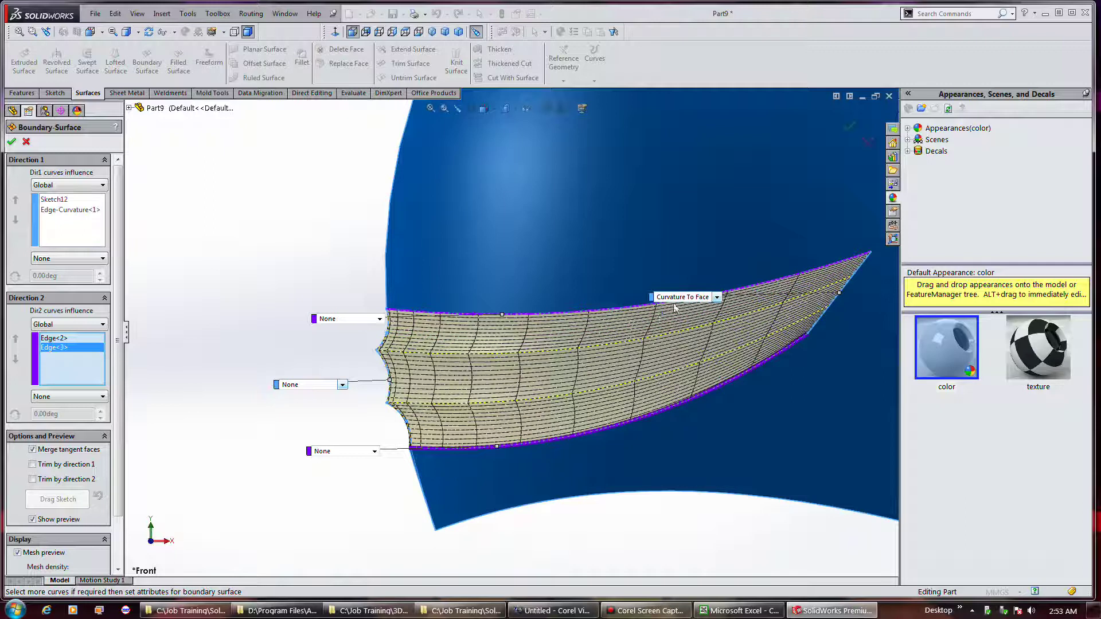
{"action": "left_click_drag", "start_coordinate": [652, 297], "coordinate": [691, 258]}
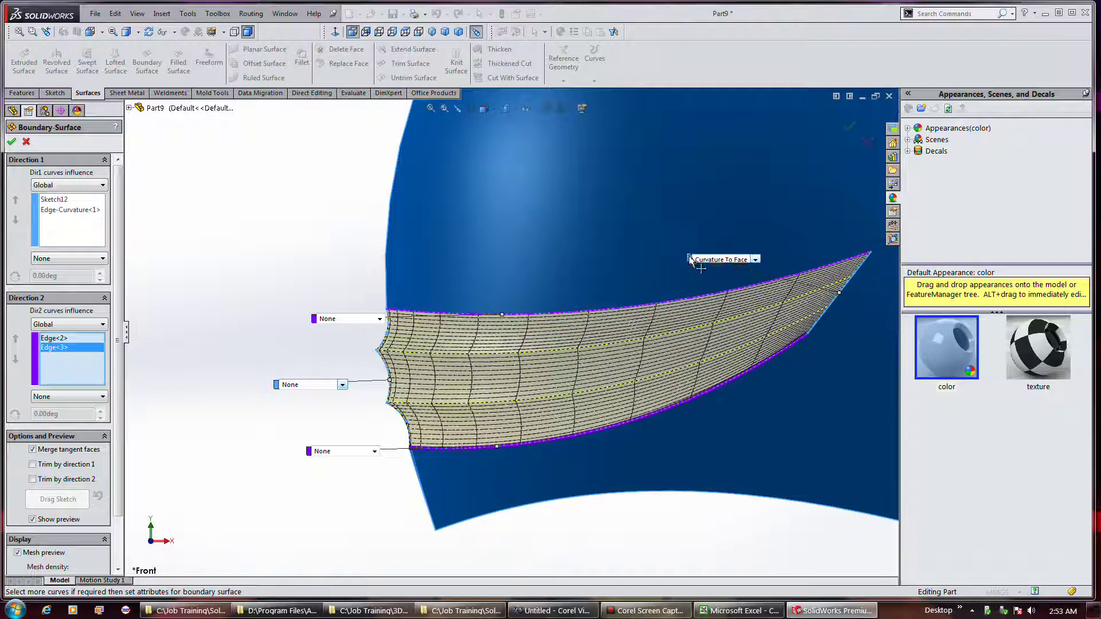
Step: Try Curvature To Face and Tangency To Face as the constraint on the opening's upper long edge
{"action": "left_click", "coordinate": [379, 320]}
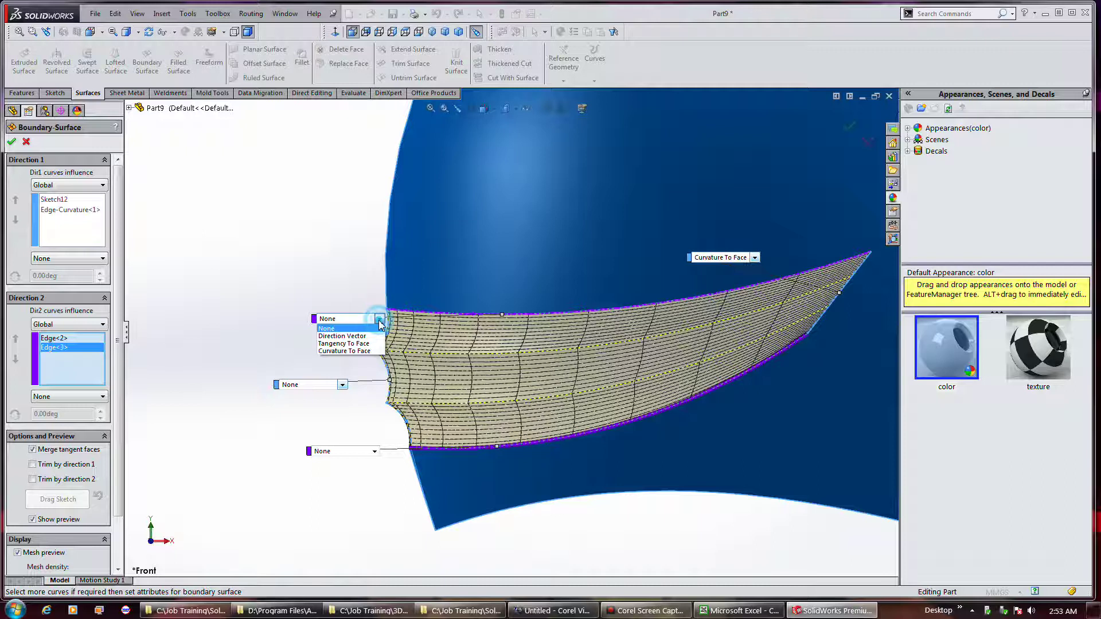
{"action": "left_click", "coordinate": [362, 351]}
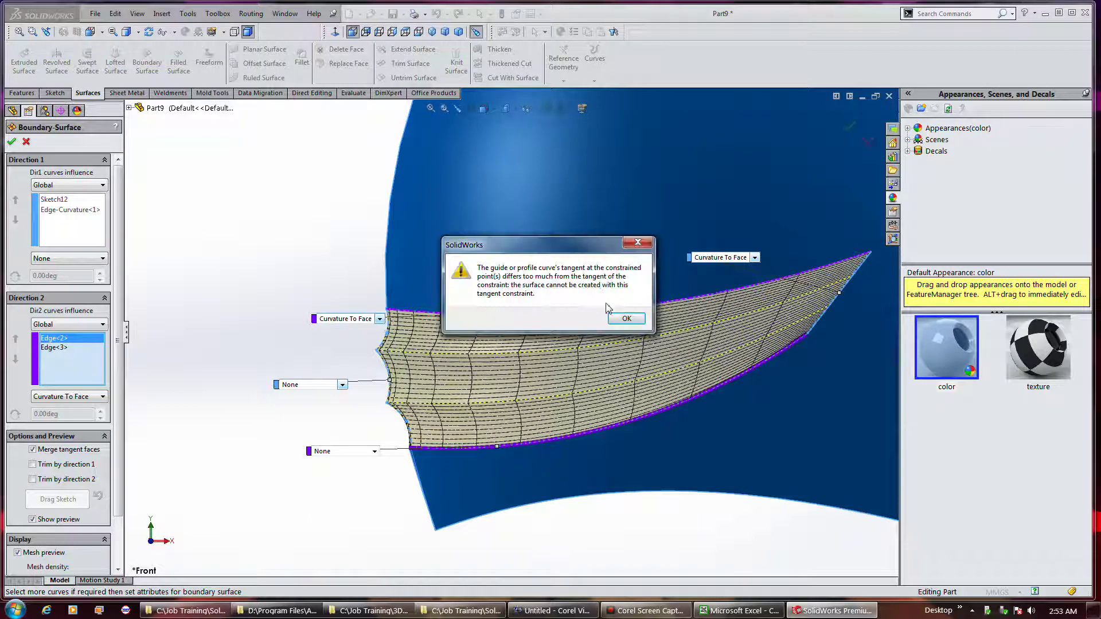
{"action": "left_click", "coordinate": [625, 319]}
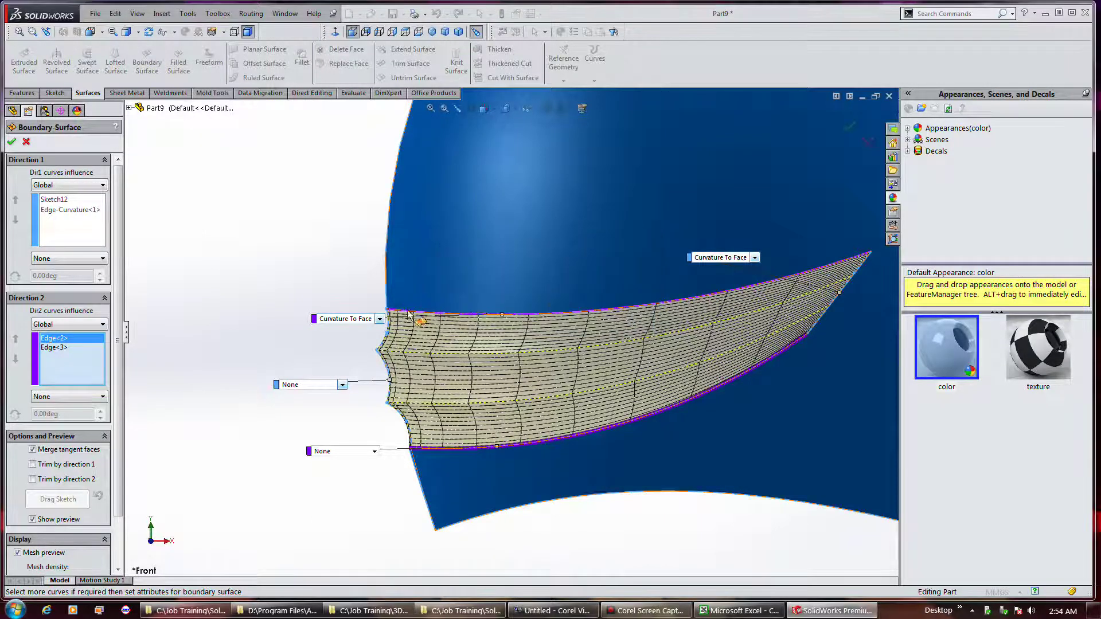
{"action": "left_click", "coordinate": [380, 319]}
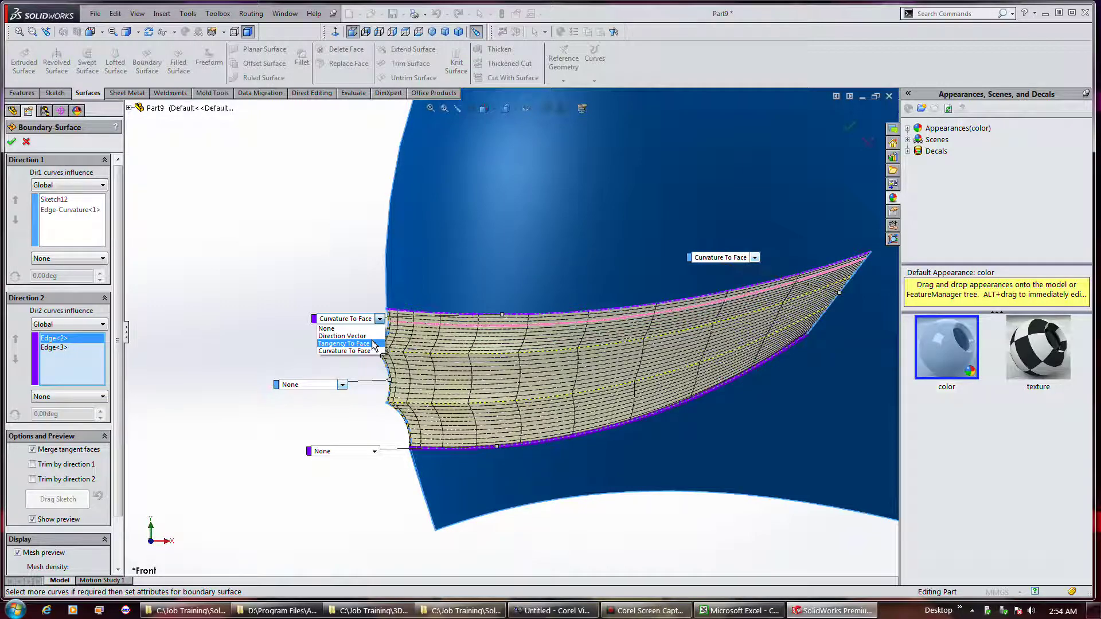
{"action": "left_click", "coordinate": [344, 344]}
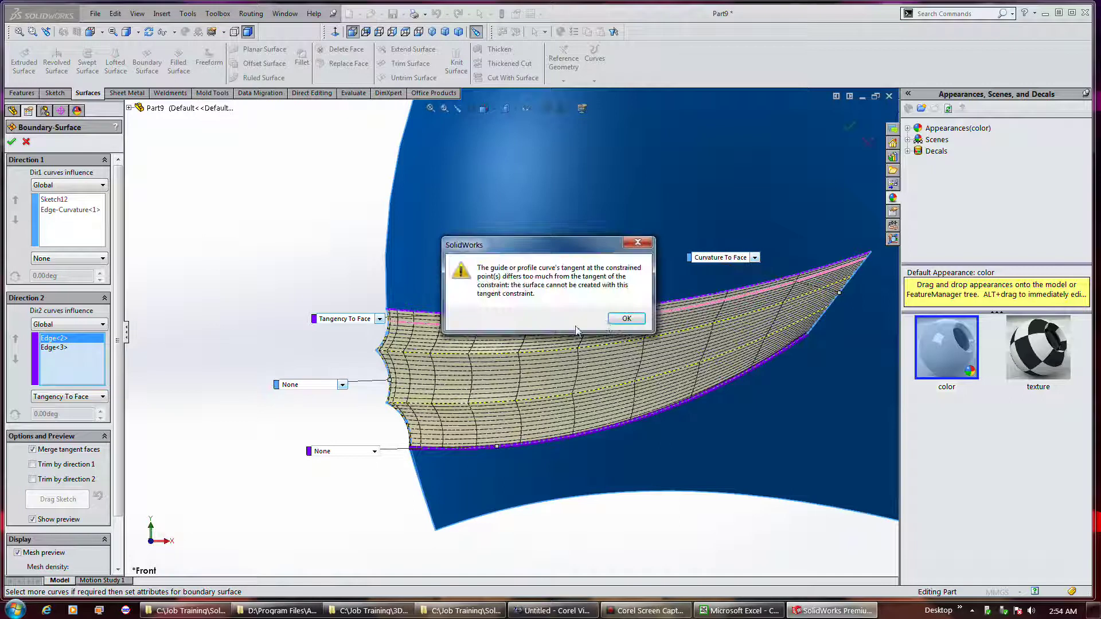
{"action": "left_click", "coordinate": [627, 319]}
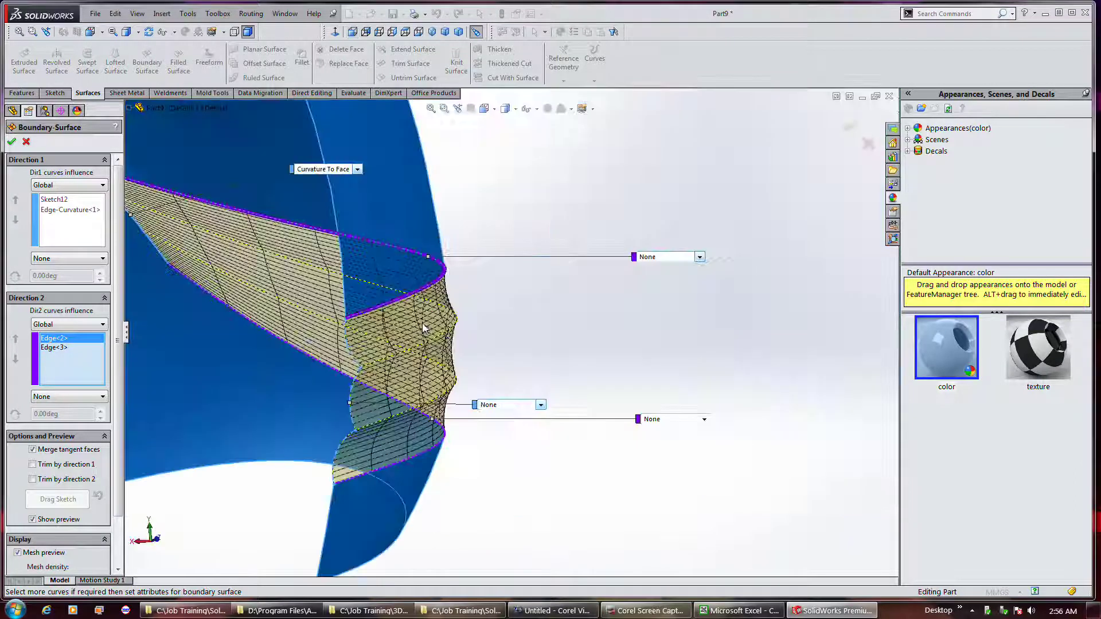
Step: Try Curvature To Face and Direction Vector on the opening's lower long edge, and set its constraint back to None
{"action": "middle_click_drag", "start_coordinate": [511, 346], "coordinate": [524, 335]}
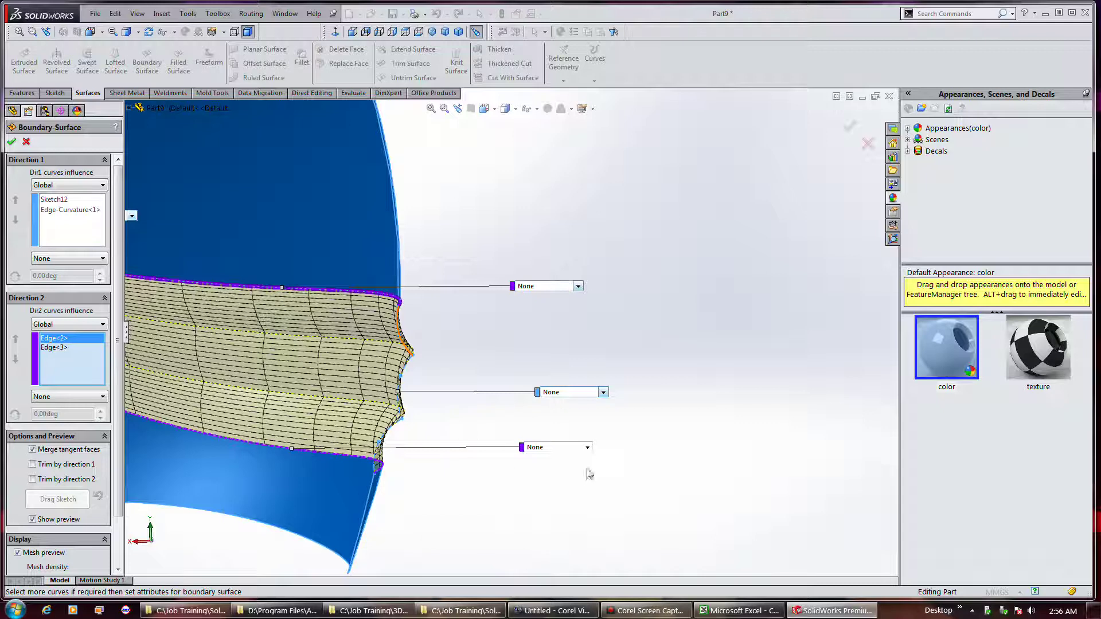
{"action": "left_click", "coordinate": [587, 448]}
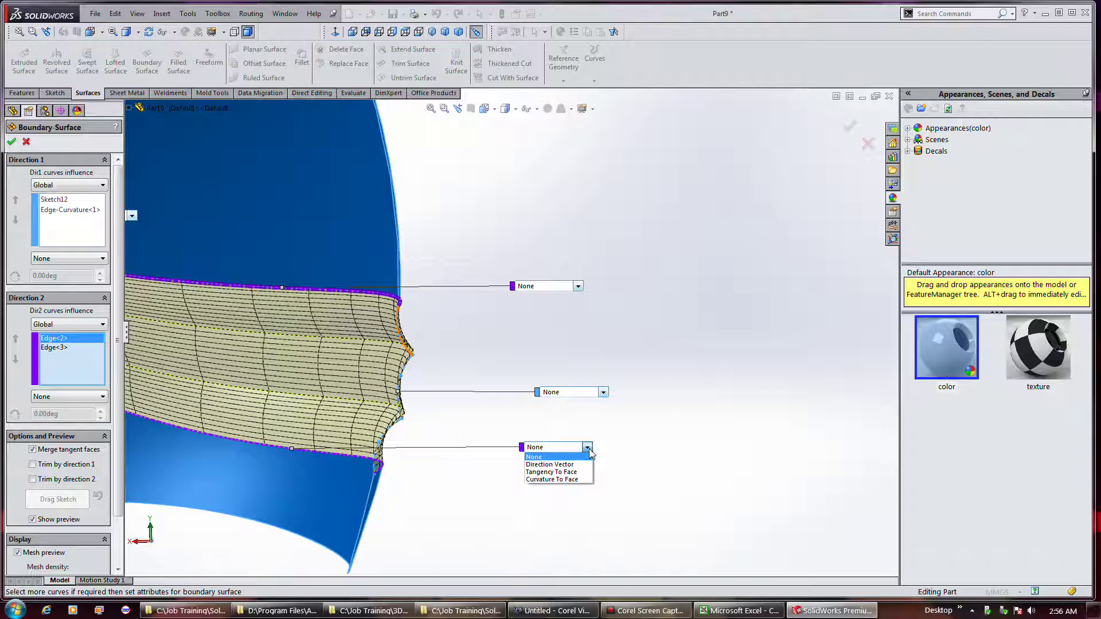
{"action": "left_click", "coordinate": [574, 479]}
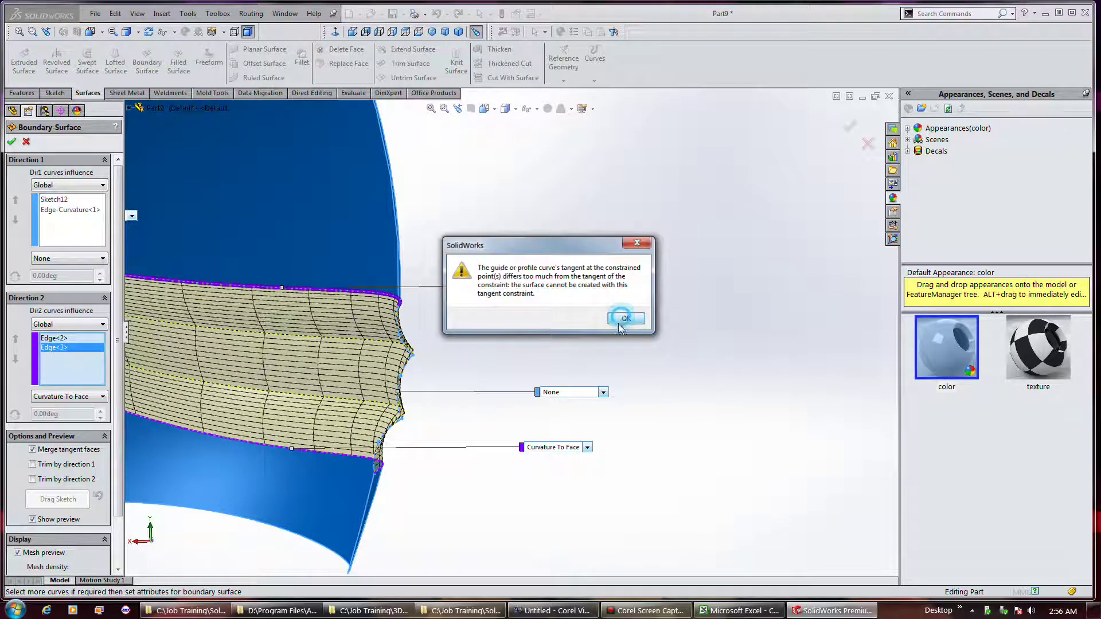
{"action": "left_click", "coordinate": [610, 319]}
{"action": "left_click", "coordinate": [587, 447]}
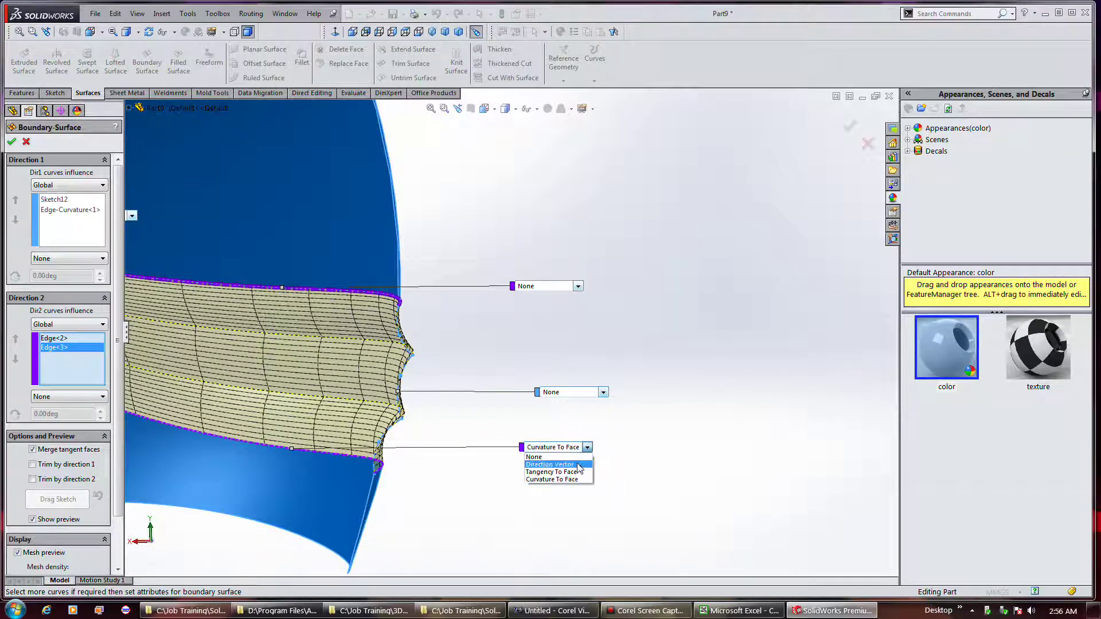
{"action": "left_click", "coordinate": [577, 465]}
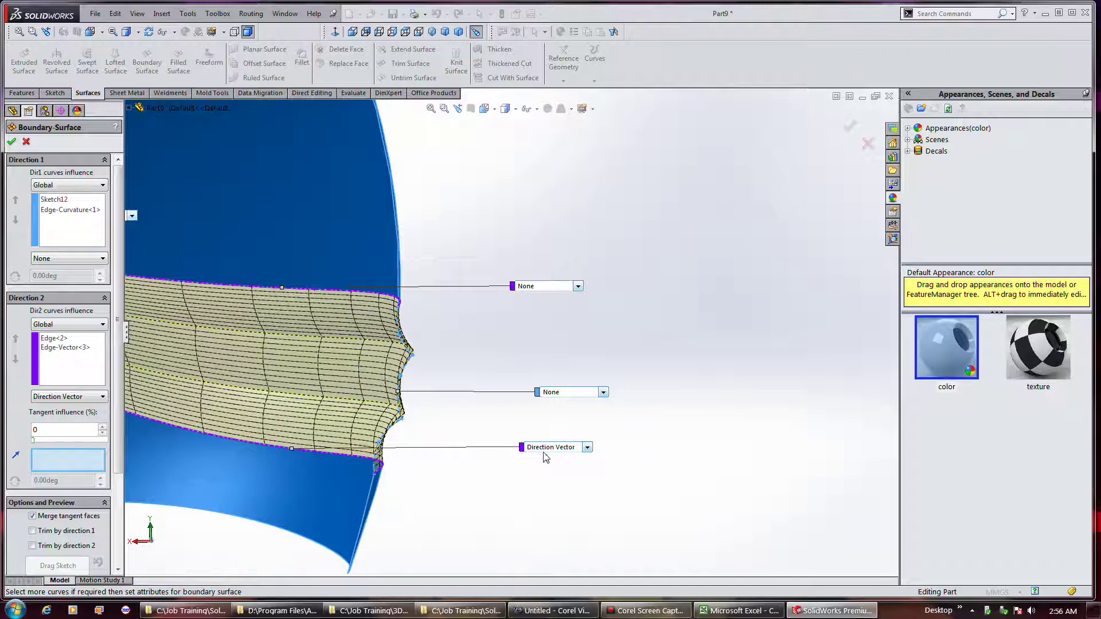
{"action": "left_click", "coordinate": [588, 447]}
{"action": "left_click", "coordinate": [579, 454]}
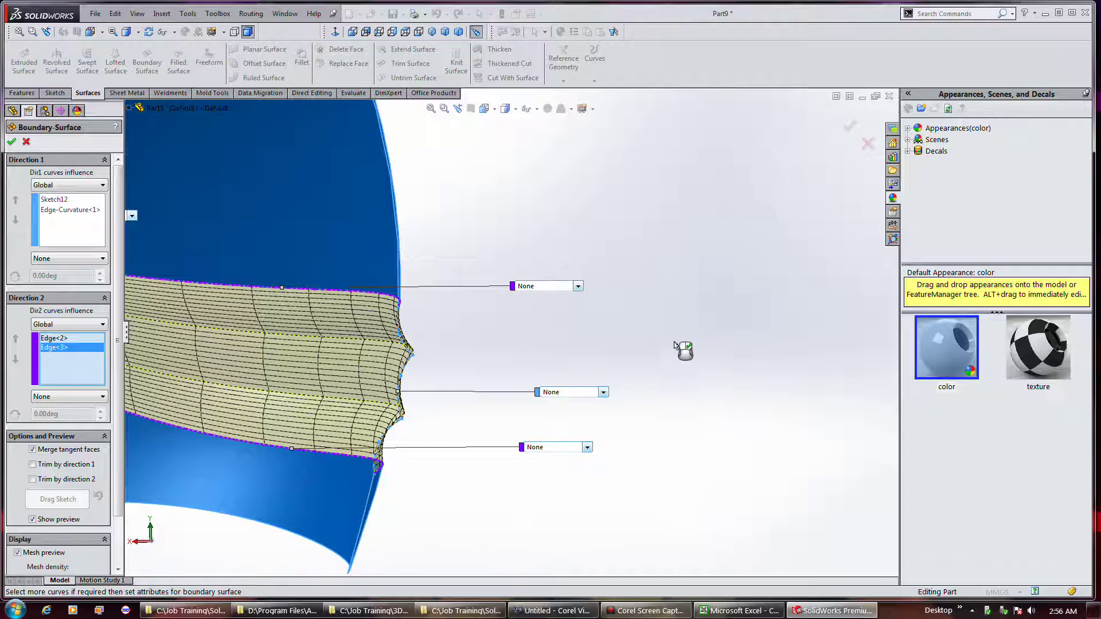
Step: Add connectors to the boundary surface preview at the upper and lower cusps between the scalloped arcs
{"action": "middle_click_drag", "start_coordinate": [680, 354], "coordinate": [550, 351]}
{"action": "key", "text": "f"}
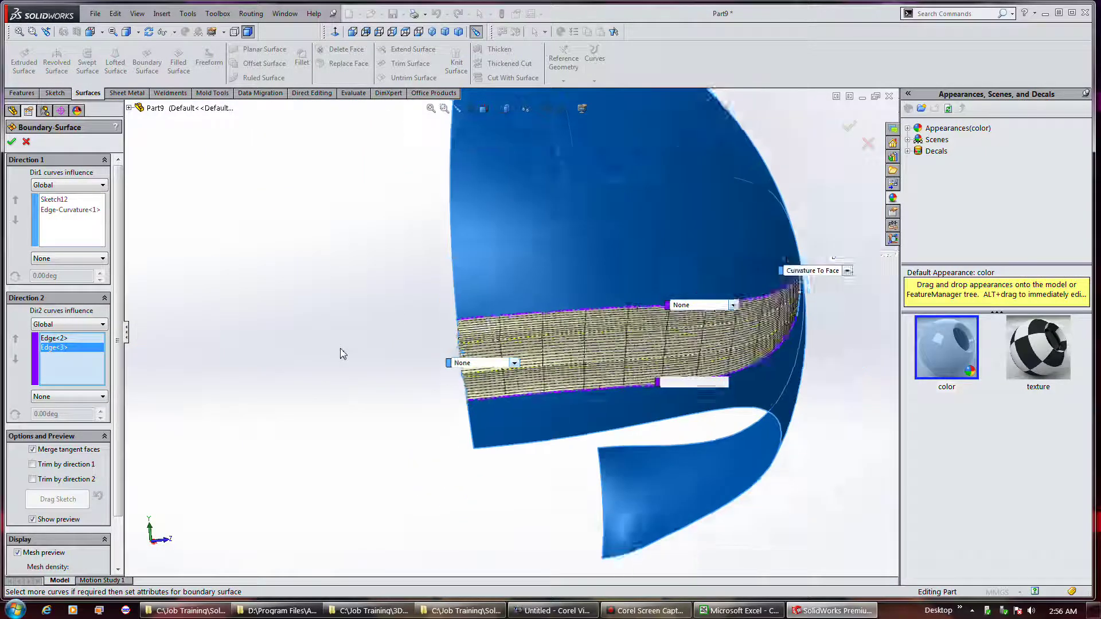
{"action": "scroll", "coordinate": [333, 368], "scroll_direction": "up", "scroll_amount": 1}
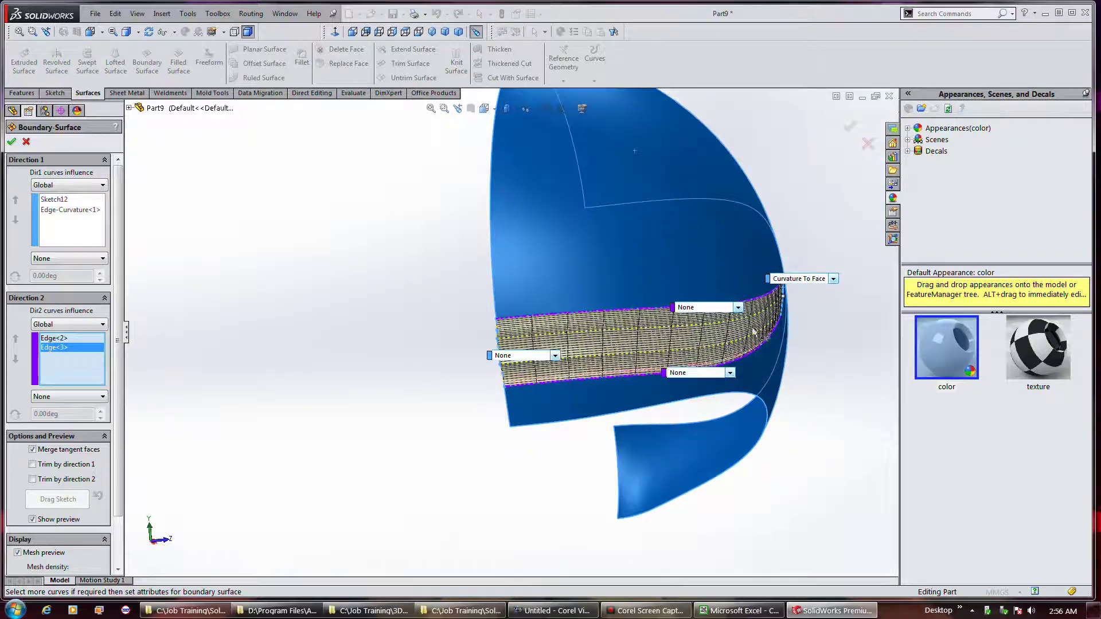
{"action": "scroll", "coordinate": [789, 310], "scroll_direction": "down", "scroll_amount": 2}
{"action": "middle_click_drag", "start_coordinate": [808, 386], "coordinate": [747, 395]}
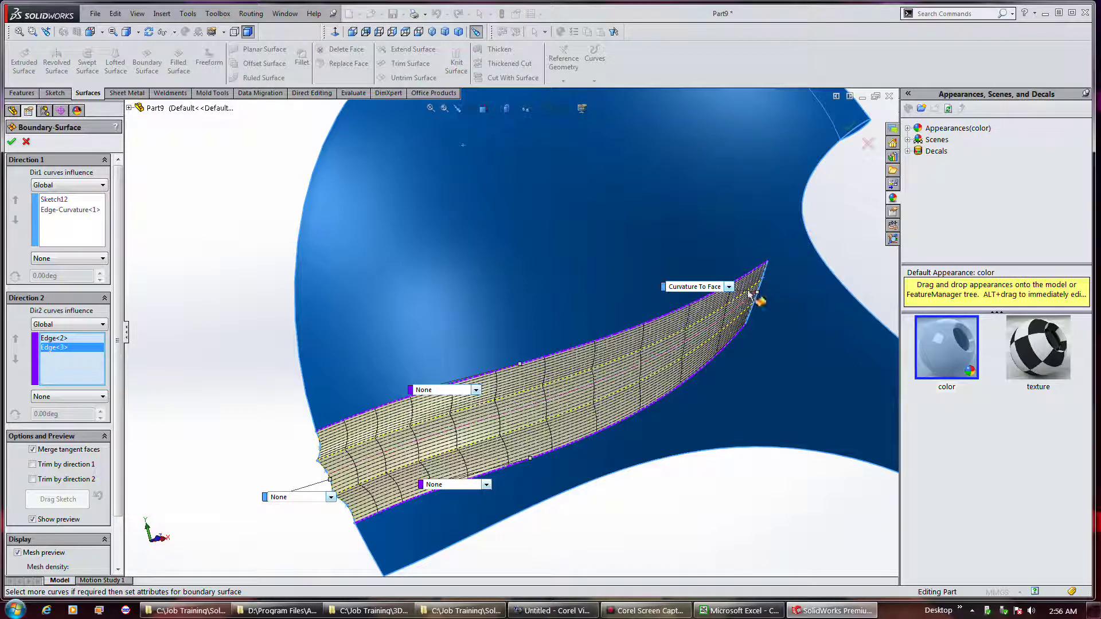
{"action": "right_click", "coordinate": [318, 466]}
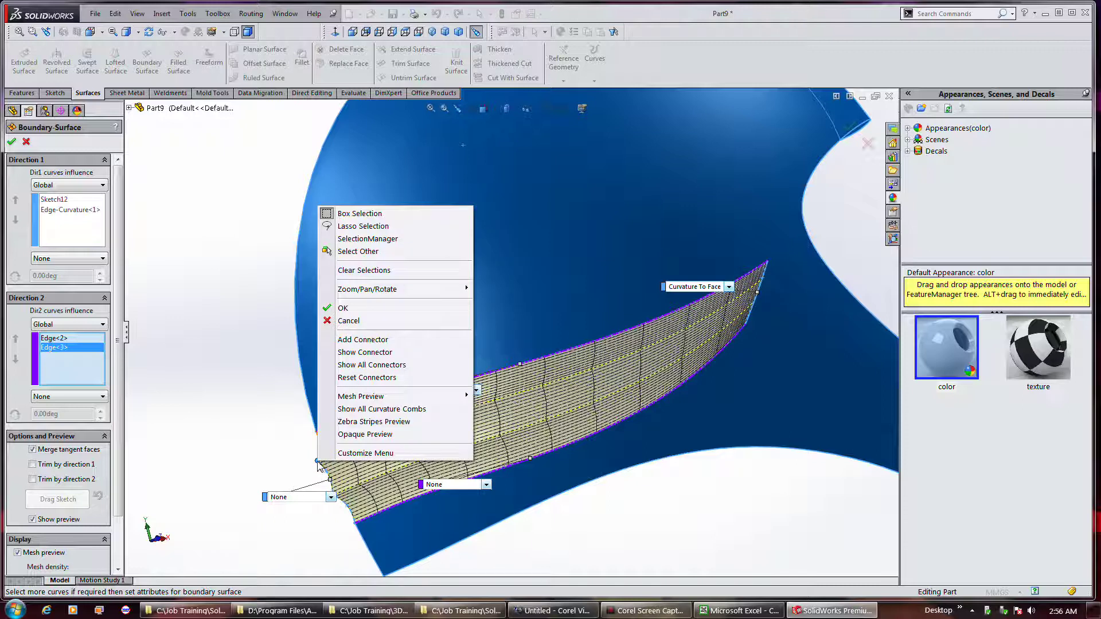
{"action": "left_click", "coordinate": [372, 342]}
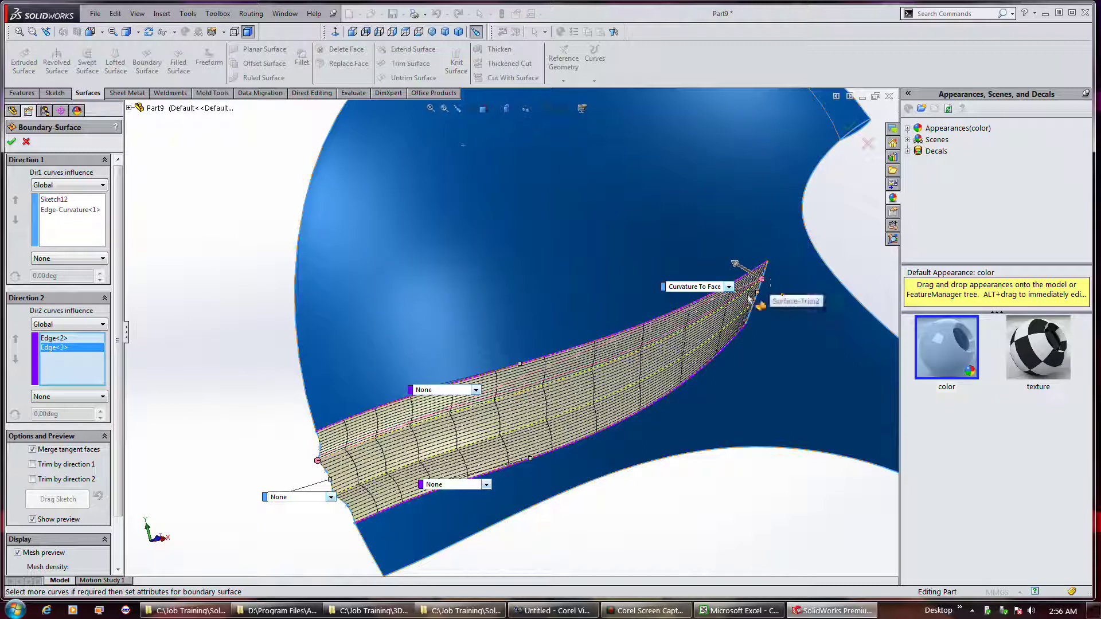
{"action": "scroll", "coordinate": [334, 509], "scroll_direction": "down", "scroll_amount": 3}
{"action": "right_click", "coordinate": [367, 457]}
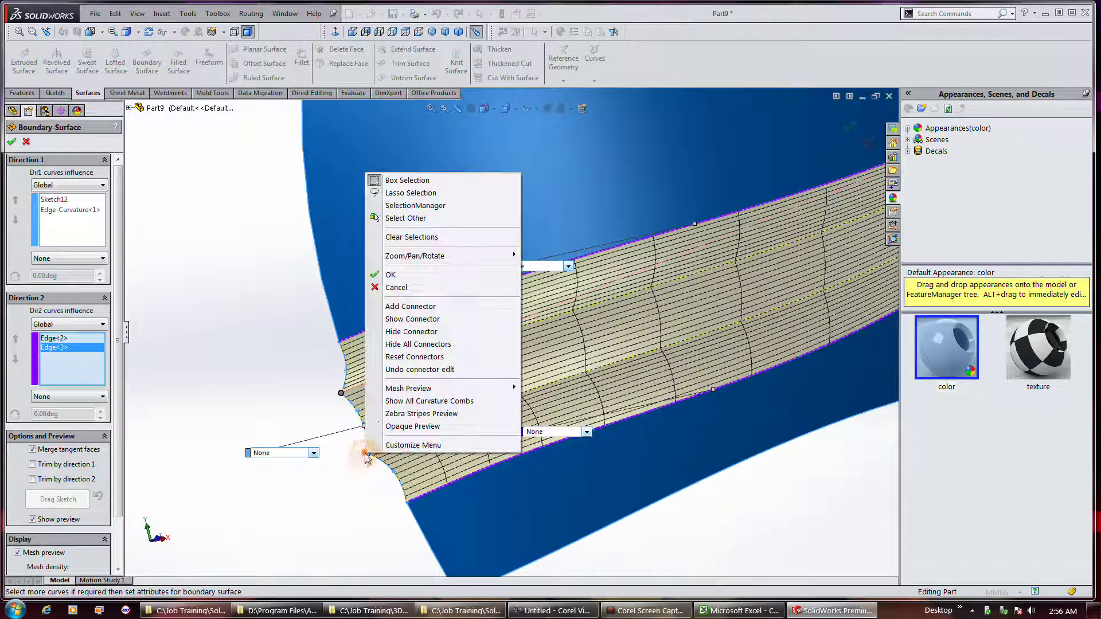
{"action": "left_click", "coordinate": [394, 308]}
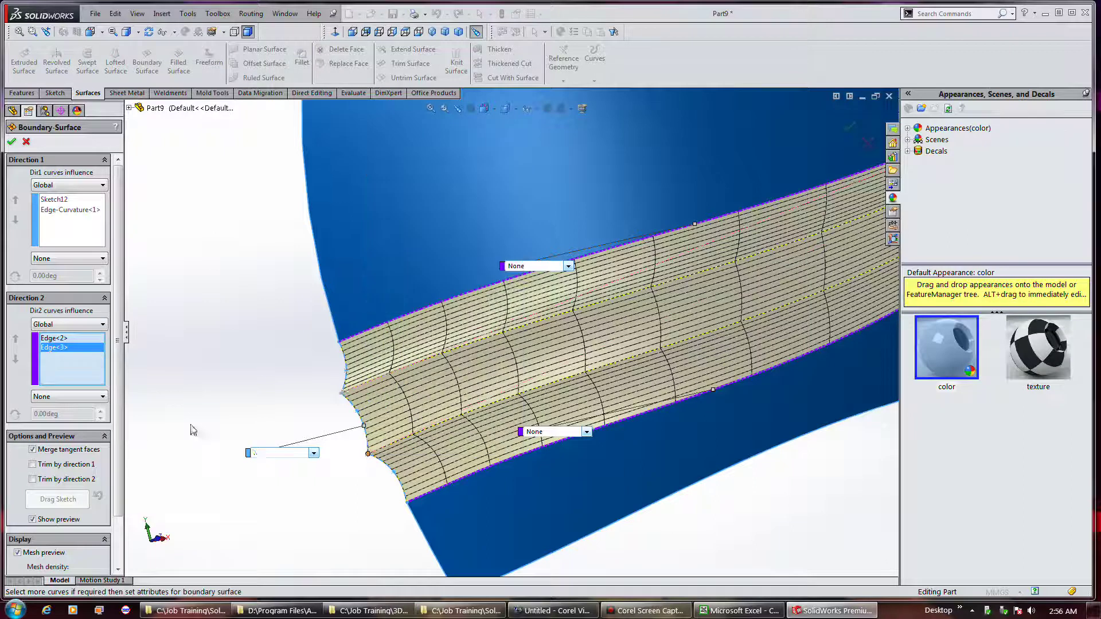
Step: Reposition the connector ends on the slanted edge, the upper one near the edge's upper tip and the lower one just above its midpoint
{"action": "scroll", "coordinate": [192, 428], "scroll_direction": "up", "scroll_amount": 3}
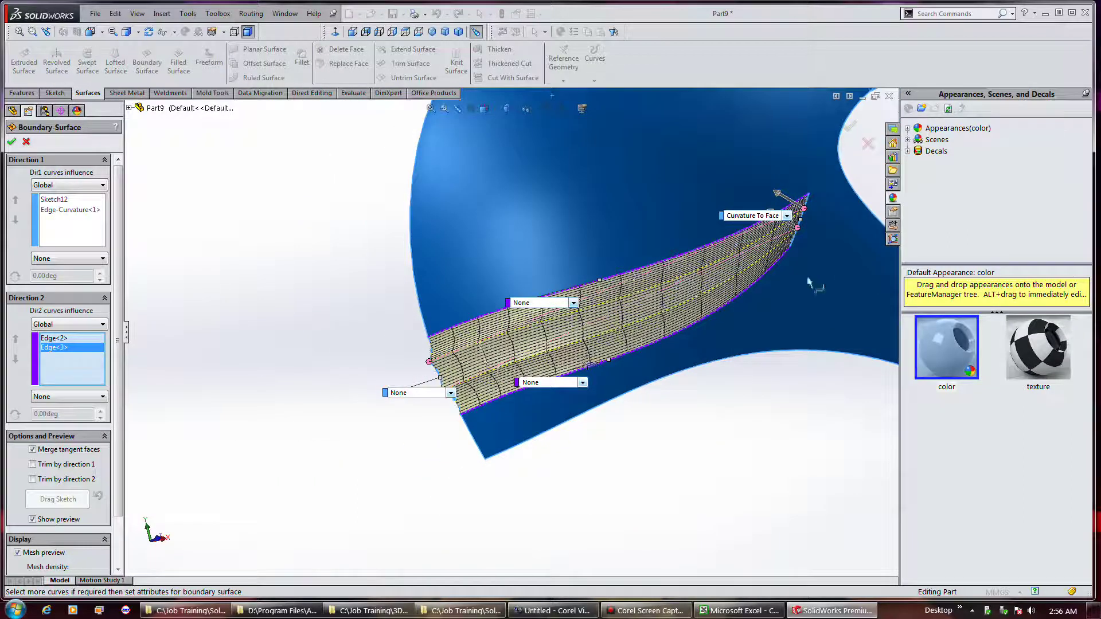
{"action": "scroll", "coordinate": [817, 269], "scroll_direction": "down", "scroll_amount": 2}
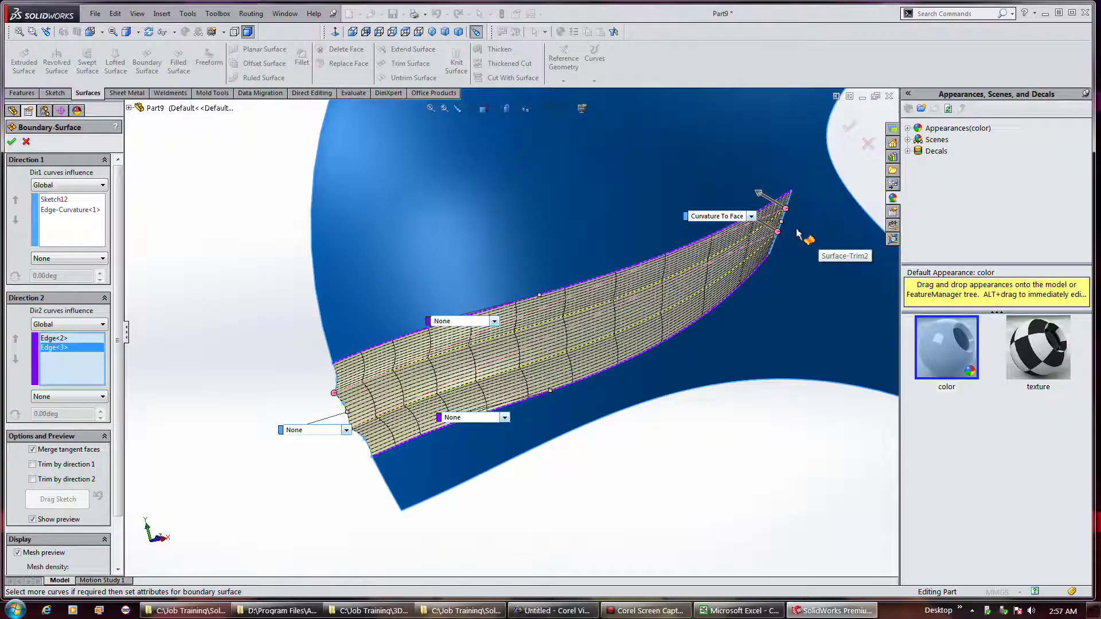
{"action": "left_click_drag", "start_coordinate": [777, 231], "coordinate": [776, 242]}
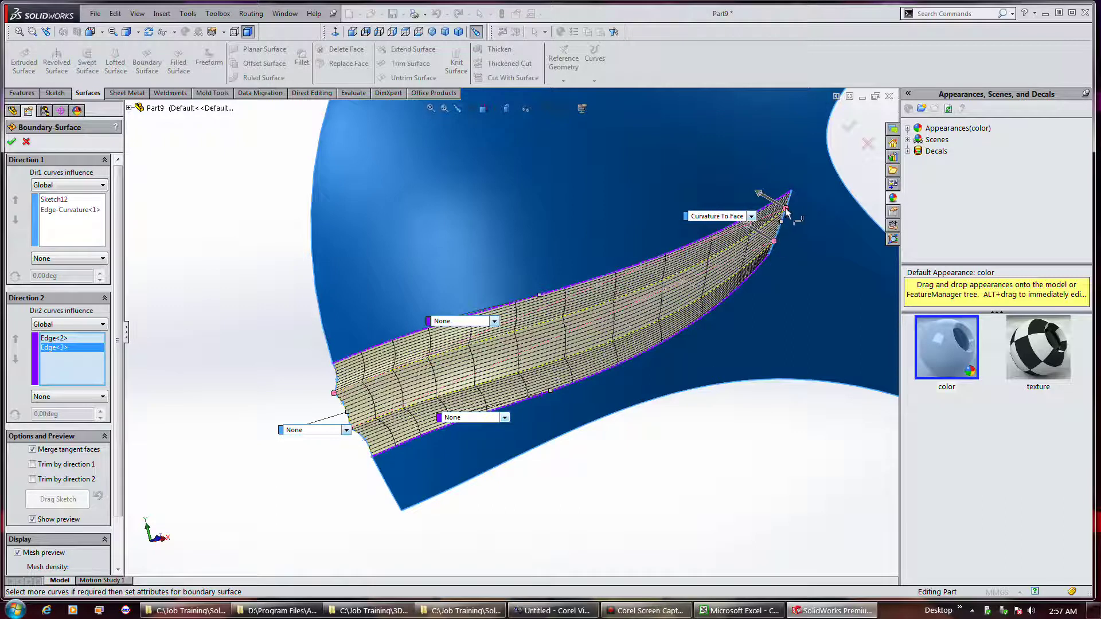
{"action": "scroll", "coordinate": [786, 211], "scroll_direction": "down", "scroll_amount": 3}
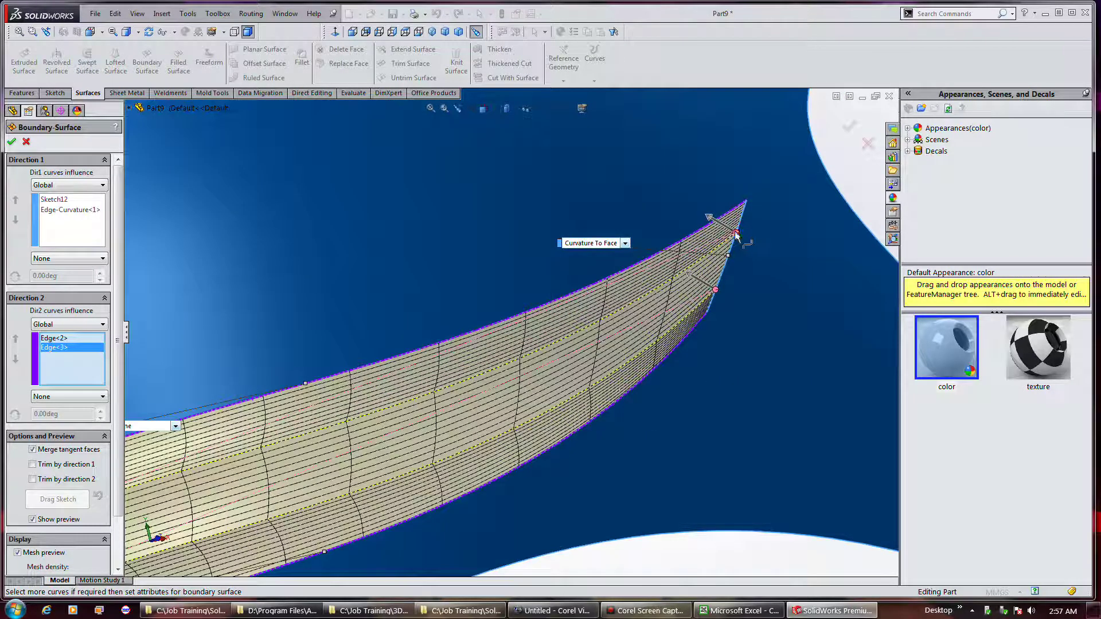
{"action": "left_click_drag", "start_coordinate": [736, 231], "coordinate": [741, 207]}
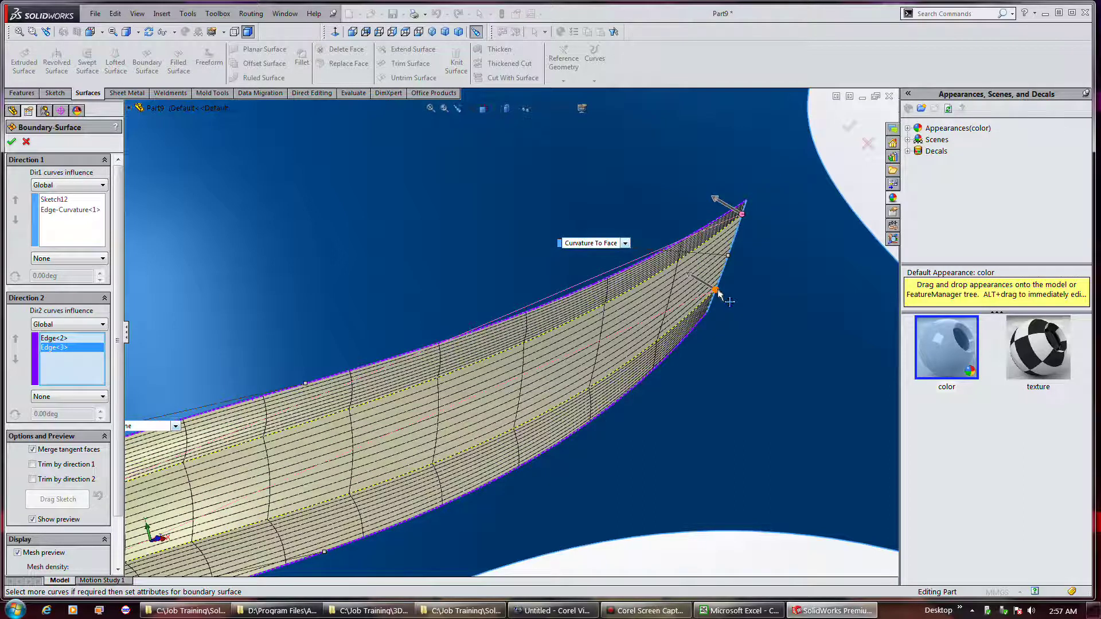
{"action": "left_click_drag", "start_coordinate": [715, 291], "coordinate": [742, 243]}
{"action": "scroll", "coordinate": [745, 238], "scroll_direction": "up", "scroll_amount": 4}
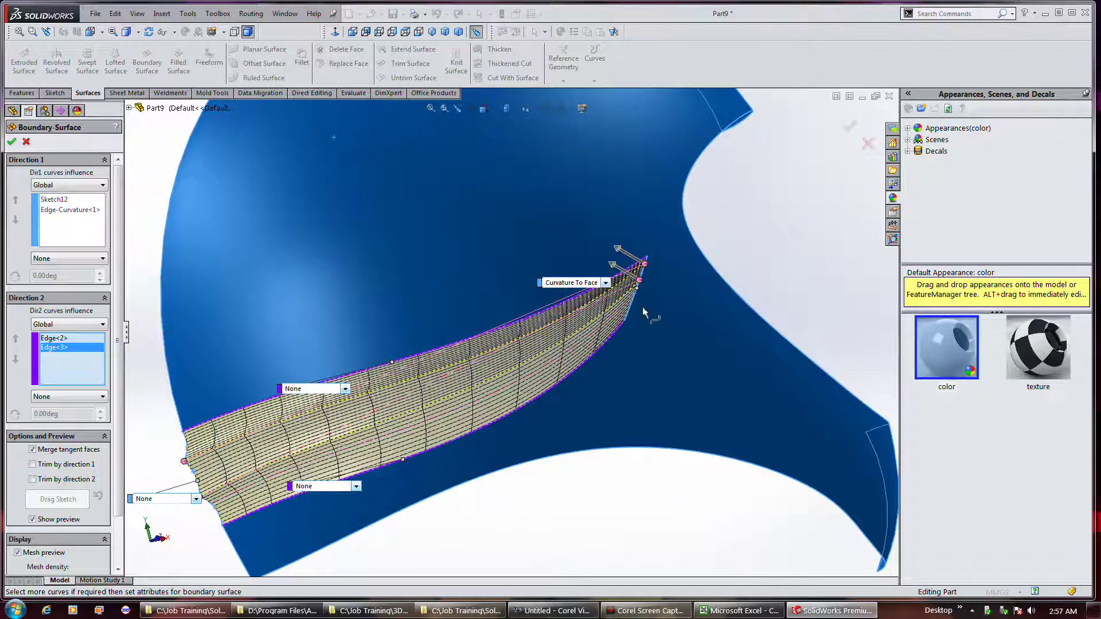
{"action": "scroll", "coordinate": [623, 324], "scroll_direction": "up", "scroll_amount": 2}
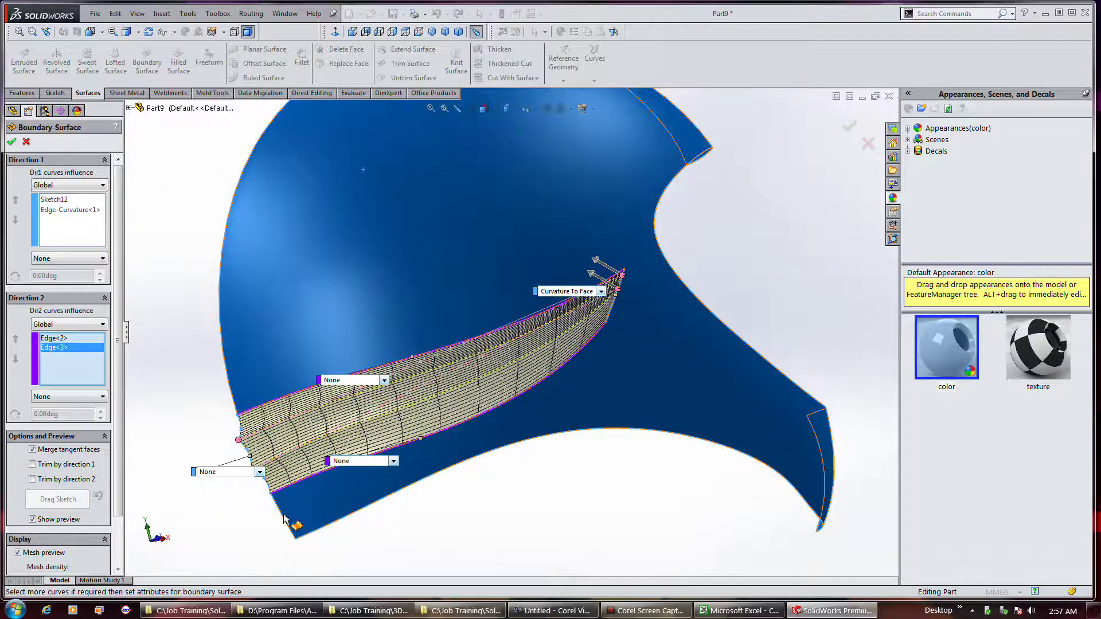
Step: Set the scalloped arc sketch's Direction 1 constraint to Normal To Profile and inspect the preview from the side
{"action": "left_click", "coordinate": [259, 473]}
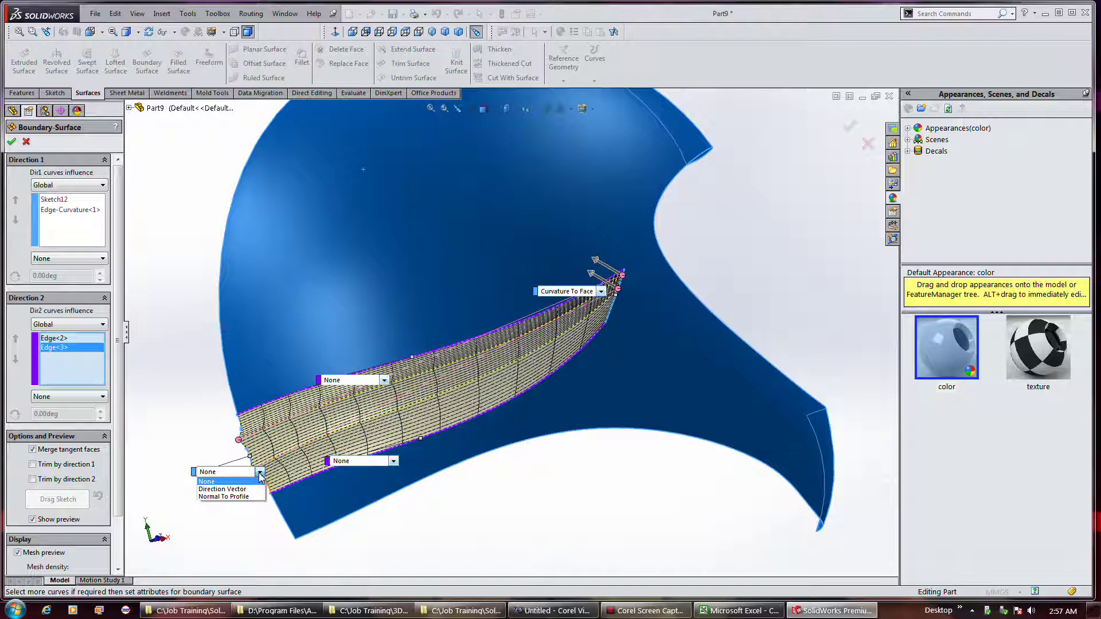
{"action": "left_click", "coordinate": [232, 496]}
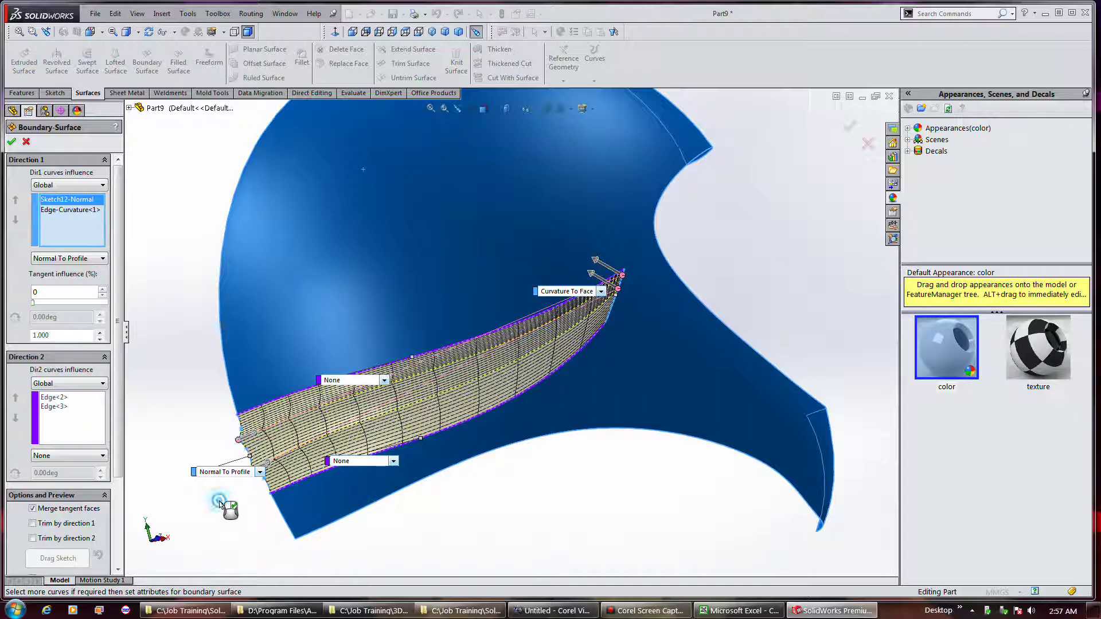
{"action": "middle_click_drag", "start_coordinate": [250, 494], "coordinate": [298, 492]}
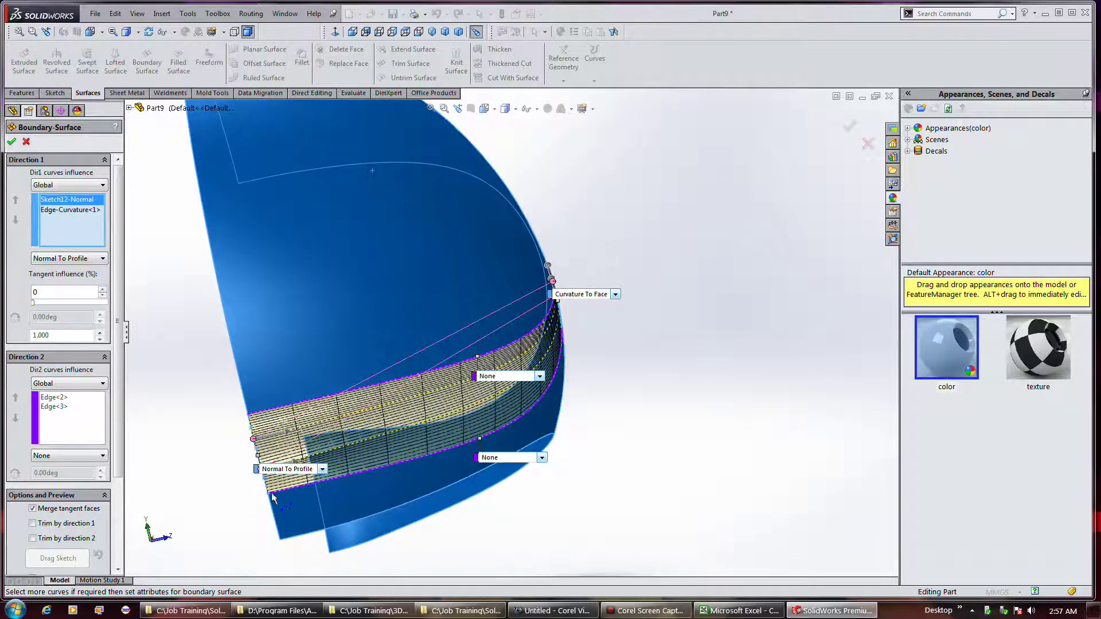
{"action": "middle_click_drag", "start_coordinate": [590, 491], "coordinate": [531, 494]}
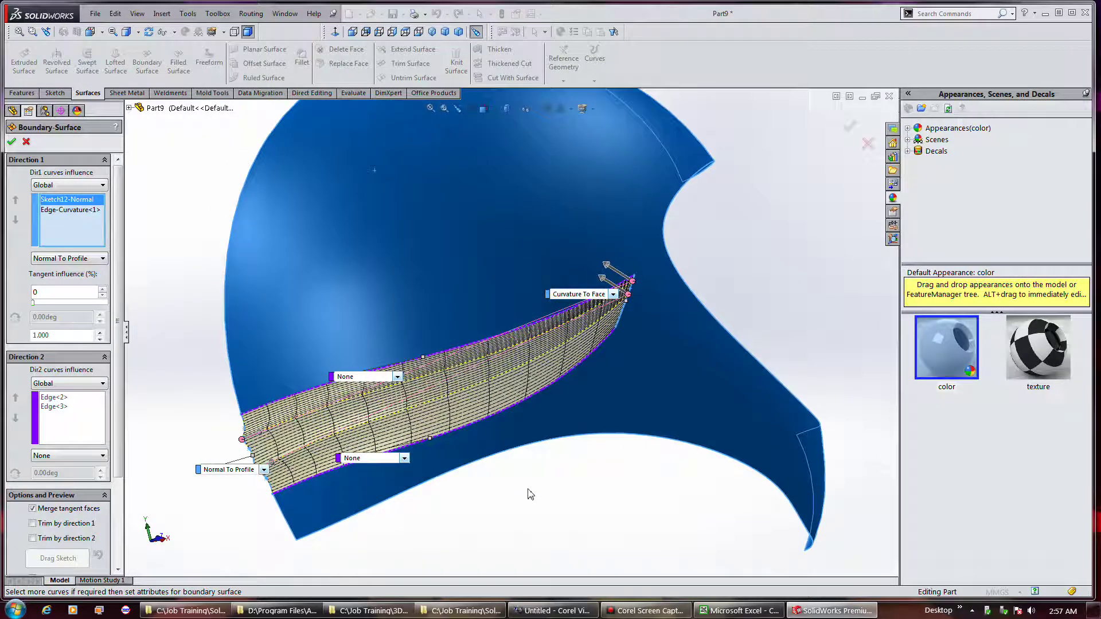
Step: Try Tangency To Face on the opening's upper long edge, and set its constraint back to None
{"action": "left_click", "coordinate": [397, 377]}
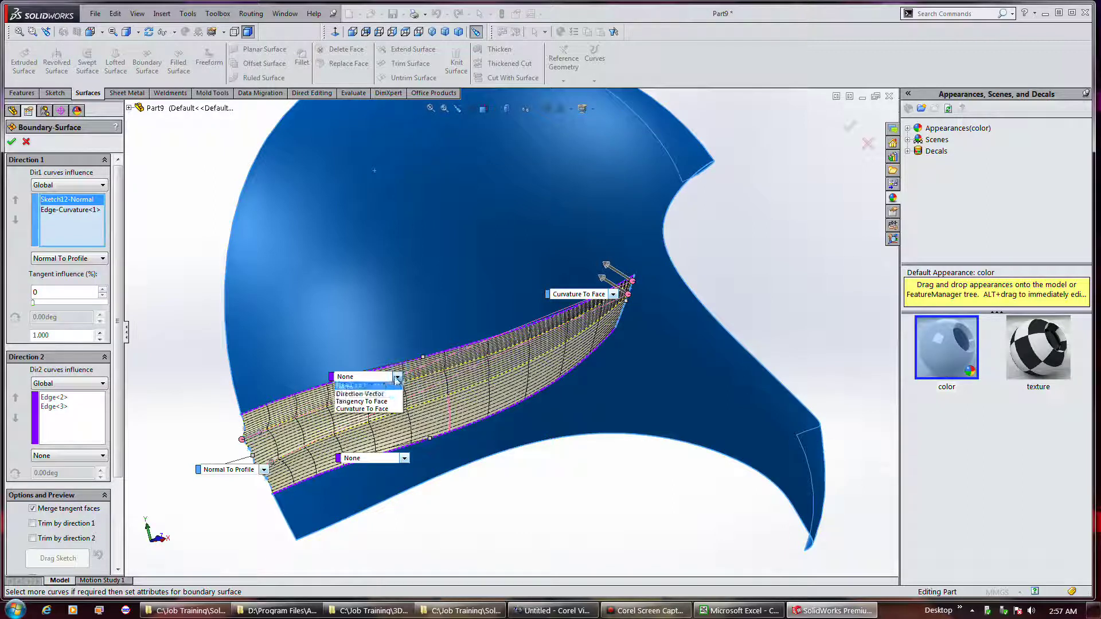
{"action": "left_click", "coordinate": [378, 402]}
{"action": "left_click", "coordinate": [623, 324]}
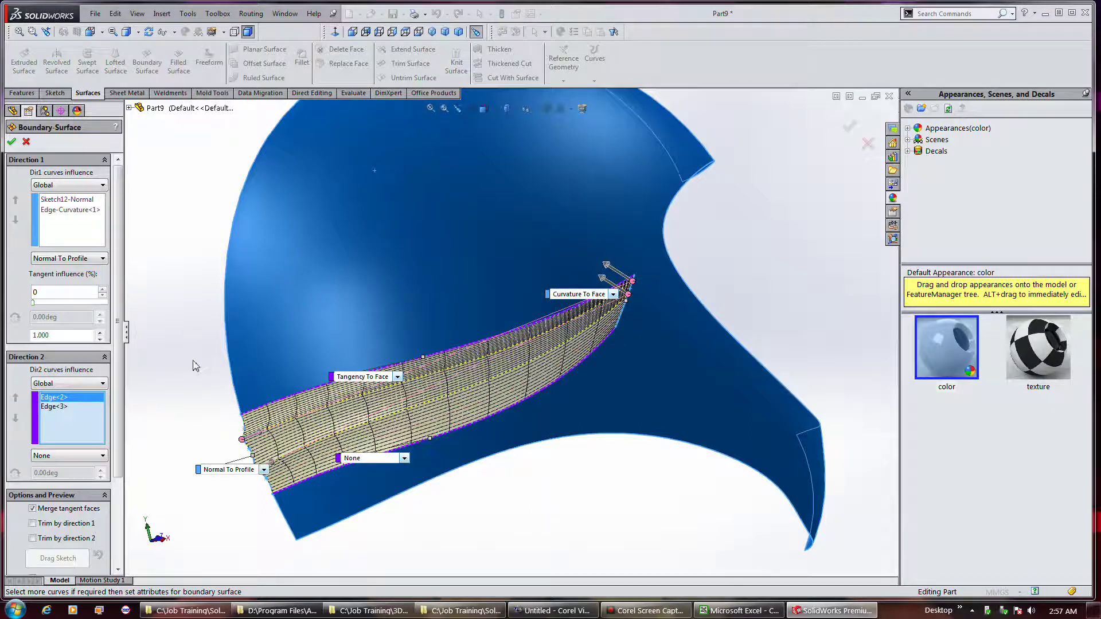
{"action": "middle_click_drag", "start_coordinate": [195, 365], "coordinate": [217, 364]}
{"action": "left_click", "coordinate": [87, 456]}
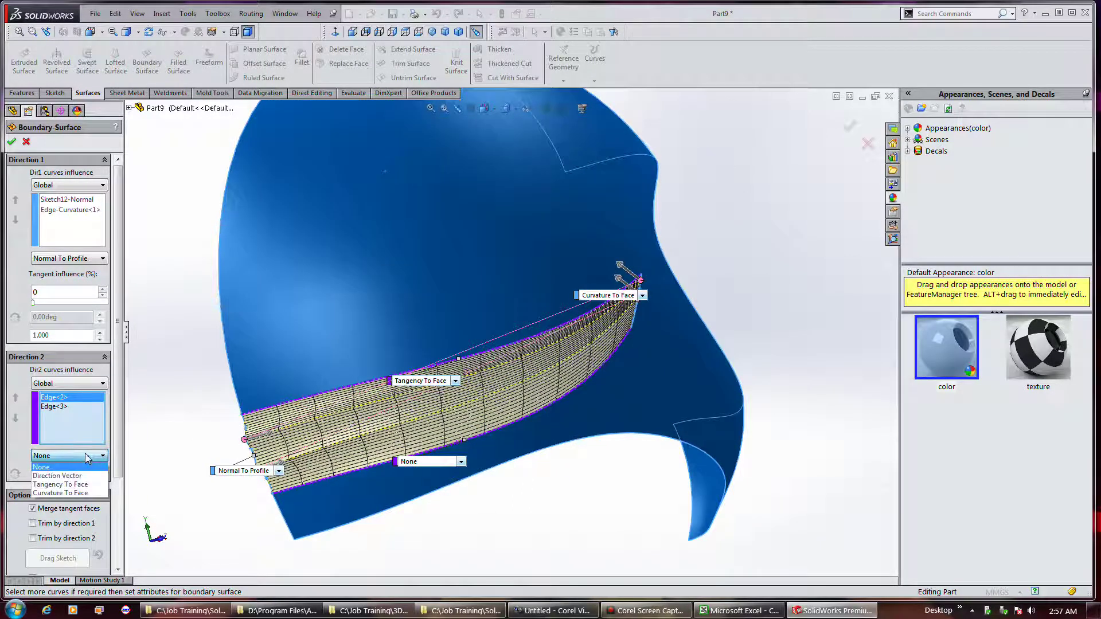
{"action": "left_click", "coordinate": [83, 468]}
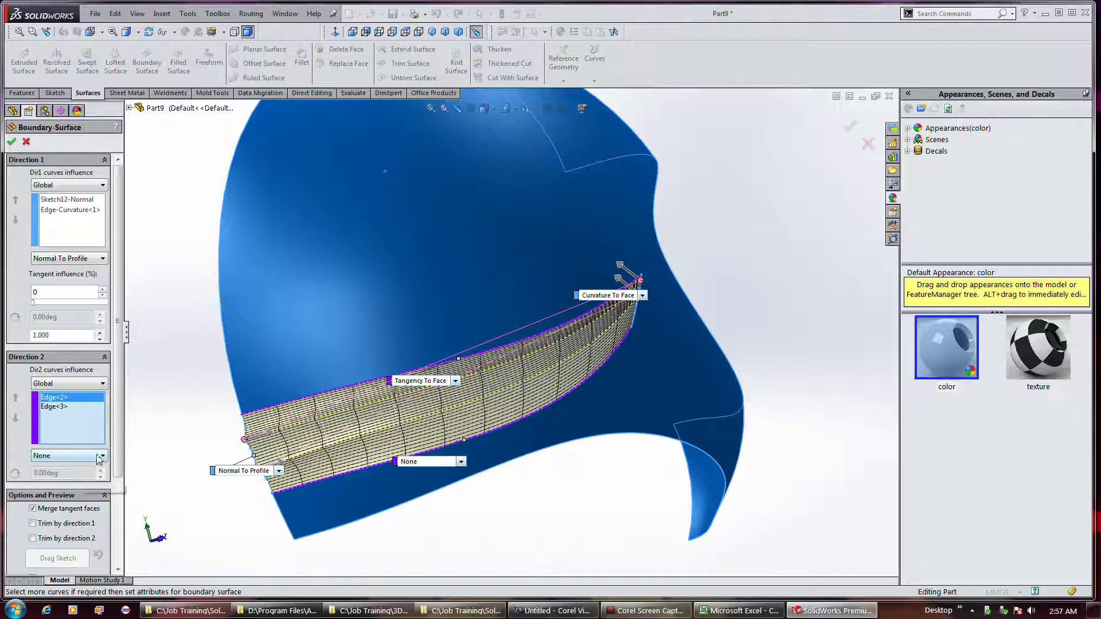
{"action": "left_click", "coordinate": [455, 381]}
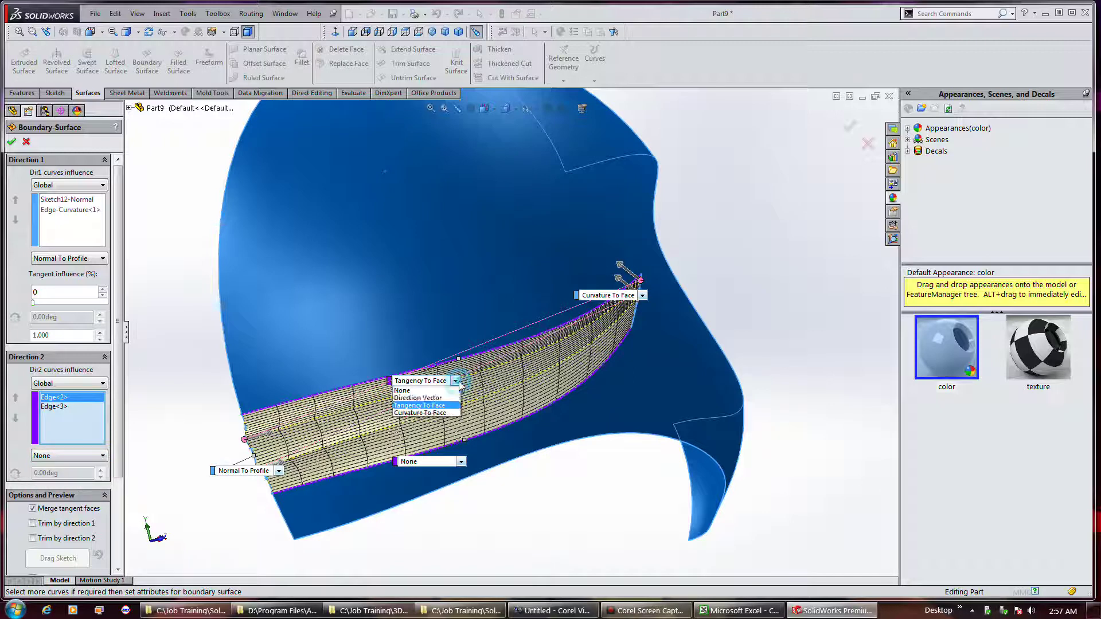
{"action": "left_click", "coordinate": [431, 391]}
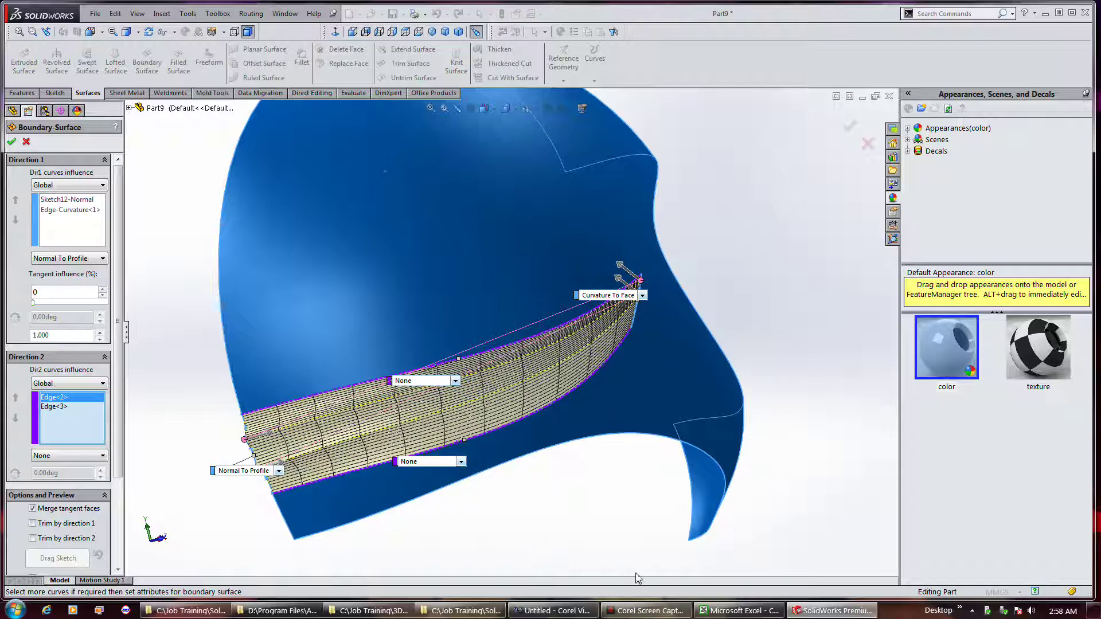
{"action": "middle_click_drag", "start_coordinate": [630, 547], "coordinate": [265, 281]}
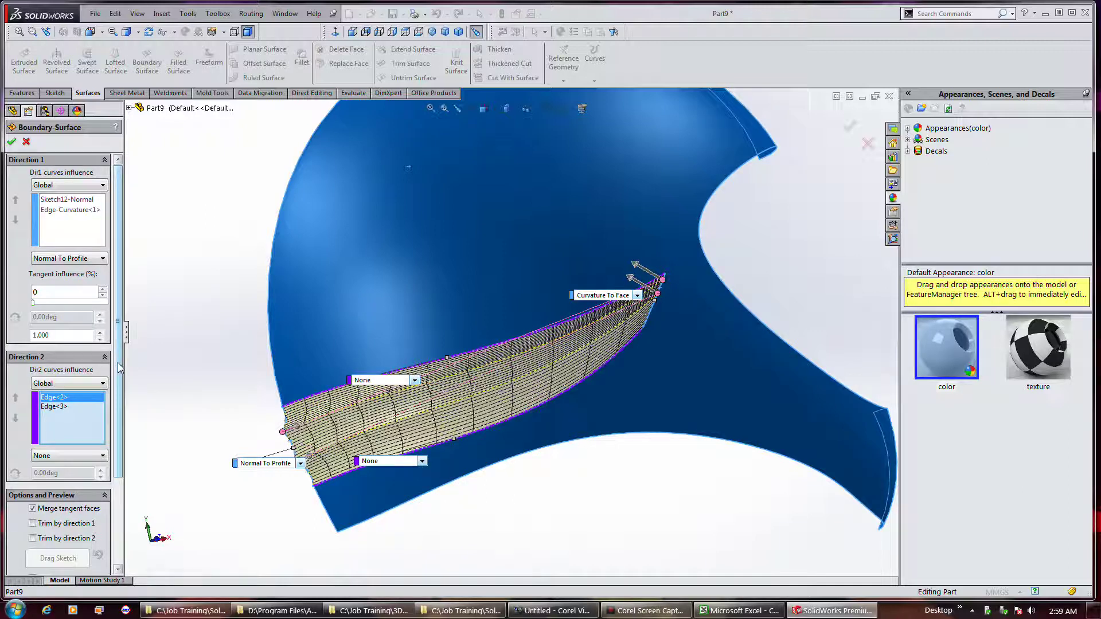
Step: Check the boundary surface preview with zebra stripes and curvature combs, and turn both displays off again
{"action": "left_click_drag", "start_coordinate": [119, 368], "coordinate": [117, 461]}
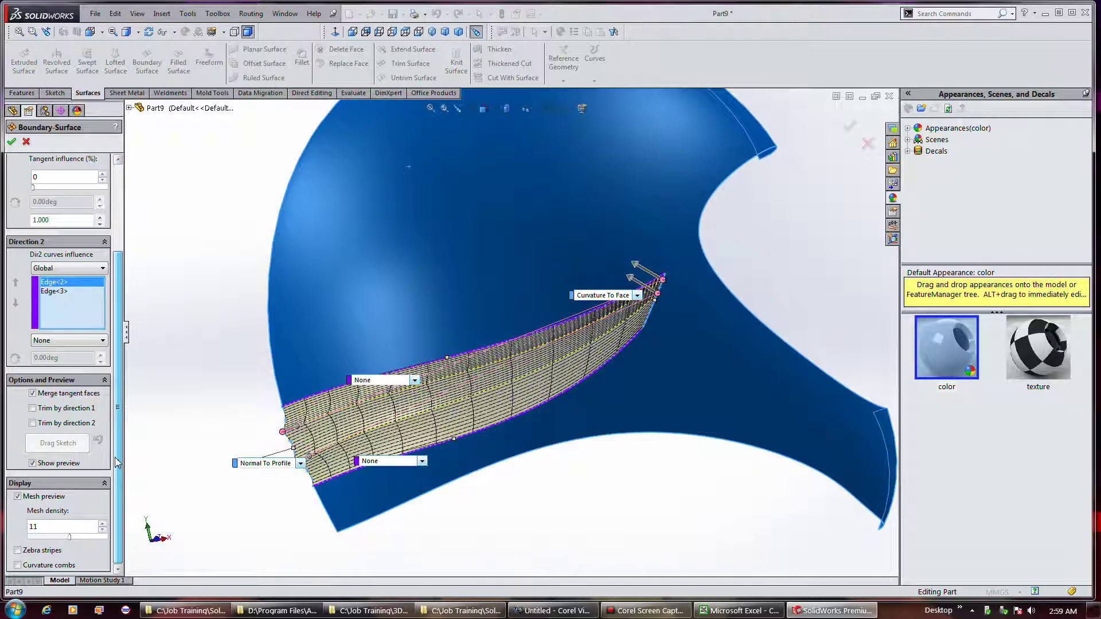
{"action": "mouse_move", "coordinate": [656, 612]}
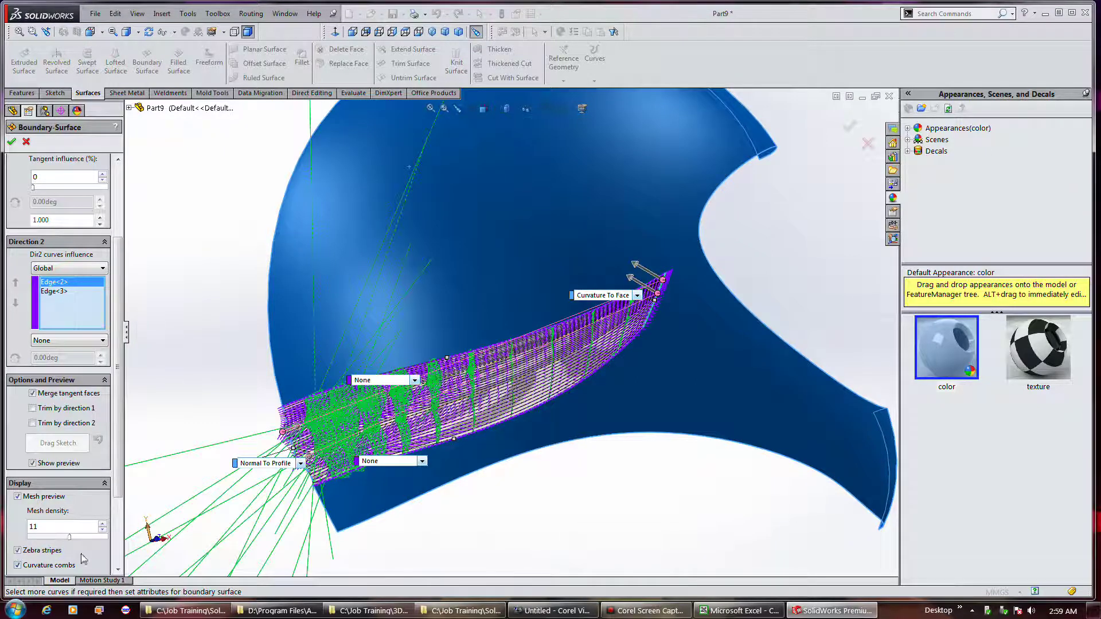
{"action": "left_click", "coordinate": [42, 564]}
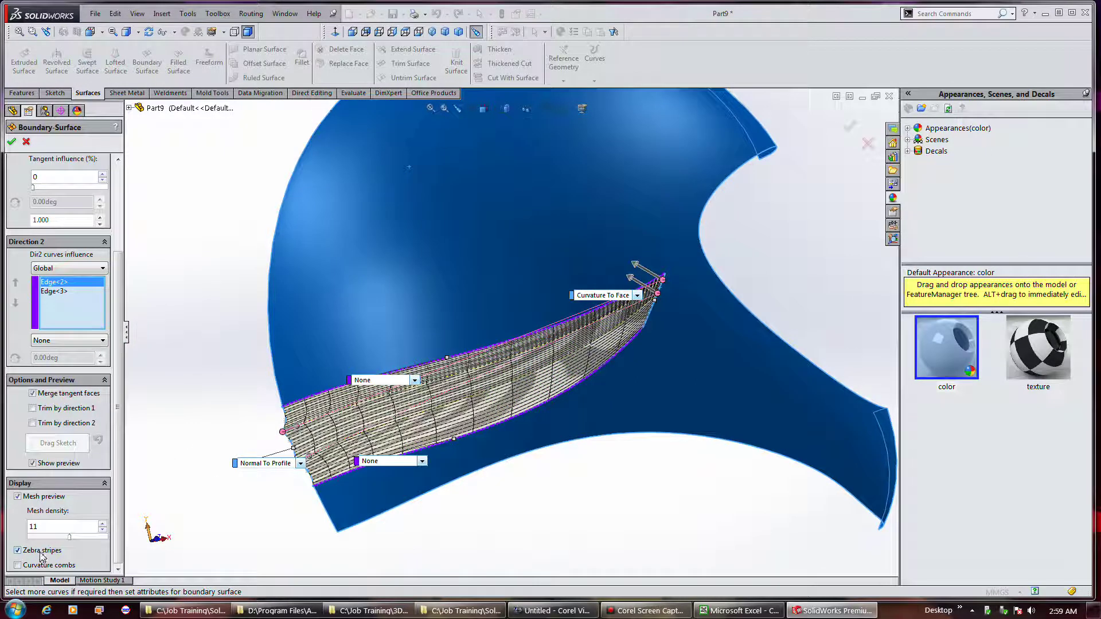
{"action": "left_click", "coordinate": [41, 552]}
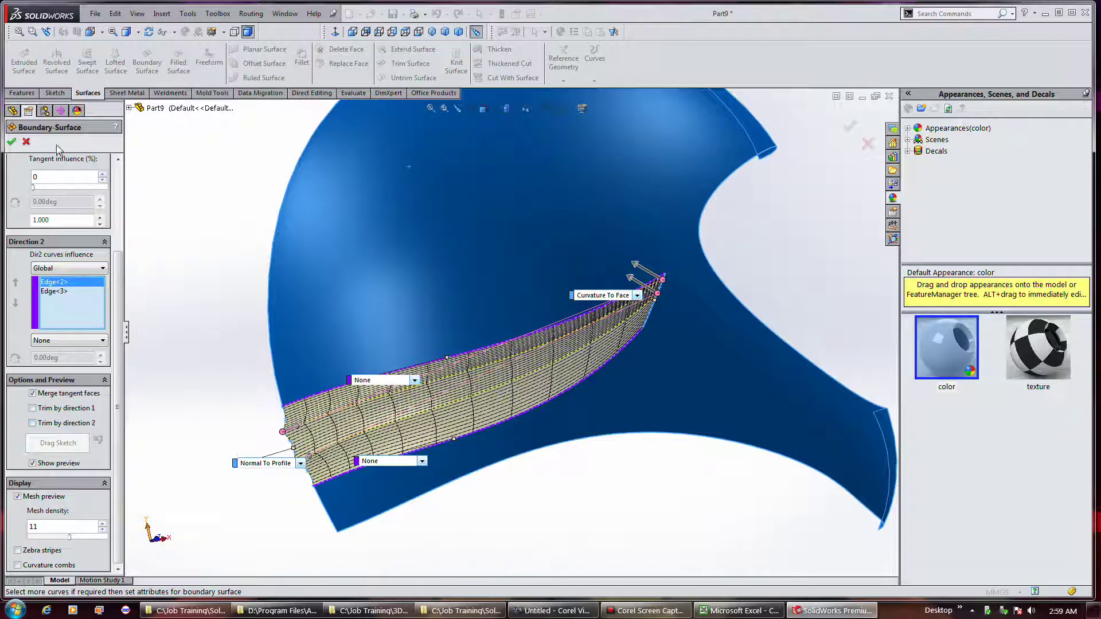
Step: Accept the scalloped boundary surface and inspect the filled side of the helmet from slightly different angles
{"action": "left_click", "coordinate": [14, 143]}
{"action": "middle_click_drag", "start_coordinate": [290, 283], "coordinate": [243, 243]}
{"action": "left_click", "coordinate": [241, 239]}
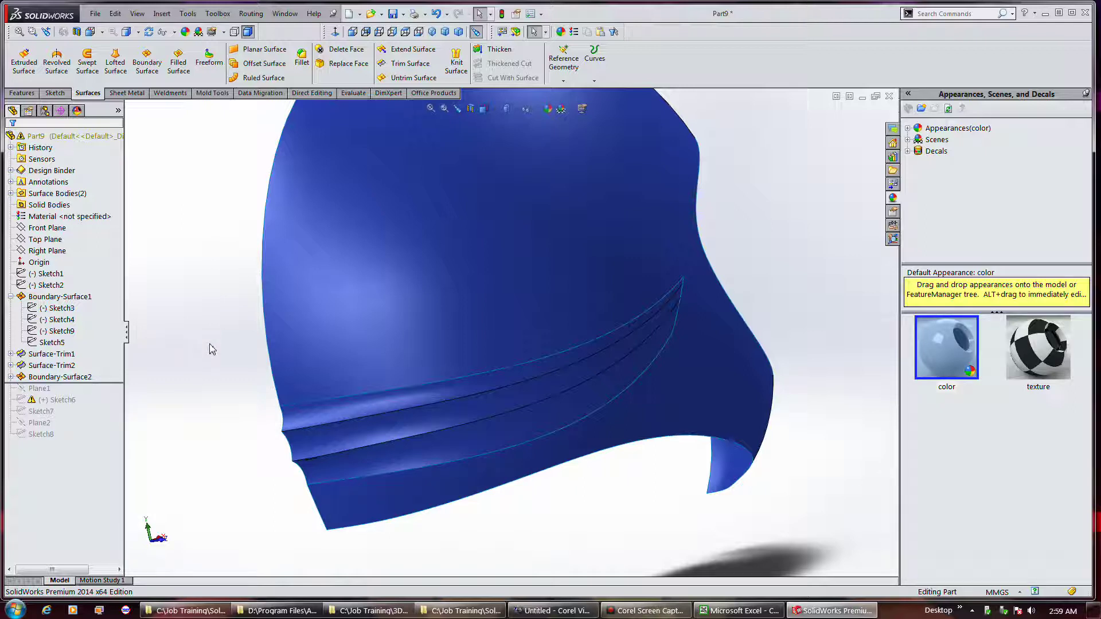
{"action": "mouse_move", "coordinate": [212, 349]}
{"action": "middle_mouse_down"}
{"action": "mouse_move", "coordinate": [264, 325]}
{"action": "mouse_move", "coordinate": [196, 349]}
{"action": "middle_mouse_up"}
{"action": "left_click", "coordinate": [525, 362]}
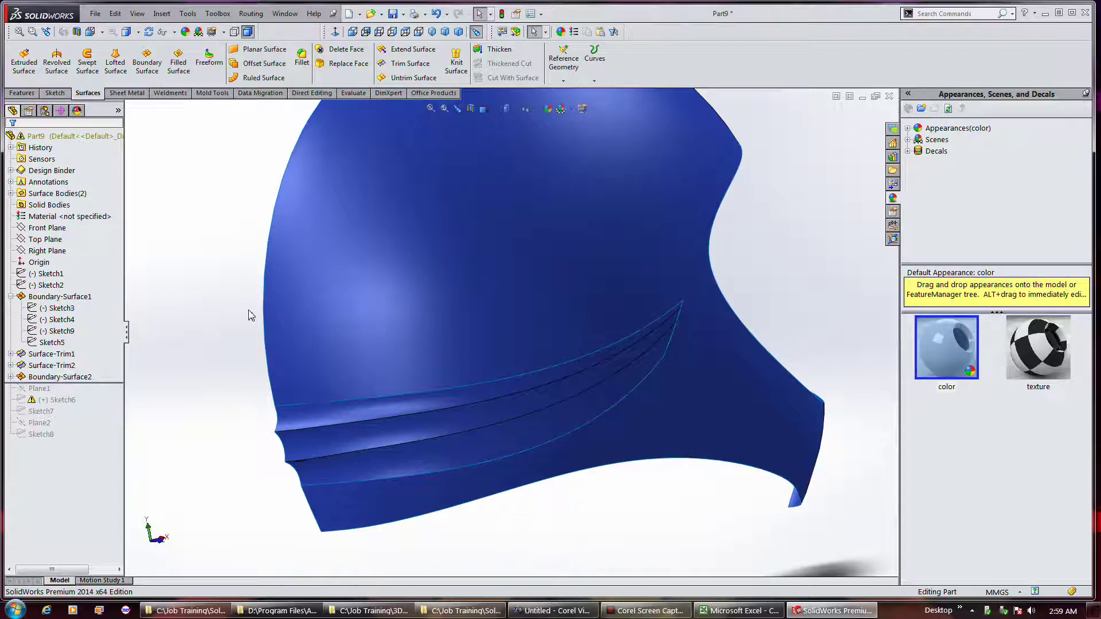
Step: View the helmet shaded without edges to judge the scallop transition, and restore the Shaded With Edges display
{"action": "left_click", "coordinate": [506, 109]}
{"action": "left_click", "coordinate": [510, 136]}
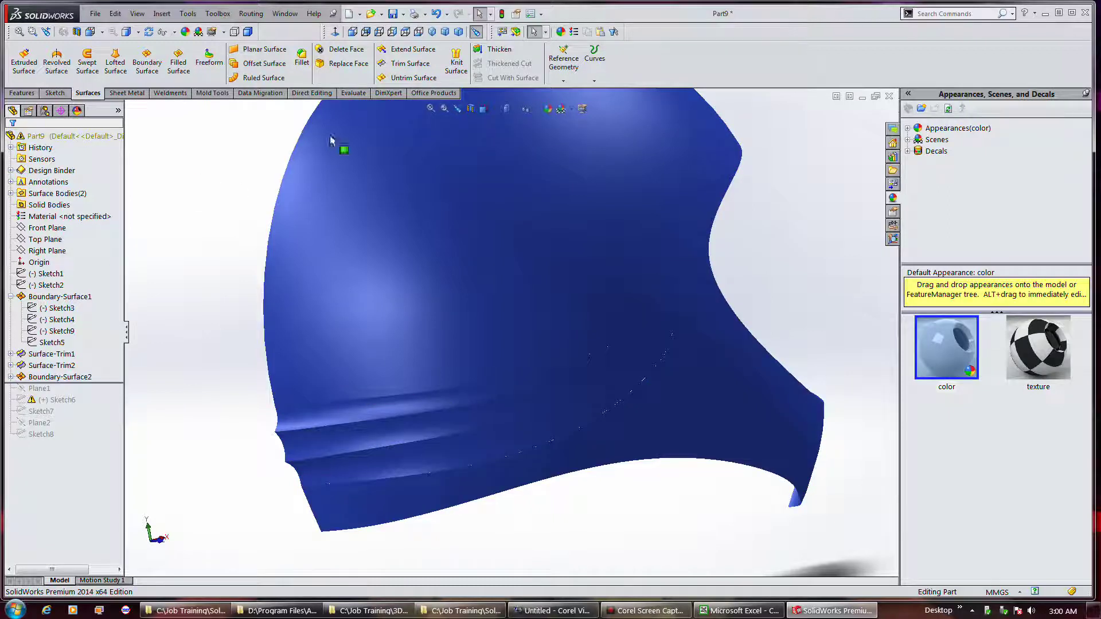
{"action": "left_click", "coordinate": [505, 108]}
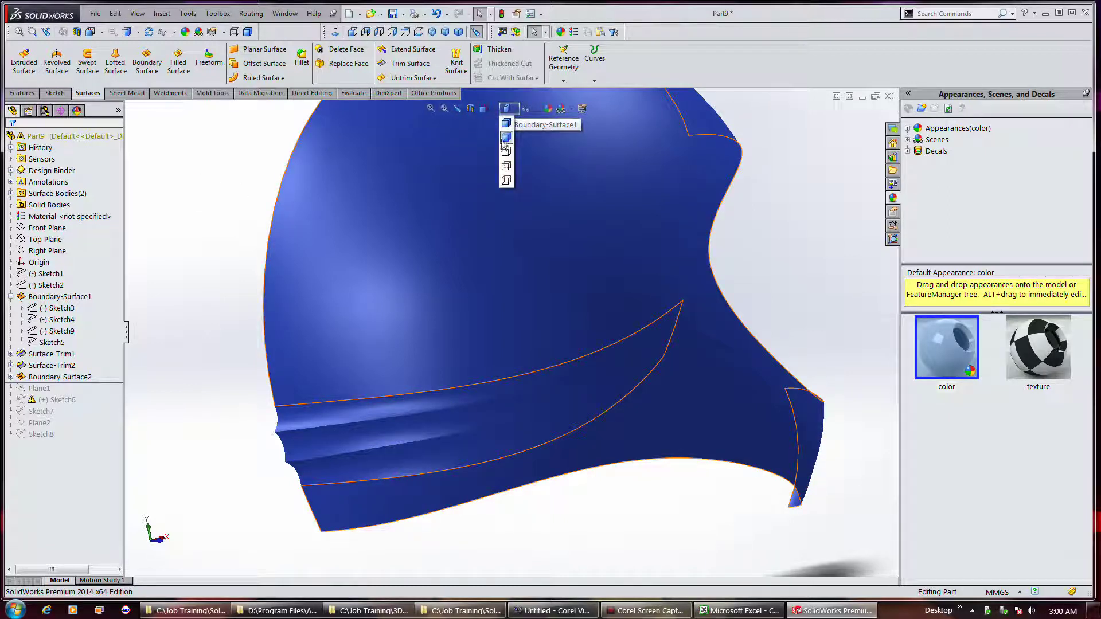
{"action": "left_click", "coordinate": [504, 138]}
{"action": "mouse_move", "coordinate": [208, 242]}
{"action": "middle_mouse_down"}
{"action": "mouse_move", "coordinate": [216, 234]}
{"action": "mouse_move", "coordinate": [206, 234]}
{"action": "middle_mouse_up"}
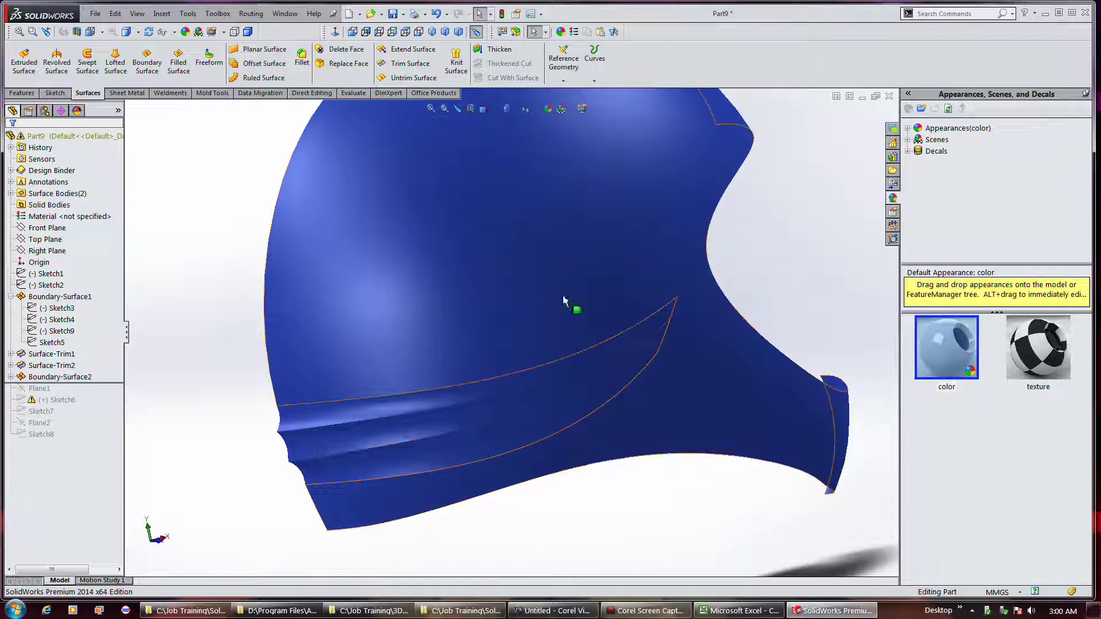
{"action": "left_click", "coordinate": [516, 113]}
{"action": "left_click", "coordinate": [512, 128]}
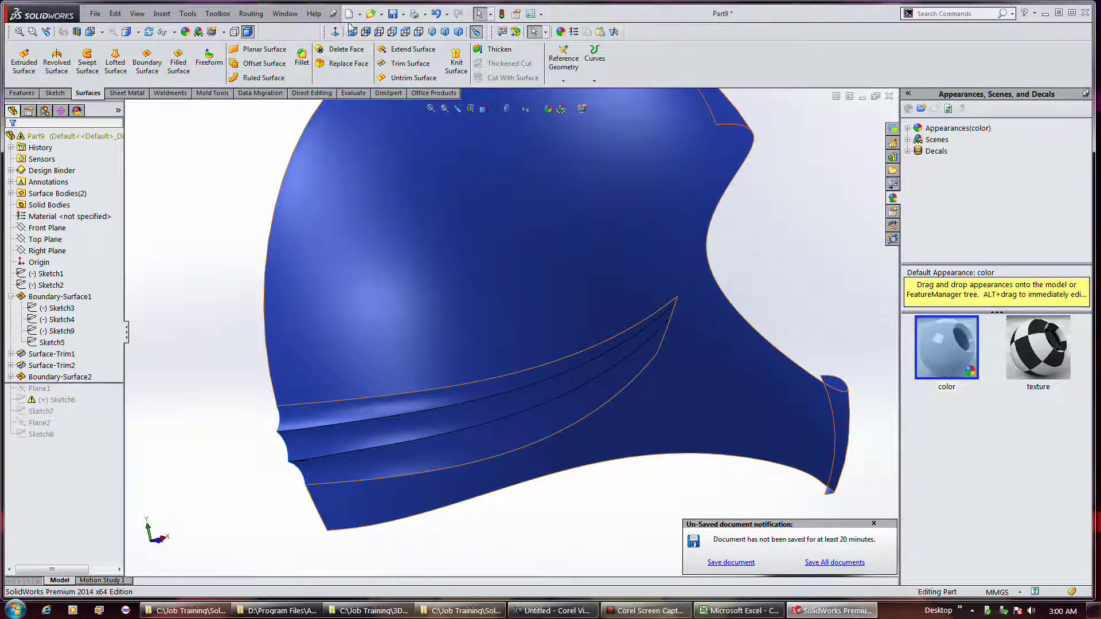
Step: Save the part under the file name Helmut in the Play folder
{"action": "left_click", "coordinate": [399, 16]}
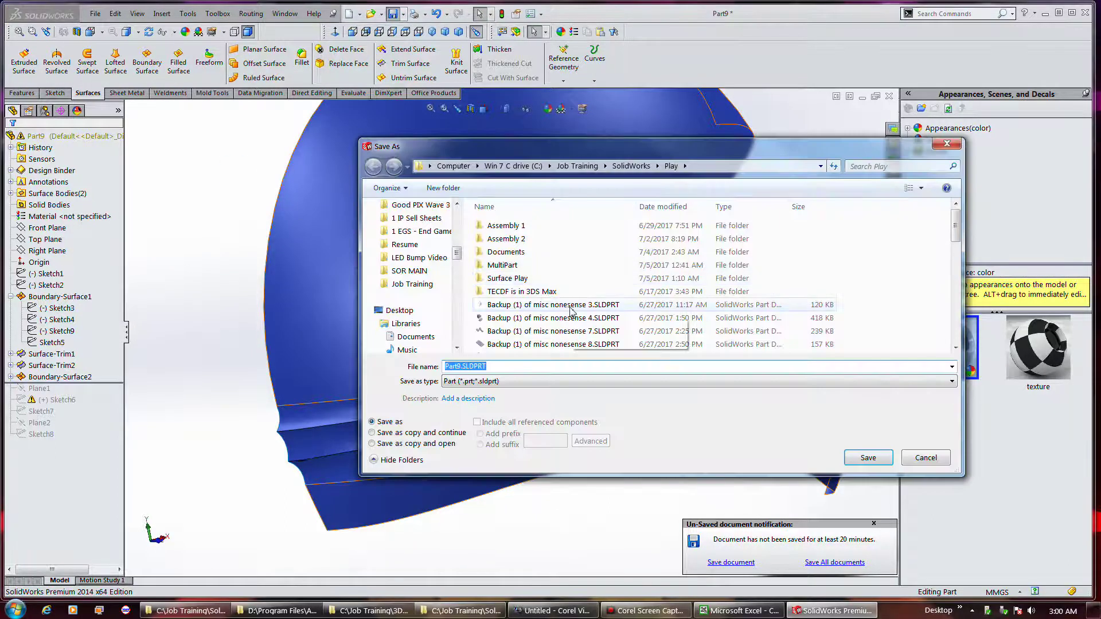
{"action": "type", "text": "Hel"}
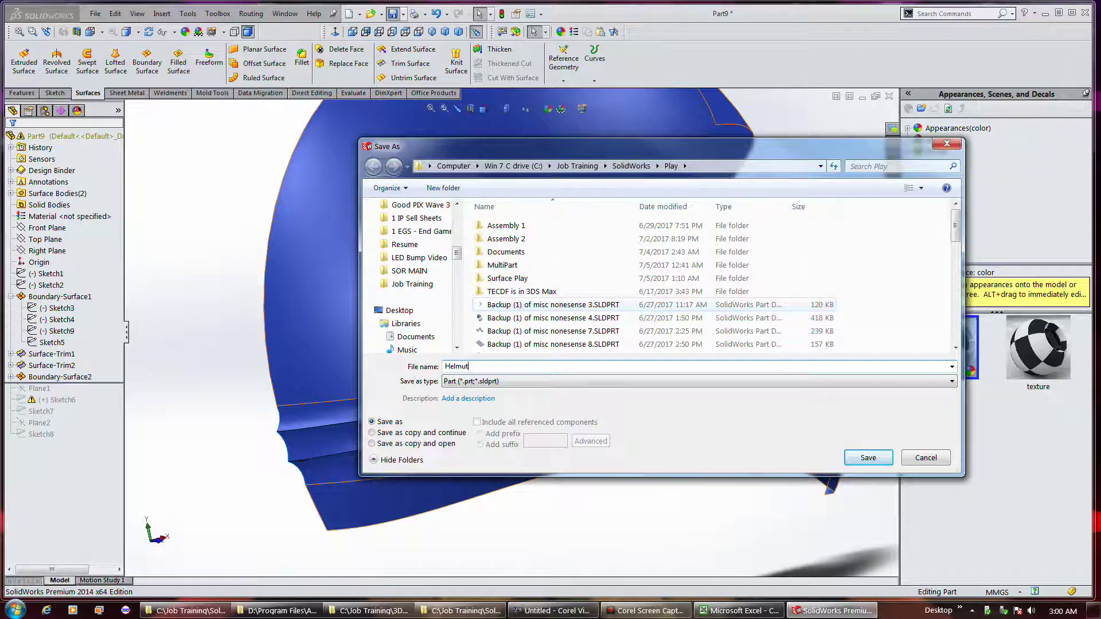
{"action": "type", "text": "mut"}
{"action": "key", "text": "Return"}
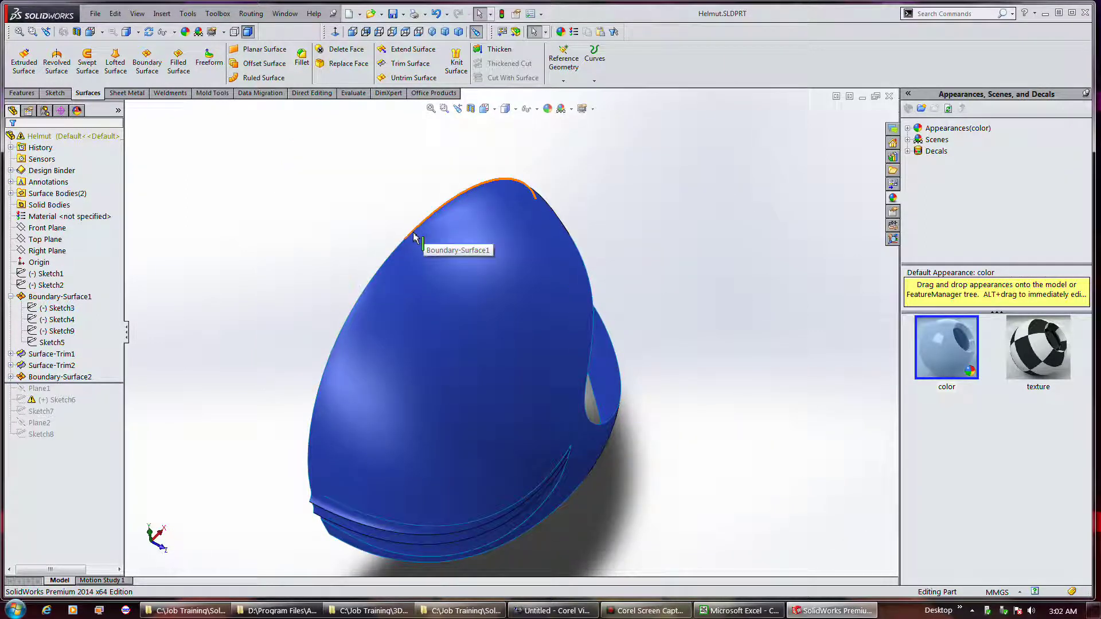
{"action": "scroll", "coordinate": [409, 239], "scroll_direction": "down", "scroll_amount": 3}
{"action": "scroll", "coordinate": [404, 209], "scroll_direction": "up", "scroll_amount": 3}
{"action": "scroll", "coordinate": [386, 160], "scroll_direction": "up", "scroll_amount": 3}
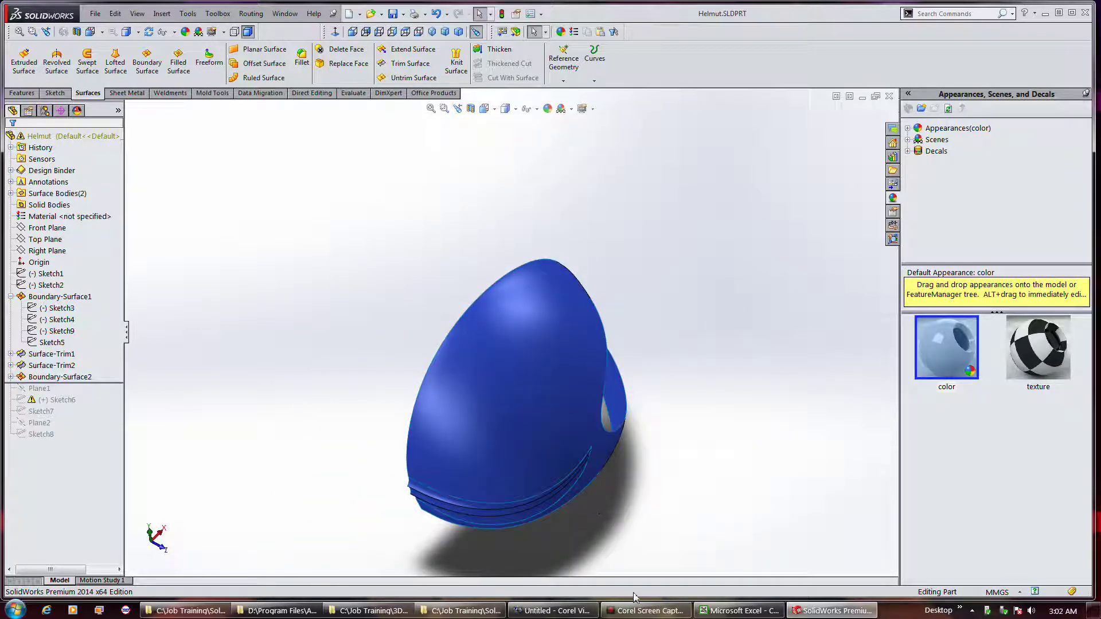
{"action": "mouse_move", "coordinate": [635, 611]}
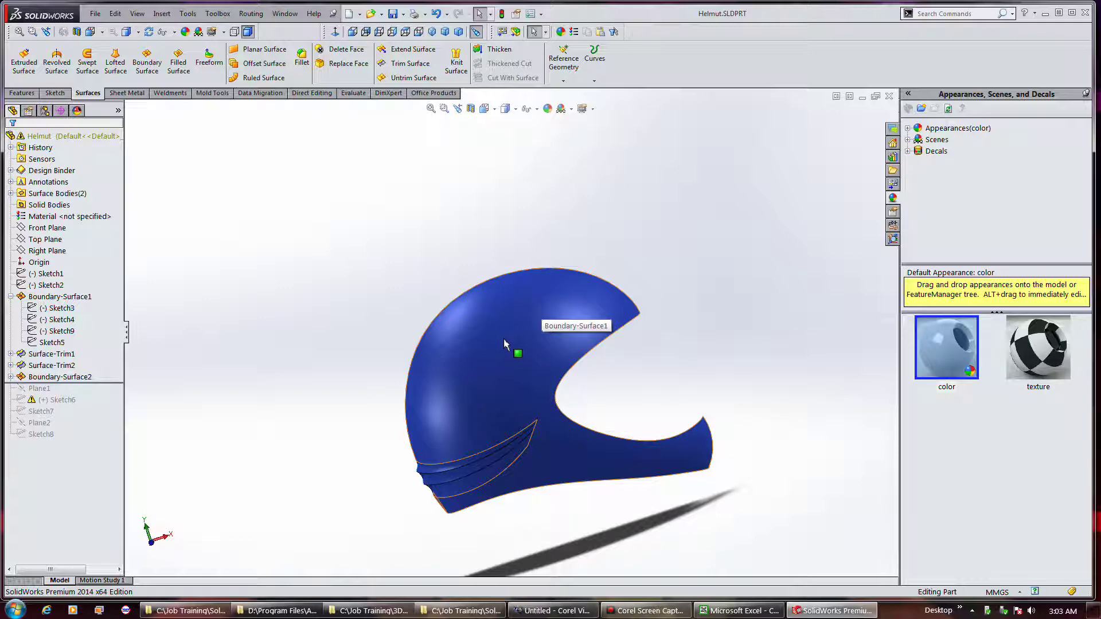
{"action": "left_click", "coordinate": [635, 610]}
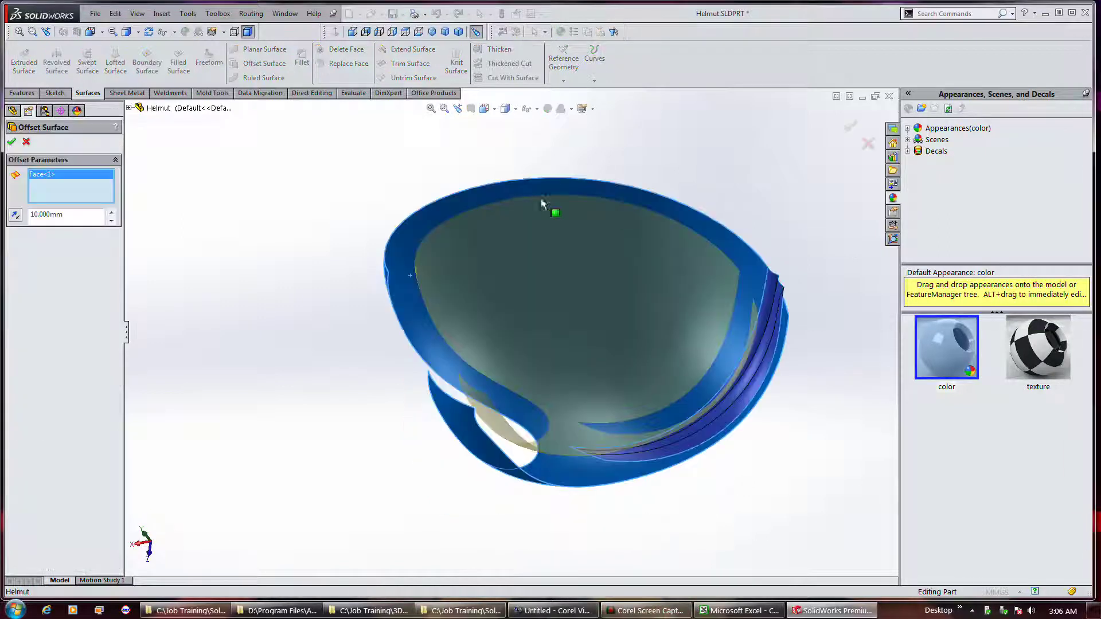
Step: Set the Offset Surface distance for the helmet's main shell face to 2 mm
{"action": "scroll", "coordinate": [501, 215], "scroll_direction": "down", "scroll_amount": 5}
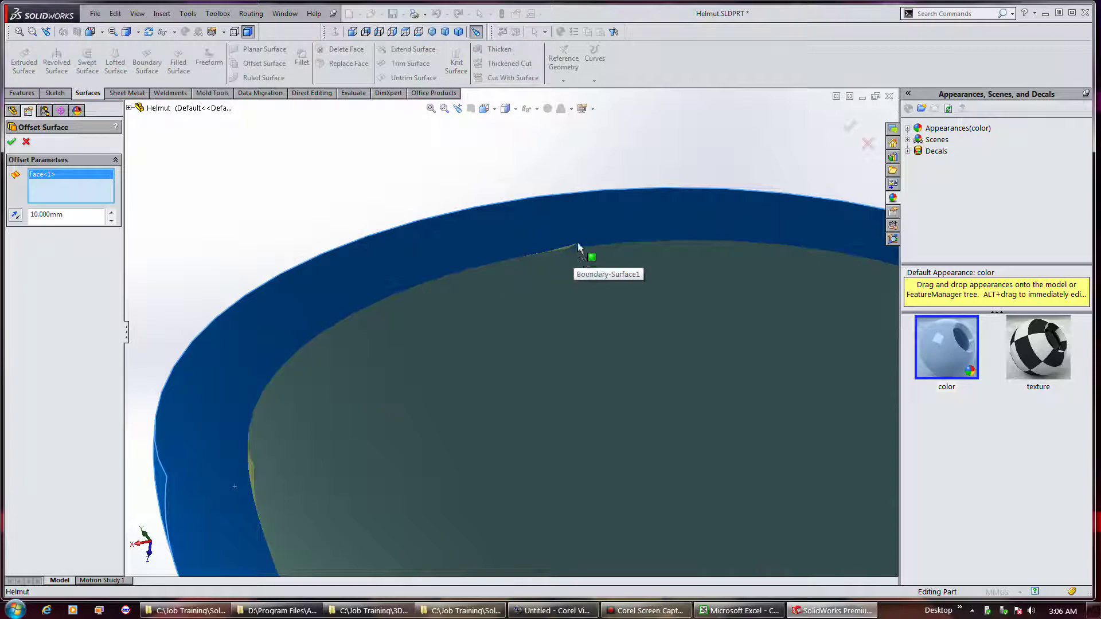
{"action": "scroll", "coordinate": [586, 259], "scroll_direction": "down", "scroll_amount": 2}
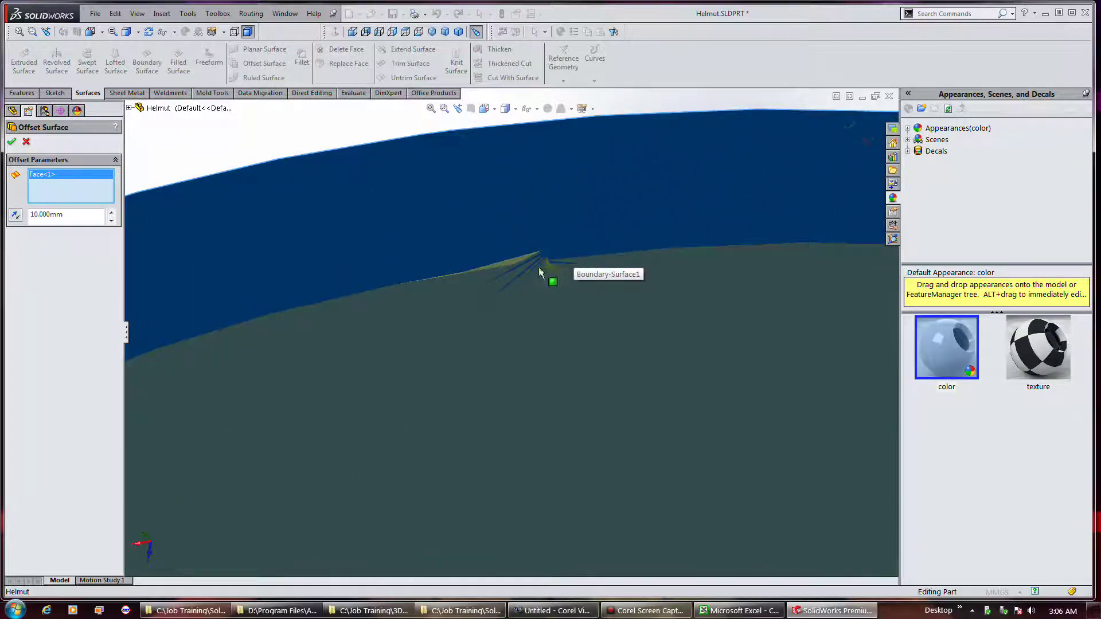
{"action": "scroll", "coordinate": [534, 232], "scroll_direction": "up", "scroll_amount": 2}
{"action": "scroll", "coordinate": [525, 190], "scroll_direction": "up", "scroll_amount": 3}
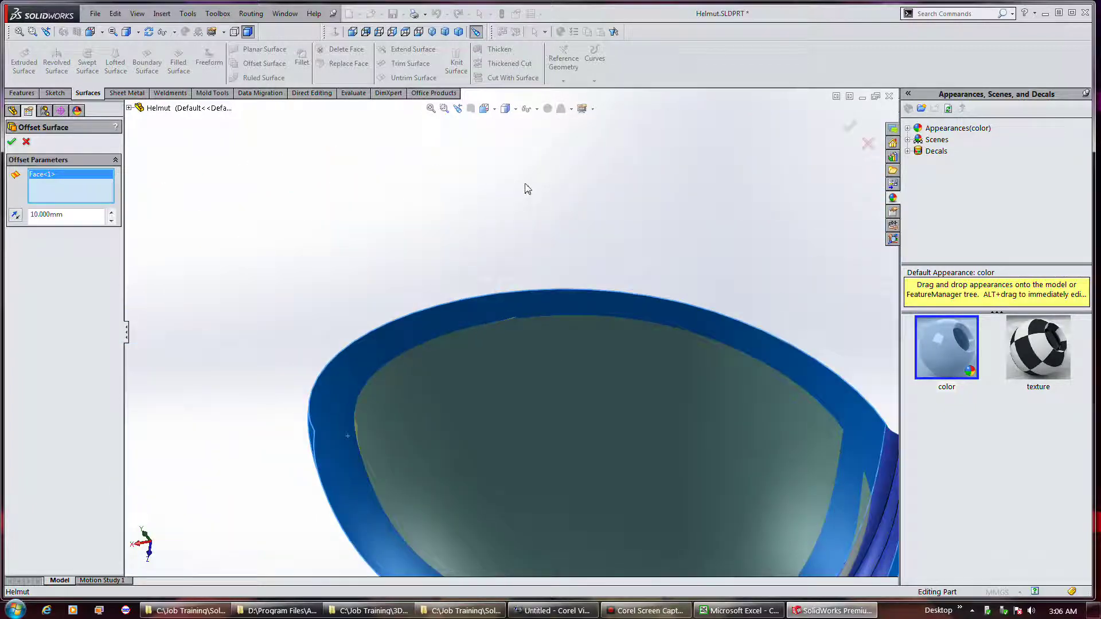
{"action": "middle_click_drag", "start_coordinate": [529, 207], "coordinate": [521, 237]}
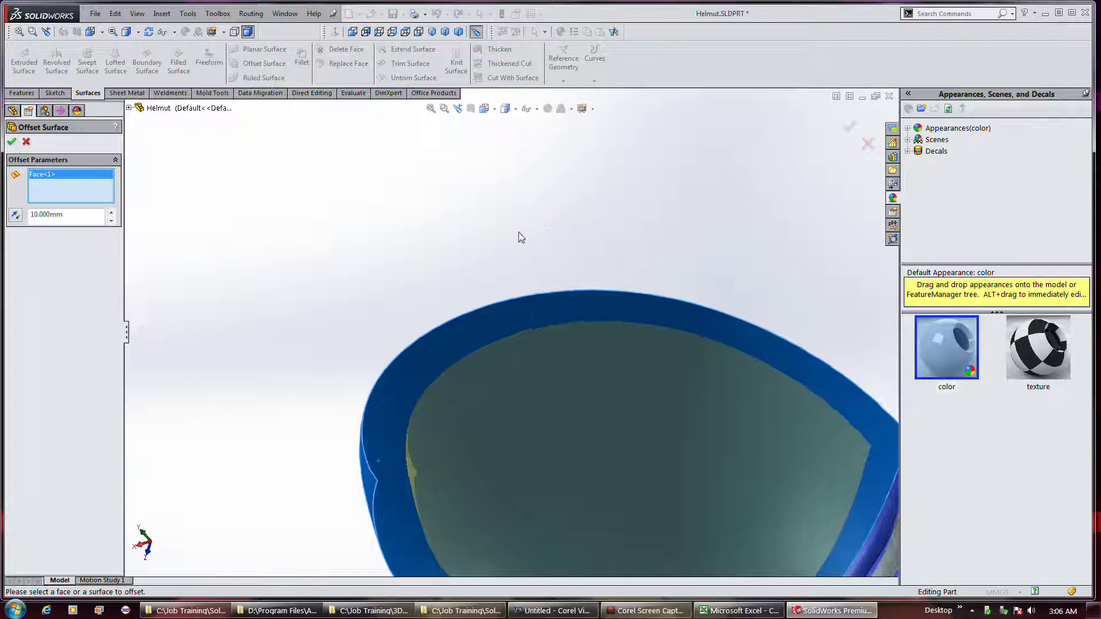
{"action": "left_click", "coordinate": [111, 221]}
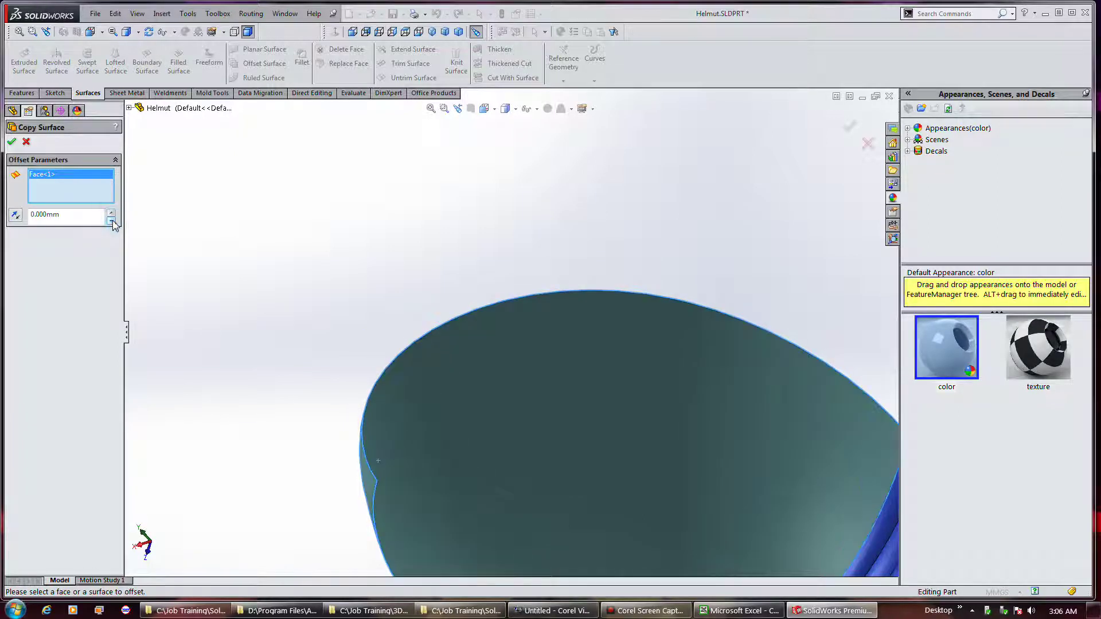
{"action": "double_click", "coordinate": [99, 217]}
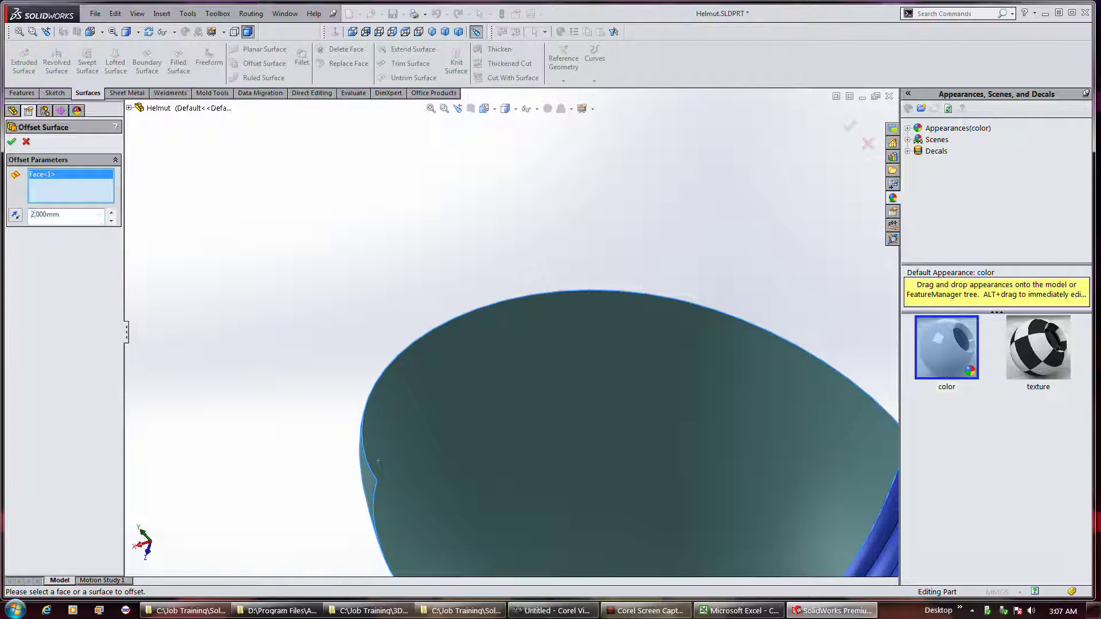
{"action": "key", "text": "Return"}
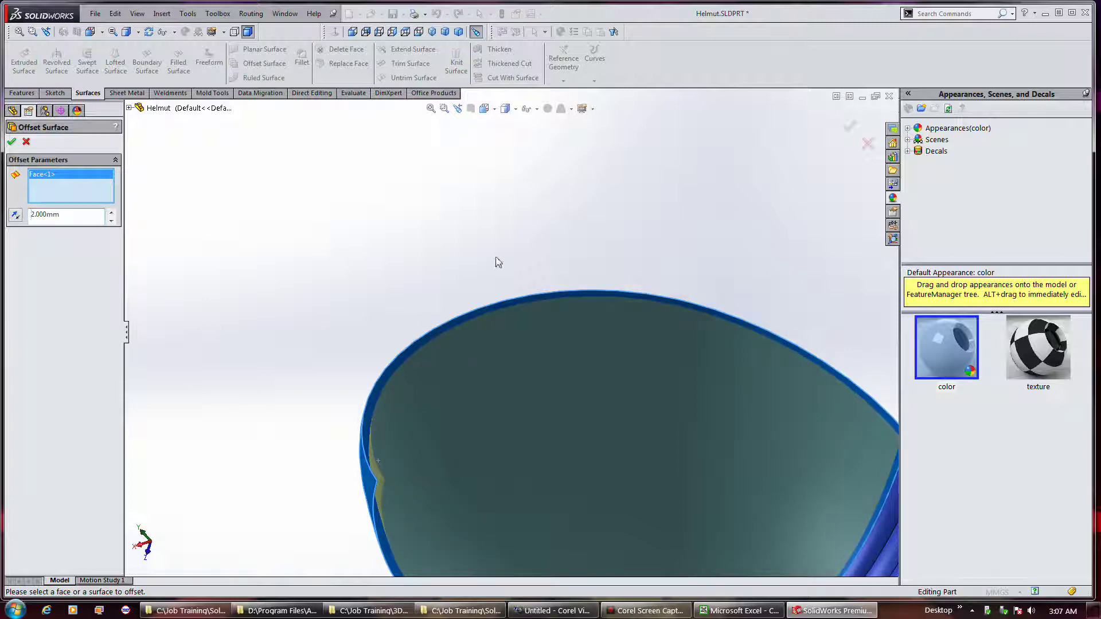
Step: Examine the 2 mm offset preview along the shell's rim, the face opening and the chin bar
{"action": "middle_click_drag", "start_coordinate": [499, 262], "coordinate": [524, 276]}
{"action": "scroll", "coordinate": [538, 304], "scroll_direction": "down", "scroll_amount": 6}
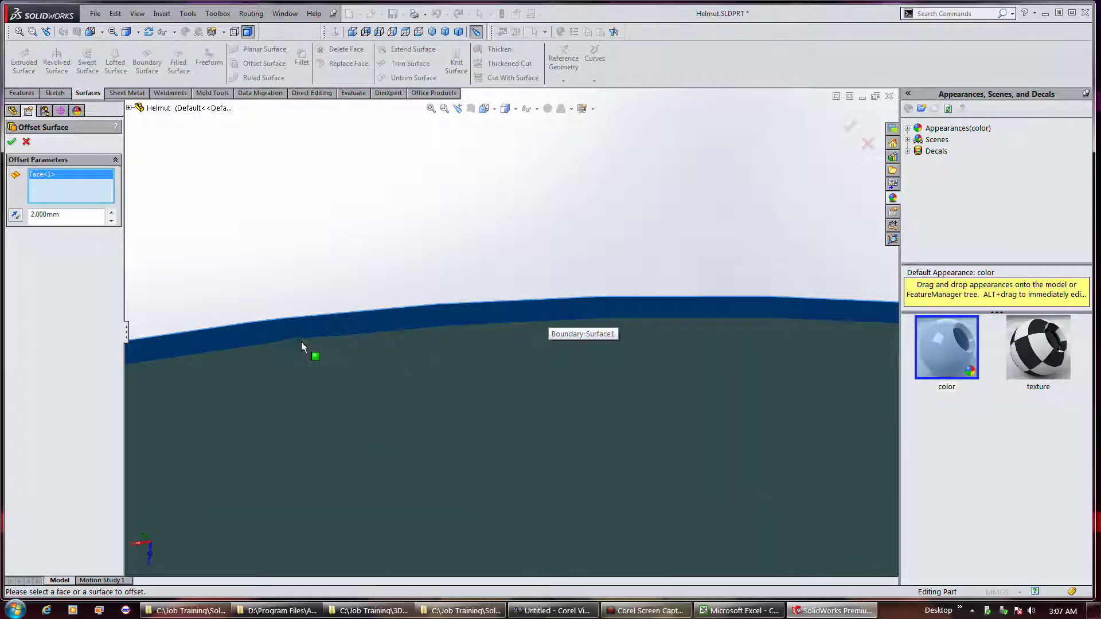
{"action": "scroll", "coordinate": [415, 221], "scroll_direction": "up", "scroll_amount": 6}
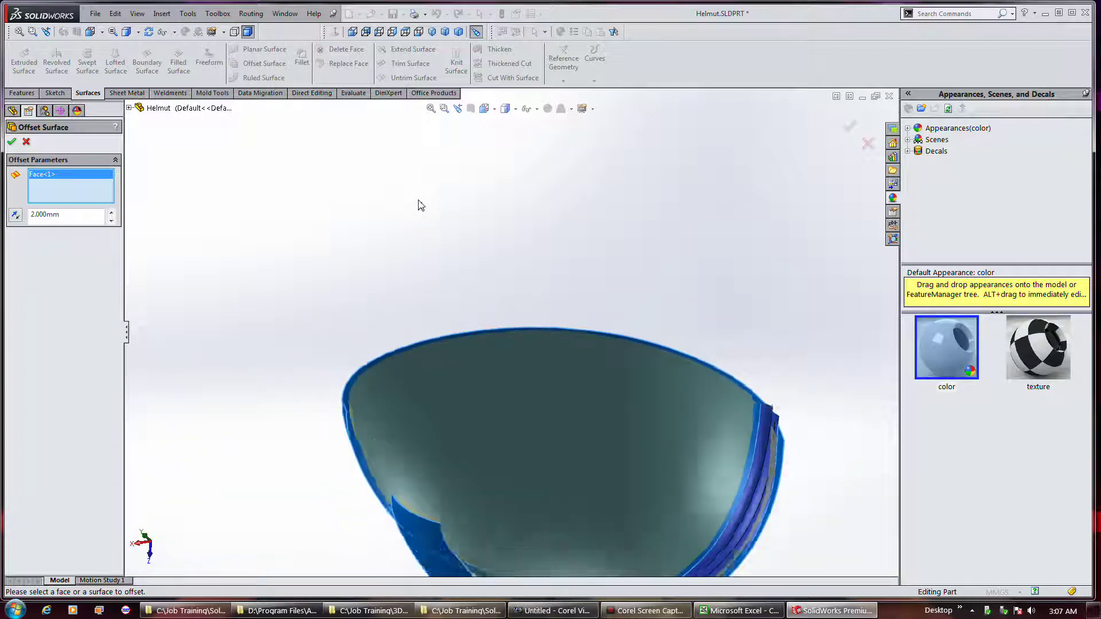
{"action": "mouse_move", "coordinate": [394, 224]}
{"action": "middle_mouse_down"}
{"action": "mouse_move", "coordinate": [440, 263]}
{"action": "mouse_move", "coordinate": [521, 285]}
{"action": "mouse_move", "coordinate": [528, 302]}
{"action": "middle_mouse_up"}
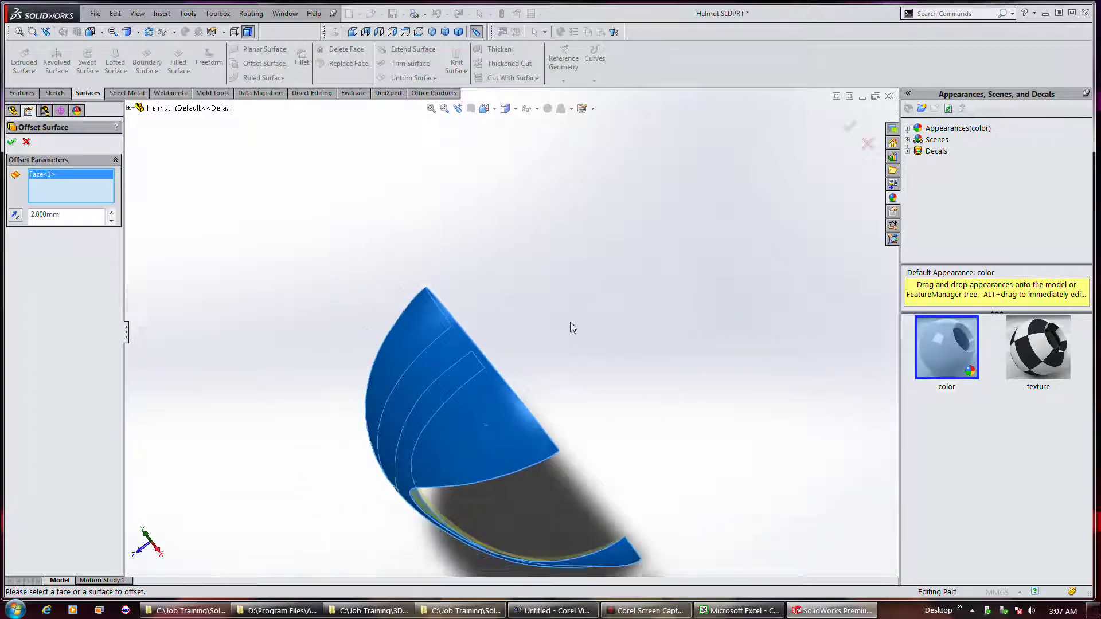
{"action": "scroll", "coordinate": [678, 563], "scroll_direction": "down", "scroll_amount": 3}
{"action": "scroll", "coordinate": [560, 447], "scroll_direction": "down", "scroll_amount": 6}
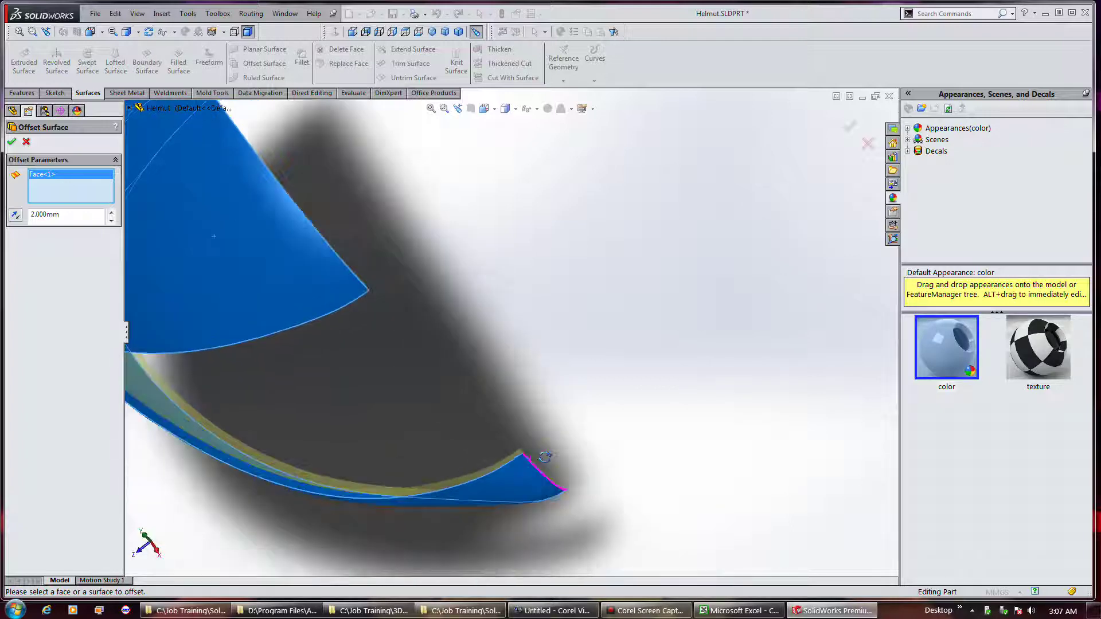
{"action": "middle_click_drag", "start_coordinate": [560, 448], "coordinate": [588, 428]}
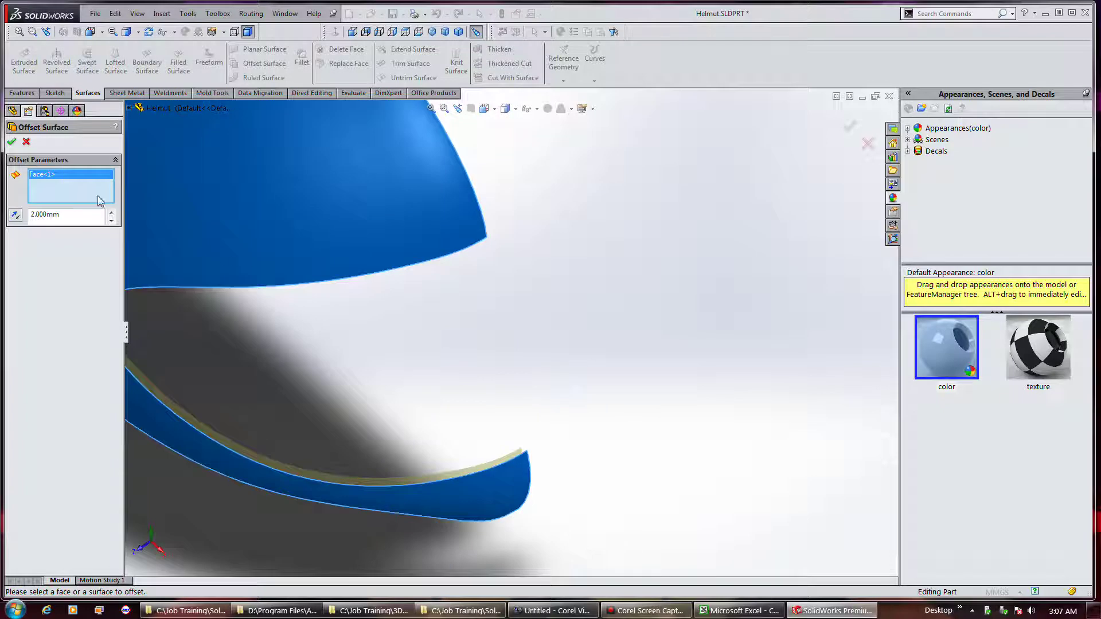
Step: Create the offset surface from the shell face and examine its edges at the rim, face opening and chin bar
{"action": "left_click", "coordinate": [12, 141]}
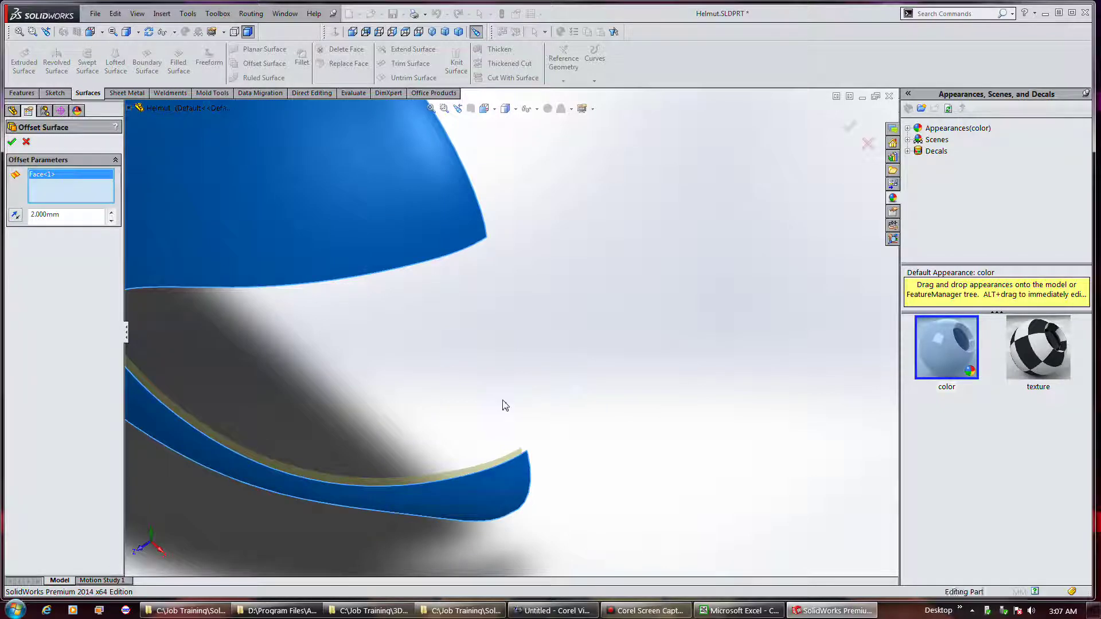
{"action": "middle_click_drag", "start_coordinate": [570, 406], "coordinate": [436, 249]}
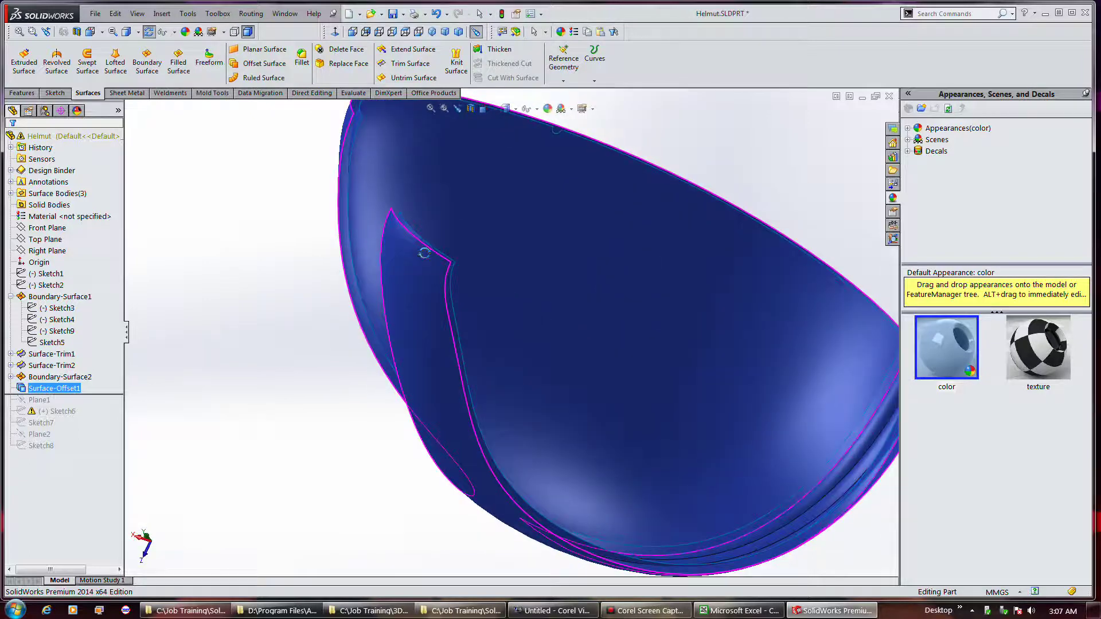
{"action": "scroll", "coordinate": [556, 161], "scroll_direction": "down", "scroll_amount": 5}
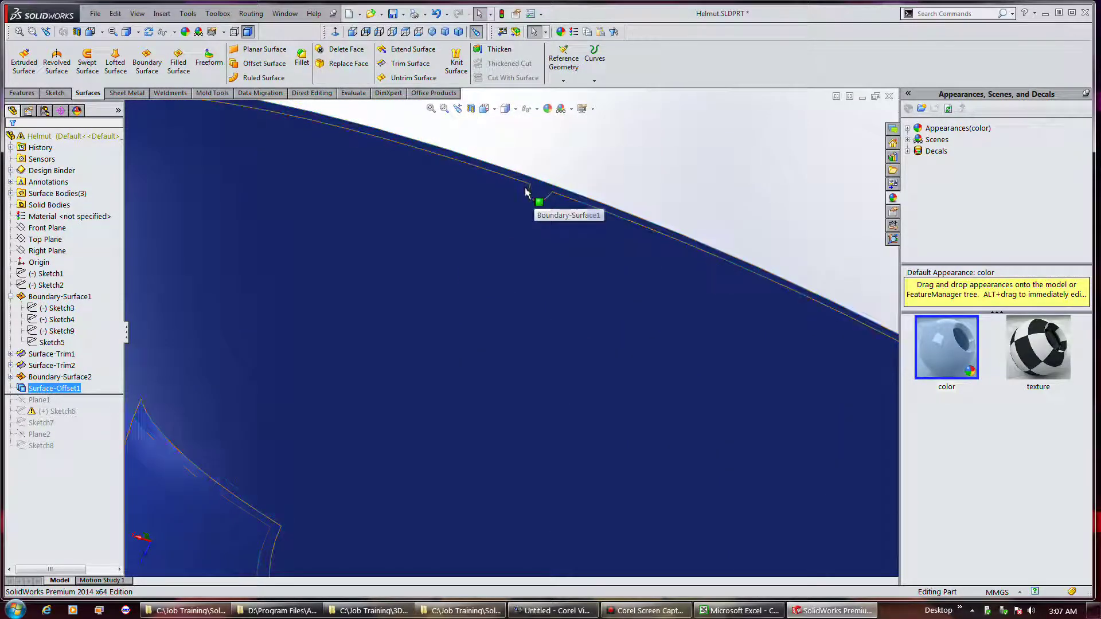
{"action": "scroll", "coordinate": [527, 191], "scroll_direction": "up", "scroll_amount": 5}
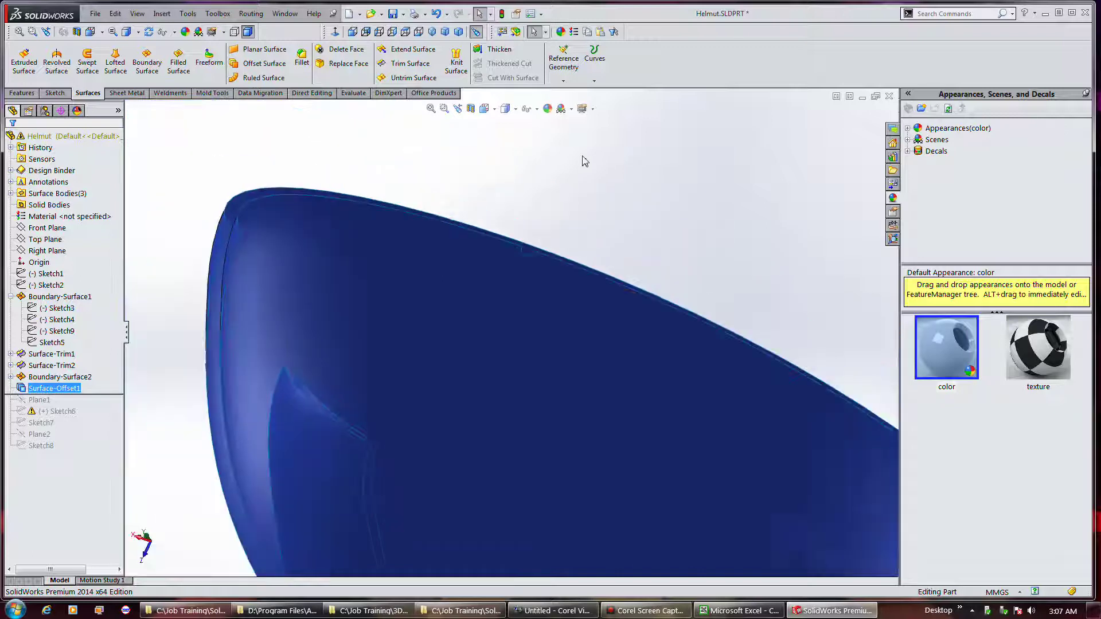
{"action": "middle_click_drag", "start_coordinate": [509, 184], "coordinate": [550, 258]}
{"action": "scroll", "coordinate": [453, 178], "scroll_direction": "up", "scroll_amount": 2}
{"action": "middle_click_drag", "start_coordinate": [579, 314], "coordinate": [693, 320]}
{"action": "scroll", "coordinate": [720, 476], "scroll_direction": "down", "scroll_amount": 5}
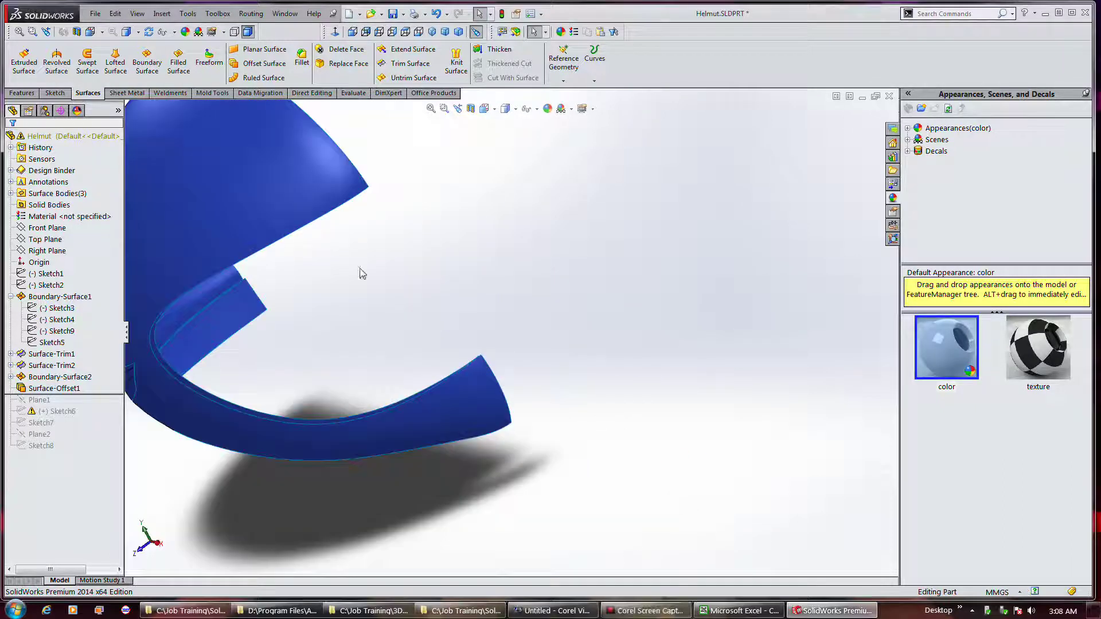
Step: Start a new sketch on the Right Plane
{"action": "left_click", "coordinate": [48, 251]}
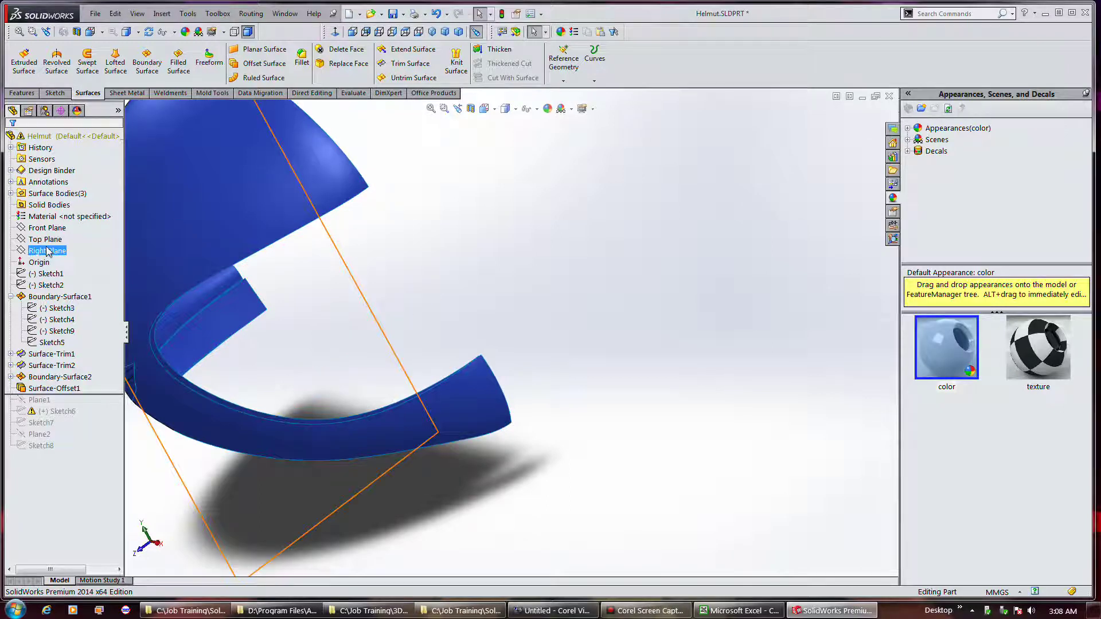
{"action": "left_click", "coordinate": [781, 280]}
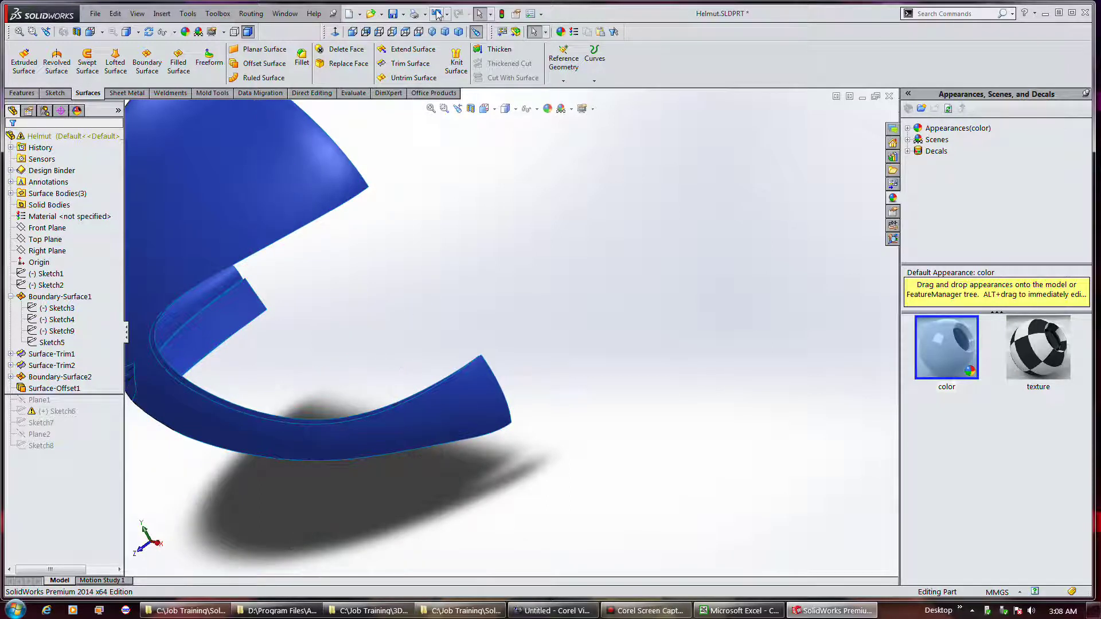
{"action": "left_click", "coordinate": [460, 31]}
{"action": "middle_click_drag", "start_coordinate": [742, 314], "coordinate": [654, 314]}
{"action": "left_click", "coordinate": [35, 262]}
{"action": "left_click", "coordinate": [61, 320]}
{"action": "left_click", "coordinate": [46, 251]}
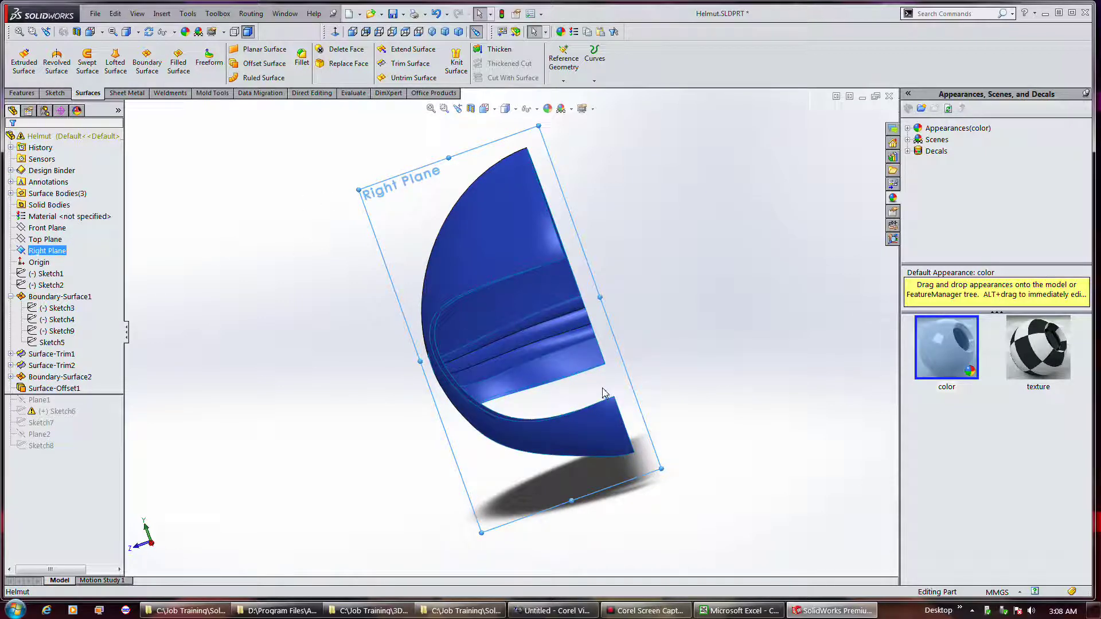
{"action": "left_click", "coordinate": [55, 93]}
{"action": "left_click", "coordinate": [20, 58]}
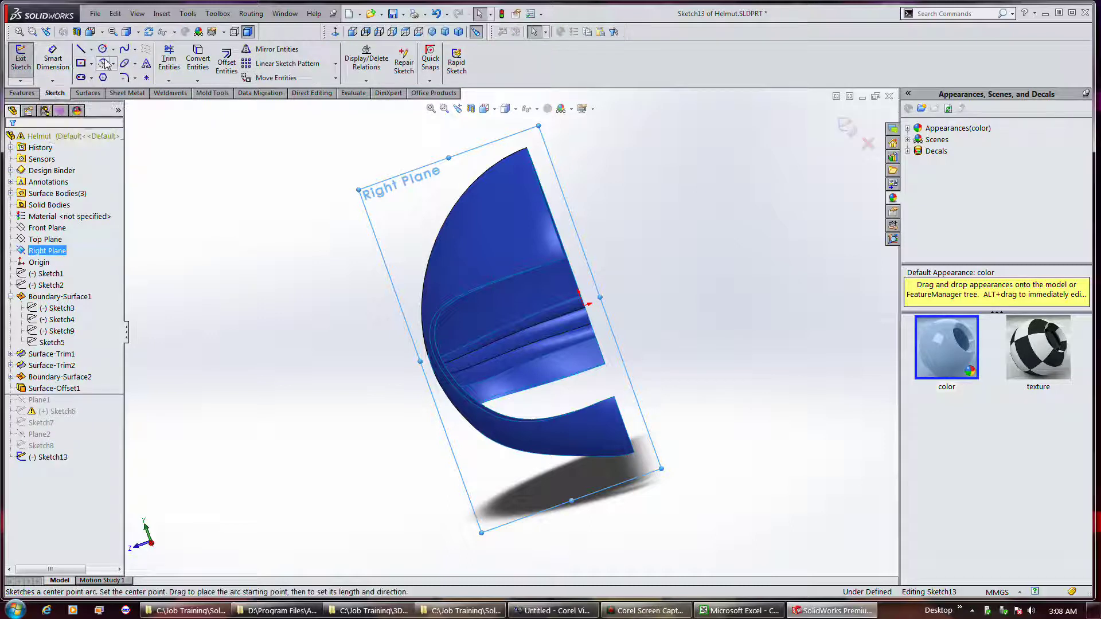
Step: In the right view, sketch a three-point spline from just outside the helmet's straight vertical edge inward across the chin bar
{"action": "left_click", "coordinate": [124, 49]}
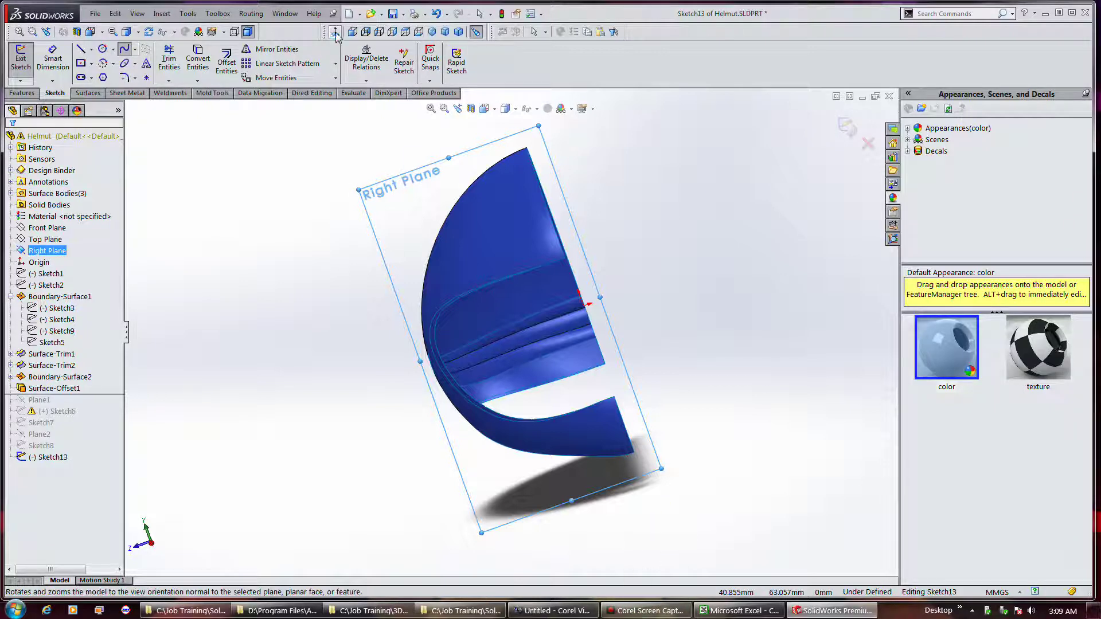
{"action": "left_click", "coordinate": [392, 32]}
{"action": "scroll", "coordinate": [637, 467], "scroll_direction": "down", "scroll_amount": 3}
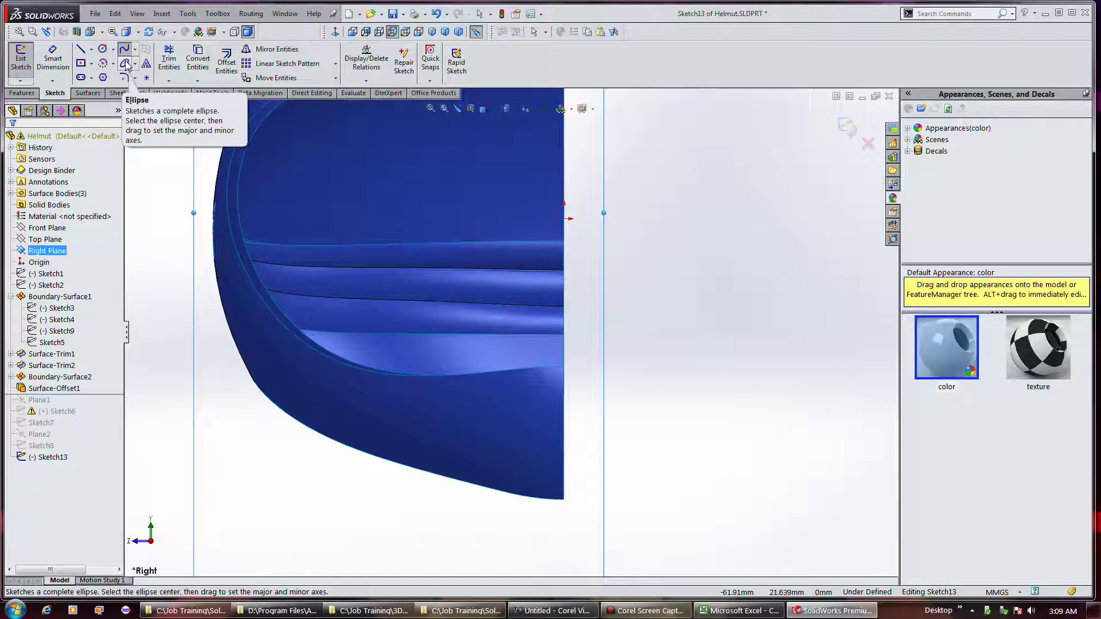
{"action": "left_click", "coordinate": [574, 423]}
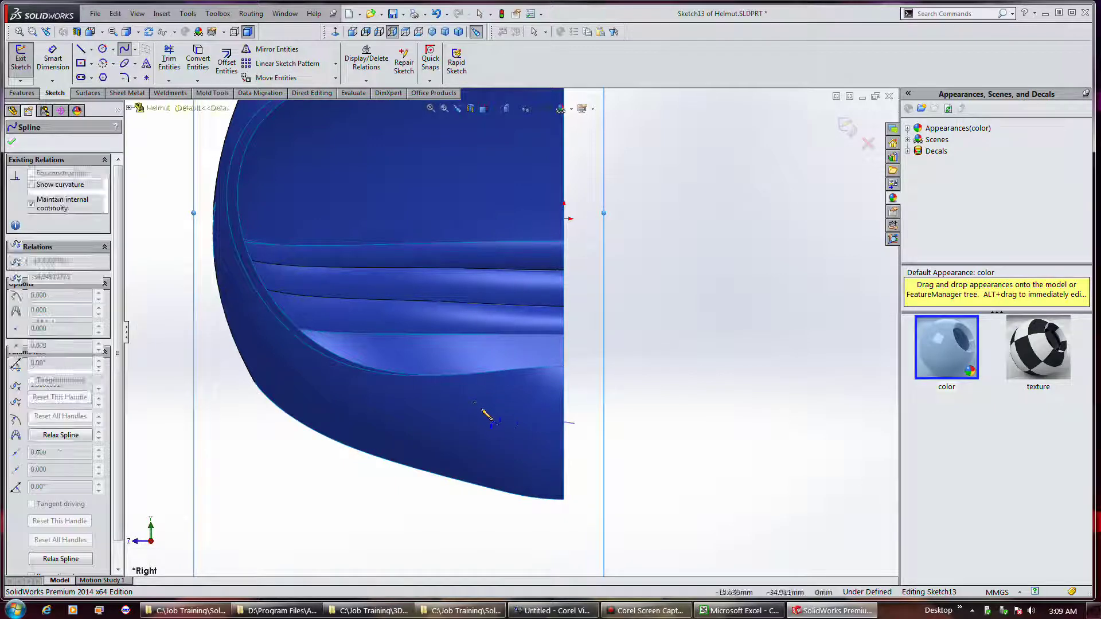
{"action": "left_click", "coordinate": [518, 418]}
{"action": "left_click", "coordinate": [451, 407]}
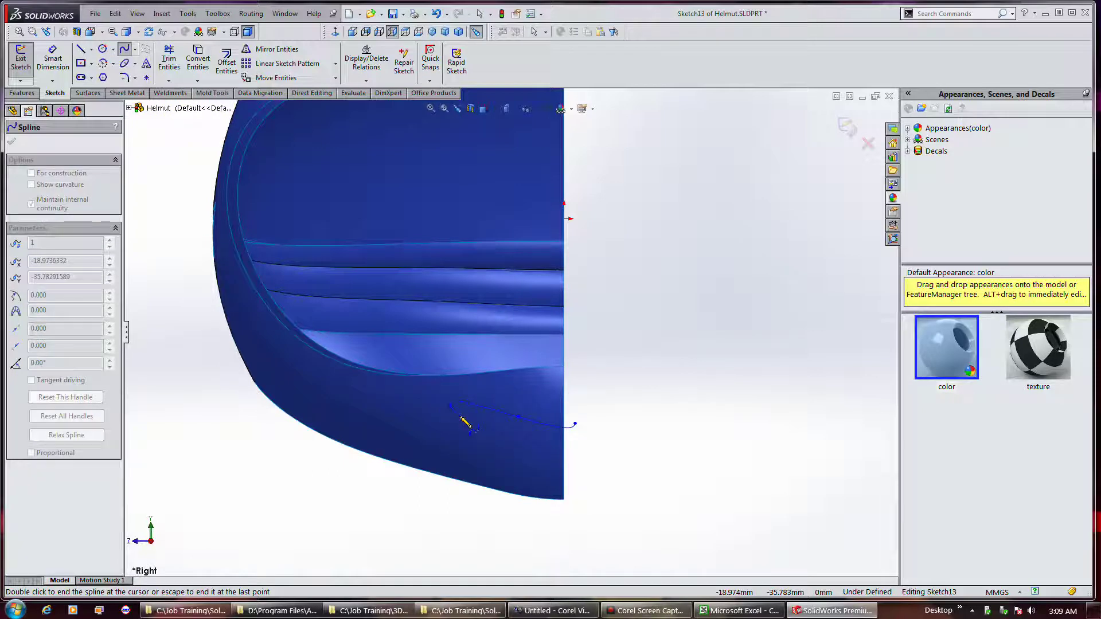
{"action": "key", "text": "Escape"}
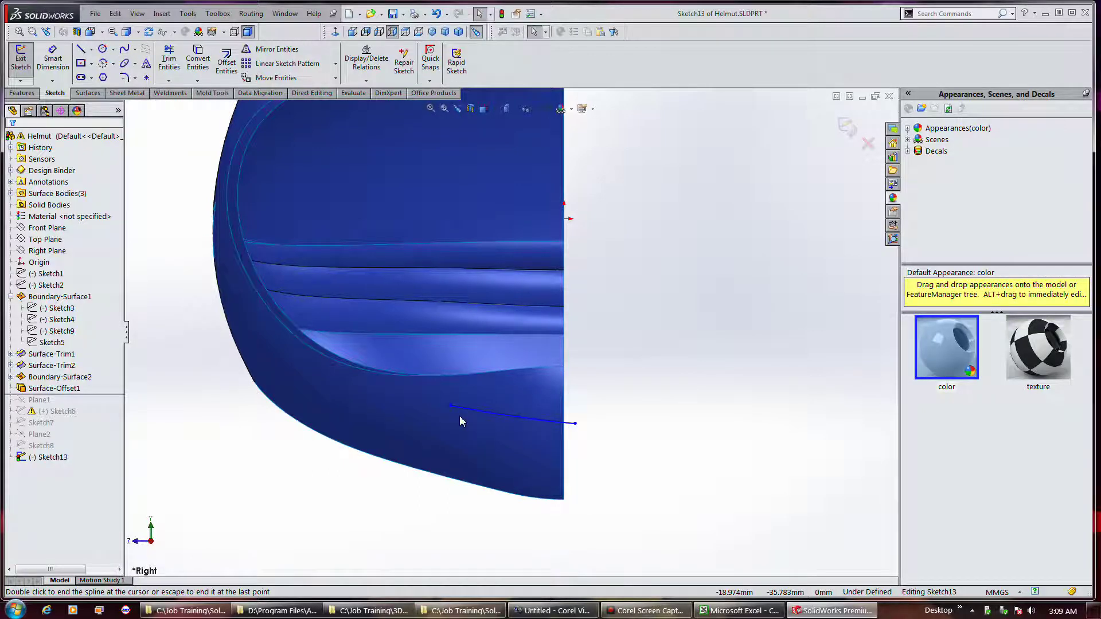
Step: Sketch a second three-point spline from the first spline's inner end, curving down to a point directly below its outer end
{"action": "key", "text": "ctrl+3"}
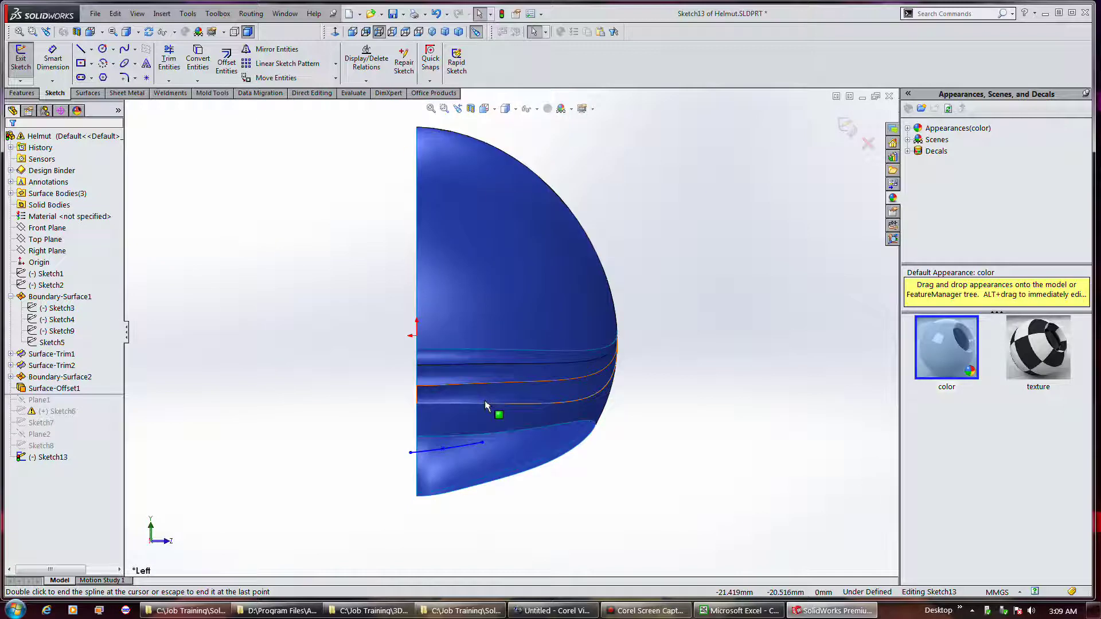
{"action": "key", "text": "ctrl+4"}
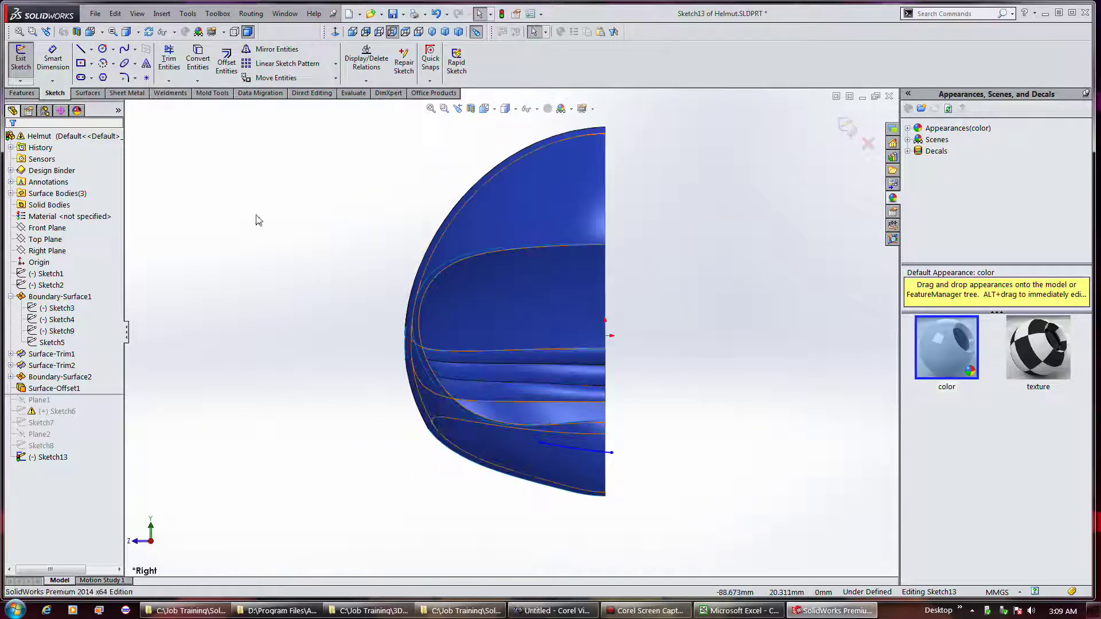
{"action": "left_click", "coordinate": [131, 53]}
{"action": "scroll", "coordinate": [580, 459], "scroll_direction": "down", "scroll_amount": 4}
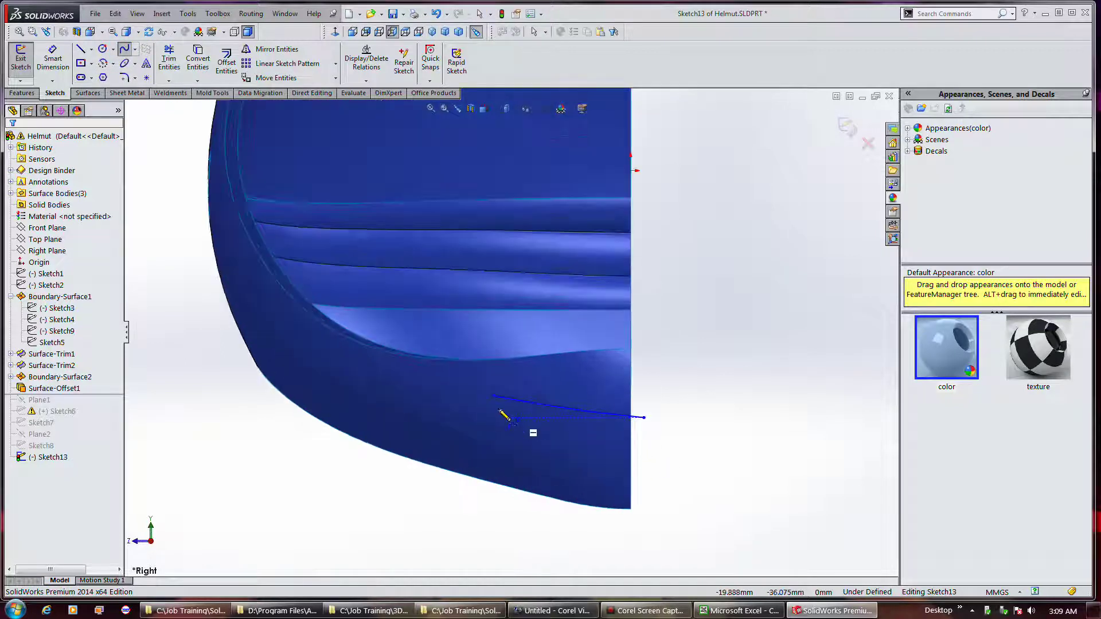
{"action": "left_click", "coordinate": [494, 396]}
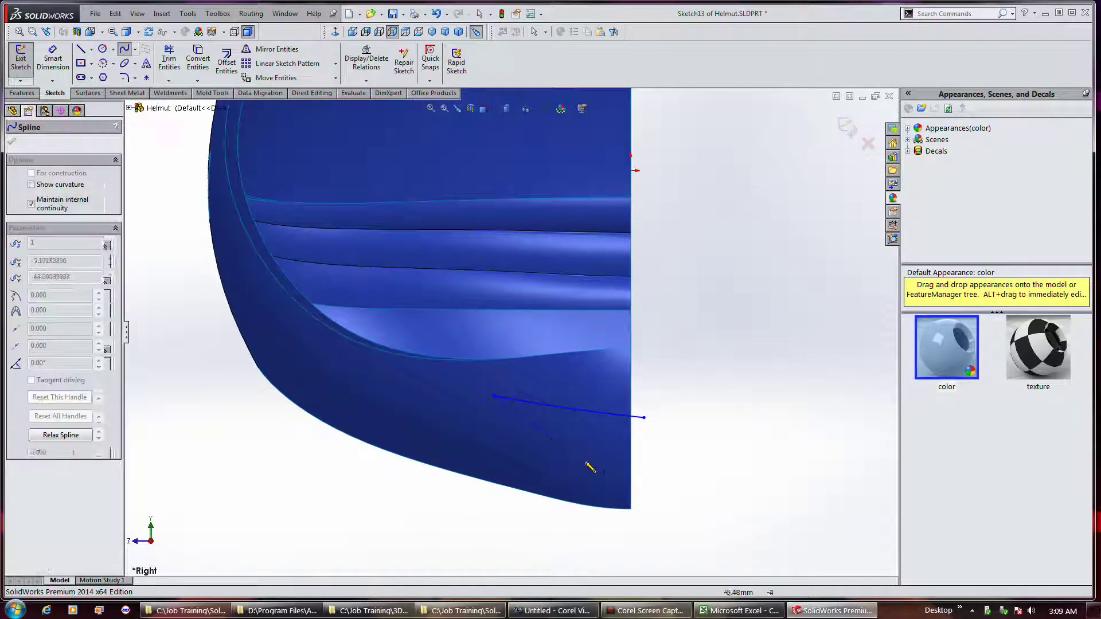
{"action": "left_click", "coordinate": [575, 454]}
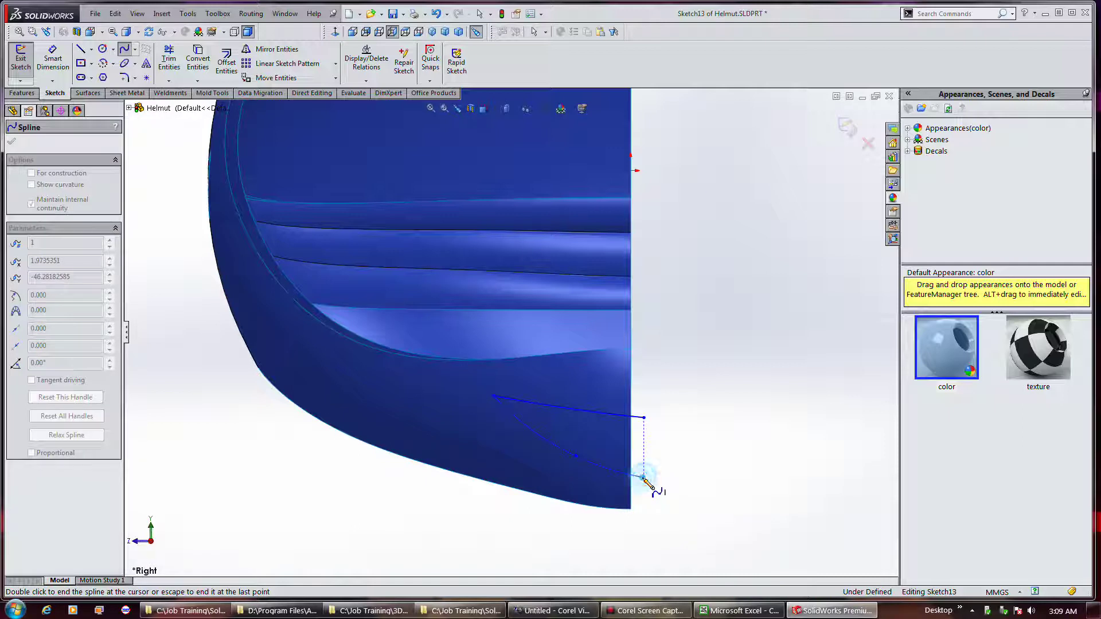
{"action": "double_click", "coordinate": [643, 479]}
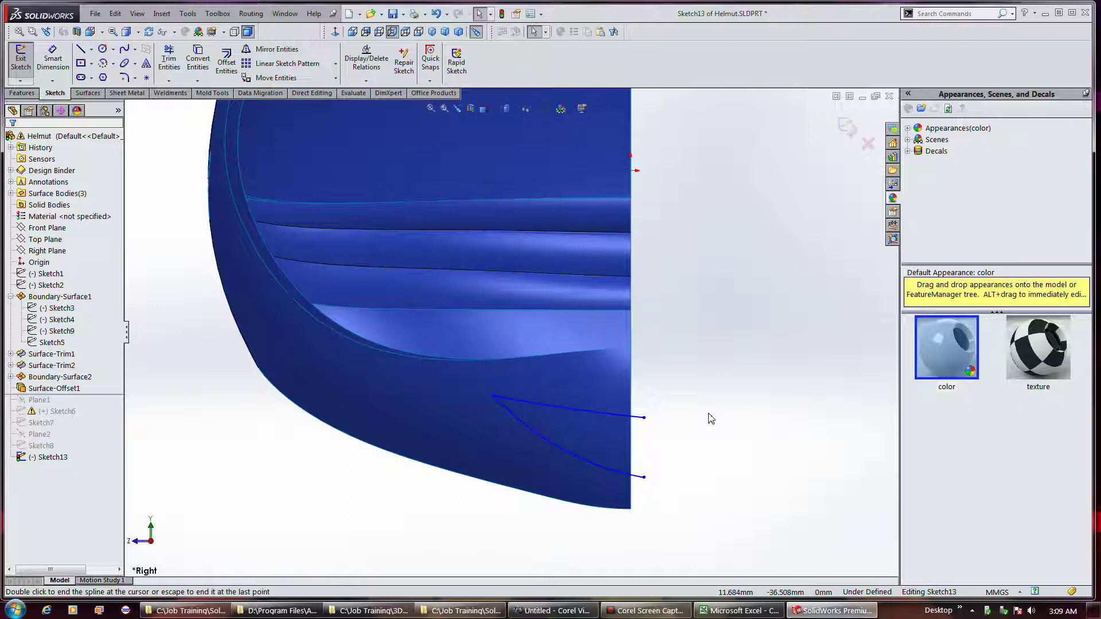
Step: Move the outer ends of both splines onto the helmet's straight vertical edge and adjust the lower spline's end tangent handle
{"action": "double_click", "coordinate": [644, 417]}
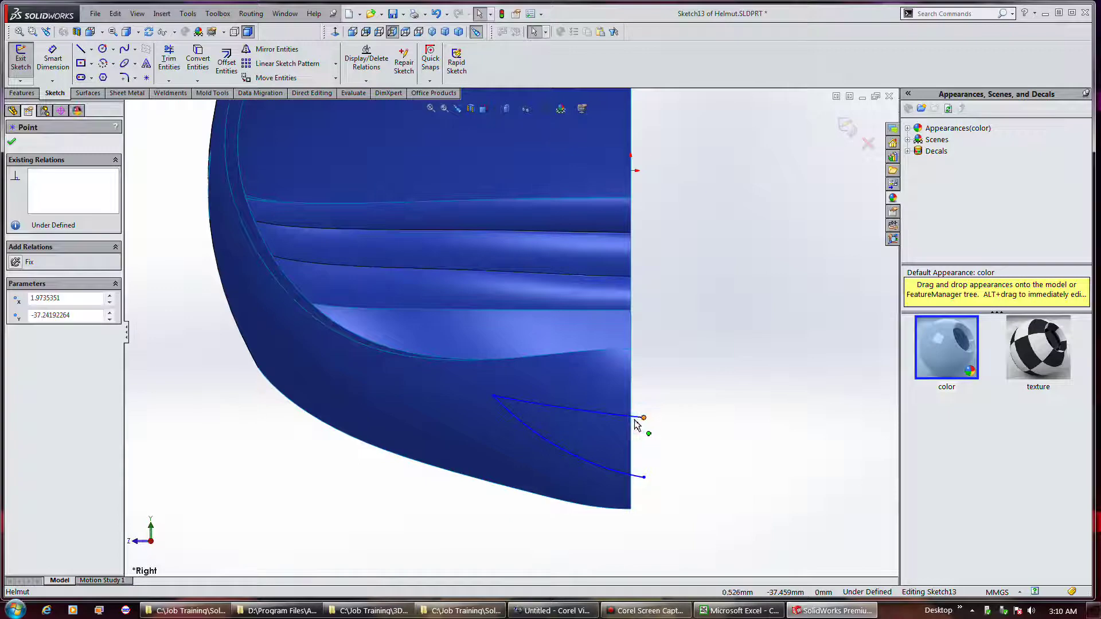
{"action": "scroll", "coordinate": [641, 425], "scroll_direction": "down", "scroll_amount": 2}
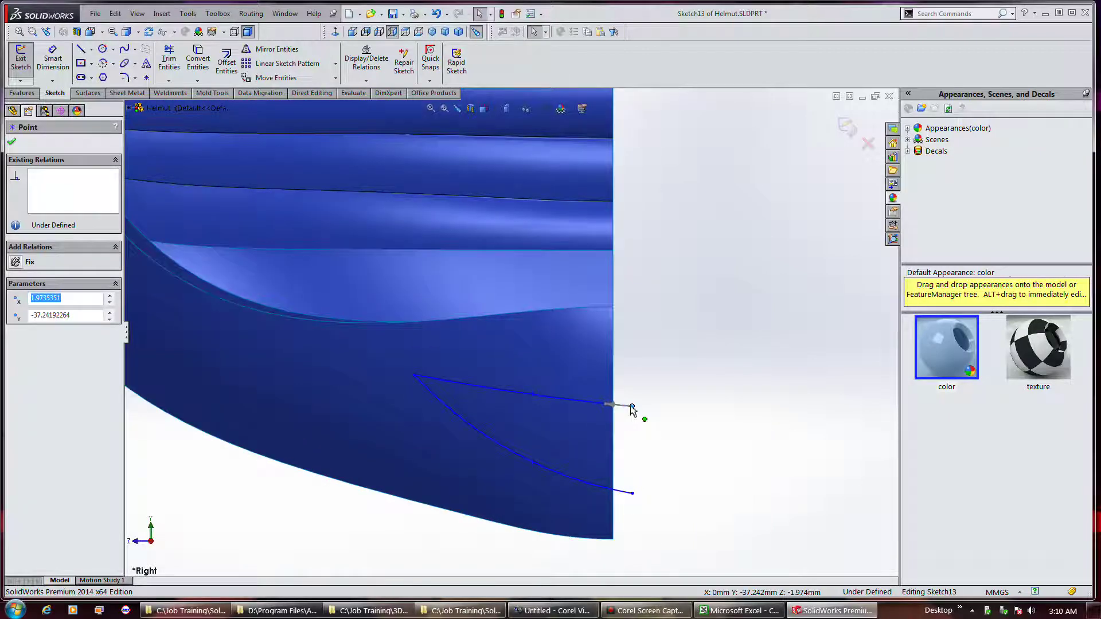
{"action": "left_click_drag", "start_coordinate": [630, 406], "coordinate": [613, 404]}
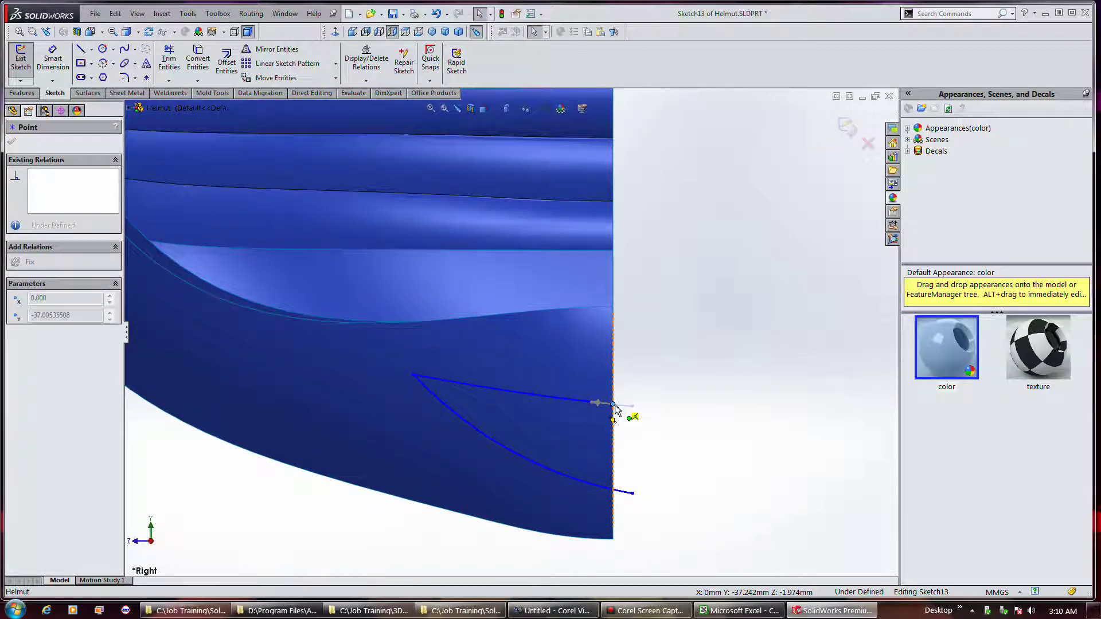
{"action": "left_click_drag", "start_coordinate": [632, 493], "coordinate": [592, 488]}
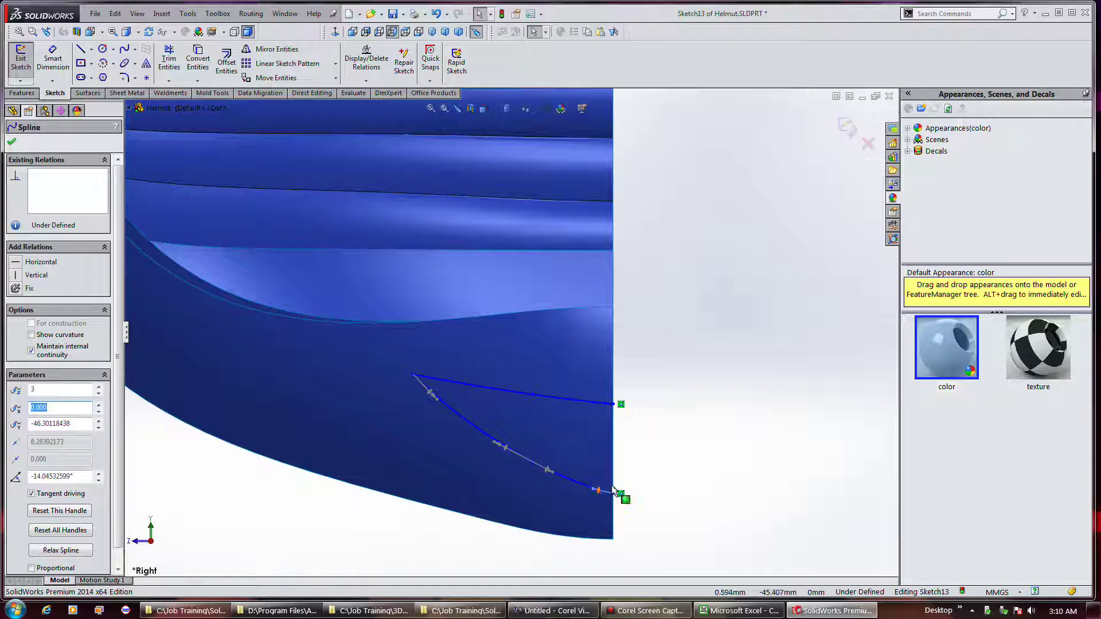
{"action": "left_click", "coordinate": [663, 466]}
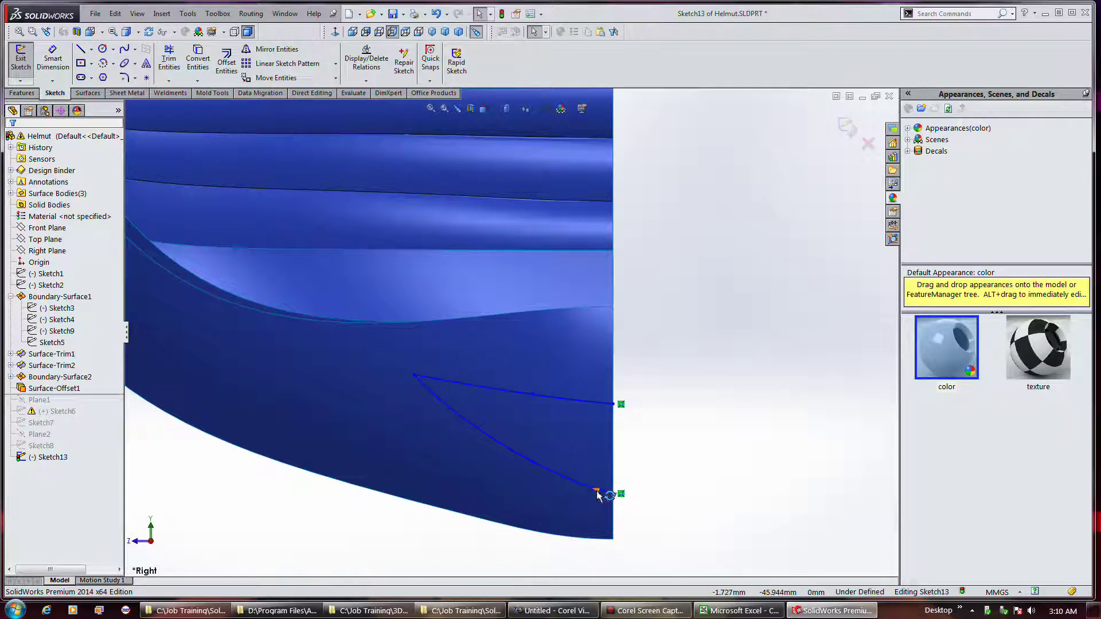
{"action": "left_click", "coordinate": [594, 491]}
{"action": "left_click_drag", "start_coordinate": [590, 487], "coordinate": [591, 487]}
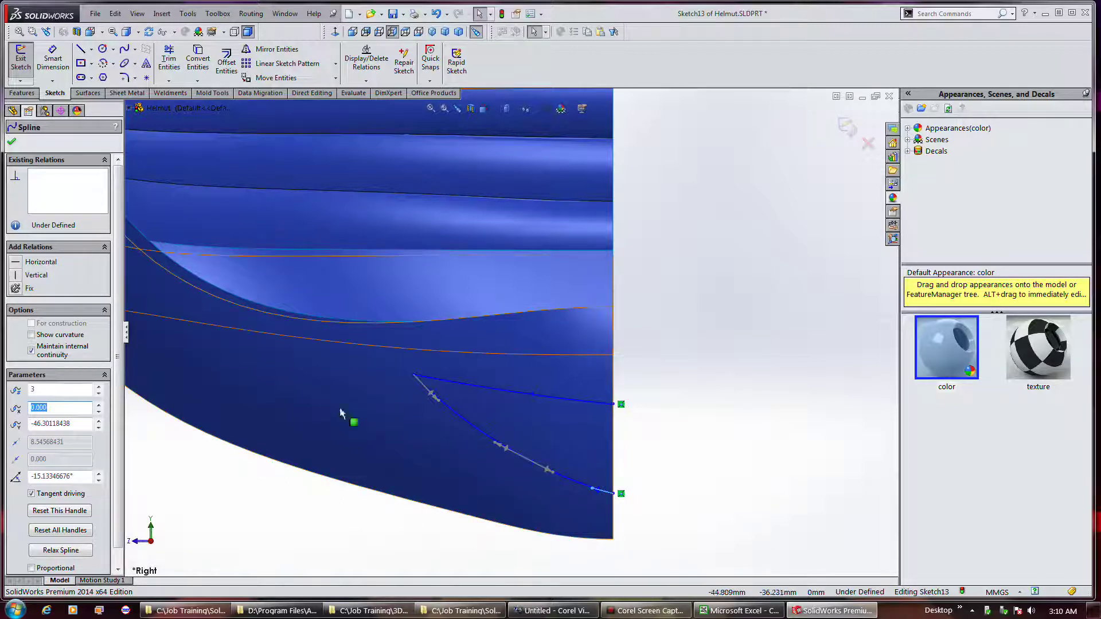
Step: Flatten the upper spline at the vertical edge with its end tangent handle and give that handle a Horizontal relation
{"action": "left_click", "coordinate": [612, 405]}
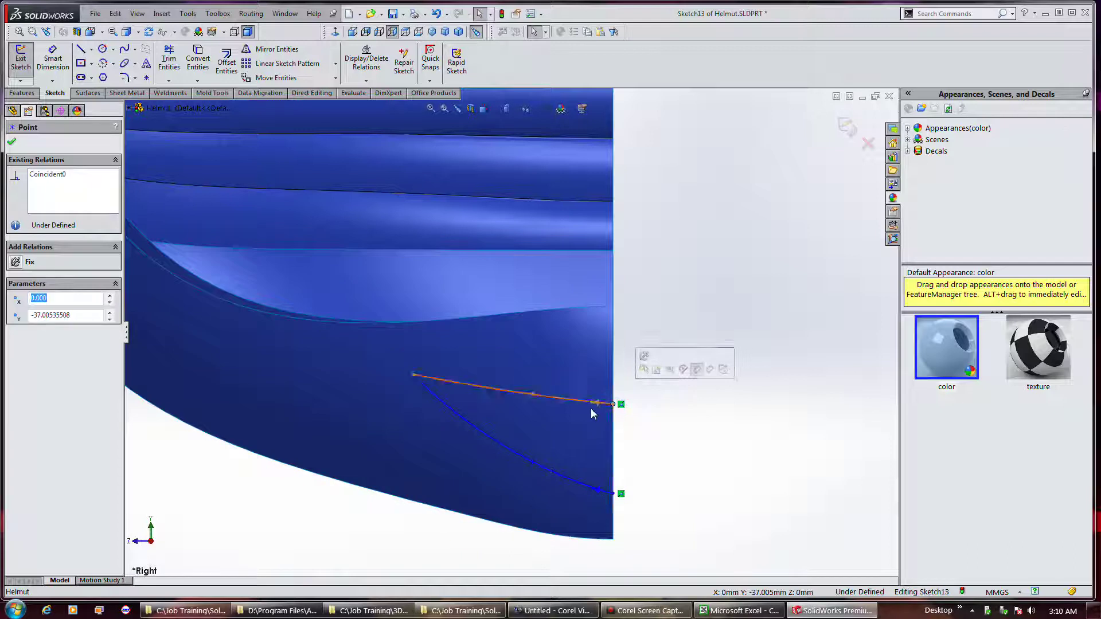
{"action": "mouse_move", "coordinate": [589, 404]}
{"action": "left_mouse_down"}
{"action": "mouse_move", "coordinate": [584, 412]}
{"action": "mouse_move", "coordinate": [591, 406]}
{"action": "left_mouse_up"}
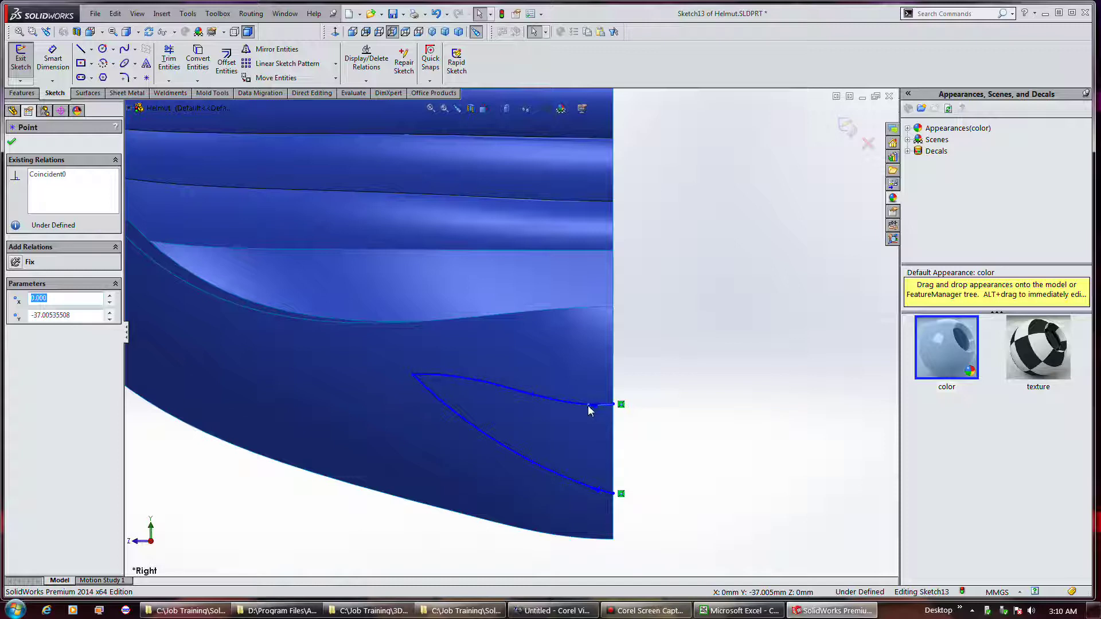
{"action": "left_click", "coordinate": [586, 407]}
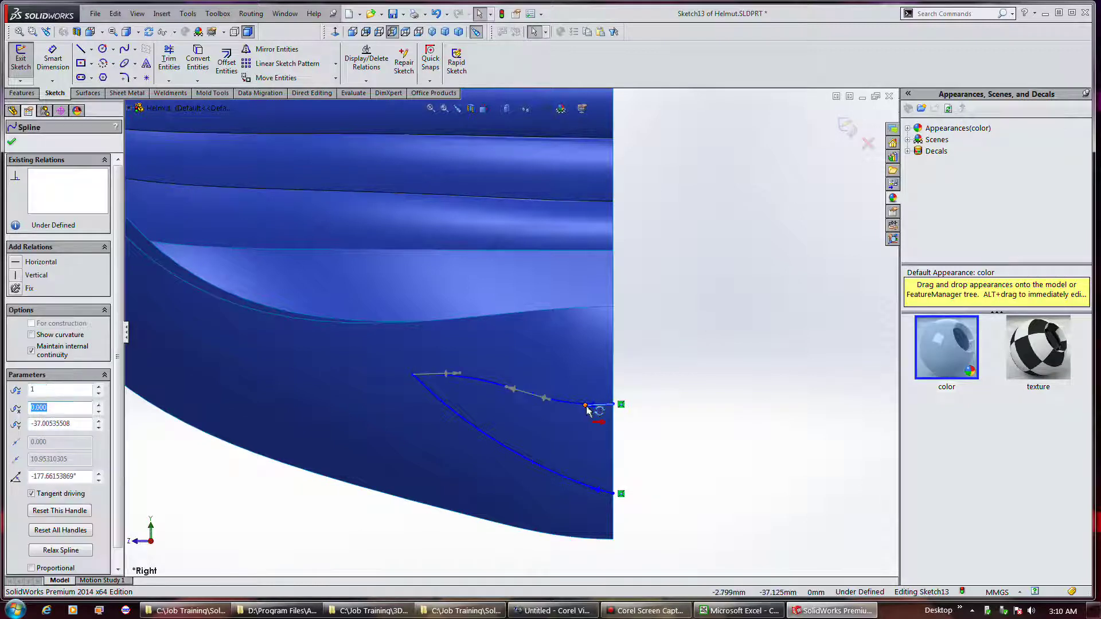
{"action": "left_click", "coordinate": [42, 262]}
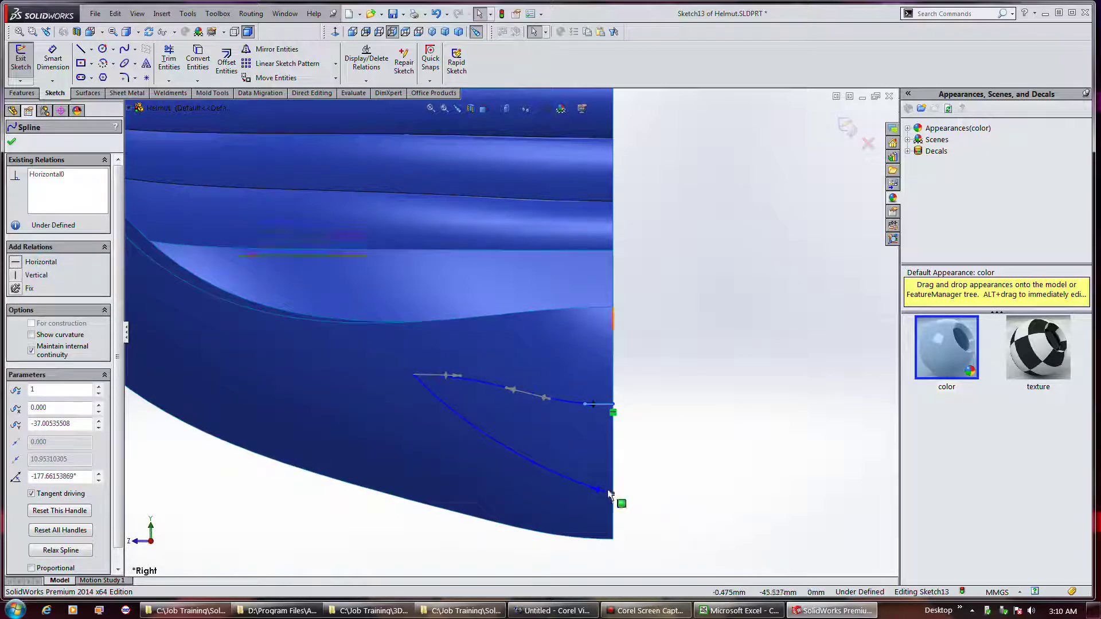
Step: Flatten the lower spline at the vertical edge with its end tangent handle and give that handle a Horizontal relation
{"action": "left_click_drag", "start_coordinate": [607, 498], "coordinate": [598, 496]}
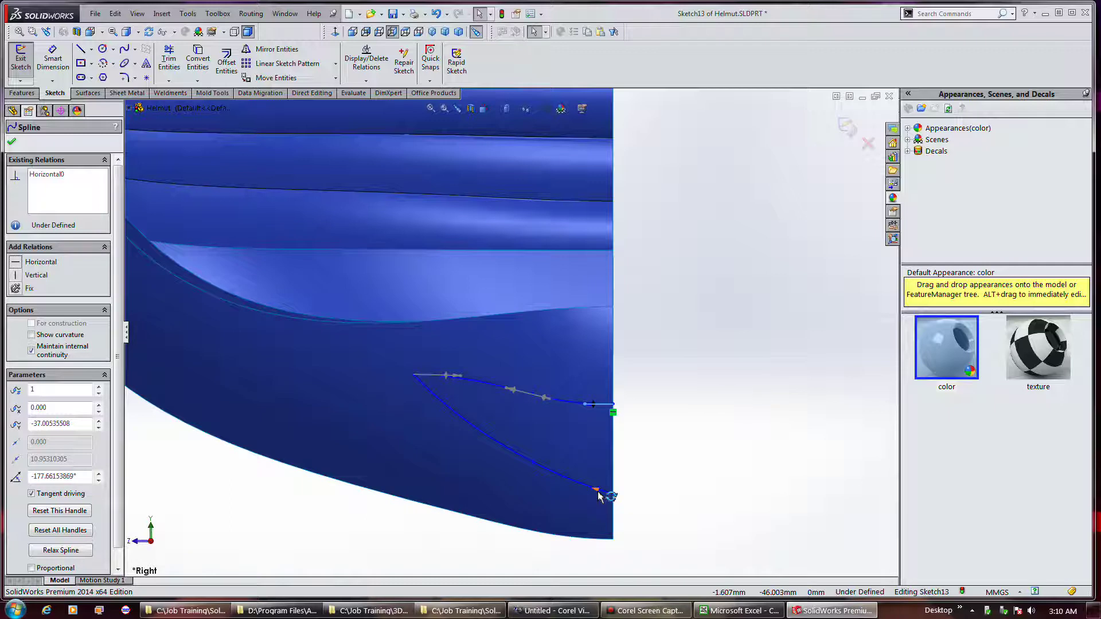
{"action": "left_click", "coordinate": [598, 496]}
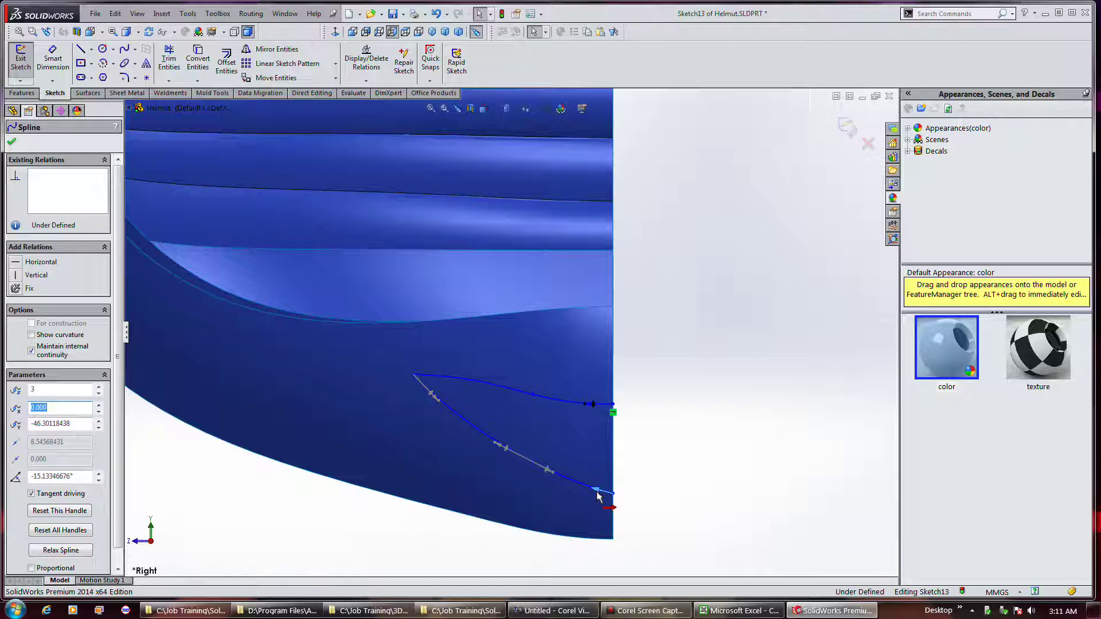
{"action": "left_click", "coordinate": [31, 493]}
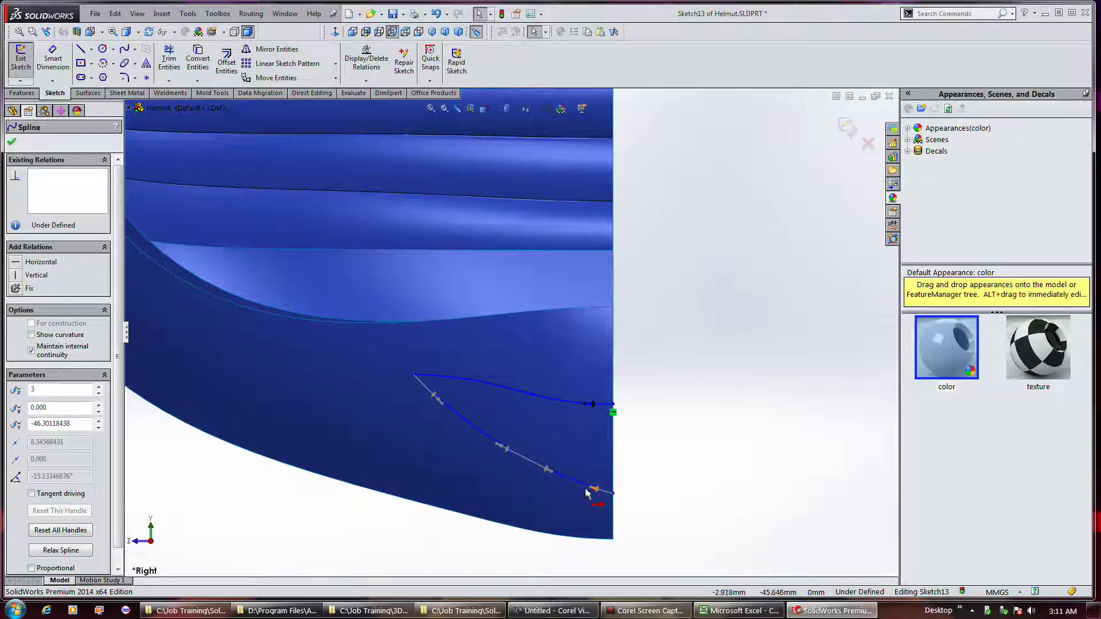
{"action": "left_click_drag", "start_coordinate": [589, 492], "coordinate": [588, 501]}
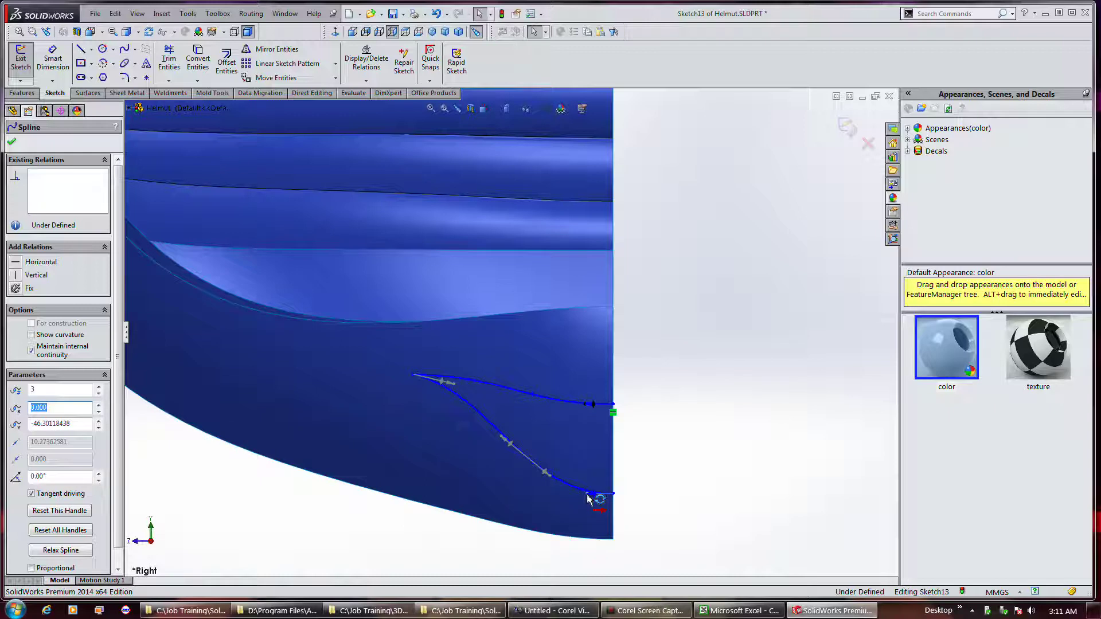
{"action": "right_click", "coordinate": [588, 496]}
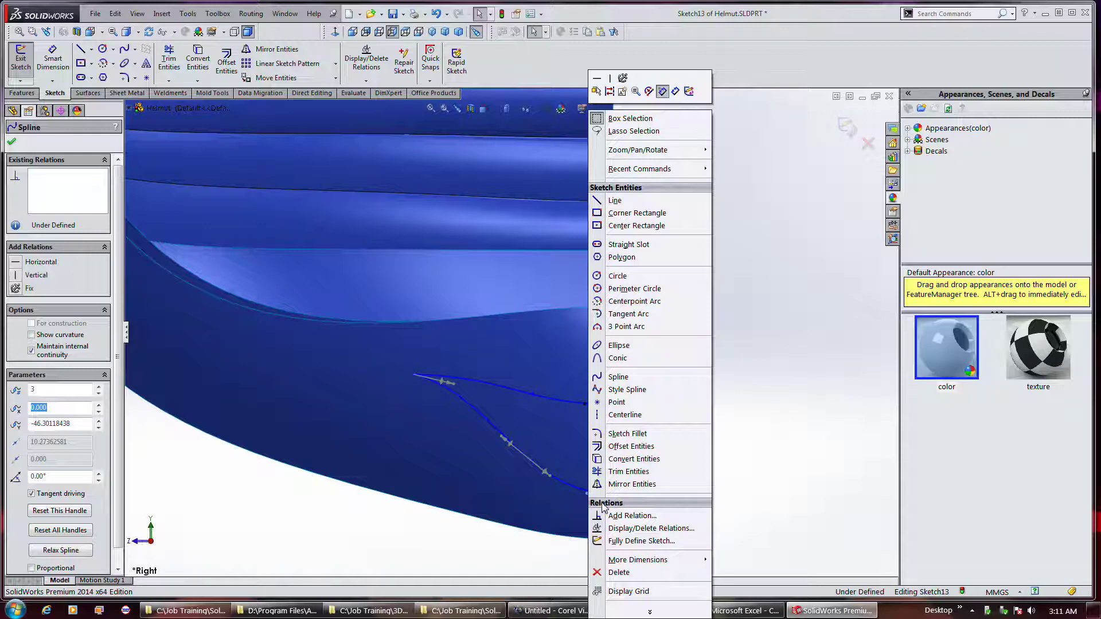
{"action": "left_click", "coordinate": [597, 77]}
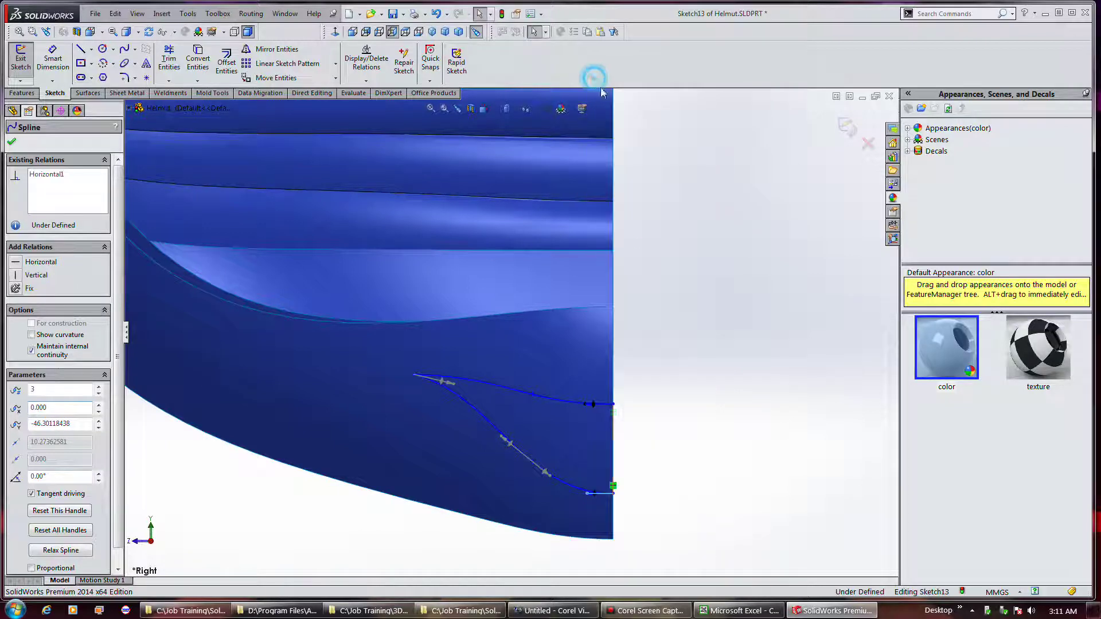
Step: Steepen the lower spline's tangent handle at the inner corner, adjust its middle point's handle, and exit the sketch
{"action": "left_click", "coordinate": [451, 392]}
{"action": "left_click_drag", "start_coordinate": [451, 395], "coordinate": [450, 423]}
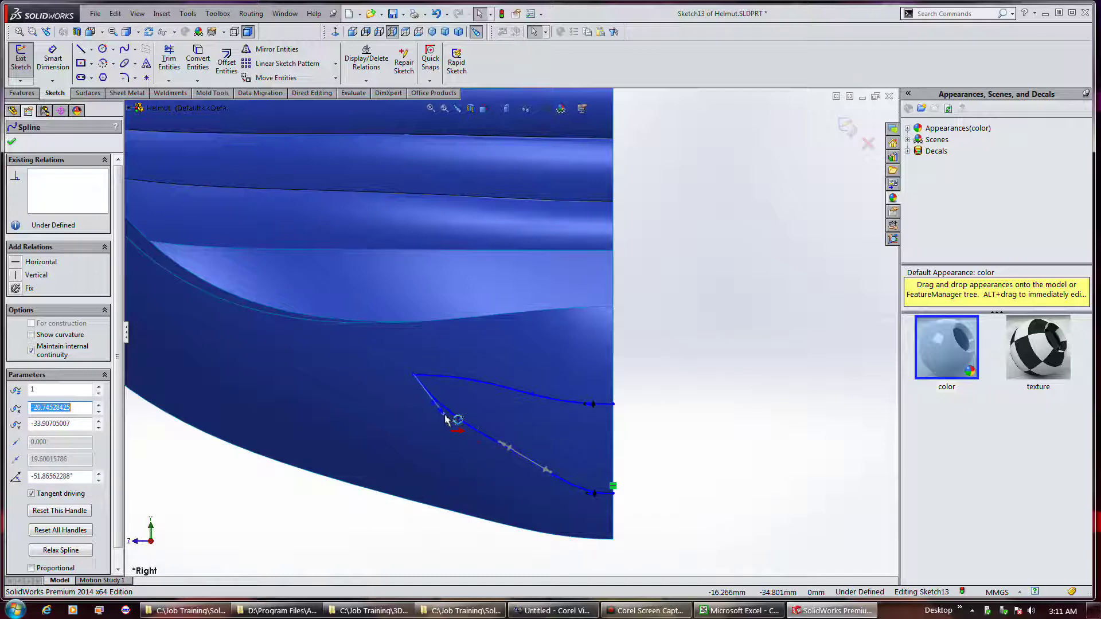
{"action": "left_click", "coordinate": [500, 439]}
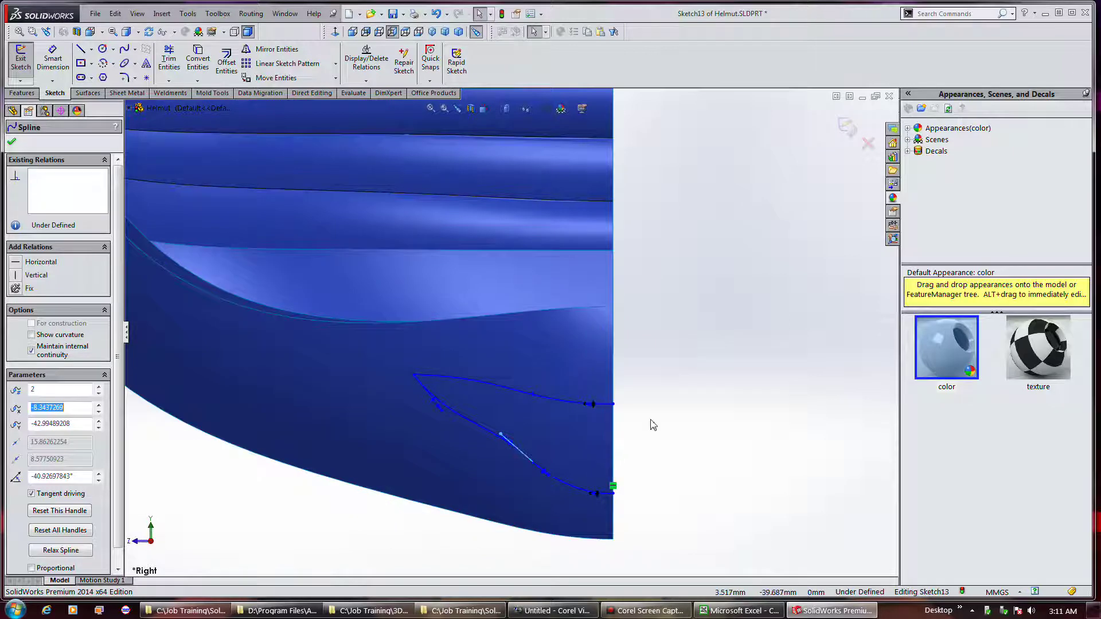
{"action": "left_click", "coordinate": [21, 57]}
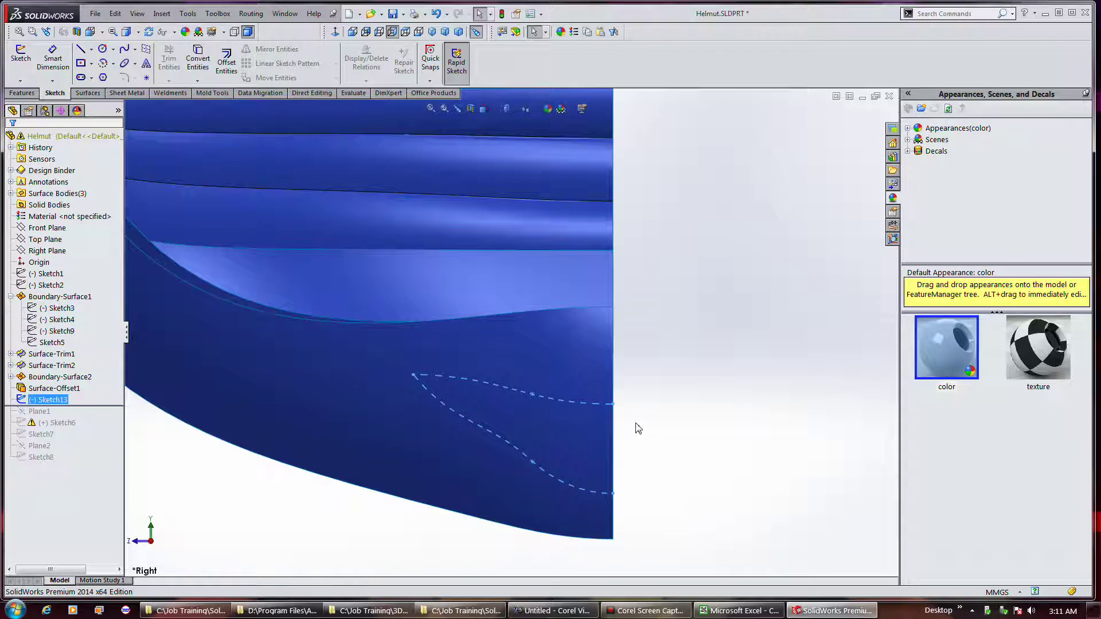
Step: Trim the helmet's outer surface with the two-spline sketch using a Standard trim, keeping the shell around the chin bar opening
{"action": "key", "text": "f"}
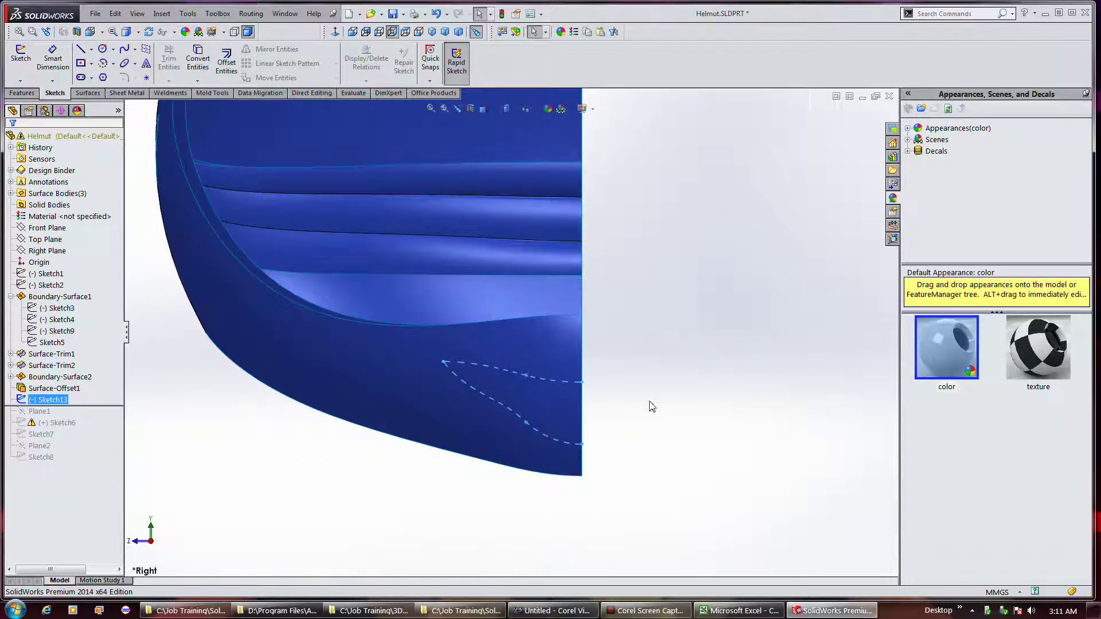
{"action": "mouse_move", "coordinate": [657, 408]}
{"action": "middle_mouse_down"}
{"action": "mouse_move", "coordinate": [644, 406]}
{"action": "mouse_move", "coordinate": [658, 398]}
{"action": "middle_mouse_up"}
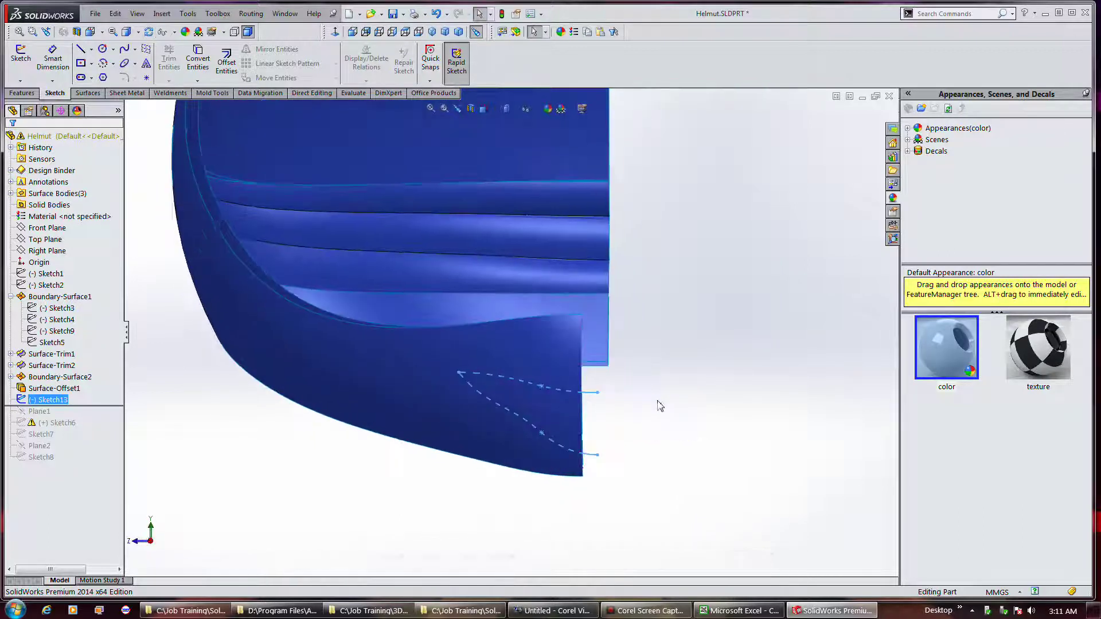
{"action": "left_click", "coordinate": [88, 93]}
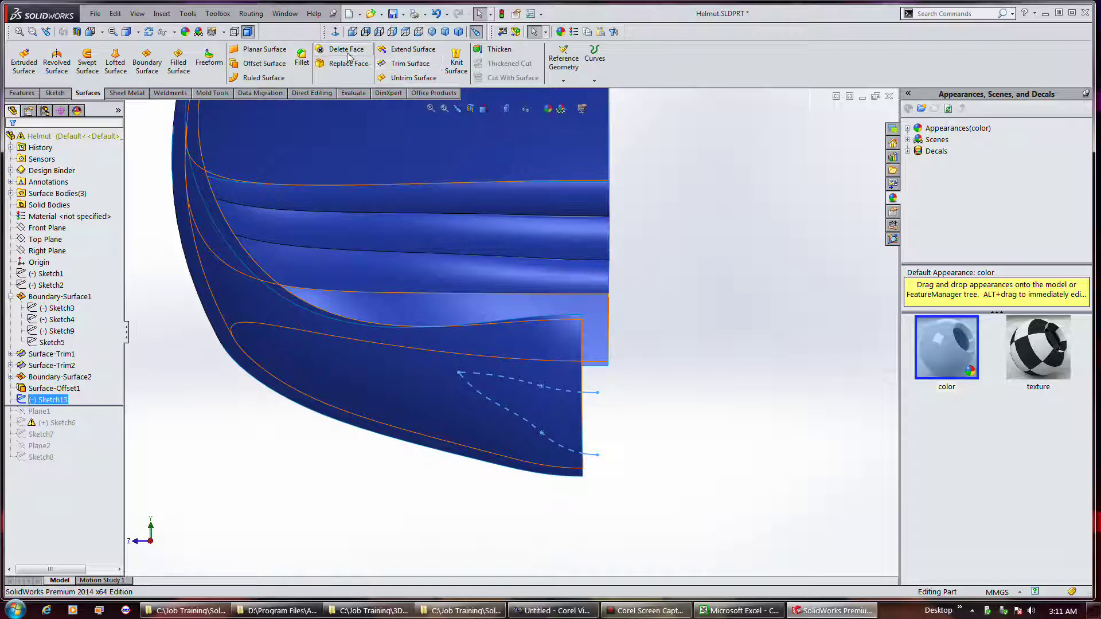
{"action": "left_click", "coordinate": [408, 64]}
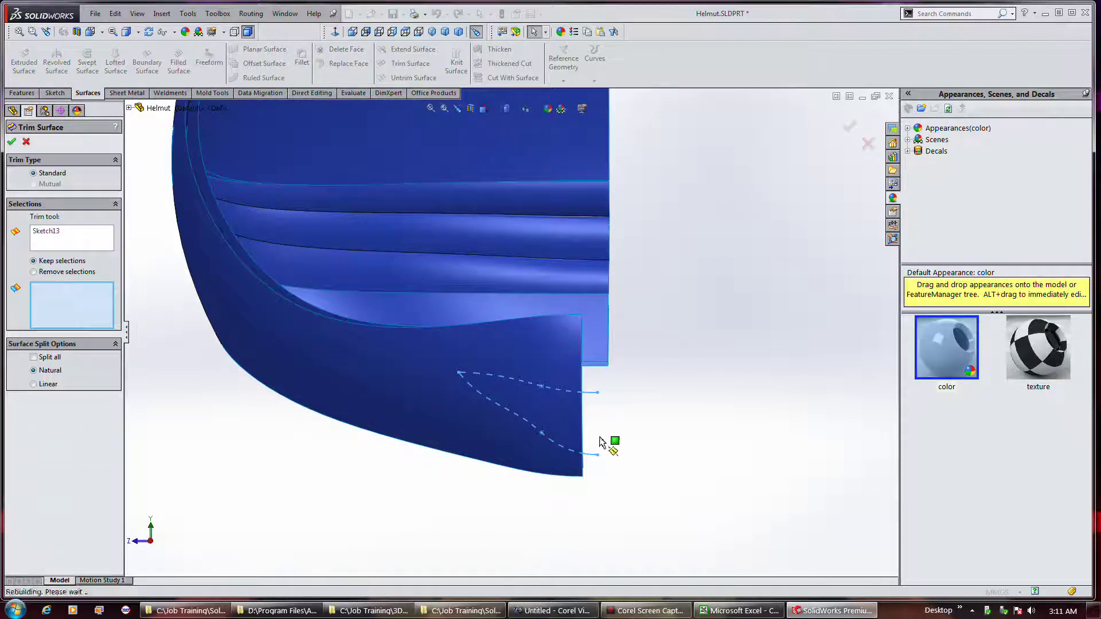
{"action": "left_click", "coordinate": [407, 379]}
{"action": "mouse_move", "coordinate": [692, 390]}
{"action": "middle_mouse_down"}
{"action": "mouse_move", "coordinate": [678, 381]}
{"action": "mouse_move", "coordinate": [688, 366]}
{"action": "mouse_move", "coordinate": [690, 390]}
{"action": "middle_mouse_up"}
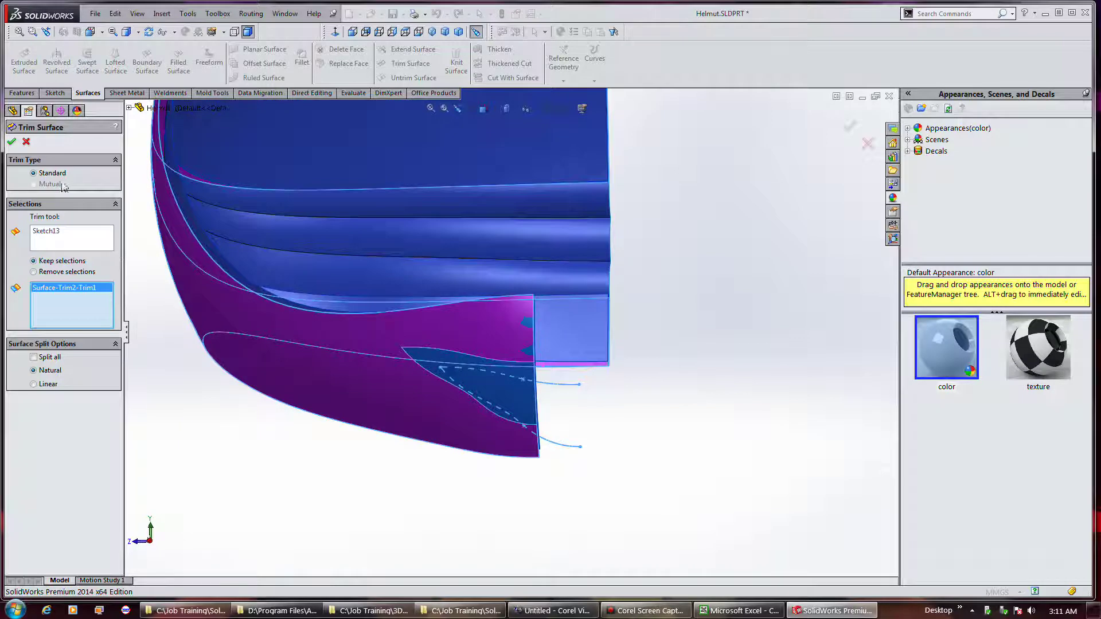
{"action": "left_click", "coordinate": [11, 141]}
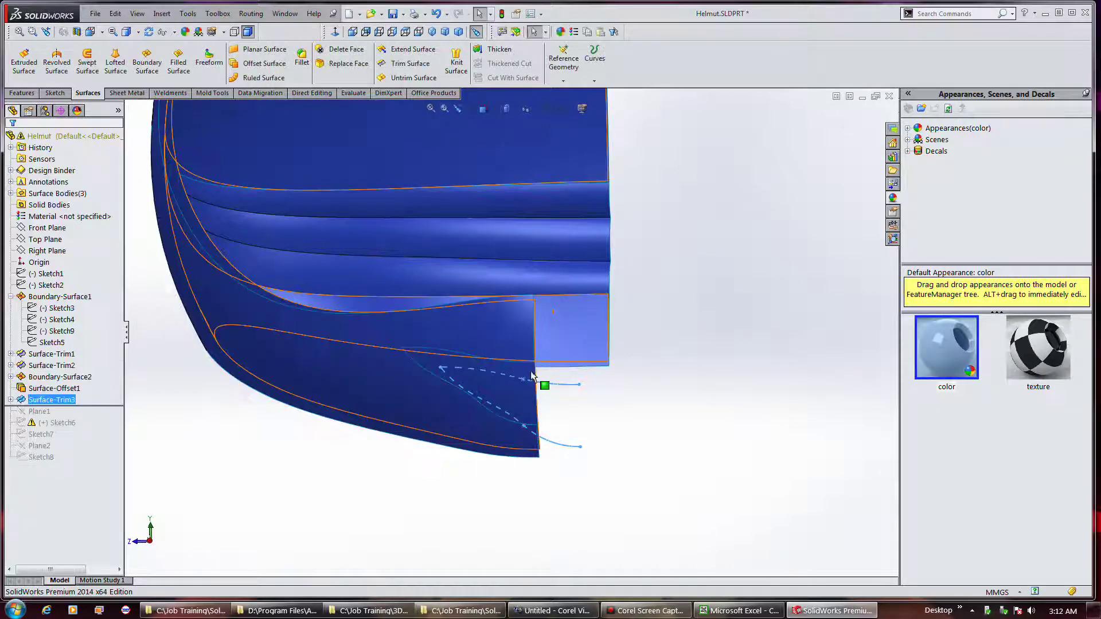
Step: Start a Ruled Surface from the upper and lower curved edges of the trimmed chin bar opening
{"action": "mouse_move", "coordinate": [582, 396]}
{"action": "middle_mouse_down"}
{"action": "mouse_move", "coordinate": [555, 371]}
{"action": "mouse_move", "coordinate": [565, 381]}
{"action": "mouse_move", "coordinate": [556, 408]}
{"action": "mouse_move", "coordinate": [568, 398]}
{"action": "middle_mouse_up"}
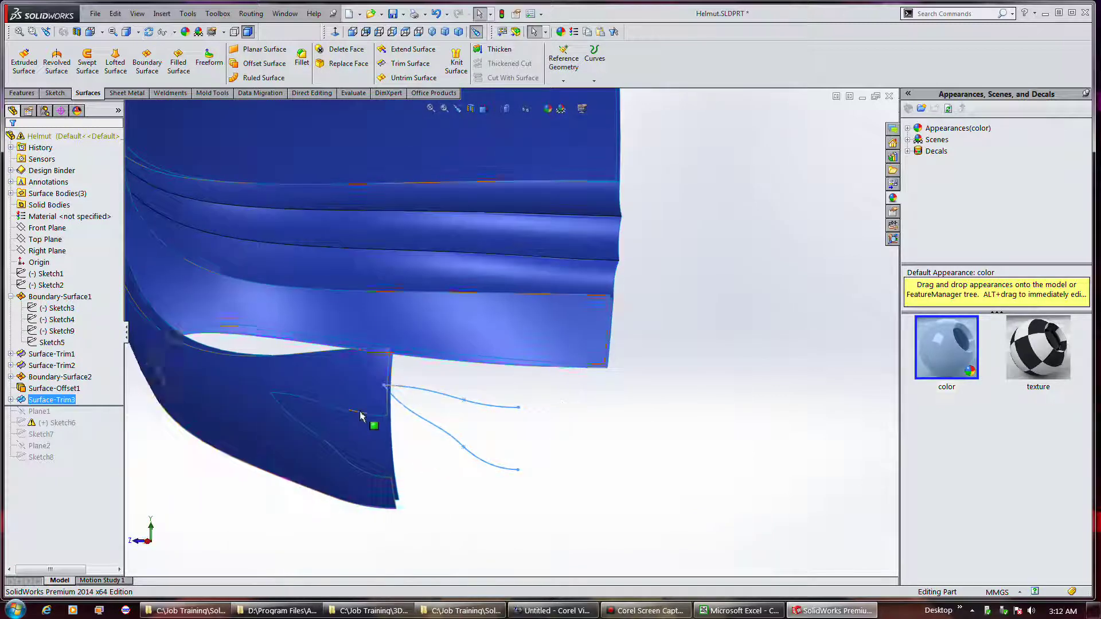
{"action": "scroll", "coordinate": [376, 424], "scroll_direction": "down", "scroll_amount": 3}
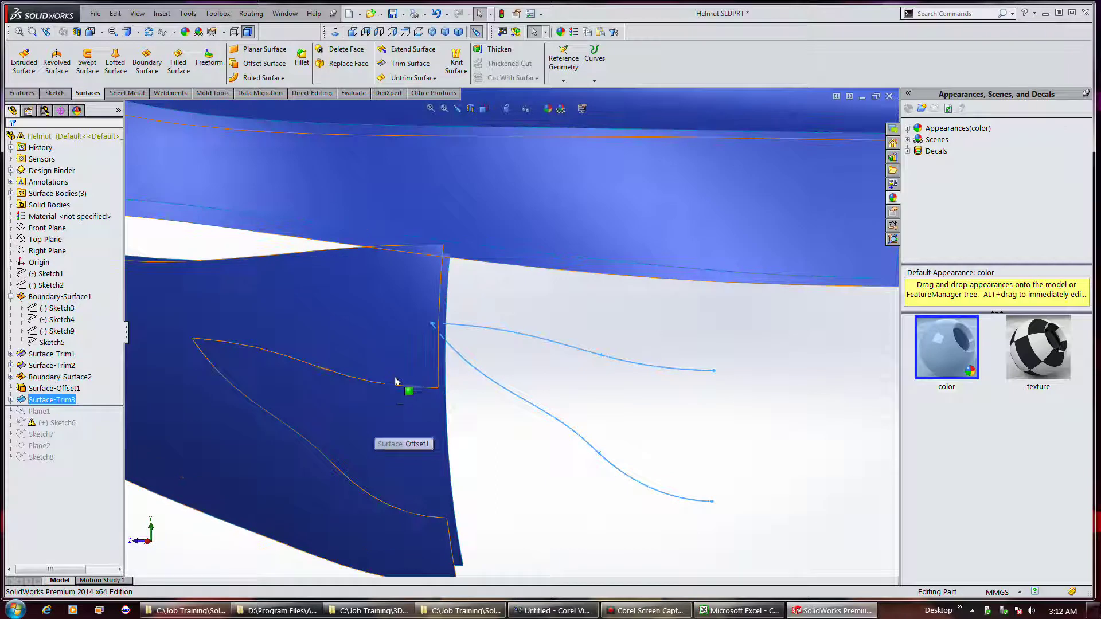
{"action": "left_click", "coordinate": [395, 376]}
{"action": "middle_click_drag", "start_coordinate": [568, 432], "coordinate": [571, 410]}
{"action": "scroll", "coordinate": [570, 418], "scroll_direction": "up", "scroll_amount": 2}
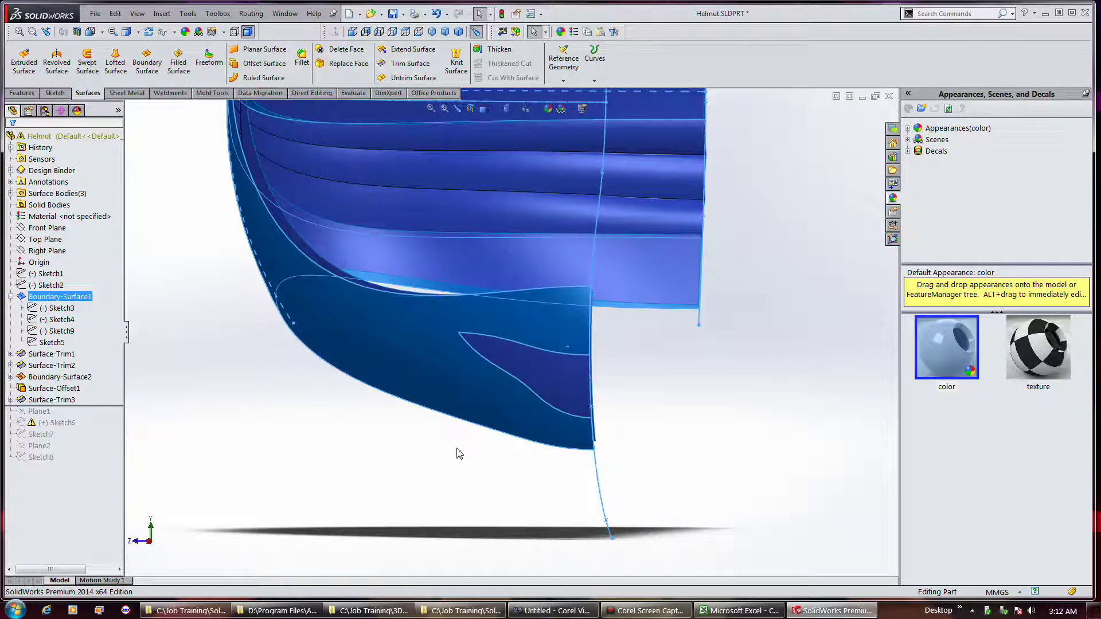
{"action": "middle_click_drag", "start_coordinate": [613, 573], "coordinate": [663, 401]}
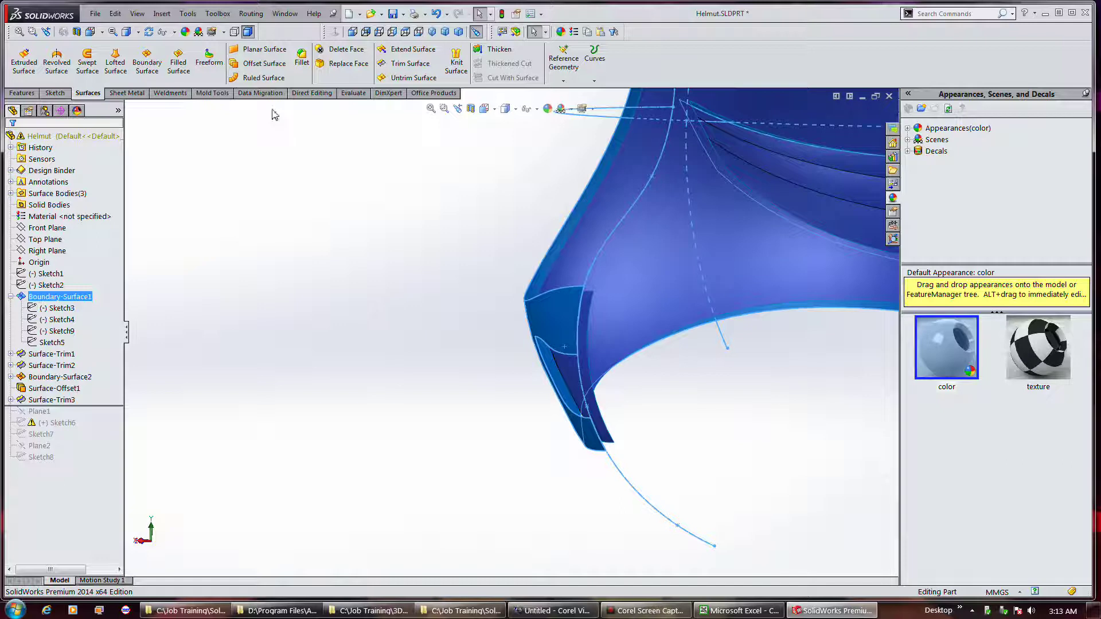
{"action": "left_click", "coordinate": [257, 78]}
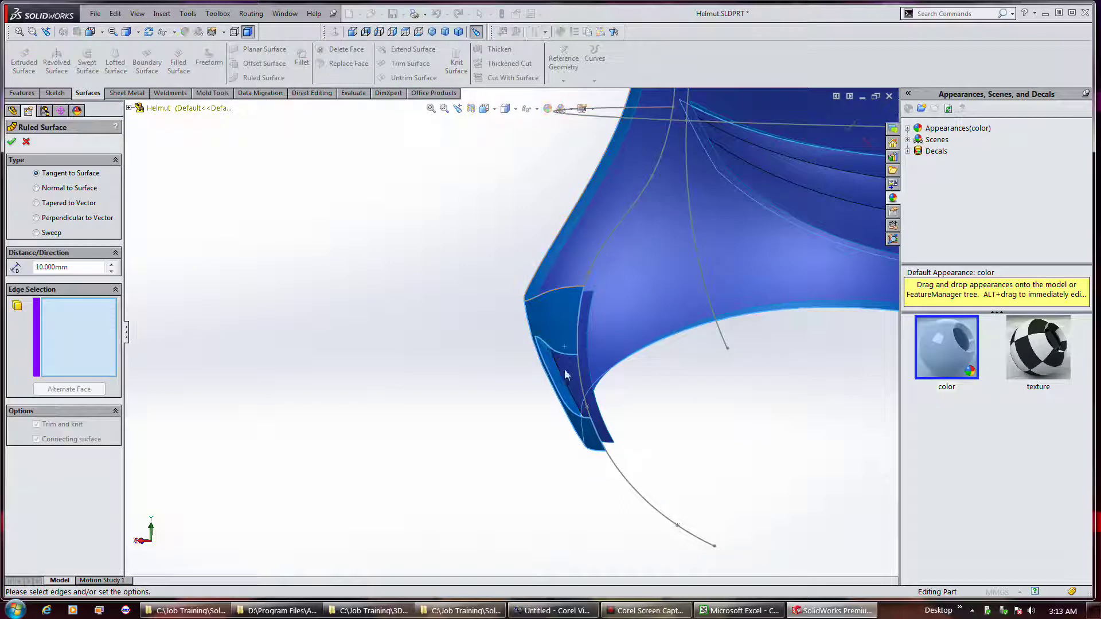
{"action": "left_click", "coordinate": [559, 393]}
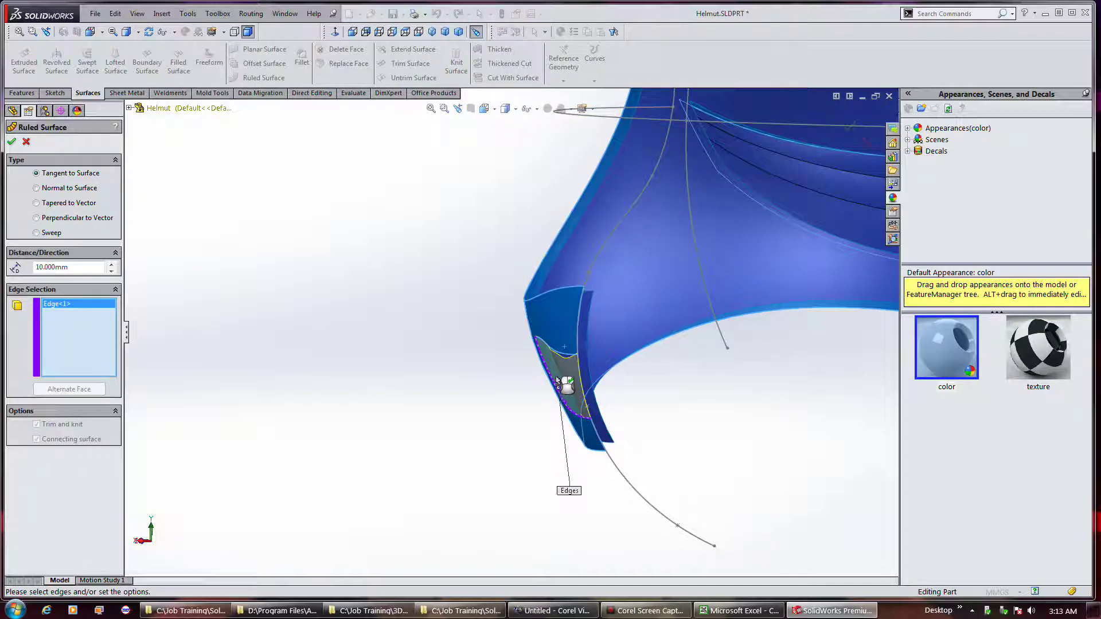
{"action": "left_click", "coordinate": [559, 356]}
{"action": "scroll", "coordinate": [572, 404], "scroll_direction": "down", "scroll_amount": 3}
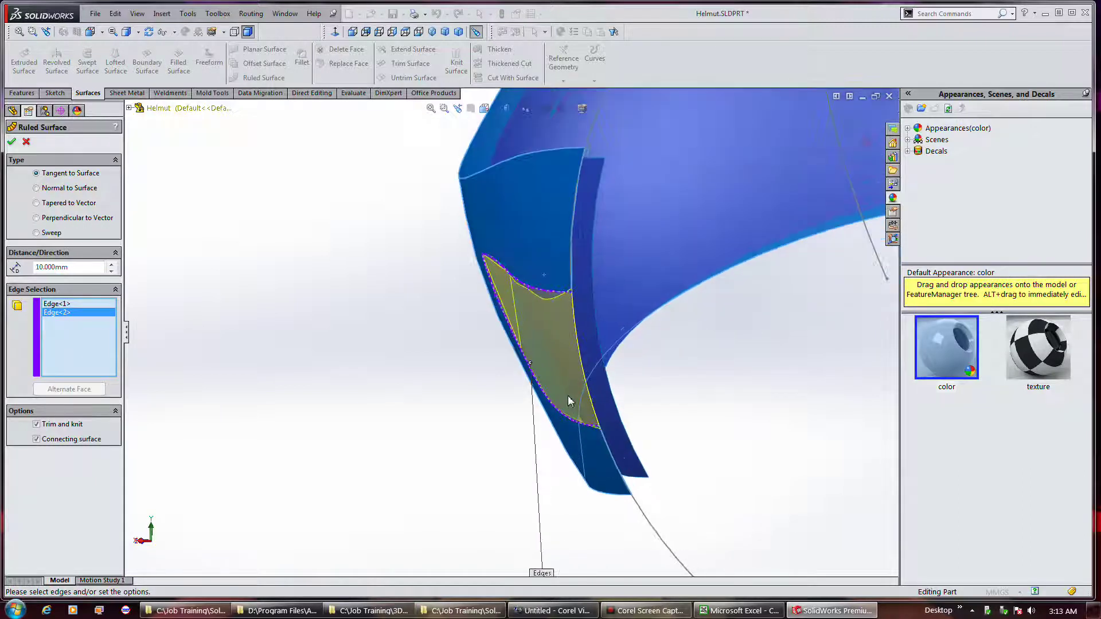
{"action": "middle_click_drag", "start_coordinate": [565, 396], "coordinate": [545, 360]}
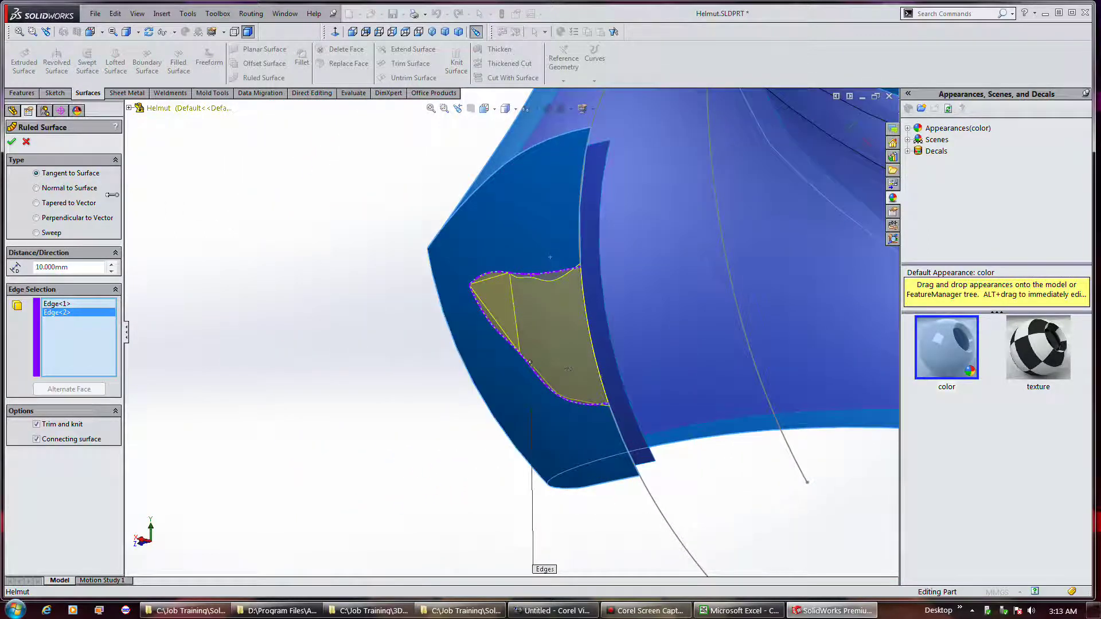
Step: Set the ruled surface type to Normal to Surface with a 10 mm distance toward the helmet's inside and create it
{"action": "left_click", "coordinate": [87, 193]}
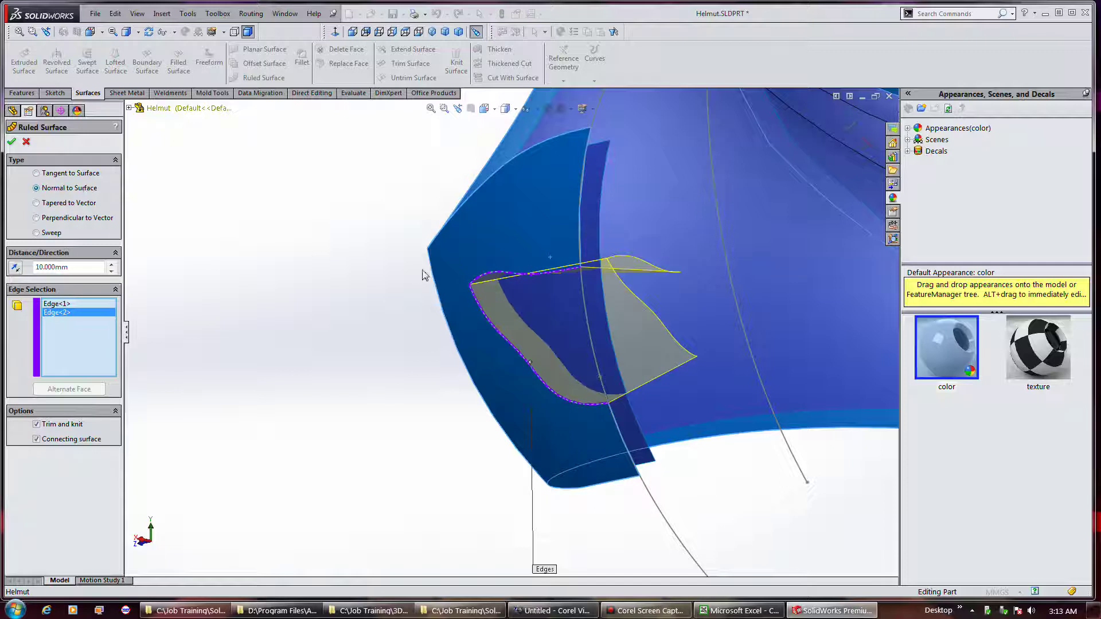
{"action": "mouse_move", "coordinate": [410, 277]}
{"action": "middle_mouse_down"}
{"action": "mouse_move", "coordinate": [378, 289]}
{"action": "mouse_move", "coordinate": [413, 265]}
{"action": "middle_mouse_up"}
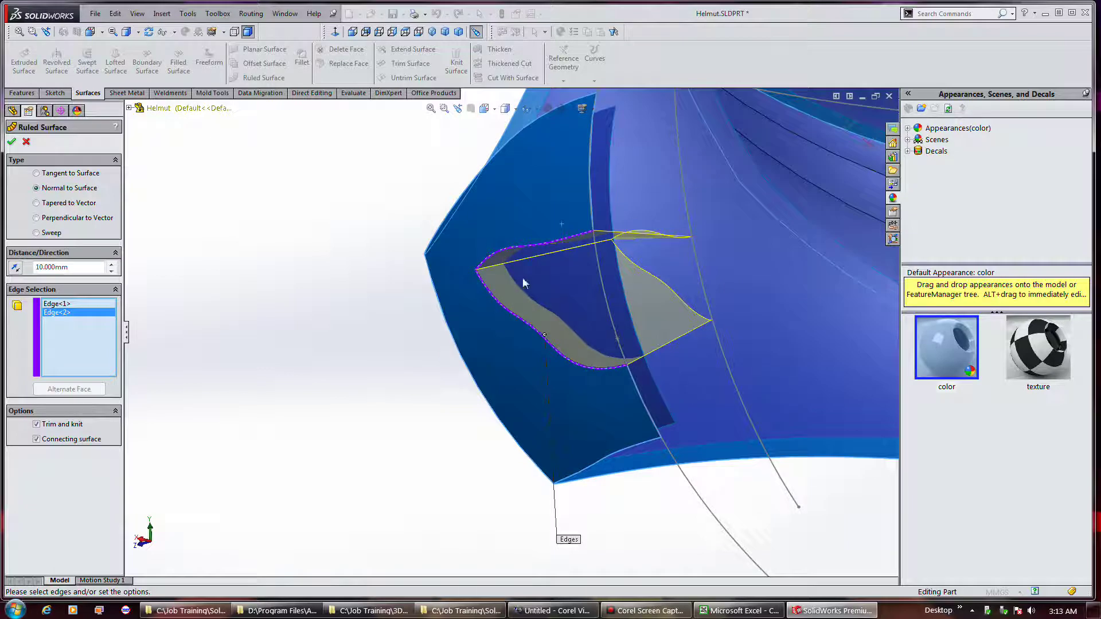
{"action": "middle_click_drag", "start_coordinate": [586, 314], "coordinate": [571, 294]}
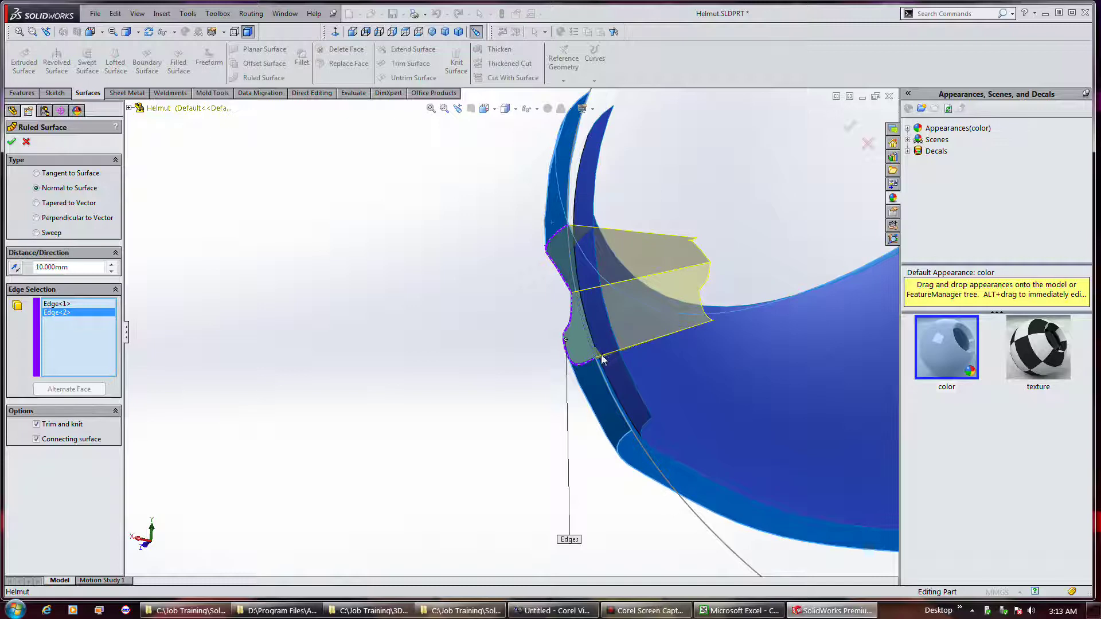
{"action": "scroll", "coordinate": [611, 347], "scroll_direction": "down", "scroll_amount": 2}
{"action": "middle_click_drag", "start_coordinate": [611, 347], "coordinate": [587, 364]}
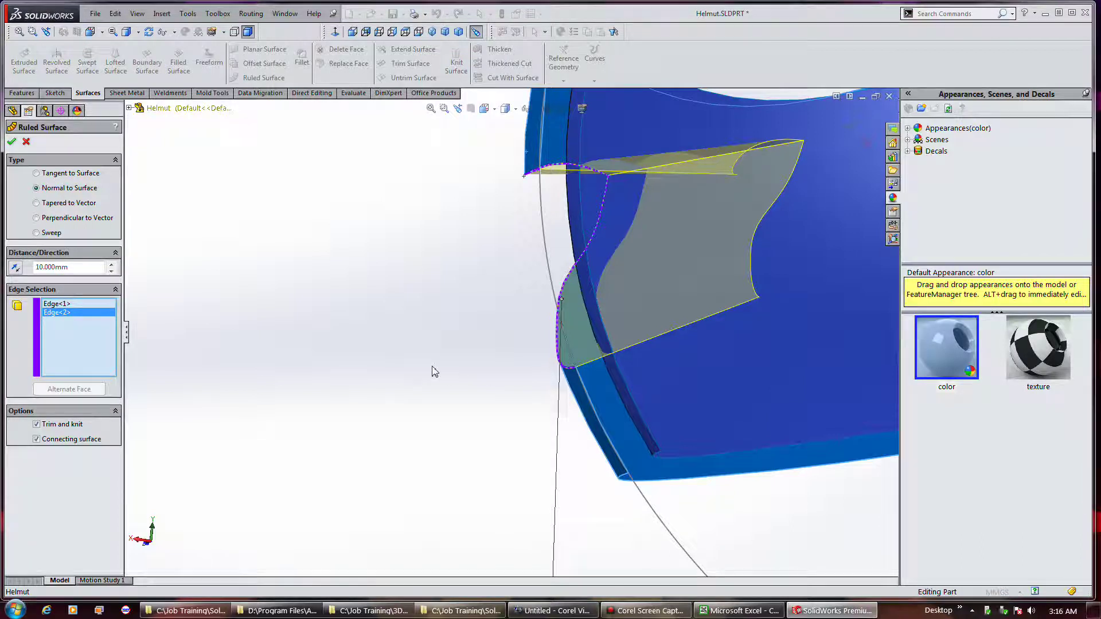
{"action": "left_click", "coordinate": [12, 142]}
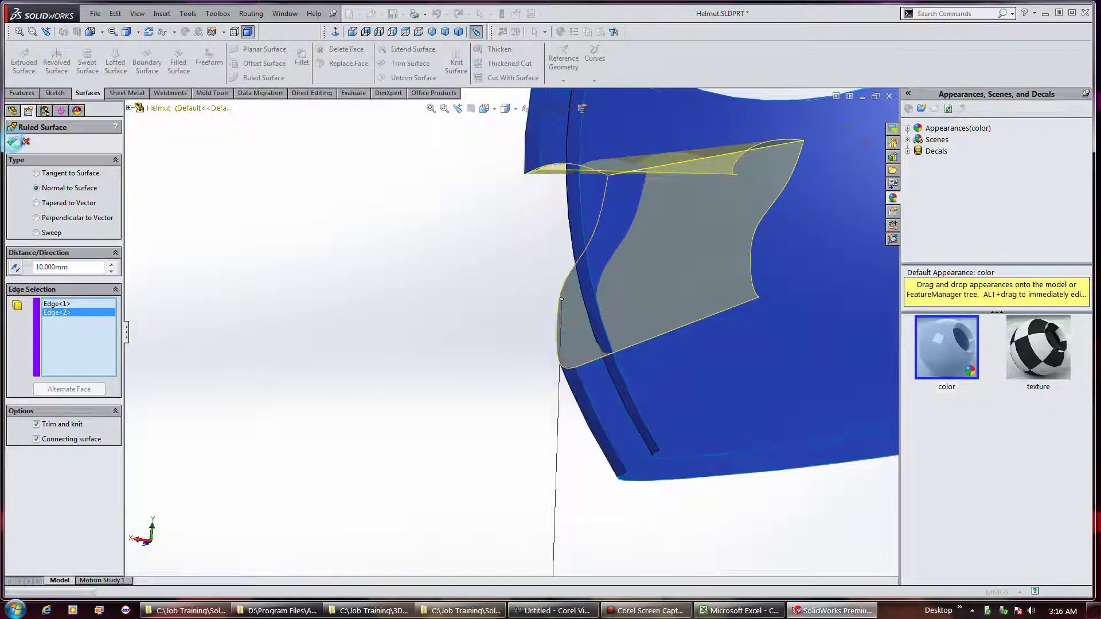
Step: Start a Mutual surface trim between the chin bar opening's ruled surface and the helmet's inner offset surface
{"action": "mouse_move", "coordinate": [434, 297]}
{"action": "middle_mouse_down"}
{"action": "mouse_move", "coordinate": [425, 310]}
{"action": "mouse_move", "coordinate": [445, 304]}
{"action": "mouse_move", "coordinate": [435, 310]}
{"action": "middle_mouse_up"}
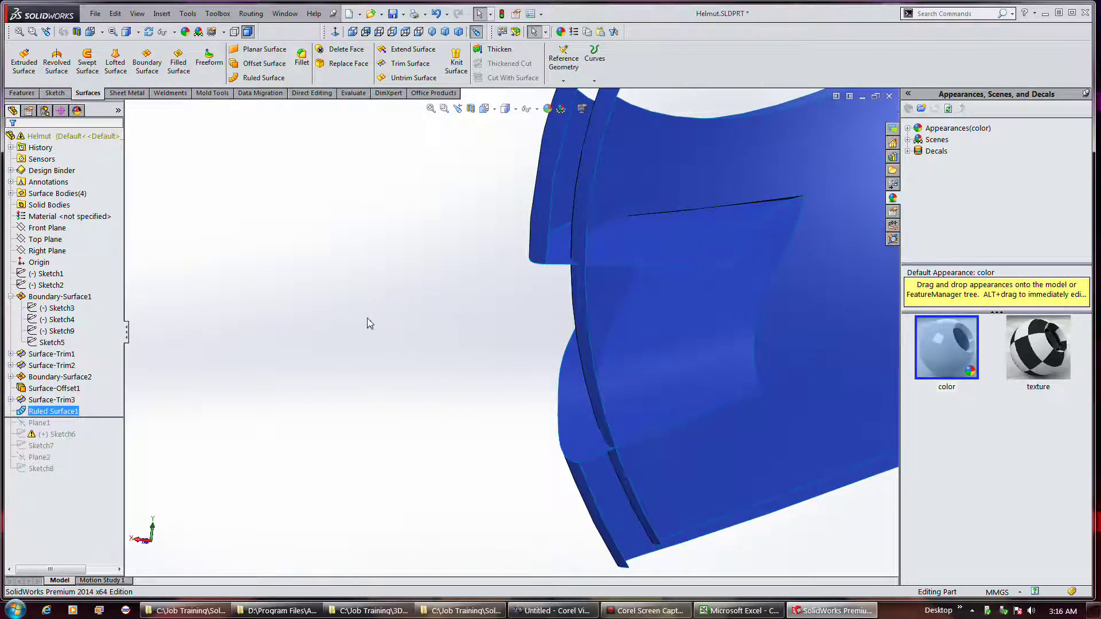
{"action": "middle_click_drag", "start_coordinate": [380, 327], "coordinate": [875, 327]}
{"action": "scroll", "coordinate": [866, 332], "scroll_direction": "down", "scroll_amount": 3}
{"action": "middle_click_drag", "start_coordinate": [794, 386], "coordinate": [720, 496], "text": "ctrl"}
{"action": "middle_click_drag", "start_coordinate": [693, 460], "coordinate": [636, 457]}
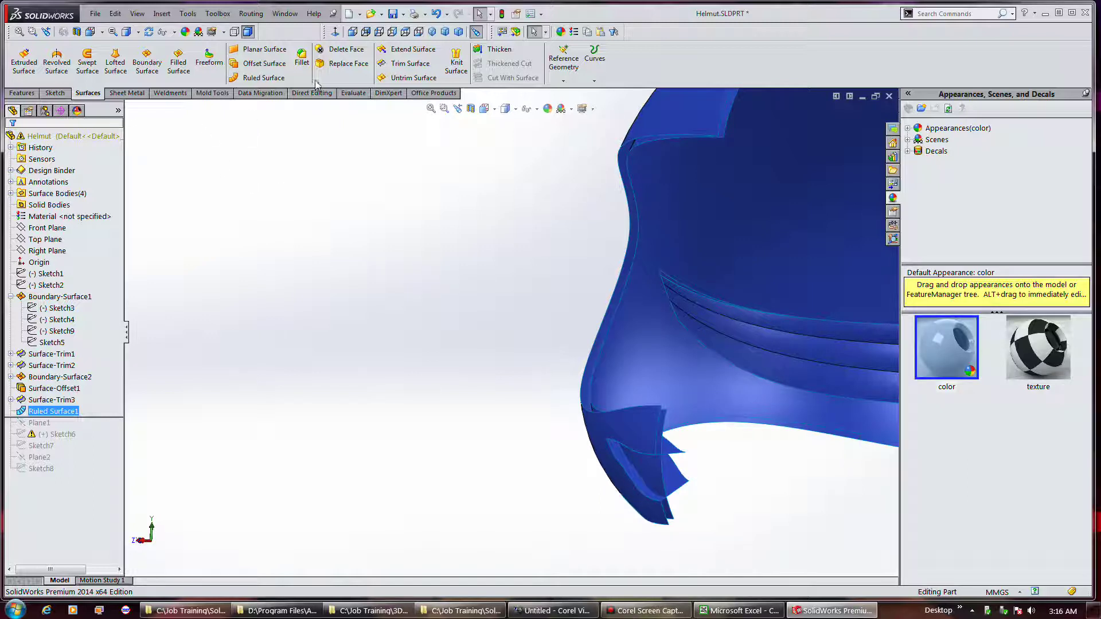
{"action": "left_click", "coordinate": [410, 63]}
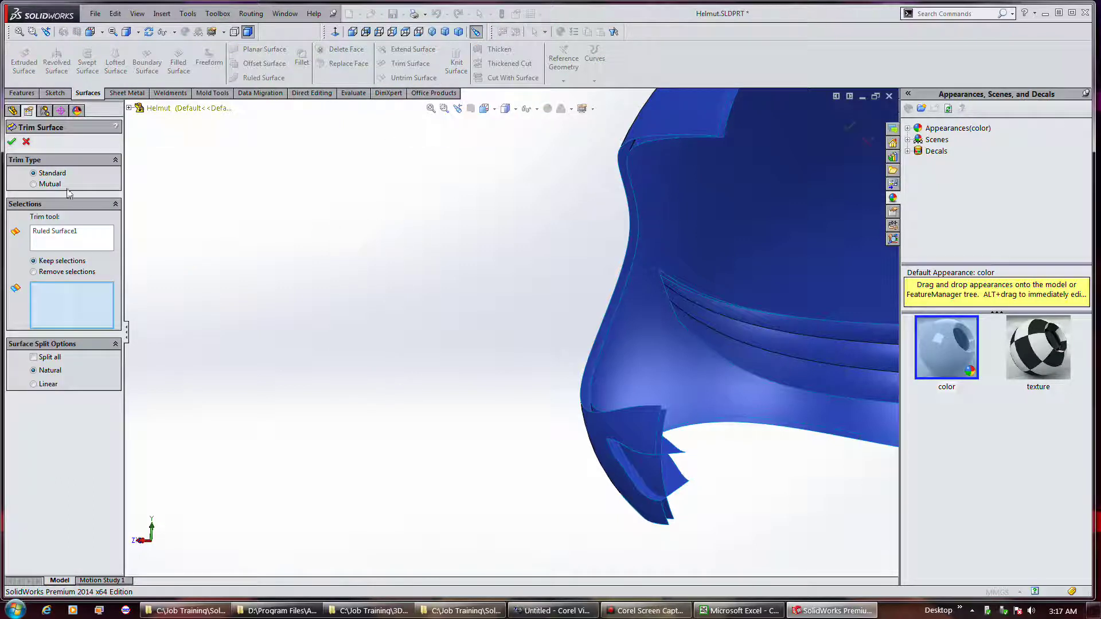
{"action": "left_click", "coordinate": [51, 184]}
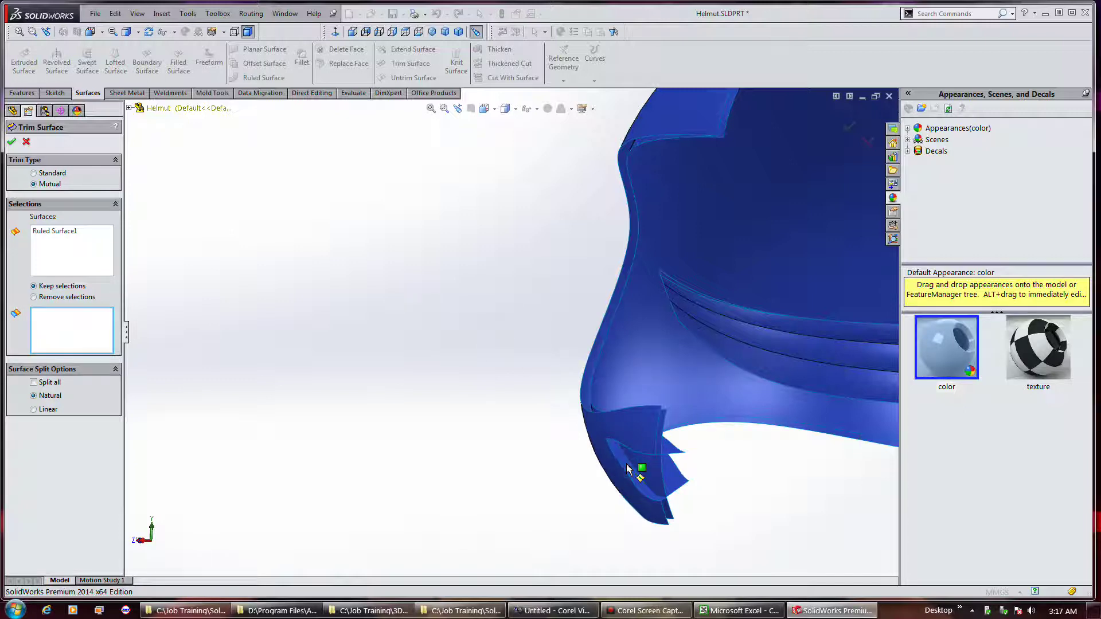
{"action": "left_click", "coordinate": [73, 258]}
{"action": "right_click", "coordinate": [73, 258]}
{"action": "left_click", "coordinate": [92, 264]}
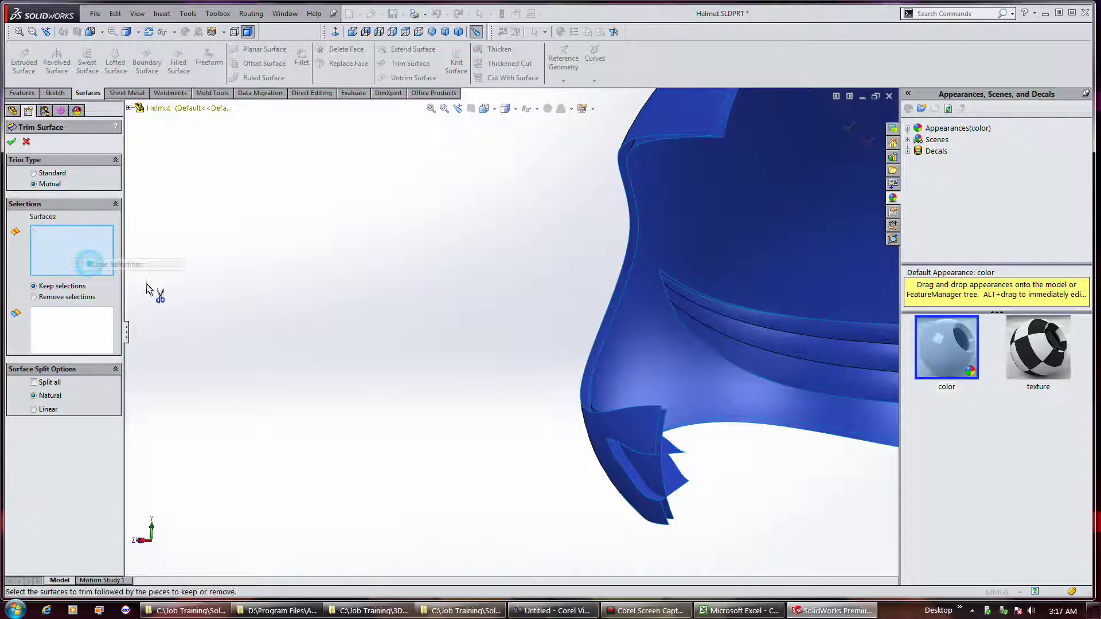
{"action": "left_click", "coordinate": [629, 473]}
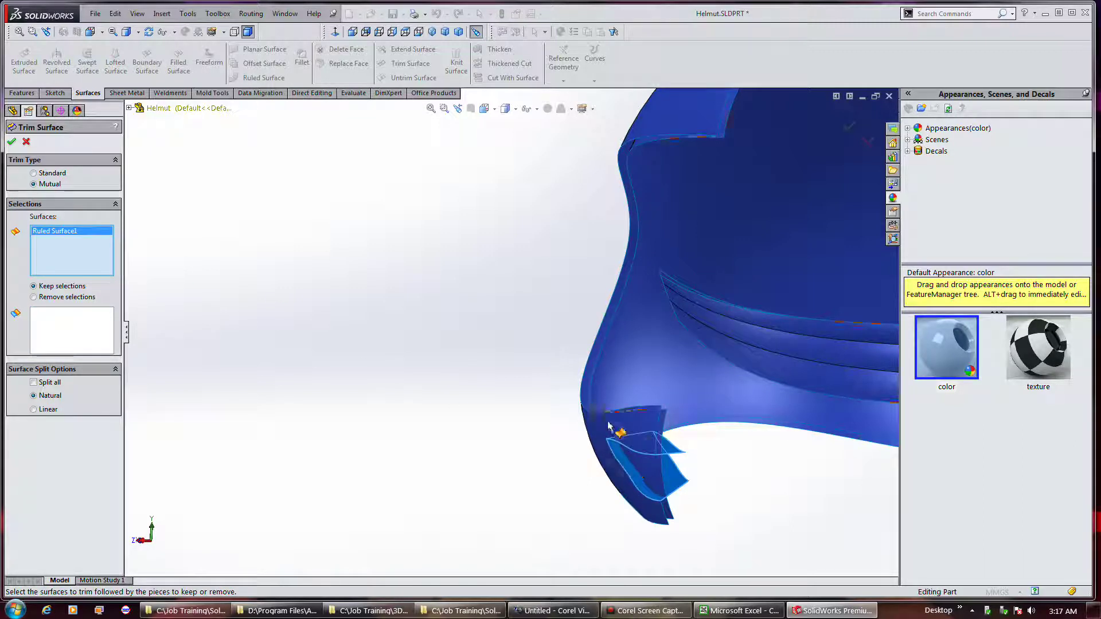
{"action": "left_click", "coordinate": [602, 380]}
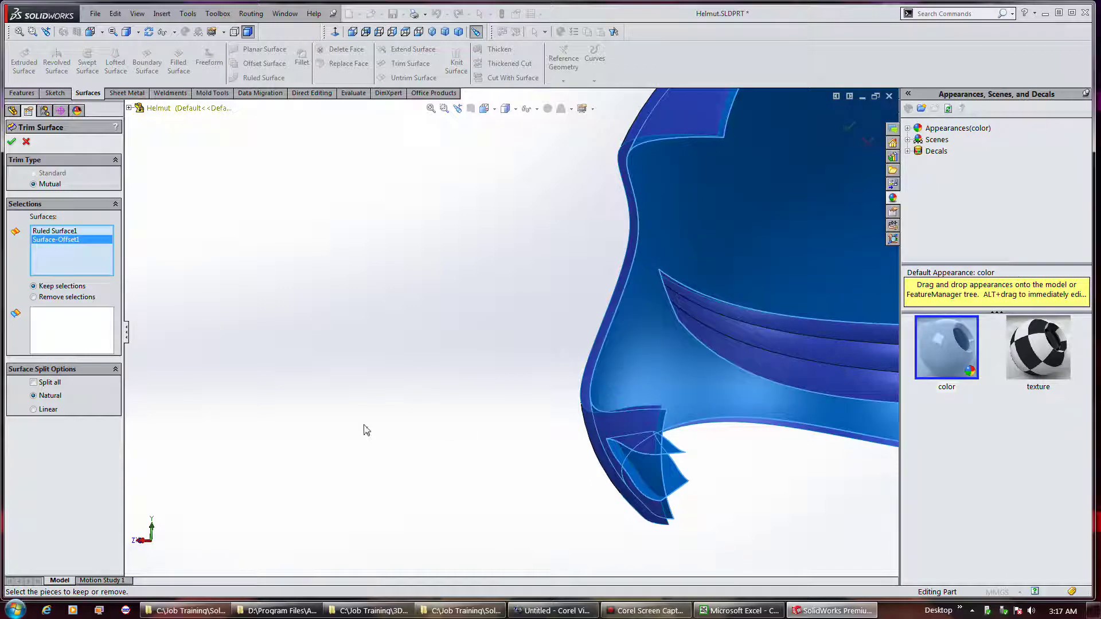
Step: Remove the ruled surface's portion beyond the offset and the offset surface outside the chin bar opening, and complete the mutual trim
{"action": "left_click", "coordinate": [65, 298]}
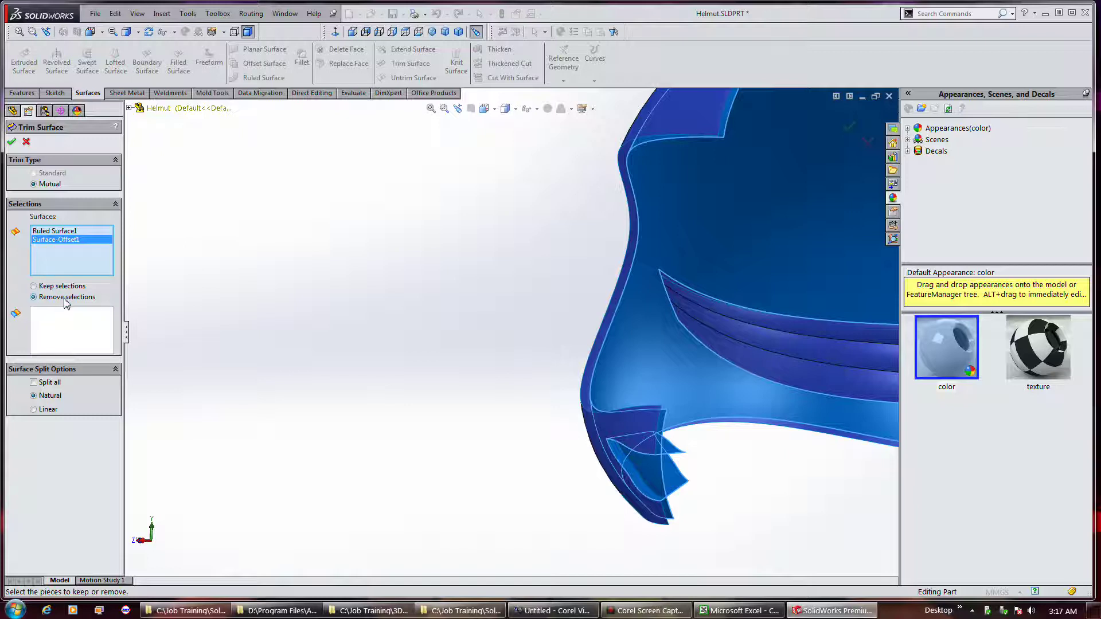
{"action": "left_click", "coordinate": [70, 331]}
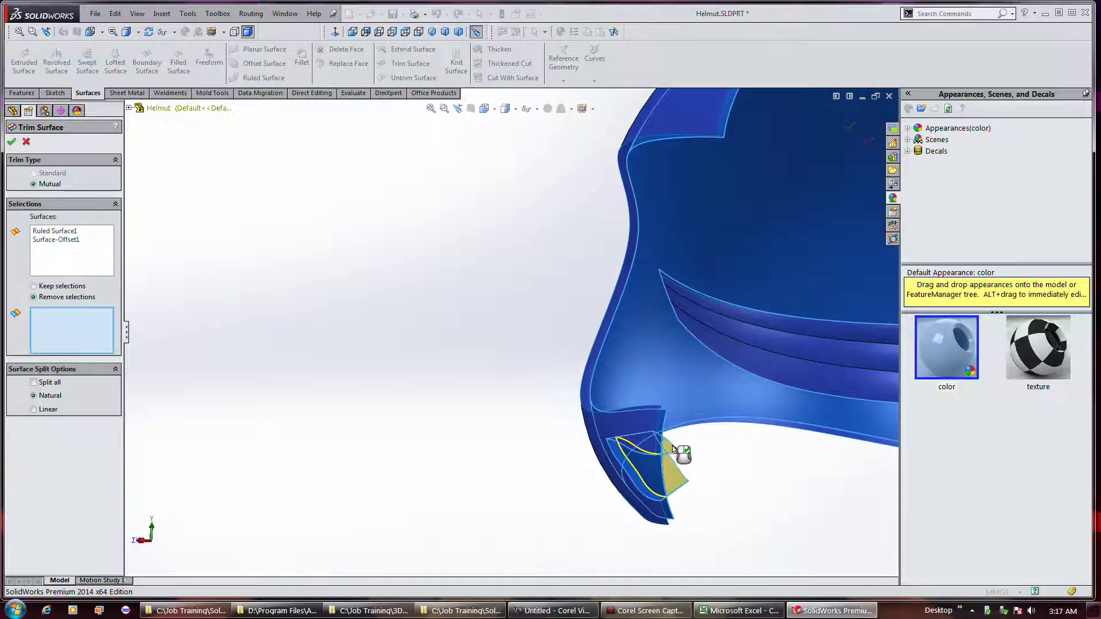
{"action": "left_click", "coordinate": [677, 453]}
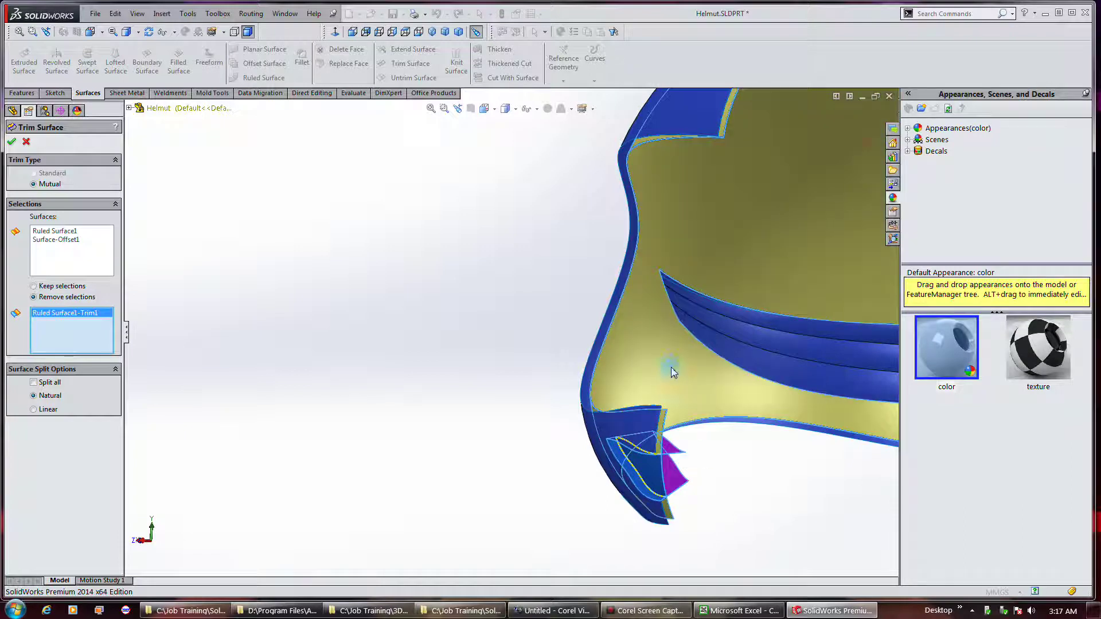
{"action": "left_click", "coordinate": [674, 373]}
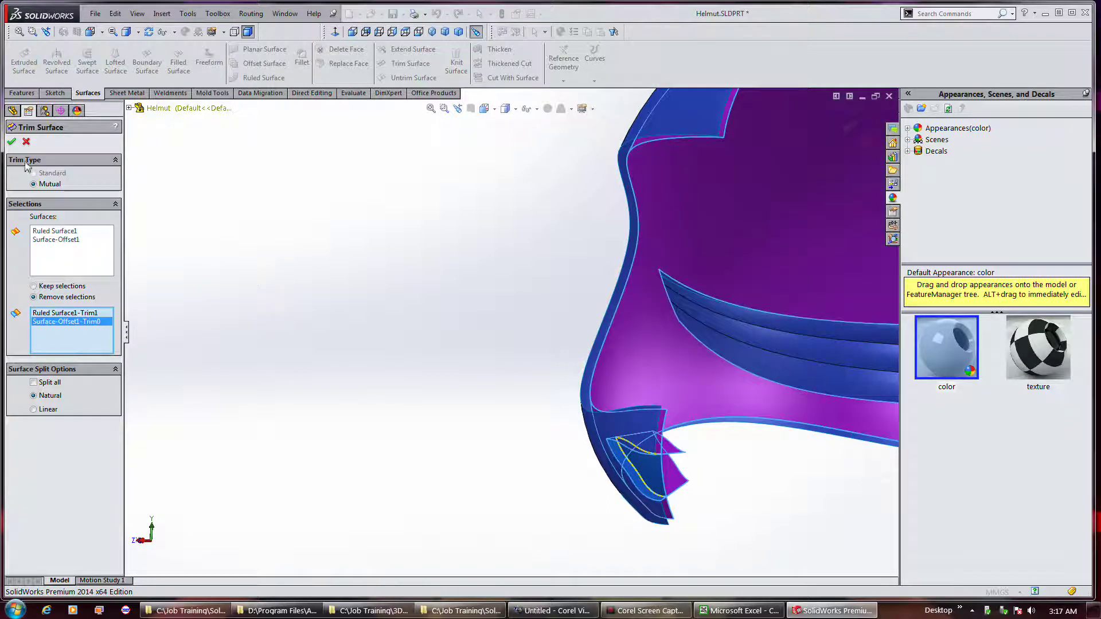
{"action": "left_click", "coordinate": [12, 142]}
Step: Inspect the trimmed chin bar recess from several angles and identify each entry in the Surface Bodies folder on the helmet
{"action": "middle_click_drag", "start_coordinate": [774, 512], "coordinate": [710, 523]}
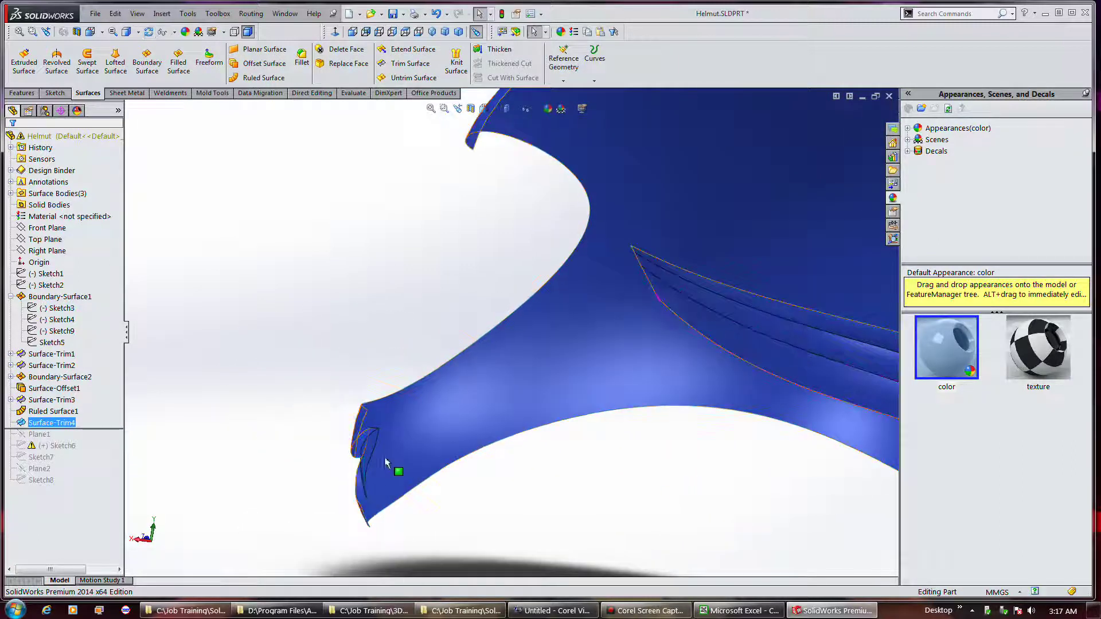
{"action": "middle_click_drag", "start_coordinate": [411, 463], "coordinate": [336, 501]}
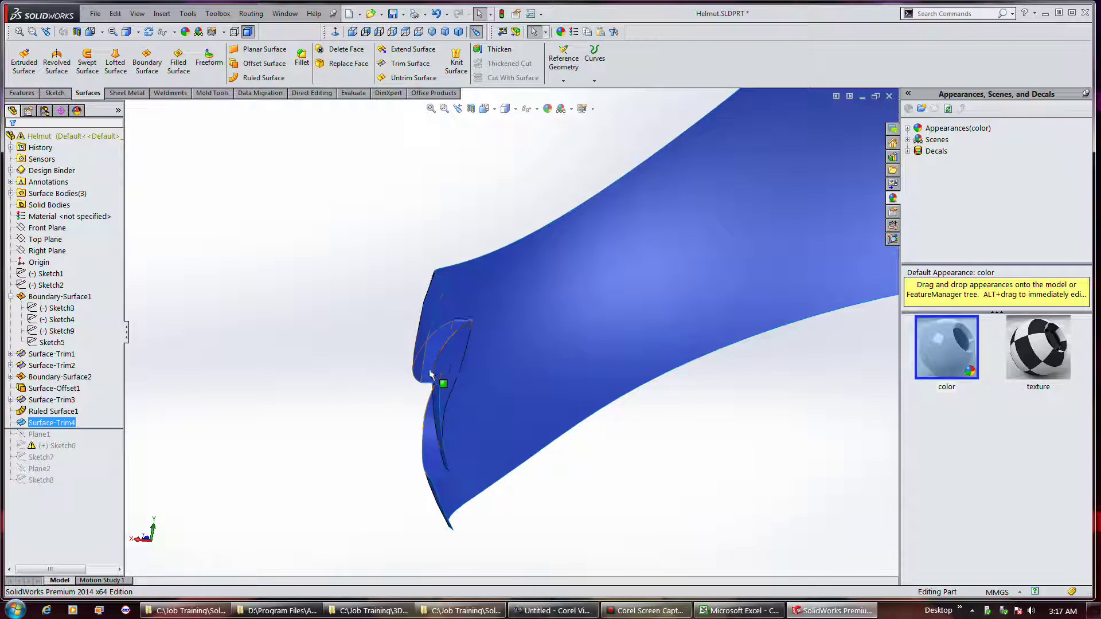
{"action": "middle_click_drag", "start_coordinate": [431, 371], "coordinate": [516, 339]}
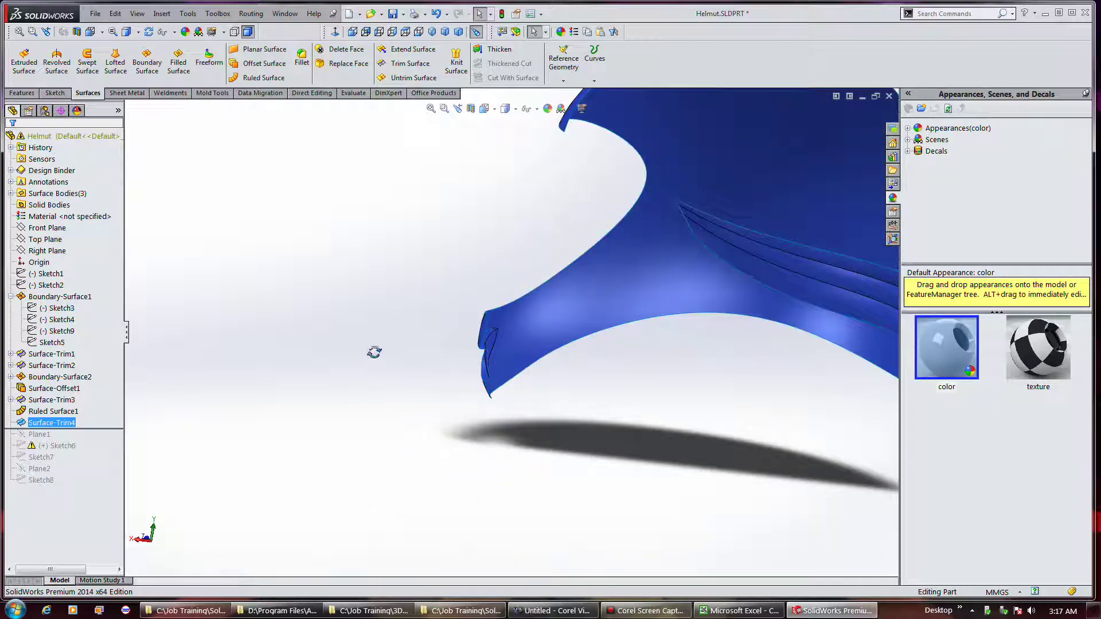
{"action": "scroll", "coordinate": [413, 359], "scroll_direction": "up", "scroll_amount": 5}
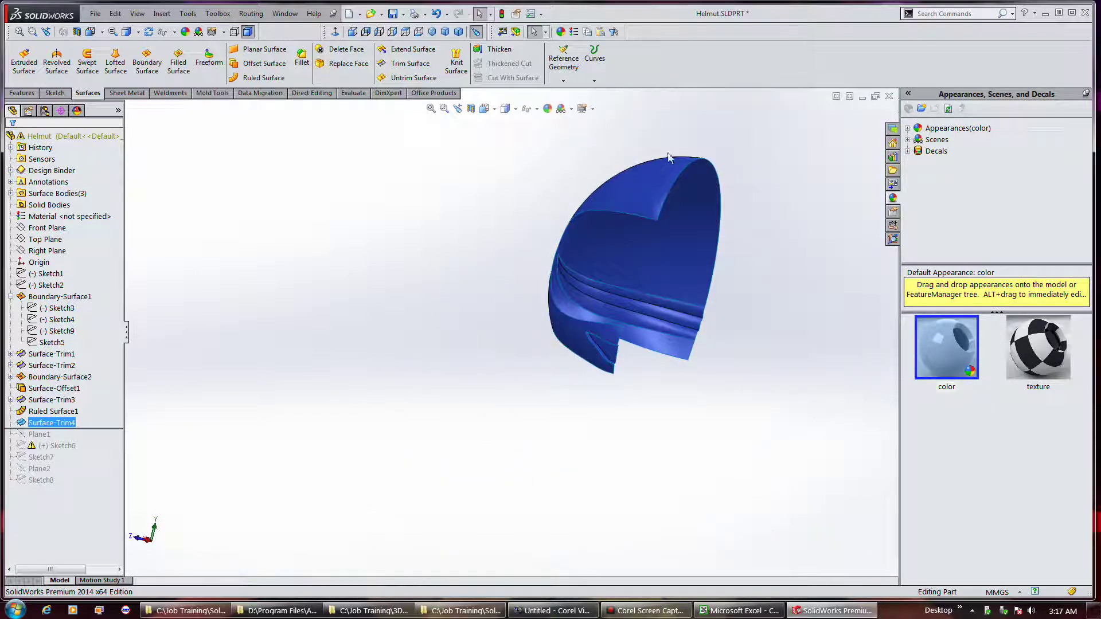
{"action": "key", "text": "f"}
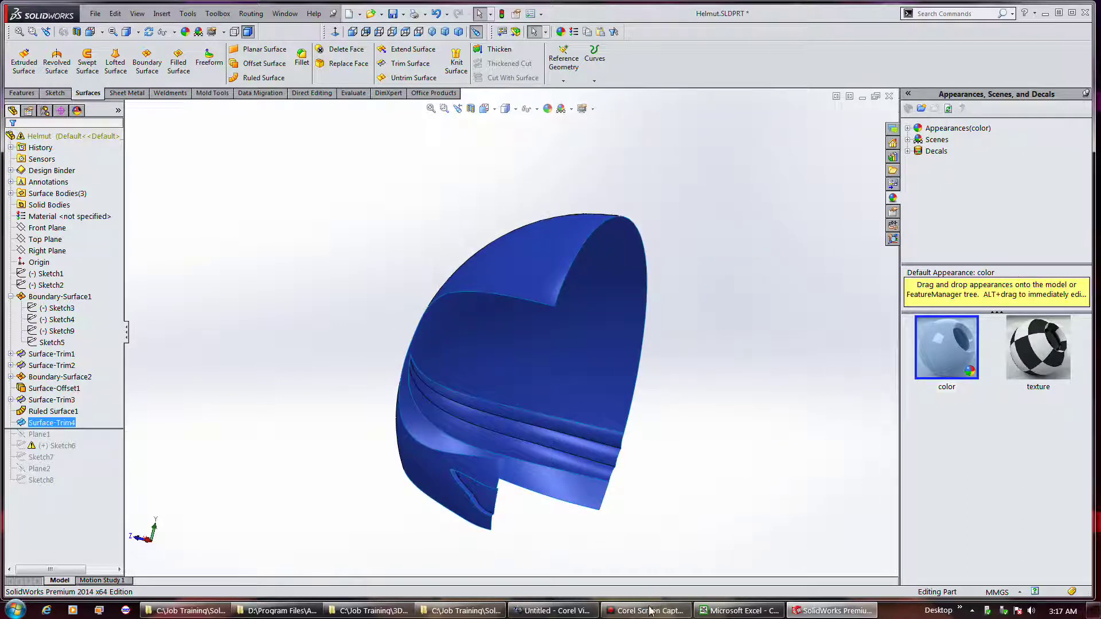
{"action": "left_click", "coordinate": [477, 492]}
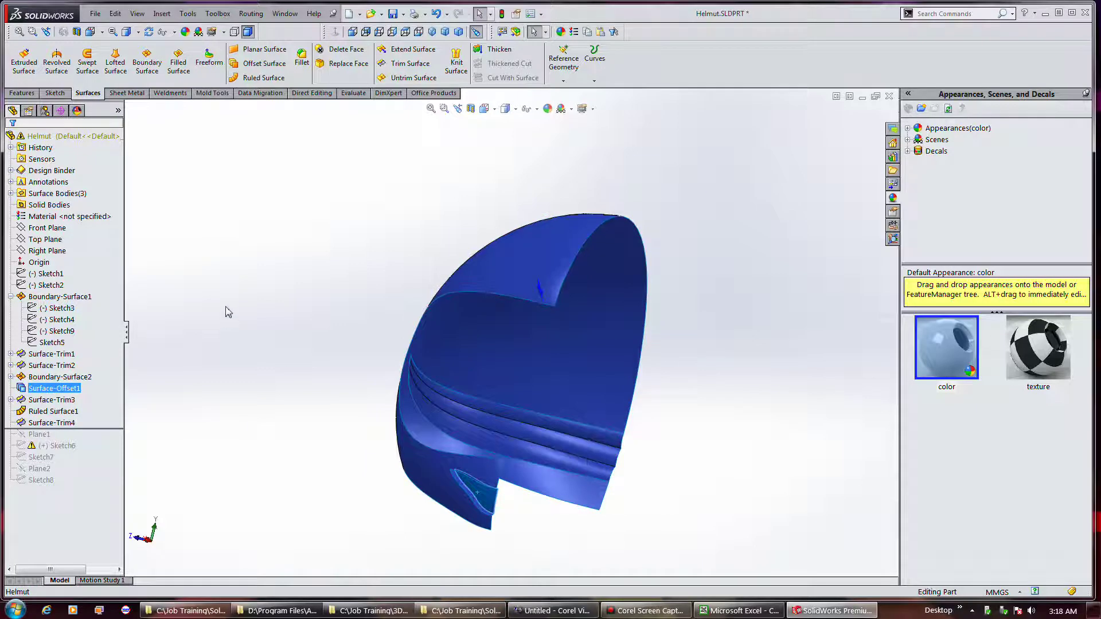
{"action": "left_click", "coordinate": [55, 193]}
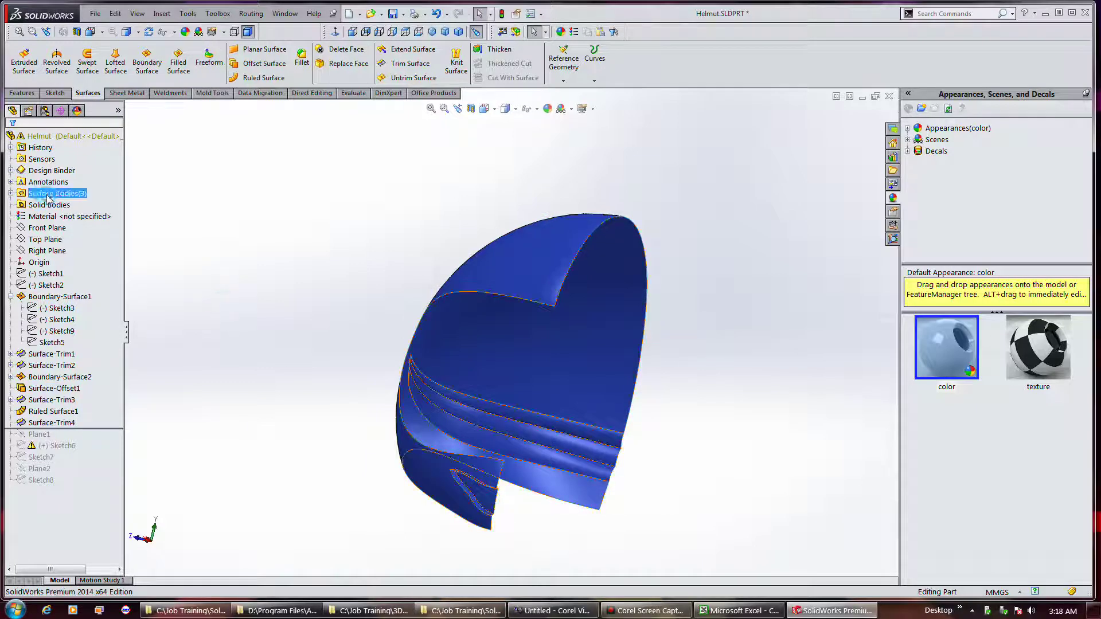
{"action": "left_click", "coordinate": [10, 193]}
{"action": "left_click", "coordinate": [59, 205]}
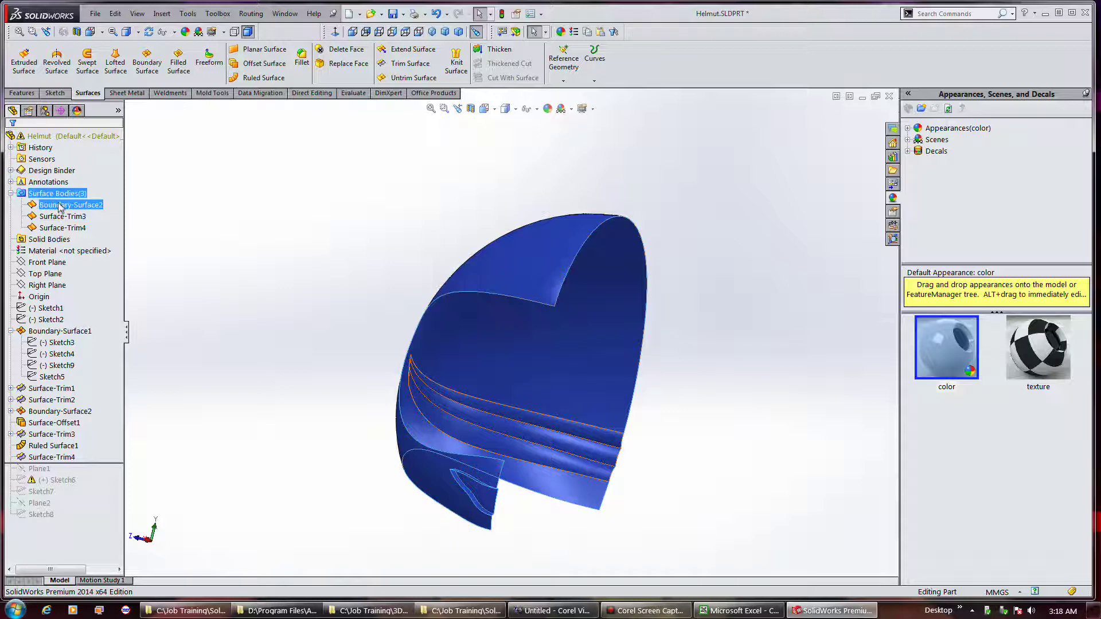
{"action": "left_click", "coordinate": [63, 217]}
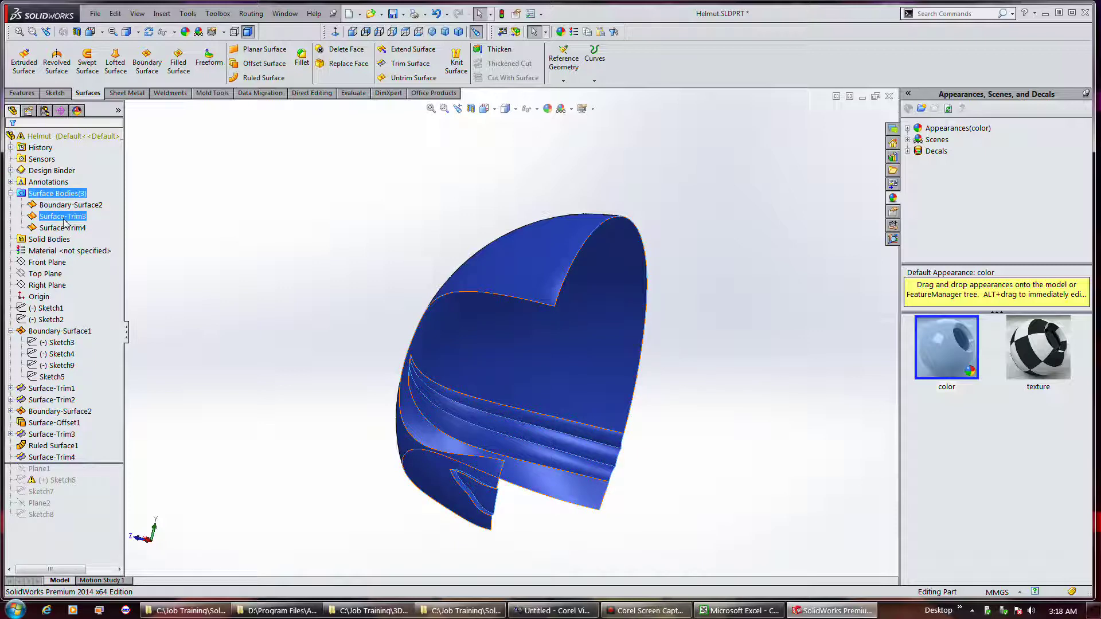
{"action": "left_click", "coordinate": [67, 228]}
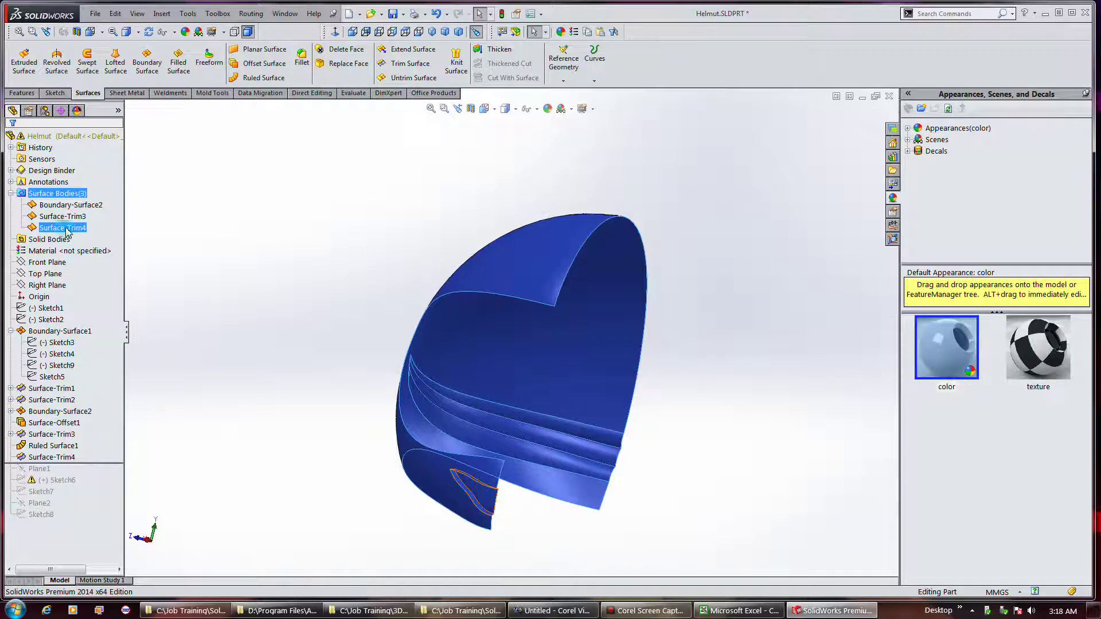
{"action": "left_click", "coordinate": [63, 217]}
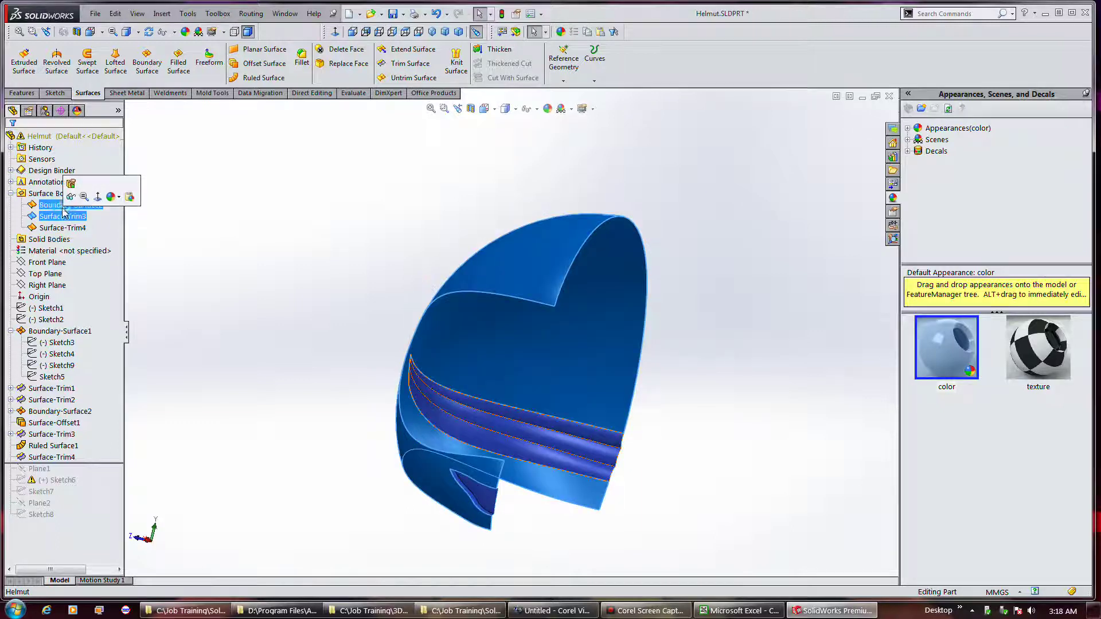
{"action": "left_click", "coordinate": [64, 207]}
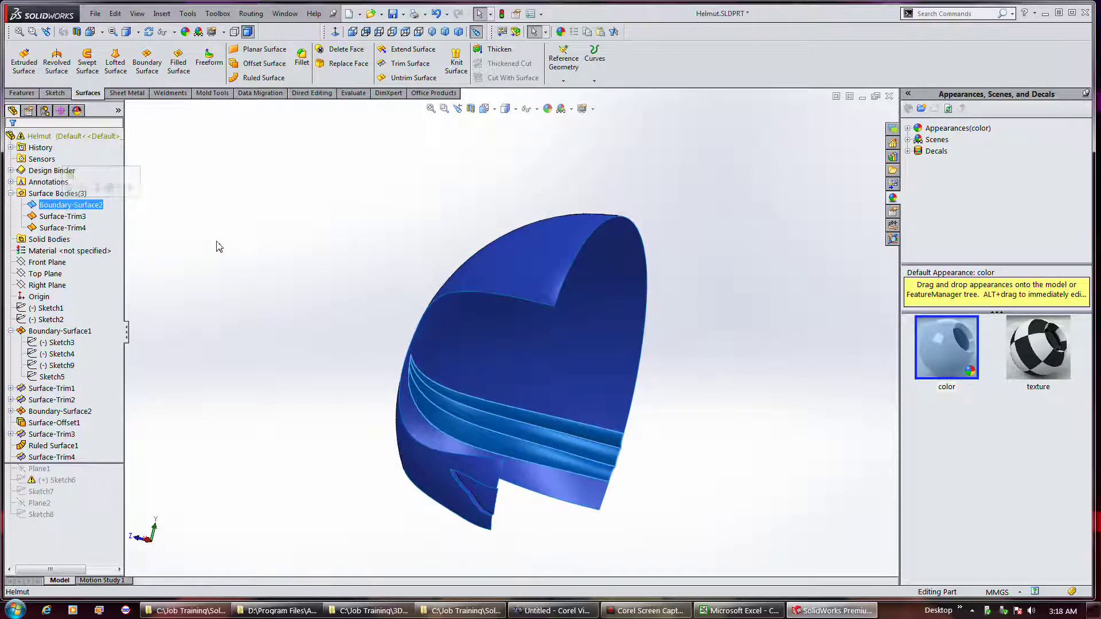
{"action": "left_click", "coordinate": [275, 249]}
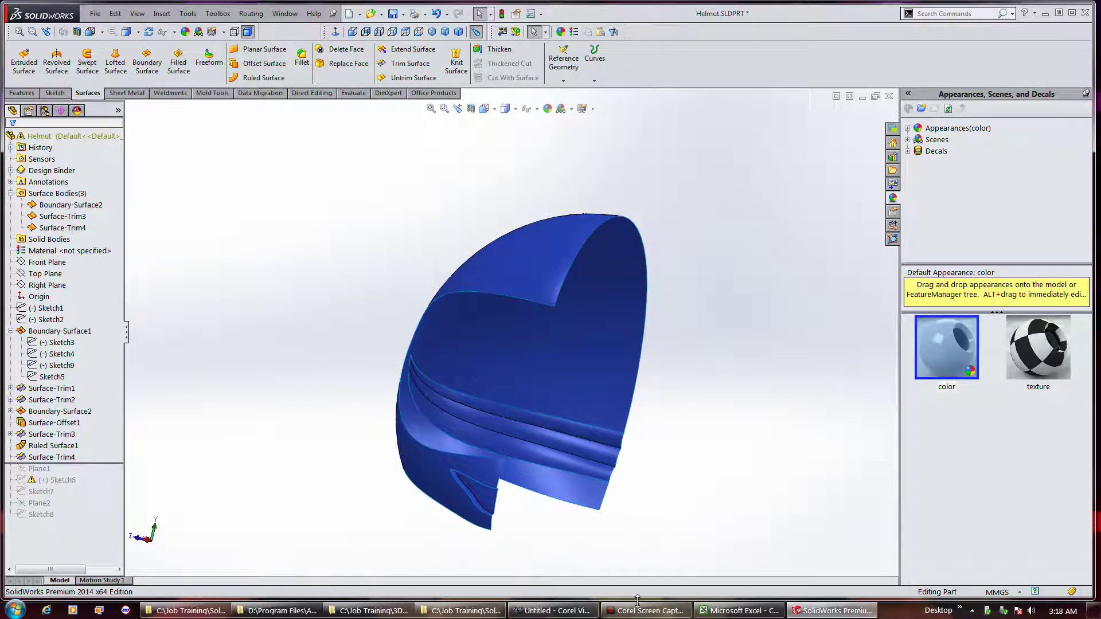
Step: Compare the chin bar recess body up close with the Boundary-Surface2 and Surface-Trim3 bodies
{"action": "left_click", "coordinate": [481, 513]}
{"action": "scroll", "coordinate": [483, 524], "scroll_direction": "up", "scroll_amount": 6}
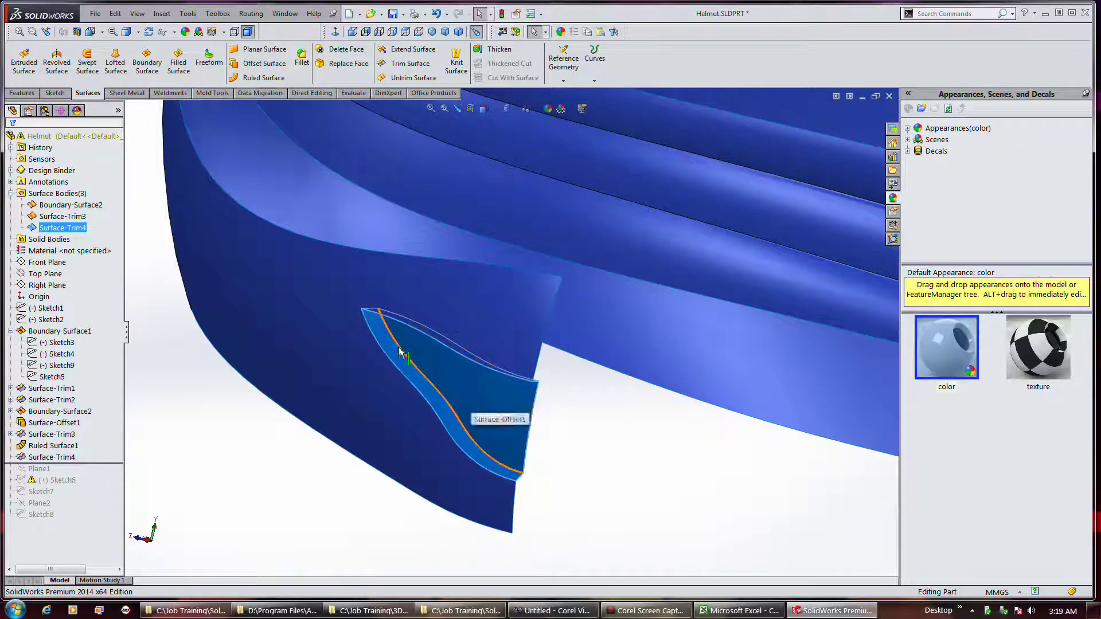
{"action": "left_click", "coordinate": [63, 205], "text": "ctrl"}
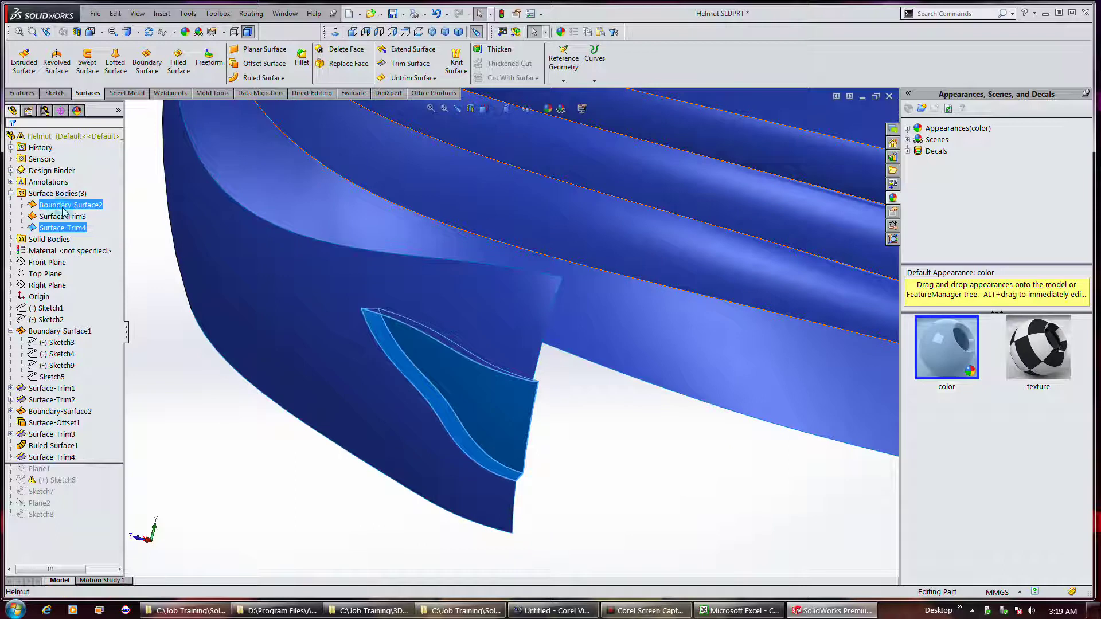
{"action": "left_click", "coordinate": [62, 217]}
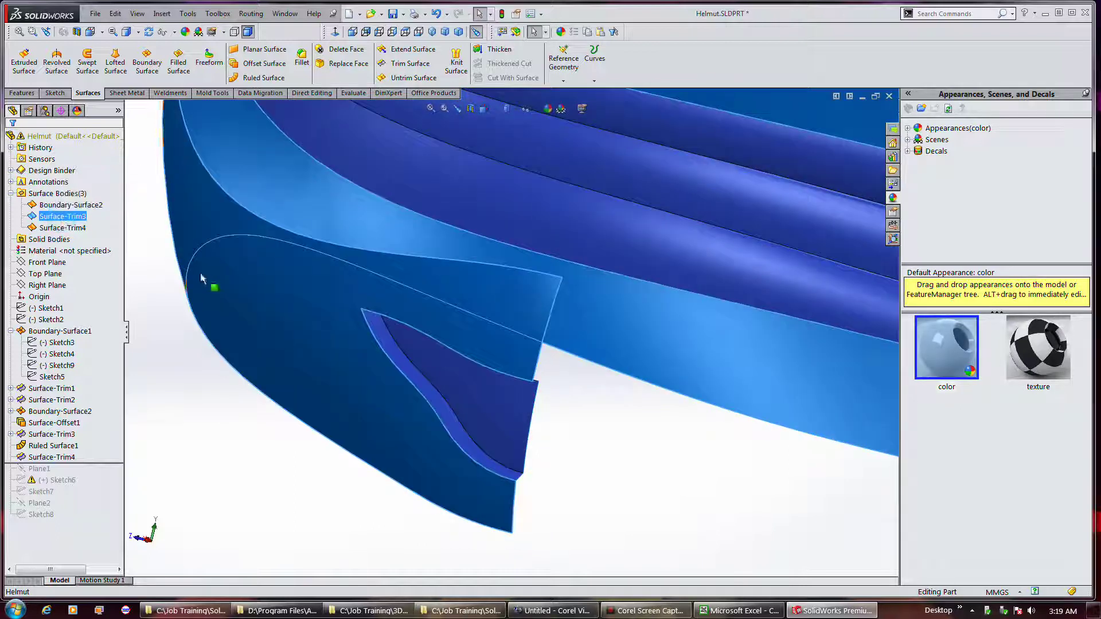
{"action": "left_click", "coordinate": [63, 228]}
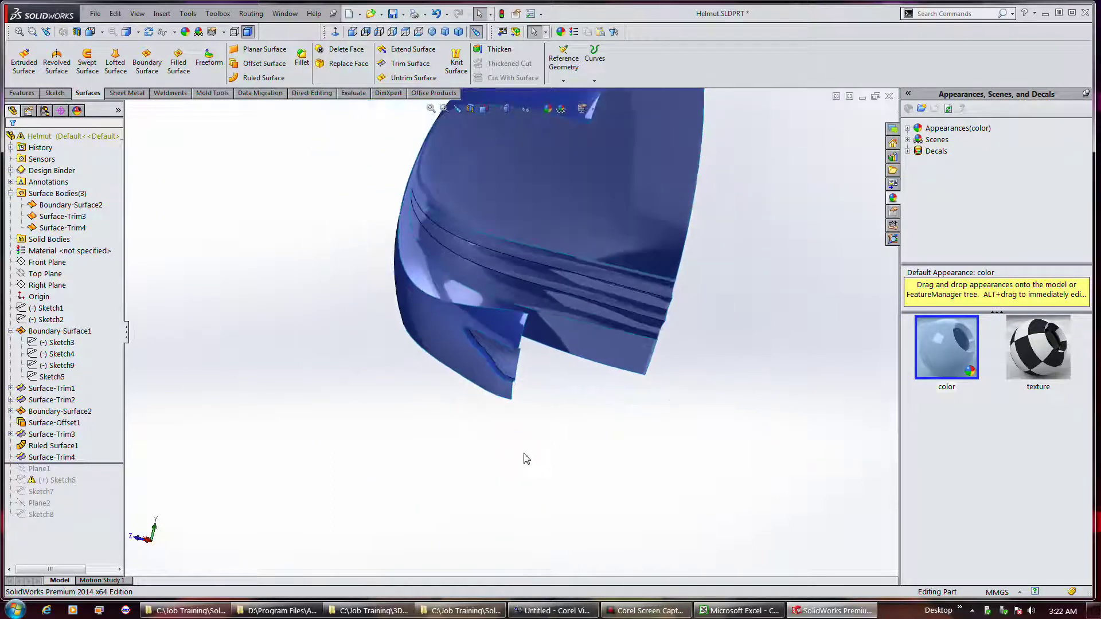
Step: Check which surface bodies the outer shell and the ribbed band faces belong to, and review the helmet from the side
{"action": "middle_click_drag", "start_coordinate": [526, 458], "coordinate": [568, 430]}
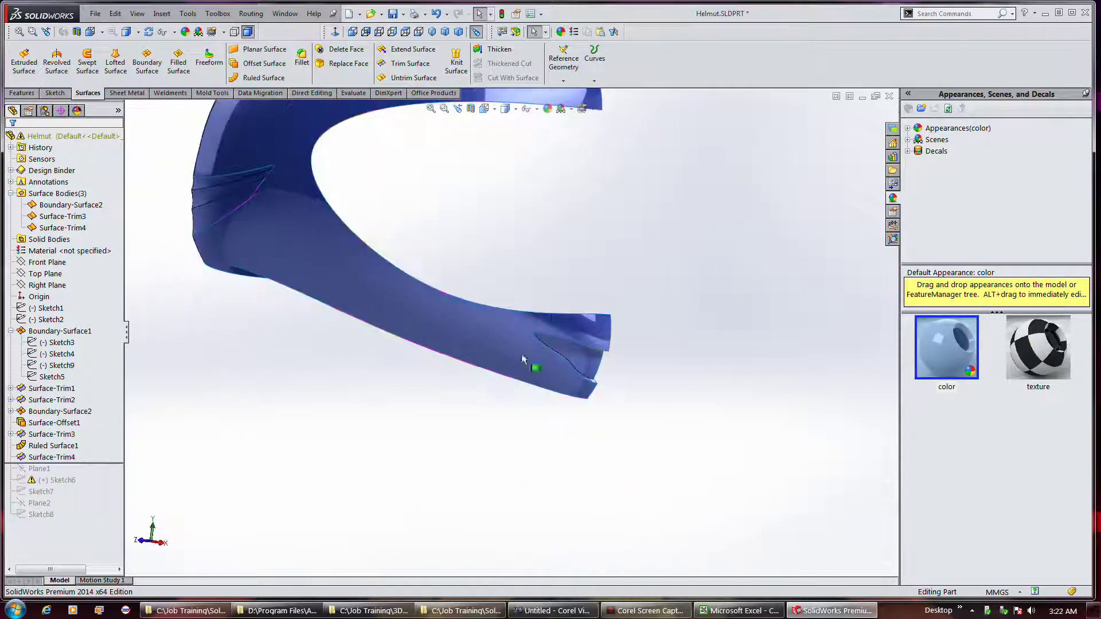
{"action": "left_click", "coordinate": [495, 356]}
{"action": "middle_click_drag", "start_coordinate": [688, 327], "coordinate": [659, 337]}
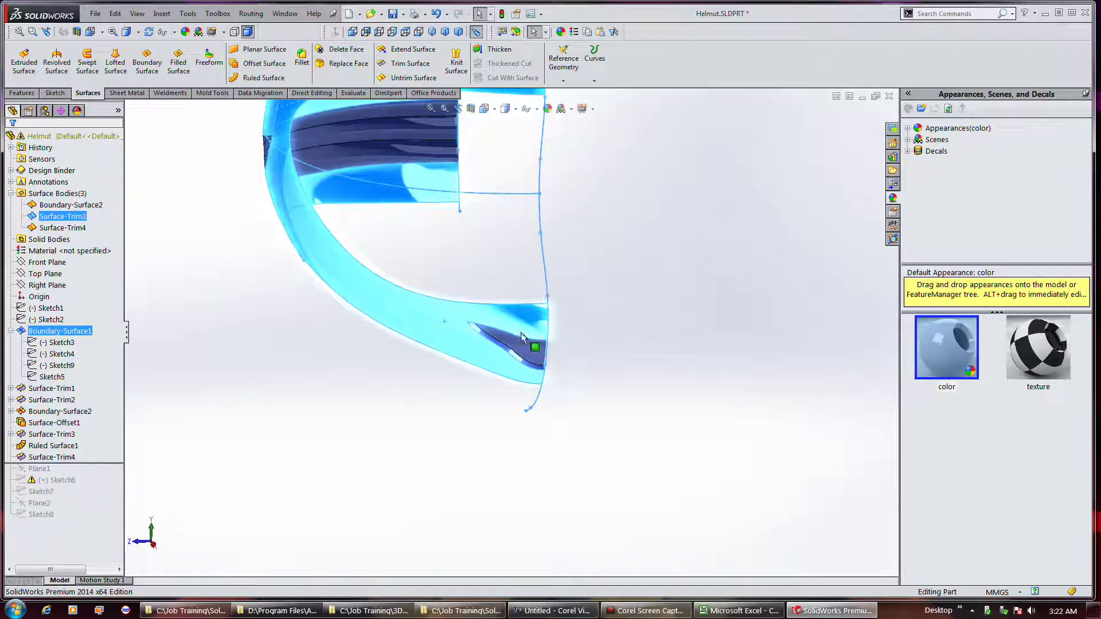
{"action": "left_click", "coordinate": [522, 337]}
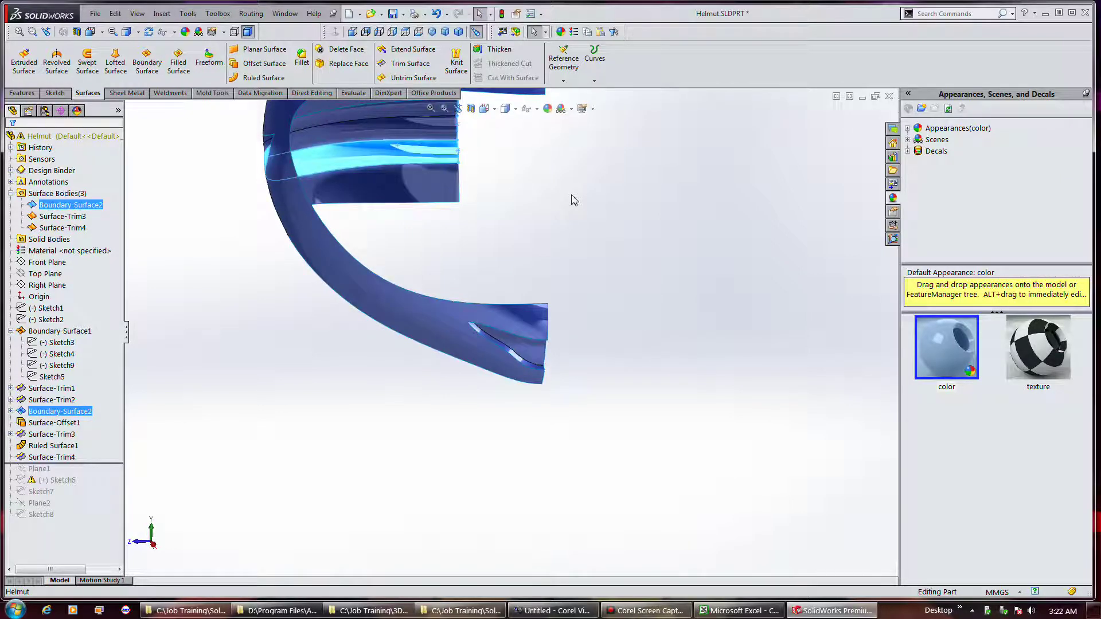
{"action": "left_click", "coordinate": [390, 141]}
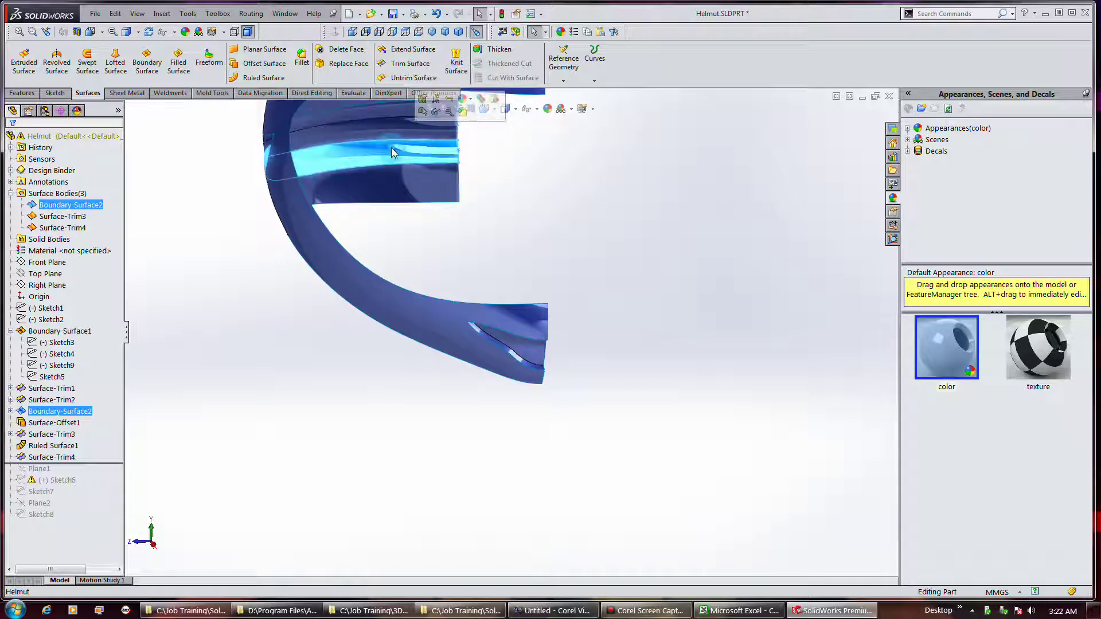
{"action": "left_click", "coordinate": [385, 119]}
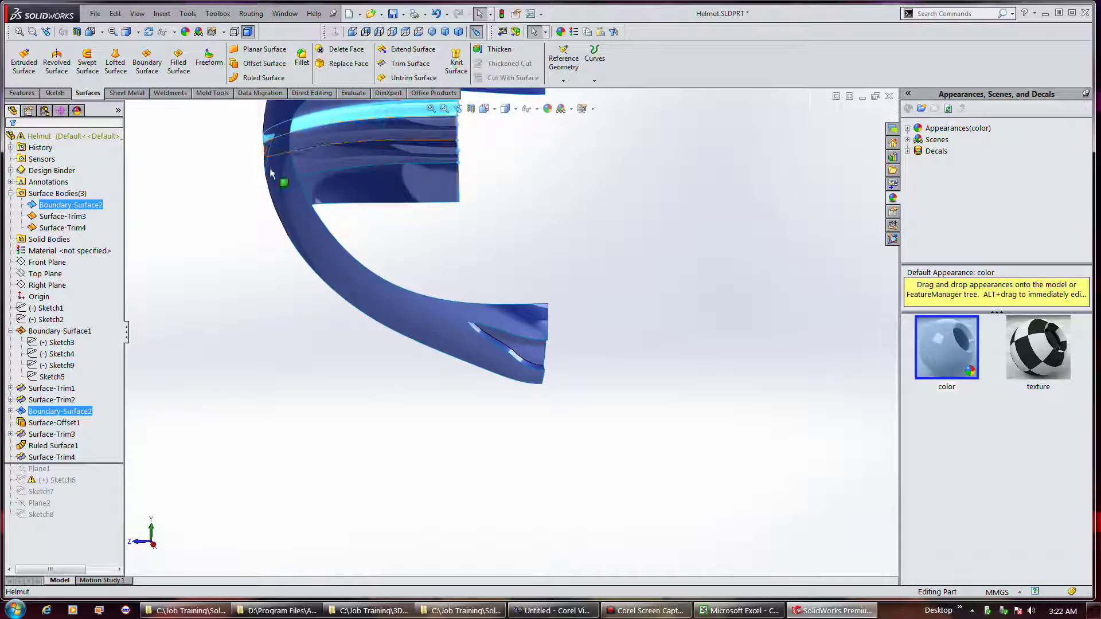
{"action": "left_click", "coordinate": [92, 208]}
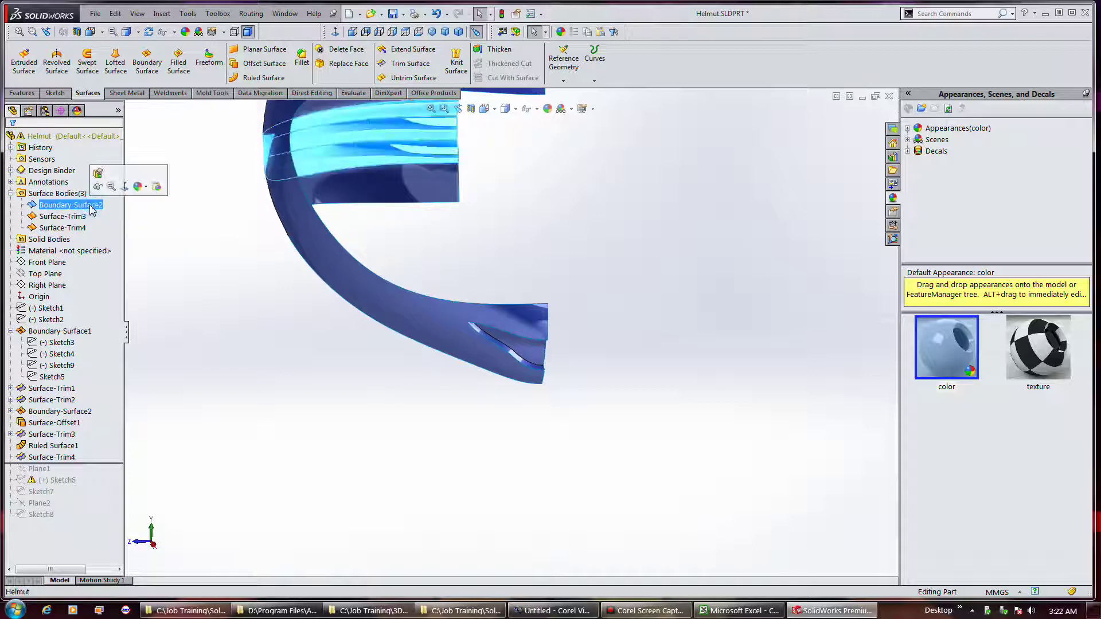
{"action": "left_click", "coordinate": [671, 230]}
{"action": "middle_click_drag", "start_coordinate": [625, 290], "coordinate": [629, 442]}
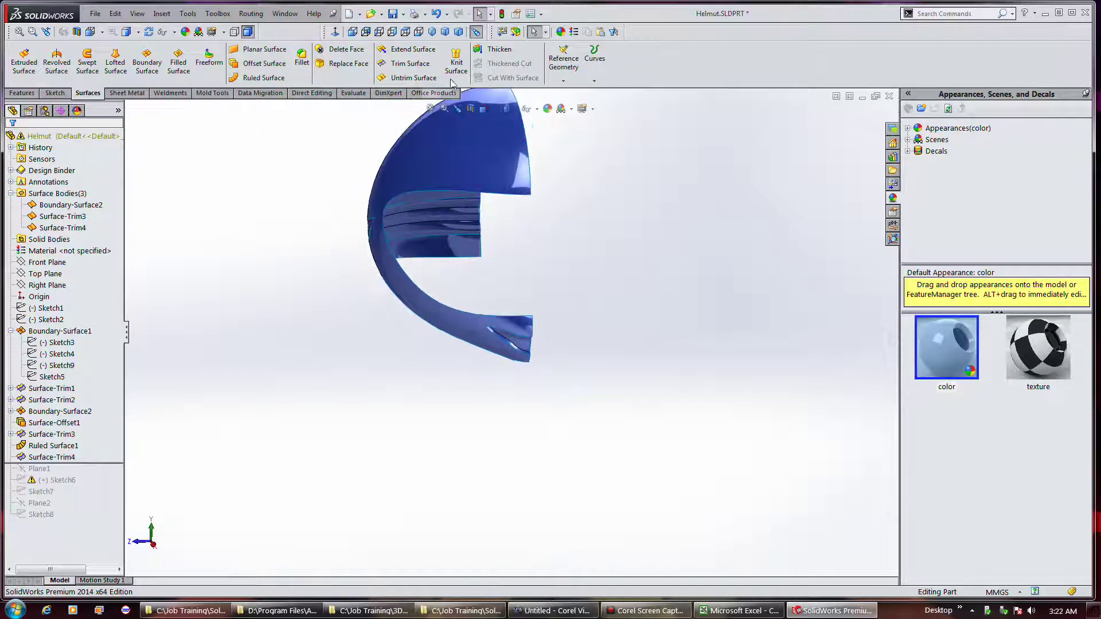
Step: Knit the Surface-Trim3, Surface-Trim4 and Boundary-Surface2 bodies into one surface, including the first listed gap
{"action": "left_click", "coordinate": [456, 62]}
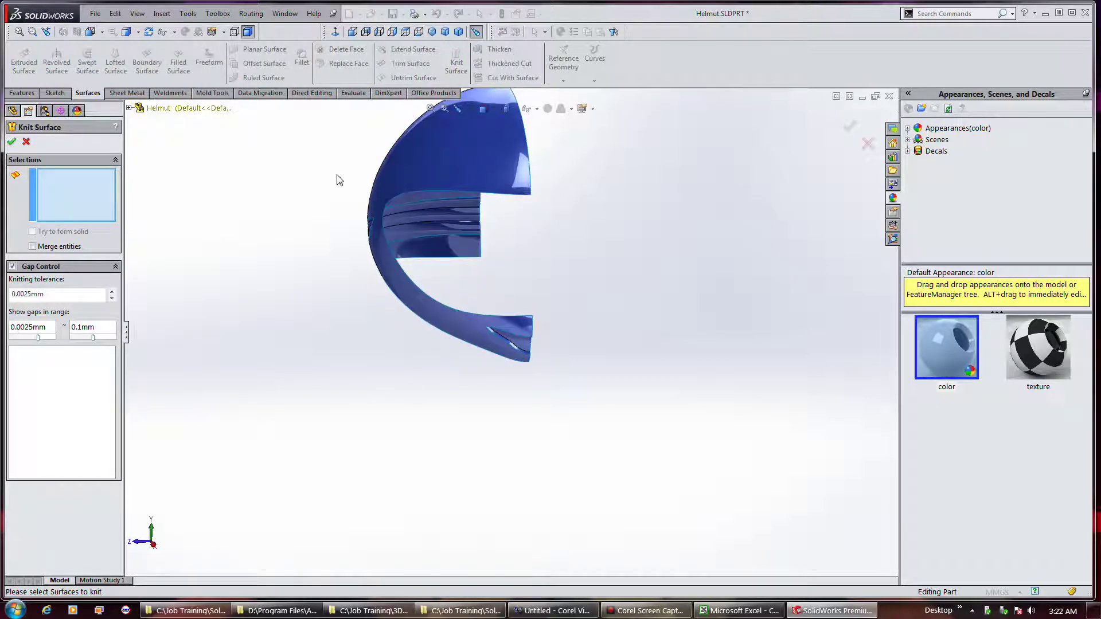
{"action": "left_click", "coordinate": [388, 167]}
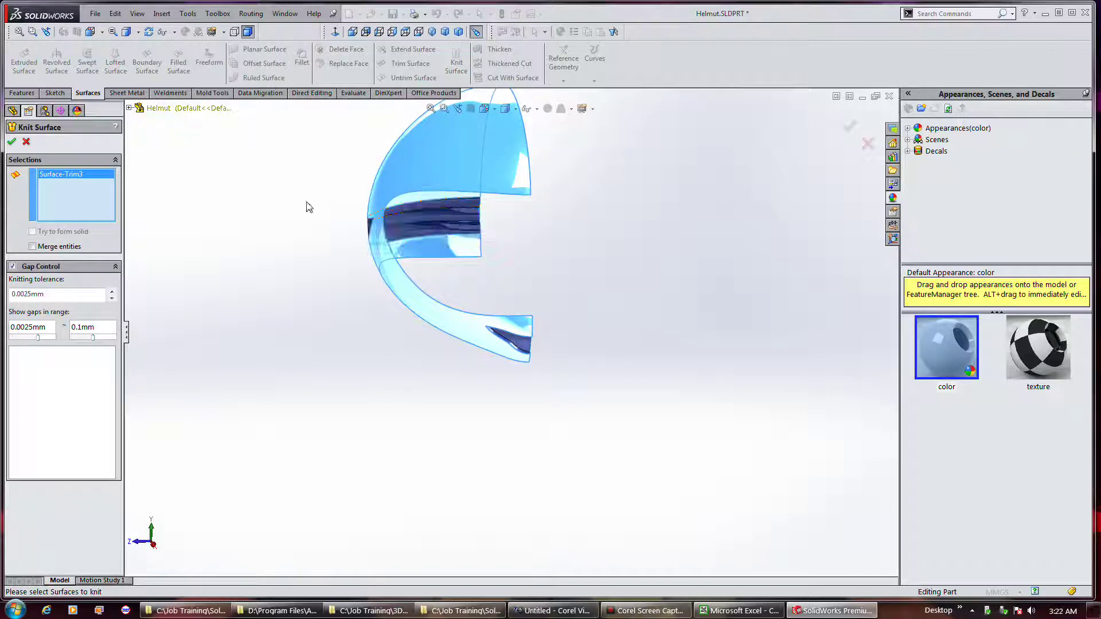
{"action": "left_click", "coordinate": [524, 343]}
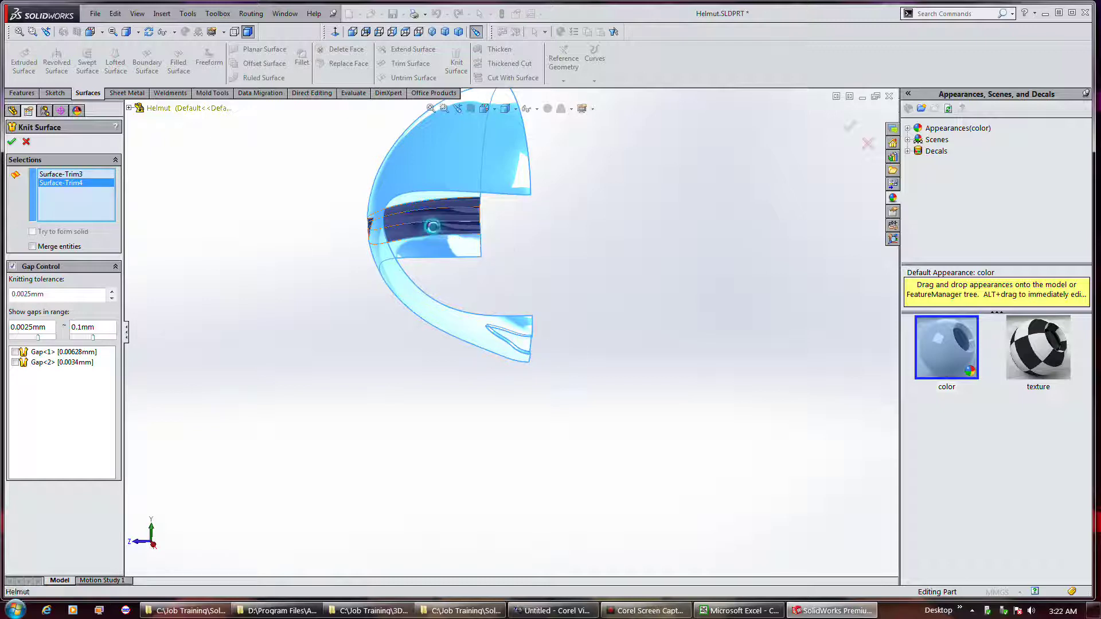
{"action": "left_click", "coordinate": [439, 234]}
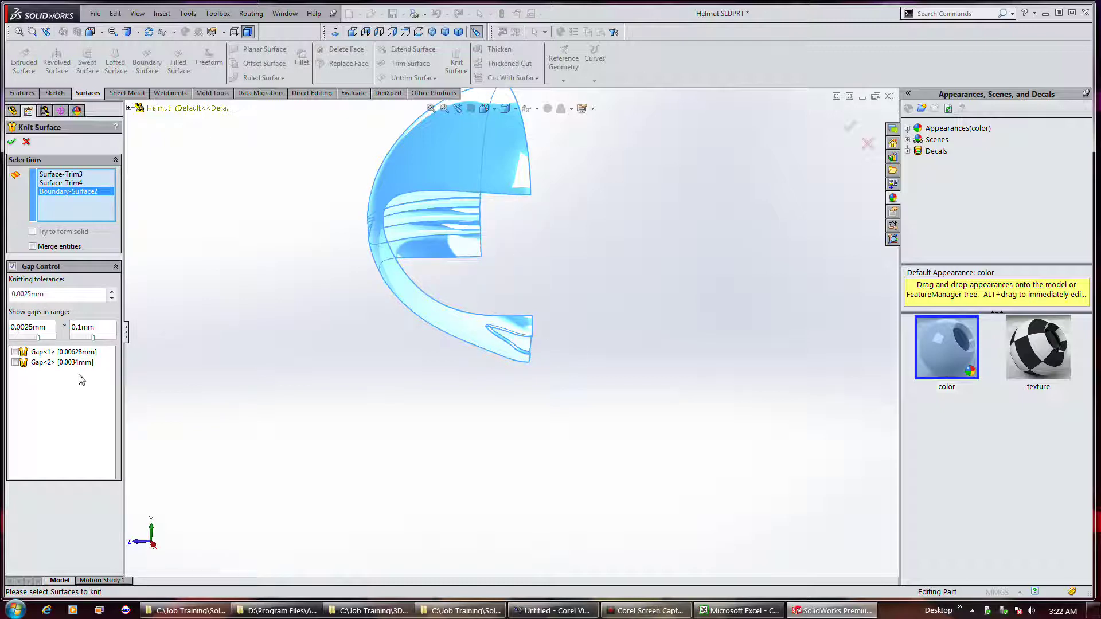
{"action": "left_click", "coordinate": [15, 352]}
{"action": "mouse_move", "coordinate": [633, 617]}
{"action": "left_click", "coordinate": [12, 142]}
Step: Check the knitted entry in the Surface Bodies folder and inspect the chin bar recess and ribbed band up close
{"action": "middle_click_drag", "start_coordinate": [279, 288], "coordinate": [344, 313]}
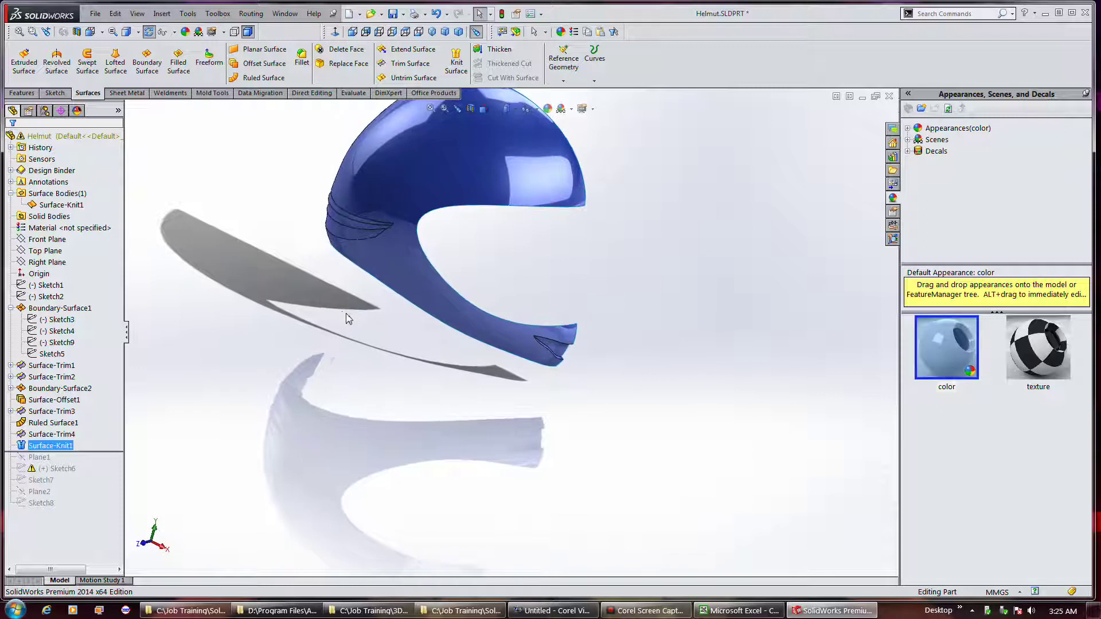
{"action": "left_click", "coordinate": [64, 205]}
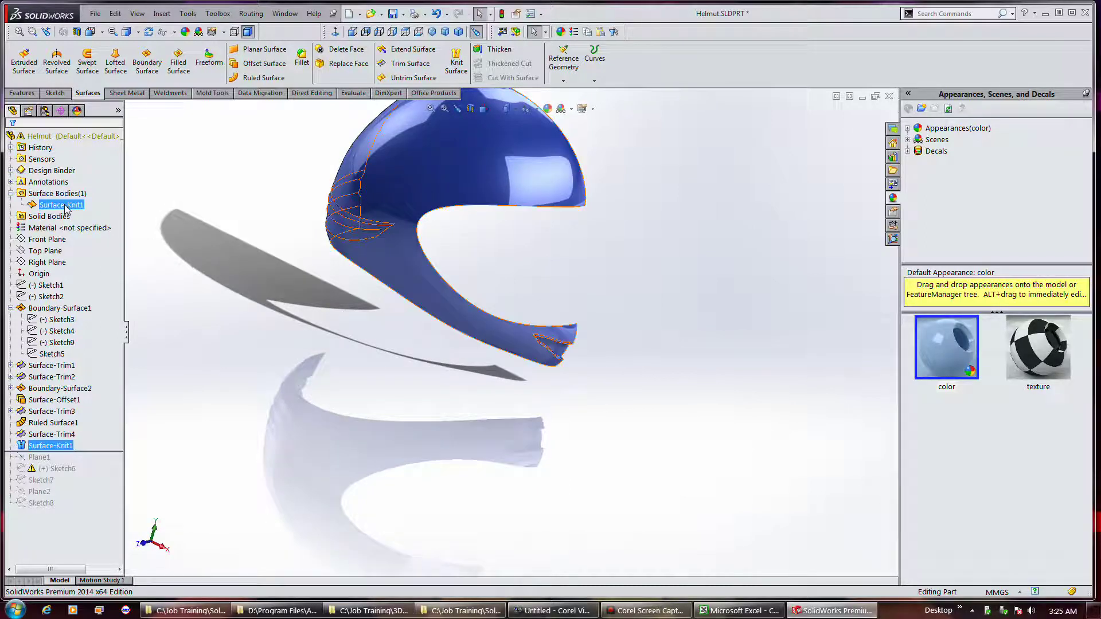
{"action": "left_click", "coordinate": [65, 205]}
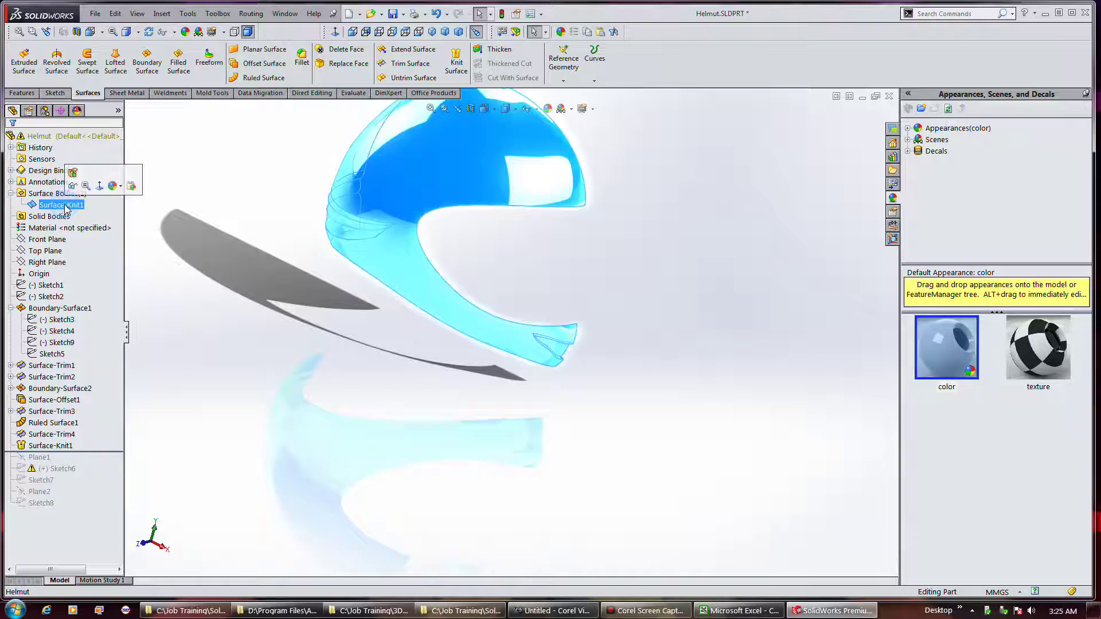
{"action": "left_click", "coordinate": [305, 284]}
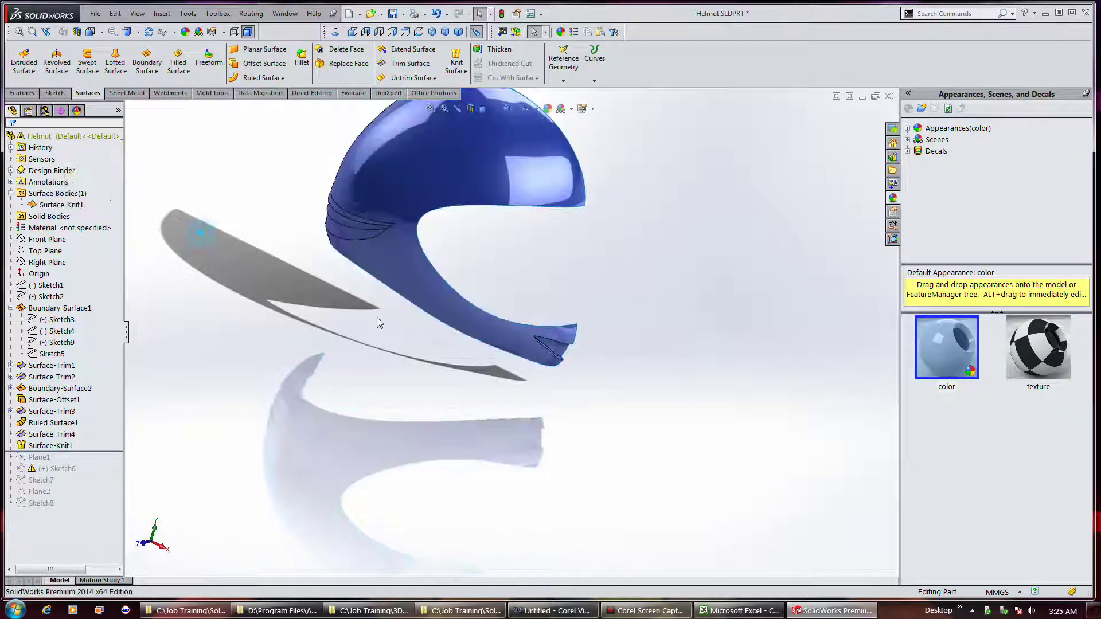
{"action": "scroll", "coordinate": [564, 356], "scroll_direction": "down", "scroll_amount": 4}
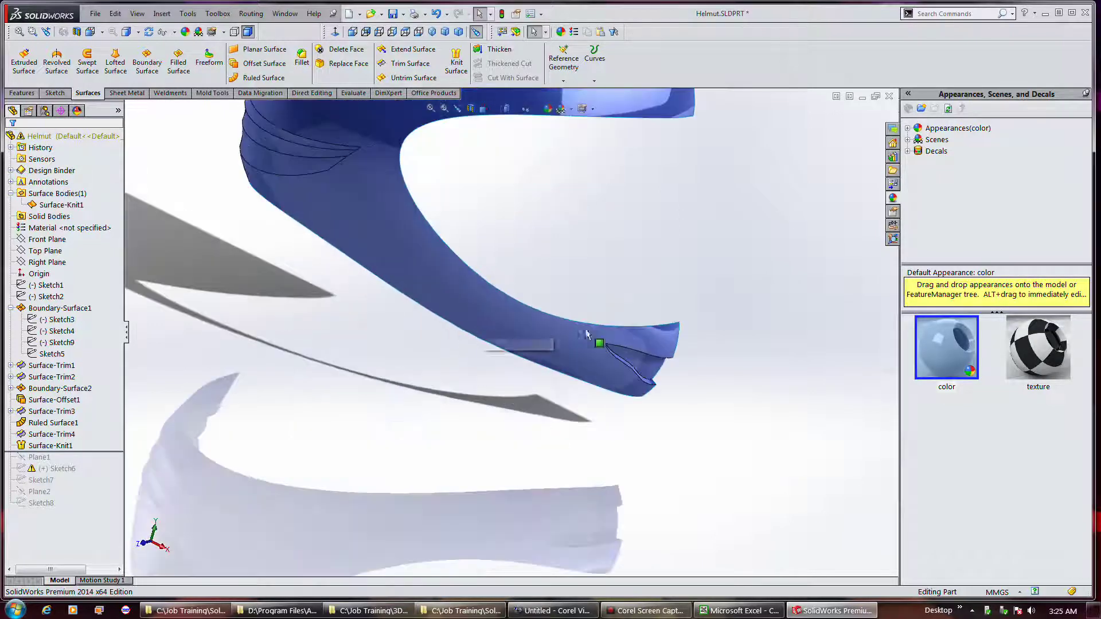
{"action": "scroll", "coordinate": [628, 412], "scroll_direction": "down", "scroll_amount": 1}
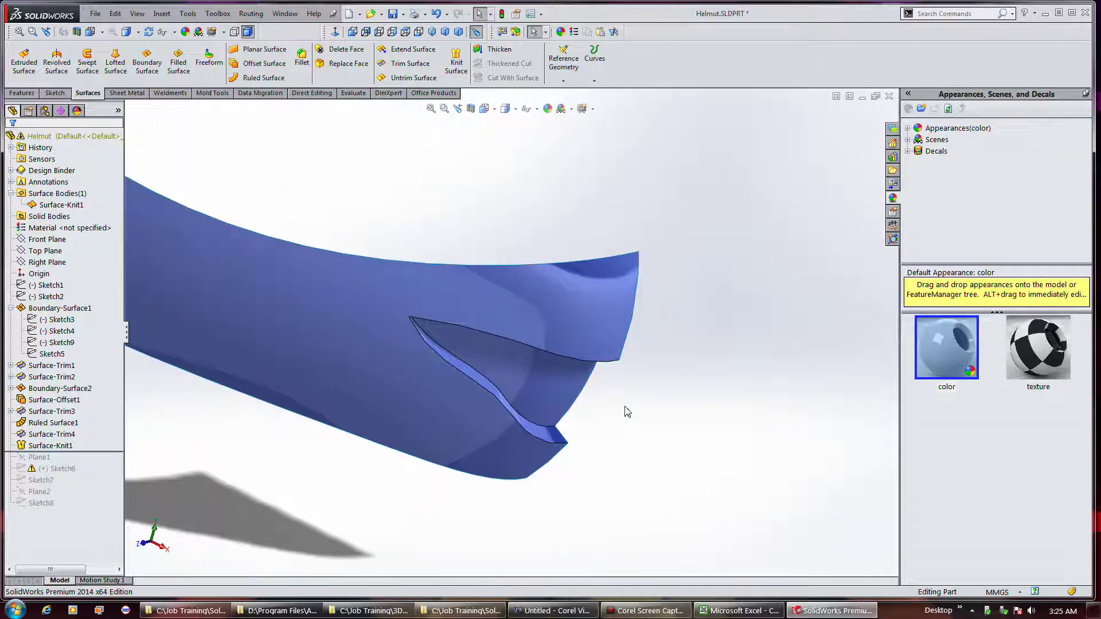
{"action": "scroll", "coordinate": [627, 412], "scroll_direction": "up", "scroll_amount": 6}
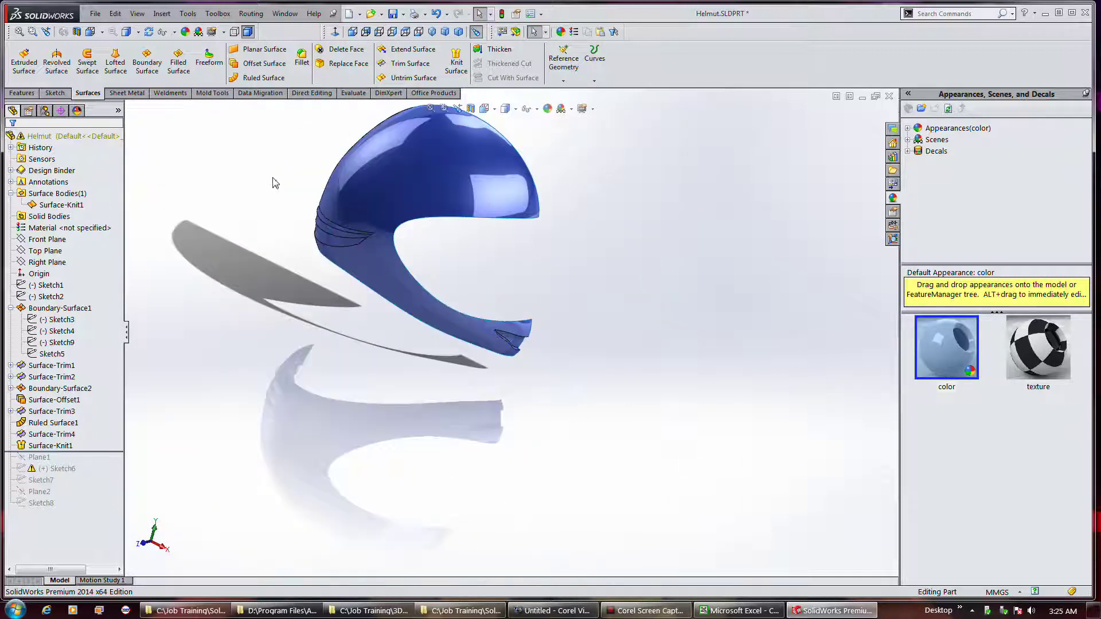
{"action": "scroll", "coordinate": [309, 213], "scroll_direction": "down", "scroll_amount": 5}
{"action": "middle_click_drag", "start_coordinate": [390, 279], "coordinate": [457, 270]}
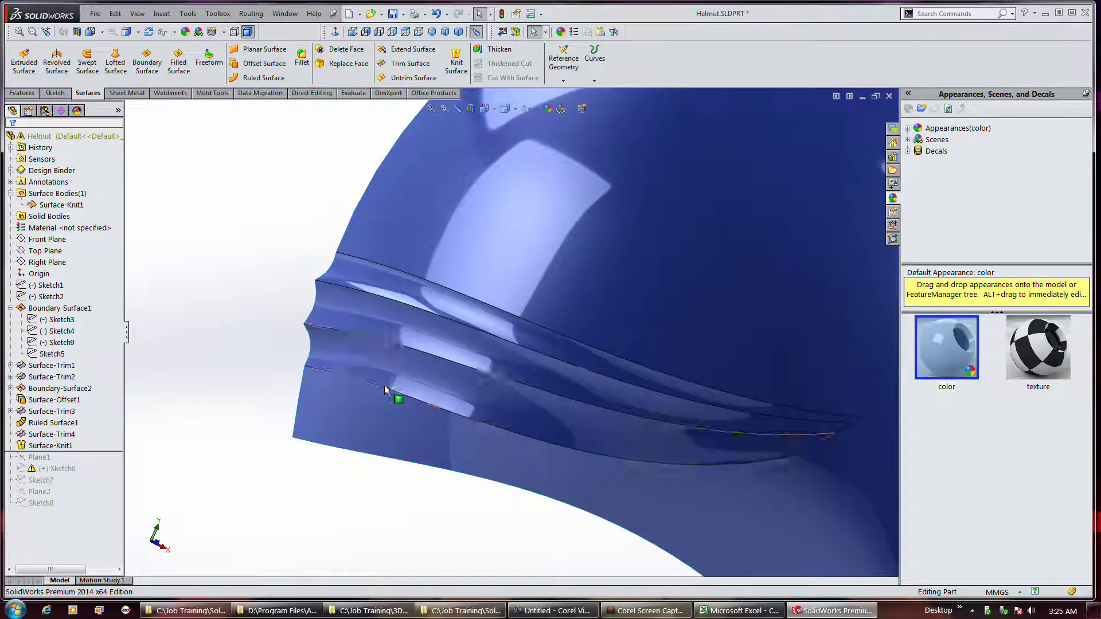
{"action": "middle_click_drag", "start_coordinate": [457, 386], "coordinate": [239, 285]}
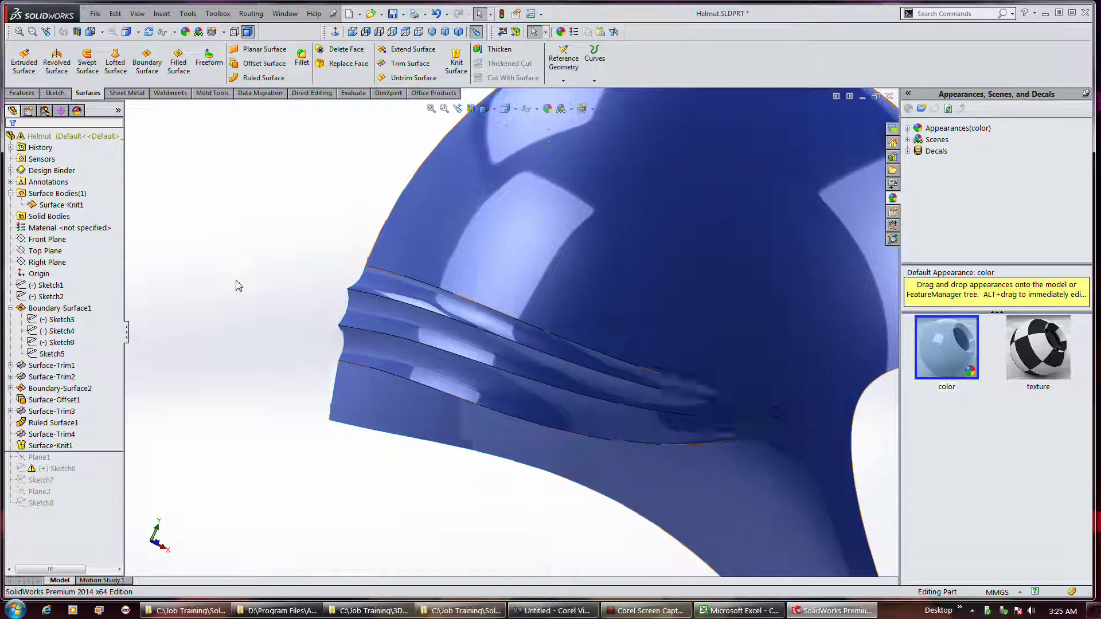
Step: Display the helmet shaded without edges and view the ribbed band
{"action": "left_click", "coordinate": [514, 109]}
{"action": "left_click", "coordinate": [506, 137]}
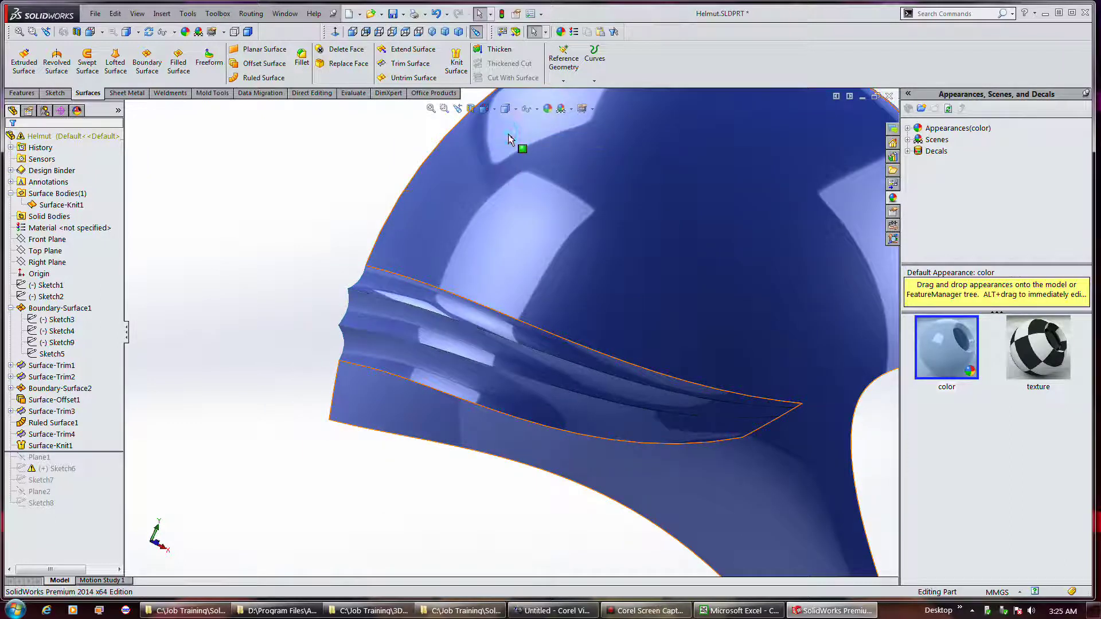
{"action": "middle_click_drag", "start_coordinate": [277, 172], "coordinate": [239, 189]}
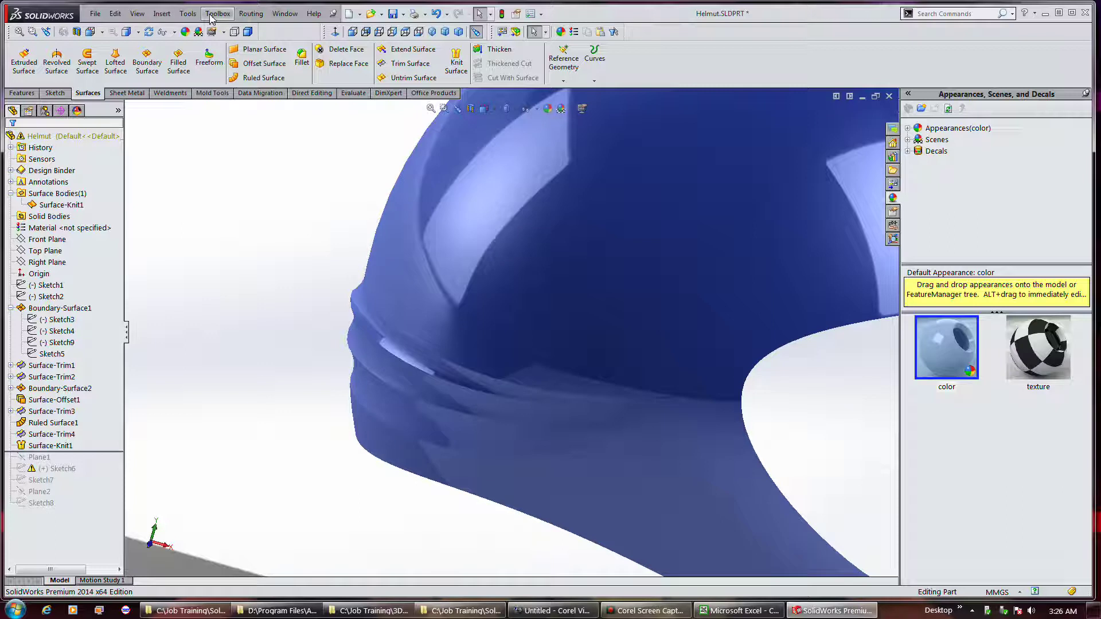
{"action": "left_click", "coordinate": [137, 14]}
{"action": "mouse_move", "coordinate": [162, 13]}
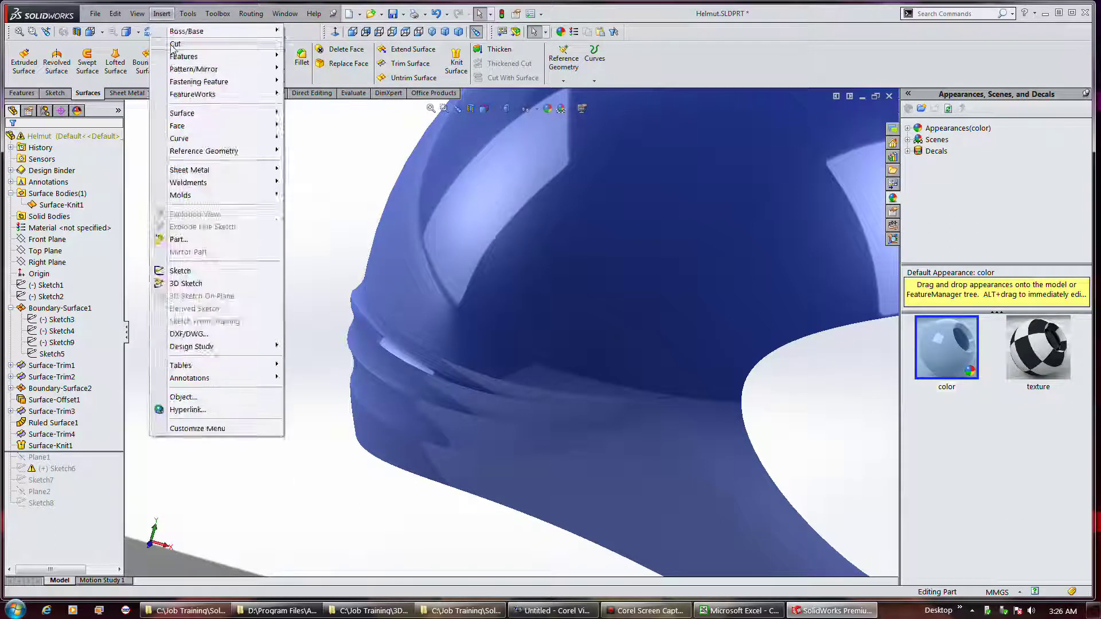
{"action": "mouse_move", "coordinate": [148, 66]}
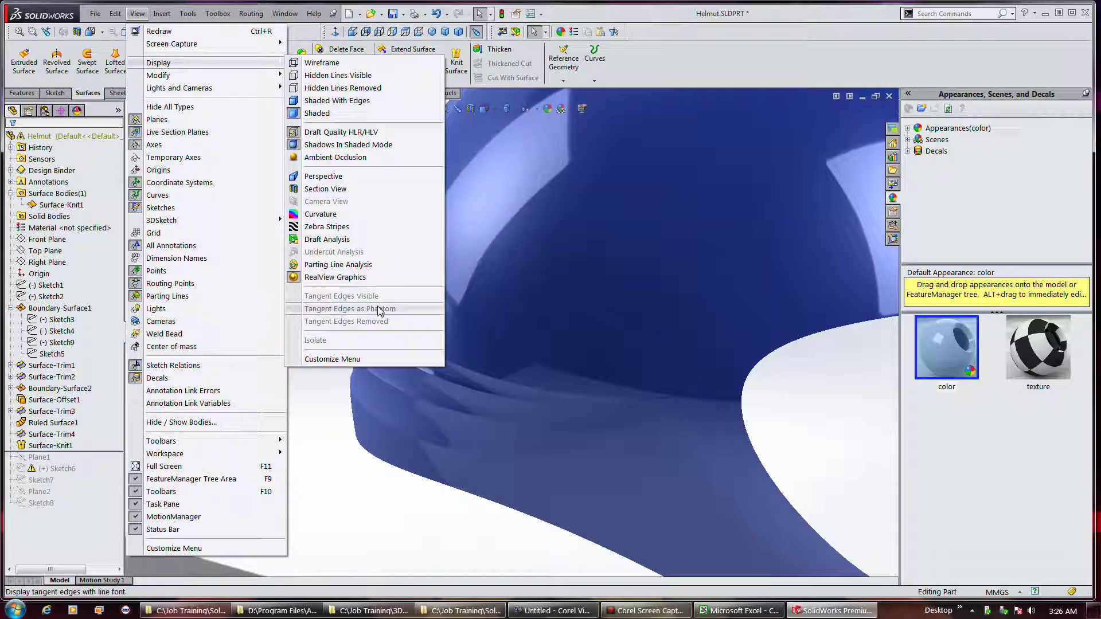
{"action": "left_click", "coordinate": [470, 296]}
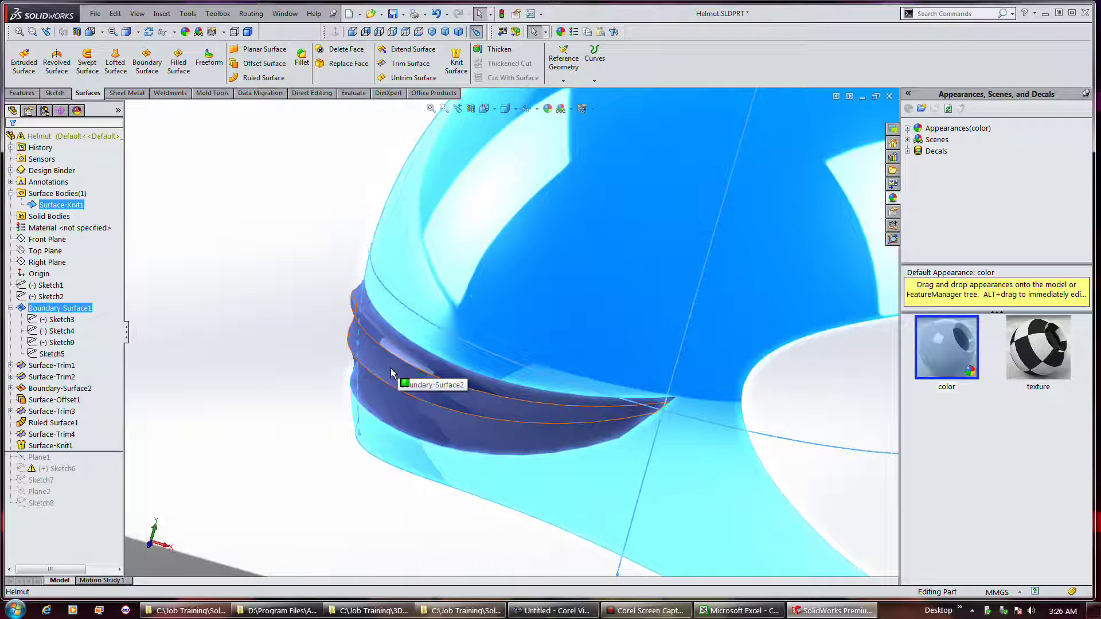
{"action": "left_click", "coordinate": [137, 13]}
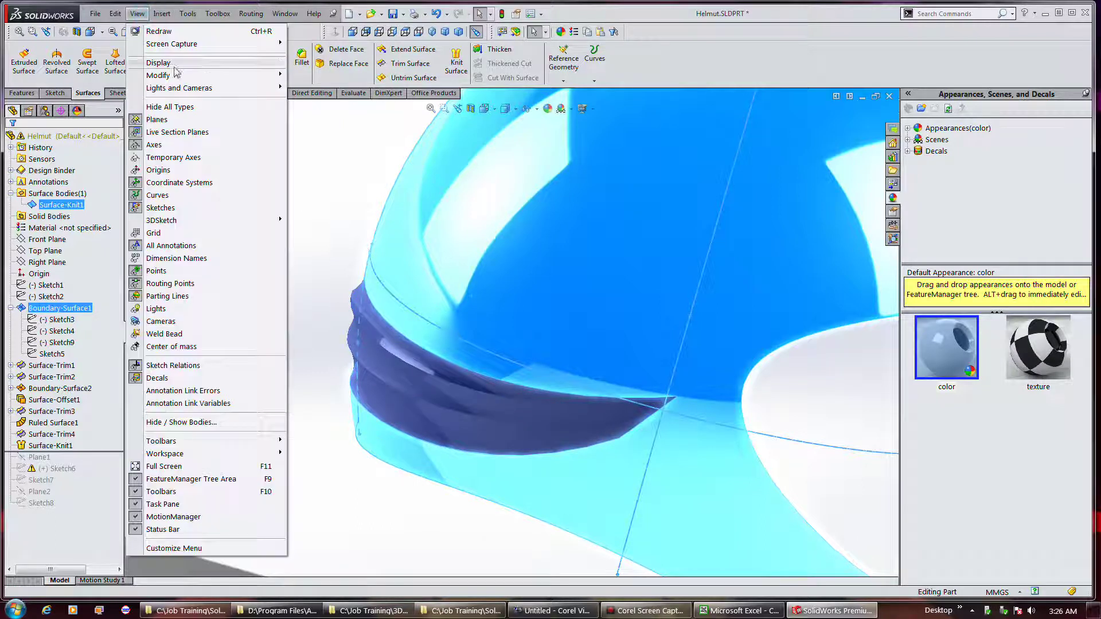
{"action": "mouse_move", "coordinate": [184, 65]}
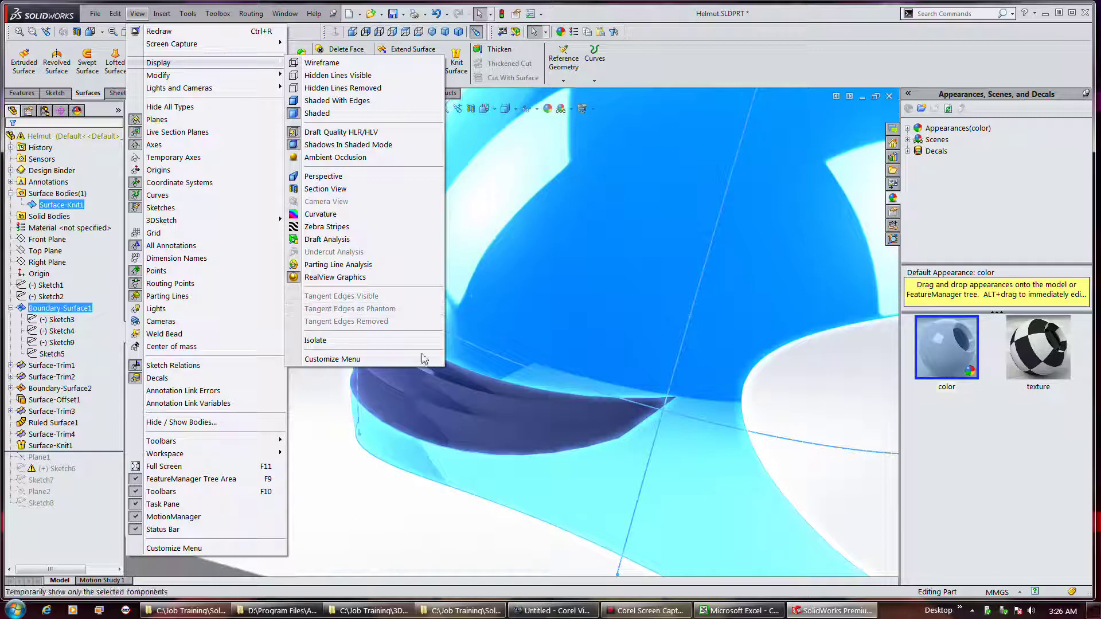
{"action": "left_click", "coordinate": [382, 514]}
{"action": "left_click", "coordinate": [378, 507]}
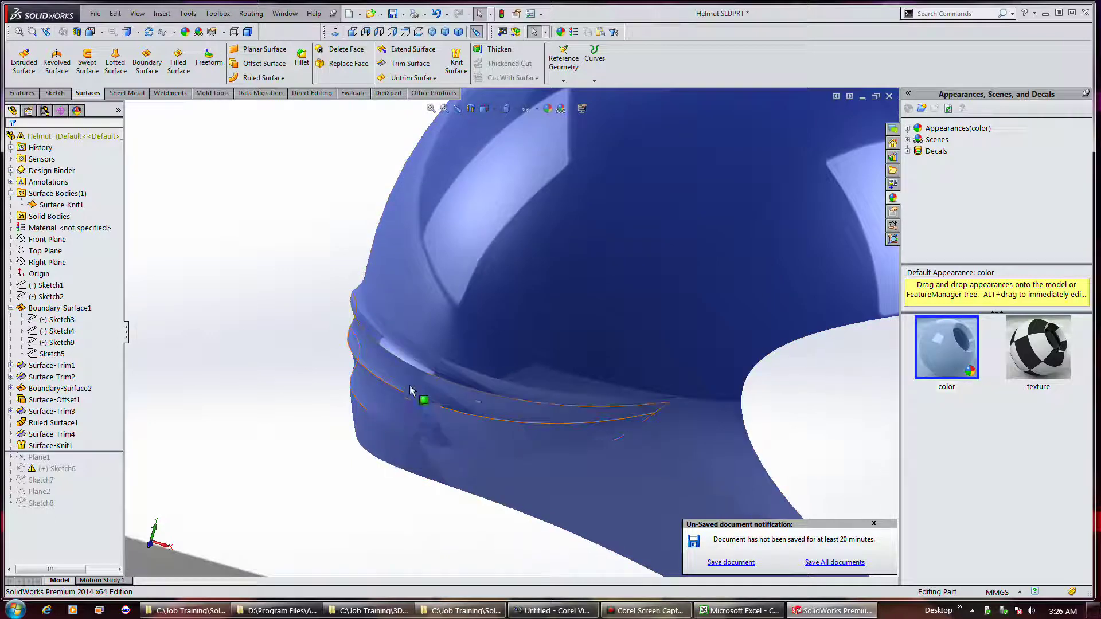
Step: Save the helmet document and set the model display to shaded with edges
{"action": "left_click", "coordinate": [393, 14]}
{"action": "key", "text": "f"}
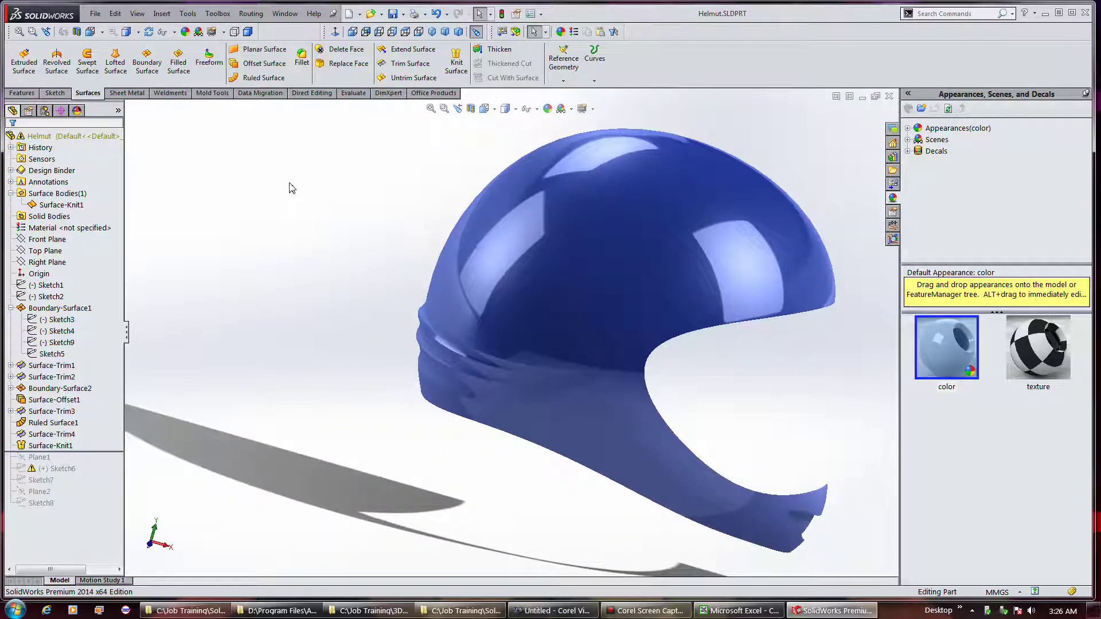
{"action": "middle_click_drag", "start_coordinate": [644, 325], "coordinate": [617, 401]}
{"action": "scroll", "coordinate": [791, 481], "scroll_direction": "down", "scroll_amount": 5}
{"action": "middle_click_drag", "start_coordinate": [542, 319], "coordinate": [572, 365]}
{"action": "left_click", "coordinate": [515, 109]}
{"action": "left_click", "coordinate": [506, 124]}
Step: Examine the chin bar recess and ribbed band of the knitted surface from inside and outside the helmet
{"action": "scroll", "coordinate": [516, 207], "scroll_direction": "up", "scroll_amount": 5}
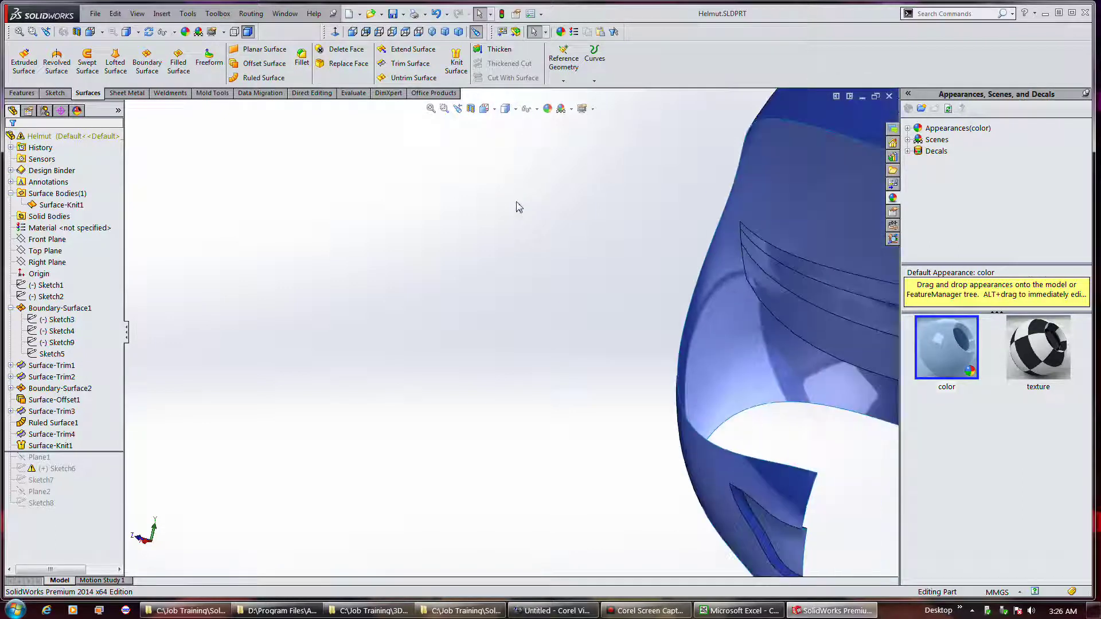
{"action": "scroll", "coordinate": [757, 473], "scroll_direction": "down", "scroll_amount": 4}
{"action": "middle_click_drag", "start_coordinate": [755, 474], "coordinate": [734, 450]}
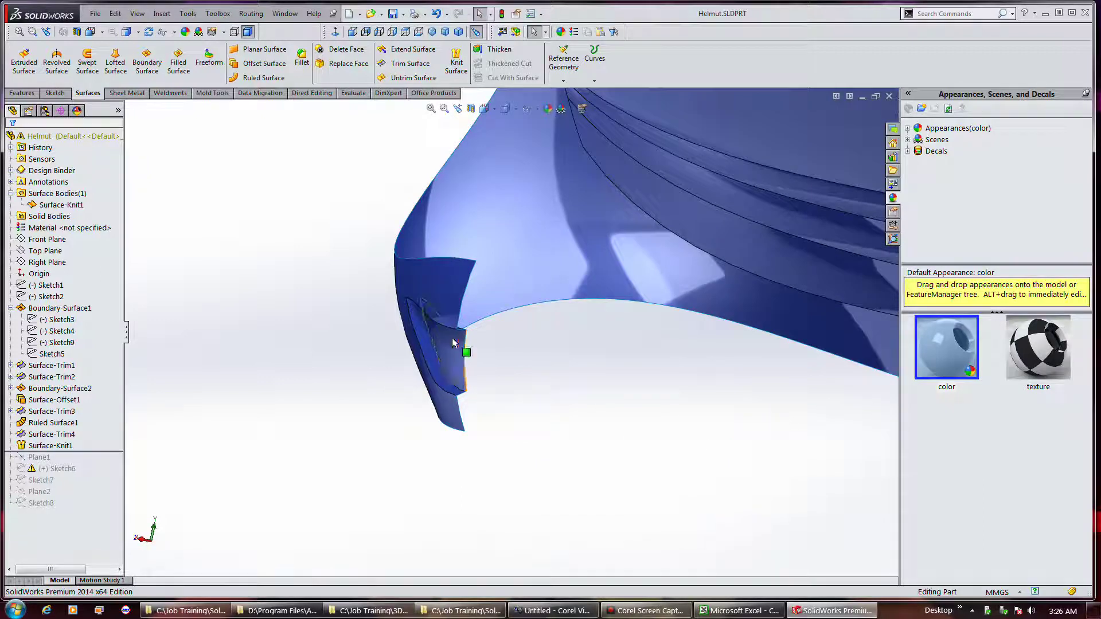
{"action": "middle_click_drag", "start_coordinate": [445, 361], "coordinate": [553, 430]}
{"action": "middle_click_drag", "start_coordinate": [392, 323], "coordinate": [517, 378]}
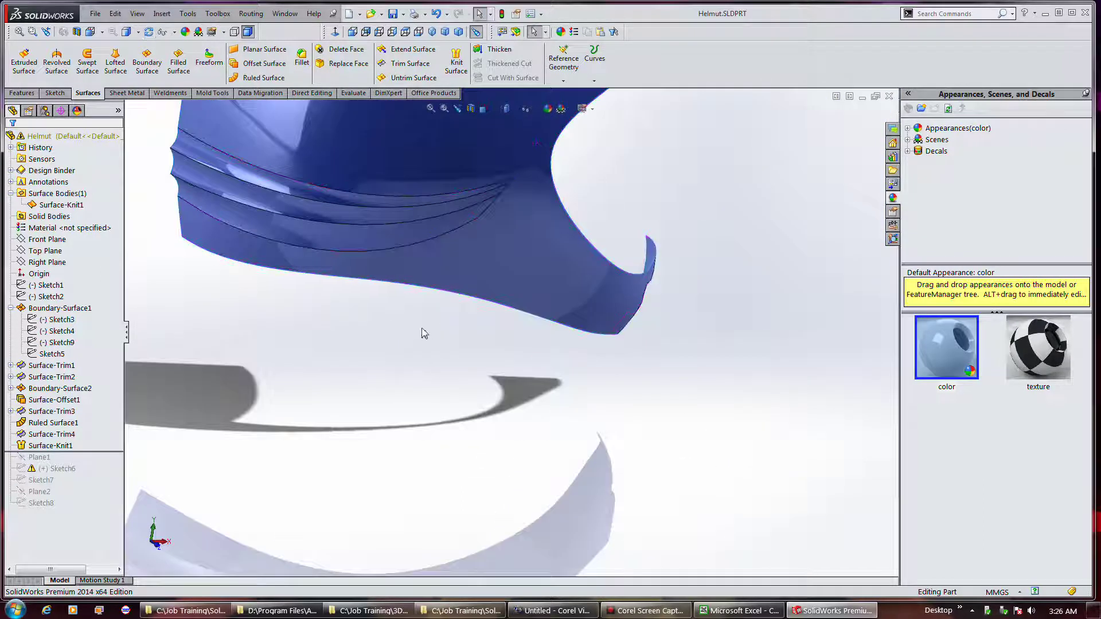
{"action": "scroll", "coordinate": [414, 333], "scroll_direction": "up", "scroll_amount": 4}
{"action": "scroll", "coordinate": [582, 124], "scroll_direction": "down", "scroll_amount": 3}
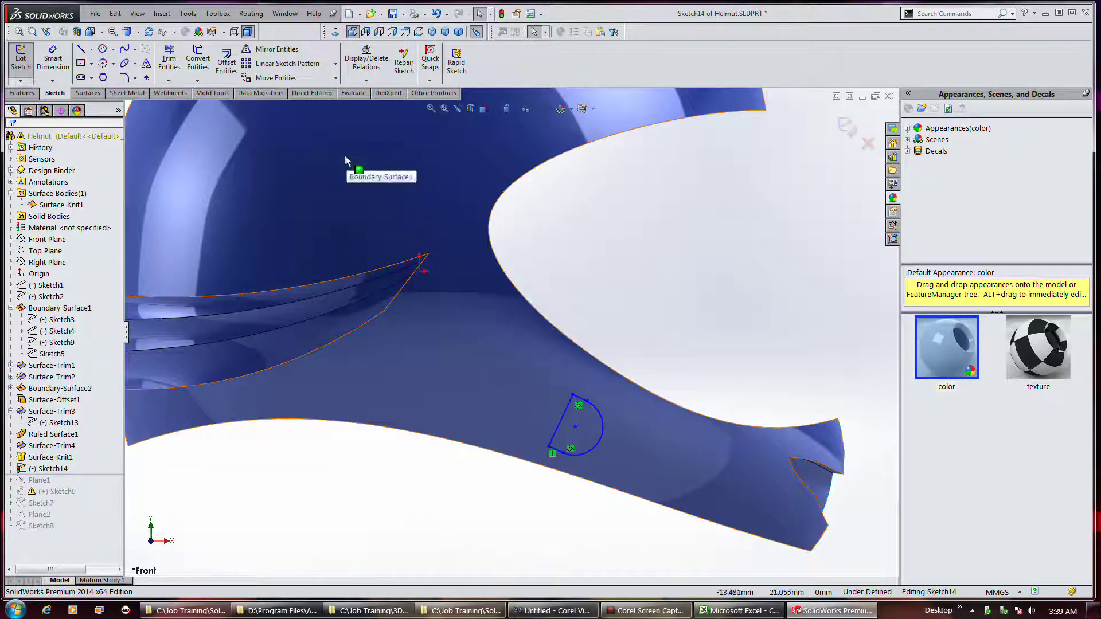
Step: Copy the D-shaped sketch profile from its lower corner, placing one copy on each side of it along the chin bar
{"action": "left_click", "coordinate": [290, 78]}
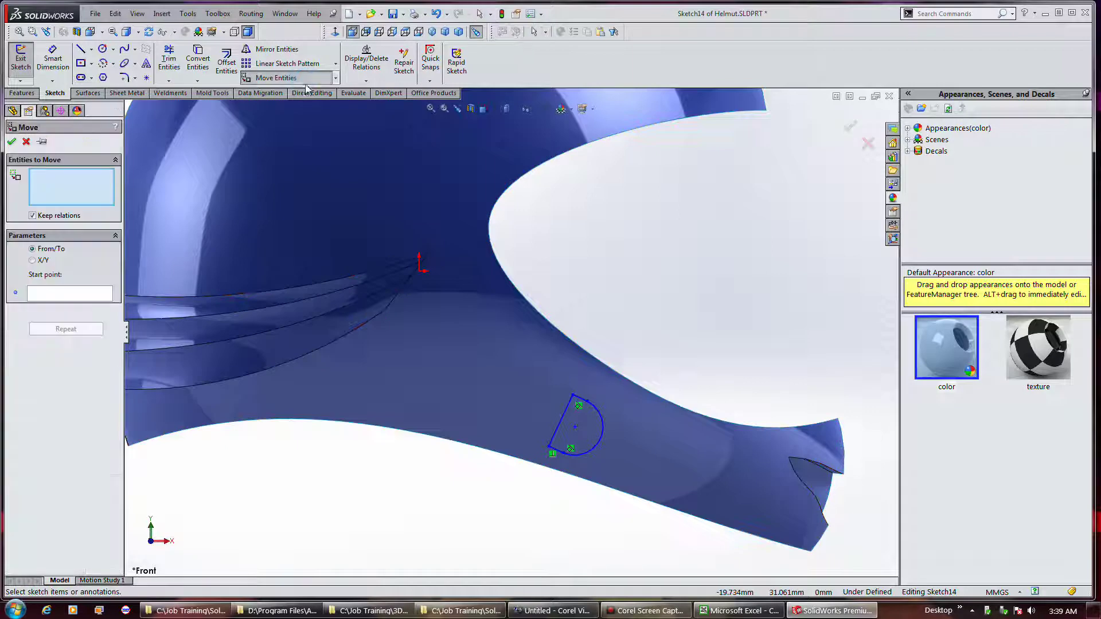
{"action": "left_click", "coordinate": [335, 78]}
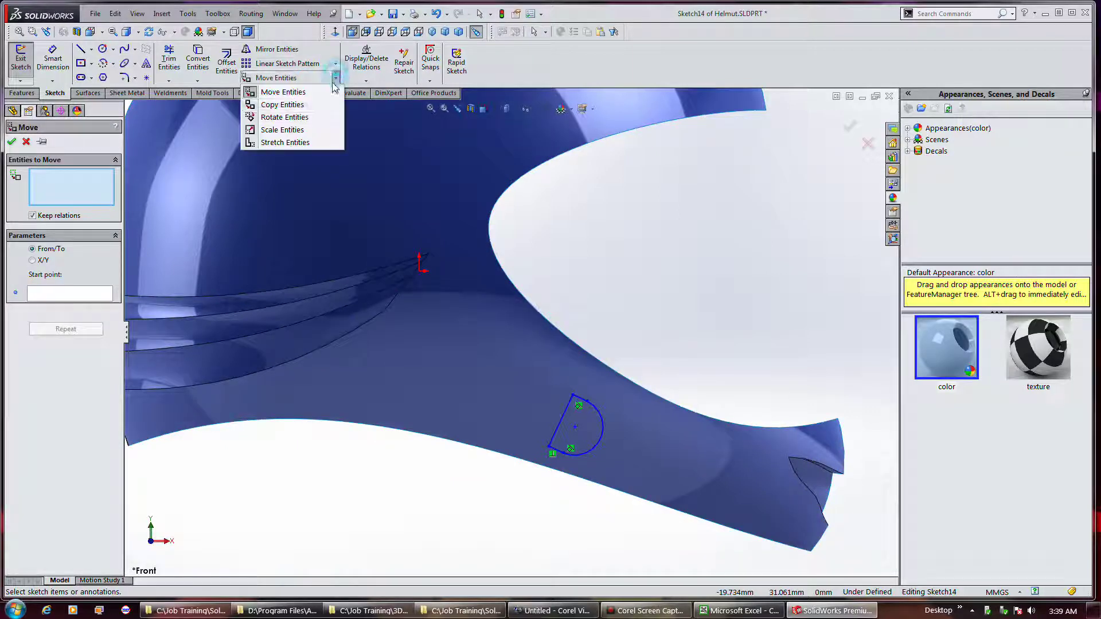
{"action": "left_click", "coordinate": [321, 104]}
{"action": "left_click_drag", "start_coordinate": [492, 502], "coordinate": [651, 373]}
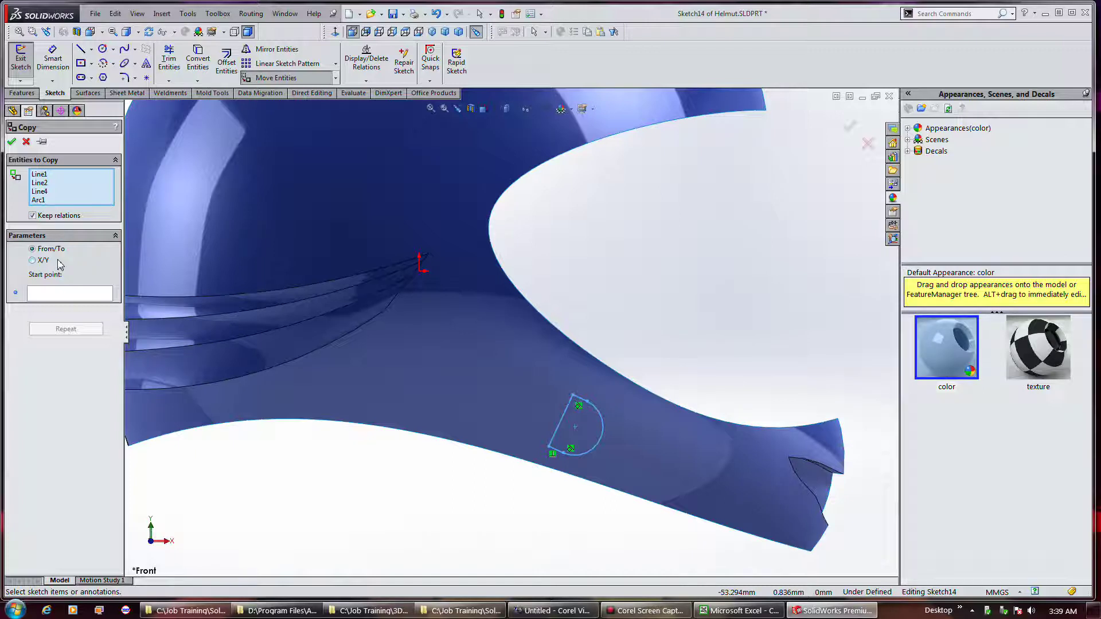
{"action": "left_click", "coordinate": [76, 294]}
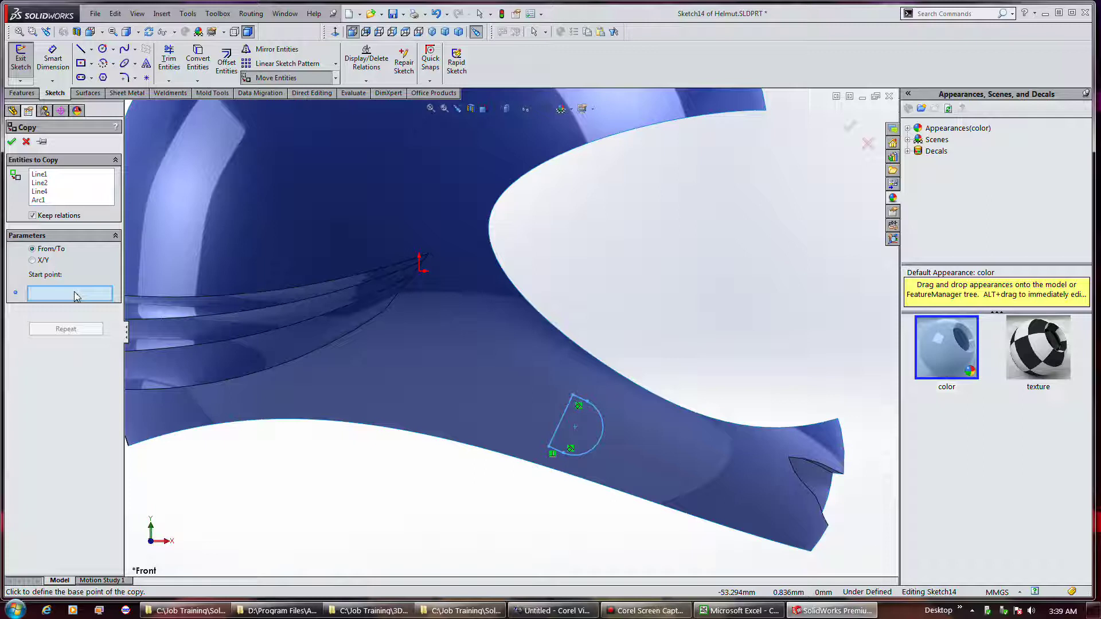
{"action": "left_click", "coordinate": [548, 447]}
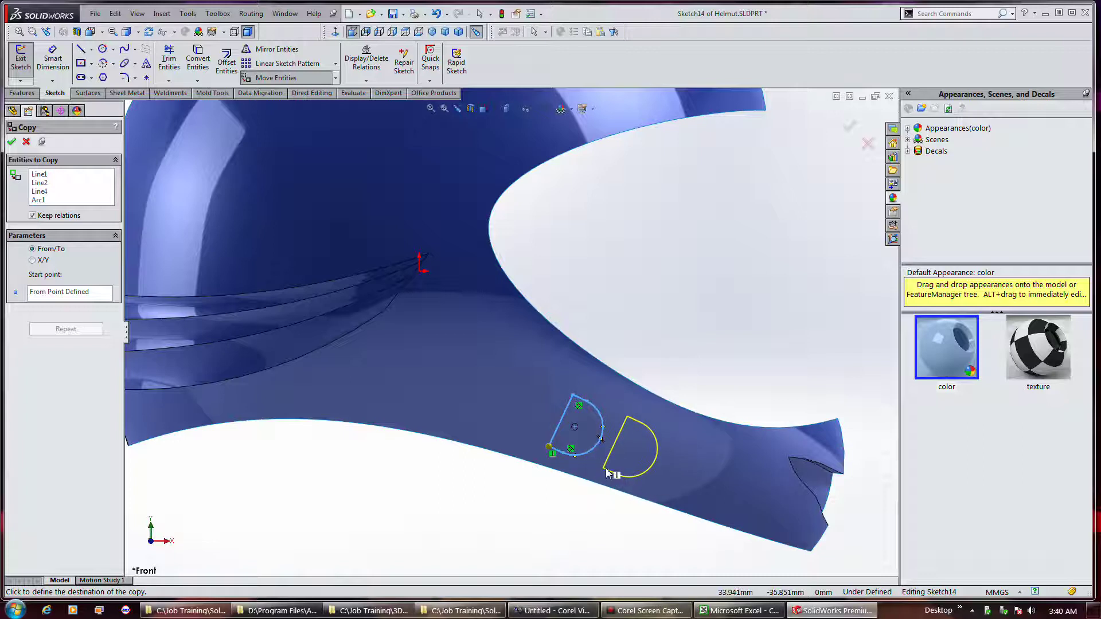
{"action": "left_click", "coordinate": [549, 448]}
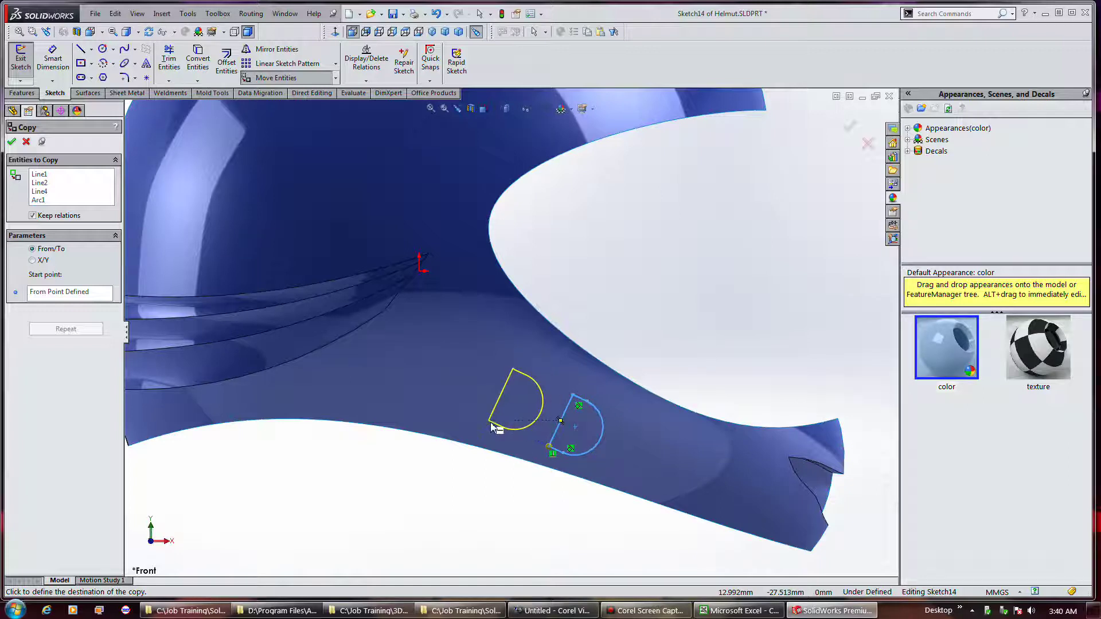
{"action": "left_click", "coordinate": [490, 422]}
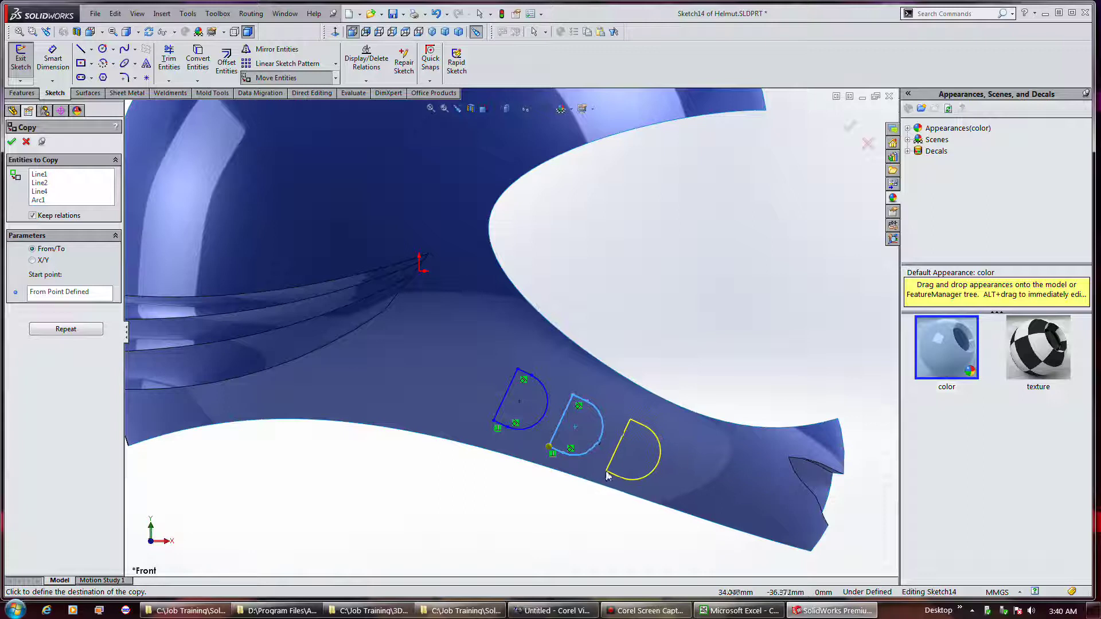
{"action": "left_click", "coordinate": [550, 448]}
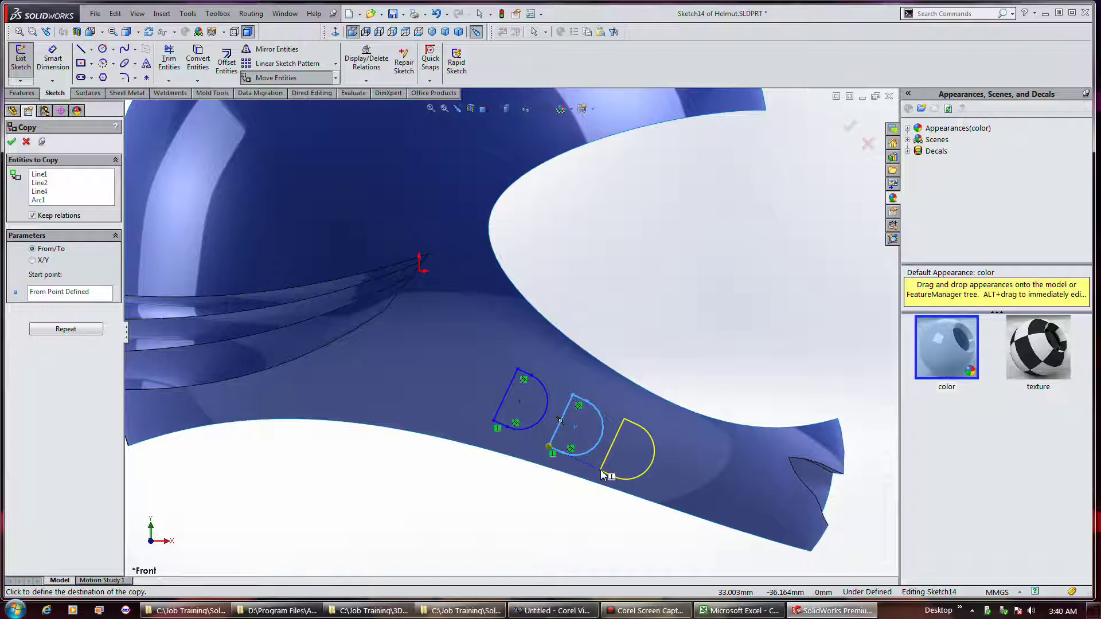
{"action": "left_click", "coordinate": [609, 478]}
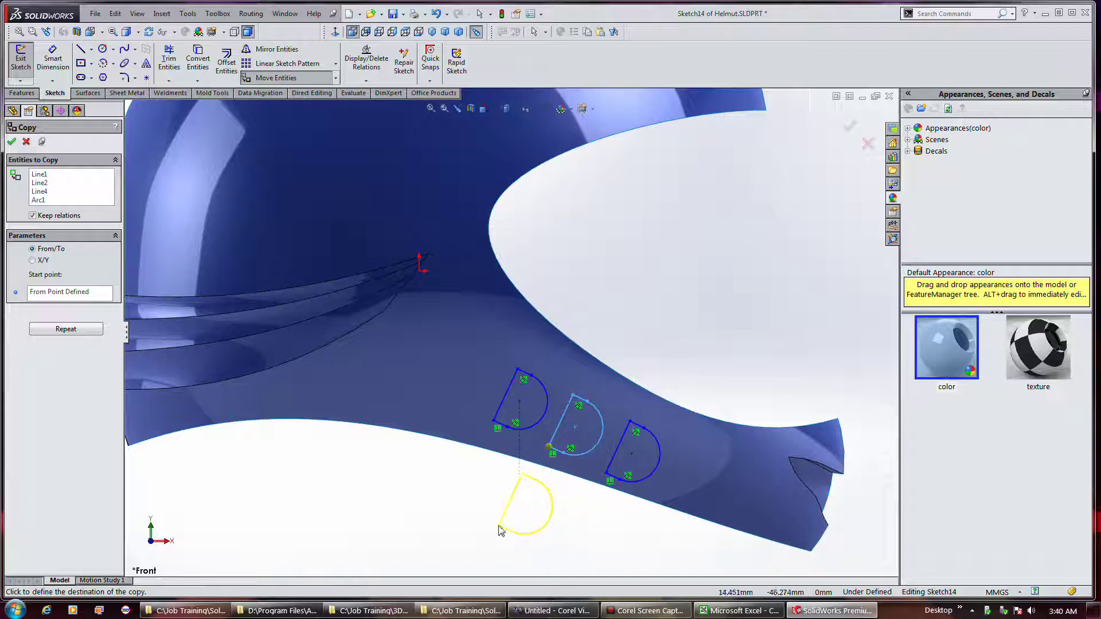
Step: Finish copying the D-shaped profile and pull in the arc of the copy nearest the chin to a radius of about 5.2 mm
{"action": "left_click", "coordinate": [11, 143]}
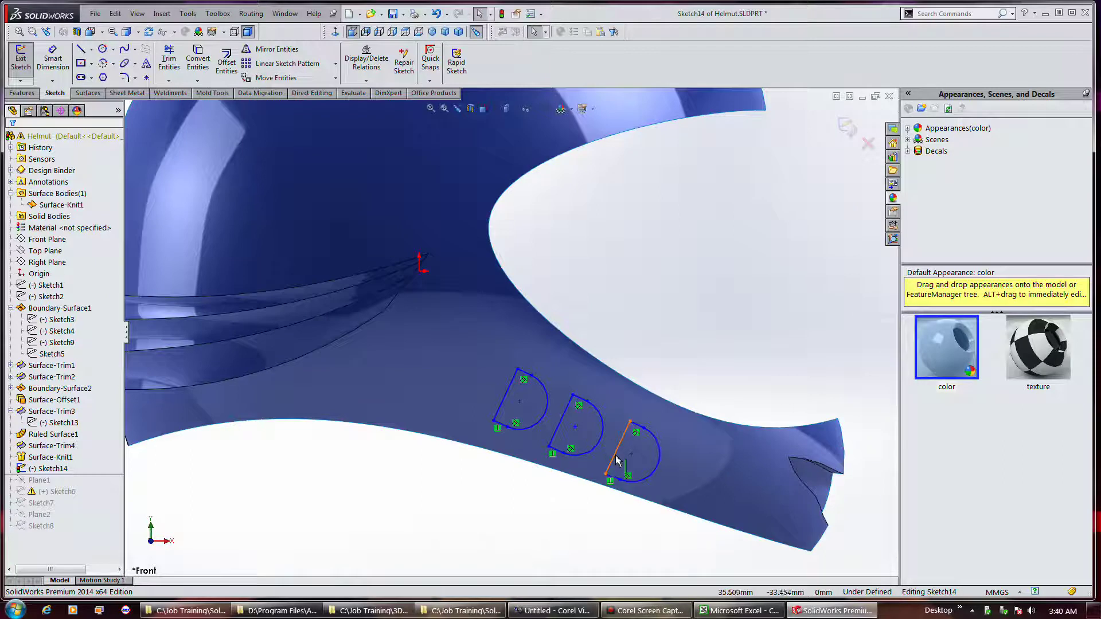
{"action": "mouse_move", "coordinate": [576, 503]}
{"action": "left_mouse_down"}
{"action": "mouse_move", "coordinate": [678, 403]}
{"action": "mouse_move", "coordinate": [673, 420]}
{"action": "left_mouse_up"}
{"action": "scroll", "coordinate": [642, 452], "scroll_direction": "down", "scroll_amount": 4}
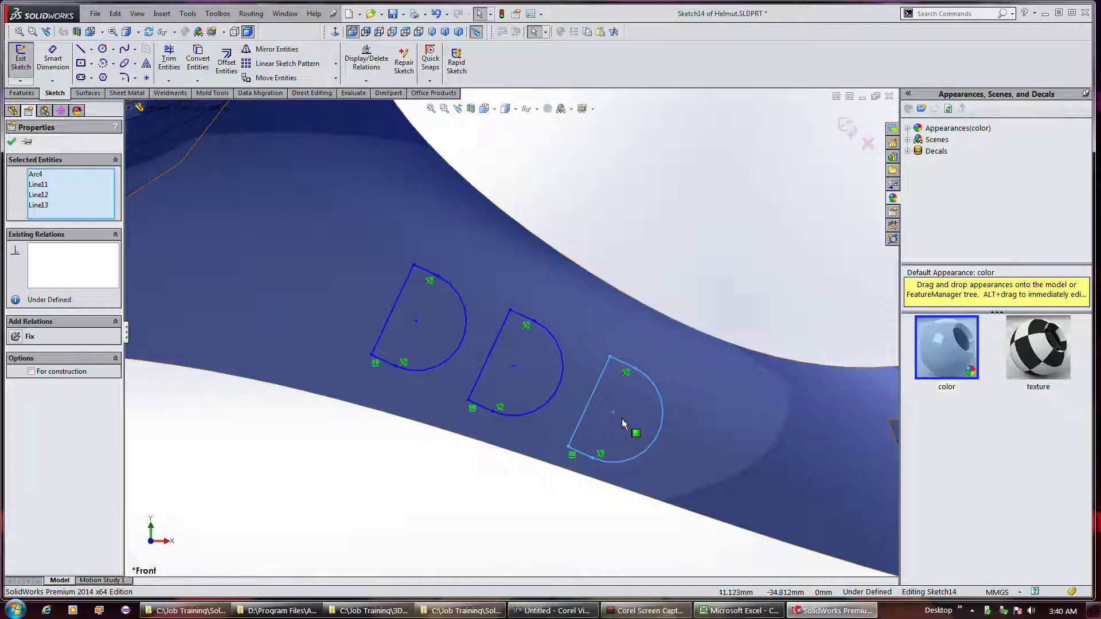
{"action": "mouse_move", "coordinate": [575, 493]}
{"action": "left_mouse_down"}
{"action": "mouse_move", "coordinate": [696, 367]}
{"action": "mouse_move", "coordinate": [671, 418]}
{"action": "mouse_move", "coordinate": [607, 468]}
{"action": "left_mouse_up"}
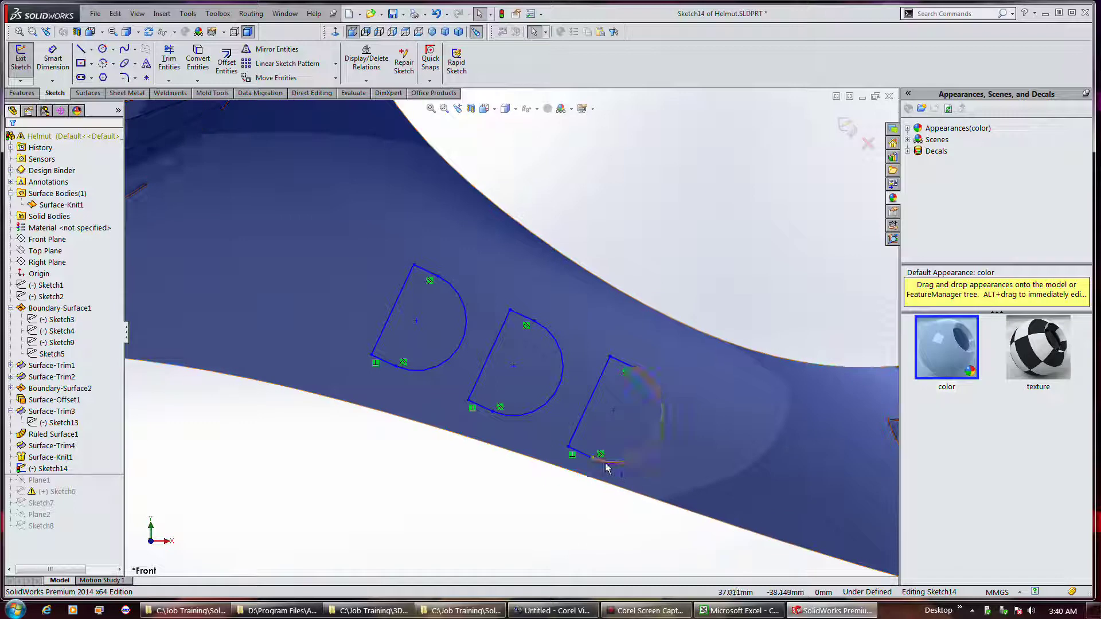
{"action": "left_click", "coordinate": [654, 441]}
{"action": "left_click_drag", "start_coordinate": [652, 442], "coordinate": [654, 436]}
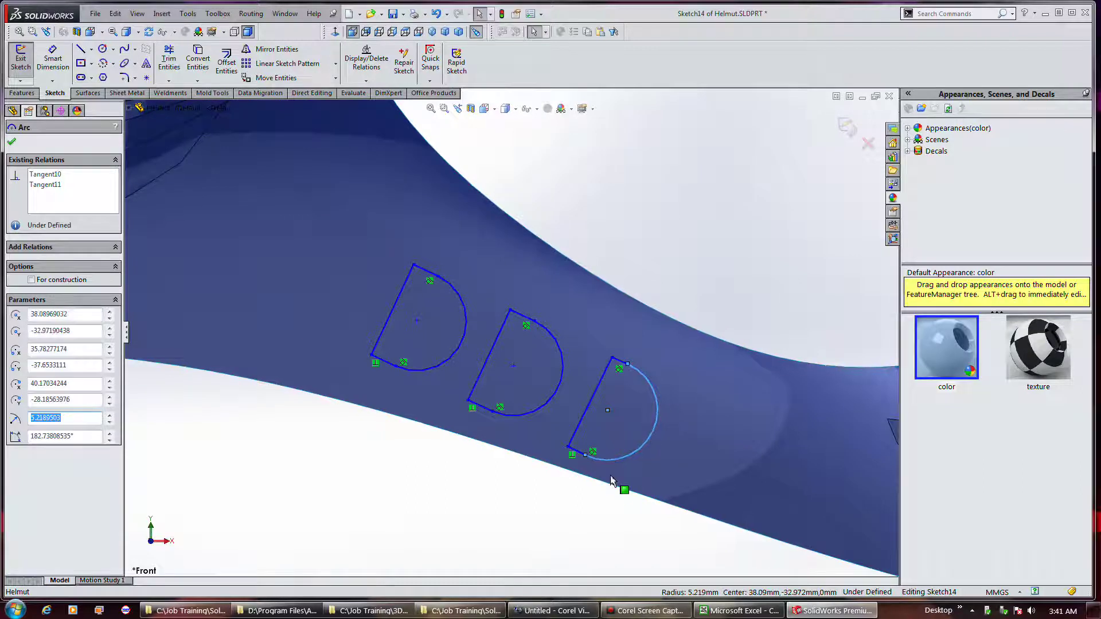
{"action": "left_click", "coordinate": [572, 511]}
{"action": "scroll", "coordinate": [709, 293], "scroll_direction": "up", "scroll_amount": 4}
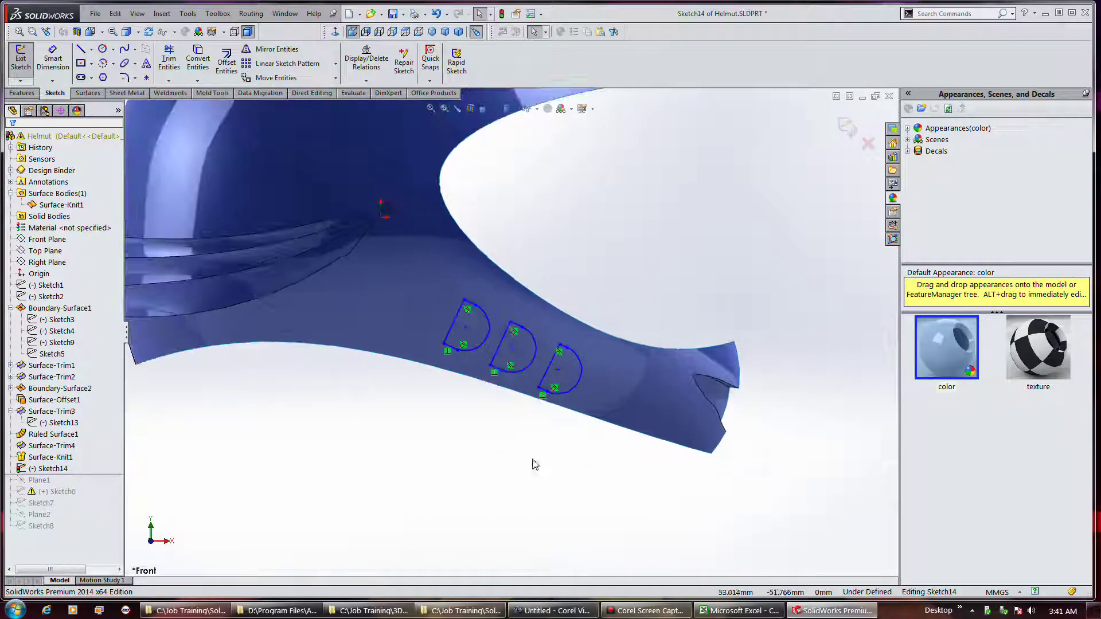
{"action": "scroll", "coordinate": [523, 415], "scroll_direction": "down", "scroll_amount": 2}
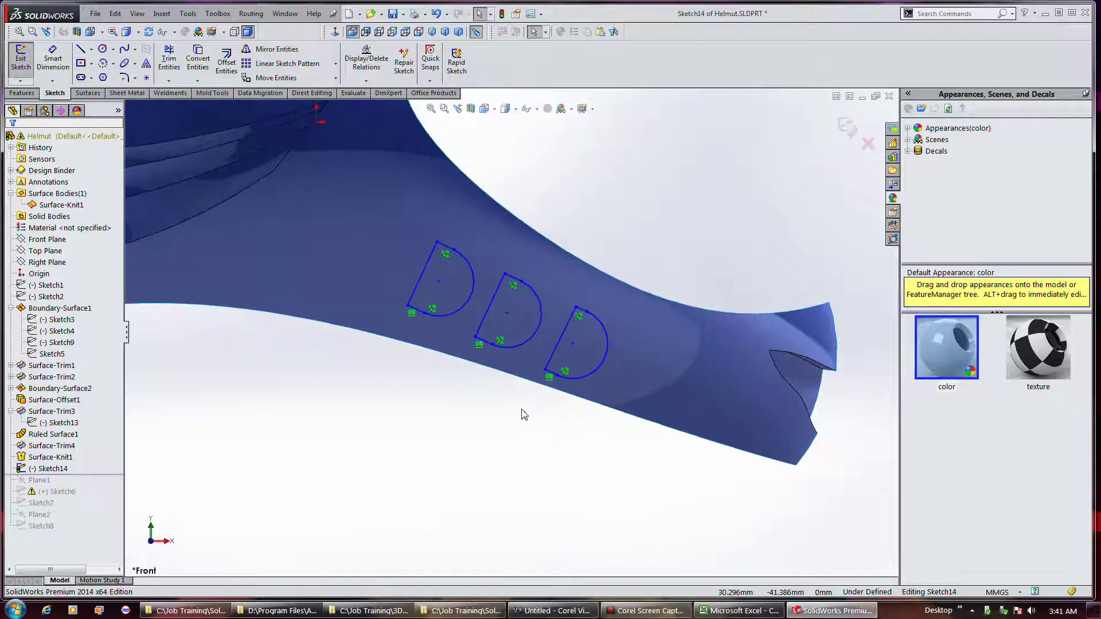
Step: Shift the straight edge of the profile nearest the chin slightly toward the middle profile and exit the sketch
{"action": "left_click", "coordinate": [556, 342]}
{"action": "left_click_drag", "start_coordinate": [556, 343], "coordinate": [554, 342]}
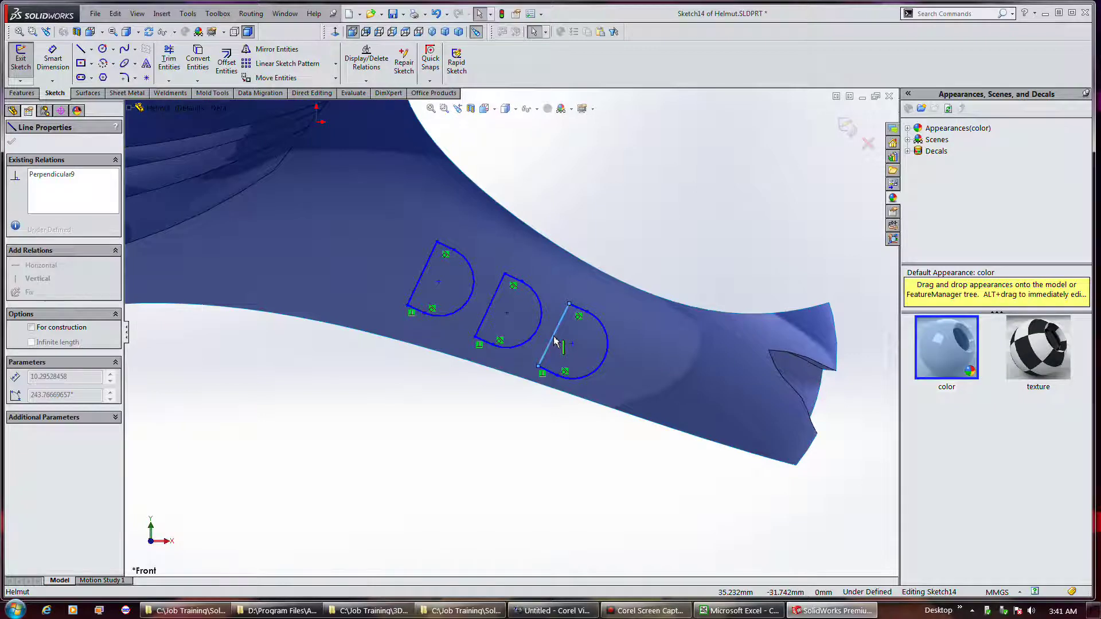
{"action": "left_click", "coordinate": [505, 437]}
{"action": "scroll", "coordinate": [526, 424], "scroll_direction": "up", "scroll_amount": 2}
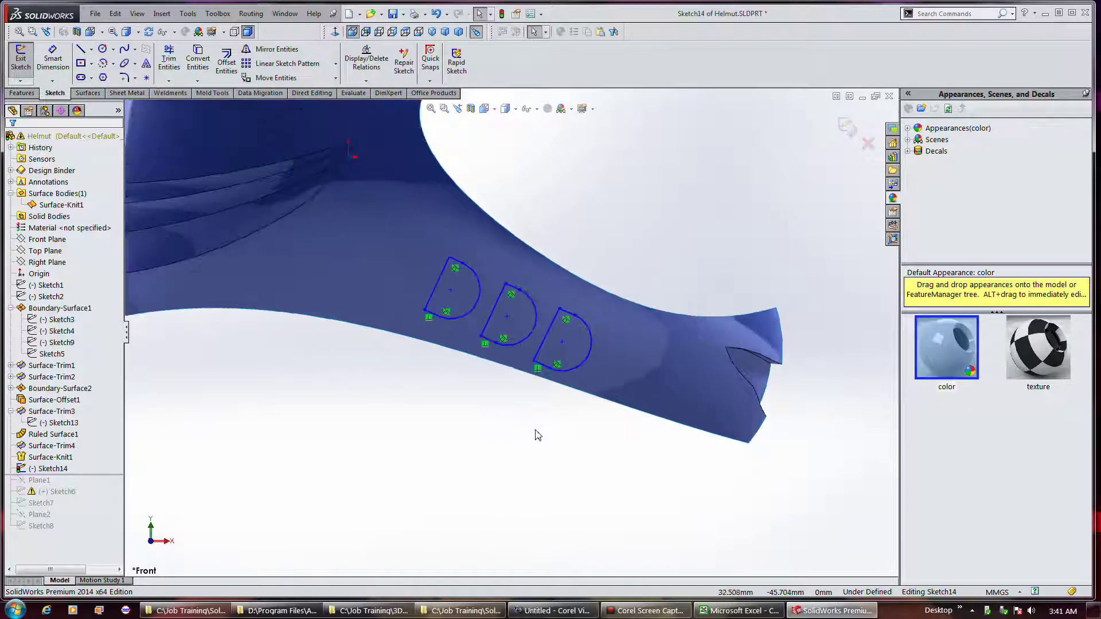
{"action": "scroll", "coordinate": [477, 321], "scroll_direction": "down", "scroll_amount": 1}
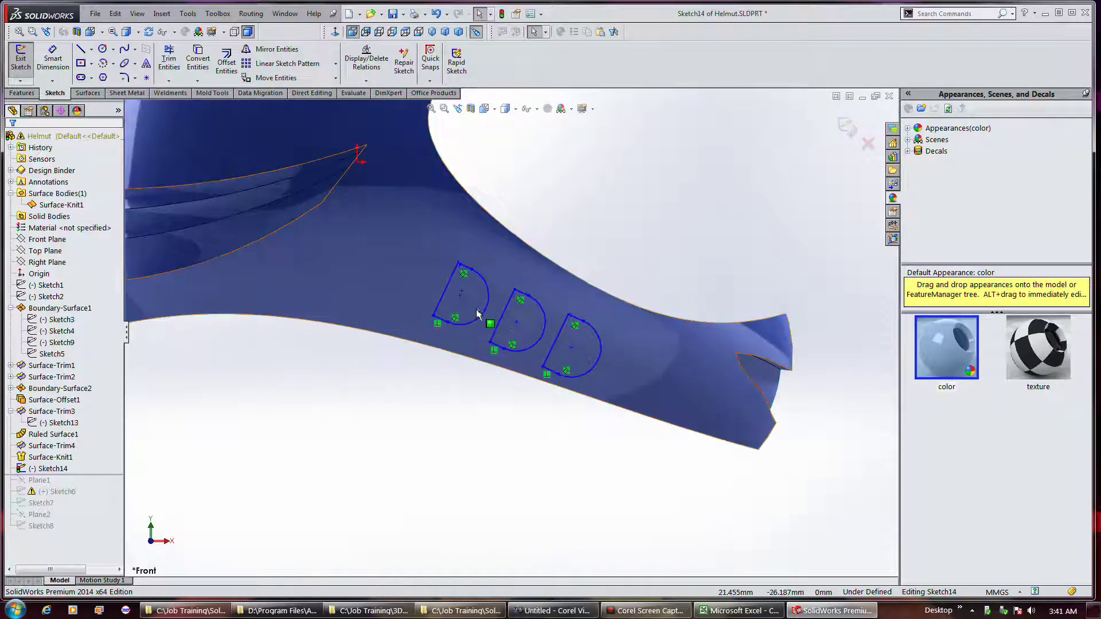
{"action": "scroll", "coordinate": [521, 356], "scroll_direction": "up", "scroll_amount": 1}
{"action": "scroll", "coordinate": [511, 332], "scroll_direction": "up", "scroll_amount": 2}
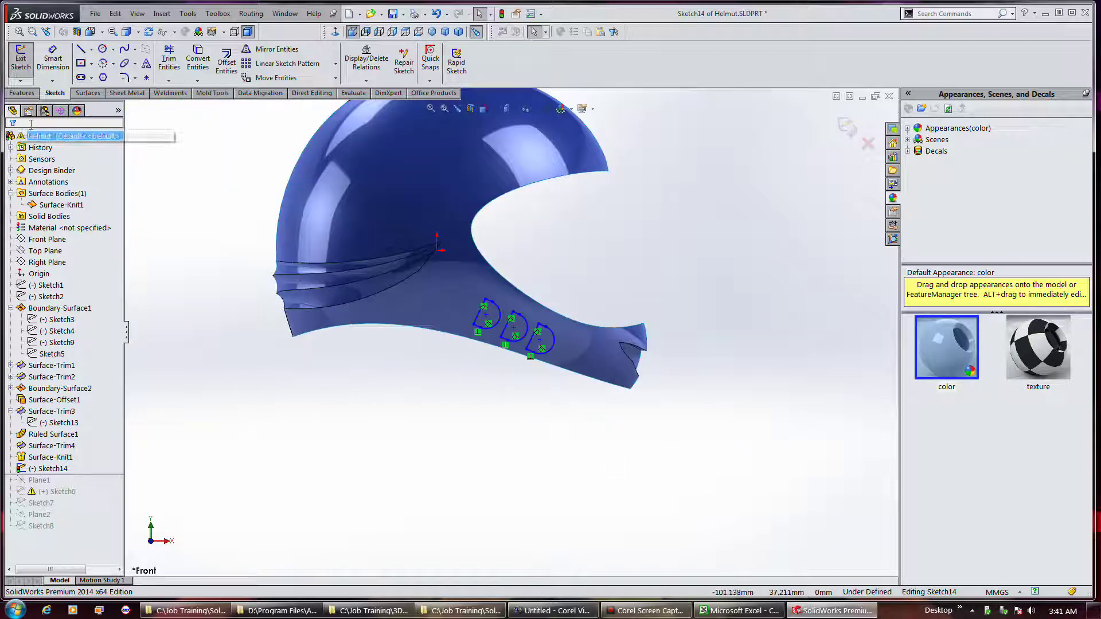
{"action": "left_click", "coordinate": [21, 73]}
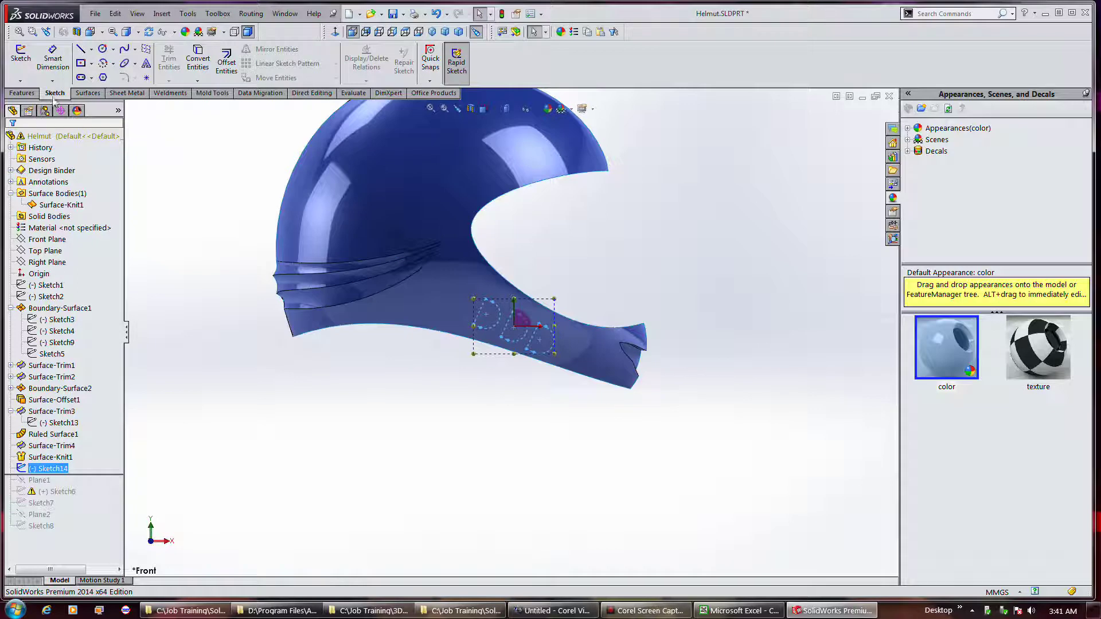
{"action": "left_click", "coordinate": [77, 94]}
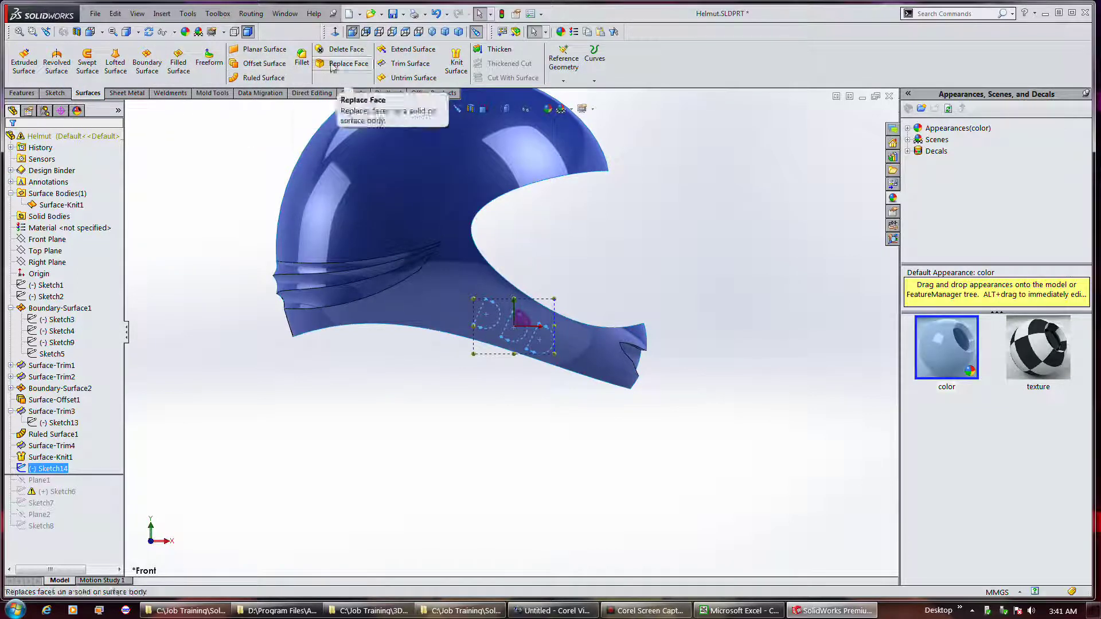
{"action": "left_click", "coordinate": [409, 64]}
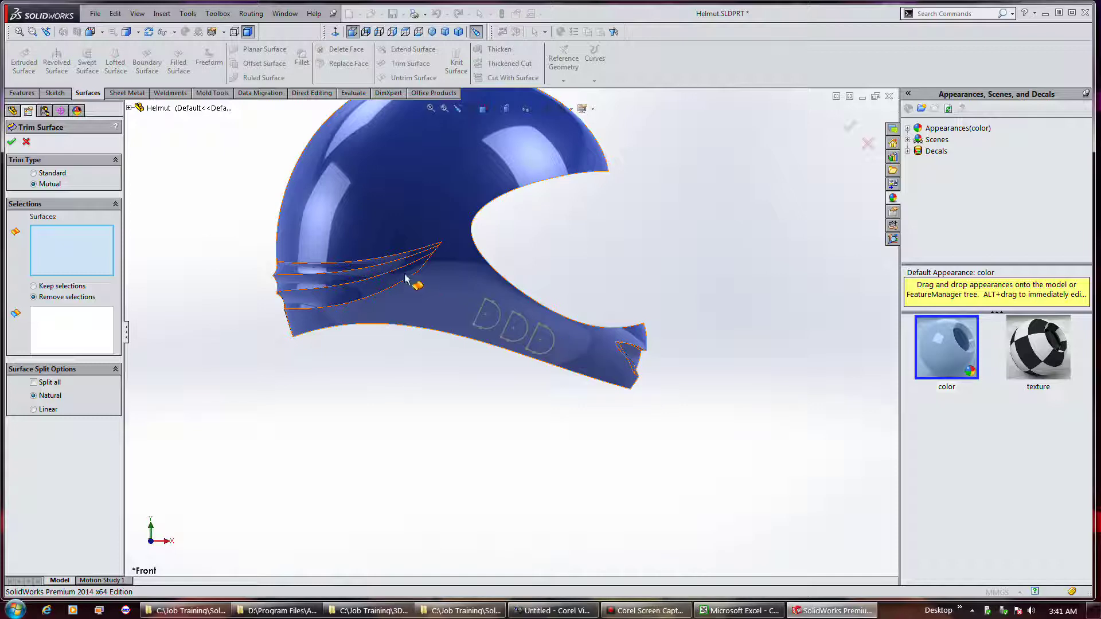
{"action": "left_click", "coordinate": [453, 306]}
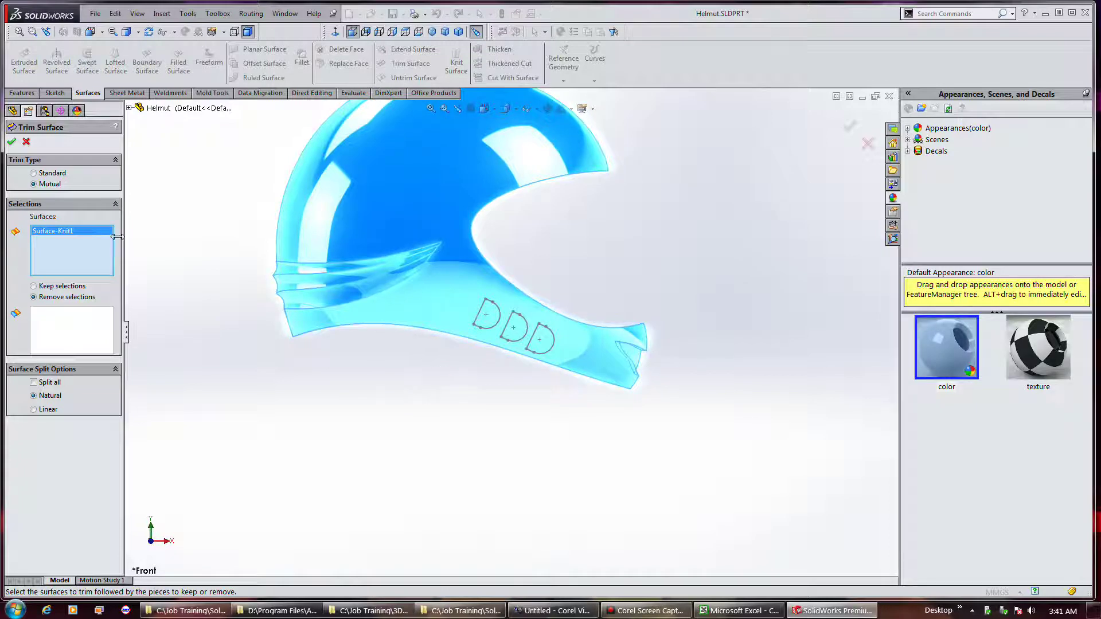
{"action": "left_click", "coordinate": [53, 173]}
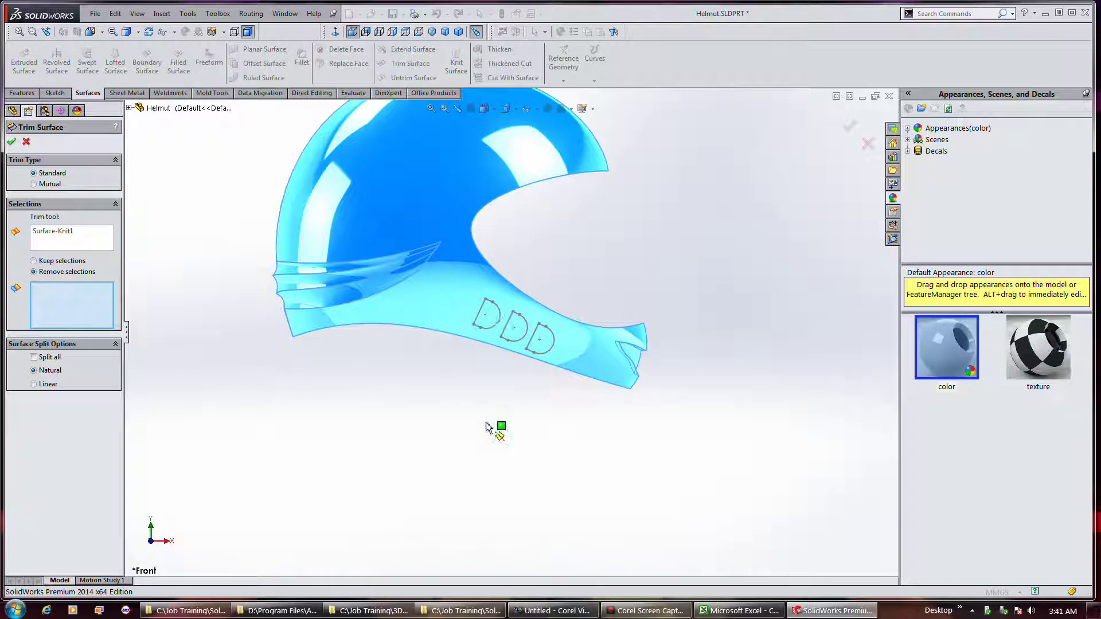
{"action": "left_click", "coordinate": [26, 142]}
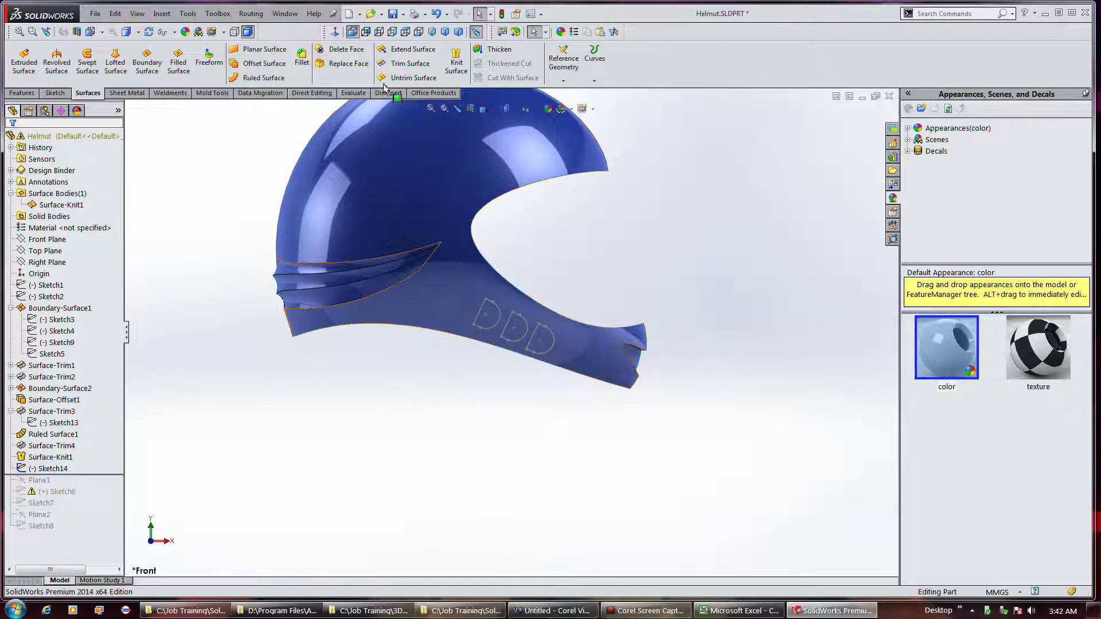
Step: Try a standard surface trim of the helmet with the D-profile sketch, removing the main shell piece, and undo it
{"action": "left_click", "coordinate": [410, 70]}
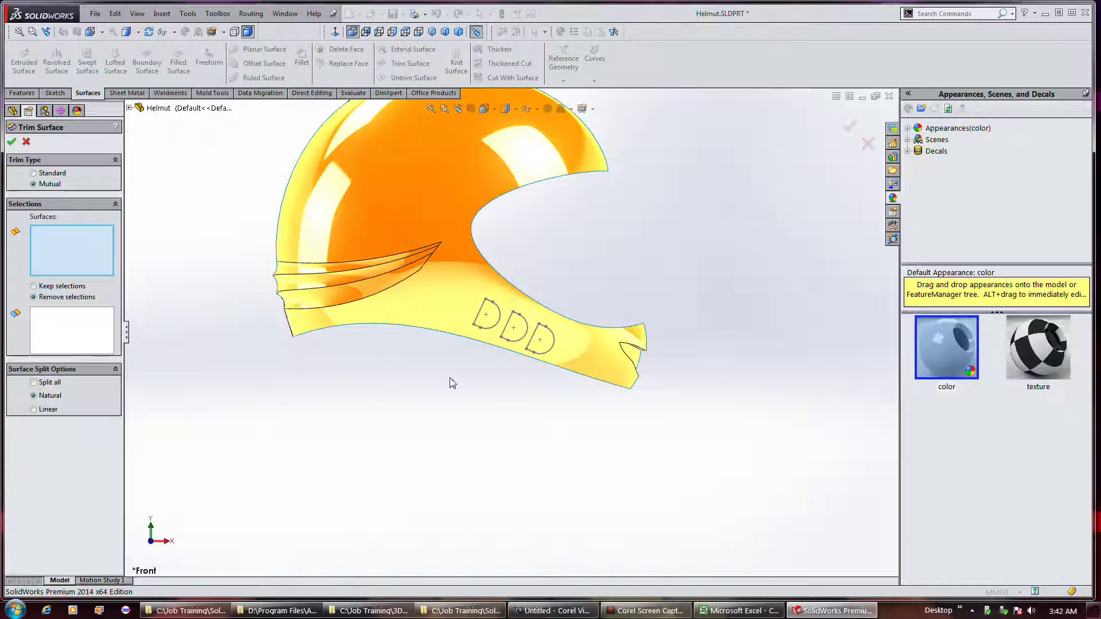
{"action": "left_click", "coordinate": [34, 173]}
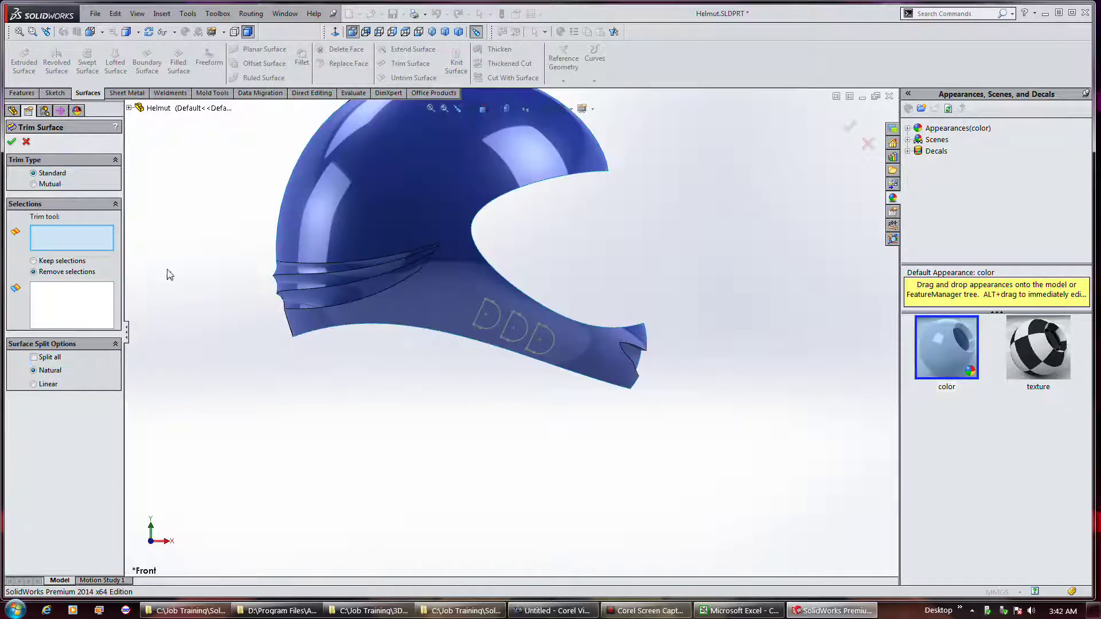
{"action": "left_click", "coordinate": [452, 367]}
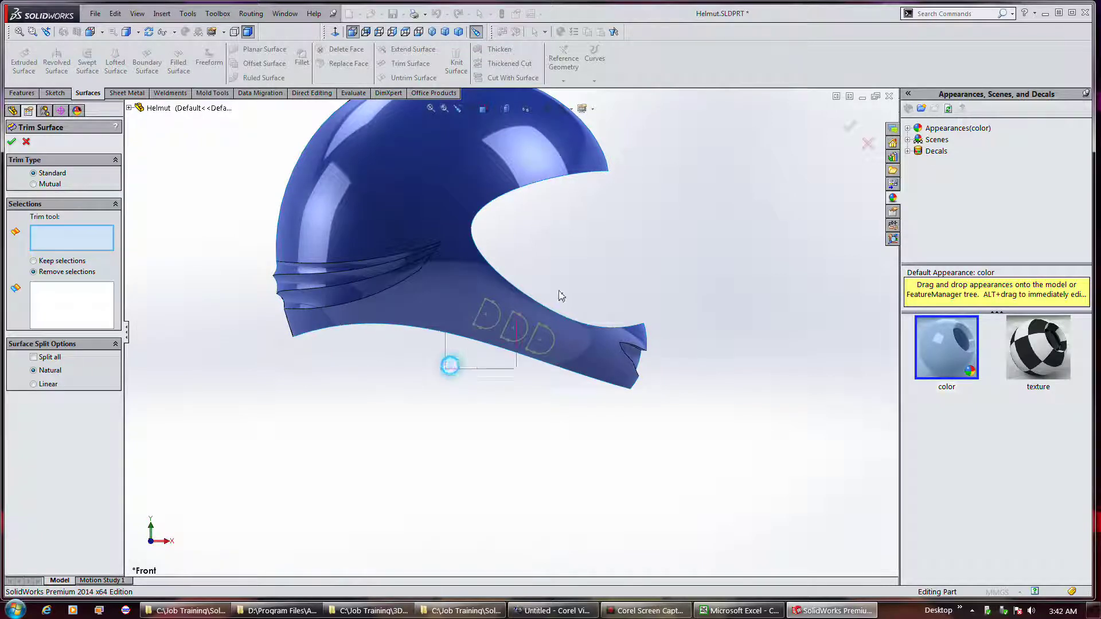
{"action": "left_click", "coordinate": [518, 319]}
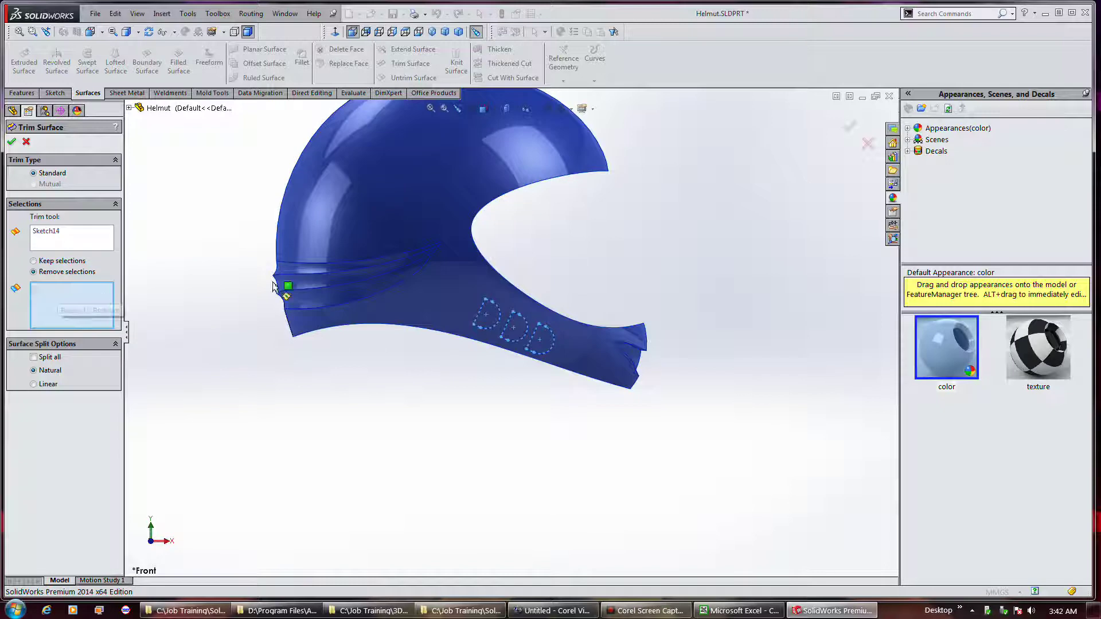
{"action": "left_click", "coordinate": [460, 294]}
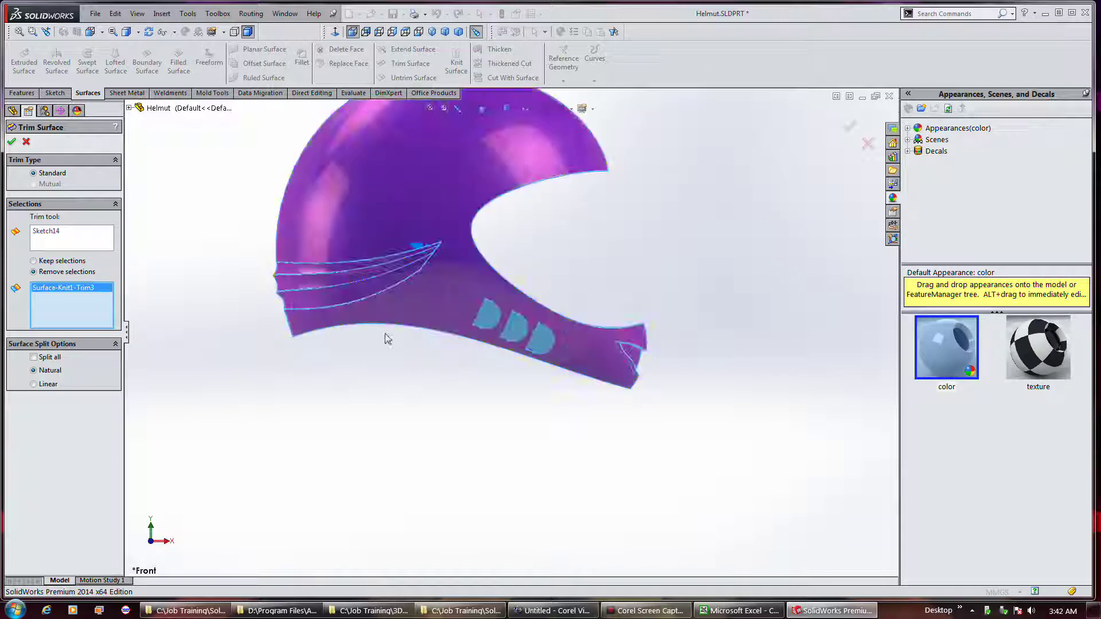
{"action": "left_click", "coordinate": [12, 143]}
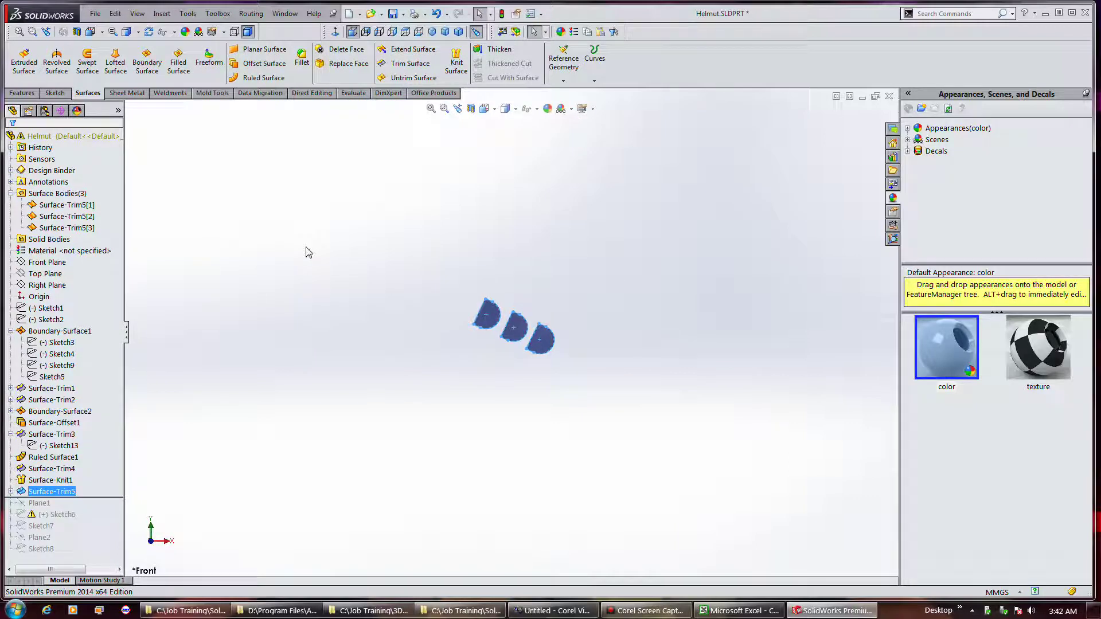
{"action": "left_click", "coordinate": [434, 14]}
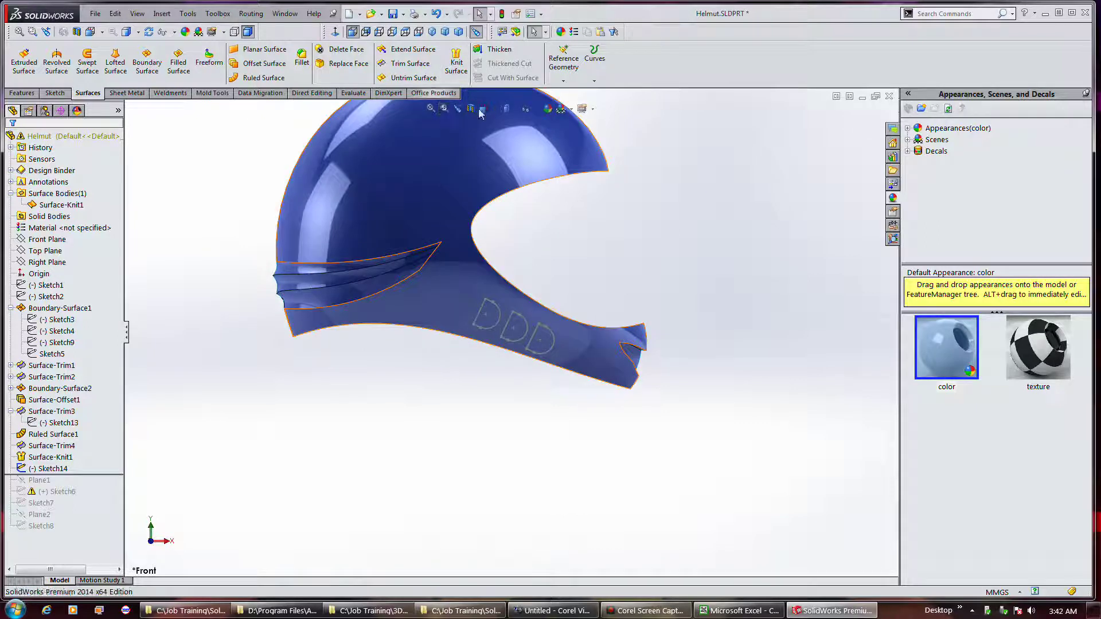
Step: Trim the knitted helmet surface with the D-profile sketch, keeping the main shell so three D-shaped openings are cut in the chin bar
{"action": "left_click", "coordinate": [414, 70]}
{"action": "left_click", "coordinate": [485, 336]}
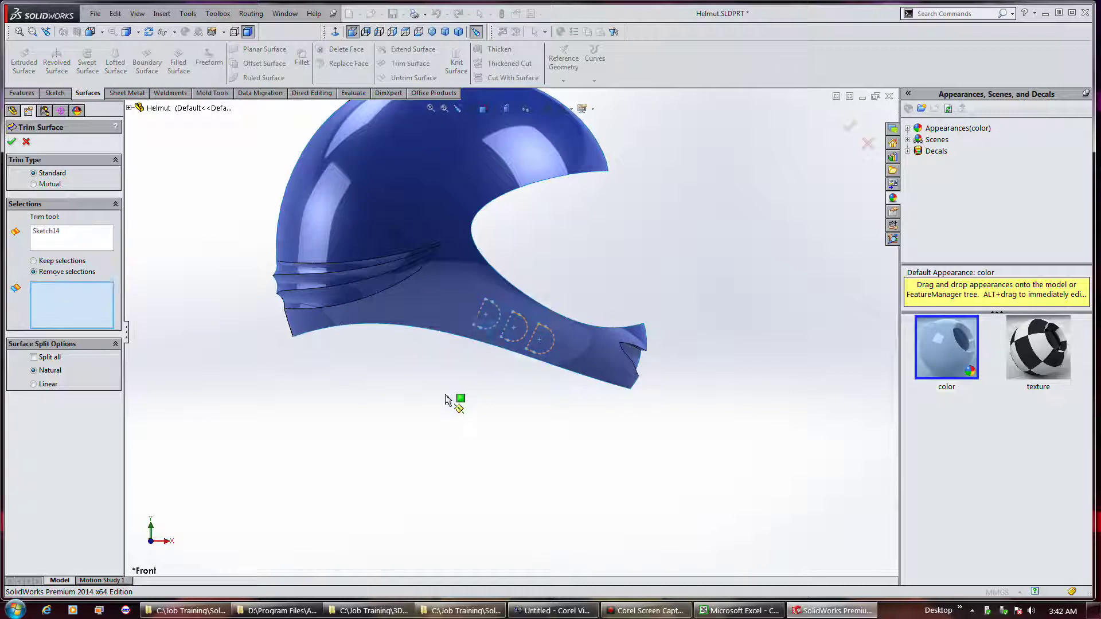
{"action": "left_click", "coordinate": [71, 261]}
{"action": "left_click", "coordinate": [371, 239]}
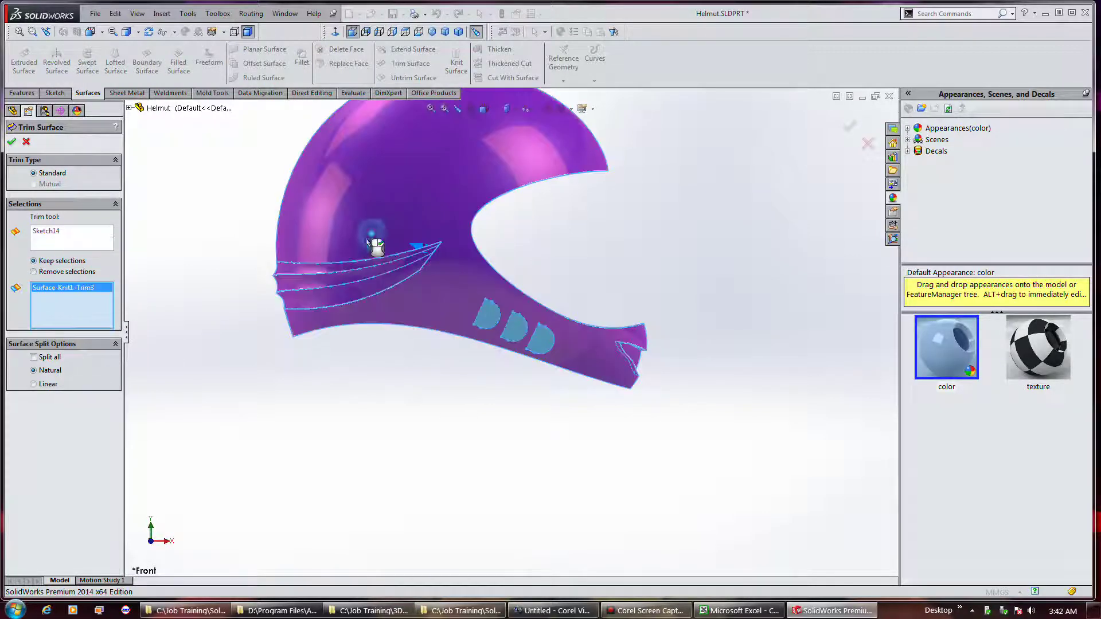
{"action": "left_click", "coordinate": [12, 142]}
{"action": "middle_click_drag", "start_coordinate": [672, 255], "coordinate": [475, 334]}
{"action": "left_click", "coordinate": [319, 412]}
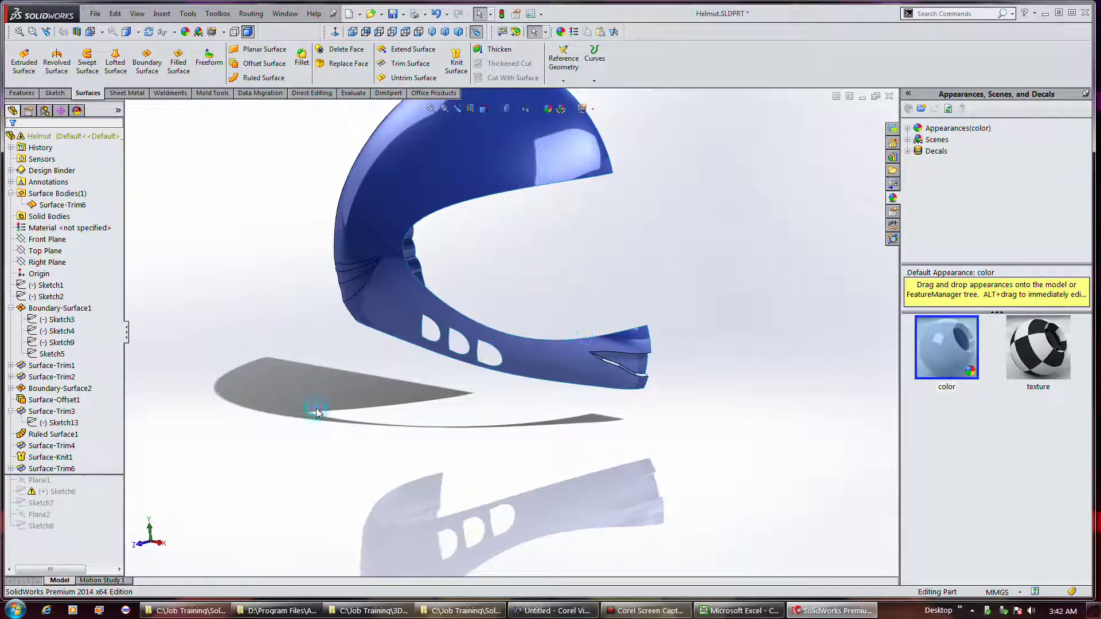
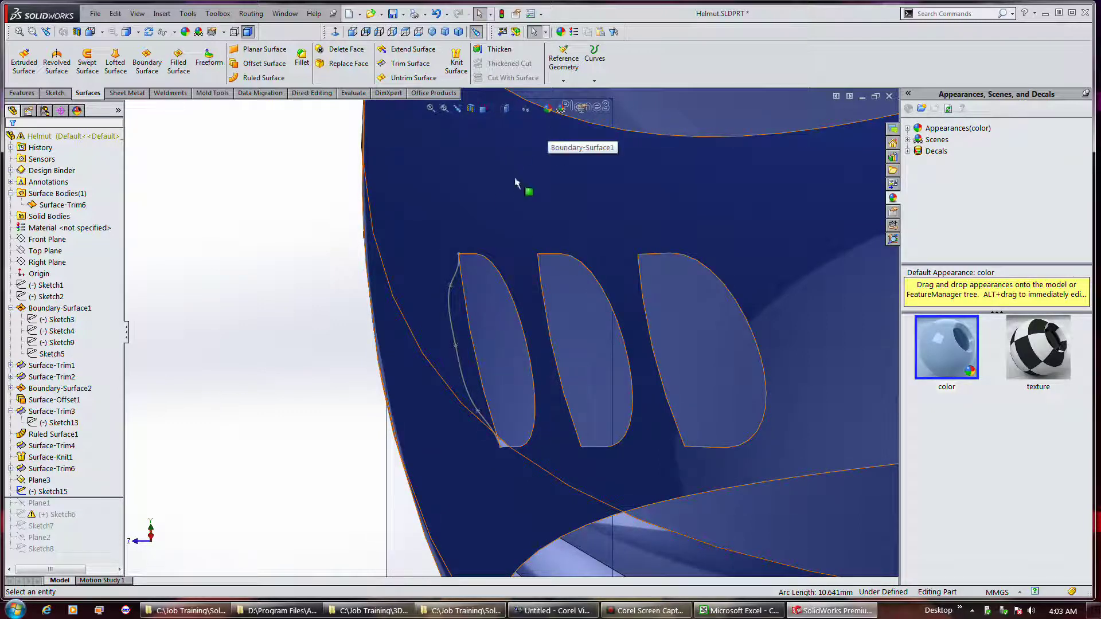
Step: Create a reference plane coincident with the straight curved edge of the middle D-shaped opening
{"action": "left_click", "coordinate": [563, 72]}
{"action": "left_click", "coordinate": [571, 94]}
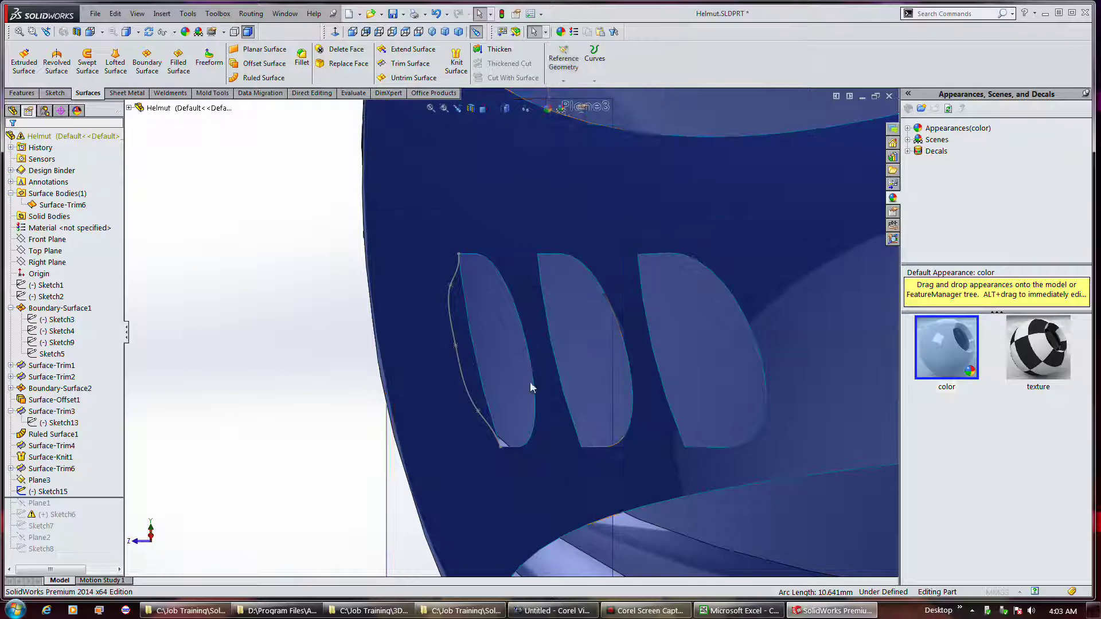
{"action": "left_click", "coordinate": [555, 363]}
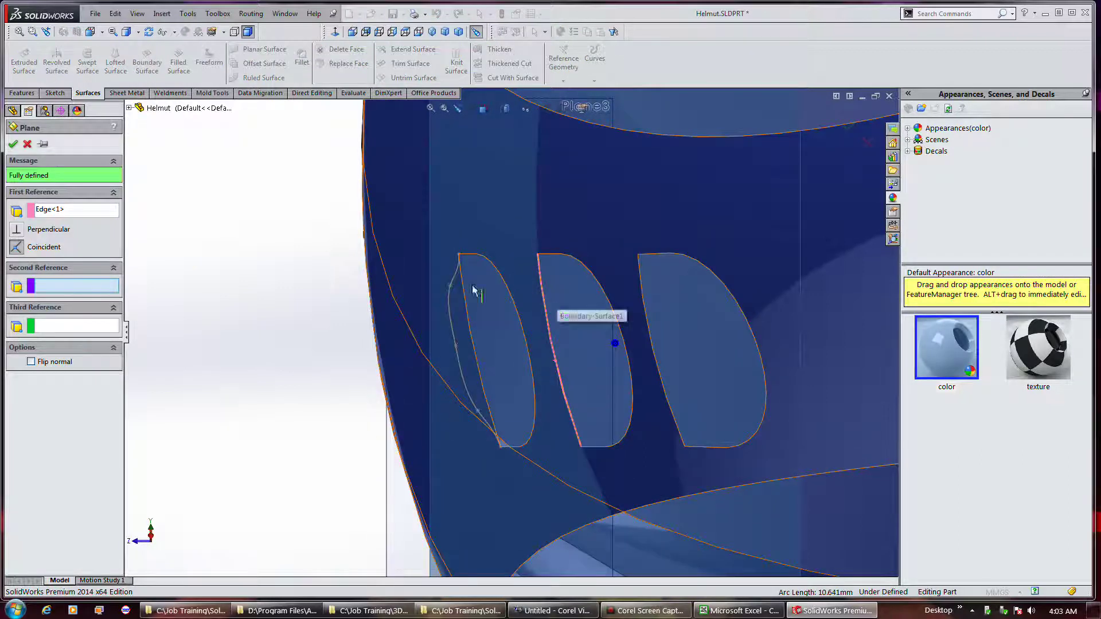
{"action": "middle_click_drag", "start_coordinate": [331, 278], "coordinate": [433, 316]}
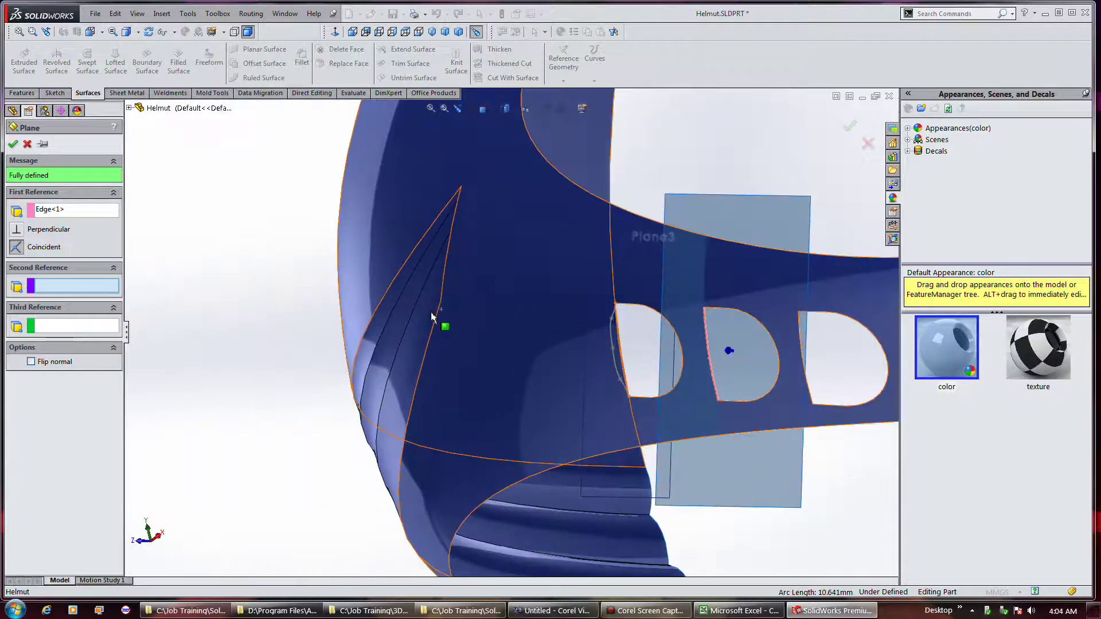
{"action": "left_click", "coordinate": [15, 144]}
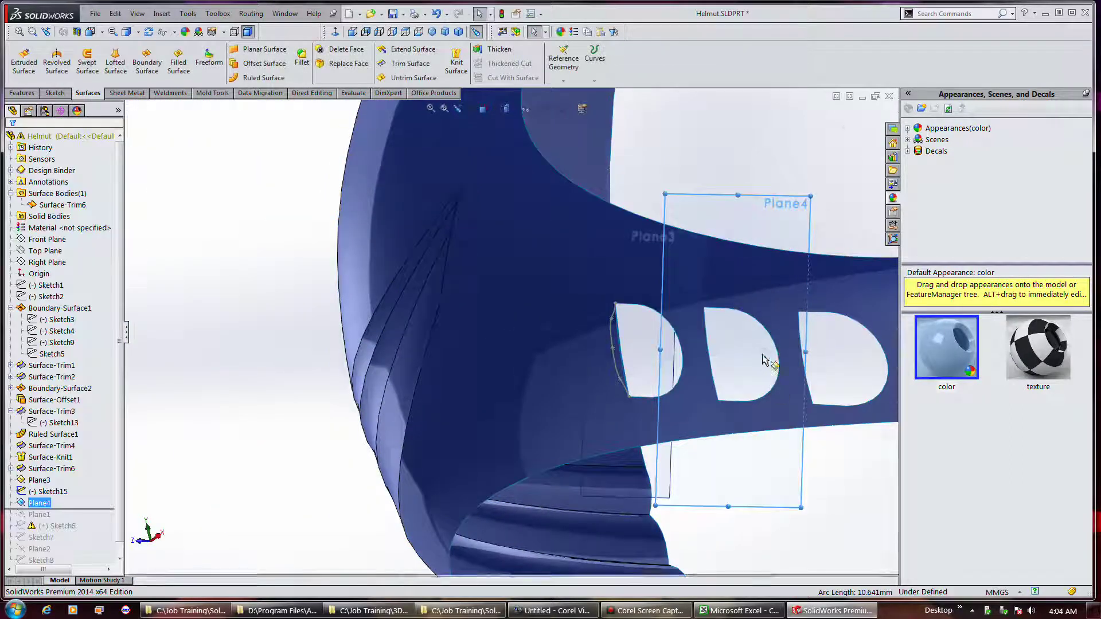
Step: View the new plane square-on from inside the shell, close up on the three D-shaped openings
{"action": "scroll", "coordinate": [761, 351], "scroll_direction": "down", "scroll_amount": 3}
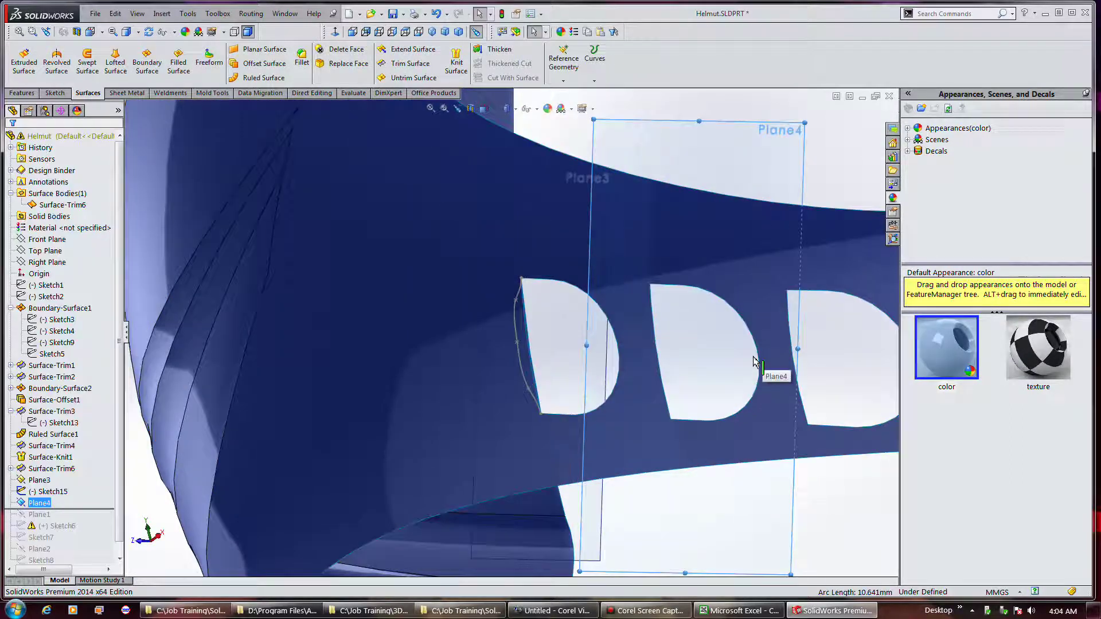
{"action": "left_click", "coordinate": [335, 31]}
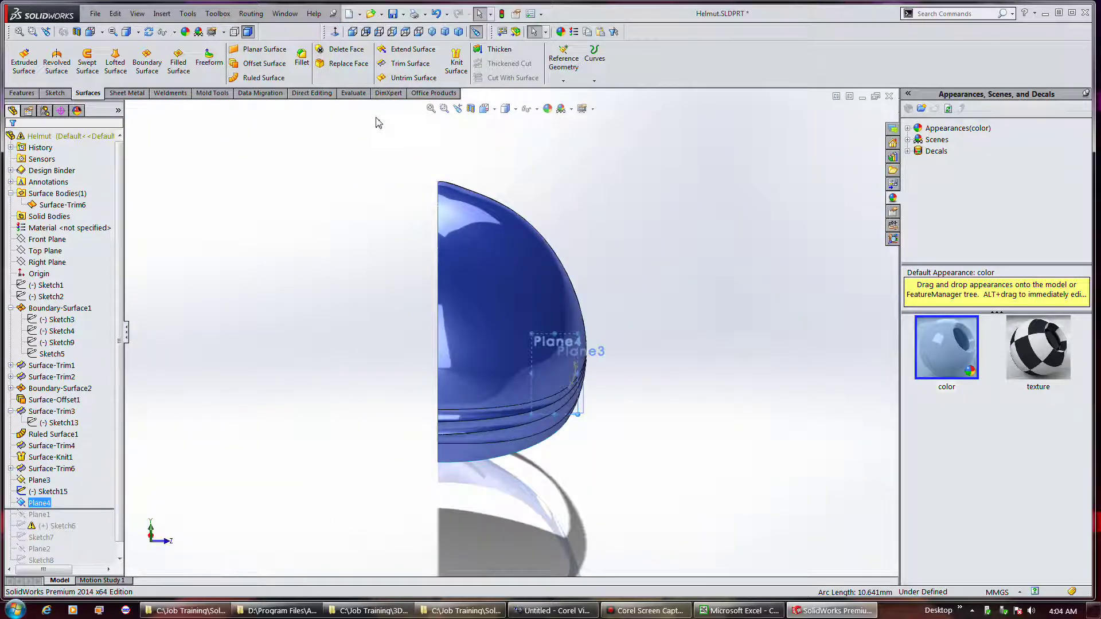
{"action": "key", "text": "ctrl+4"}
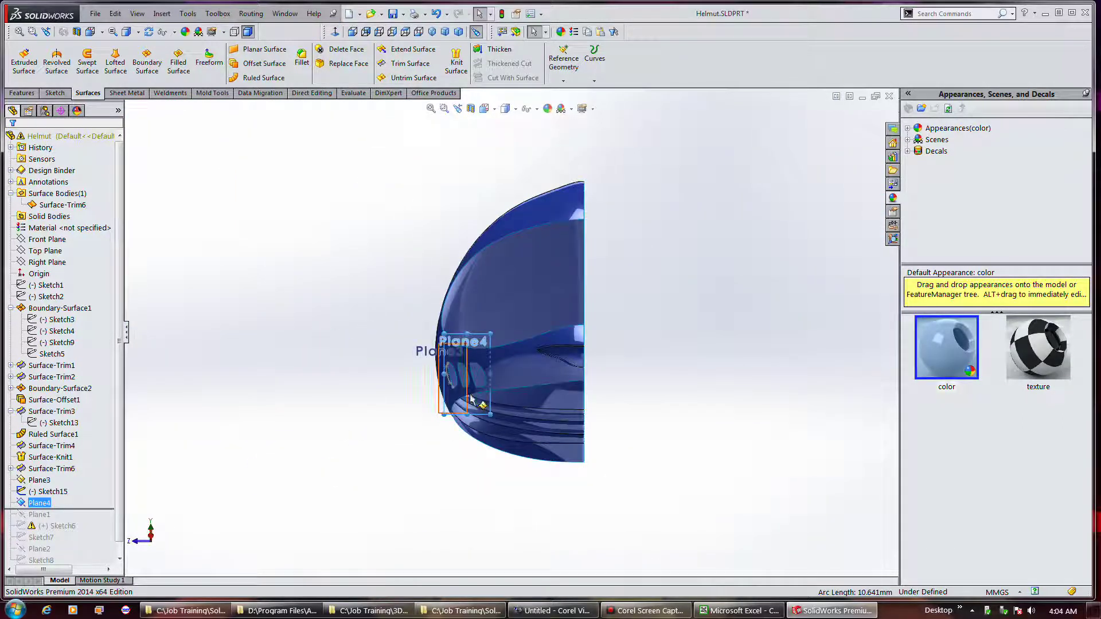
{"action": "scroll", "coordinate": [470, 398], "scroll_direction": "down", "scroll_amount": 6}
{"action": "scroll", "coordinate": [463, 328], "scroll_direction": "down", "scroll_amount": 2}
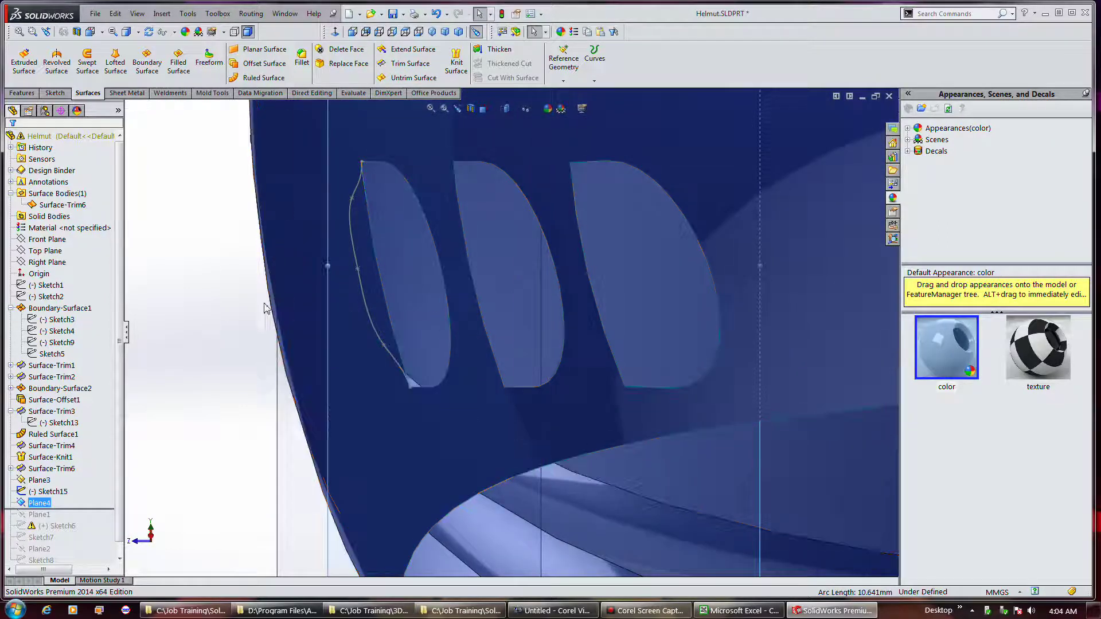
Step: Paste the copied curve sketch onto the new plane at the middle D-shaped opening
{"action": "key", "text": "ctrl+v"}
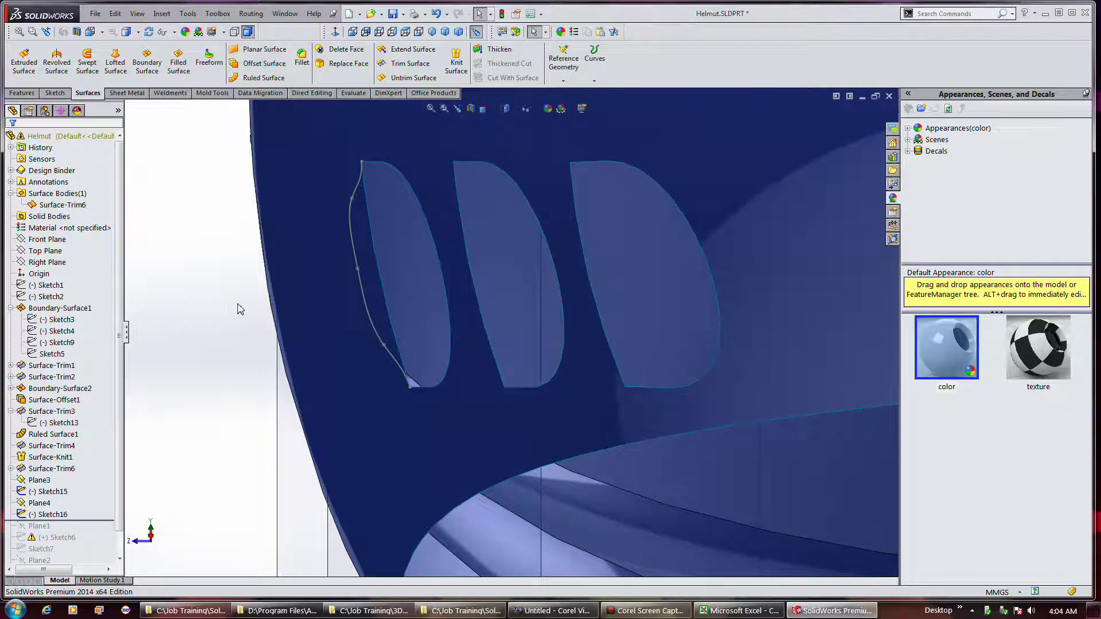
{"action": "scroll", "coordinate": [240, 309], "scroll_direction": "up", "scroll_amount": 5}
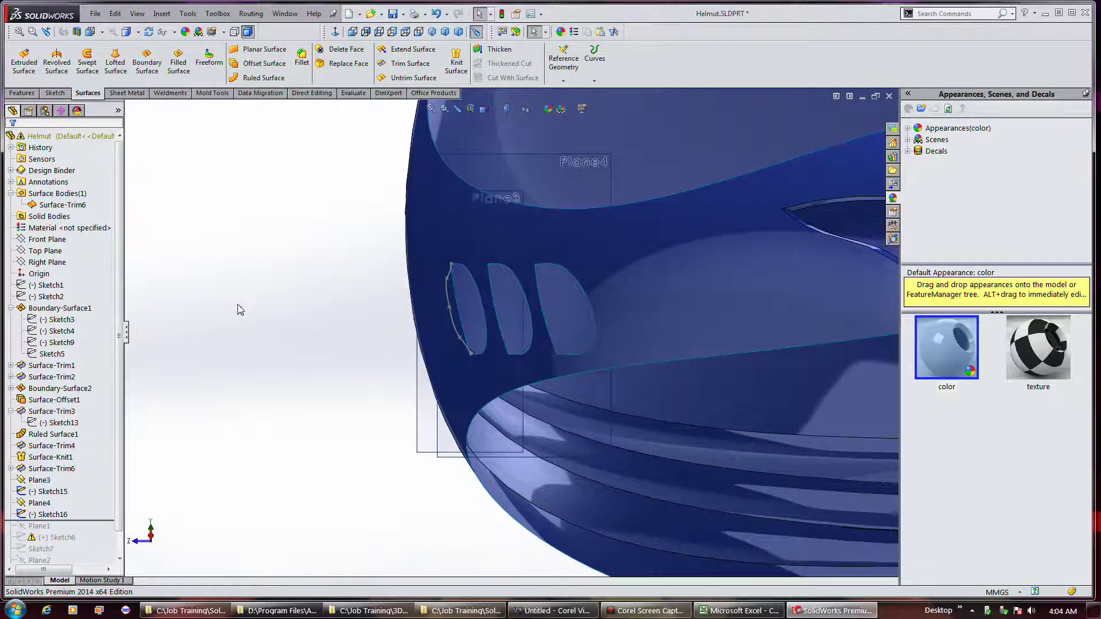
{"action": "scroll", "coordinate": [456, 312], "scroll_direction": "down", "scroll_amount": 2}
{"action": "scroll", "coordinate": [456, 310], "scroll_direction": "down", "scroll_amount": 2}
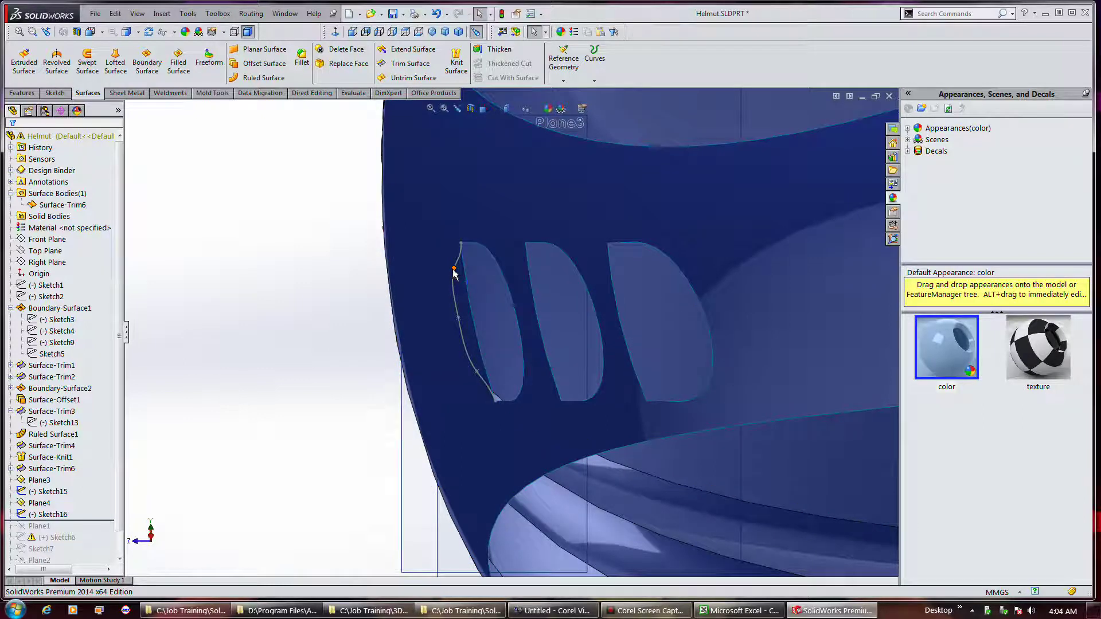
Step: Try to reshape the existing spline beside the narrowest opening by moving its upper point, and undo the change
{"action": "left_click_drag", "start_coordinate": [453, 269], "coordinate": [486, 288]}
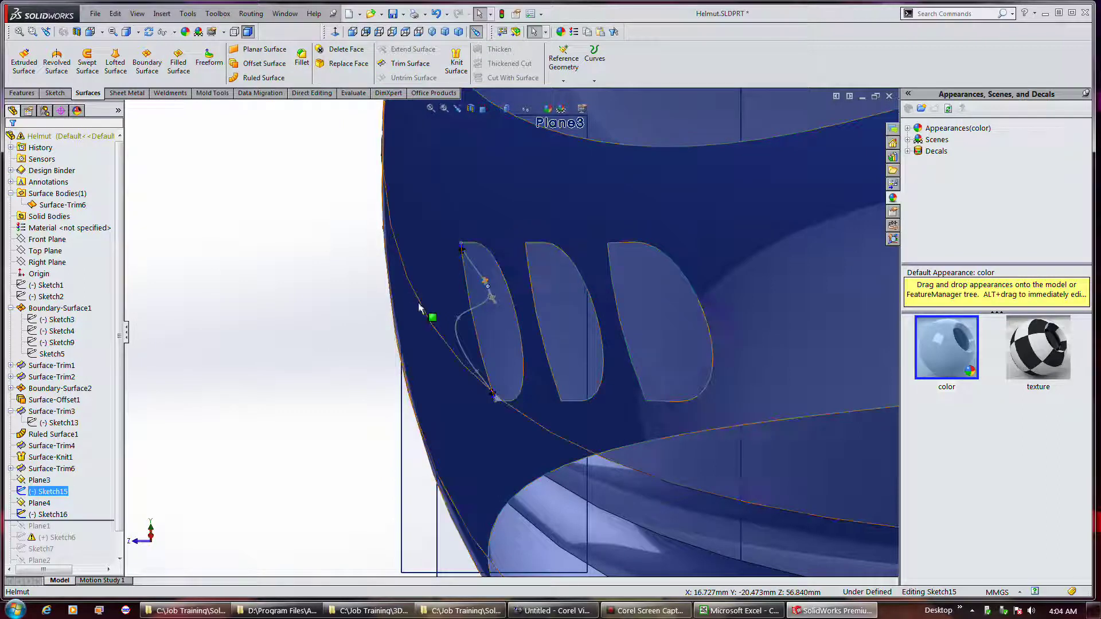
{"action": "key", "text": "ctrl+z"}
{"action": "left_click", "coordinate": [248, 264]}
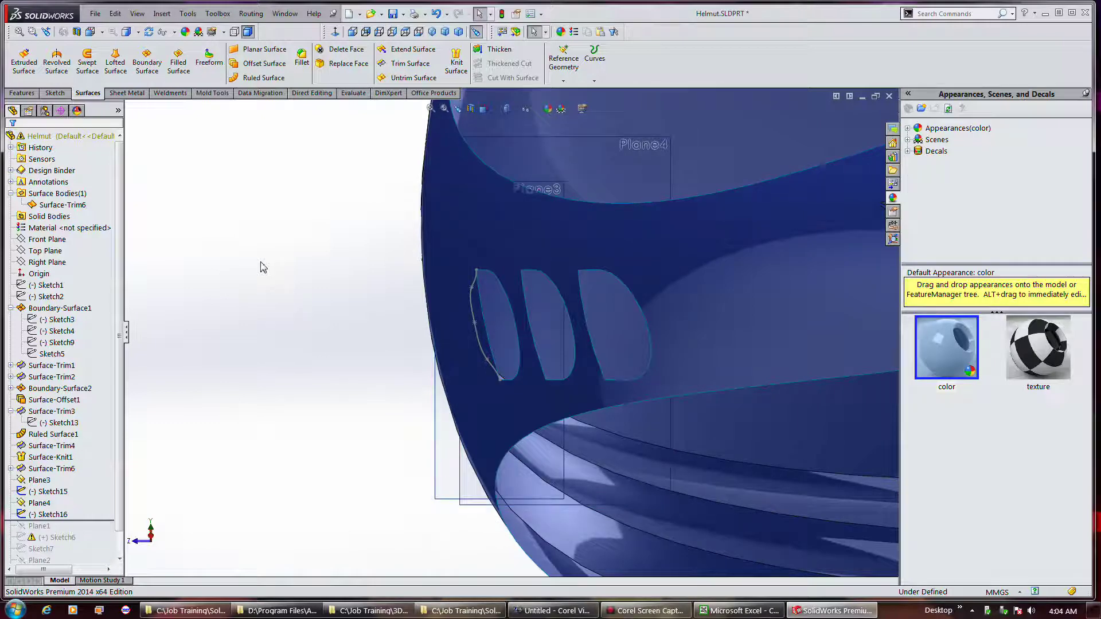
Step: Start a new sketch on the middle opening's plane and paste the copied spline into it
{"action": "left_click", "coordinate": [55, 93]}
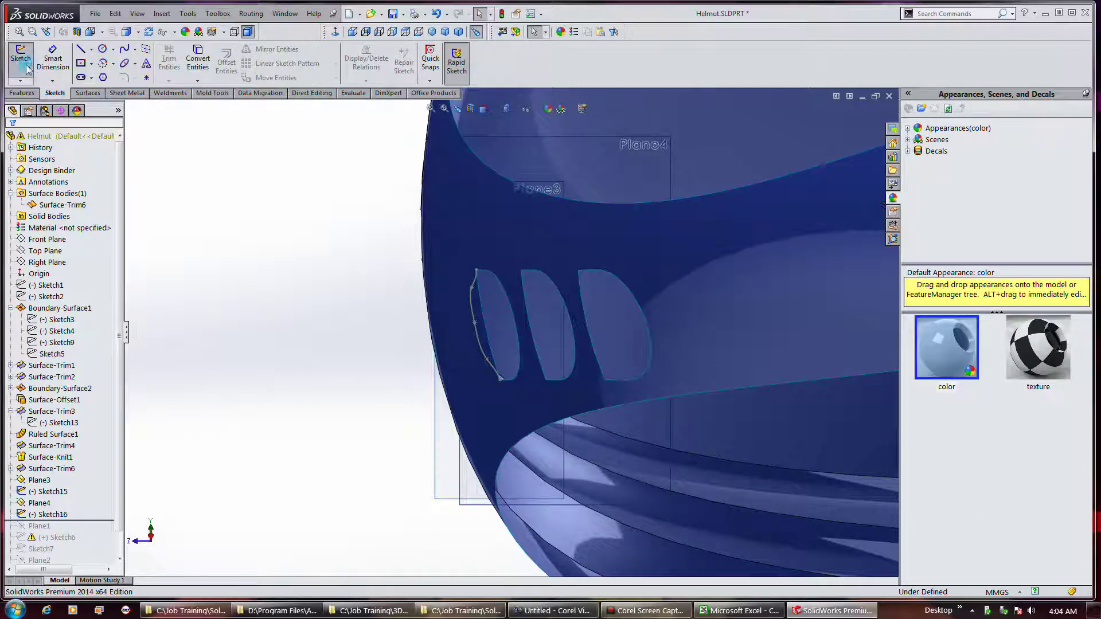
{"action": "left_click", "coordinate": [20, 56]}
{"action": "left_click", "coordinate": [533, 512]}
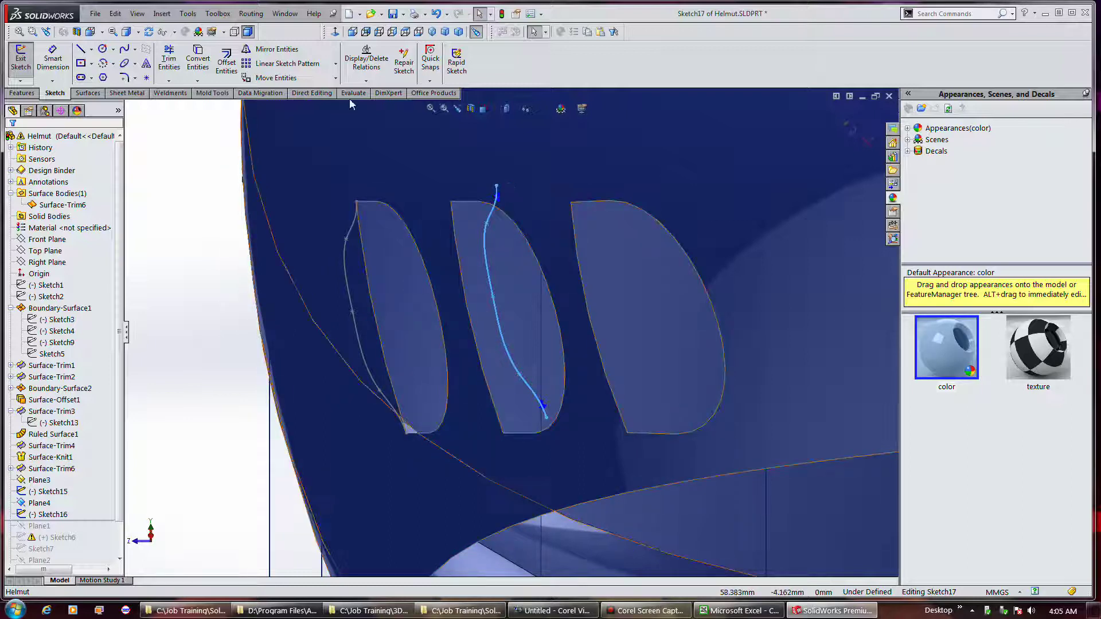
Step: Move the pasted spline by its upper endpoint to just outside the upper corner of the middle opening
{"action": "left_click", "coordinate": [300, 83]}
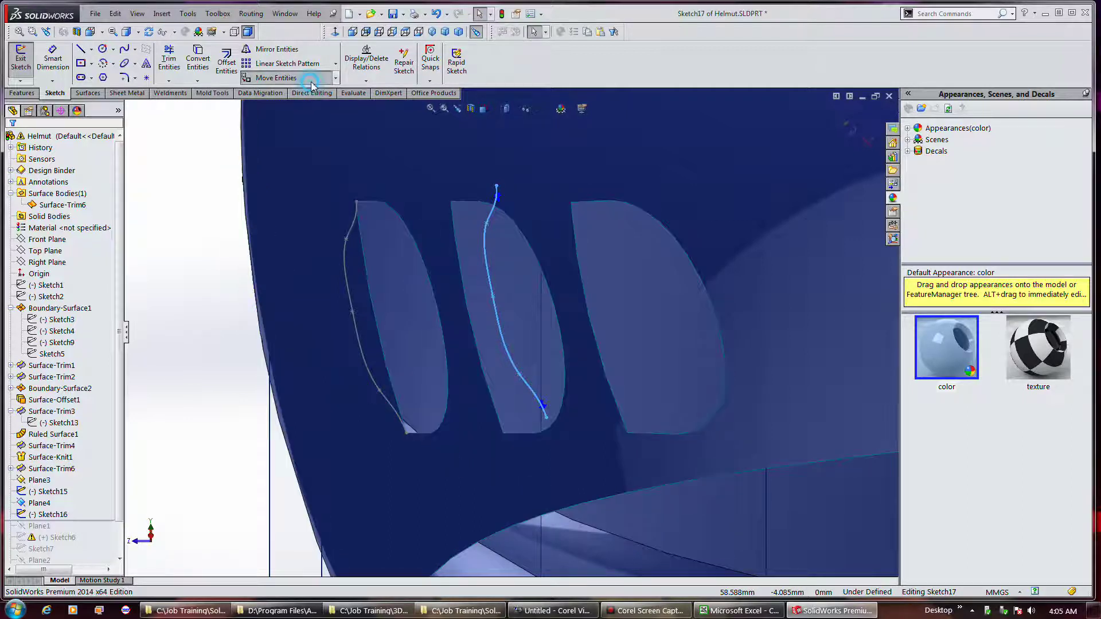
{"action": "left_click", "coordinate": [495, 185]}
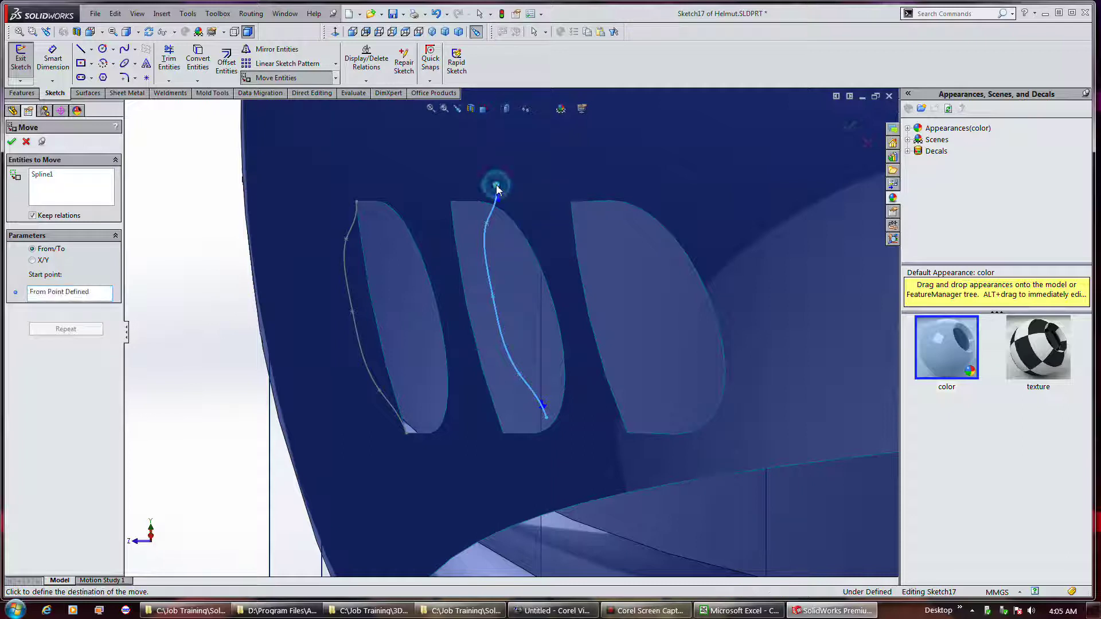
{"action": "left_click", "coordinate": [443, 195]}
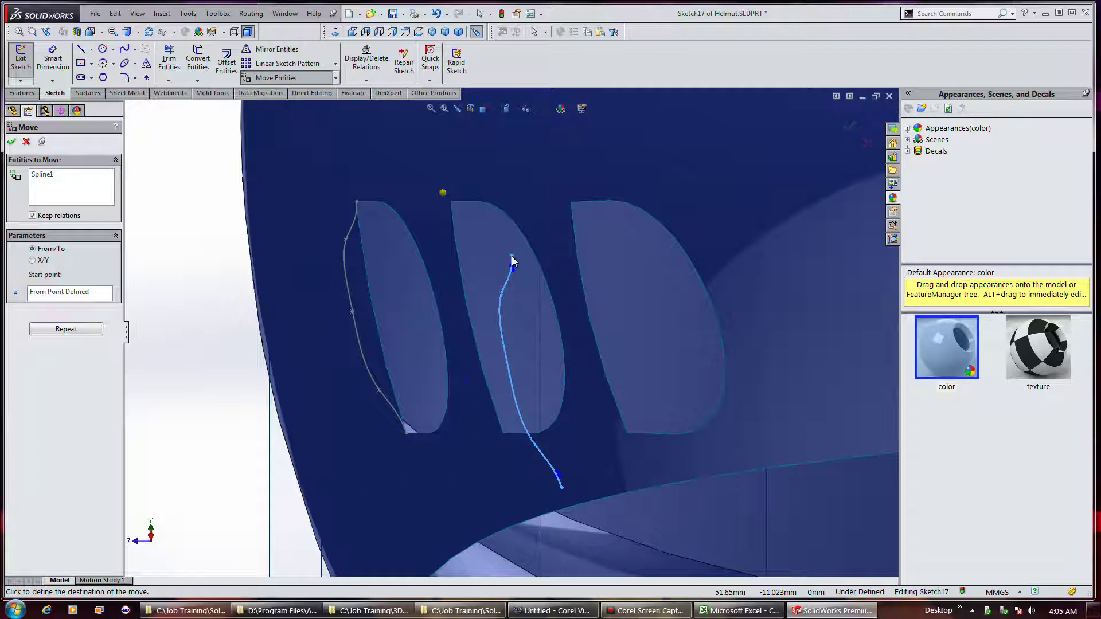
{"action": "left_click", "coordinate": [442, 192]}
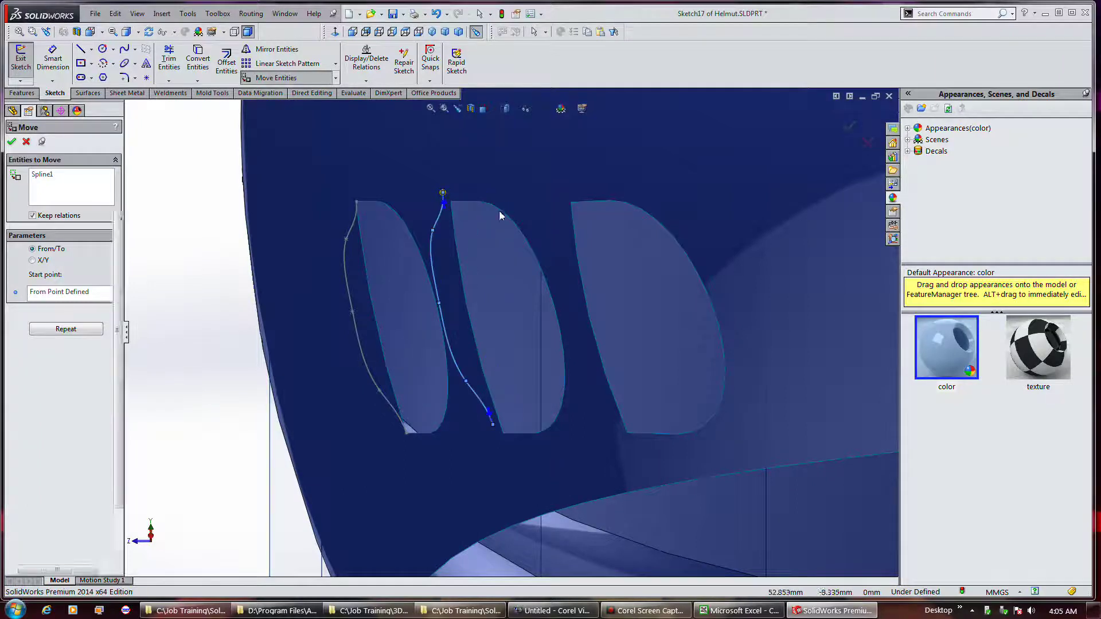
Step: Move the spline again by its upper endpoint onto the upper corner of the middle opening's straight edge
{"action": "left_click", "coordinate": [439, 218]}
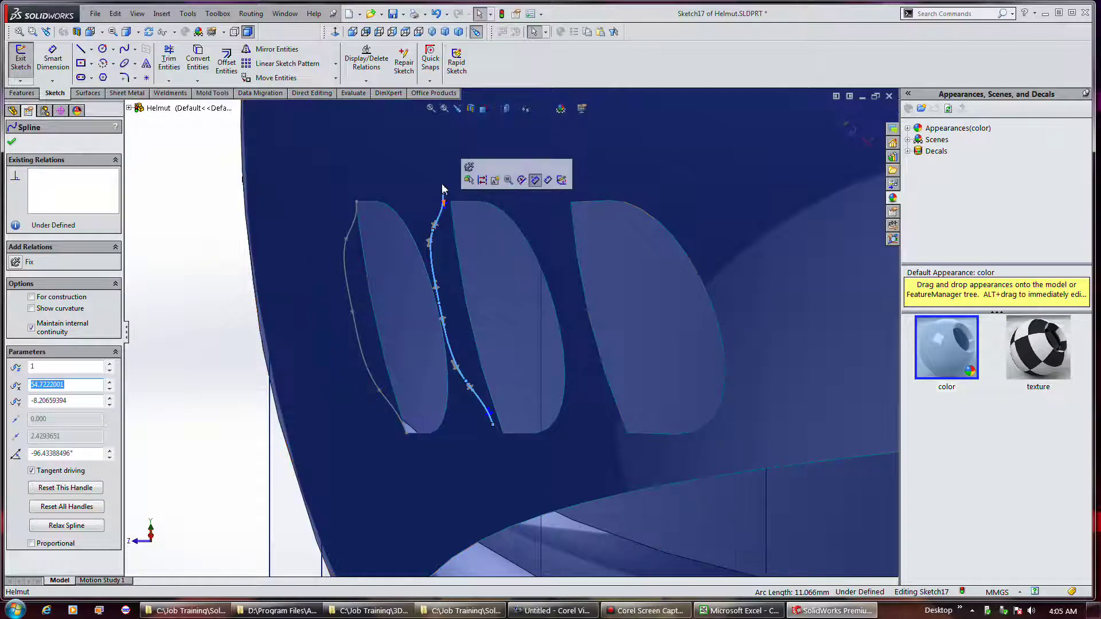
{"action": "key", "text": "m"}
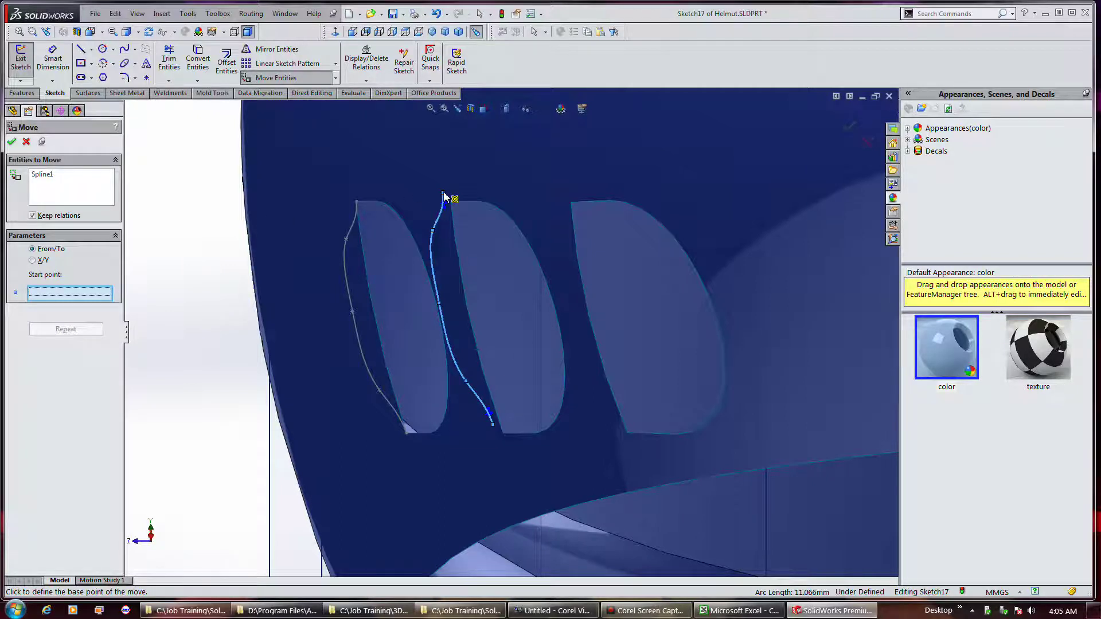
{"action": "scroll", "coordinate": [444, 195], "scroll_direction": "up", "scroll_amount": 4}
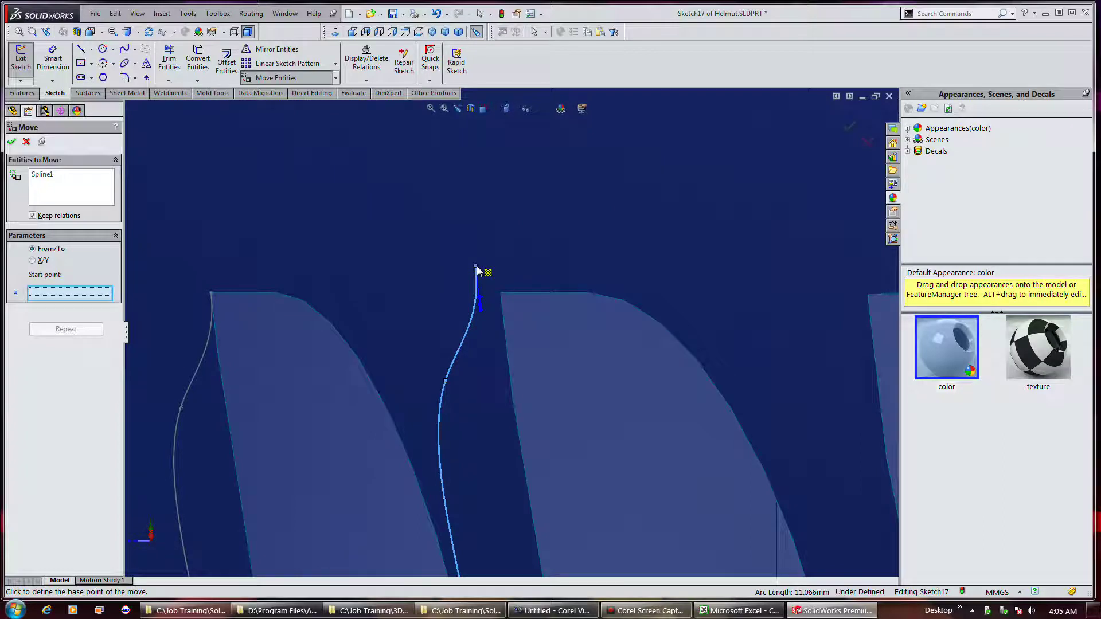
{"action": "left_click", "coordinate": [476, 268]}
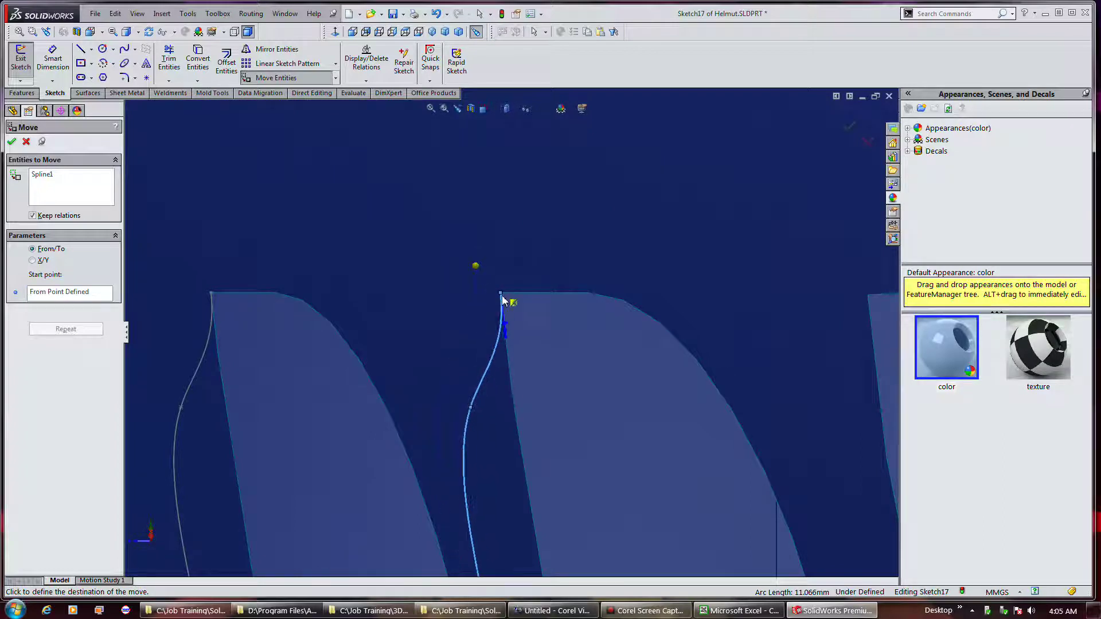
{"action": "left_click", "coordinate": [501, 294]}
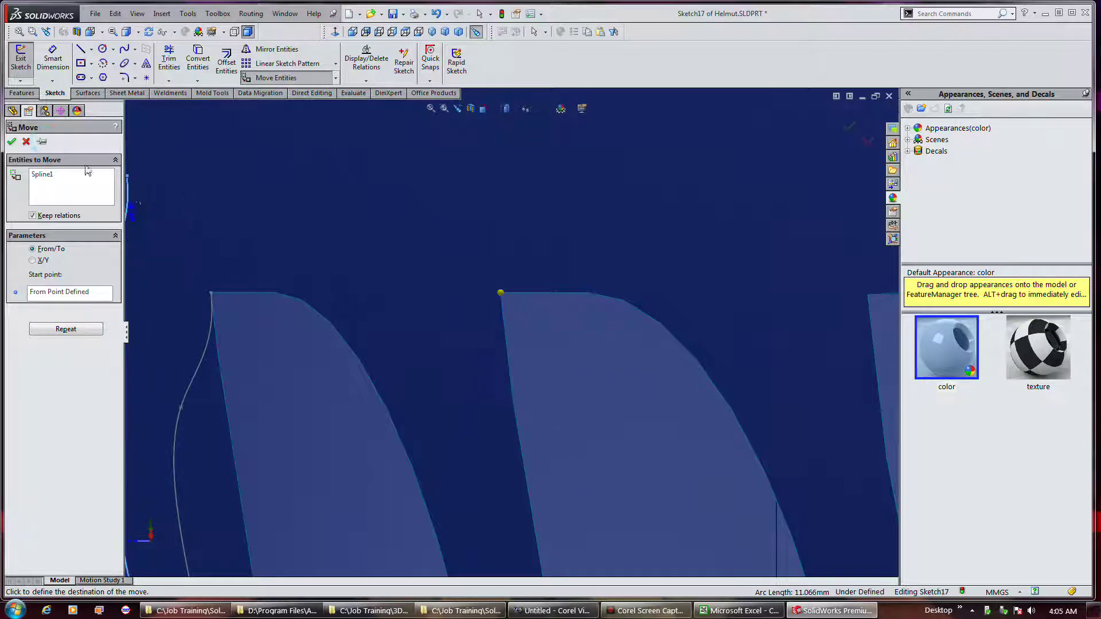
{"action": "left_click", "coordinate": [500, 295]}
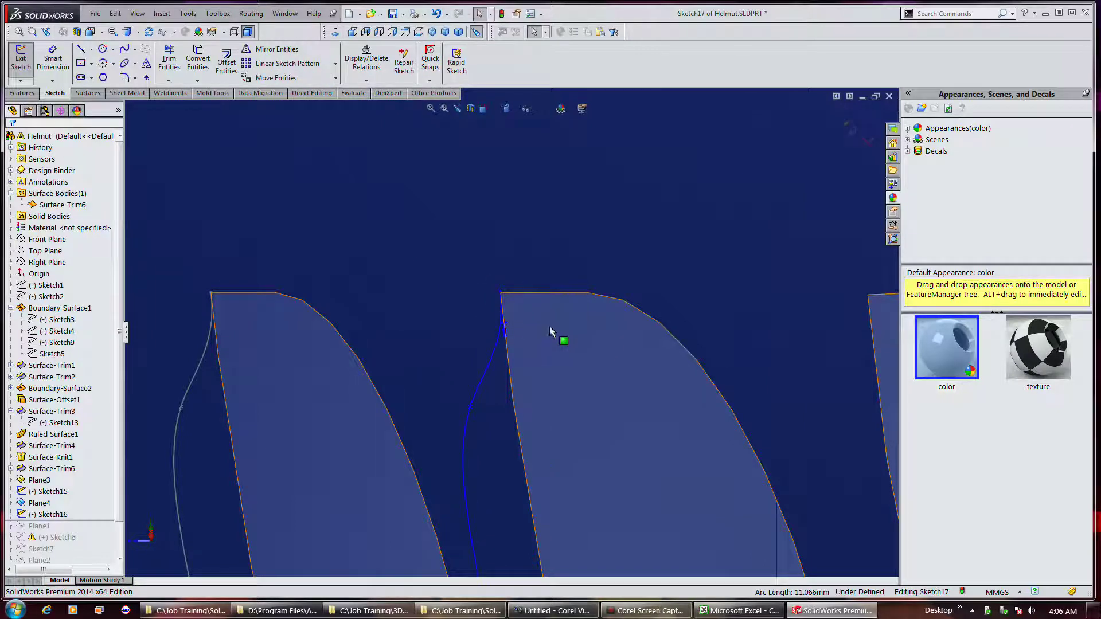
Step: Nudge the spline with Move Entities, from its upper endpoint to a point slightly below and outside the opening's corner
{"action": "scroll", "coordinate": [513, 303], "scroll_direction": "down", "scroll_amount": 5}
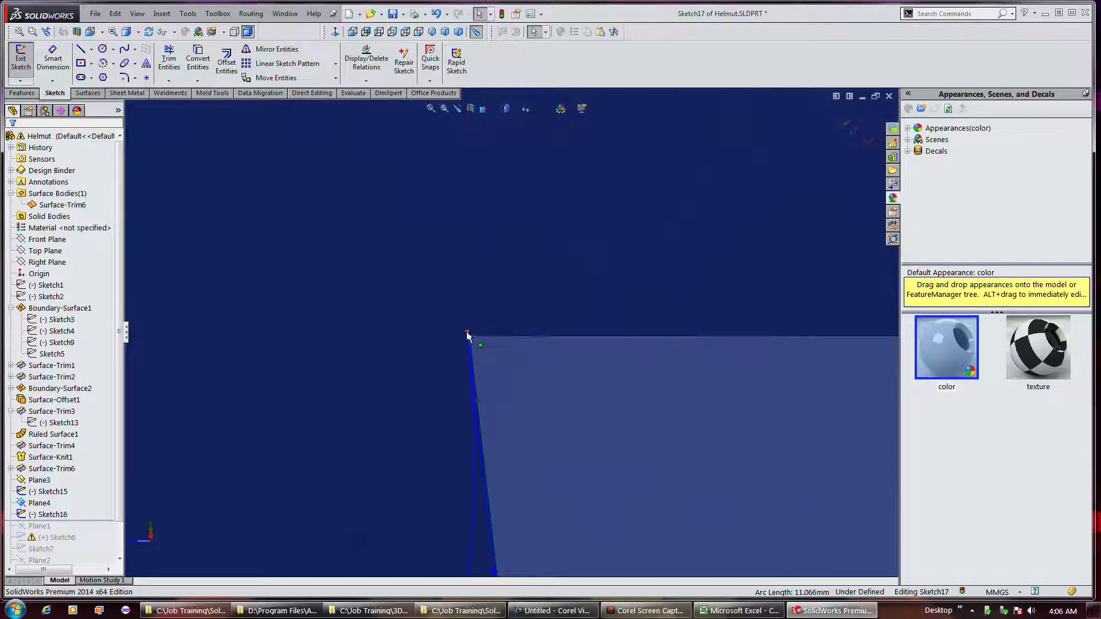
{"action": "left_click", "coordinate": [274, 78]}
{"action": "left_click", "coordinate": [470, 397]}
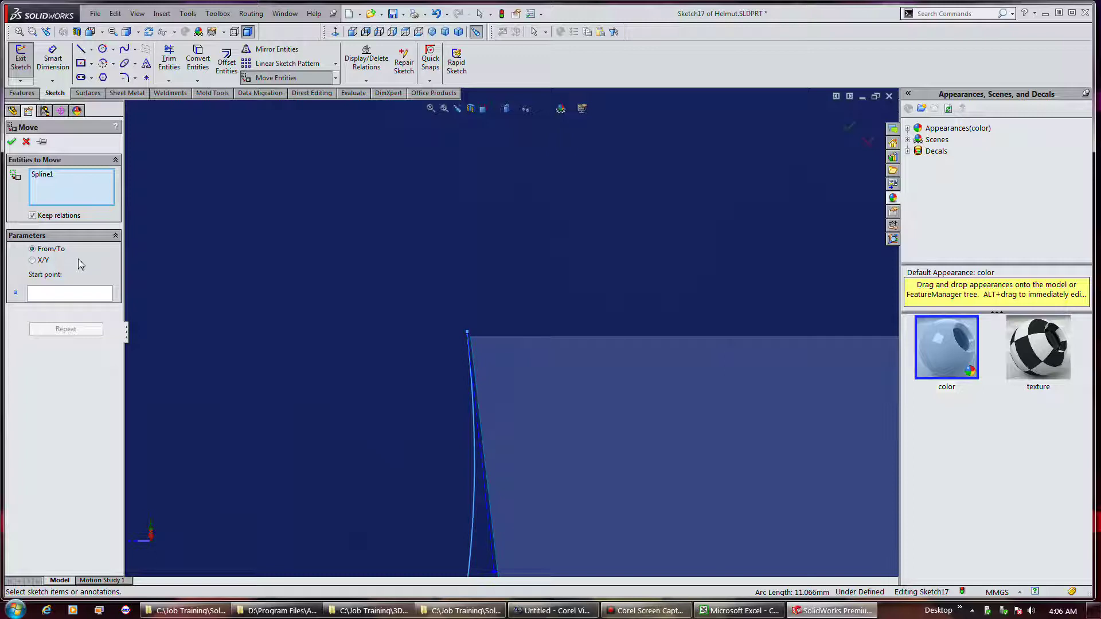
{"action": "left_click", "coordinate": [106, 294]}
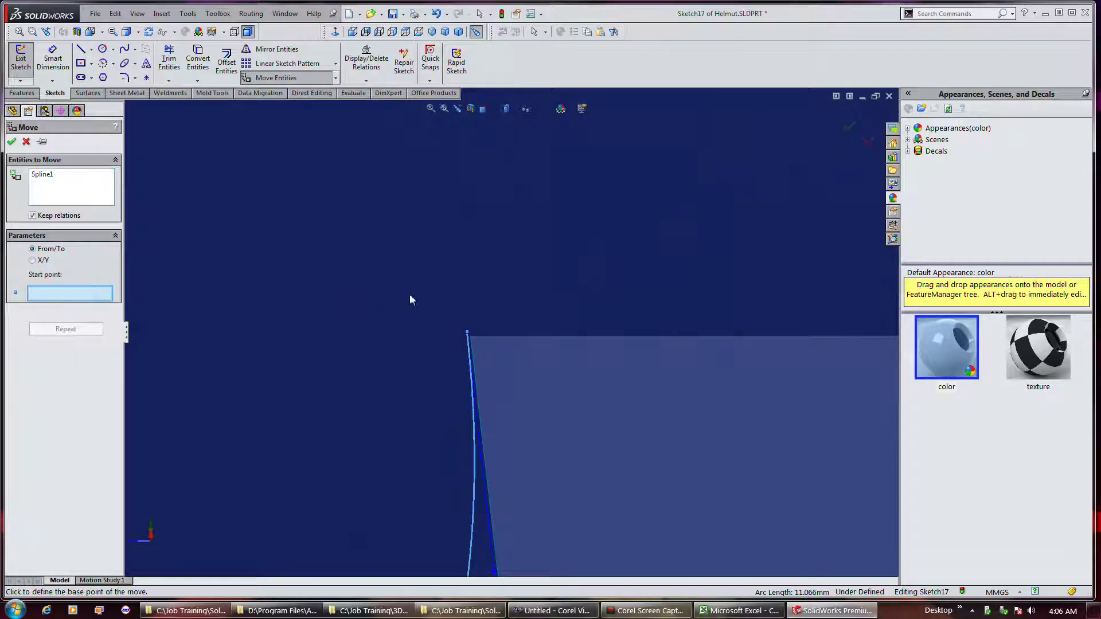
{"action": "left_click", "coordinate": [467, 332]}
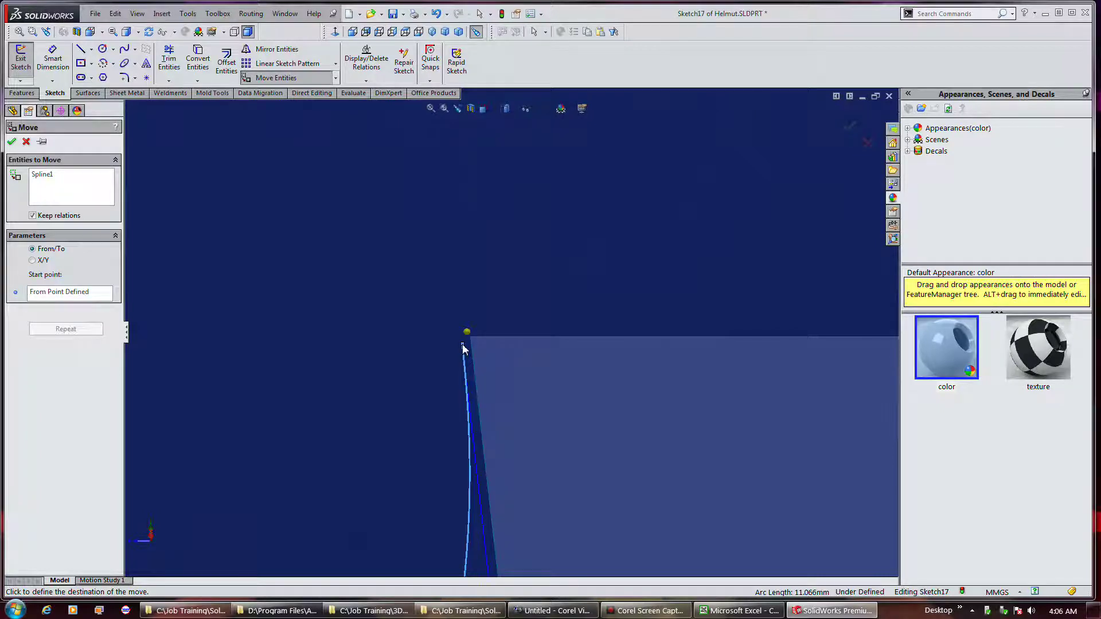
{"action": "left_click", "coordinate": [462, 345]}
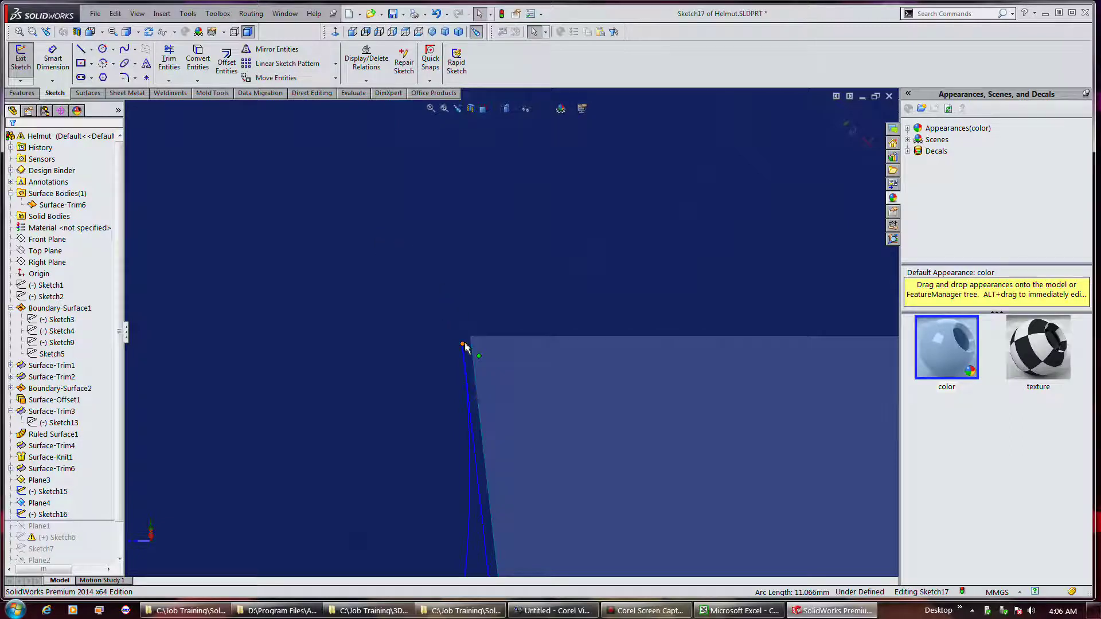
Step: Attach the spline's upper endpoint to the middle opening's upper corner with a coincident relation
{"action": "left_click", "coordinate": [463, 343]}
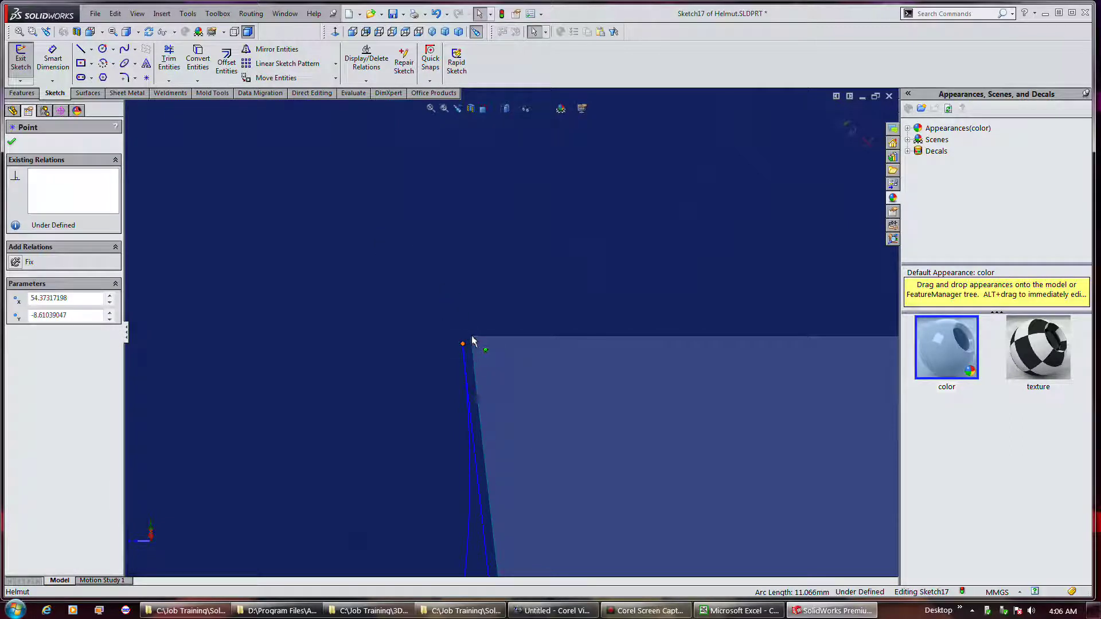
{"action": "scroll", "coordinate": [442, 181], "scroll_direction": "up", "scroll_amount": 3}
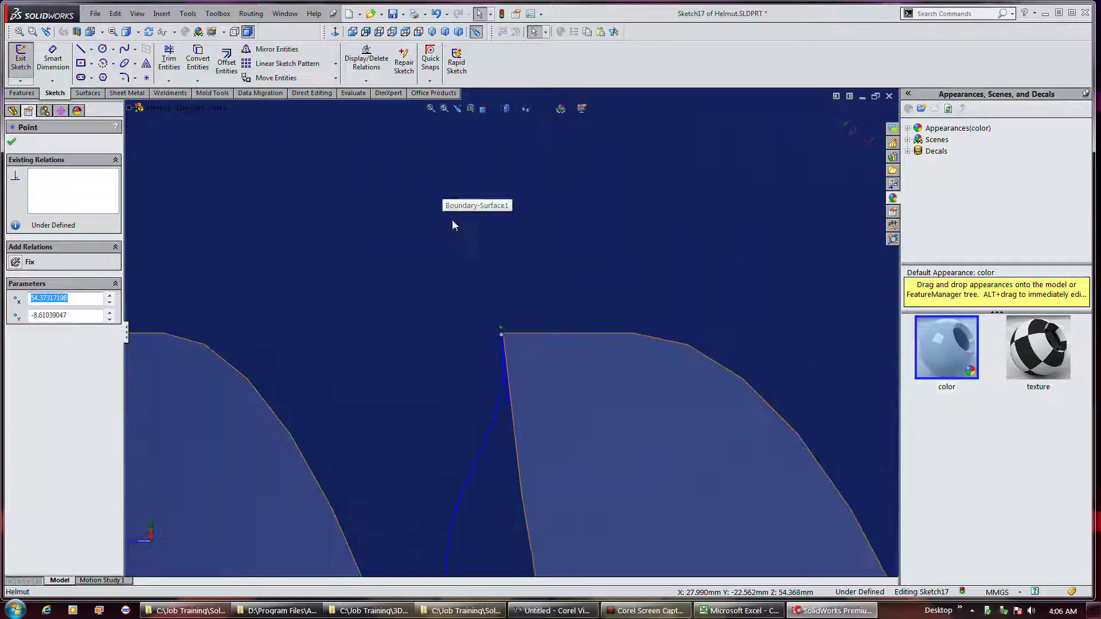
{"action": "scroll", "coordinate": [507, 343], "scroll_direction": "down", "scroll_amount": 4}
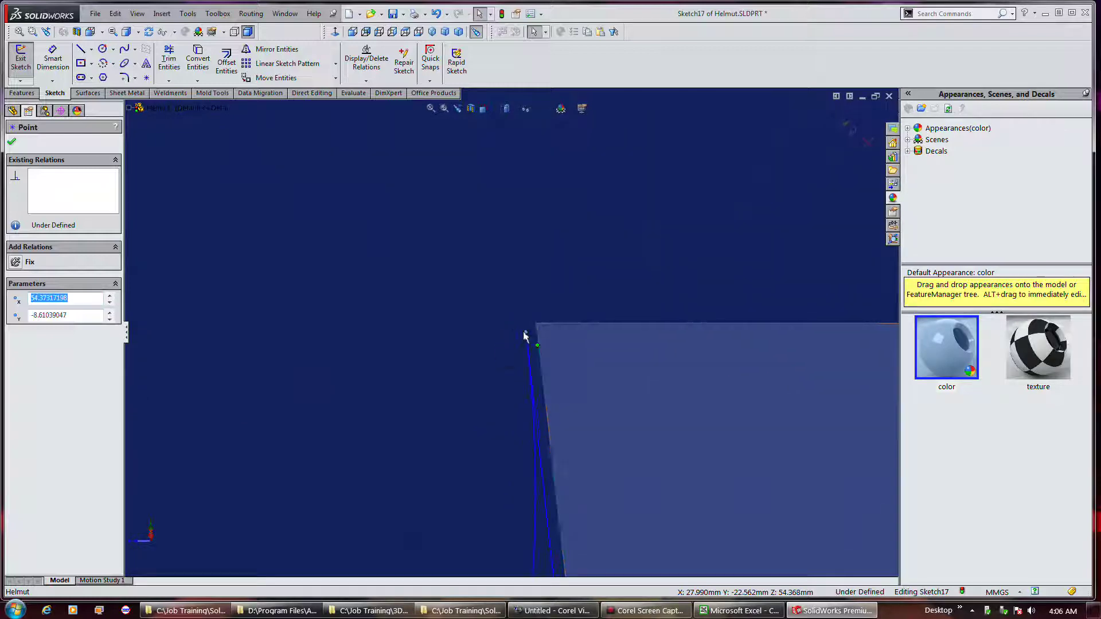
{"action": "left_click_drag", "start_coordinate": [528, 337], "coordinate": [536, 326]}
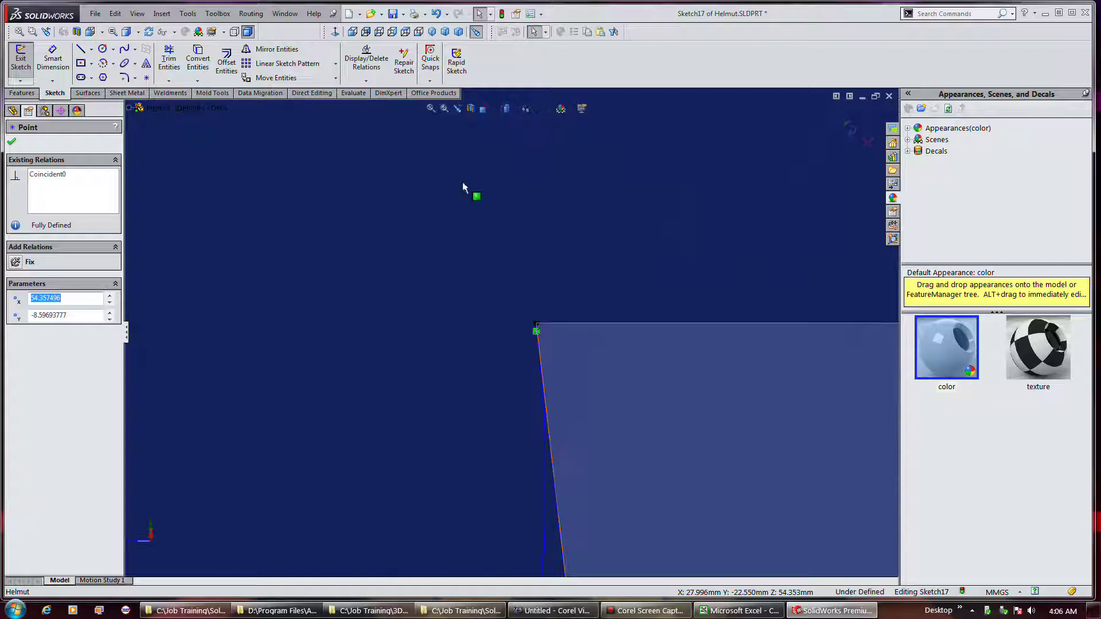
Step: Attach the spline's lower endpoint coincident to the middle opening's lower corner and finish the sketch
{"action": "scroll", "coordinate": [467, 186], "scroll_direction": "up", "scroll_amount": 4}
{"action": "scroll", "coordinate": [466, 177], "scroll_direction": "up", "scroll_amount": 3}
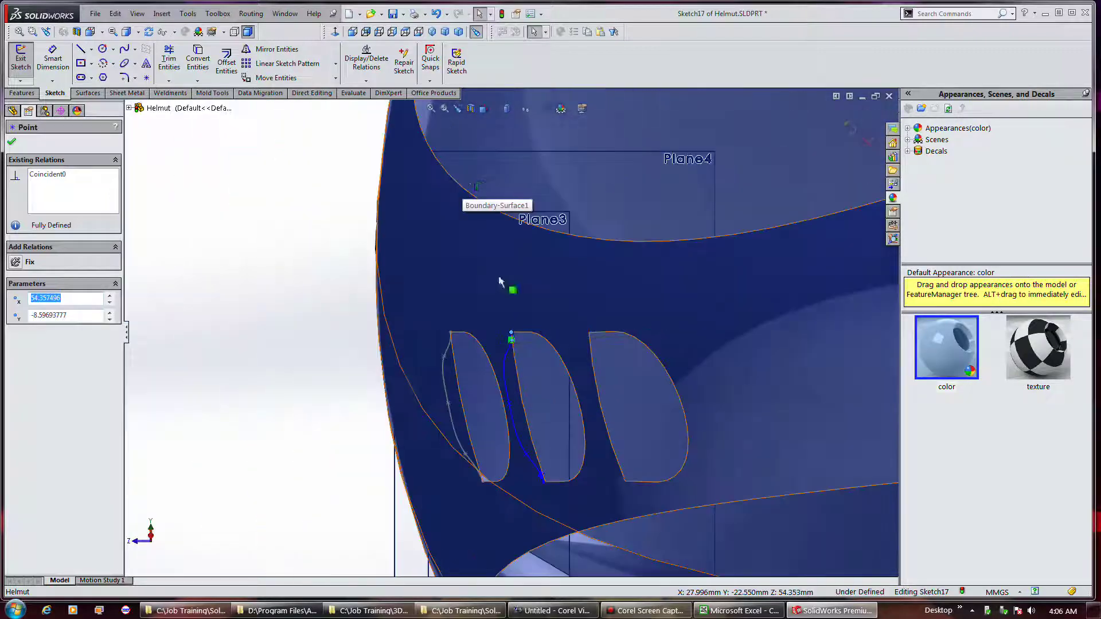
{"action": "scroll", "coordinate": [567, 494], "scroll_direction": "down", "scroll_amount": 6}
{"action": "scroll", "coordinate": [518, 444], "scroll_direction": "down", "scroll_amount": 5}
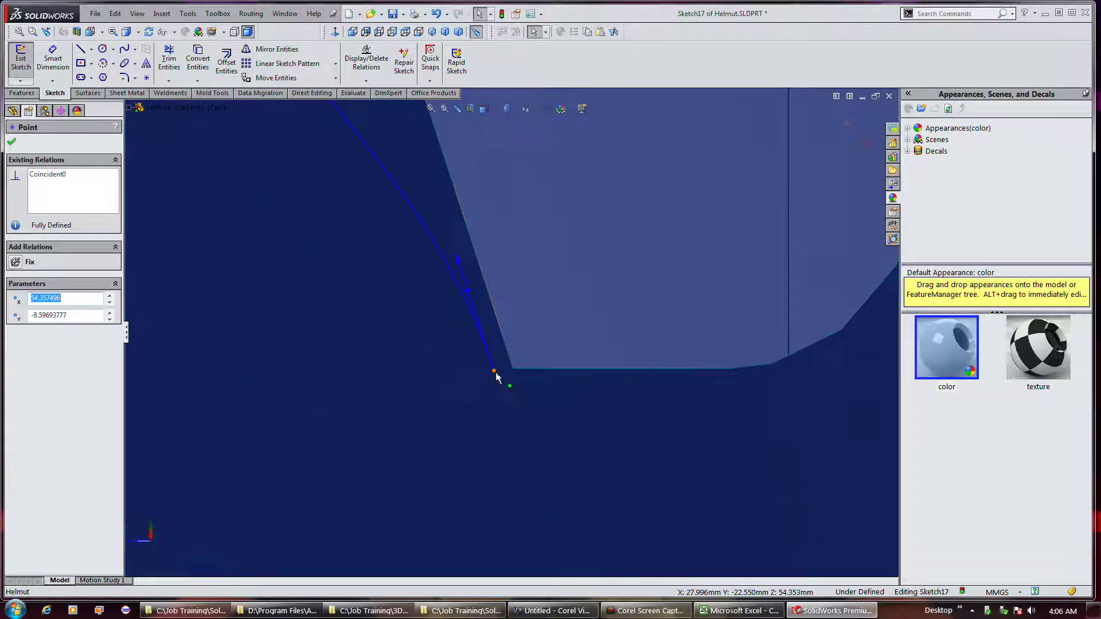
{"action": "left_click_drag", "start_coordinate": [497, 377], "coordinate": [514, 373]}
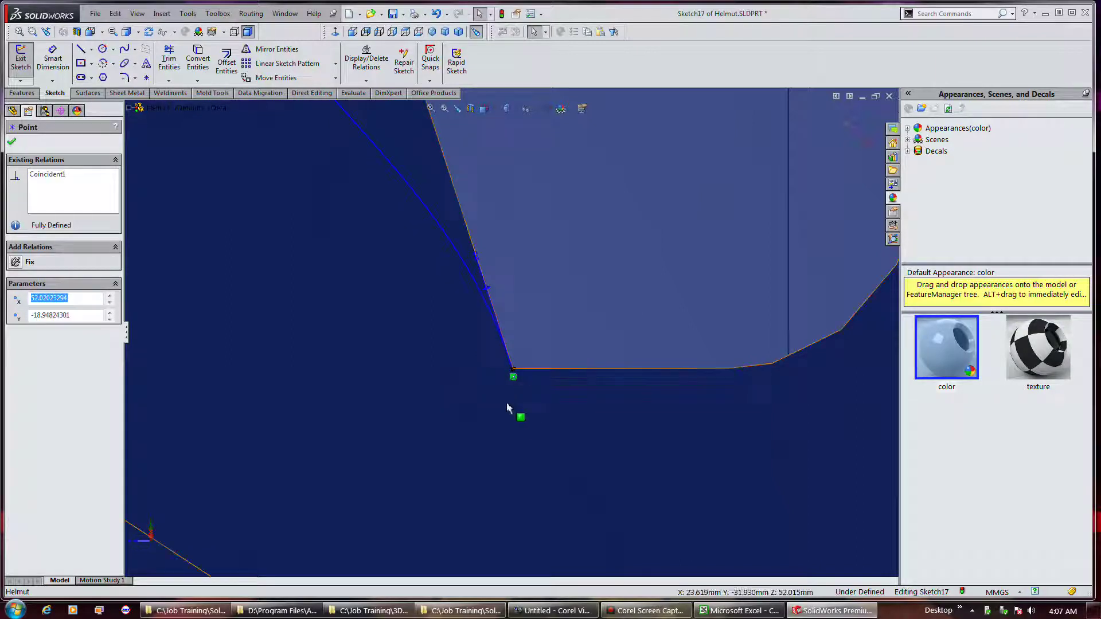
{"action": "scroll", "coordinate": [519, 423], "scroll_direction": "up", "scroll_amount": 3}
{"action": "scroll", "coordinate": [521, 424], "scroll_direction": "up", "scroll_amount": 5}
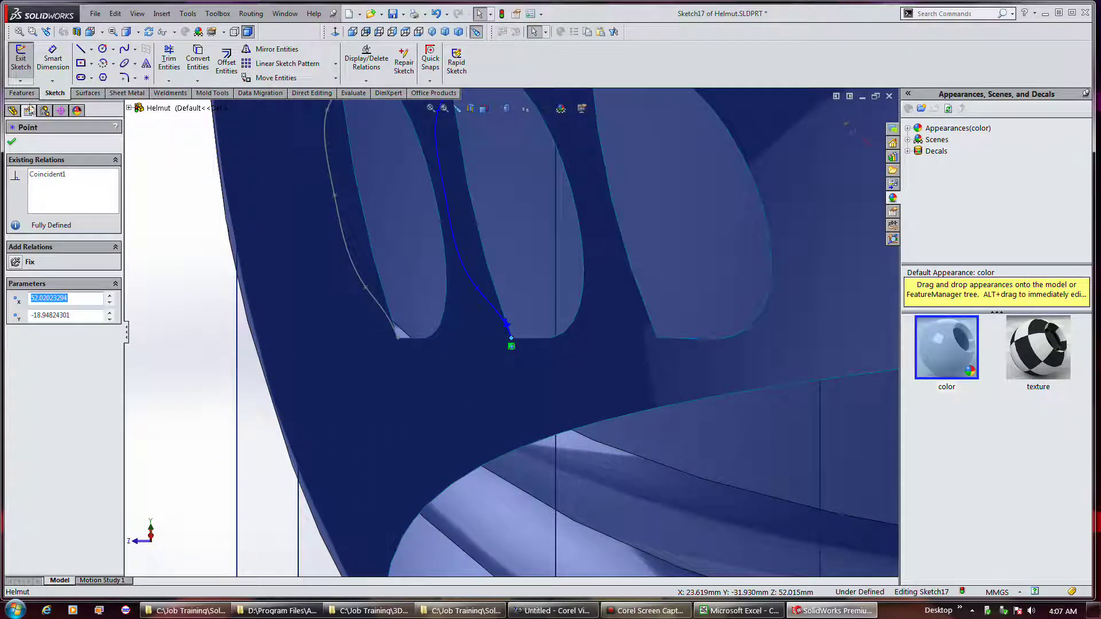
{"action": "left_click", "coordinate": [21, 60]}
Step: Create a reference plane coincident with the straight curved edge of the third, widest D-shaped opening
{"action": "scroll", "coordinate": [451, 440], "scroll_direction": "up", "scroll_amount": 5}
{"action": "scroll", "coordinate": [565, 258], "scroll_direction": "down", "scroll_amount": 8}
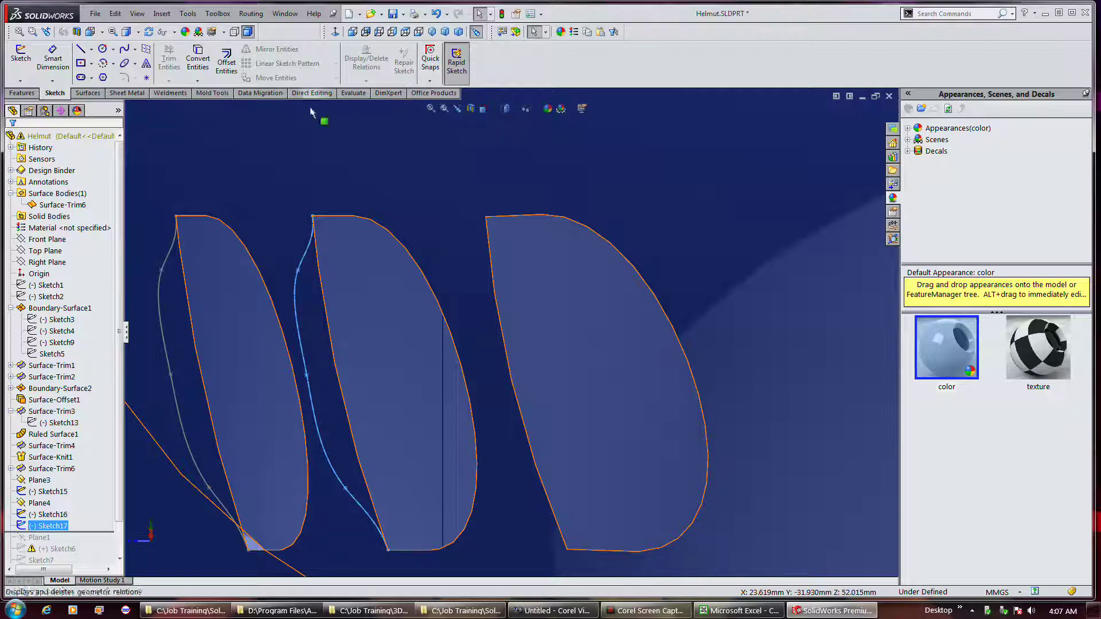
{"action": "left_click", "coordinate": [88, 94]}
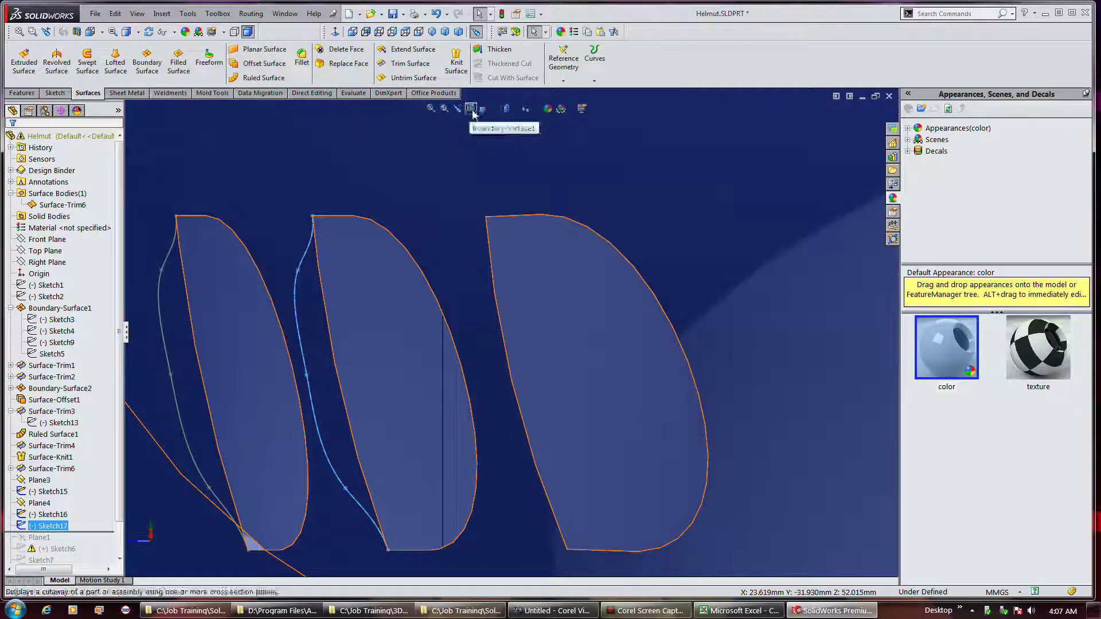
{"action": "left_click", "coordinate": [562, 81]}
{"action": "left_click", "coordinate": [584, 90]}
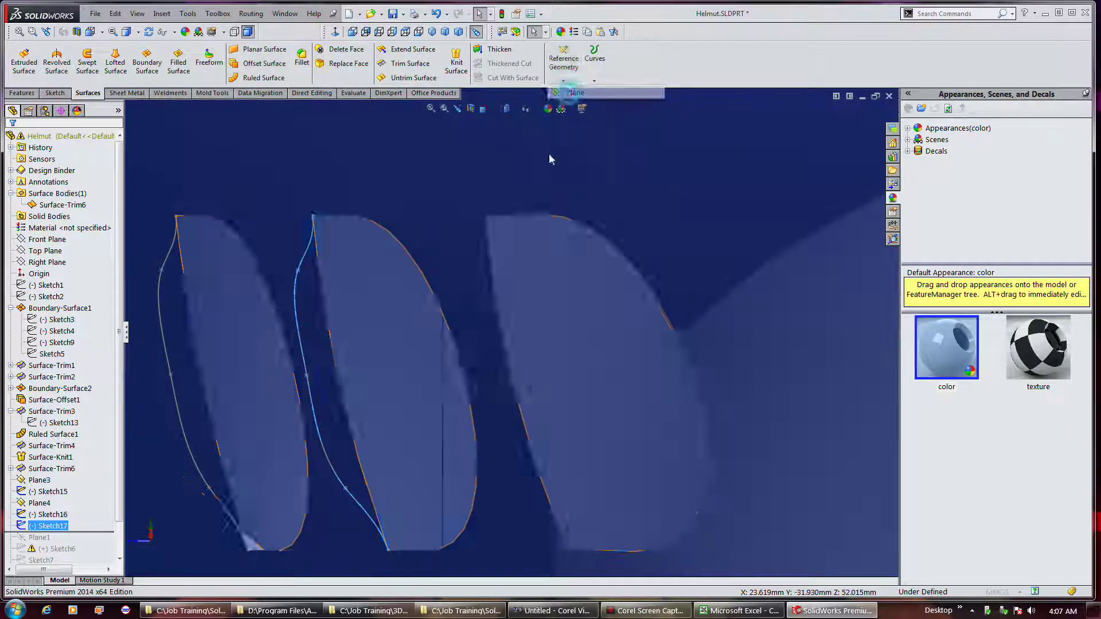
{"action": "left_click", "coordinate": [504, 330]}
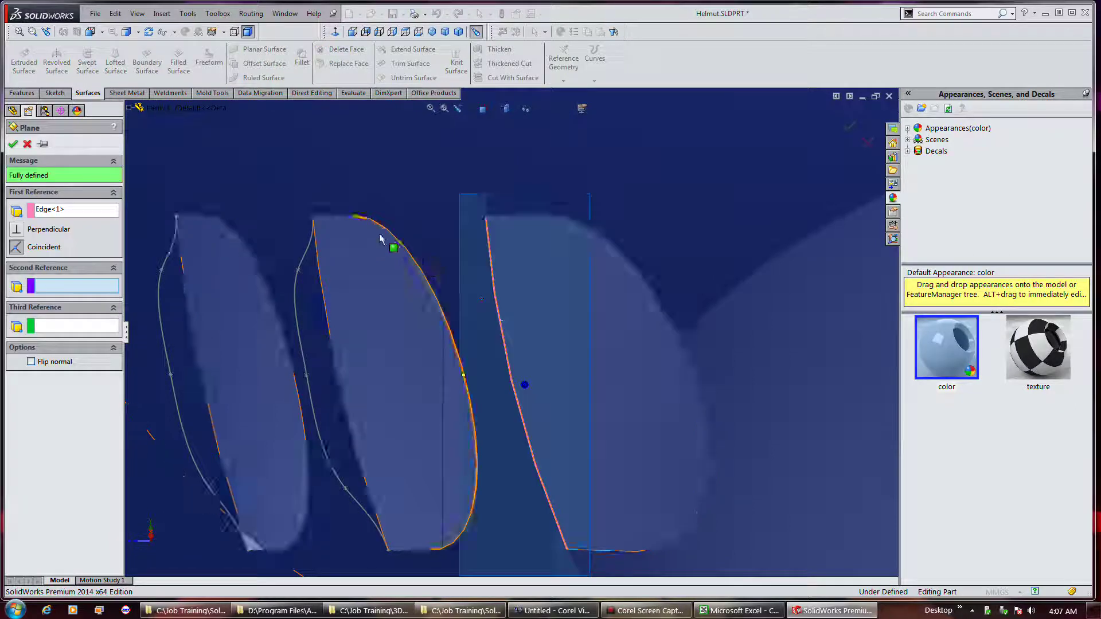
{"action": "left_click", "coordinate": [12, 145]}
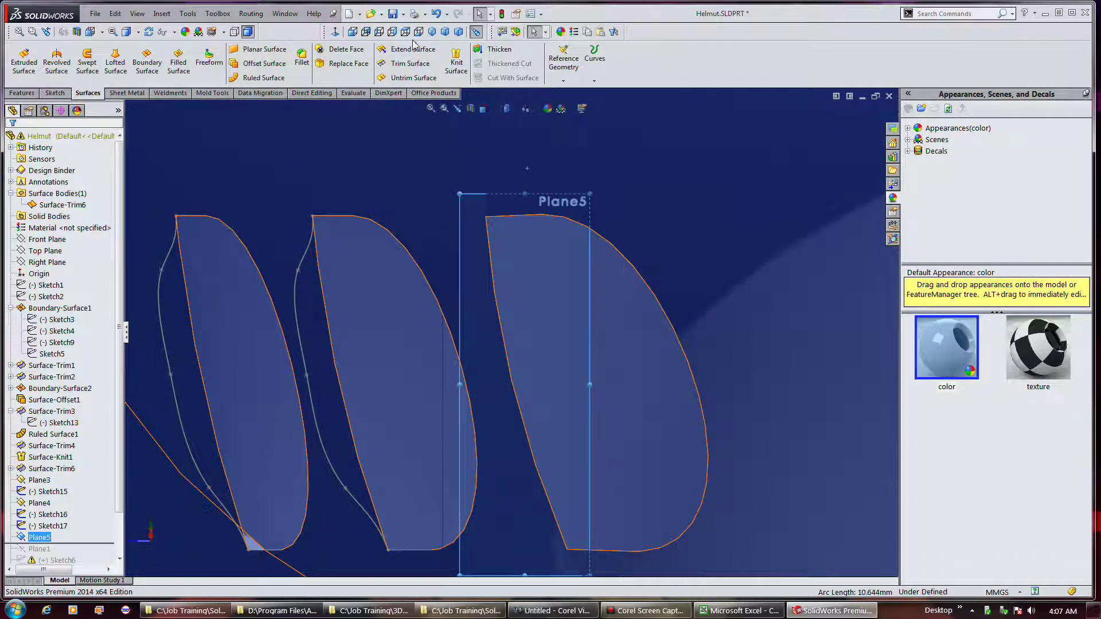
Step: On the third opening's new plane, sketch a three-point spline about 11 mm long, bowed outward from the opening's upper corner to its lower corner
{"action": "left_click", "coordinate": [55, 93]}
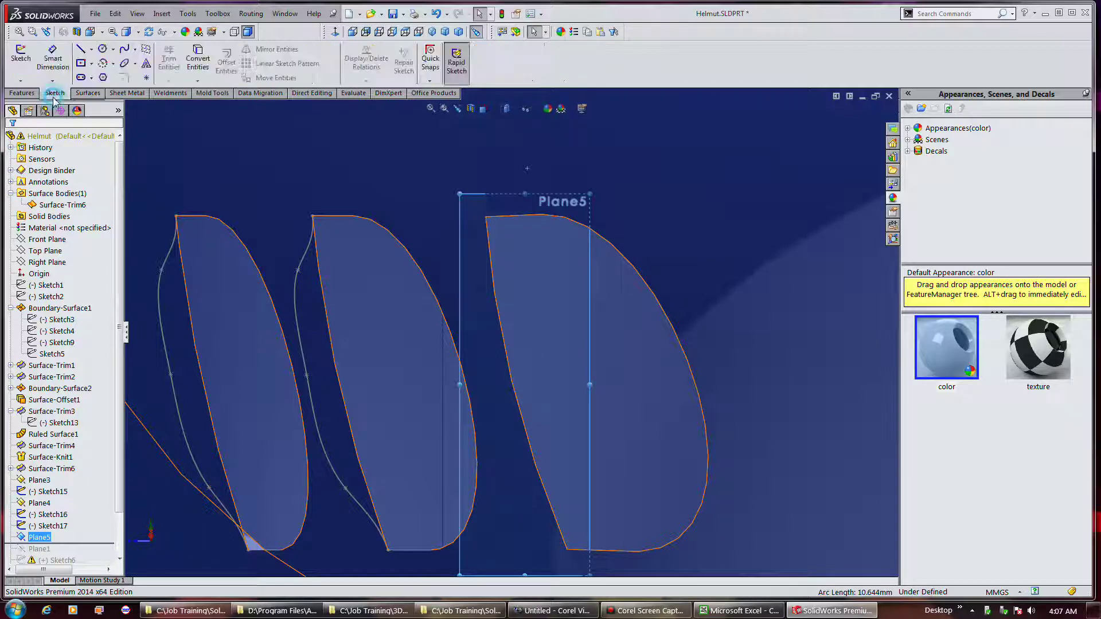
{"action": "left_click", "coordinate": [21, 58]}
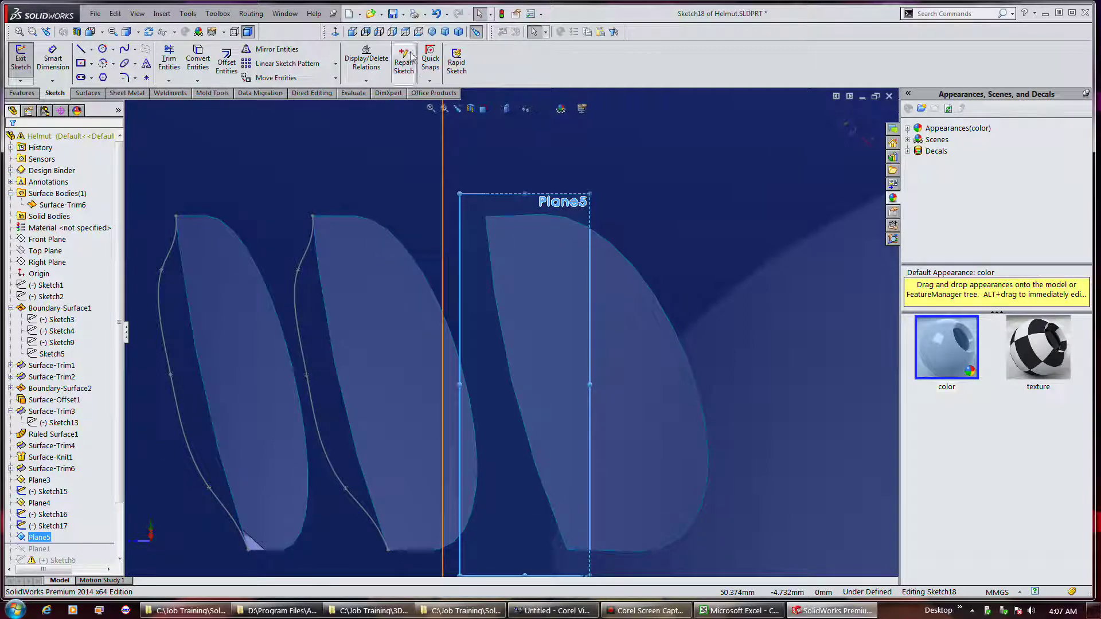
{"action": "left_click", "coordinate": [357, 33]}
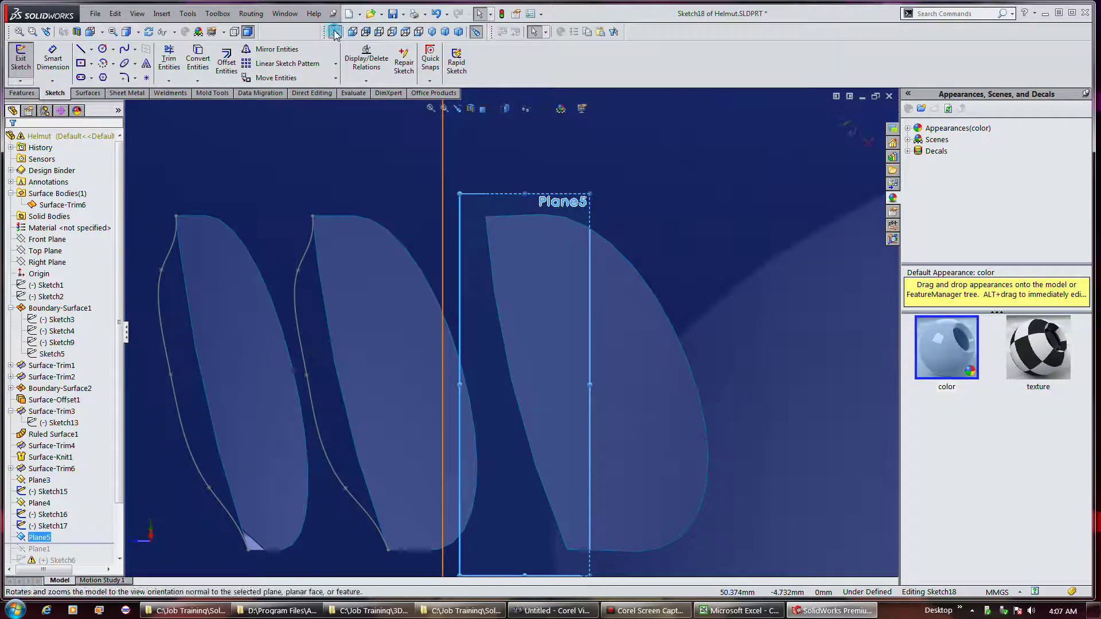
{"action": "key", "text": "ctrl+8"}
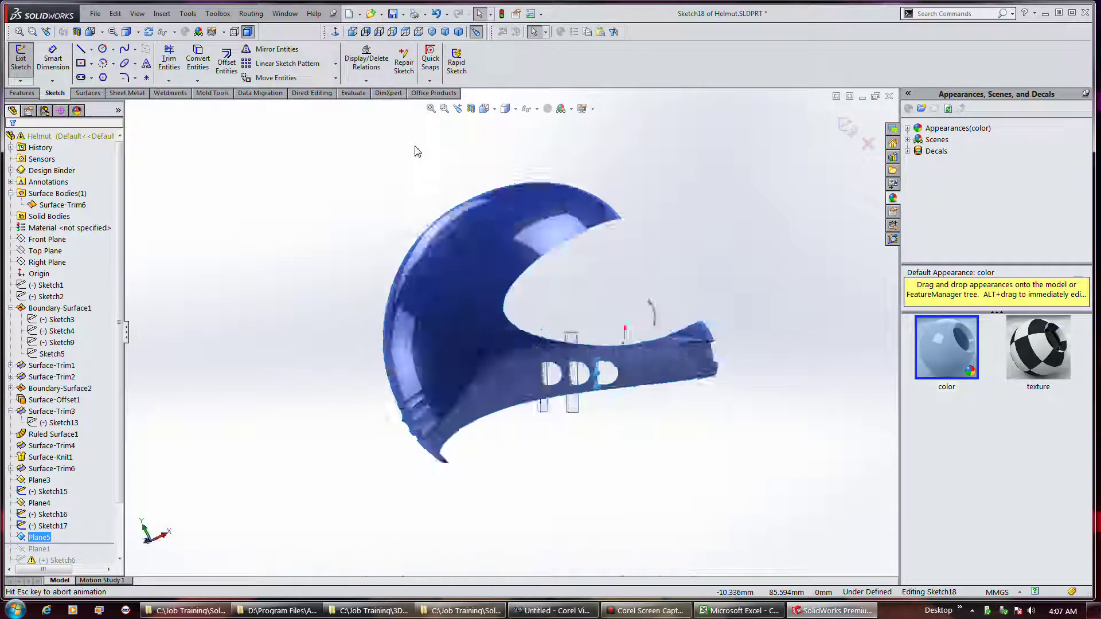
{"action": "scroll", "coordinate": [474, 381], "scroll_direction": "down", "scroll_amount": 4}
{"action": "scroll", "coordinate": [474, 381], "scroll_direction": "down", "scroll_amount": 6}
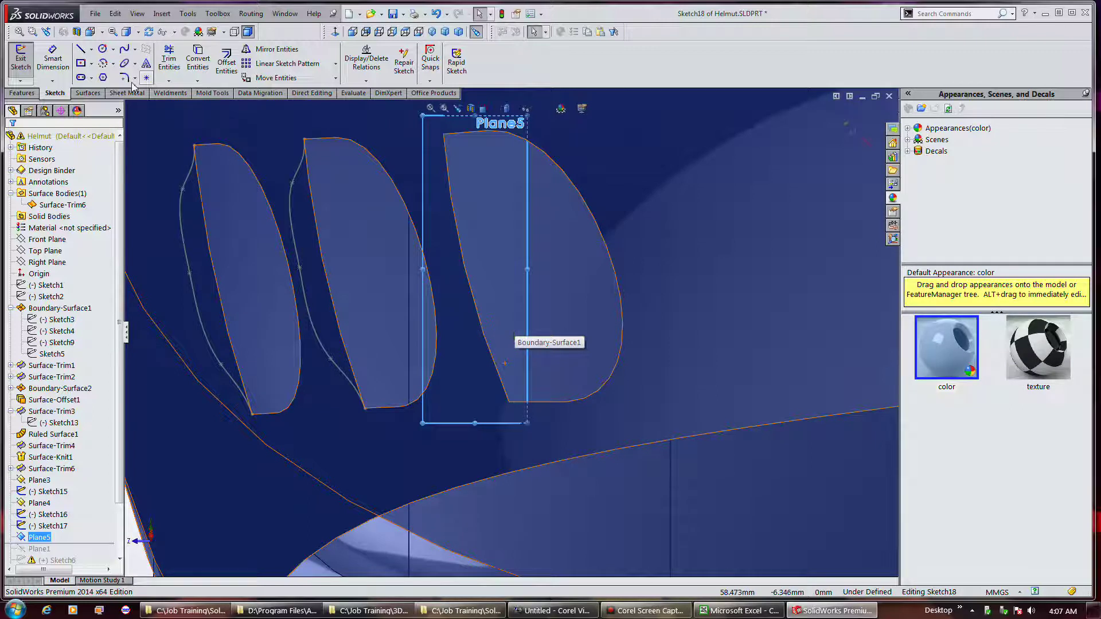
{"action": "left_click", "coordinate": [124, 49]}
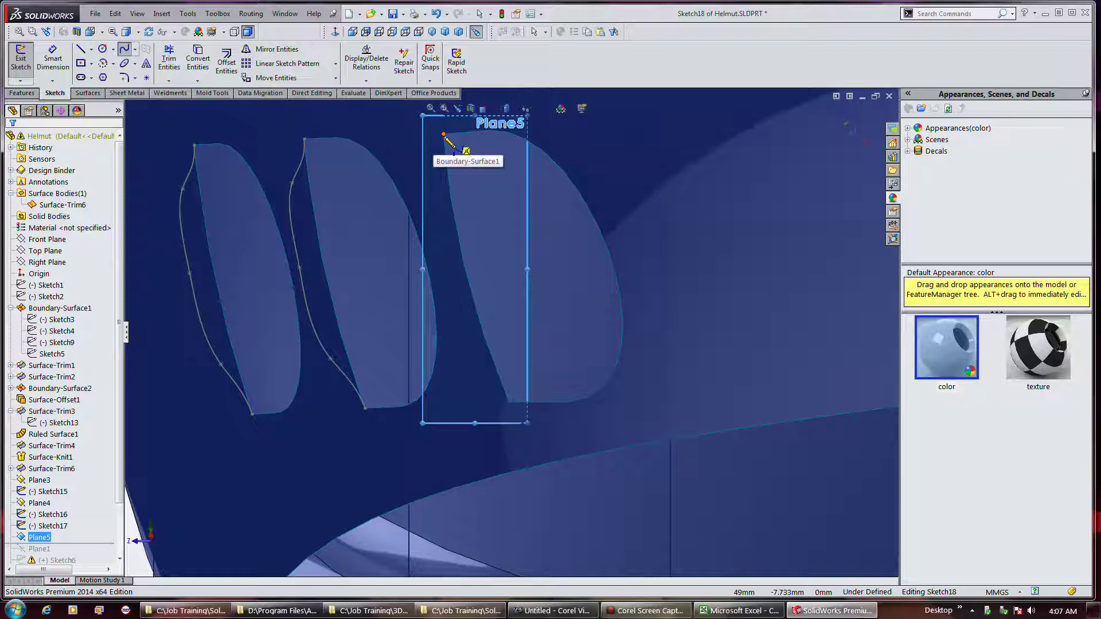
{"action": "left_click", "coordinate": [444, 135]}
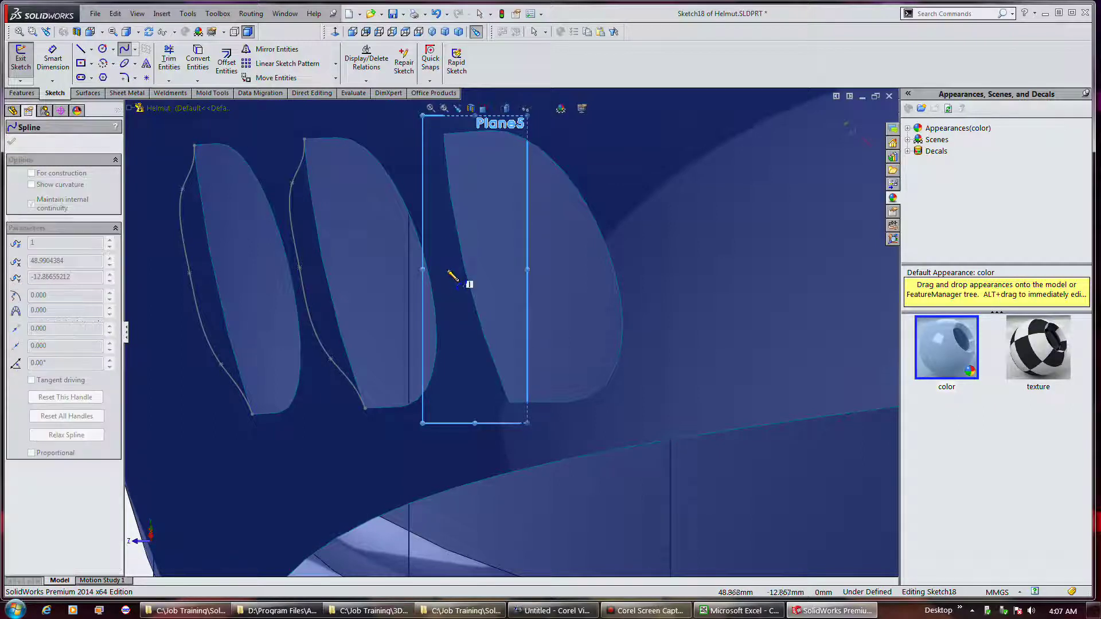
{"action": "left_click", "coordinate": [445, 269]}
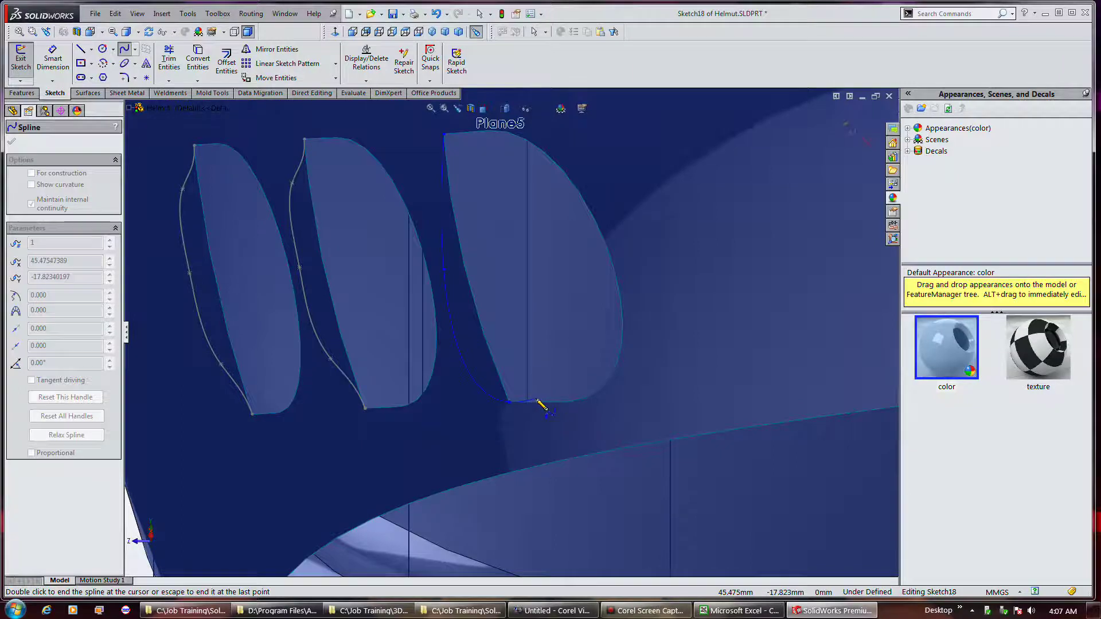
{"action": "key", "text": "Escape"}
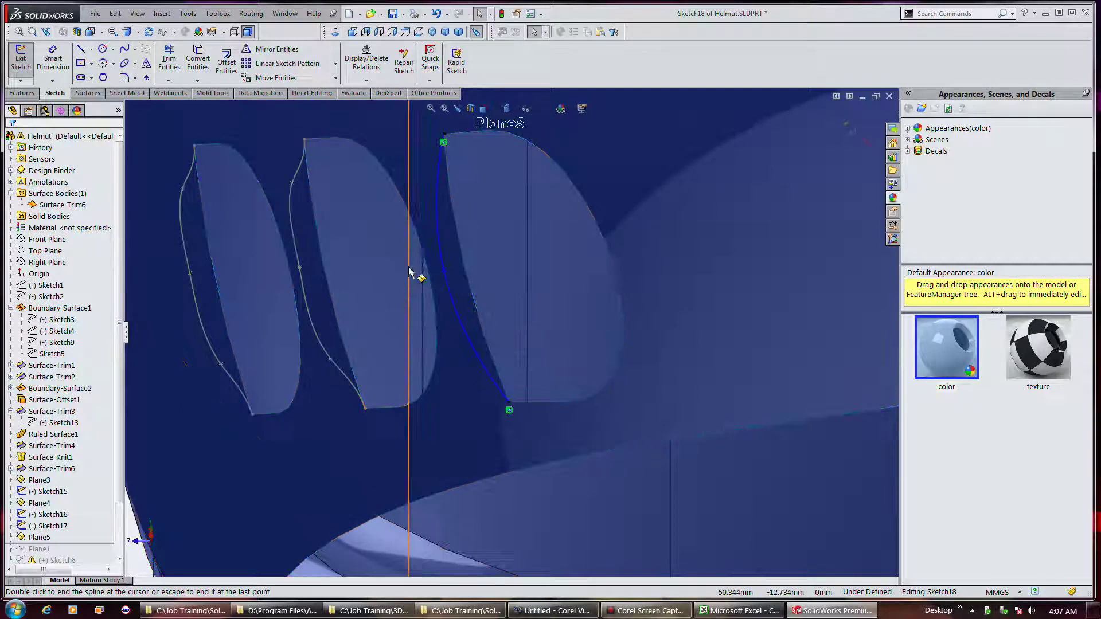
Step: Make the spline's upper end tangent to the third opening's straight curved edge
{"action": "left_click", "coordinate": [440, 158]}
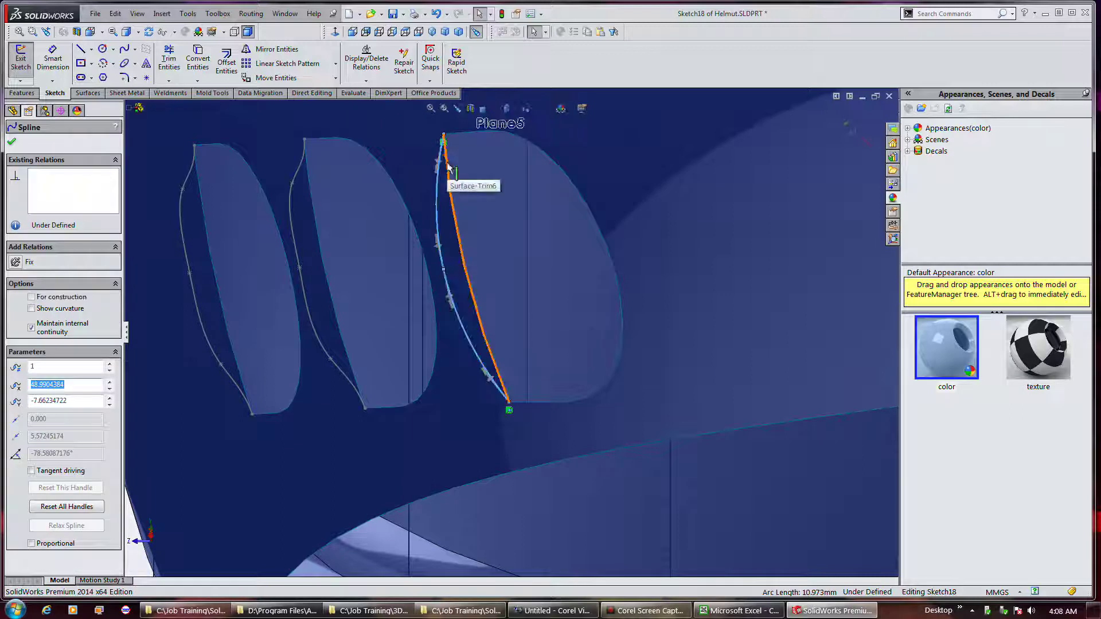
{"action": "left_click", "coordinate": [448, 168], "text": "ctrl"}
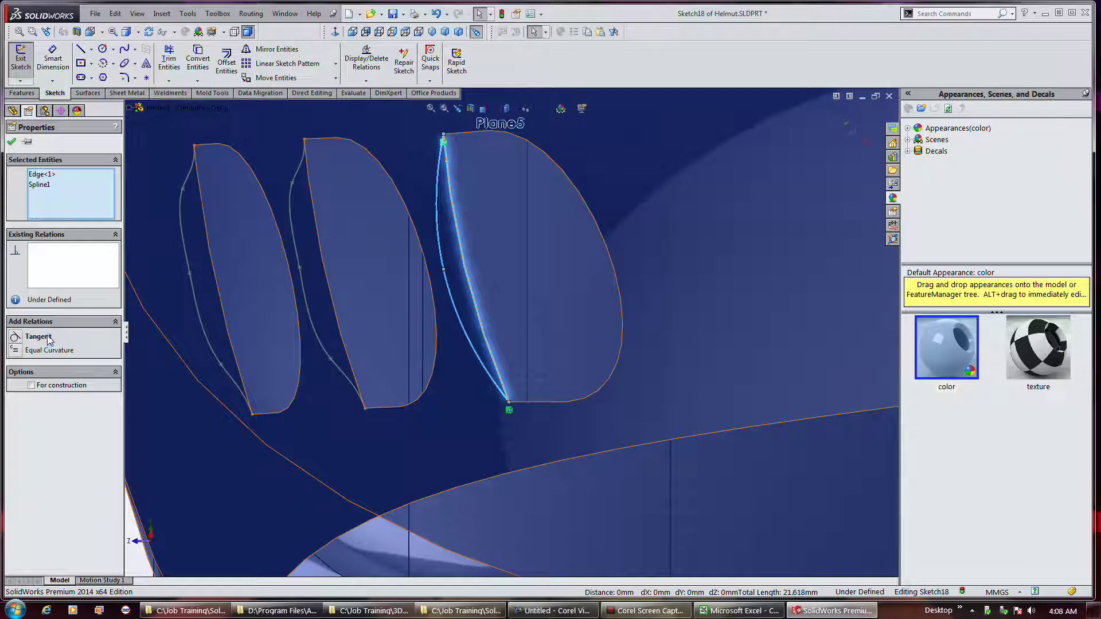
{"action": "left_click", "coordinate": [38, 336]}
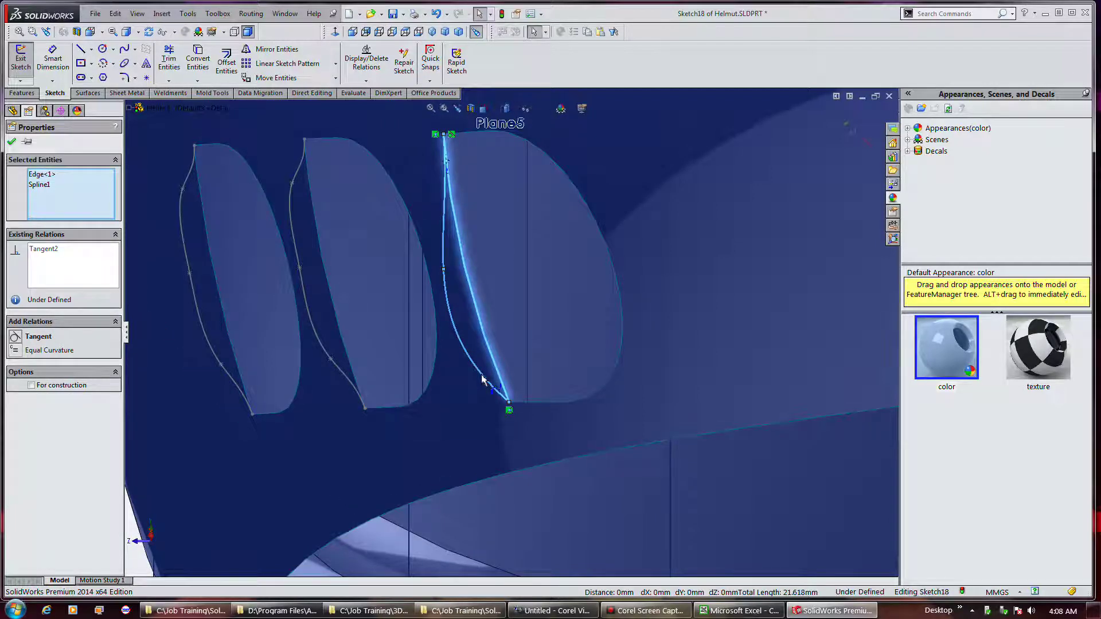
{"action": "left_click", "coordinate": [12, 142]}
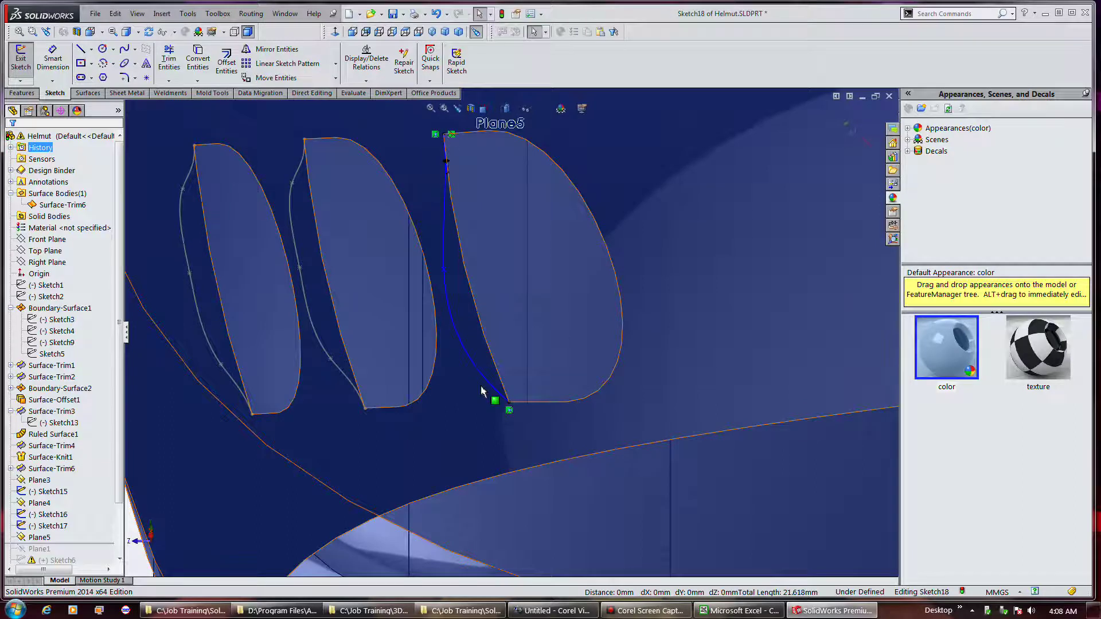
Step: Select the spline's lower end together with the opening's straight curved edge for a tangent relation
{"action": "left_click", "coordinate": [494, 386]}
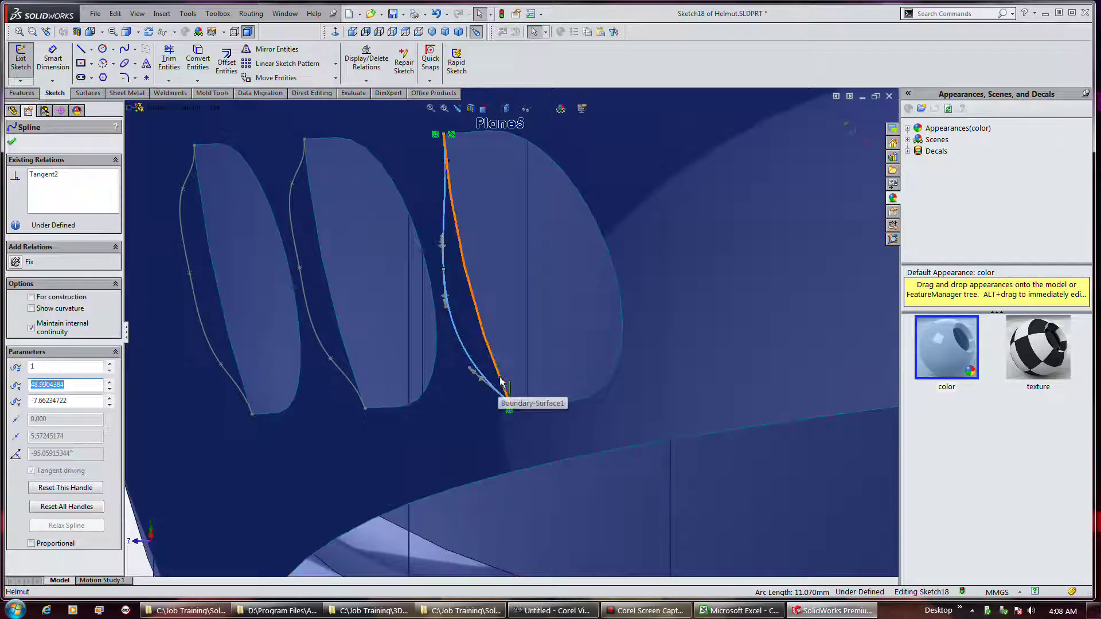
{"action": "left_click", "coordinate": [501, 379], "text": "ctrl"}
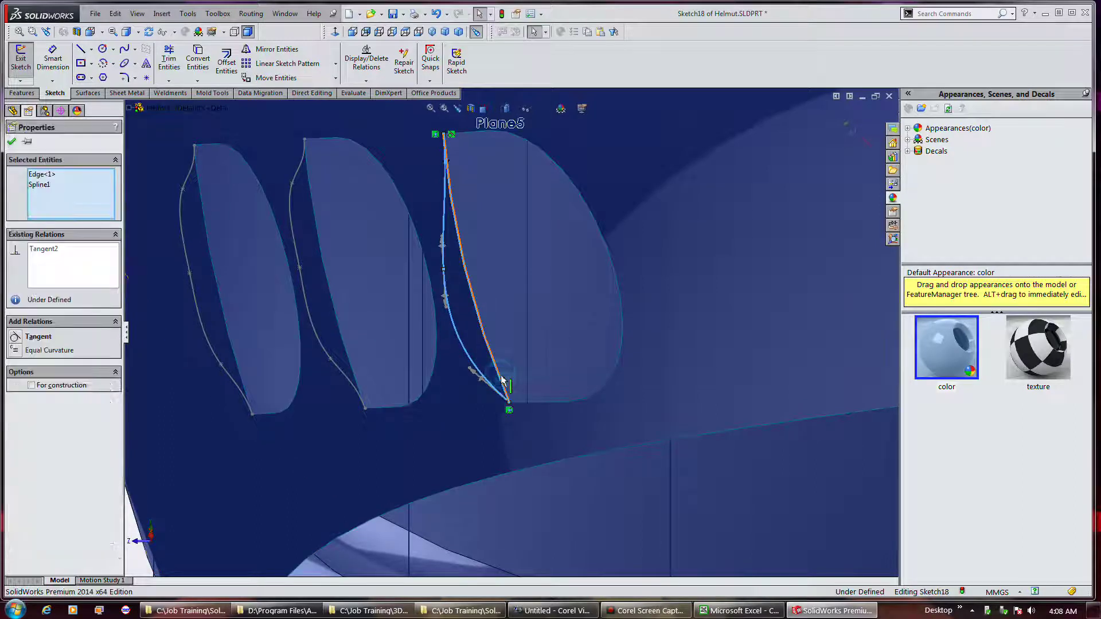
Step: Make the Plane5 spline tangent to the selected opening edge and insert two spline points, one near each end
{"action": "left_click", "coordinate": [40, 336]}
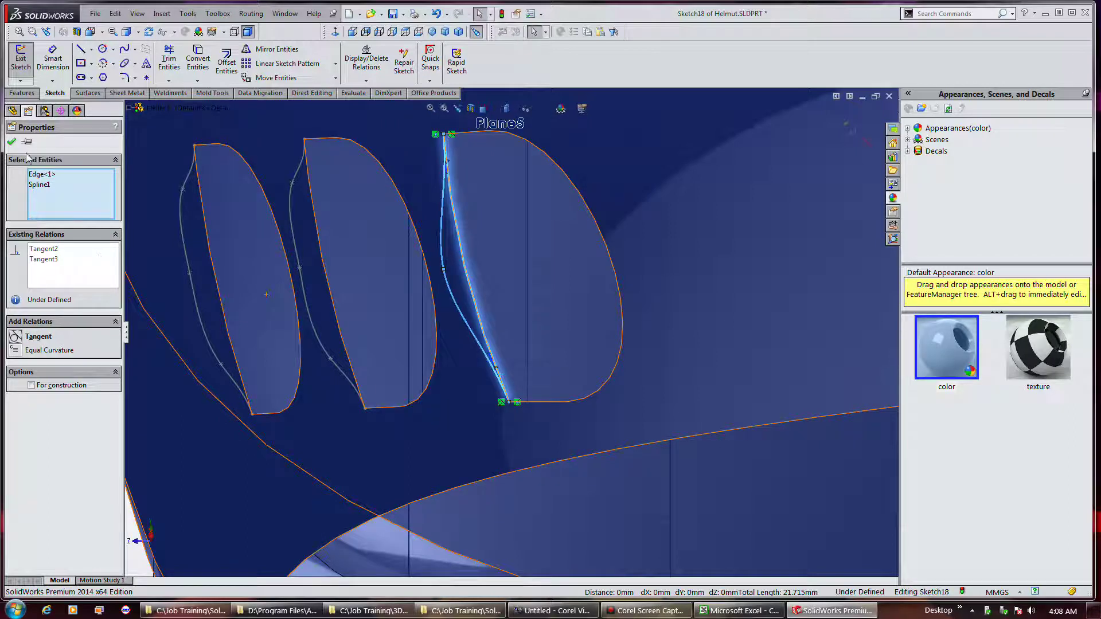
{"action": "left_click", "coordinate": [12, 141]}
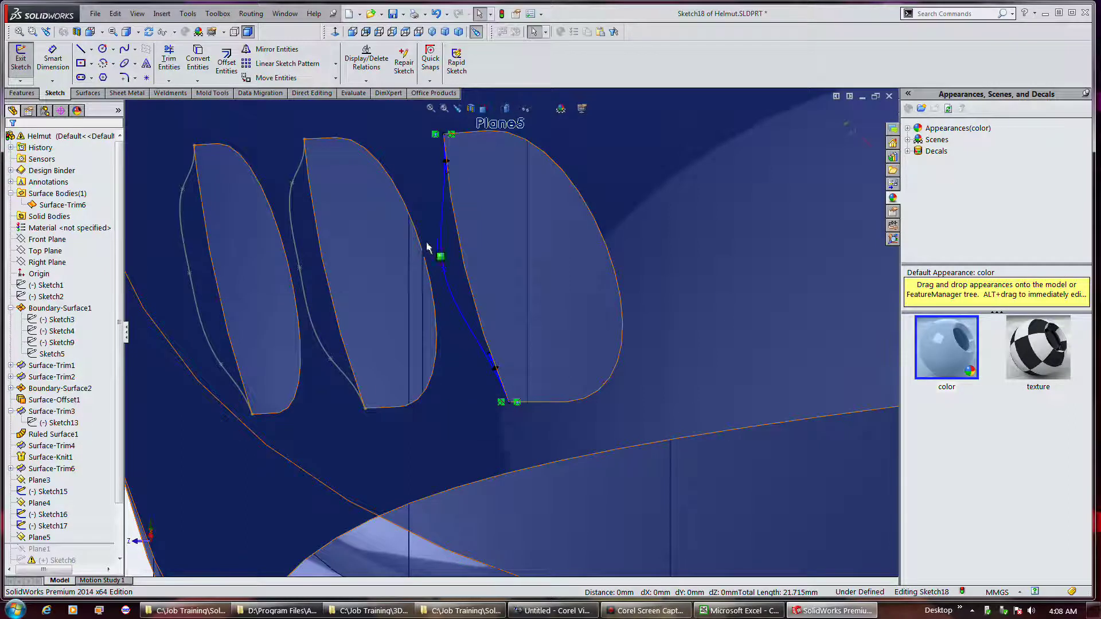
{"action": "left_click", "coordinate": [444, 244]}
{"action": "right_click", "coordinate": [445, 245]}
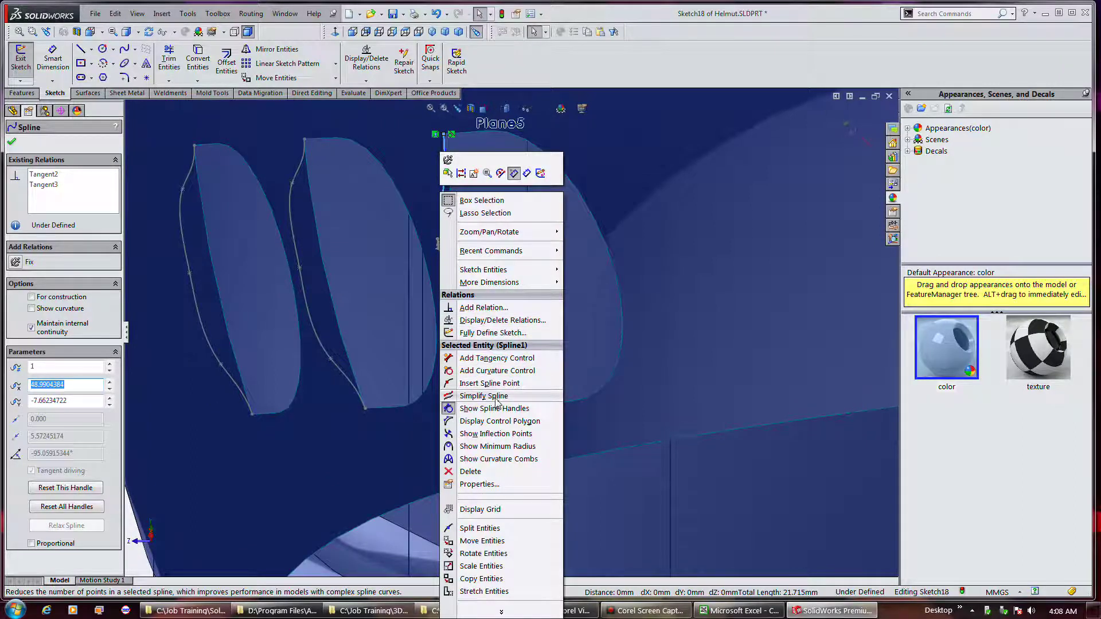
{"action": "left_click", "coordinate": [492, 383]}
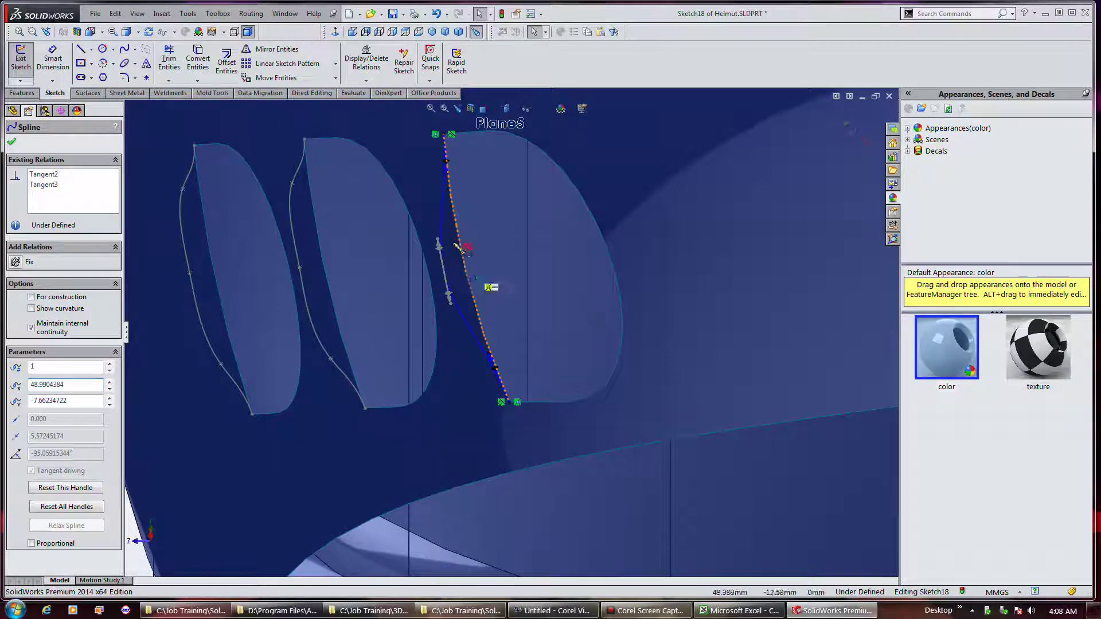
{"action": "left_click", "coordinate": [443, 198]}
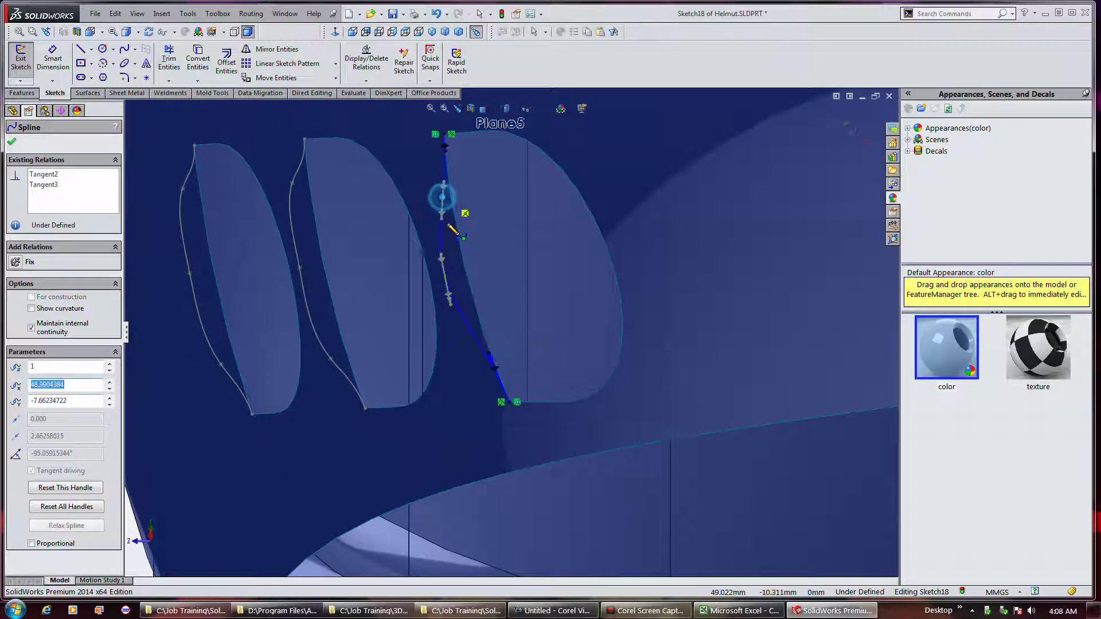
{"action": "left_click", "coordinate": [482, 348]}
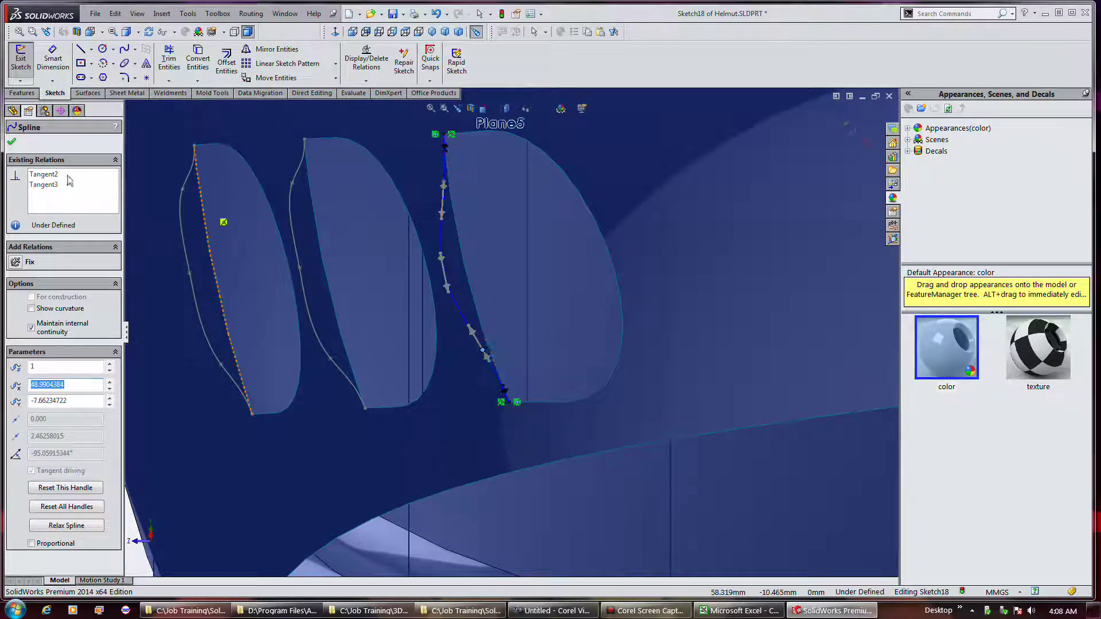
{"action": "left_click", "coordinate": [453, 386]}
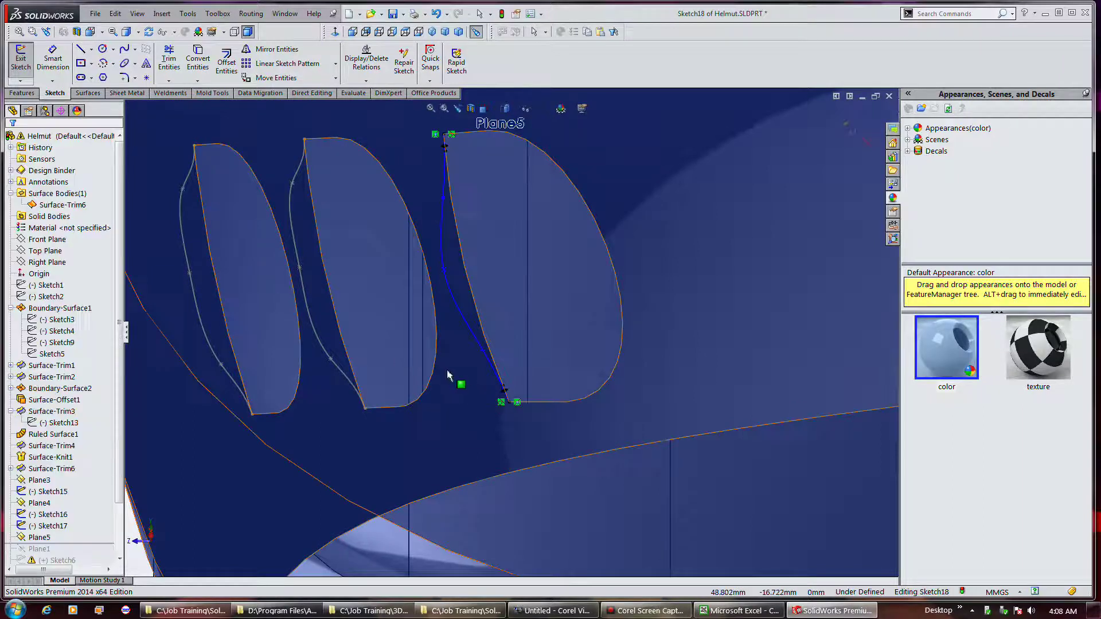
Step: Reshape the spline by shifting its upper, middle and lower interior points into a smooth outward bow, and exit the sketch
{"action": "left_click", "coordinate": [482, 350]}
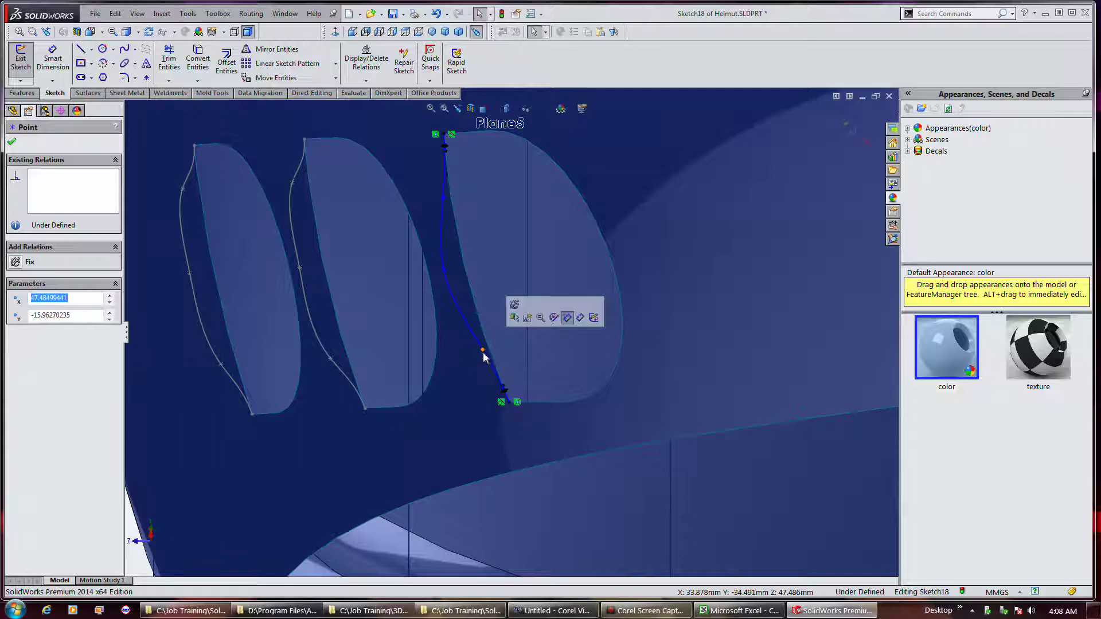
{"action": "left_click_drag", "start_coordinate": [482, 350], "coordinate": [478, 360]}
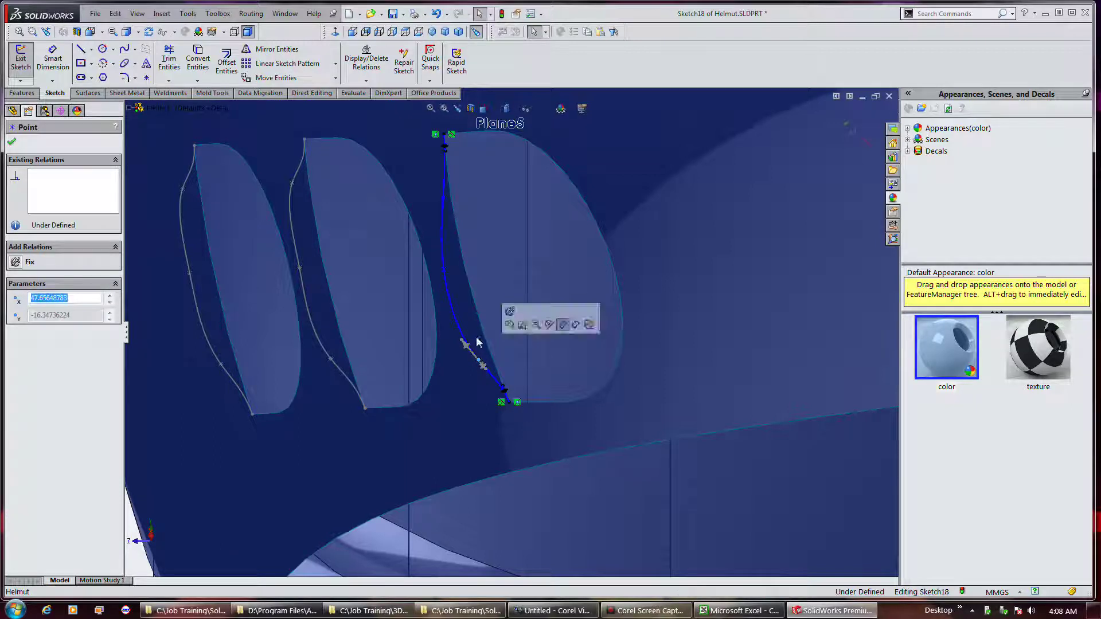
{"action": "left_click", "coordinate": [442, 199]}
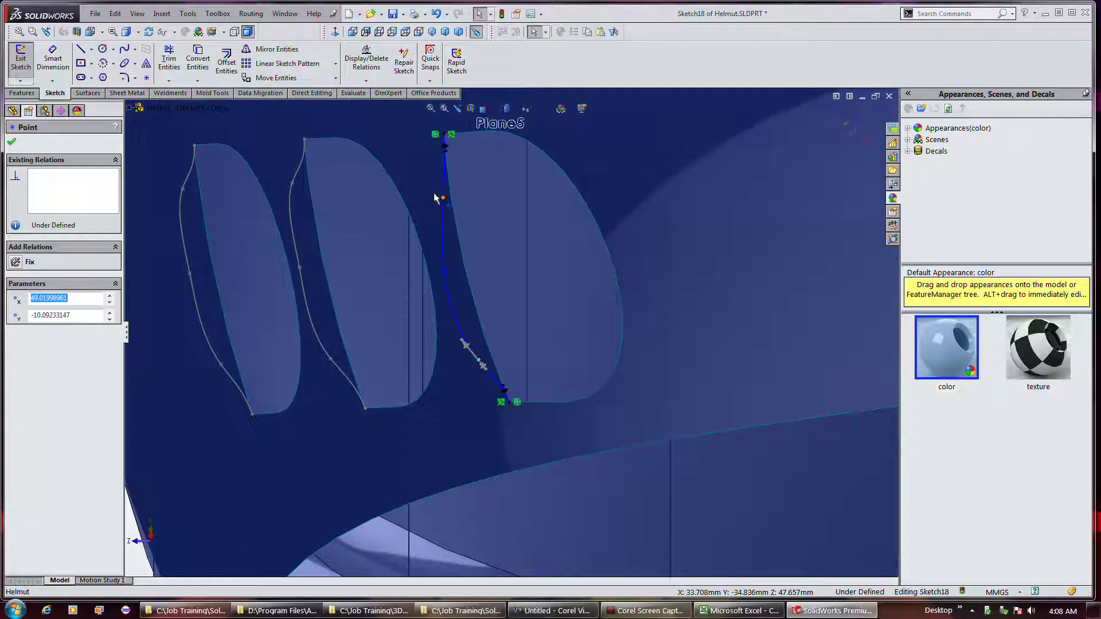
{"action": "left_click_drag", "start_coordinate": [434, 194], "coordinate": [439, 201]}
{"action": "left_click", "coordinate": [444, 271]}
{"action": "left_click_drag", "start_coordinate": [449, 281], "coordinate": [451, 298]}
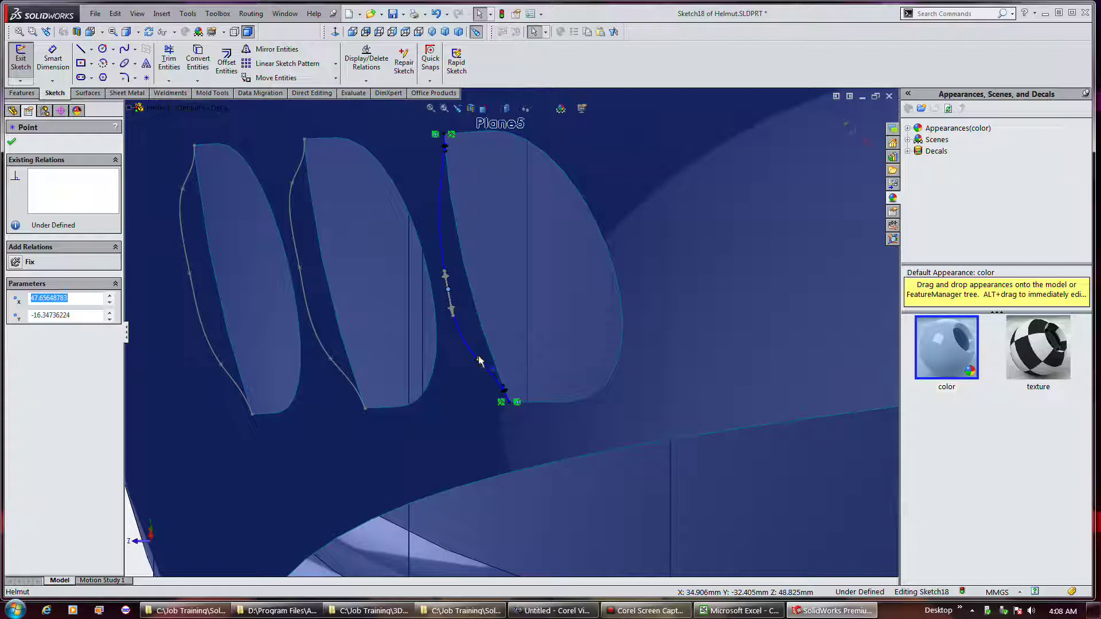
{"action": "left_click_drag", "start_coordinate": [479, 350], "coordinate": [481, 361]}
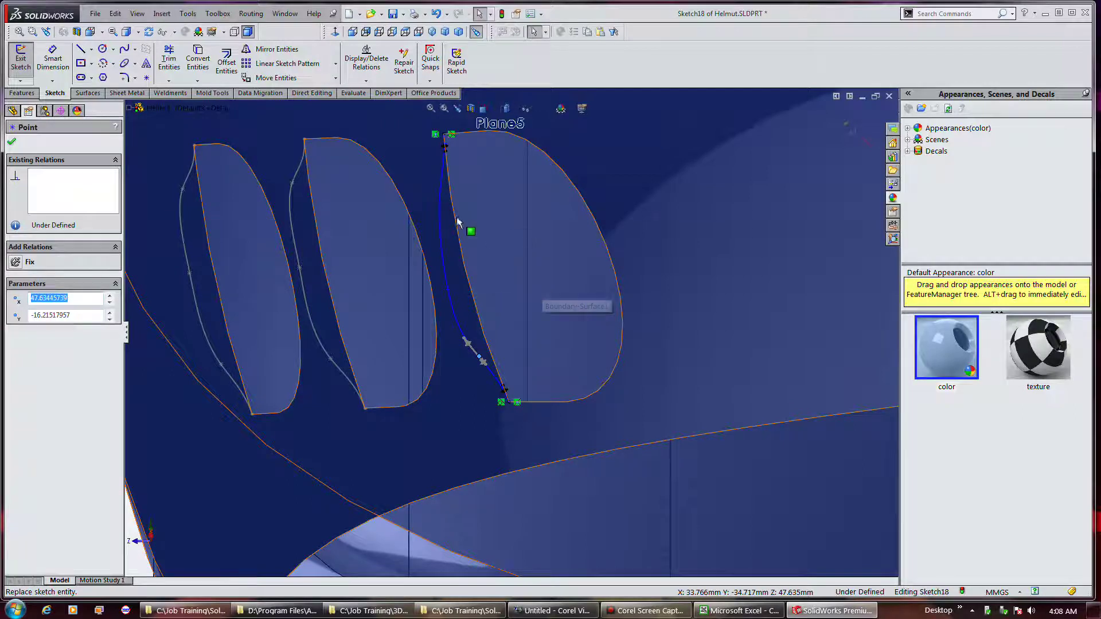
{"action": "left_click", "coordinate": [439, 202]}
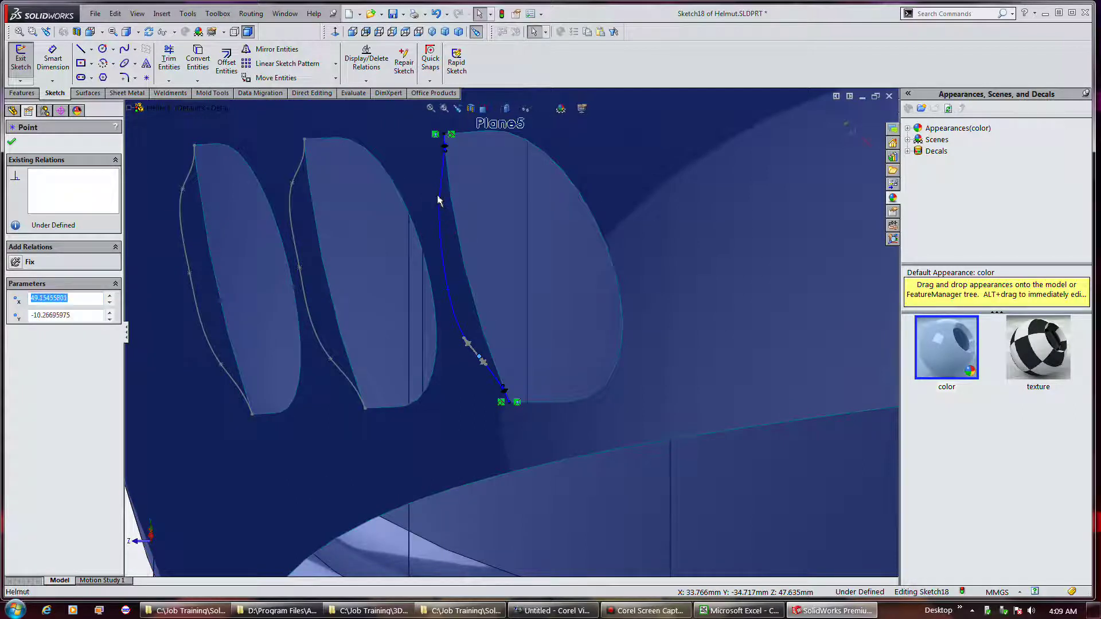
{"action": "left_click_drag", "start_coordinate": [434, 198], "coordinate": [437, 195]}
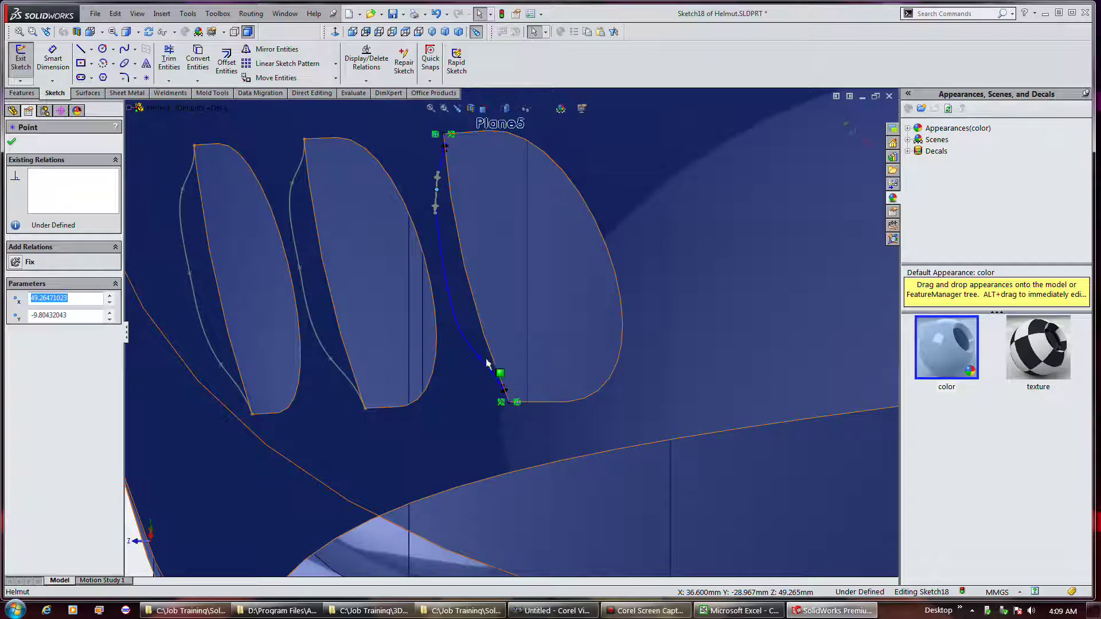
{"action": "left_click", "coordinate": [12, 142]}
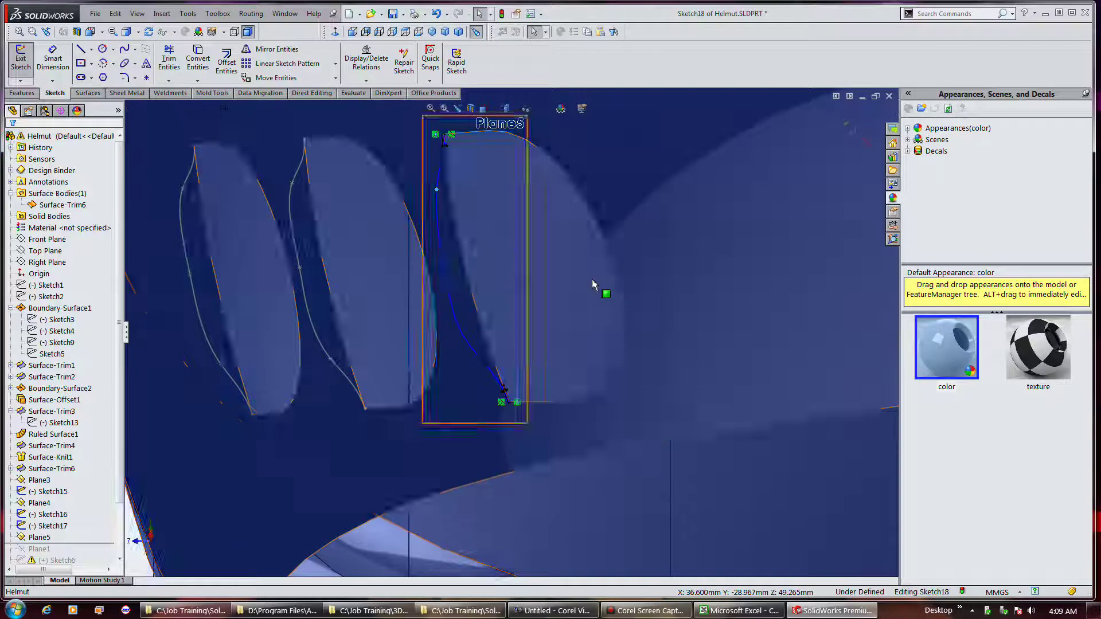
{"action": "scroll", "coordinate": [571, 290], "scroll_direction": "up", "scroll_amount": 1}
{"action": "left_click", "coordinate": [21, 58]}
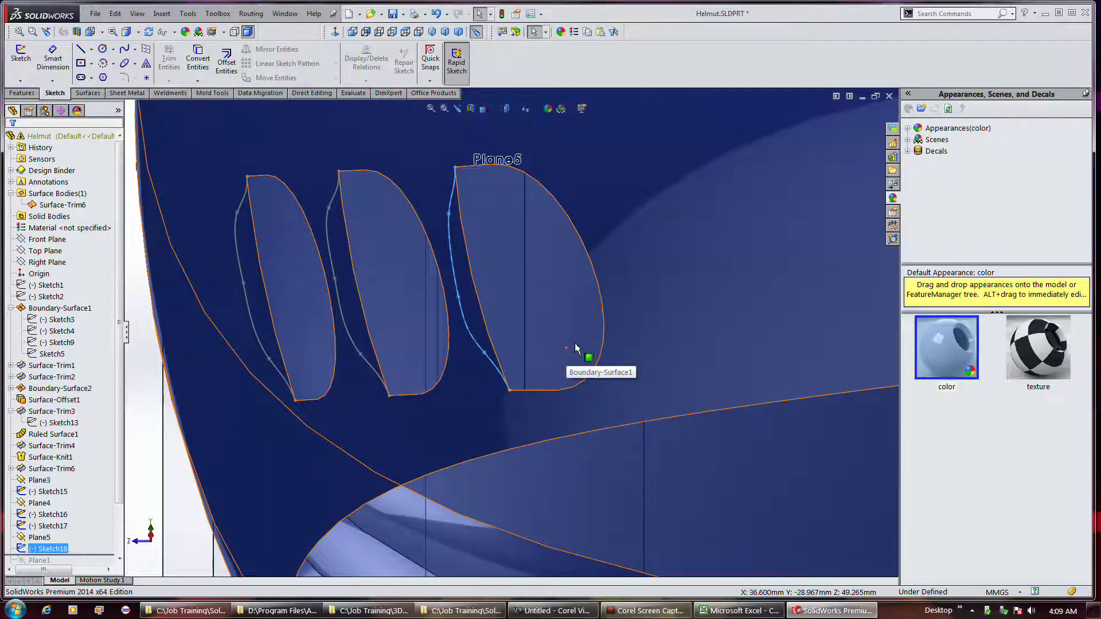
Step: Hide Plane3, Plane4 and Plane5 using the feature tree's display pane
{"action": "scroll", "coordinate": [578, 349], "scroll_direction": "up", "scroll_amount": 3}
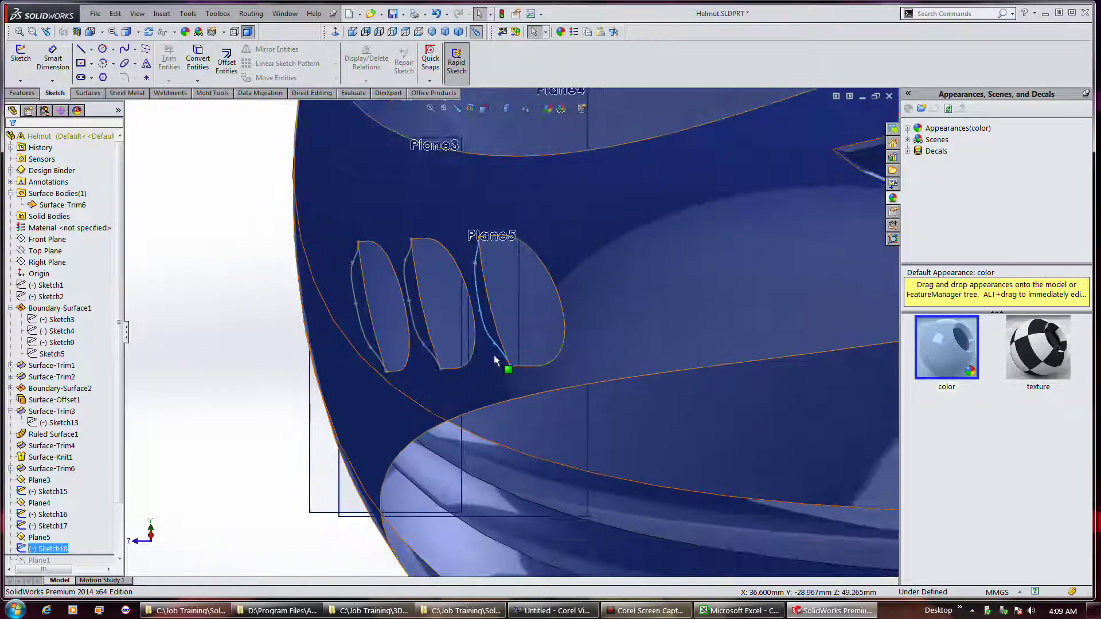
{"action": "middle_click_drag", "start_coordinate": [510, 361], "coordinate": [565, 378]}
{"action": "left_click", "coordinate": [81, 309]}
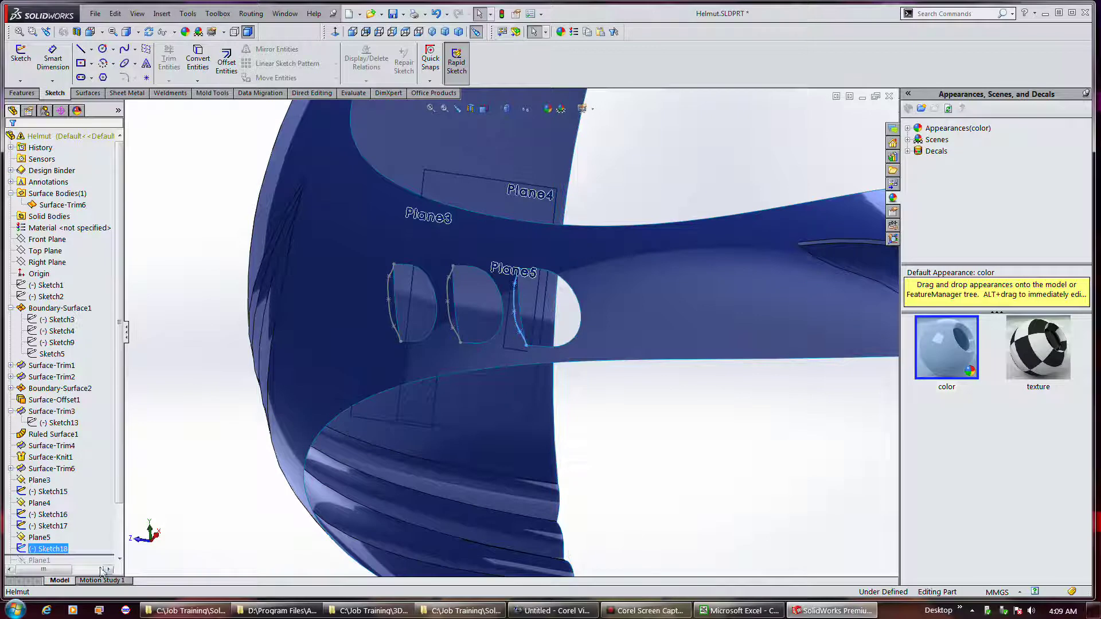
{"action": "left_click", "coordinate": [44, 538], "text": "ctrl"}
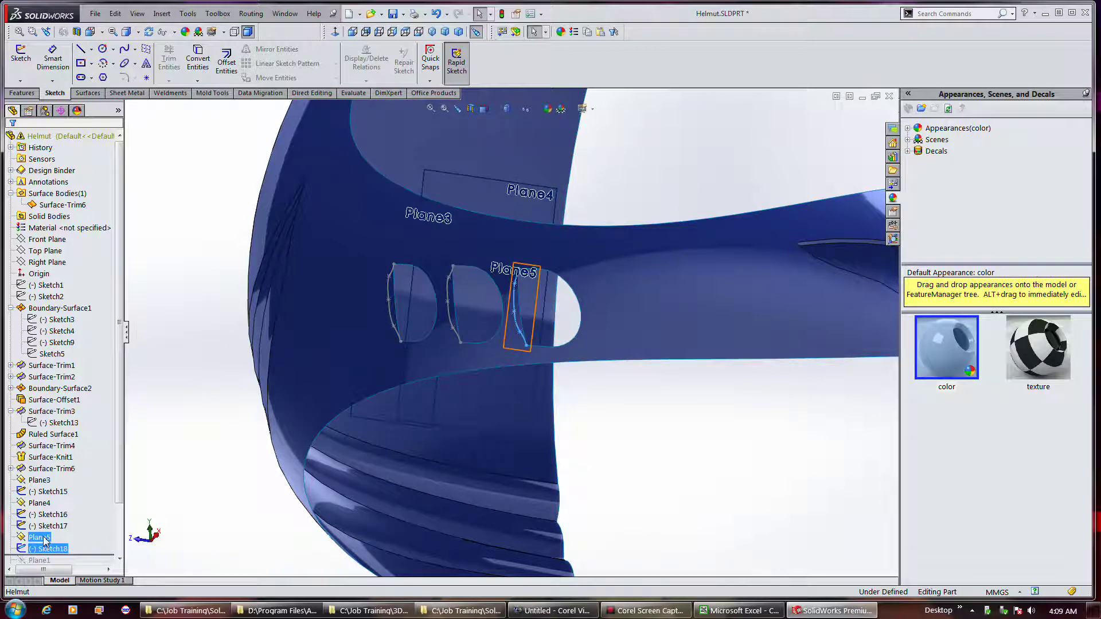
{"action": "left_click", "coordinate": [44, 538], "text": "ctrl"}
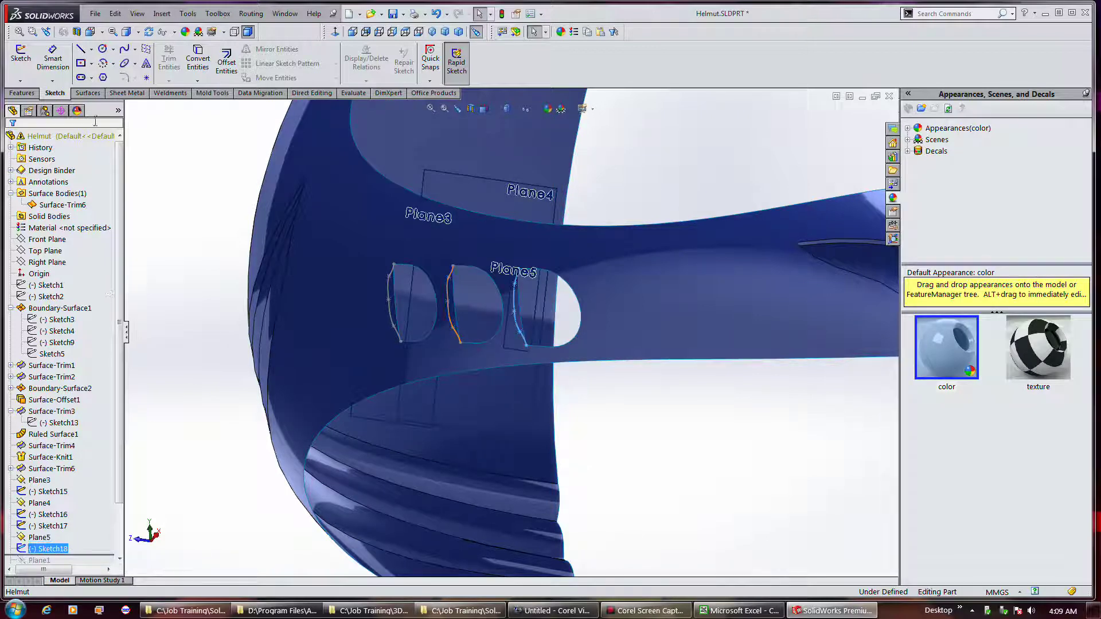
{"action": "left_click", "coordinate": [120, 111]}
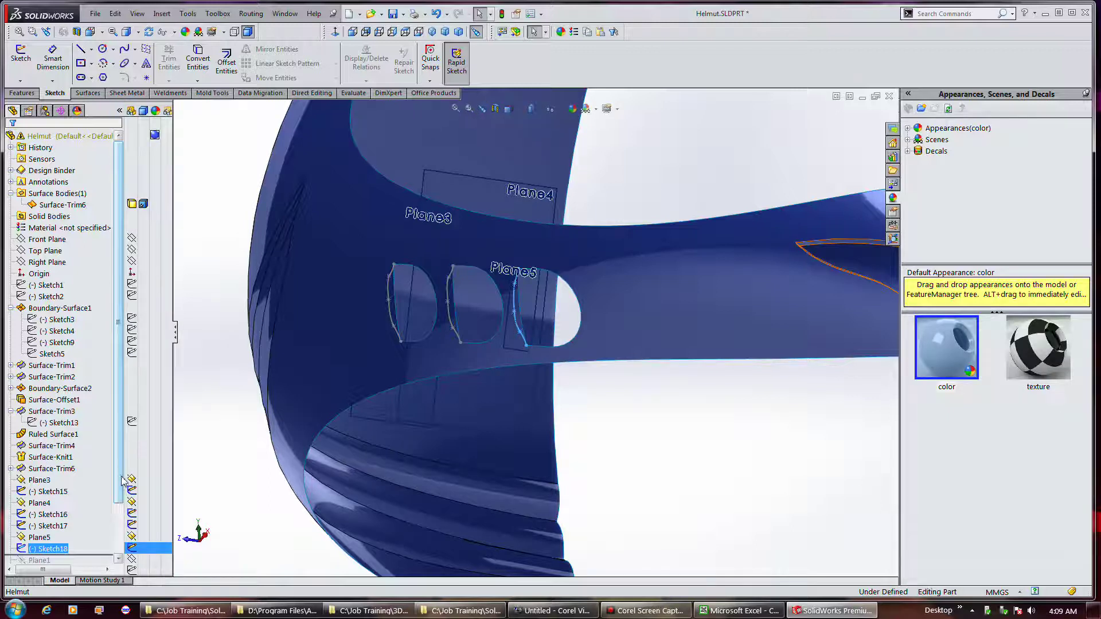
{"action": "left_click", "coordinate": [131, 538], "text": "ctrl"}
{"action": "left_click", "coordinate": [132, 480]}
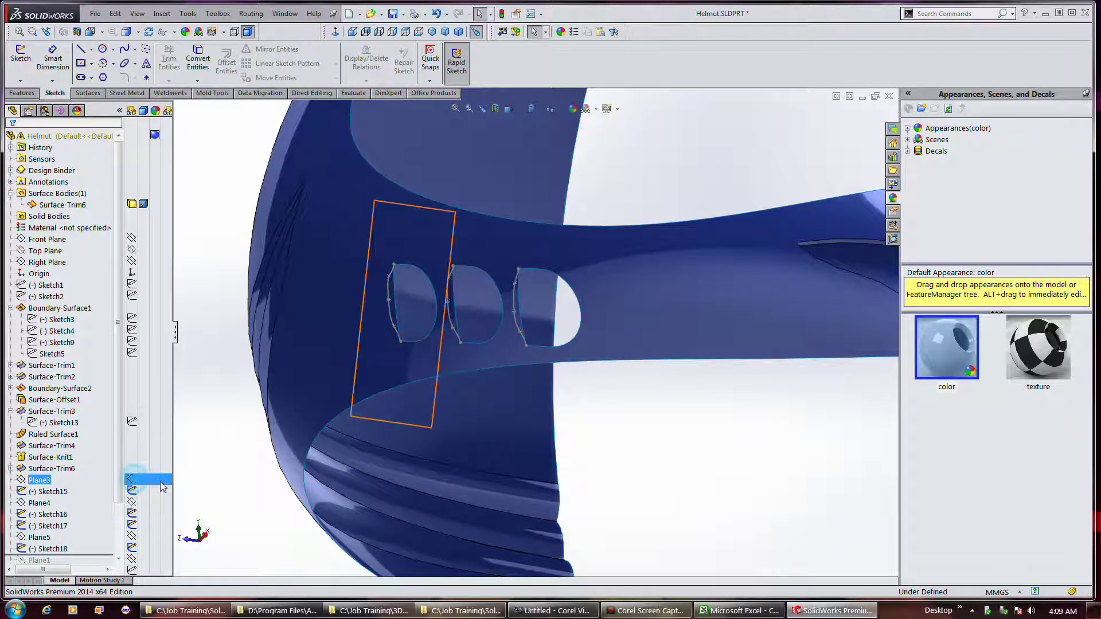
{"action": "left_click", "coordinate": [223, 441]}
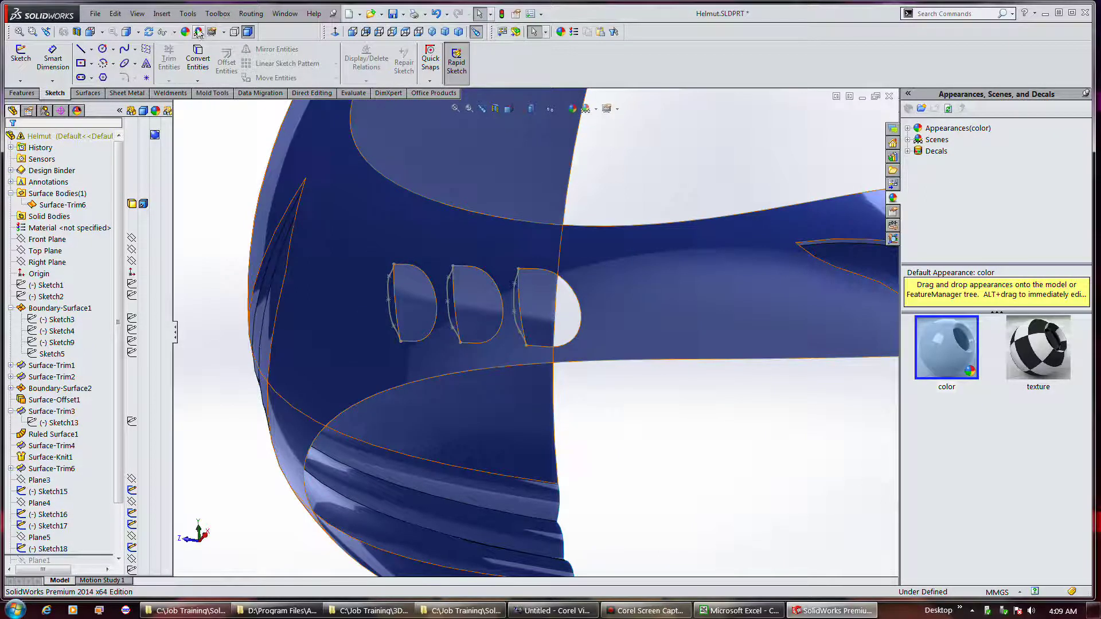
Step: Start a Boundary Surface on the first opening with Sketch15 and the opening's curved edge as Direction 1 curves
{"action": "left_click", "coordinate": [88, 93]}
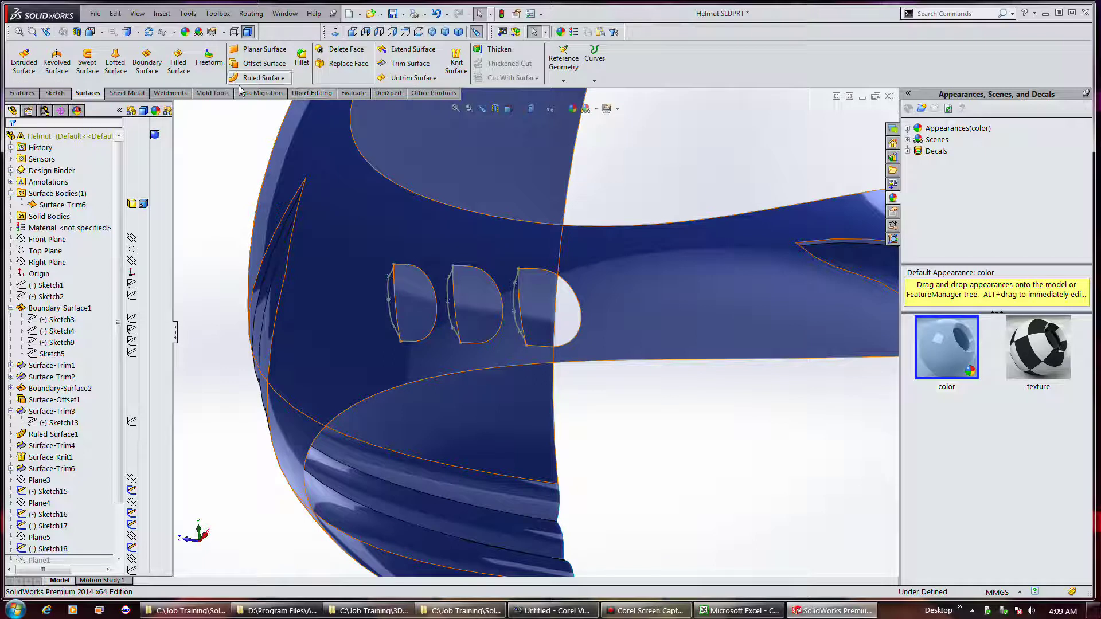
{"action": "left_click", "coordinate": [146, 63]}
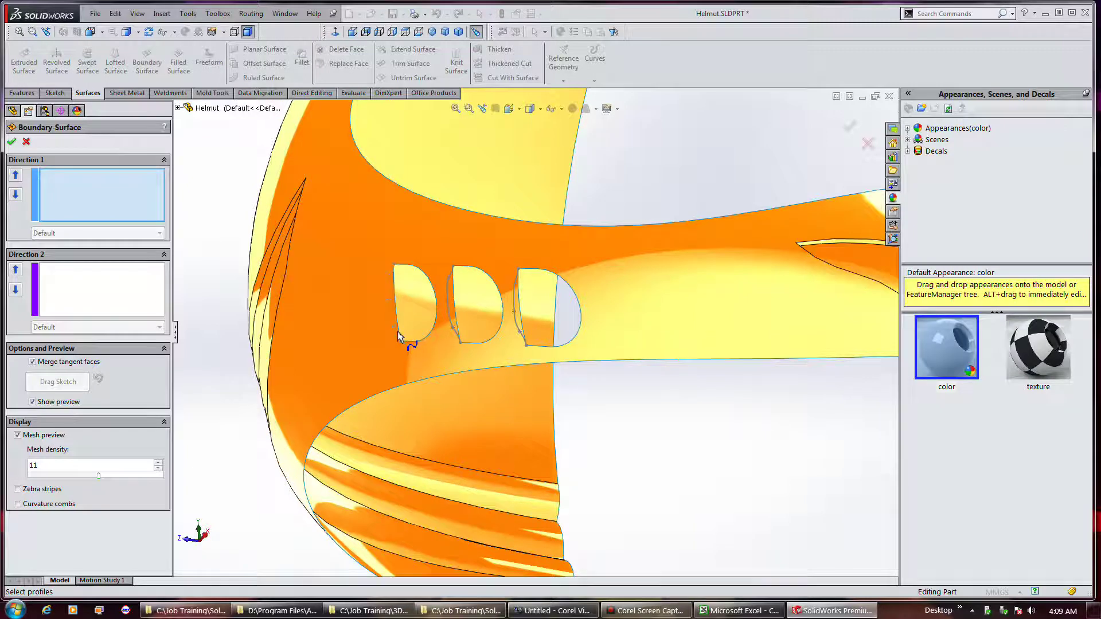
{"action": "left_click", "coordinate": [397, 338]}
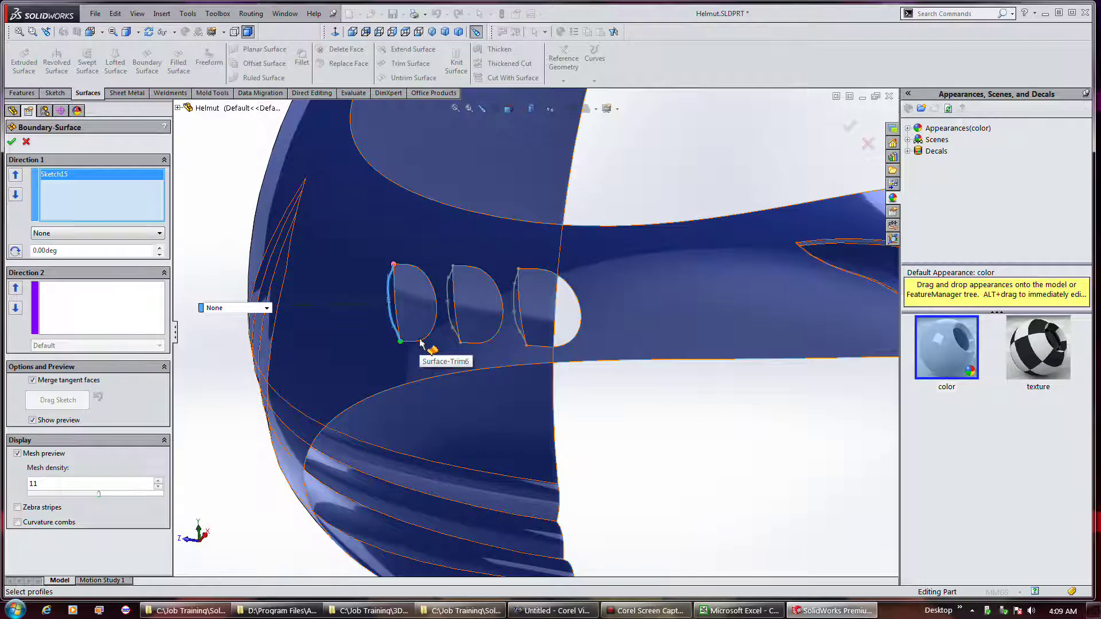
{"action": "left_click", "coordinate": [151, 300]}
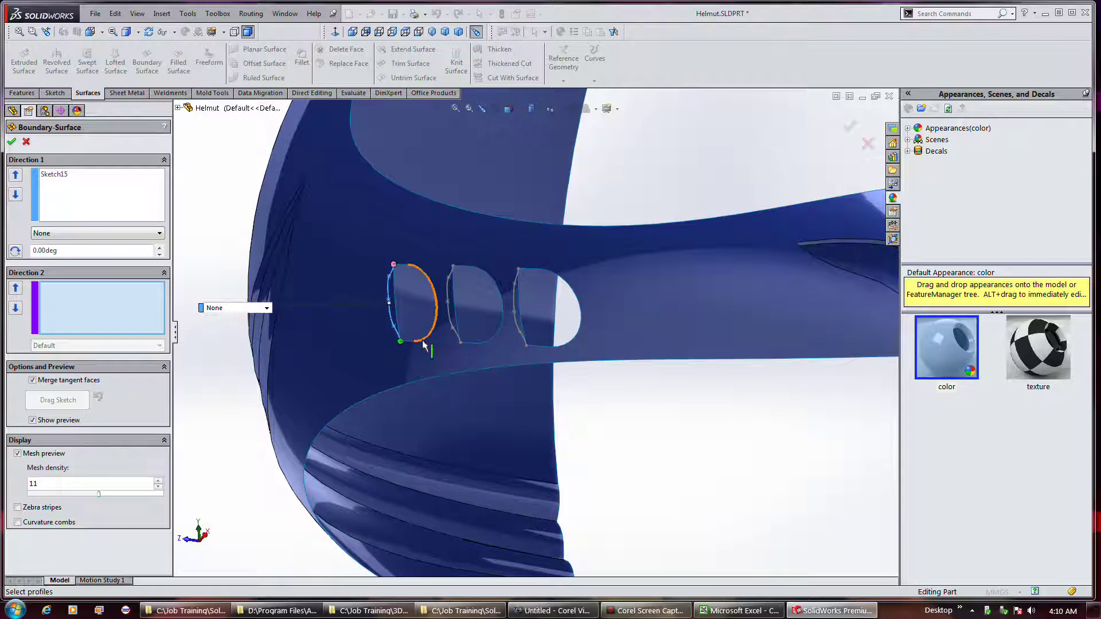
{"action": "left_click", "coordinate": [126, 202]}
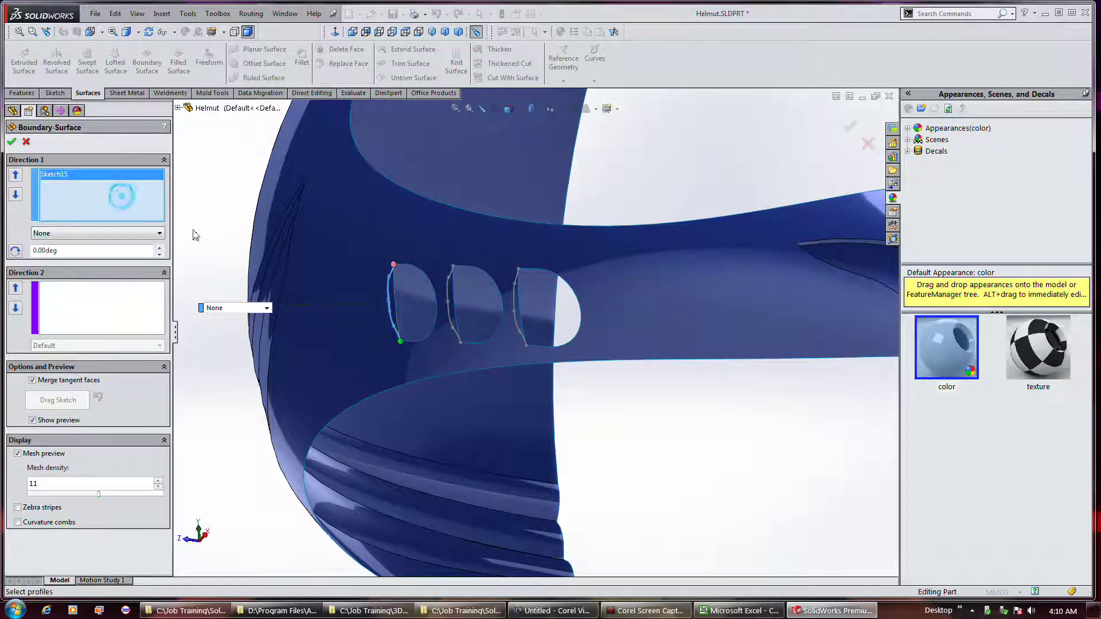
{"action": "left_click", "coordinate": [425, 338]}
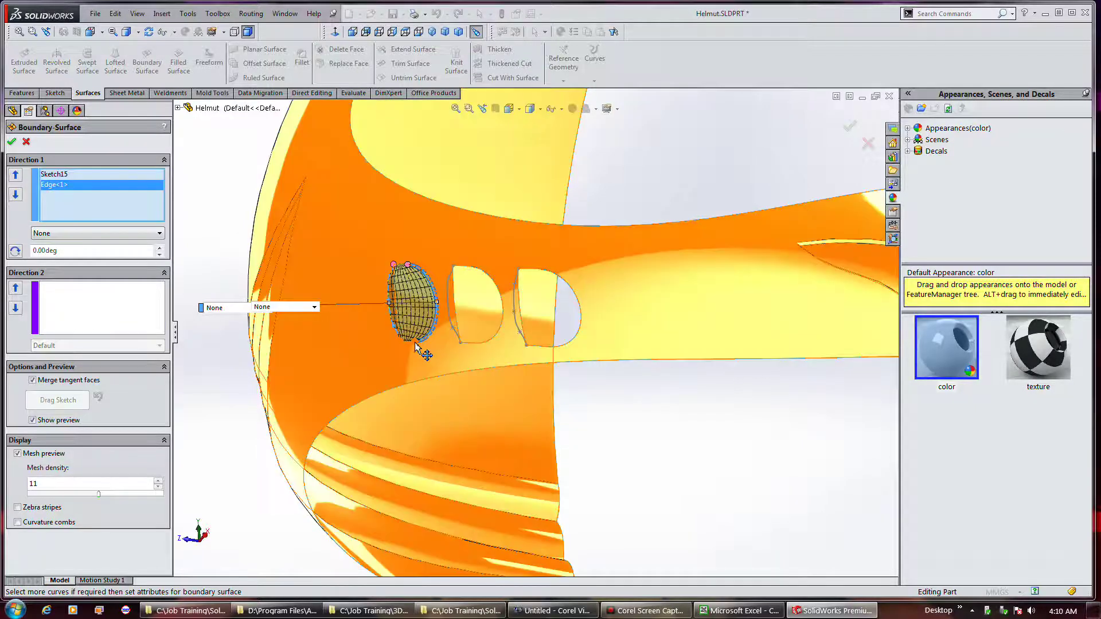
Step: Add the first opening's short lower and upper edges as the Direction 2 curves of the boundary surface
{"action": "left_click", "coordinate": [135, 303]}
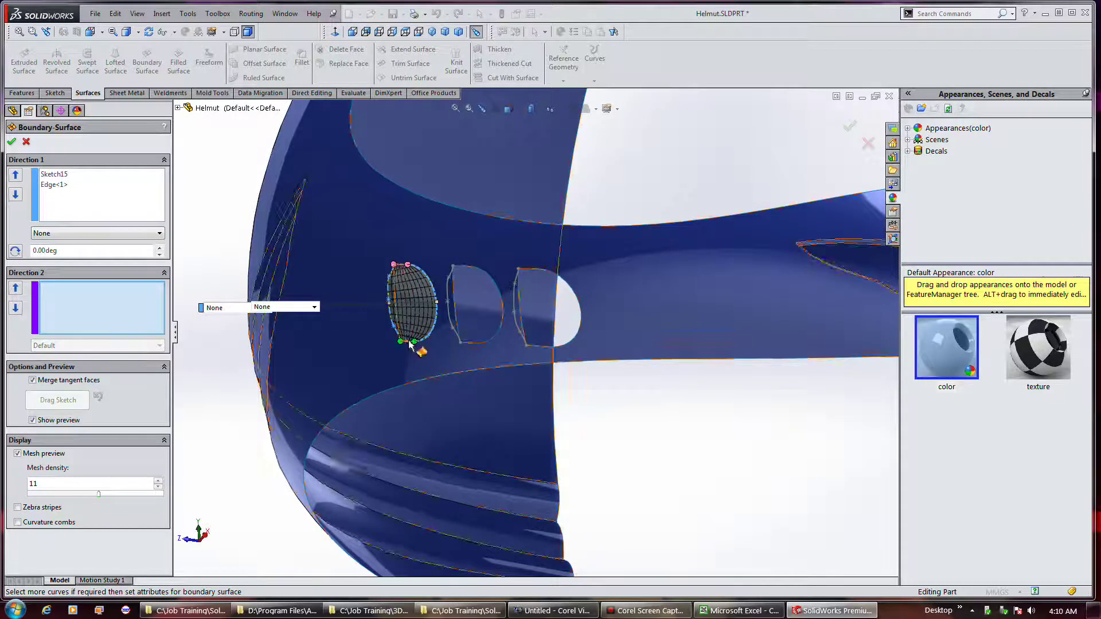
{"action": "scroll", "coordinate": [411, 344], "scroll_direction": "down", "scroll_amount": 3}
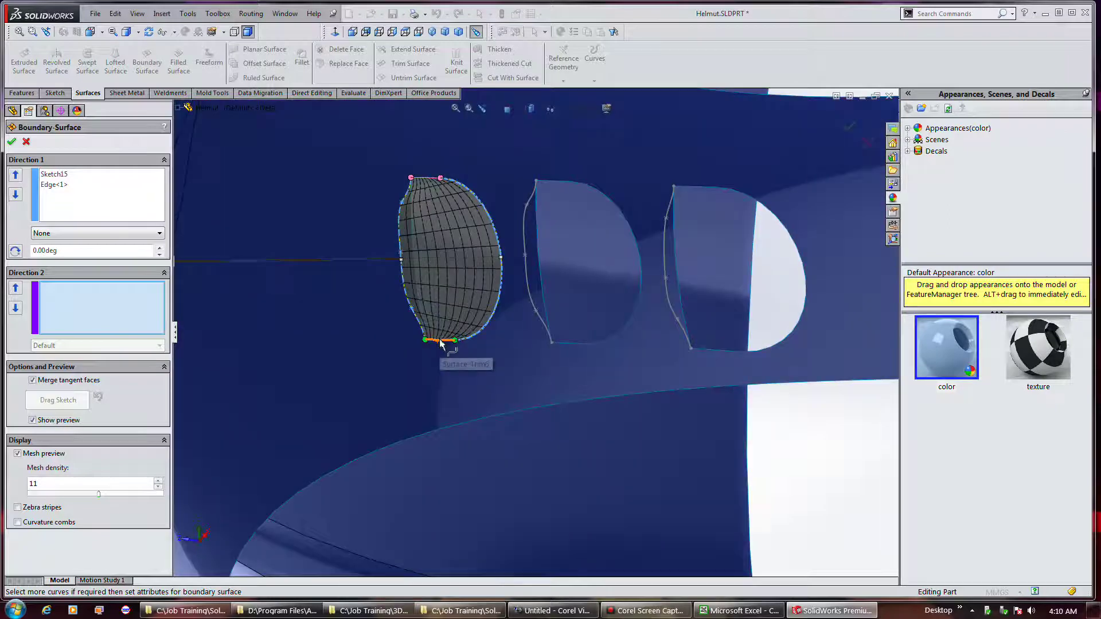
{"action": "left_click", "coordinate": [442, 342]}
{"action": "left_click", "coordinate": [426, 181]}
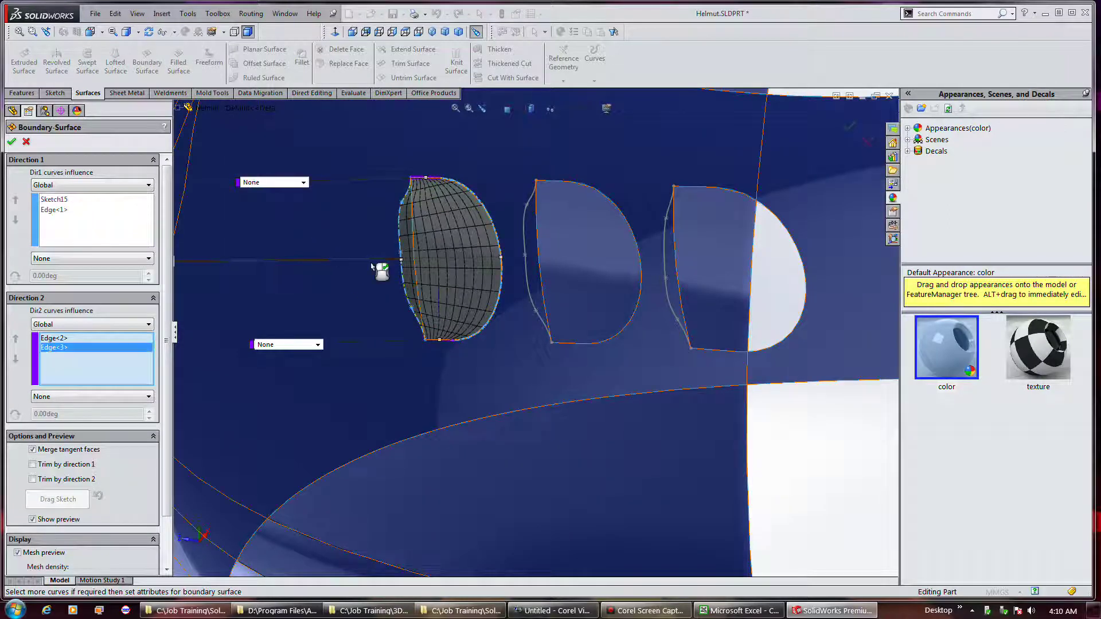
Step: Set both Direction 2 edges of the first opening's boundary surface to Tangency To Face
{"action": "middle_click_drag", "start_coordinate": [346, 296], "coordinate": [392, 298]}
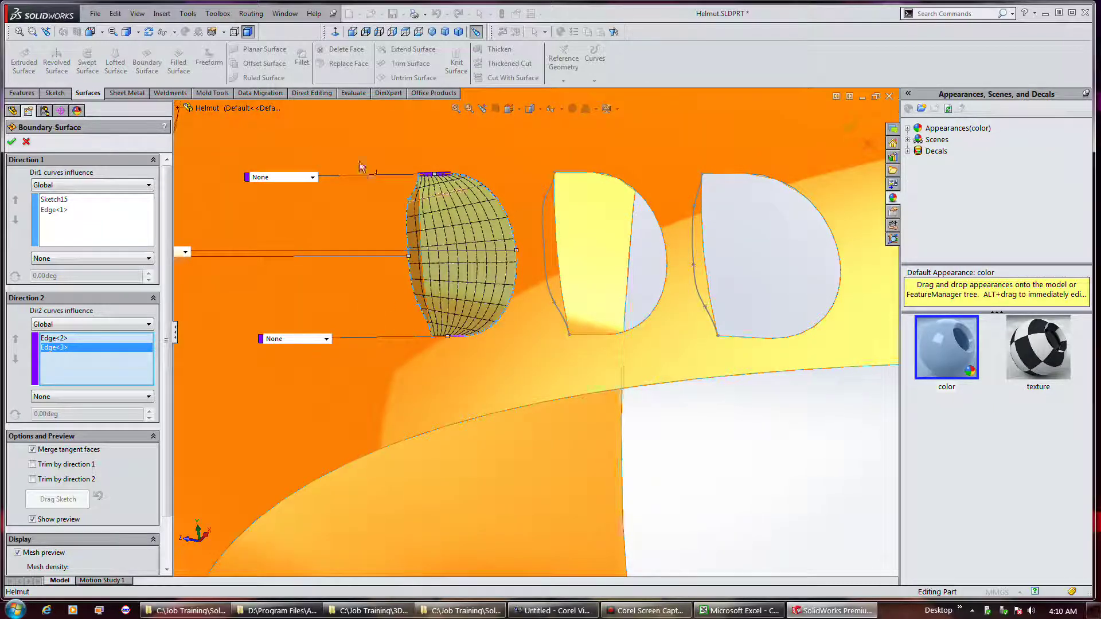
{"action": "left_click", "coordinate": [312, 177]}
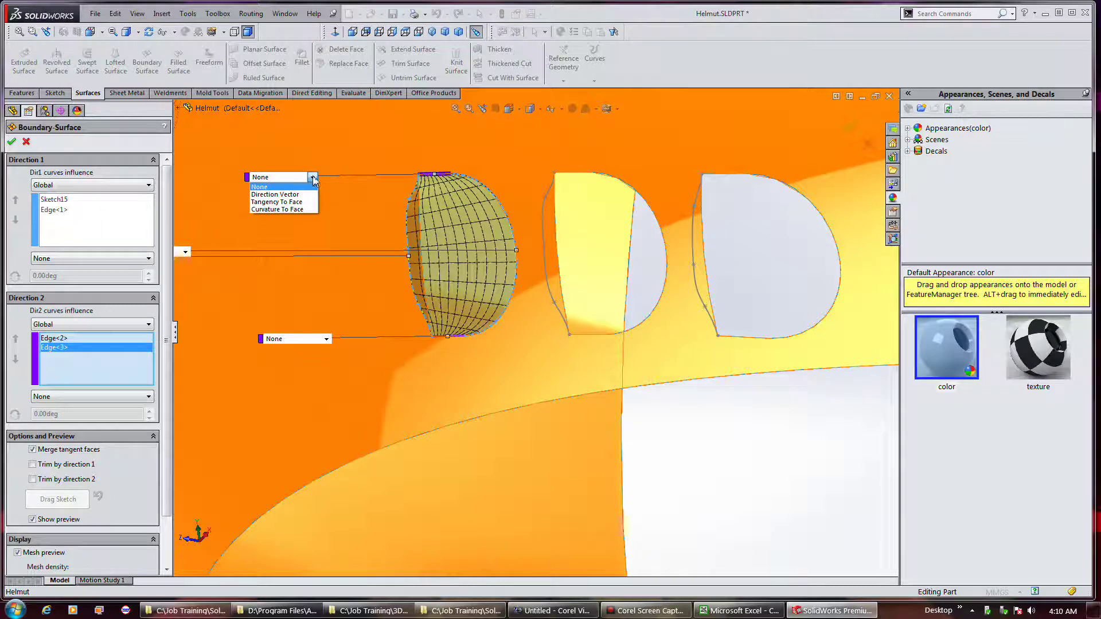
{"action": "left_click", "coordinate": [298, 209]}
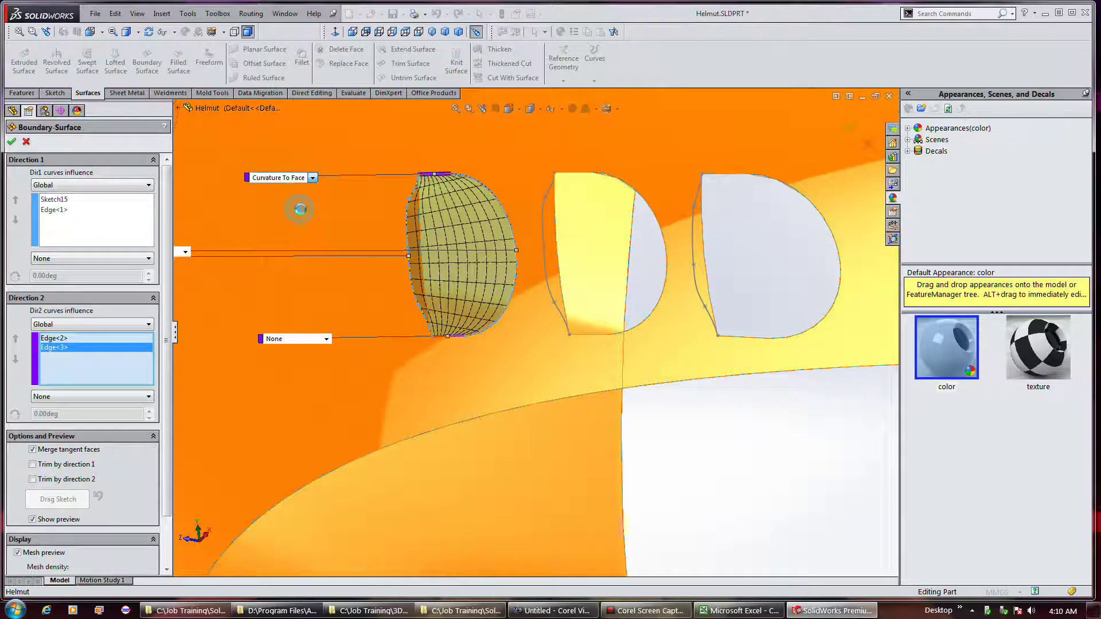
{"action": "left_click", "coordinate": [624, 310]}
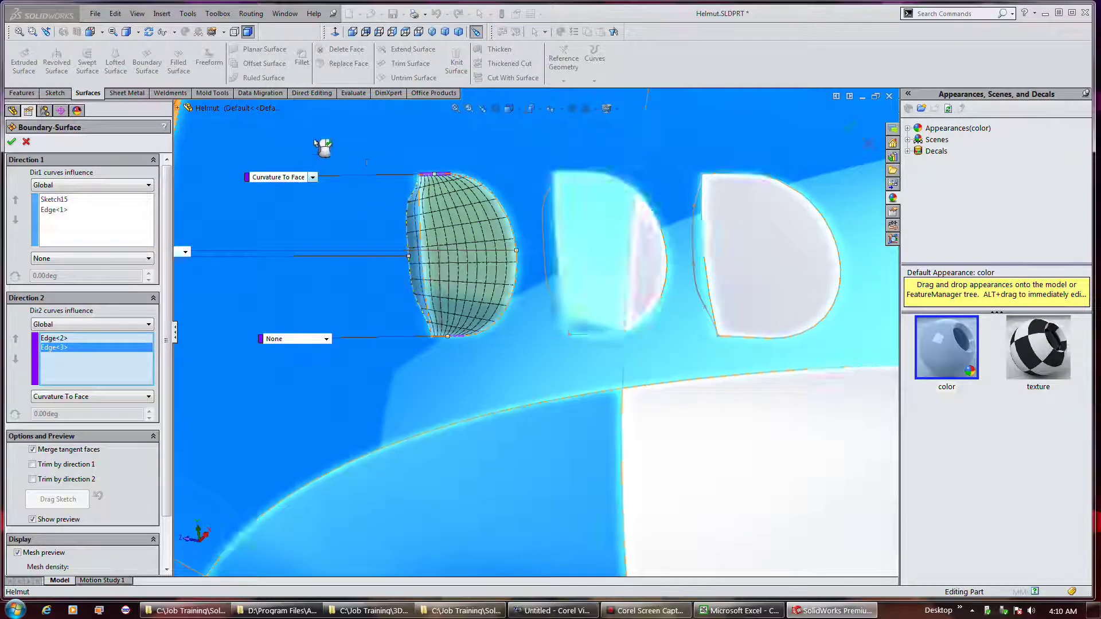
{"action": "left_click", "coordinate": [313, 177]}
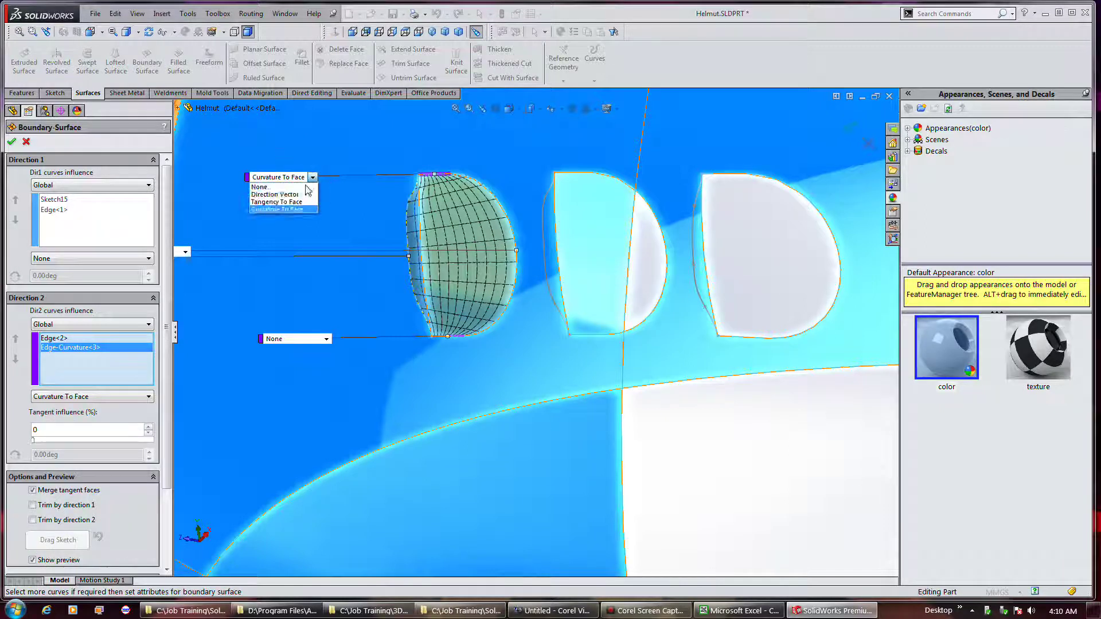
{"action": "left_click", "coordinate": [298, 203]}
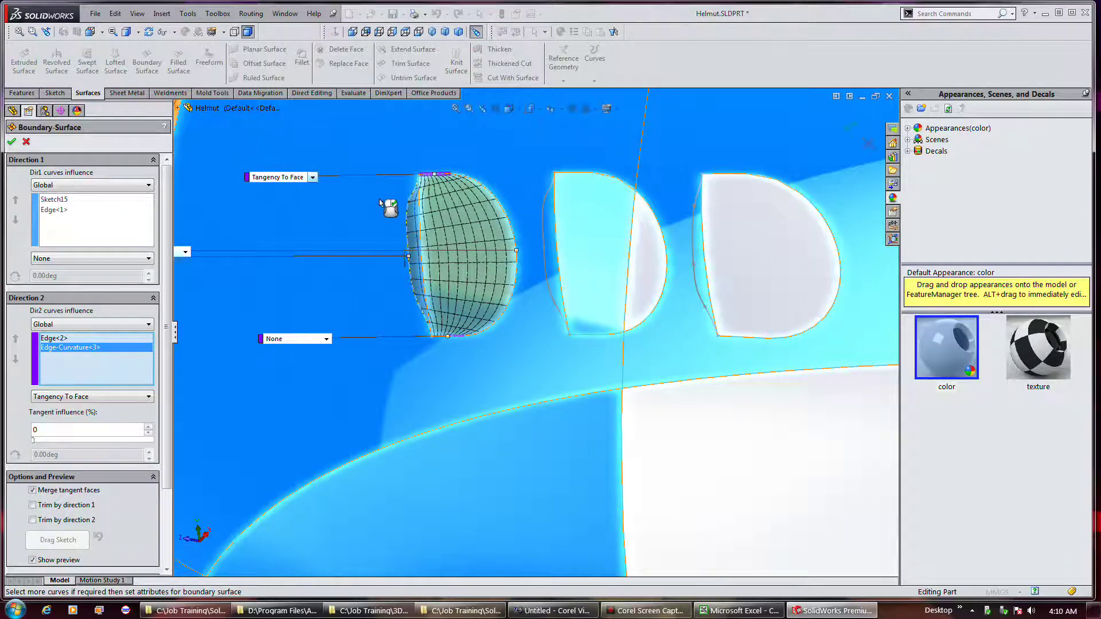
{"action": "left_click", "coordinate": [326, 340]}
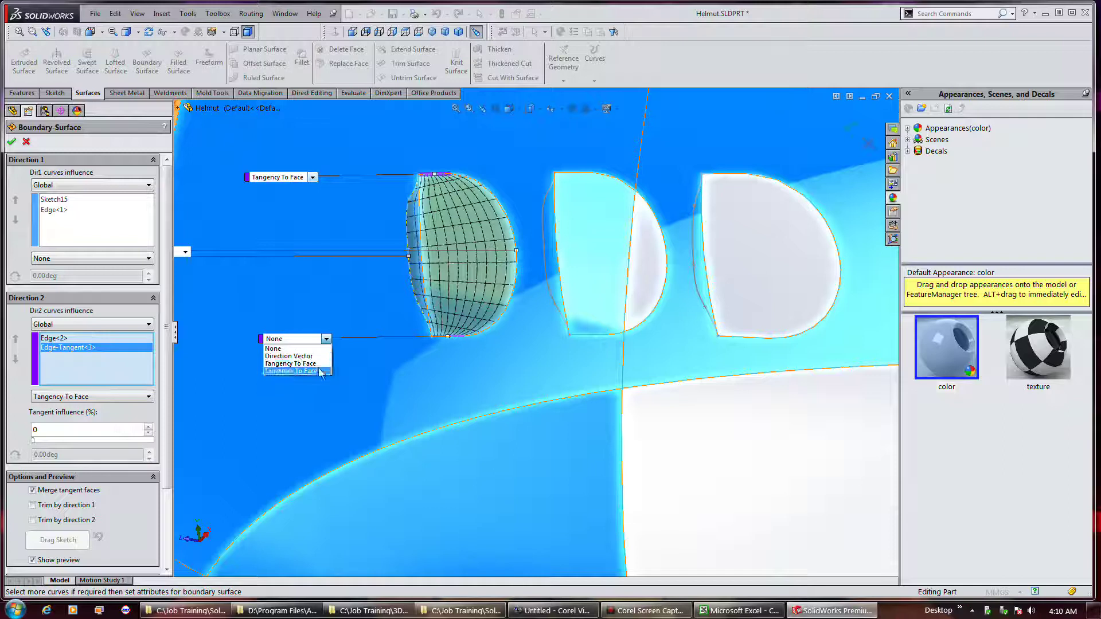
{"action": "left_click", "coordinate": [313, 366]}
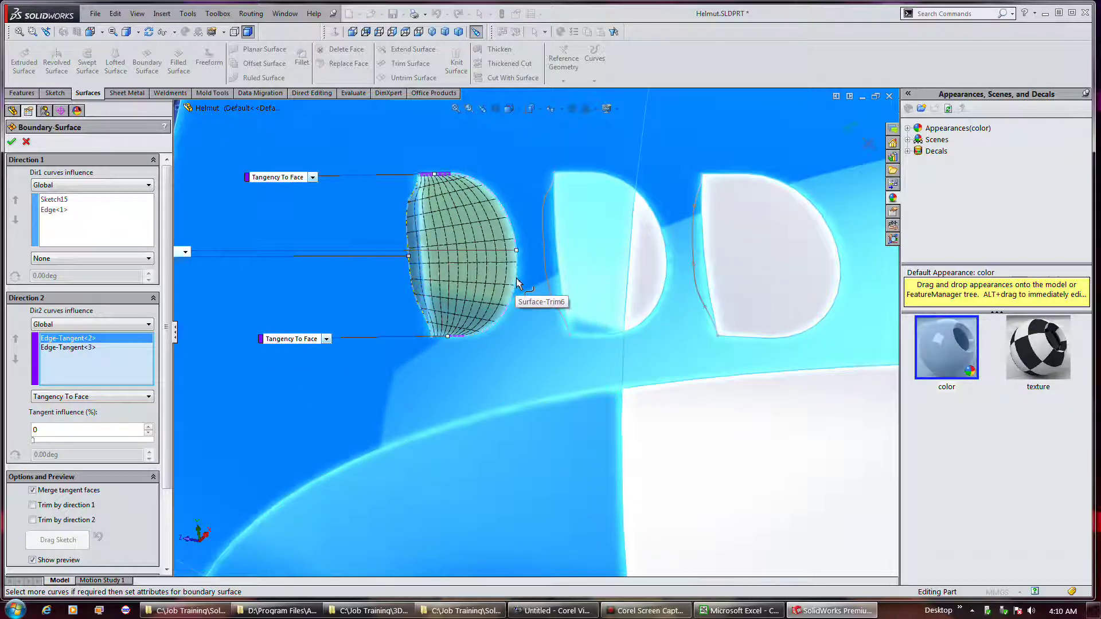
Step: Set the curved Direction 1 edge to Tangency To Face and Sketch15 to Normal To Profile, and accept the first opening's boundary surface
{"action": "scroll", "coordinate": [579, 277], "scroll_direction": "up", "scroll_amount": 2}
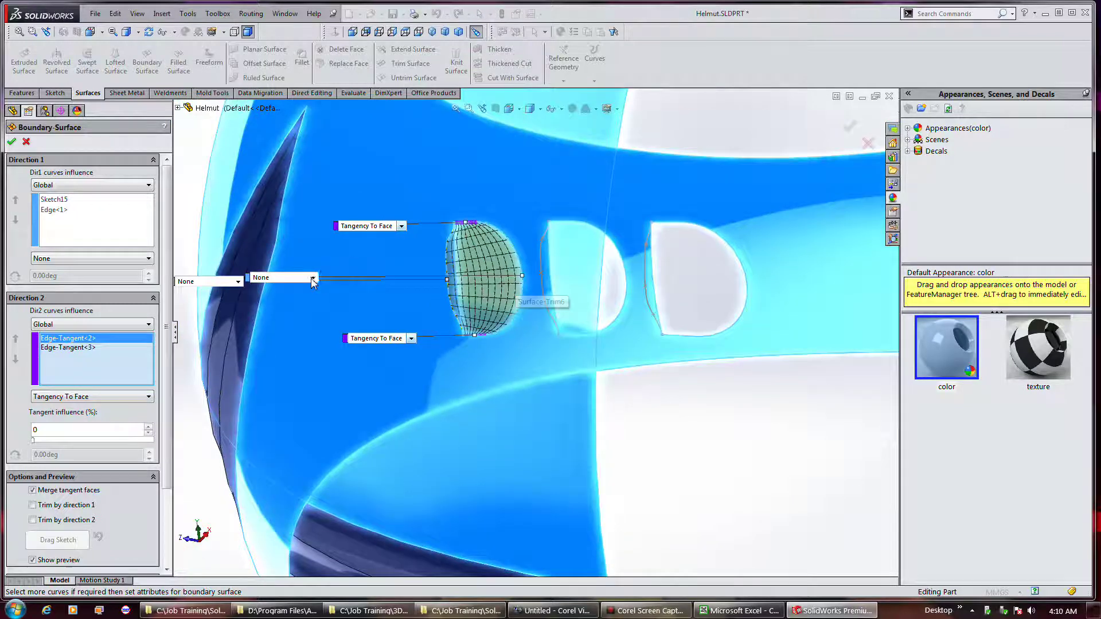
{"action": "left_click_drag", "start_coordinate": [255, 276], "coordinate": [312, 248]}
{"action": "left_click", "coordinate": [367, 253]}
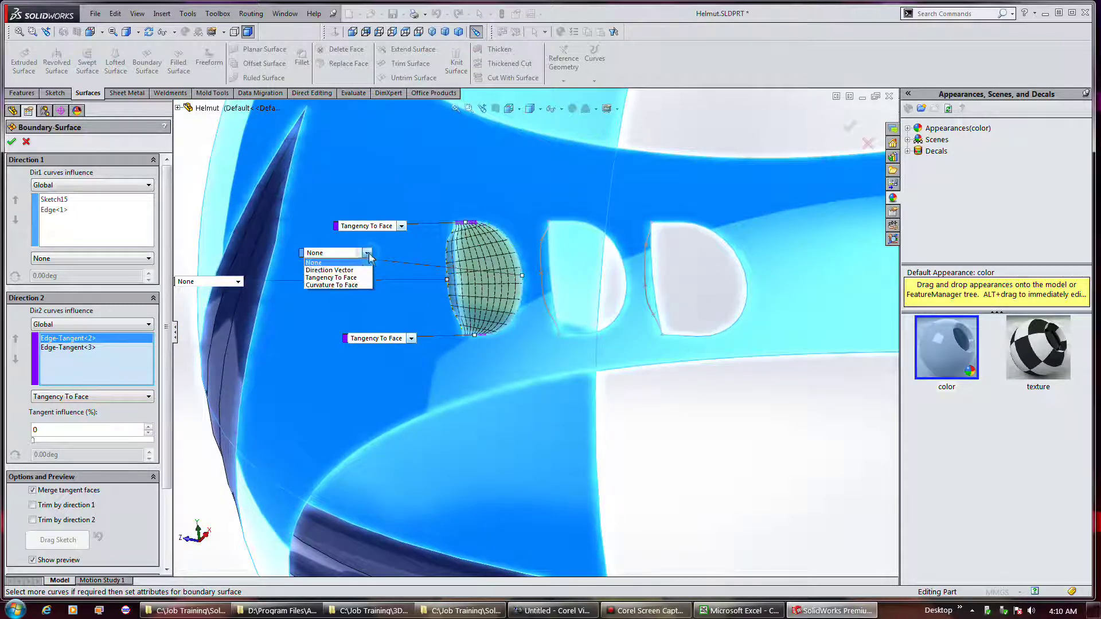
{"action": "left_click", "coordinate": [353, 279]}
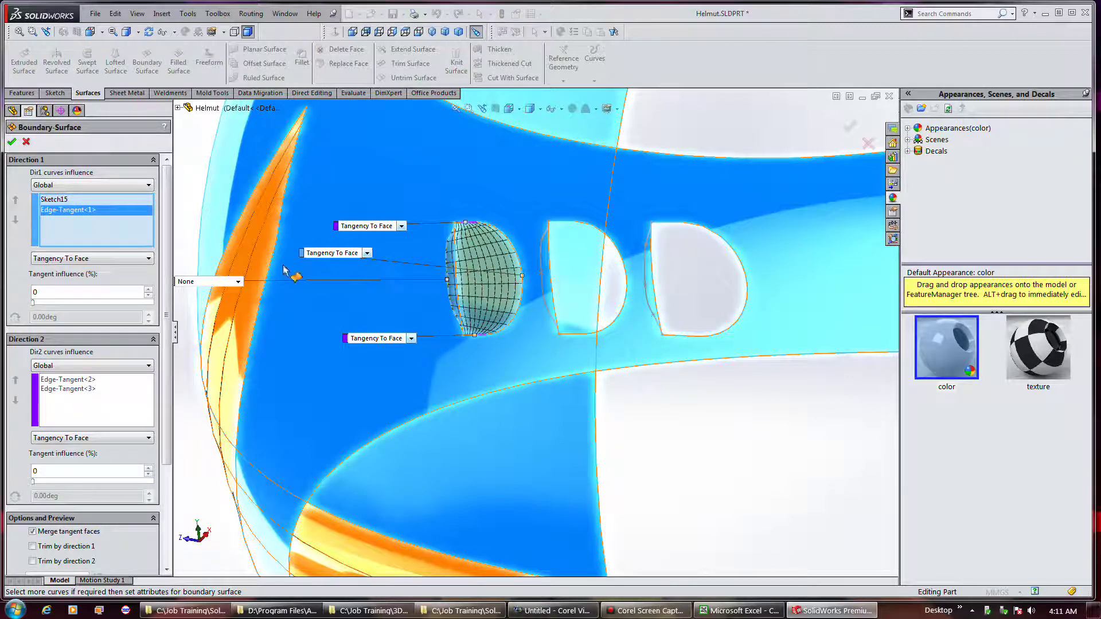
{"action": "left_click", "coordinate": [238, 283]}
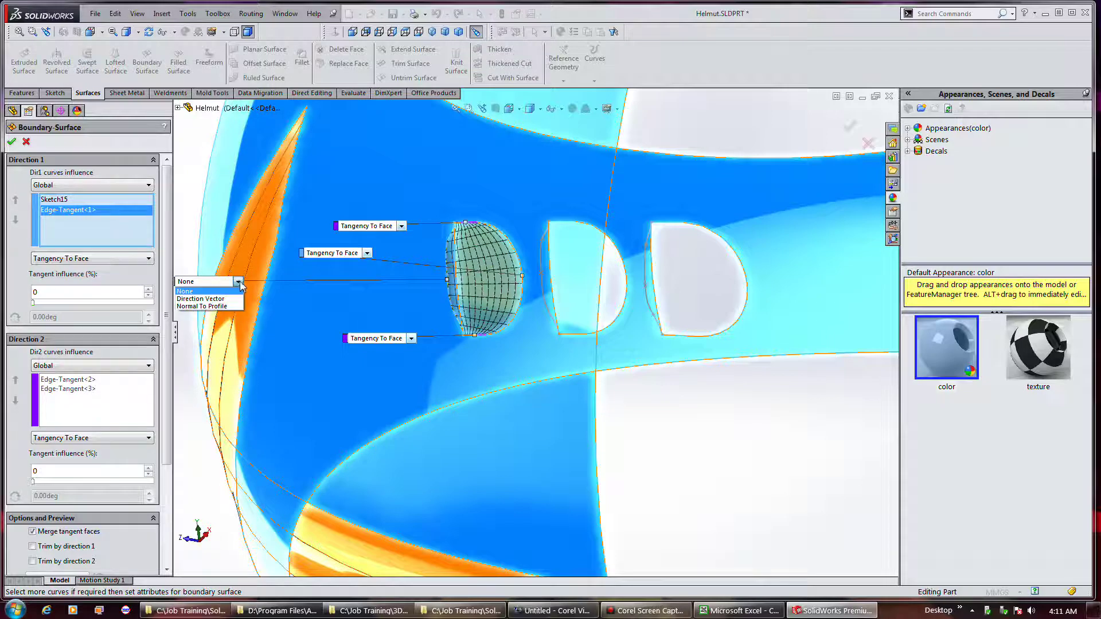
{"action": "left_click", "coordinate": [225, 307]}
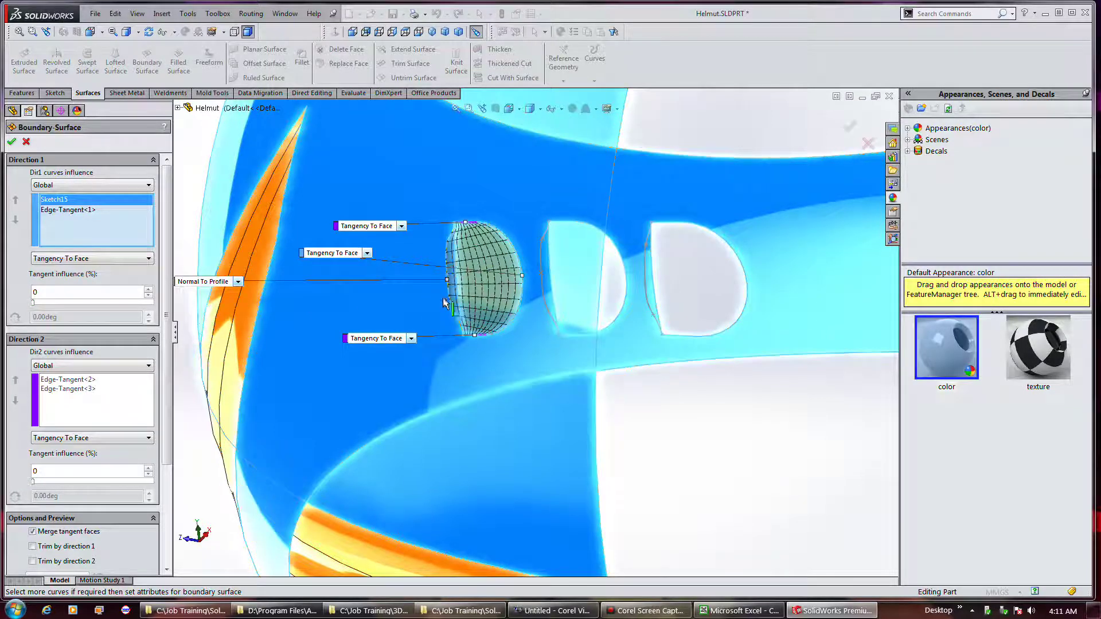
{"action": "left_click", "coordinate": [12, 142]}
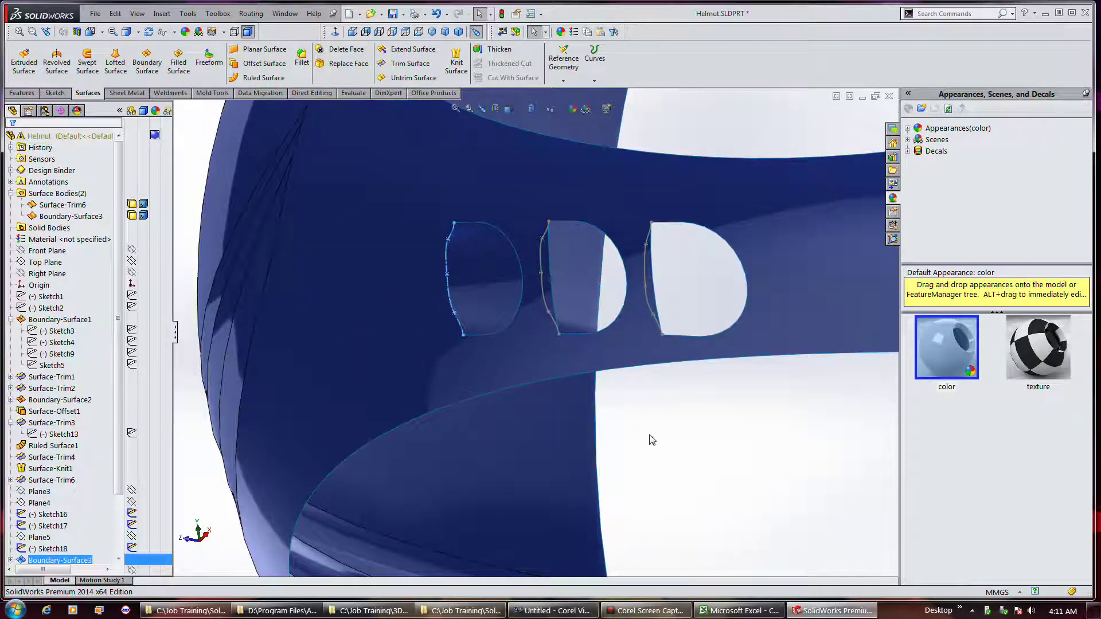
Step: Inspect the first opening's vent surface and its blend into the helmet shell from several angles
{"action": "middle_click_drag", "start_coordinate": [598, 438], "coordinate": [681, 430]}
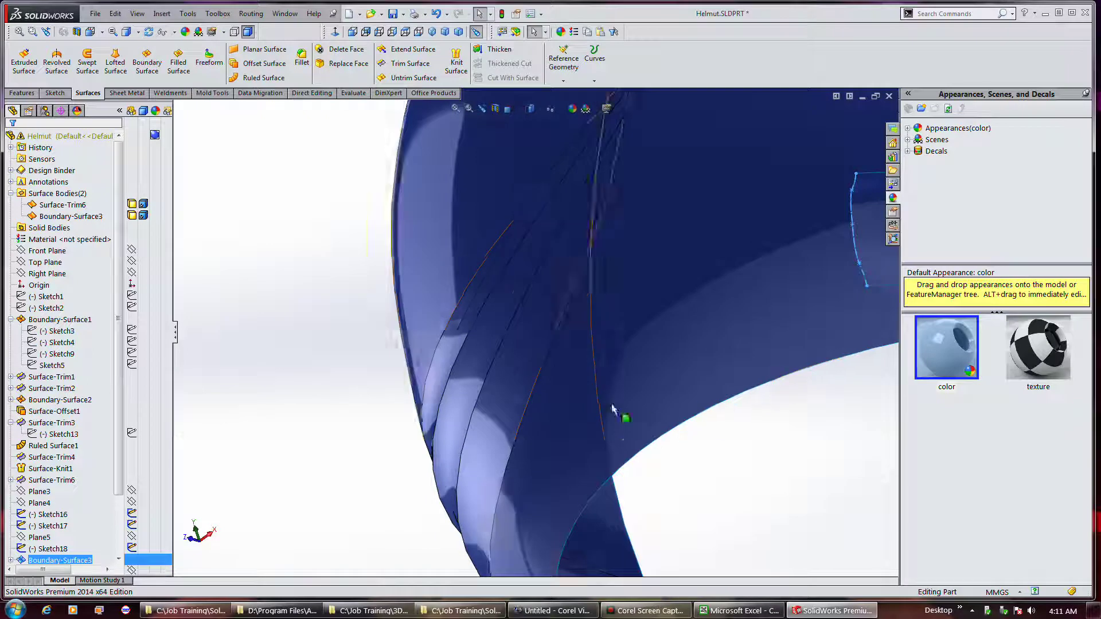
{"action": "scroll", "coordinate": [618, 404], "scroll_direction": "up", "scroll_amount": 4}
{"action": "middle_click_drag", "start_coordinate": [644, 398], "coordinate": [694, 320]}
{"action": "scroll", "coordinate": [740, 264], "scroll_direction": "down", "scroll_amount": 5}
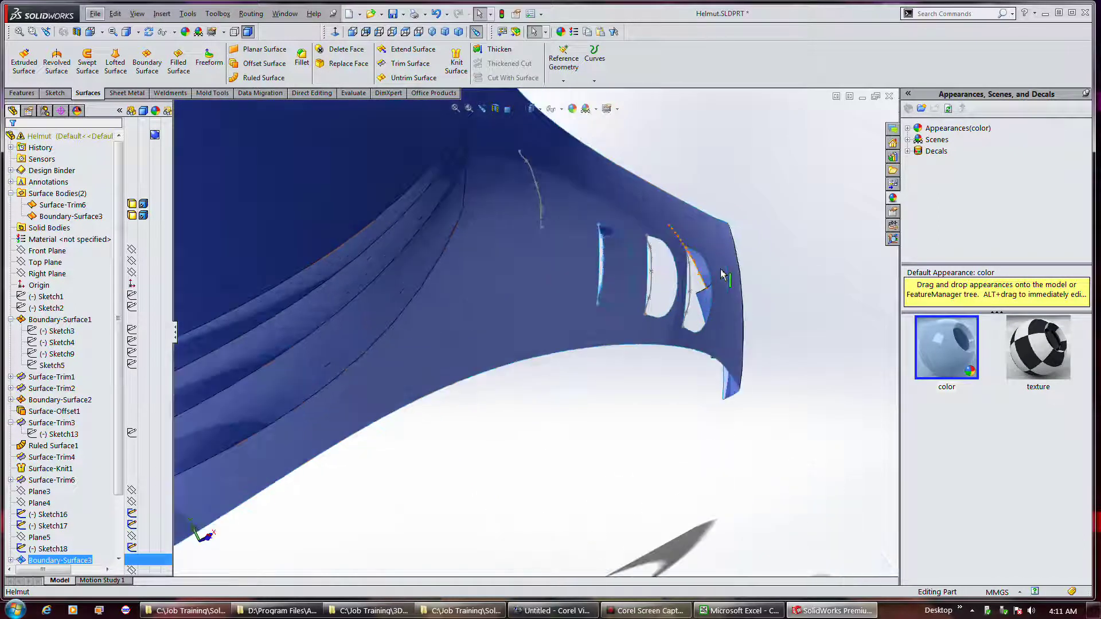
{"action": "scroll", "coordinate": [458, 299], "scroll_direction": "down", "scroll_amount": 2}
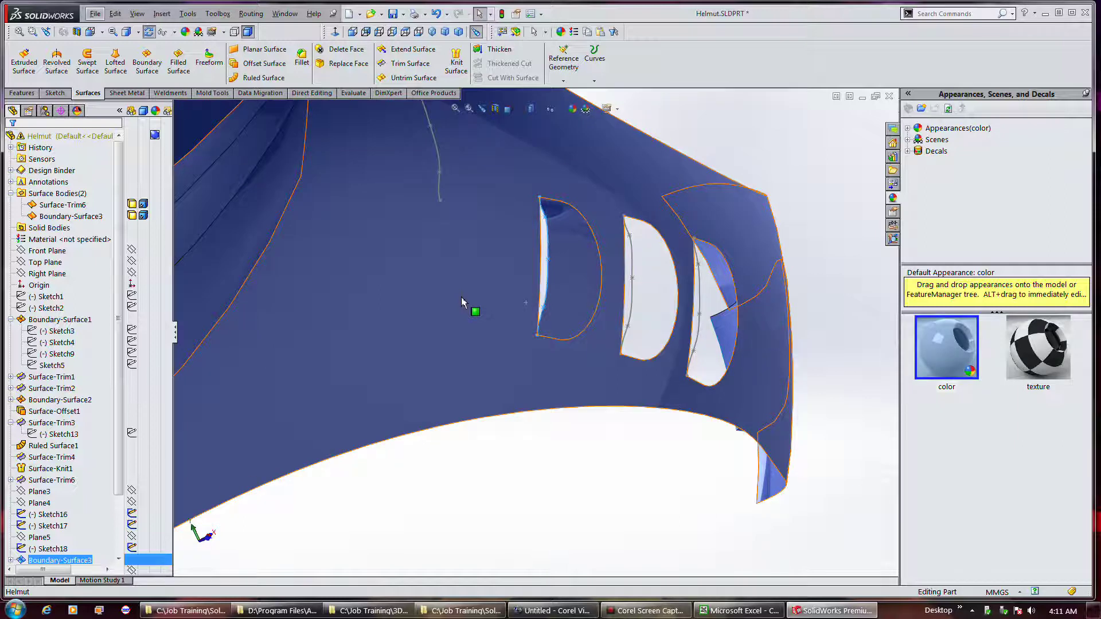
{"action": "middle_click_drag", "start_coordinate": [586, 363], "coordinate": [615, 383]}
{"action": "key", "text": "Escape"}
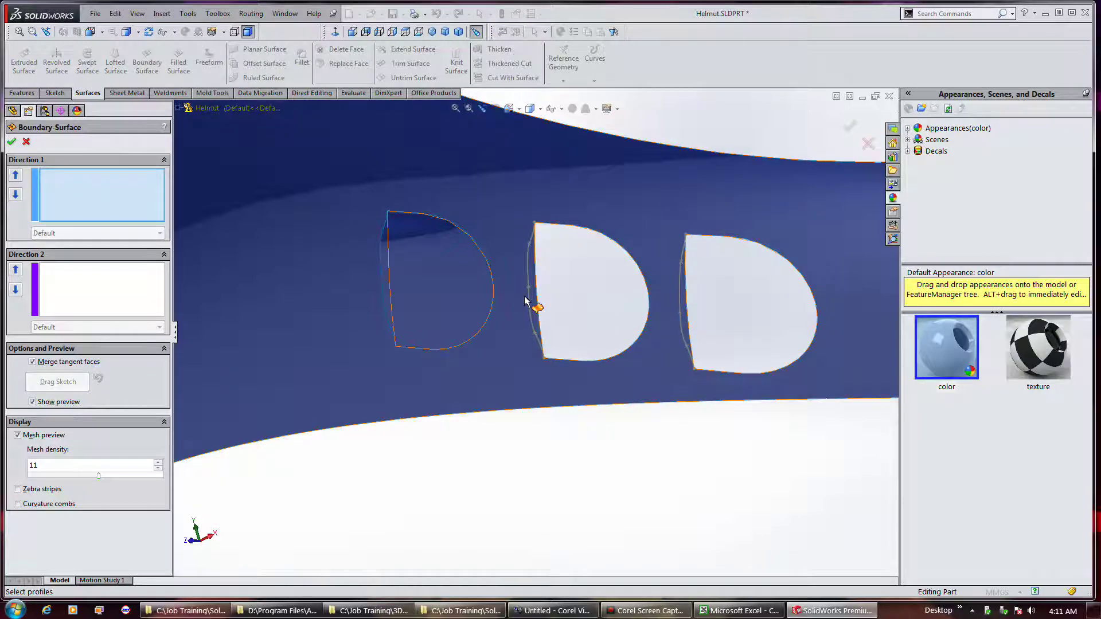
Step: Define a Boundary Surface on the middle opening with Sketch17 and the curved edge as Direction 1, and the short upper and lower edges as Direction 2
{"action": "left_click", "coordinate": [531, 326]}
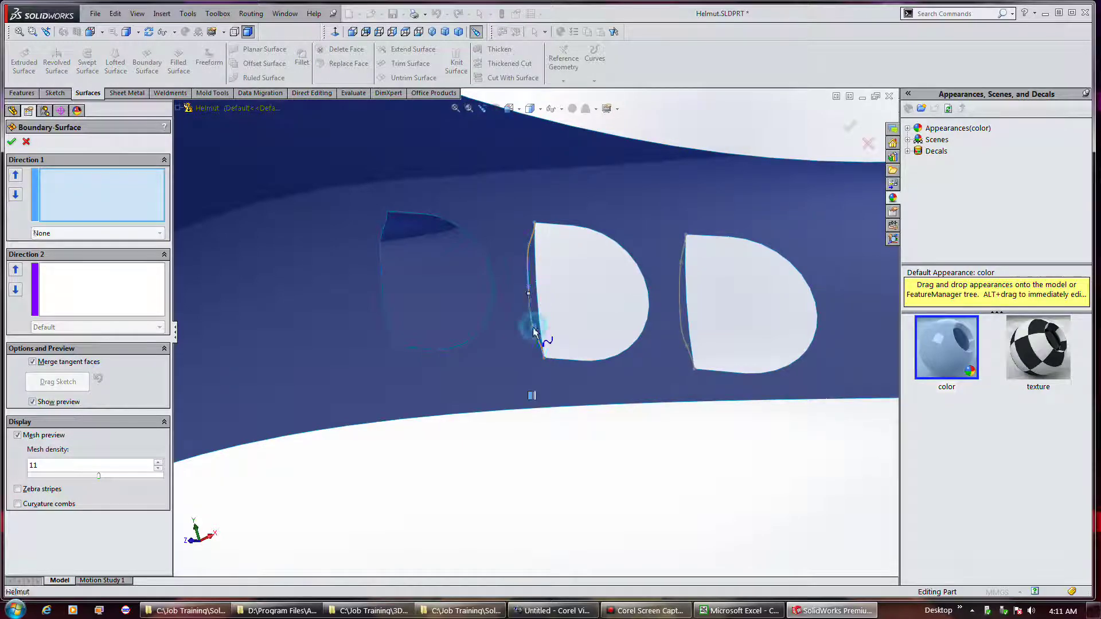
{"action": "left_click", "coordinate": [611, 360]}
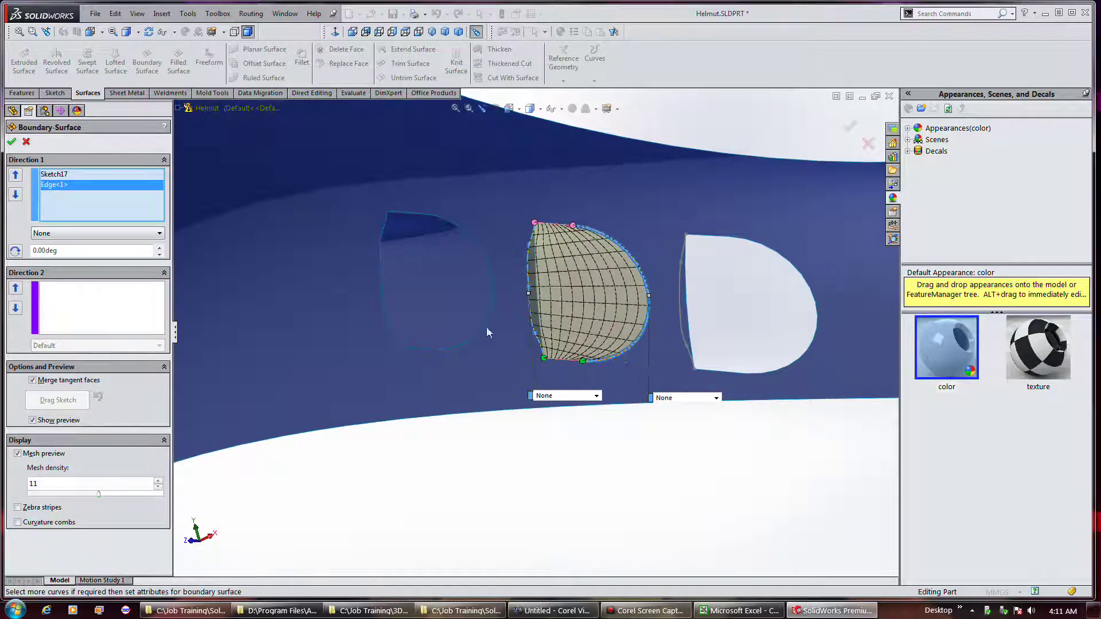
{"action": "left_click", "coordinate": [87, 312]}
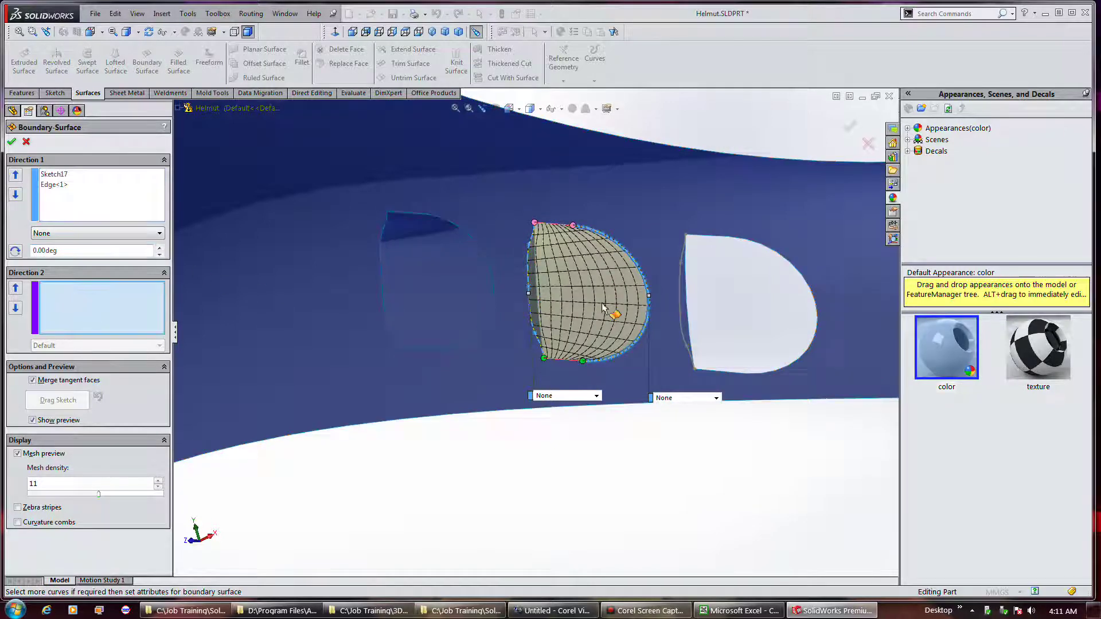
{"action": "left_click", "coordinate": [553, 225]}
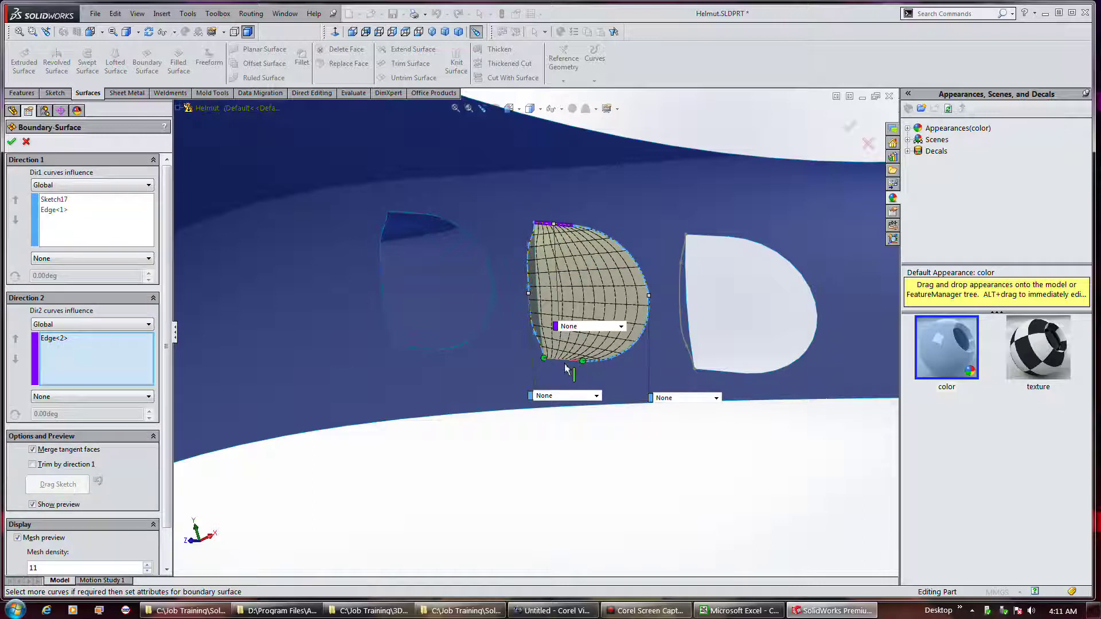
{"action": "left_click", "coordinate": [566, 361]}
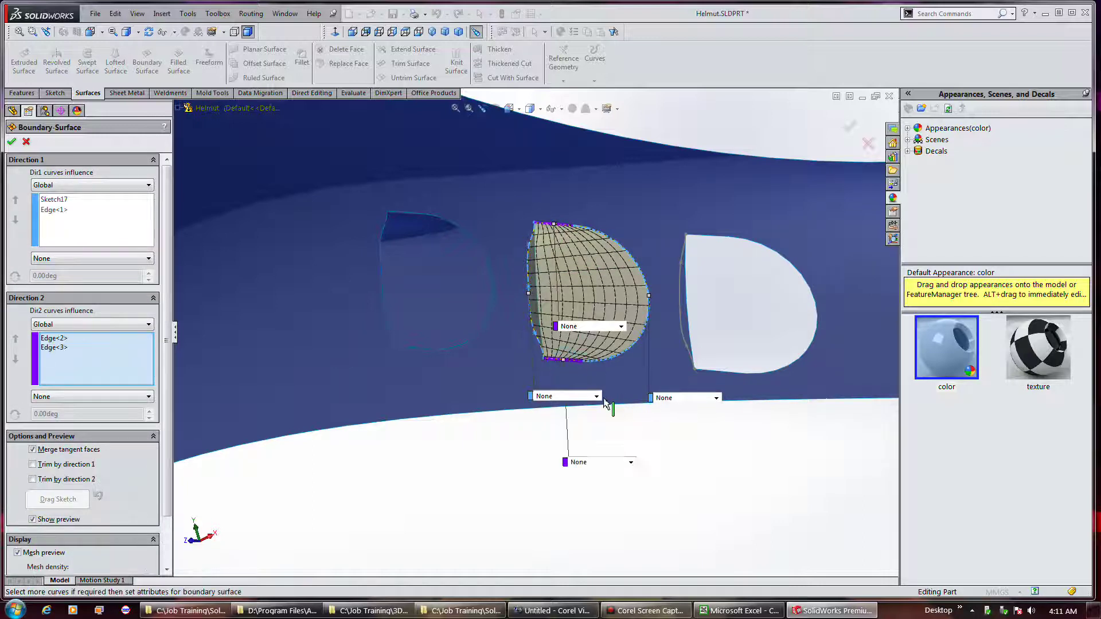
Step: Try Tangency To Face on the middle opening's lower Direction 2 edge, and set its condition to Curvature To Face
{"action": "left_click", "coordinate": [632, 462]}
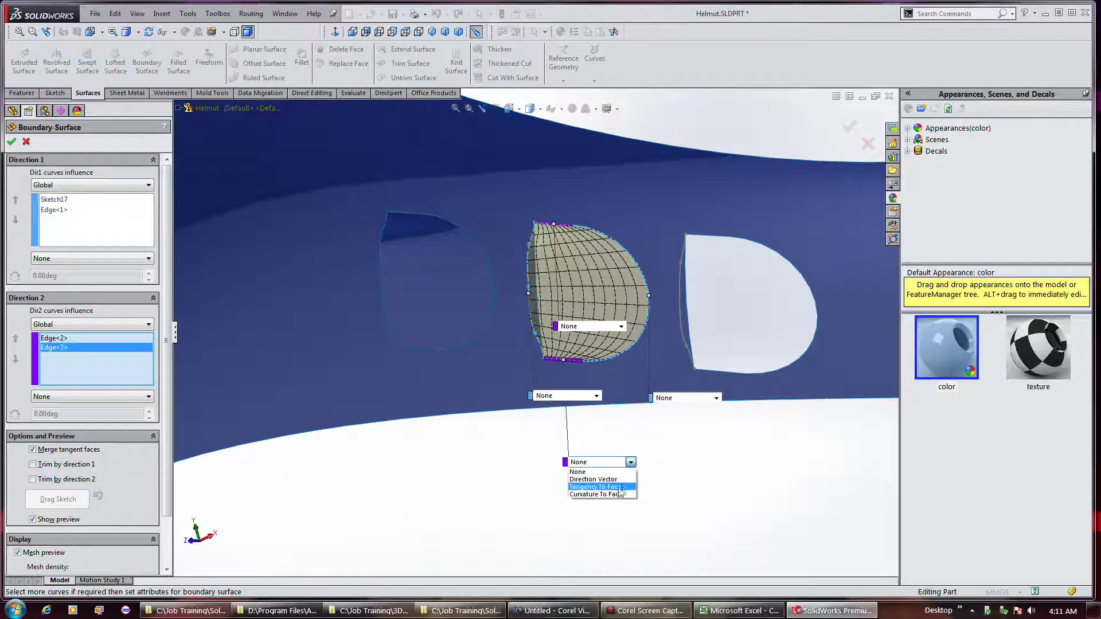
{"action": "left_click", "coordinate": [616, 487]}
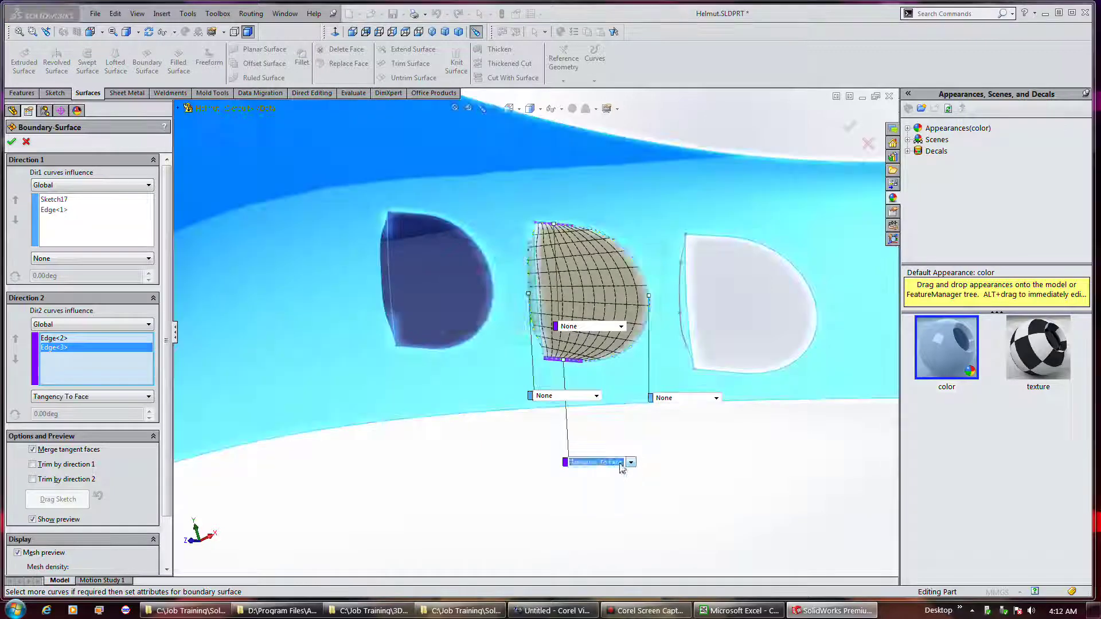
{"action": "left_click", "coordinate": [626, 314]}
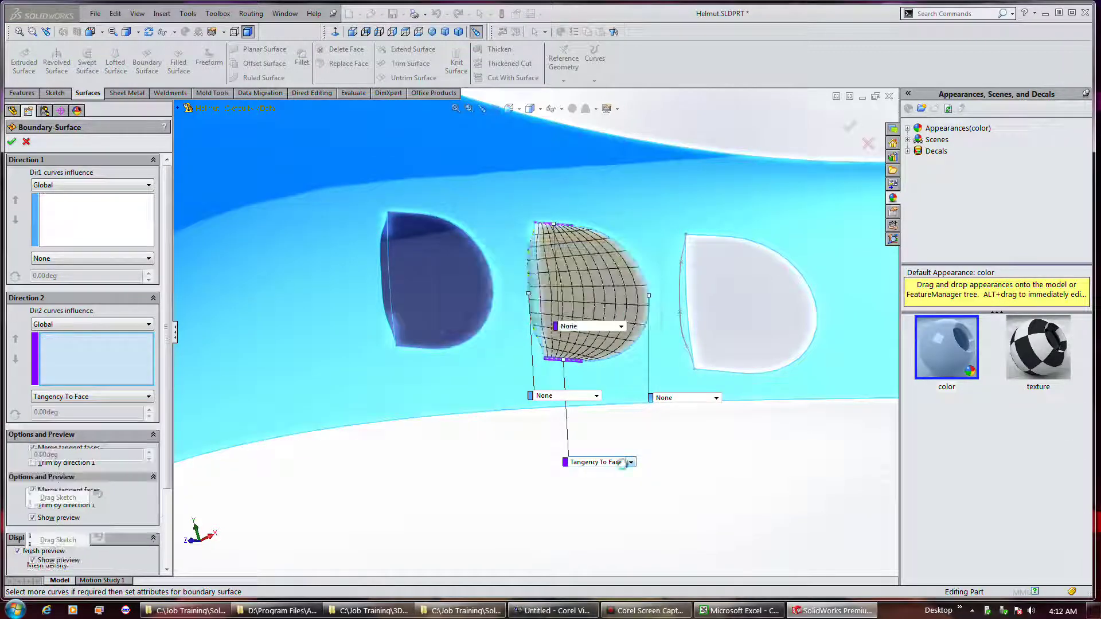
{"action": "left_click", "coordinate": [630, 462]}
{"action": "left_click", "coordinate": [602, 488]}
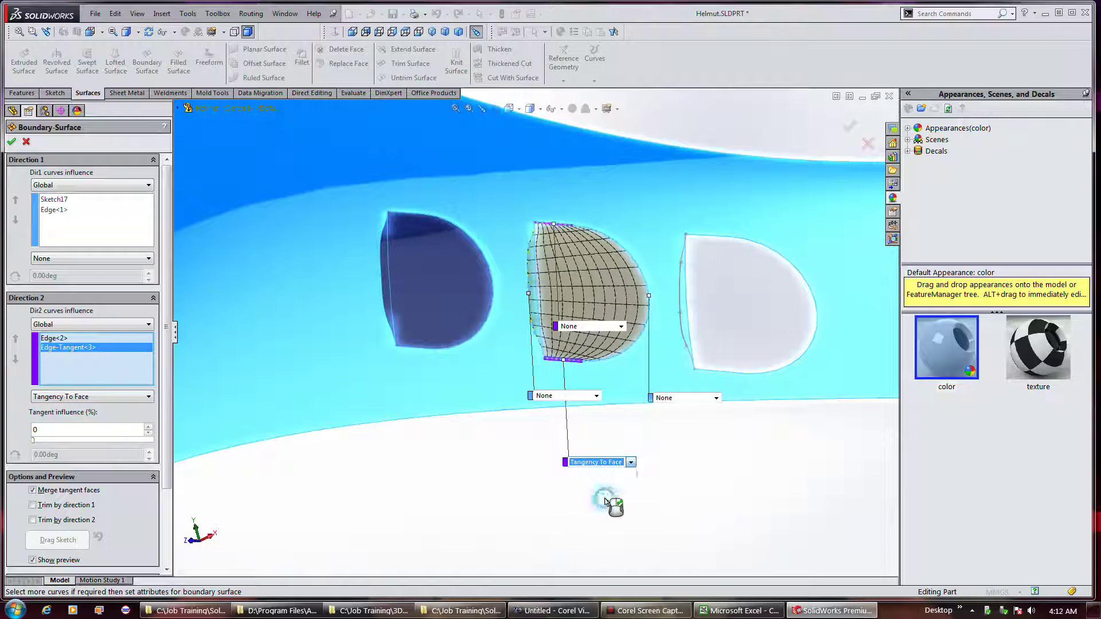
{"action": "left_click", "coordinate": [630, 463]}
{"action": "left_click", "coordinate": [611, 494]}
{"action": "left_click", "coordinate": [629, 318]}
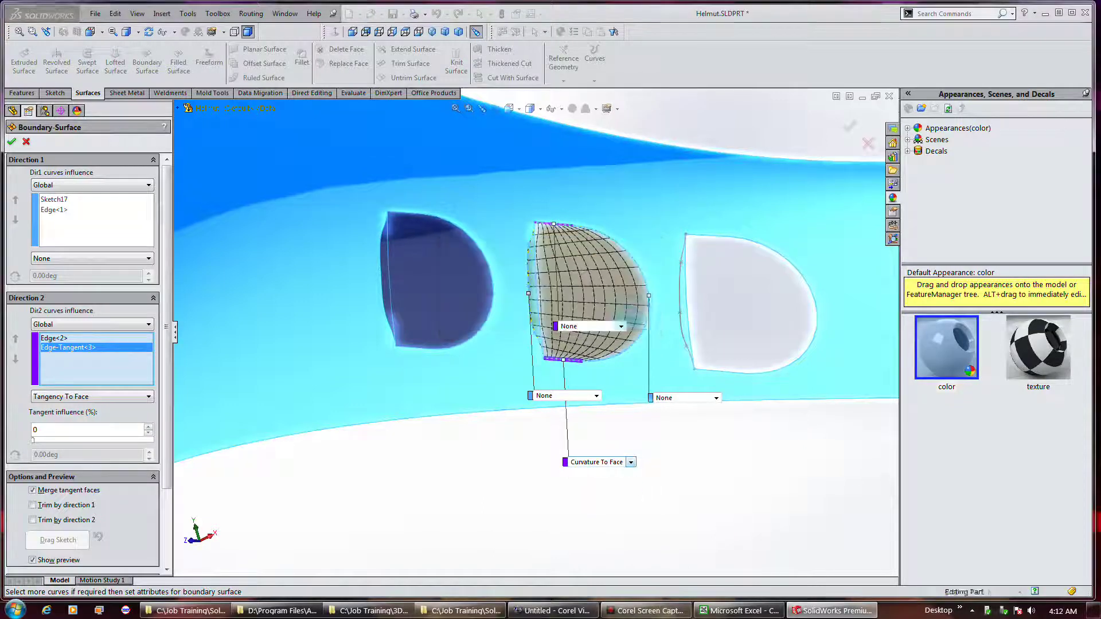
{"action": "left_click", "coordinate": [630, 462]}
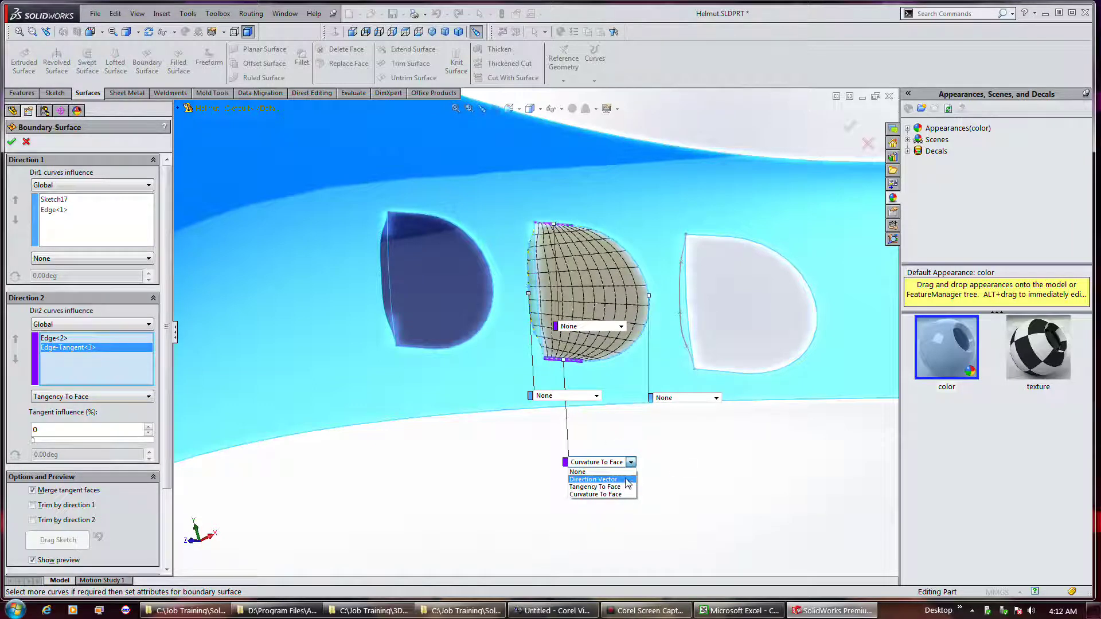
{"action": "left_click", "coordinate": [625, 493]}
Step: Set the middle opening's curved edge and upper short edge to Tangency To Face, and Sketch17 to Normal To Profile
{"action": "middle_click_drag", "start_coordinate": [524, 400], "coordinate": [549, 352]}
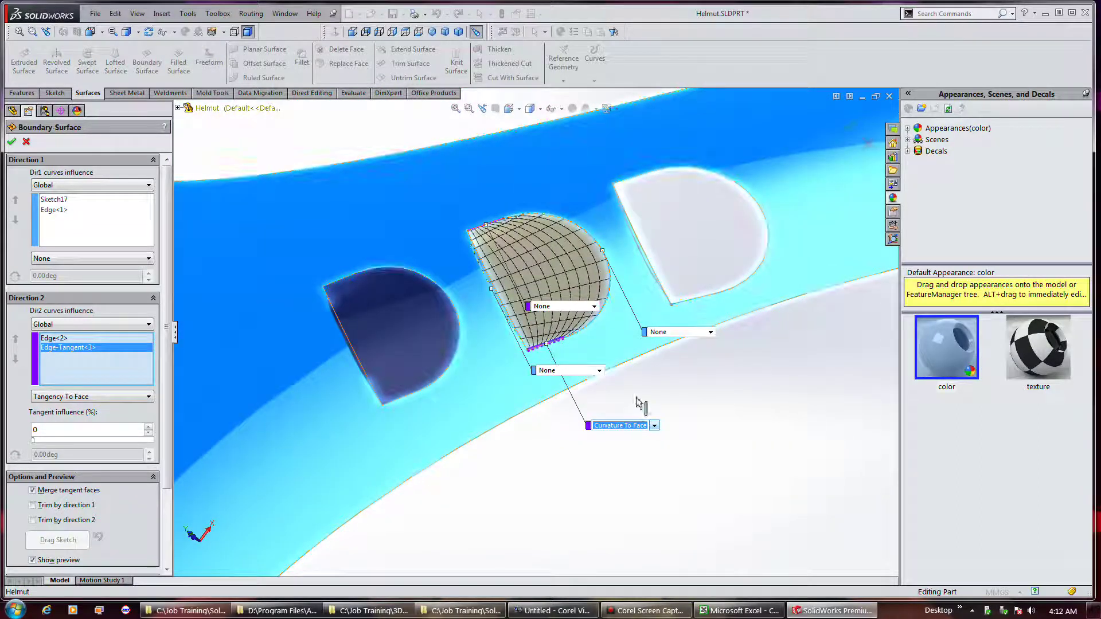
{"action": "left_click", "coordinate": [710, 334]}
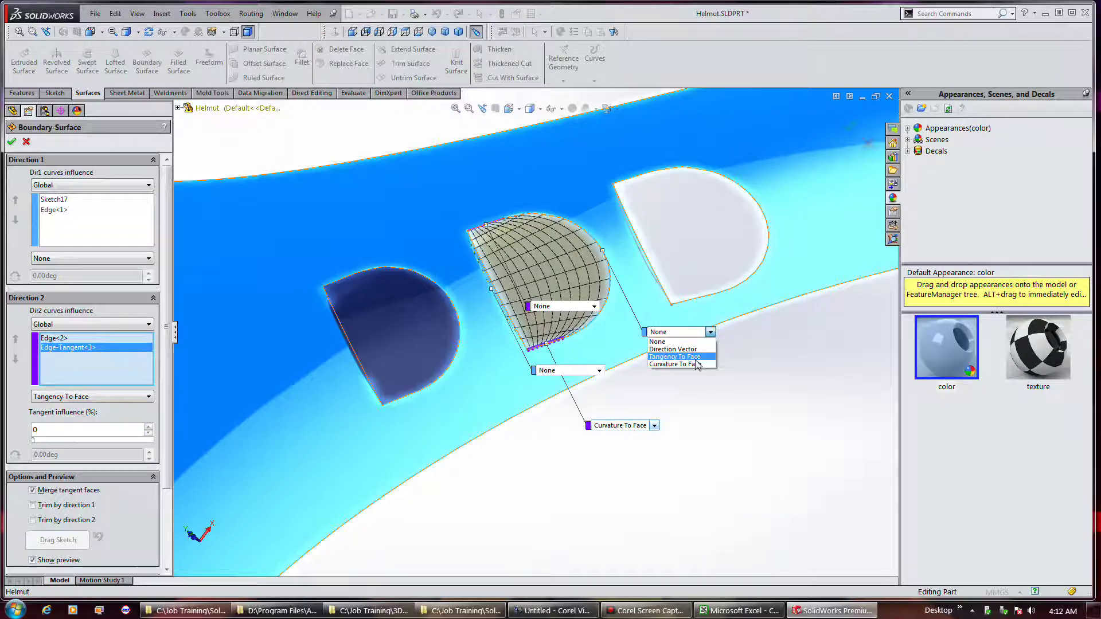
{"action": "left_click", "coordinate": [695, 356]}
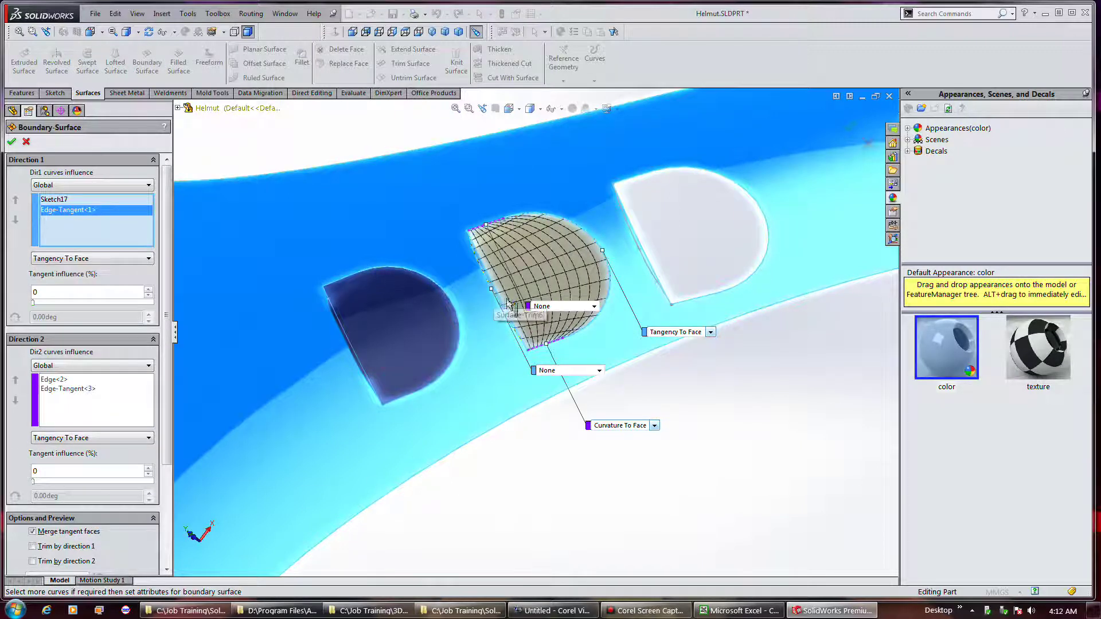
{"action": "left_click", "coordinate": [599, 371]}
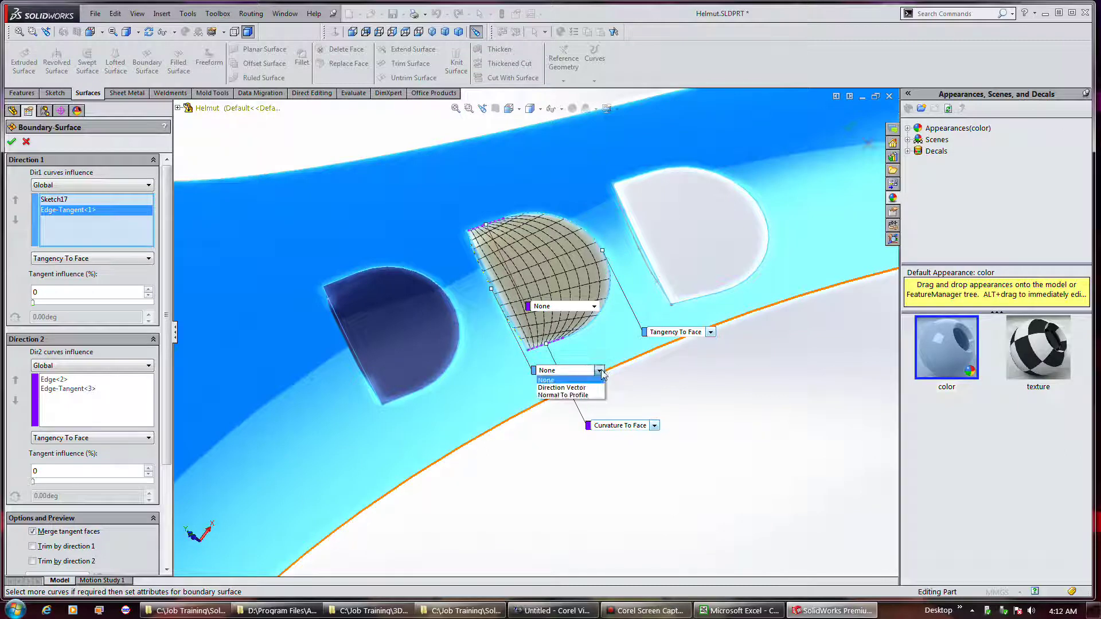
{"action": "left_click", "coordinate": [592, 395]}
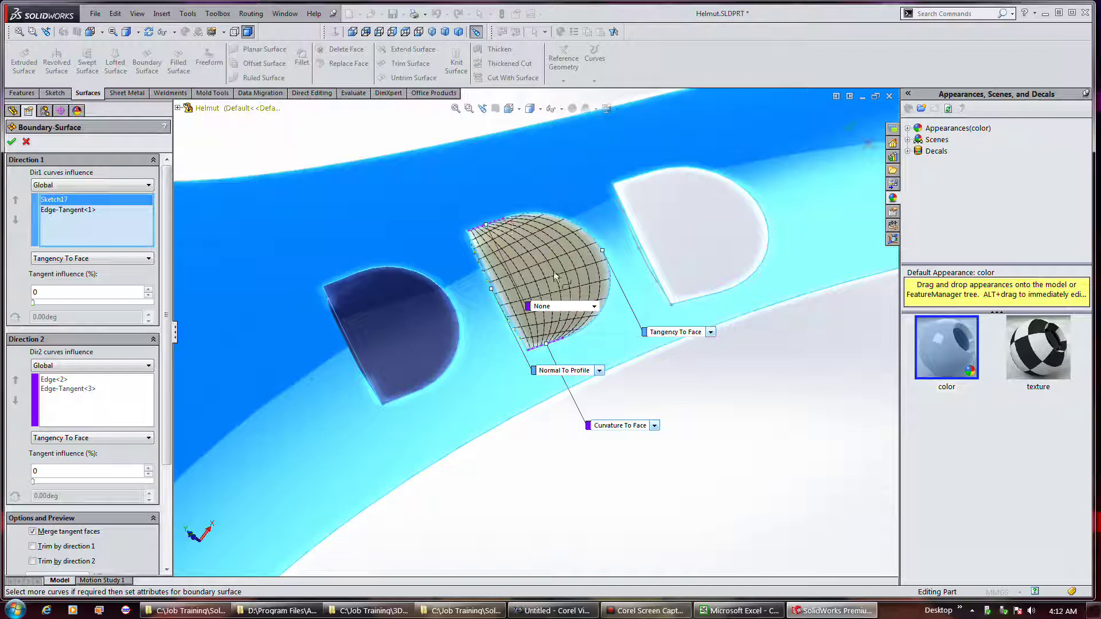
{"action": "left_click", "coordinate": [596, 307]}
{"action": "left_click", "coordinate": [591, 334]}
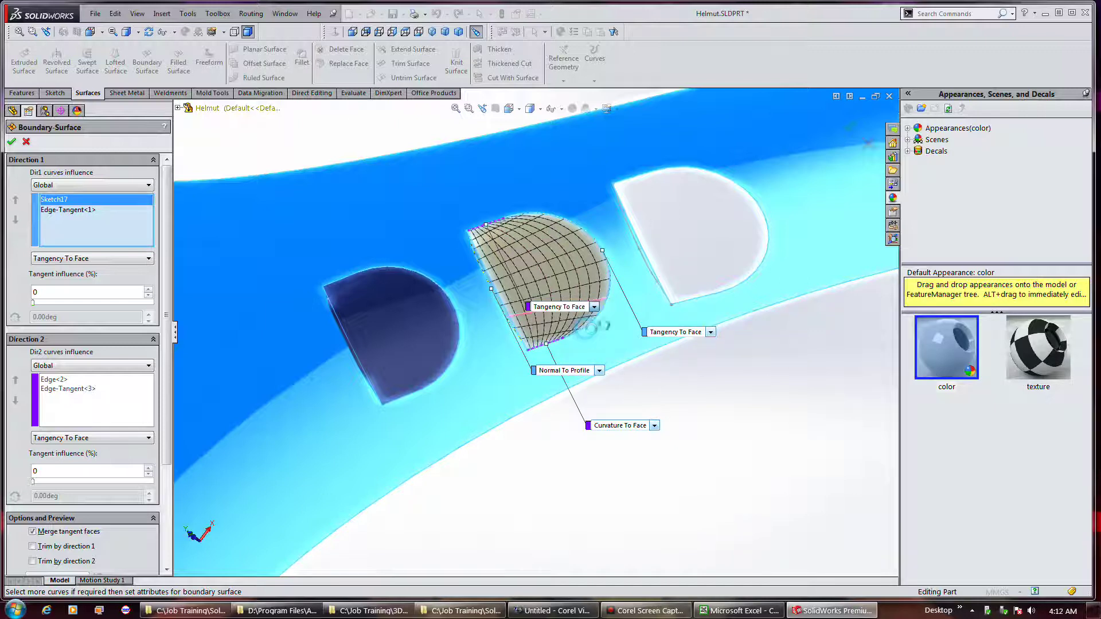
Step: Set the middle opening's lower Direction 2 edge to Tangency To Face and accept the boundary surface
{"action": "left_click", "coordinate": [655, 426]}
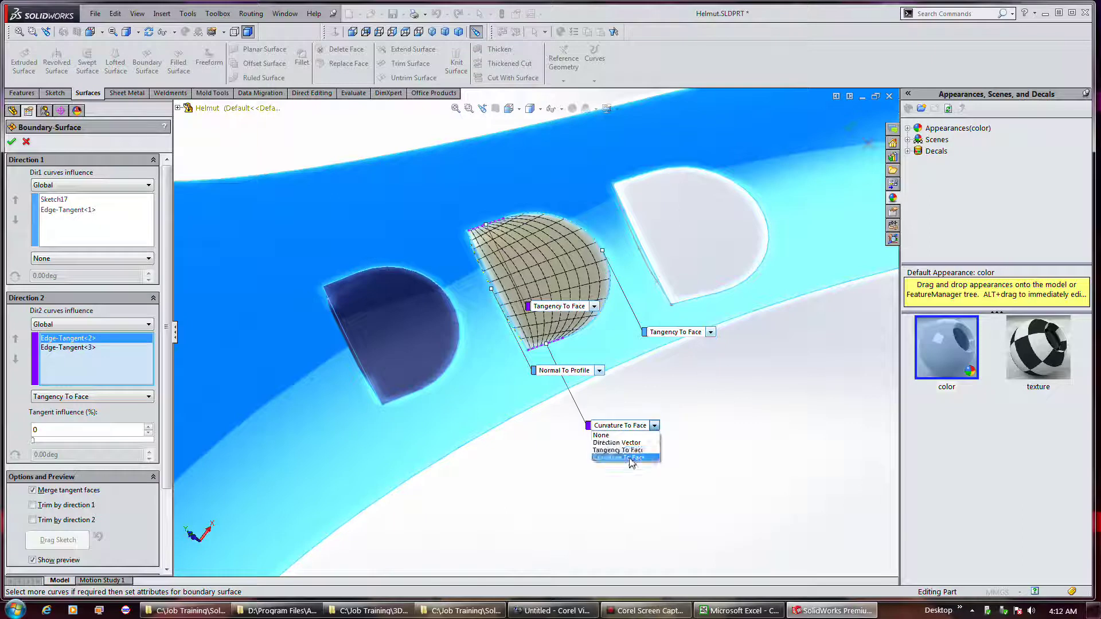
{"action": "left_click", "coordinate": [629, 450]}
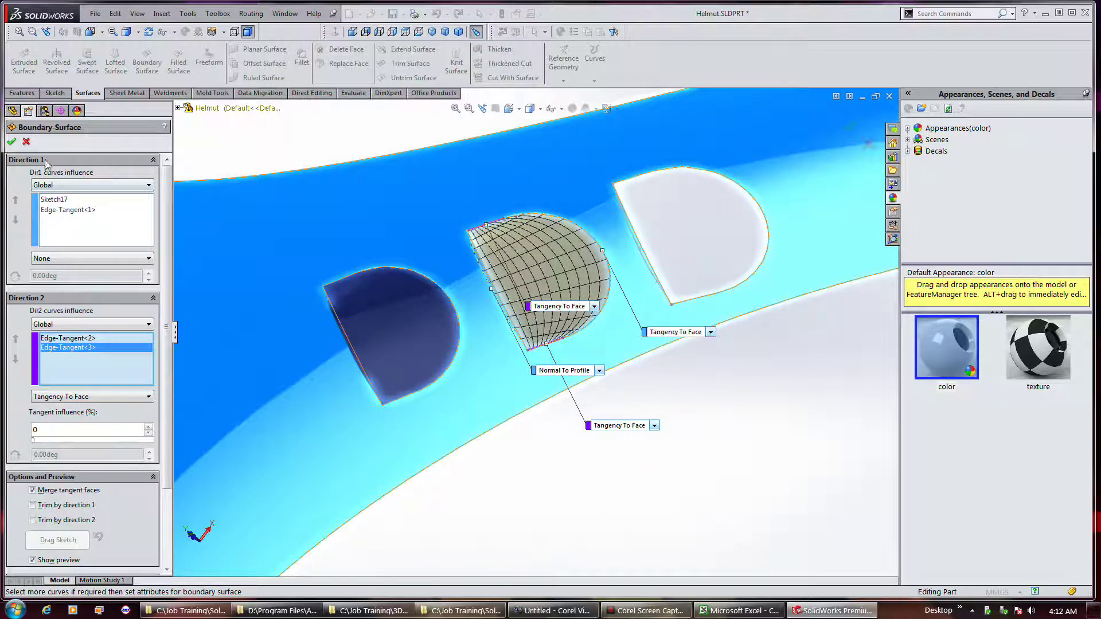
{"action": "left_click", "coordinate": [12, 143]}
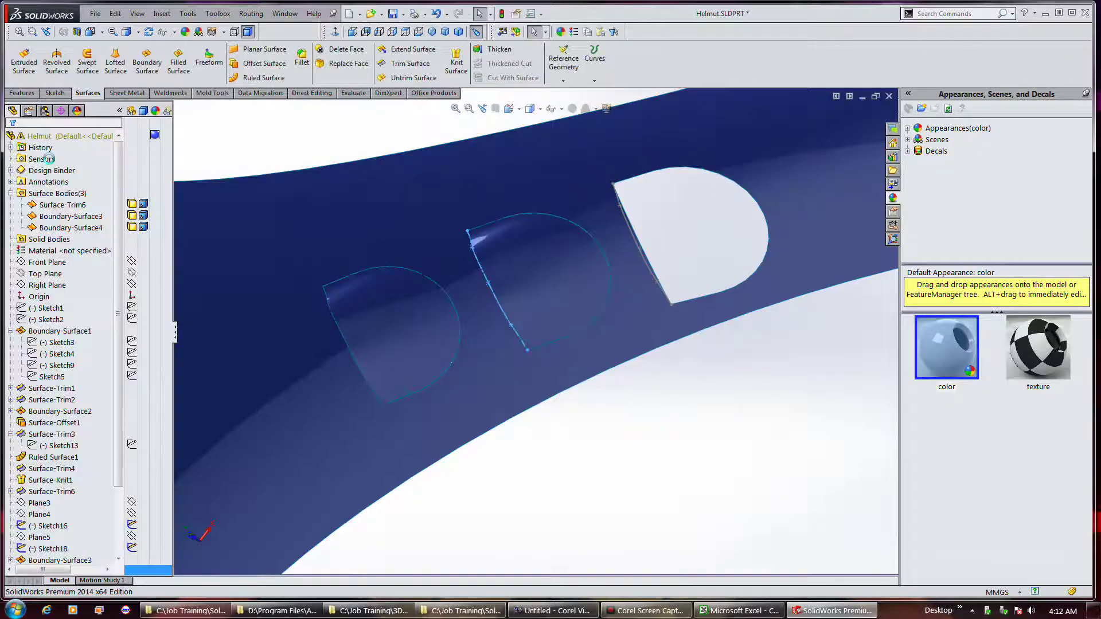
Step: Define a Boundary Surface on the third opening with Sketch18 and the curved edge as Direction 1, and the short upper and lower edges as Direction 2
{"action": "middle_click_drag", "start_coordinate": [739, 407], "coordinate": [713, 381]}
{"action": "left_click", "coordinate": [316, 152]}
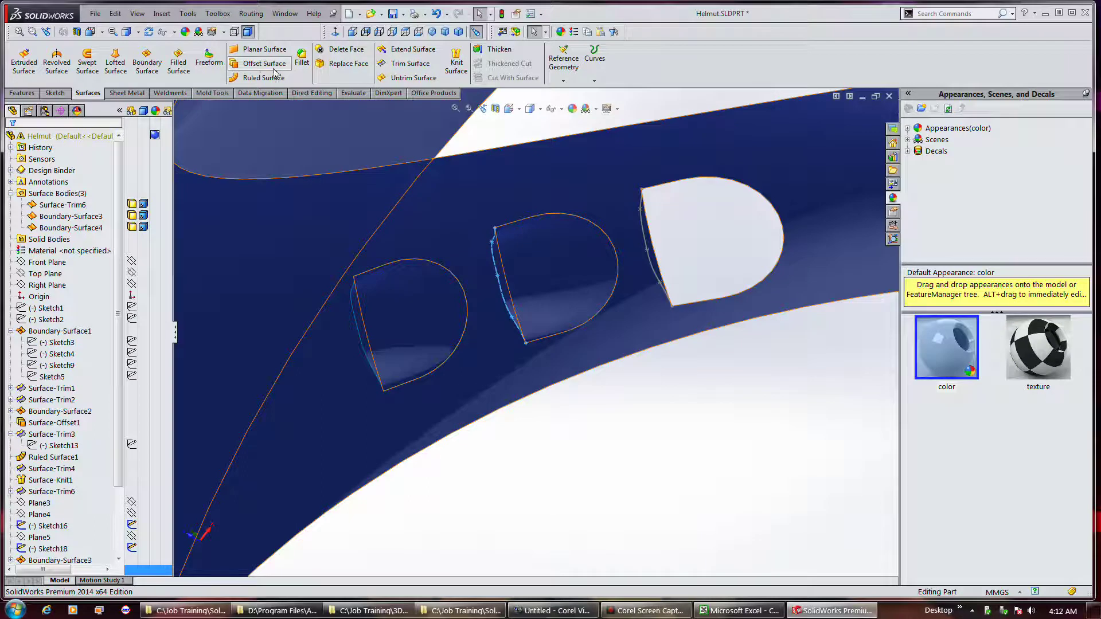
{"action": "left_click", "coordinate": [147, 63]}
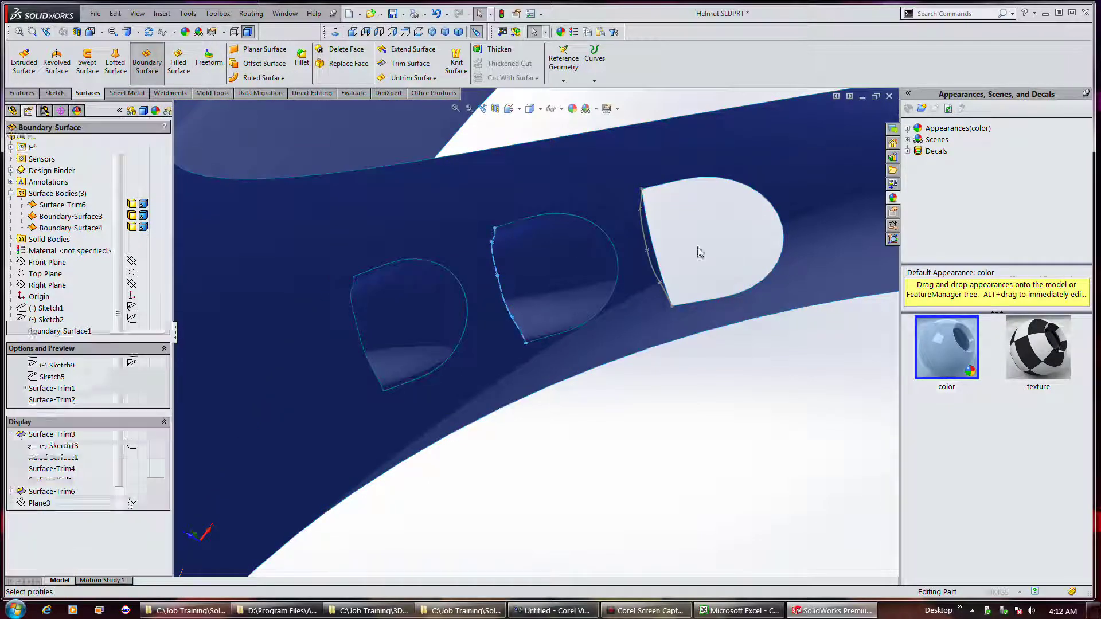
{"action": "left_click", "coordinate": [657, 279]}
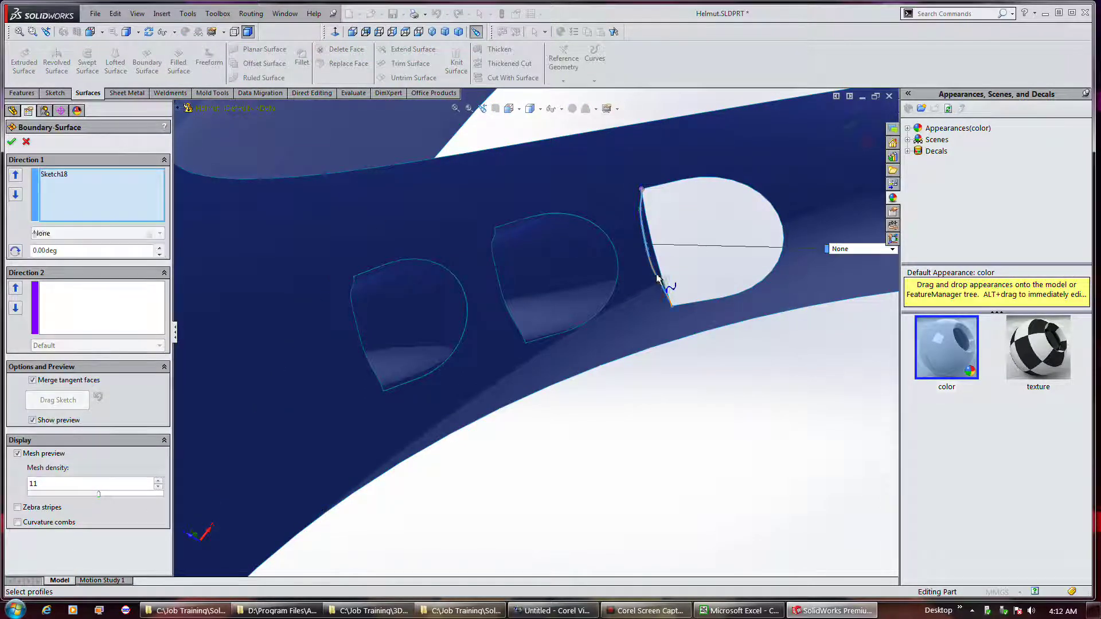
{"action": "left_click", "coordinate": [736, 297]}
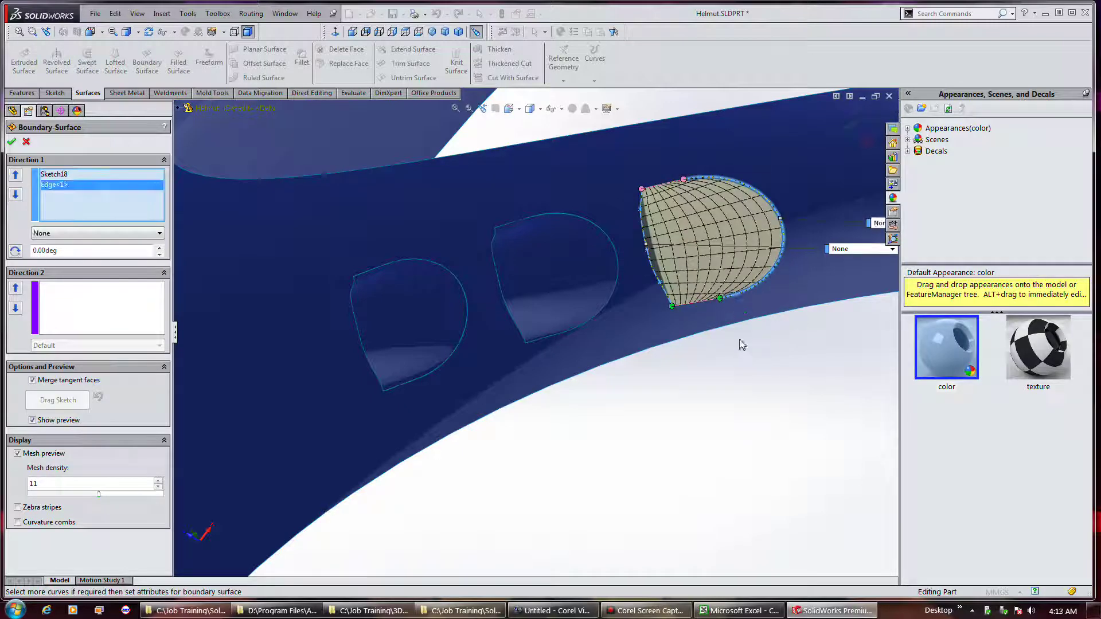
{"action": "left_click", "coordinate": [108, 295]}
{"action": "left_click", "coordinate": [681, 184]}
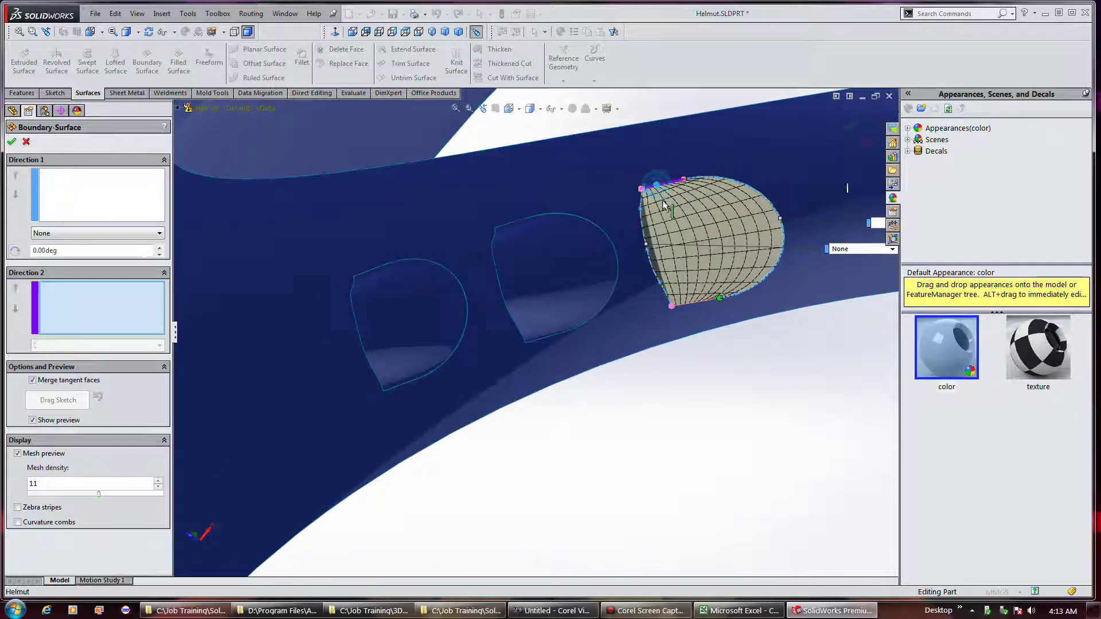
{"action": "left_click", "coordinate": [697, 301]}
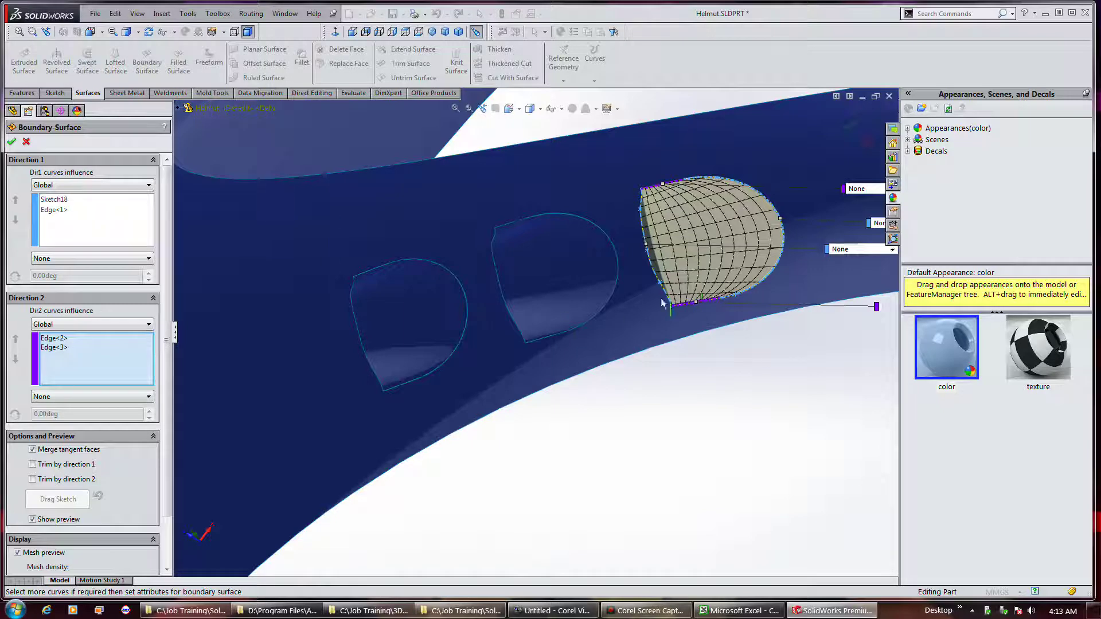
Step: Set Sketch18 to Normal To Profile and the third opening's curved edge to Curvature To Face
{"action": "middle_click_drag", "start_coordinate": [605, 303], "coordinate": [725, 289]}
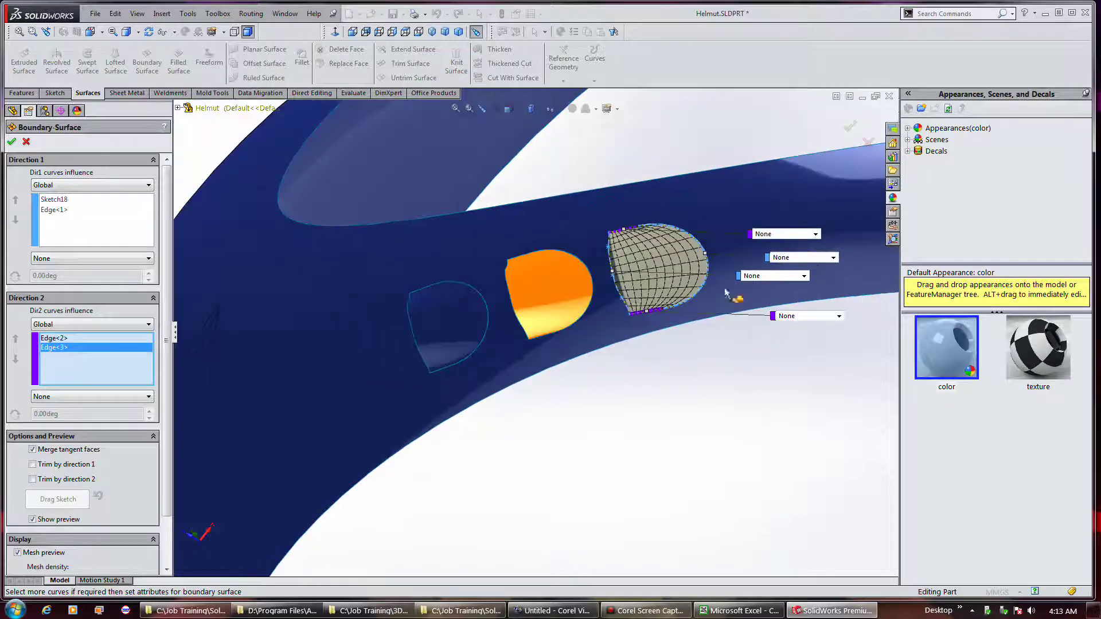
{"action": "left_click", "coordinate": [804, 276]}
{"action": "left_click", "coordinate": [795, 301]}
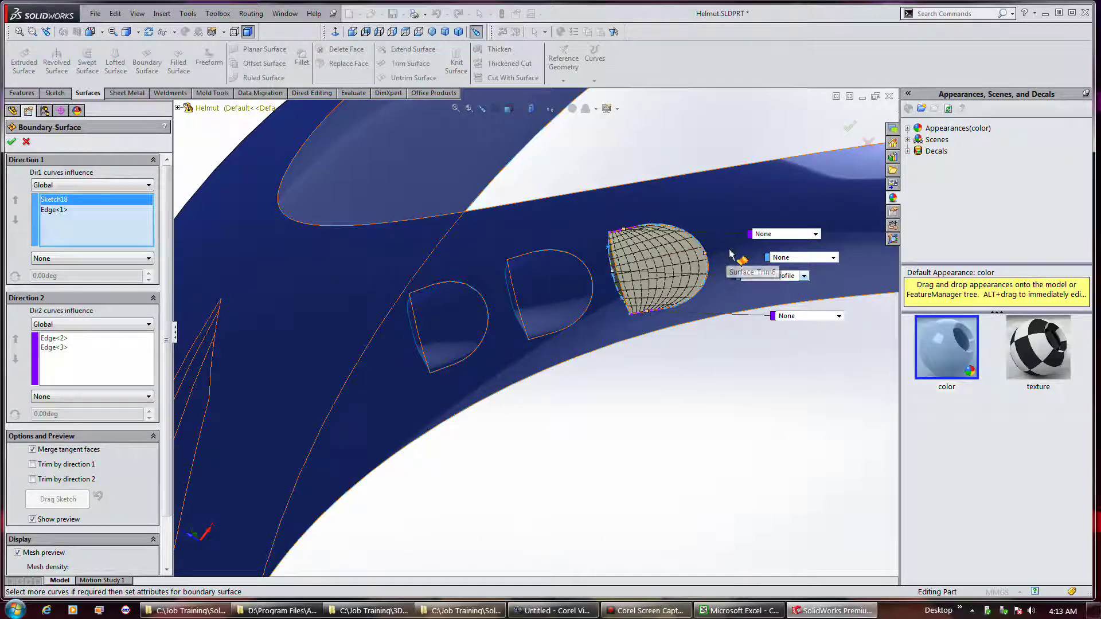
{"action": "left_click", "coordinate": [829, 263]}
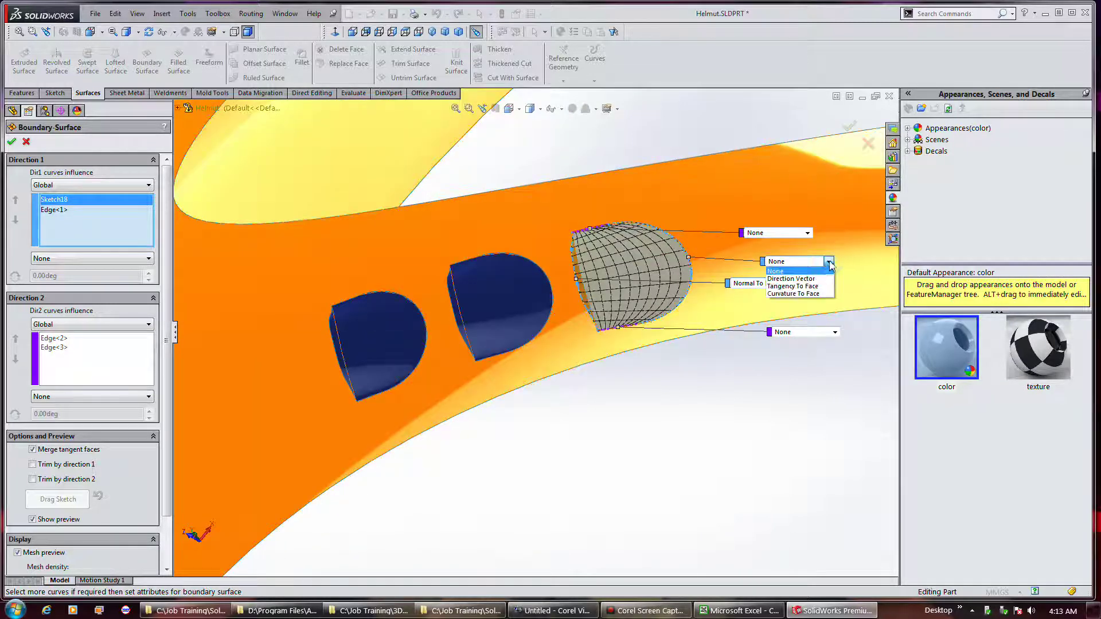
{"action": "left_click", "coordinate": [814, 294]}
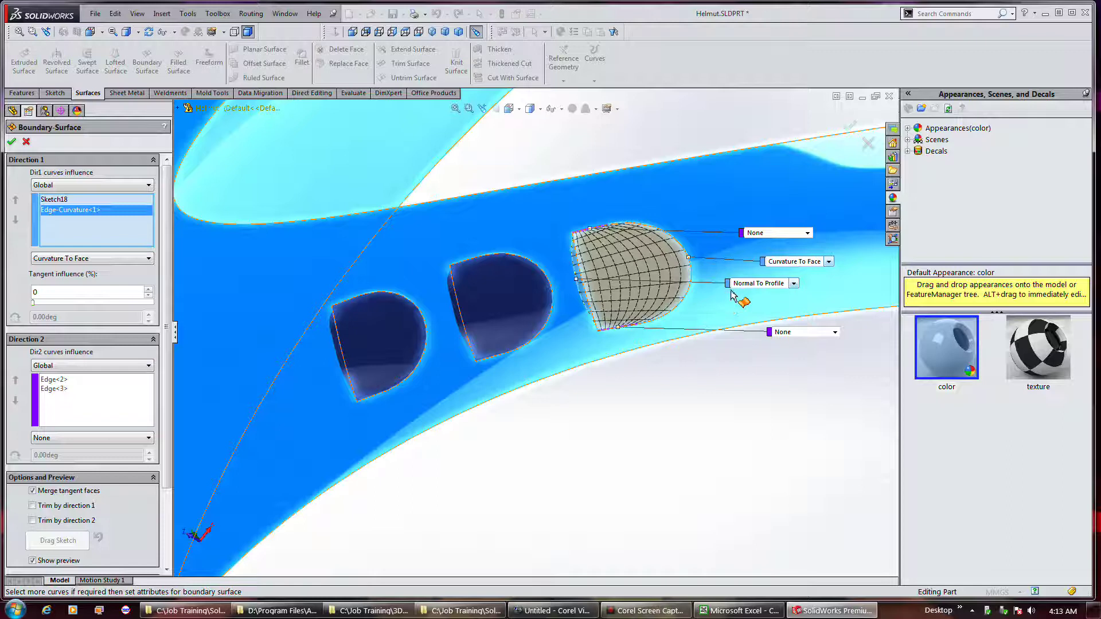
Step: Set the third opening's lower and upper short edges to Tangency To Face and accept the boundary surface
{"action": "left_click", "coordinate": [836, 335]}
{"action": "left_click", "coordinate": [811, 357]}
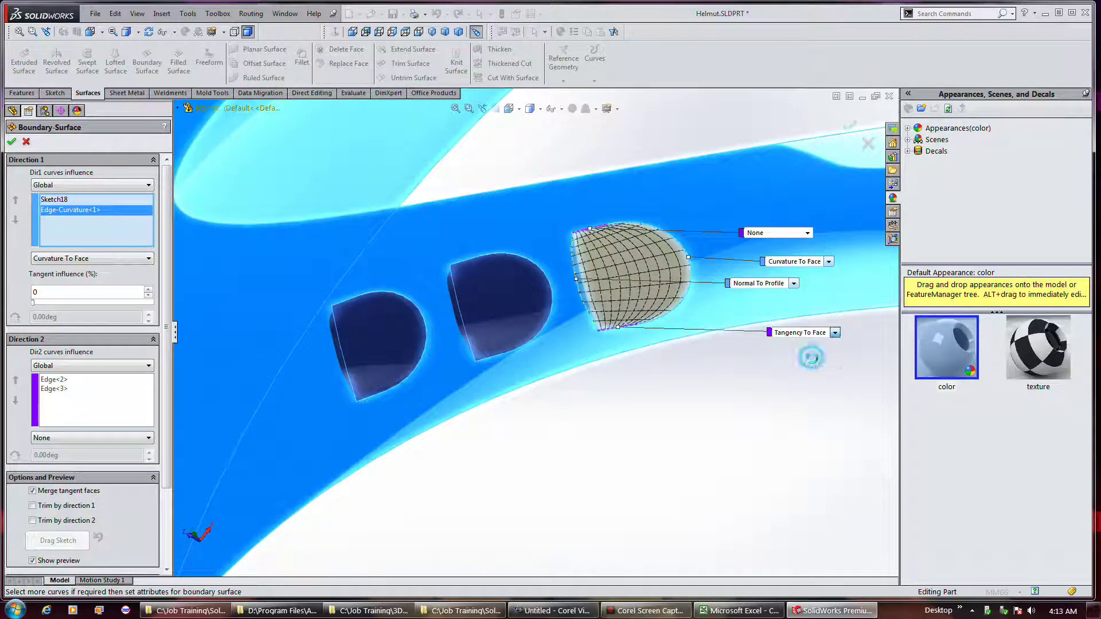
{"action": "left_click", "coordinate": [807, 233]}
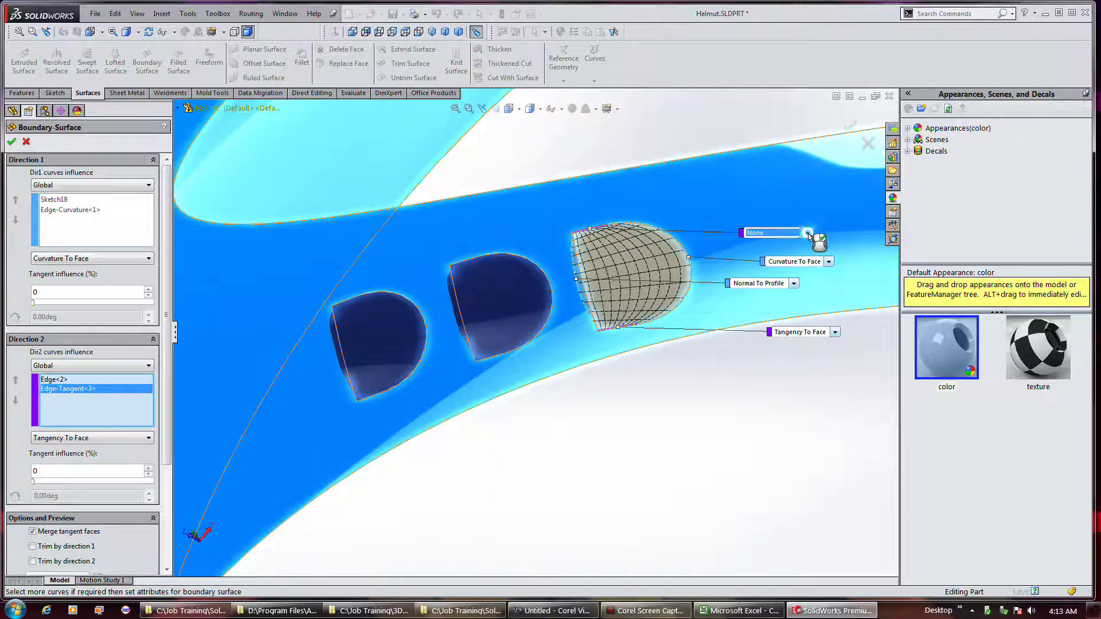
{"action": "left_click", "coordinate": [797, 258]}
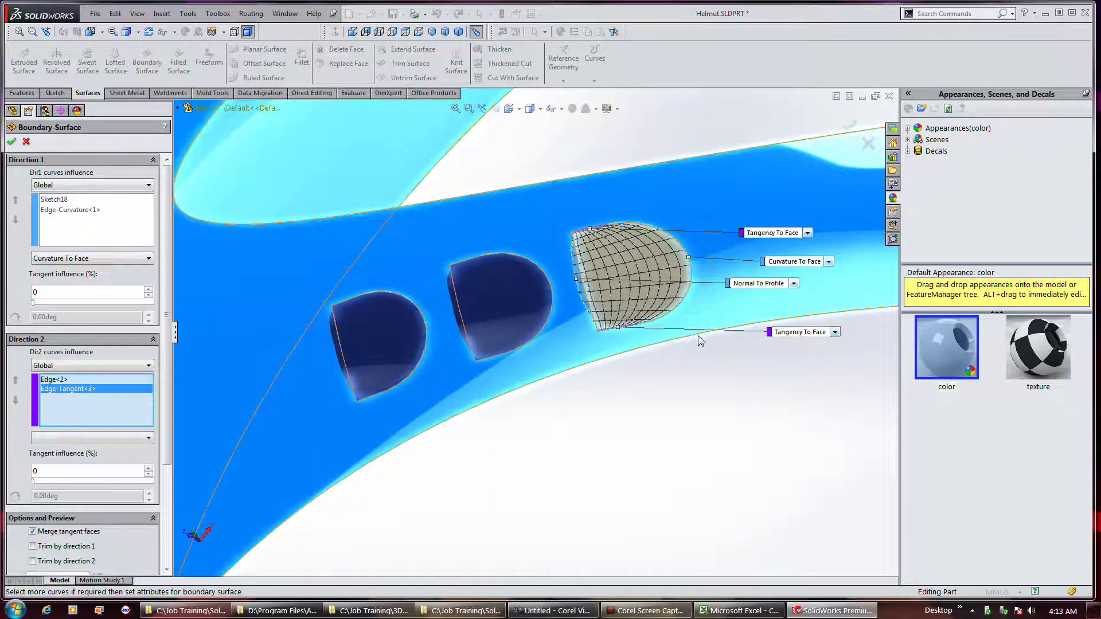
{"action": "left_click", "coordinate": [12, 141]}
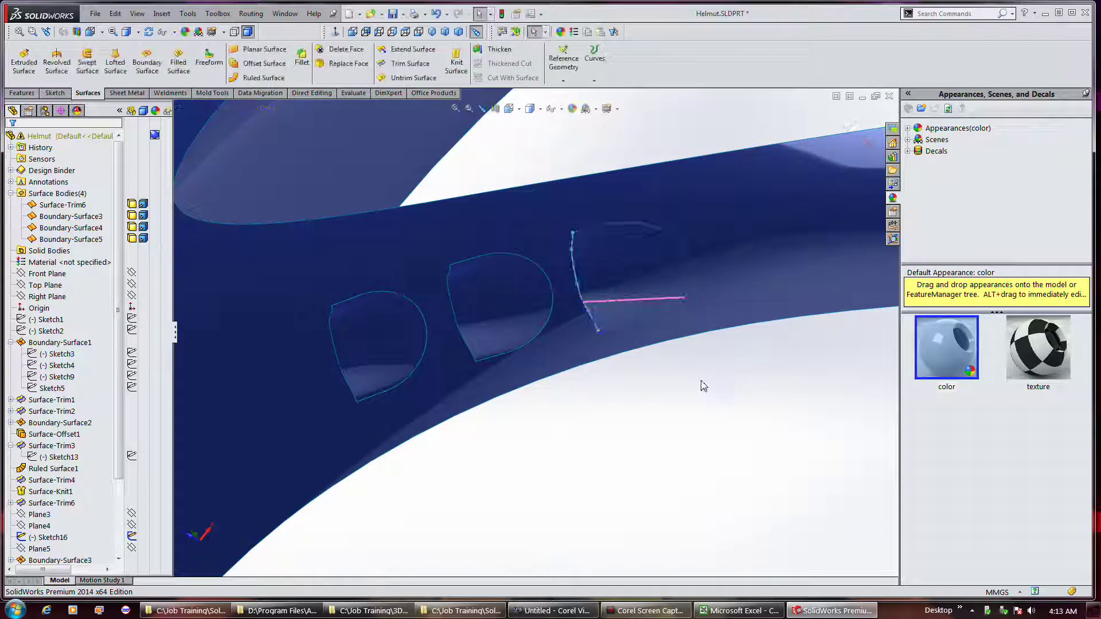
Step: View the helmet side with its three vent surfaces and hide the stray spline, Sketch16
{"action": "left_click", "coordinate": [702, 382]}
{"action": "scroll", "coordinate": [700, 386], "scroll_direction": "up", "scroll_amount": 3}
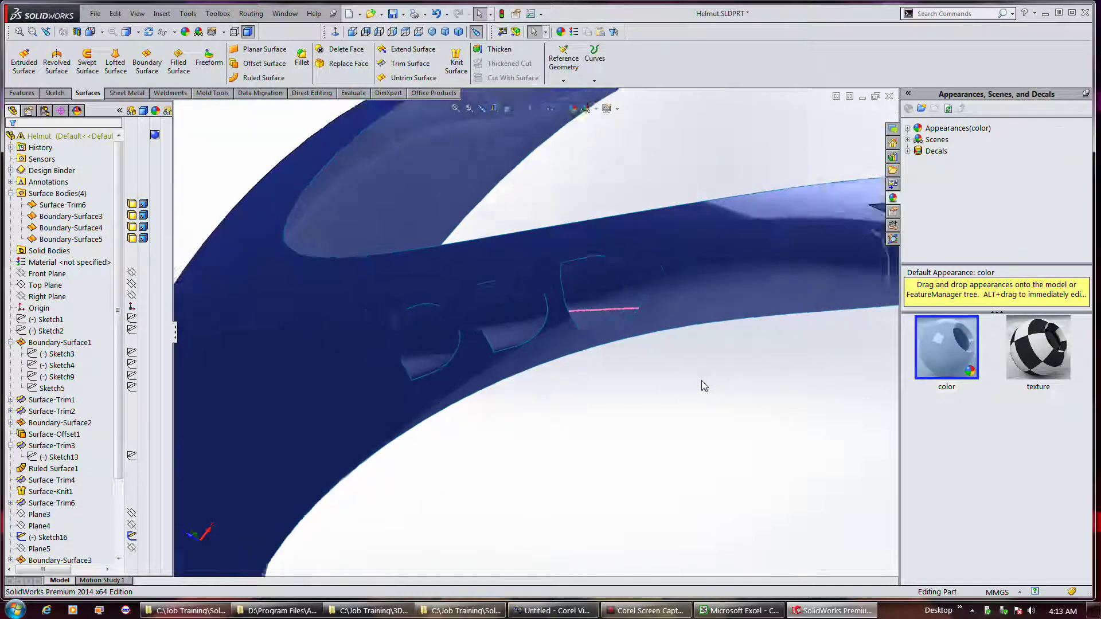
{"action": "middle_click_drag", "start_coordinate": [688, 388], "coordinate": [742, 435]}
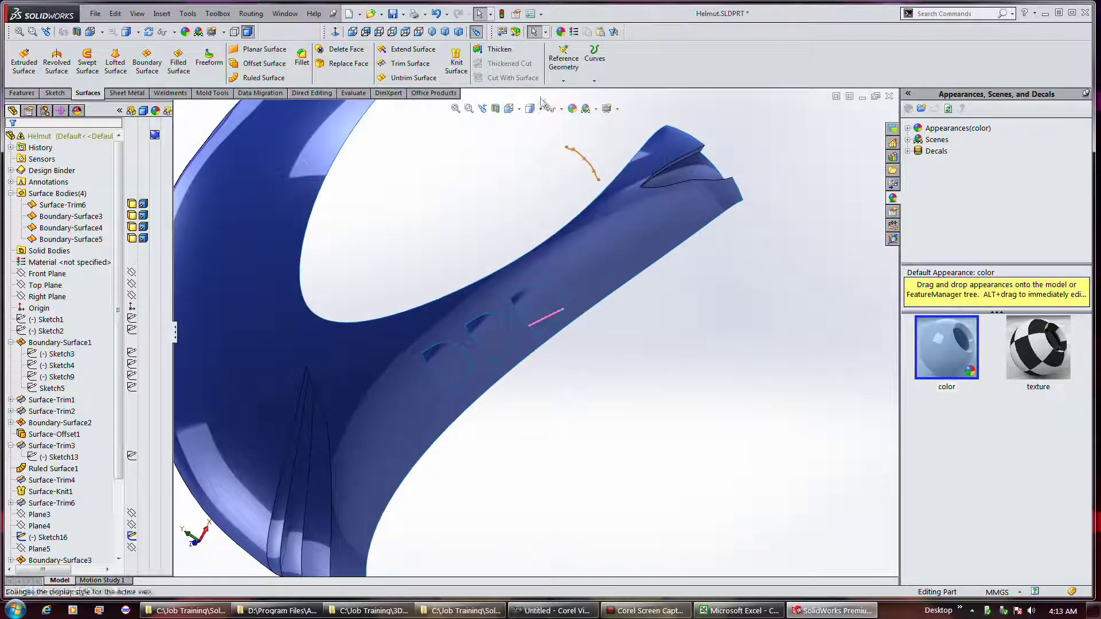
{"action": "left_click", "coordinate": [580, 159]}
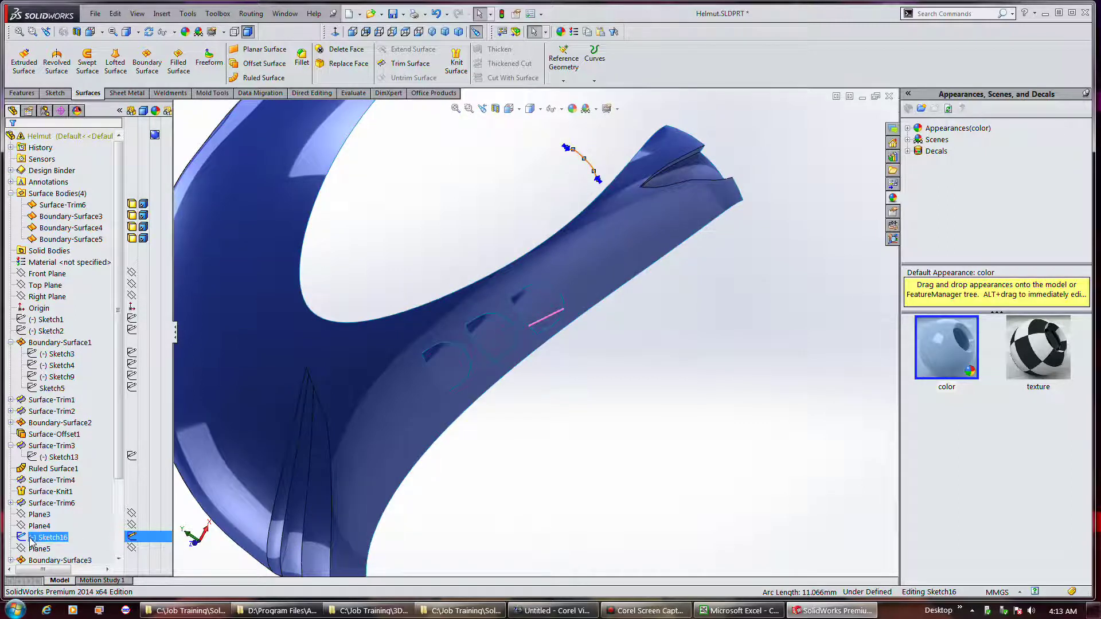
{"action": "left_click", "coordinate": [131, 538]}
{"action": "left_click", "coordinate": [621, 458]}
Step: Check Sketch19's centerline near the chin opening against the Front and Right planes, and close the sketch
{"action": "middle_click_drag", "start_coordinate": [645, 424], "coordinate": [562, 356]}
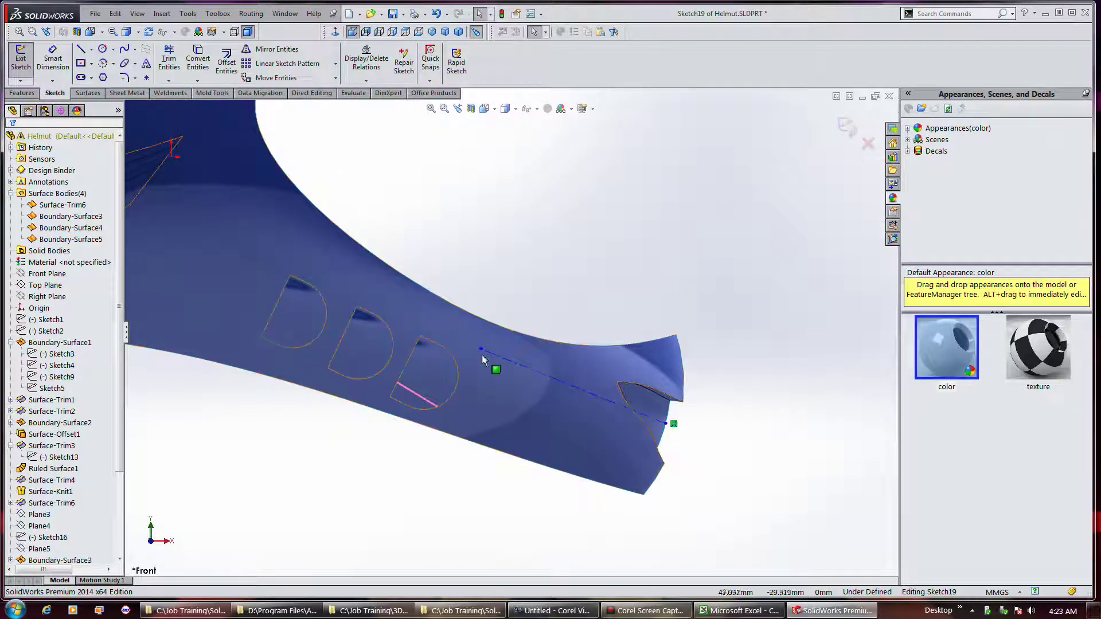
{"action": "middle_click_drag", "start_coordinate": [604, 273], "coordinate": [576, 235]}
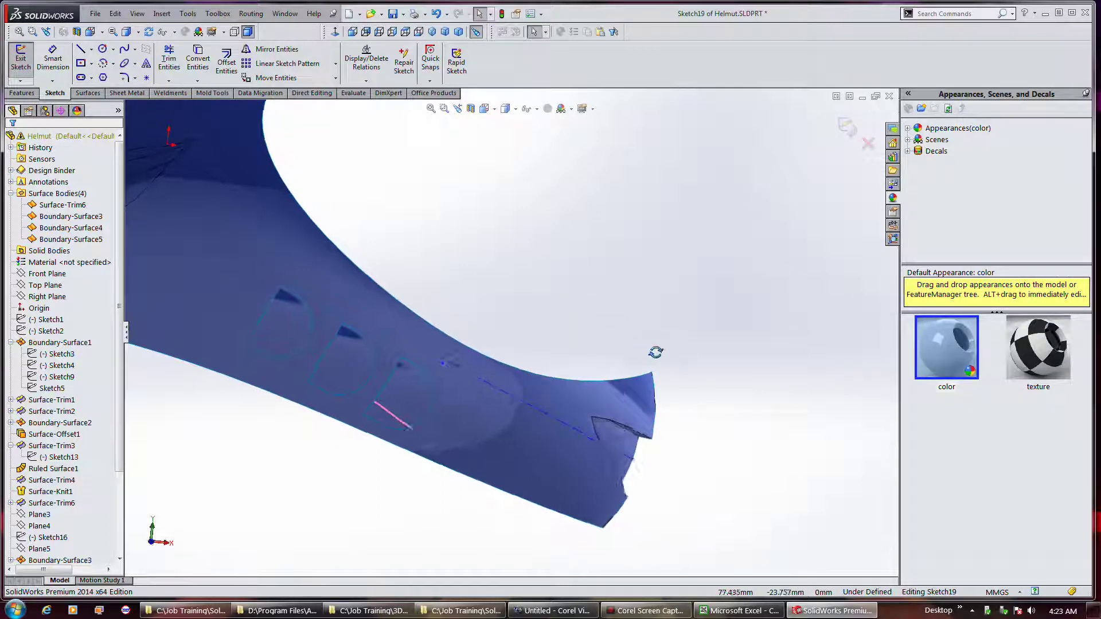
{"action": "key", "text": "ctrl+8"}
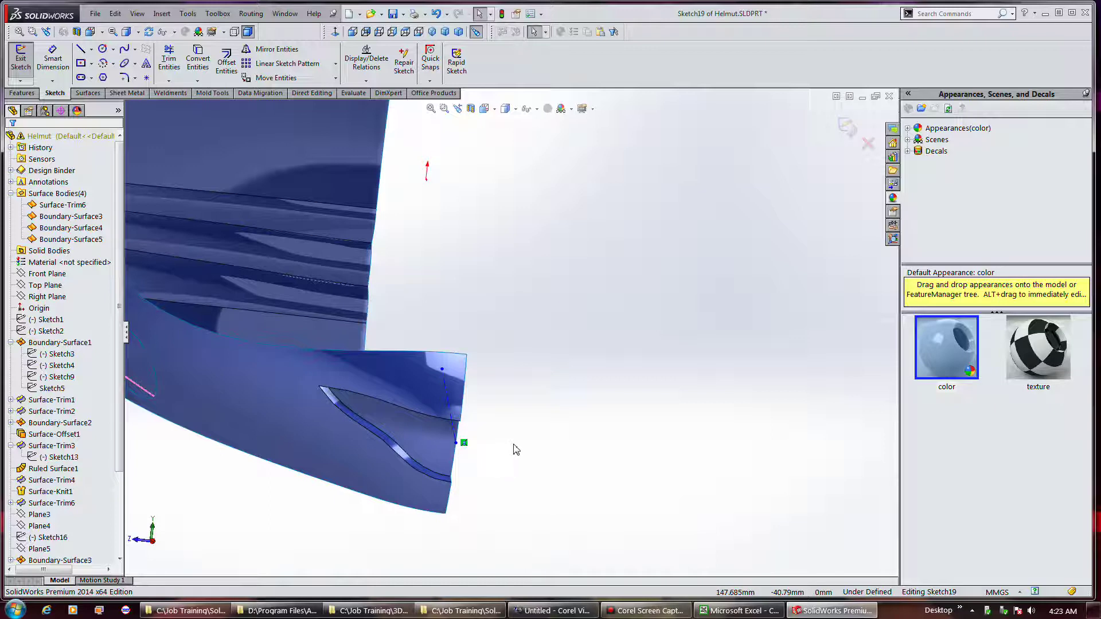
{"action": "key", "text": "shift+z"}
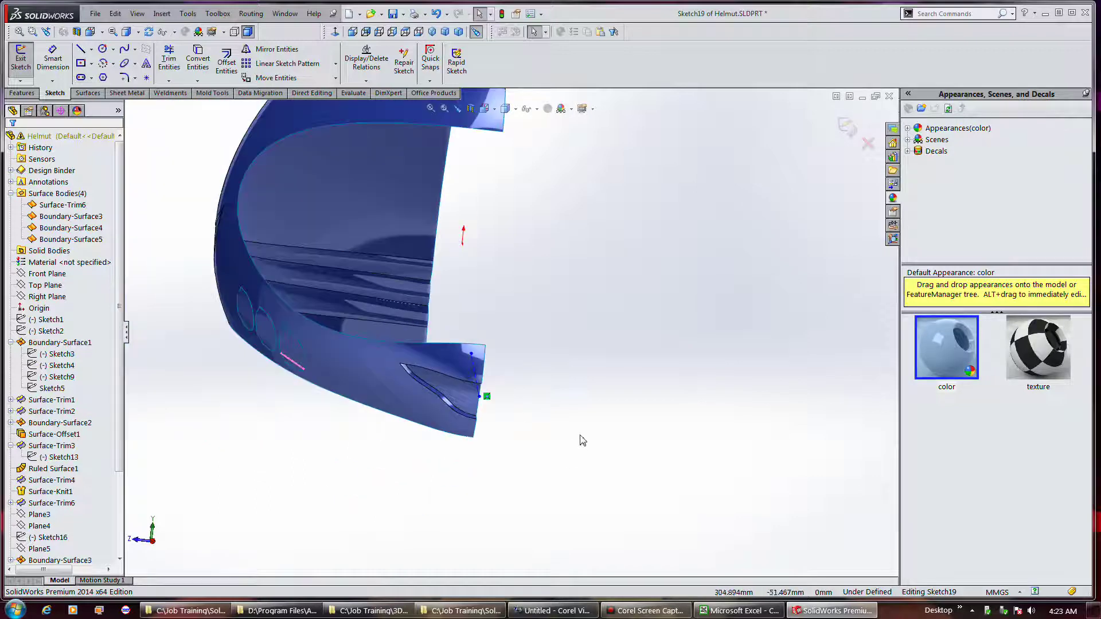
{"action": "left_click", "coordinate": [49, 274]}
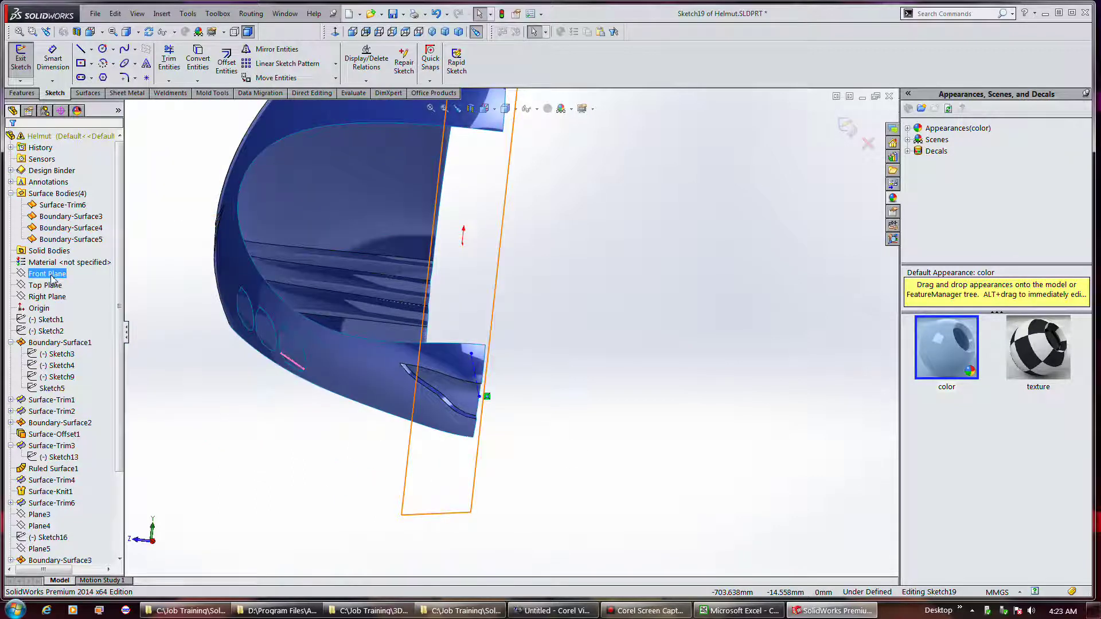
{"action": "left_click", "coordinate": [47, 296]}
{"action": "middle_click_drag", "start_coordinate": [646, 387], "coordinate": [621, 390]}
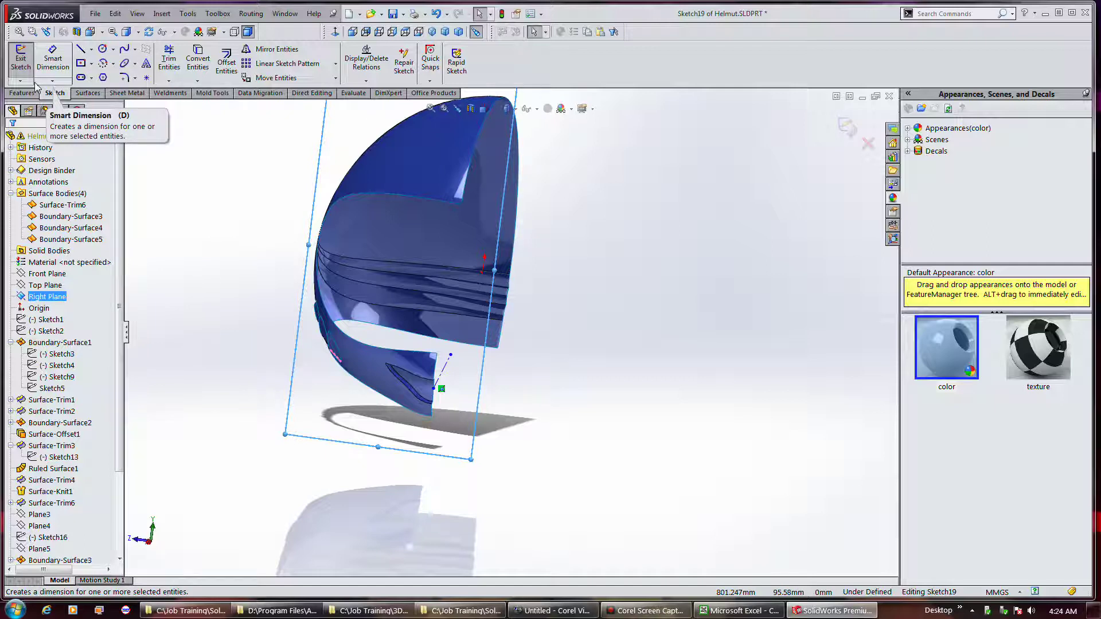
{"action": "left_click", "coordinate": [20, 58]}
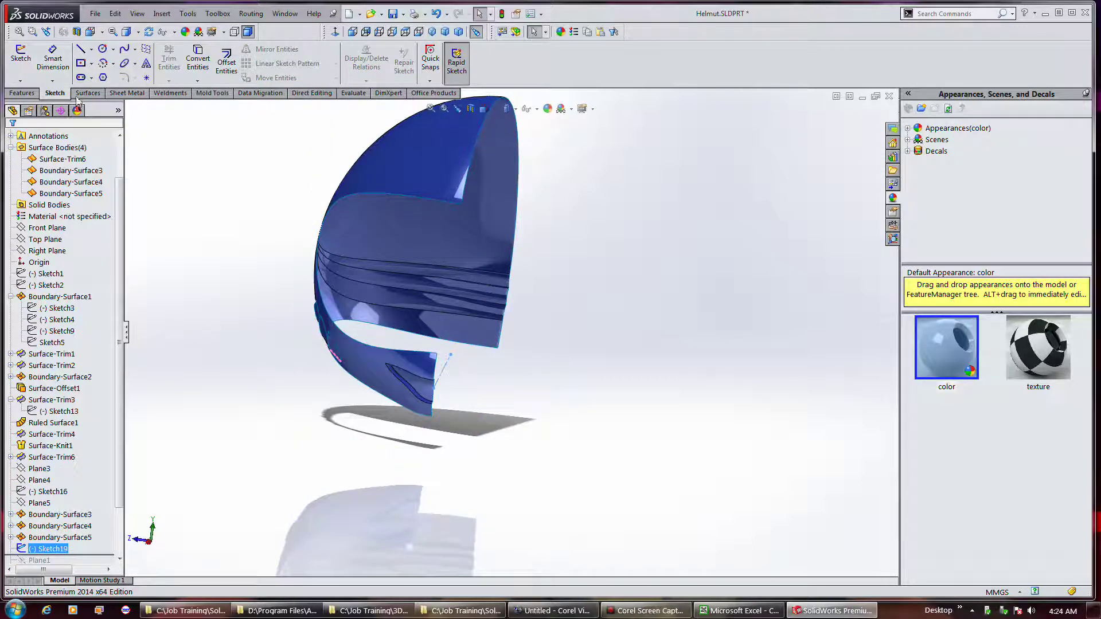
{"action": "left_click", "coordinate": [26, 71]}
{"action": "left_click", "coordinate": [26, 71]}
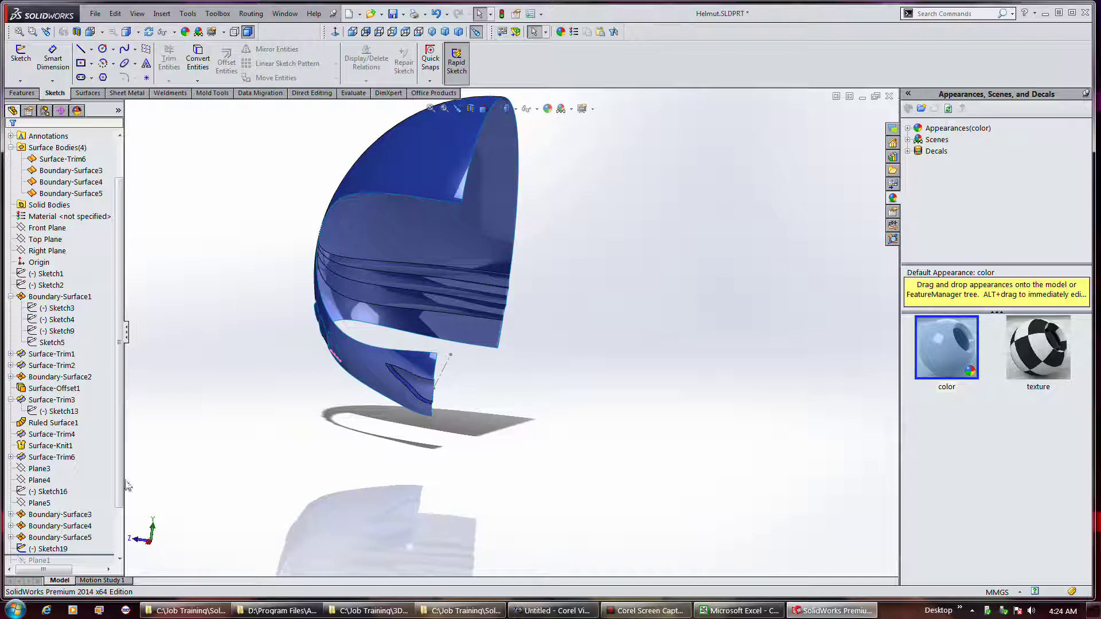
Step: Start a new sketch on the Right Plane and orient it normal to the plane at the chin recess
{"action": "left_click", "coordinate": [53, 274]}
{"action": "left_click", "coordinate": [59, 285]}
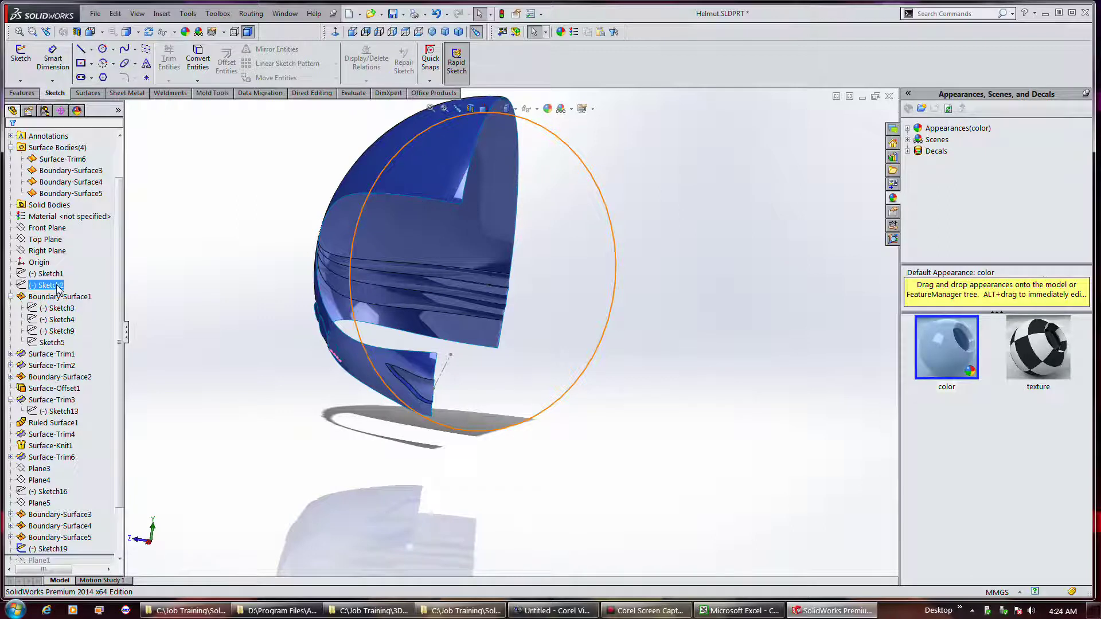
{"action": "left_click", "coordinate": [52, 251]}
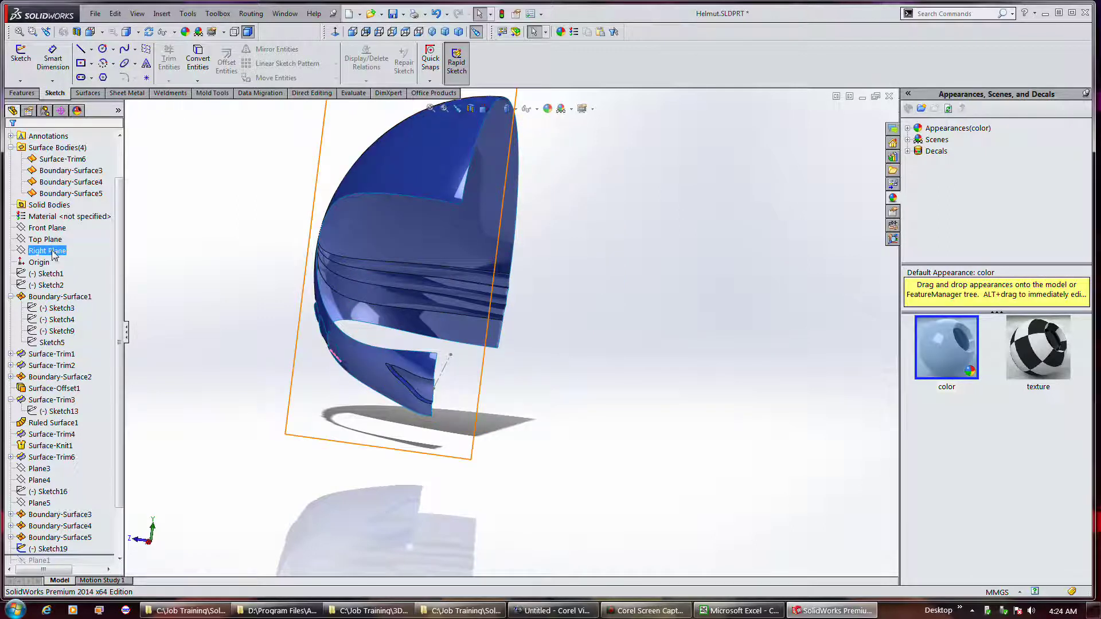
{"action": "middle_click_drag", "start_coordinate": [504, 275], "coordinate": [523, 312]}
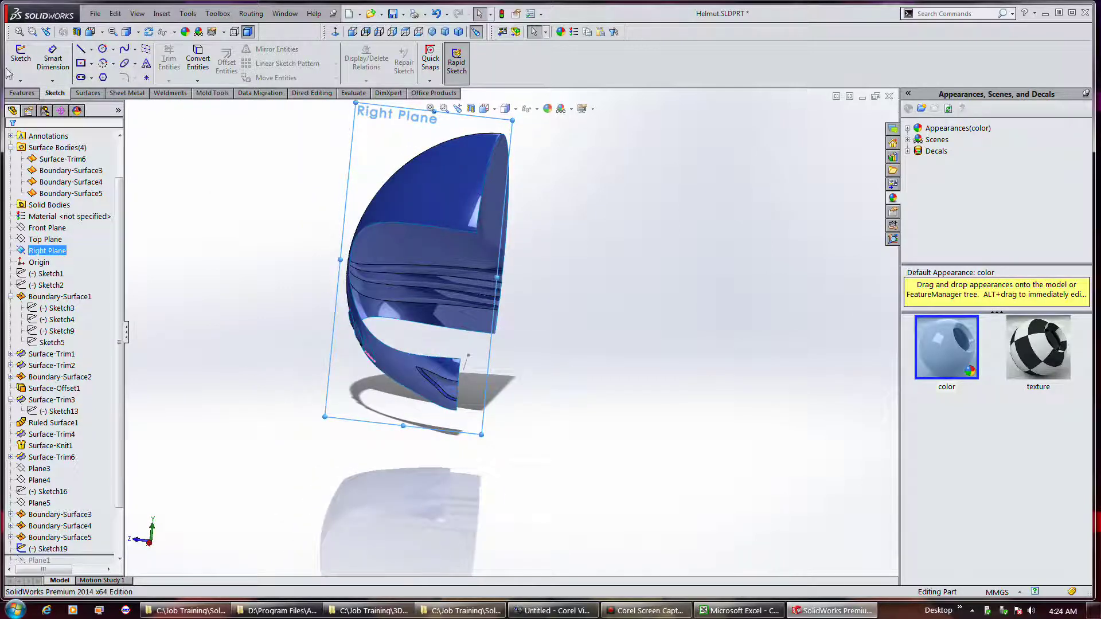
{"action": "left_click", "coordinate": [21, 57]}
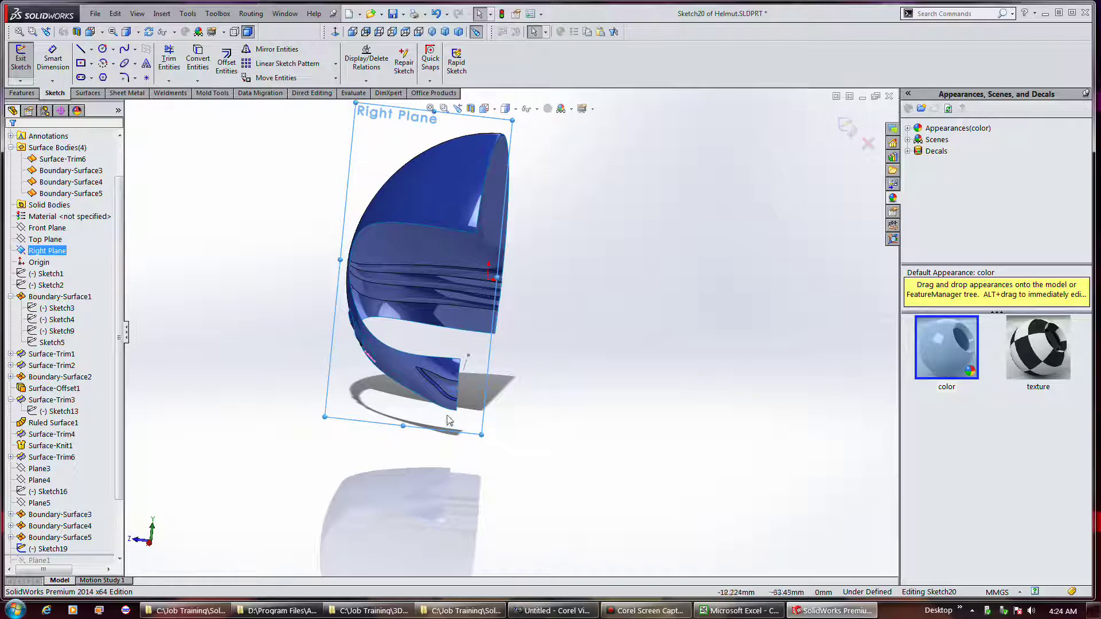
{"action": "scroll", "coordinate": [461, 417], "scroll_direction": "down", "scroll_amount": 4}
{"action": "mouse_move", "coordinate": [449, 348]}
{"action": "middle_mouse_down"}
{"action": "mouse_move", "coordinate": [459, 312]}
{"action": "mouse_move", "coordinate": [440, 319]}
{"action": "mouse_move", "coordinate": [455, 322]}
{"action": "mouse_move", "coordinate": [446, 330]}
{"action": "middle_mouse_up"}
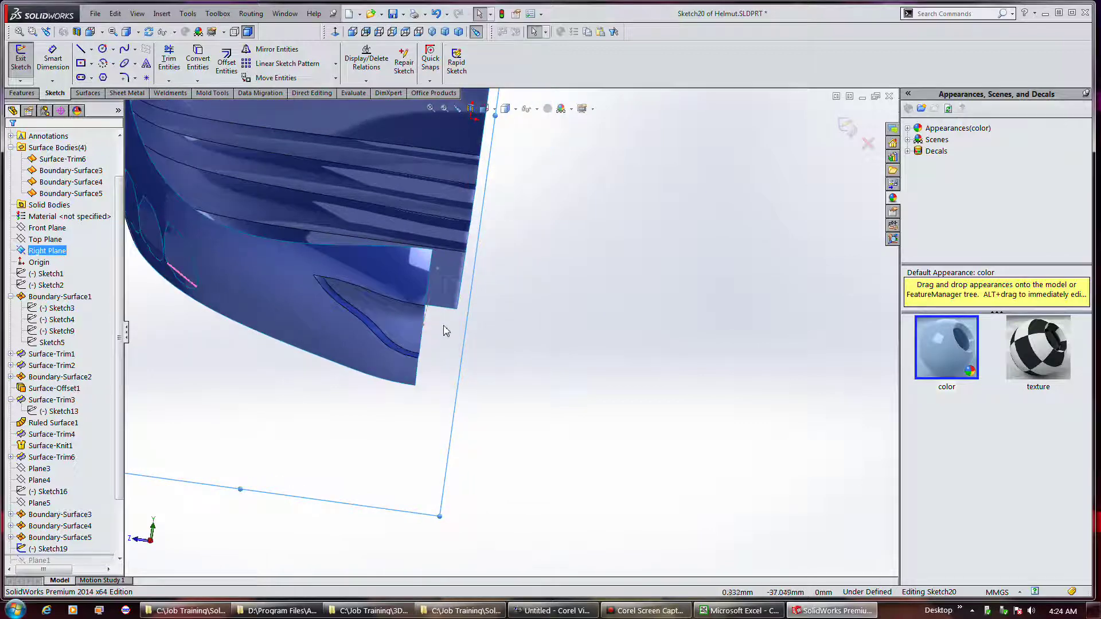
{"action": "left_click", "coordinate": [336, 33]}
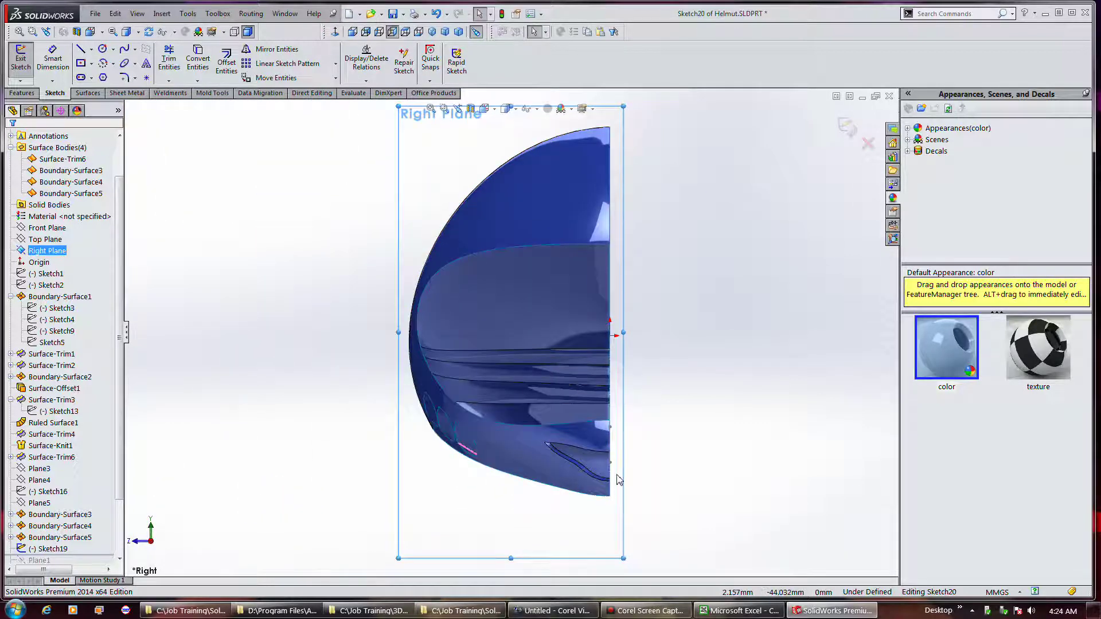
{"action": "scroll", "coordinate": [617, 479], "scroll_direction": "down", "scroll_amount": 3}
{"action": "scroll", "coordinate": [564, 440], "scroll_direction": "down", "scroll_amount": 2}
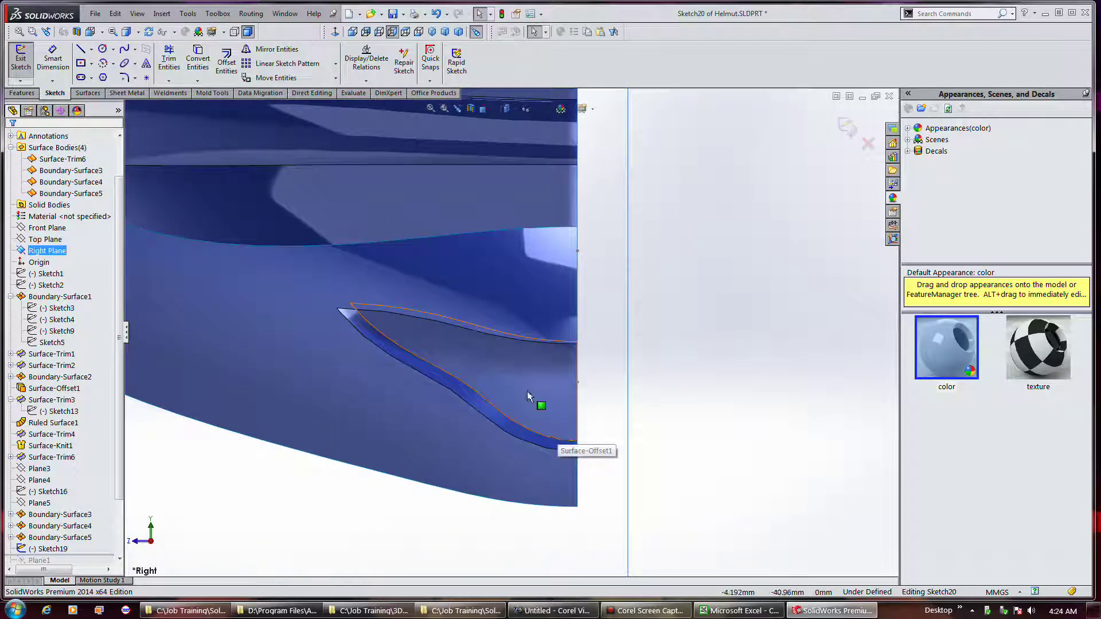
{"action": "scroll", "coordinate": [520, 395], "scroll_direction": "down", "scroll_amount": 2}
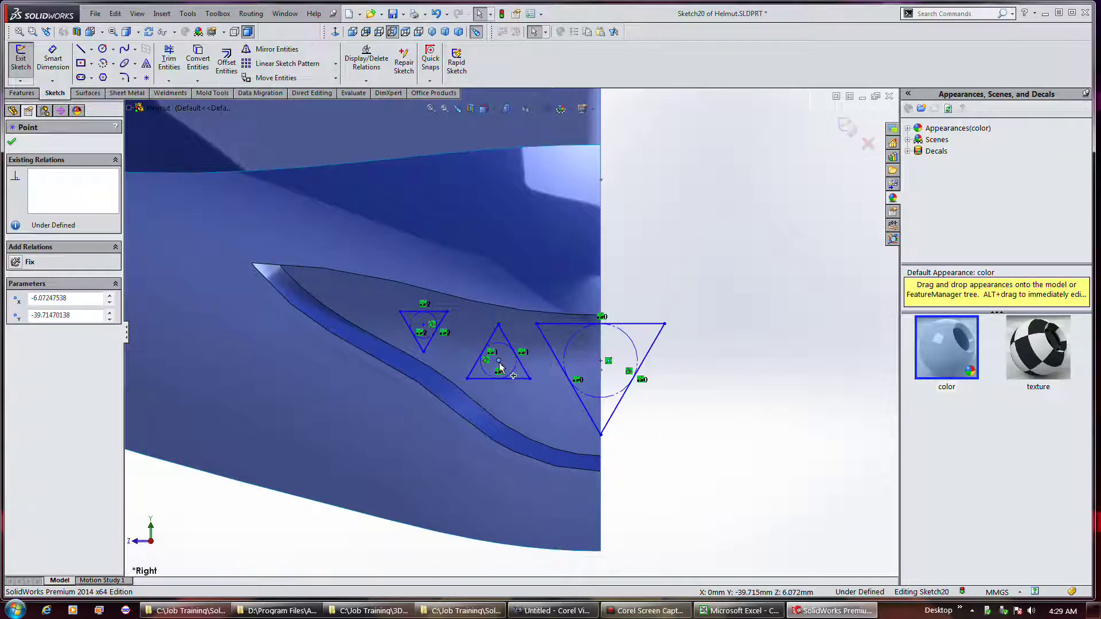
Step: Enlarge the middle triangle slightly and place its center at about X -6.04, Y -39.71 mm
{"action": "left_click_drag", "start_coordinate": [499, 364], "coordinate": [512, 375]}
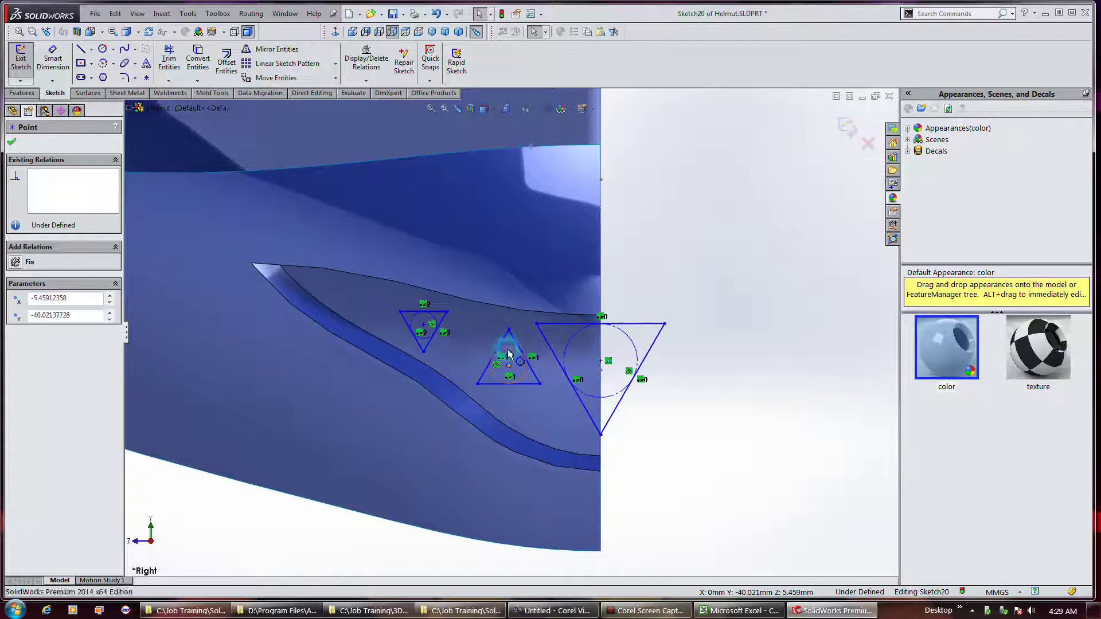
{"action": "left_click", "coordinate": [507, 349]}
{"action": "mouse_move", "coordinate": [507, 351]}
{"action": "left_mouse_down"}
{"action": "mouse_move", "coordinate": [517, 367]}
{"action": "mouse_move", "coordinate": [498, 360]}
{"action": "left_mouse_up"}
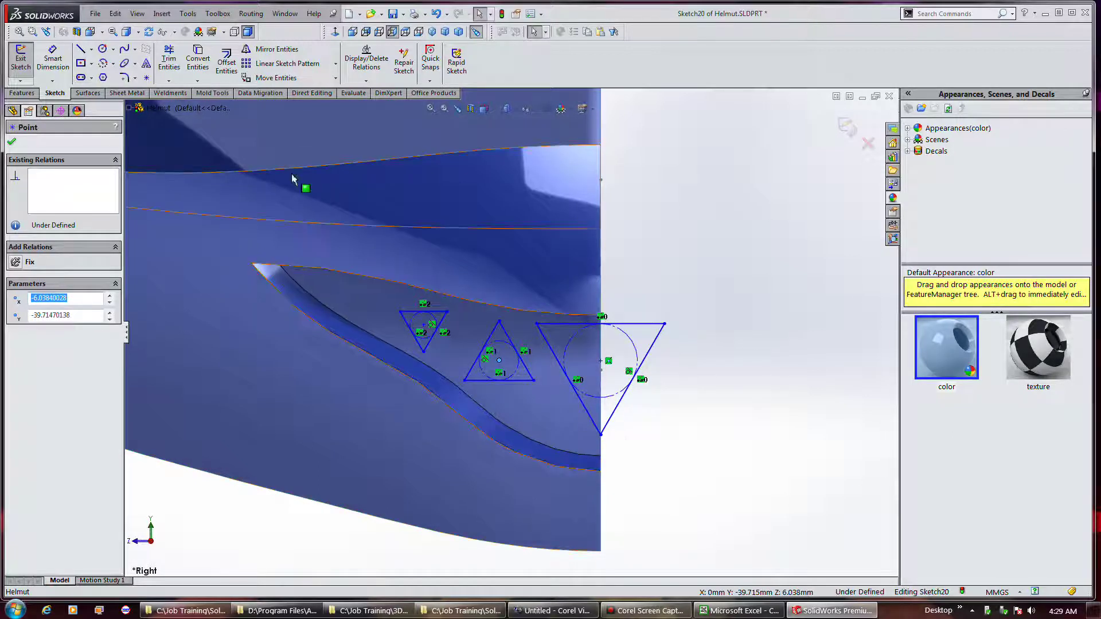
Step: Apply 0.5 mm sketch fillets to all three corners of the smallest triangle
{"action": "left_click", "coordinate": [124, 79]}
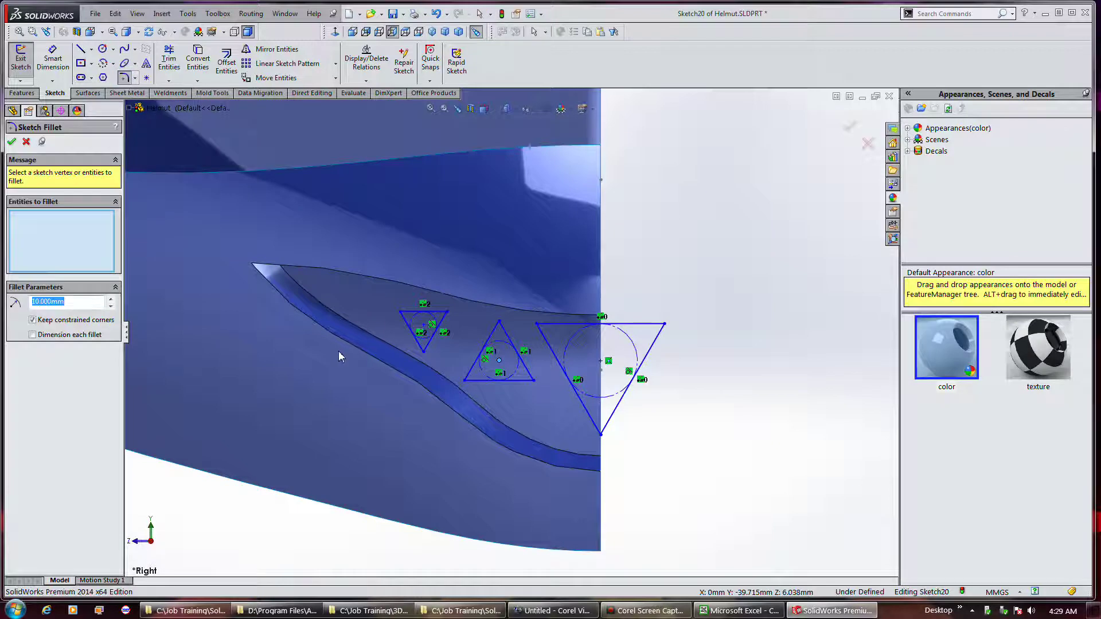
{"action": "type", "text": "1"}
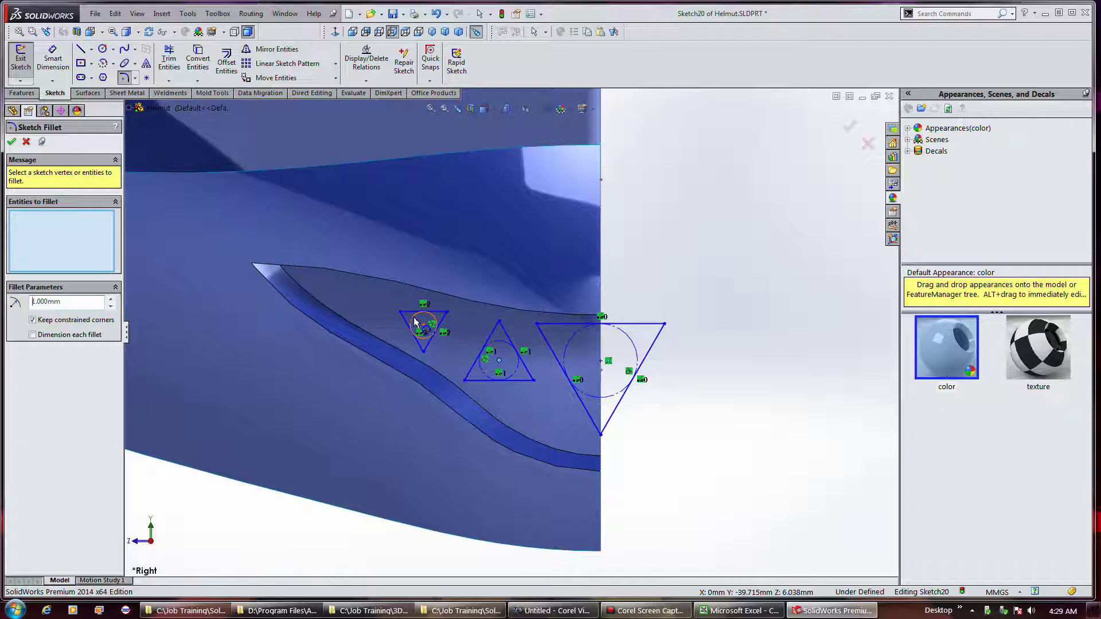
{"action": "left_click", "coordinate": [413, 318]}
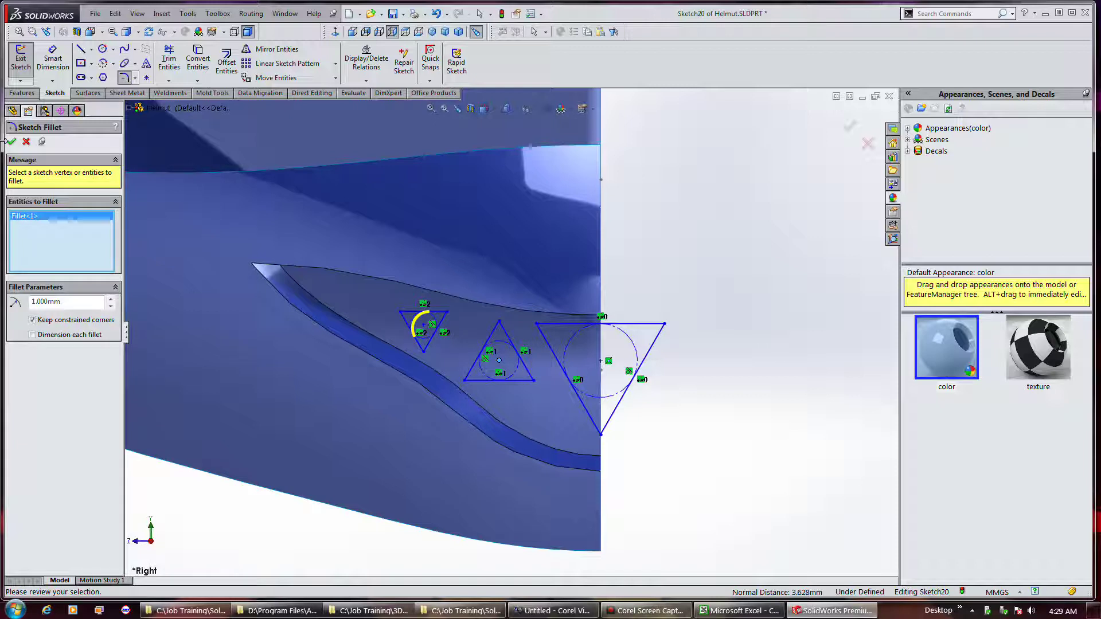
{"action": "left_click_drag", "start_coordinate": [74, 301], "coordinate": [25, 310]}
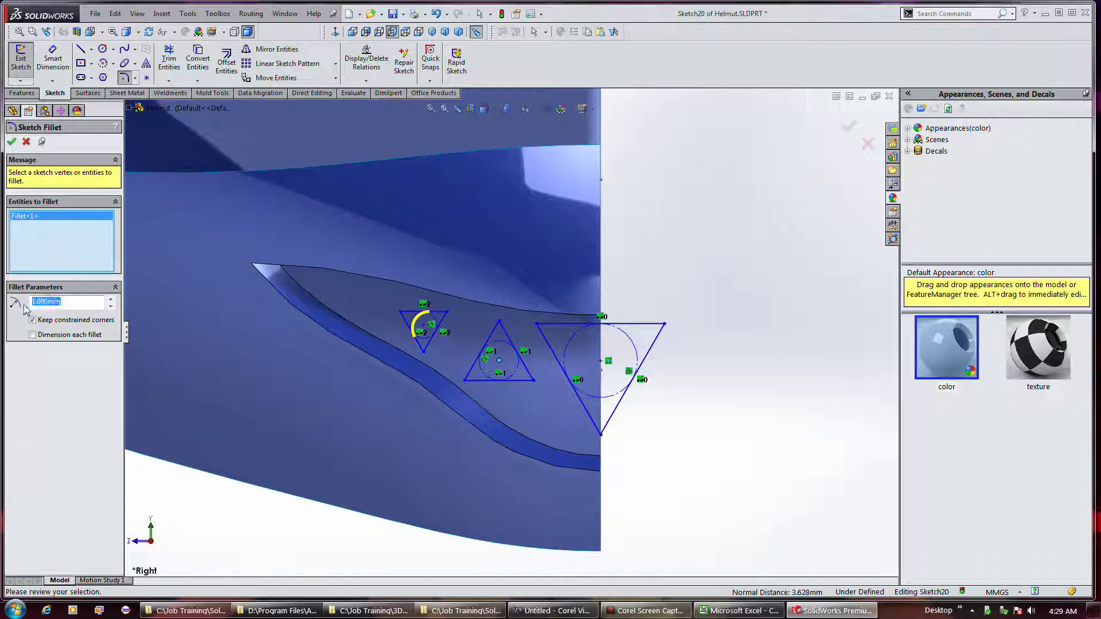
{"action": "type", "text": "0.5"}
{"action": "key", "text": "Return"}
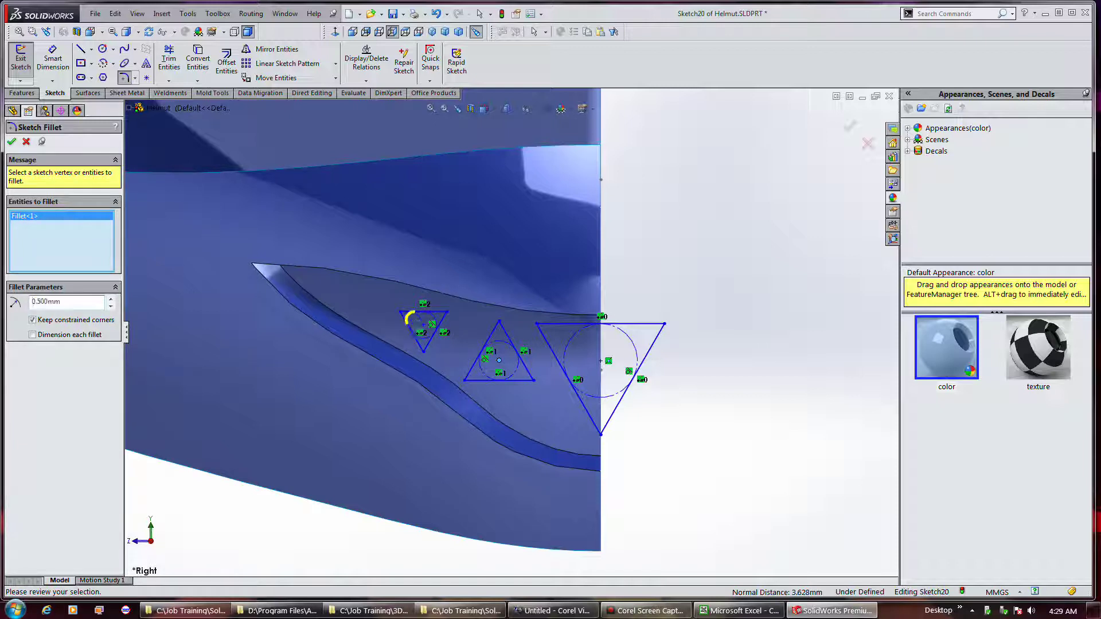
{"action": "left_click", "coordinate": [423, 350]}
{"action": "left_click", "coordinate": [447, 311]}
Step: Add 0.5 mm sketch fillets to all corners of the middle and largest triangles, and close the sketch
{"action": "left_click", "coordinate": [499, 322]}
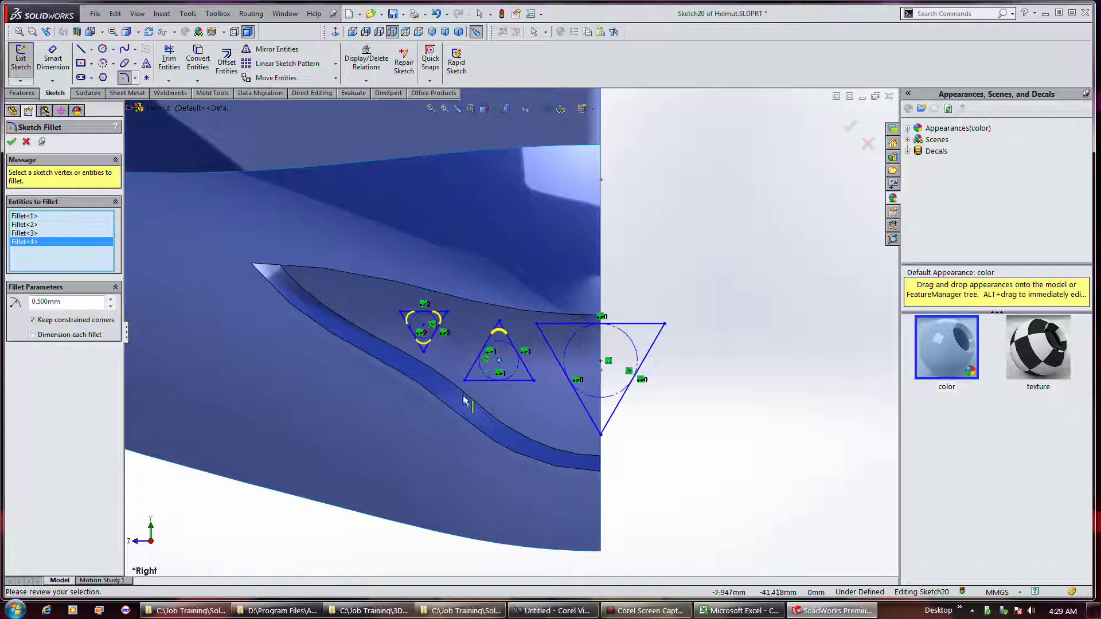
{"action": "left_click", "coordinate": [465, 379]}
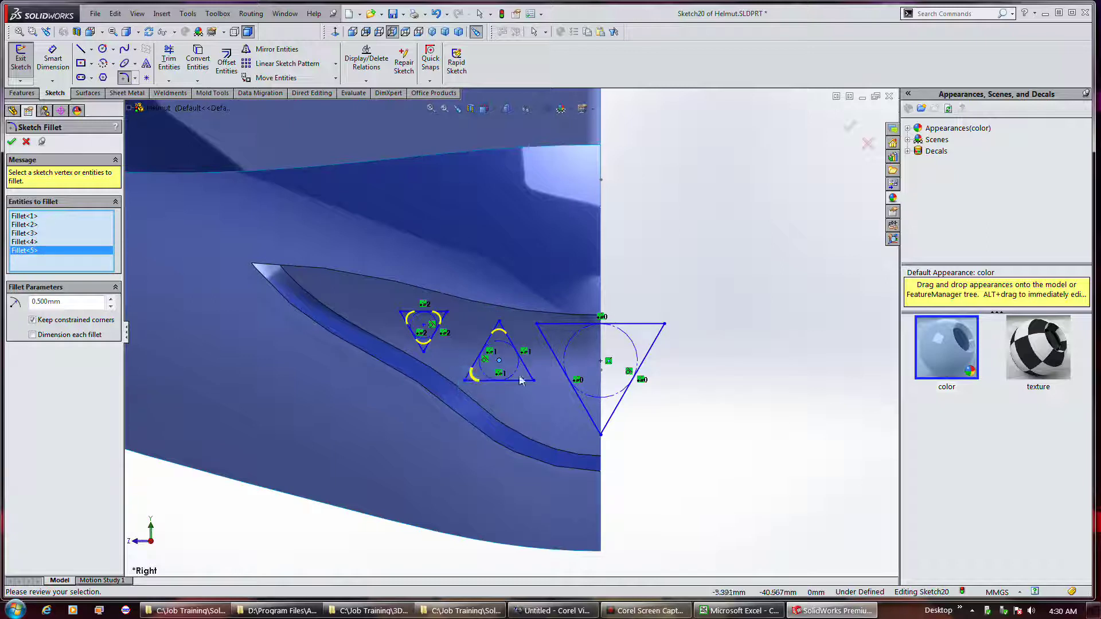
{"action": "left_click", "coordinate": [533, 379]}
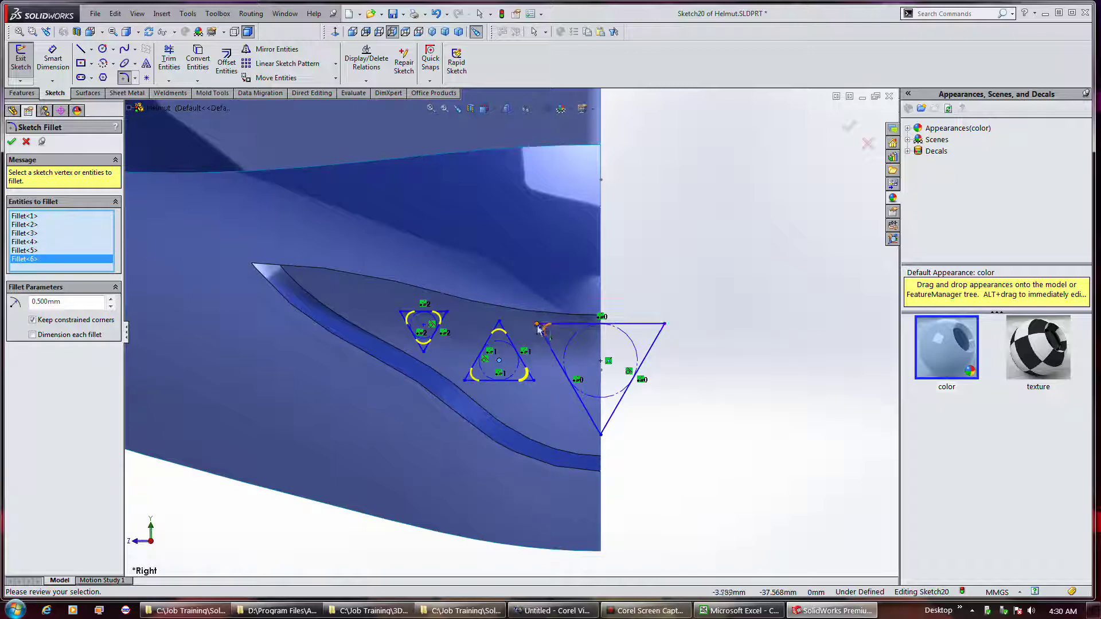
{"action": "left_click", "coordinate": [537, 325]}
{"action": "left_click", "coordinate": [664, 325]}
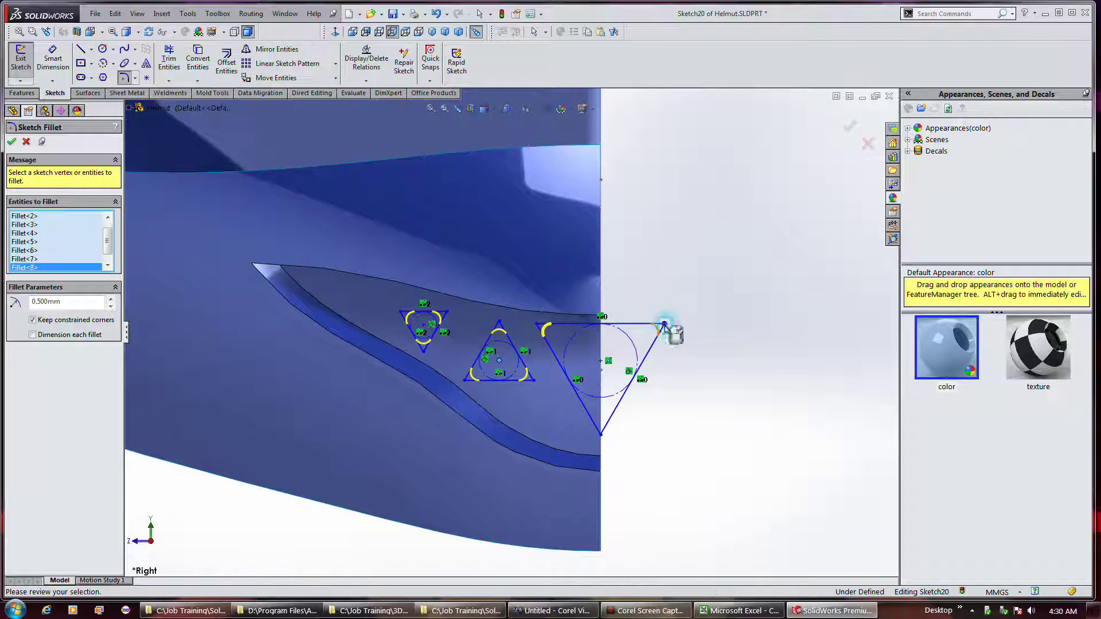
{"action": "left_click", "coordinate": [600, 437]}
{"action": "left_click", "coordinate": [12, 143]}
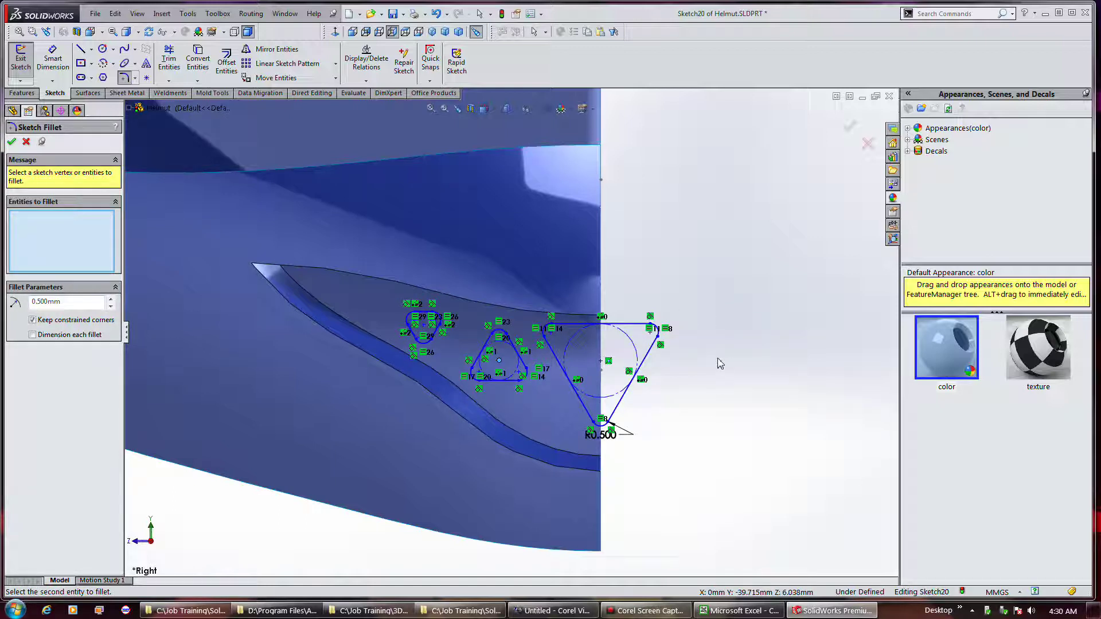
{"action": "left_click", "coordinate": [21, 57]}
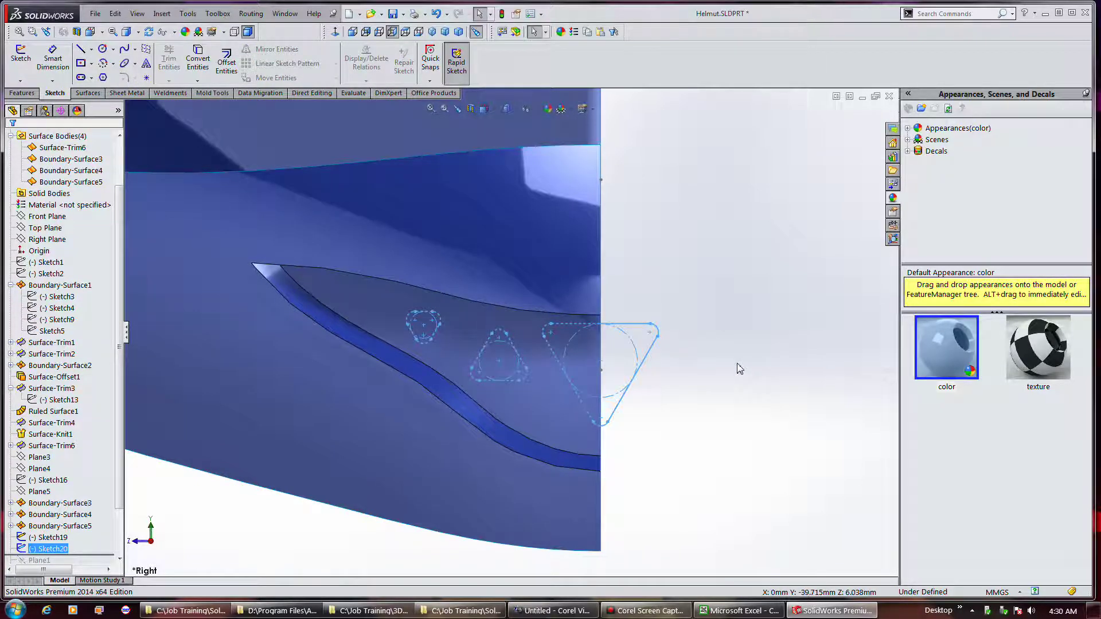
{"action": "scroll", "coordinate": [738, 364], "scroll_direction": "up", "scroll_amount": 3}
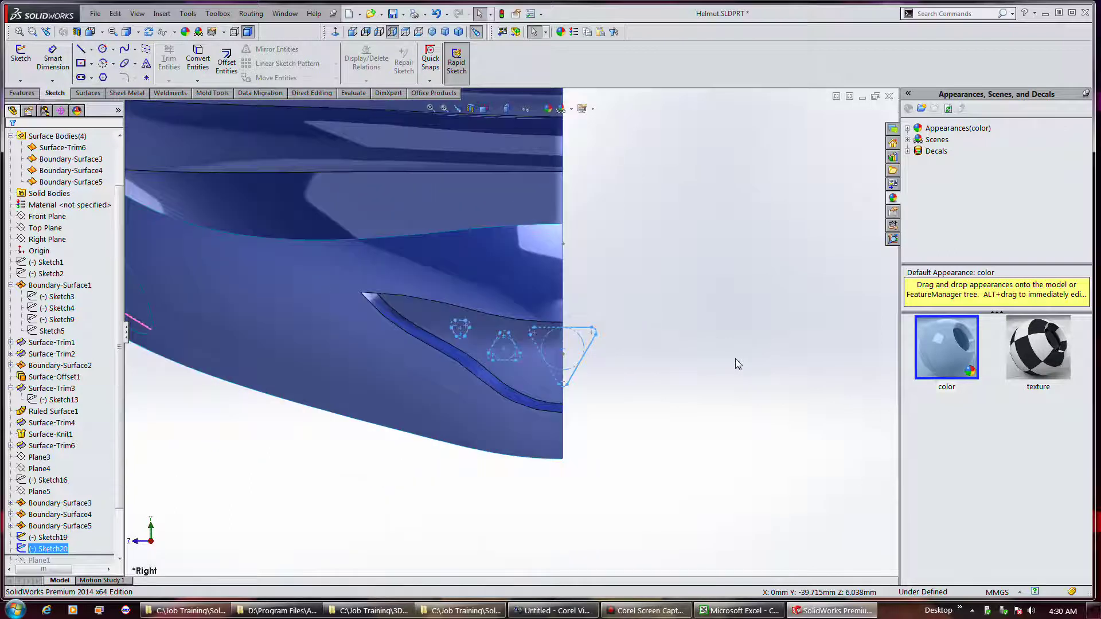
{"action": "mouse_move", "coordinate": [679, 372]}
{"action": "middle_mouse_down"}
{"action": "mouse_move", "coordinate": [723, 386]}
{"action": "mouse_move", "coordinate": [696, 393]}
{"action": "mouse_move", "coordinate": [665, 378]}
{"action": "middle_mouse_up"}
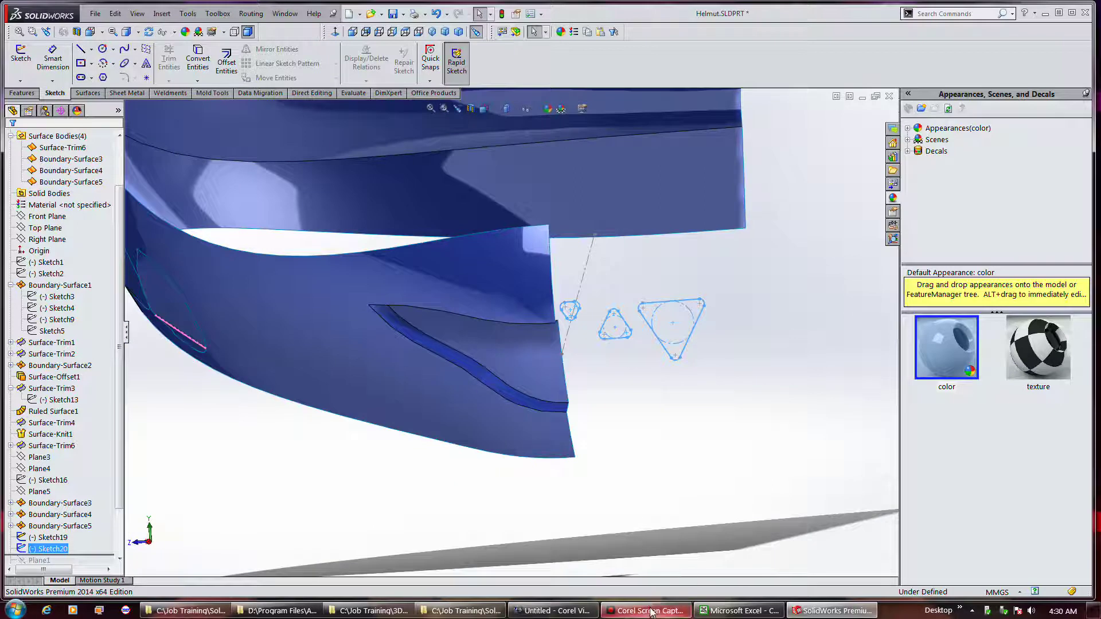
{"action": "mouse_move", "coordinate": [651, 612]}
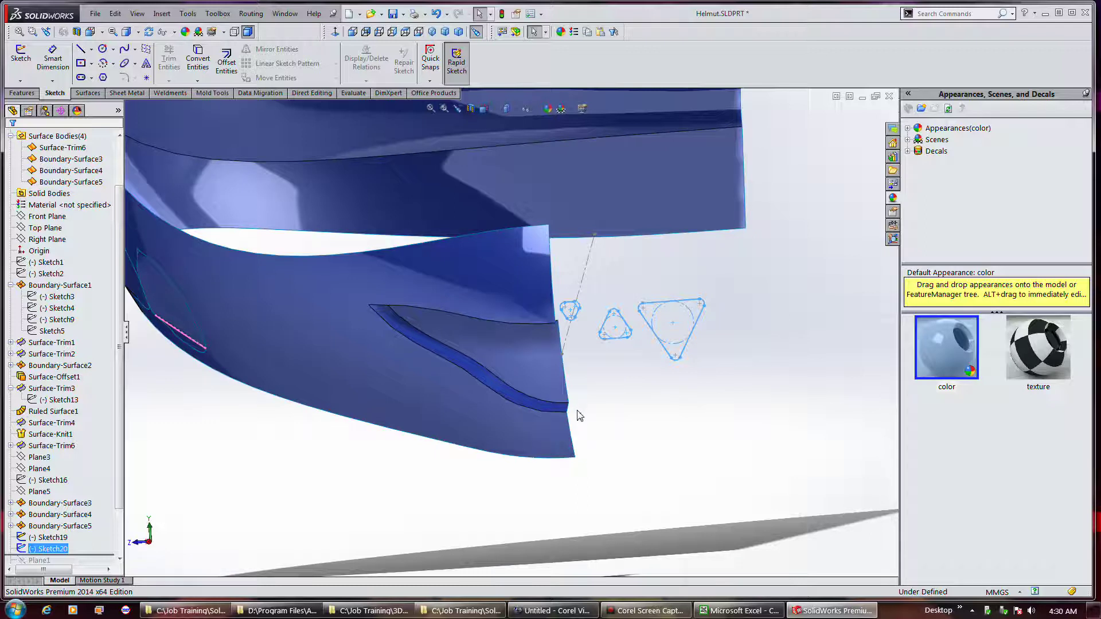
{"action": "middle_click_drag", "start_coordinate": [625, 406], "coordinate": [637, 399]}
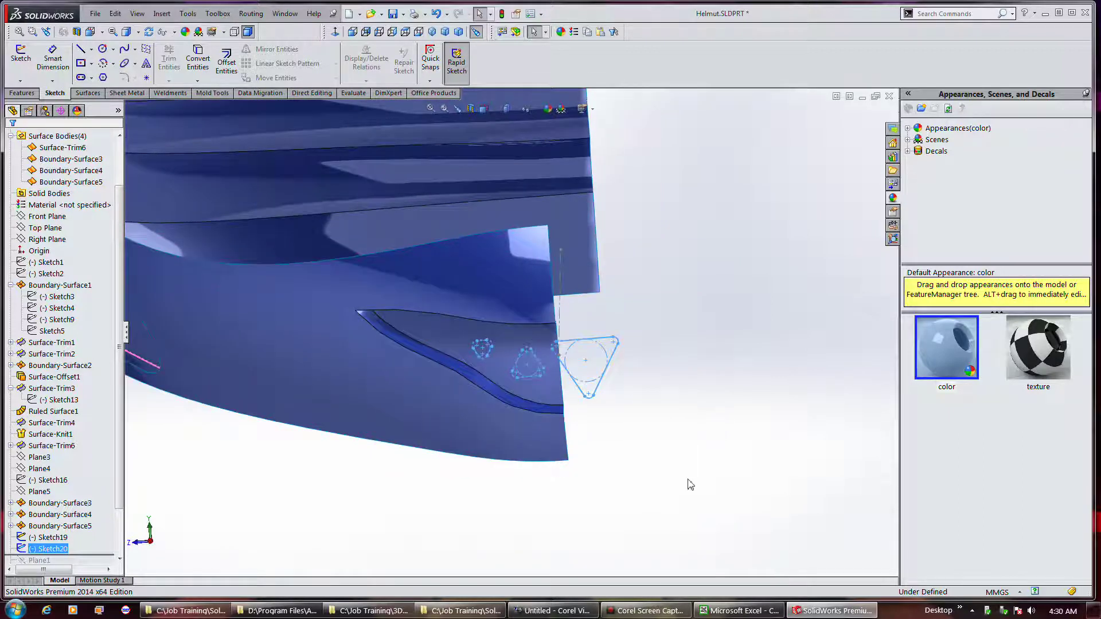
{"action": "left_click", "coordinate": [648, 612]}
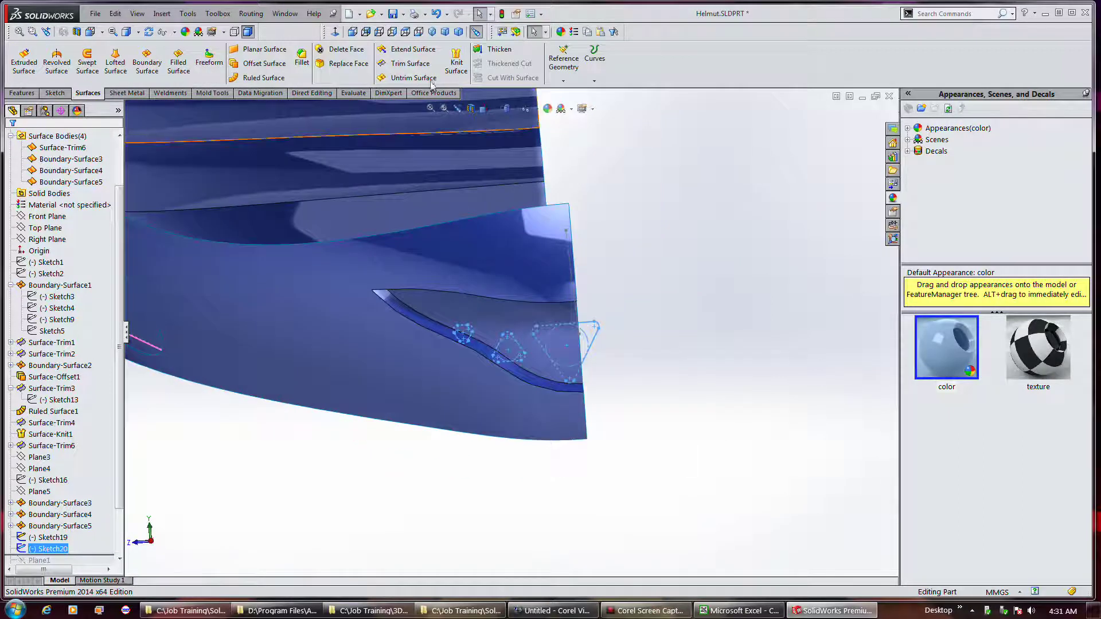
Step: Extend the chin recess surface 7 mm beyond its straight edge at the symmetry plane, using the Same surface extension type
{"action": "left_click", "coordinate": [411, 53]}
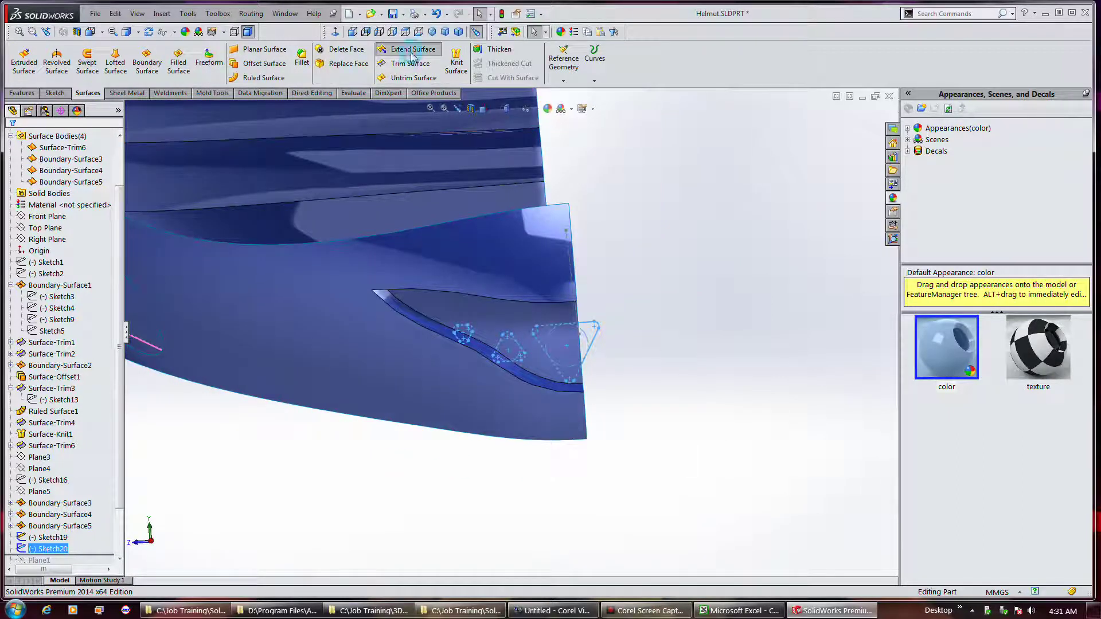
{"action": "left_click", "coordinate": [585, 372]}
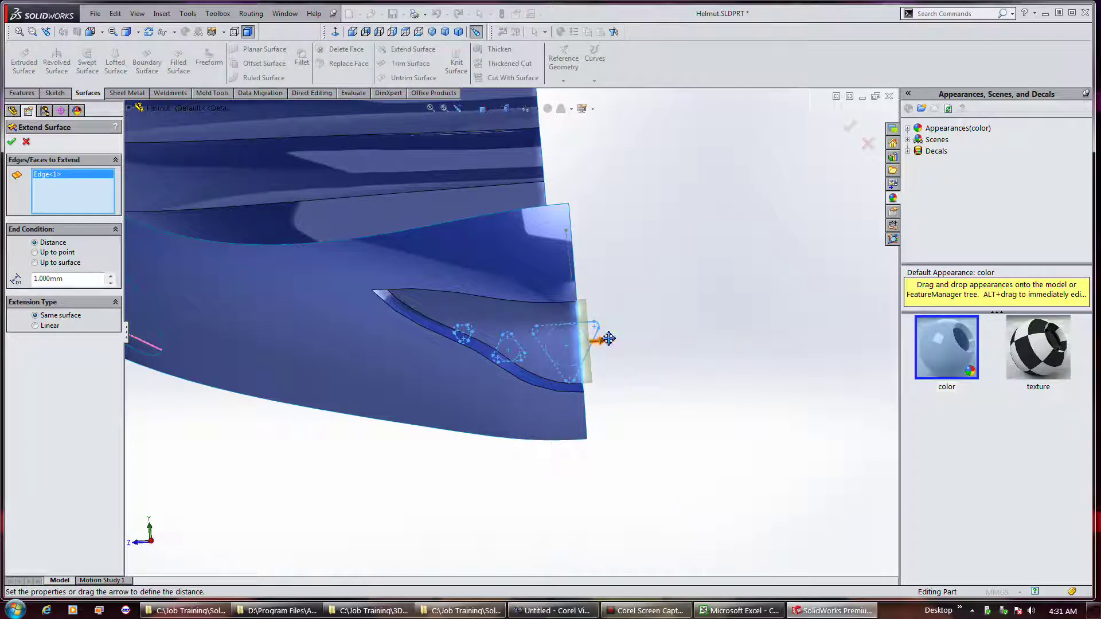
{"action": "left_click_drag", "start_coordinate": [610, 339], "coordinate": [647, 336]}
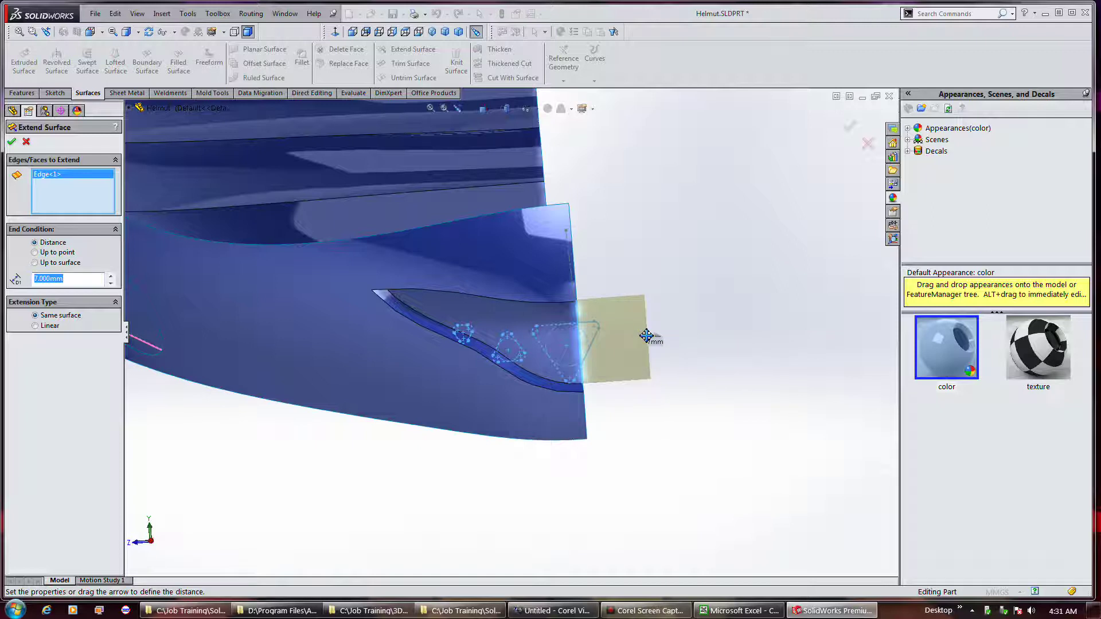
{"action": "middle_click_drag", "start_coordinate": [619, 419], "coordinate": [614, 413]}
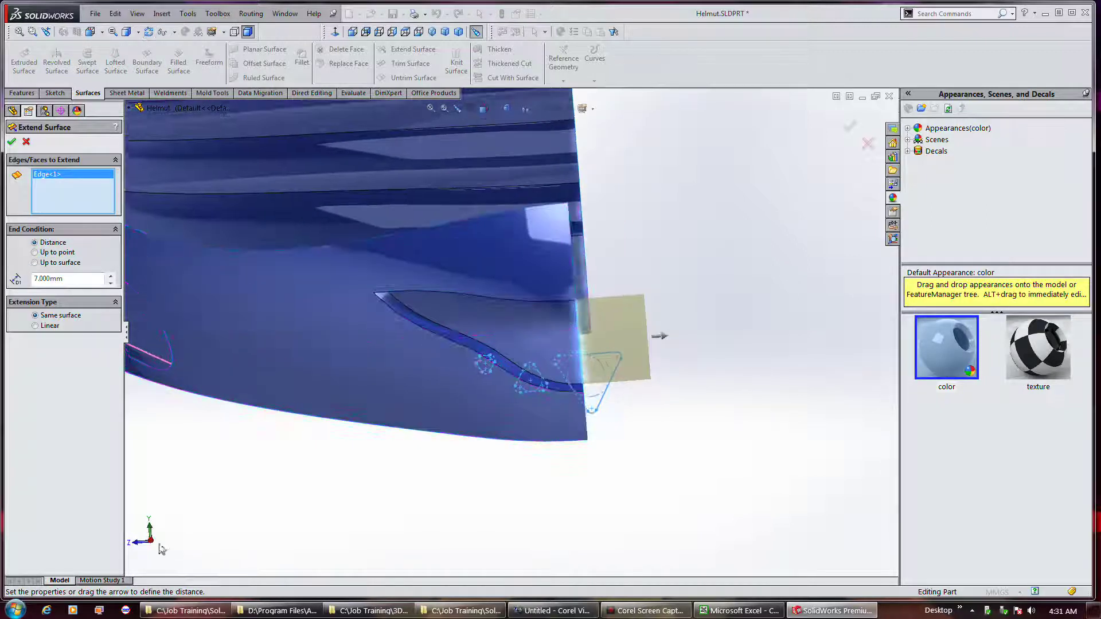
{"action": "left_click", "coordinate": [154, 543]}
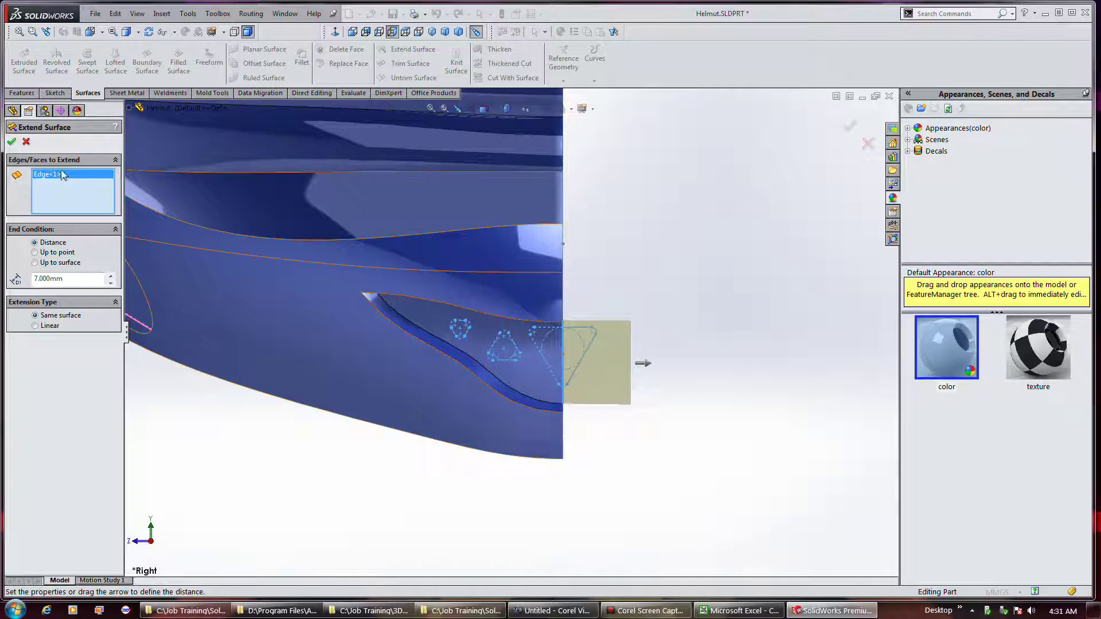
{"action": "left_click", "coordinate": [11, 143]}
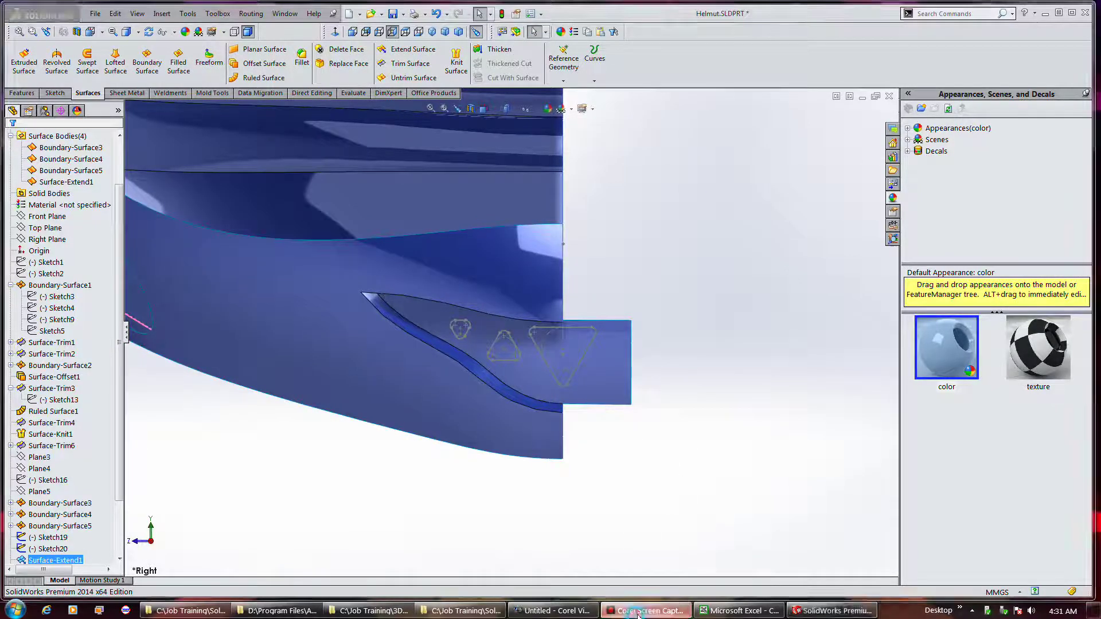
{"action": "key", "text": "Return"}
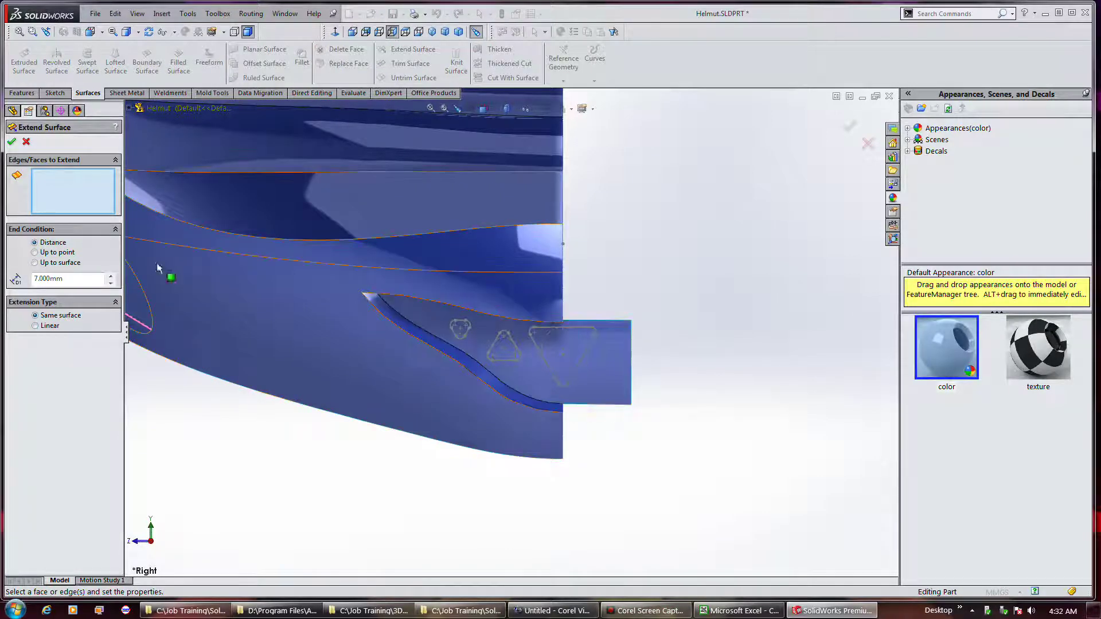
{"action": "left_click", "coordinate": [13, 142]}
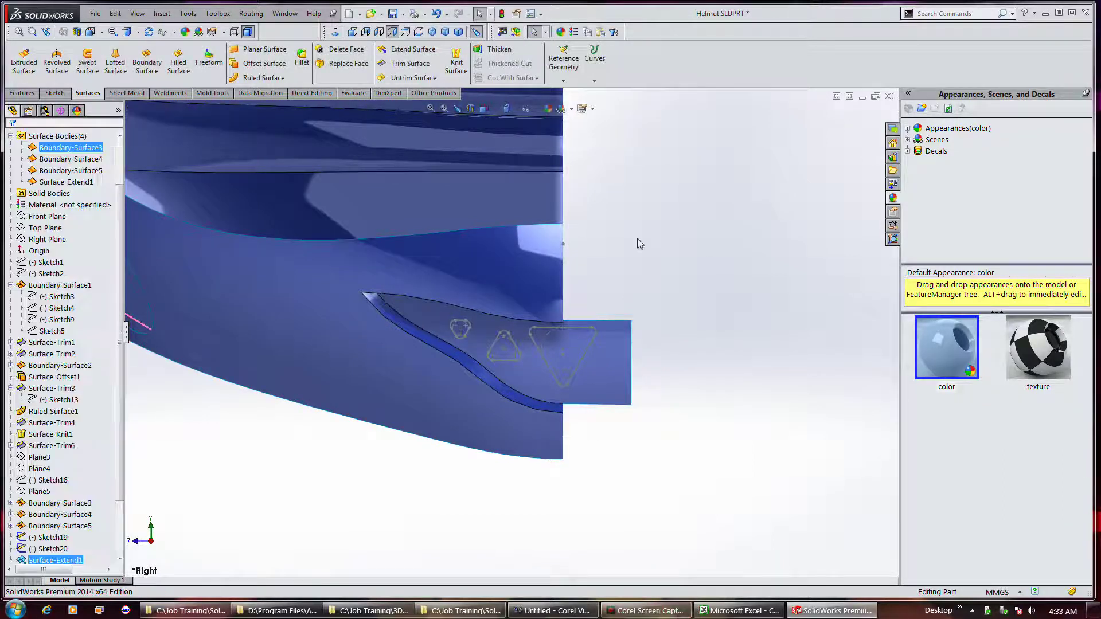
Step: Split the extended chin recess face with a Projection split line using the three-triangle sketch, and select the resulting triangular faces to check them
{"action": "left_click", "coordinate": [594, 83]}
{"action": "left_click", "coordinate": [605, 93]}
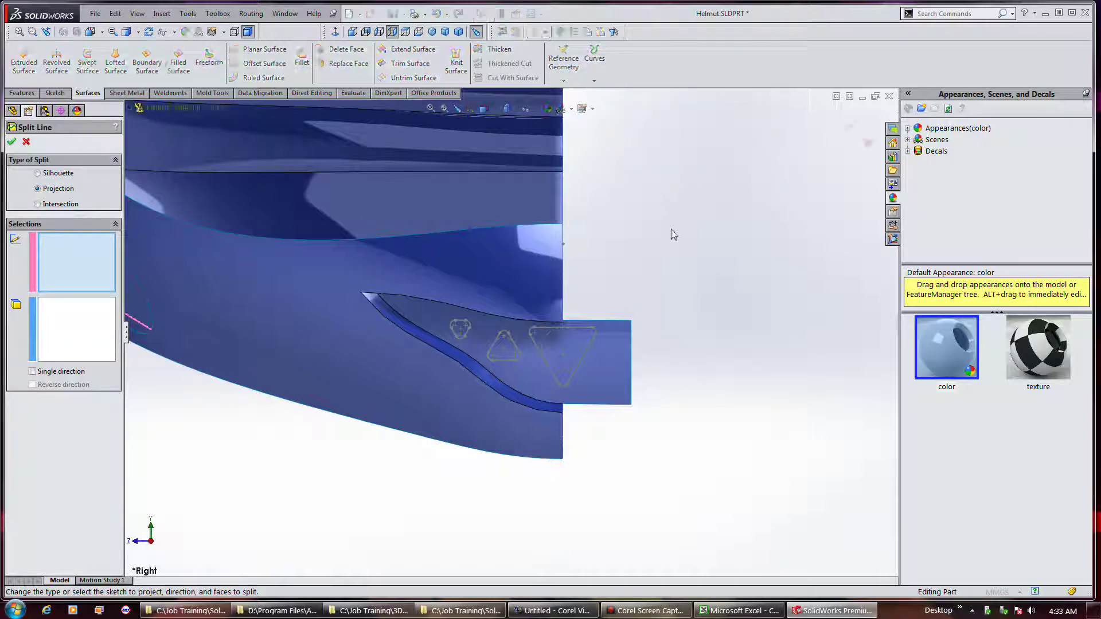
{"action": "left_click", "coordinate": [590, 348]}
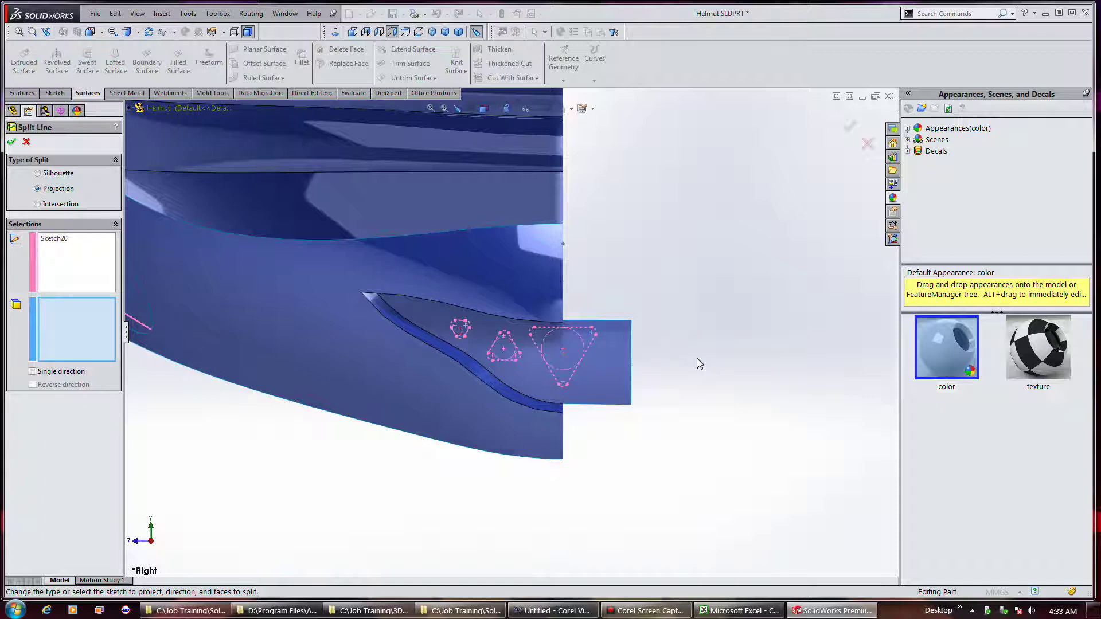
{"action": "left_click", "coordinate": [613, 354]}
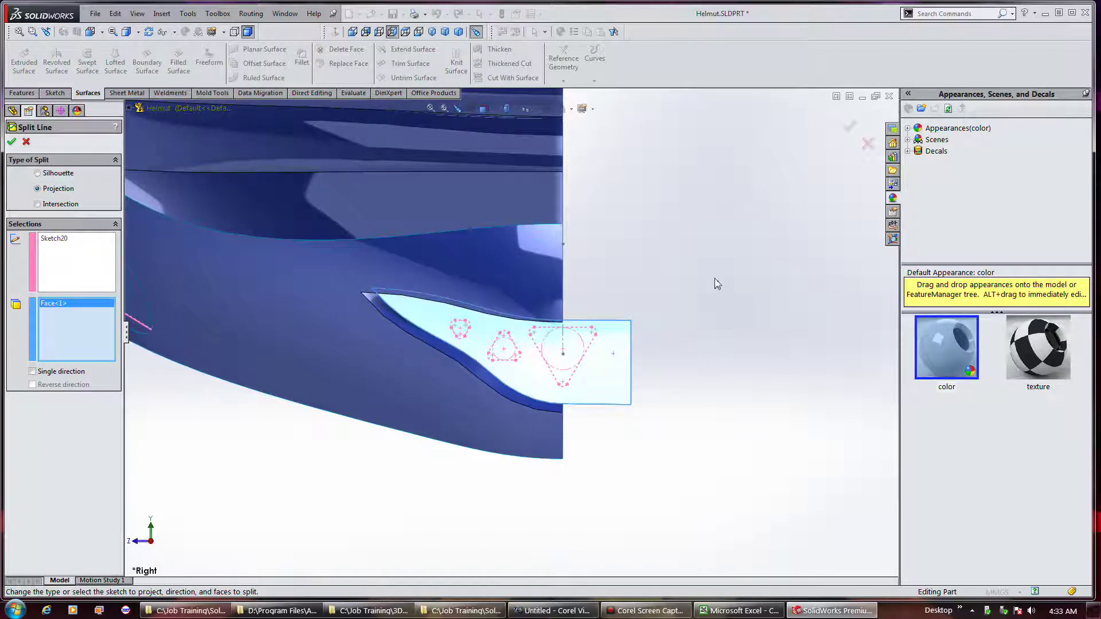
{"action": "right_click", "coordinate": [663, 280]}
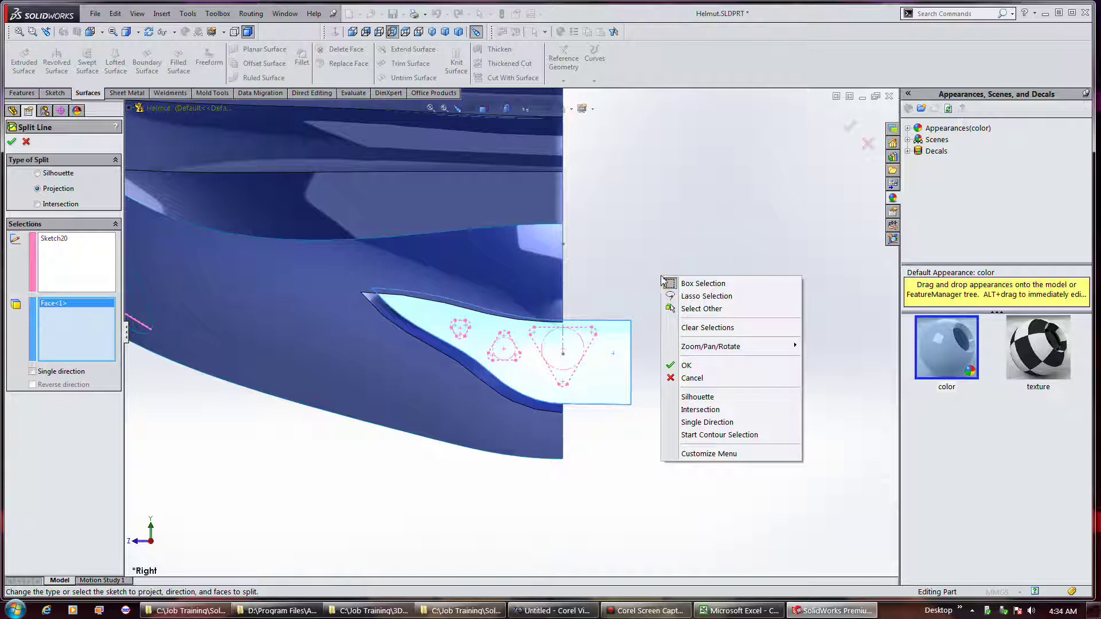
{"action": "left_click", "coordinate": [13, 150]}
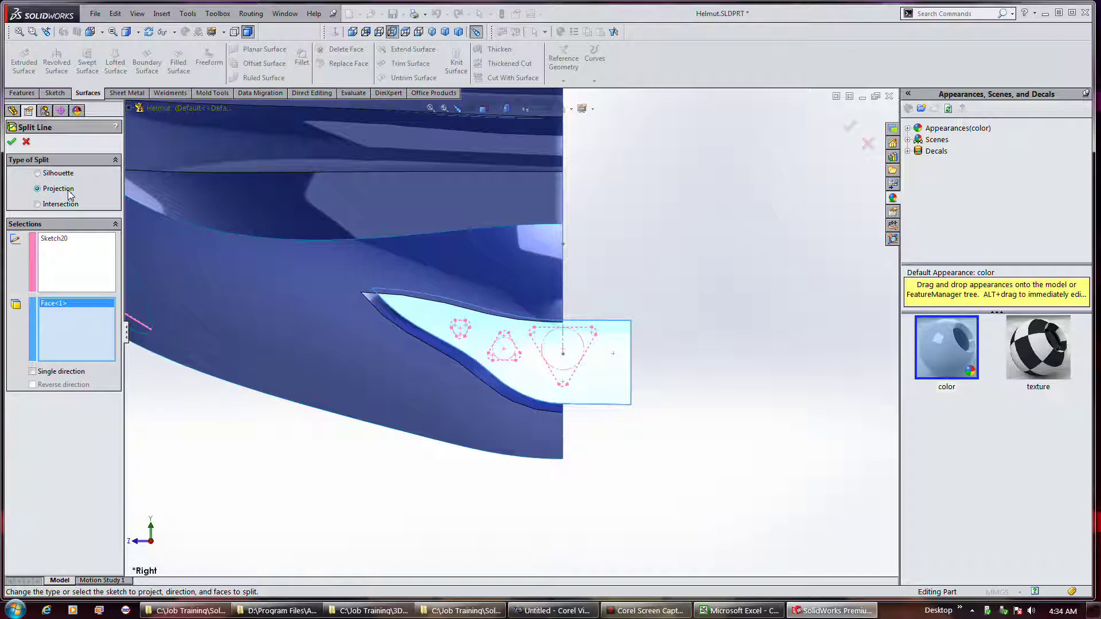
{"action": "left_click", "coordinate": [12, 142]}
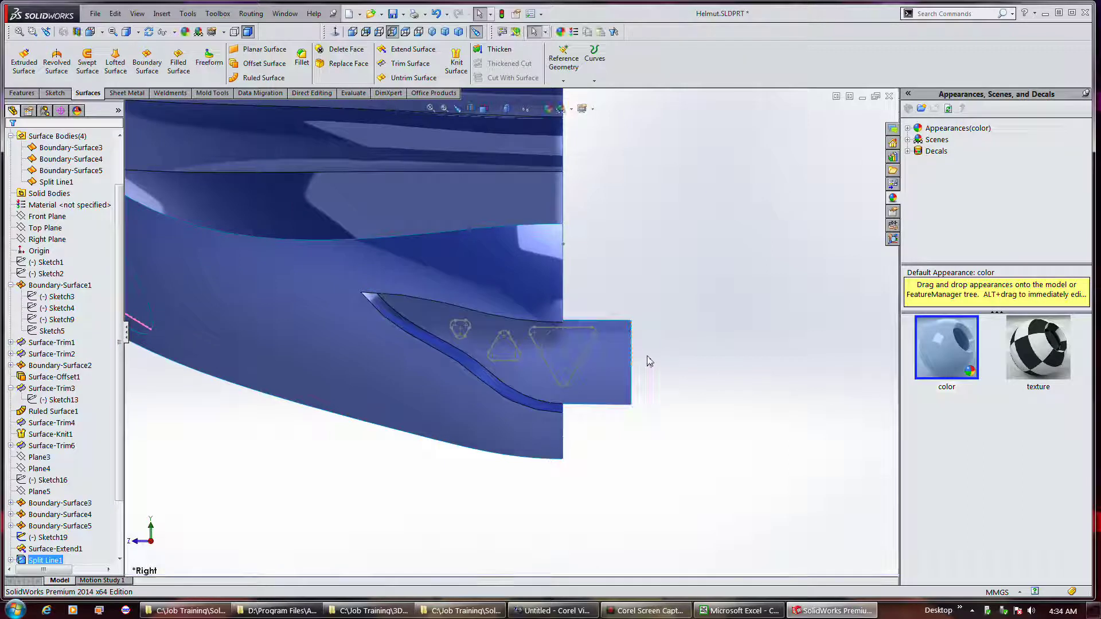
{"action": "middle_click_drag", "start_coordinate": [661, 344], "coordinate": [590, 363]}
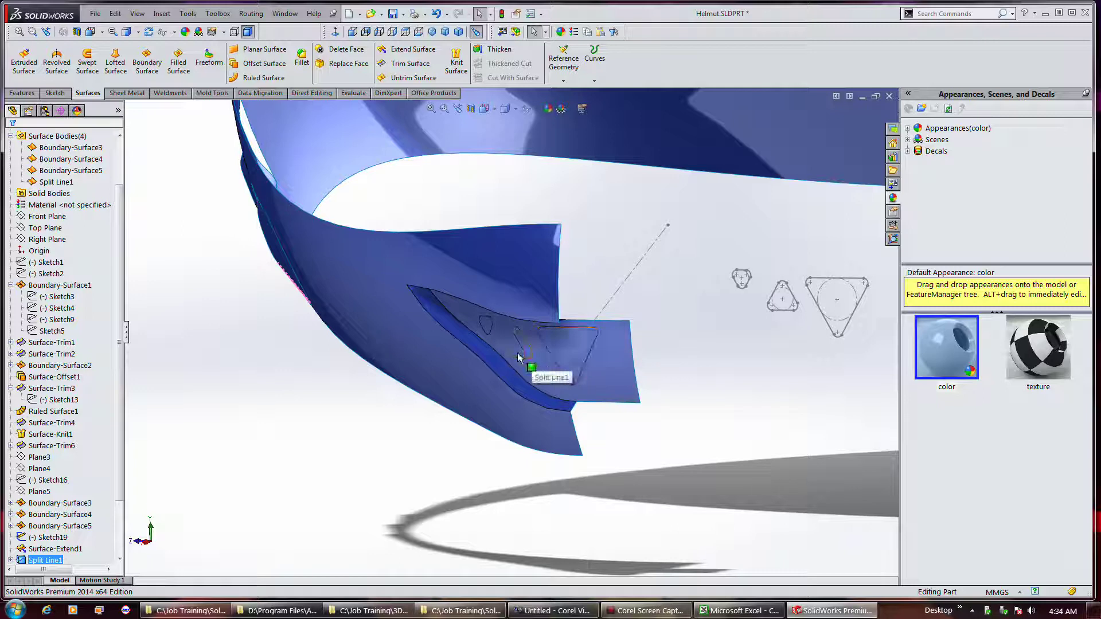
{"action": "left_click", "coordinate": [555, 359]}
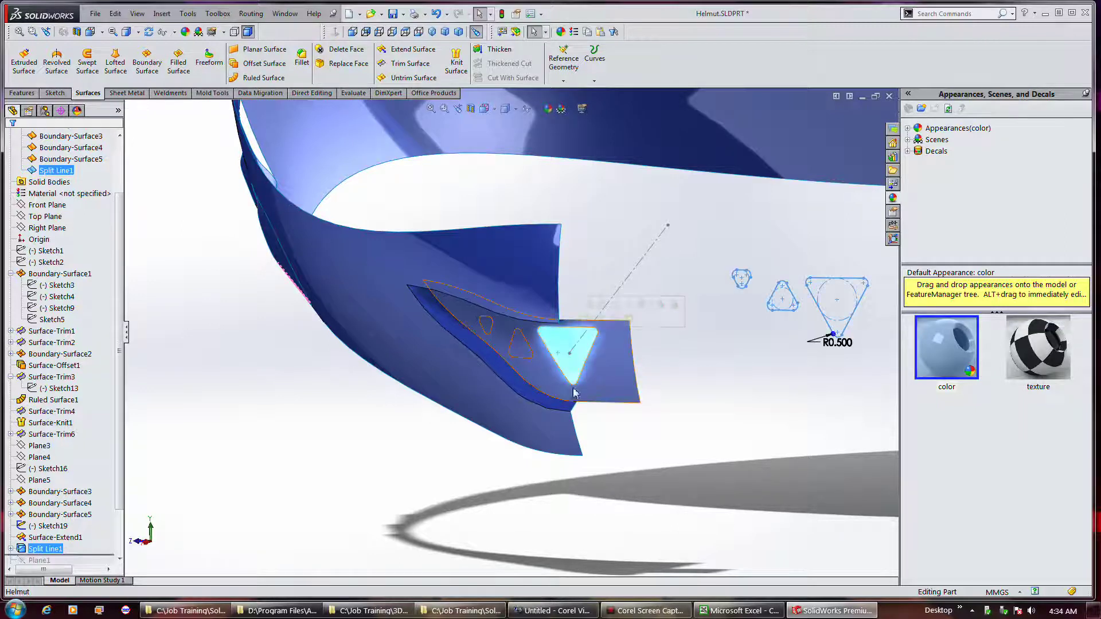
{"action": "left_click", "coordinate": [522, 351]}
{"action": "left_click", "coordinate": [488, 330]}
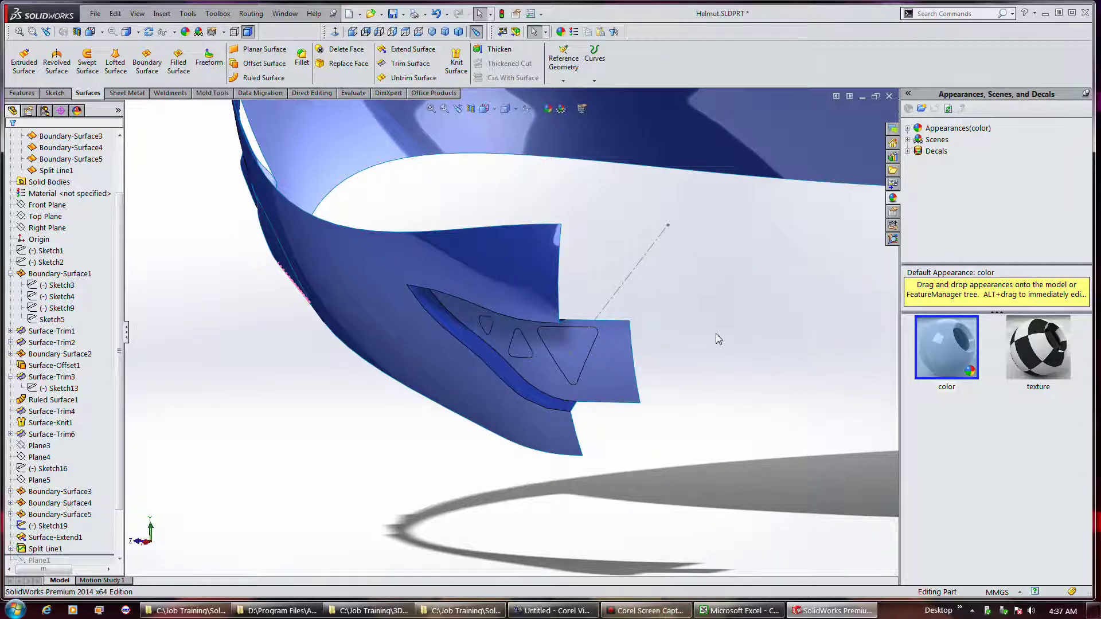
Step: Start a surface extrusion from the three triangular split faces, using the Sketch19 construction line as its direction
{"action": "key", "text": "Left"}
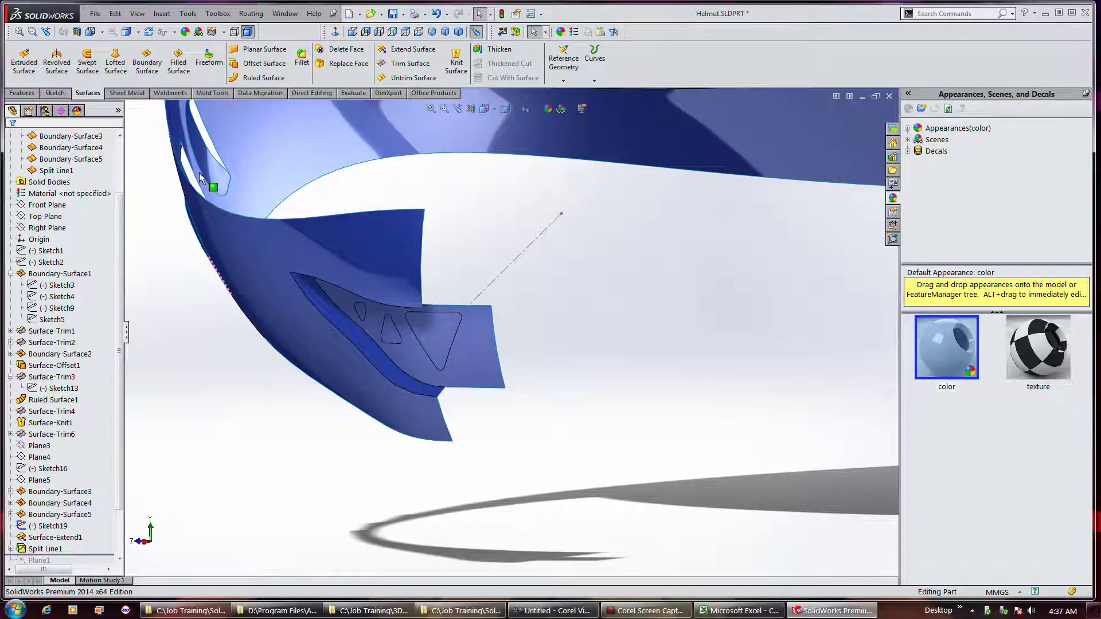
{"action": "left_click", "coordinate": [17, 63]}
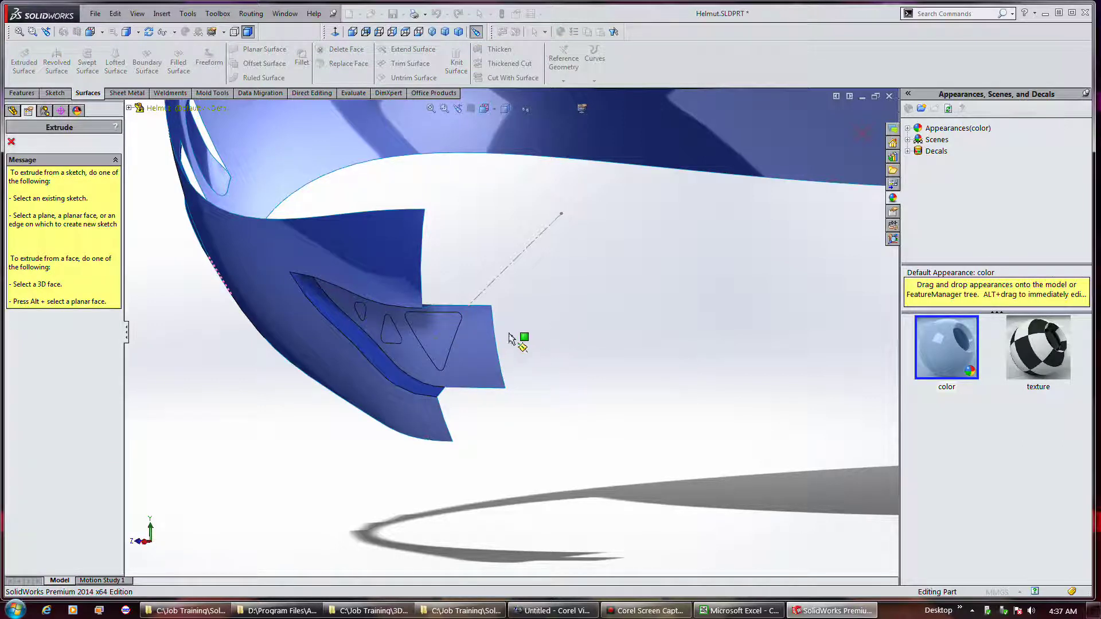
{"action": "left_click", "coordinate": [446, 335]}
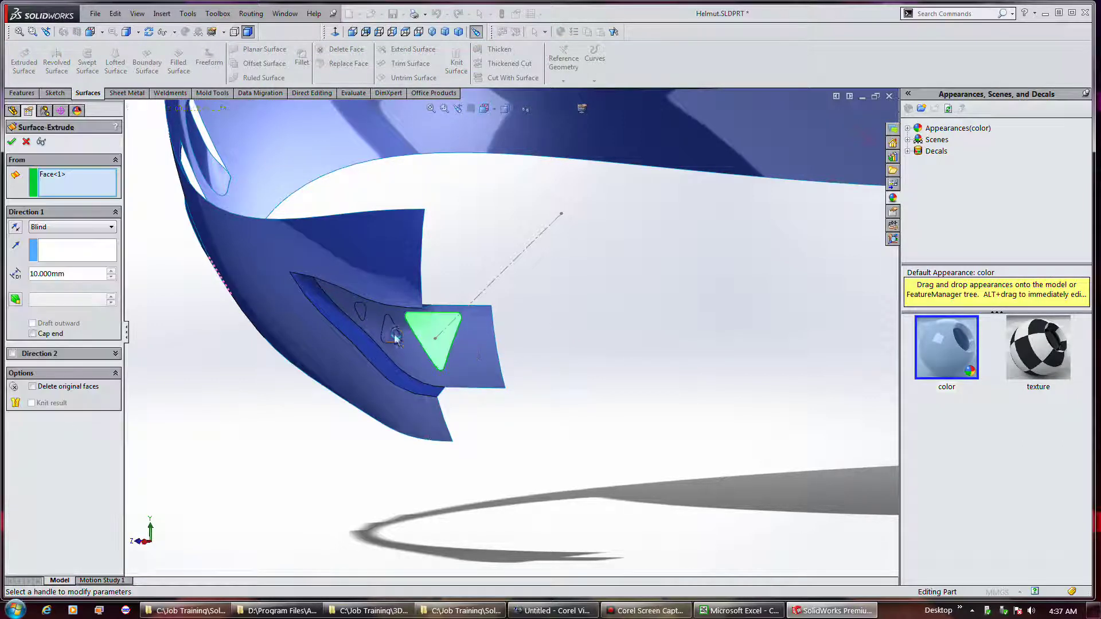
{"action": "left_click", "coordinate": [392, 331]}
{"action": "left_click", "coordinate": [362, 312]}
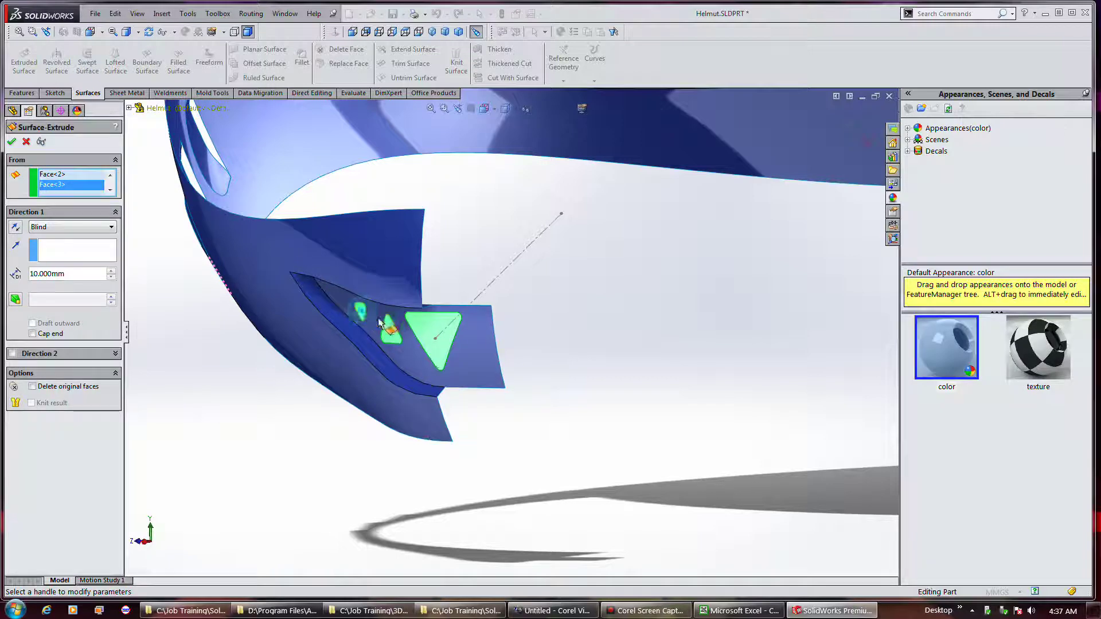
{"action": "left_click", "coordinate": [78, 250]}
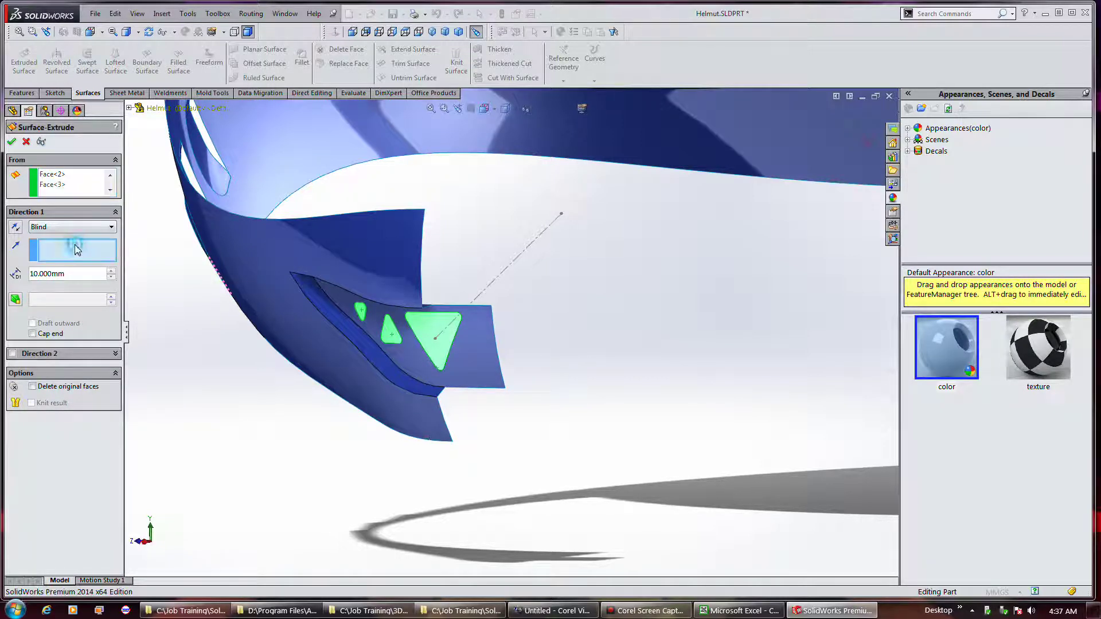
{"action": "left_click", "coordinate": [486, 289]}
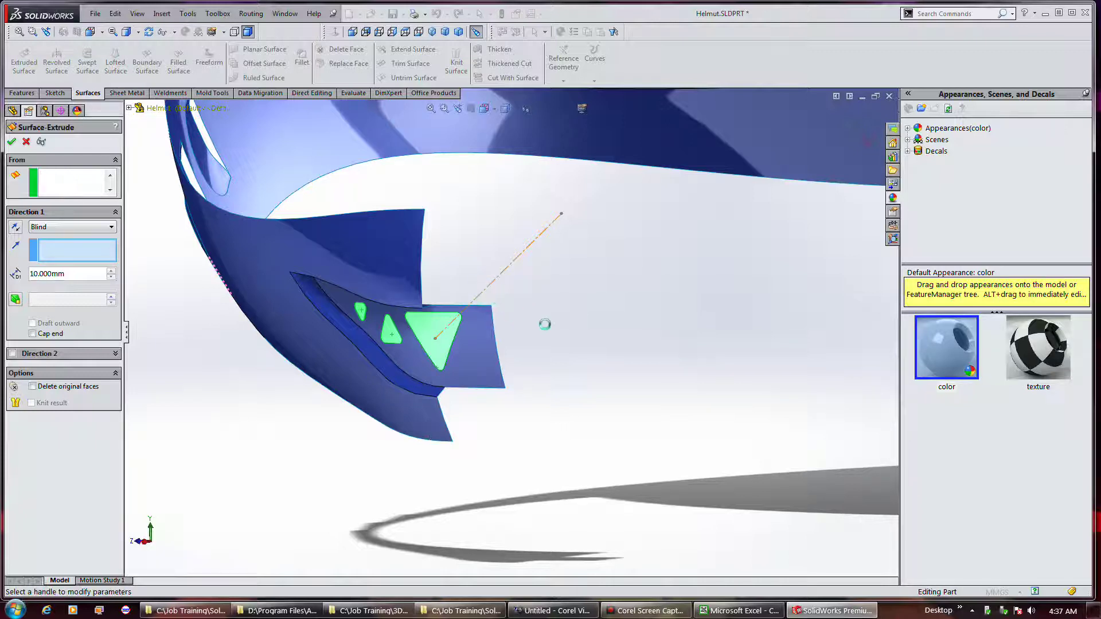
{"action": "mouse_move", "coordinate": [538, 328]}
{"action": "middle_mouse_down"}
{"action": "mouse_move", "coordinate": [528, 321]}
{"action": "mouse_move", "coordinate": [535, 329]}
{"action": "middle_mouse_up"}
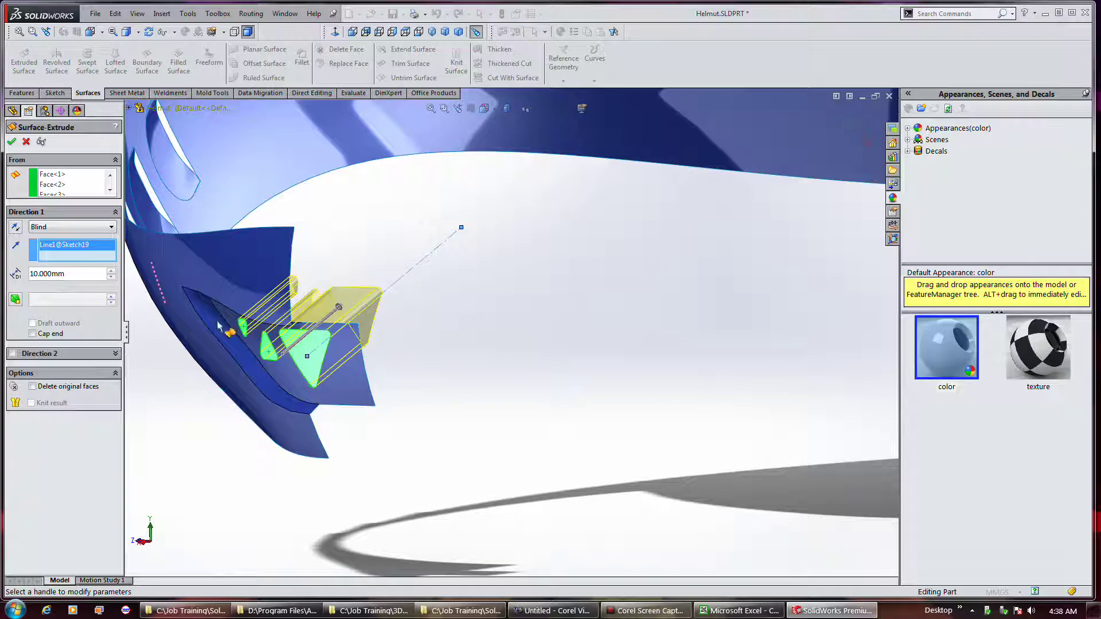
Step: Set the blind depth of the triangular face extrusion to 2 mm
{"action": "left_click", "coordinate": [95, 274]}
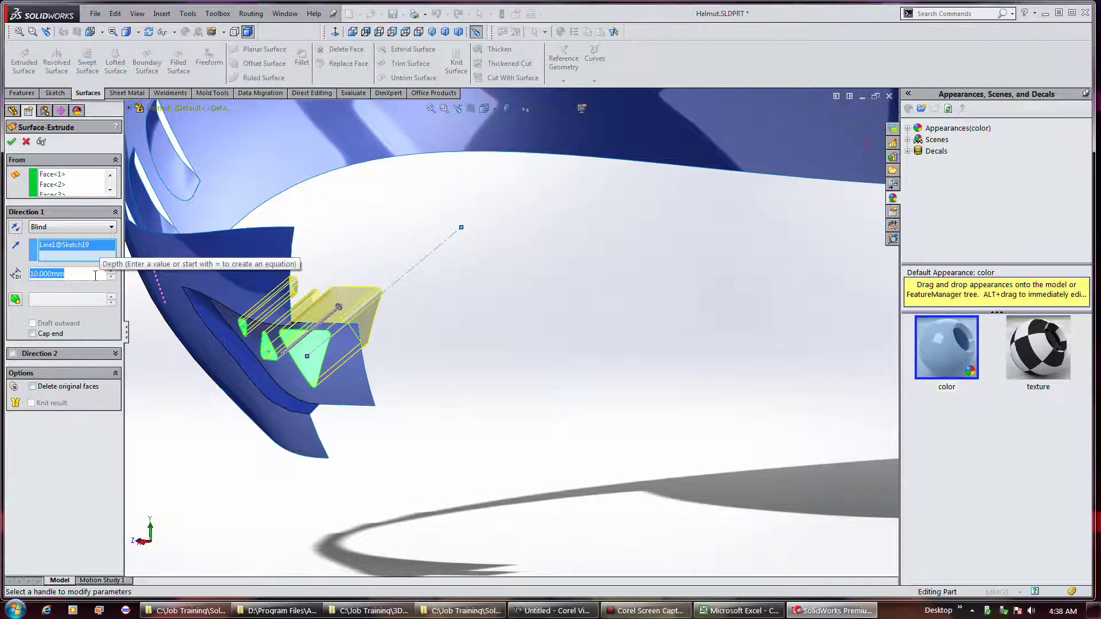
{"action": "type", "text": "280.767mm"}
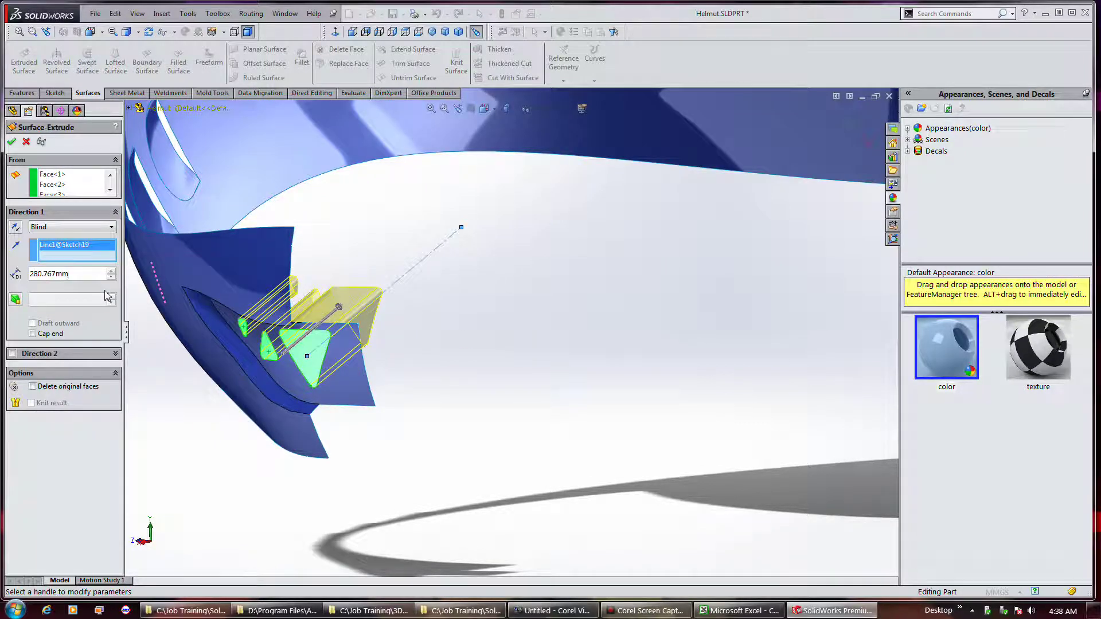
{"action": "double_click", "coordinate": [95, 274]}
{"action": "type", "text": "2"}
{"action": "key", "text": "Return"}
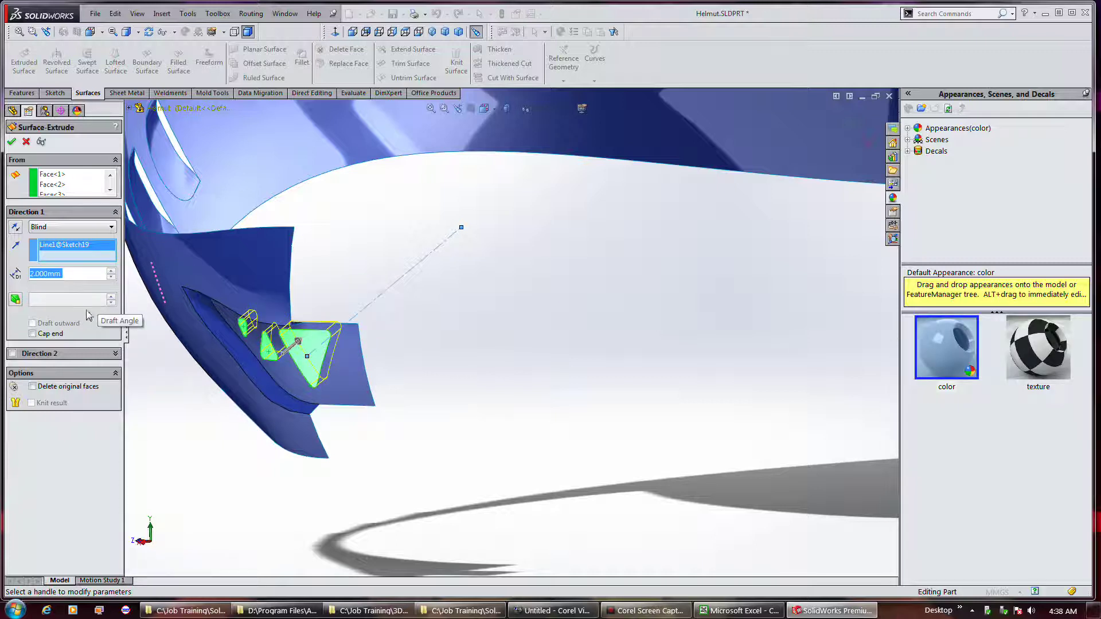
Step: Turn on draft for the triangular face extrusion and try an angle of 15 degrees
{"action": "left_click", "coordinate": [16, 299]}
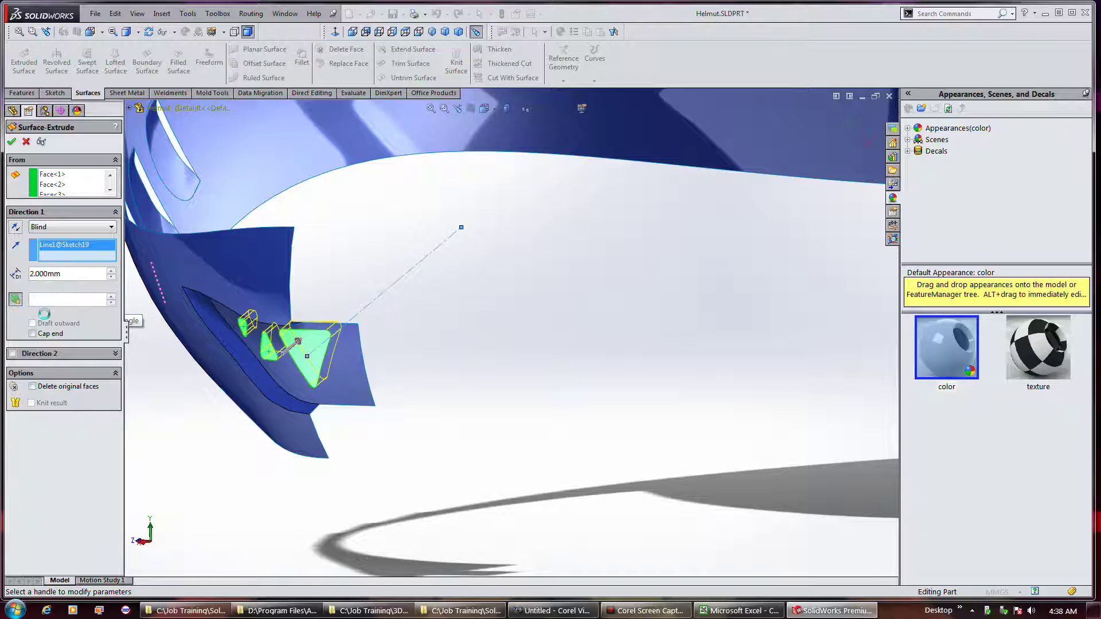
{"action": "type", "text": "15"}
{"action": "key", "text": "Return"}
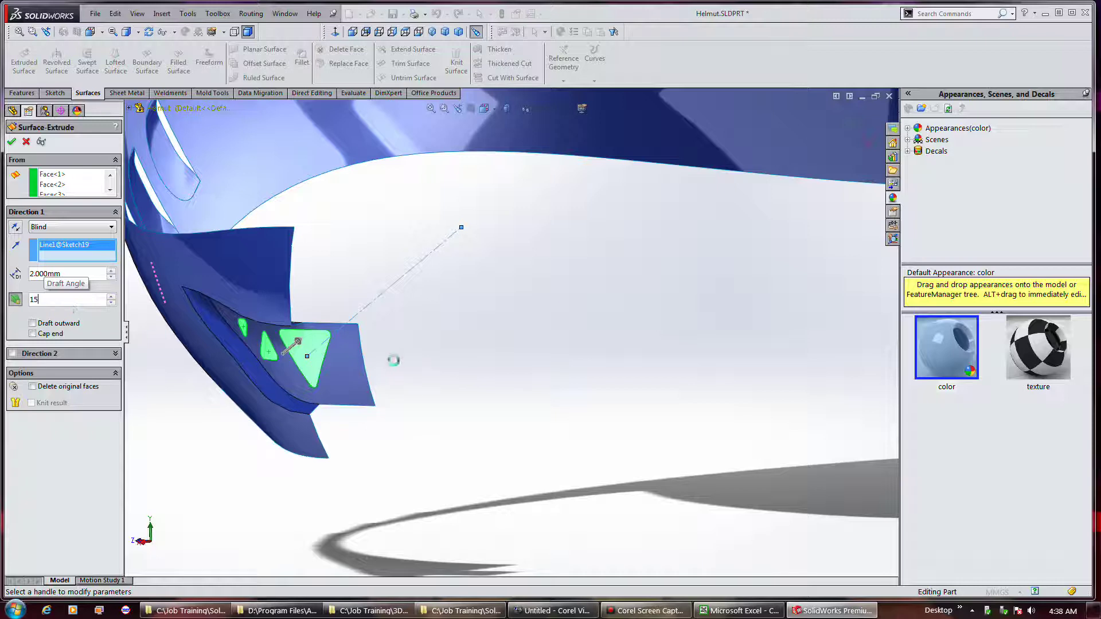
{"action": "middle_click_drag", "start_coordinate": [398, 356], "coordinate": [436, 321]}
{"action": "middle_click_drag", "start_coordinate": [341, 354], "coordinate": [331, 364]}
{"action": "scroll", "coordinate": [349, 356], "scroll_direction": "down", "scroll_amount": 3}
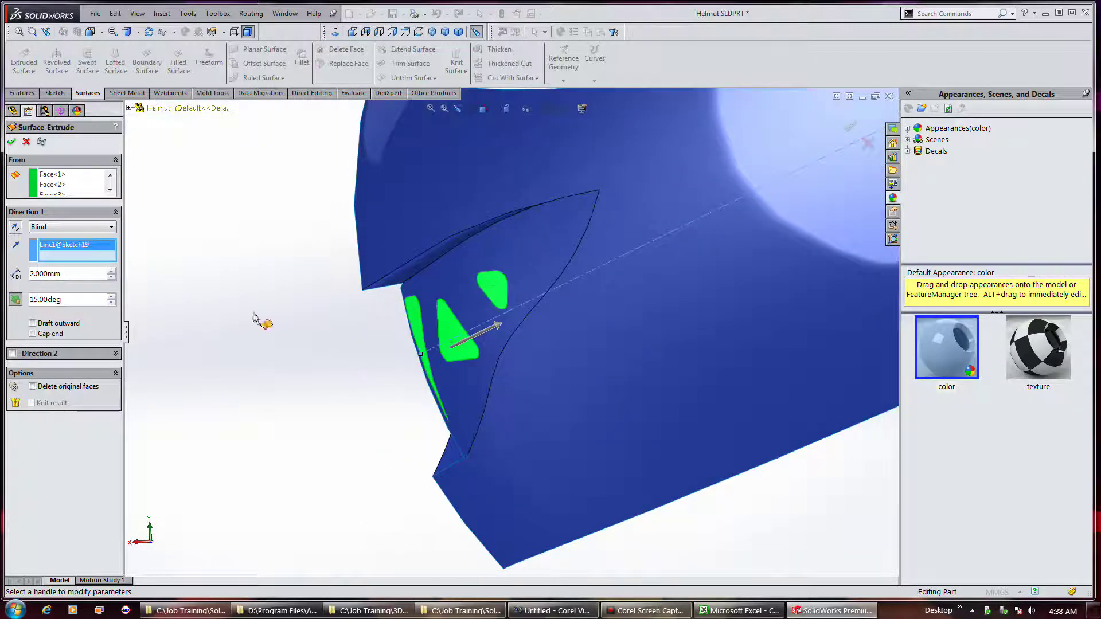
Step: Try draft angles of 5 and 10 degrees on the extrusion, and settle on 8 degrees
{"action": "double_click", "coordinate": [80, 301]}
{"action": "type", "text": "5"}
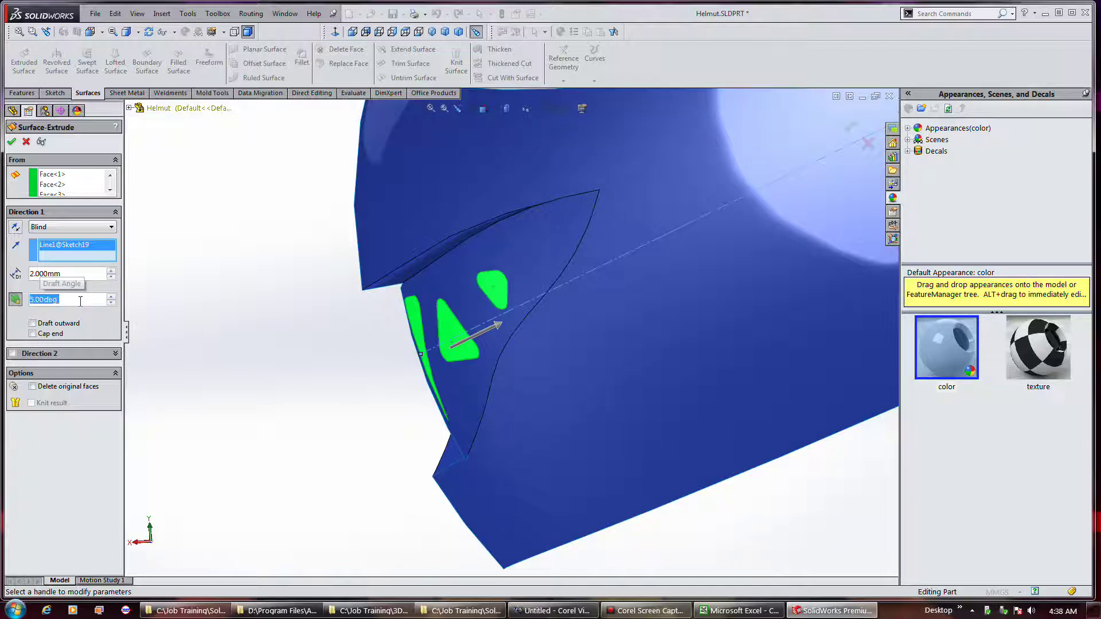
{"action": "mouse_move", "coordinate": [283, 295]}
{"action": "middle_mouse_down"}
{"action": "mouse_move", "coordinate": [299, 309]}
{"action": "mouse_move", "coordinate": [289, 290]}
{"action": "middle_mouse_up"}
{"action": "double_click", "coordinate": [69, 299]}
{"action": "type", "text": "10"}
{"action": "key", "text": "Return"}
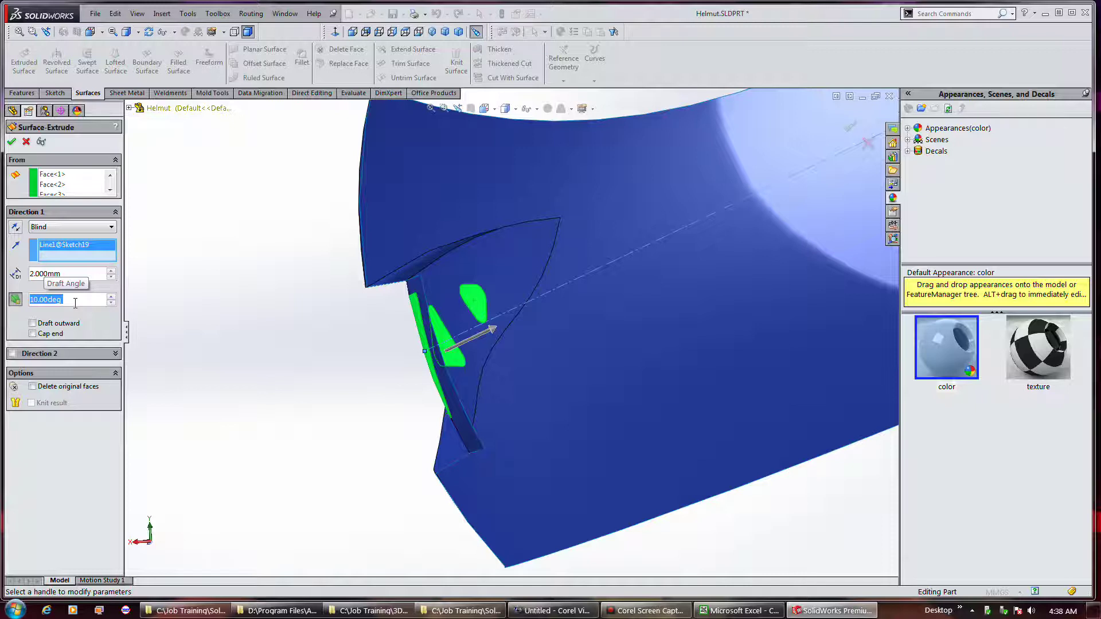
{"action": "type", "text": "8"}
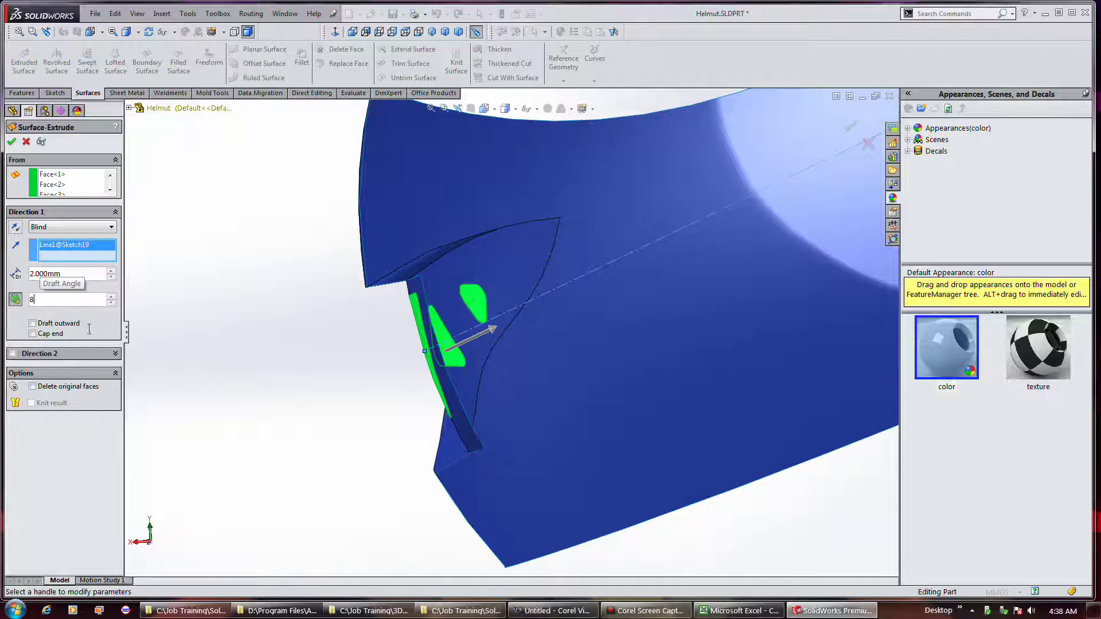
{"action": "key", "text": "Return"}
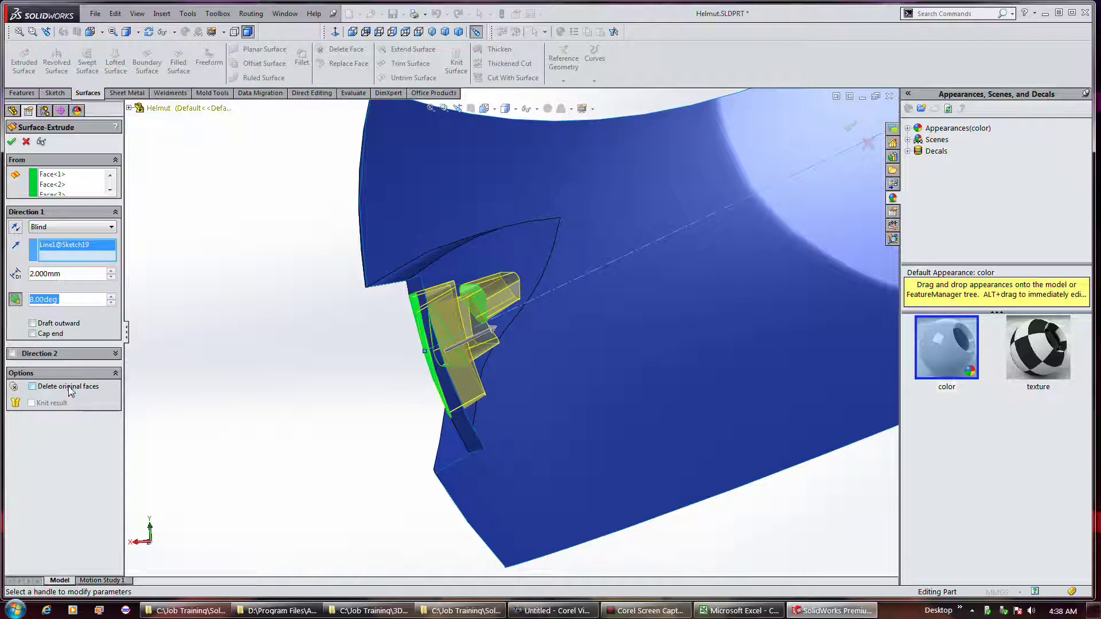
Step: Enable Cap end, Delete original faces and Knit result for the triangular face extrusion
{"action": "left_click", "coordinate": [57, 335]}
{"action": "mouse_move", "coordinate": [246, 338]}
{"action": "middle_mouse_down"}
{"action": "mouse_move", "coordinate": [211, 336]}
{"action": "mouse_move", "coordinate": [243, 347]}
{"action": "middle_mouse_up"}
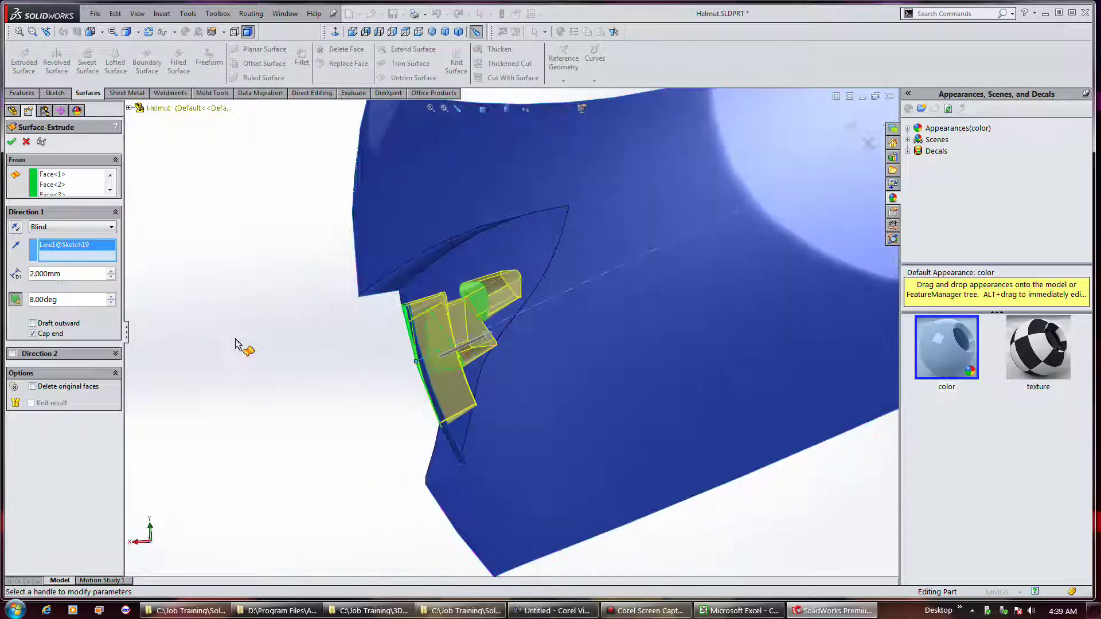
{"action": "left_click", "coordinate": [75, 388]}
{"action": "mouse_move", "coordinate": [206, 342]}
{"action": "middle_mouse_down"}
{"action": "mouse_move", "coordinate": [201, 334]}
{"action": "mouse_move", "coordinate": [221, 331]}
{"action": "middle_mouse_up"}
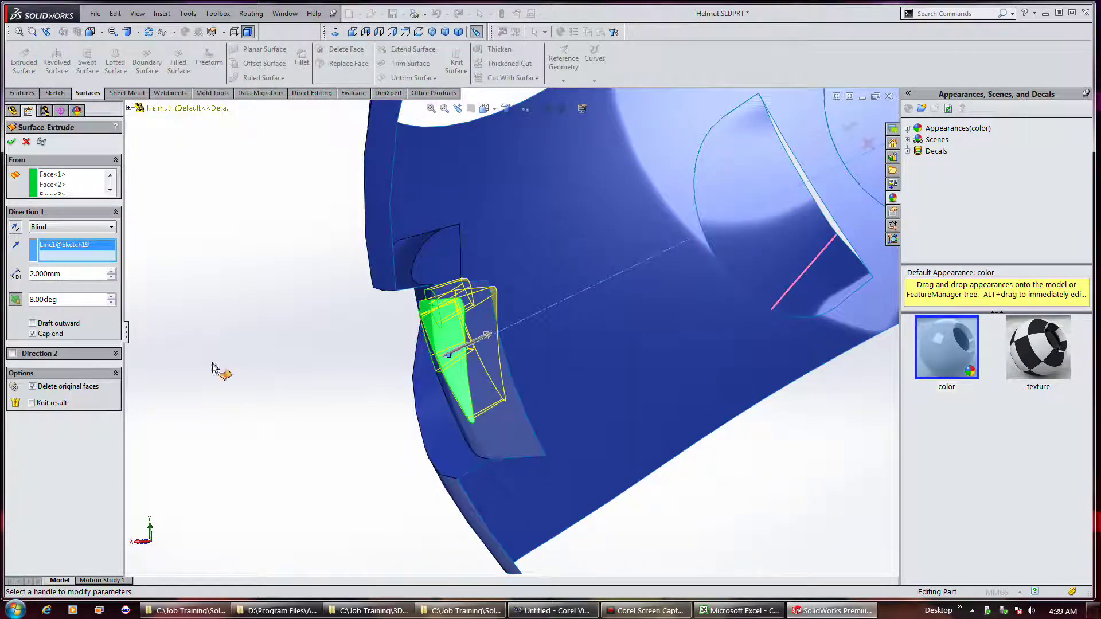
{"action": "left_click", "coordinate": [53, 405]}
Step: Try a 9-degree draft angle on the extrusion, and return it to 8 degrees
{"action": "left_click", "coordinate": [80, 304]}
{"action": "type", "text": "9"}
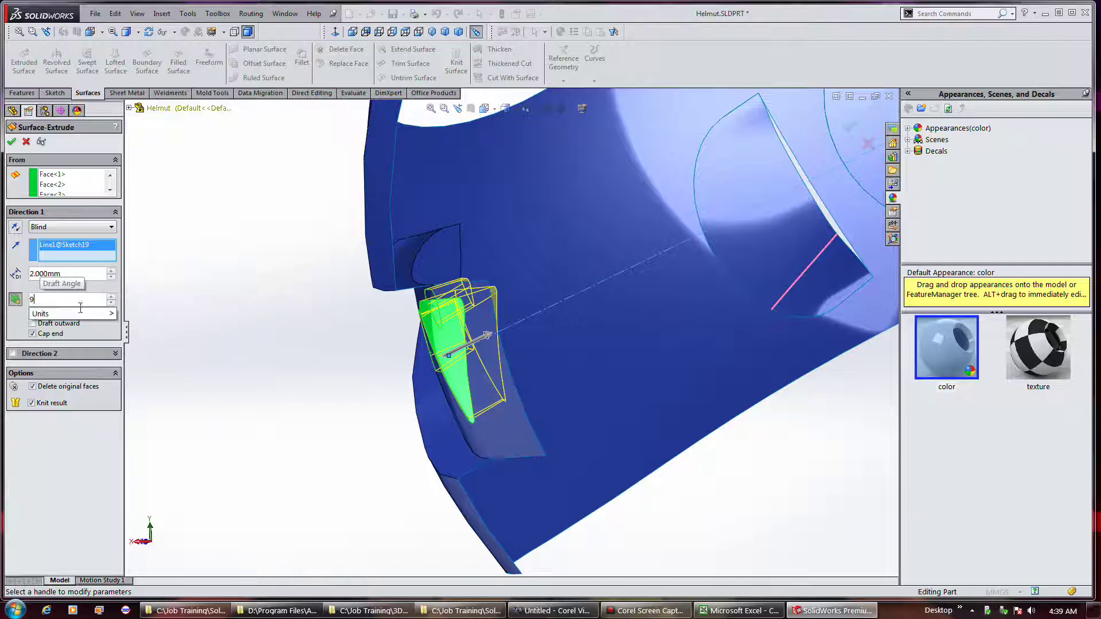
{"action": "key", "text": "Return"}
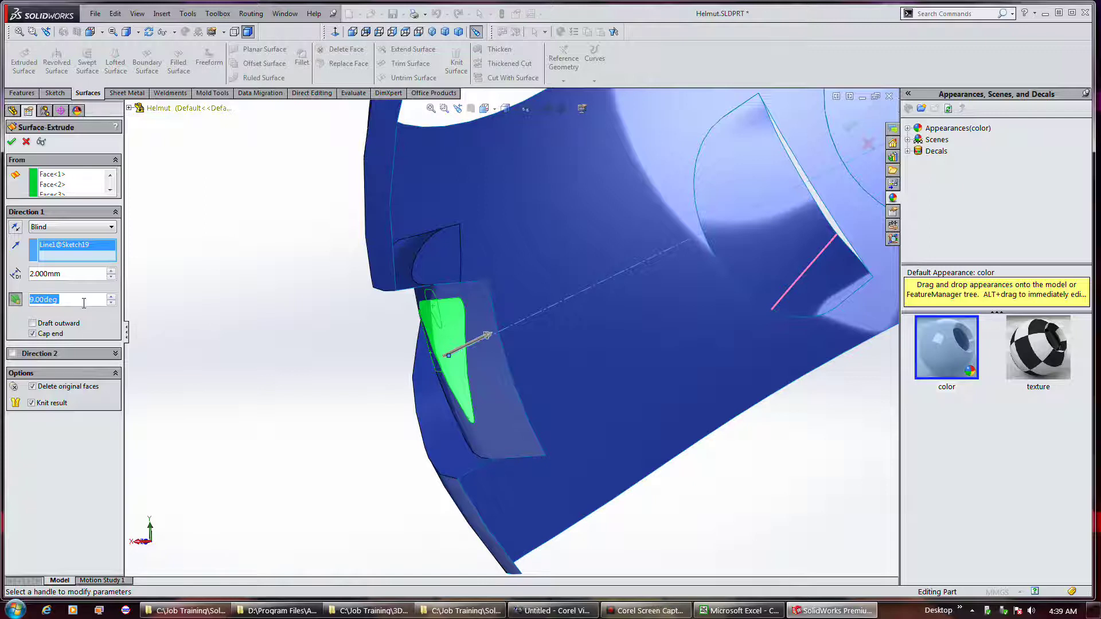
{"action": "type", "text": "8"}
{"action": "key", "text": "Return"}
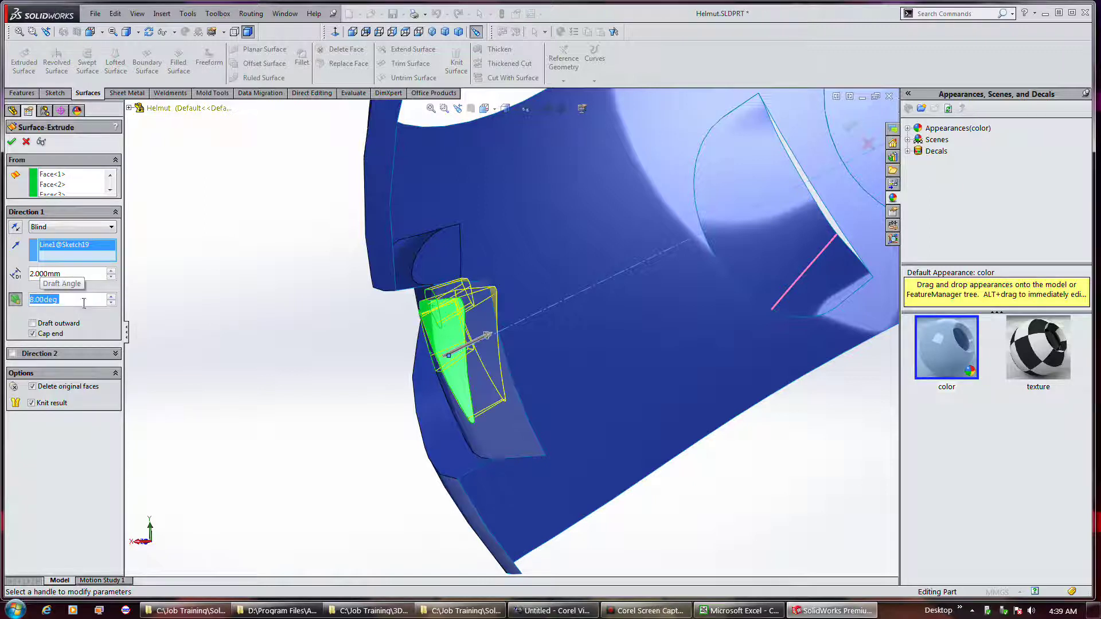
Step: Complete the capped, drafted surface extrusion of the three triangles and inspect the recesses on the helmet's chin
{"action": "middle_click_drag", "start_coordinate": [261, 296], "coordinate": [236, 314]}
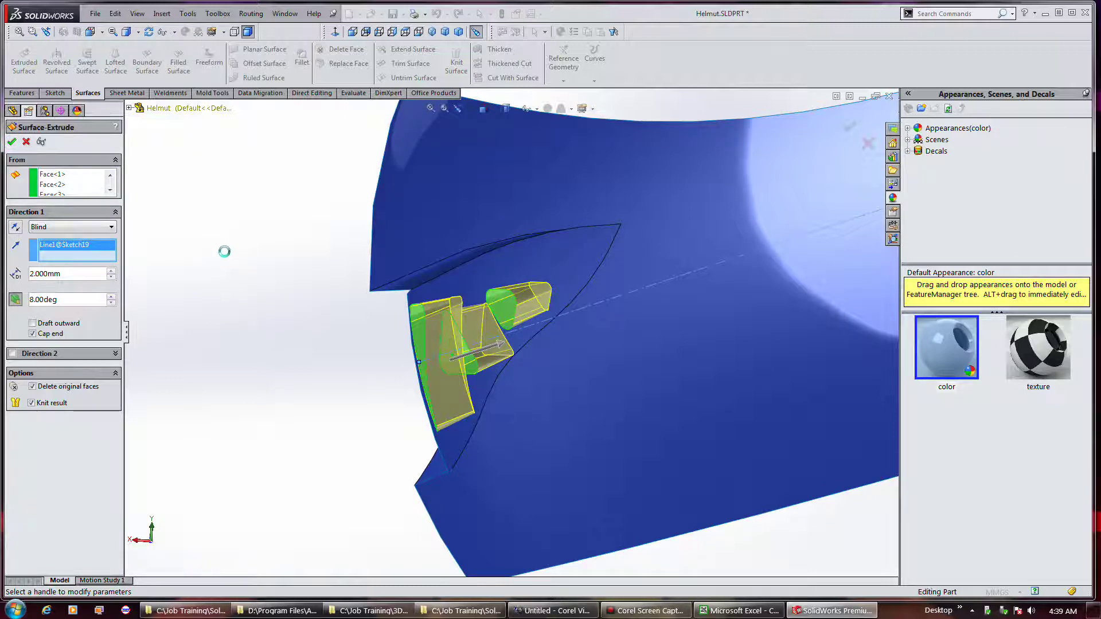
{"action": "key", "text": "Return"}
{"action": "middle_click_drag", "start_coordinate": [239, 267], "coordinate": [327, 266]}
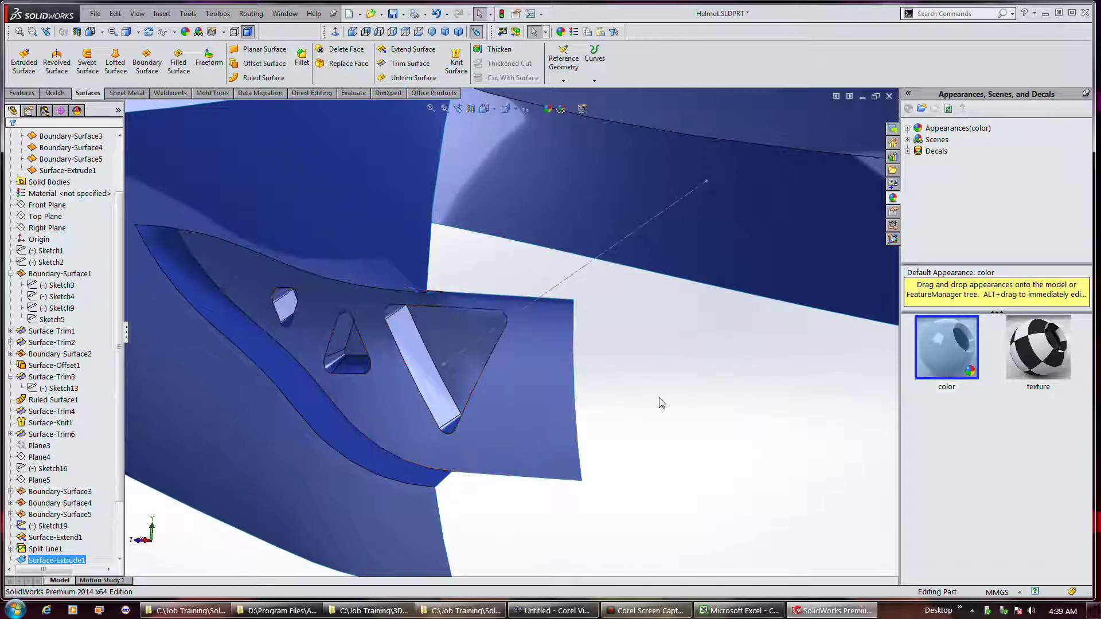
{"action": "scroll", "coordinate": [659, 401], "scroll_direction": "up", "scroll_amount": 4}
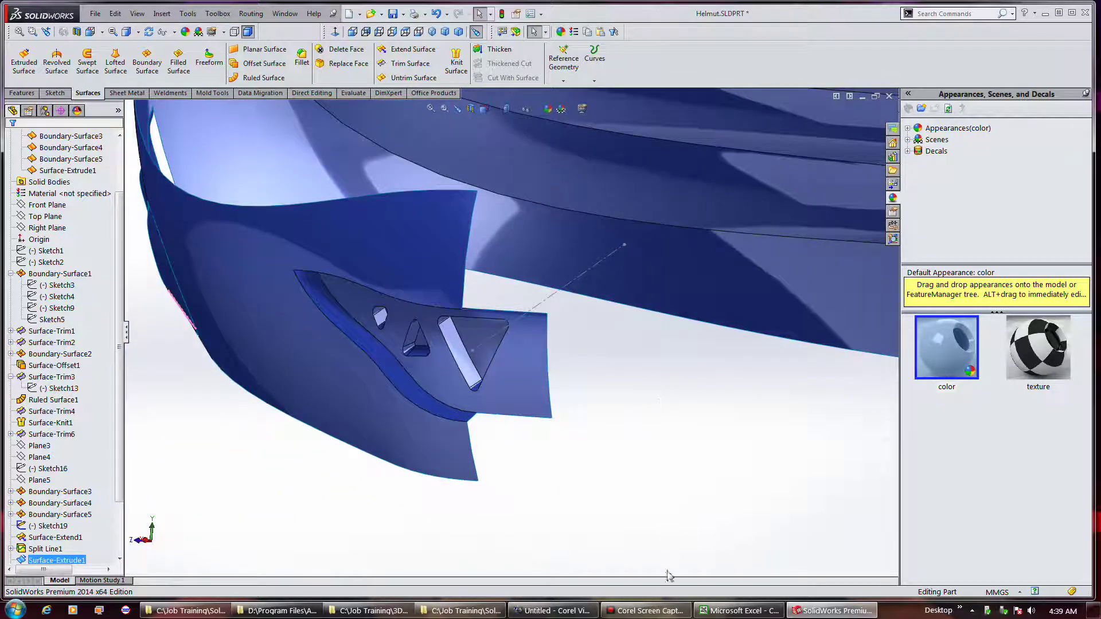
{"action": "scroll", "coordinate": [656, 256], "scroll_direction": "up", "scroll_amount": 4}
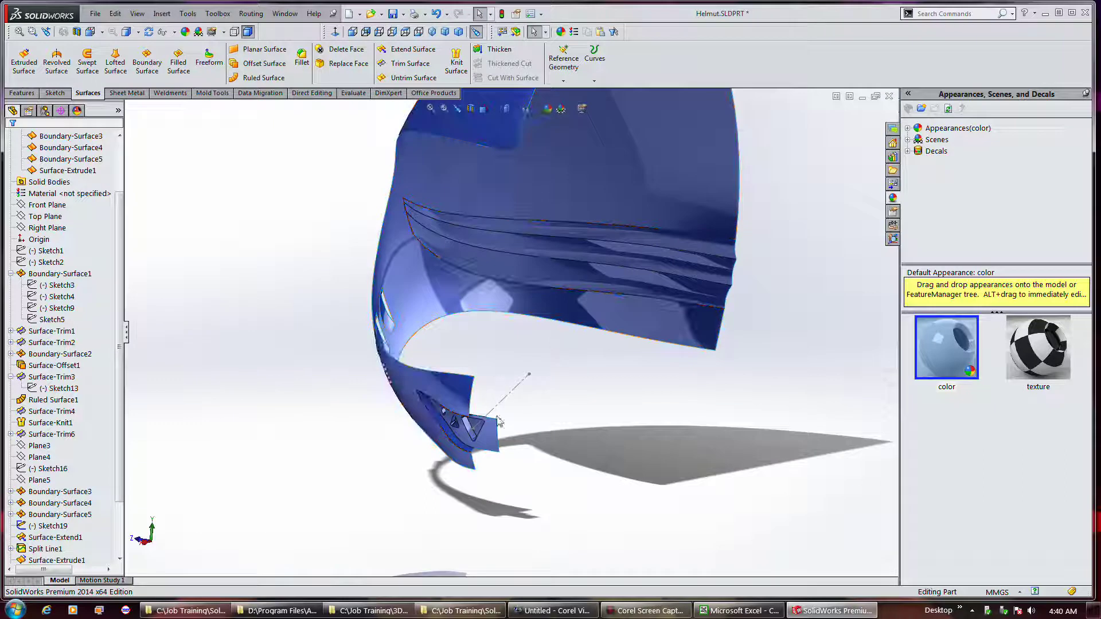
Step: Trim the extruded surface body with the Front Plane, keeping the main helmet side and removing the excess beyond the plane
{"action": "left_click", "coordinate": [410, 64]}
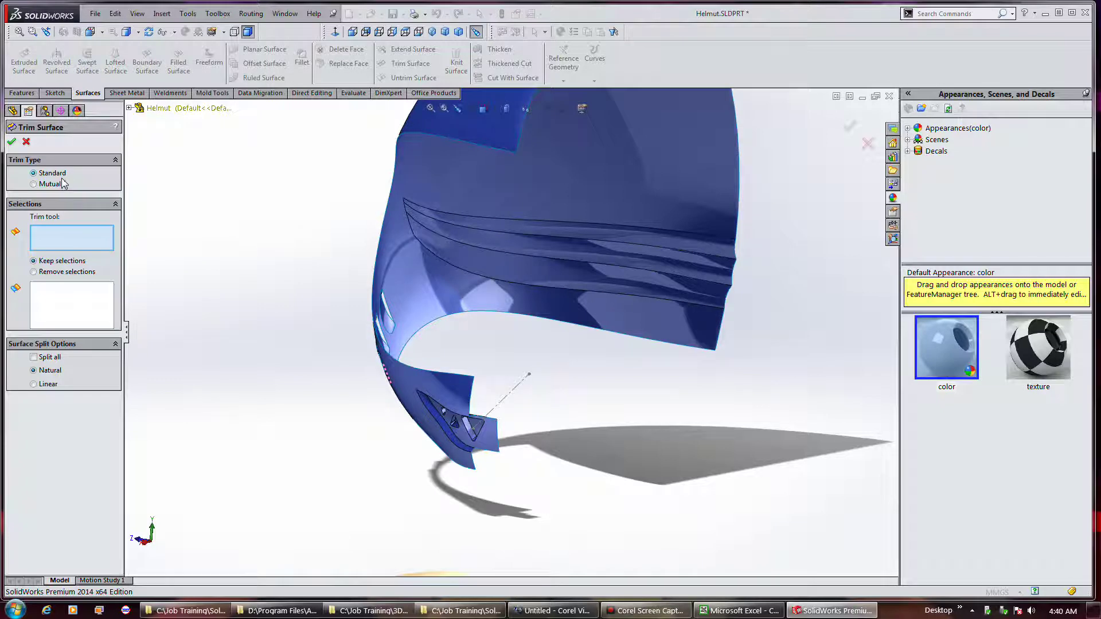
{"action": "left_click", "coordinate": [129, 108]}
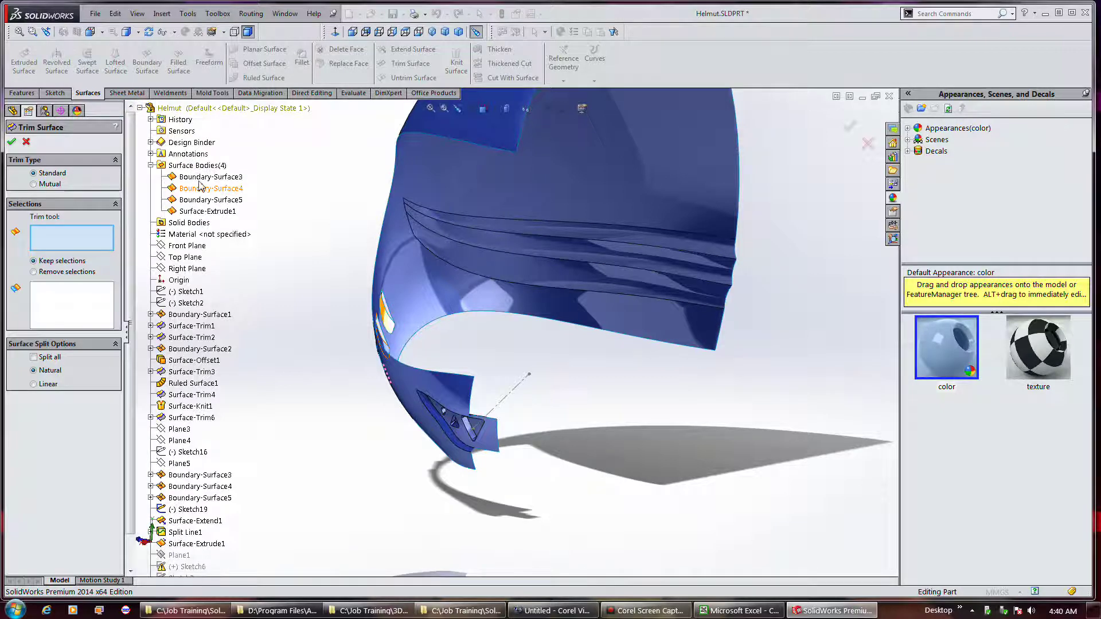
{"action": "left_click", "coordinate": [188, 247]}
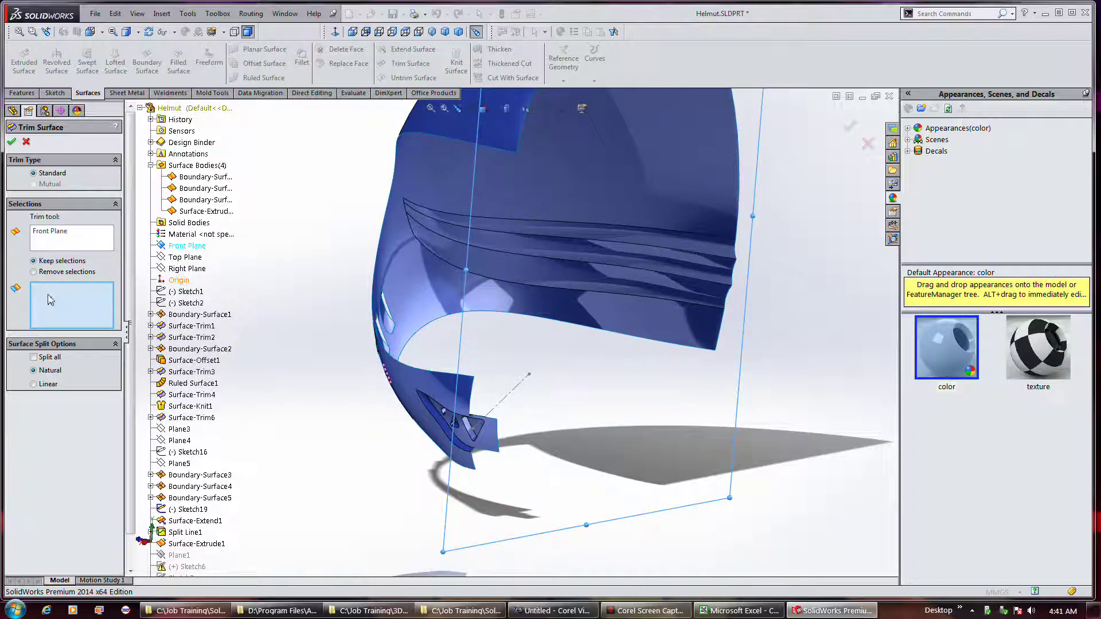
{"action": "left_click", "coordinate": [394, 241]}
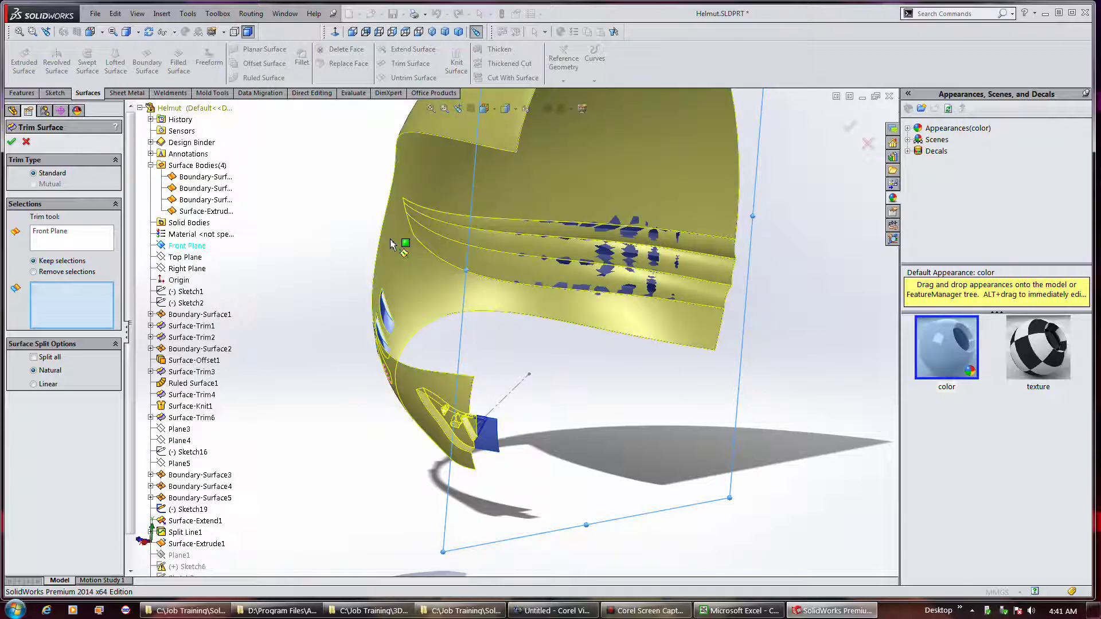
{"action": "left_click", "coordinate": [11, 144]}
{"action": "middle_click_drag", "start_coordinate": [331, 234], "coordinate": [447, 268]}
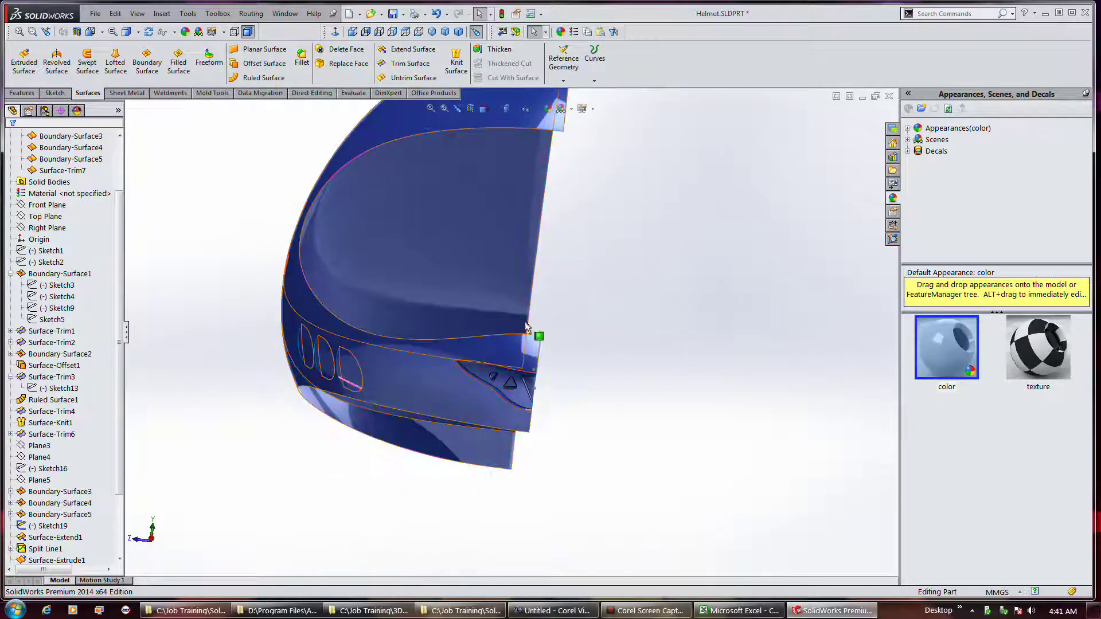
{"action": "scroll", "coordinate": [566, 393], "scroll_direction": "down", "scroll_amount": 4}
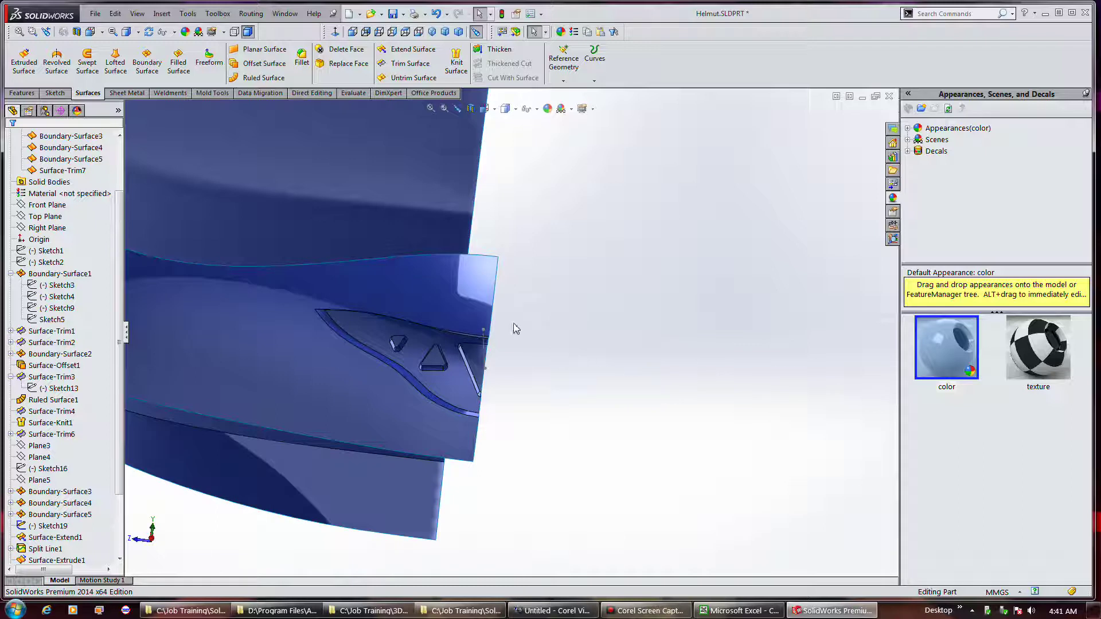
{"action": "middle_click_drag", "start_coordinate": [540, 326], "coordinate": [523, 373]}
{"action": "scroll", "coordinate": [522, 324], "scroll_direction": "up", "scroll_amount": 3}
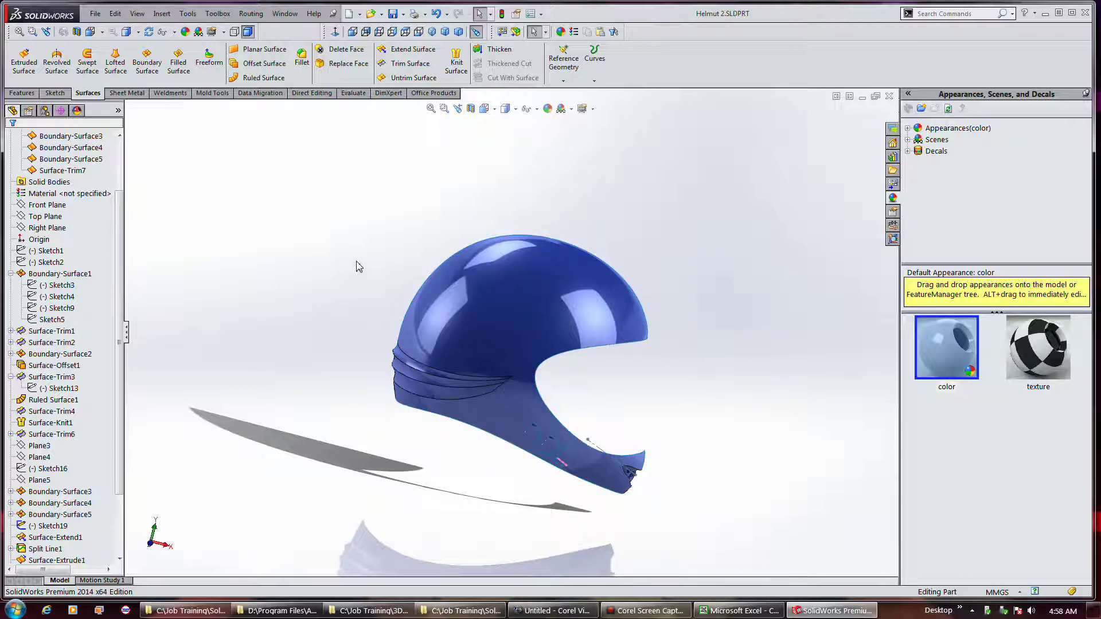
Step: Sketch a shallow three-point spline on the Top Plane running lengthwise over the helmet's crown, and exit the sketch
{"action": "middle_click_drag", "start_coordinate": [359, 260], "coordinate": [373, 367]}
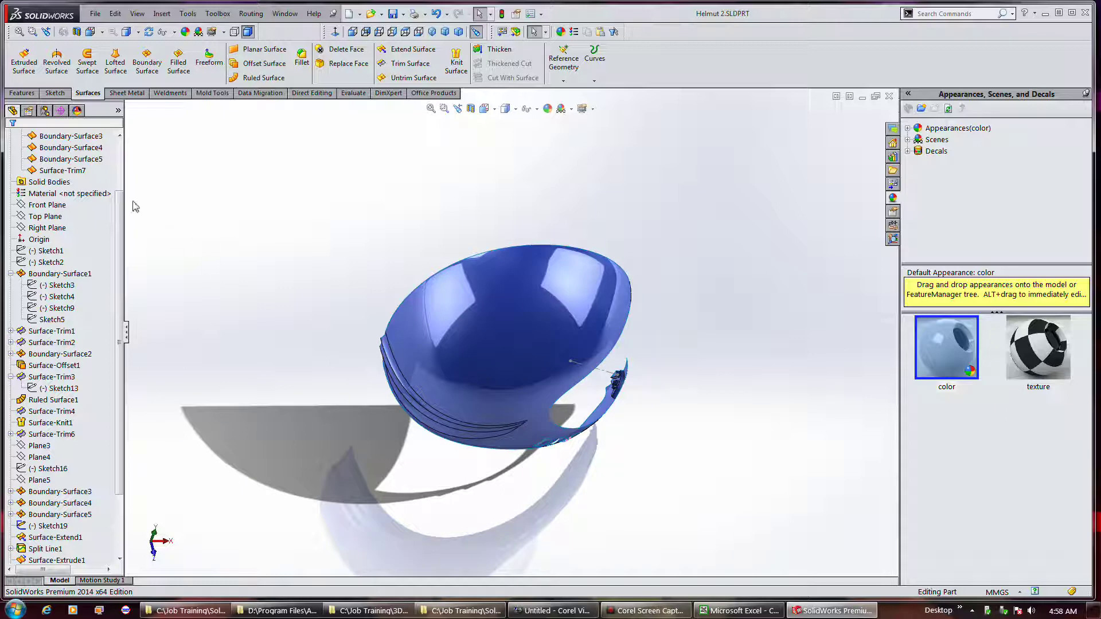
{"action": "left_click", "coordinate": [56, 297]}
{"action": "left_click", "coordinate": [45, 217]}
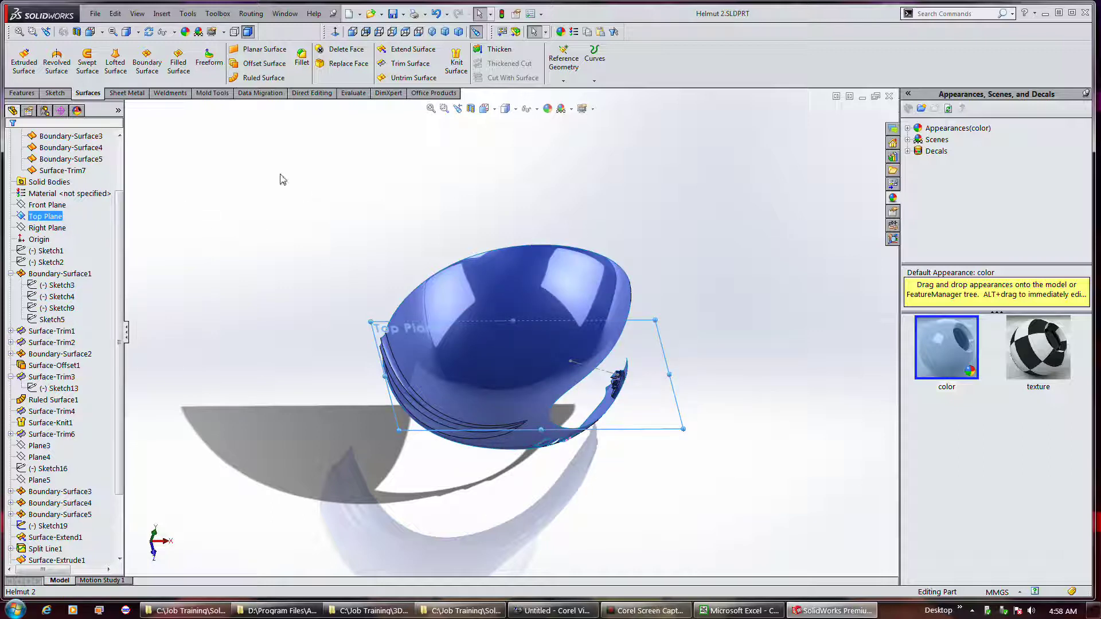
{"action": "left_click", "coordinate": [55, 93]}
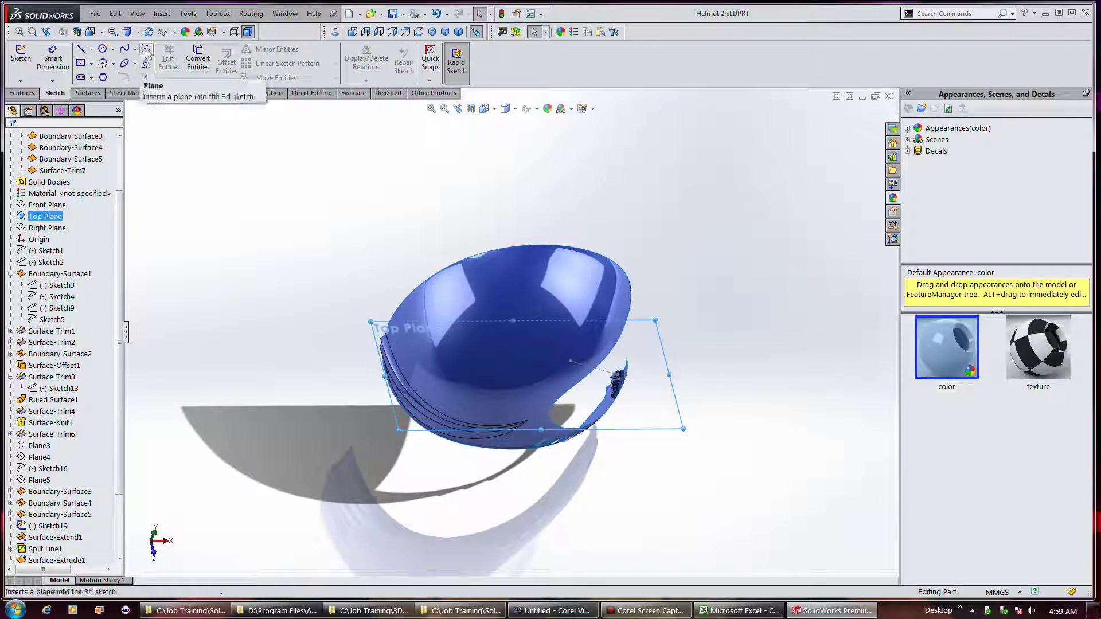
{"action": "left_click", "coordinate": [124, 49]}
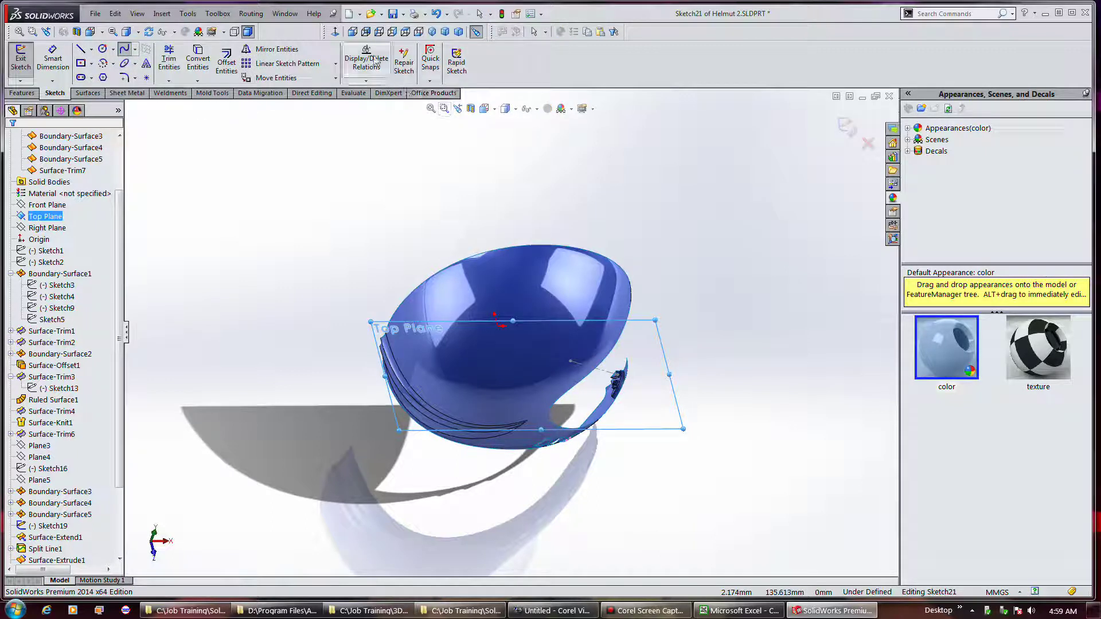
{"action": "left_click", "coordinate": [335, 31]}
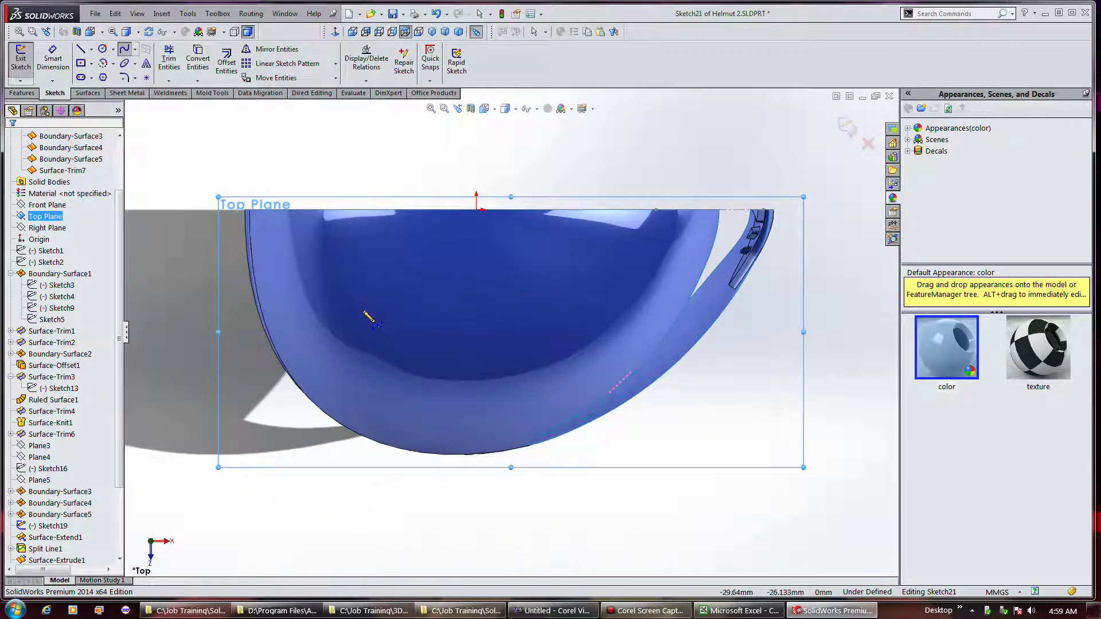
{"action": "left_click", "coordinate": [631, 287]}
{"action": "left_click", "coordinate": [543, 319]}
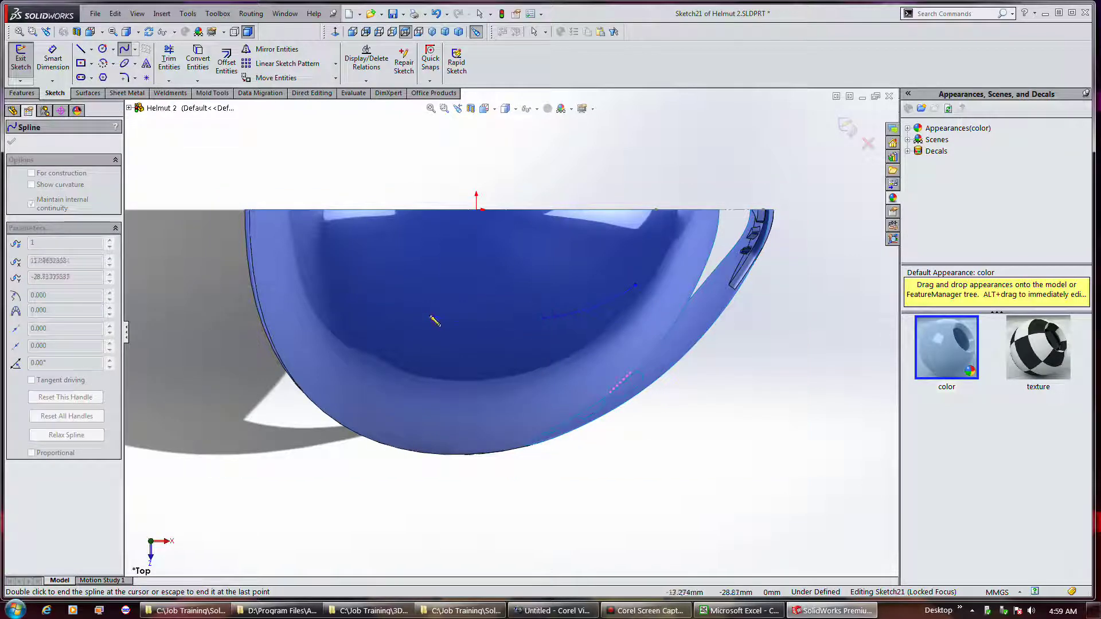
{"action": "left_click", "coordinate": [411, 313]}
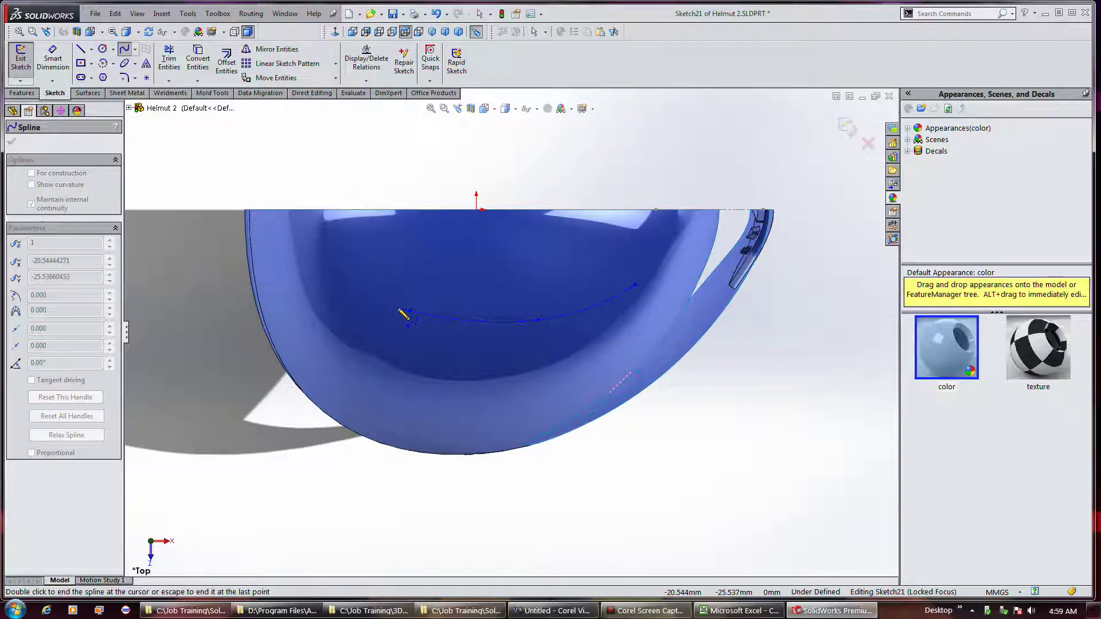
{"action": "key", "text": "Escape"}
{"action": "left_click", "coordinate": [21, 60]}
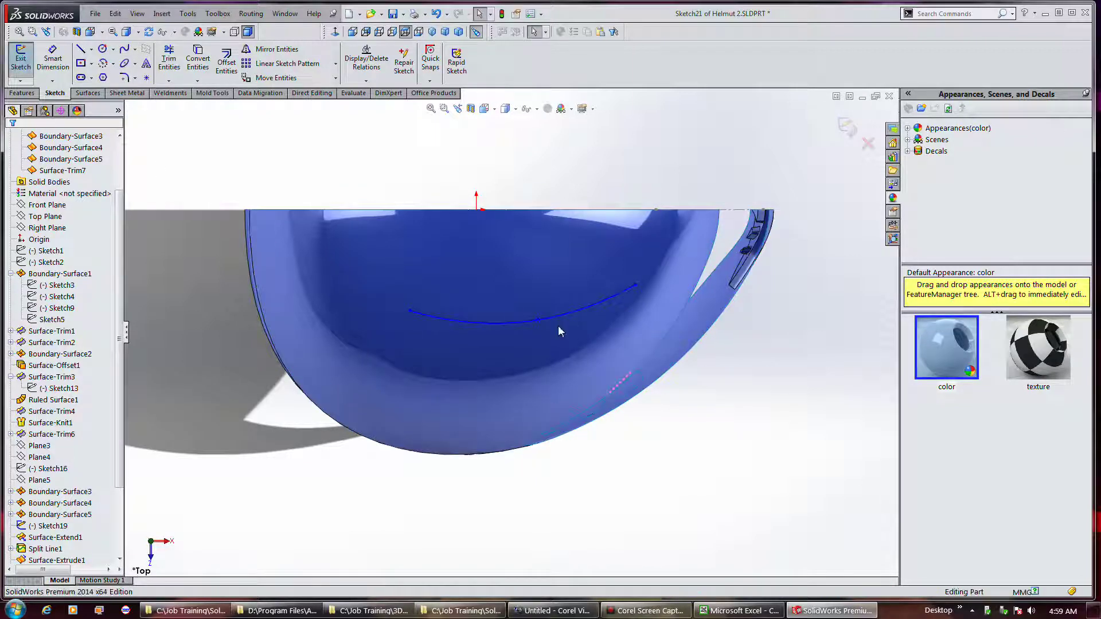
Step: Project the spline sketch onto the helmet's outer crown face as a Projected Curve using Sketch on faces
{"action": "mouse_move", "coordinate": [765, 364]}
{"action": "middle_mouse_down"}
{"action": "mouse_move", "coordinate": [759, 275]}
{"action": "mouse_move", "coordinate": [626, 317]}
{"action": "middle_mouse_up"}
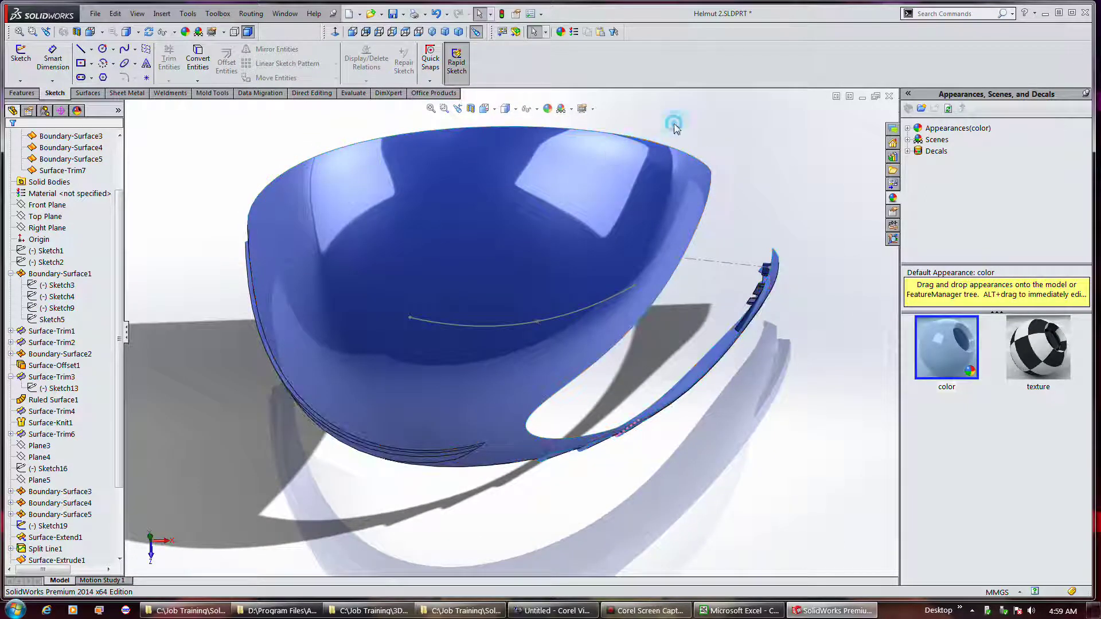
{"action": "left_click", "coordinate": [86, 93]}
{"action": "left_click", "coordinate": [593, 81]}
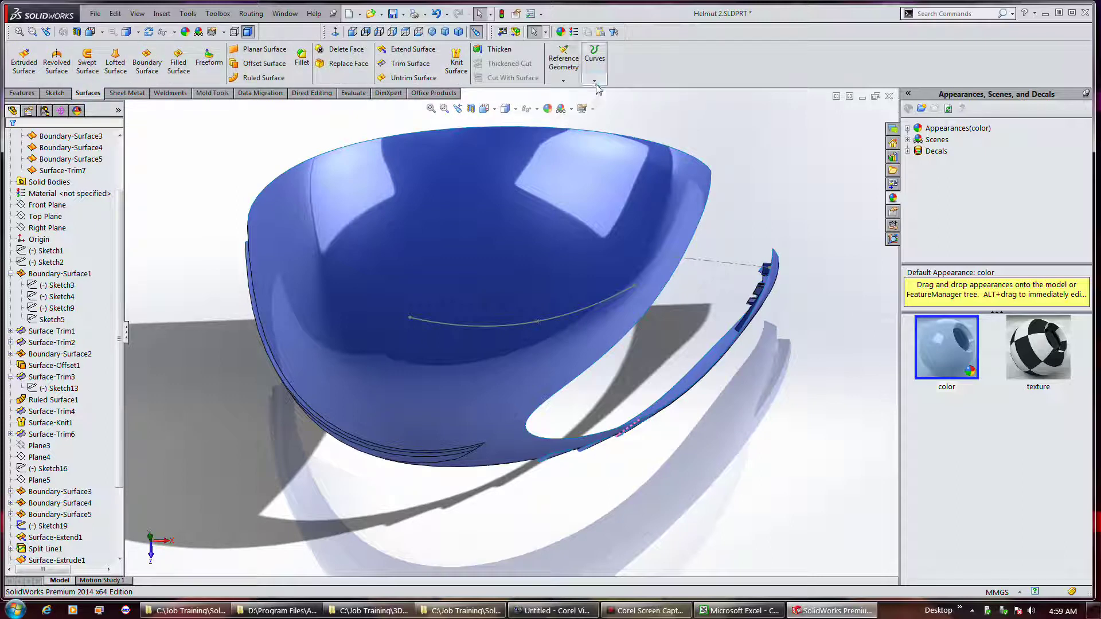
{"action": "left_click", "coordinate": [617, 111]}
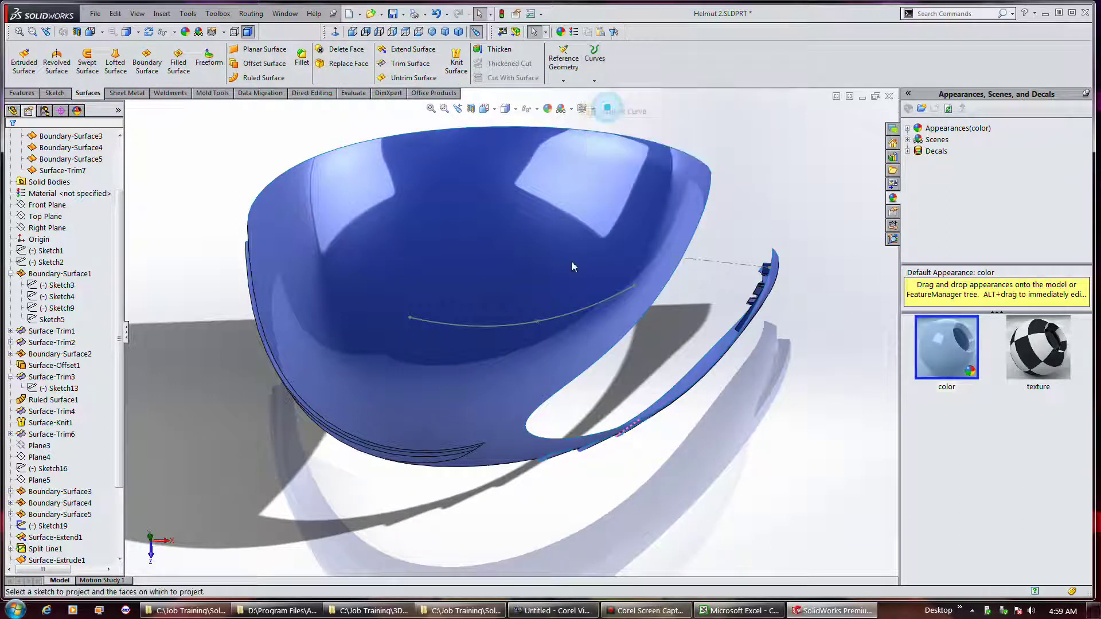
{"action": "left_click", "coordinate": [592, 309]}
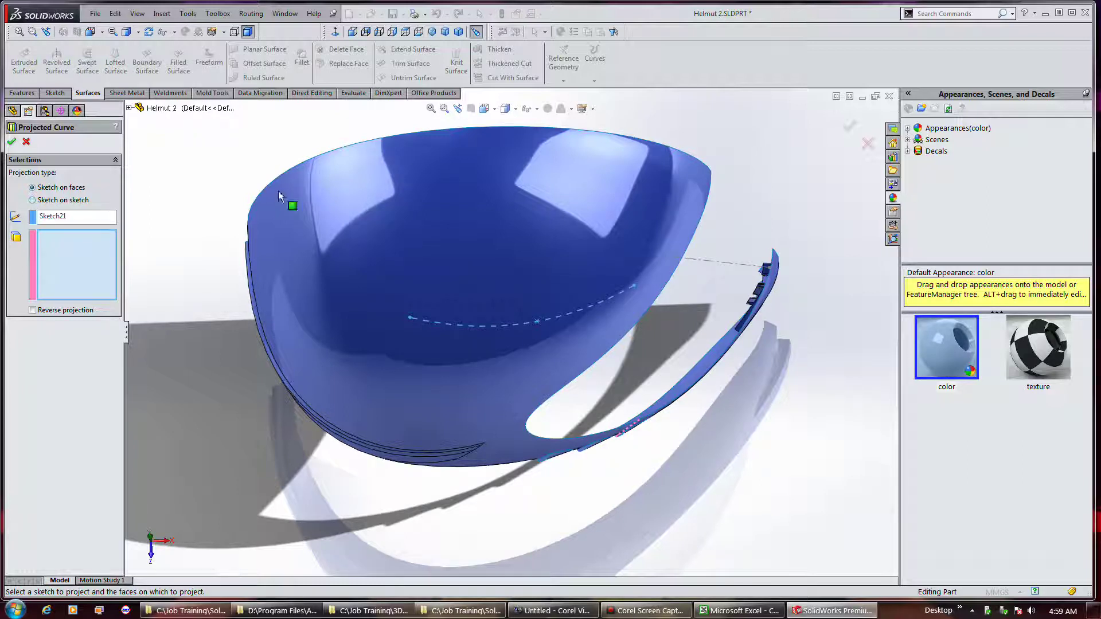
{"action": "left_click", "coordinate": [367, 203]}
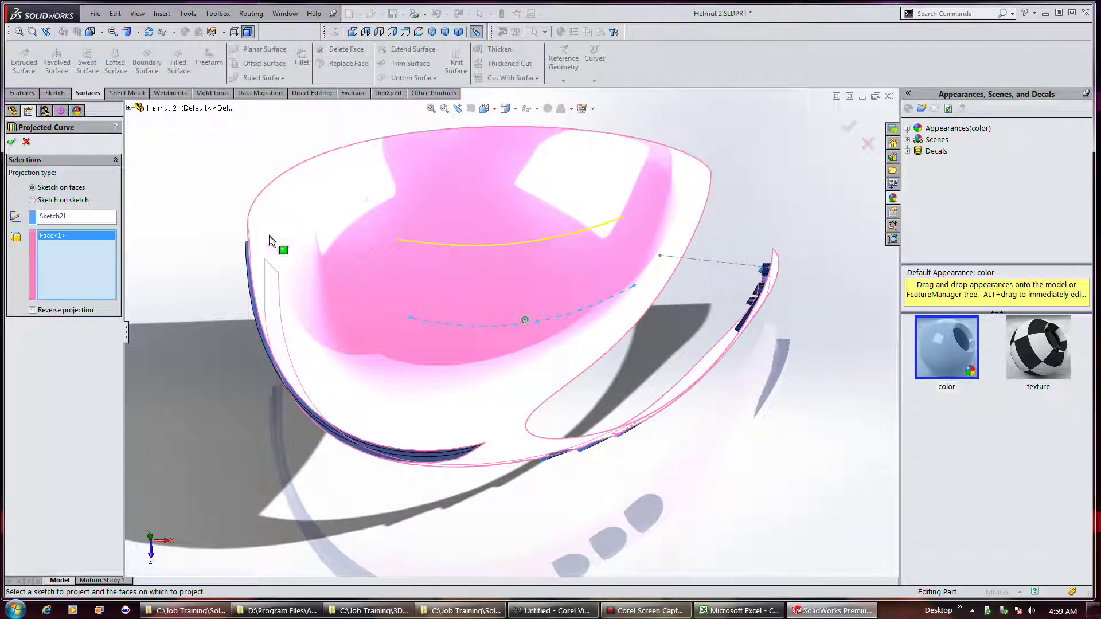
{"action": "left_click", "coordinate": [12, 142]}
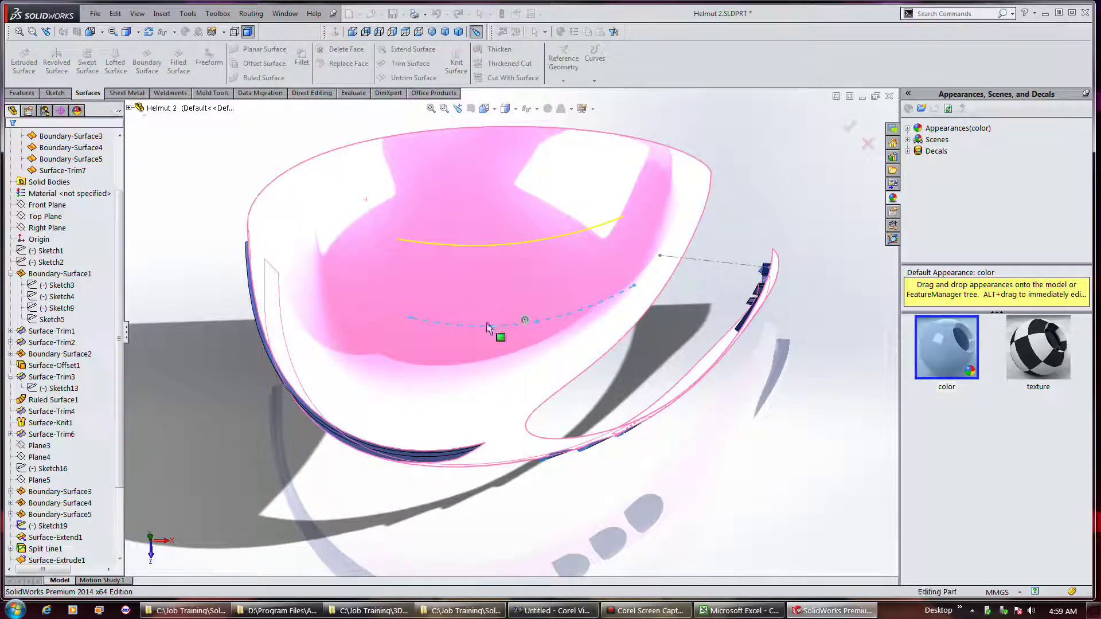
{"action": "middle_click_drag", "start_coordinate": [612, 361], "coordinate": [617, 284]}
{"action": "key", "text": "Escape"}
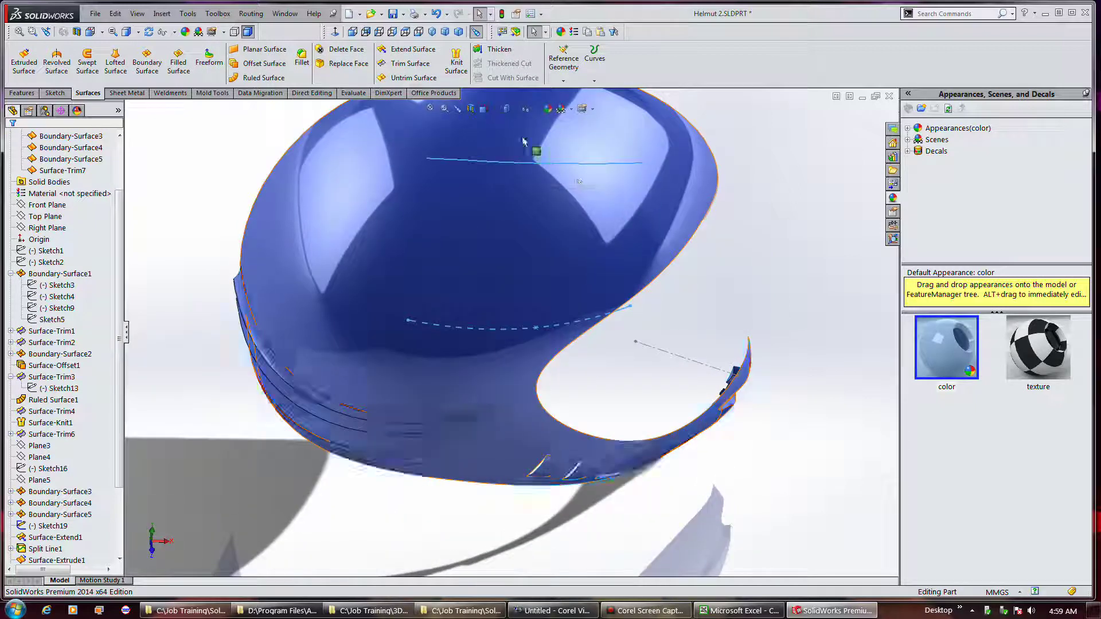
{"action": "middle_click_drag", "start_coordinate": [751, 224], "coordinate": [640, 197]}
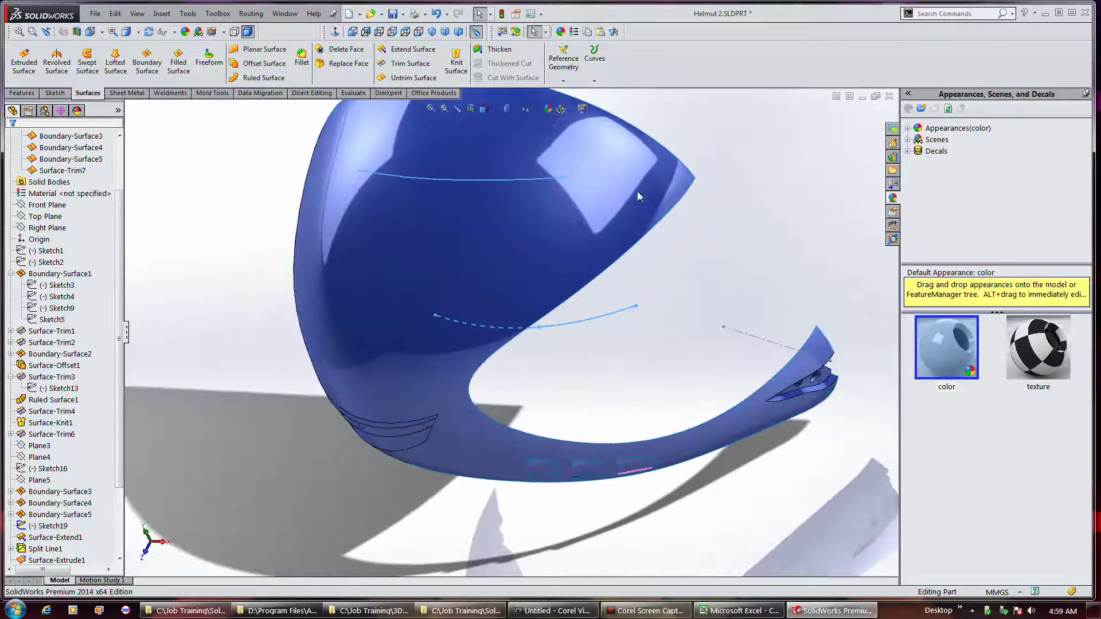
{"action": "left_click", "coordinate": [562, 82]}
{"action": "left_click", "coordinate": [569, 93]}
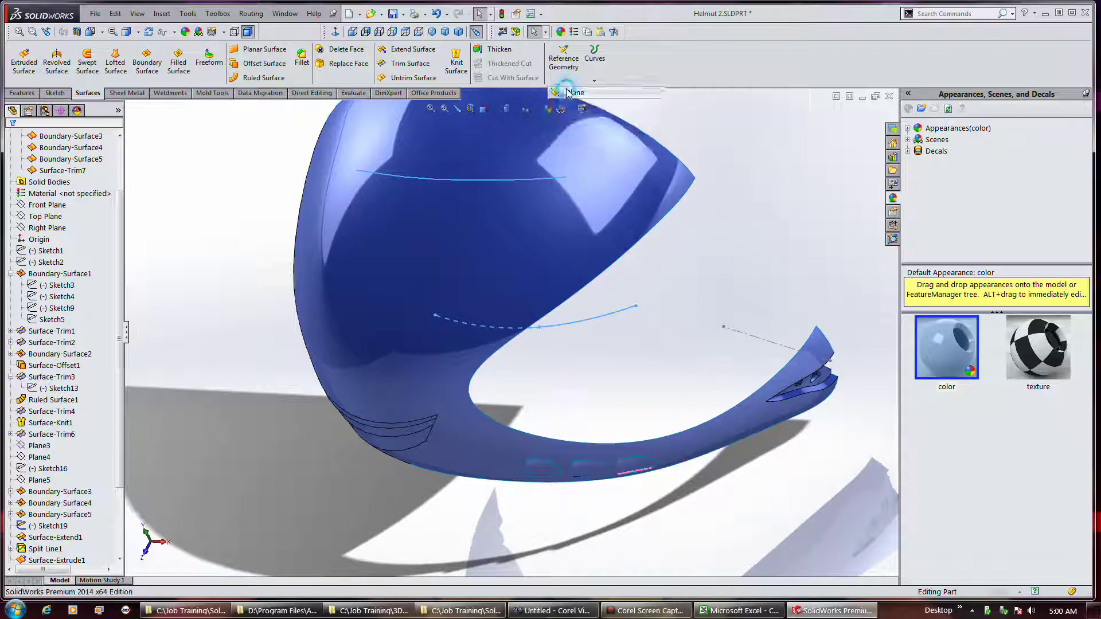
{"action": "left_click", "coordinate": [540, 179]}
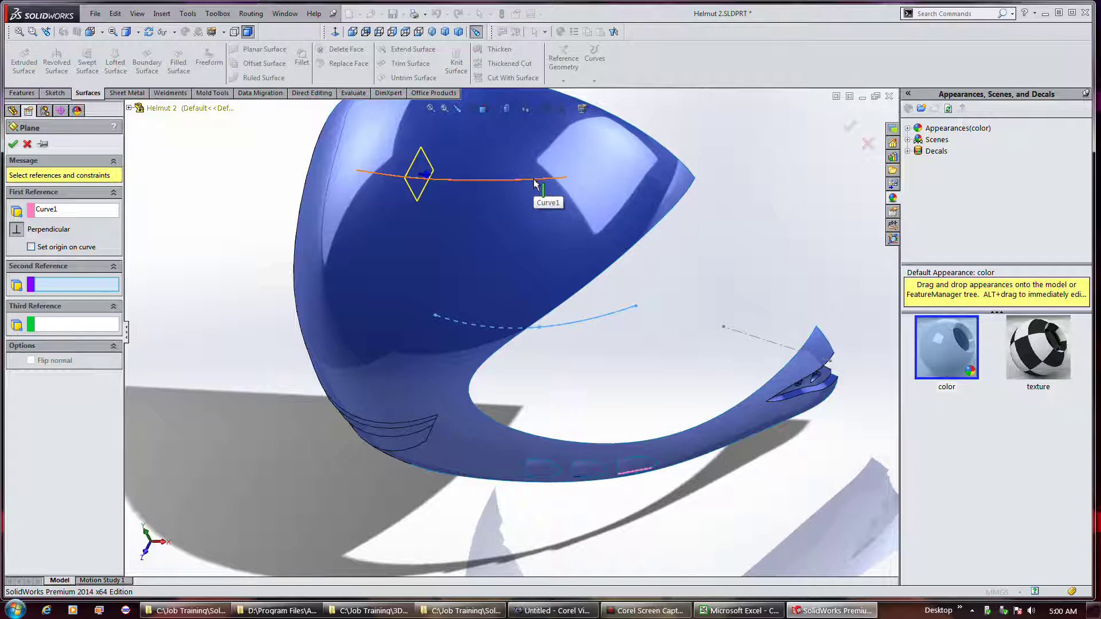
{"action": "left_click", "coordinate": [27, 145]}
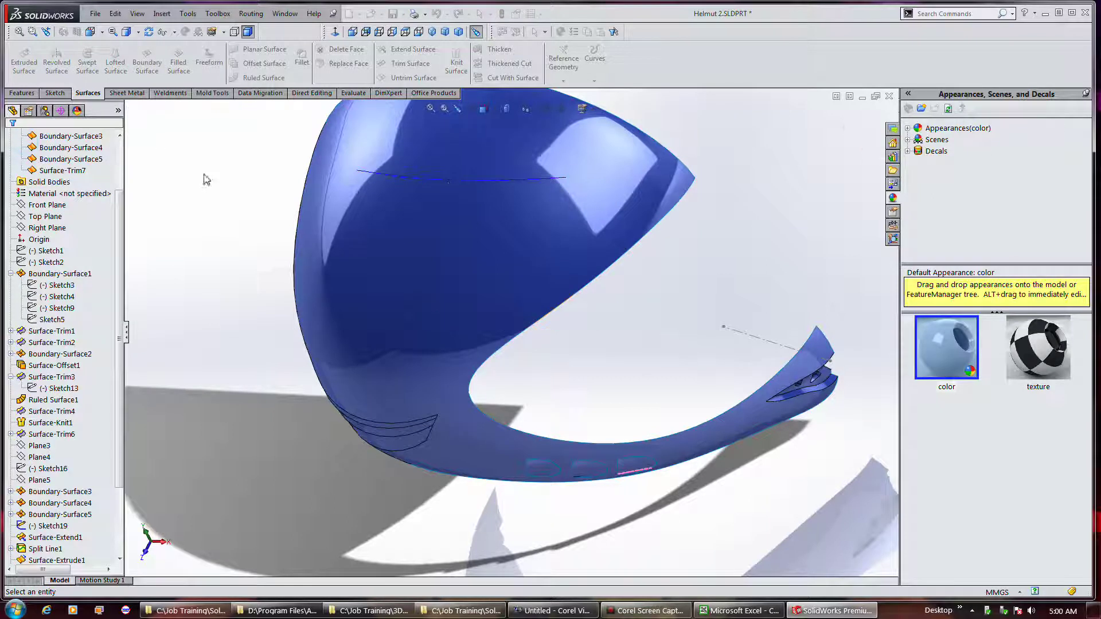
Step: Create a reference plane perpendicular to the projected curve and coincident with its front endpoint
{"action": "left_click", "coordinate": [563, 80]}
{"action": "left_click", "coordinate": [574, 92]}
{"action": "left_click", "coordinate": [458, 181]}
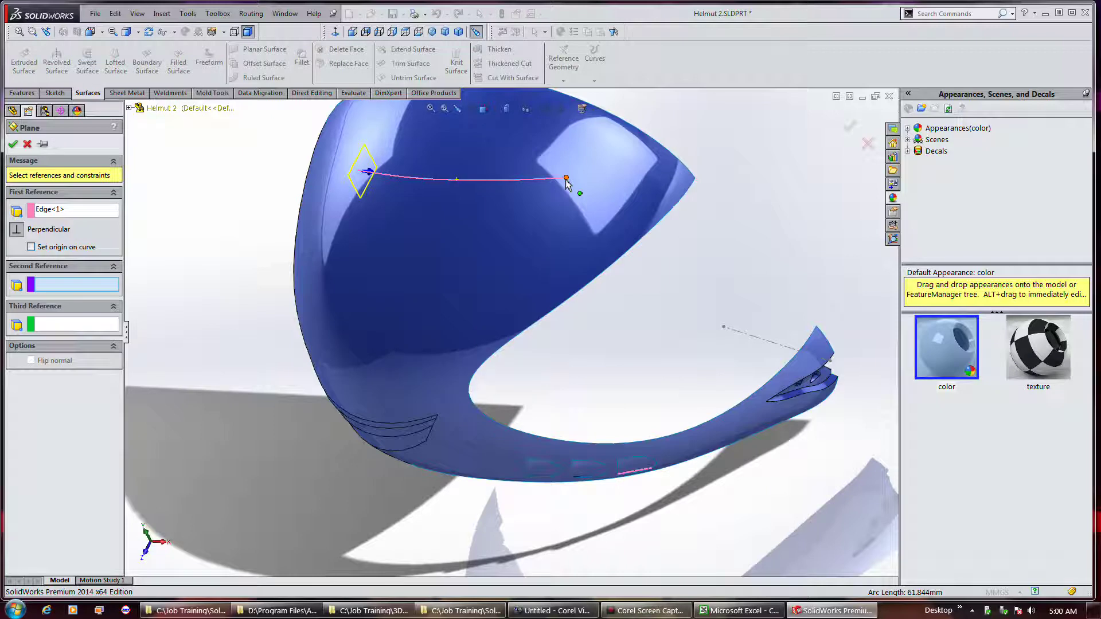
{"action": "left_click", "coordinate": [566, 179]}
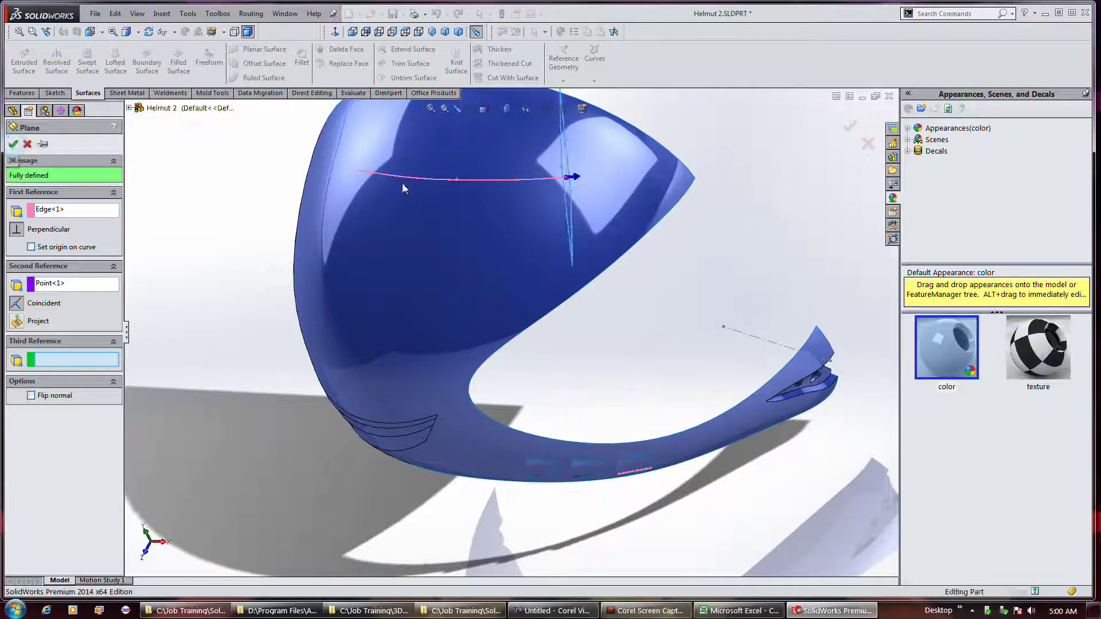
{"action": "left_click", "coordinate": [14, 145]}
Step: Sketch a 2 mm diameter circle on the new reference plane, centred at the projected curve's front endpoint, and exit the sketch
{"action": "middle_click_drag", "start_coordinate": [626, 201], "coordinate": [553, 202]}
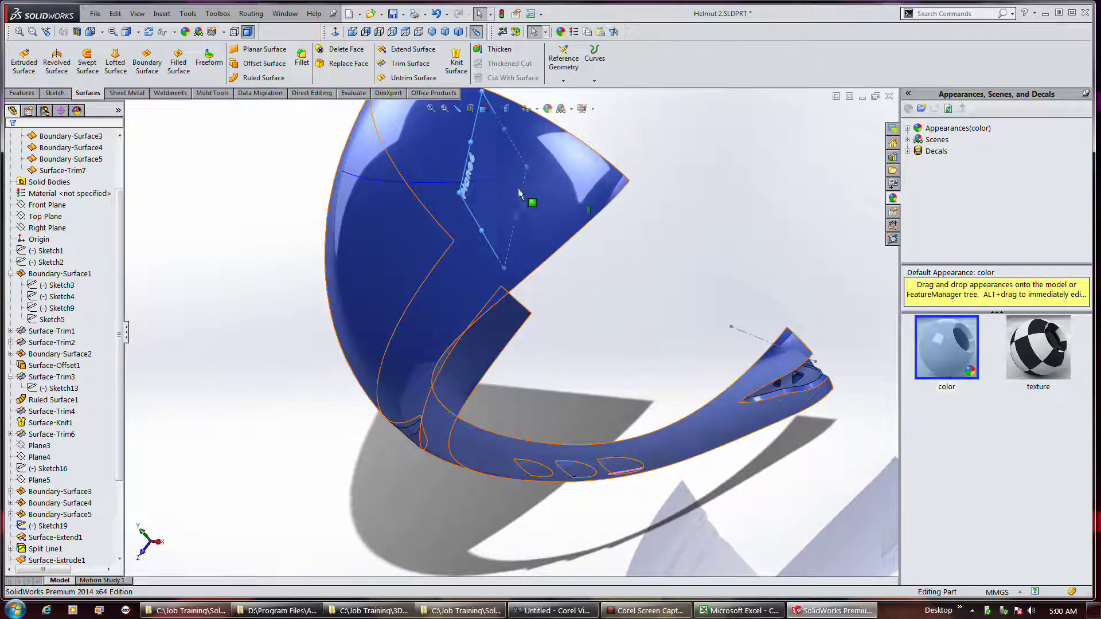
{"action": "scroll", "coordinate": [511, 176], "scroll_direction": "down", "scroll_amount": 3}
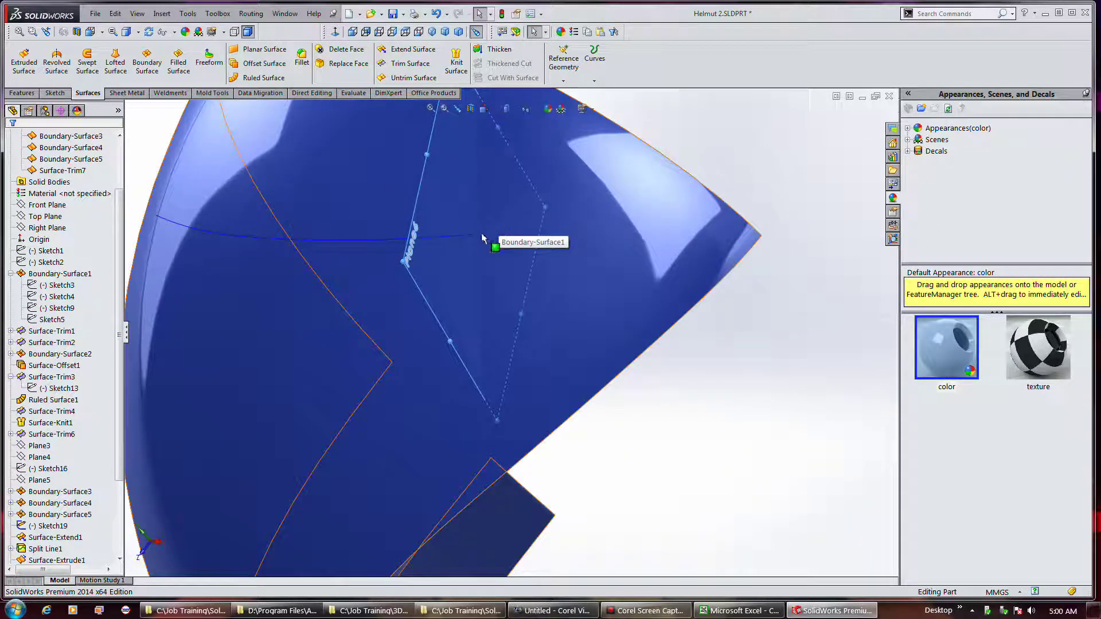
{"action": "left_click", "coordinate": [55, 93]}
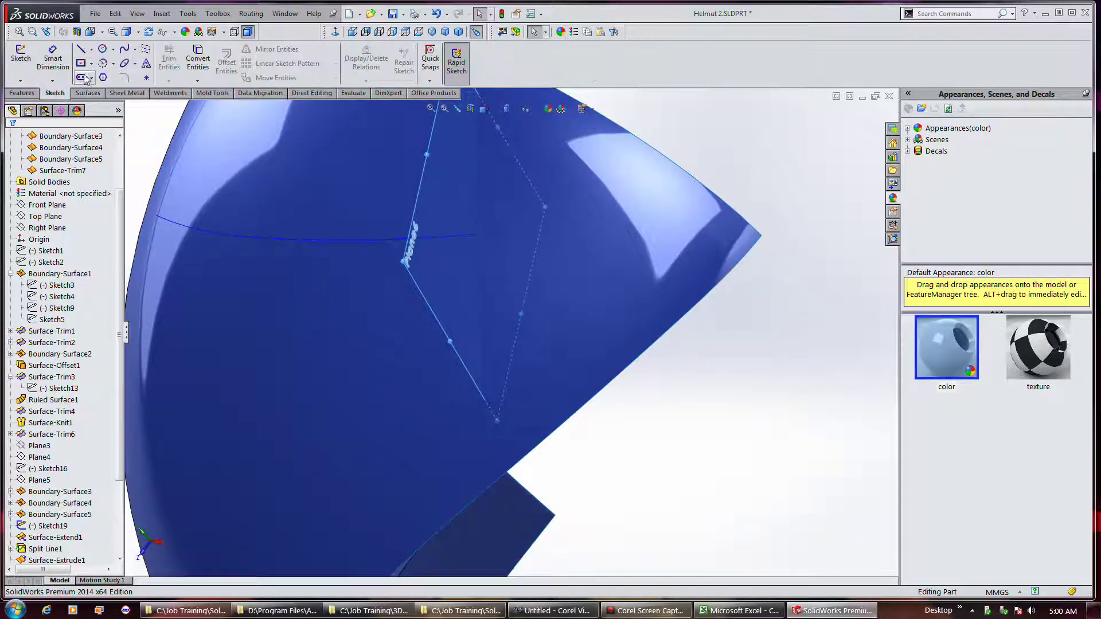
{"action": "left_click", "coordinate": [102, 49]}
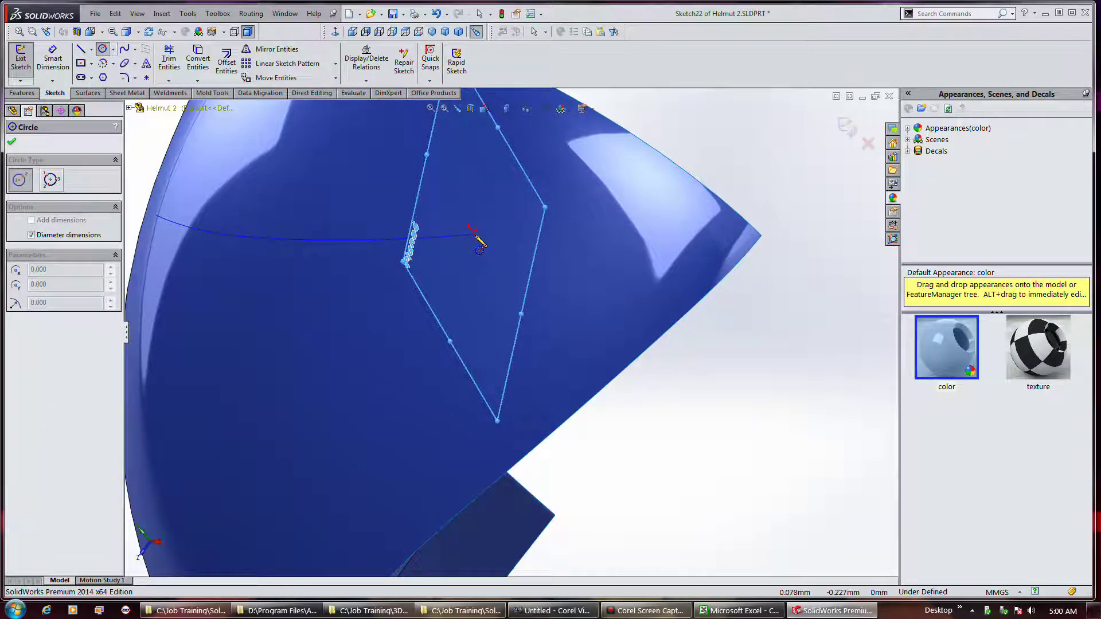
{"action": "scroll", "coordinate": [475, 239], "scroll_direction": "down", "scroll_amount": 3}
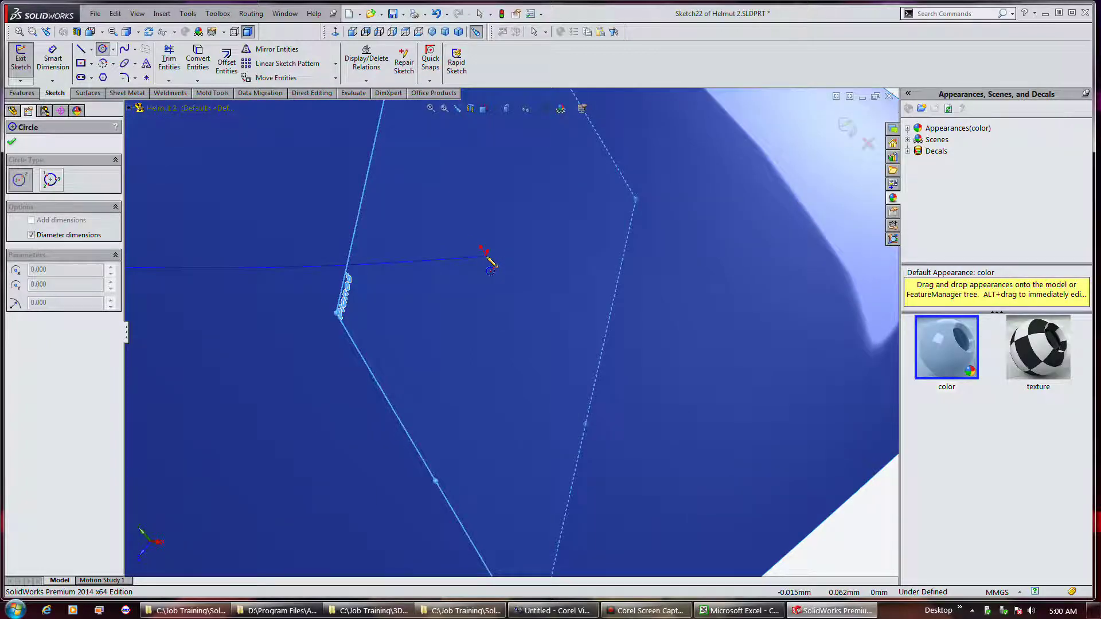
{"action": "scroll", "coordinate": [396, 197], "scroll_direction": "up", "scroll_amount": 5}
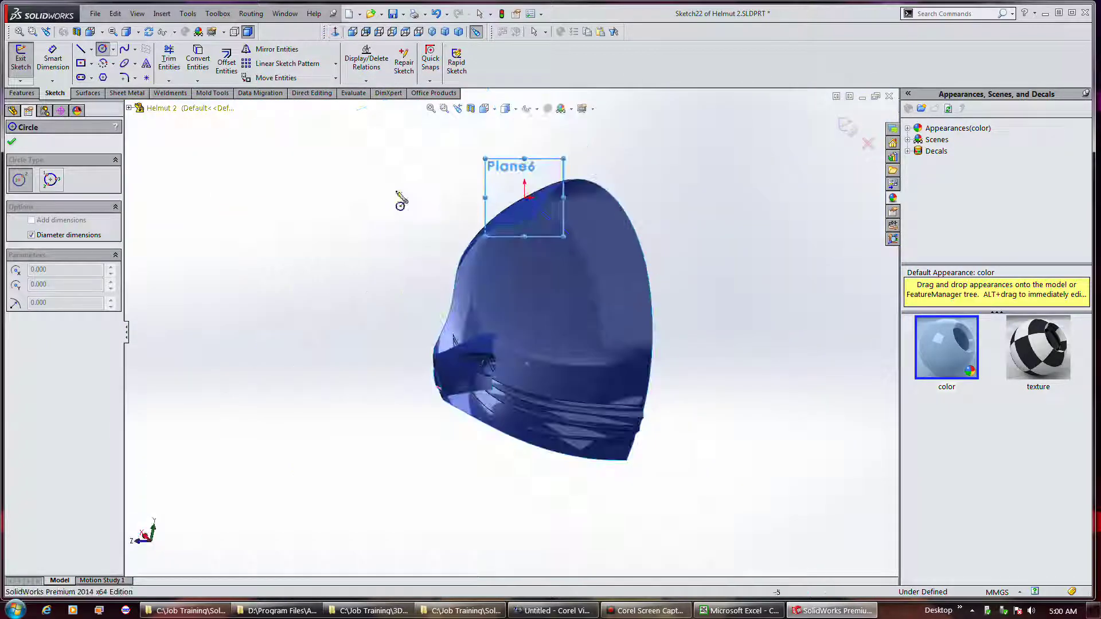
{"action": "scroll", "coordinate": [518, 213], "scroll_direction": "down", "scroll_amount": 5}
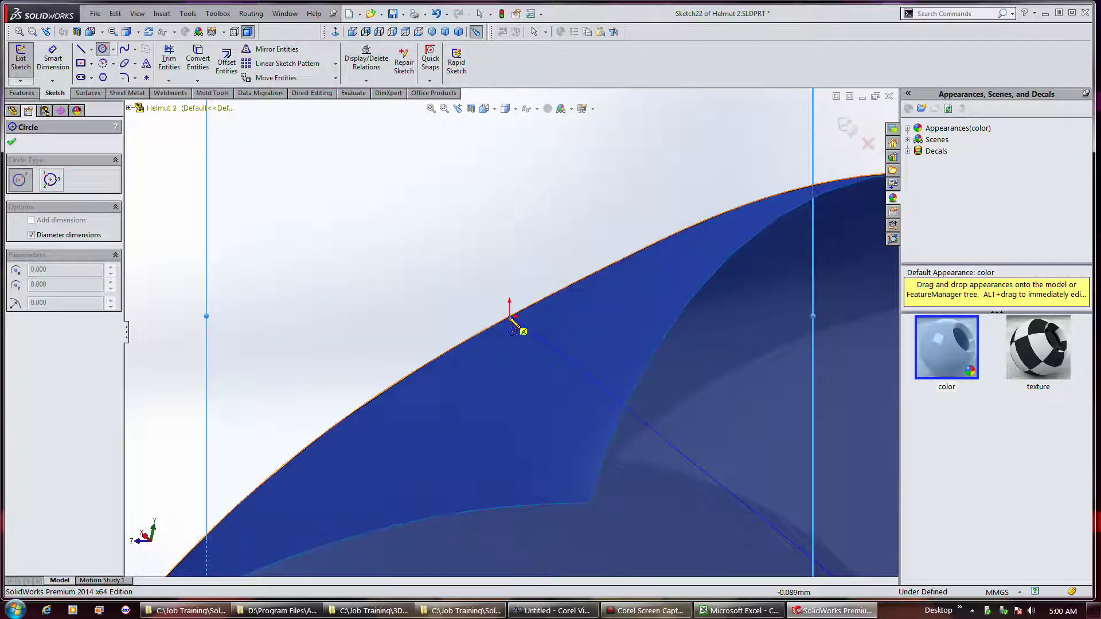
{"action": "scroll", "coordinate": [509, 317], "scroll_direction": "down", "scroll_amount": 3}
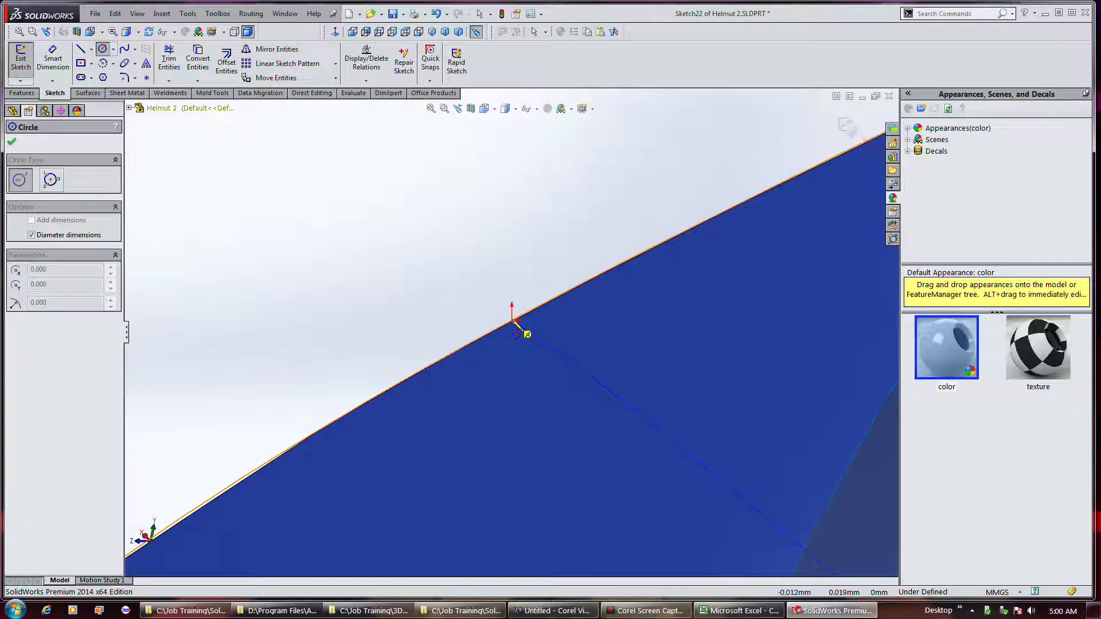
{"action": "left_click", "coordinate": [512, 320]}
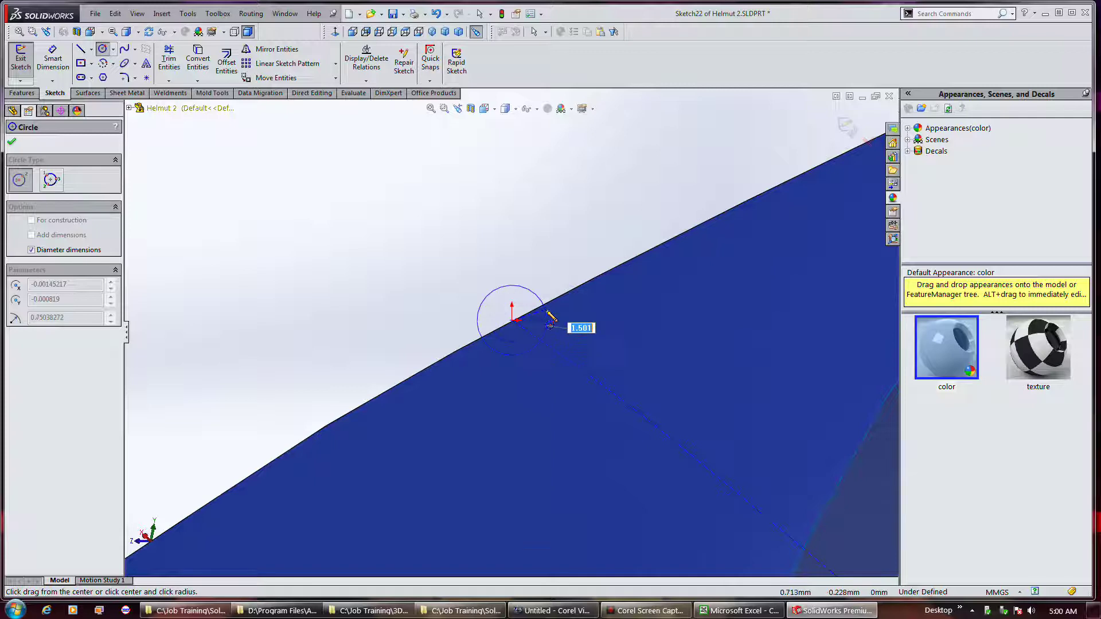
{"action": "scroll", "coordinate": [550, 317], "scroll_direction": "up", "scroll_amount": 5}
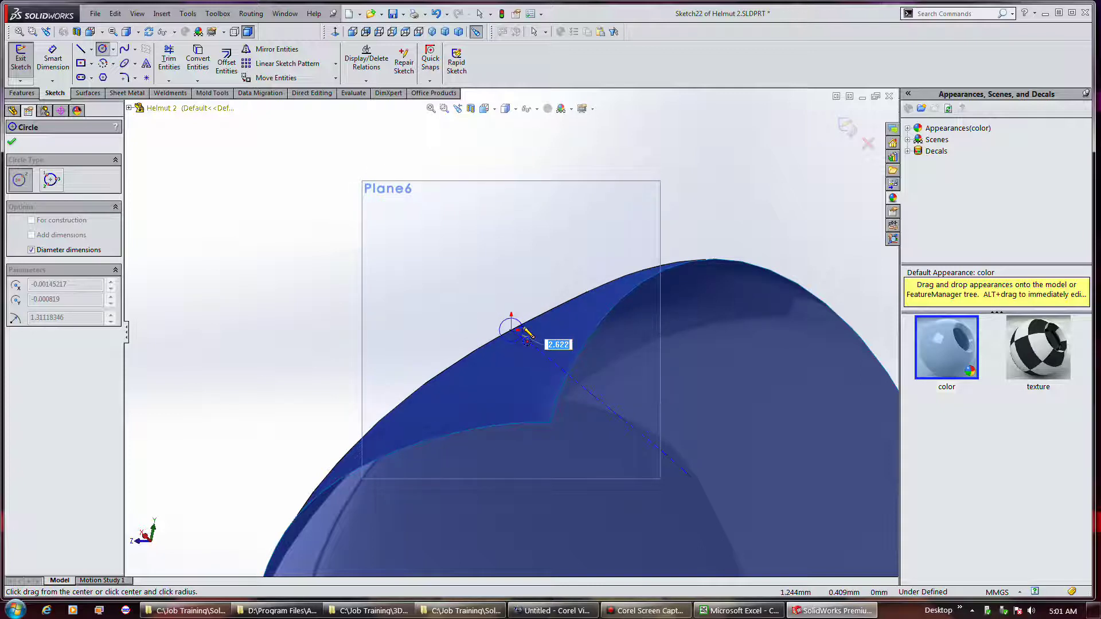
{"action": "type", "text": "2"}
{"action": "key", "text": "Return"}
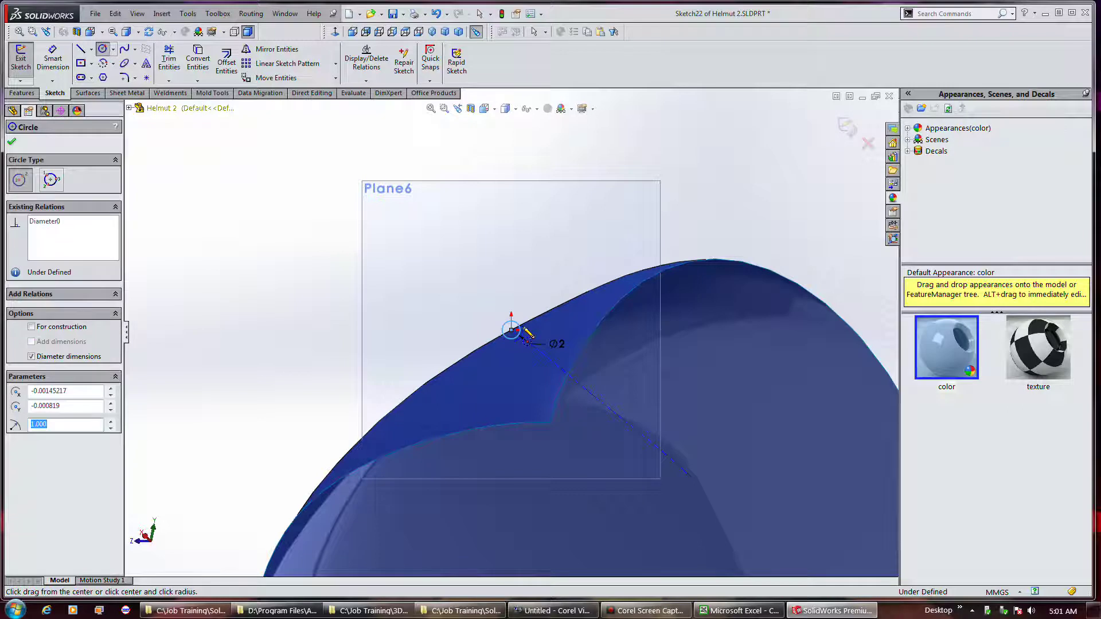
{"action": "left_click", "coordinate": [12, 141]}
{"action": "key", "text": "ctrl+b"}
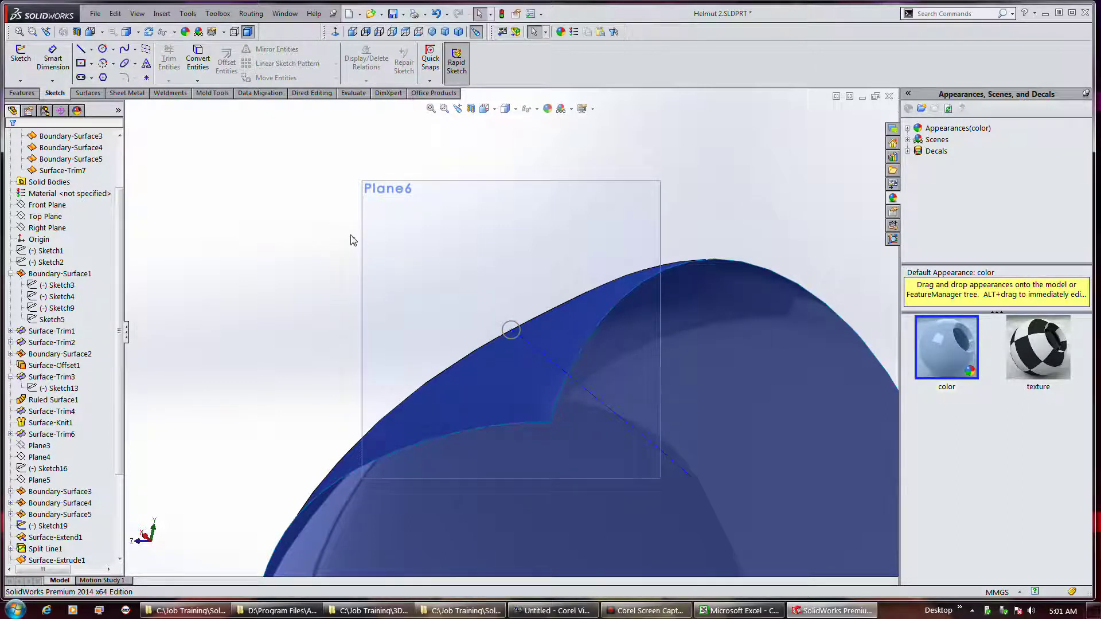
Step: Edit the circle sketch to add a Pierce relation between the circle's centre point and the projected curve, and exit the sketch
{"action": "left_click", "coordinate": [17, 63]}
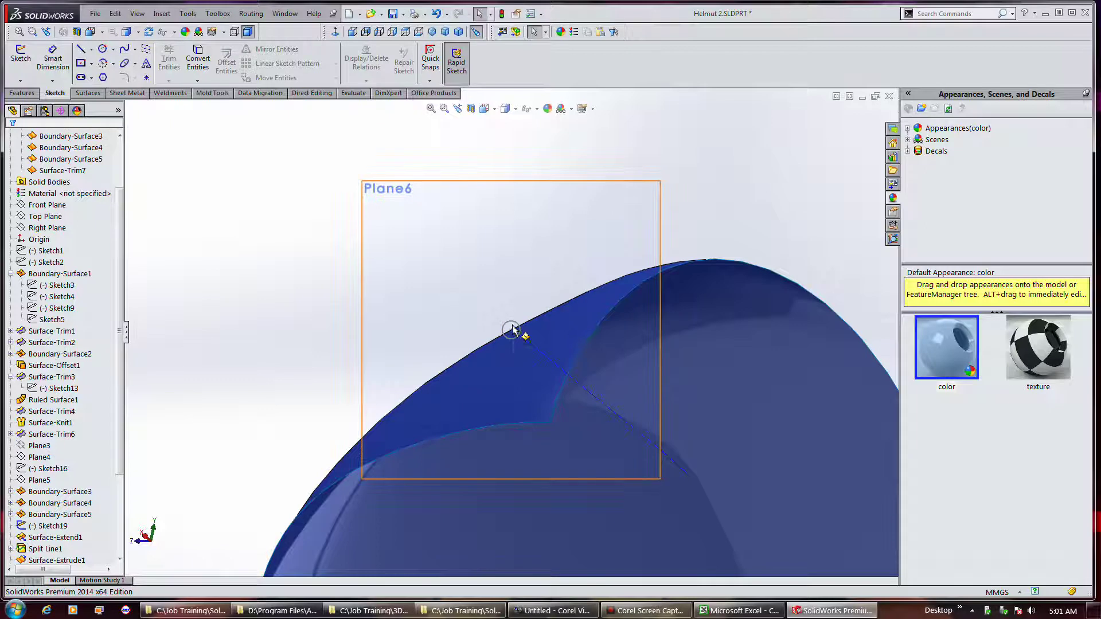
{"action": "left_click", "coordinate": [511, 329]}
{"action": "left_click", "coordinate": [543, 275]}
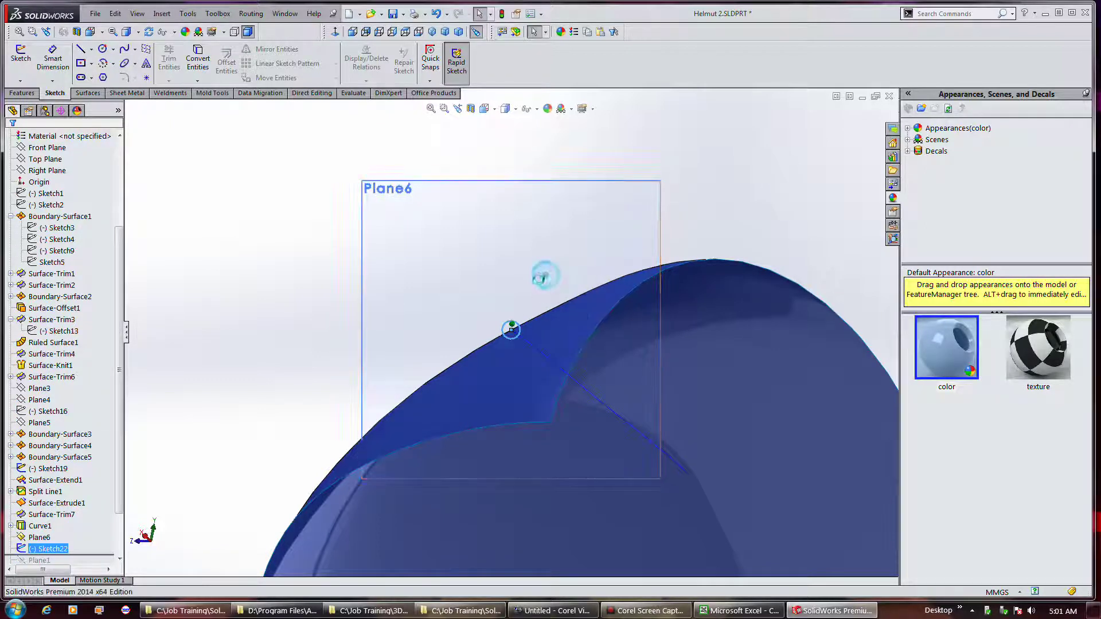
{"action": "left_click", "coordinate": [511, 331]}
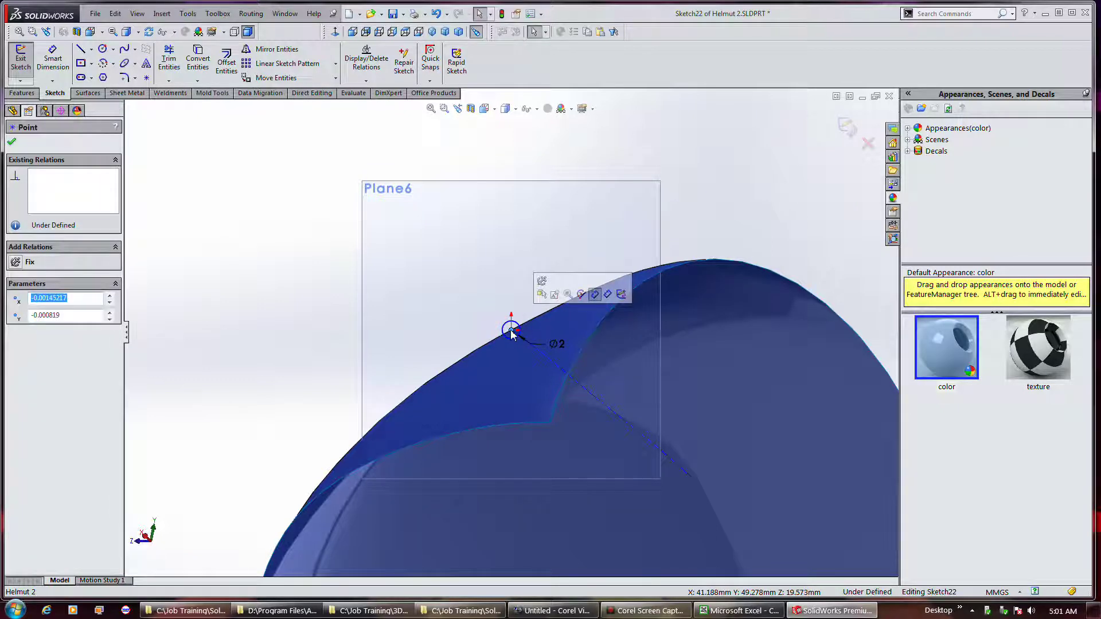
{"action": "middle_click_drag", "start_coordinate": [481, 314], "coordinate": [570, 351]}
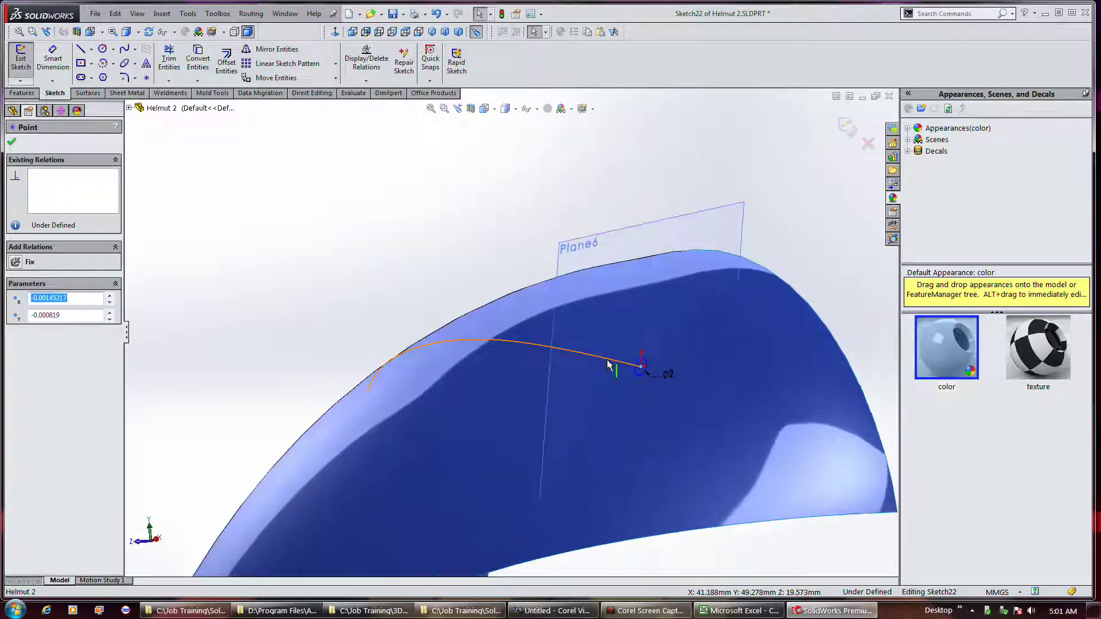
{"action": "left_click", "coordinate": [608, 364]}
{"action": "left_click", "coordinate": [641, 365], "text": "ctrl"}
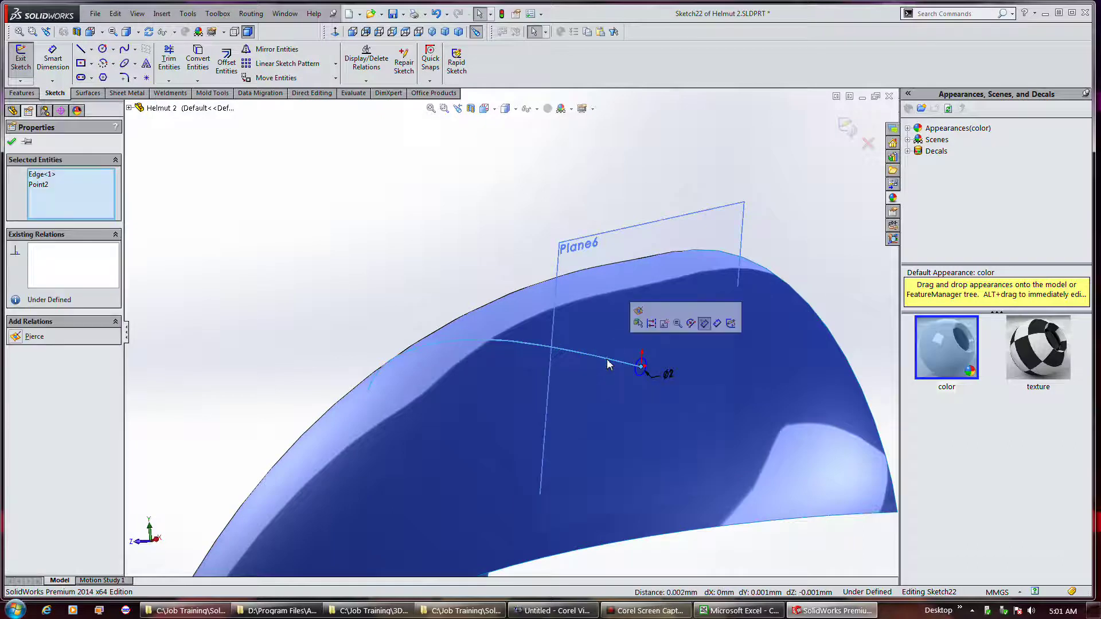
{"action": "left_click", "coordinate": [637, 316]}
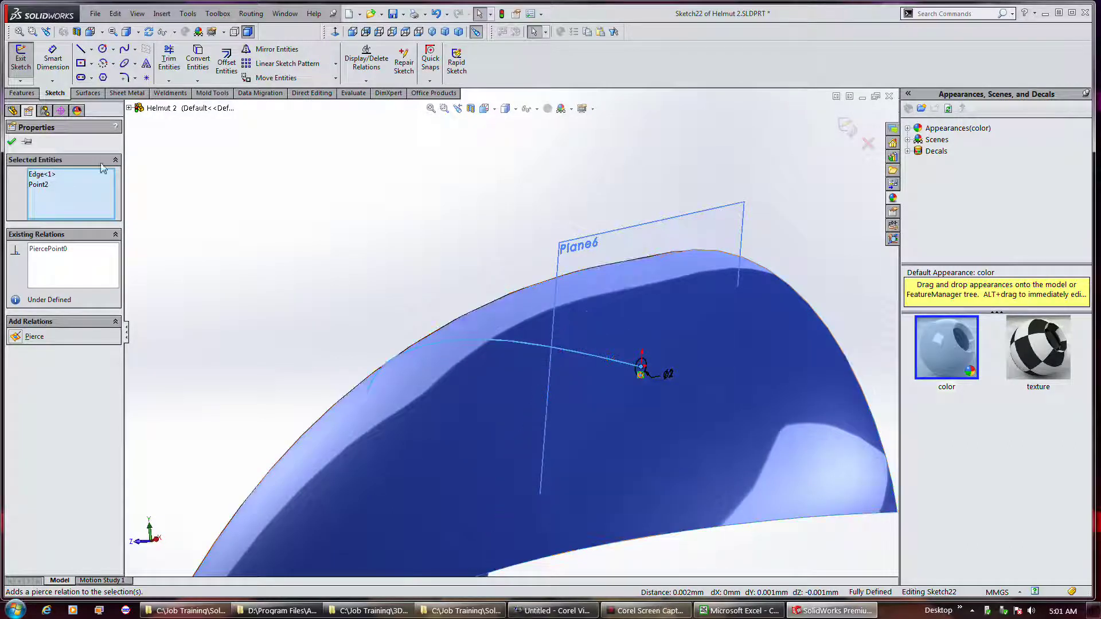
{"action": "left_click", "coordinate": [11, 141]}
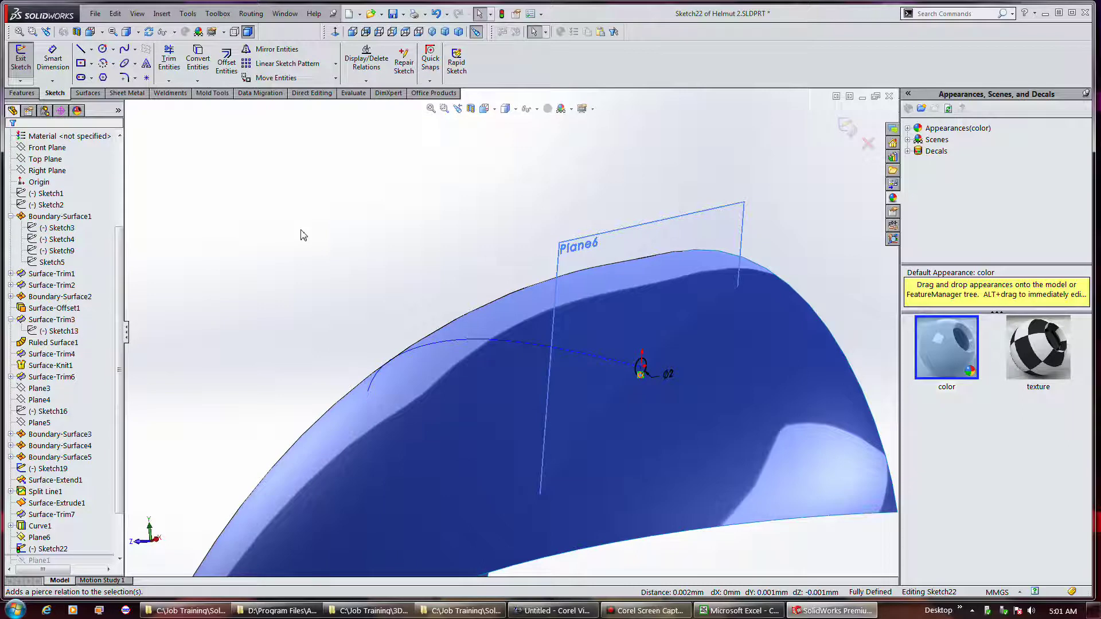
{"action": "left_click", "coordinate": [21, 58]}
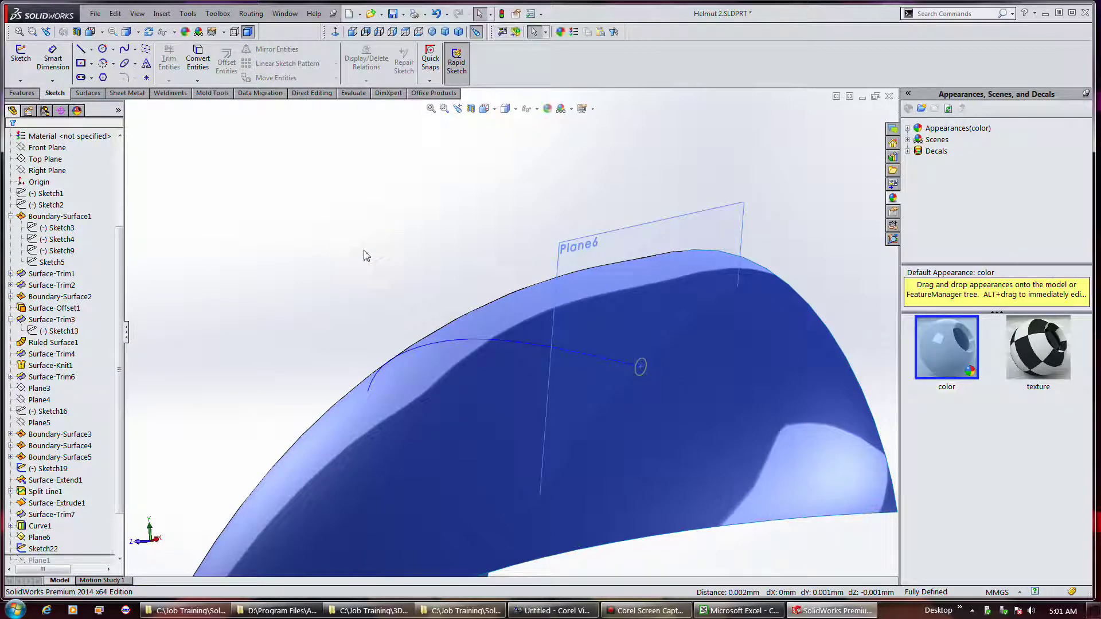
Step: Create a Swept Surface using the circle sketch as the profile and the projected curve on the crown as the path
{"action": "left_click", "coordinate": [87, 93]}
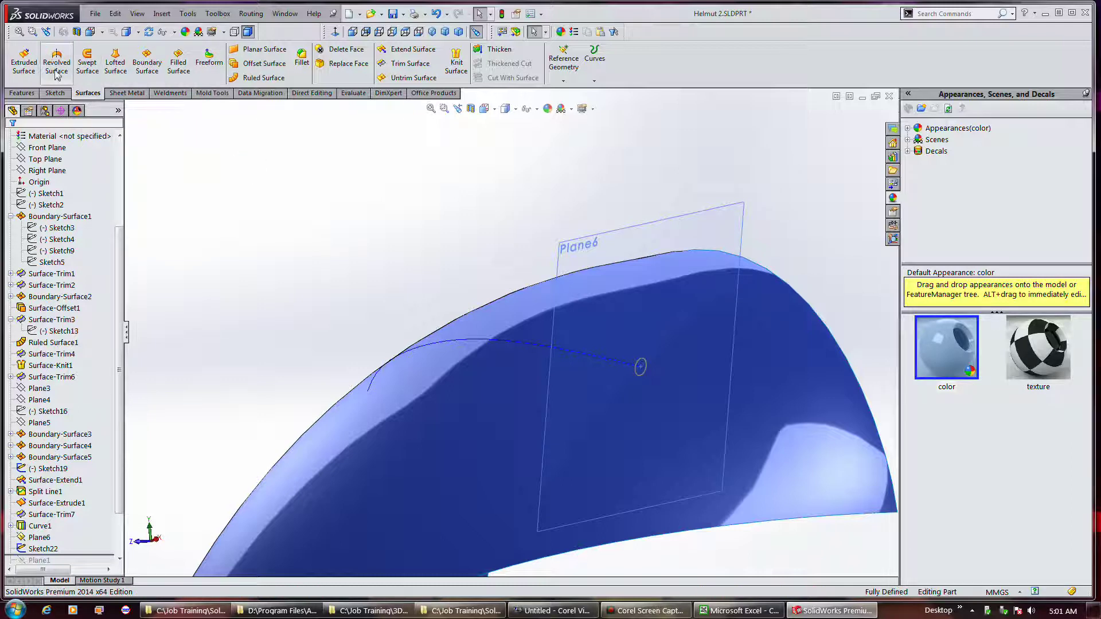
{"action": "left_click", "coordinate": [87, 64]}
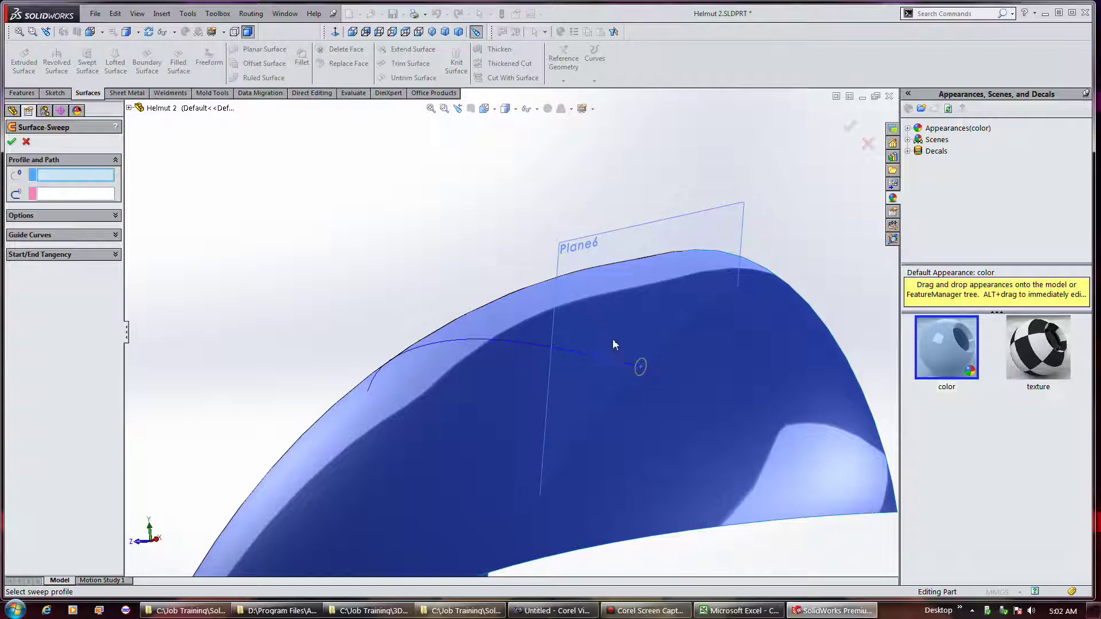
{"action": "left_click", "coordinate": [640, 365]}
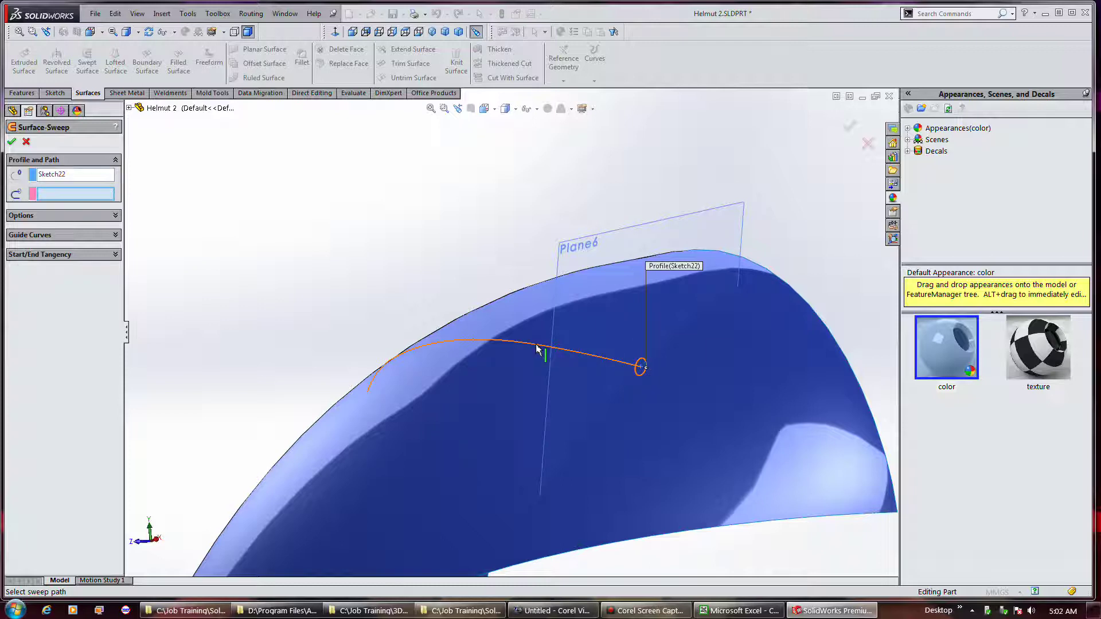
{"action": "left_click", "coordinate": [537, 348]}
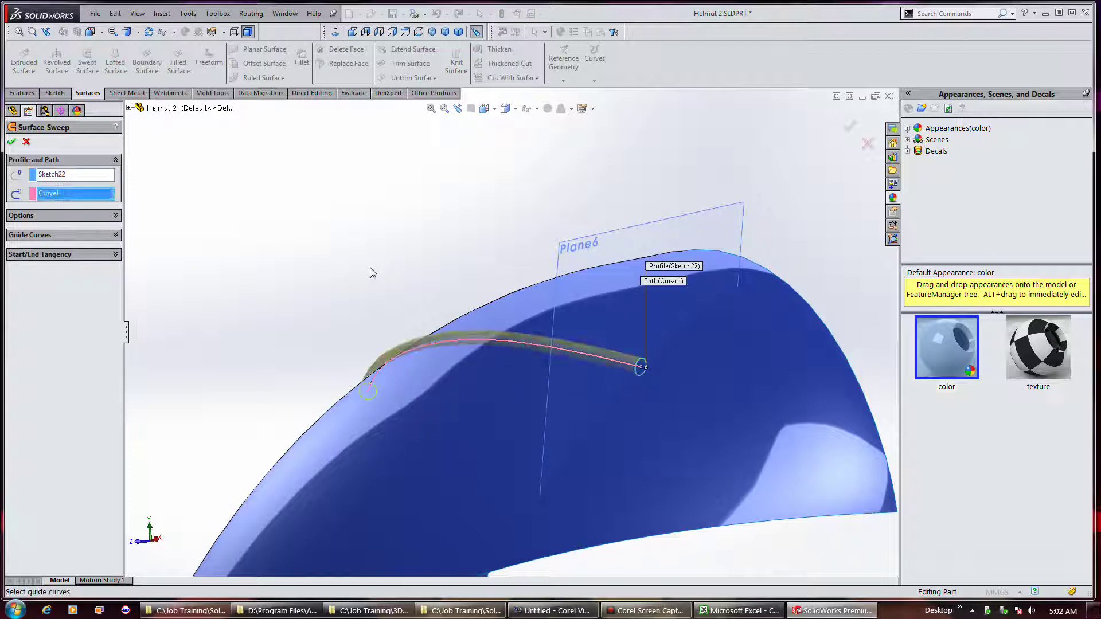
{"action": "middle_click_drag", "start_coordinate": [397, 278], "coordinate": [484, 303]}
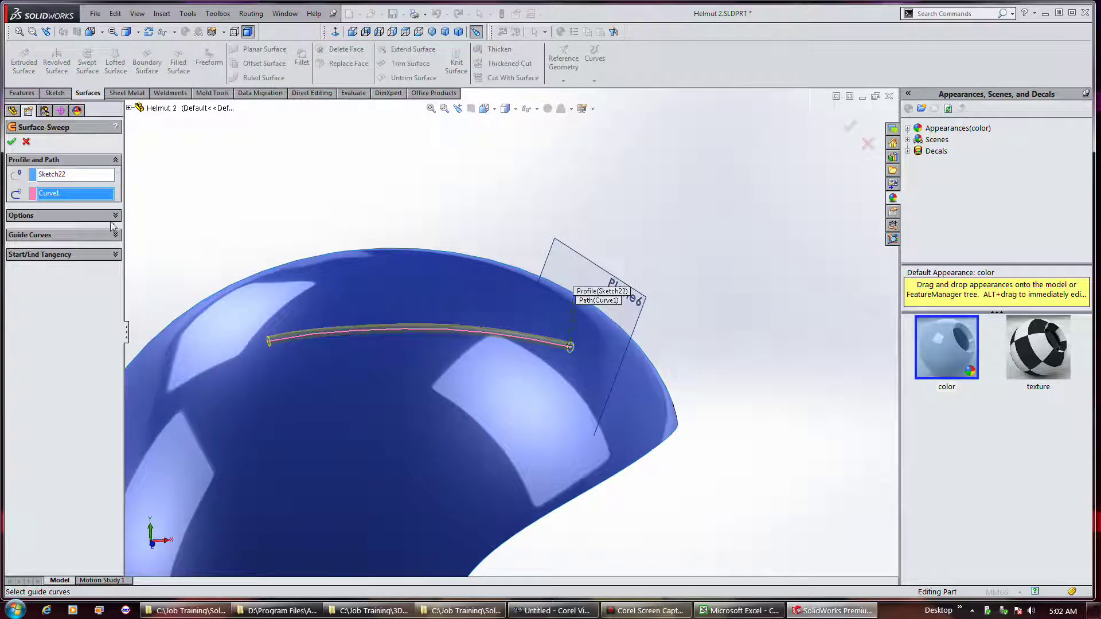
{"action": "left_click", "coordinate": [12, 142]}
Step: Hide the reference plane used for the circular sweep profile and save the part
{"action": "scroll", "coordinate": [627, 364], "scroll_direction": "down", "scroll_amount": 3}
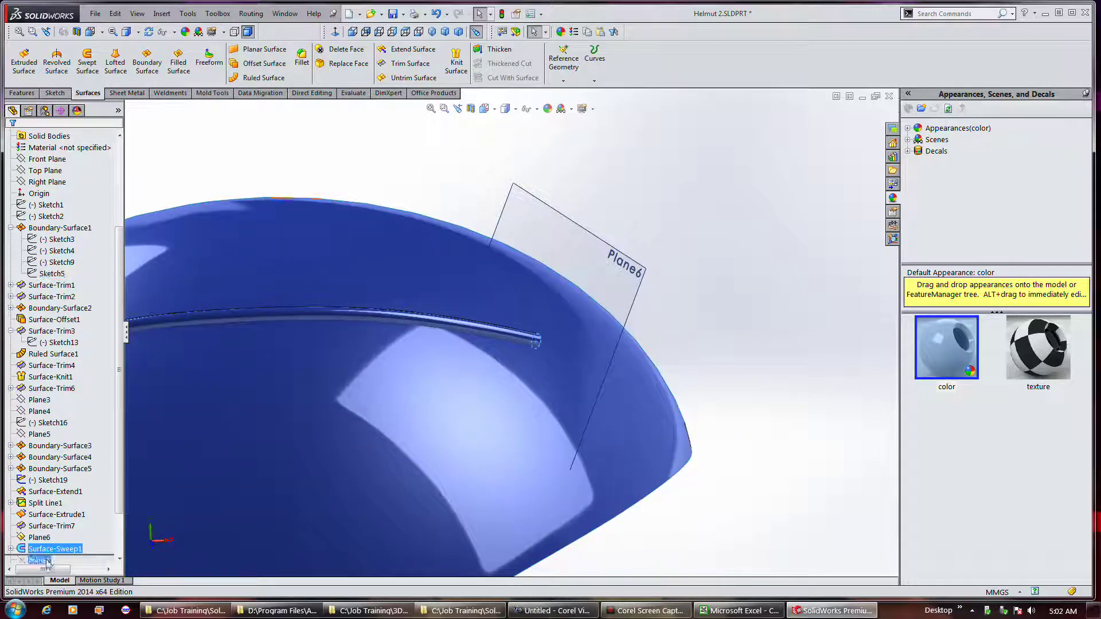
{"action": "right_click", "coordinate": [42, 537]}
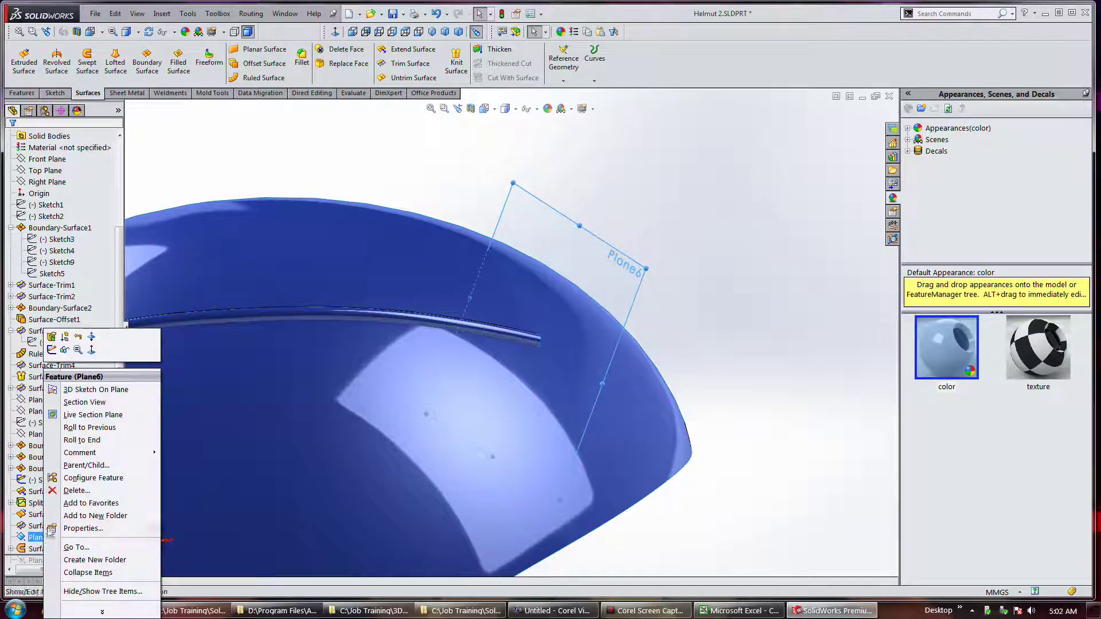
{"action": "left_click", "coordinate": [65, 350]}
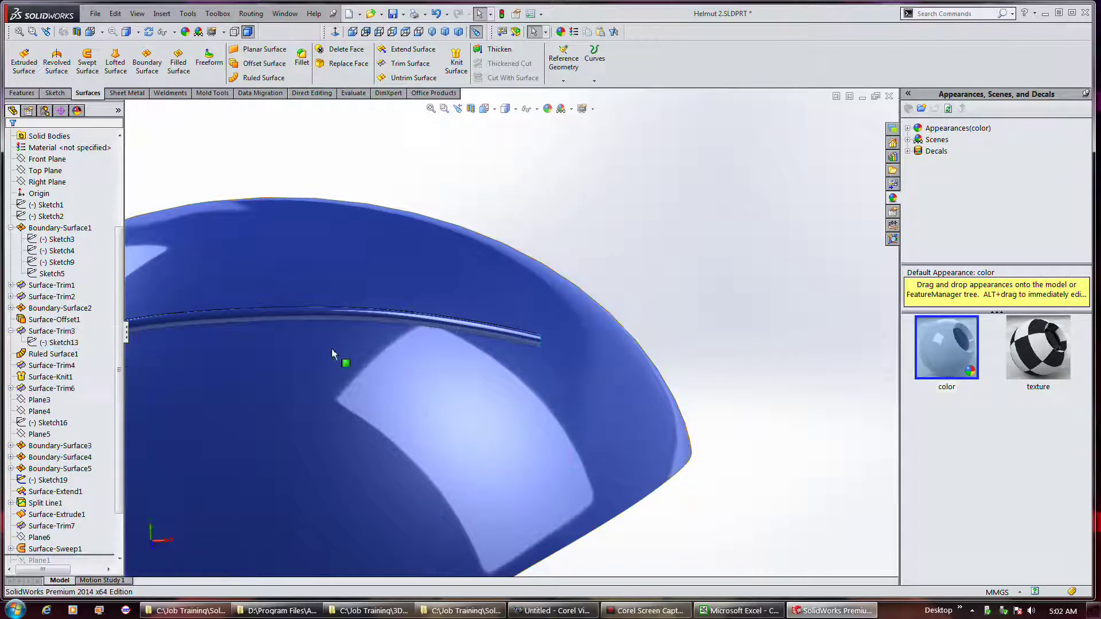
{"action": "scroll", "coordinate": [701, 313], "scroll_direction": "up", "scroll_amount": 3}
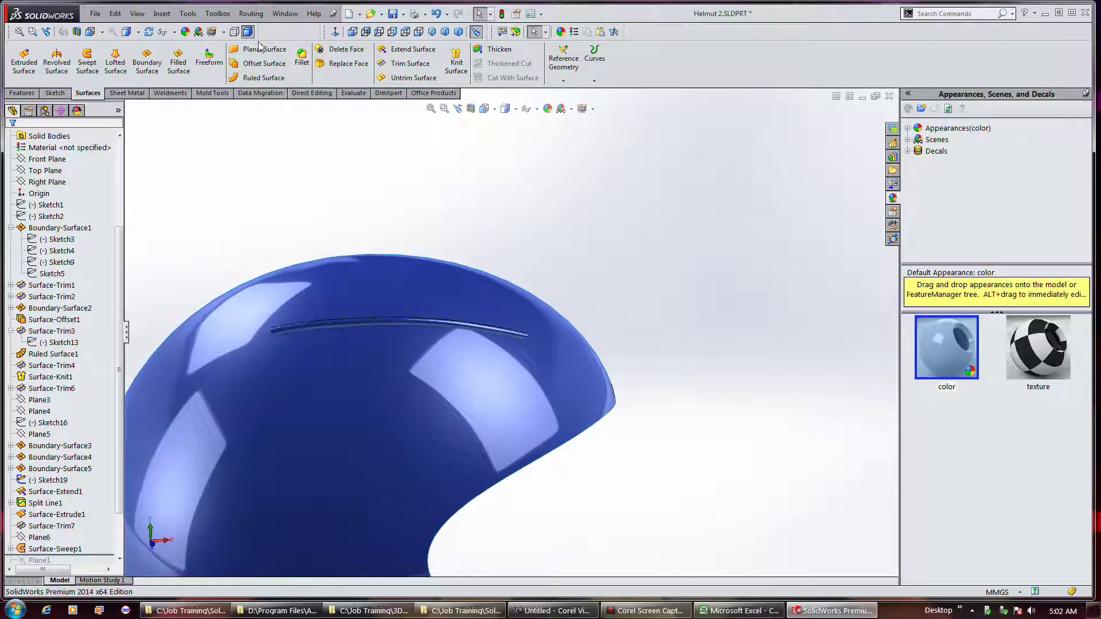
{"action": "left_click", "coordinate": [392, 14]}
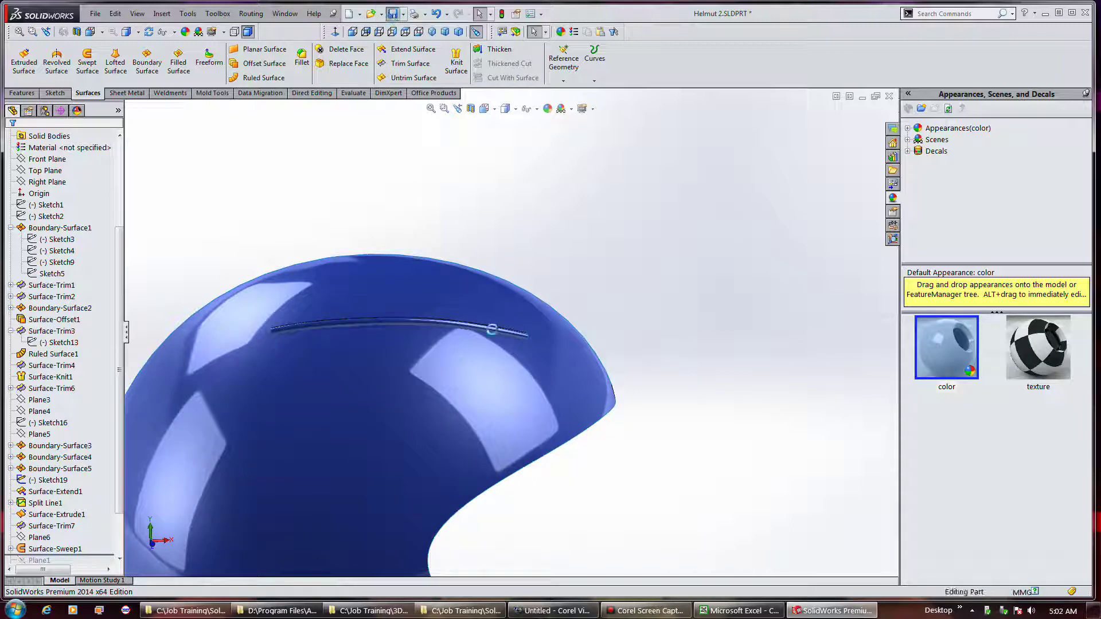
Step: Cap both open ends of the swept tube on the crown with a Planar Surface bounded by its two circular end edges
{"action": "scroll", "coordinate": [508, 356], "scroll_direction": "down", "scroll_amount": 2}
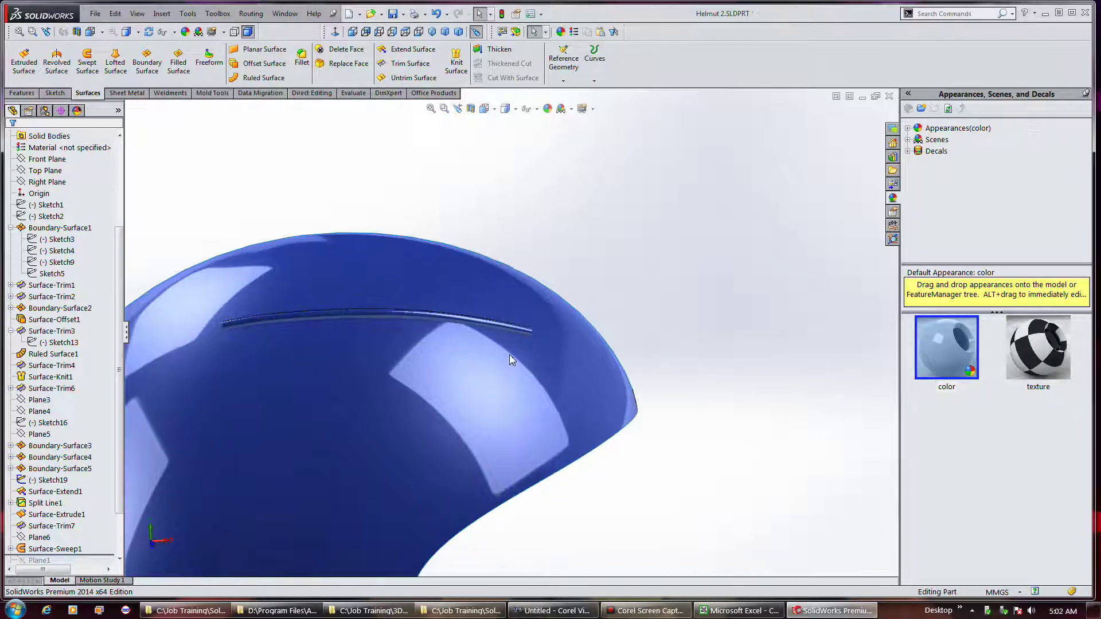
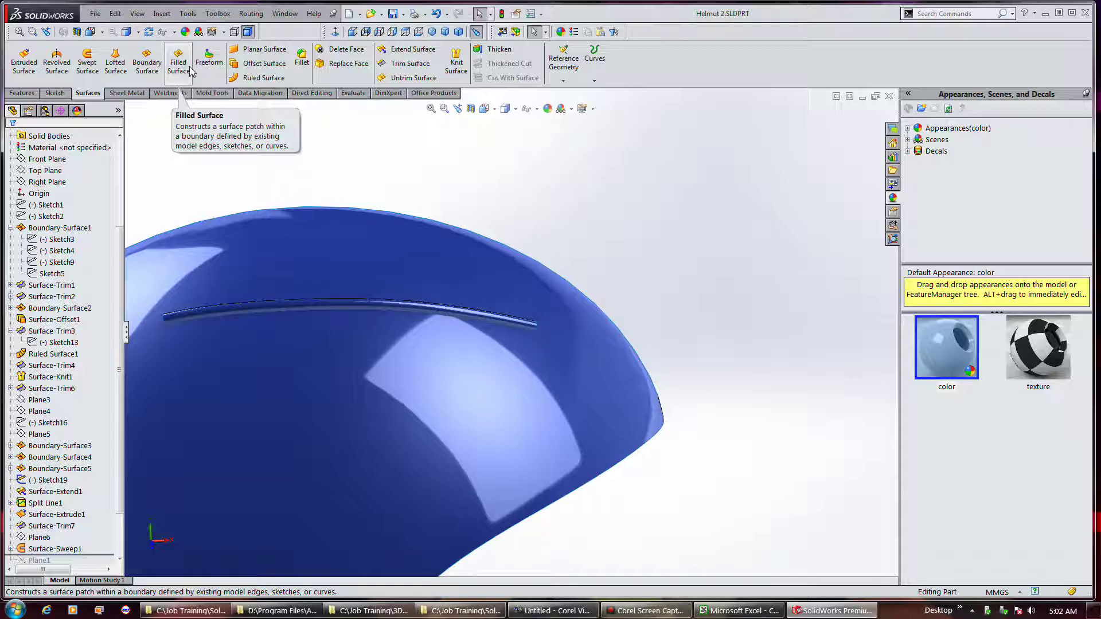
{"action": "left_click", "coordinate": [244, 55]}
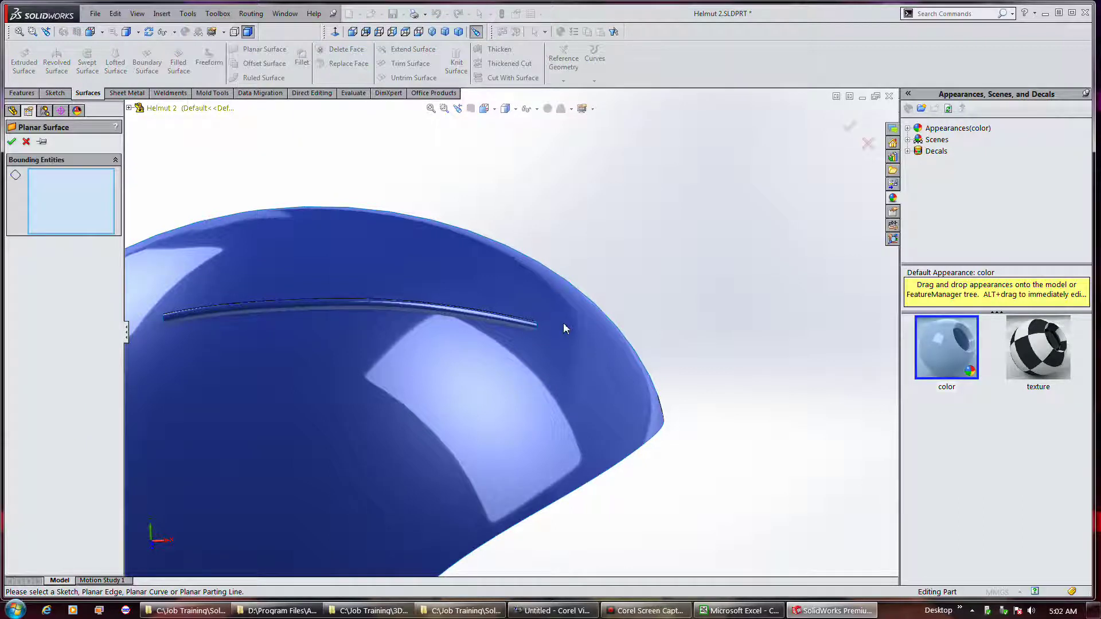
{"action": "scroll", "coordinate": [563, 323], "scroll_direction": "down", "scroll_amount": 2}
{"action": "middle_click_drag", "start_coordinate": [560, 324], "coordinate": [449, 297]}
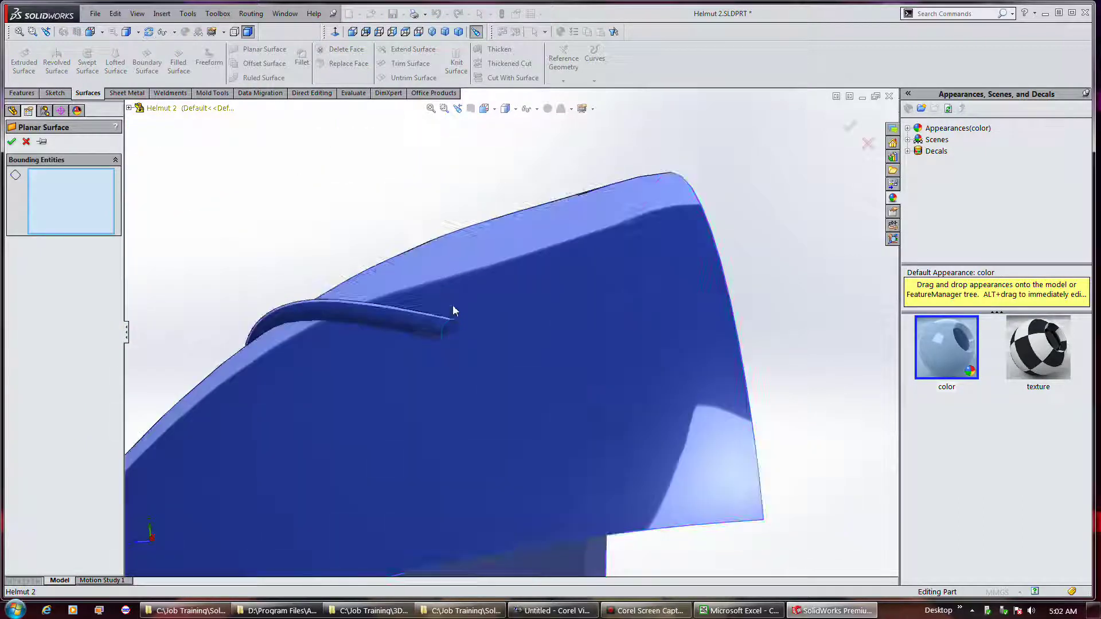
{"action": "left_click", "coordinate": [450, 330]}
{"action": "middle_click_drag", "start_coordinate": [330, 229], "coordinate": [412, 317]}
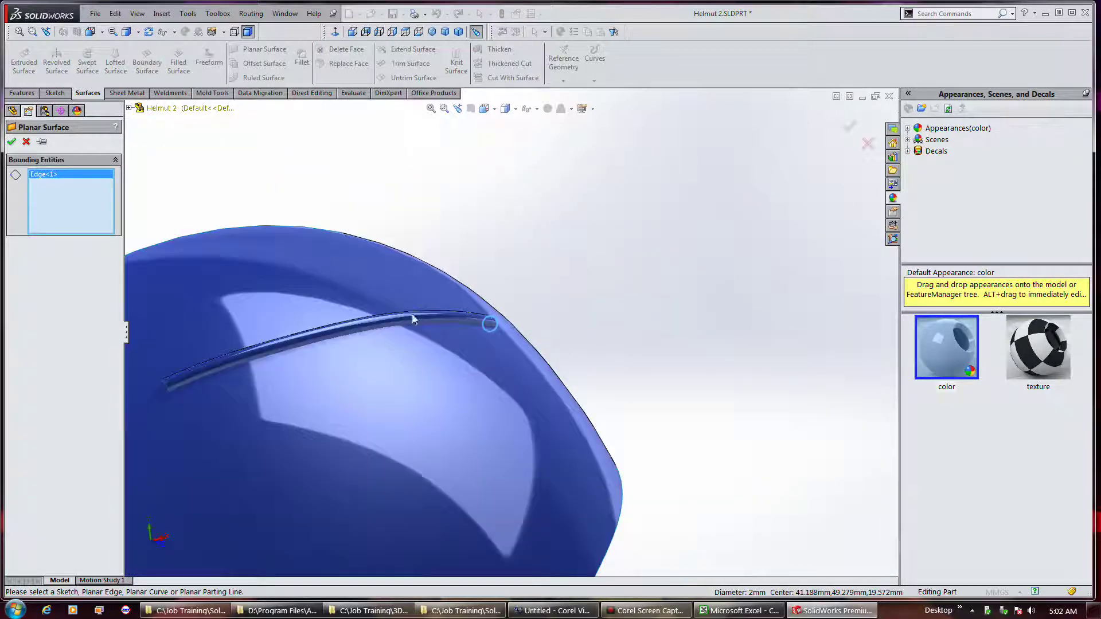
{"action": "left_click", "coordinate": [165, 387]}
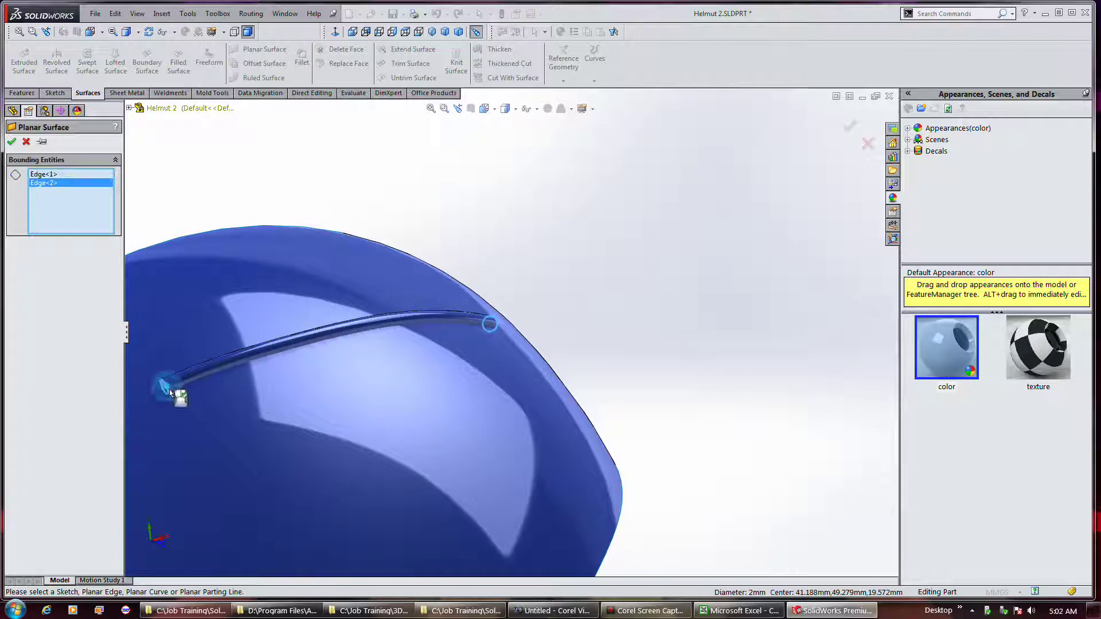
{"action": "left_click", "coordinate": [12, 141]}
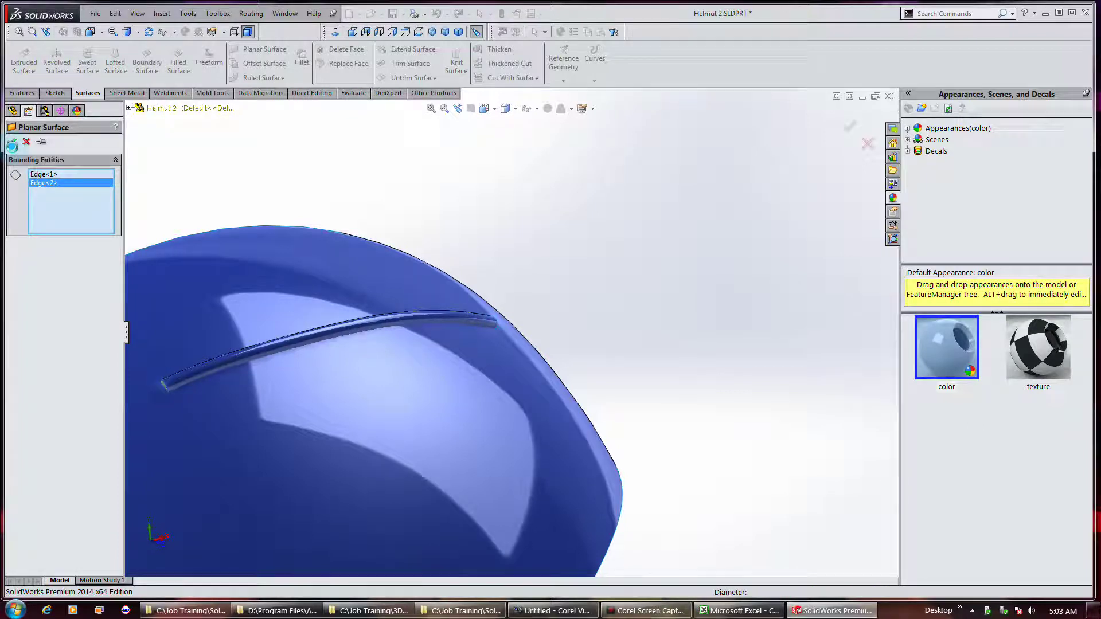
Step: Knit the swept tube surface together with the planar caps at both of its ends, leaving entity merging off
{"action": "left_click", "coordinate": [165, 389]}
{"action": "left_click", "coordinate": [287, 344], "text": "ctrl"}
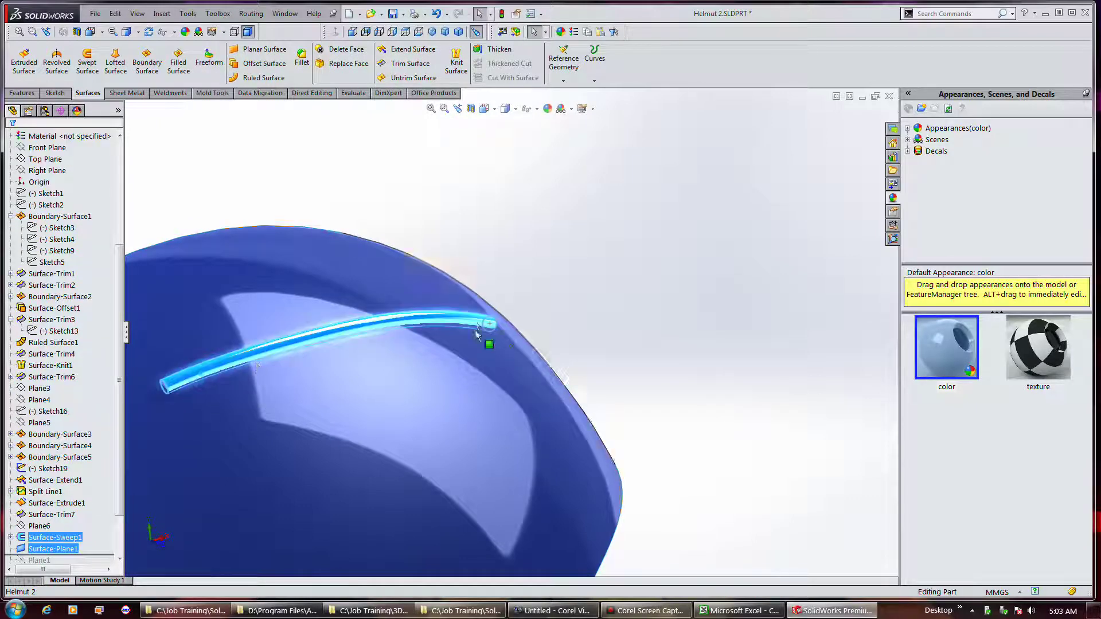
{"action": "middle_click_drag", "start_coordinate": [545, 301], "coordinate": [568, 347]}
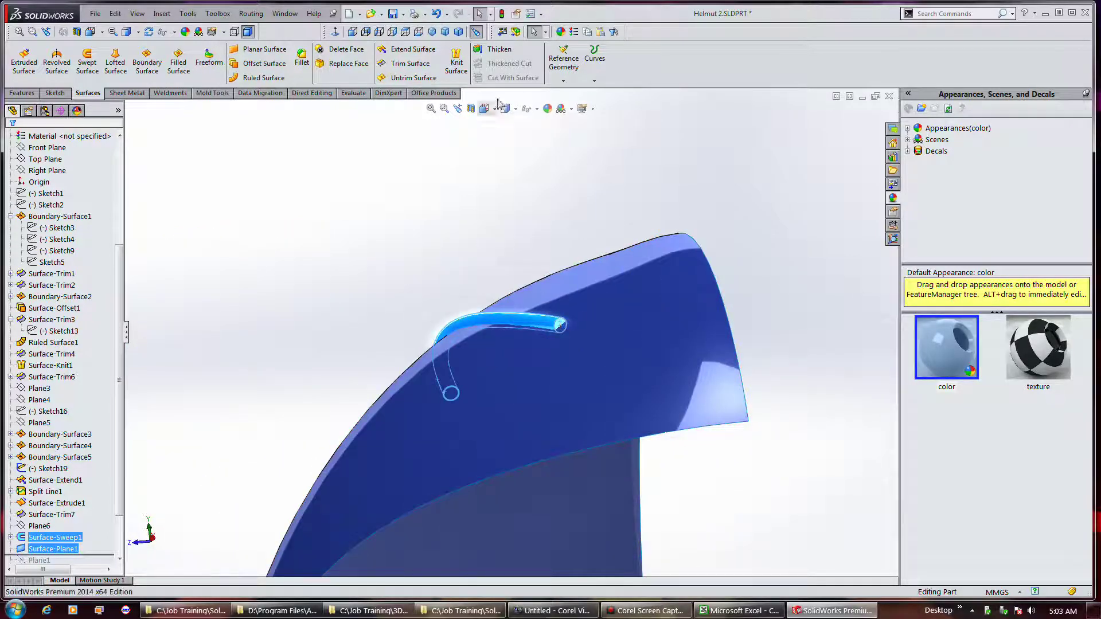
{"action": "left_click", "coordinate": [456, 62]}
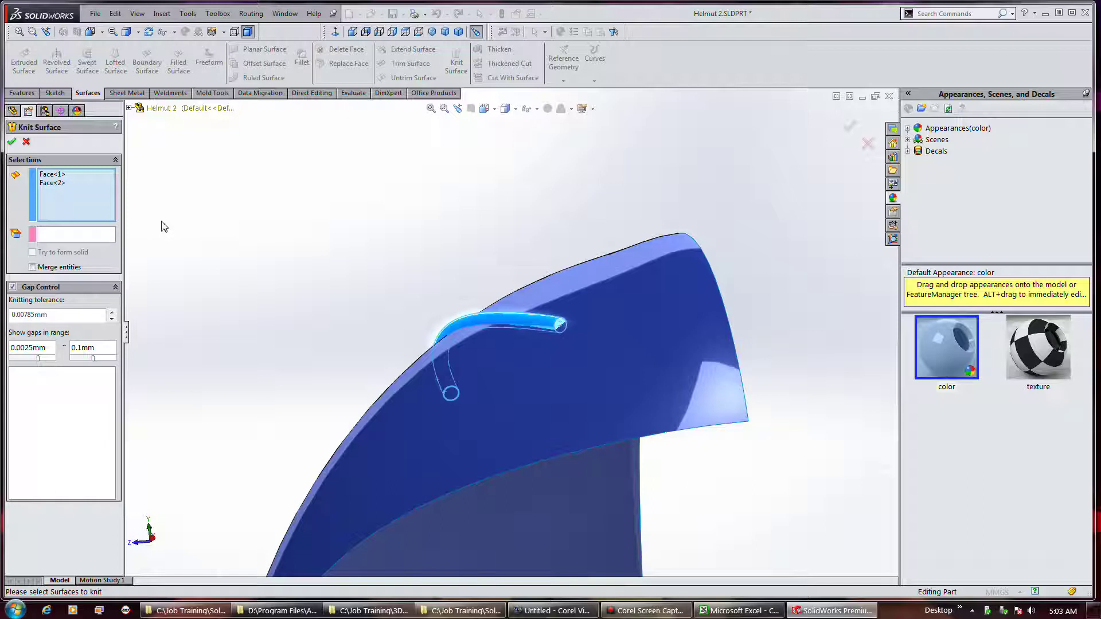
{"action": "middle_click_drag", "start_coordinate": [222, 236], "coordinate": [398, 222]}
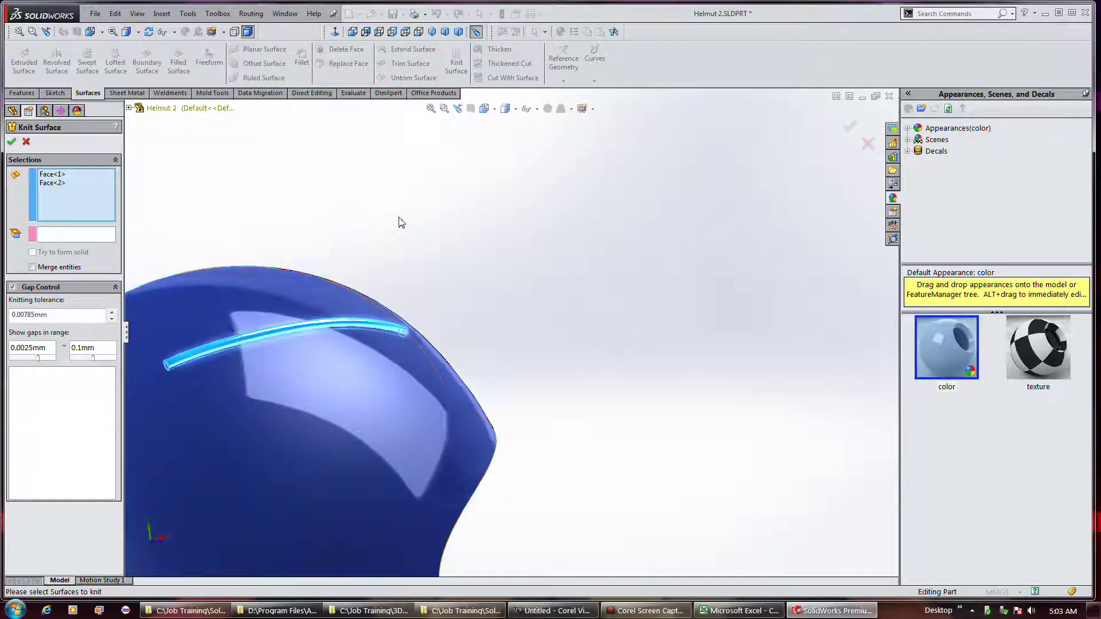
{"action": "scroll", "coordinate": [167, 380], "scroll_direction": "down", "scroll_amount": 3}
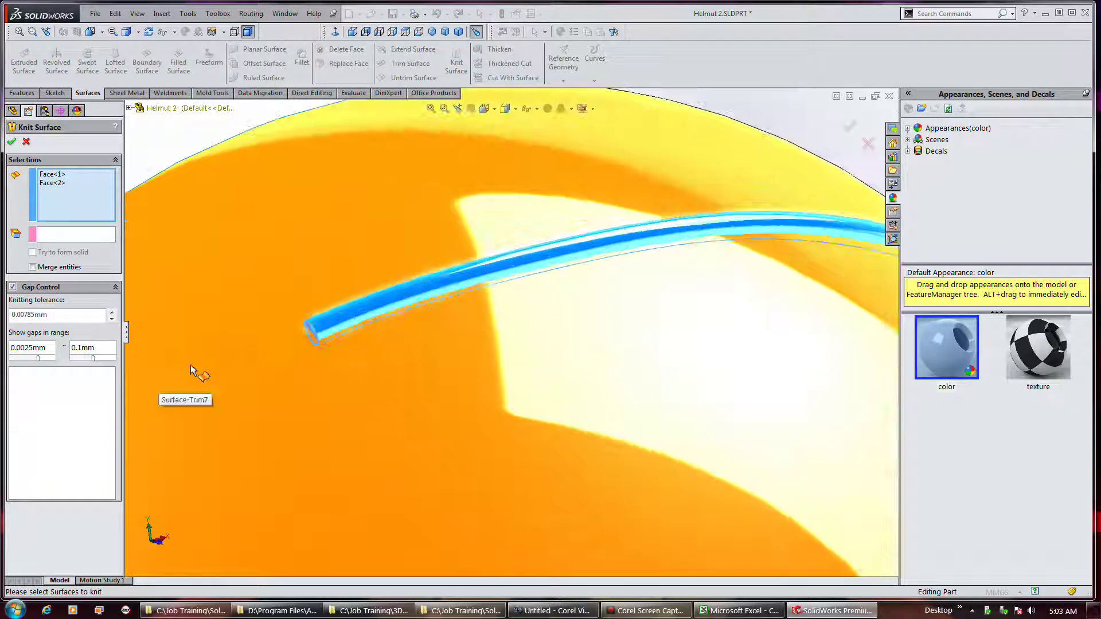
{"action": "scroll", "coordinate": [302, 332], "scroll_direction": "up", "scroll_amount": 5}
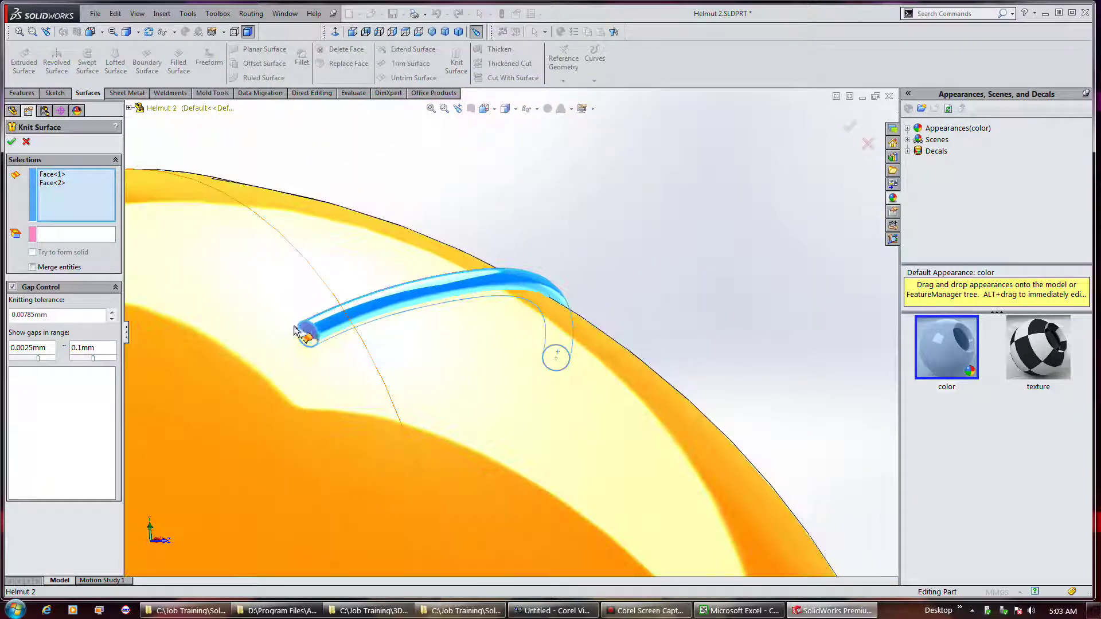
{"action": "left_click", "coordinate": [312, 328]}
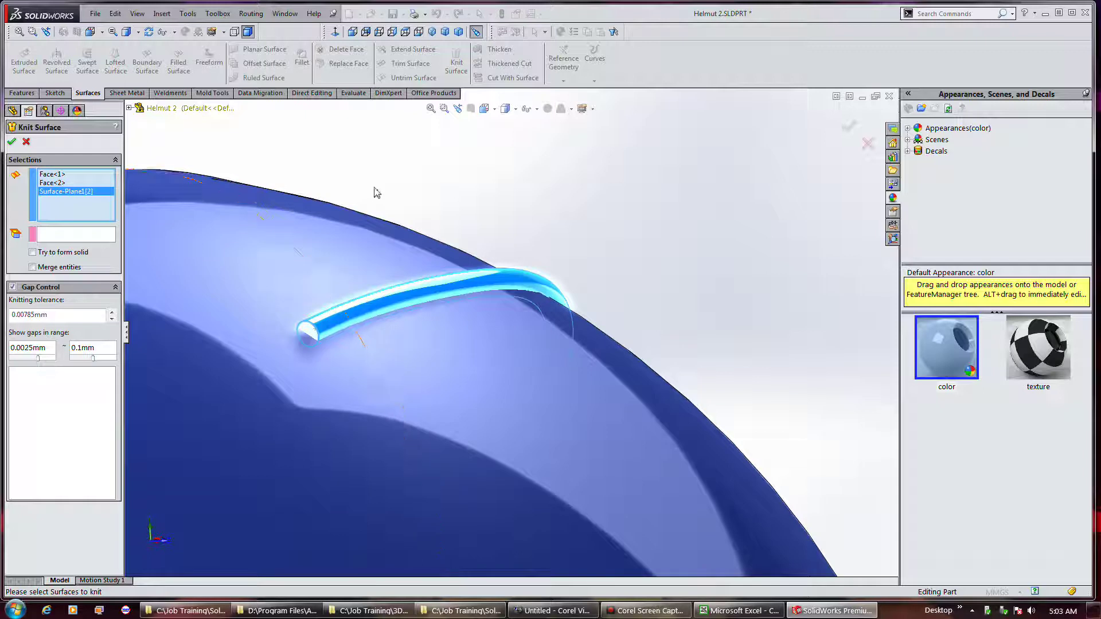
{"action": "right_click", "coordinate": [95, 207]}
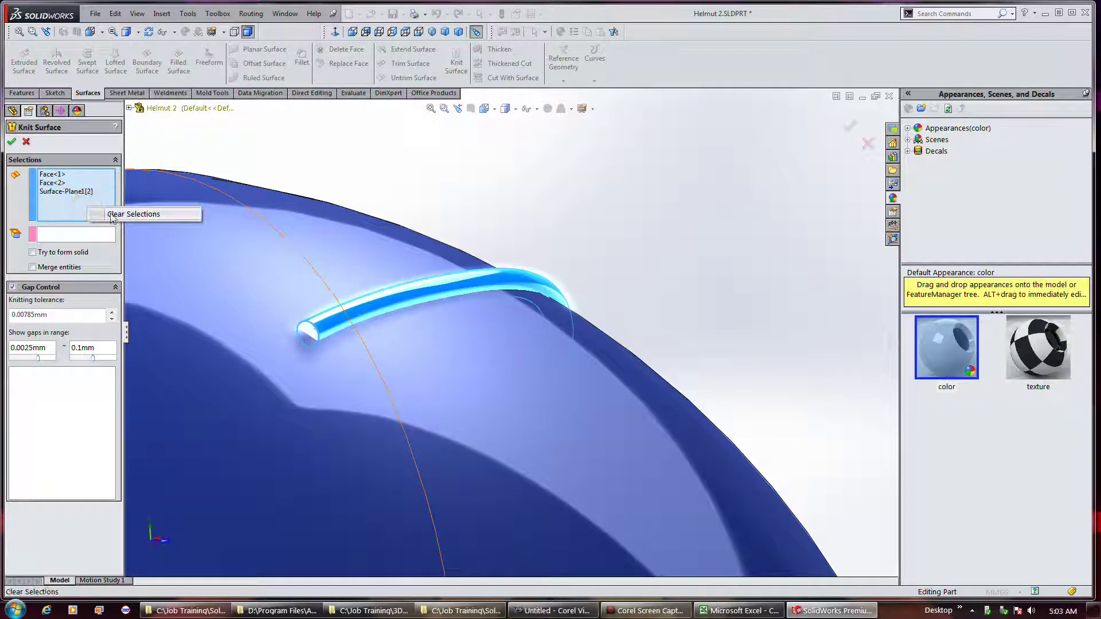
{"action": "left_click", "coordinate": [111, 212]}
{"action": "left_click", "coordinate": [306, 331]}
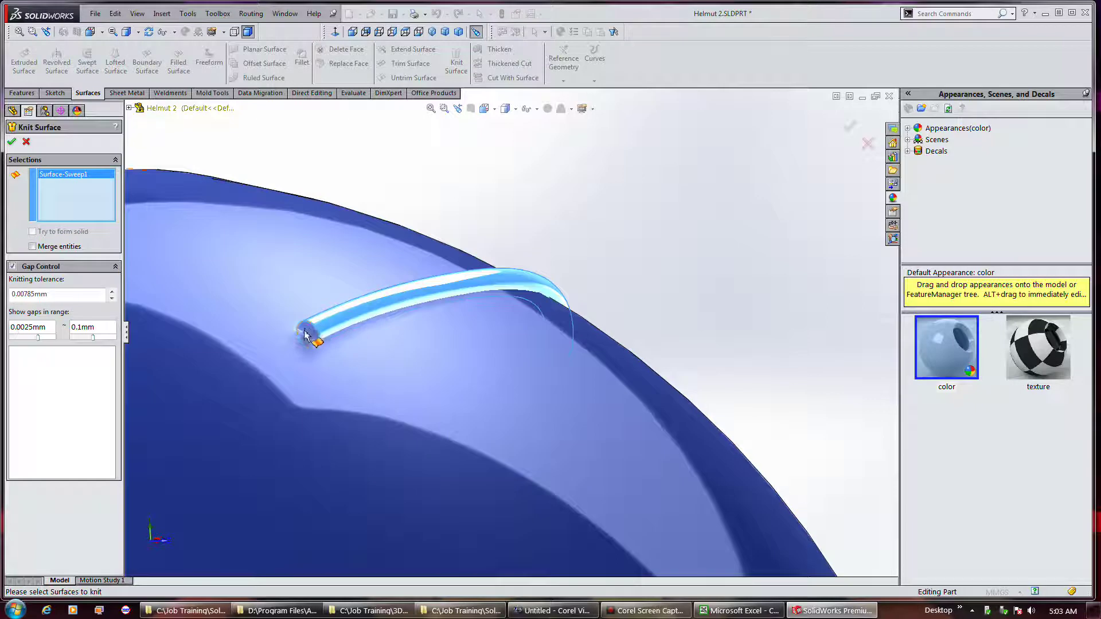
{"action": "left_click", "coordinate": [305, 333]}
{"action": "middle_click_drag", "start_coordinate": [591, 288], "coordinate": [656, 359]}
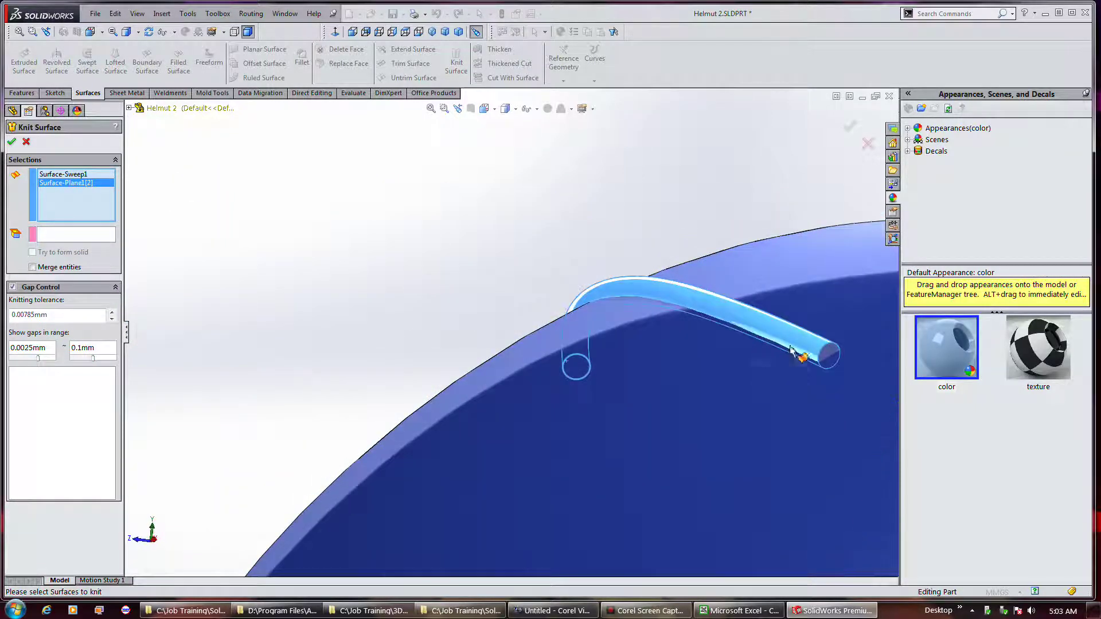
{"action": "left_click", "coordinate": [833, 357]}
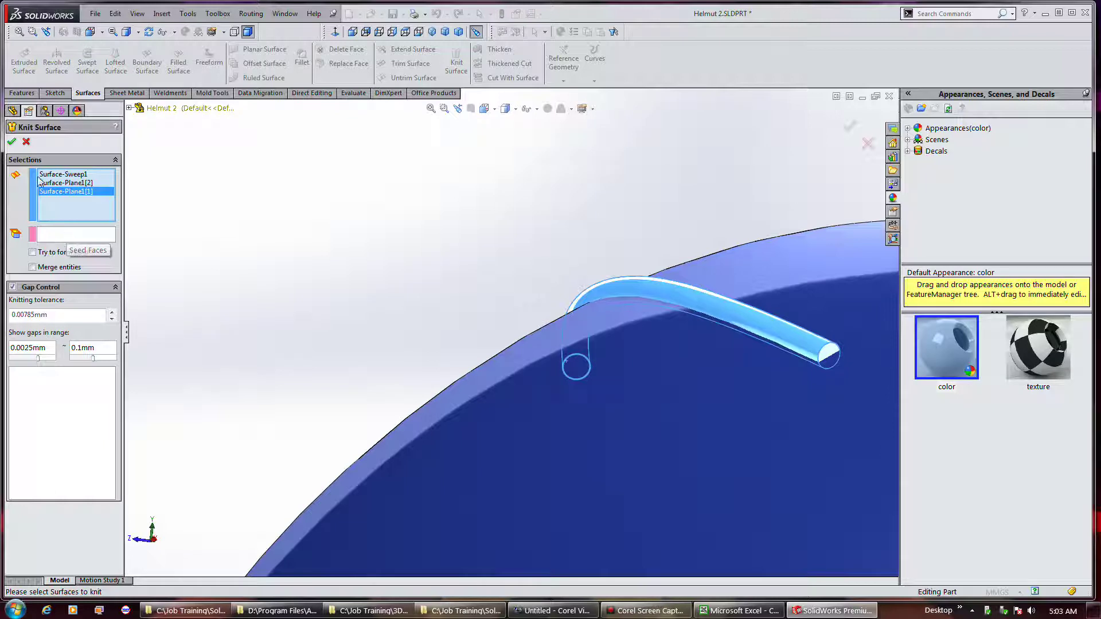
{"action": "left_click", "coordinate": [12, 141]}
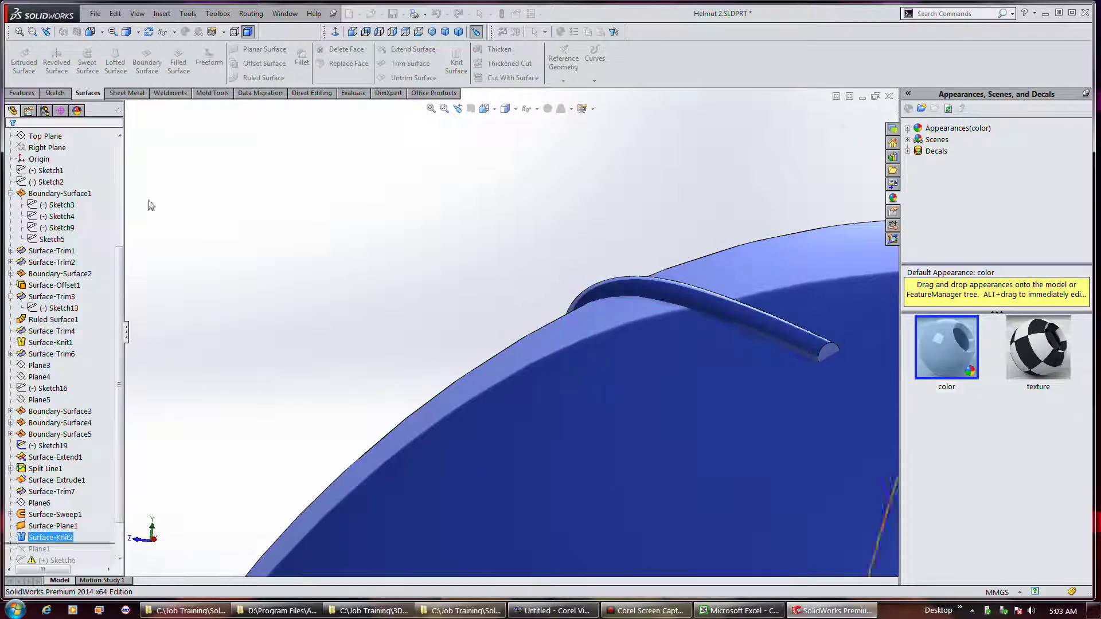
Step: Check the knitted tube in the model and among the part's surface bodies
{"action": "left_click", "coordinate": [708, 307]}
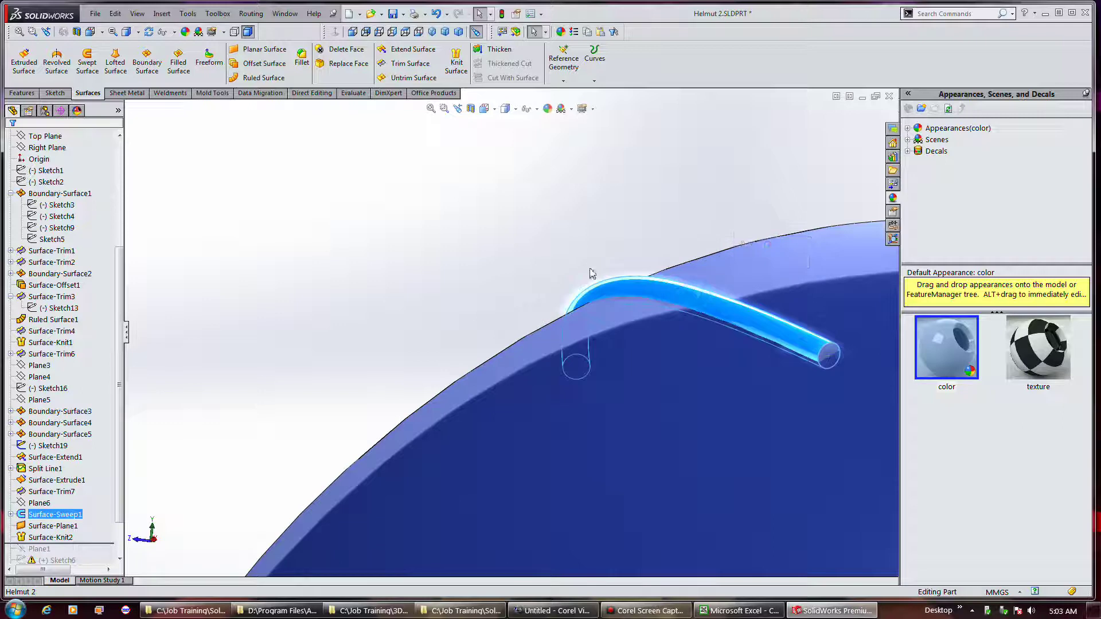
{"action": "scroll", "coordinate": [585, 270], "scroll_direction": "up", "scroll_amount": 1}
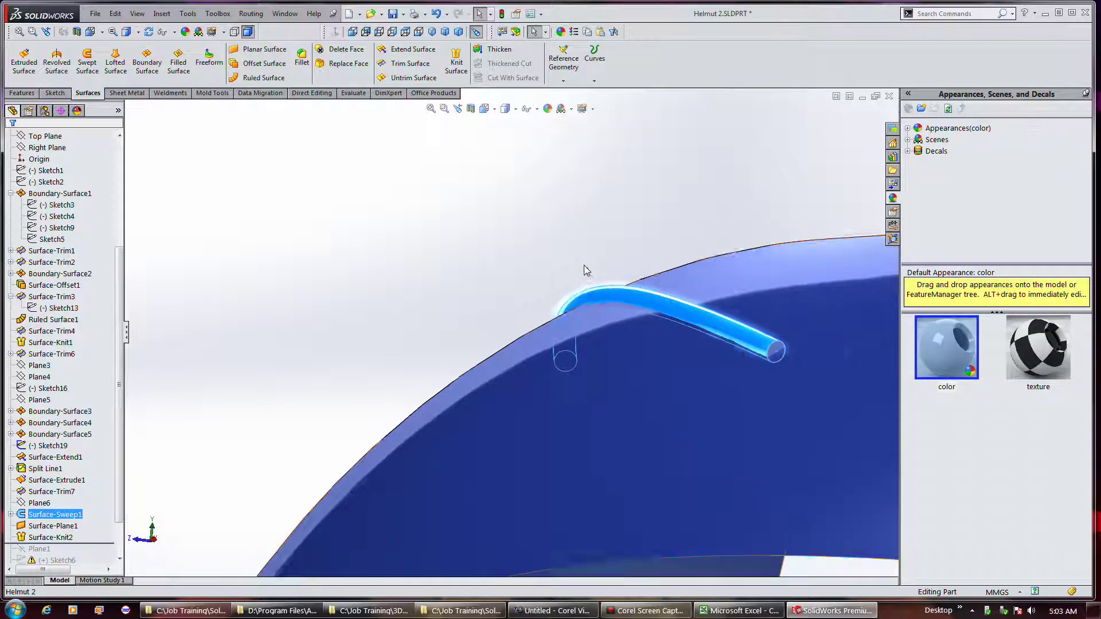
{"action": "left_click", "coordinate": [695, 208]}
{"action": "left_click", "coordinate": [358, 242]}
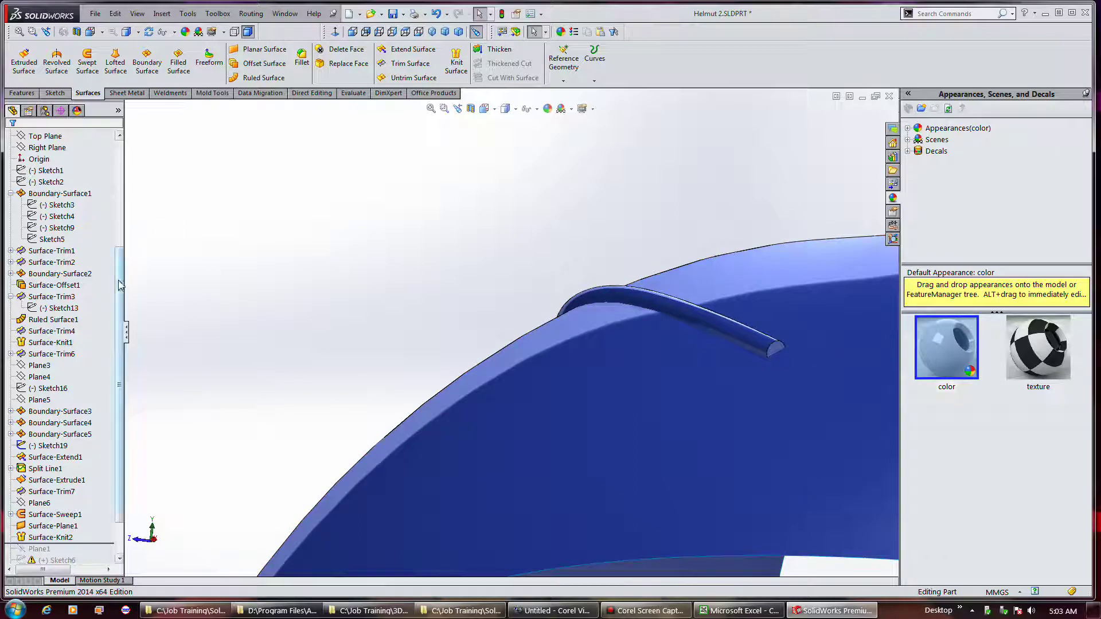
{"action": "left_click_drag", "start_coordinate": [118, 281], "coordinate": [119, 172]}
{"action": "left_click", "coordinate": [62, 250]}
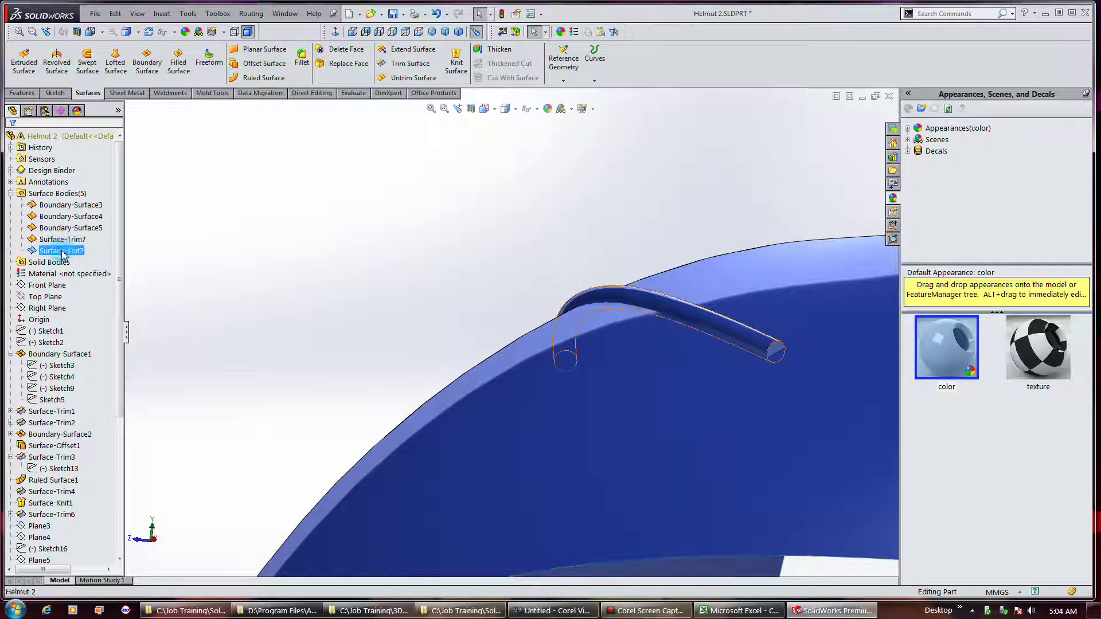
{"action": "left_click", "coordinate": [63, 250]}
{"action": "left_click", "coordinate": [293, 217]}
Step: Set up a mutual Trim Surface between the knitted tube and the helmet's outer shell
{"action": "middle_click_drag", "start_coordinate": [330, 237], "coordinate": [229, 224]}
{"action": "scroll", "coordinate": [229, 223], "scroll_direction": "down", "scroll_amount": 2}
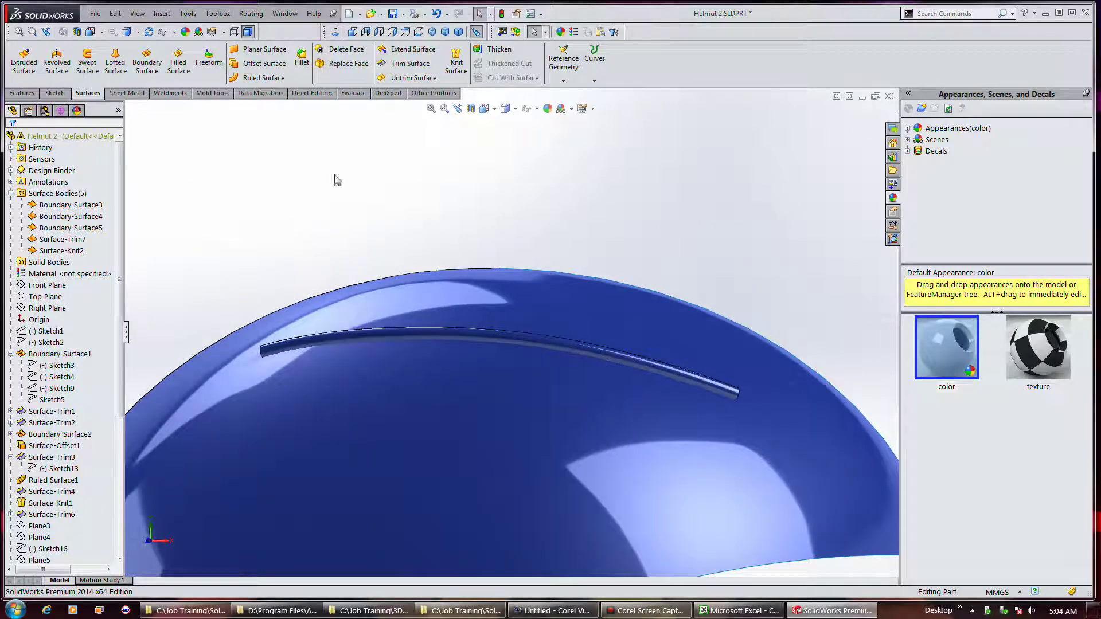
{"action": "left_click", "coordinate": [403, 65]}
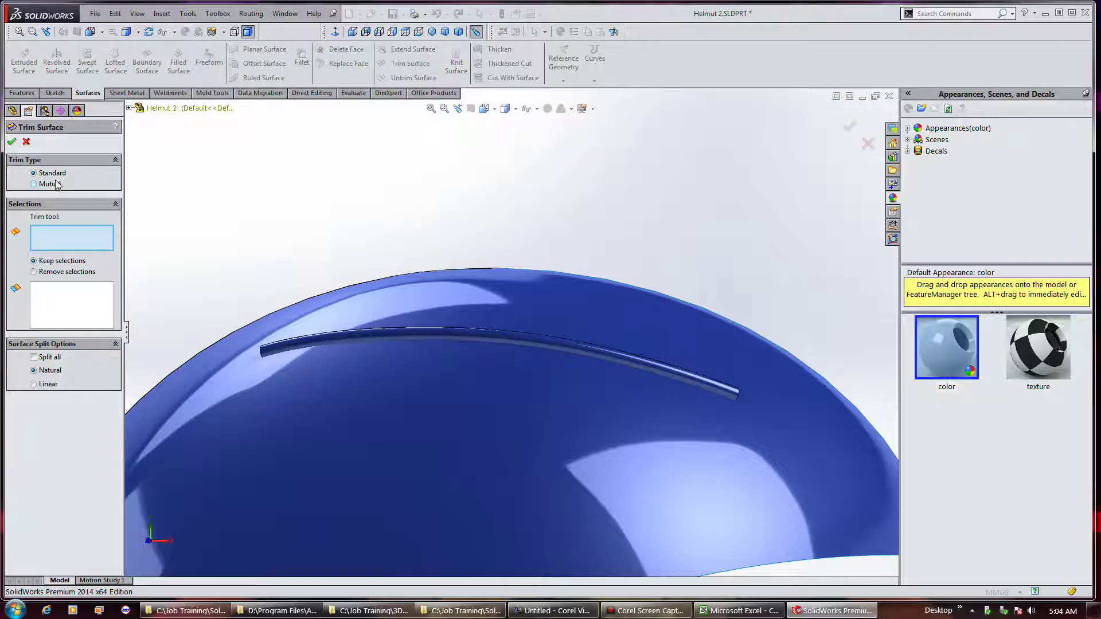
{"action": "left_click", "coordinate": [34, 184]}
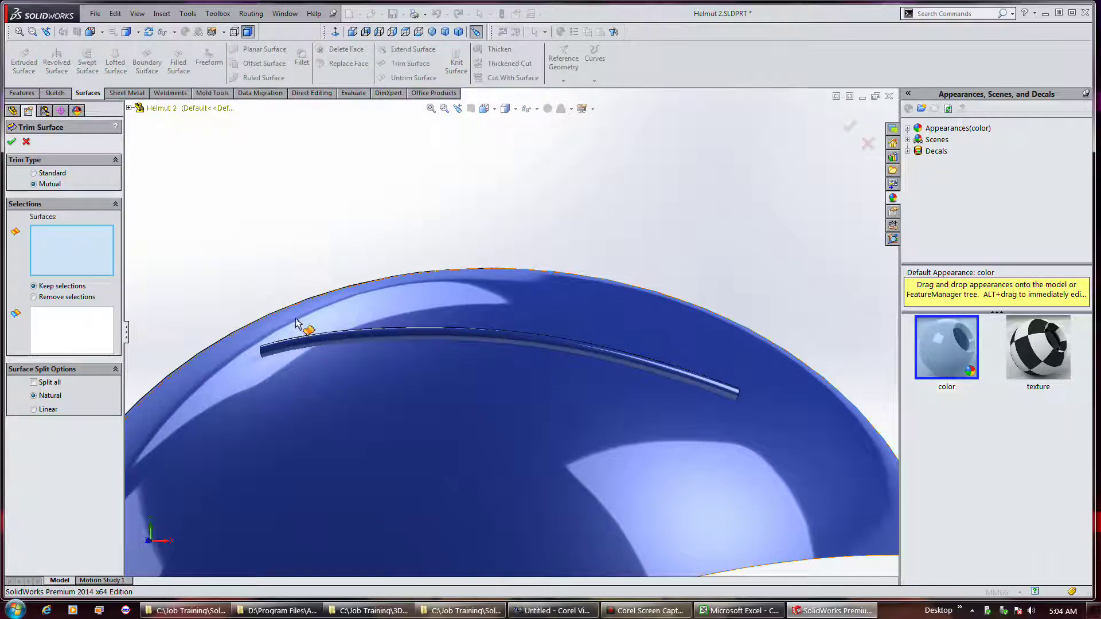
{"action": "left_click", "coordinate": [306, 345]}
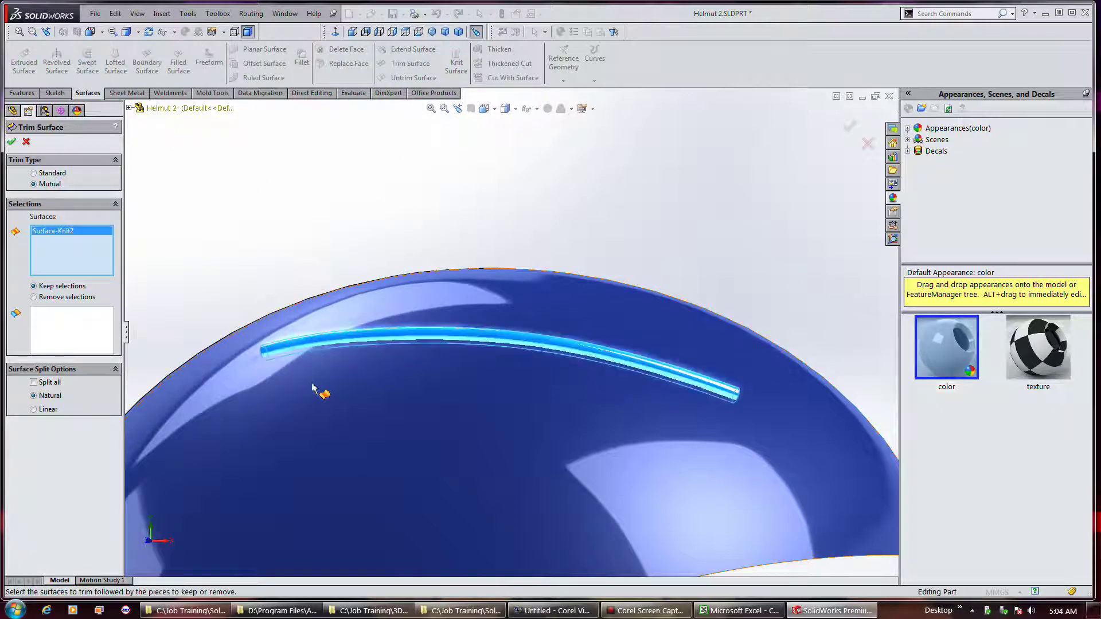
{"action": "left_click", "coordinate": [319, 388]}
{"action": "middle_click_drag", "start_coordinate": [652, 263], "coordinate": [637, 243]}
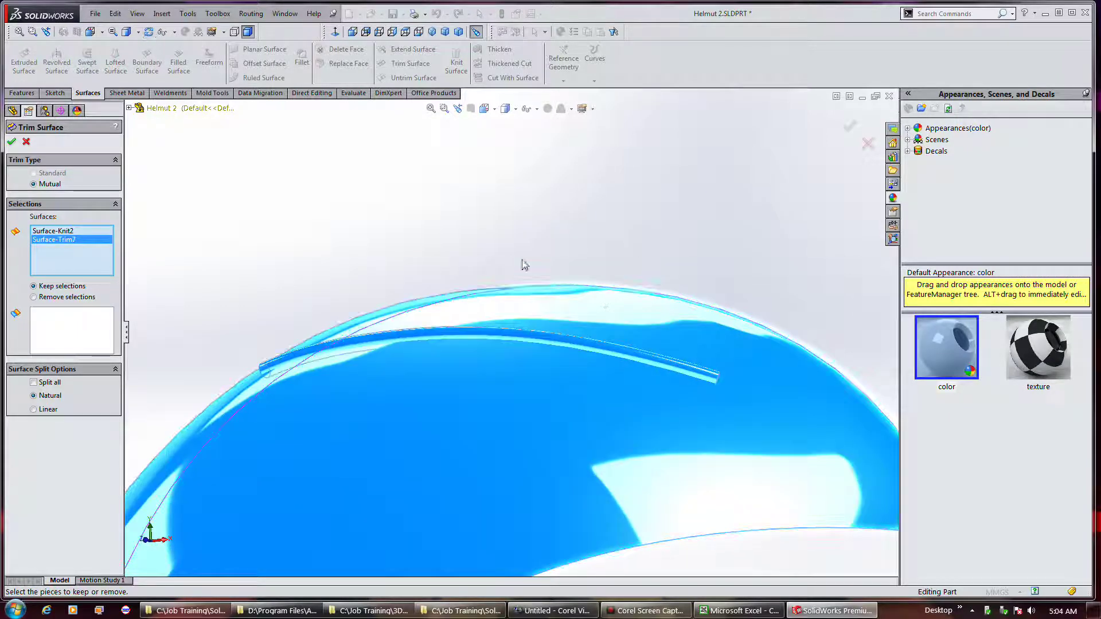
Step: Keep the helmet shell and the part of the tube protruding outside it, and apply the mutual trim
{"action": "left_click", "coordinate": [68, 329]}
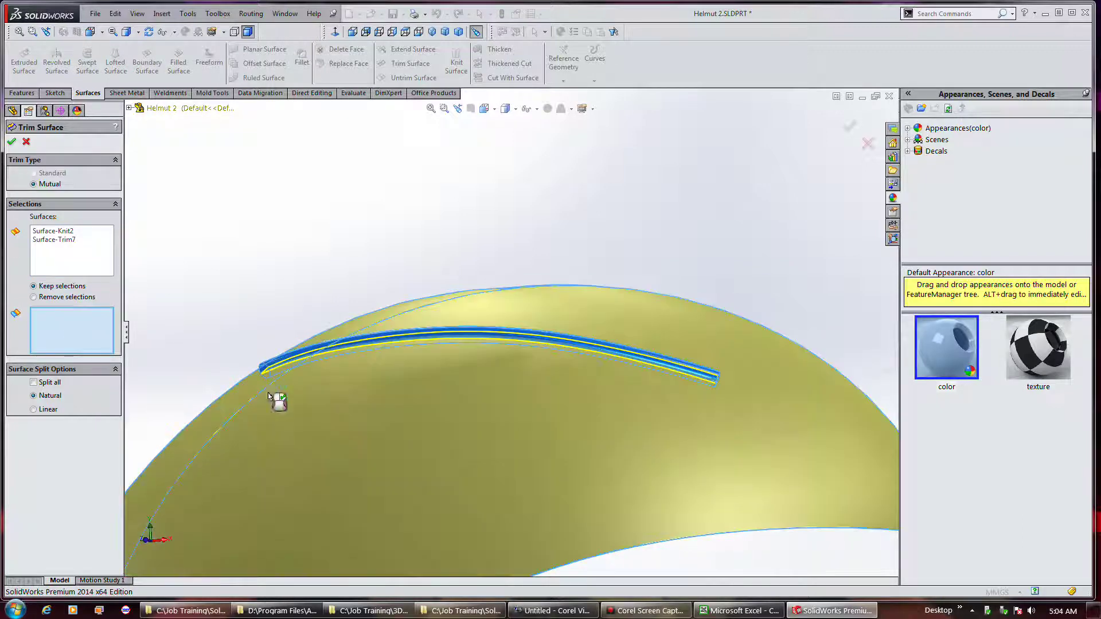
{"action": "left_click", "coordinate": [348, 405]}
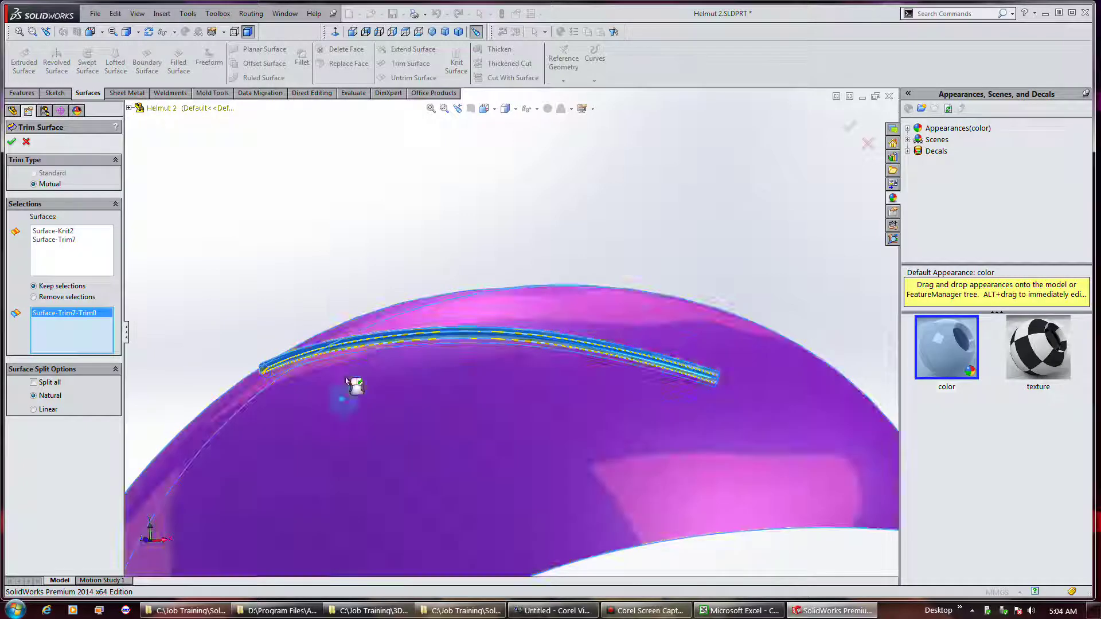
{"action": "left_click", "coordinate": [370, 344]}
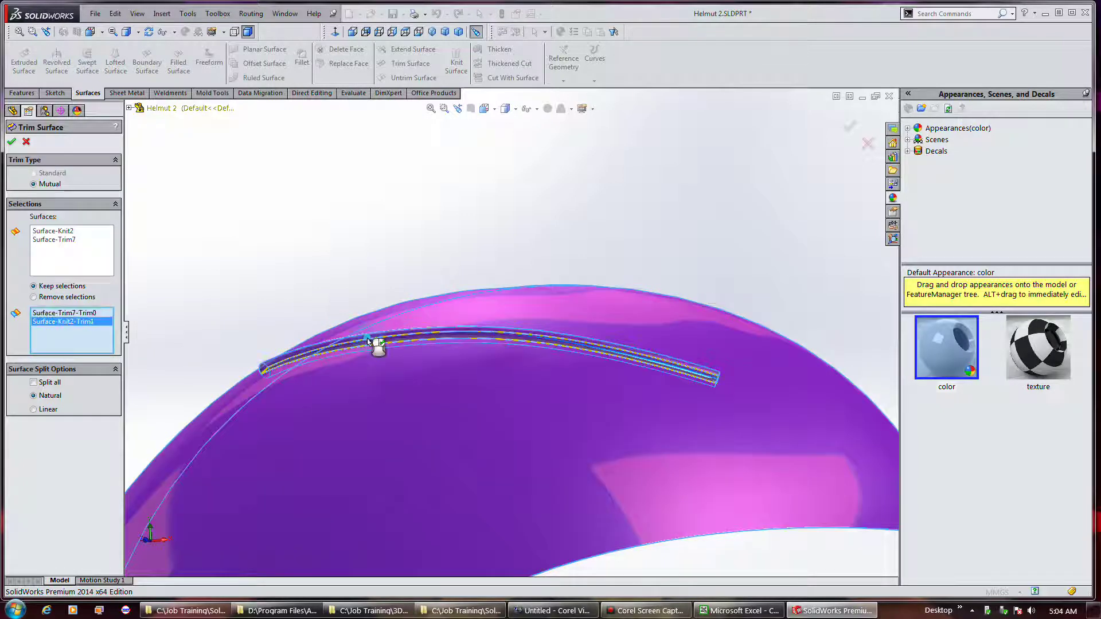
{"action": "middle_click_drag", "start_coordinate": [597, 357], "coordinate": [542, 247]}
{"action": "left_click", "coordinate": [11, 142]}
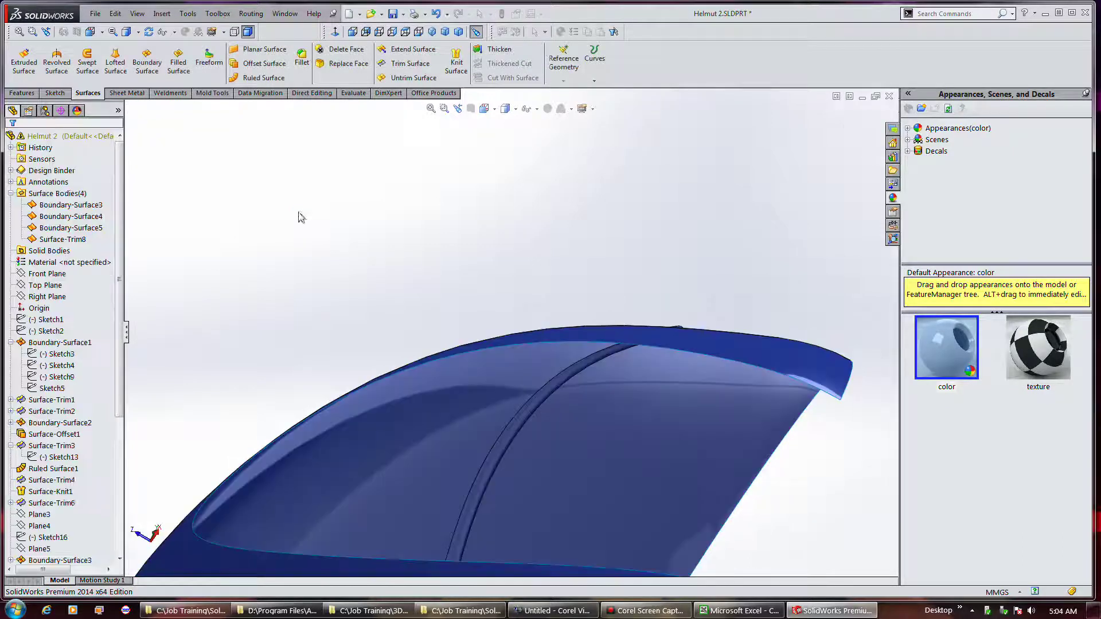
Step: Inspect the trimmed rib on the crown from inside and outside the helmet
{"action": "scroll", "coordinate": [622, 421], "scroll_direction": "down", "scroll_amount": 3}
{"action": "middle_click_drag", "start_coordinate": [625, 418], "coordinate": [506, 500]}
{"action": "scroll", "coordinate": [337, 382], "scroll_direction": "up", "scroll_amount": 5}
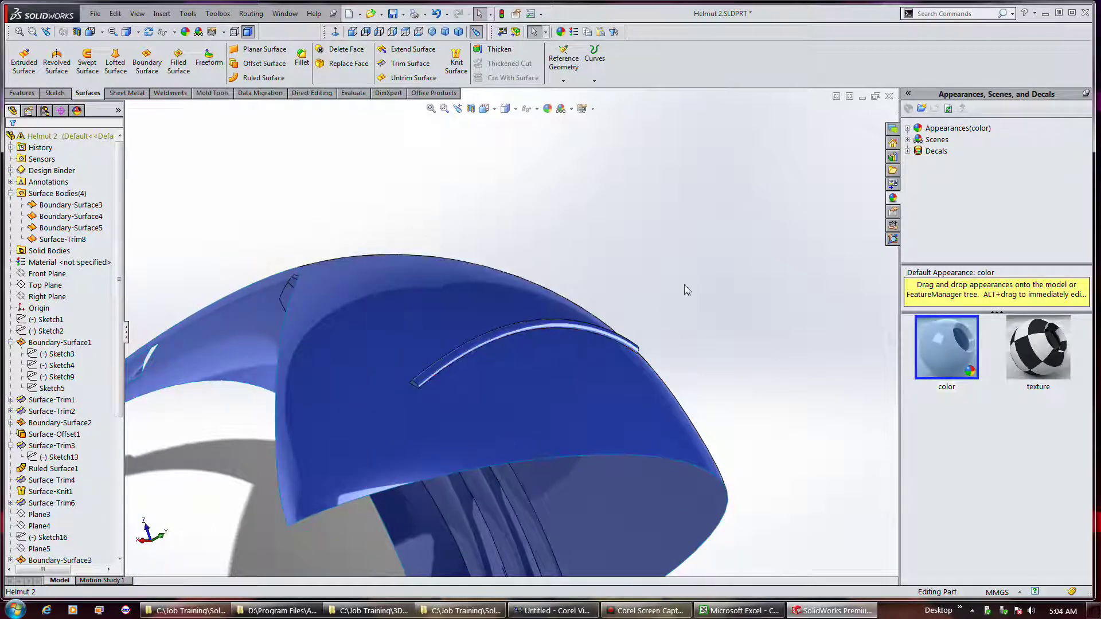
{"action": "middle_click_drag", "start_coordinate": [691, 283], "coordinate": [681, 287]}
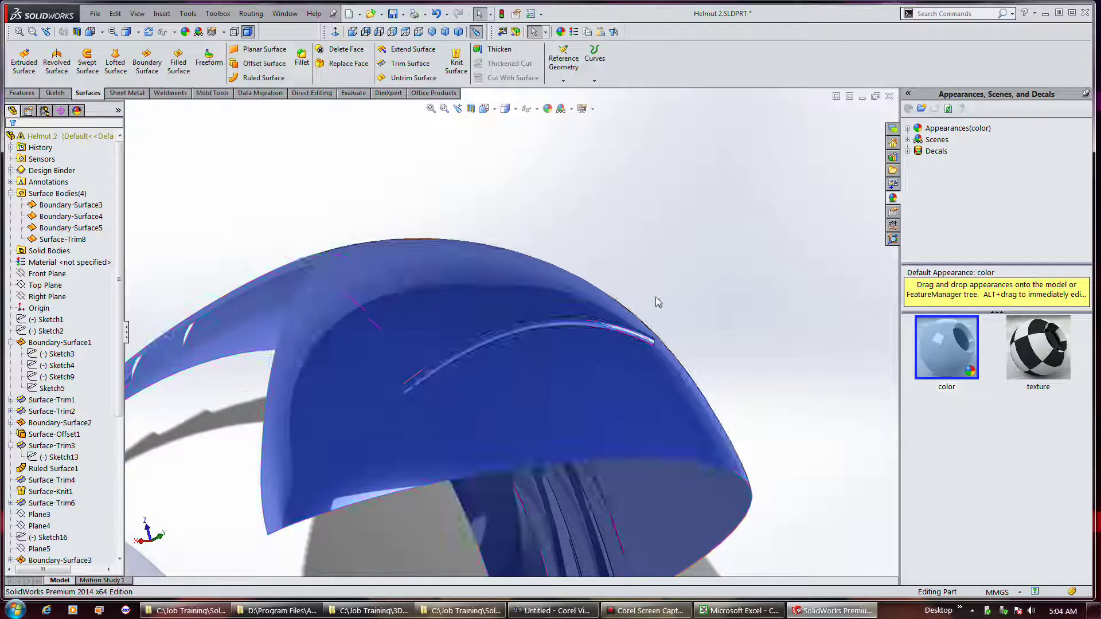
{"action": "key", "text": "Escape"}
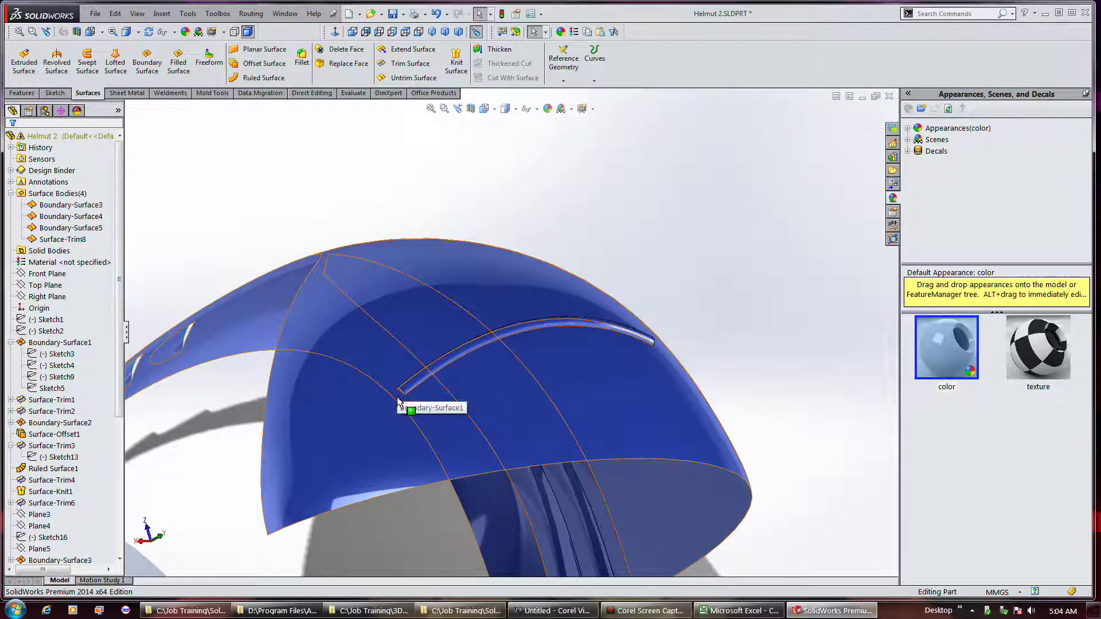
Step: Start a constant-size fillet on the curved edge of the end cap at one end of the crown rib
{"action": "scroll", "coordinate": [408, 401], "scroll_direction": "down", "scroll_amount": 5}
{"action": "scroll", "coordinate": [424, 384], "scroll_direction": "down", "scroll_amount": 2}
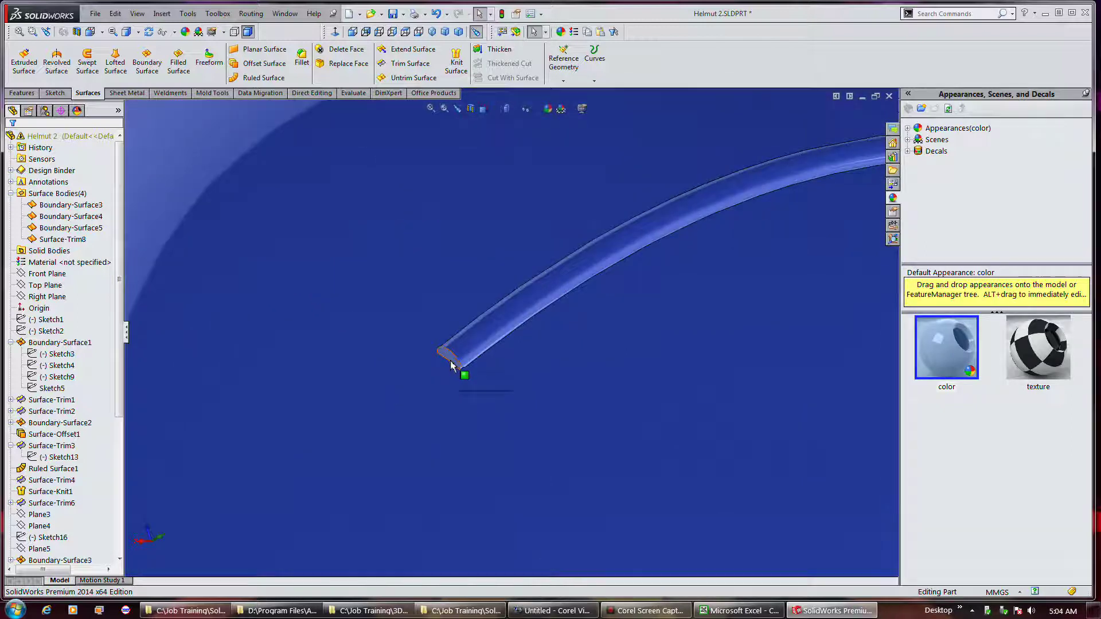
{"action": "left_click", "coordinate": [302, 57]}
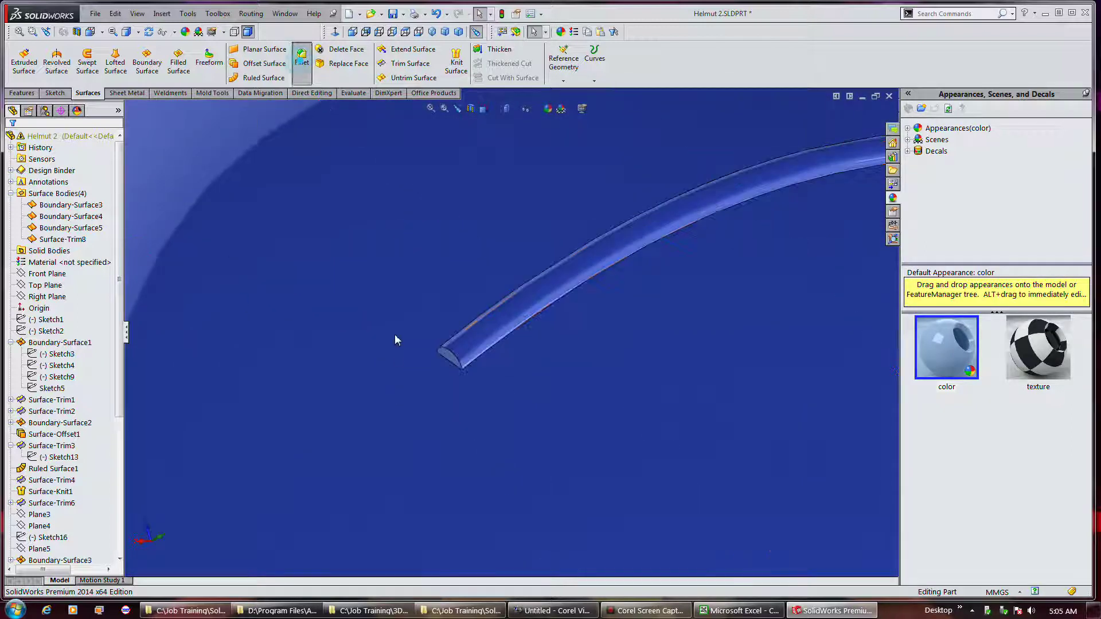
{"action": "left_click", "coordinate": [437, 351]}
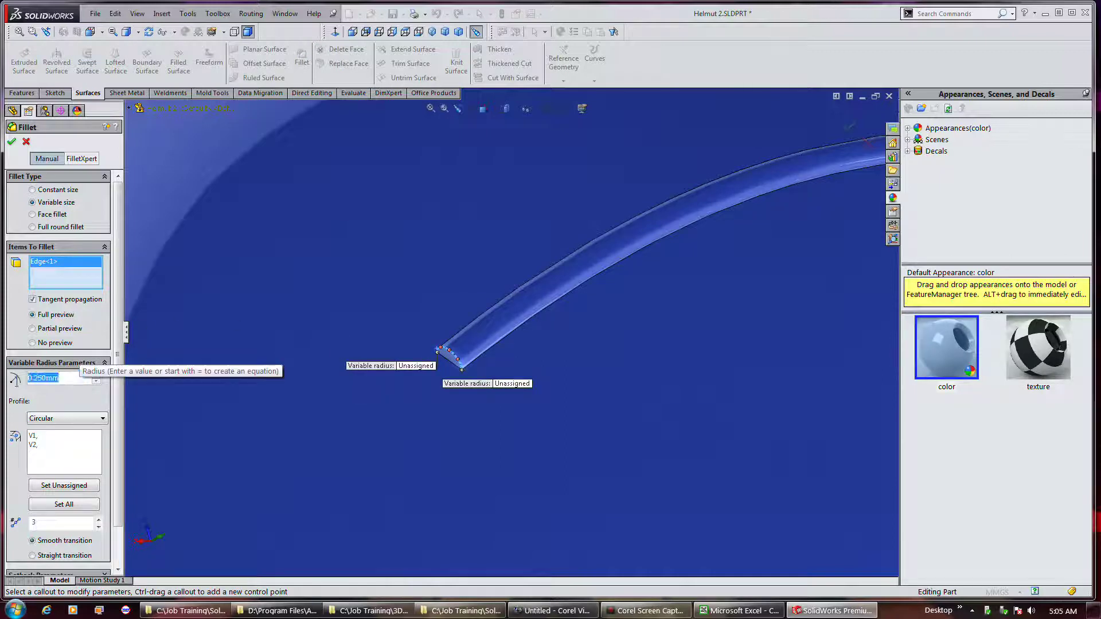
{"action": "type", "text": "1"}
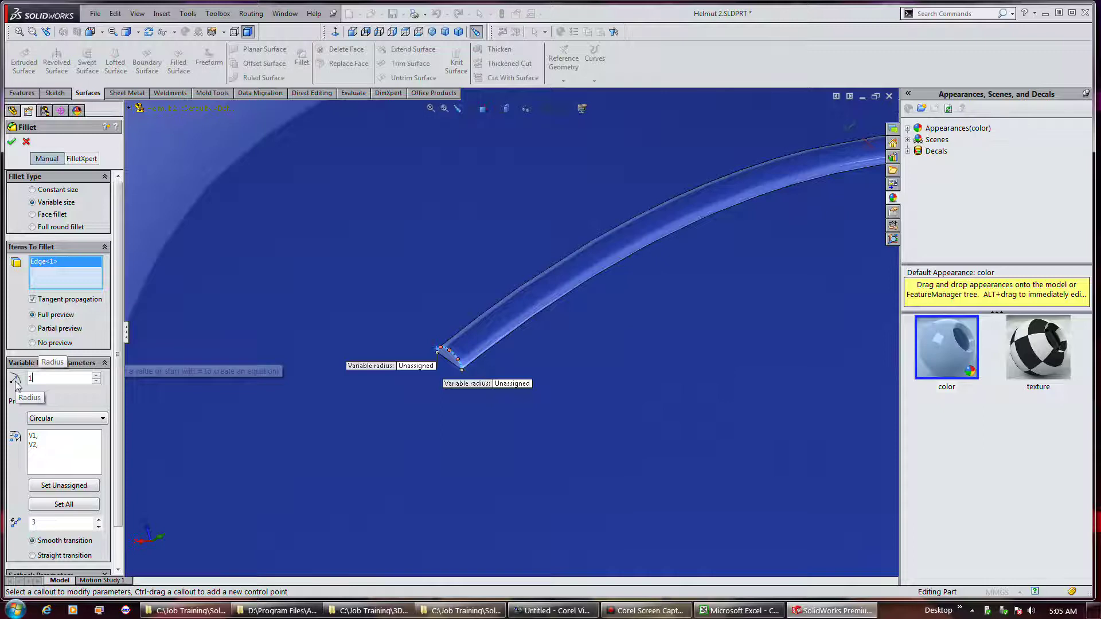
{"action": "key", "text": "Return"}
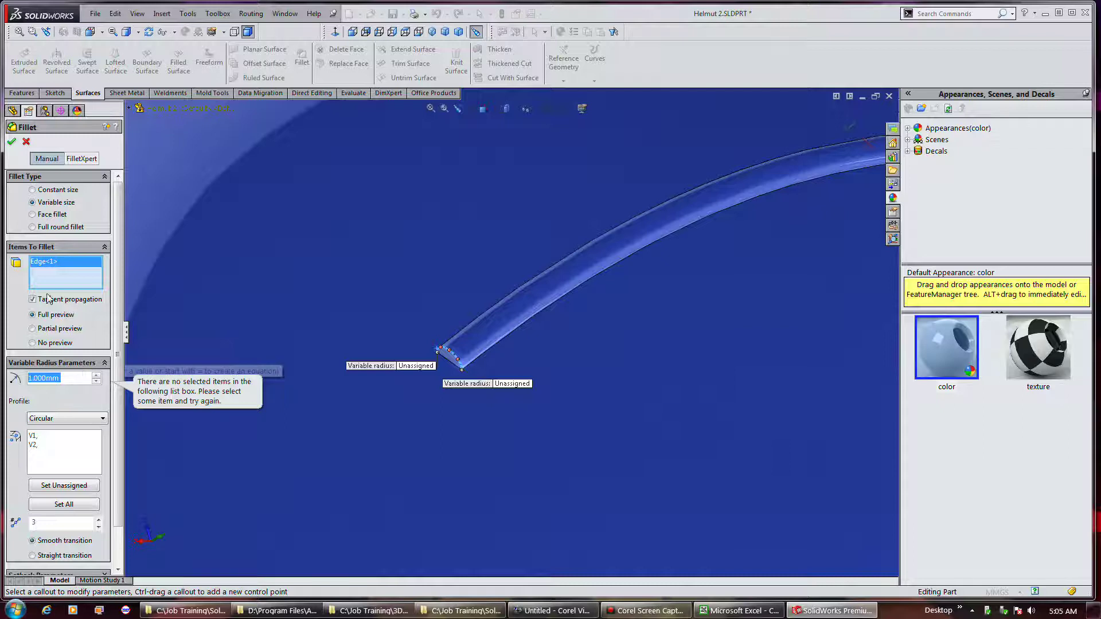
{"action": "left_click", "coordinate": [57, 192]}
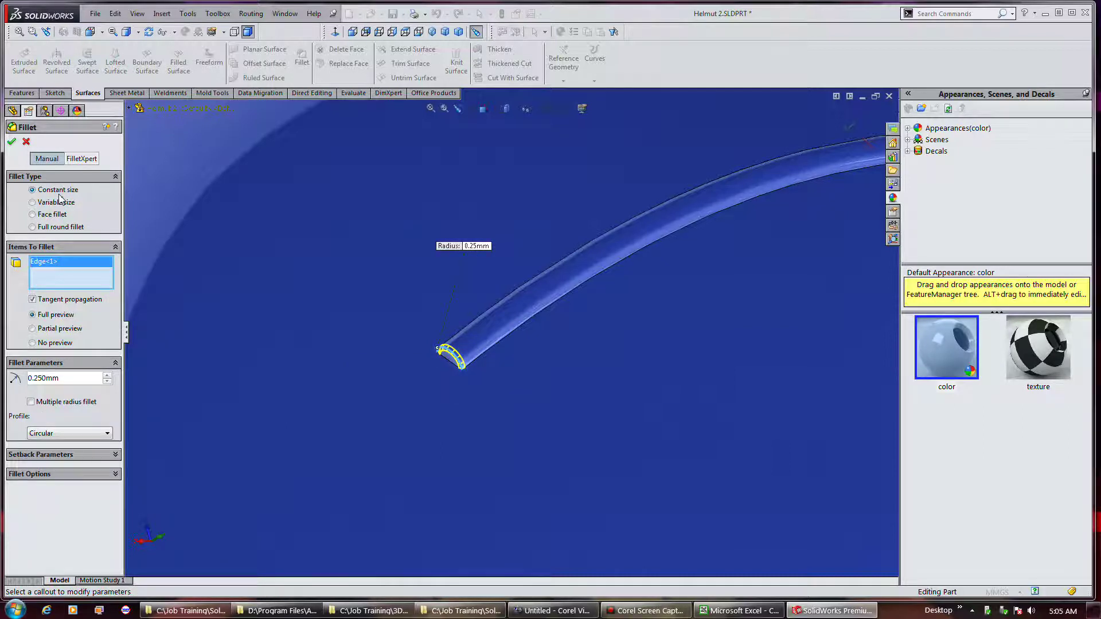
Step: Set the radius of the end-cap fillet to 0.9 mm
{"action": "double_click", "coordinate": [78, 379]}
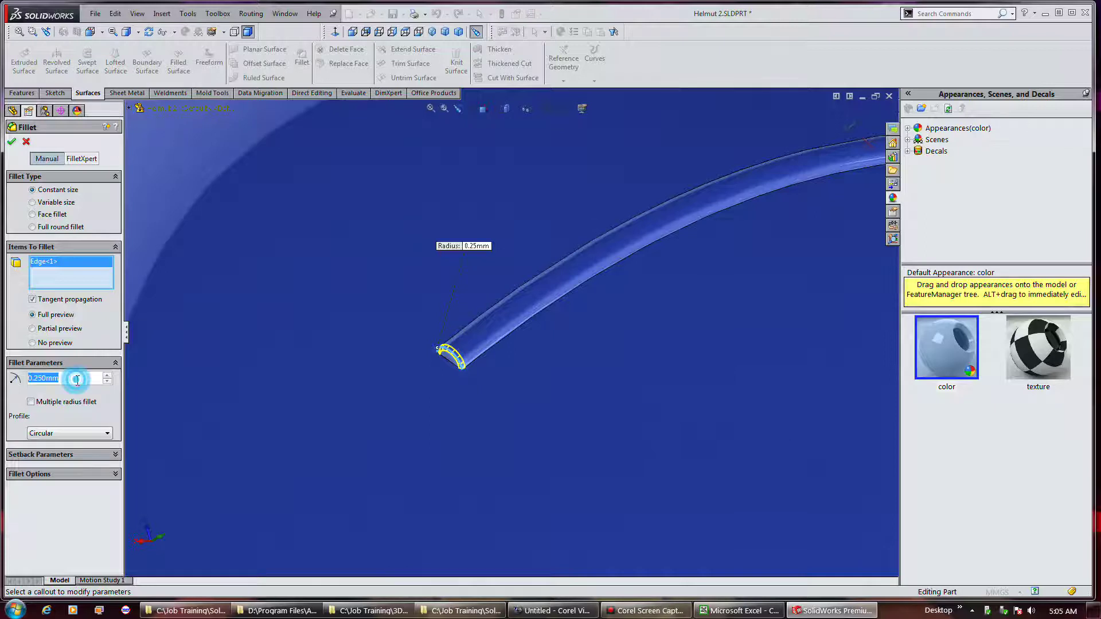
{"action": "type", "text": "1"}
{"action": "key", "text": "Return"}
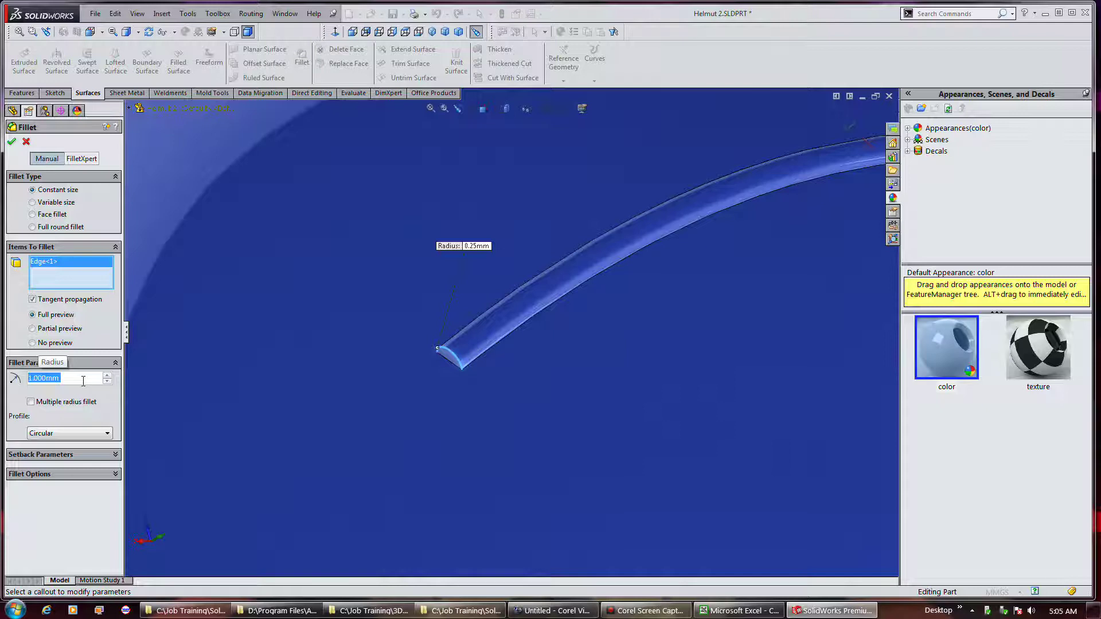
{"action": "key", "text": "BackSpace"}
{"action": "type", "text": ".9"}
{"action": "key", "text": "Return"}
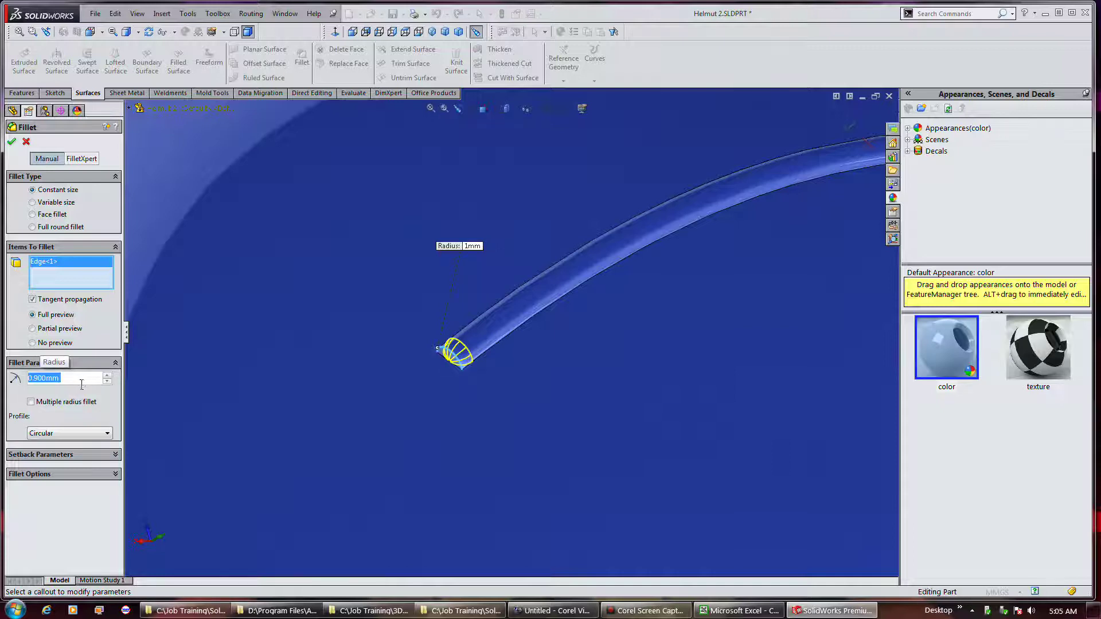
Step: Add the matching end-cap edge at the rib's other end and apply the fillet
{"action": "scroll", "coordinate": [548, 324], "scroll_direction": "up", "scroll_amount": 5}
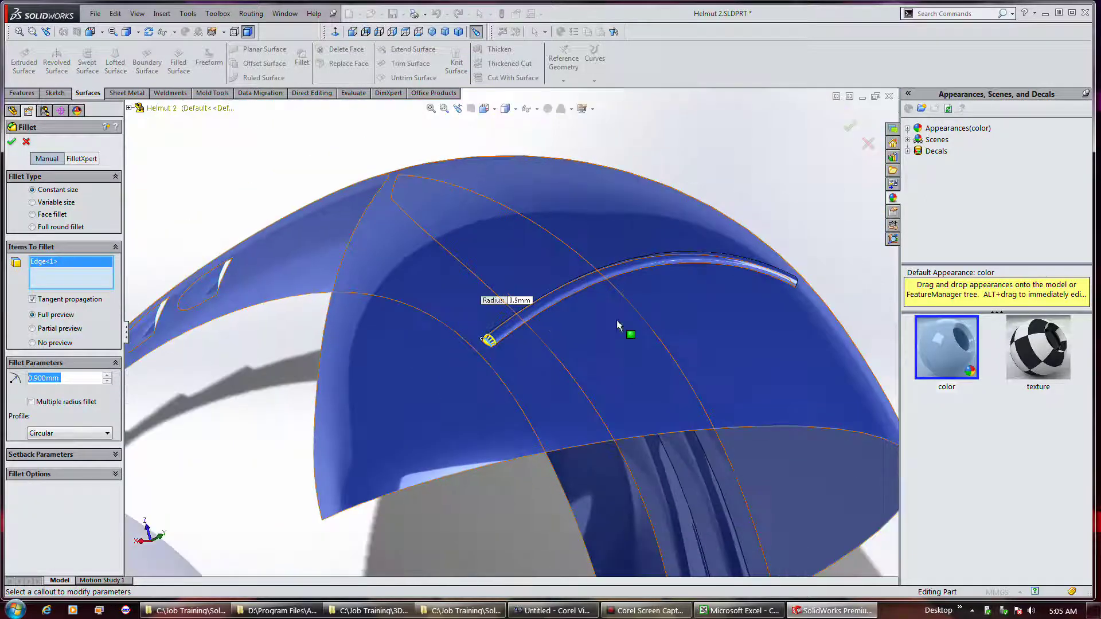
{"action": "middle_click_drag", "start_coordinate": [734, 314], "coordinate": [706, 308]}
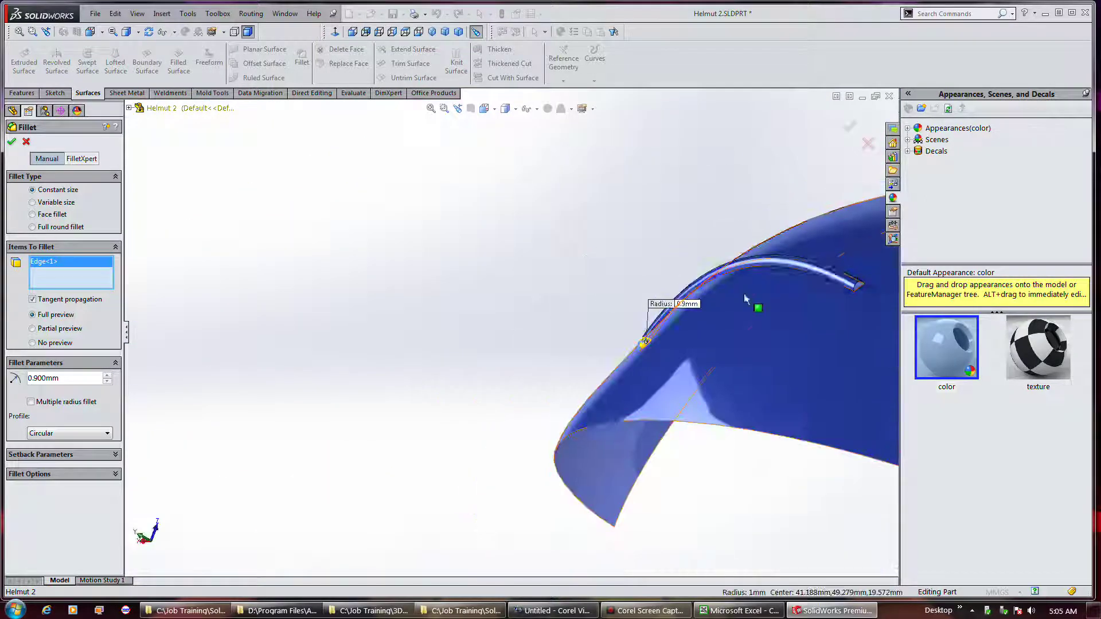
{"action": "left_click", "coordinate": [783, 338]}
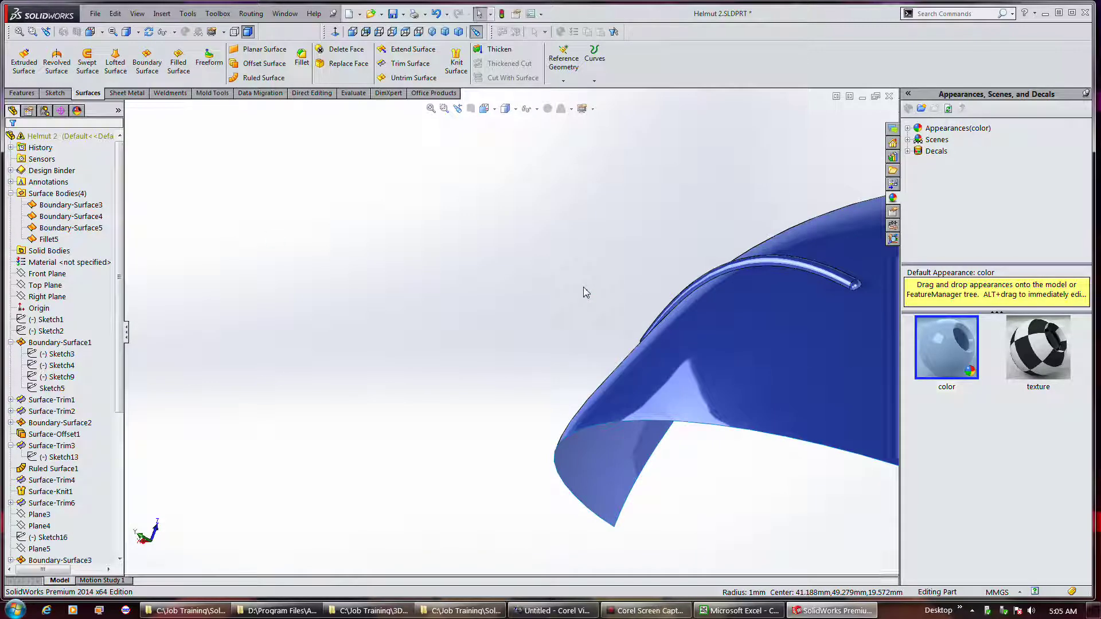
Step: Fillet the edge where the rib meets the helmet shell with a constant 2 mm radius and tangent propagation
{"action": "scroll", "coordinate": [869, 282], "scroll_direction": "up", "scroll_amount": 3}
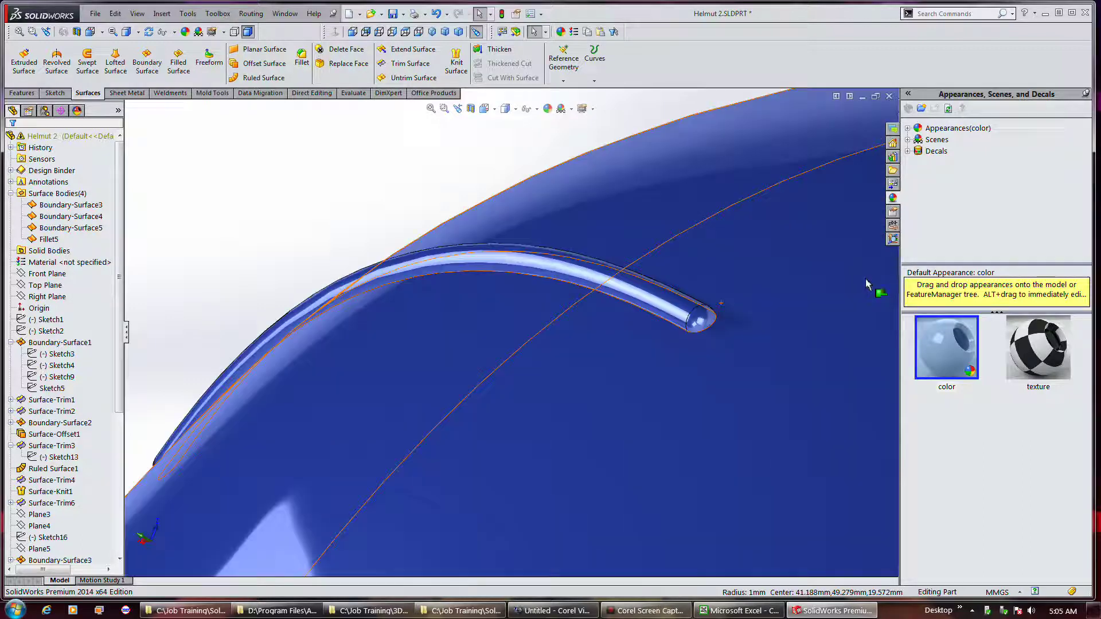
{"action": "mouse_move", "coordinate": [736, 344]}
{"action": "middle_mouse_down"}
{"action": "mouse_move", "coordinate": [730, 167]}
{"action": "mouse_move", "coordinate": [730, 373]}
{"action": "mouse_move", "coordinate": [750, 368]}
{"action": "mouse_move", "coordinate": [748, 308]}
{"action": "middle_mouse_up"}
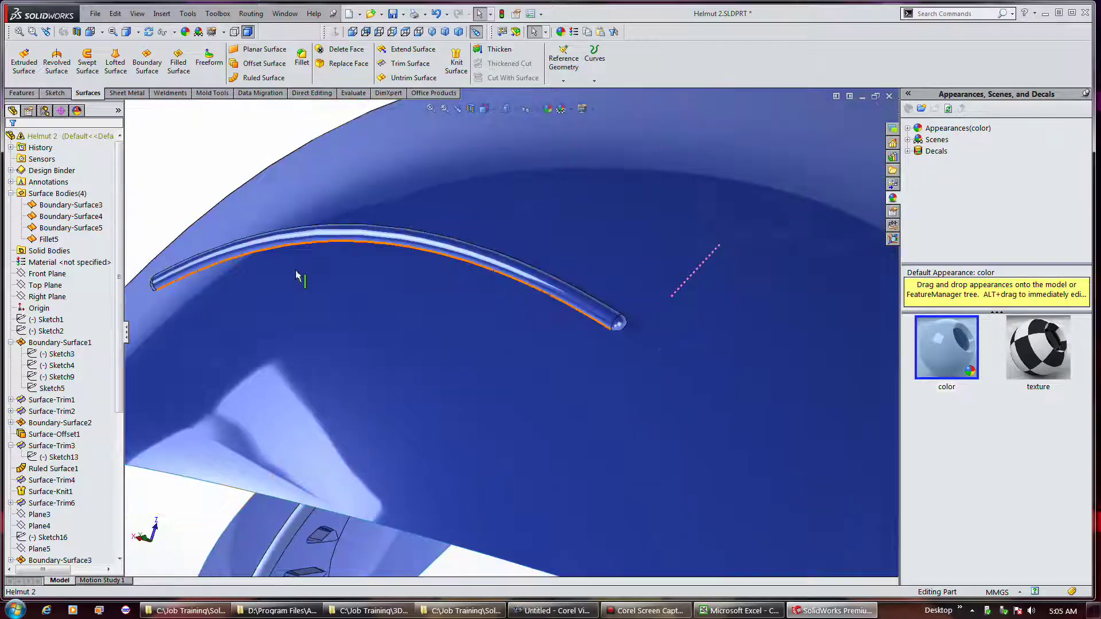
{"action": "left_click", "coordinate": [301, 57]}
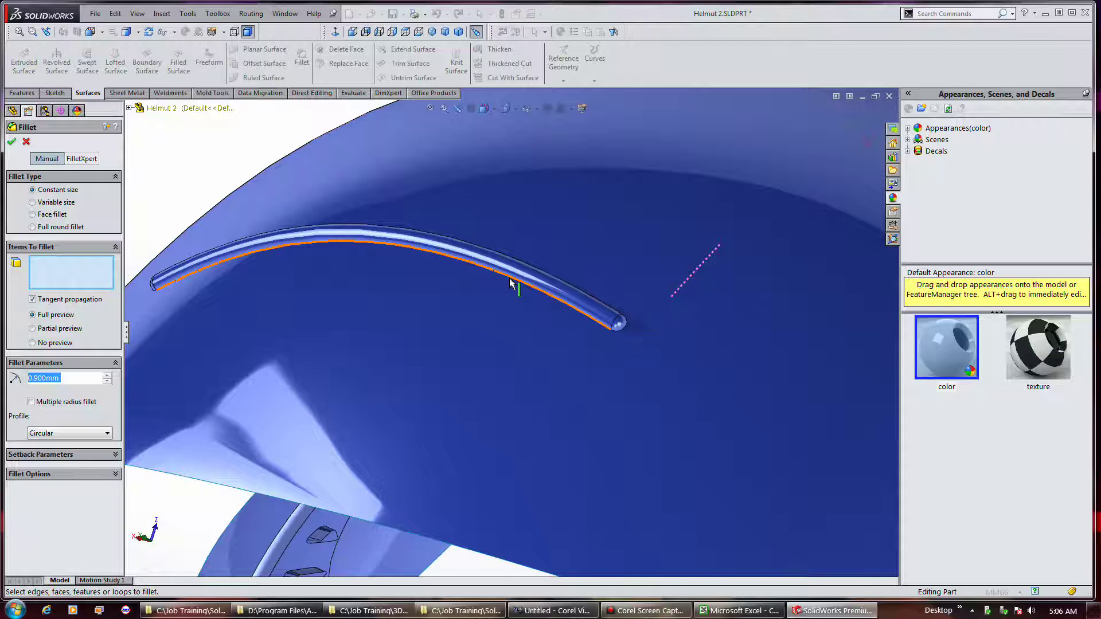
{"action": "right_click", "coordinate": [509, 279]}
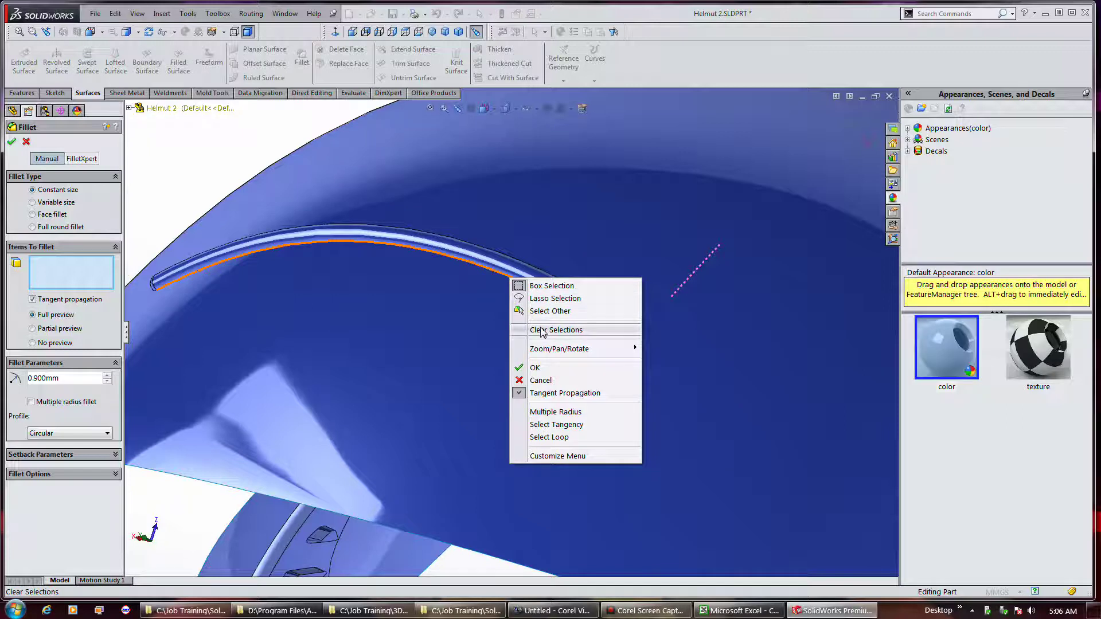
{"action": "left_click", "coordinate": [490, 276]}
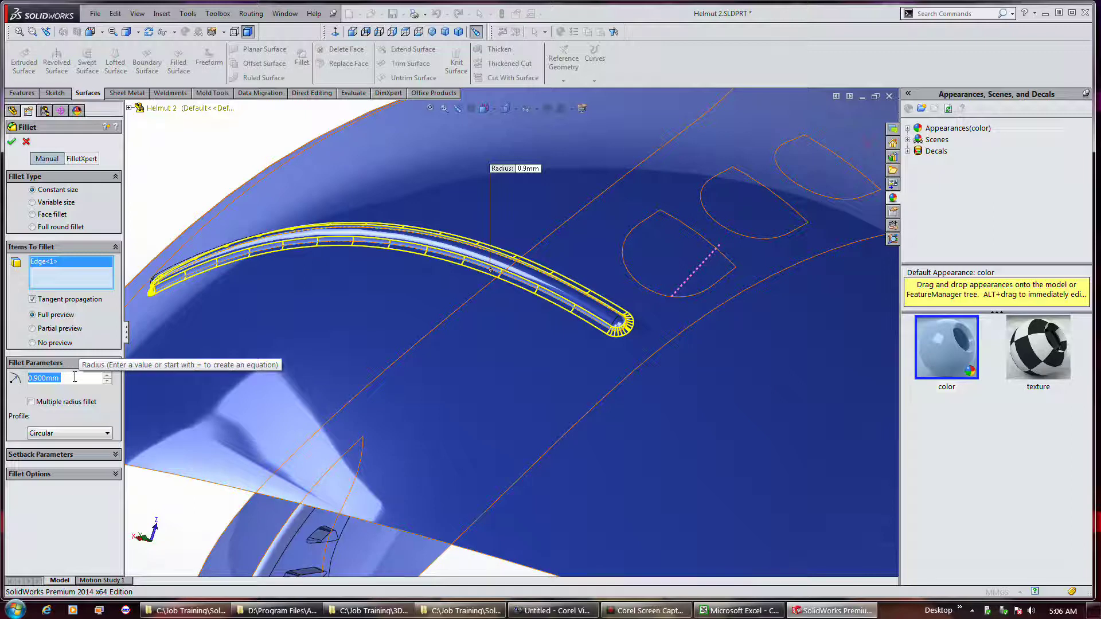
{"action": "type", "text": "2"}
{"action": "key", "text": "Return"}
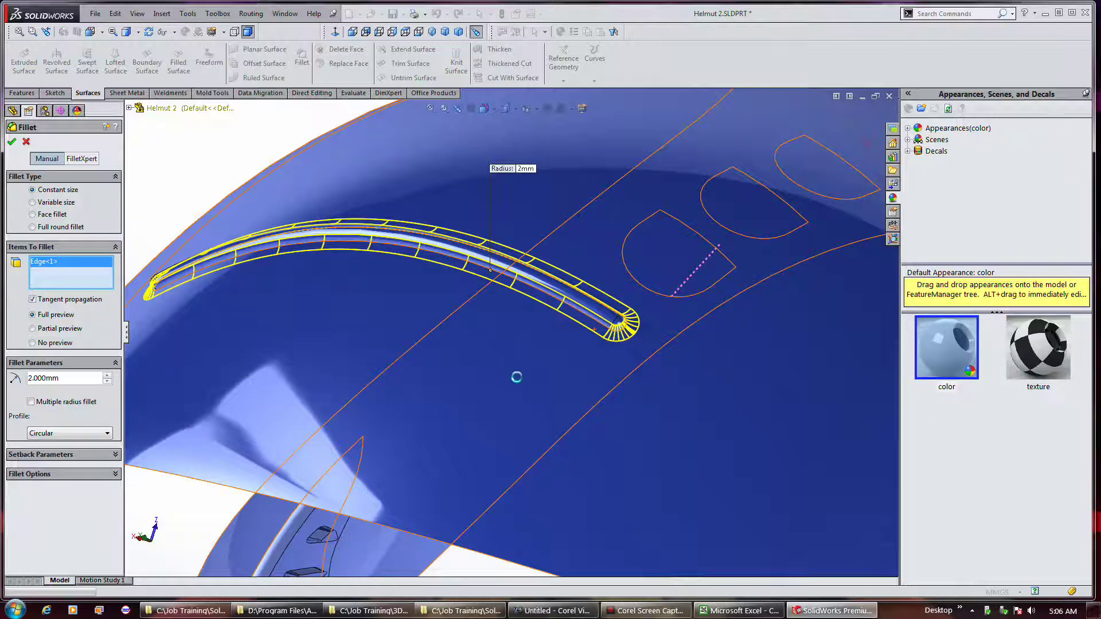
{"action": "key", "text": "Return"}
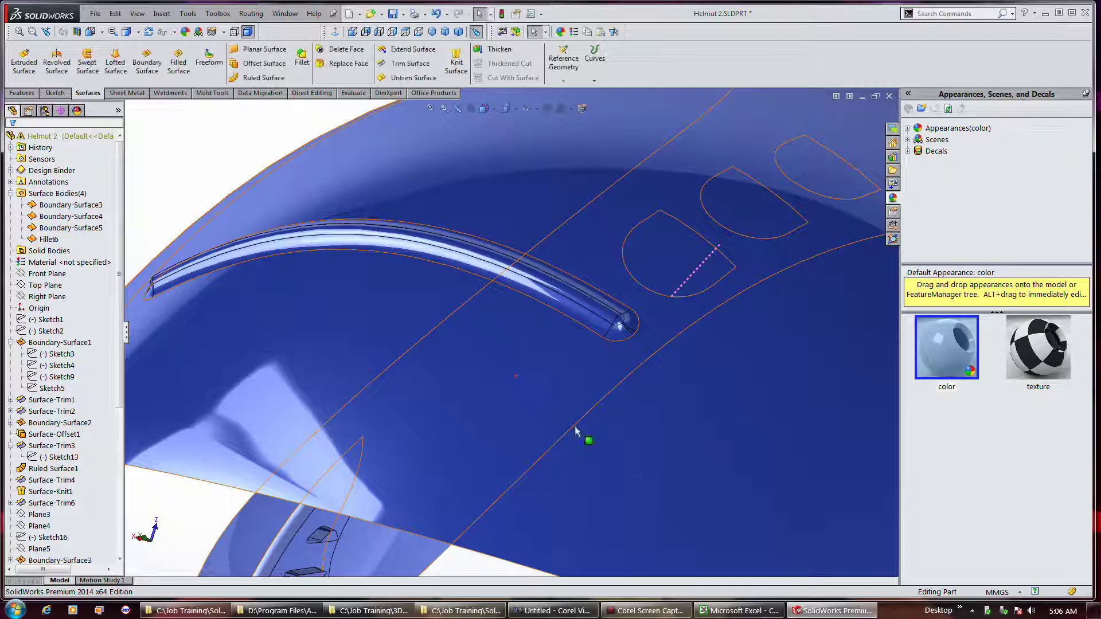
Step: Inspect the filleted rib on the helmet's crown up close and in the Dimetric view
{"action": "mouse_move", "coordinate": [572, 484]}
{"action": "middle_mouse_down"}
{"action": "mouse_move", "coordinate": [575, 315]}
{"action": "mouse_move", "coordinate": [590, 241]}
{"action": "mouse_move", "coordinate": [604, 266]}
{"action": "mouse_move", "coordinate": [595, 390]}
{"action": "mouse_move", "coordinate": [565, 460]}
{"action": "middle_mouse_up"}
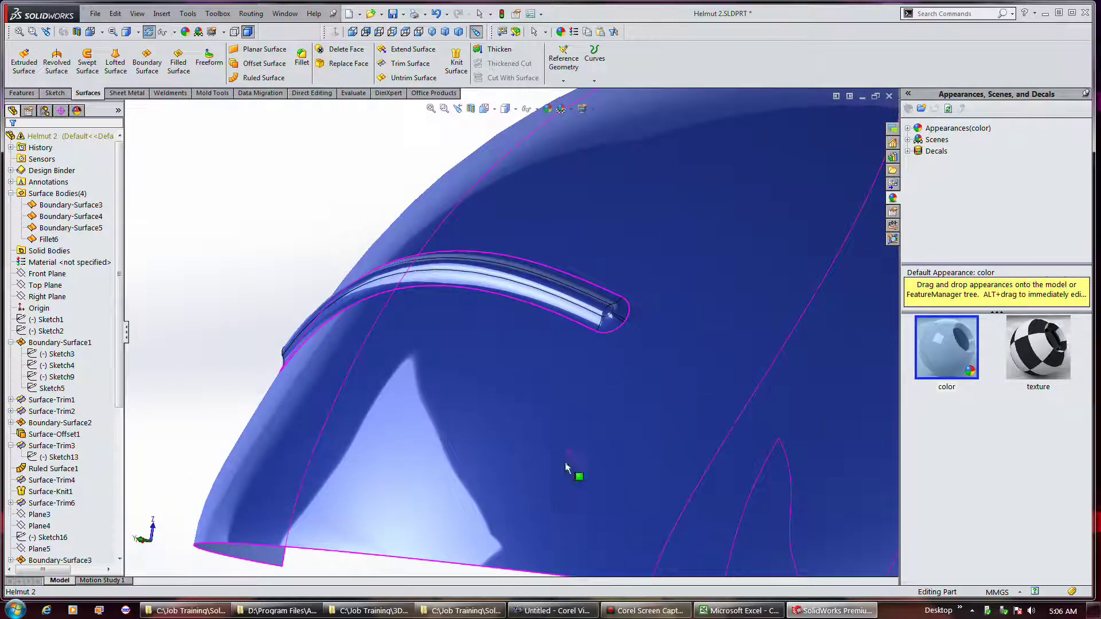
{"action": "left_click", "coordinate": [458, 31]}
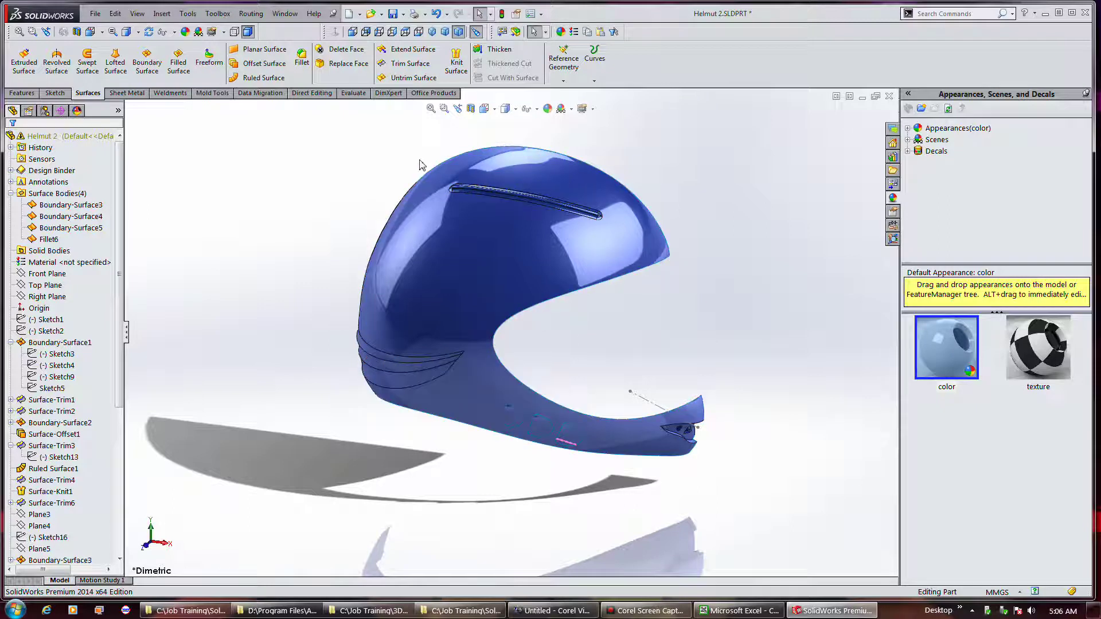
{"action": "scroll", "coordinate": [421, 166], "scroll_direction": "down", "scroll_amount": 4}
{"action": "mouse_move", "coordinate": [427, 170]}
{"action": "middle_mouse_down"}
{"action": "mouse_move", "coordinate": [447, 172]}
{"action": "mouse_move", "coordinate": [418, 174]}
{"action": "middle_mouse_up"}
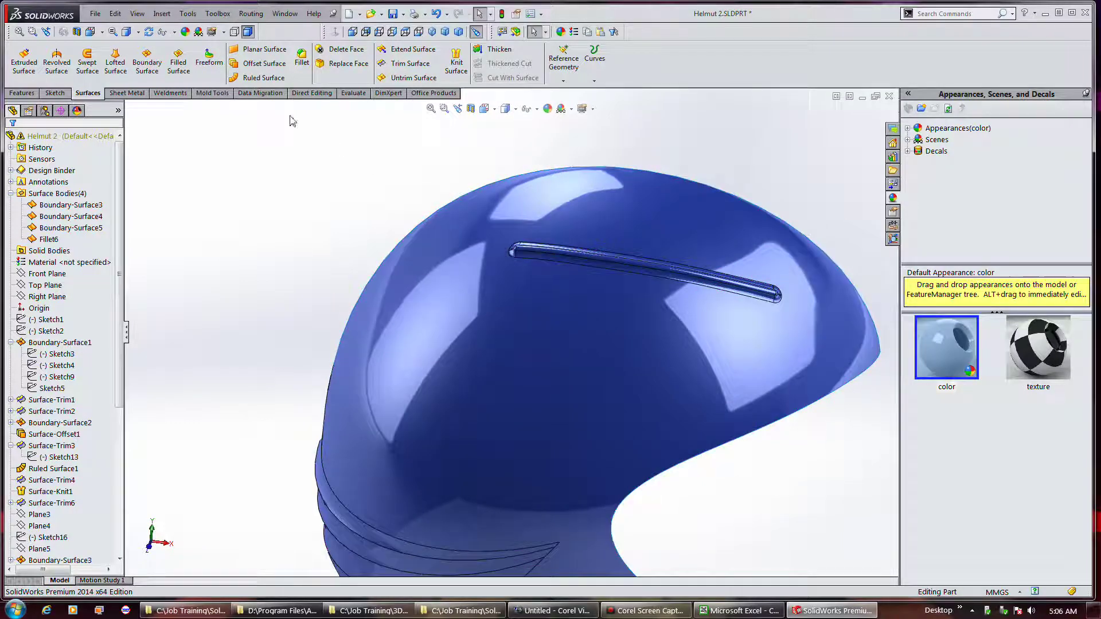
{"action": "left_click", "coordinate": [55, 93]}
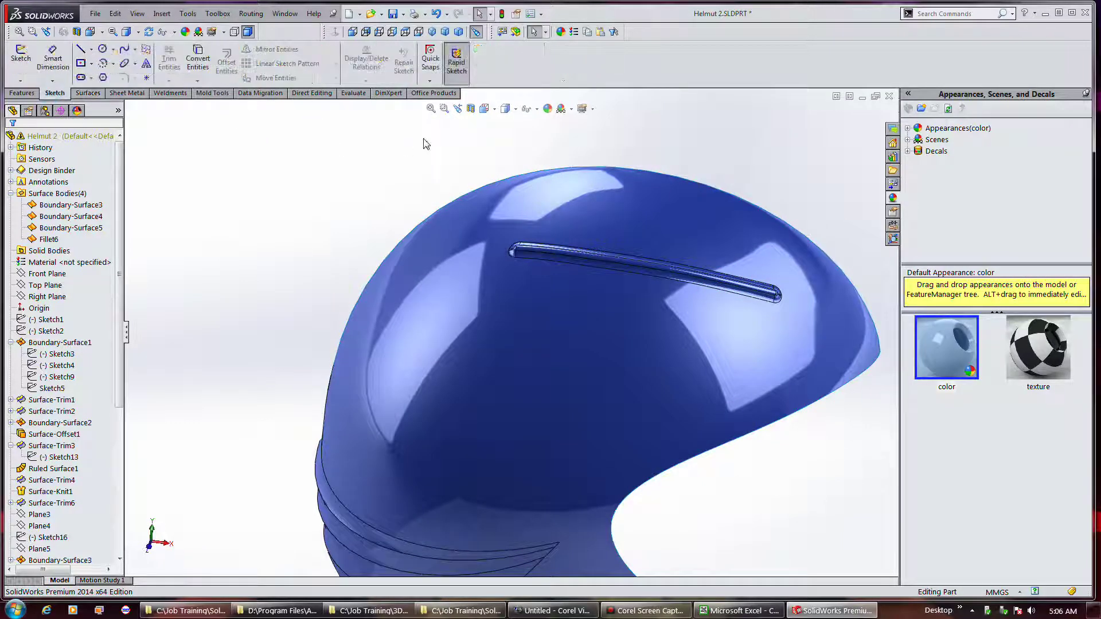
{"action": "left_click", "coordinate": [107, 50]}
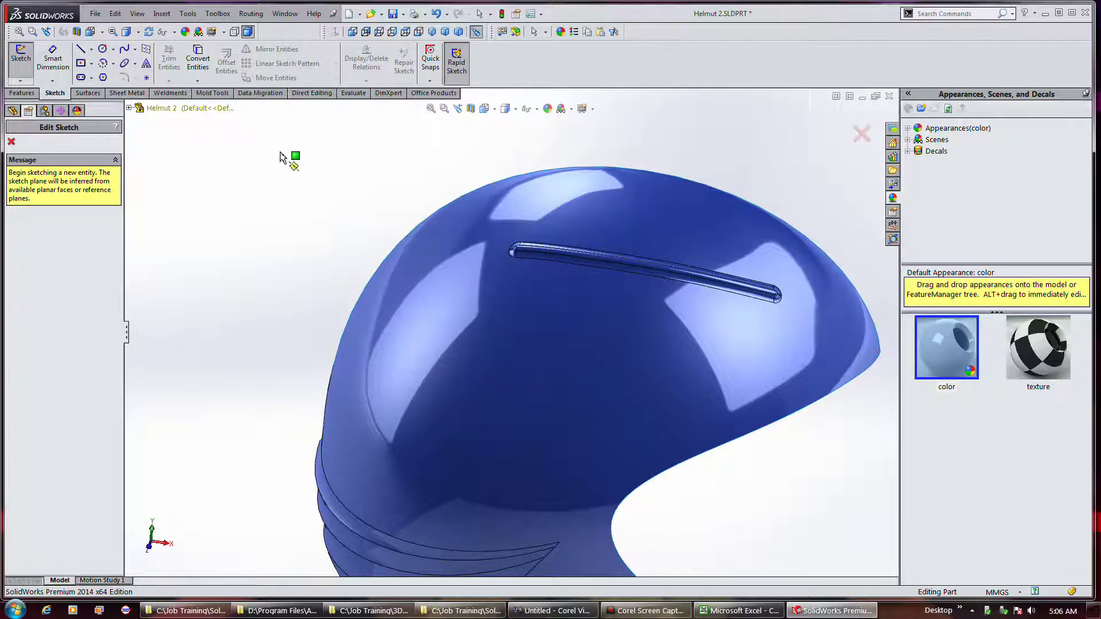
{"action": "left_click", "coordinate": [134, 51]}
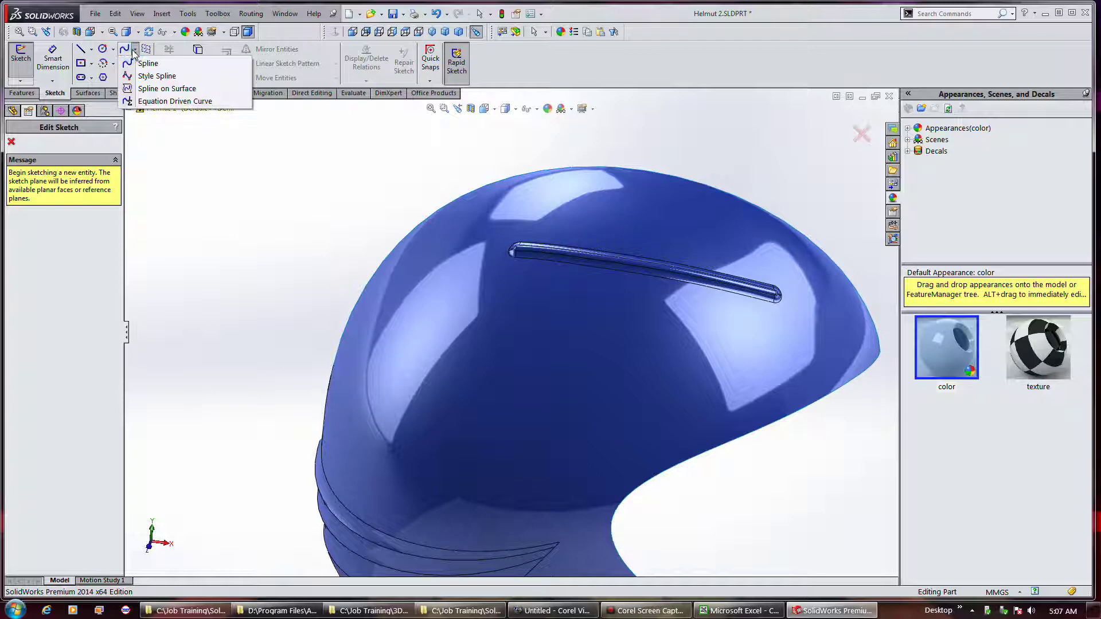
{"action": "left_click", "coordinate": [153, 88]}
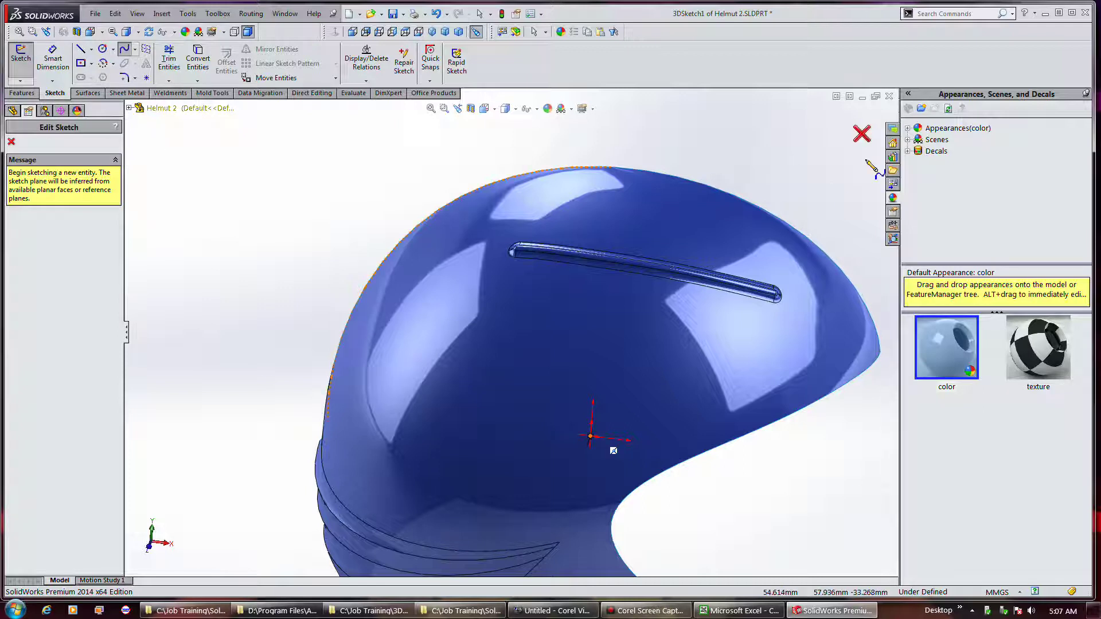
{"action": "key", "text": "Escape"}
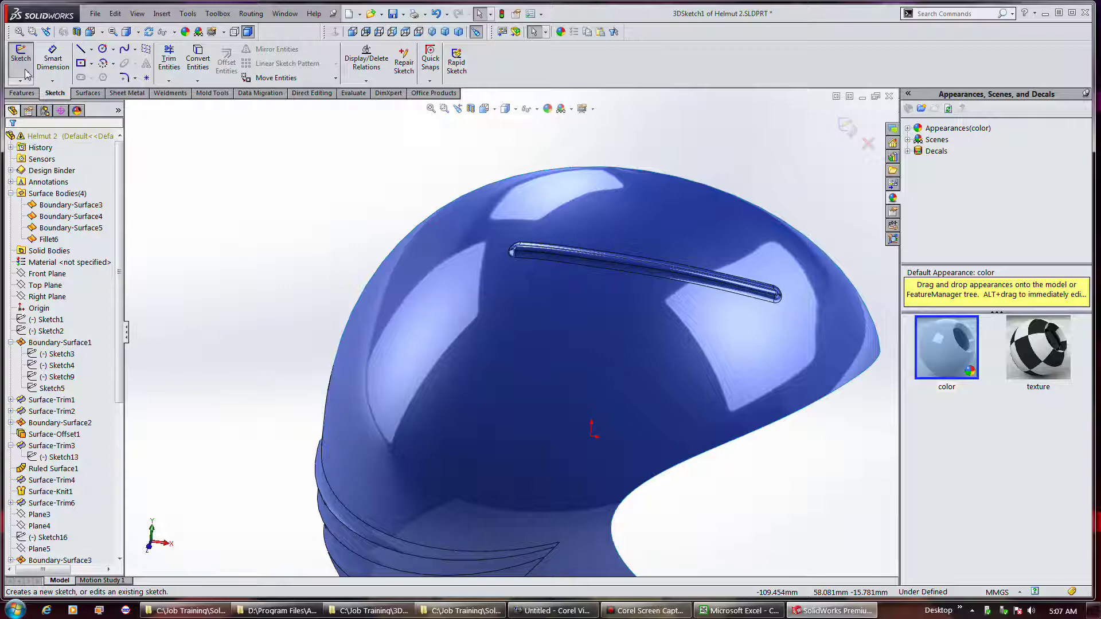
{"action": "left_click", "coordinate": [867, 144]}
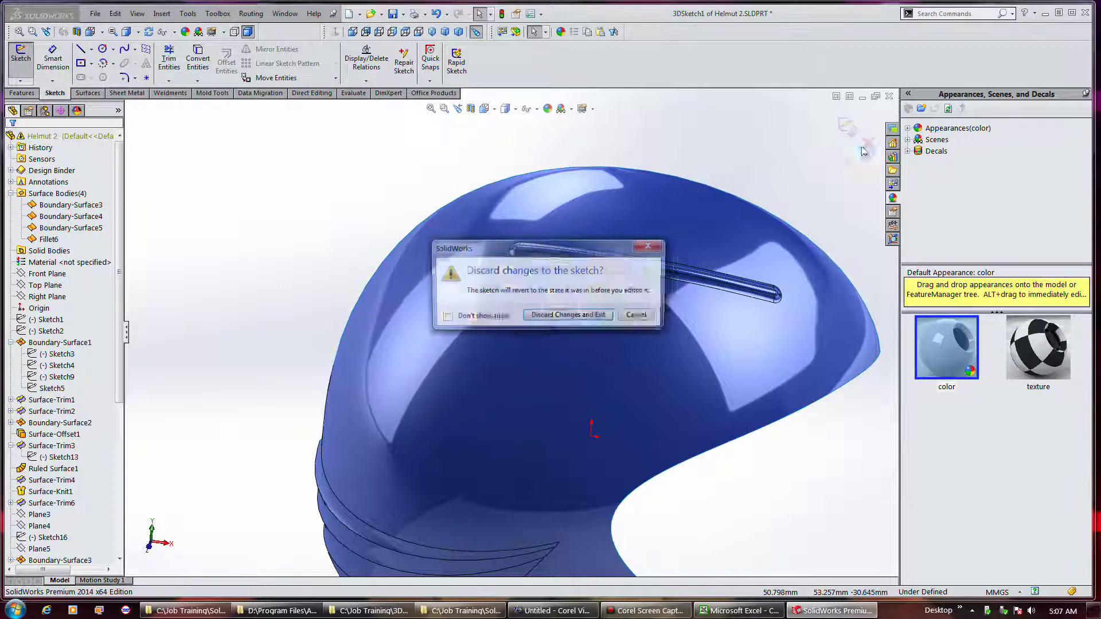
{"action": "left_click", "coordinate": [539, 317]}
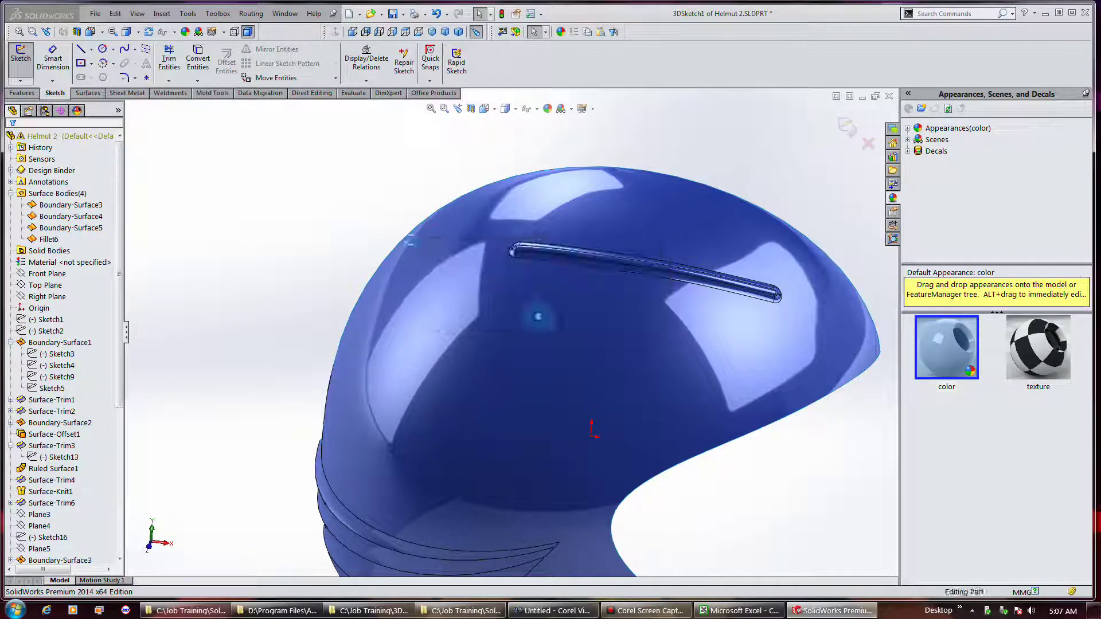
Step: Sketch a three-point Spline on Surface along the helmet's outer shell, curving beneath the raised rib
{"action": "left_click", "coordinate": [134, 49]}
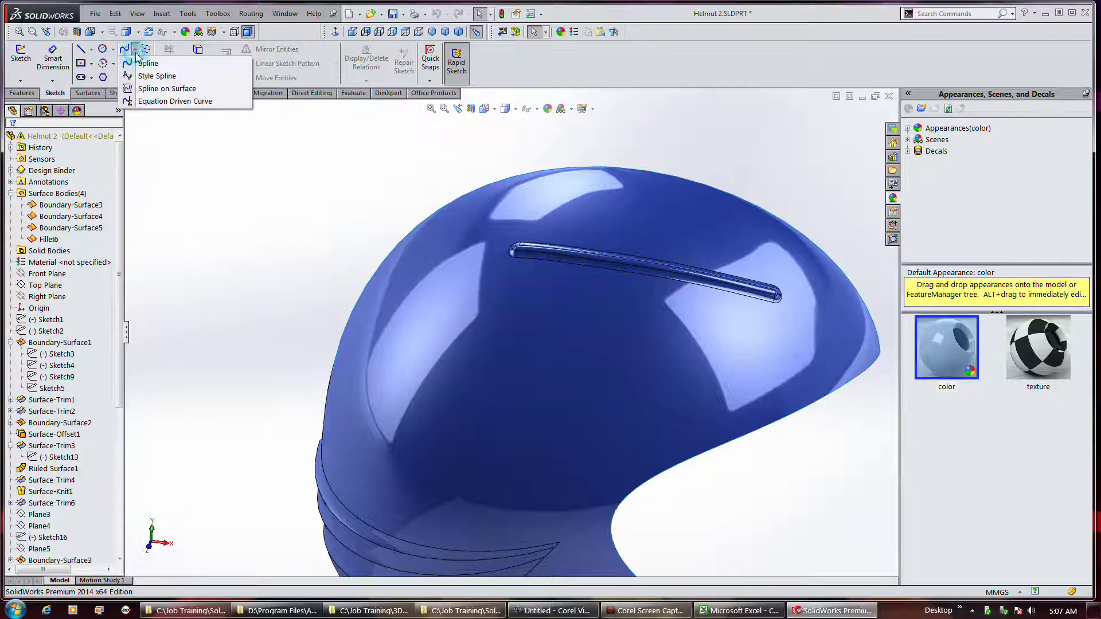
{"action": "left_click", "coordinate": [152, 90]}
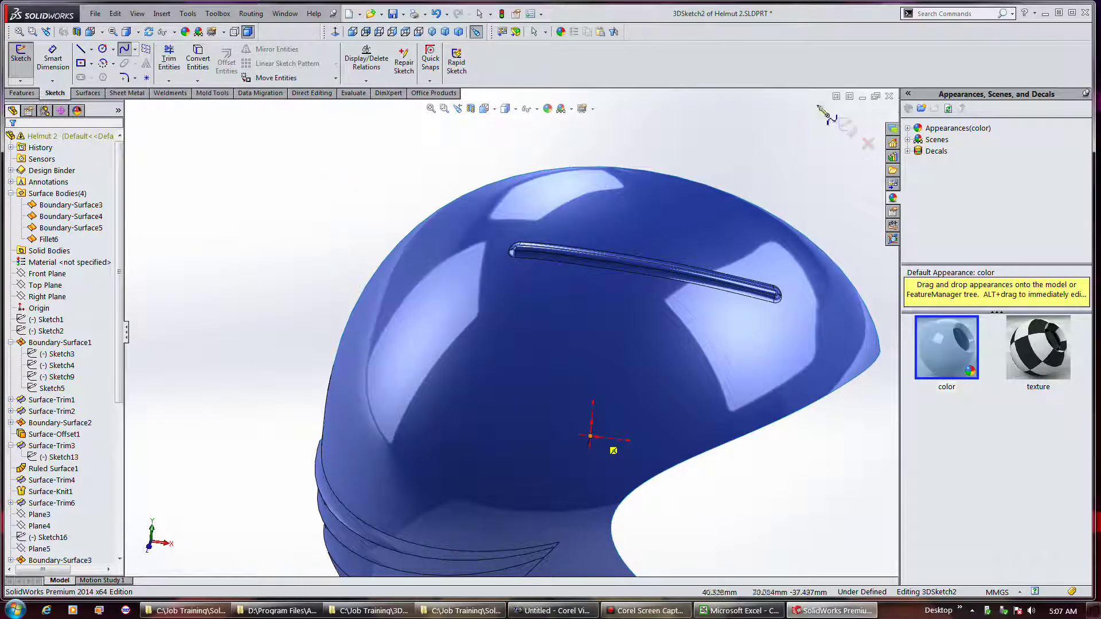
{"action": "left_click", "coordinate": [750, 332]}
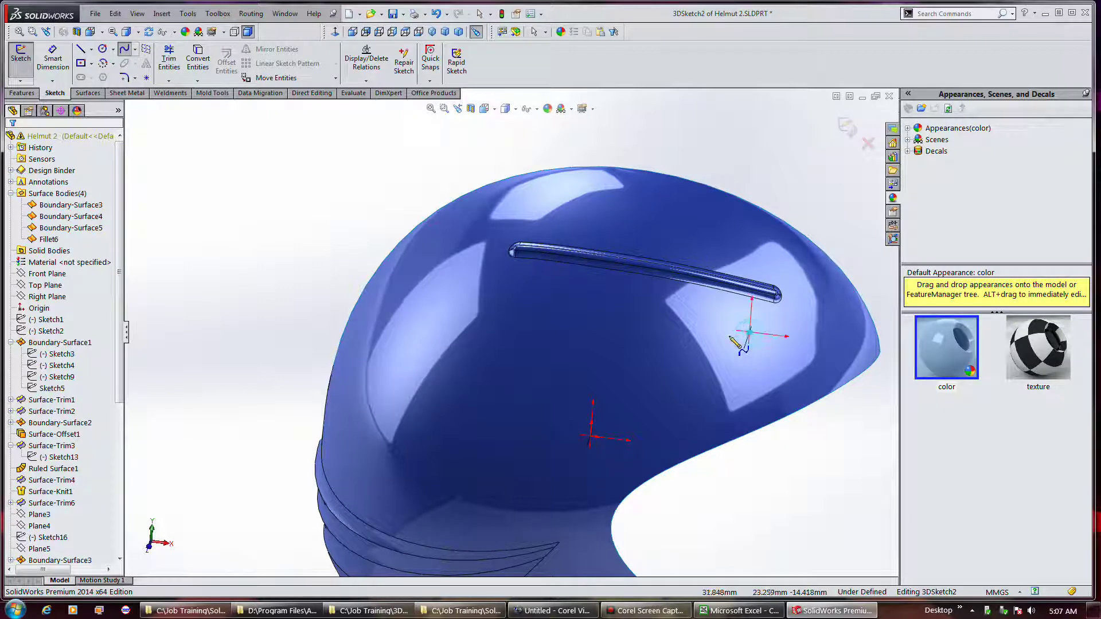
{"action": "left_click", "coordinate": [621, 347]}
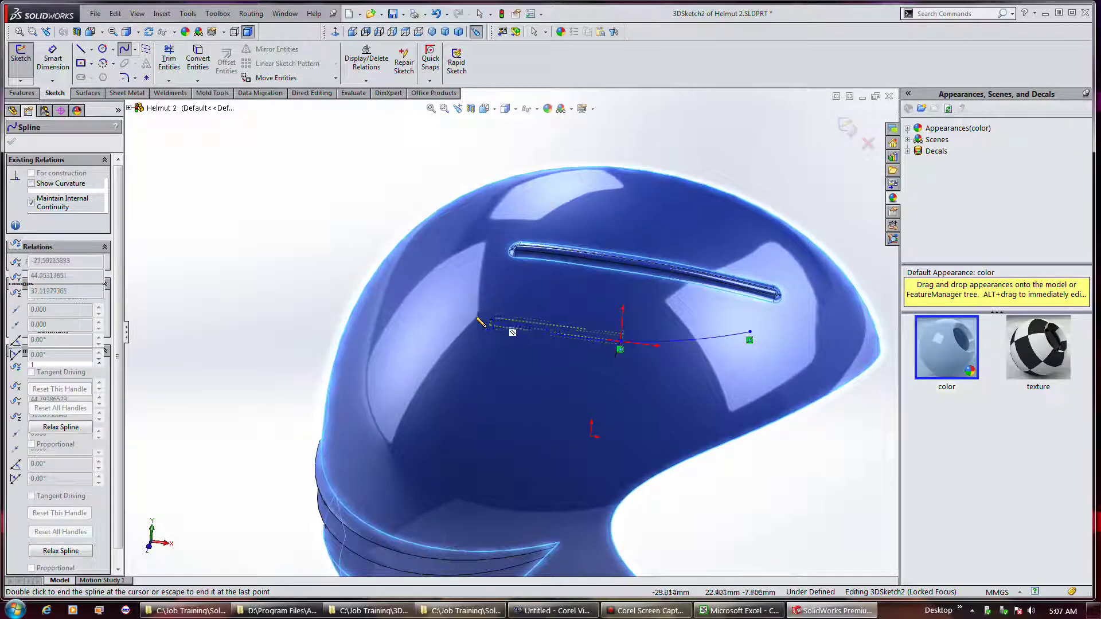
{"action": "left_click", "coordinate": [464, 303]}
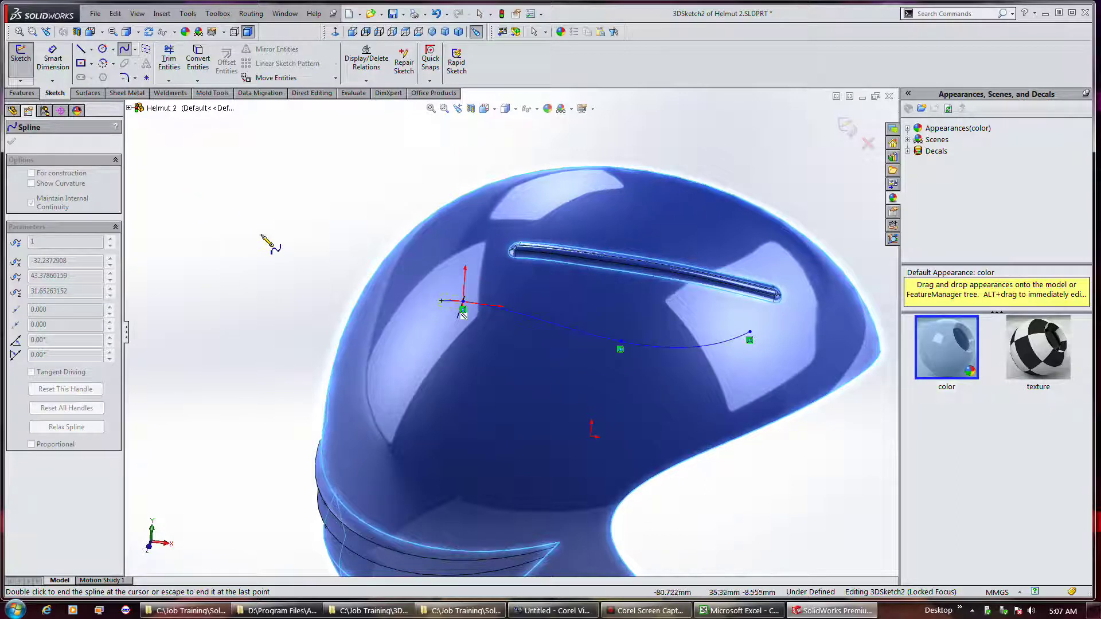
{"action": "key", "text": "Escape"}
{"action": "key", "text": "Escape"}
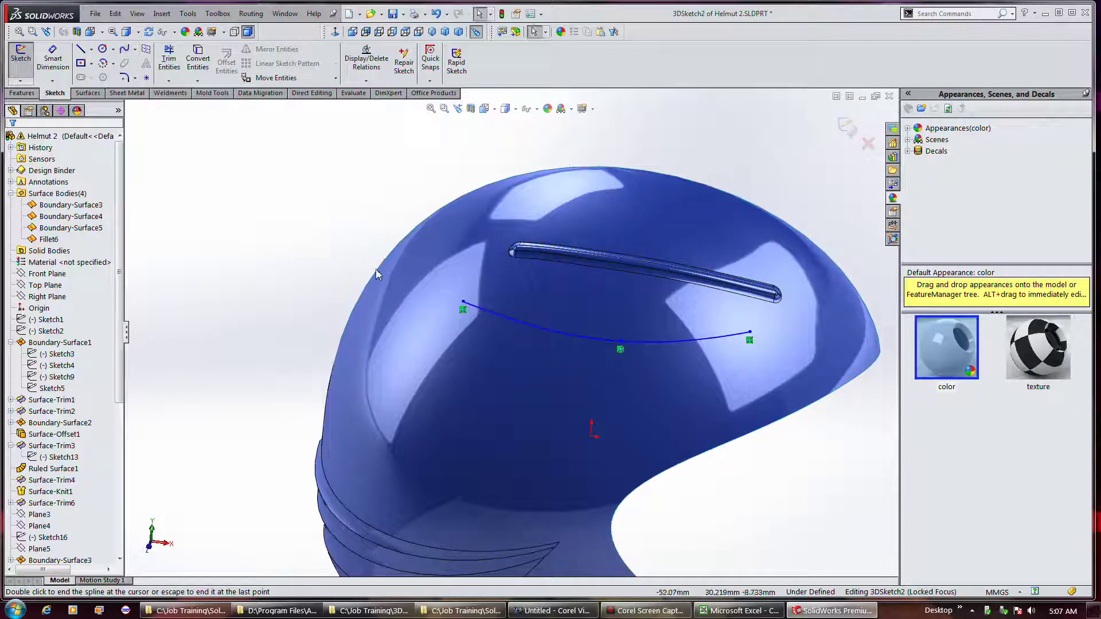
Step: Finish the spline sketch and create a reference plane perpendicular to the spline at its endpoint nearest the helmet's front
{"action": "left_click", "coordinate": [845, 124]}
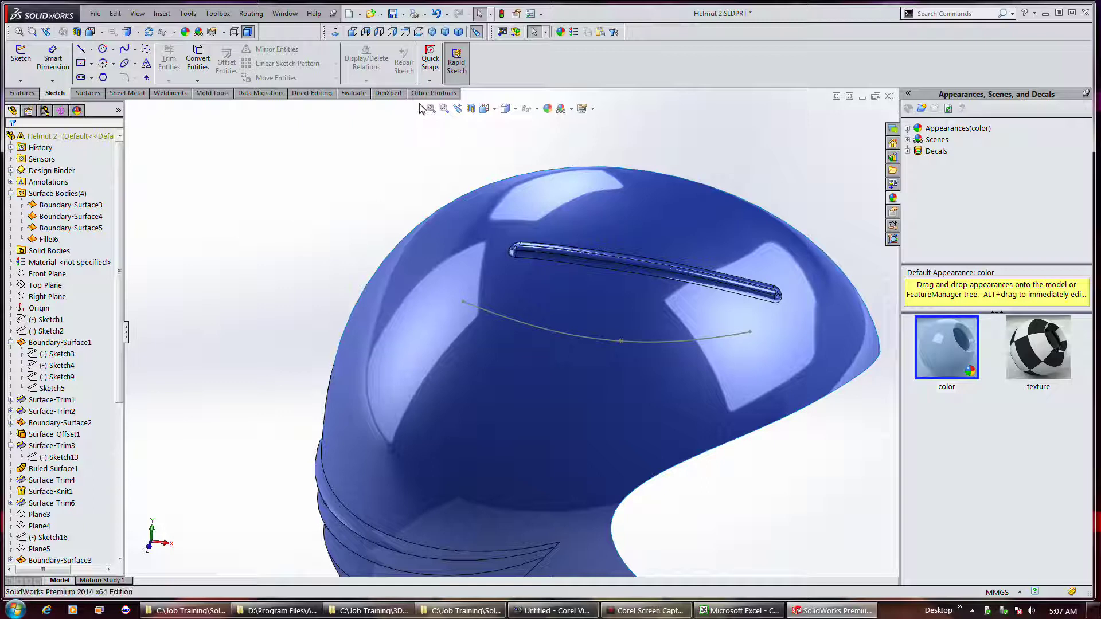
{"action": "left_click", "coordinate": [90, 93]}
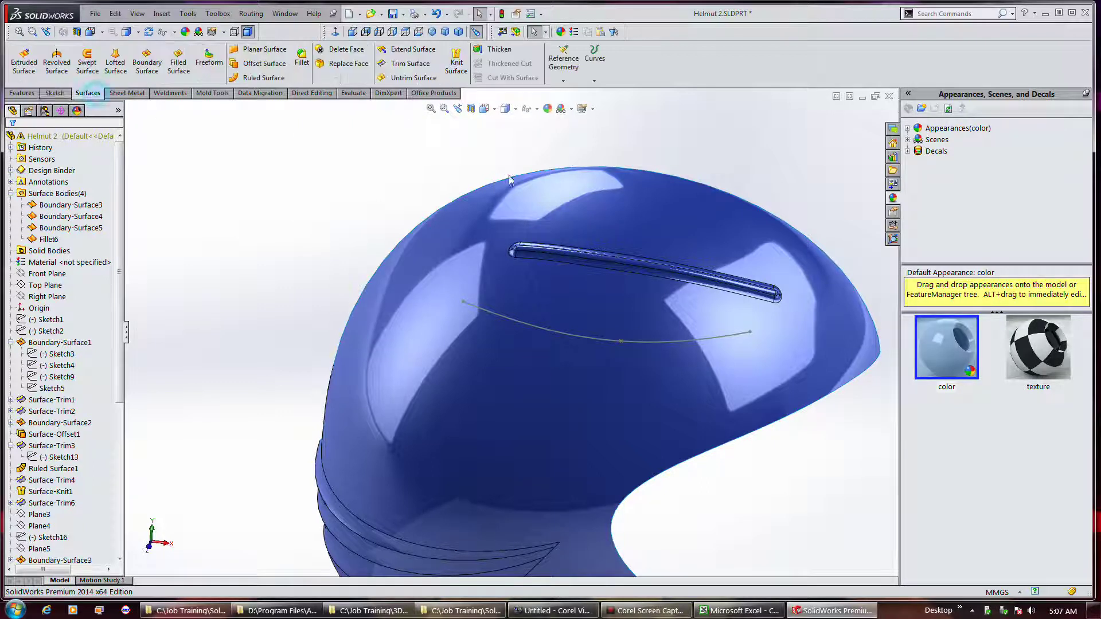
{"action": "left_click", "coordinate": [54, 94]}
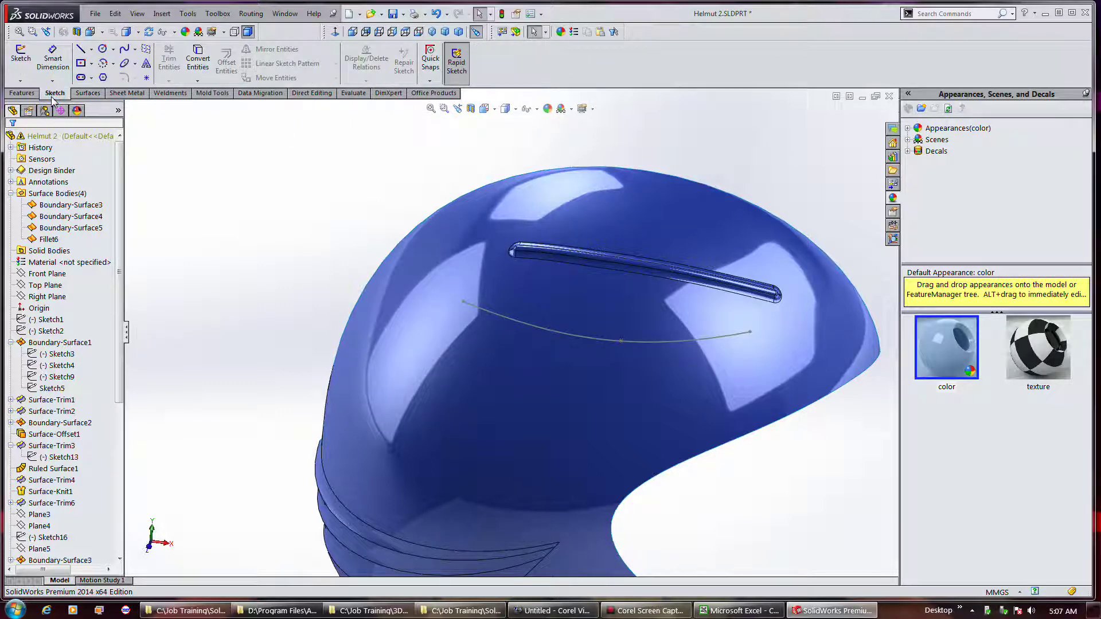
{"action": "left_click", "coordinate": [34, 94]}
{"action": "left_click", "coordinate": [473, 82]}
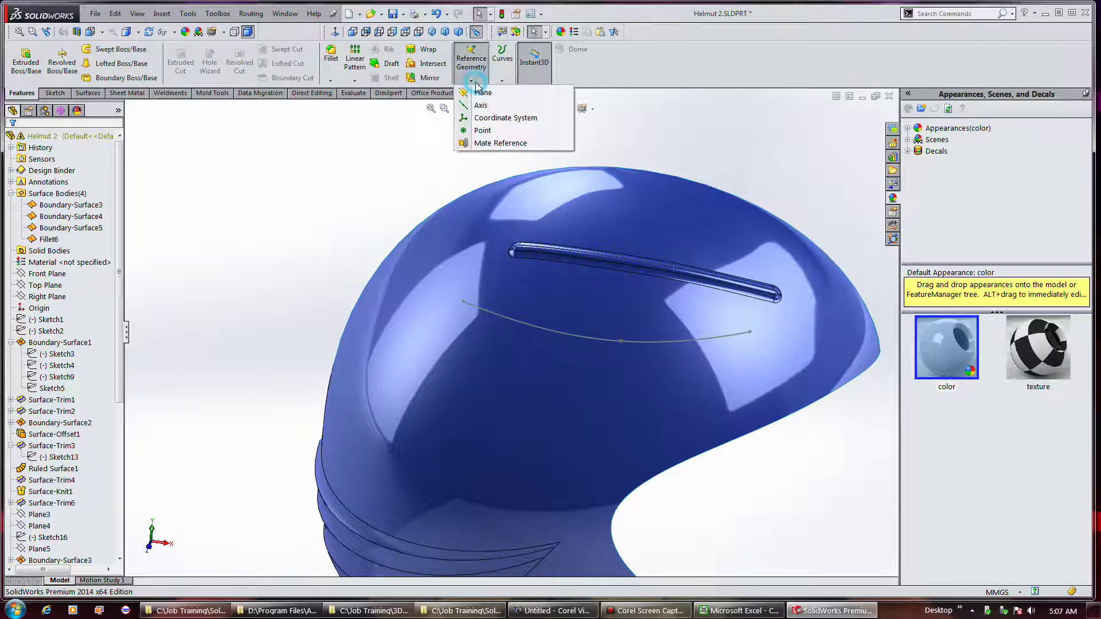
{"action": "left_click", "coordinate": [482, 93]}
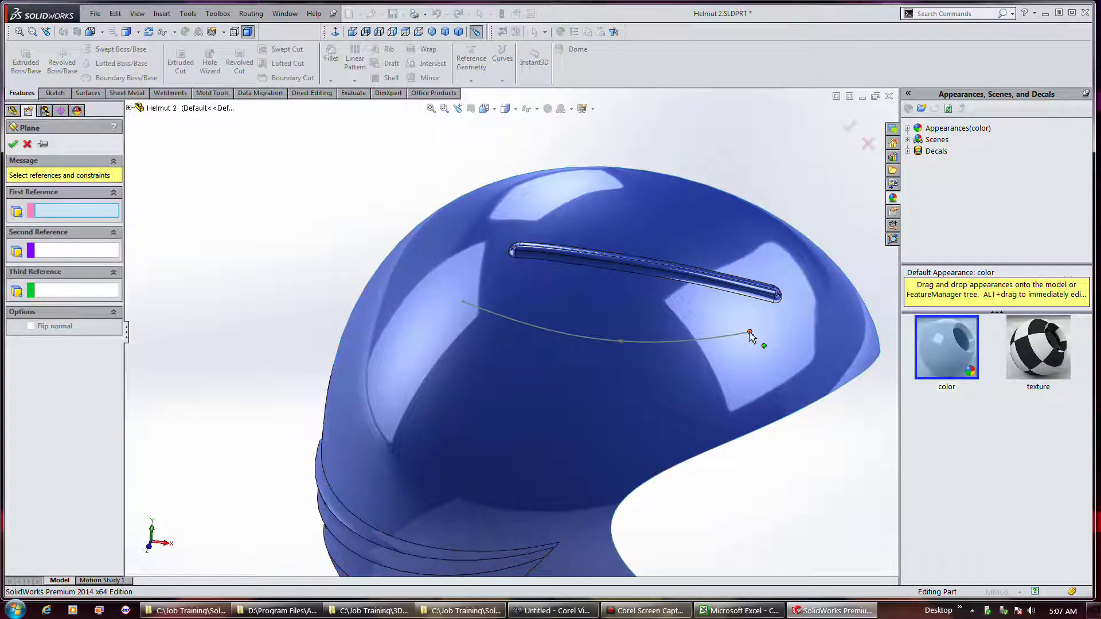
{"action": "left_click", "coordinate": [734, 341]}
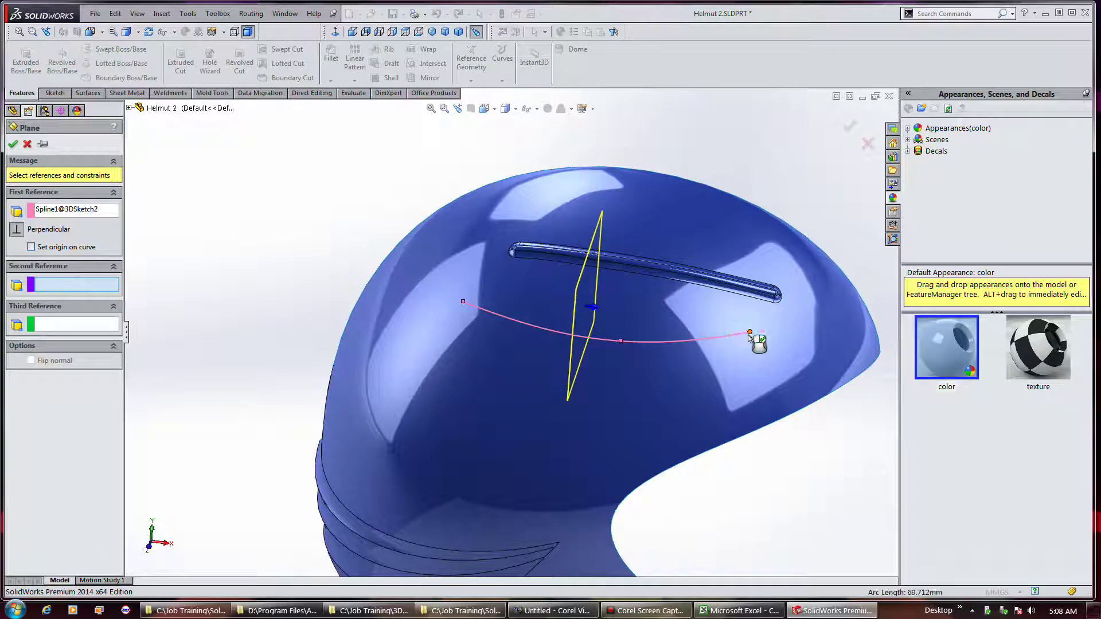
{"action": "left_click", "coordinate": [748, 333]}
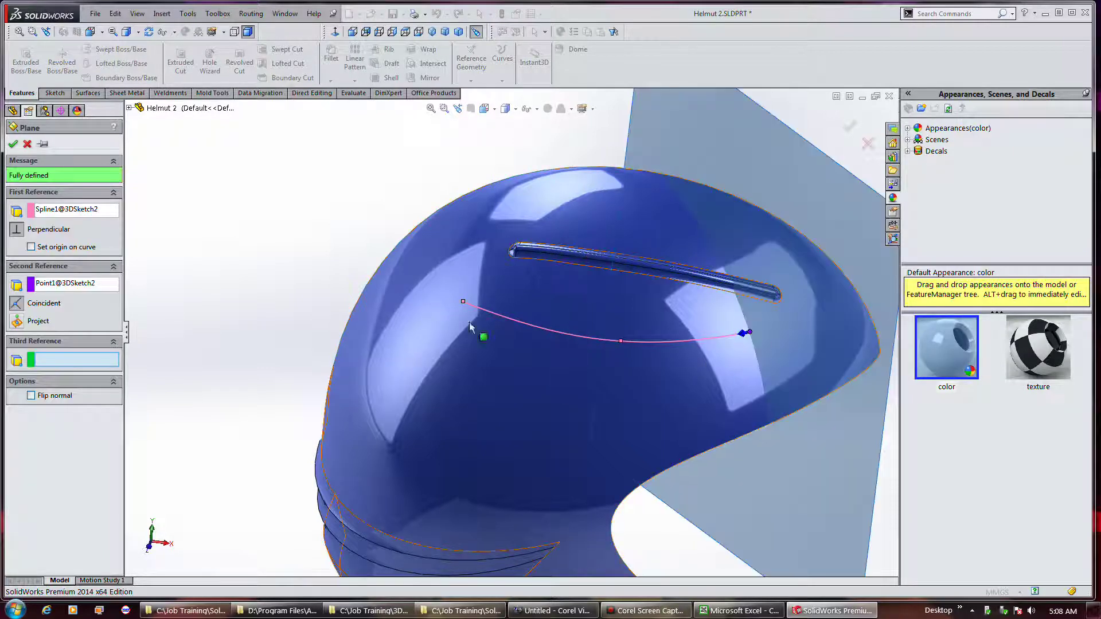
{"action": "left_click", "coordinate": [13, 144]}
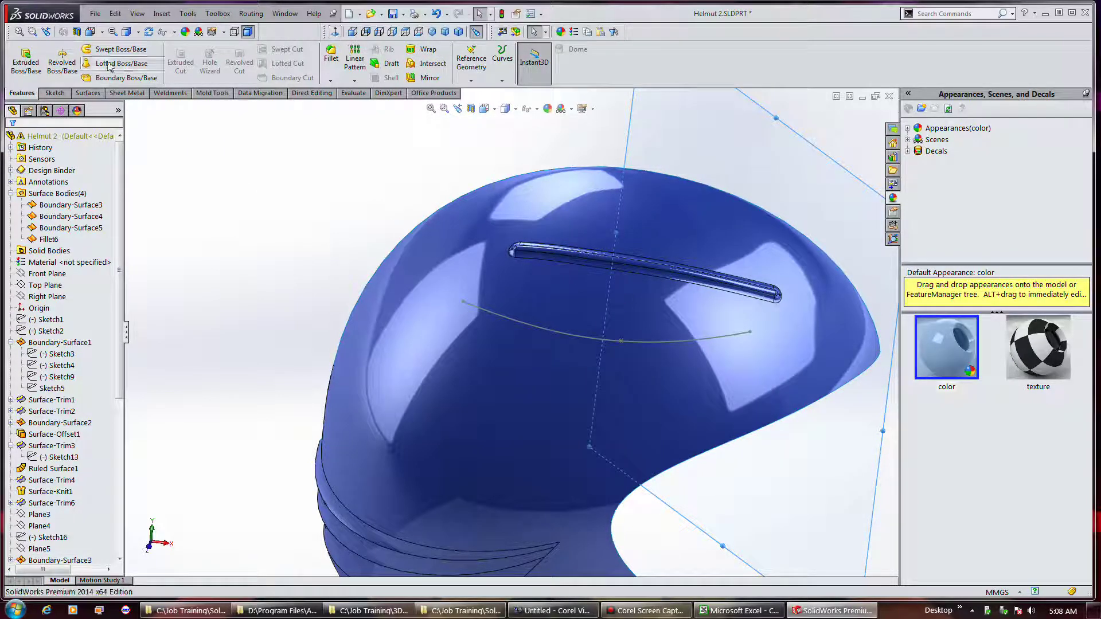
Step: Sketch a 2 mm diameter circle on the new plane, centred on the spline's endpoint, and finish the sketch
{"action": "left_click", "coordinate": [56, 93]}
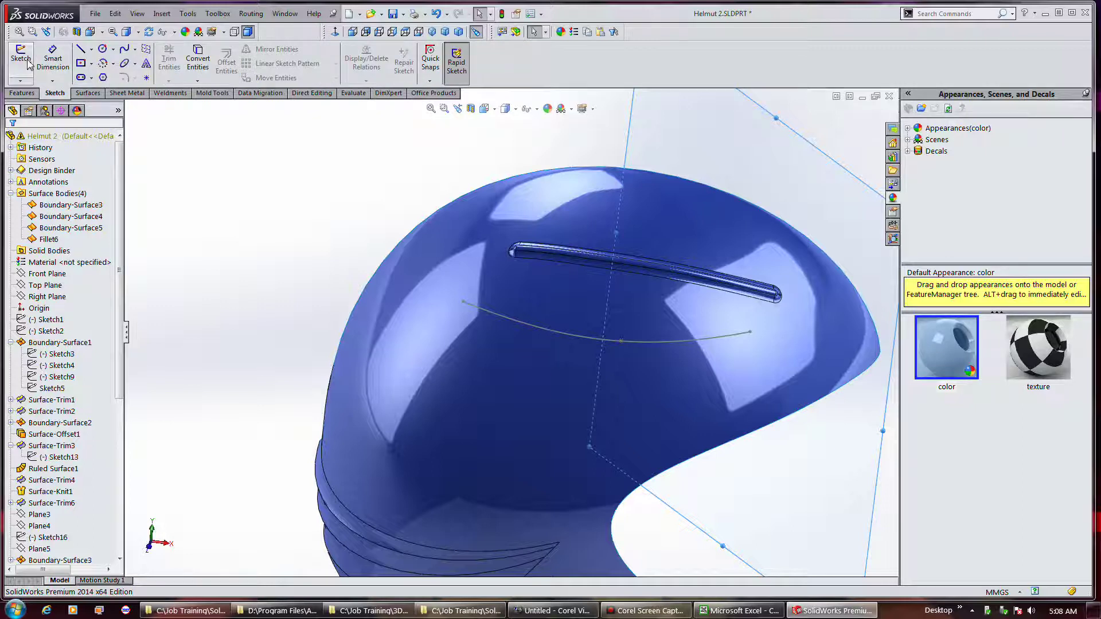
{"action": "left_click", "coordinate": [102, 49]}
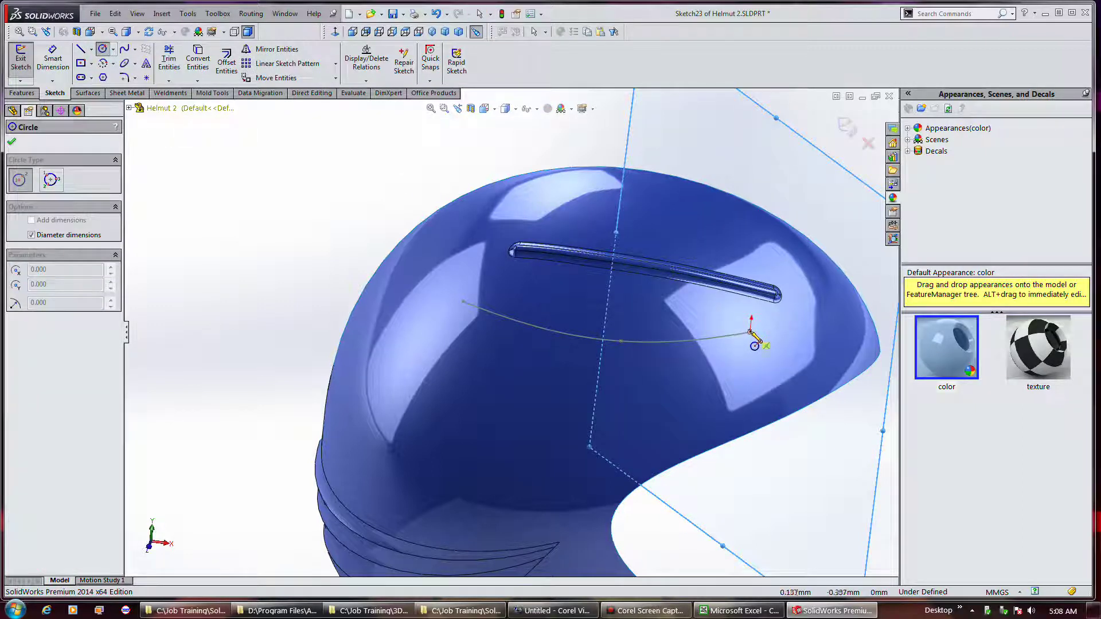
{"action": "left_click", "coordinate": [750, 333]}
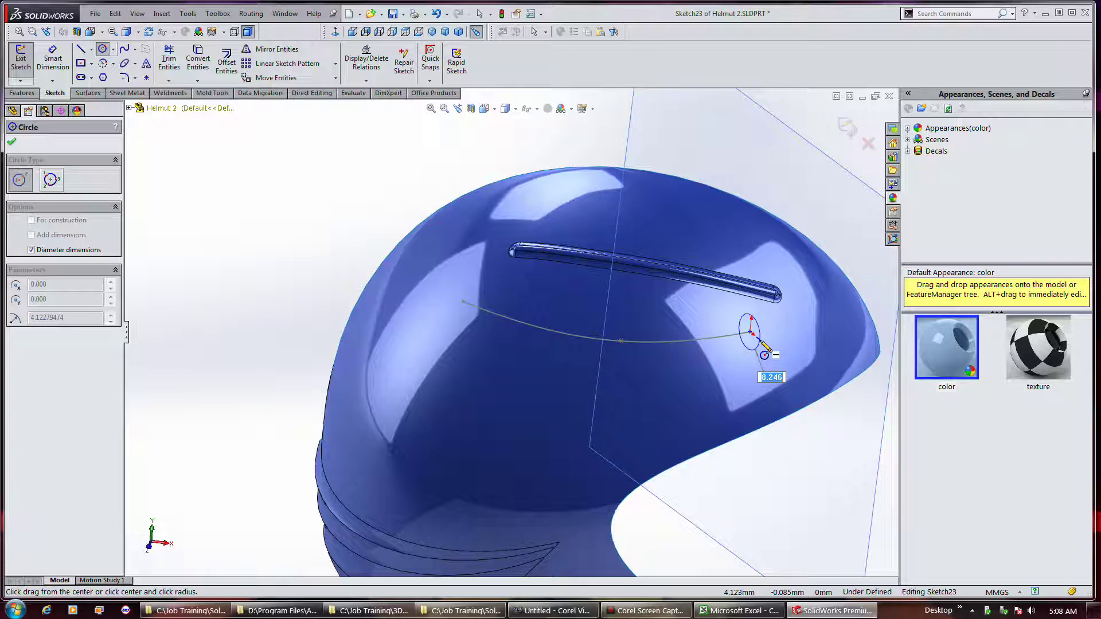
{"action": "type", "text": "2"}
{"action": "key", "text": "Return"}
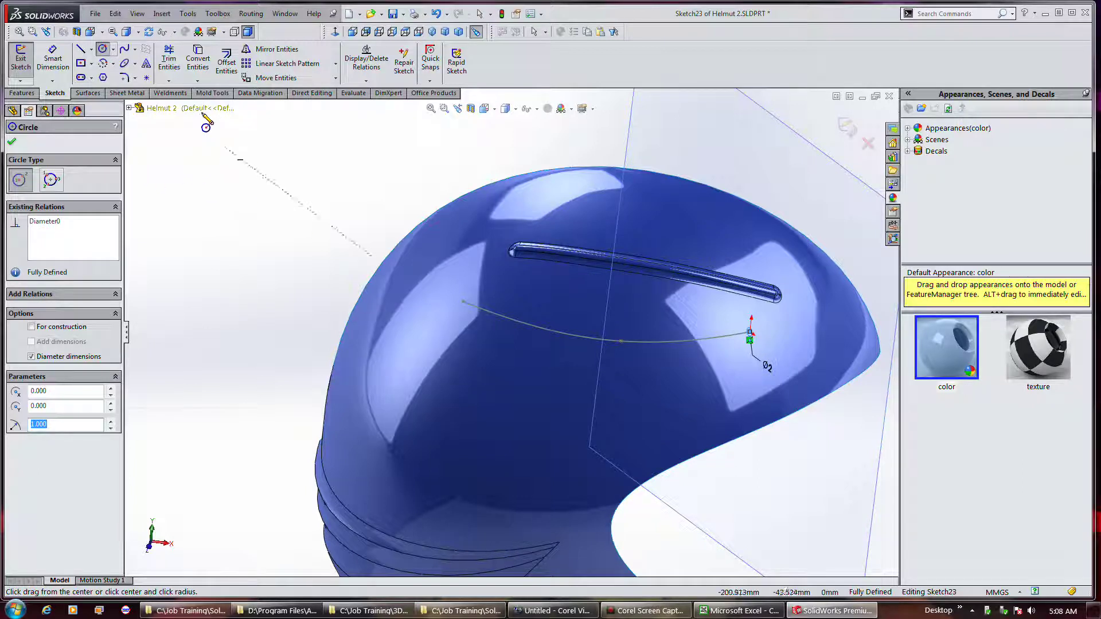
{"action": "left_click", "coordinate": [20, 59]}
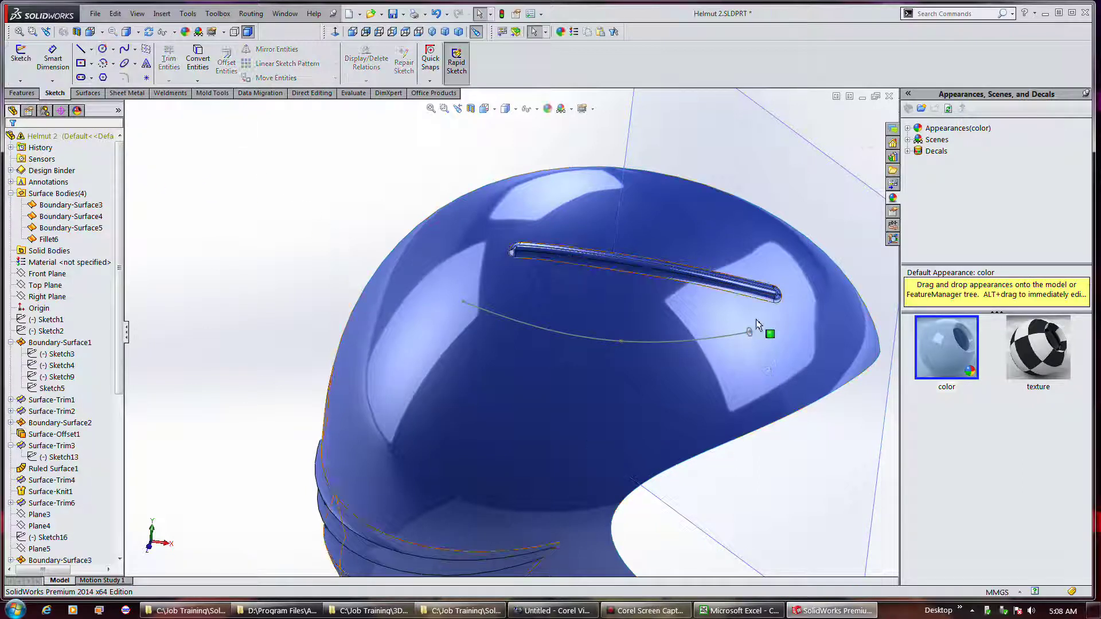
{"action": "left_click", "coordinate": [88, 93]}
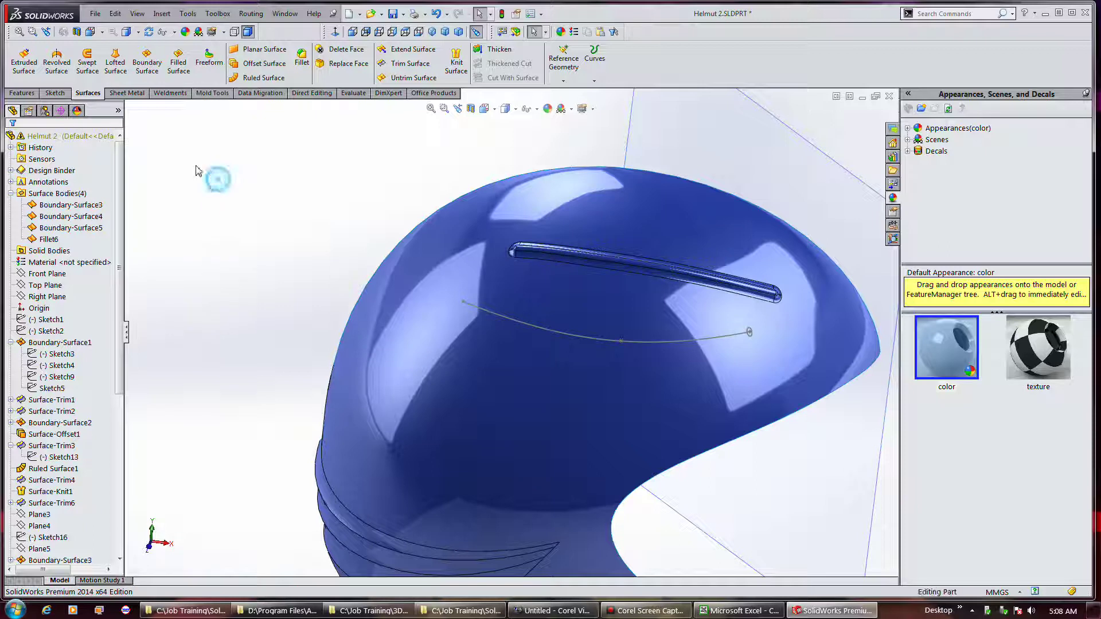
{"action": "left_click", "coordinate": [91, 80]}
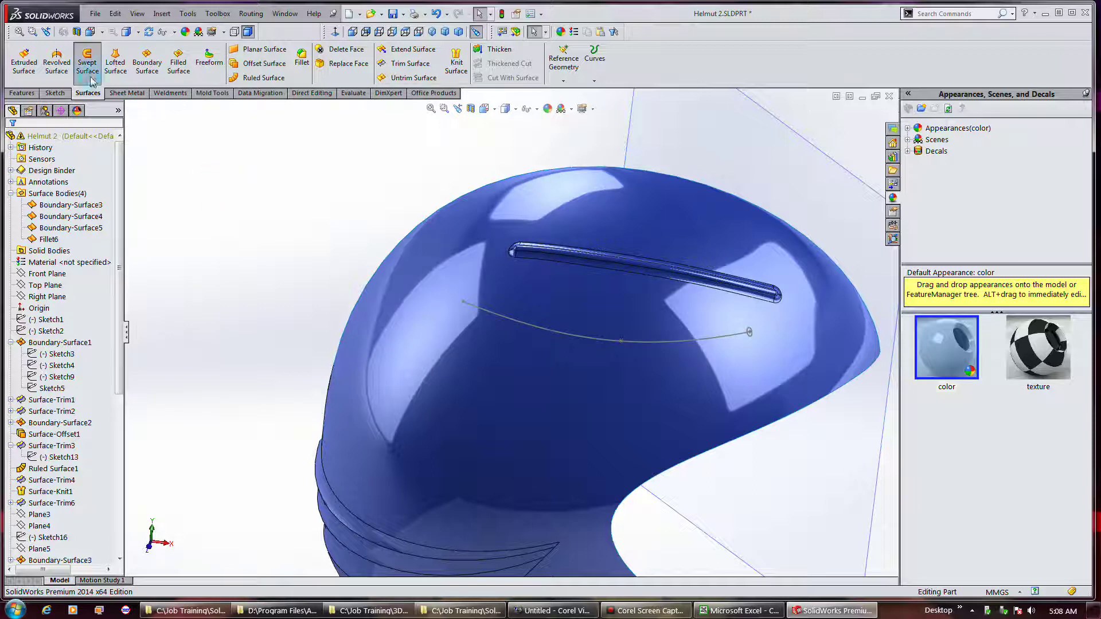
{"action": "left_click", "coordinate": [685, 344]}
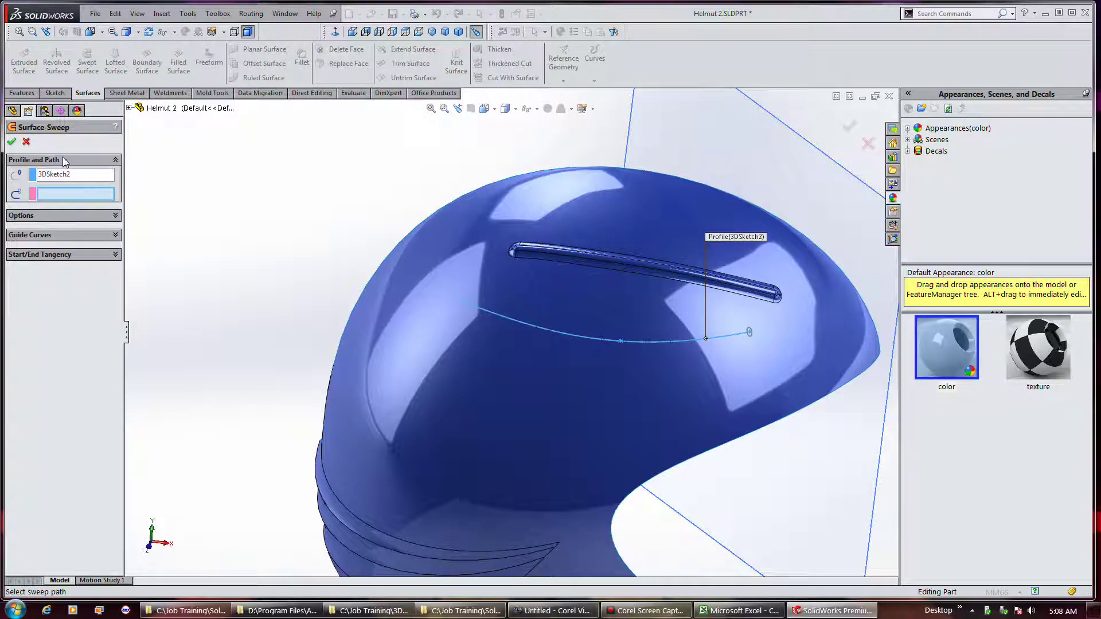
{"action": "left_click", "coordinate": [25, 143]}
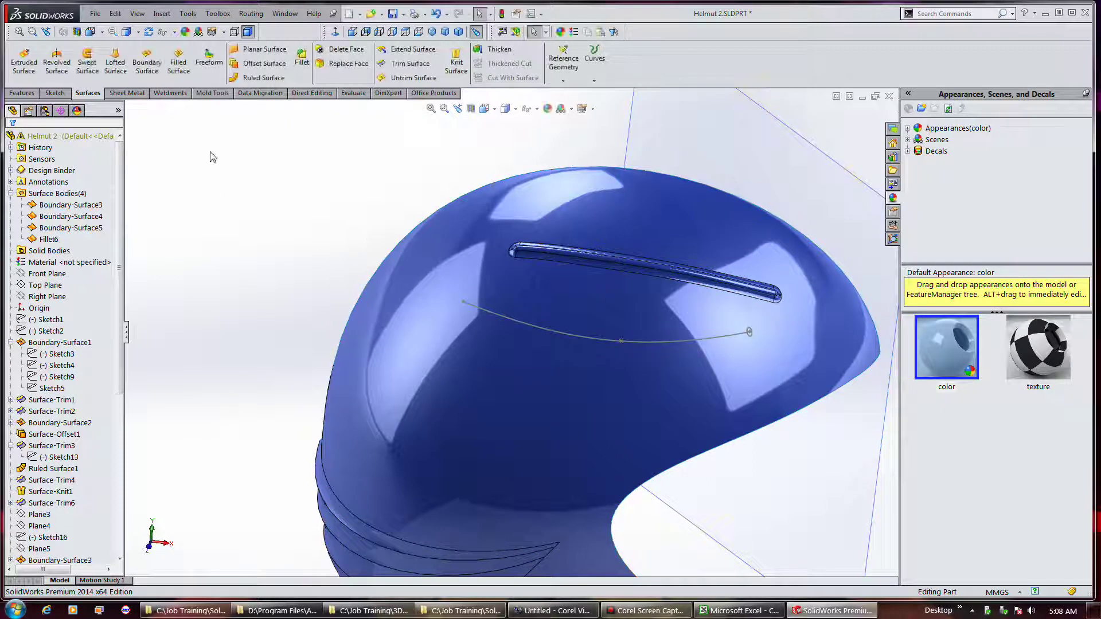
Step: Hide the reference plane Plane7 that holds the sweep profile sketch
{"action": "left_click", "coordinate": [49, 551]}
{"action": "scroll", "coordinate": [97, 510], "scroll_direction": "down", "scroll_amount": 8}
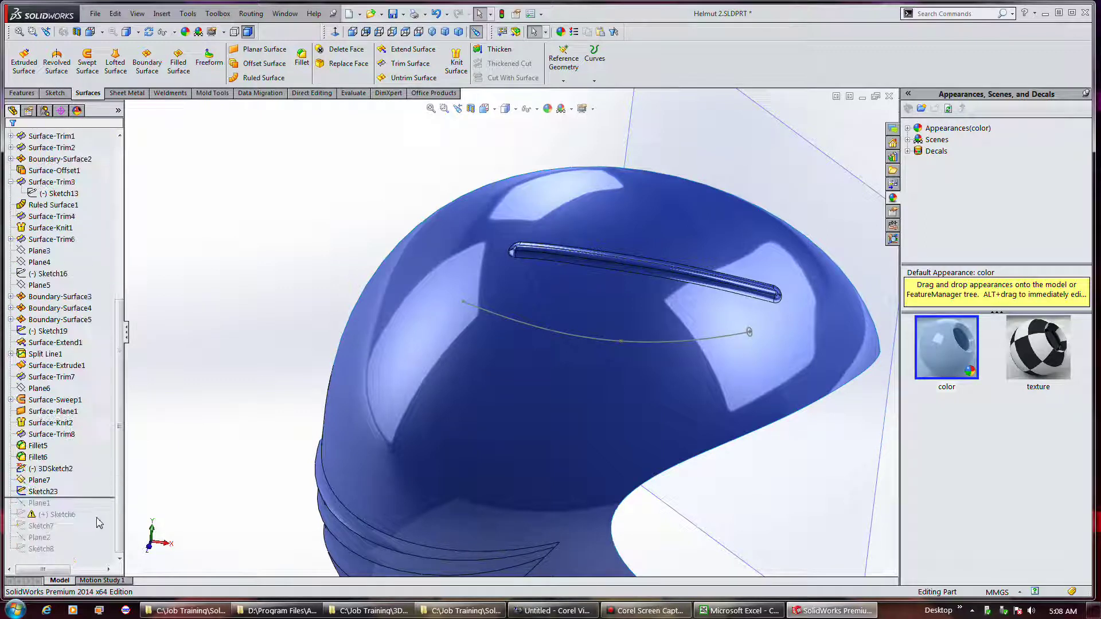
{"action": "left_click", "coordinate": [49, 481]}
{"action": "right_click", "coordinate": [50, 481]}
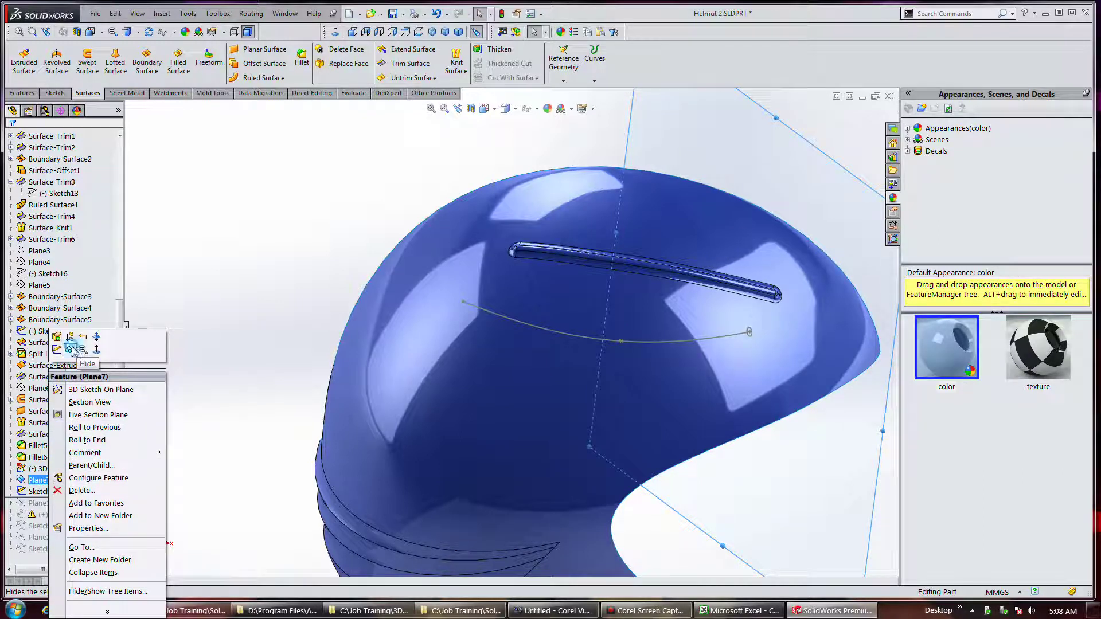
{"action": "left_click", "coordinate": [214, 302]}
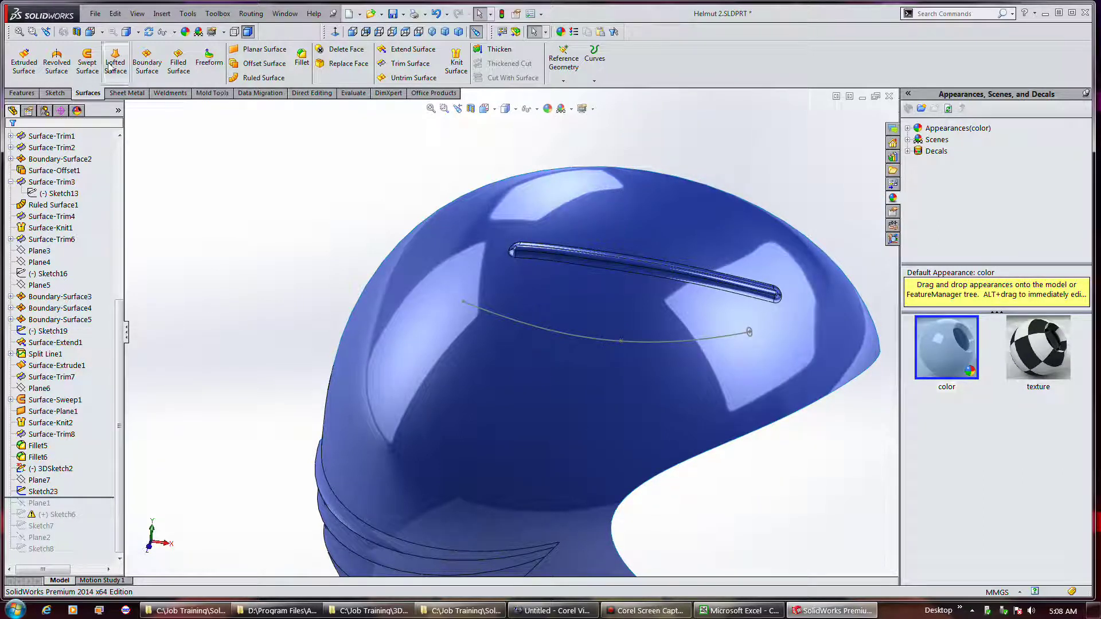
Step: Create a swept surface below the existing groove using Sketch23 as profile and 3DSketch2 as path, with Follow Path orientation
{"action": "left_click", "coordinate": [87, 62]}
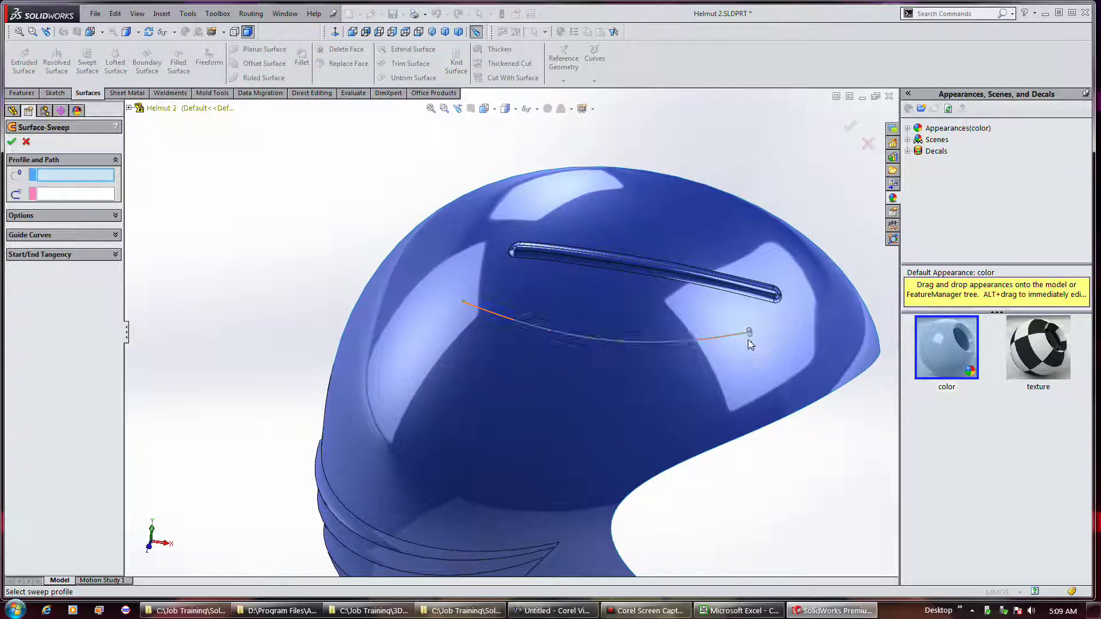
{"action": "left_click", "coordinate": [749, 340]}
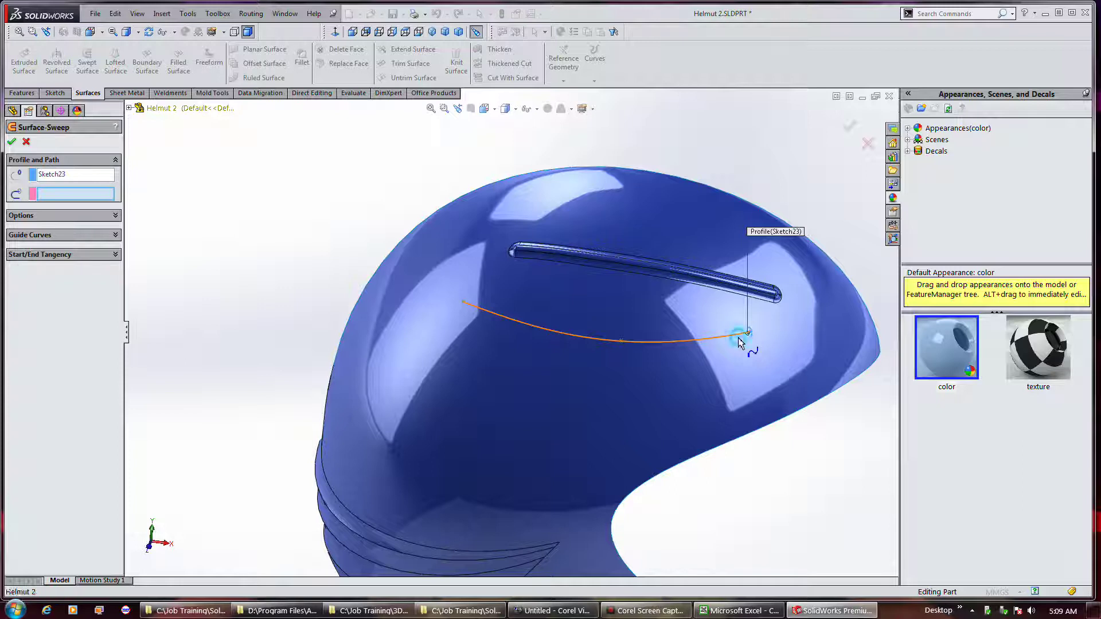
{"action": "left_click", "coordinate": [740, 338]}
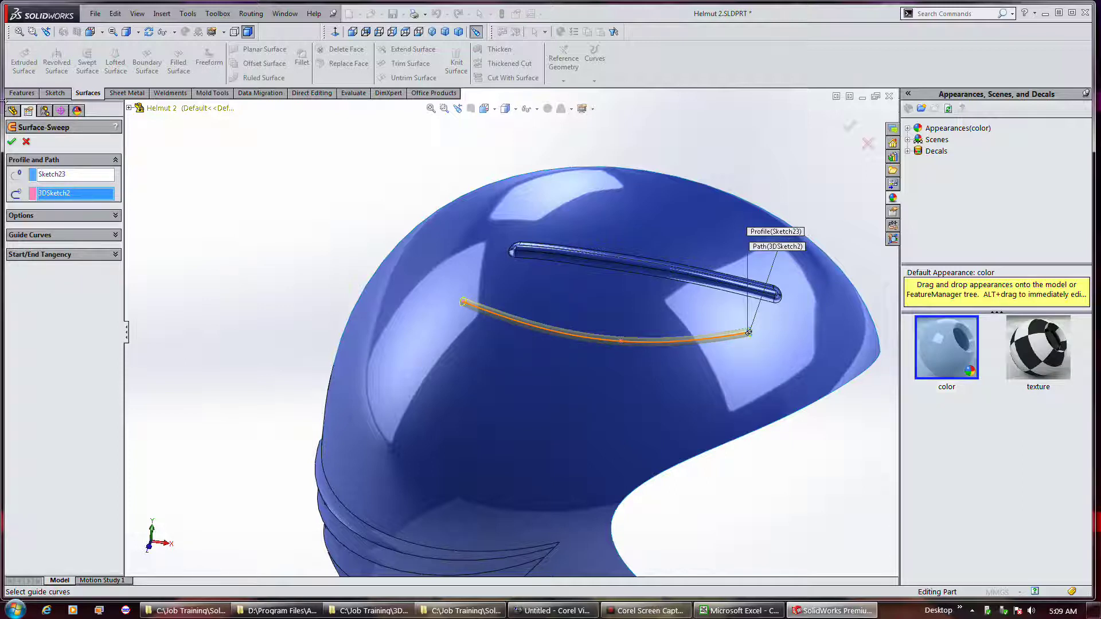
{"action": "left_click", "coordinate": [117, 216]}
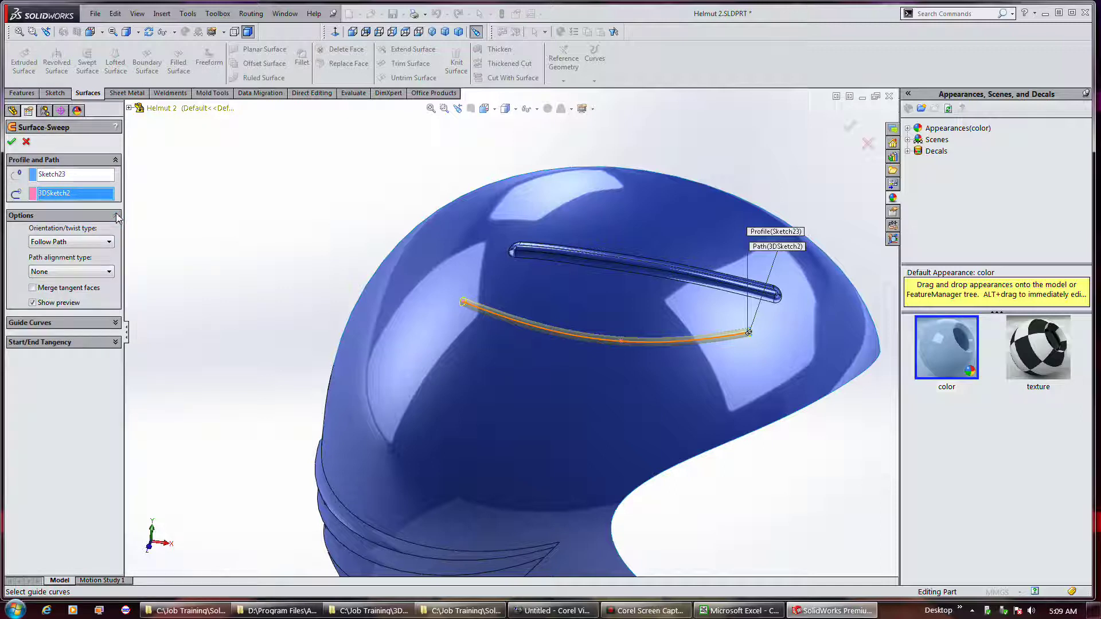
{"action": "left_click", "coordinate": [116, 323]}
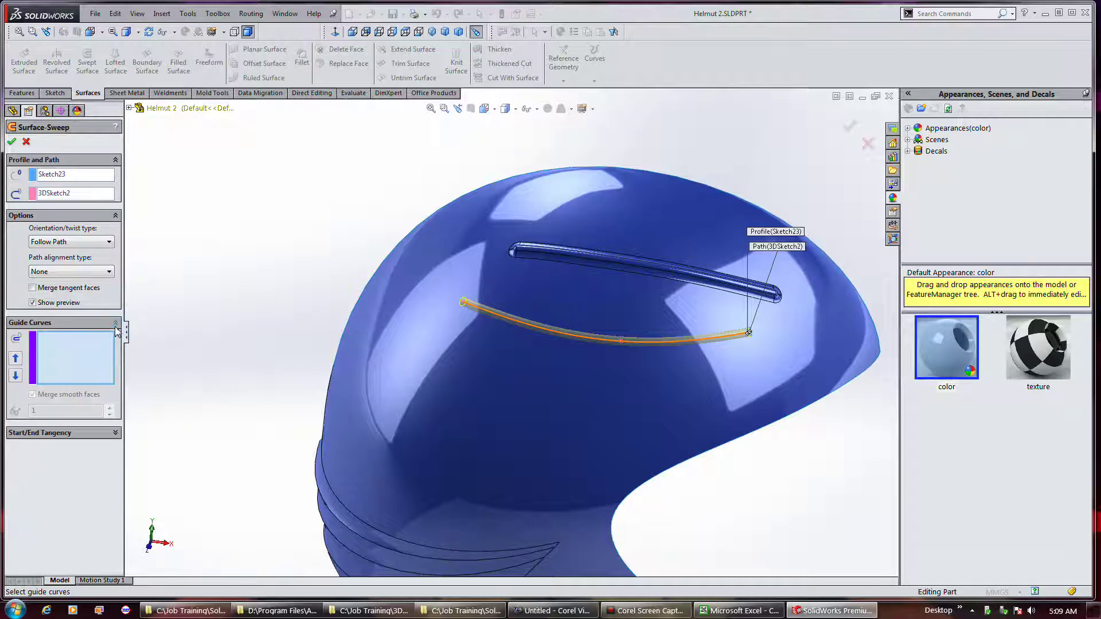
{"action": "left_click", "coordinate": [116, 324]}
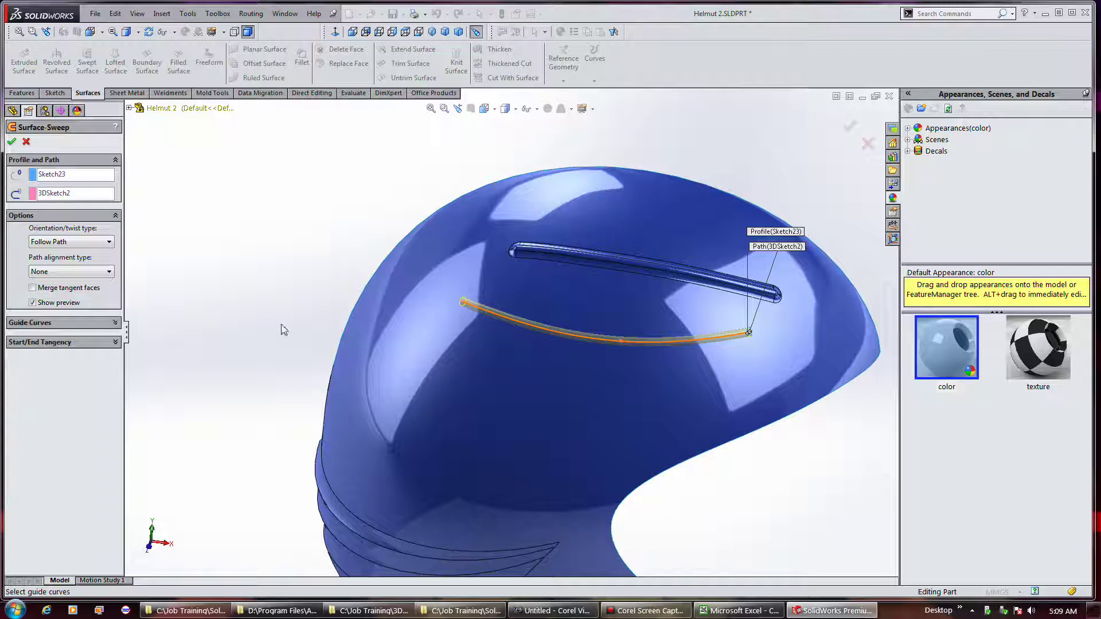
{"action": "left_click", "coordinate": [11, 142]}
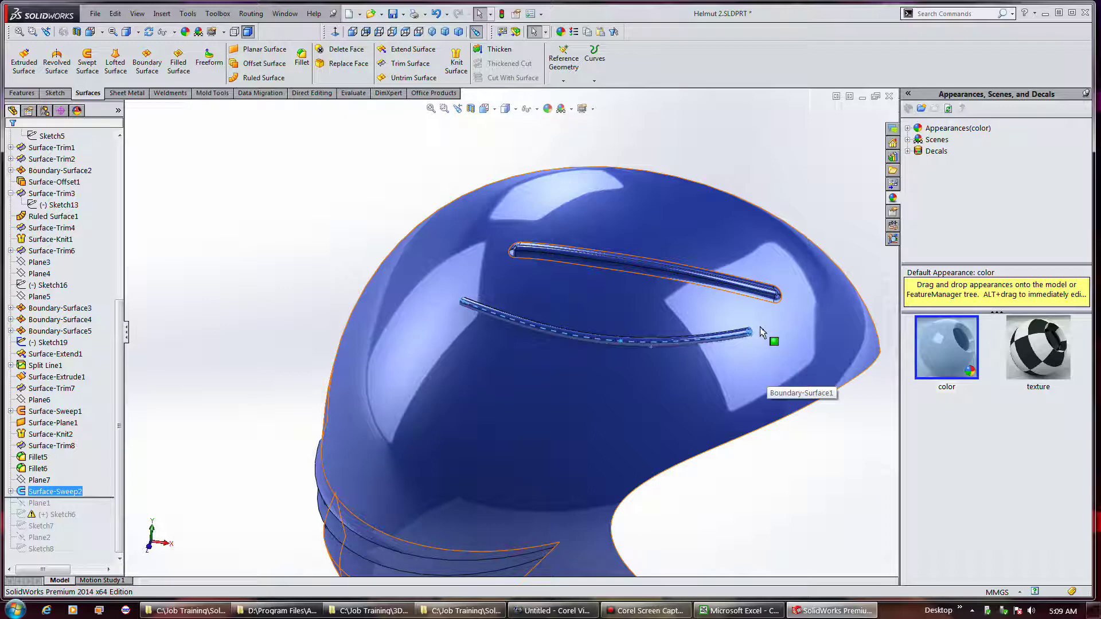
Step: Cap both open ends of the new swept surface with planar surfaces bounded by their circular end edges
{"action": "scroll", "coordinate": [762, 333], "scroll_direction": "down", "scroll_amount": 3}
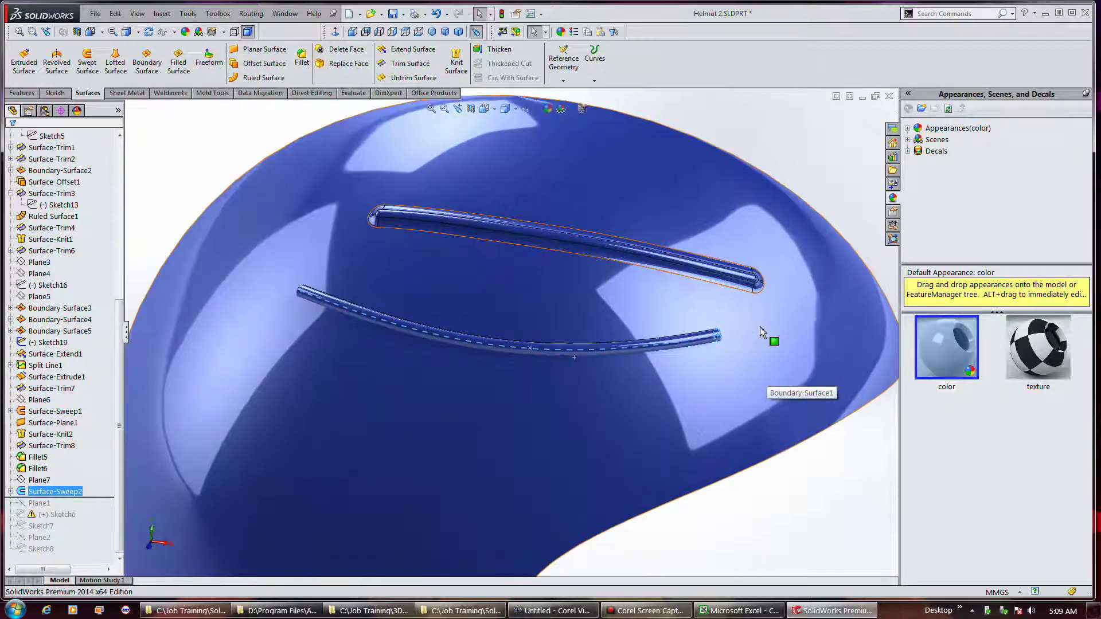
{"action": "left_click", "coordinate": [209, 141]}
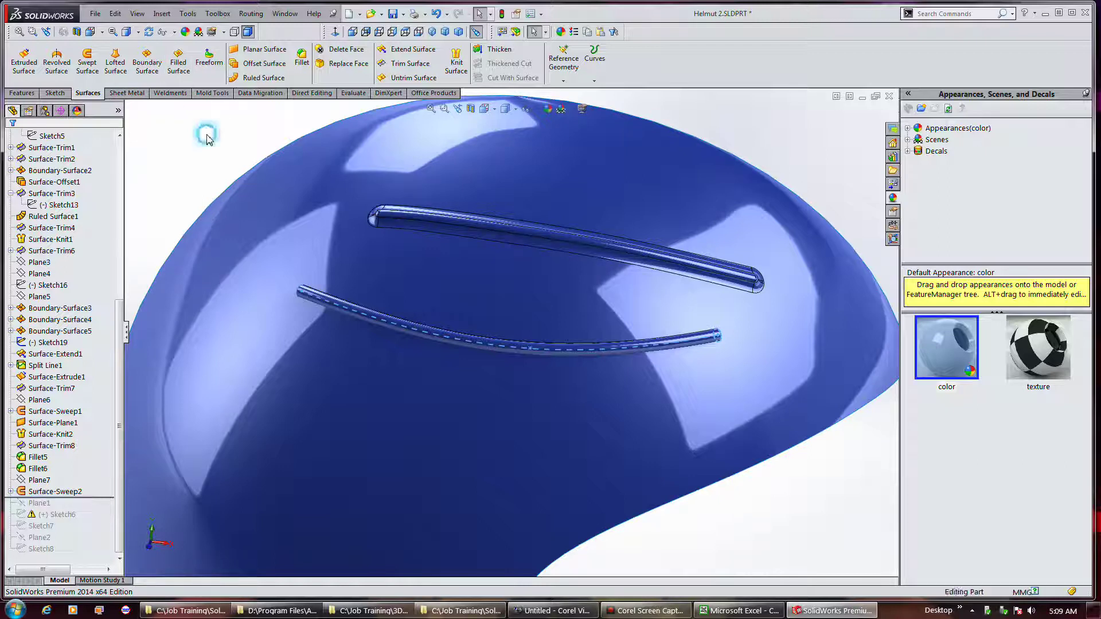
{"action": "left_click", "coordinate": [252, 50]}
{"action": "middle_click_drag", "start_coordinate": [738, 322], "coordinate": [628, 300]}
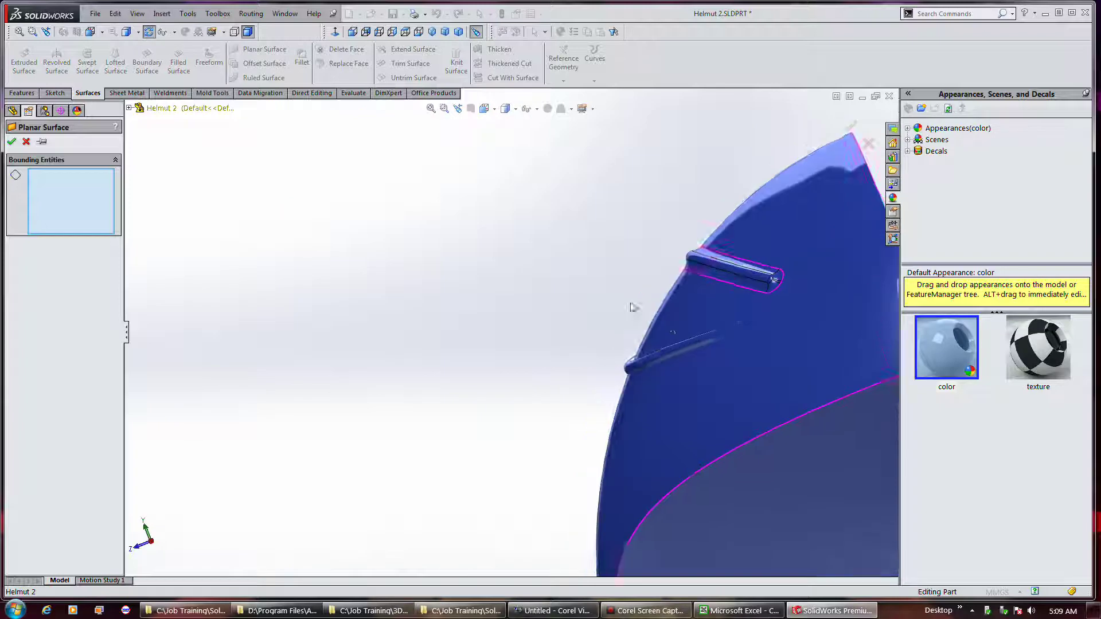
{"action": "left_click", "coordinate": [715, 336]}
{"action": "middle_click_drag", "start_coordinate": [570, 305], "coordinate": [757, 290]}
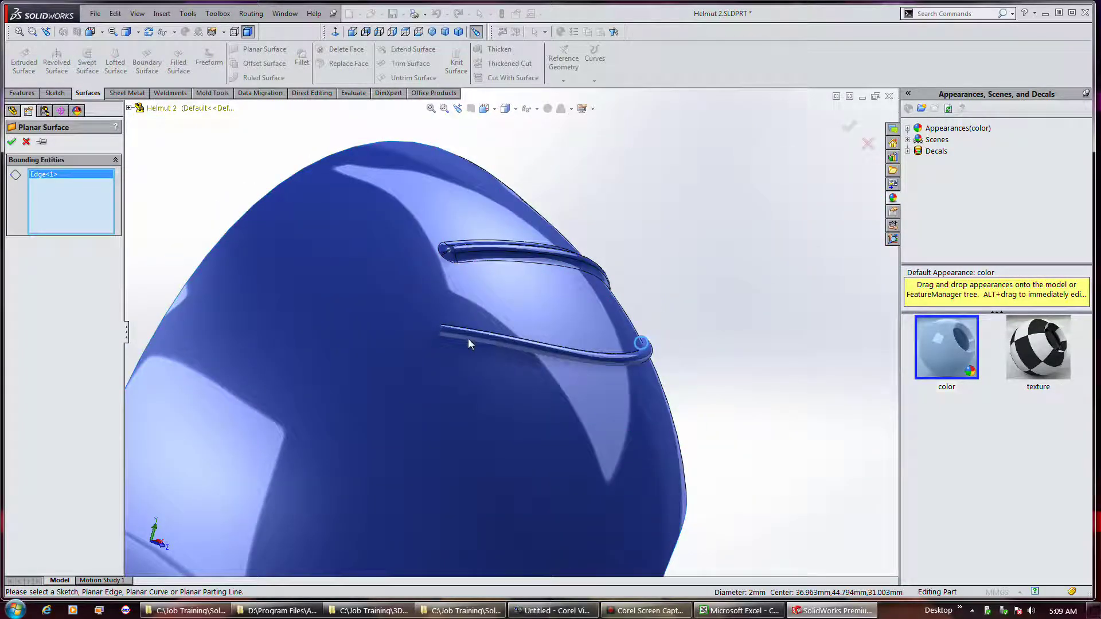
{"action": "left_click", "coordinate": [441, 330]}
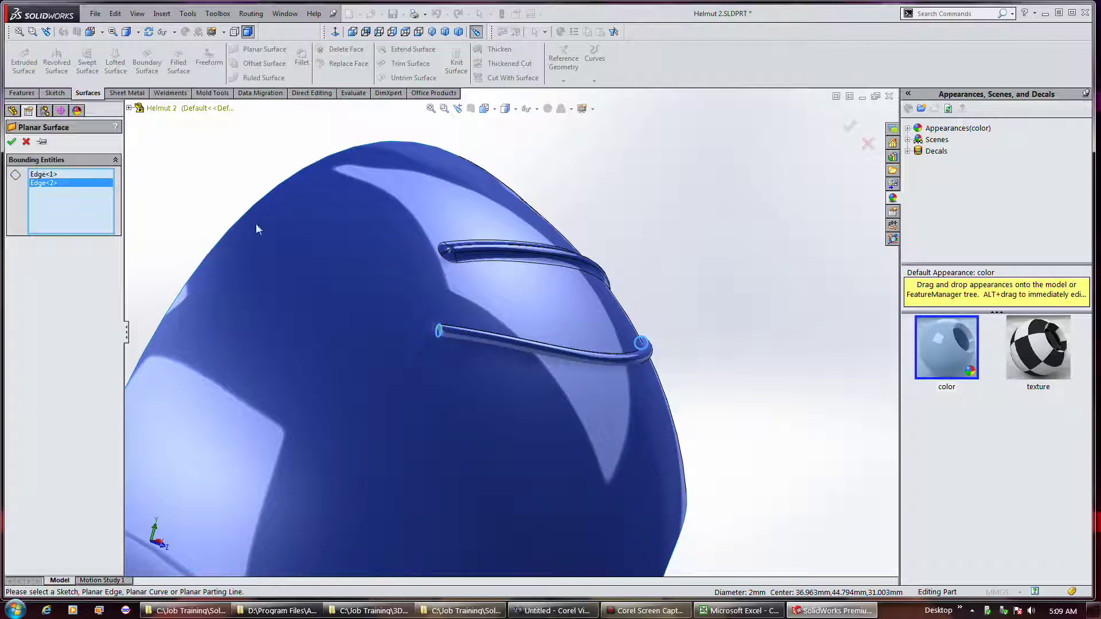
{"action": "left_click", "coordinate": [10, 142]}
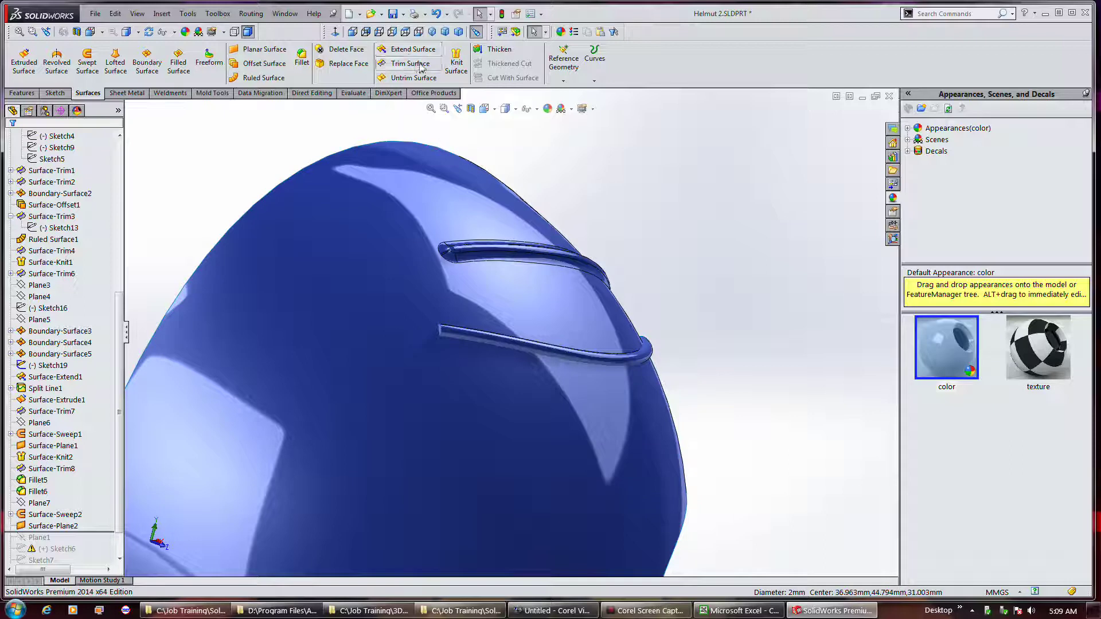
Step: Knit the new swept surface and its two planar end caps into one surface body
{"action": "left_click", "coordinate": [456, 62]}
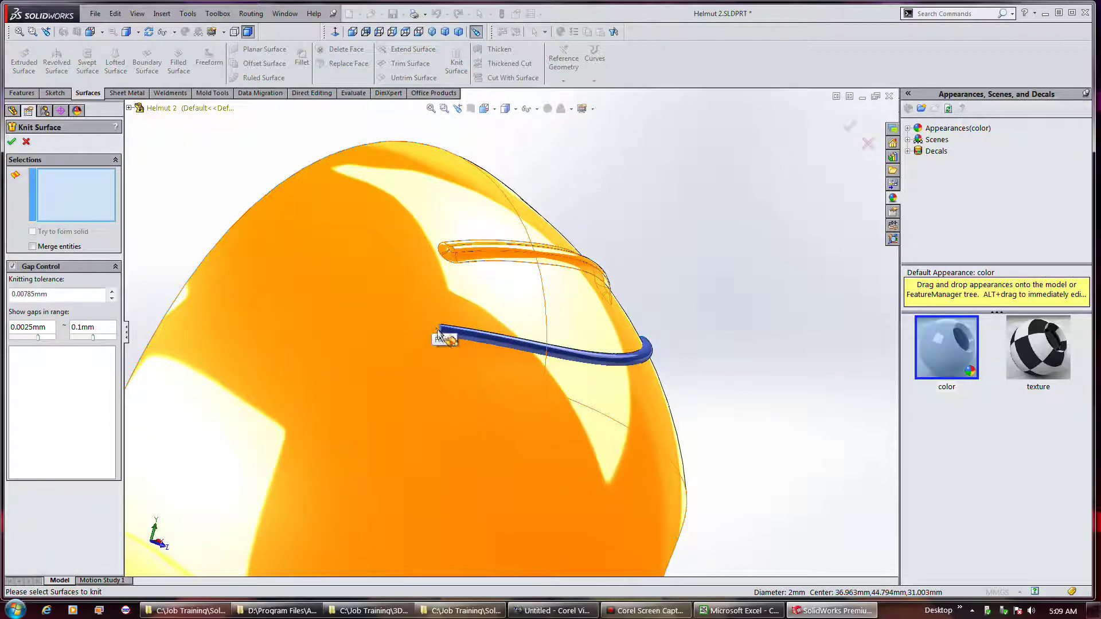
{"action": "left_click", "coordinate": [437, 337]}
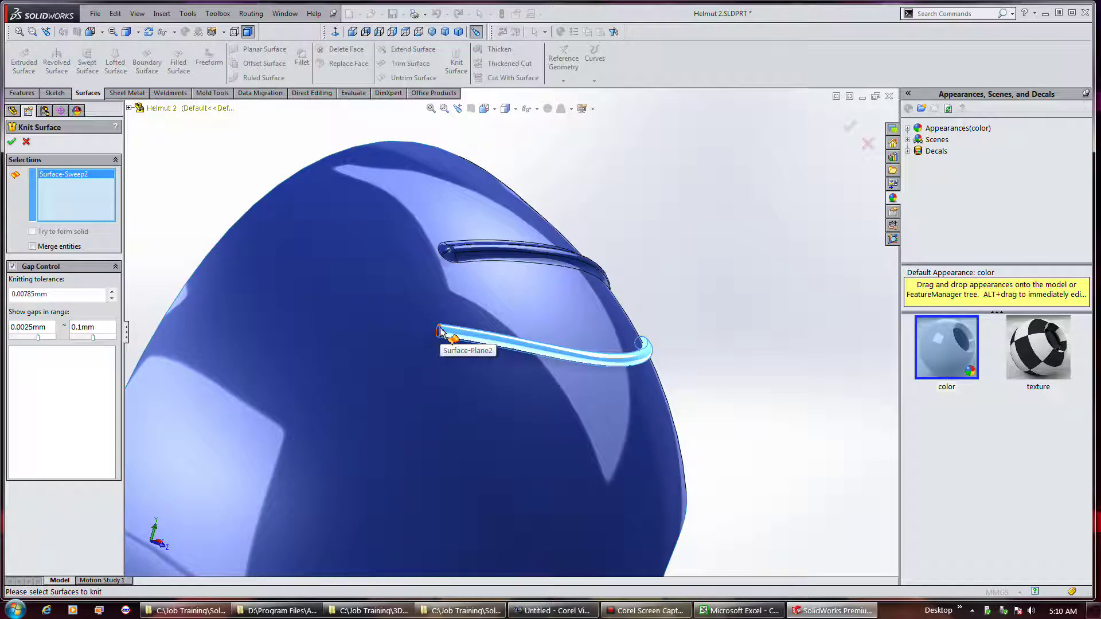
{"action": "left_click", "coordinate": [442, 330]}
{"action": "middle_click_drag", "start_coordinate": [608, 356], "coordinate": [487, 359]}
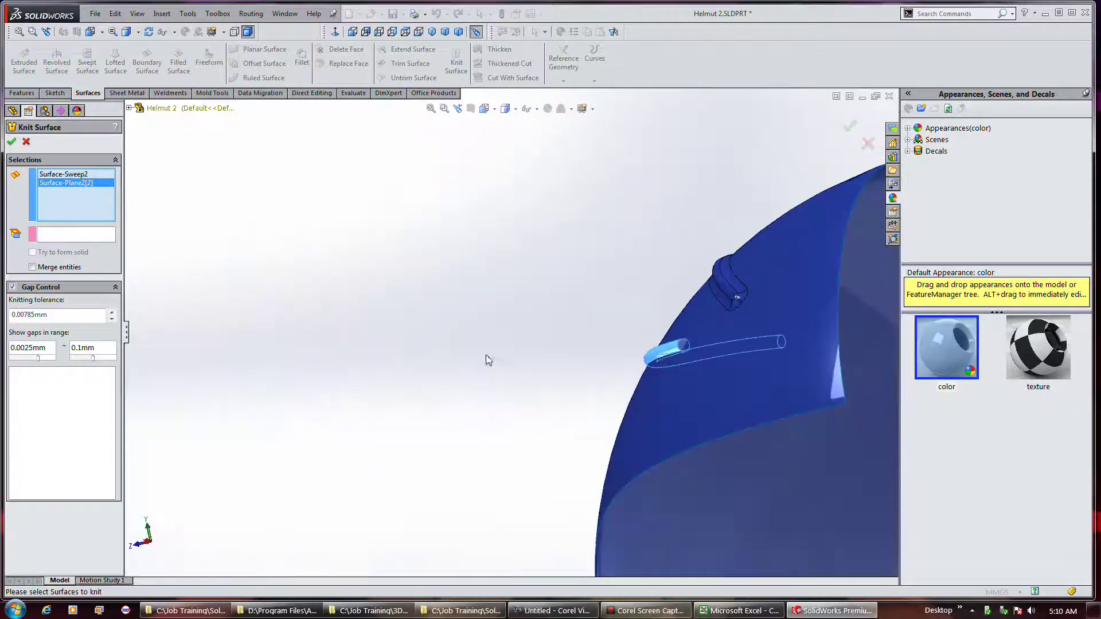
{"action": "left_click", "coordinate": [687, 361]}
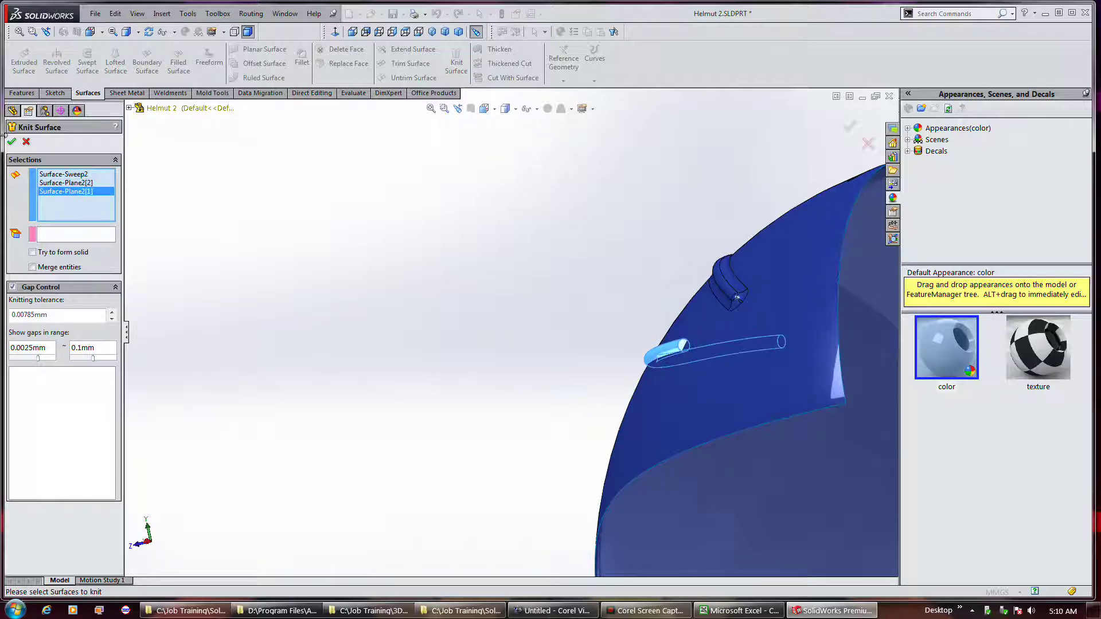
{"action": "left_click", "coordinate": [11, 142]}
Step: Mutually trim the helmet shell and the knitted sweep body, keeping the shell and the exposed part of the sweep
{"action": "middle_click_drag", "start_coordinate": [595, 327], "coordinate": [680, 332]}
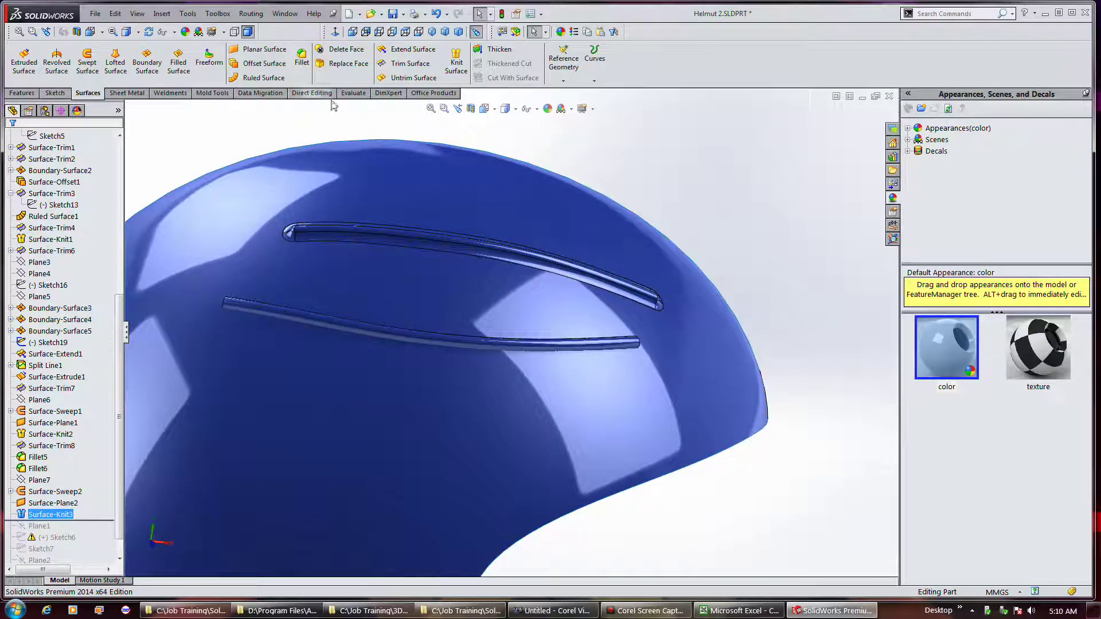
{"action": "left_click", "coordinate": [408, 64]}
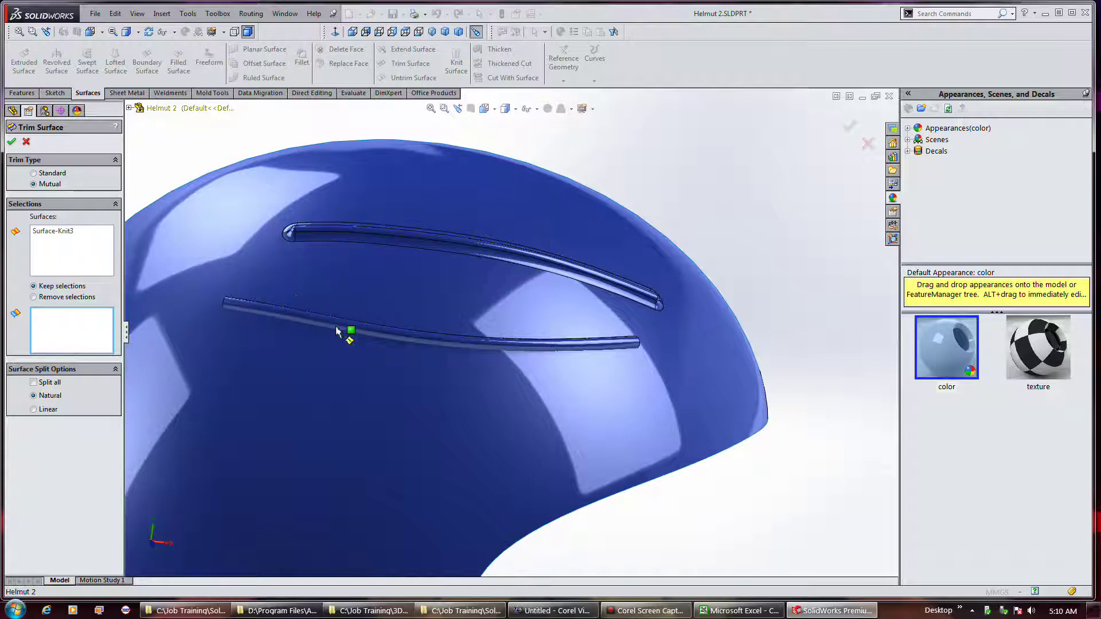
{"action": "right_click", "coordinate": [73, 258]}
{"action": "left_click", "coordinate": [102, 264]}
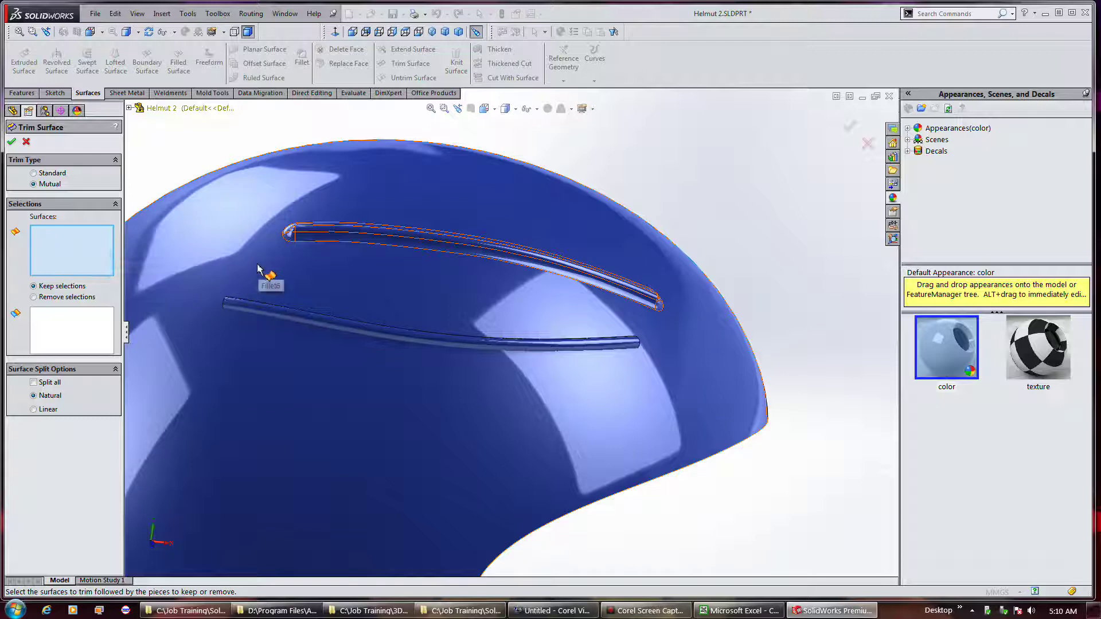
{"action": "left_click", "coordinate": [202, 258]}
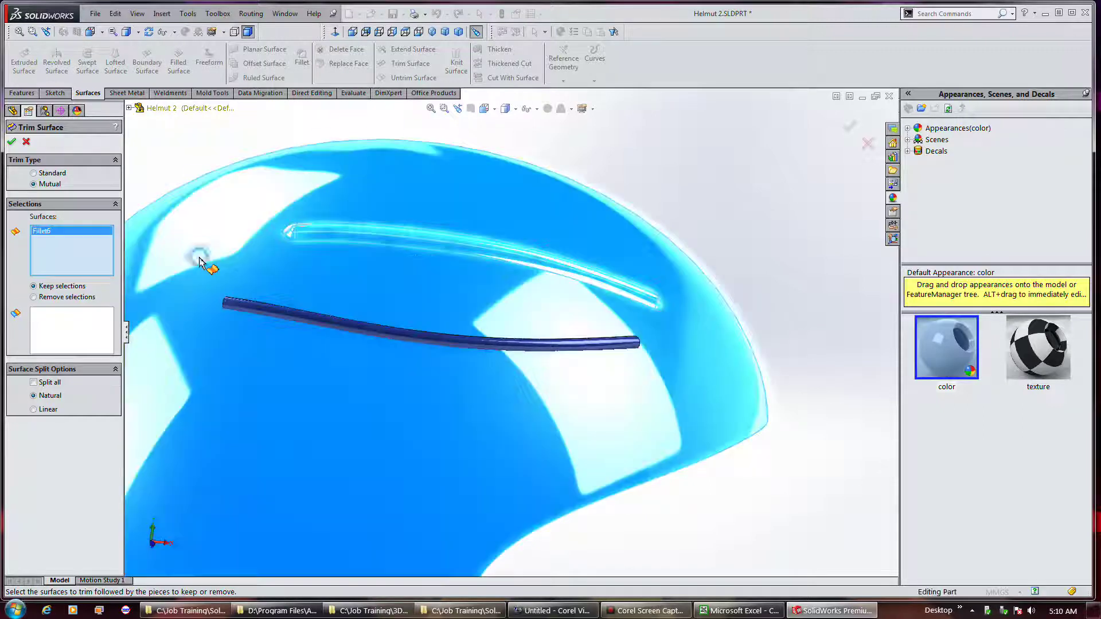
{"action": "left_click", "coordinate": [278, 316]}
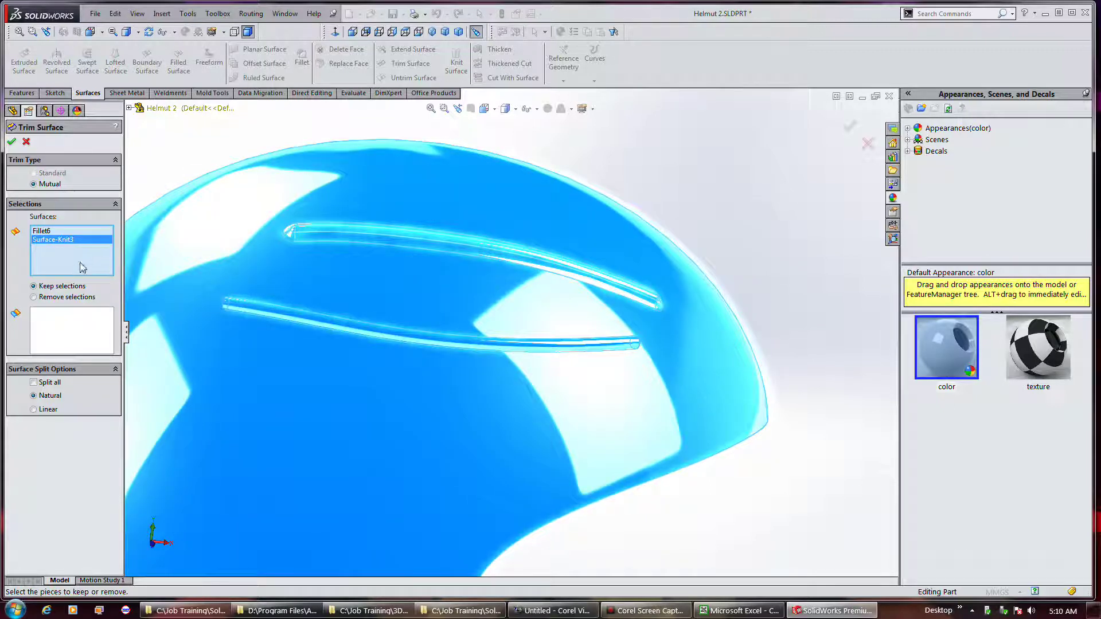
{"action": "left_click", "coordinate": [95, 331]}
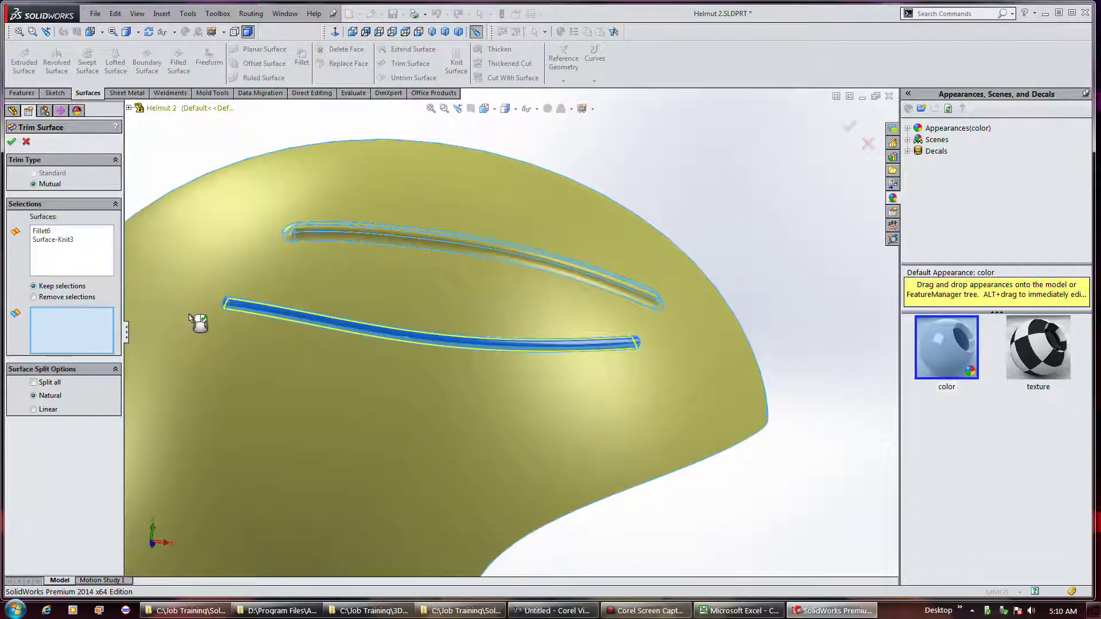
{"action": "left_click", "coordinate": [192, 317]}
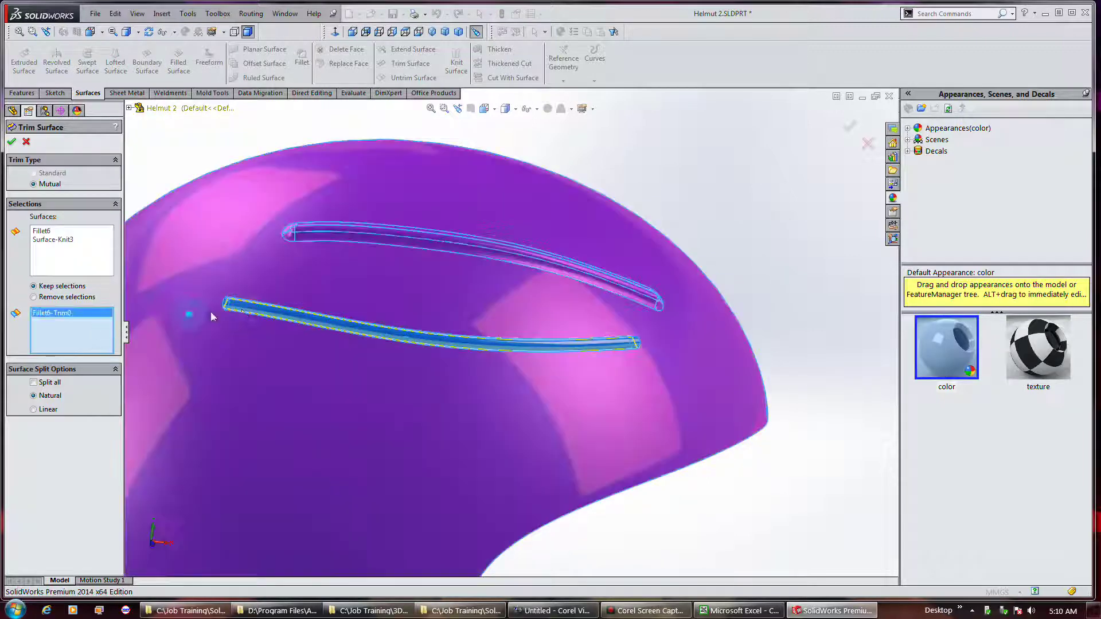
{"action": "left_click", "coordinate": [241, 305]}
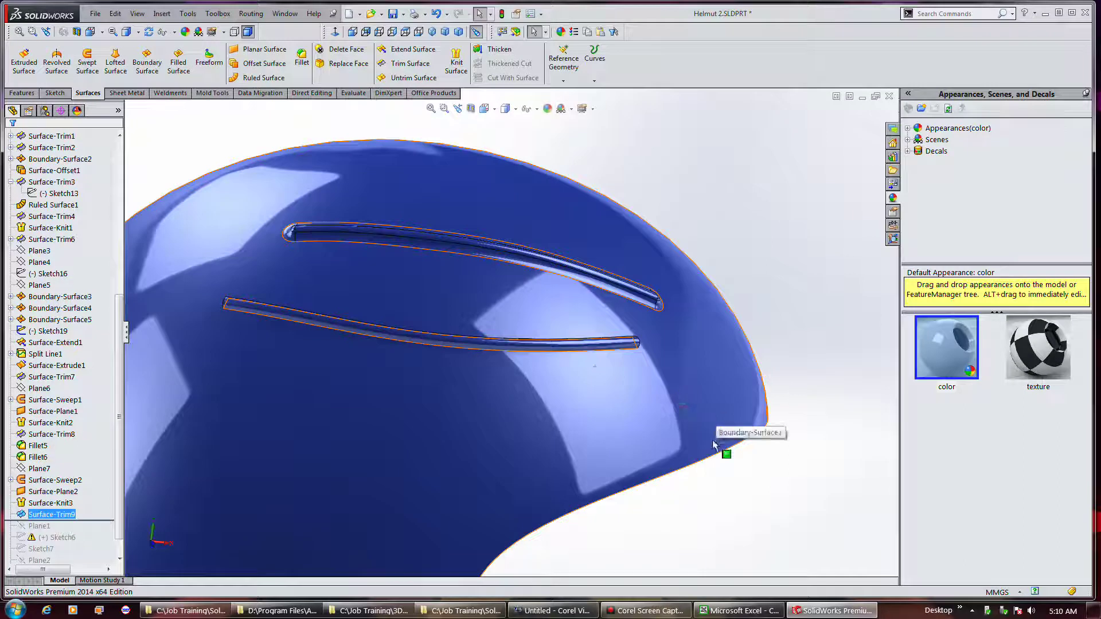
Step: Fillet the edges at both capped ends of the lower swept detail with a constant 0.9 mm radius
{"action": "middle_click_drag", "start_coordinate": [717, 442], "coordinate": [556, 260]}
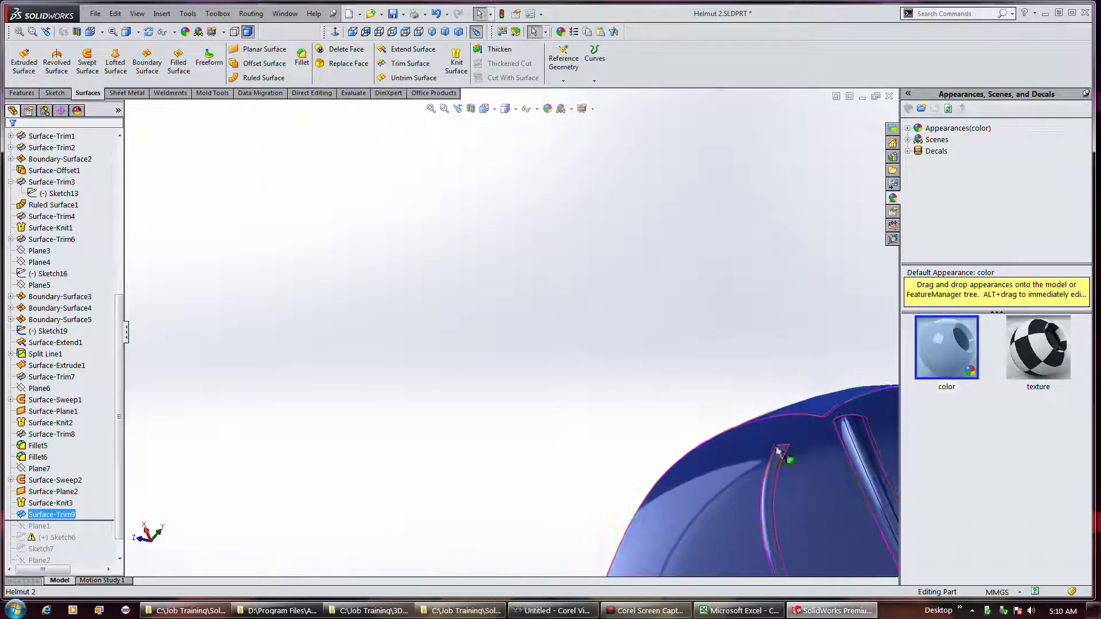
{"action": "scroll", "coordinate": [790, 473], "scroll_direction": "down", "scroll_amount": 5}
{"action": "scroll", "coordinate": [790, 474], "scroll_direction": "up", "scroll_amount": 3}
{"action": "middle_click_drag", "start_coordinate": [566, 294], "coordinate": [665, 434]}
{"action": "scroll", "coordinate": [676, 439], "scroll_direction": "up", "scroll_amount": 6}
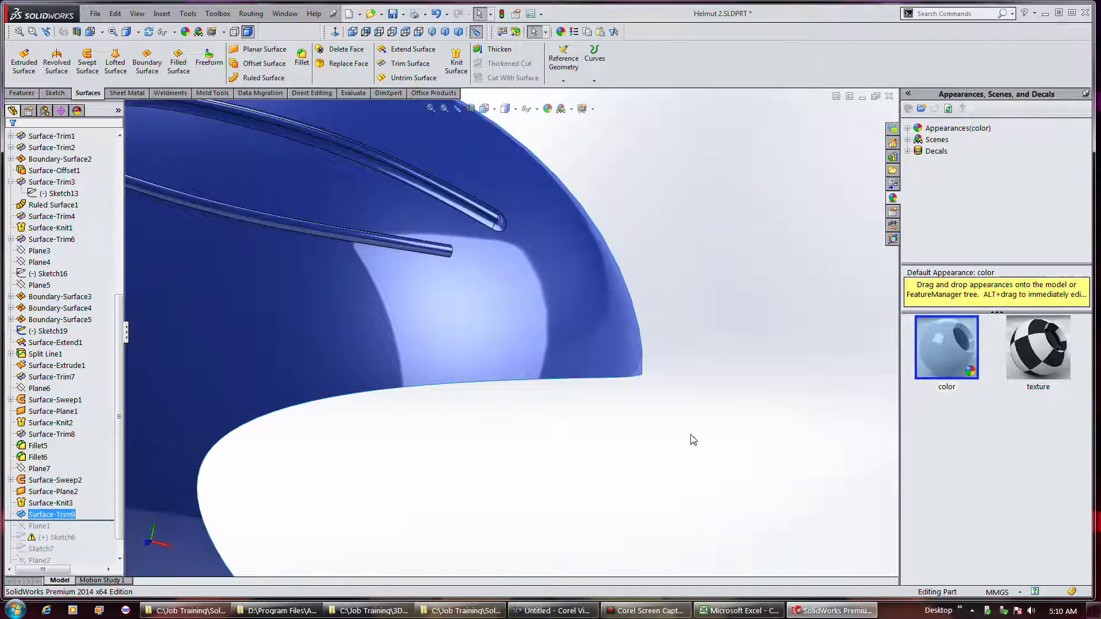
{"action": "middle_click_drag", "start_coordinate": [297, 222], "coordinate": [326, 239]}
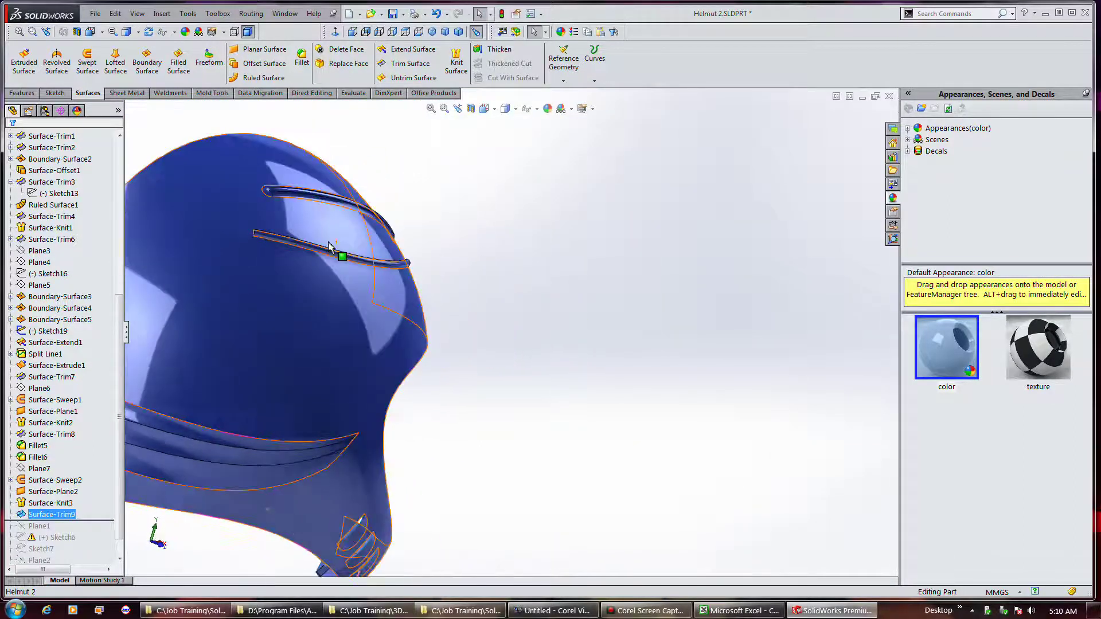
{"action": "left_click", "coordinate": [302, 58]}
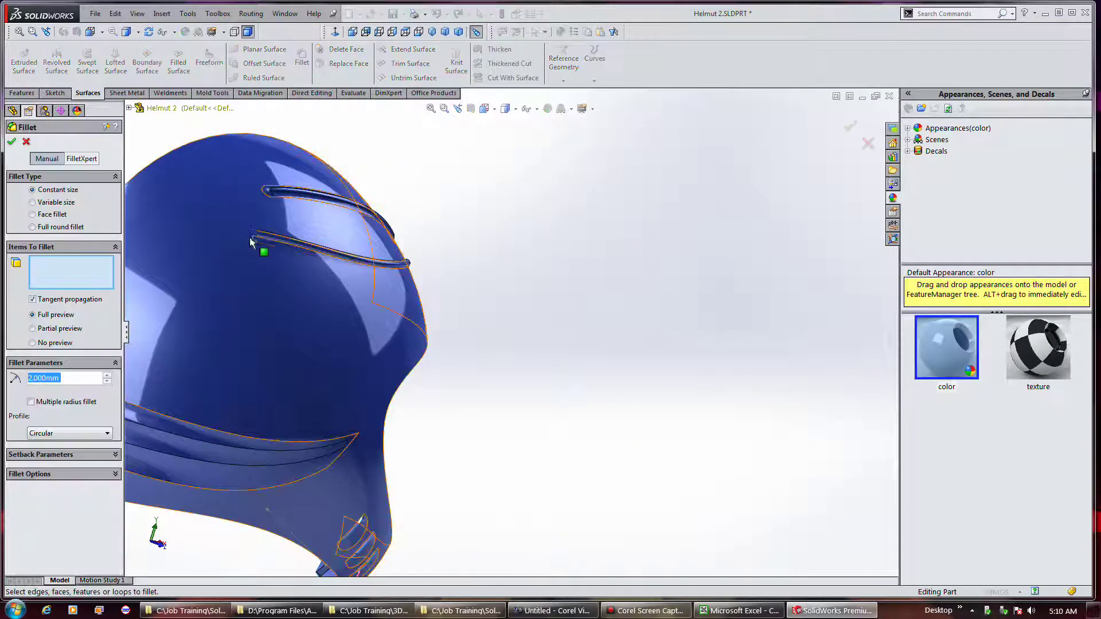
{"action": "scroll", "coordinate": [256, 242], "scroll_direction": "down", "scroll_amount": 5}
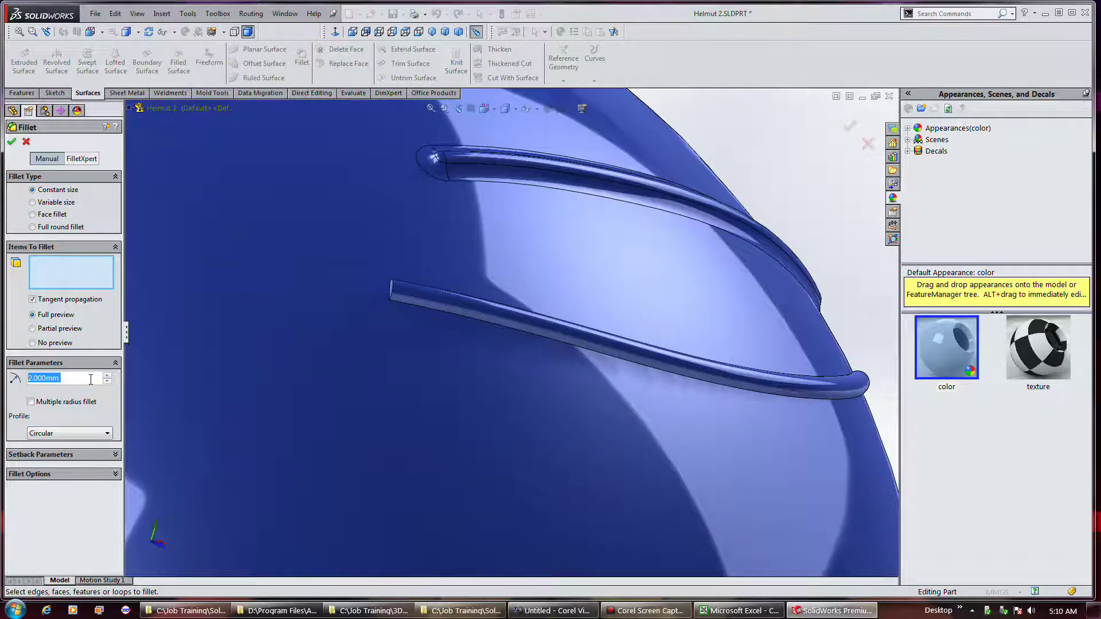
{"action": "left_click", "coordinate": [91, 379]}
{"action": "key", "text": "ctrl+a"}
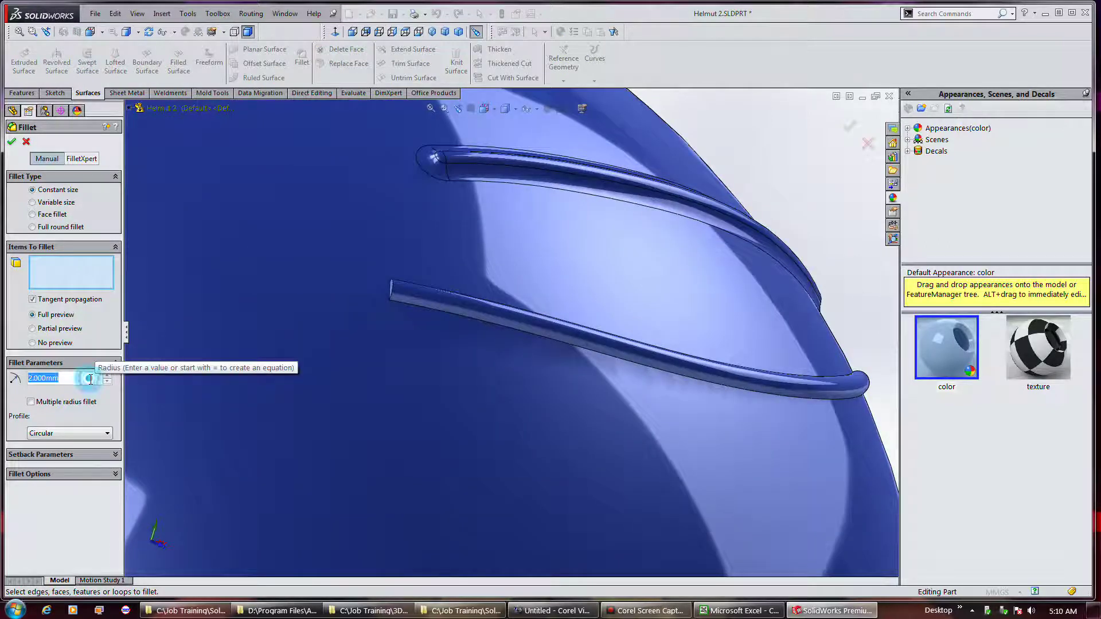
{"action": "type", "text": ".9"}
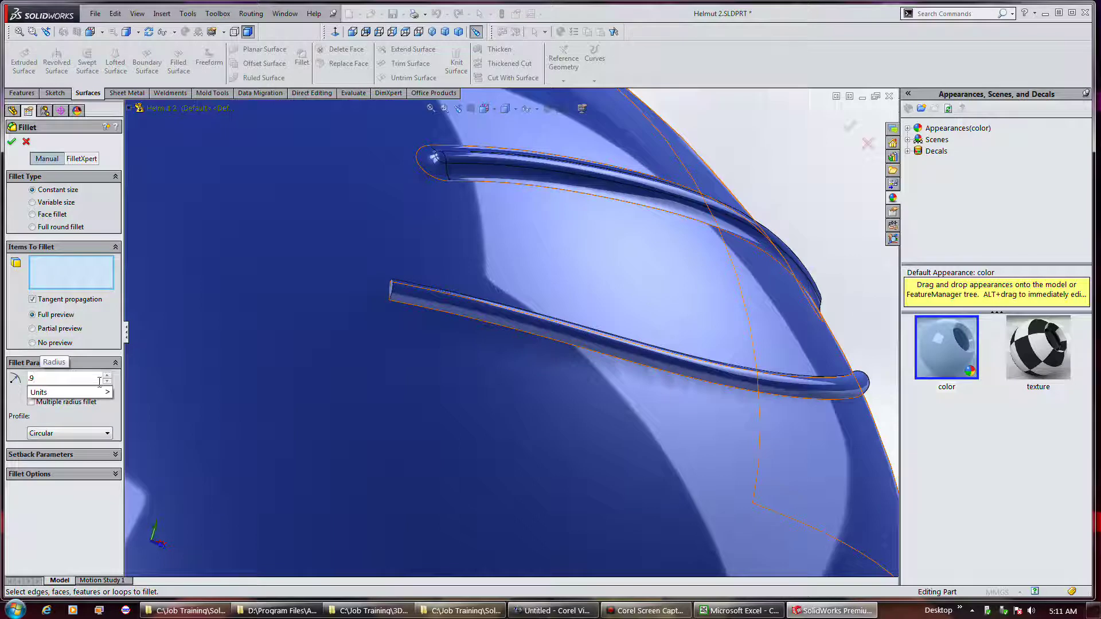
{"action": "key", "text": "Return"}
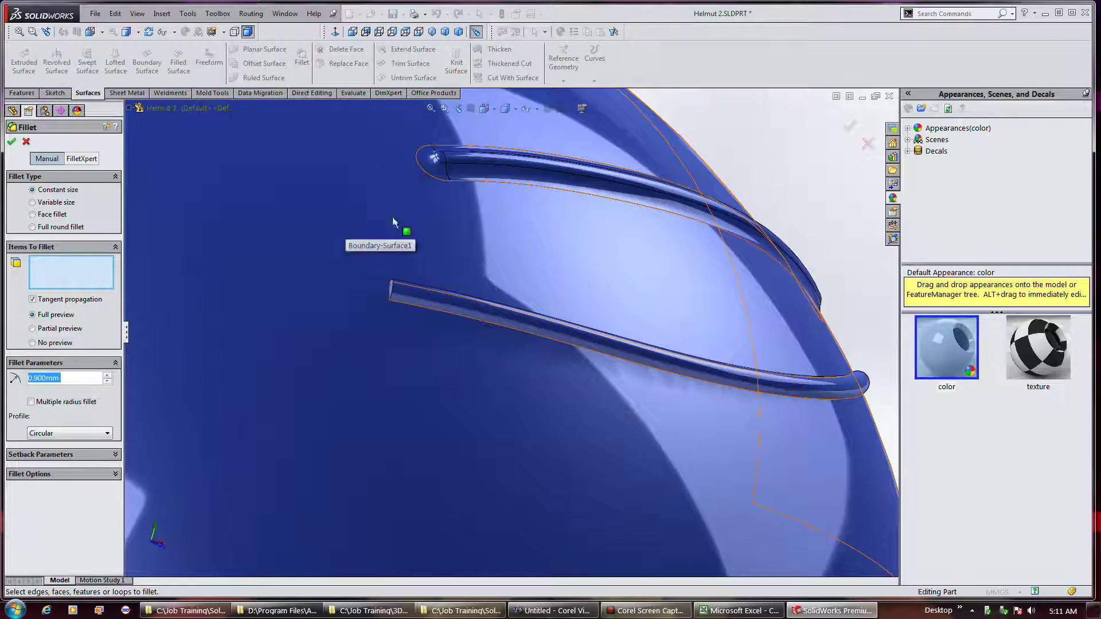
{"action": "left_click", "coordinate": [392, 289]}
{"action": "middle_click_drag", "start_coordinate": [393, 288], "coordinate": [573, 339]}
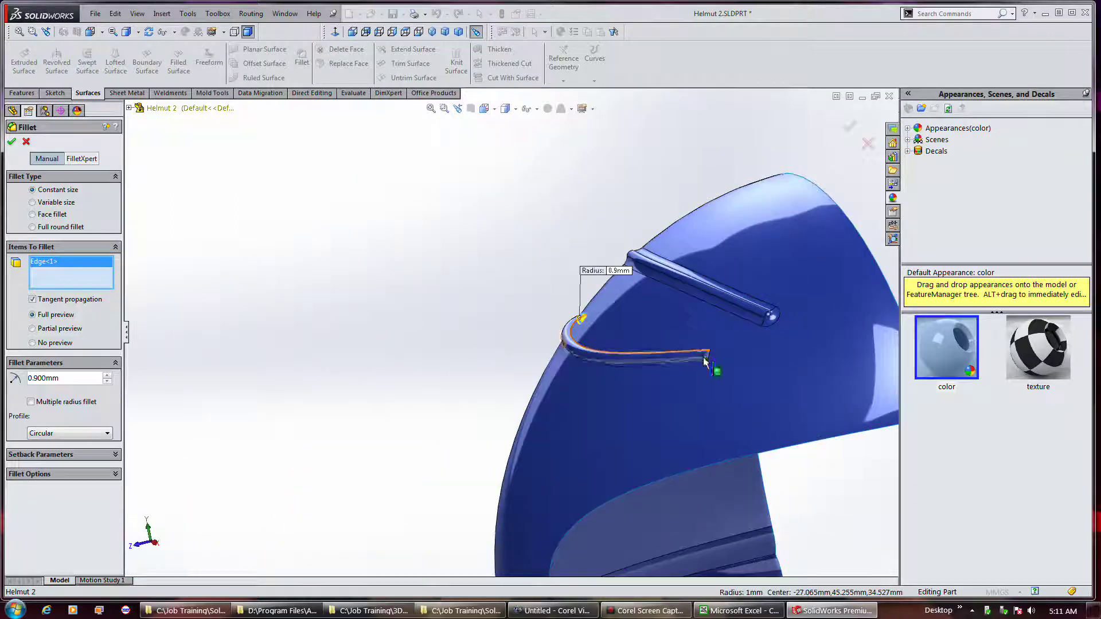
{"action": "left_click", "coordinate": [708, 357]}
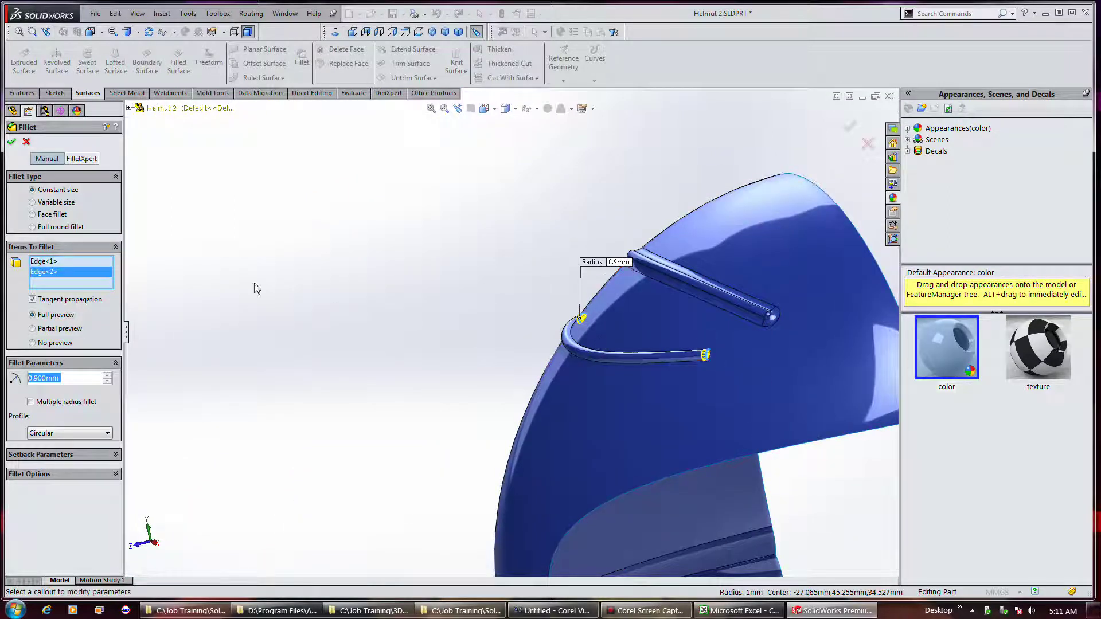
{"action": "left_click", "coordinate": [12, 142]}
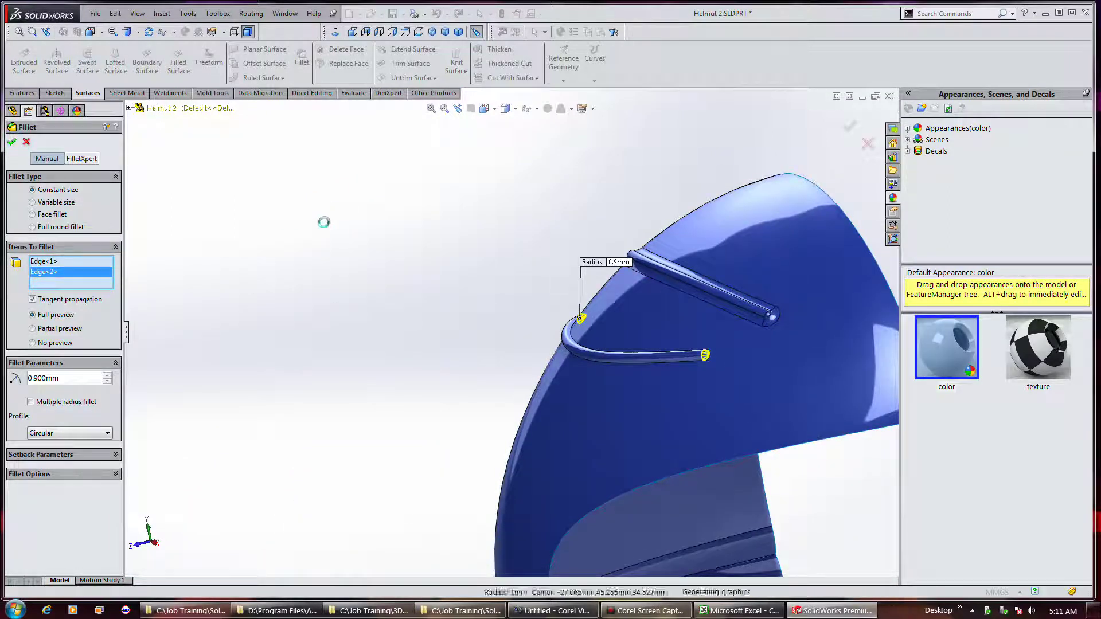
Step: Start a variable-size fillet on the lower and upper long edges where the lower swept detail meets the helmet shell
{"action": "middle_click_drag", "start_coordinate": [457, 273], "coordinate": [298, 166]}
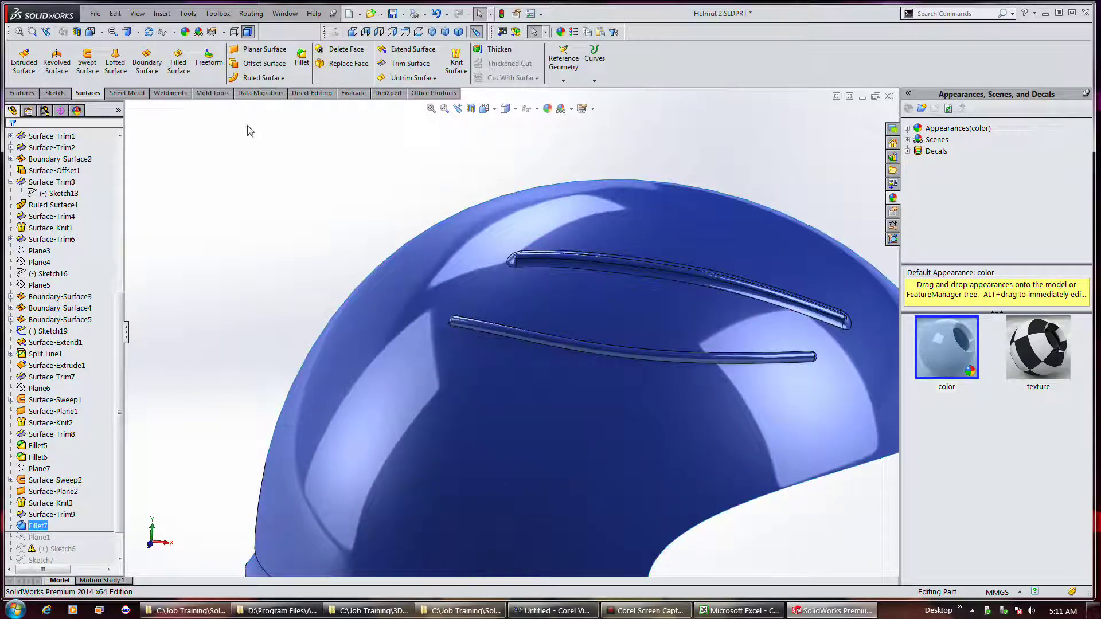
{"action": "left_click", "coordinate": [302, 57]}
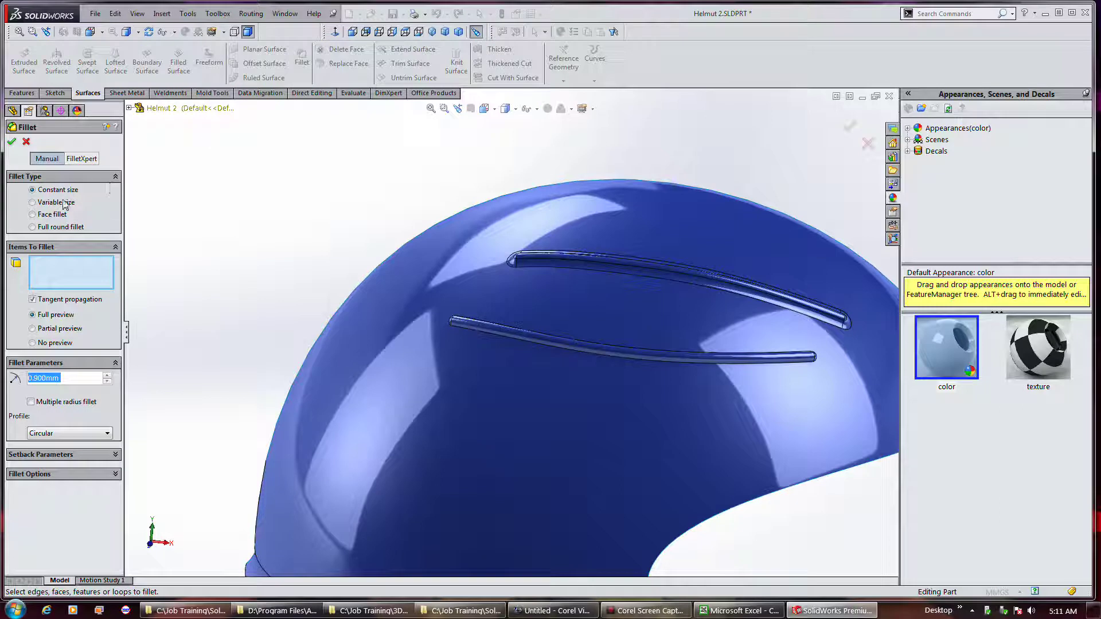
{"action": "left_click", "coordinate": [63, 203]}
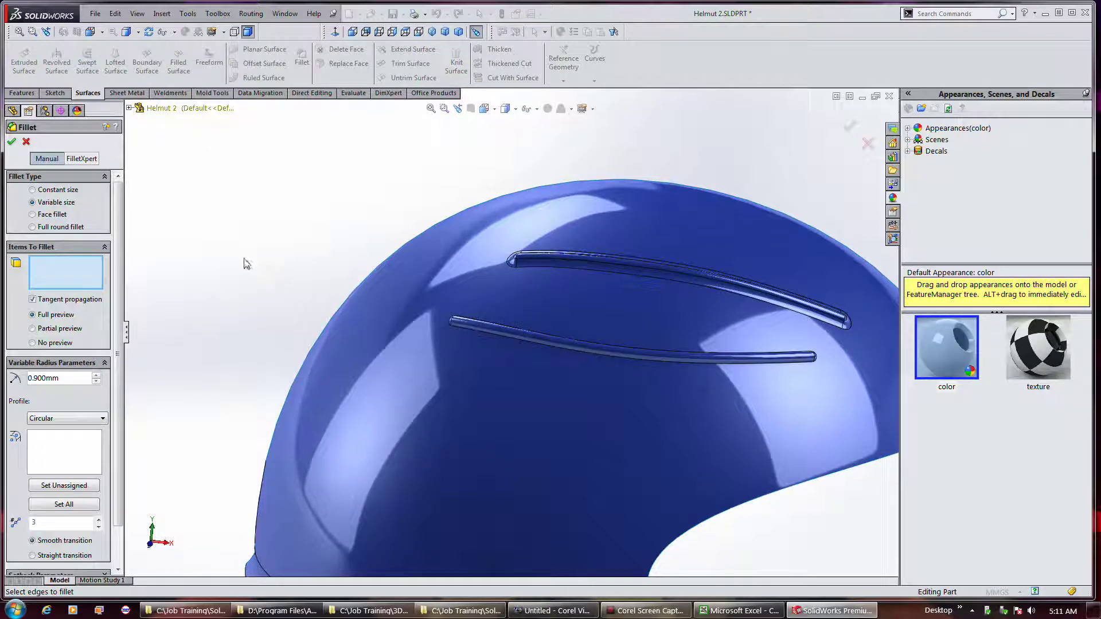
{"action": "left_click", "coordinate": [478, 336]}
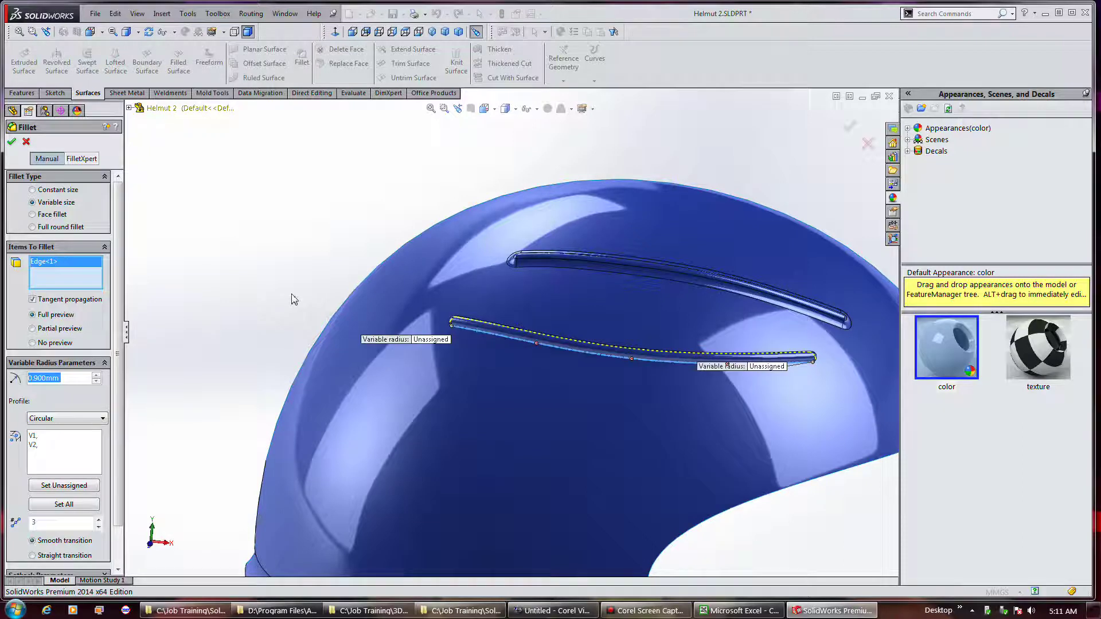
{"action": "middle_click_drag", "start_coordinate": [337, 271], "coordinate": [335, 296]}
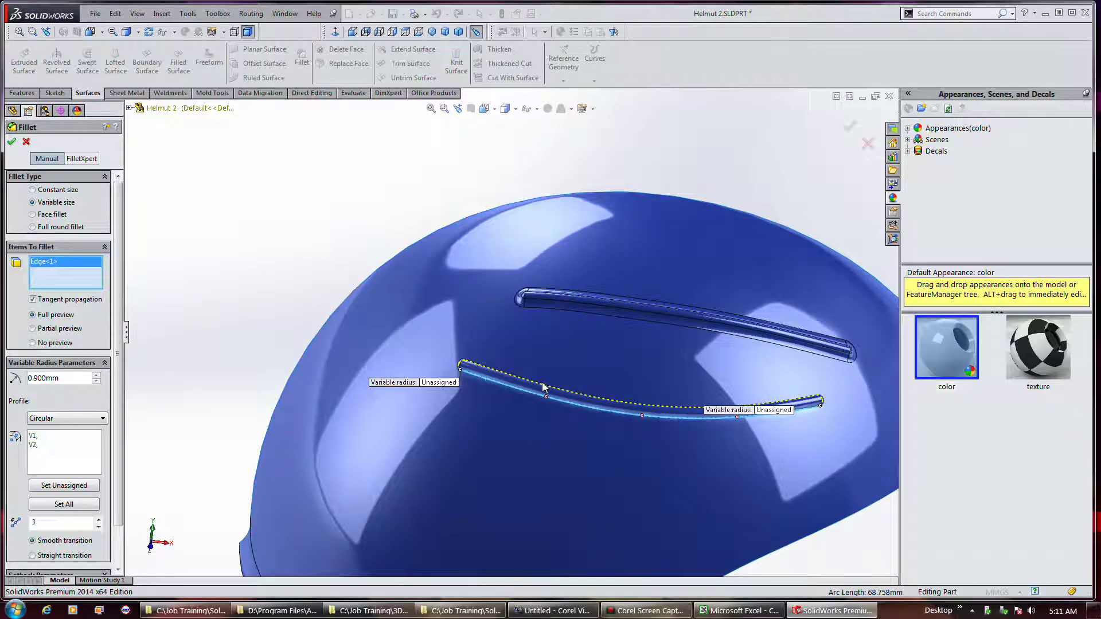
{"action": "scroll", "coordinate": [543, 387], "scroll_direction": "down", "scroll_amount": 3}
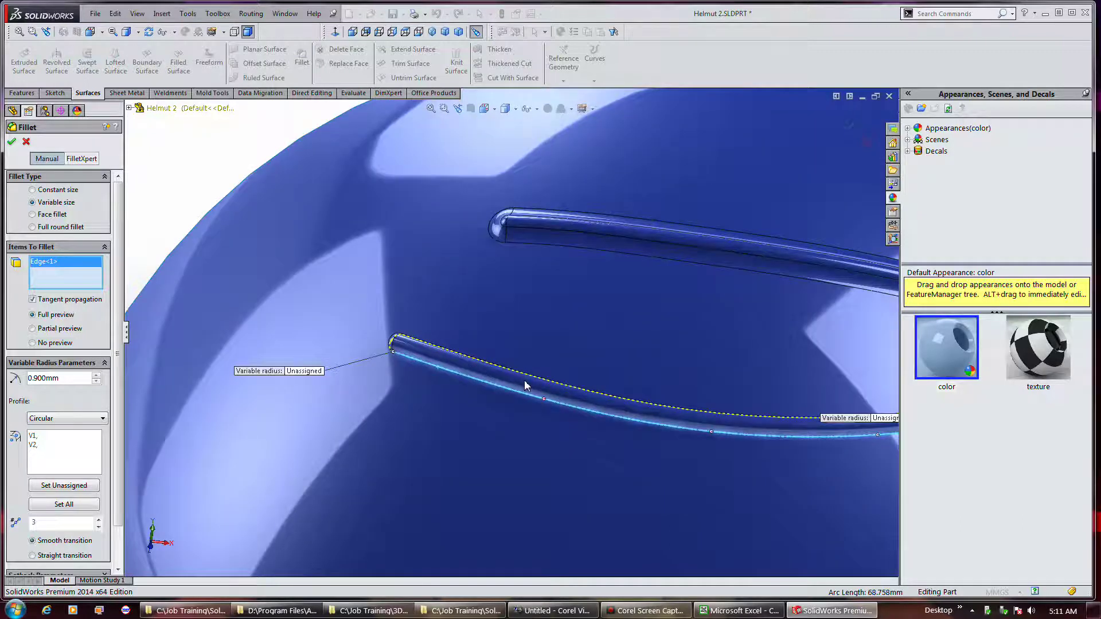
{"action": "left_click", "coordinate": [536, 384]}
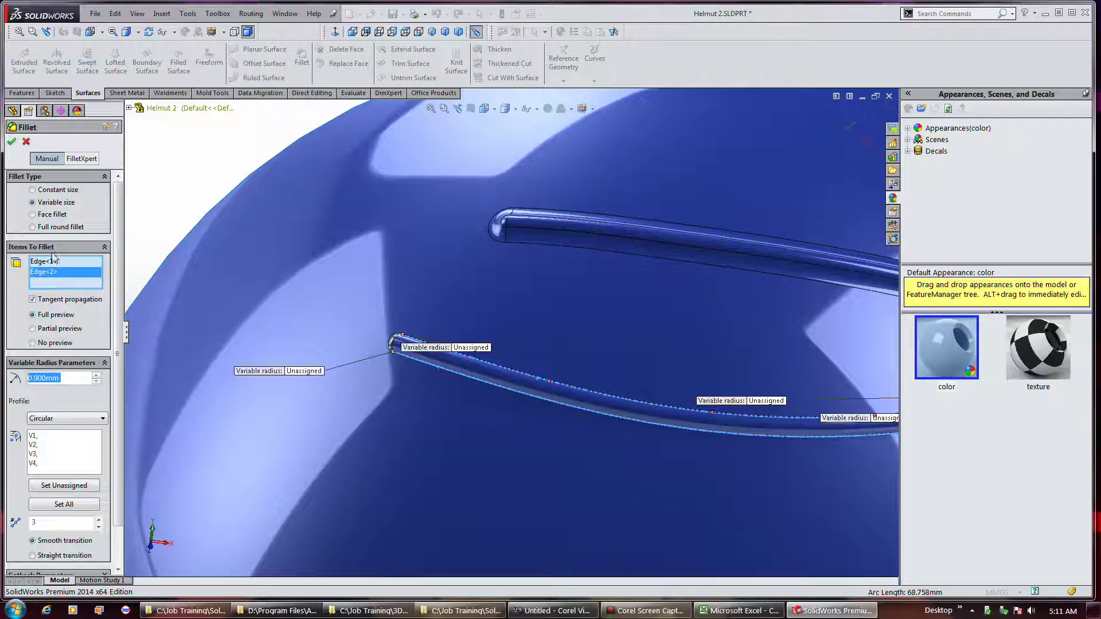
{"action": "right_click", "coordinate": [56, 272]}
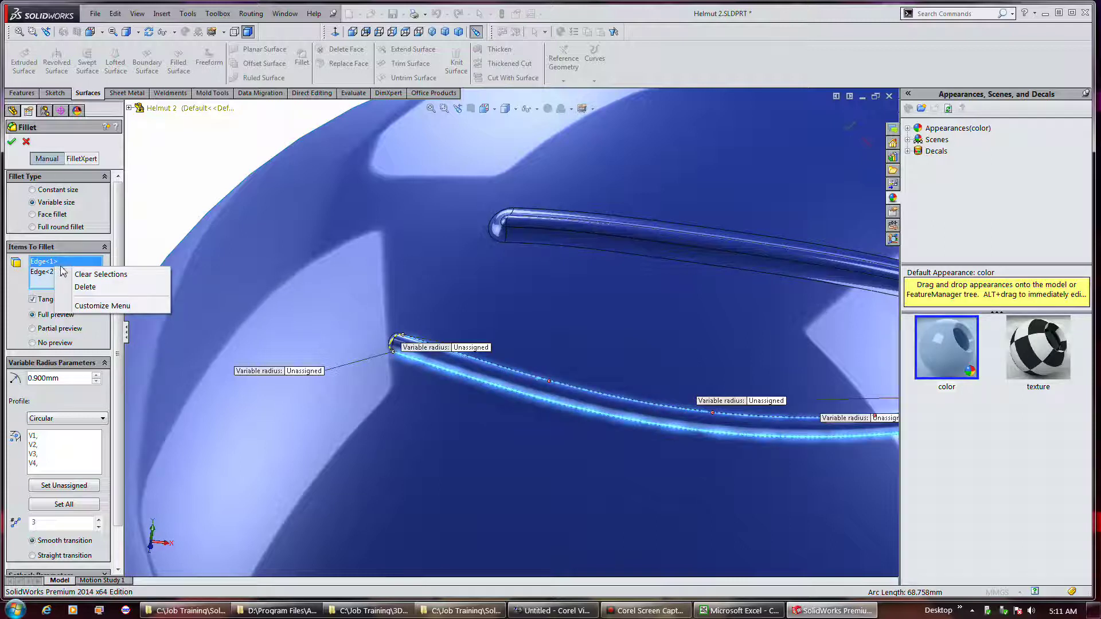
{"action": "left_click", "coordinate": [110, 156]}
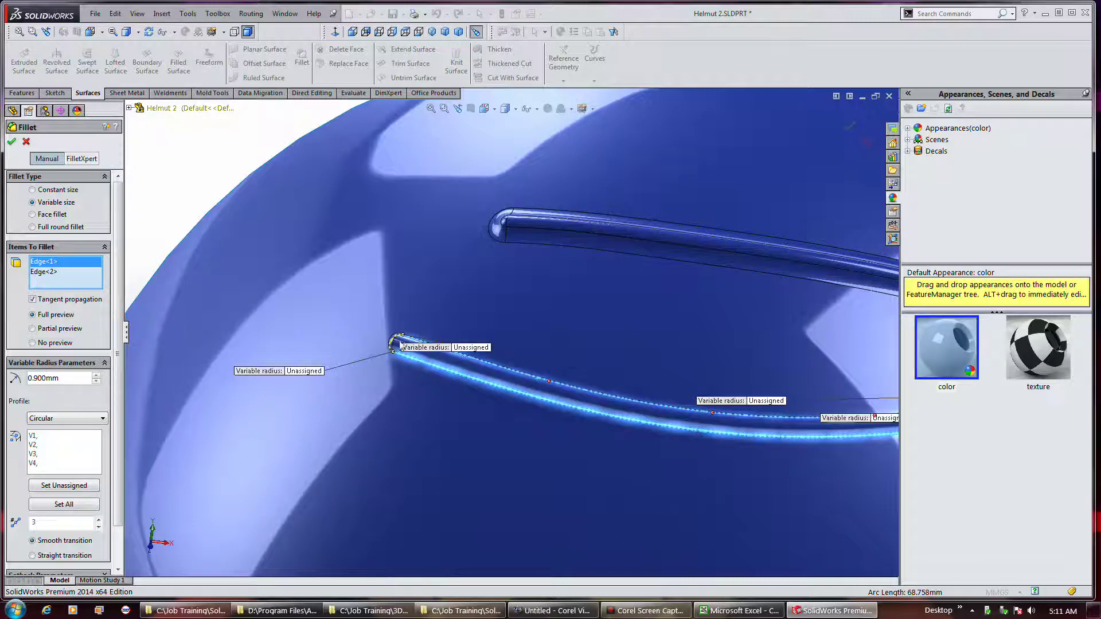
Step: Set the variable fillet radius to 2 mm at both ends of the two selected long edges
{"action": "left_click", "coordinate": [309, 371]}
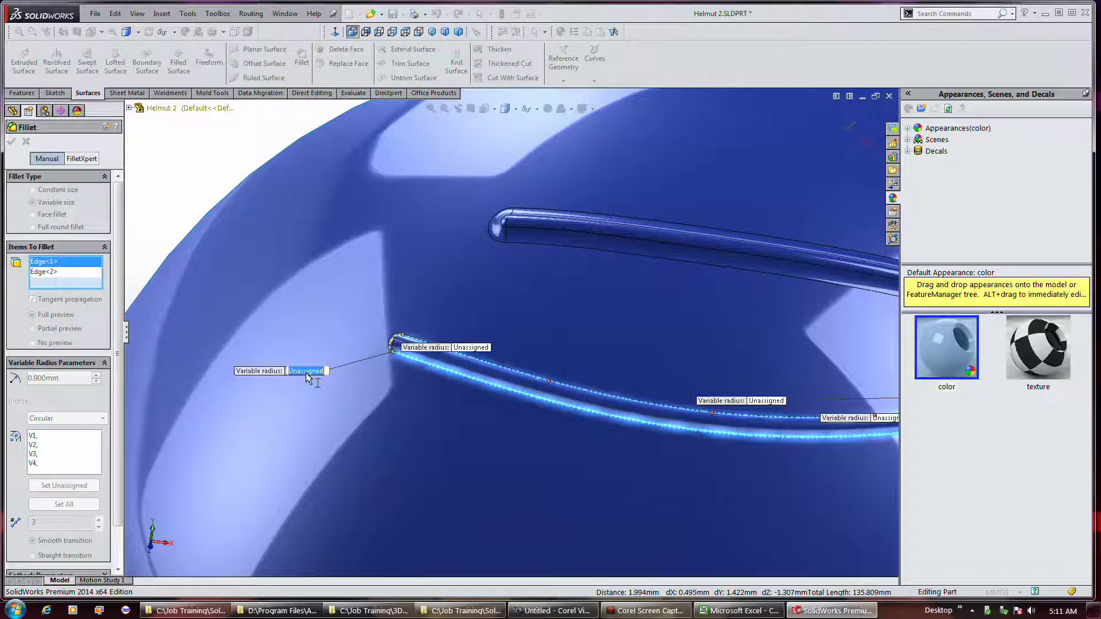
{"action": "type", "text": "2"}
{"action": "key", "text": "Return"}
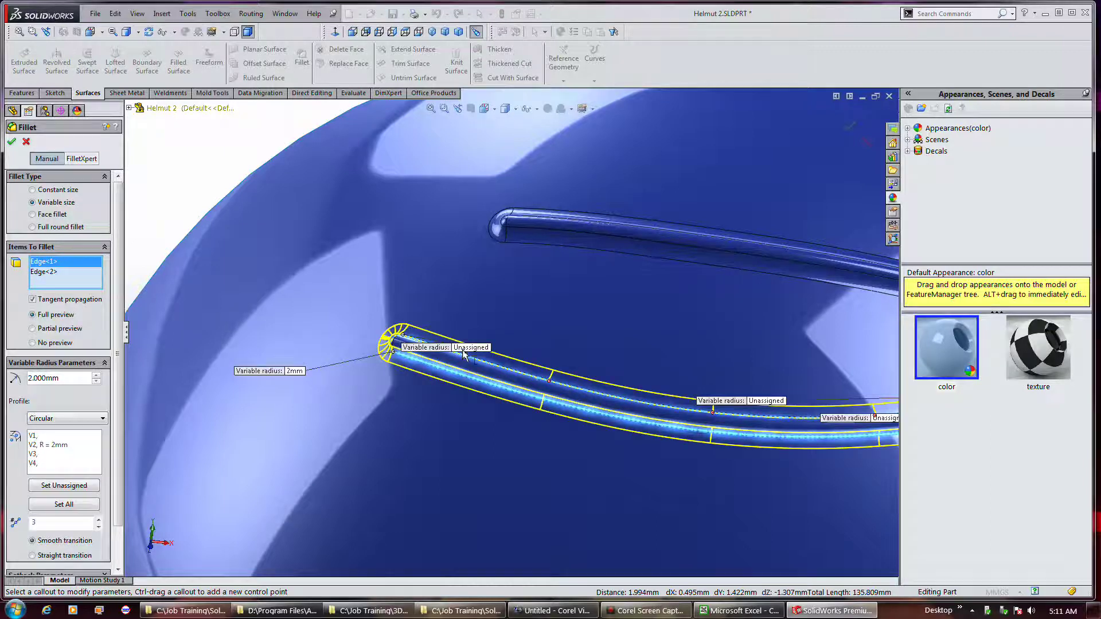
{"action": "scroll", "coordinate": [456, 332], "scroll_direction": "up", "scroll_amount": 3}
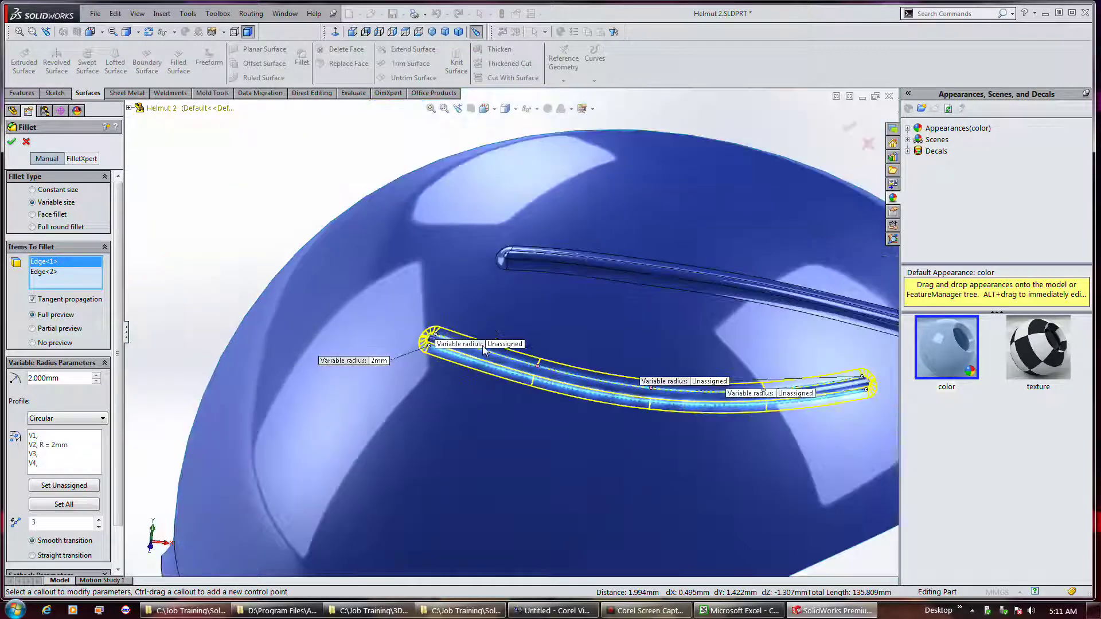
{"action": "scroll", "coordinate": [785, 396], "scroll_direction": "down", "scroll_amount": 3}
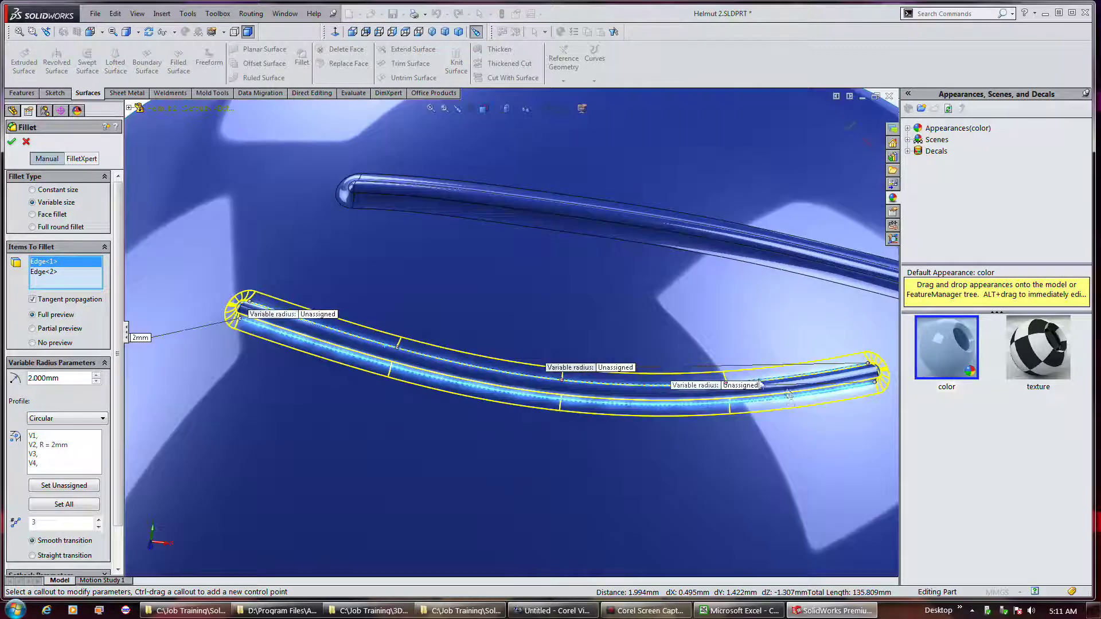
{"action": "left_click", "coordinate": [739, 385]}
{"action": "key", "text": "Return"}
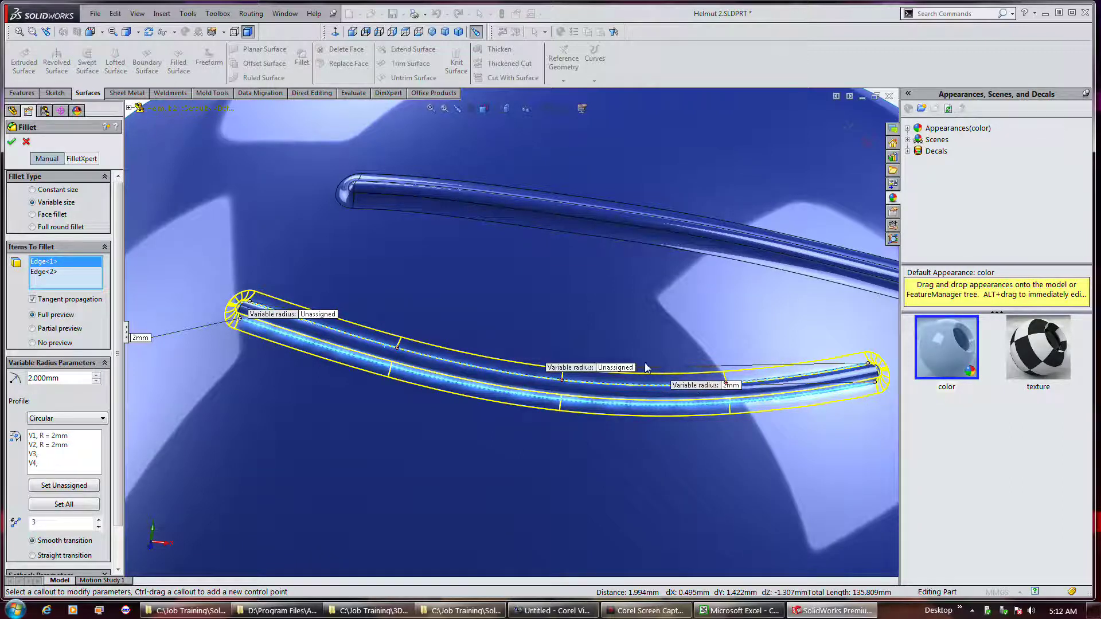
{"action": "left_click", "coordinate": [630, 369]}
{"action": "key", "text": "Return"}
{"action": "left_click", "coordinate": [332, 316]}
{"action": "type", "text": "2"}
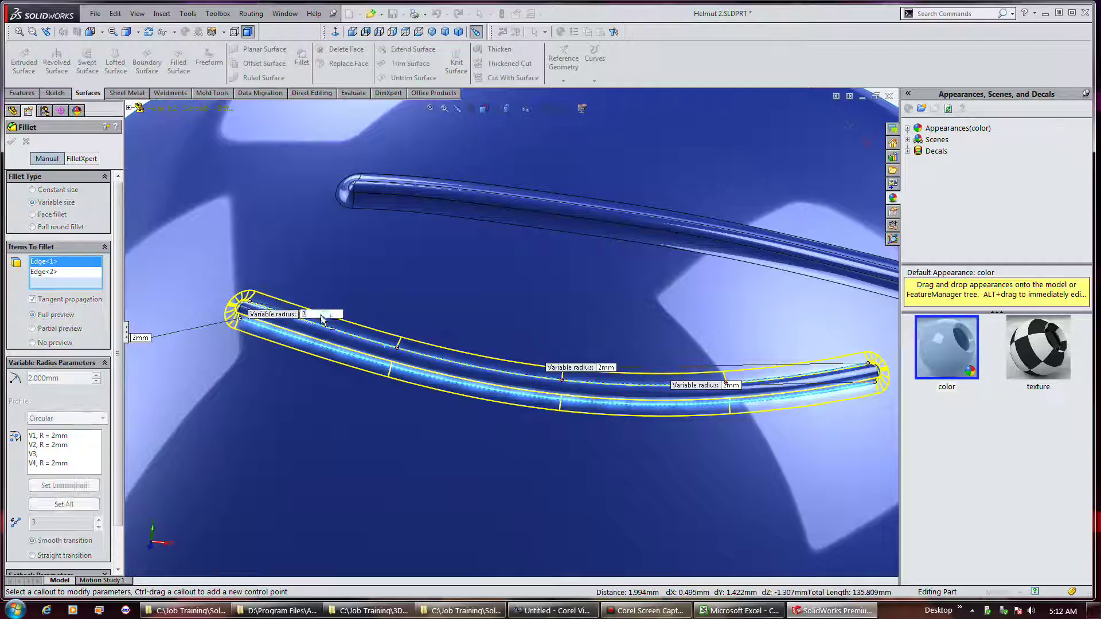
{"action": "key", "text": "Return"}
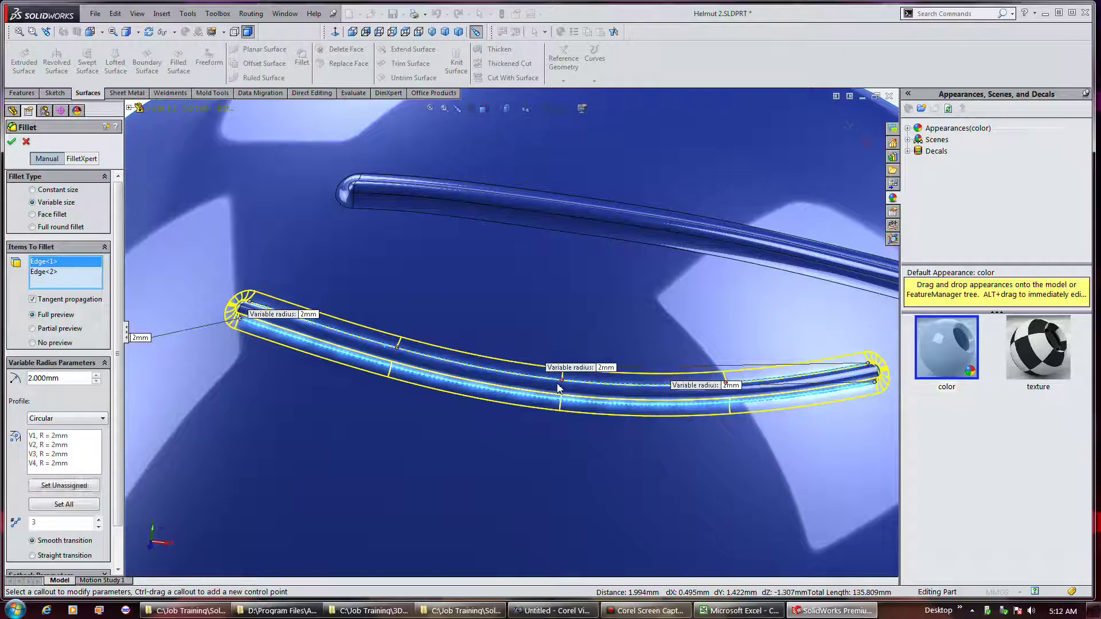
Step: Add a fillet control point at 50% along the upper long edge and set its radius to 10 mm
{"action": "left_click", "coordinate": [559, 388]}
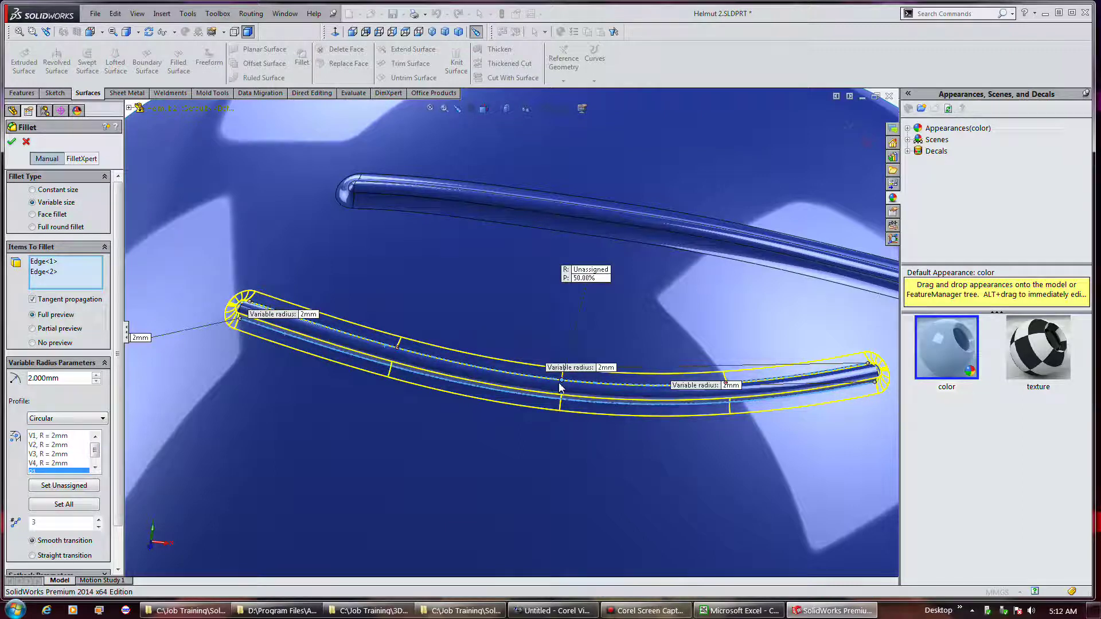
{"action": "left_click", "coordinate": [594, 271]}
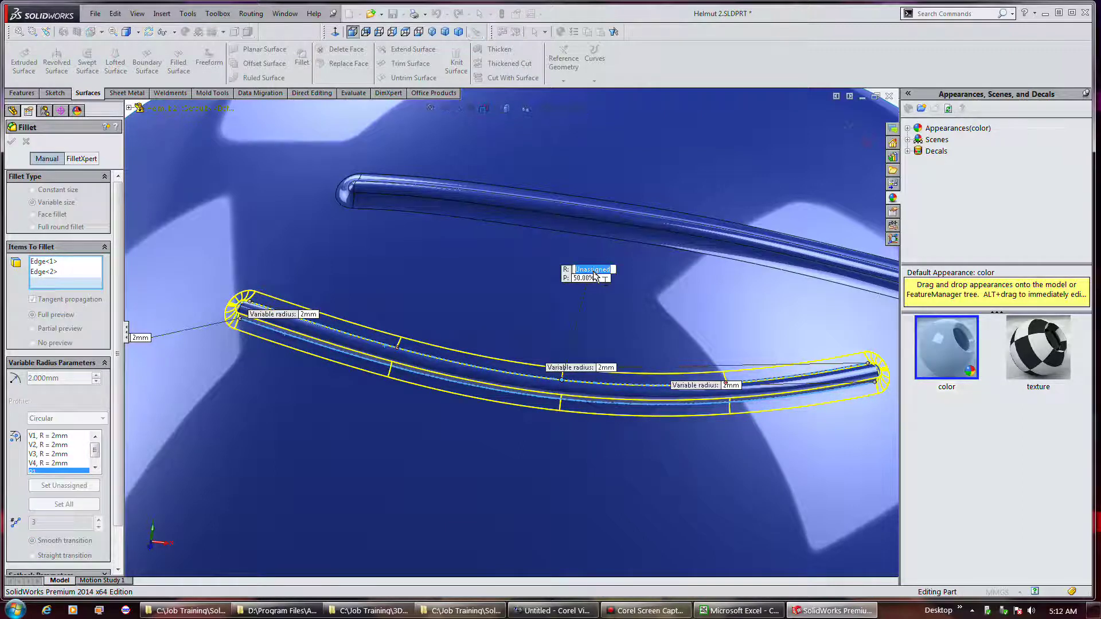
{"action": "type", "text": "10"}
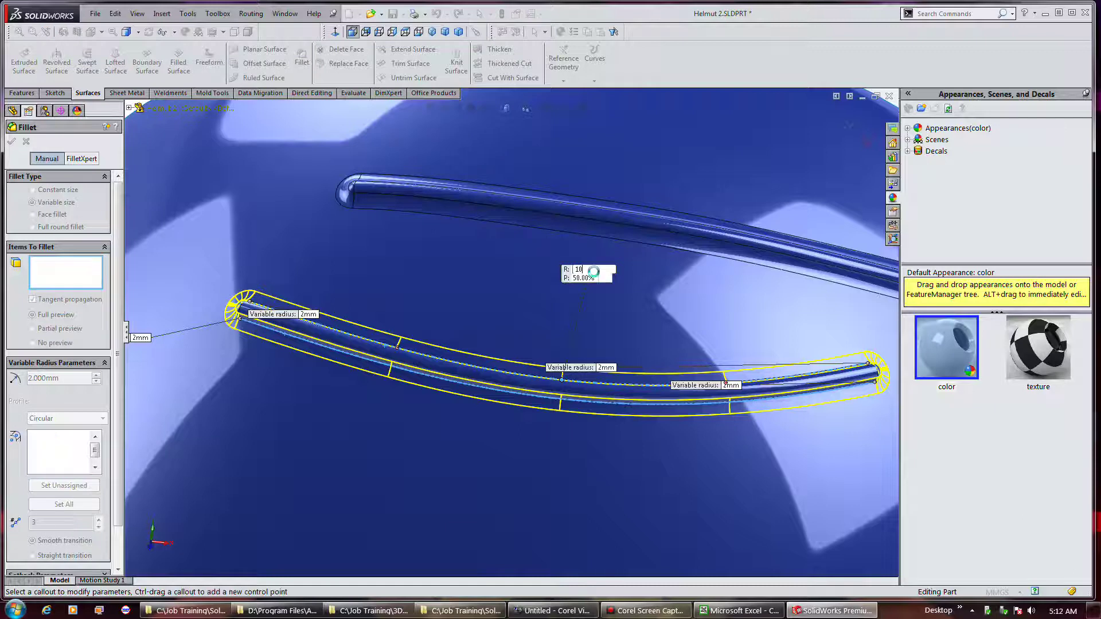
{"action": "key", "text": "Return"}
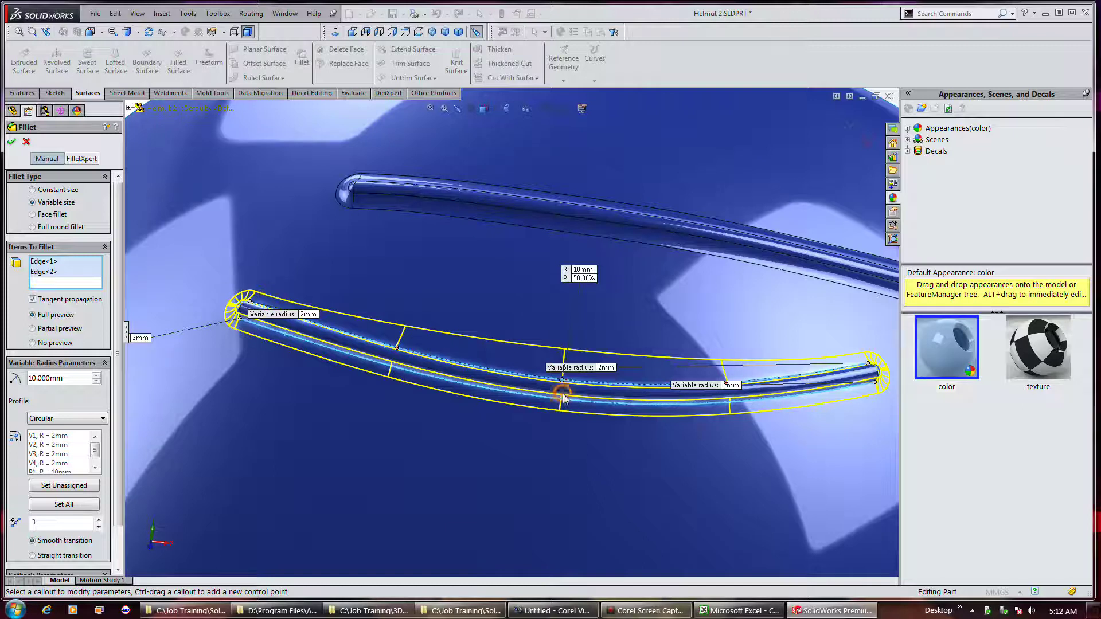
Step: Add a fillet control point at 50% along the lower long edge, set its radius to 20 mm, and complete the variable-size fillet
{"action": "right_click", "coordinate": [563, 395]}
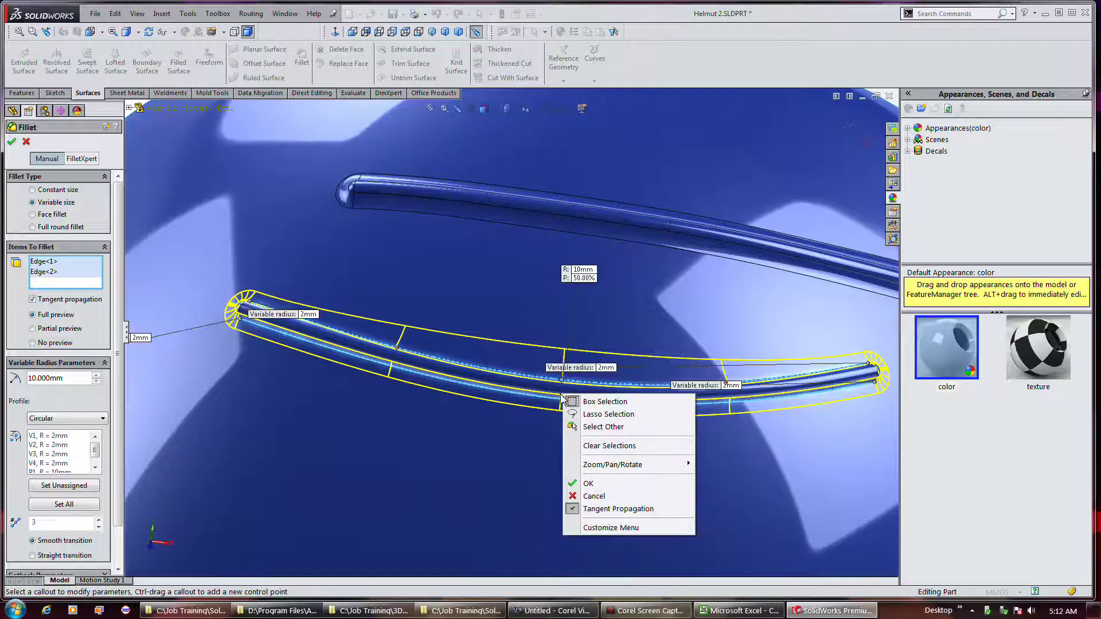
{"action": "key", "text": "Escape"}
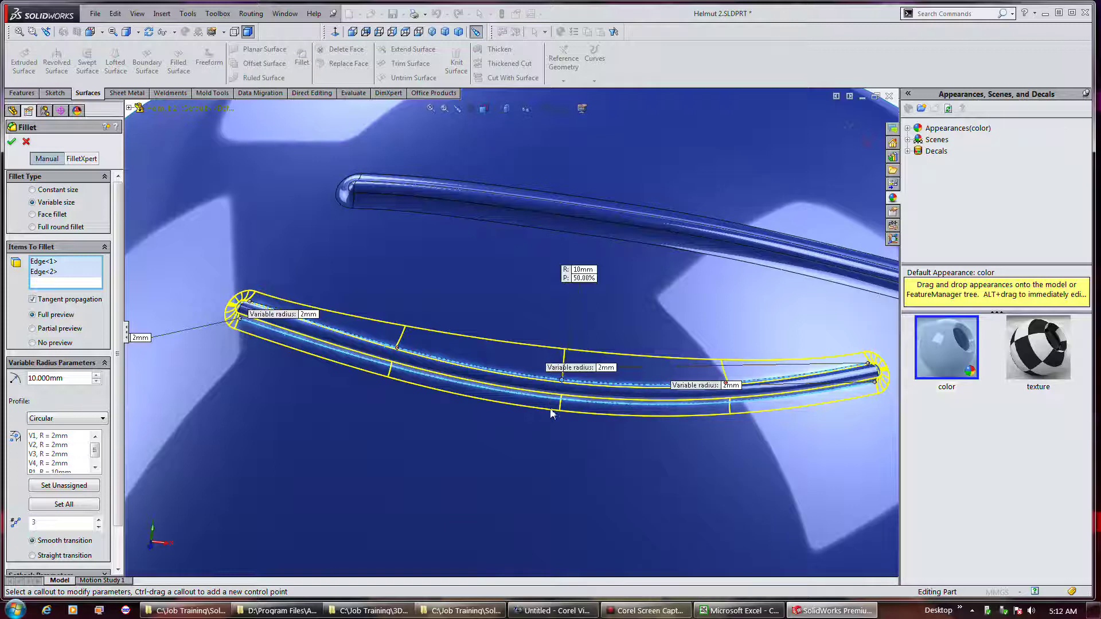
{"action": "left_click", "coordinate": [50, 272]}
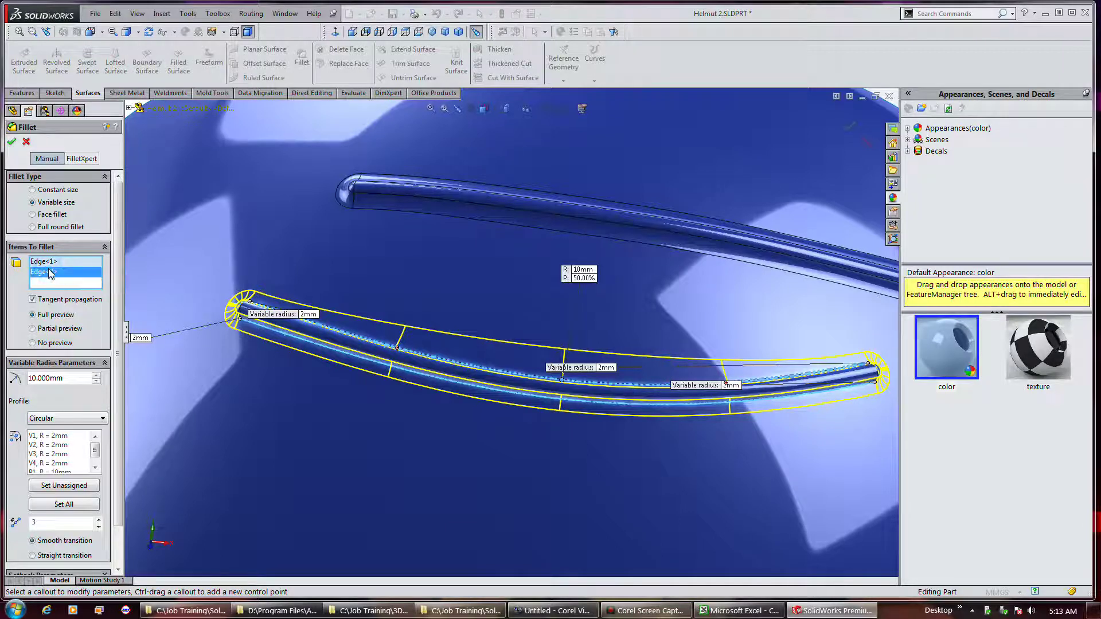
{"action": "left_click", "coordinate": [48, 262]}
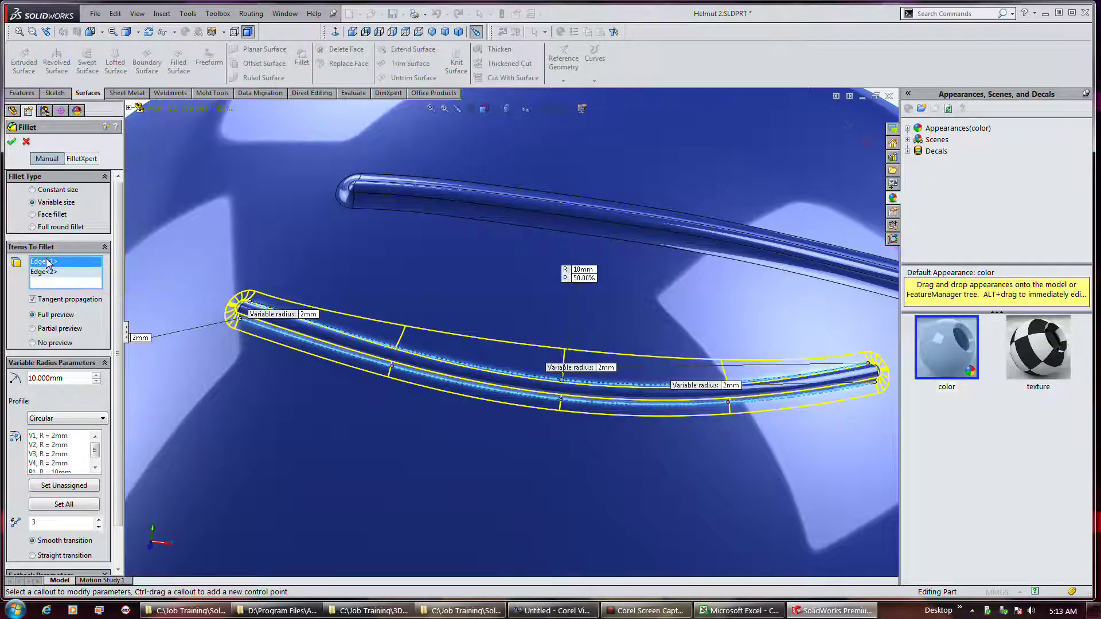
{"action": "left_click", "coordinate": [560, 399]}
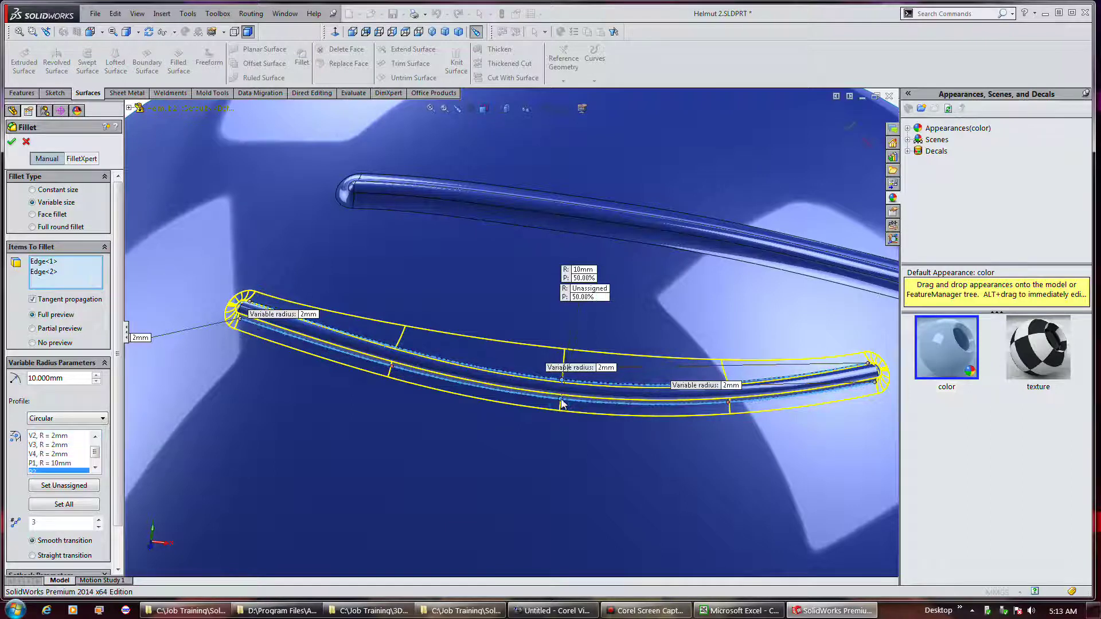
{"action": "left_click", "coordinate": [596, 293]}
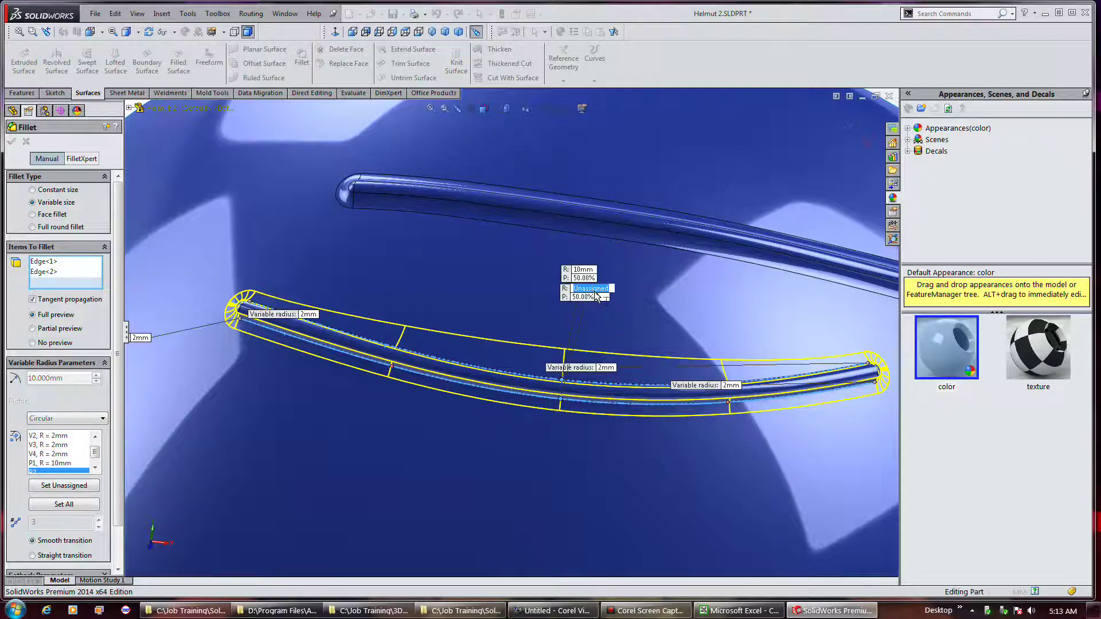
{"action": "type", "text": "20"}
{"action": "key", "text": "Return"}
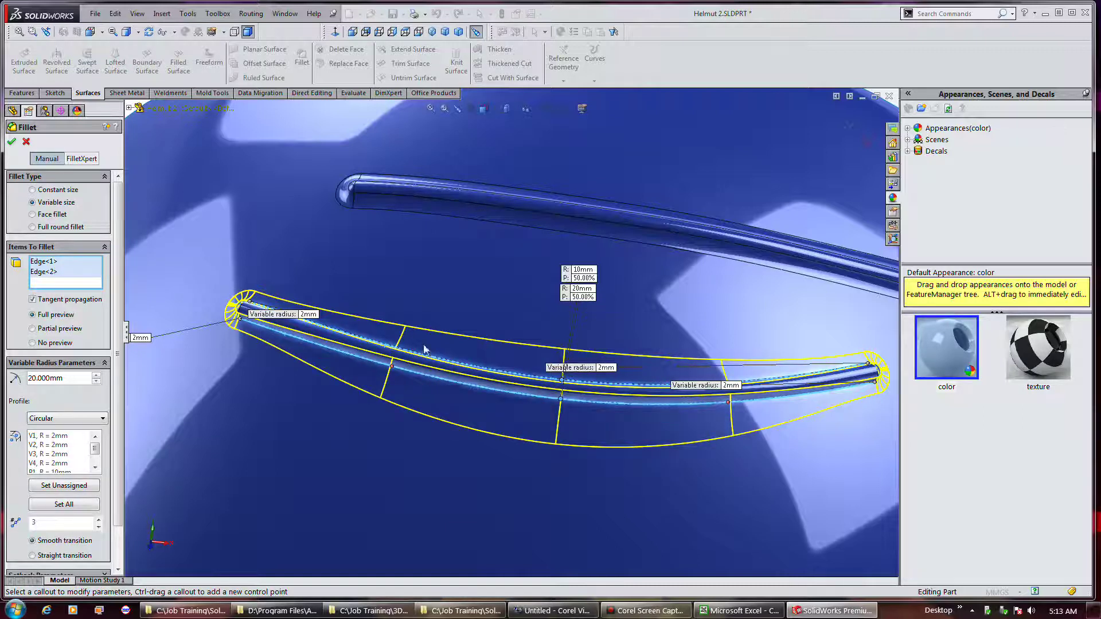
{"action": "left_click", "coordinate": [12, 141]}
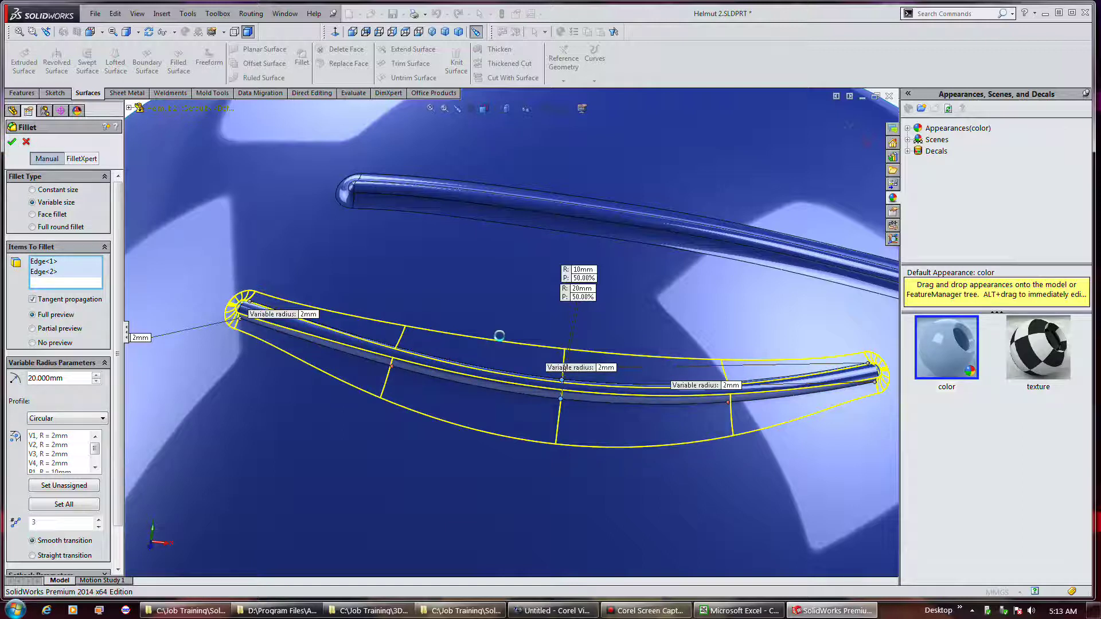
Step: Inspect the variable-radius blend around the lower swept detail from several angles and compare it with the upper detail
{"action": "scroll", "coordinate": [484, 331], "scroll_direction": "up", "scroll_amount": 3}
{"action": "scroll", "coordinate": [499, 338], "scroll_direction": "up", "scroll_amount": 3}
{"action": "middle_click_drag", "start_coordinate": [791, 455], "coordinate": [559, 269]}
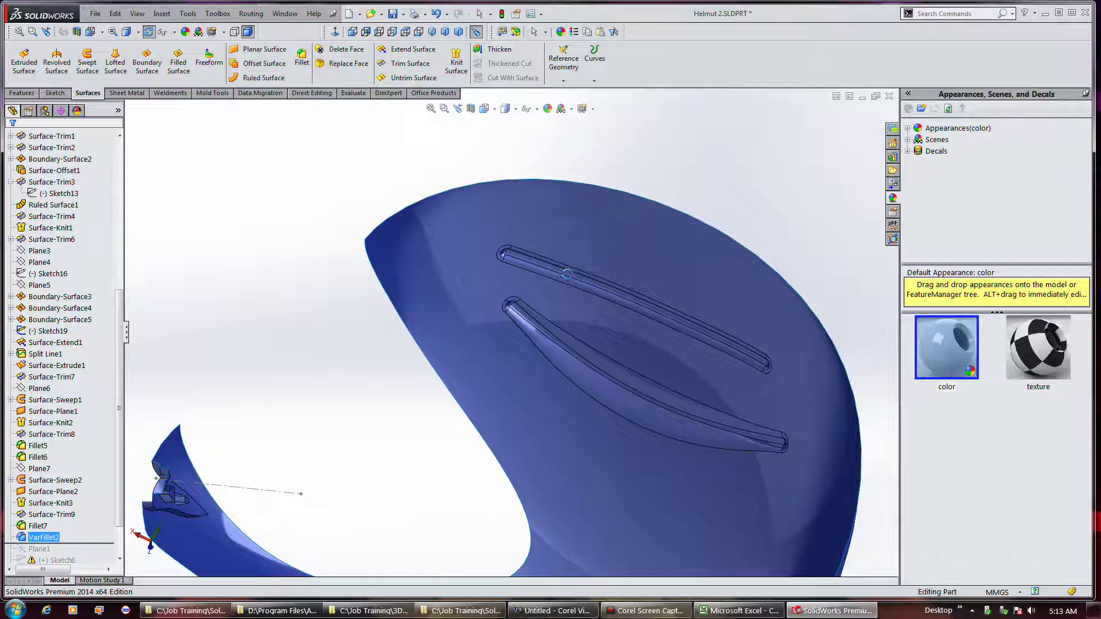
{"action": "scroll", "coordinate": [512, 319], "scroll_direction": "down", "scroll_amount": 5}
{"action": "scroll", "coordinate": [509, 310], "scroll_direction": "up", "scroll_amount": 3}
{"action": "scroll", "coordinate": [509, 307], "scroll_direction": "up", "scroll_amount": 6}
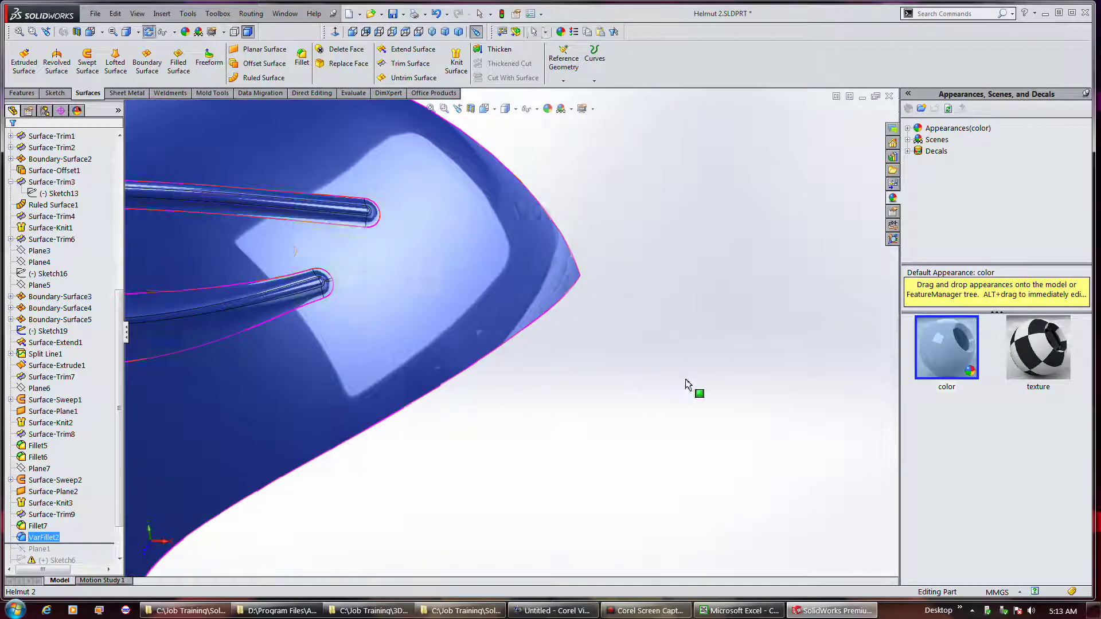
{"action": "scroll", "coordinate": [706, 371], "scroll_direction": "up", "scroll_amount": 2}
{"action": "scroll", "coordinate": [352, 307], "scroll_direction": "down", "scroll_amount": 8}
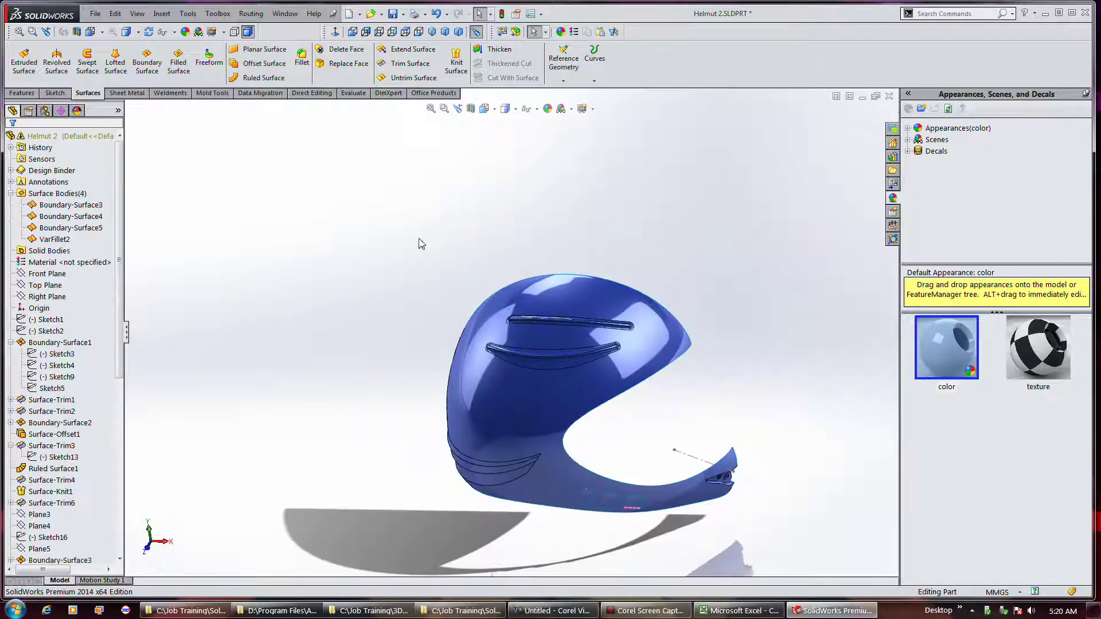
Step: Knit the surface bodies Boundary-Surface3, Boundary-Surface4, Boundary-Surface5 and VarFillet2 together into a single surface body
{"action": "left_click", "coordinate": [456, 63]}
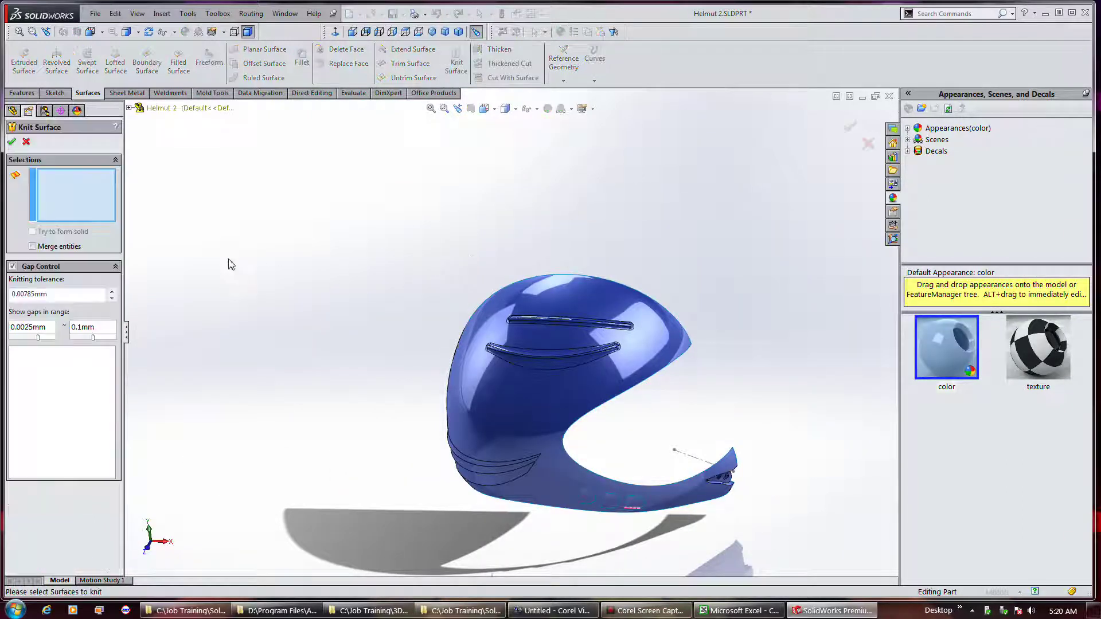
{"action": "left_click", "coordinate": [130, 109]}
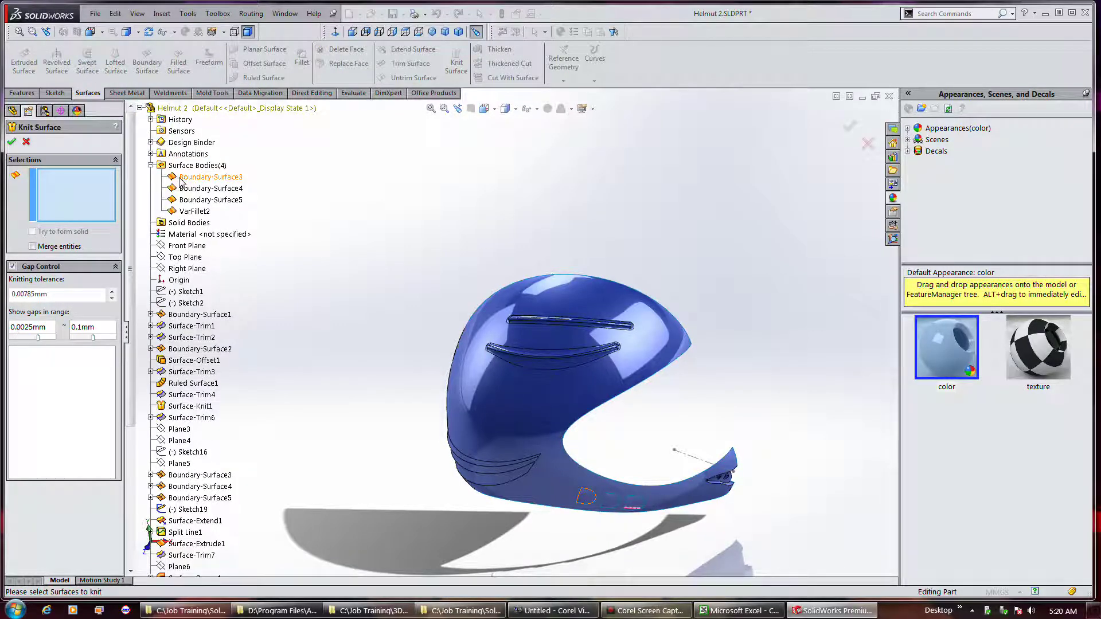
{"action": "left_click", "coordinate": [182, 177]}
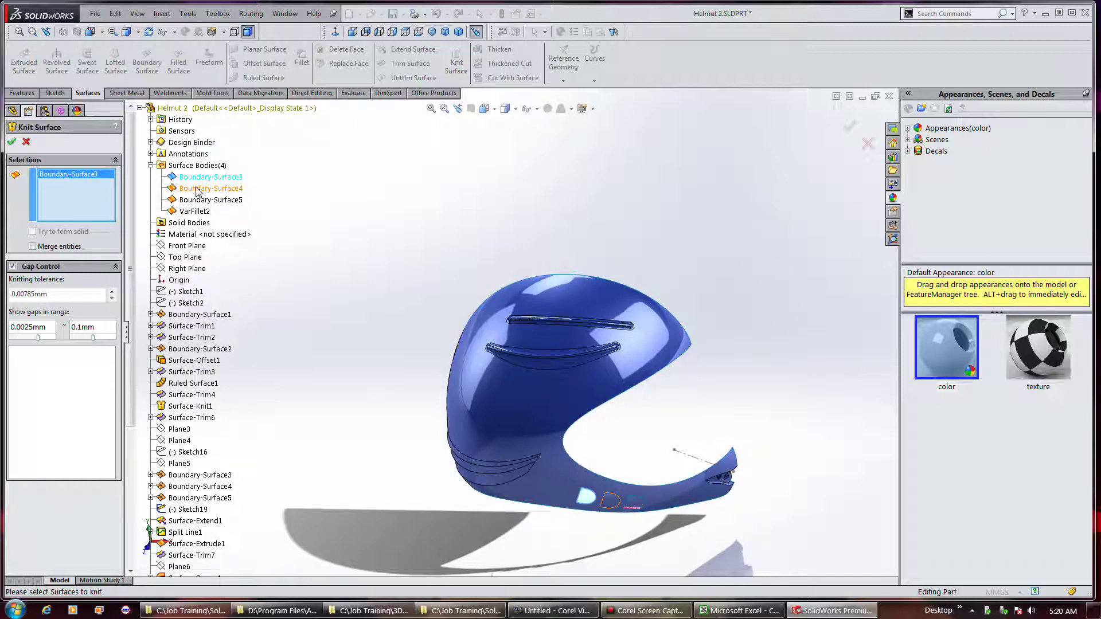
{"action": "left_click", "coordinate": [197, 189]}
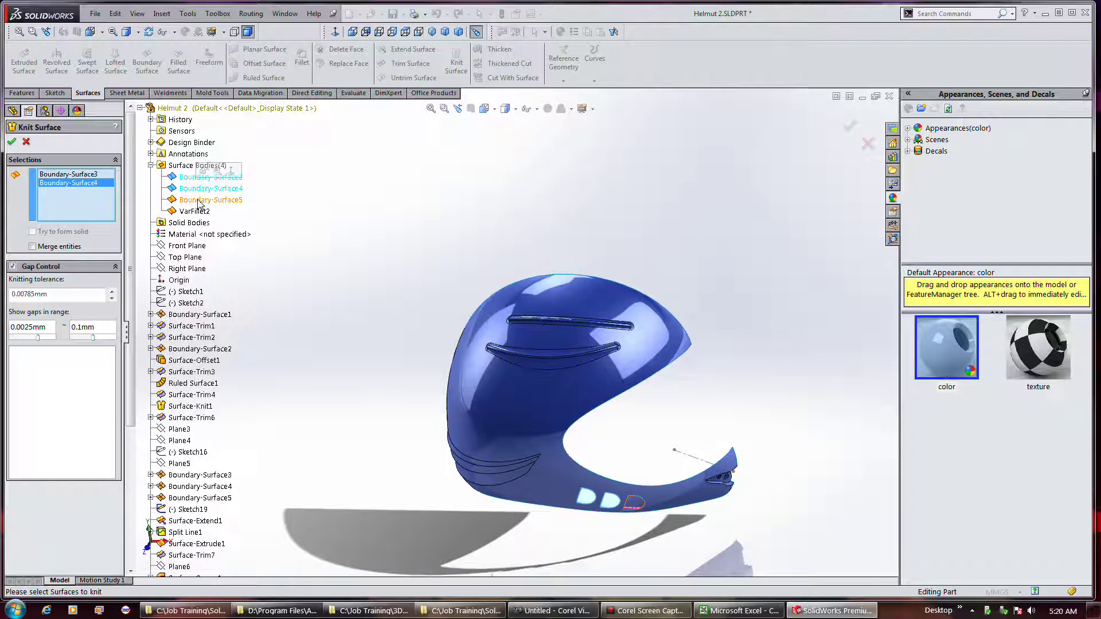
{"action": "left_click", "coordinate": [198, 200]}
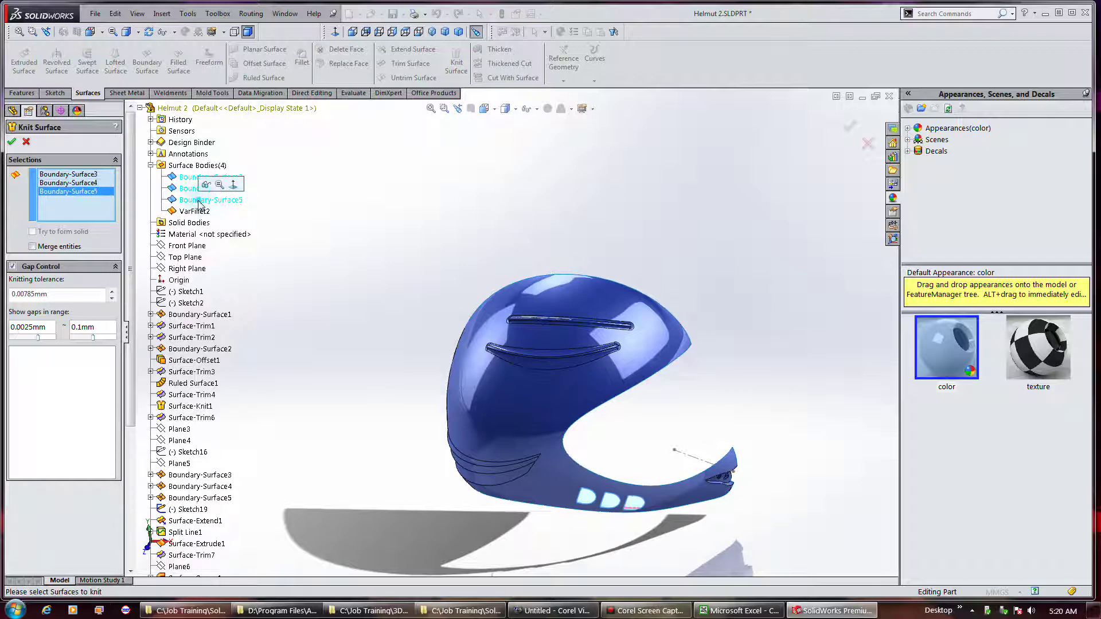
{"action": "left_click", "coordinate": [194, 211]}
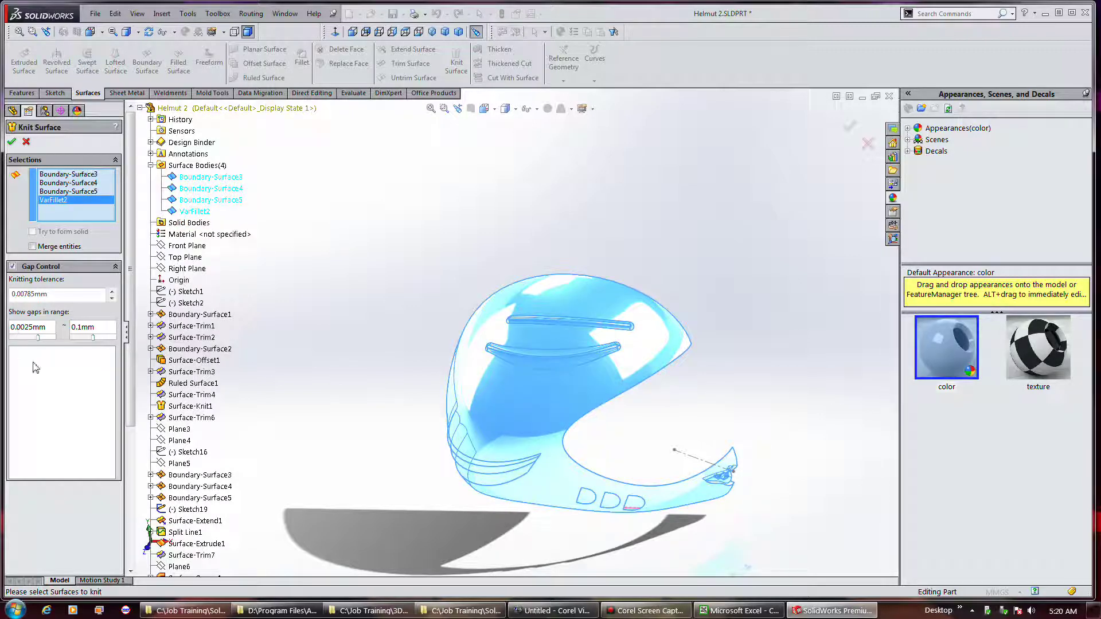
{"action": "left_click", "coordinate": [11, 142]}
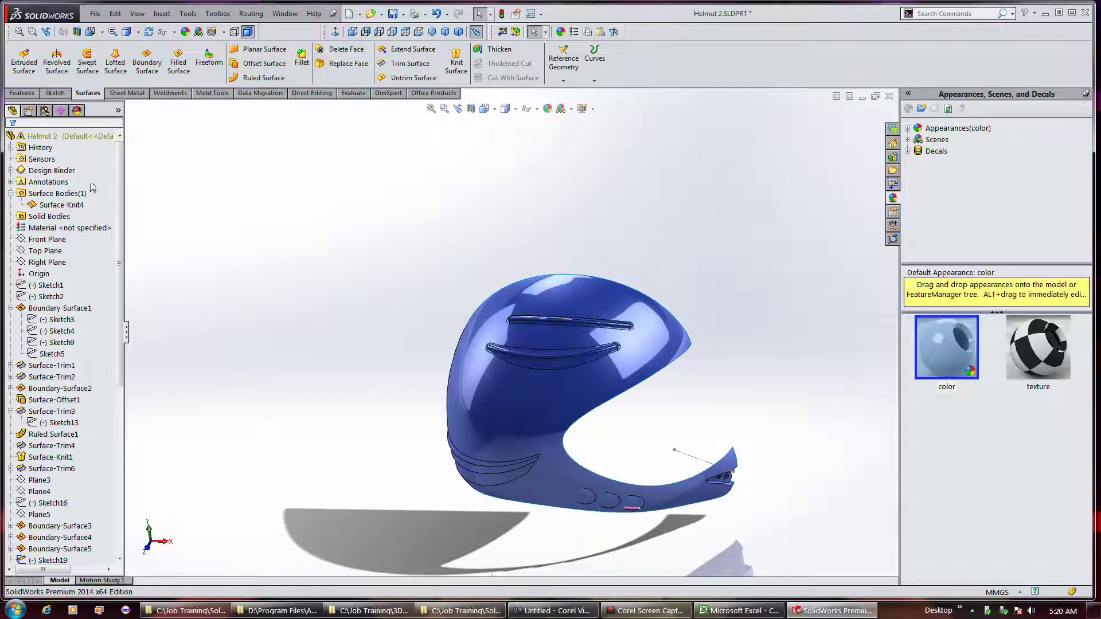
{"action": "left_click", "coordinate": [69, 206]}
{"action": "left_click", "coordinate": [337, 206]}
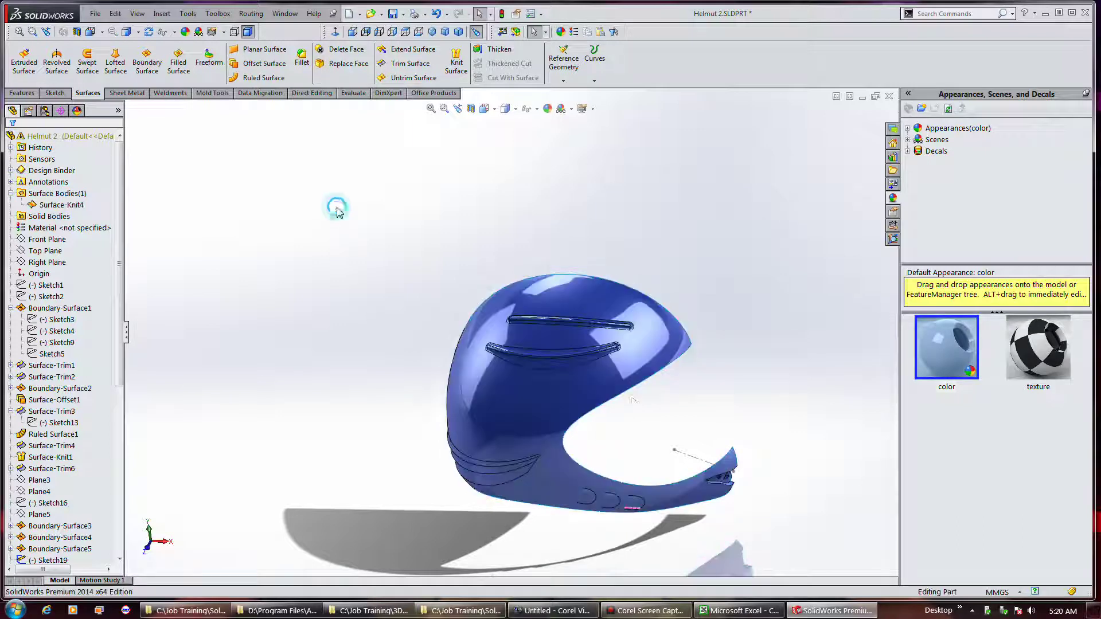
Step: Examine the knitted helmet shell from several angles, checking the D-shaped side recesses, the front opening and both swept details
{"action": "scroll", "coordinate": [650, 514], "scroll_direction": "down", "scroll_amount": 5}
{"action": "middle_click_drag", "start_coordinate": [699, 516], "coordinate": [705, 447]}
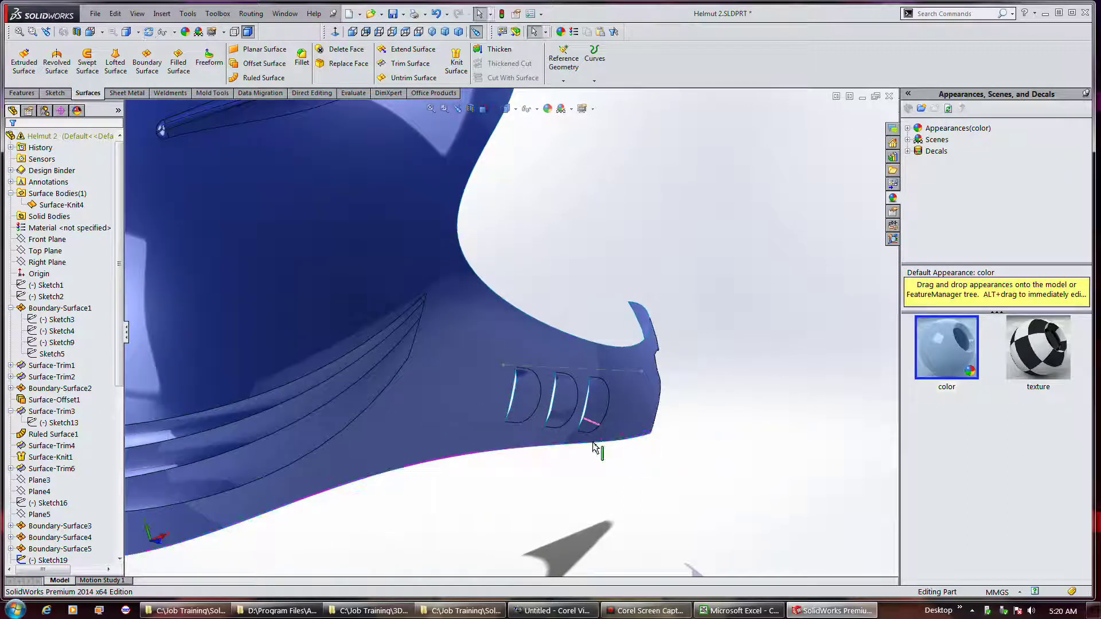
{"action": "middle_click_drag", "start_coordinate": [759, 405], "coordinate": [629, 482]}
{"action": "key", "text": "f"}
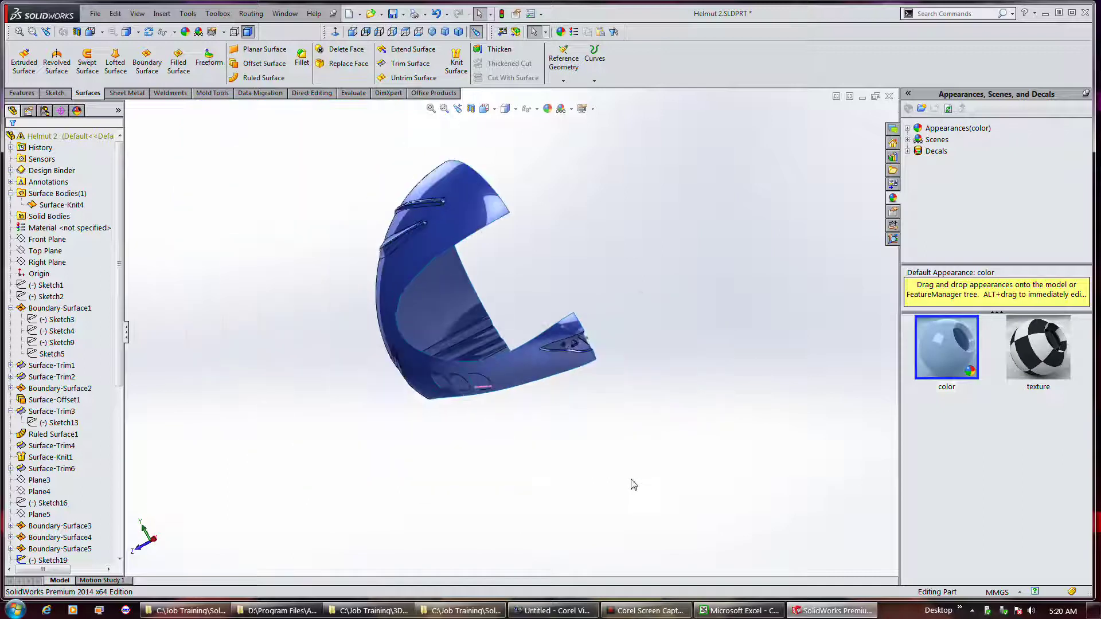
{"action": "scroll", "coordinate": [557, 231], "scroll_direction": "down", "scroll_amount": 2}
{"action": "middle_click_drag", "start_coordinate": [582, 248], "coordinate": [668, 261]}
{"action": "middle_click_drag", "start_coordinate": [552, 282], "coordinate": [298, 189]}
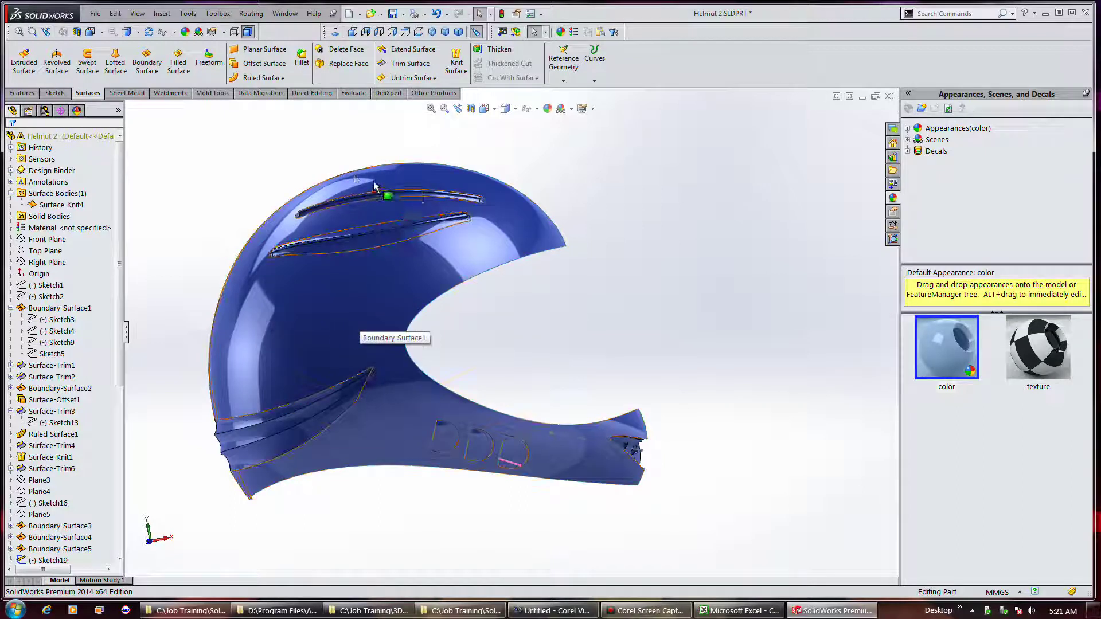
{"action": "middle_click_drag", "start_coordinate": [383, 139], "coordinate": [367, 166]}
{"action": "scroll", "coordinate": [367, 172], "scroll_direction": "down", "scroll_amount": 6}
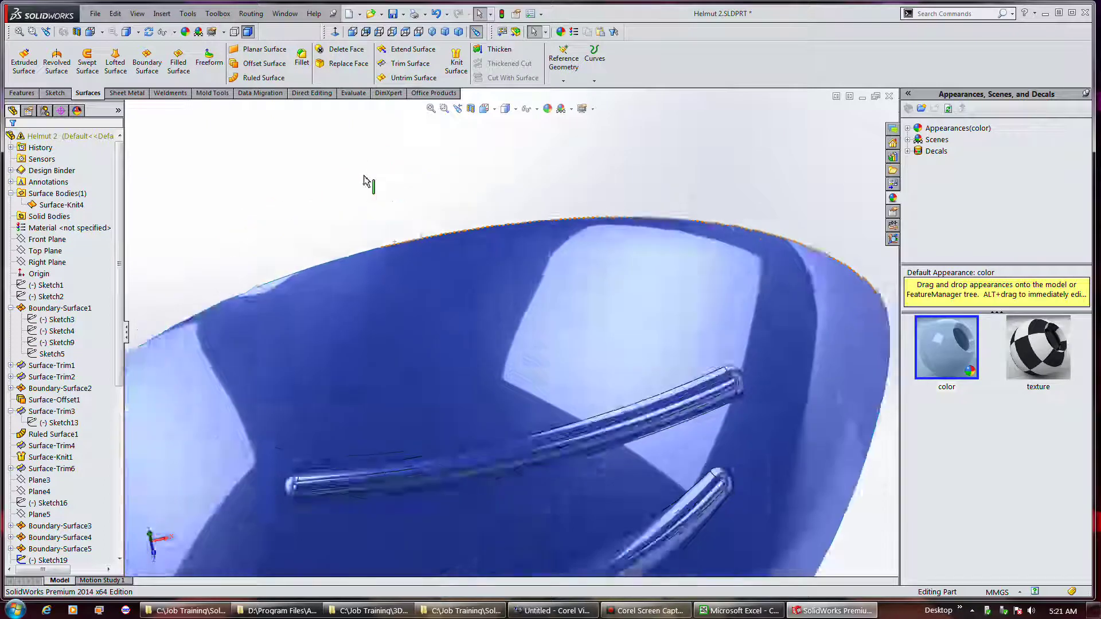
{"action": "scroll", "coordinate": [396, 248], "scroll_direction": "up", "scroll_amount": 5}
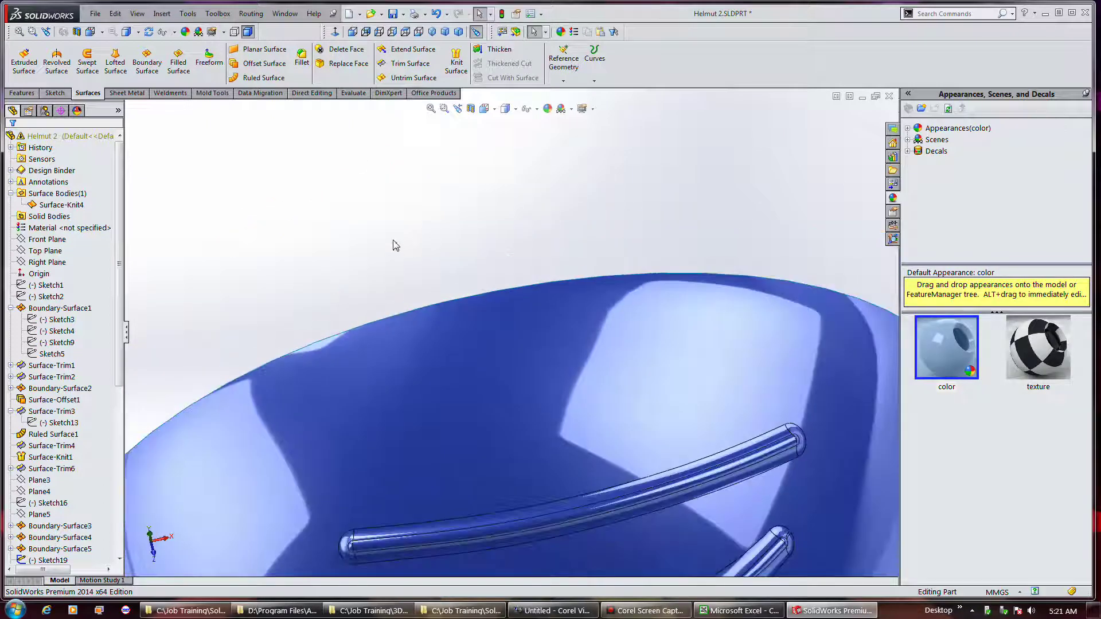
{"action": "middle_click_drag", "start_coordinate": [447, 276], "coordinate": [439, 182]}
{"action": "scroll", "coordinate": [439, 182], "scroll_direction": "up", "scroll_amount": 2}
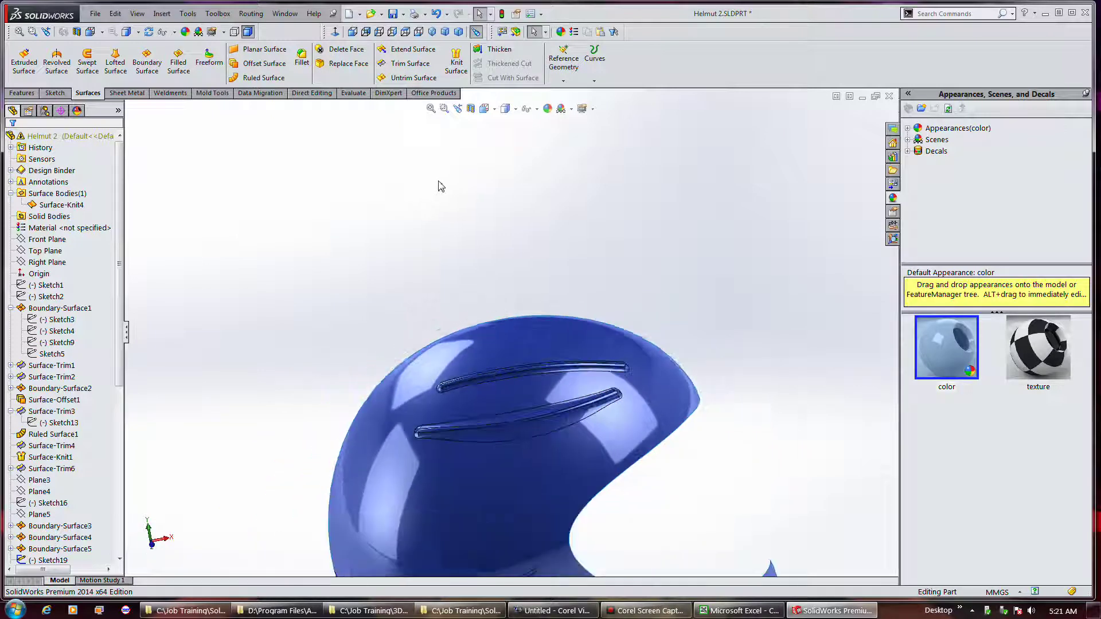
{"action": "scroll", "coordinate": [450, 214], "scroll_direction": "up", "scroll_amount": 3}
{"action": "scroll", "coordinate": [616, 525], "scroll_direction": "down", "scroll_amount": 3}
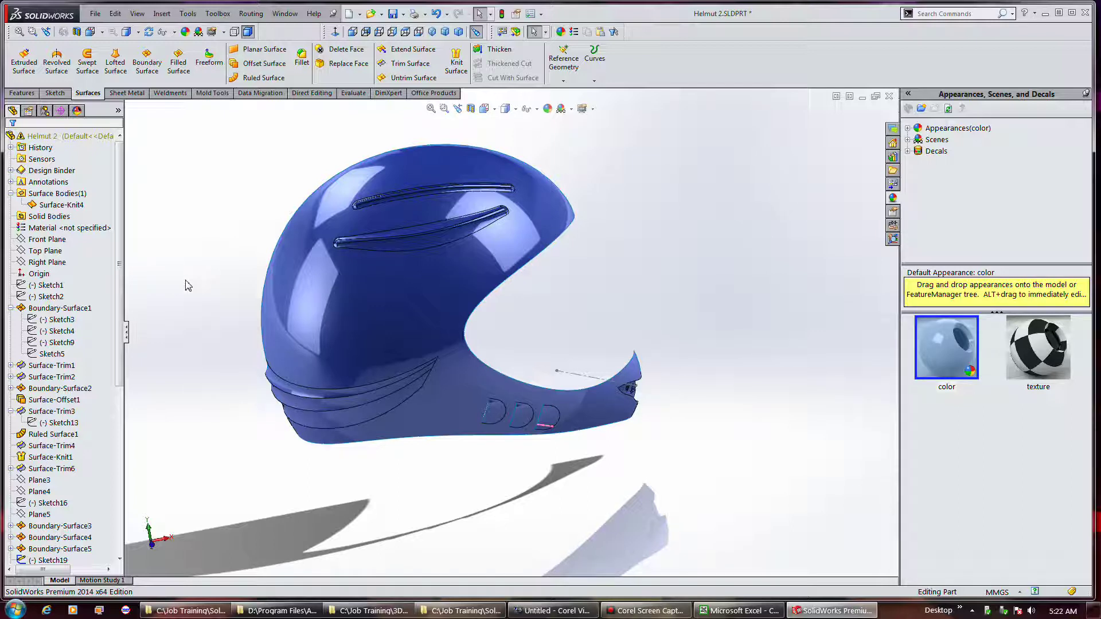
Step: Sketch a three-point spline on the Front Plane, bulging forward from the face opening's upper front corner to its lower front corner
{"action": "left_click", "coordinate": [57, 252]}
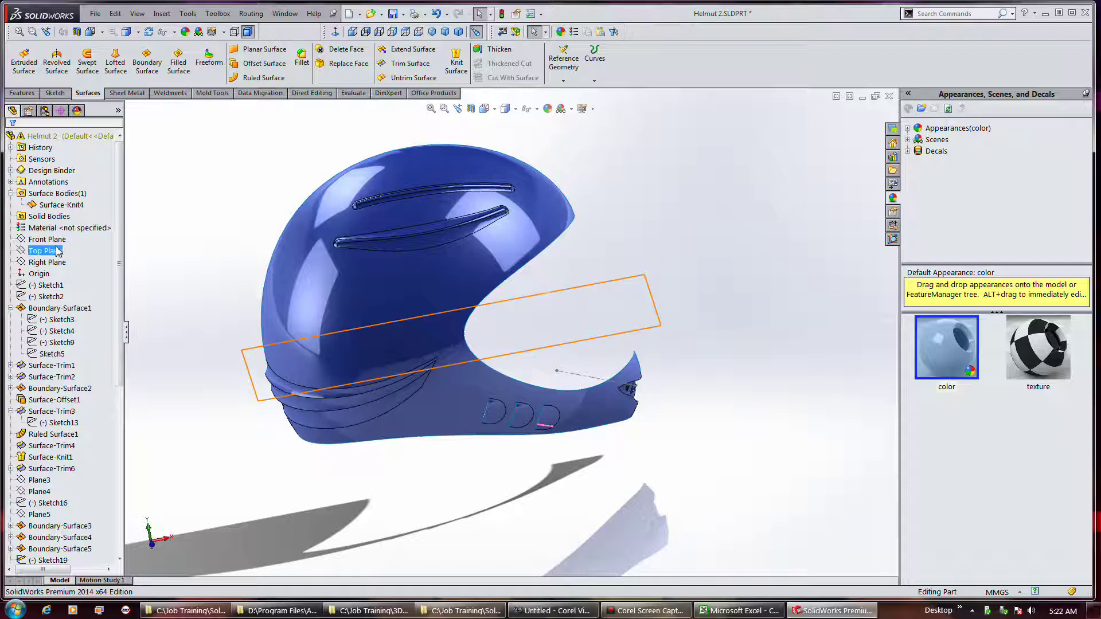
{"action": "left_click", "coordinate": [47, 239]}
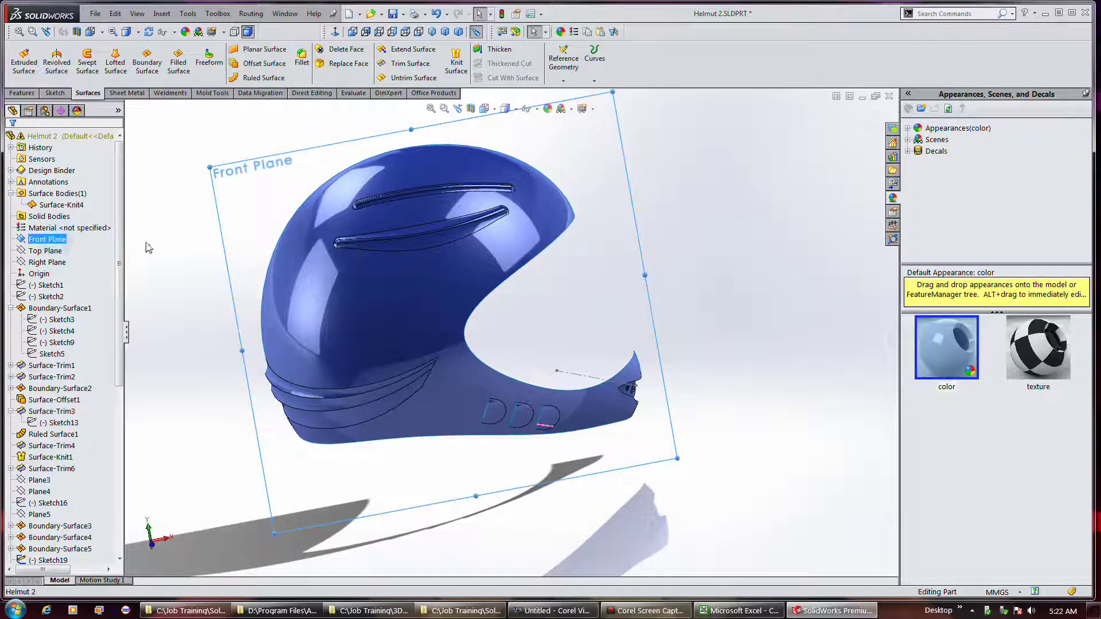
{"action": "left_click", "coordinate": [55, 93]}
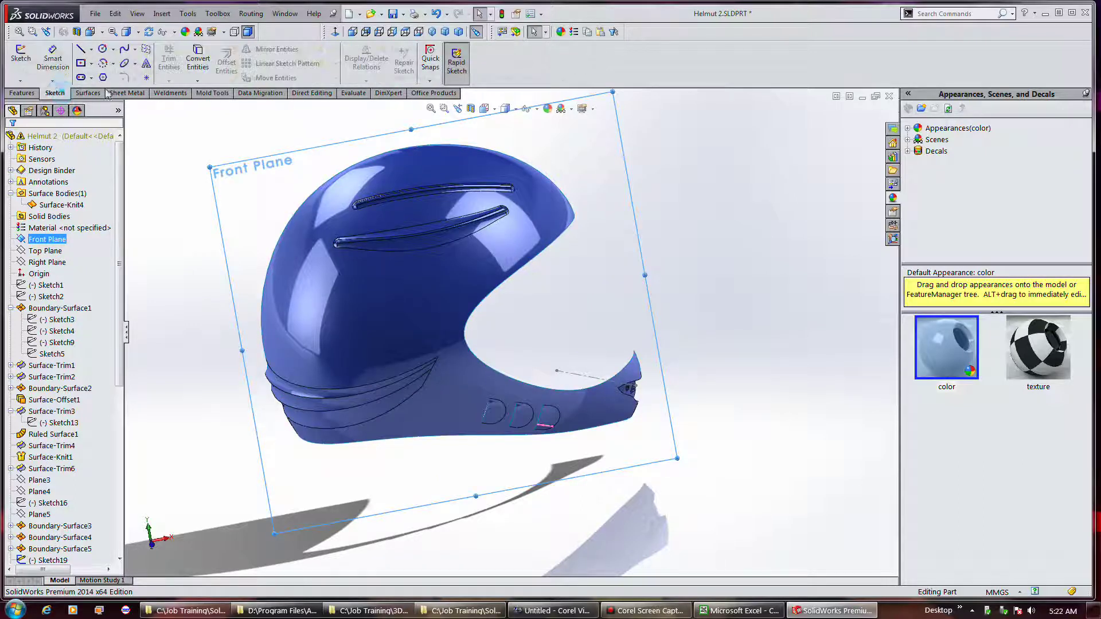
{"action": "left_click", "coordinate": [121, 51]}
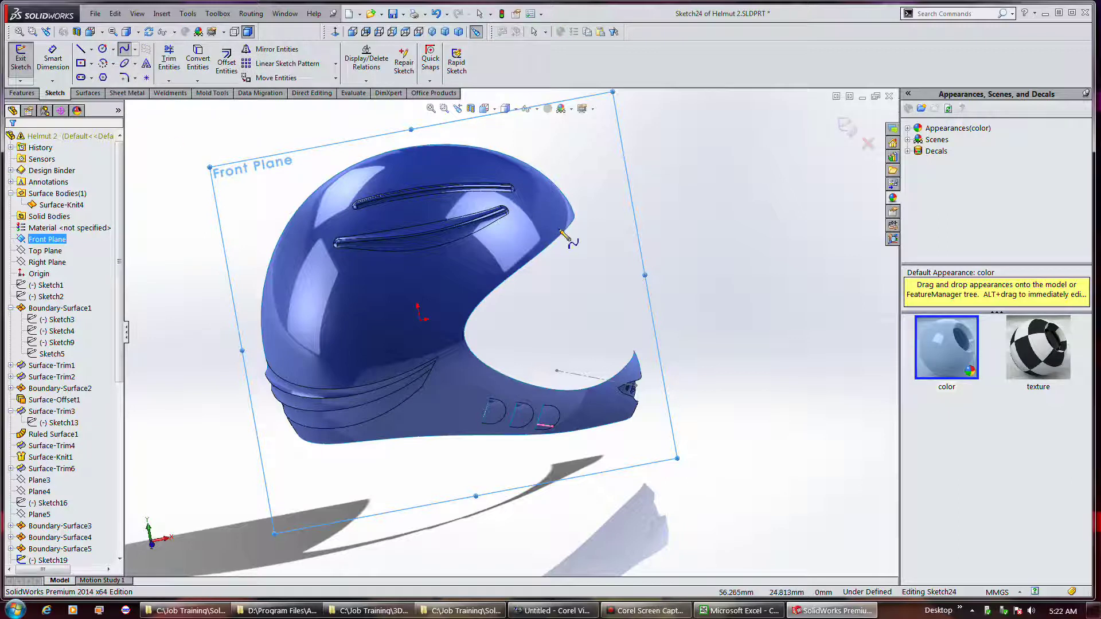
{"action": "left_click", "coordinate": [334, 32]}
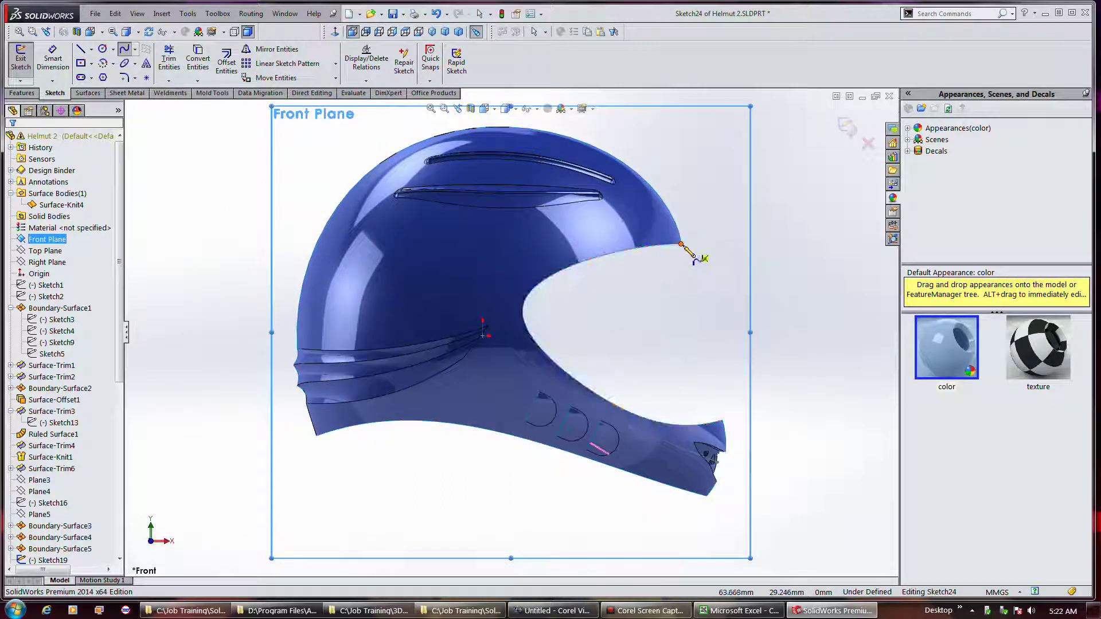
{"action": "scroll", "coordinate": [680, 244], "scroll_direction": "down", "scroll_amount": 5}
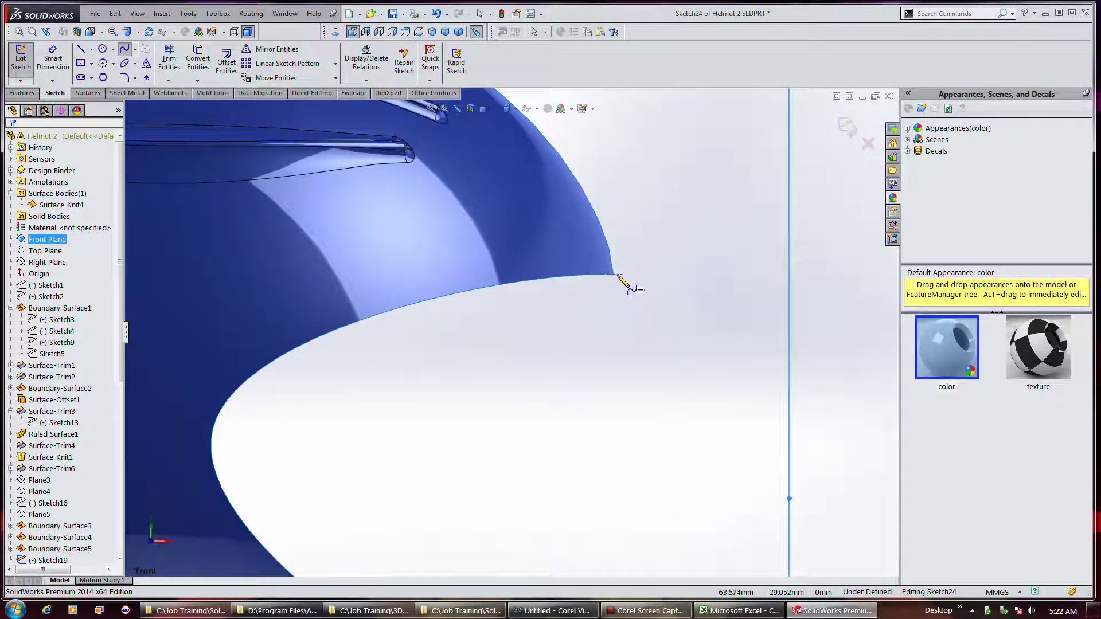
{"action": "left_click", "coordinate": [614, 275]}
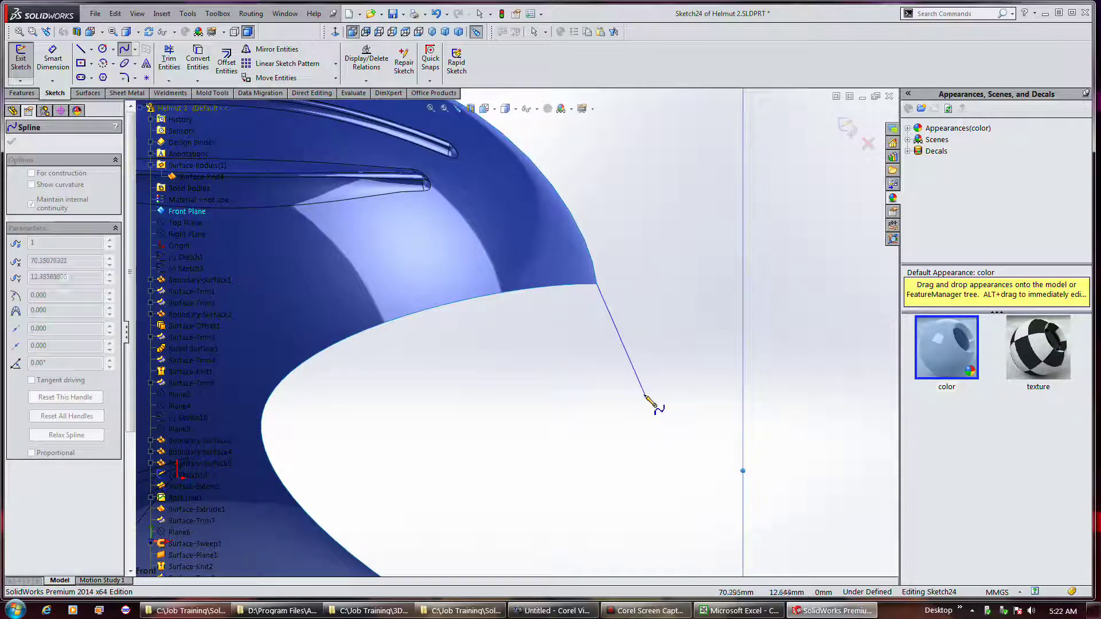
{"action": "middle_click_drag", "start_coordinate": [664, 412], "coordinate": [649, 267], "text": "ctrl"}
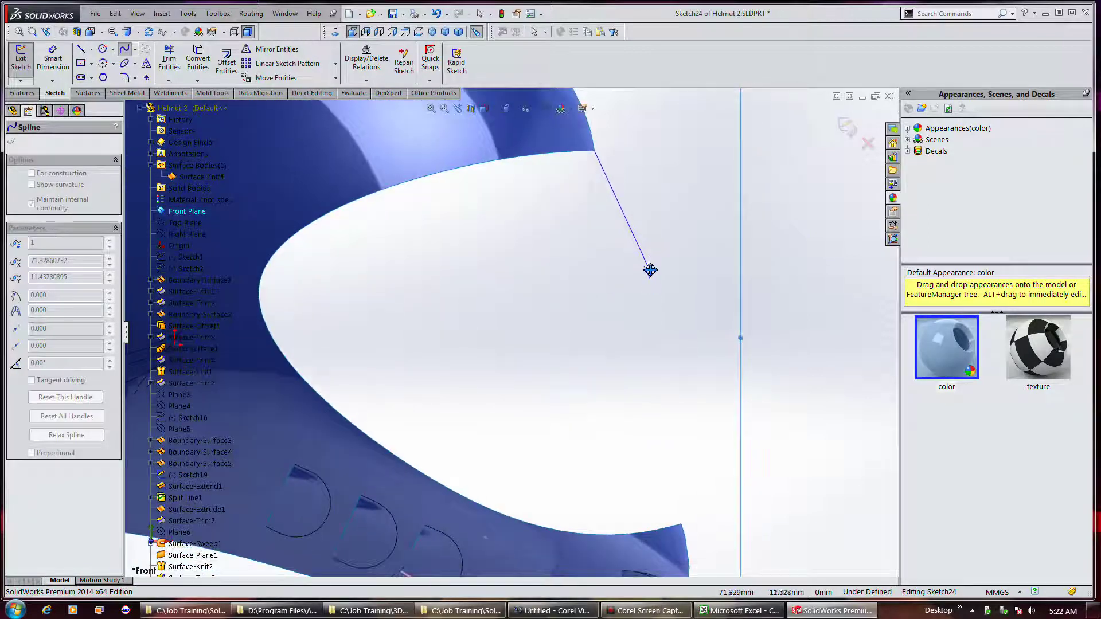
{"action": "left_click", "coordinate": [691, 263]}
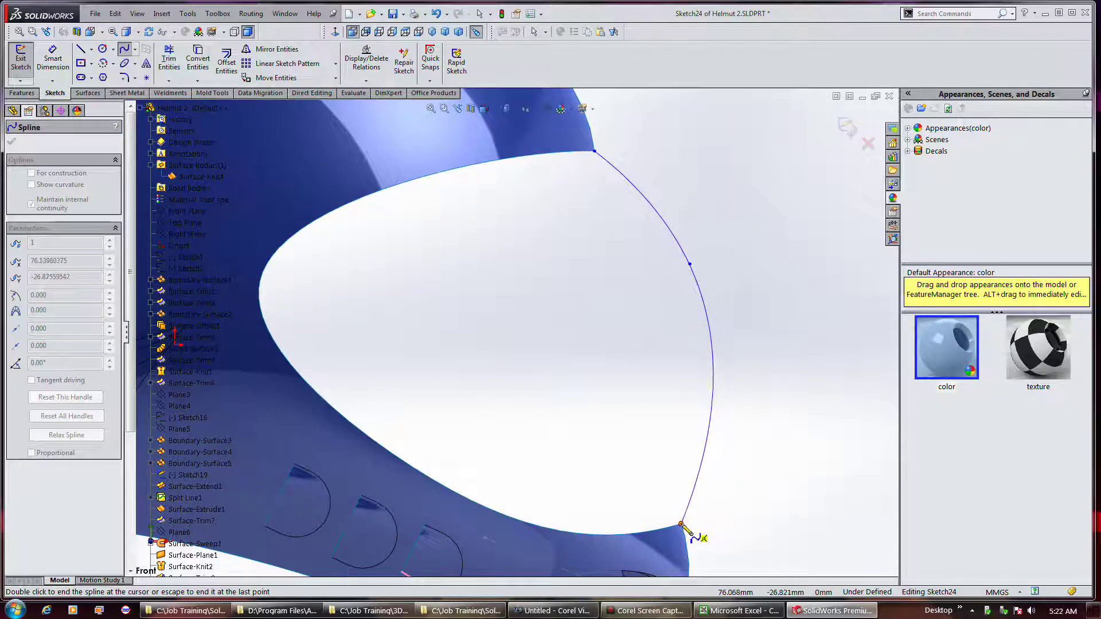
{"action": "left_click", "coordinate": [682, 524]}
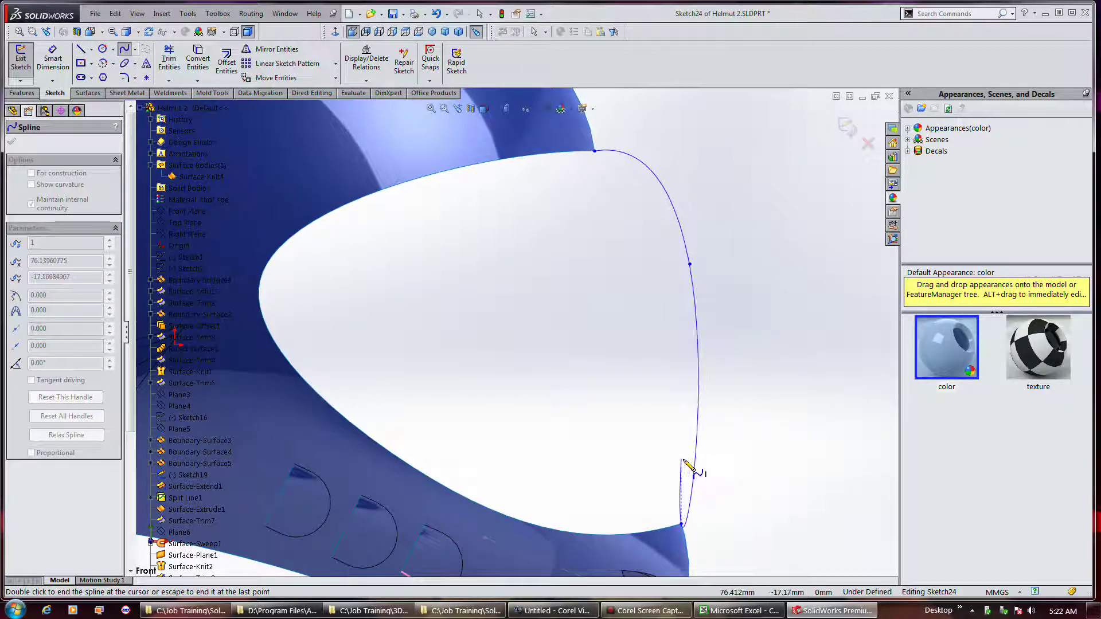
{"action": "key", "text": "Escape"}
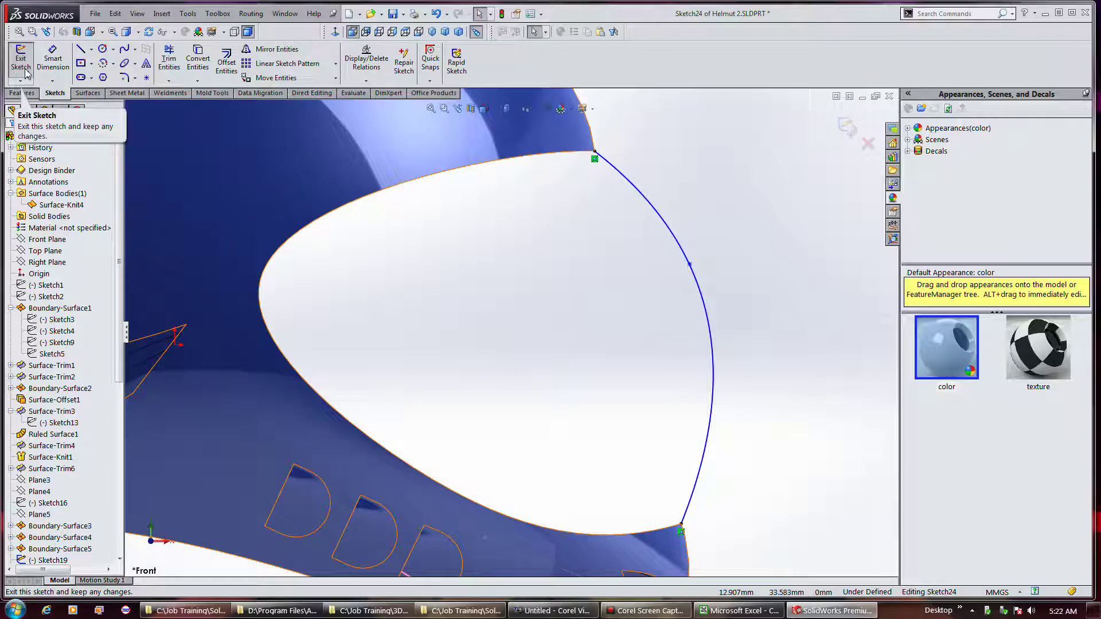
{"action": "left_click", "coordinate": [23, 63]}
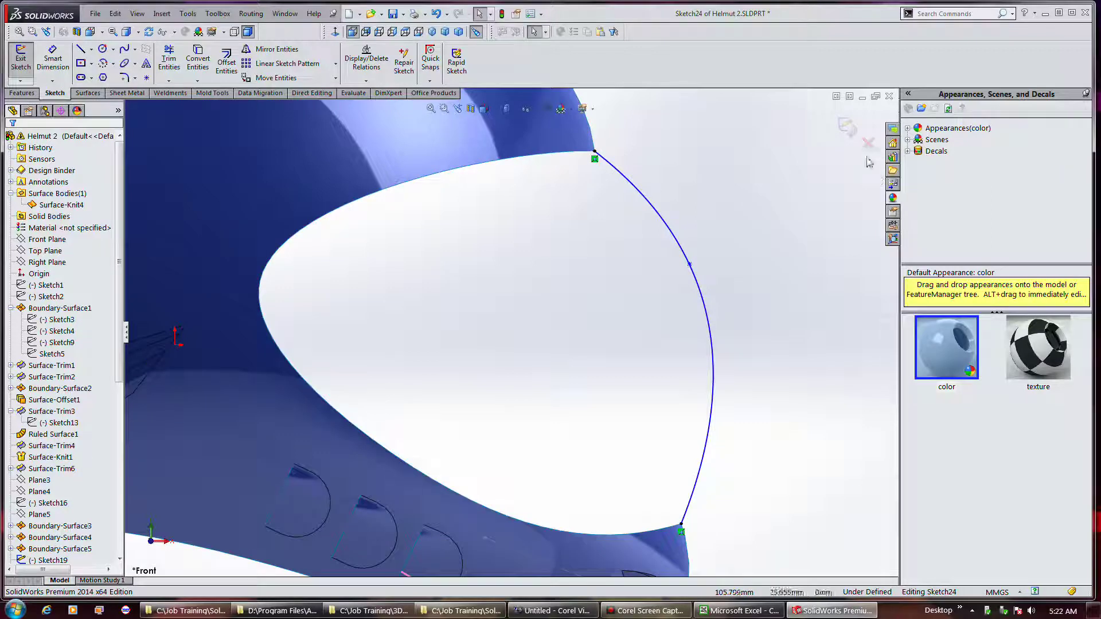
{"action": "middle_click_drag", "start_coordinate": [754, 245], "coordinate": [666, 304]}
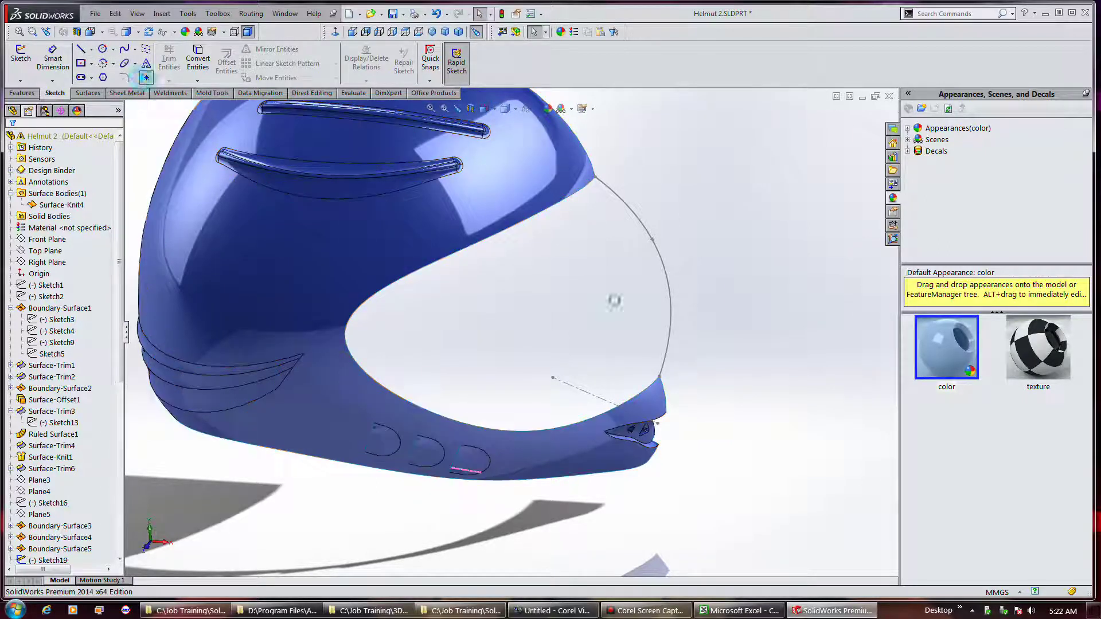
{"action": "left_click", "coordinate": [140, 81]}
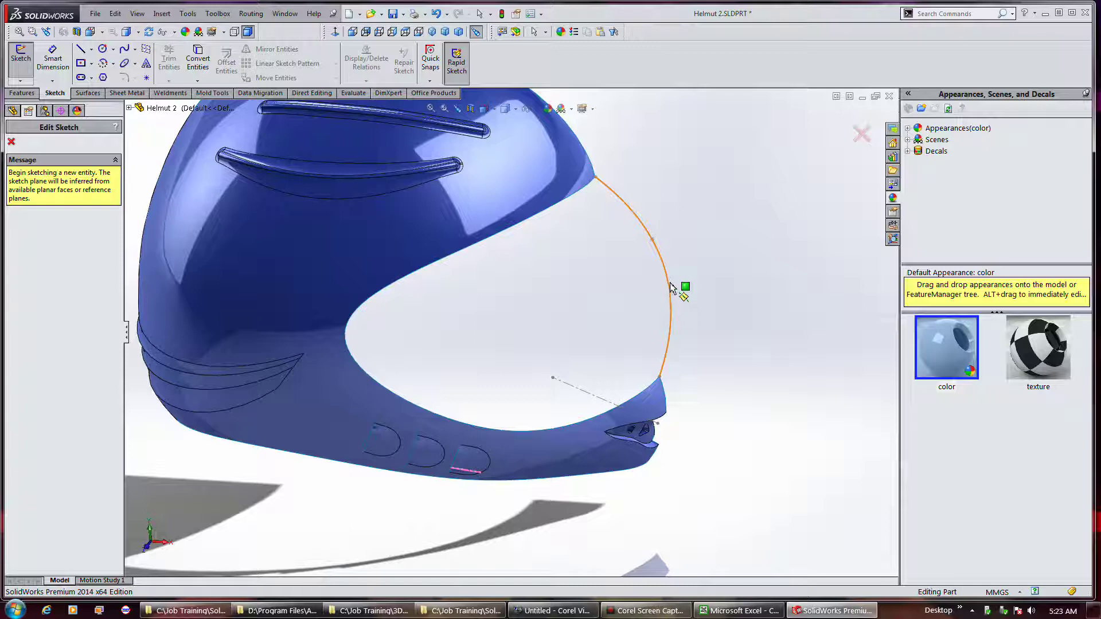
{"action": "left_click", "coordinate": [669, 285]}
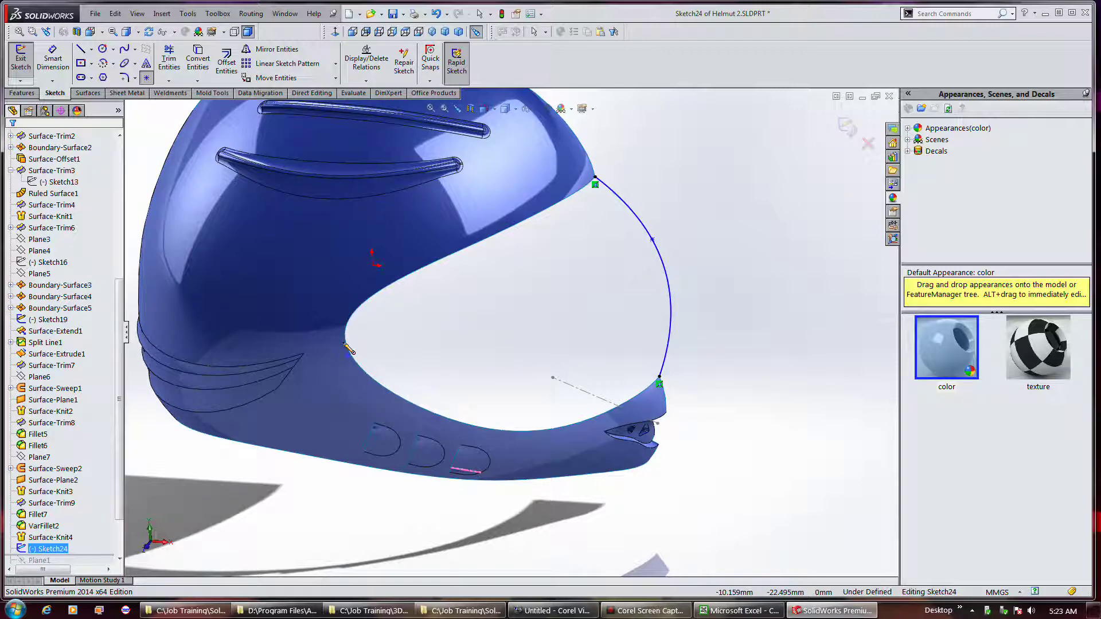
{"action": "mouse_move", "coordinate": [596, 341]}
{"action": "middle_mouse_down"}
{"action": "mouse_move", "coordinate": [590, 282]}
{"action": "mouse_move", "coordinate": [597, 298]}
{"action": "middle_mouse_up"}
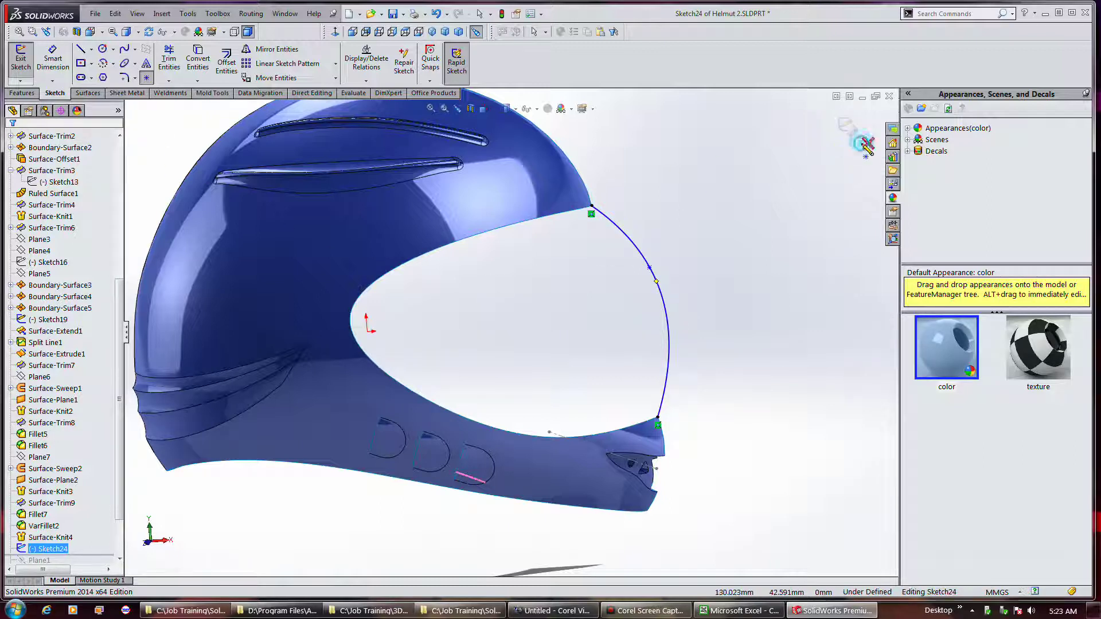
{"action": "left_click", "coordinate": [867, 143]}
{"action": "left_click", "coordinate": [581, 316]}
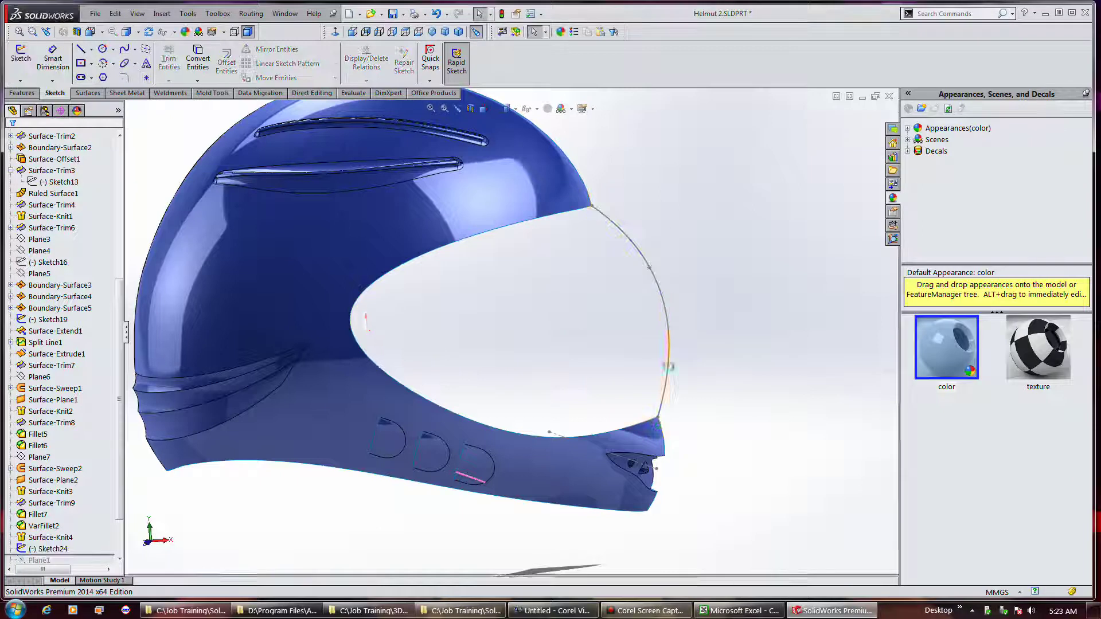
Step: Extrude the front spline into a narrow blind surface strip with the direction reversed, towards the helmet's missing half
{"action": "middle_click_drag", "start_coordinate": [772, 265], "coordinate": [700, 298]}
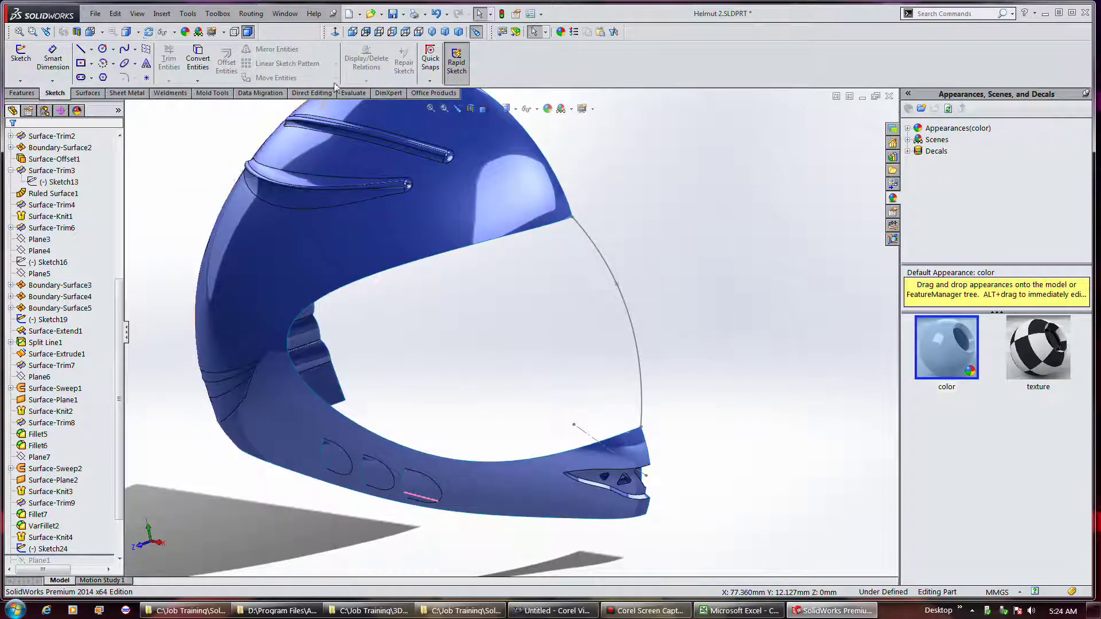
{"action": "left_click", "coordinate": [89, 93]}
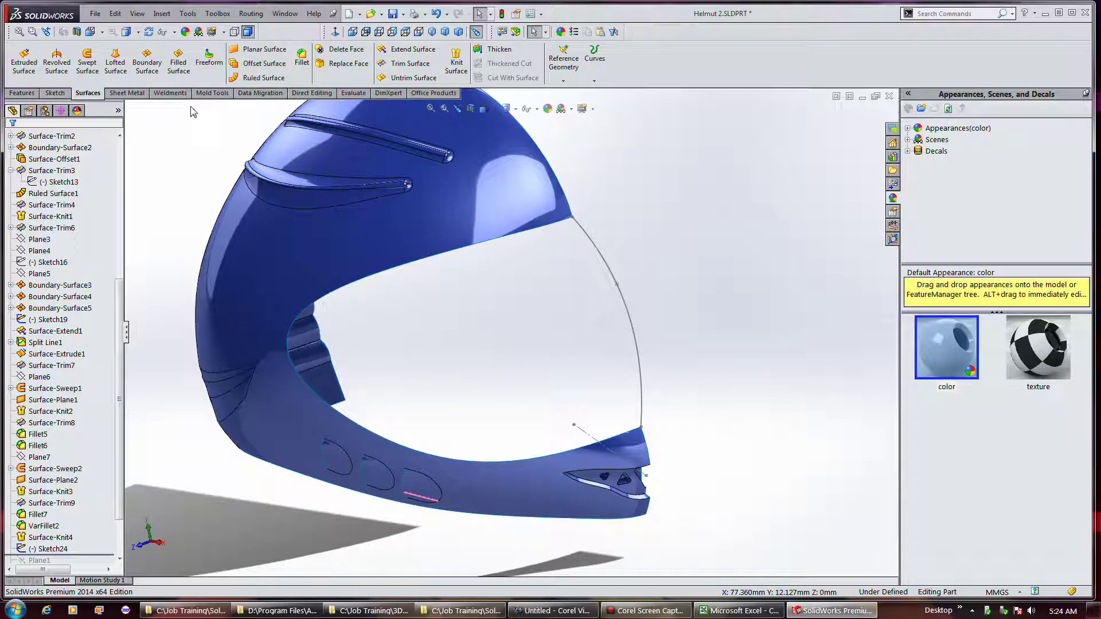
{"action": "left_click", "coordinate": [408, 50]}
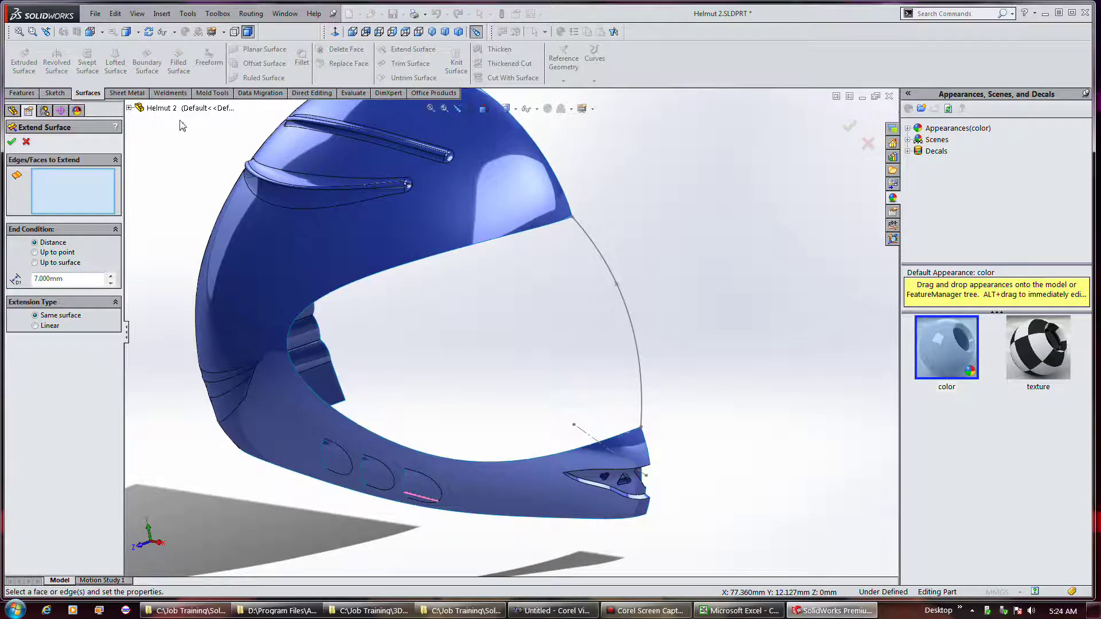
{"action": "left_click", "coordinate": [26, 142]}
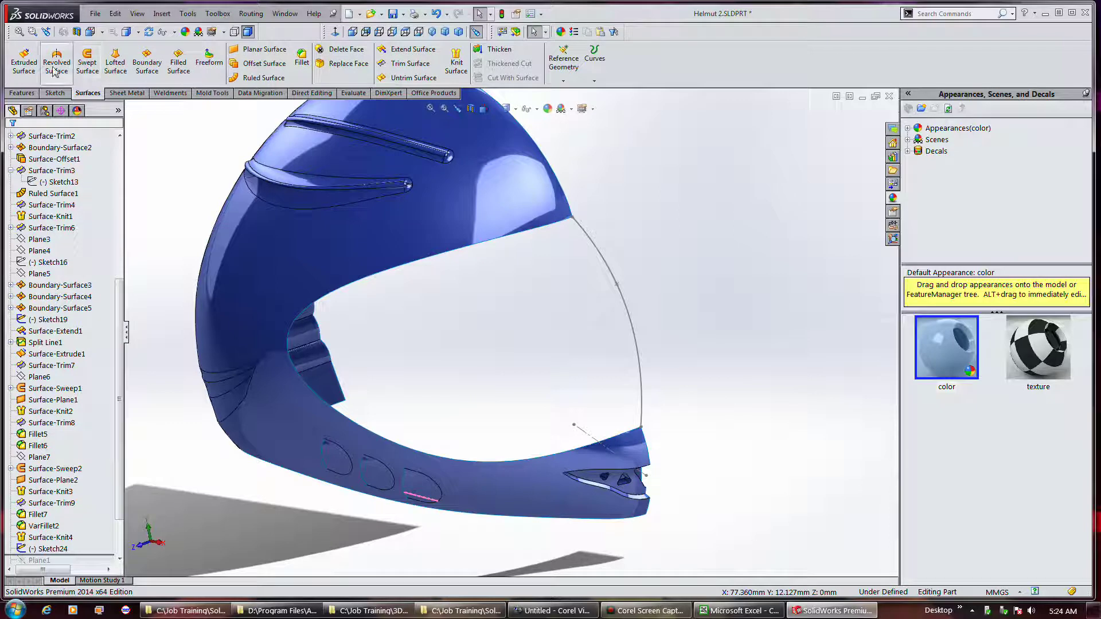
{"action": "left_click", "coordinate": [23, 62]}
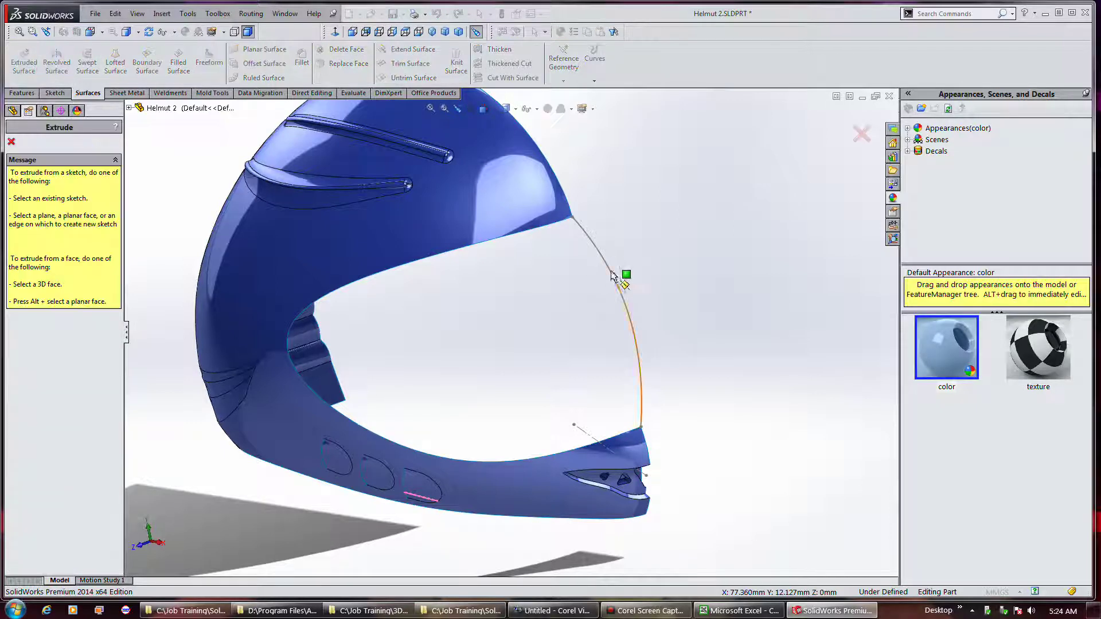
{"action": "left_click", "coordinate": [625, 312]}
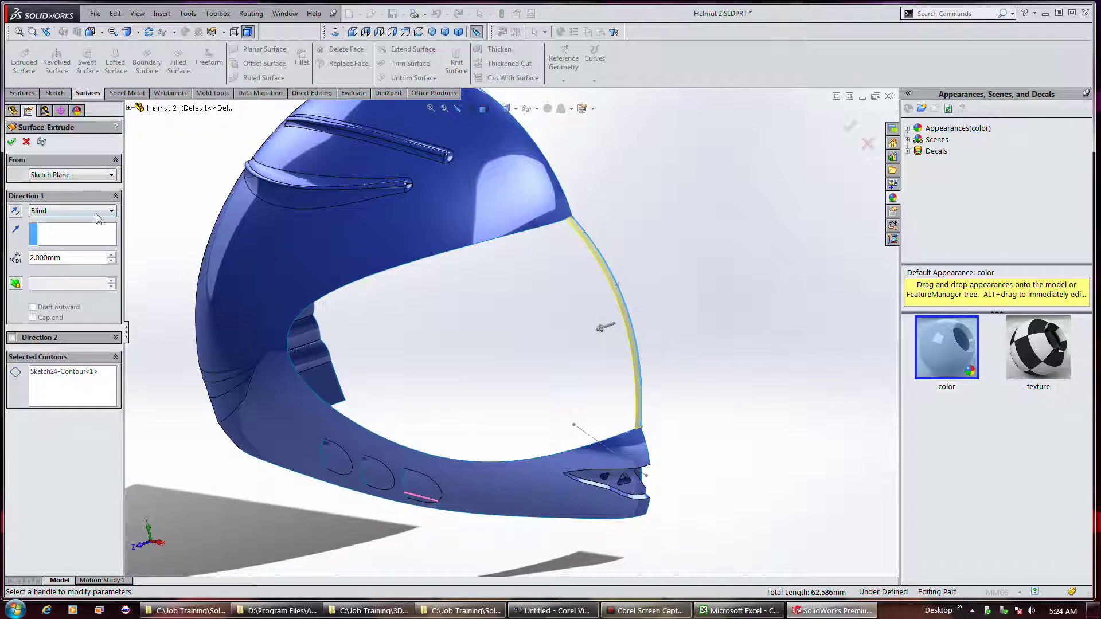
{"action": "left_click", "coordinate": [17, 211]}
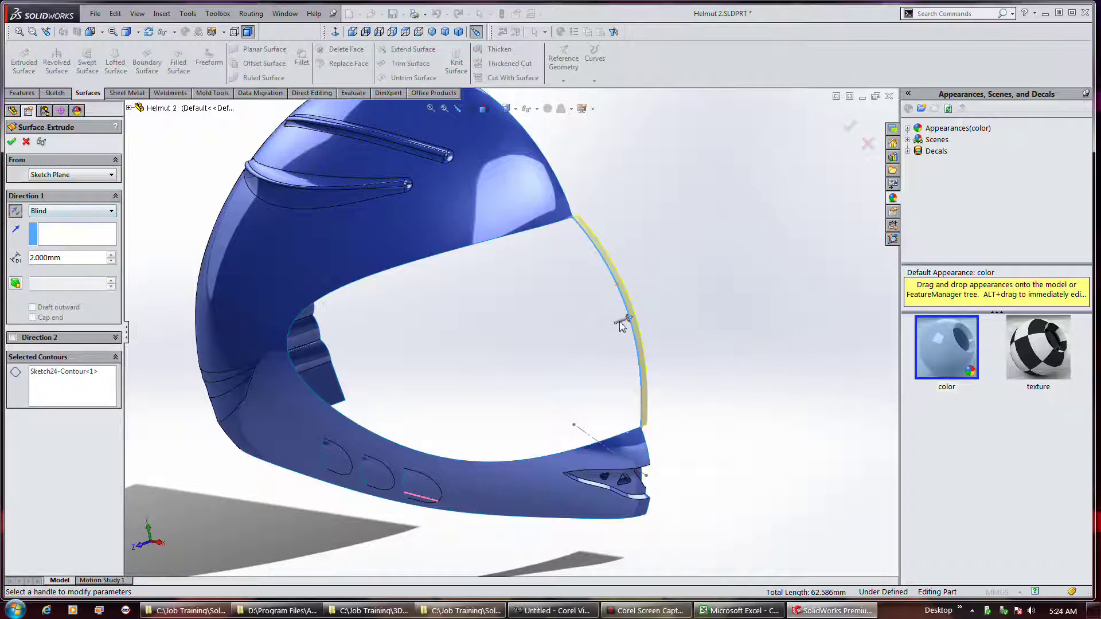
{"action": "mouse_move", "coordinate": [623, 326]}
{"action": "left_mouse_down"}
{"action": "mouse_move", "coordinate": [658, 308]}
{"action": "mouse_move", "coordinate": [647, 313]}
{"action": "left_mouse_up"}
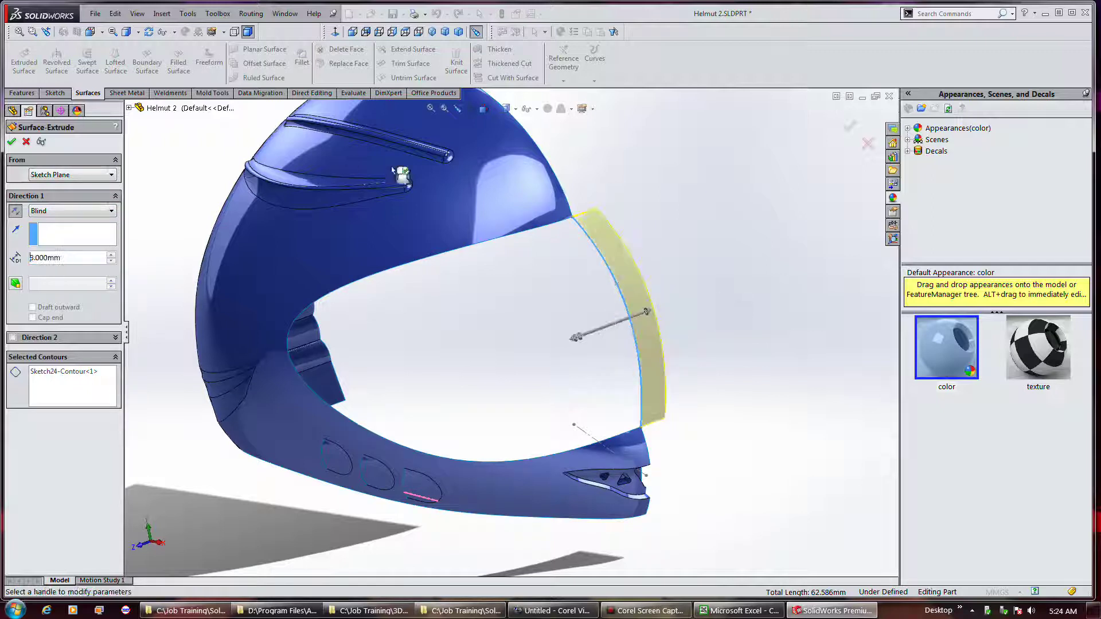
{"action": "left_click", "coordinate": [15, 141]}
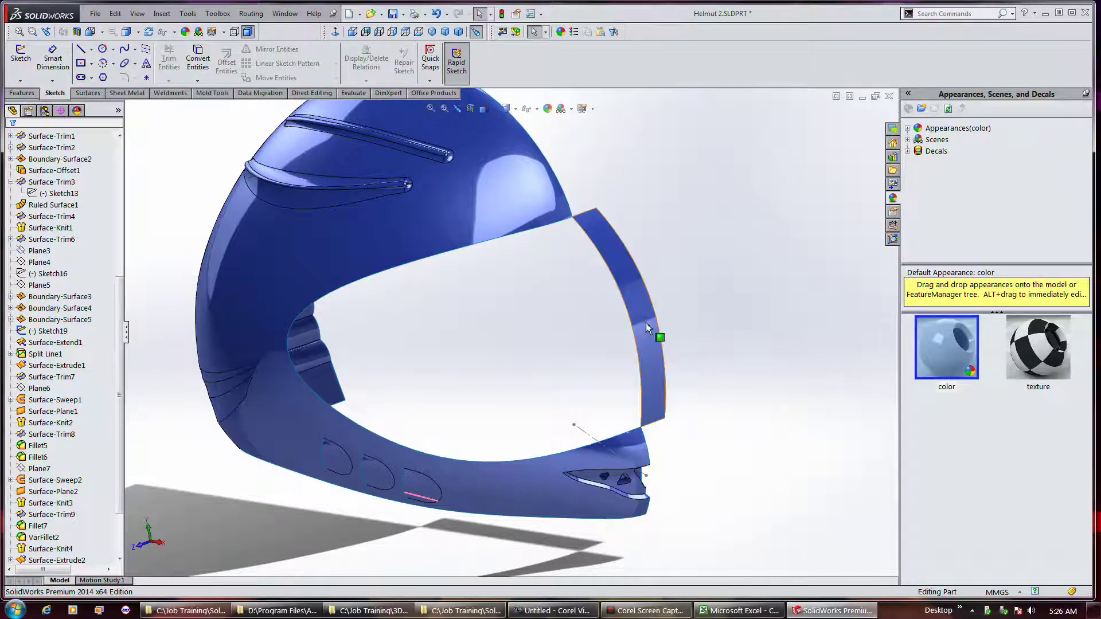
Step: Create a 3D sketch with one point on the front strip's inner edge and another on the face opening's rearmost edge
{"action": "left_click", "coordinate": [20, 81]}
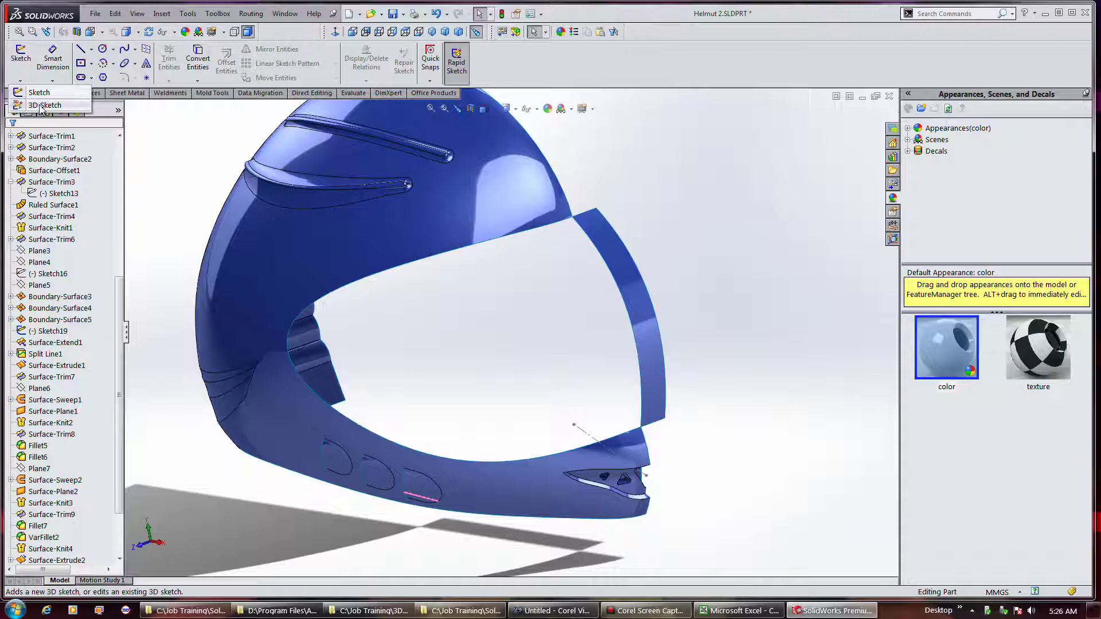
{"action": "left_click", "coordinate": [44, 106]}
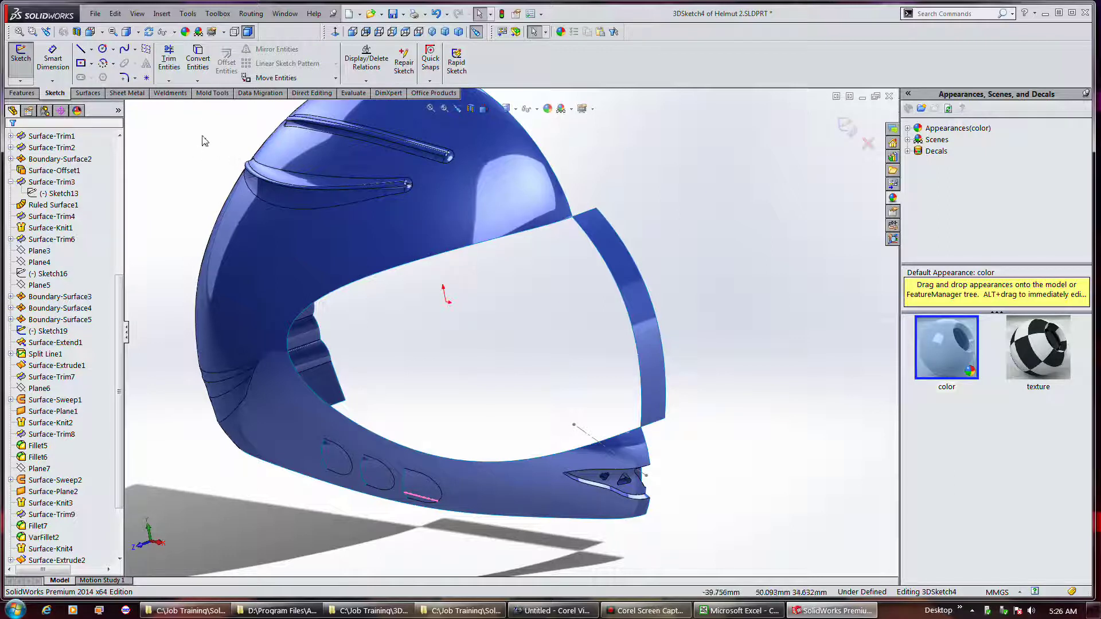
{"action": "left_click", "coordinate": [148, 78]}
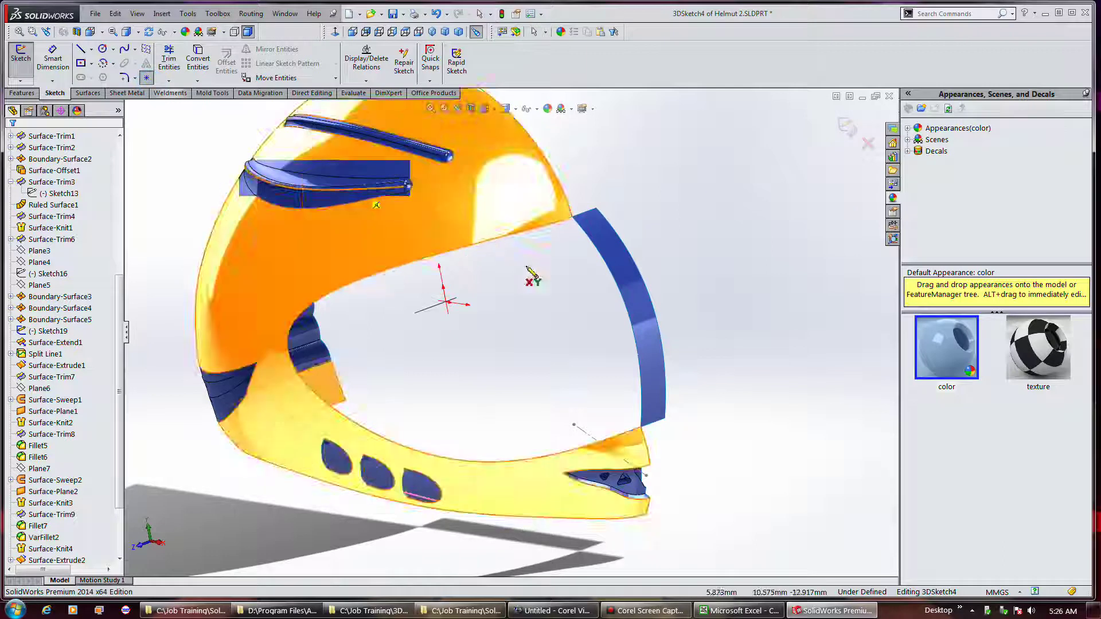
{"action": "left_click", "coordinate": [631, 322]}
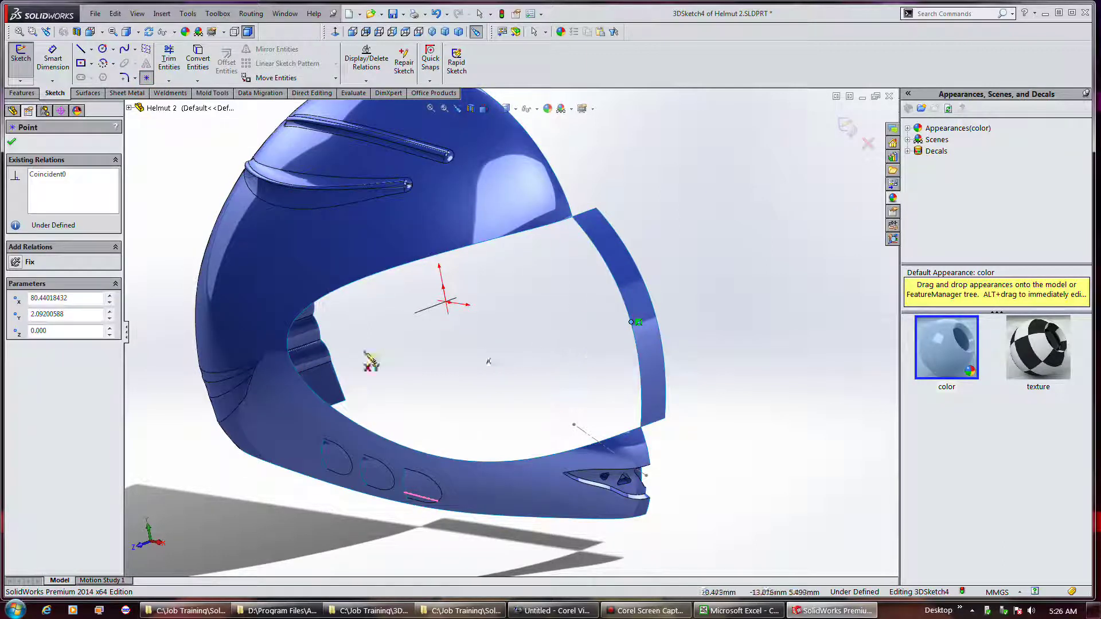
{"action": "left_click", "coordinate": [289, 349]}
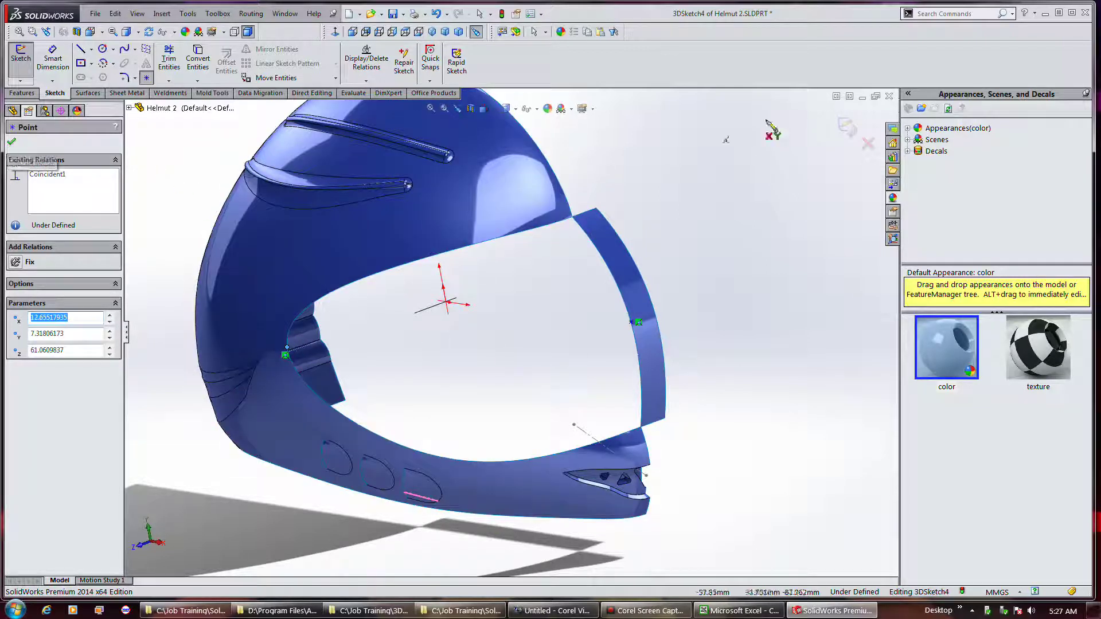
{"action": "left_click", "coordinate": [845, 128]}
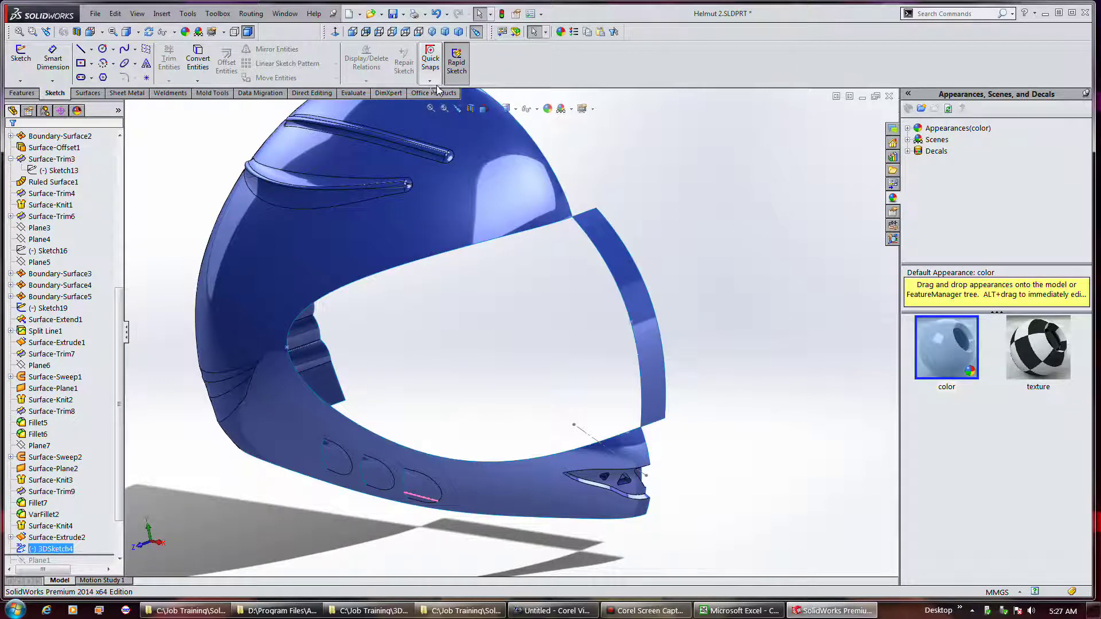
Step: Create a reference plane through both 3D sketch points and perpendicular to the Front Plane
{"action": "left_click", "coordinate": [88, 93]}
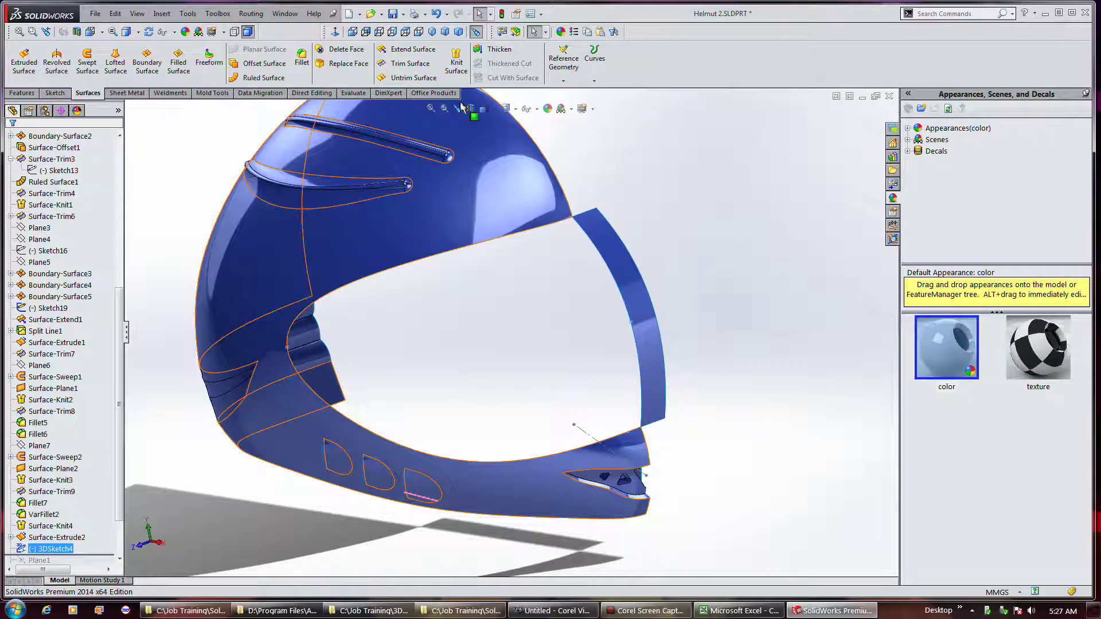
{"action": "left_click", "coordinate": [564, 81]}
{"action": "left_click", "coordinate": [572, 91]}
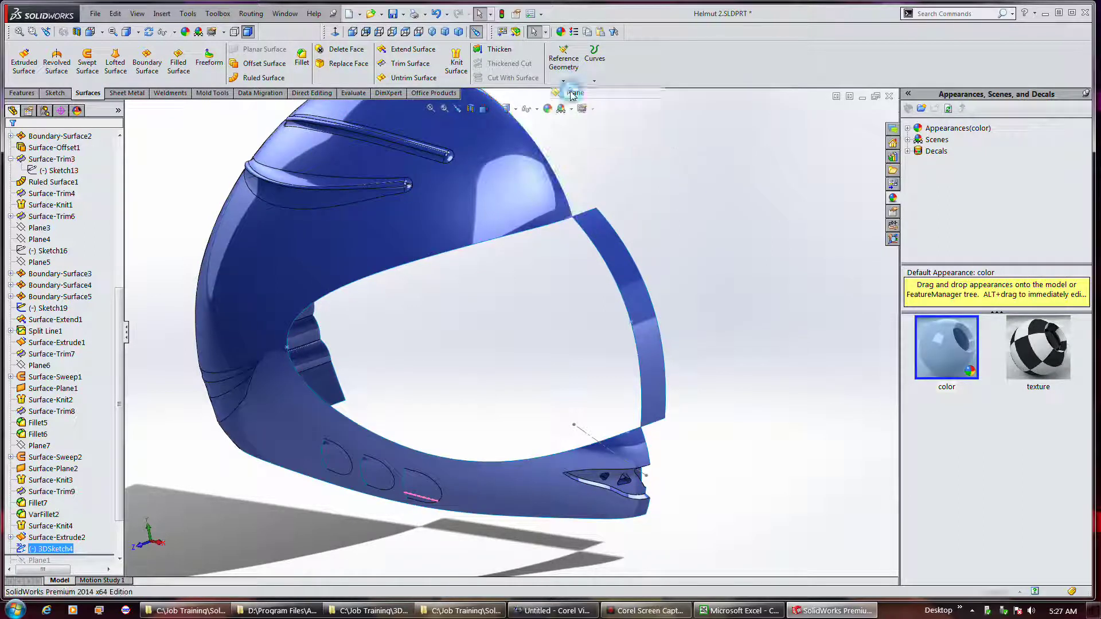
{"action": "left_click", "coordinate": [628, 322]}
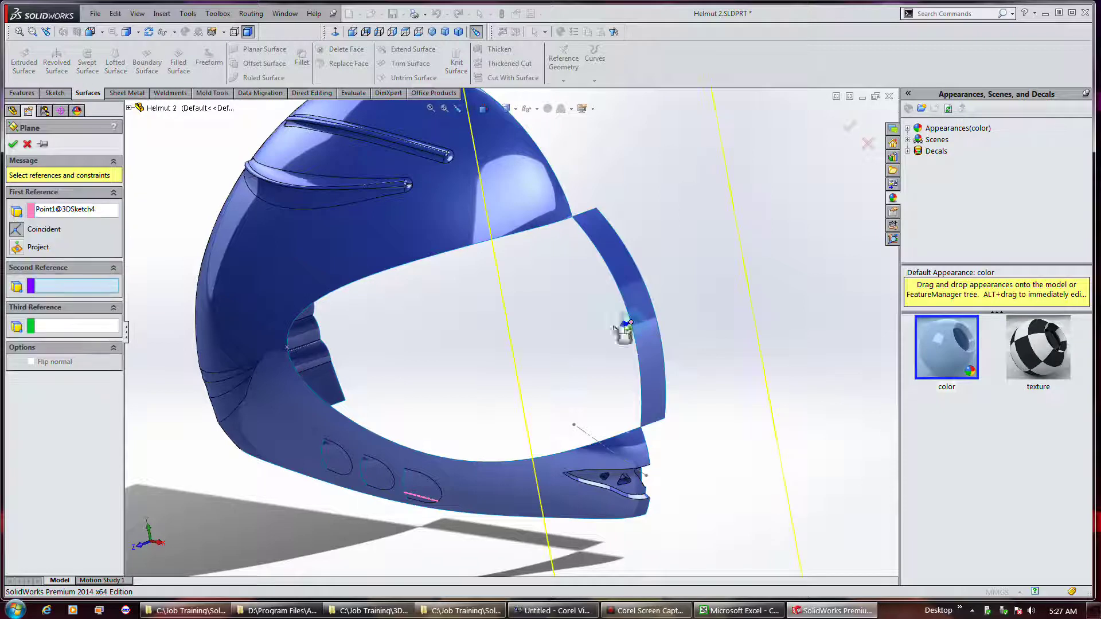
{"action": "left_click", "coordinate": [287, 347]}
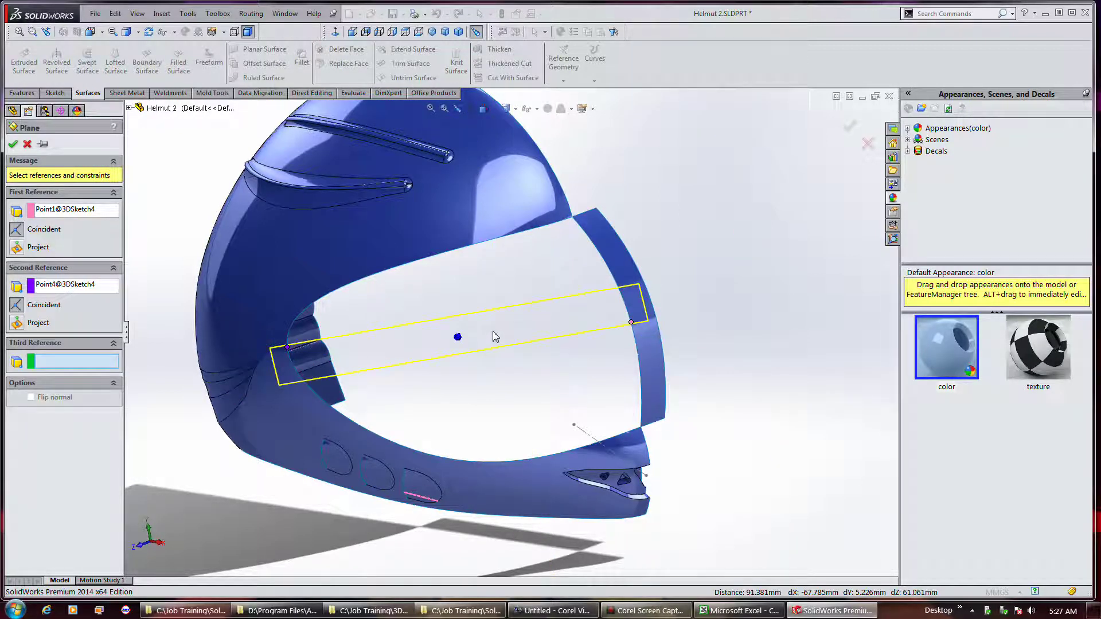
{"action": "left_click", "coordinate": [131, 109]}
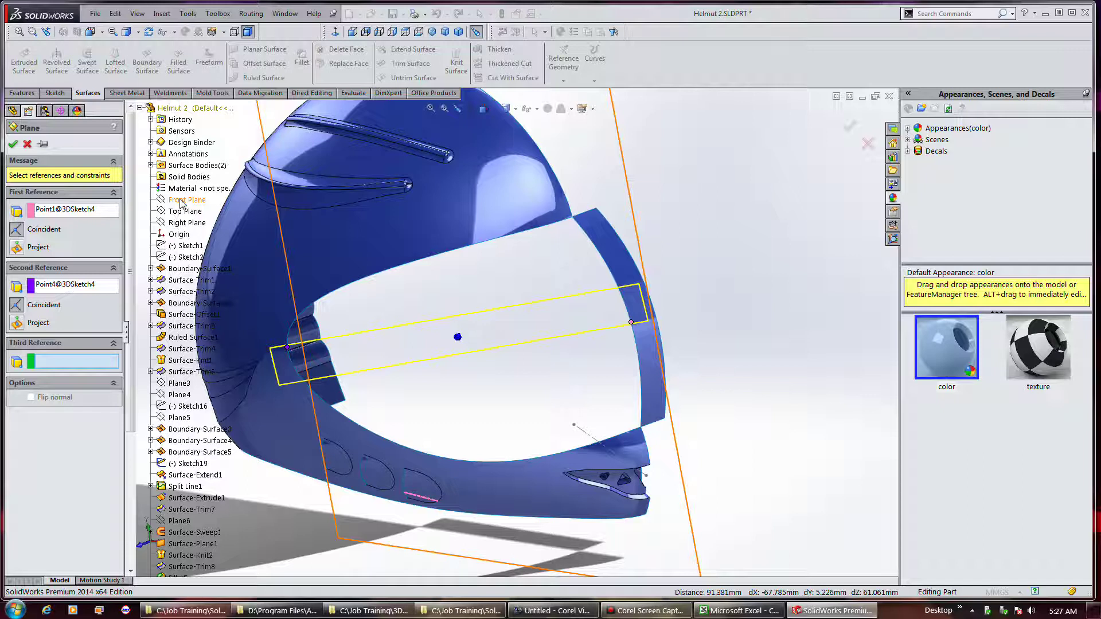
{"action": "left_click", "coordinate": [181, 200]}
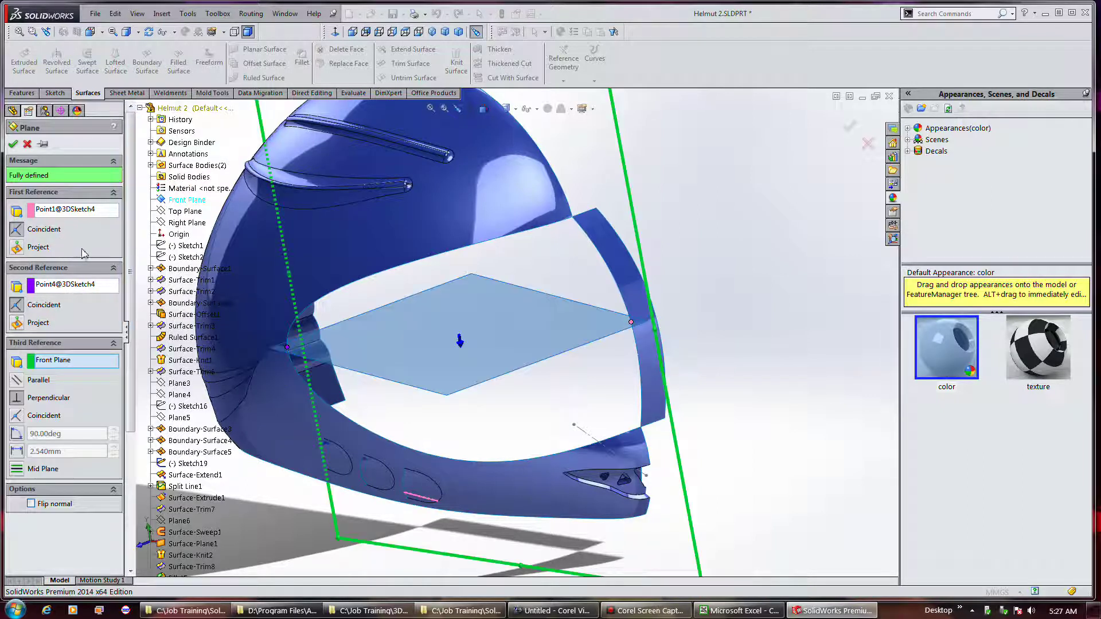
{"action": "middle_click_drag", "start_coordinate": [696, 307], "coordinate": [683, 277]}
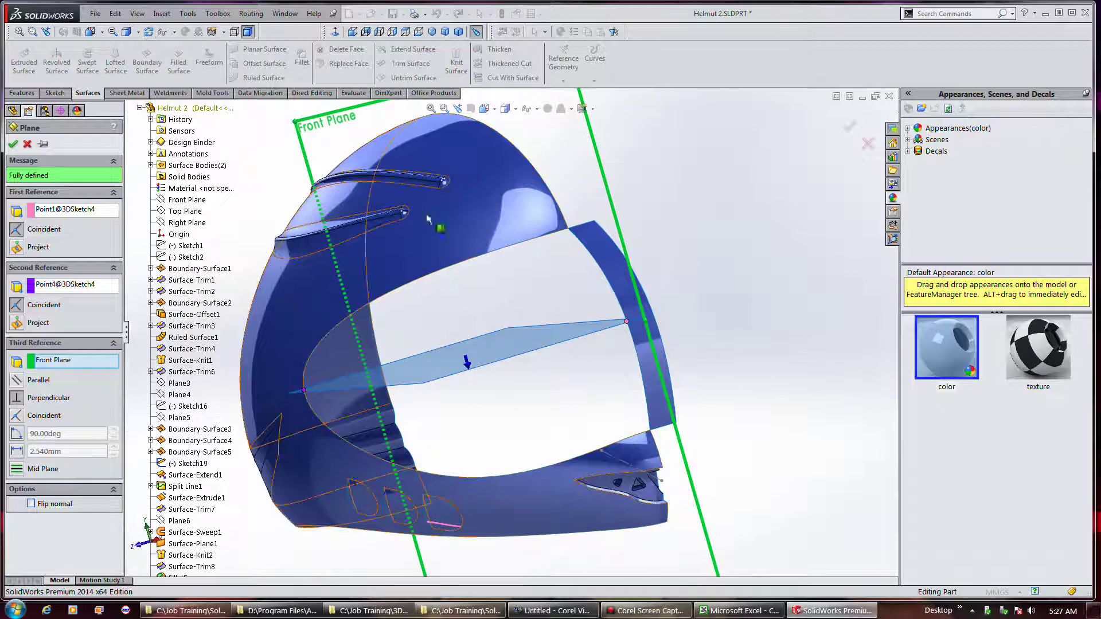
{"action": "left_click", "coordinate": [13, 144]}
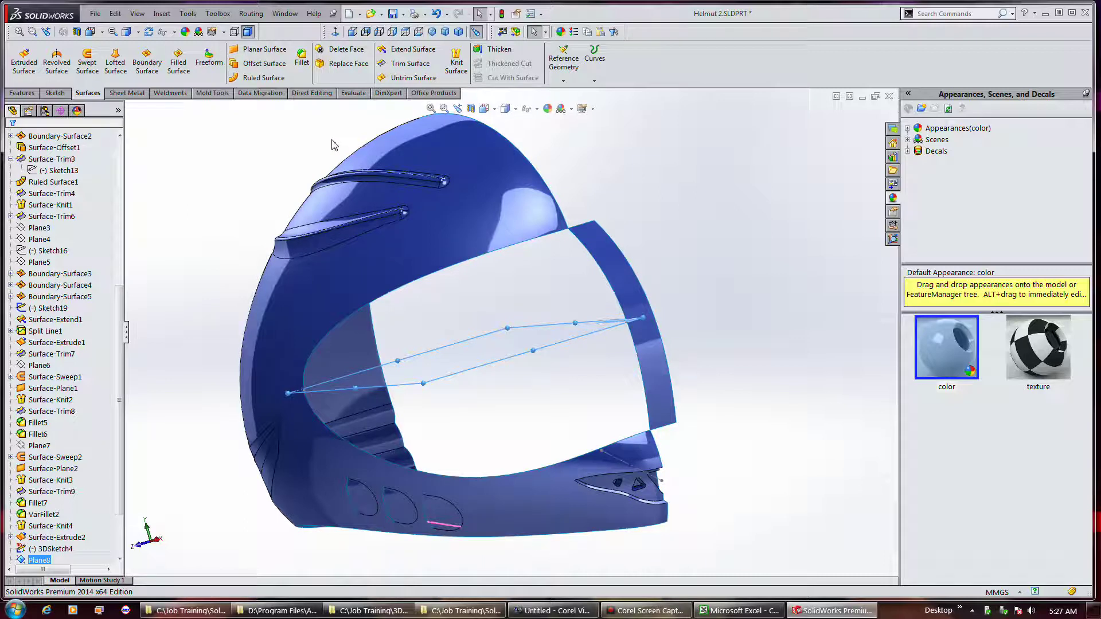
Step: Sketch a three-point spline on the new plane, bulging outward from the front strip's point to the face opening's rearmost point
{"action": "left_click", "coordinate": [56, 93]}
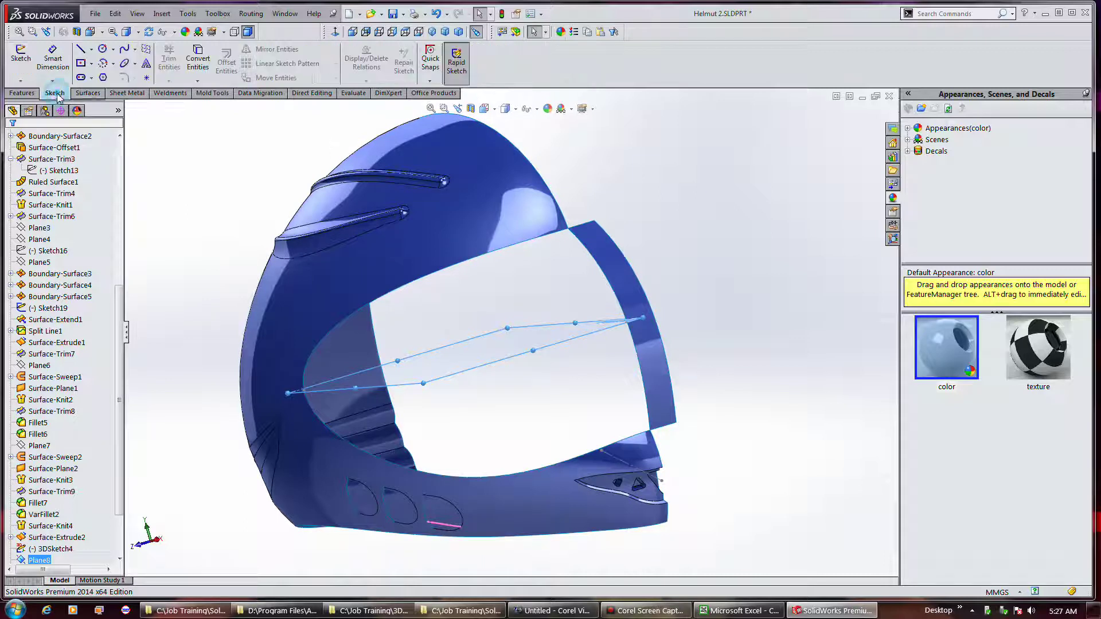
{"action": "left_click", "coordinate": [23, 65]}
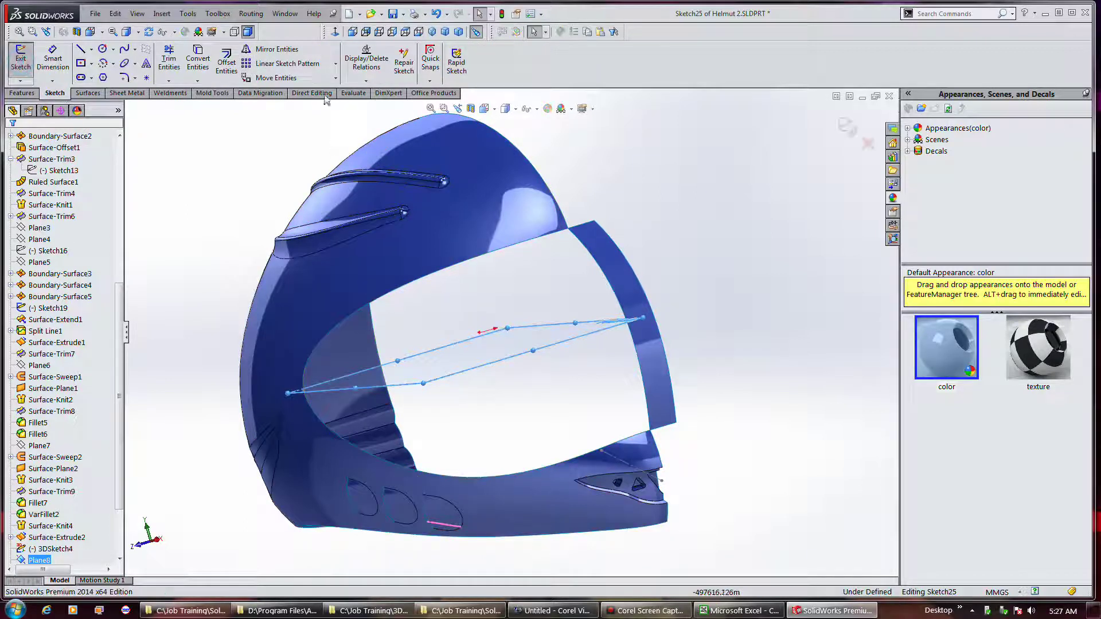
{"action": "left_click", "coordinate": [348, 34]}
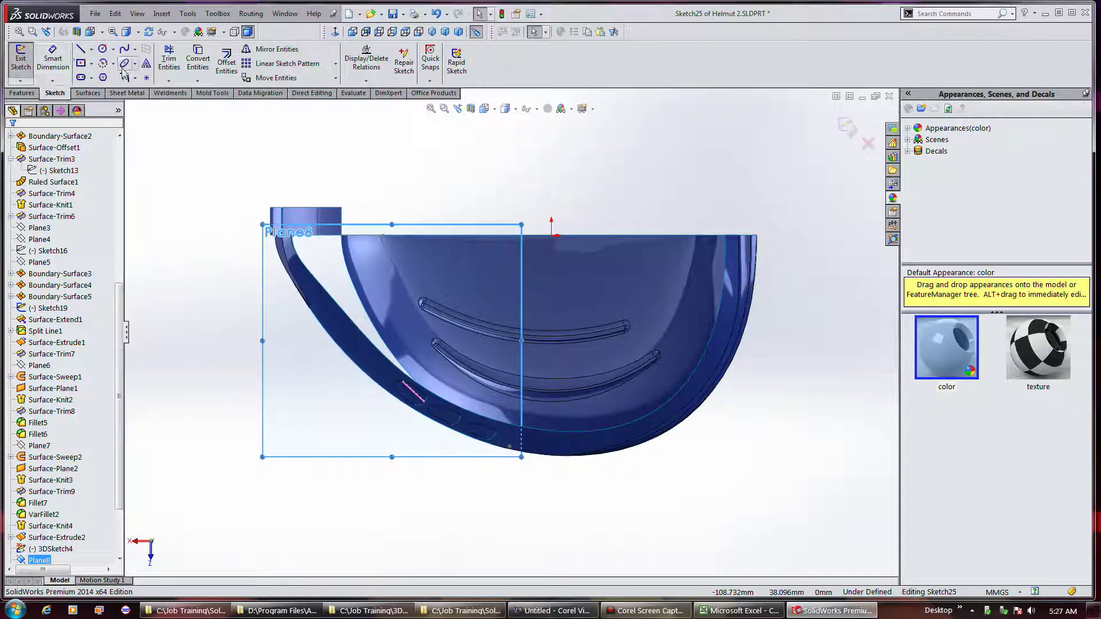
{"action": "left_click", "coordinate": [124, 49]}
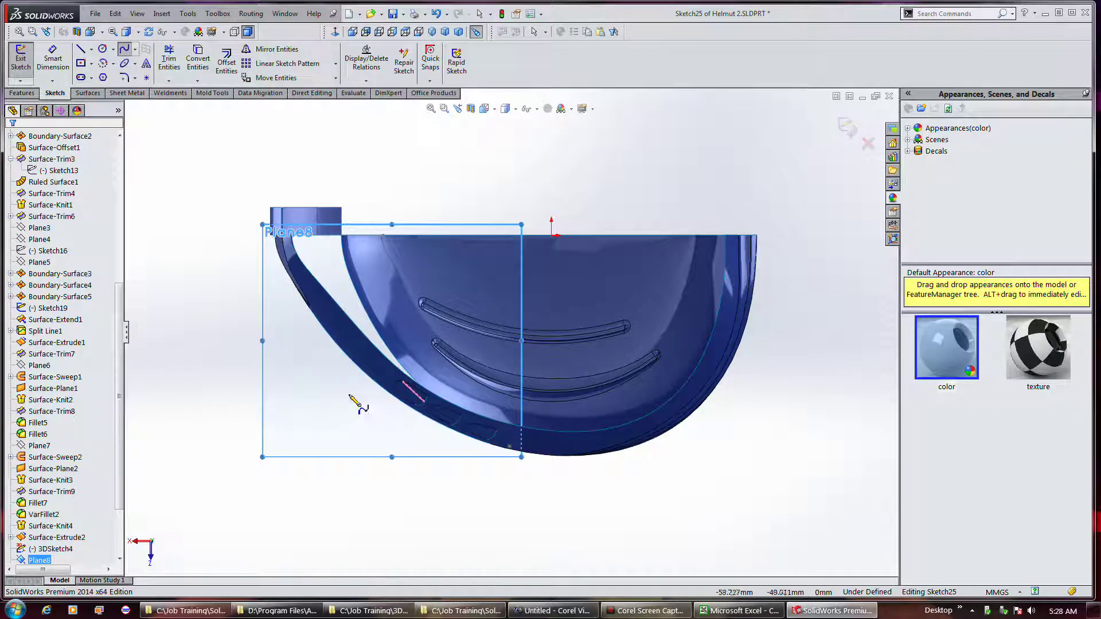
{"action": "scroll", "coordinate": [350, 383], "scroll_direction": "down", "scroll_amount": 1}
{"action": "scroll", "coordinate": [350, 383], "scroll_direction": "down", "scroll_amount": 1}
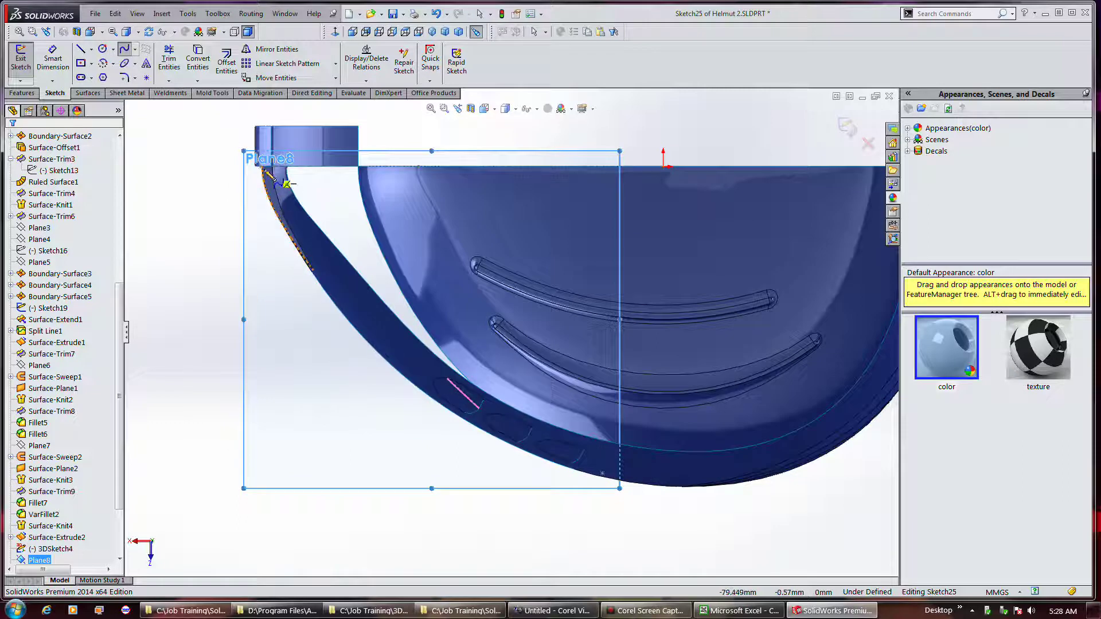
{"action": "scroll", "coordinate": [275, 172], "scroll_direction": "down", "scroll_amount": 1}
{"action": "scroll", "coordinate": [275, 172], "scroll_direction": "down", "scroll_amount": 2}
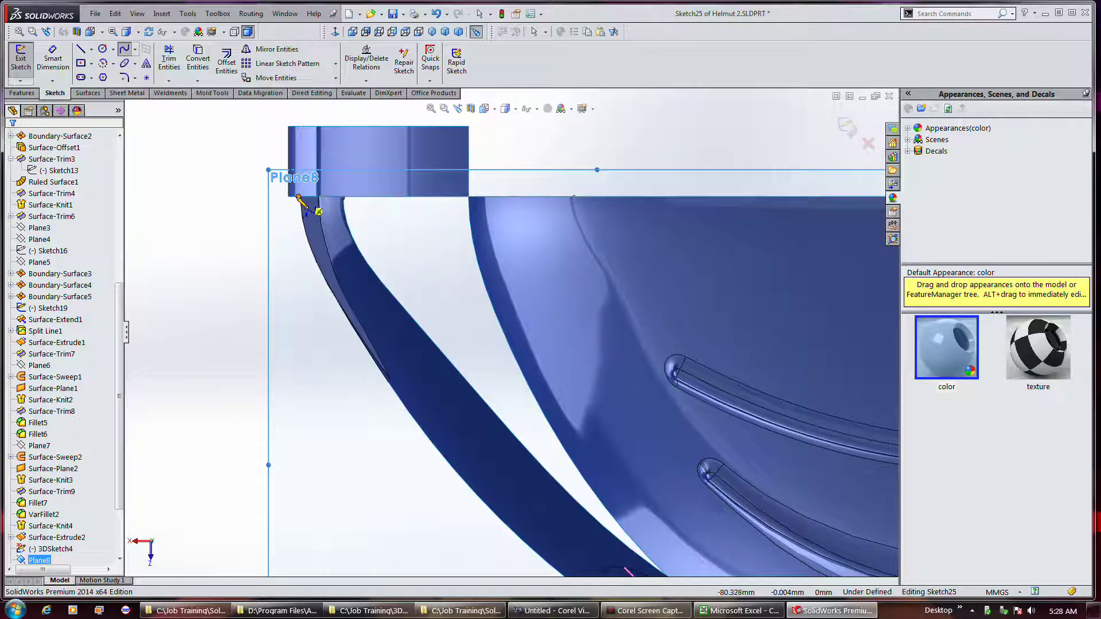
{"action": "left_click", "coordinate": [298, 197]}
{"action": "scroll", "coordinate": [298, 270], "scroll_direction": "up", "scroll_amount": 4}
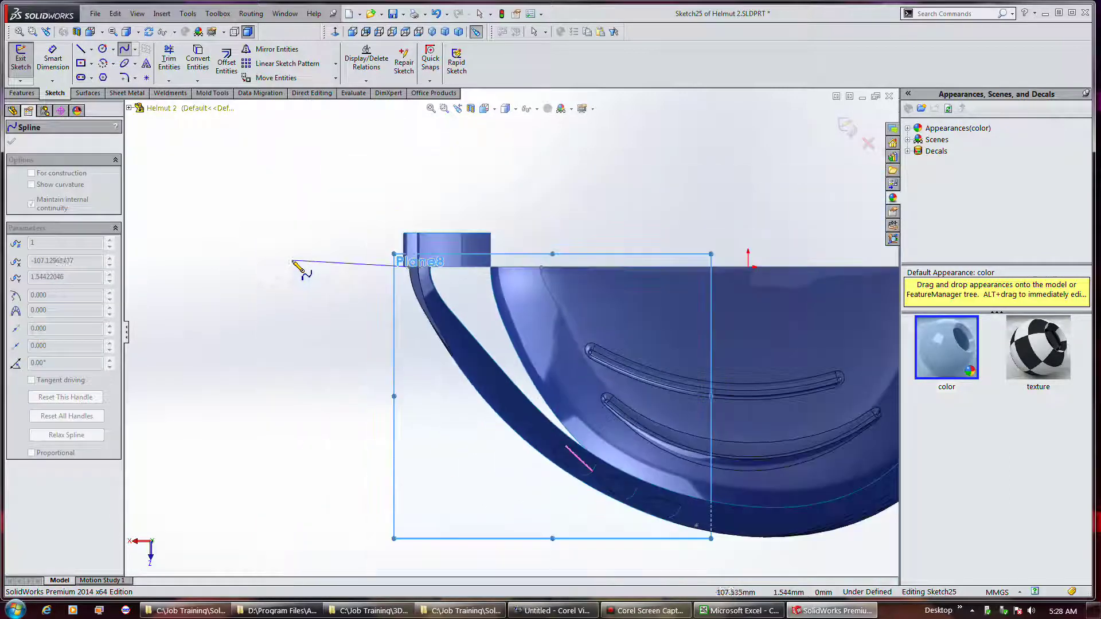
{"action": "left_click", "coordinate": [454, 405]}
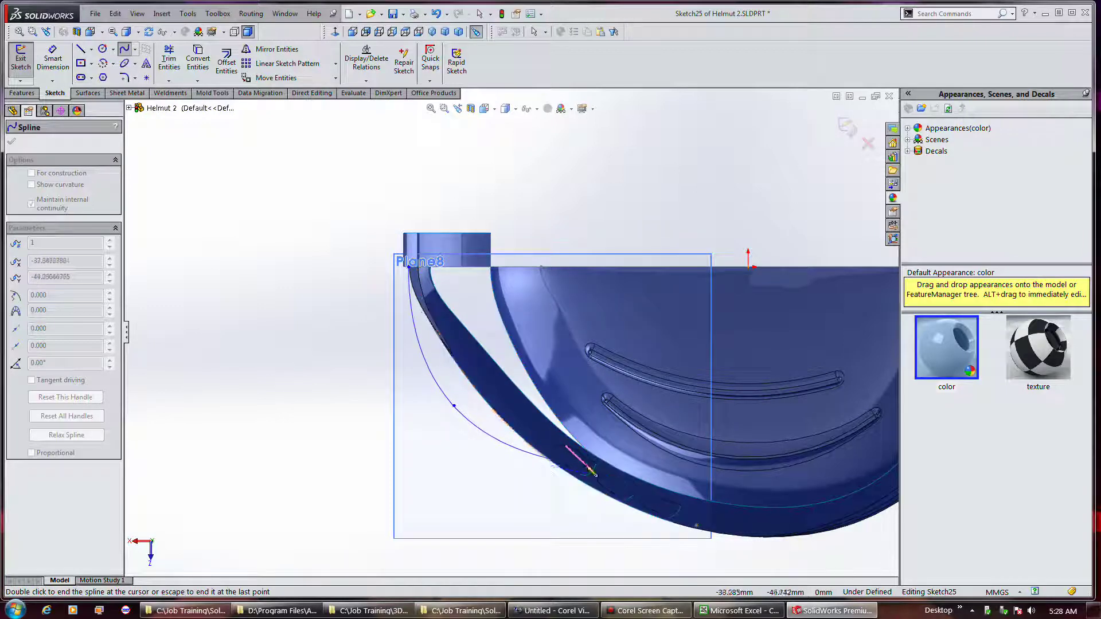
{"action": "scroll", "coordinate": [608, 485], "scroll_direction": "down", "scroll_amount": 3}
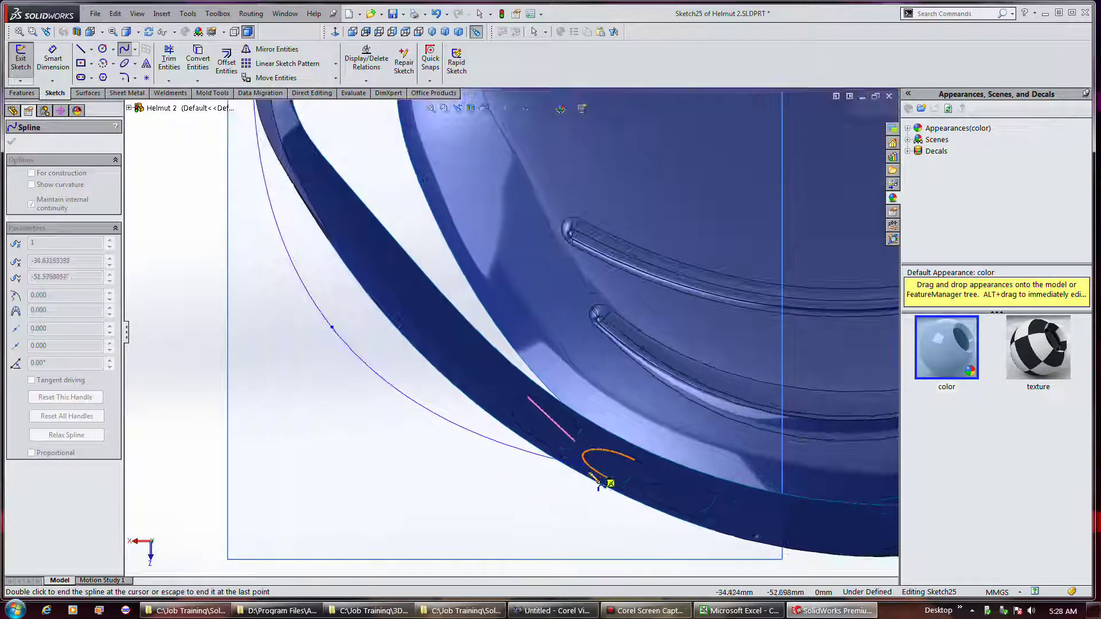
{"action": "left_click", "coordinate": [757, 538]}
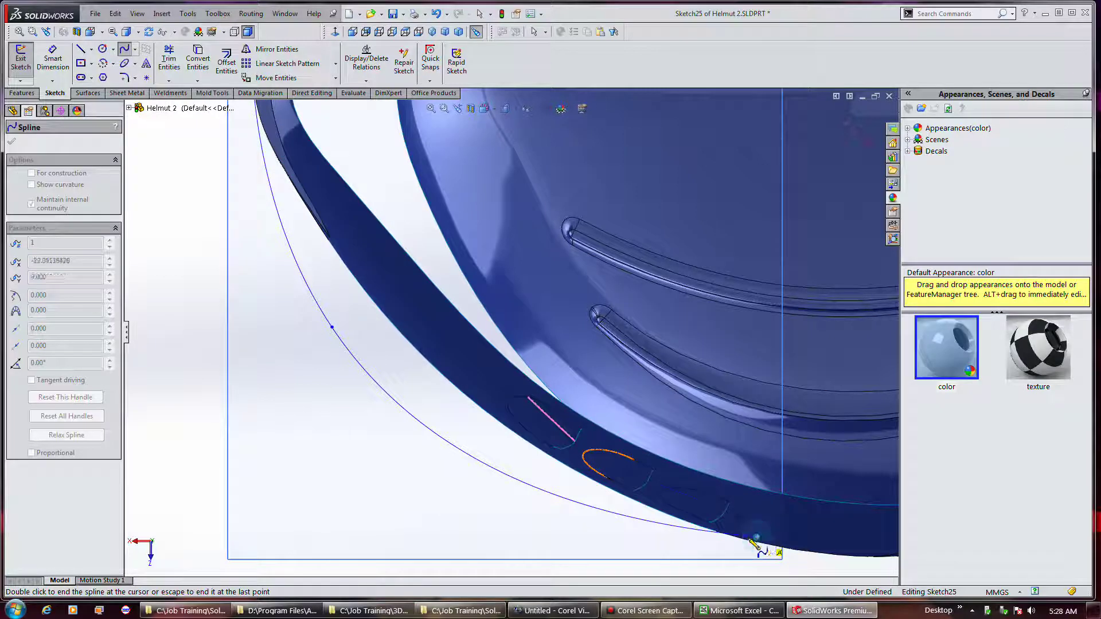
{"action": "double_click", "coordinate": [631, 539]}
Step: Make the spline's tangent handle at the front strip vertical and finish the sketch
{"action": "mouse_move", "coordinate": [631, 539]}
{"action": "middle_mouse_down"}
{"action": "mouse_move", "coordinate": [644, 524]}
{"action": "mouse_move", "coordinate": [652, 424]}
{"action": "mouse_move", "coordinate": [586, 454]}
{"action": "mouse_move", "coordinate": [600, 464]}
{"action": "mouse_move", "coordinate": [585, 460]}
{"action": "mouse_move", "coordinate": [579, 481]}
{"action": "middle_mouse_up"}
{"action": "left_click", "coordinate": [339, 31]}
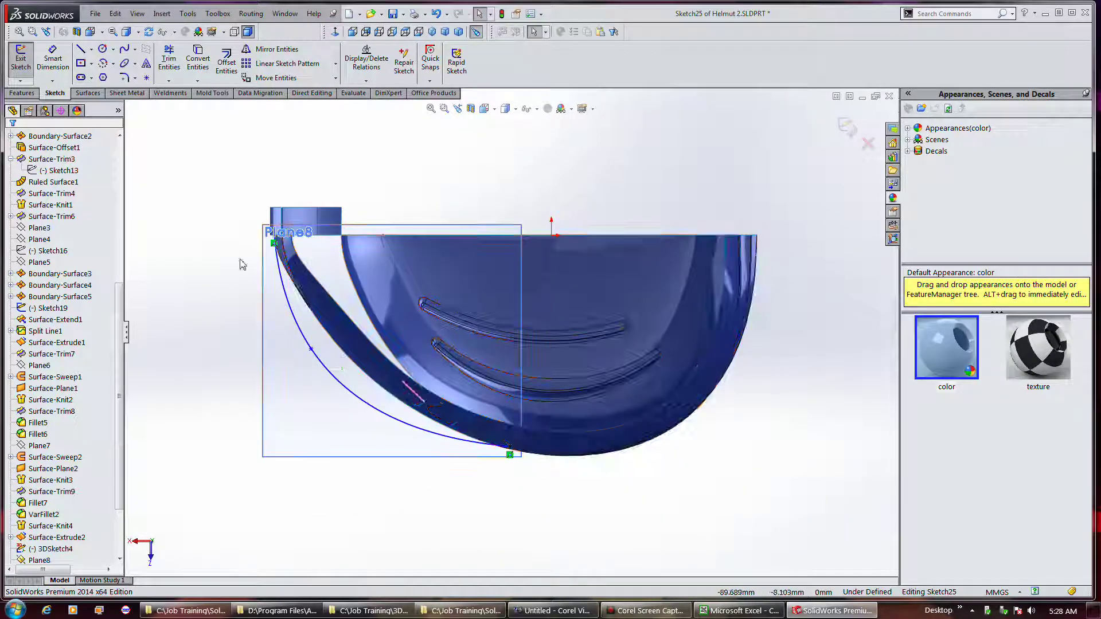
{"action": "scroll", "coordinate": [286, 240], "scroll_direction": "down", "scroll_amount": 3}
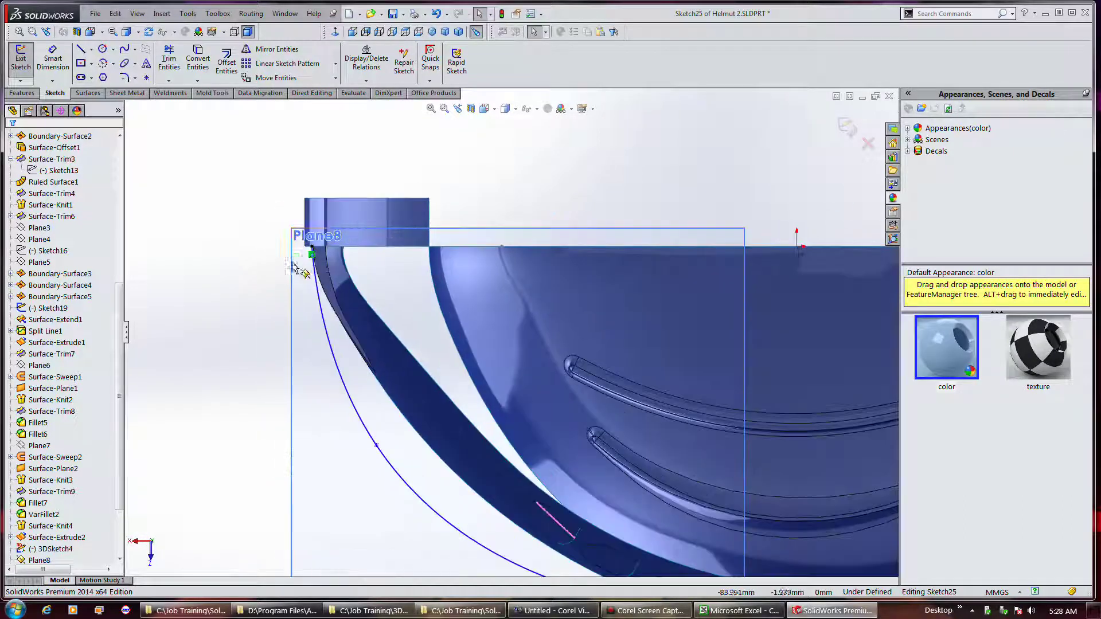
{"action": "left_click", "coordinate": [315, 291]}
{"action": "left_click_drag", "start_coordinate": [316, 296], "coordinate": [318, 306]}
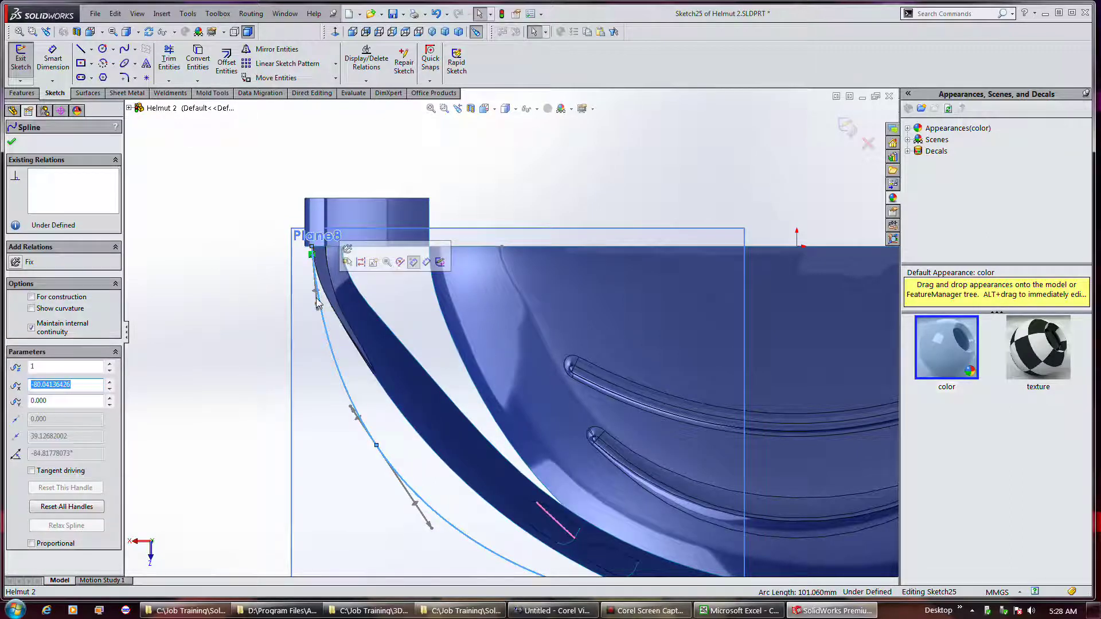
{"action": "left_click_drag", "start_coordinate": [317, 302], "coordinate": [315, 310]}
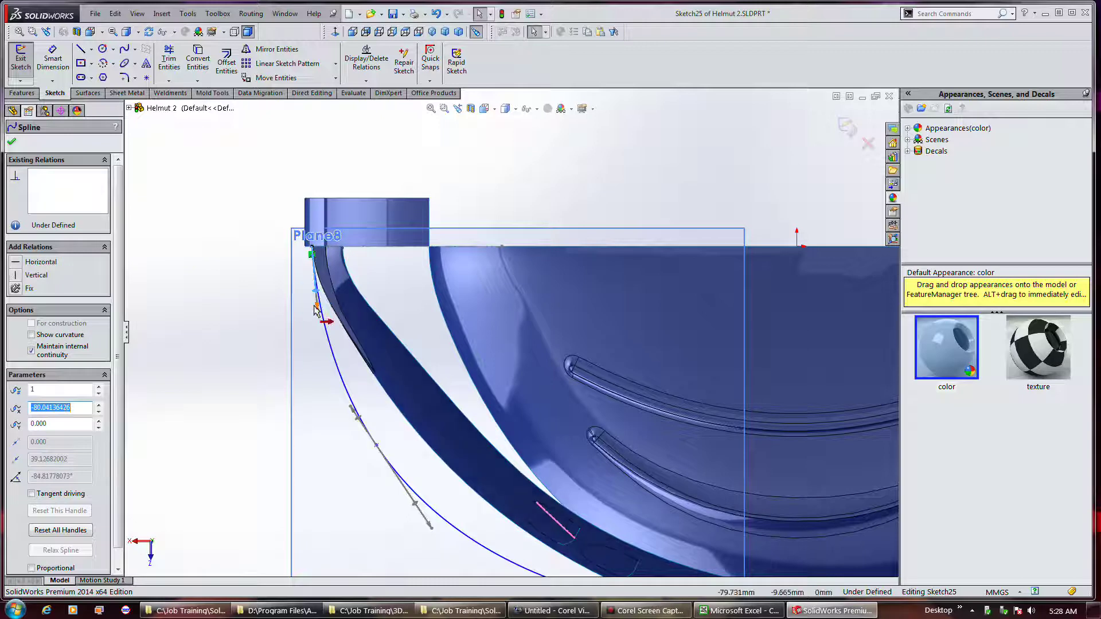
{"action": "left_click", "coordinate": [36, 275]}
{"action": "key", "text": "z"}
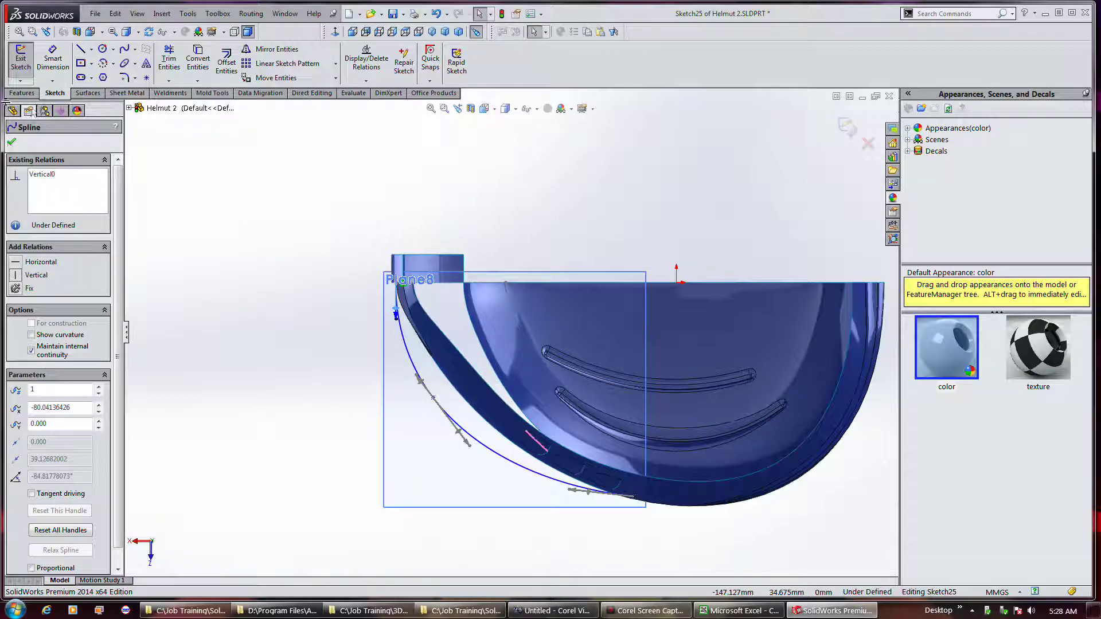
{"action": "left_click", "coordinate": [10, 141]}
{"action": "left_click", "coordinate": [21, 57]}
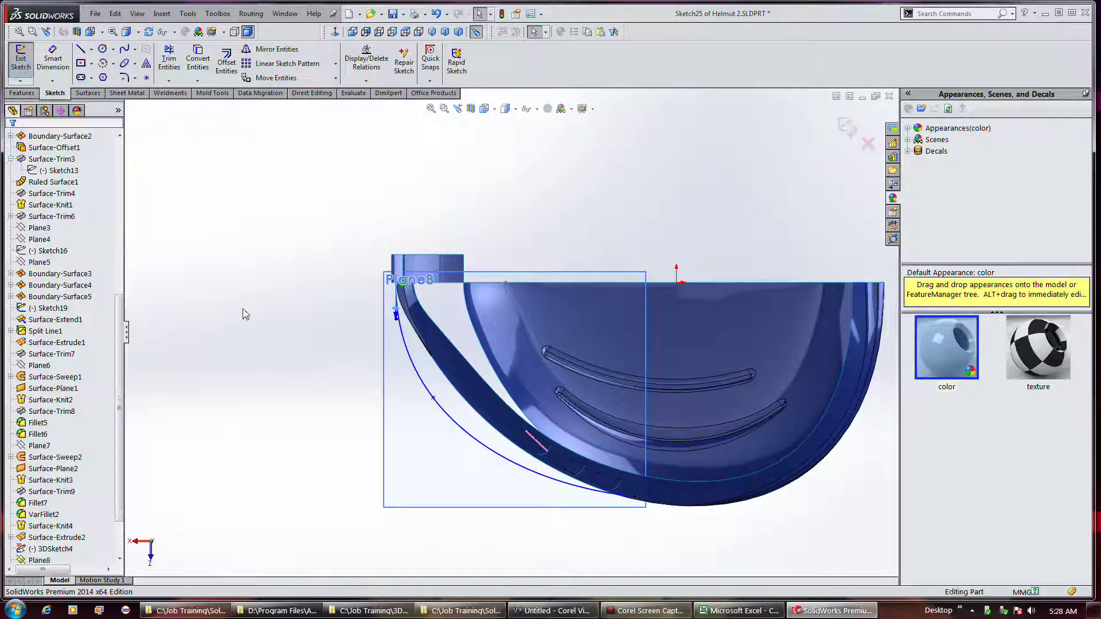
Step: Hide the reference plane that carries the visor's side spline
{"action": "middle_click_drag", "start_coordinate": [524, 413], "coordinate": [651, 359]}
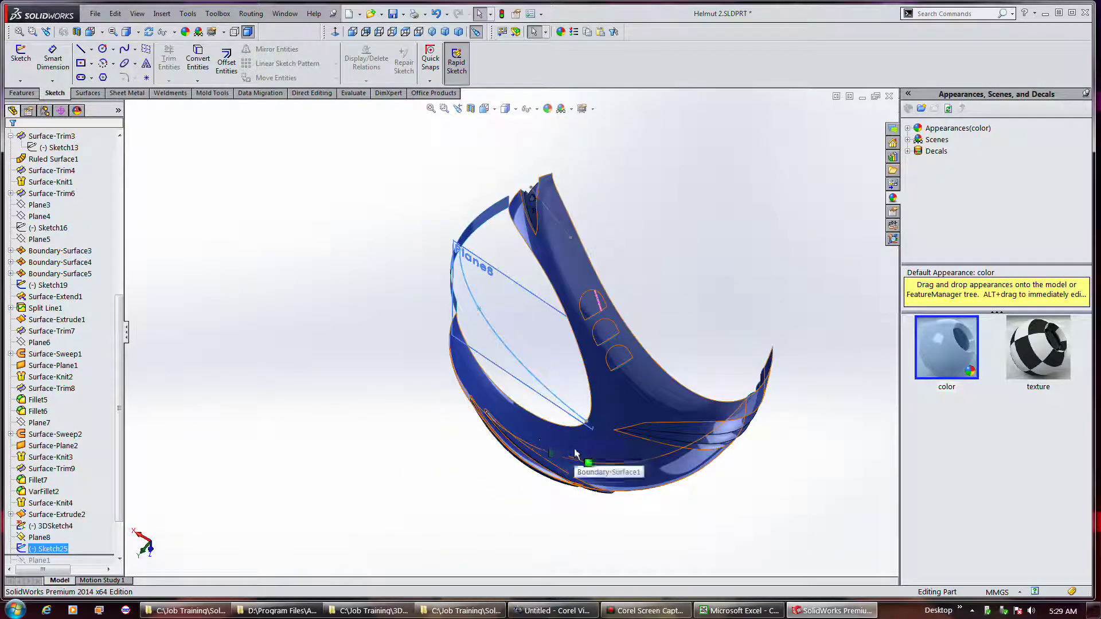
{"action": "mouse_move", "coordinate": [706, 328]}
{"action": "middle_mouse_down"}
{"action": "mouse_move", "coordinate": [556, 381]}
{"action": "mouse_move", "coordinate": [745, 424]}
{"action": "middle_mouse_up"}
{"action": "scroll", "coordinate": [780, 441], "scroll_direction": "down", "scroll_amount": 5}
{"action": "middle_click_drag", "start_coordinate": [738, 387], "coordinate": [753, 373]}
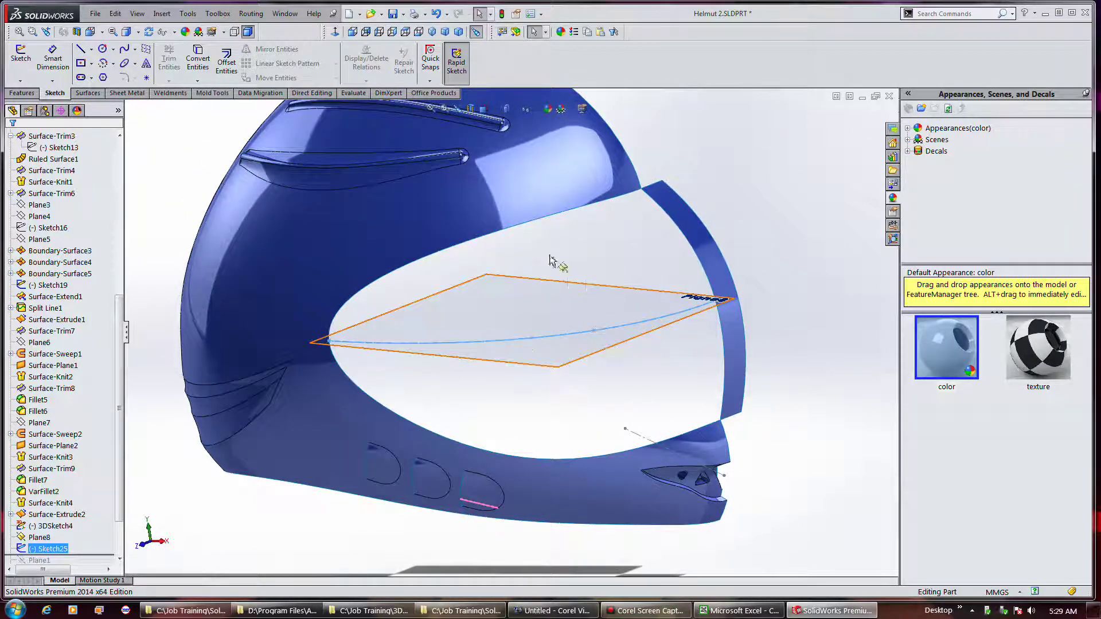
{"action": "left_click", "coordinate": [87, 93]}
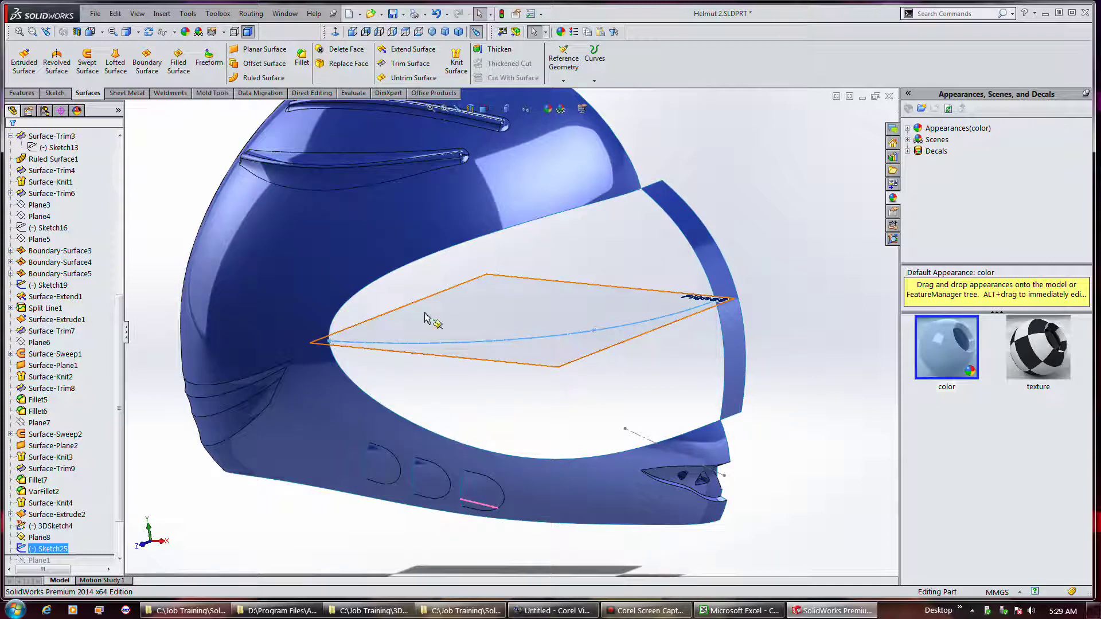
{"action": "right_click", "coordinate": [39, 538]}
{"action": "left_click", "coordinate": [61, 351]}
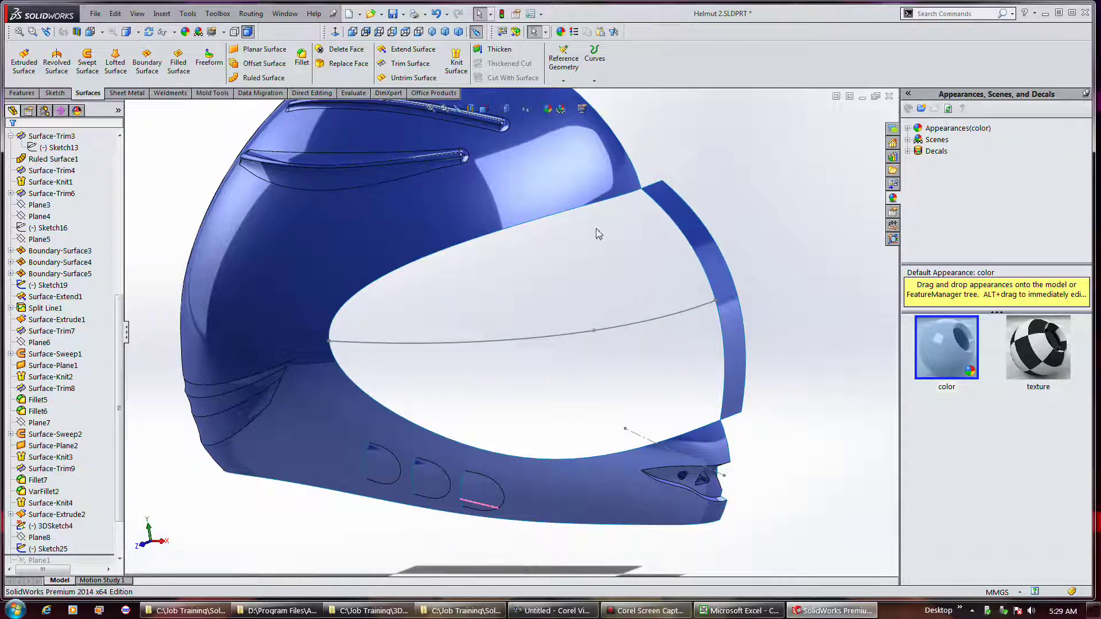
Step: Start a Filled Surface bounded by the face opening's edge and the front strip's inner edge, with the strip edge set to Tangent
{"action": "mouse_move", "coordinate": [644, 612]}
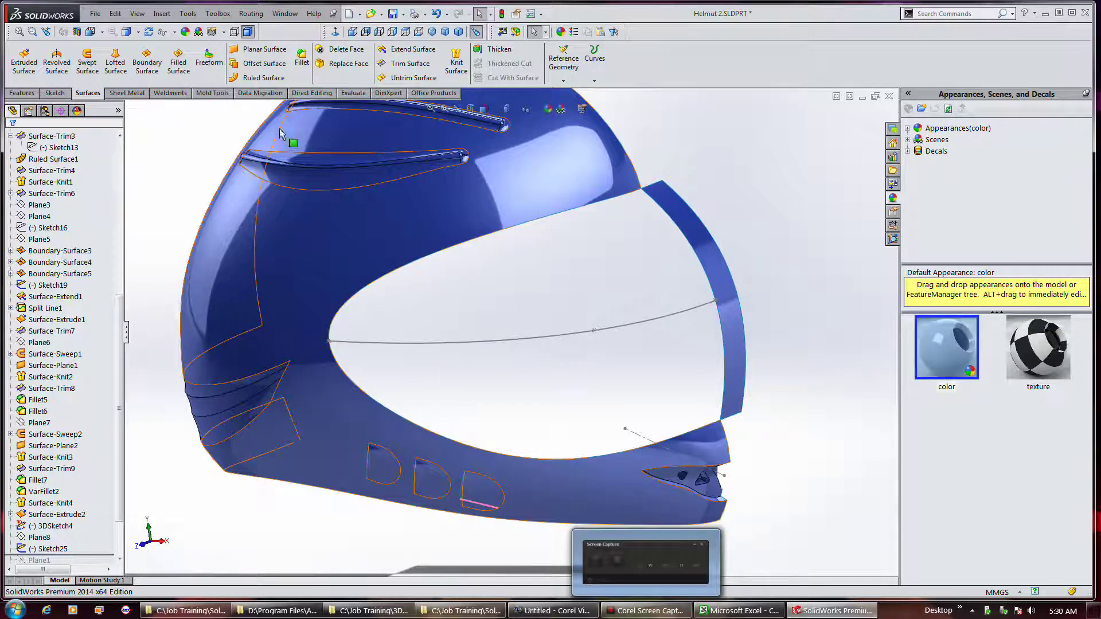
{"action": "left_click", "coordinate": [178, 60]}
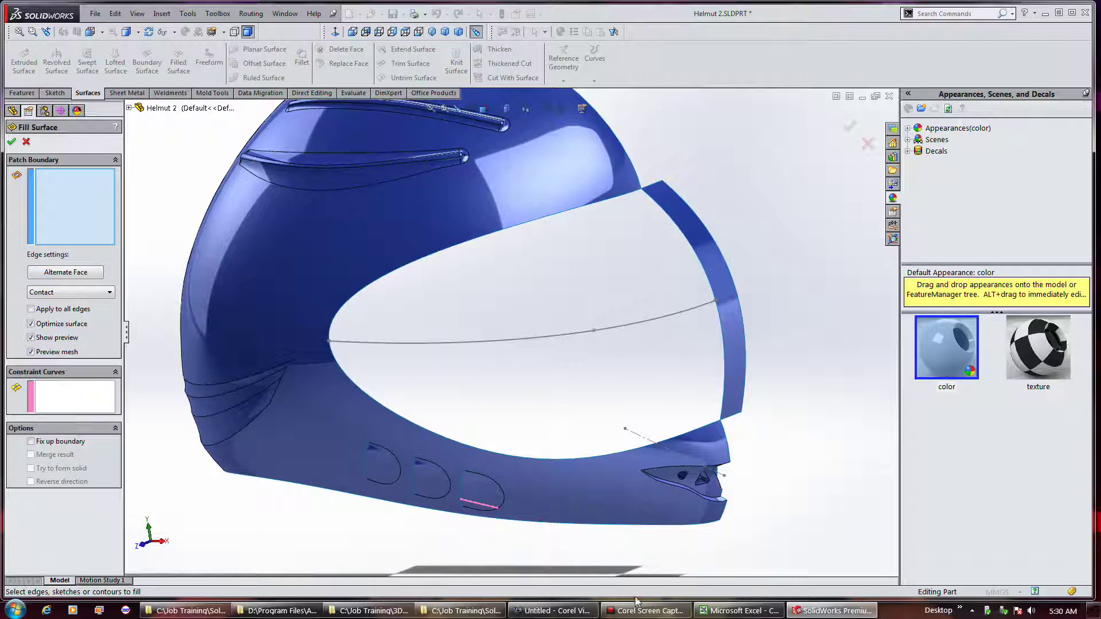
{"action": "left_click", "coordinate": [530, 225]}
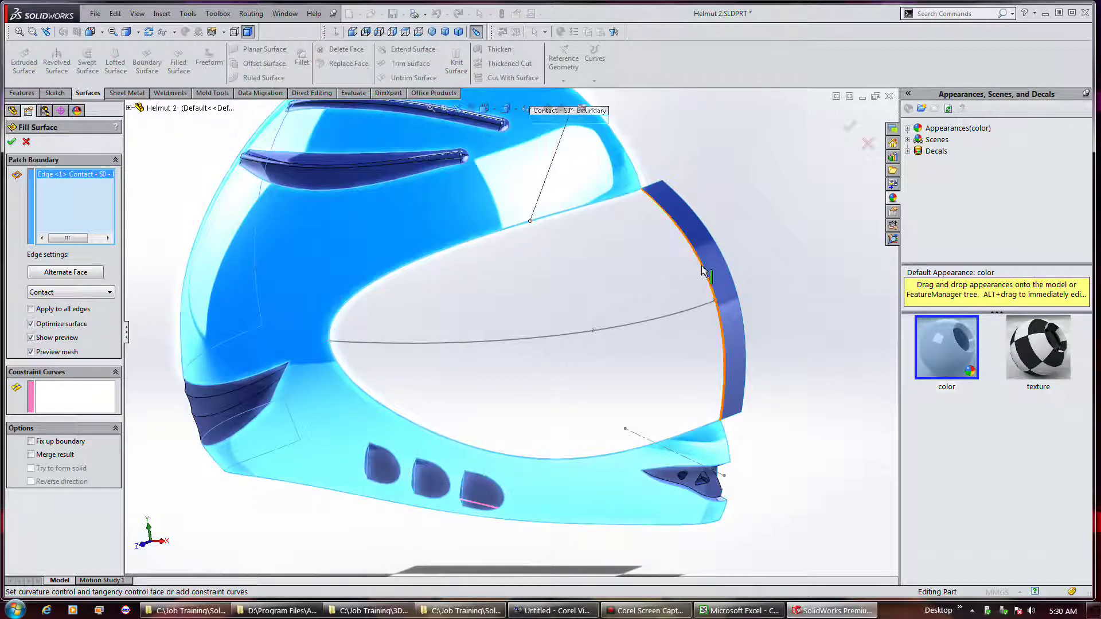
{"action": "left_click", "coordinate": [701, 265]}
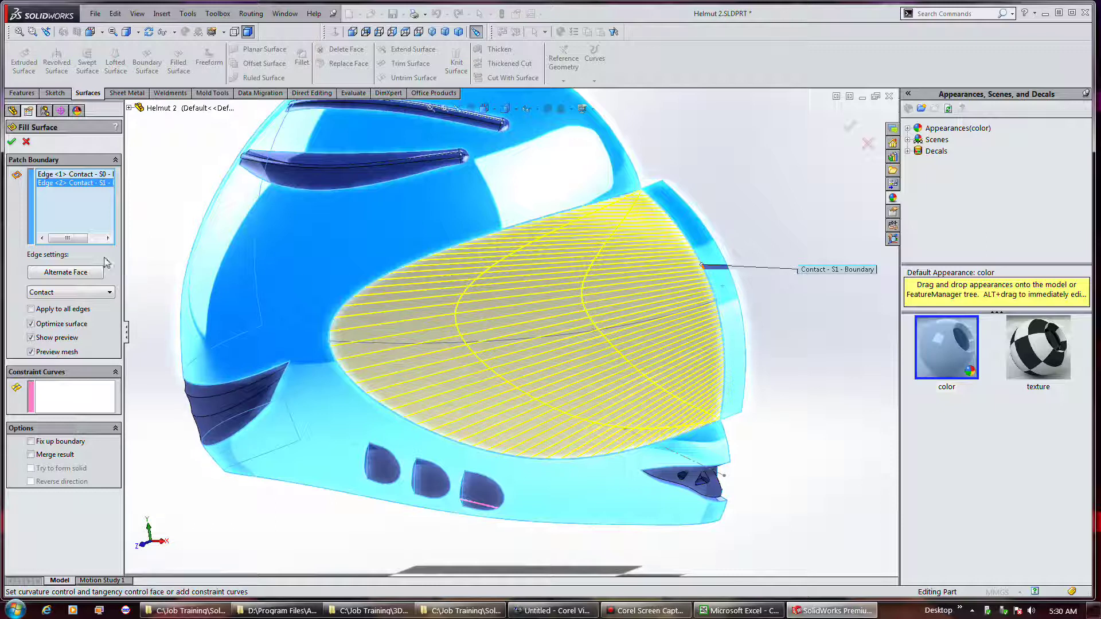
{"action": "left_click", "coordinate": [101, 292]}
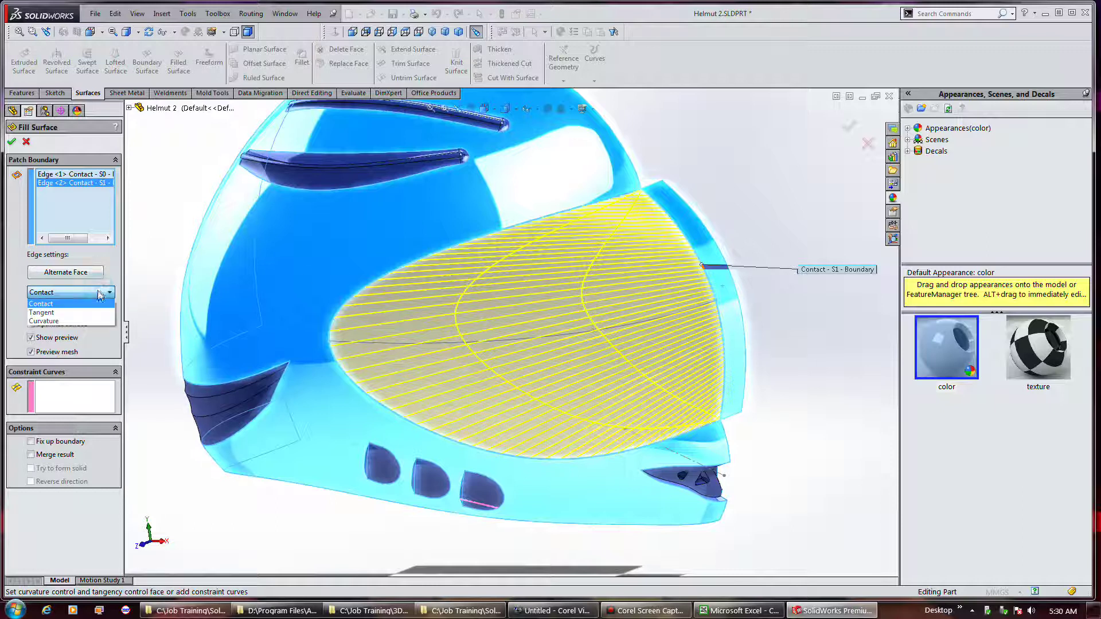
{"action": "left_click", "coordinate": [92, 315]}
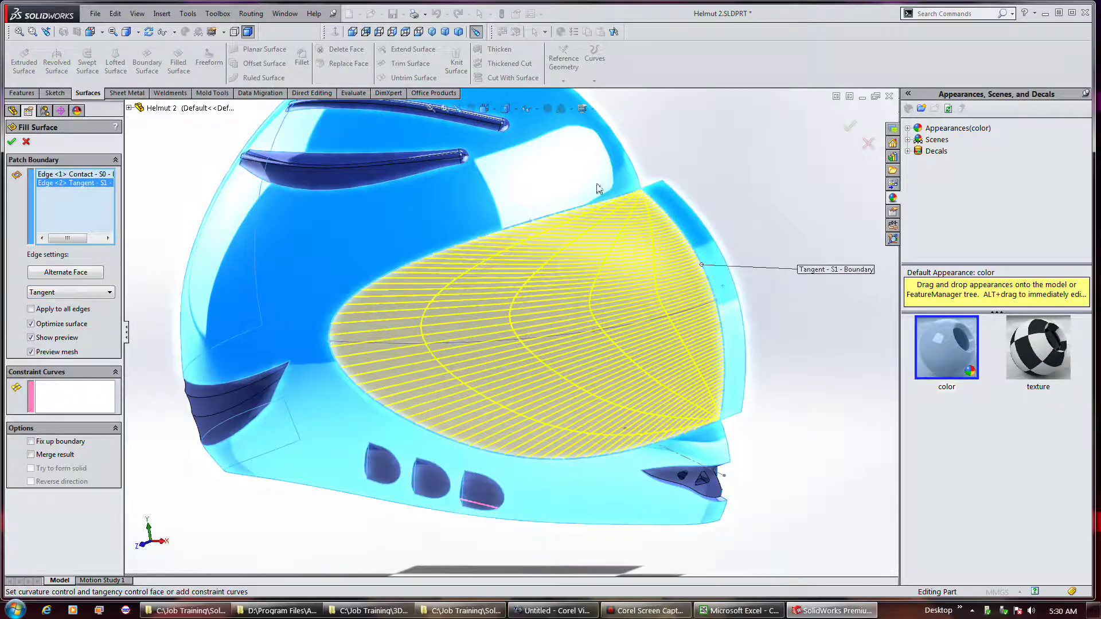
{"action": "mouse_move", "coordinate": [659, 172]}
{"action": "middle_mouse_down"}
{"action": "mouse_move", "coordinate": [730, 248]}
{"action": "mouse_move", "coordinate": [682, 234]}
{"action": "mouse_move", "coordinate": [646, 167]}
{"action": "middle_mouse_up"}
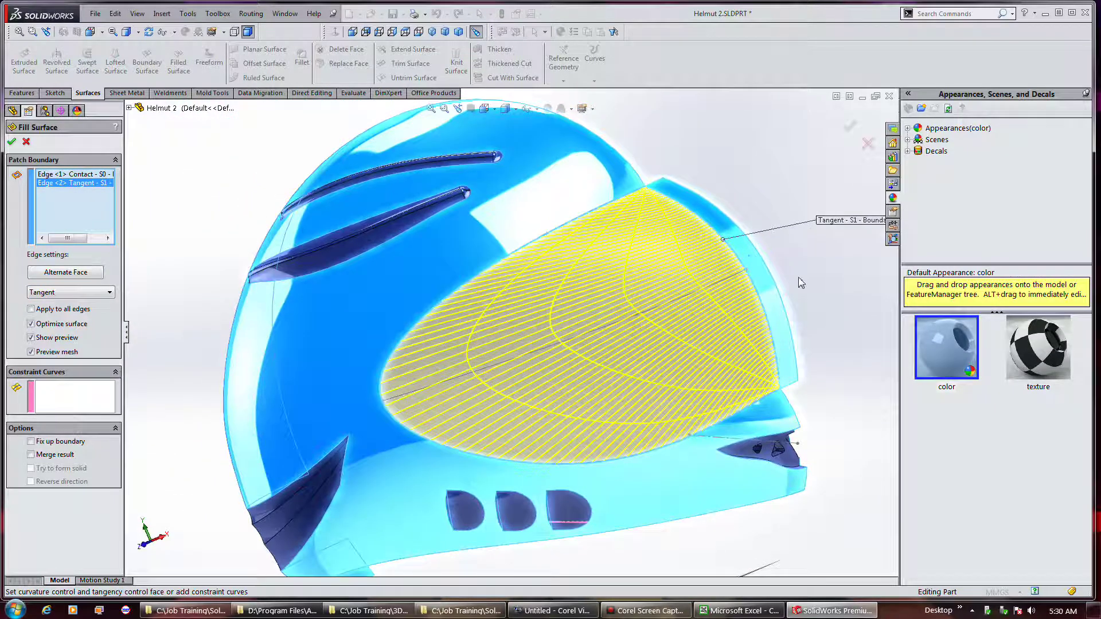
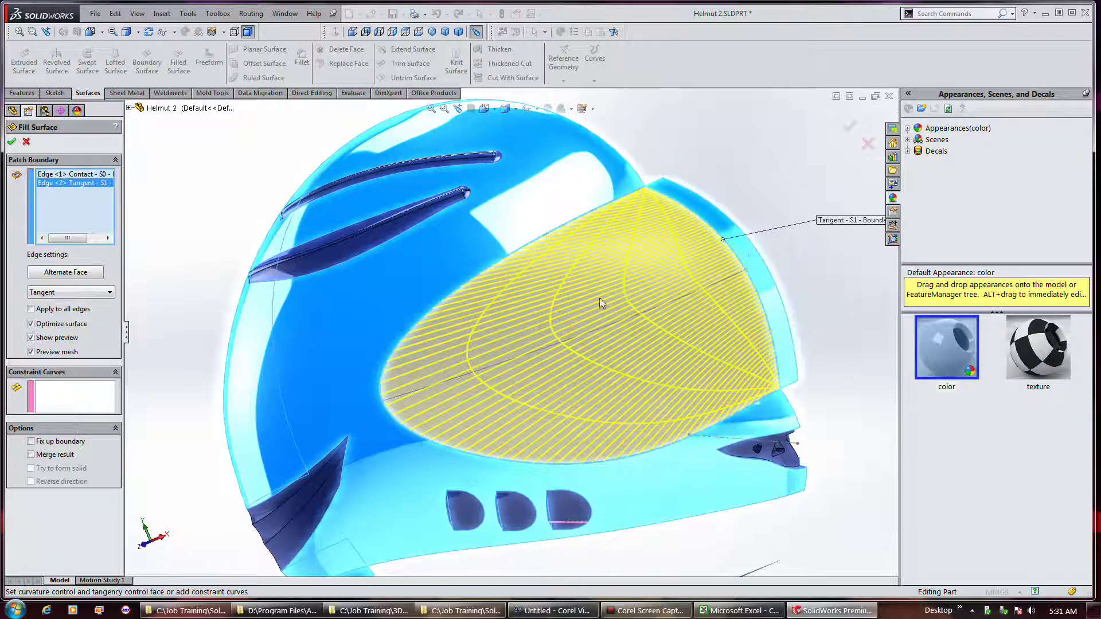
Step: Add the visor's side spline as a constraint curve of the filled surface and inspect the preview mesh from several angles
{"action": "middle_click_drag", "start_coordinate": [562, 276], "coordinate": [545, 307]}
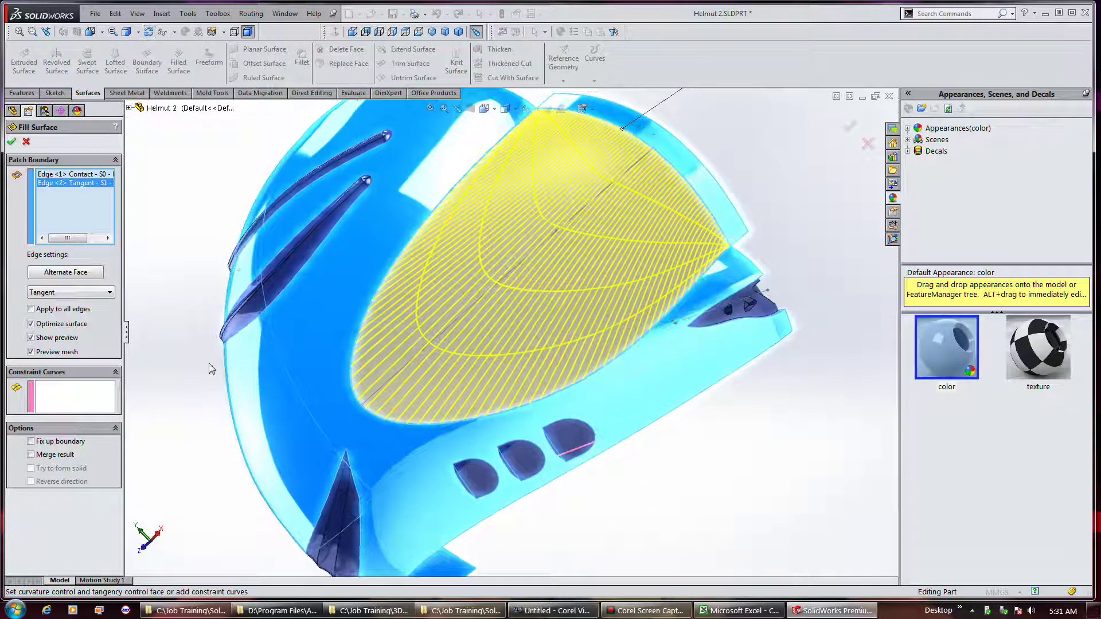
{"action": "left_click", "coordinate": [78, 397]}
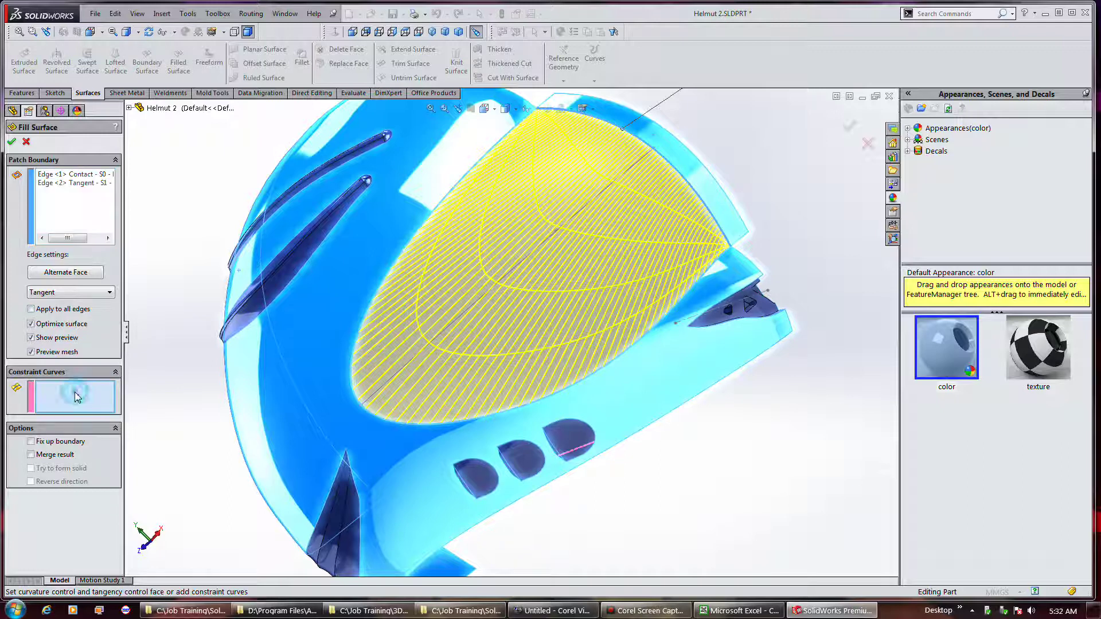
{"action": "left_click", "coordinate": [570, 222]}
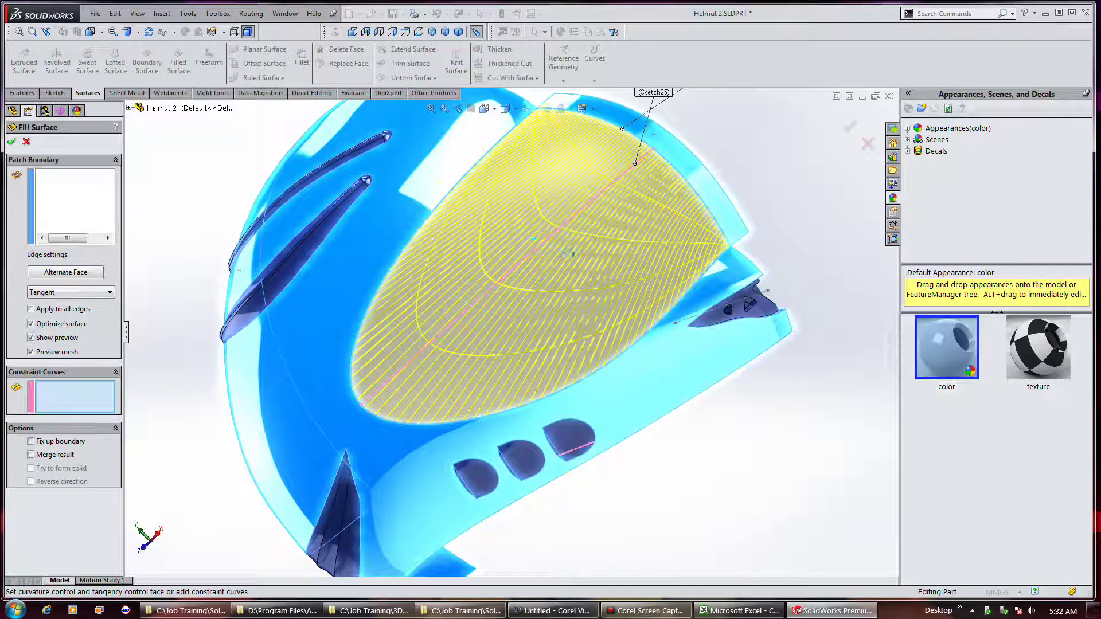
{"action": "left_click", "coordinate": [562, 262]}
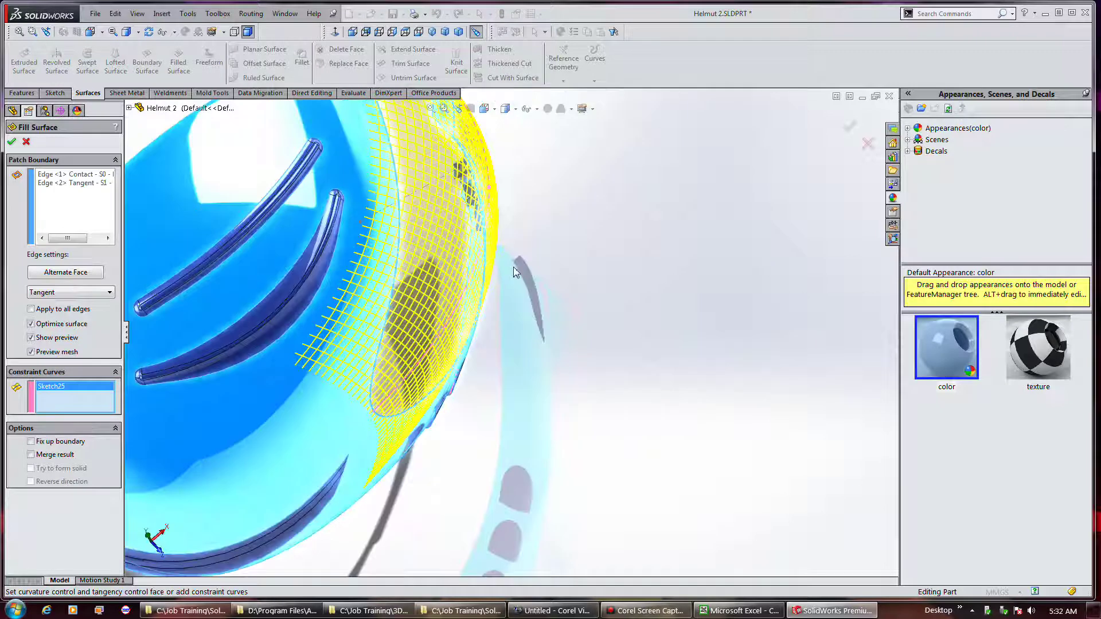
{"action": "mouse_move", "coordinate": [513, 267]}
{"action": "middle_mouse_down"}
{"action": "mouse_move", "coordinate": [528, 276]}
{"action": "mouse_move", "coordinate": [514, 277]}
{"action": "middle_mouse_up"}
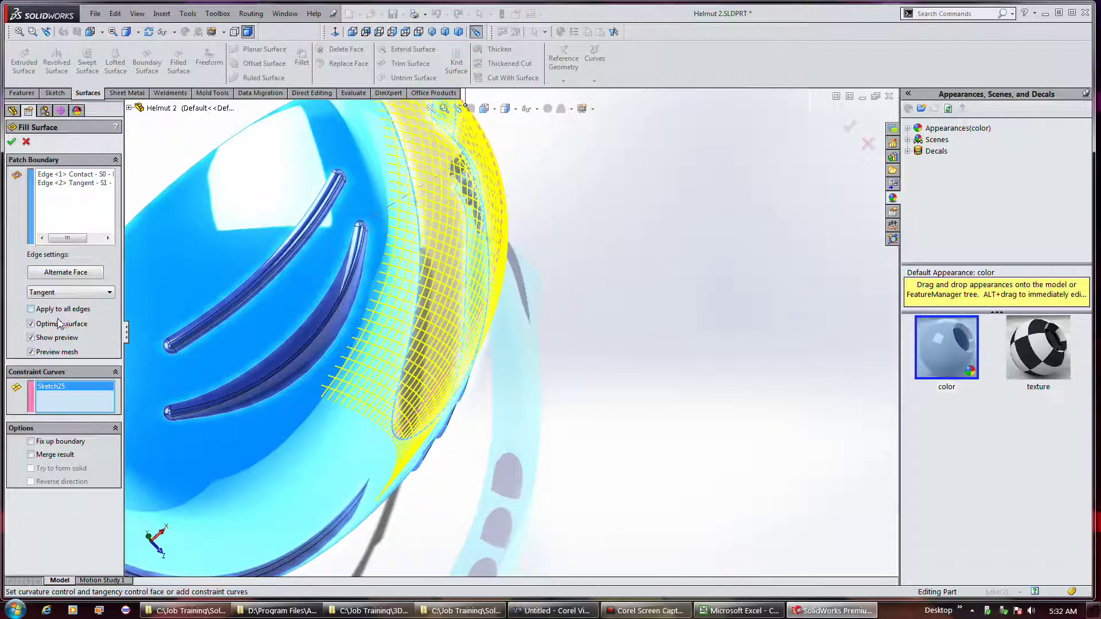
{"action": "middle_click_drag", "start_coordinate": [661, 346], "coordinate": [622, 355]}
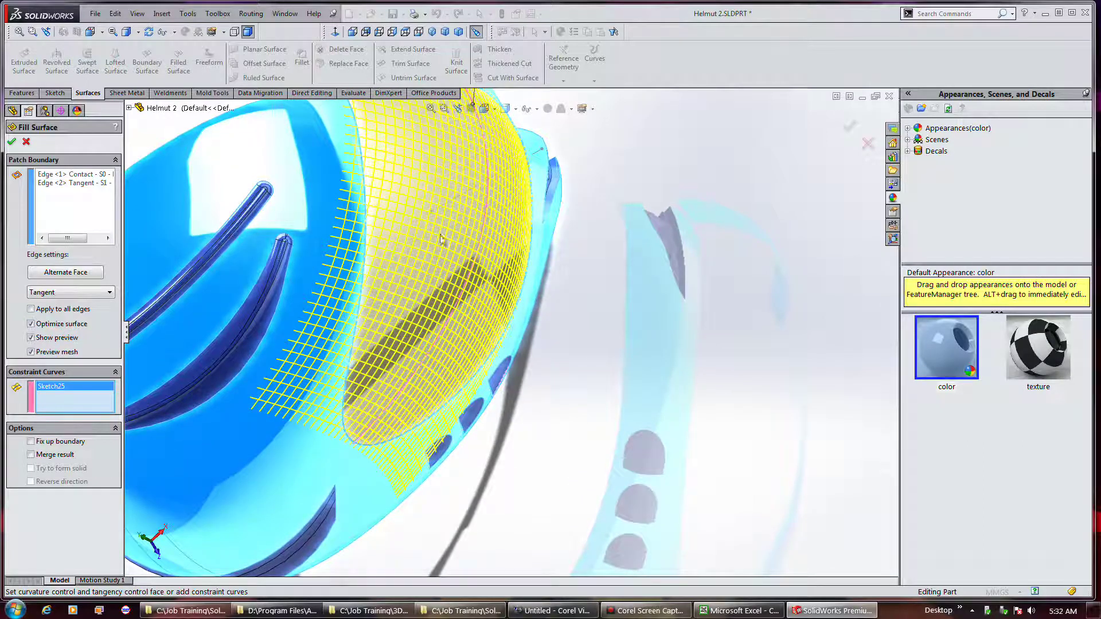
{"action": "middle_click_drag", "start_coordinate": [586, 325], "coordinate": [543, 320]}
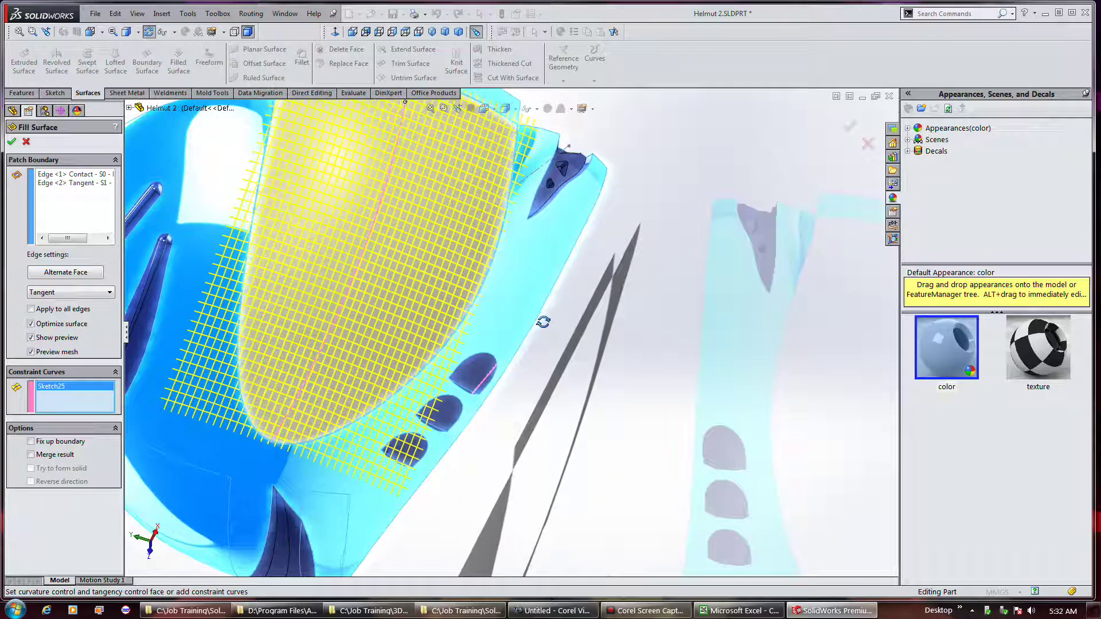
Step: Turn off surface optimization for the fill and create the visor surface
{"action": "left_click", "coordinate": [63, 324]}
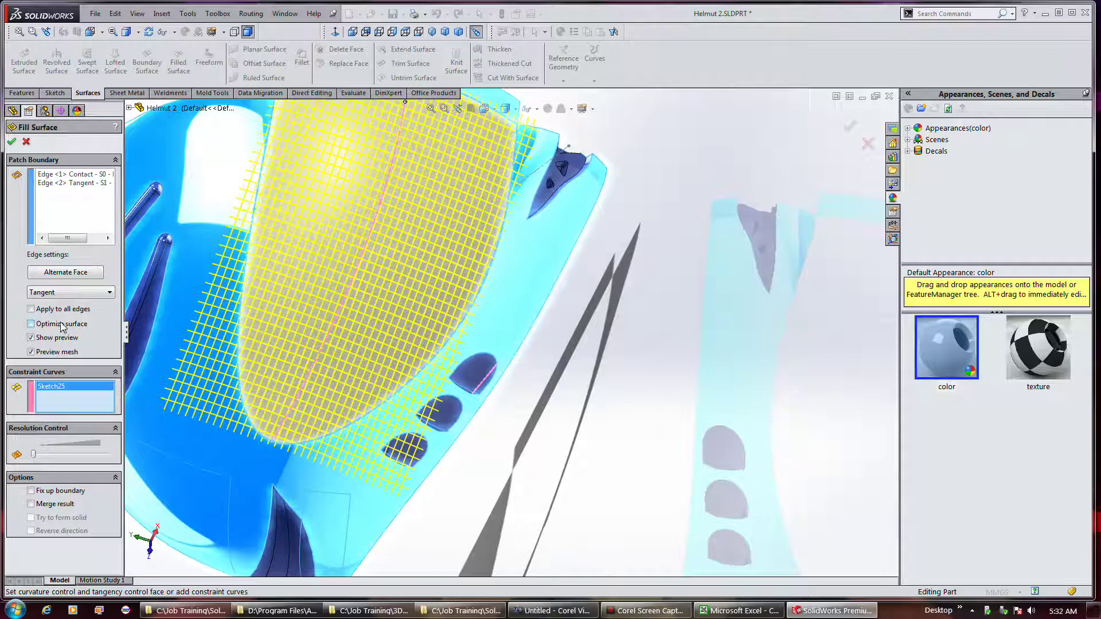
{"action": "left_click", "coordinate": [31, 324]}
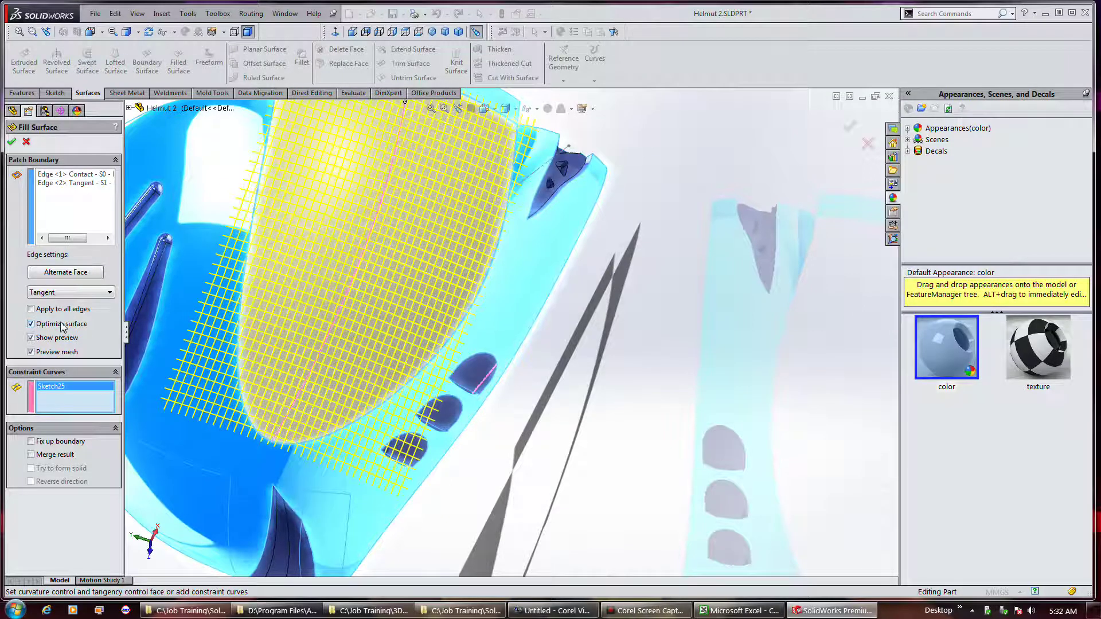
{"action": "left_click", "coordinate": [64, 325]}
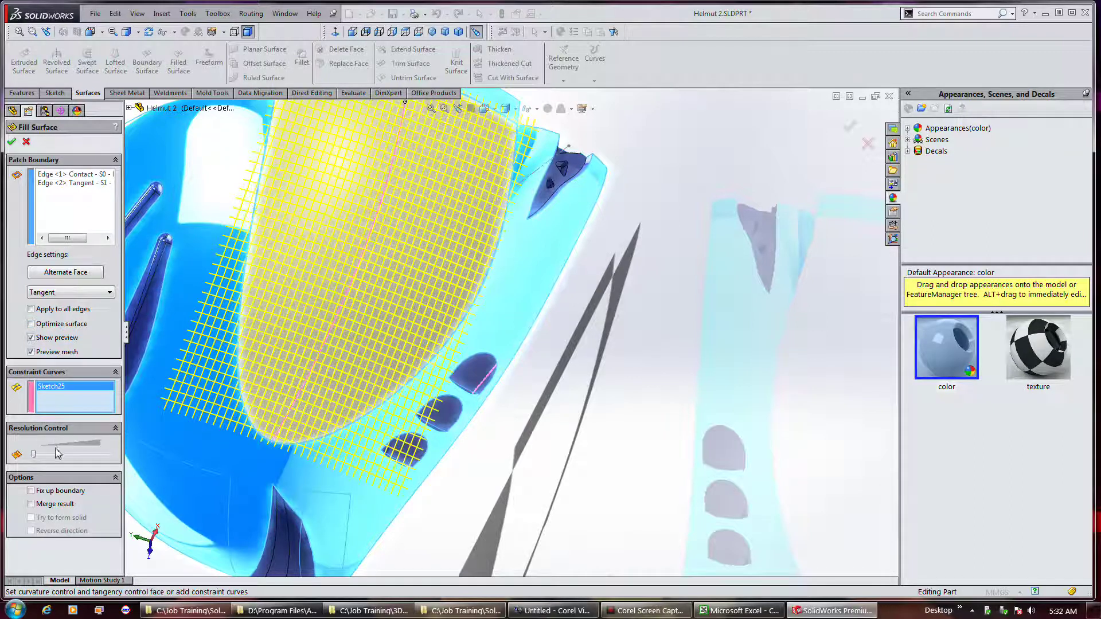
{"action": "middle_click_drag", "start_coordinate": [748, 262], "coordinate": [663, 359]}
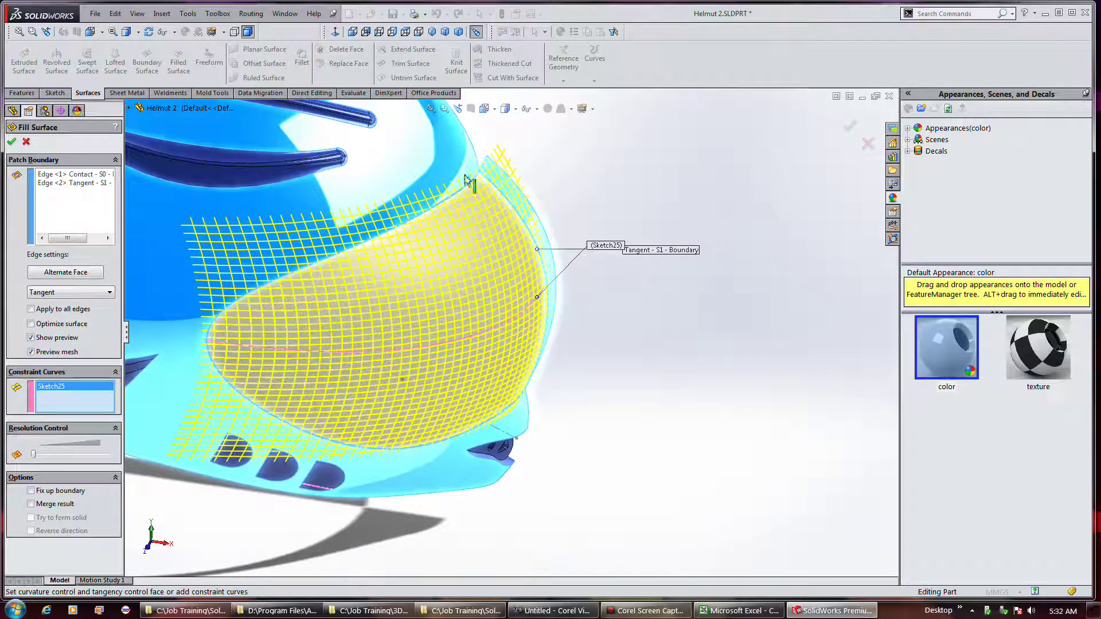
{"action": "left_click", "coordinate": [12, 141]}
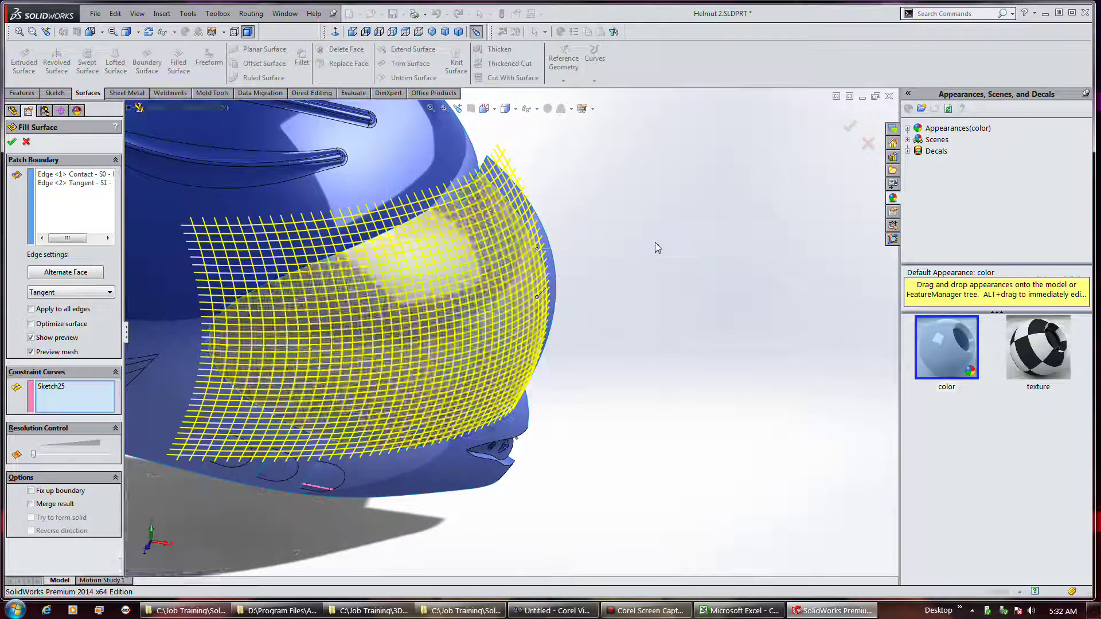
Step: Hide the extruded reference strip in front of the visor
{"action": "left_click", "coordinate": [504, 269]}
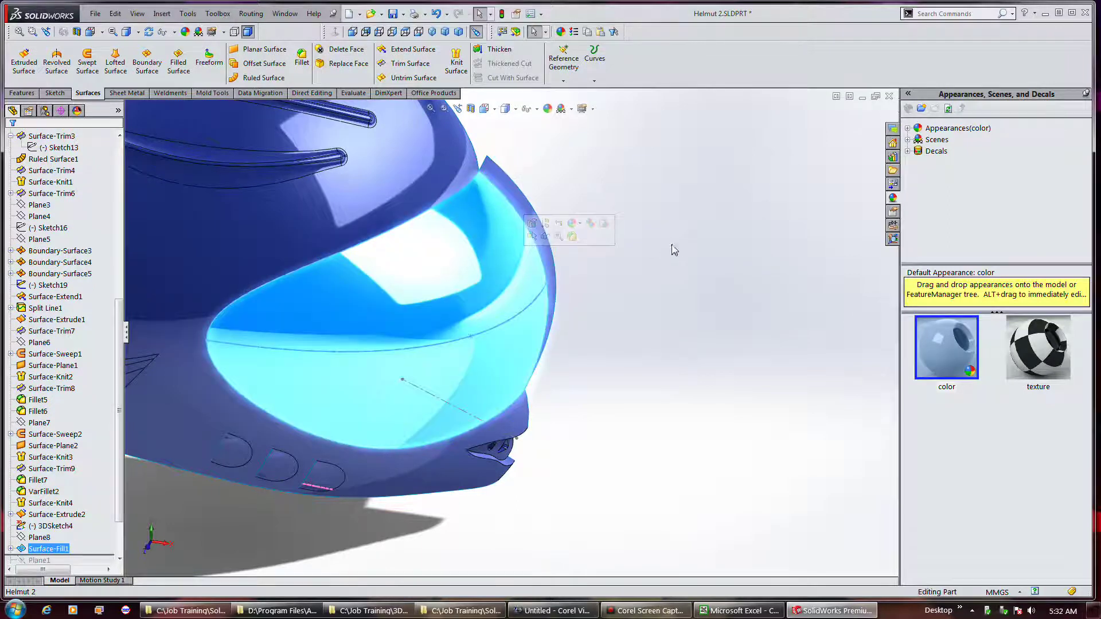
{"action": "left_click", "coordinate": [525, 206]}
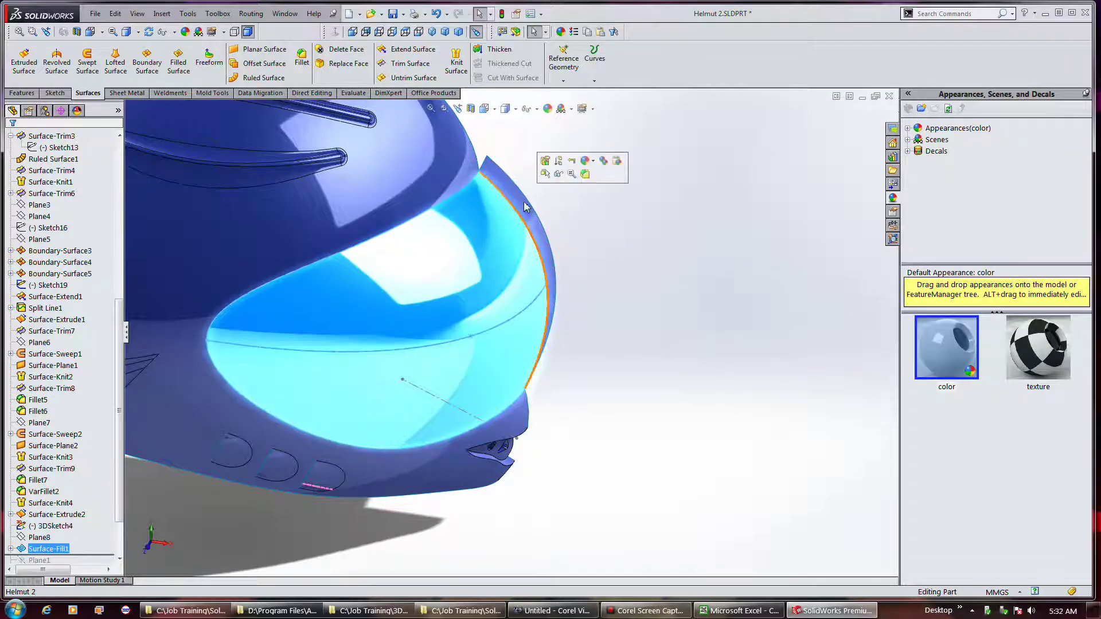
{"action": "right_click", "coordinate": [524, 206]}
{"action": "left_click", "coordinate": [560, 166]}
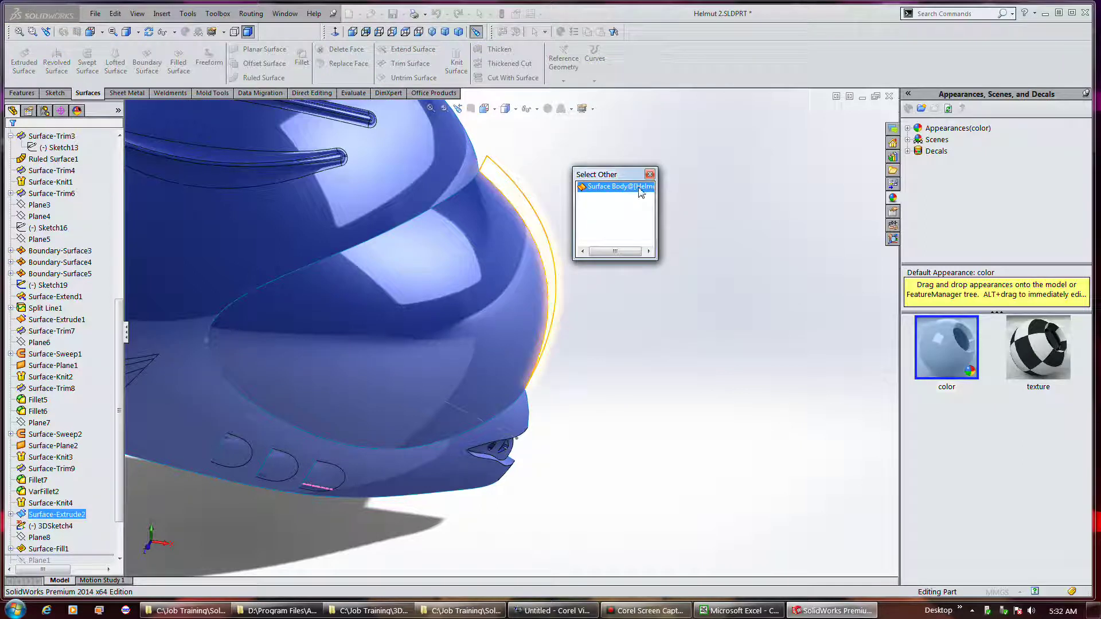
{"action": "left_click", "coordinate": [649, 174]}
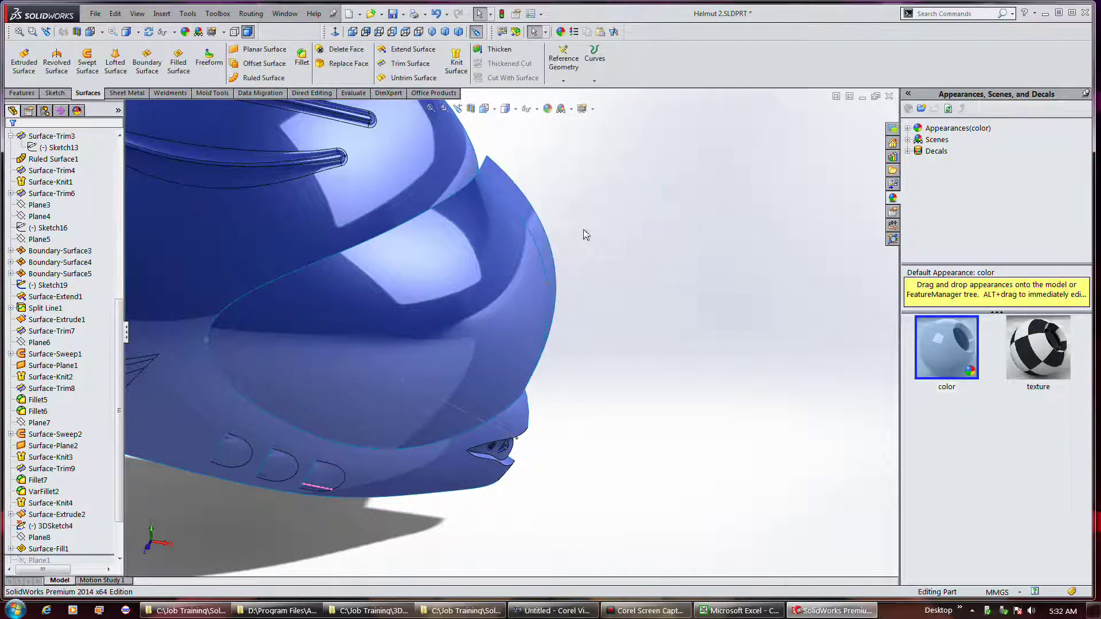
{"action": "left_click", "coordinate": [538, 217]}
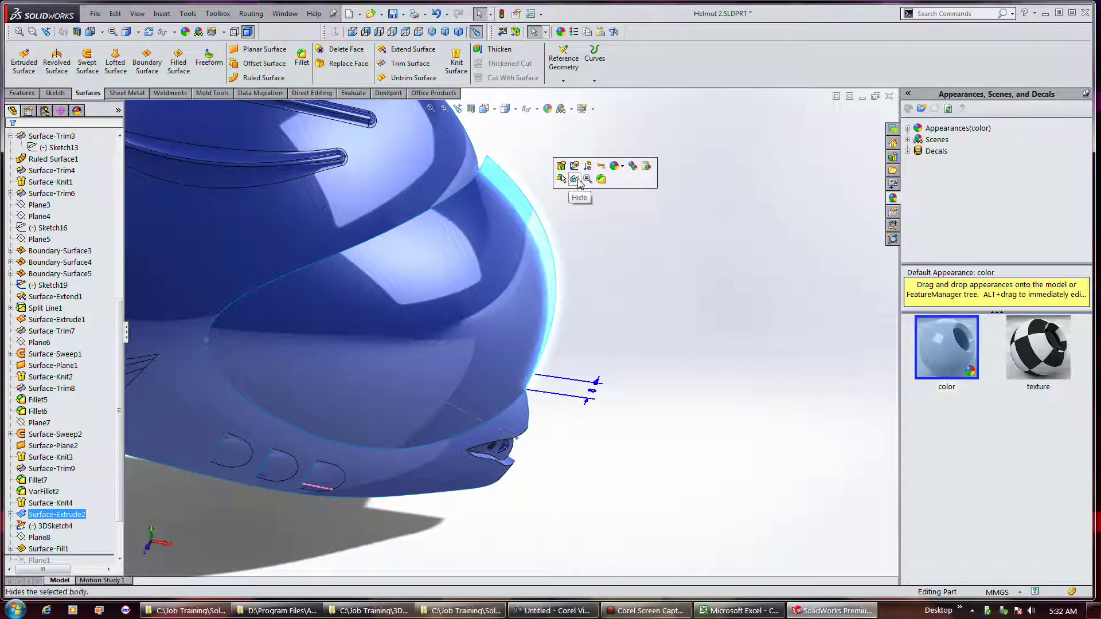
{"action": "left_click", "coordinate": [574, 180]}
Step: Examine the filled visor's shape and its blend with the helmet shell from the side and from farther away
{"action": "middle_click_drag", "start_coordinate": [712, 216], "coordinate": [661, 189]}
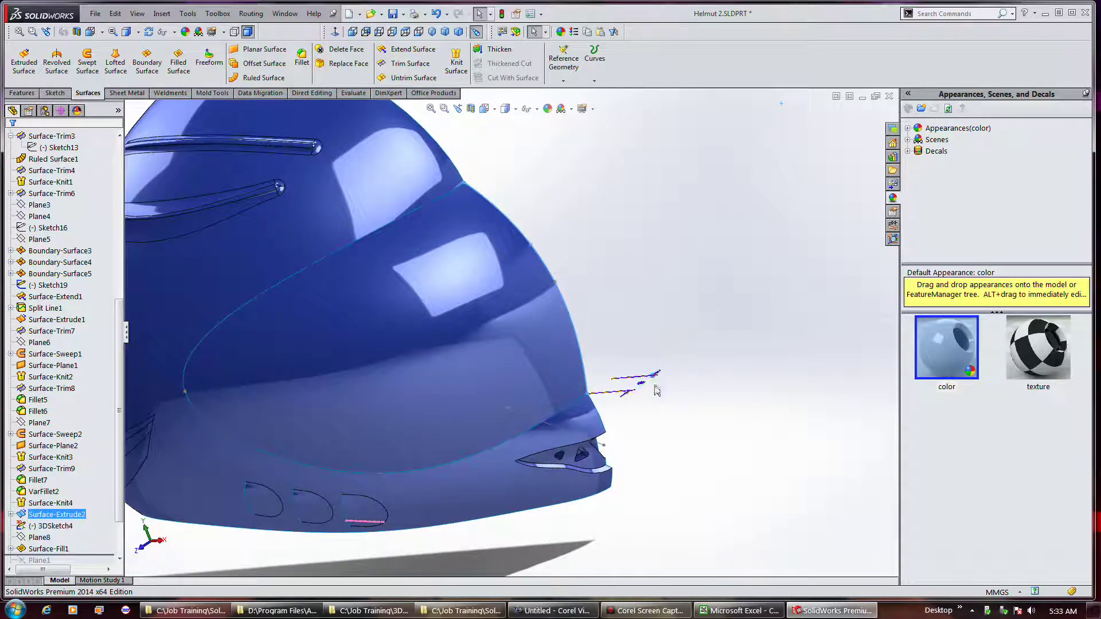
{"action": "left_click", "coordinate": [639, 381]}
{"action": "left_click", "coordinate": [639, 381]}
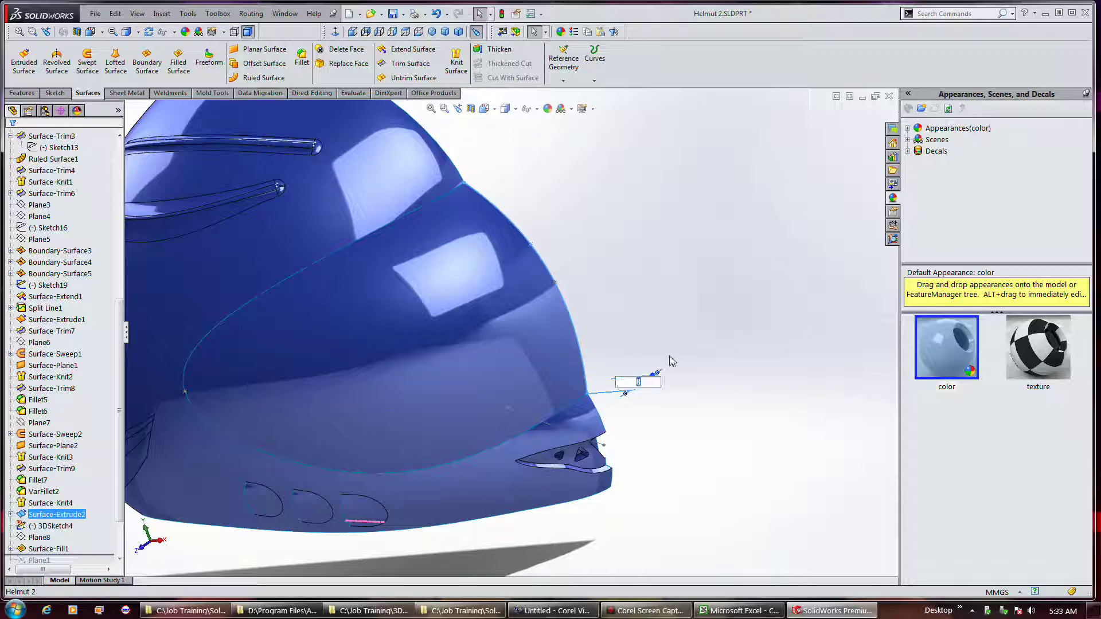
{"action": "left_click", "coordinate": [660, 375]}
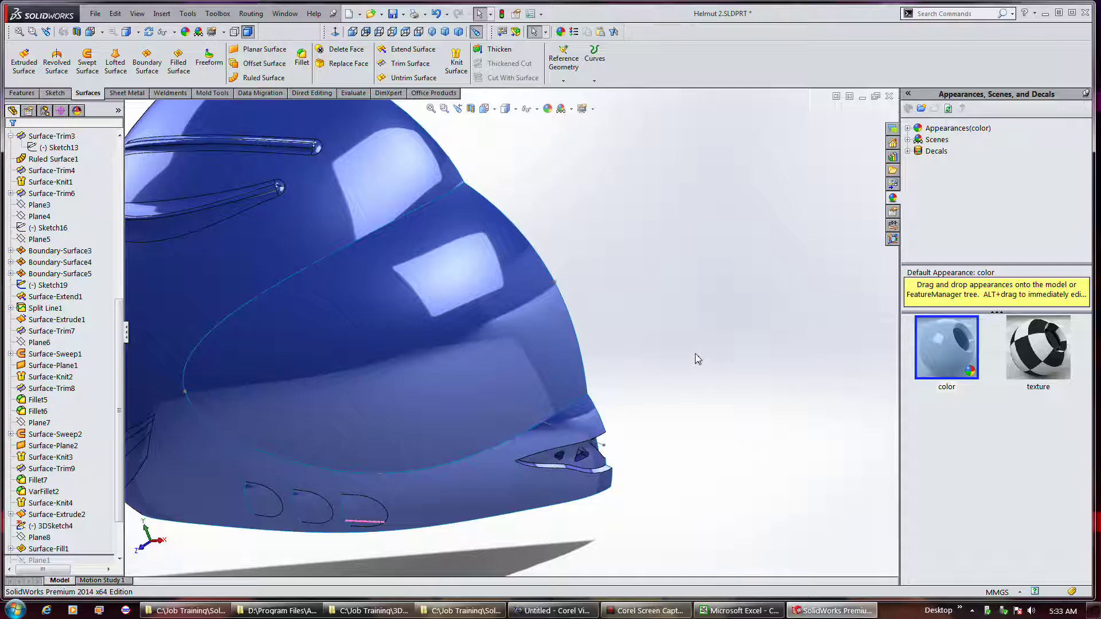
{"action": "scroll", "coordinate": [631, 336], "scroll_direction": "up", "scroll_amount": 3}
{"action": "scroll", "coordinate": [663, 344], "scroll_direction": "down", "scroll_amount": 3}
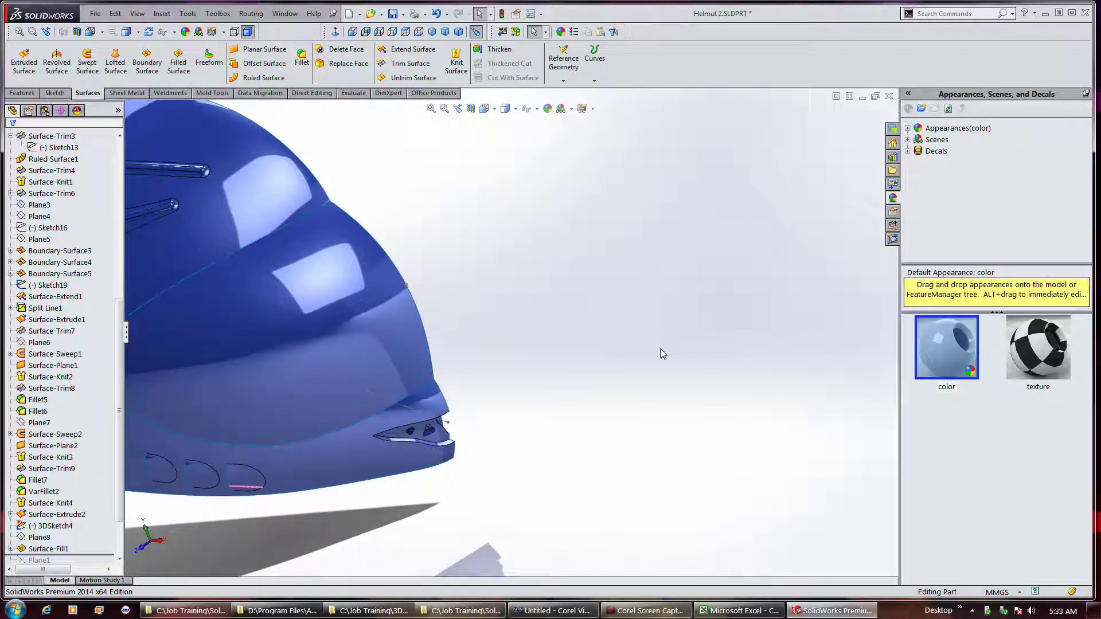
{"action": "middle_click_drag", "start_coordinate": [575, 351], "coordinate": [561, 393]}
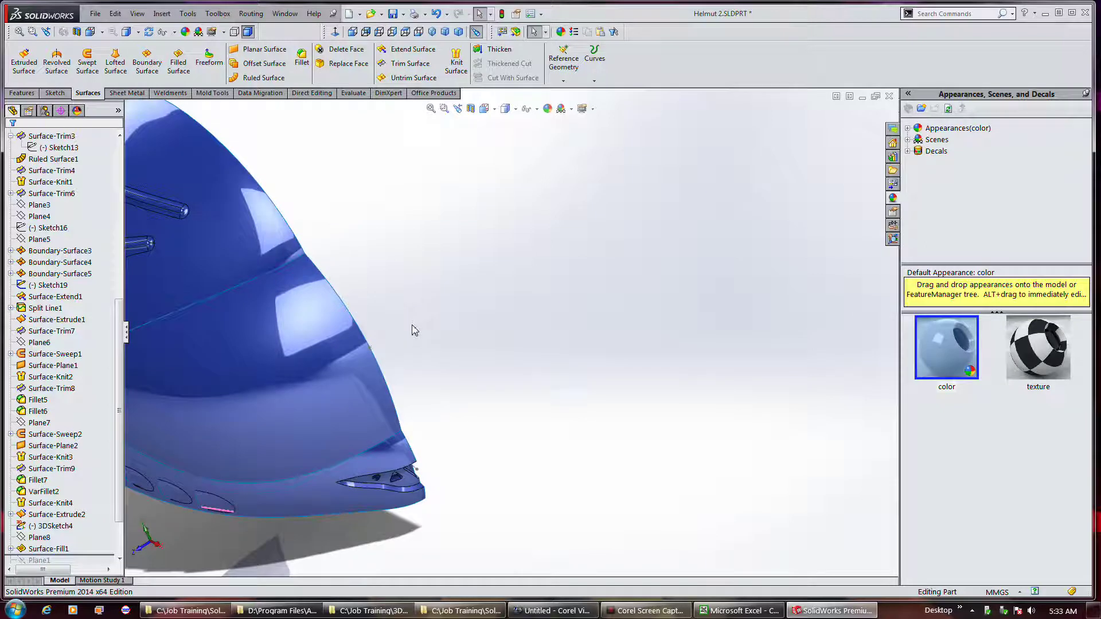
{"action": "scroll", "coordinate": [794, 387], "scroll_direction": "up", "scroll_amount": 3}
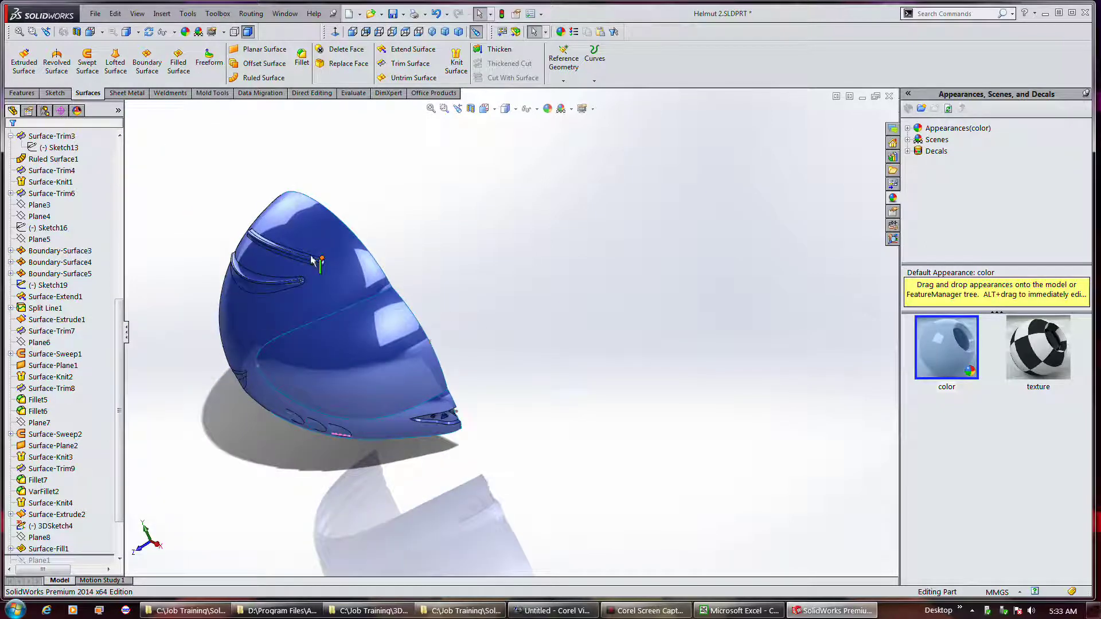
Step: Undo hiding the front reference strip, try to delete its extruded surface, and cancel the deletion
{"action": "key", "text": "alt"}
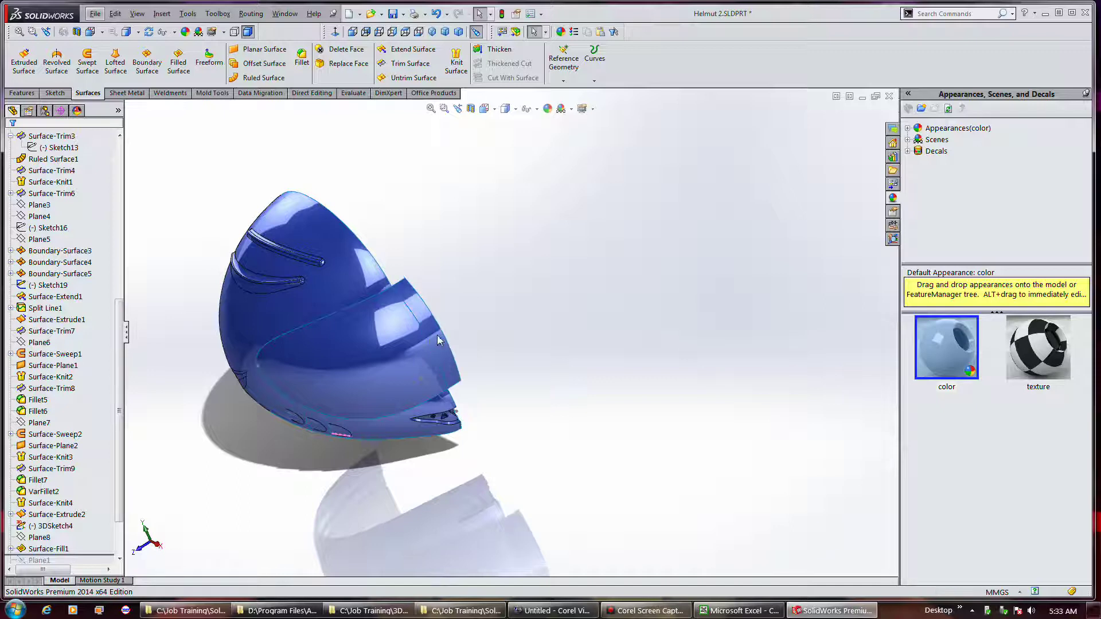
{"action": "left_click", "coordinate": [437, 340]}
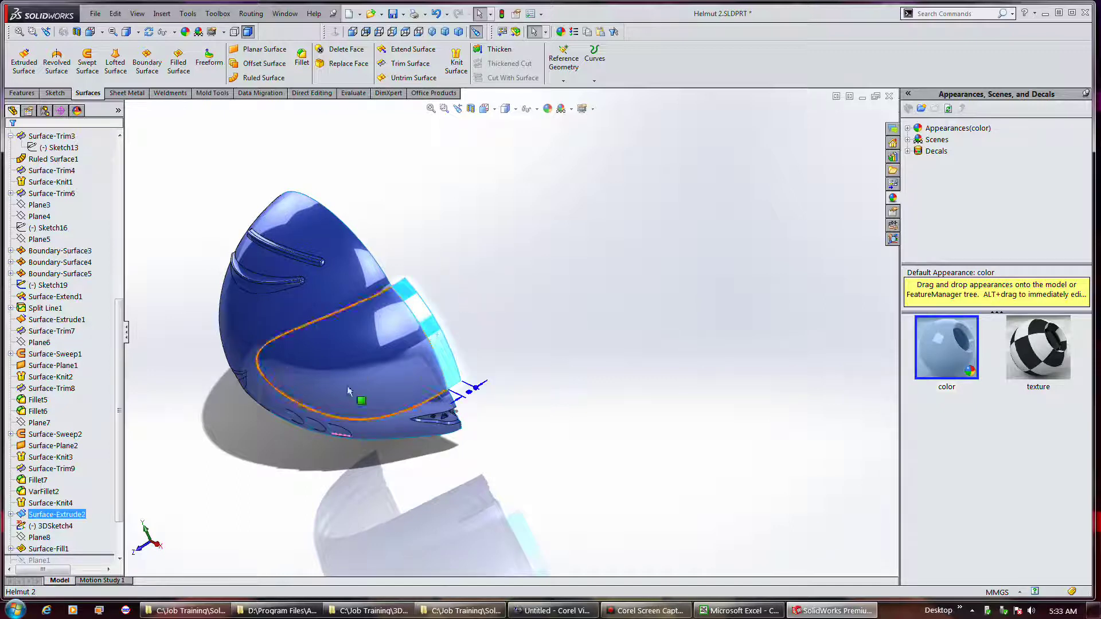
{"action": "right_click", "coordinate": [424, 321]}
{"action": "left_click", "coordinate": [473, 499]}
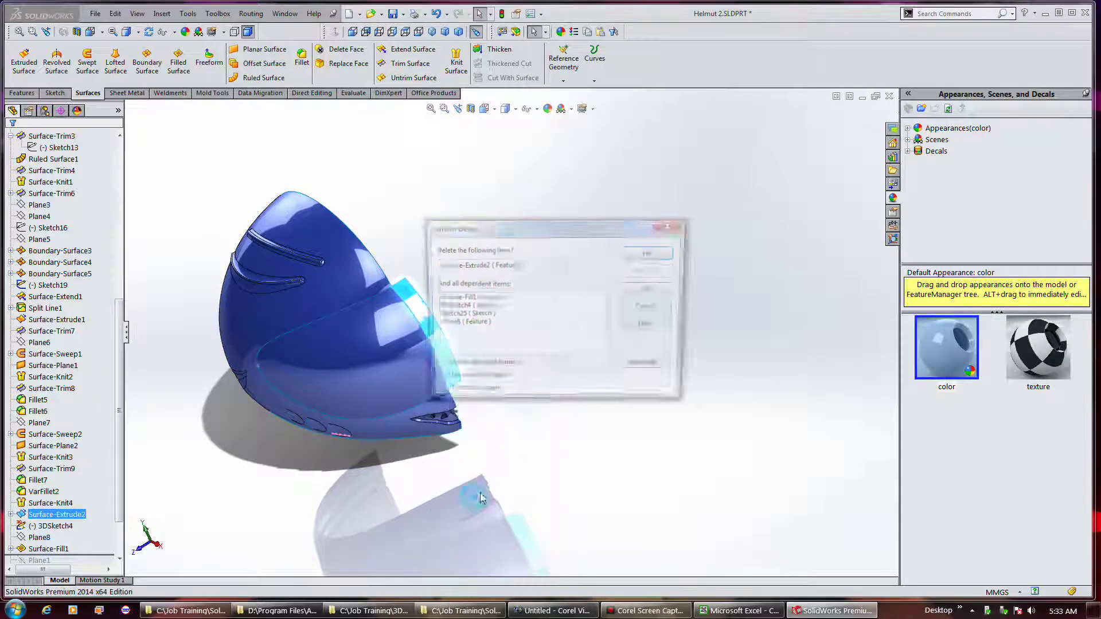
{"action": "left_click", "coordinate": [650, 307]}
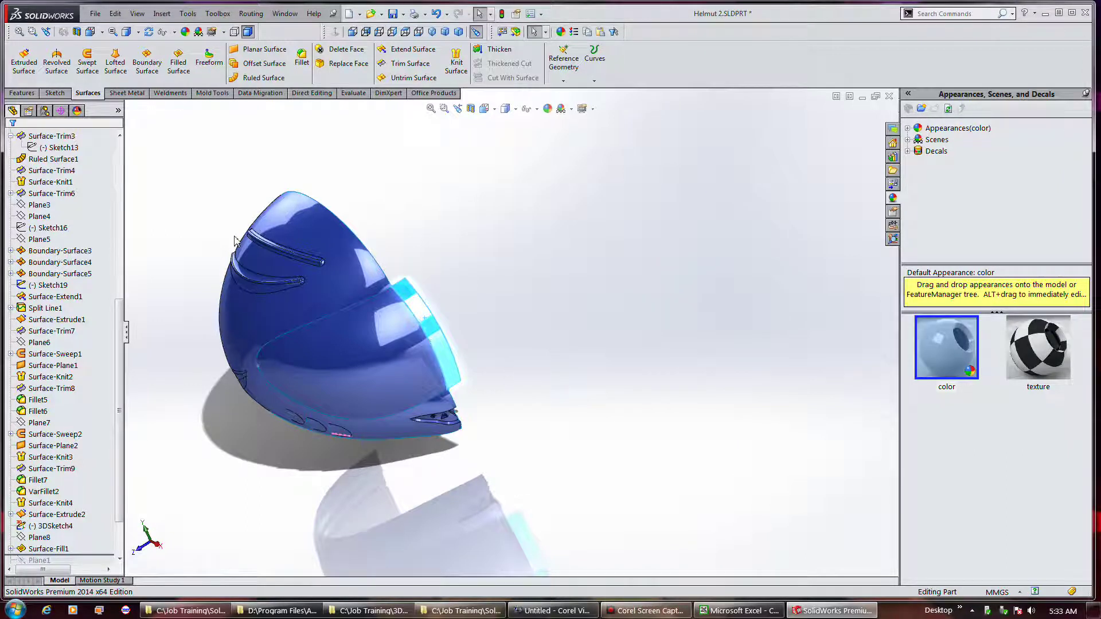
Step: Hide the extruded reference strip body in front of the visor while keeping its feature
{"action": "left_click_drag", "start_coordinate": [120, 321], "coordinate": [127, 163]}
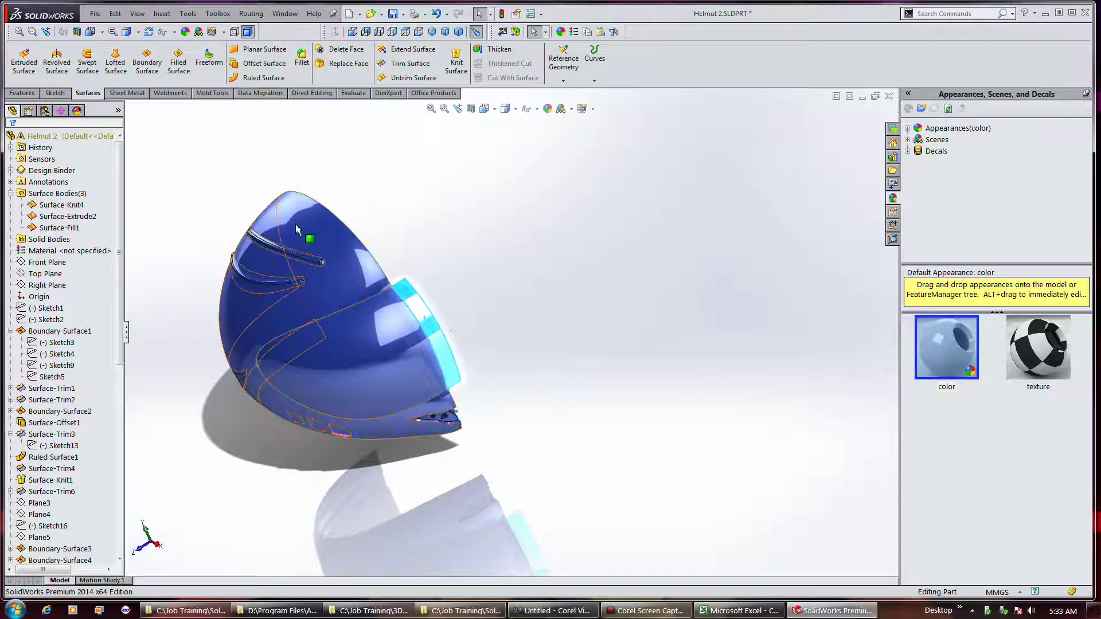
{"action": "left_click", "coordinate": [69, 228]}
{"action": "left_click", "coordinate": [69, 217]}
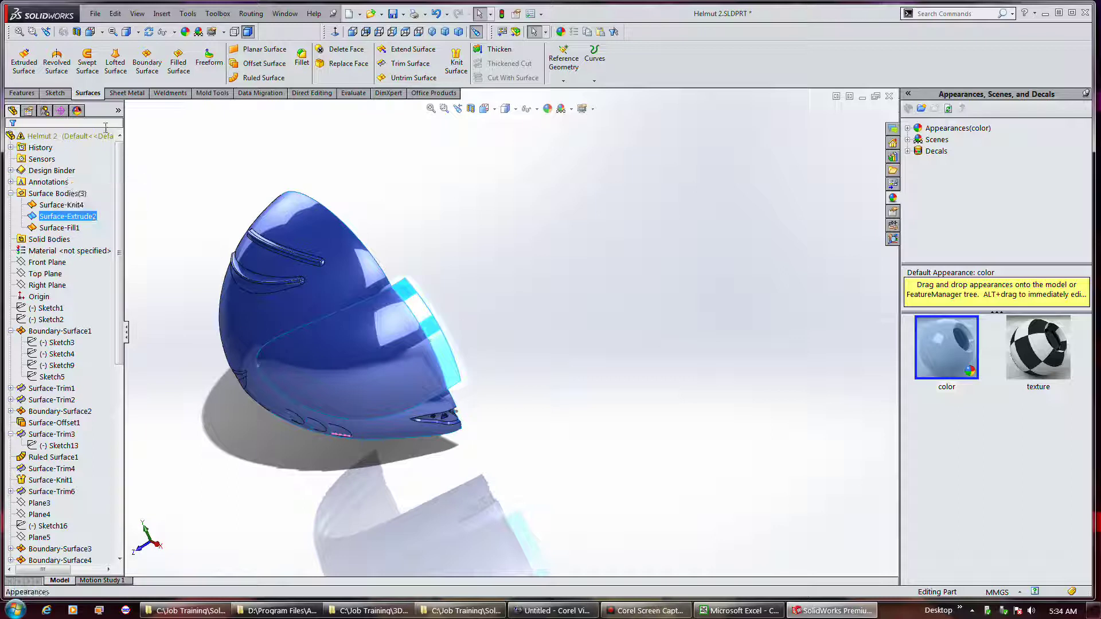
{"action": "left_click", "coordinate": [118, 110]}
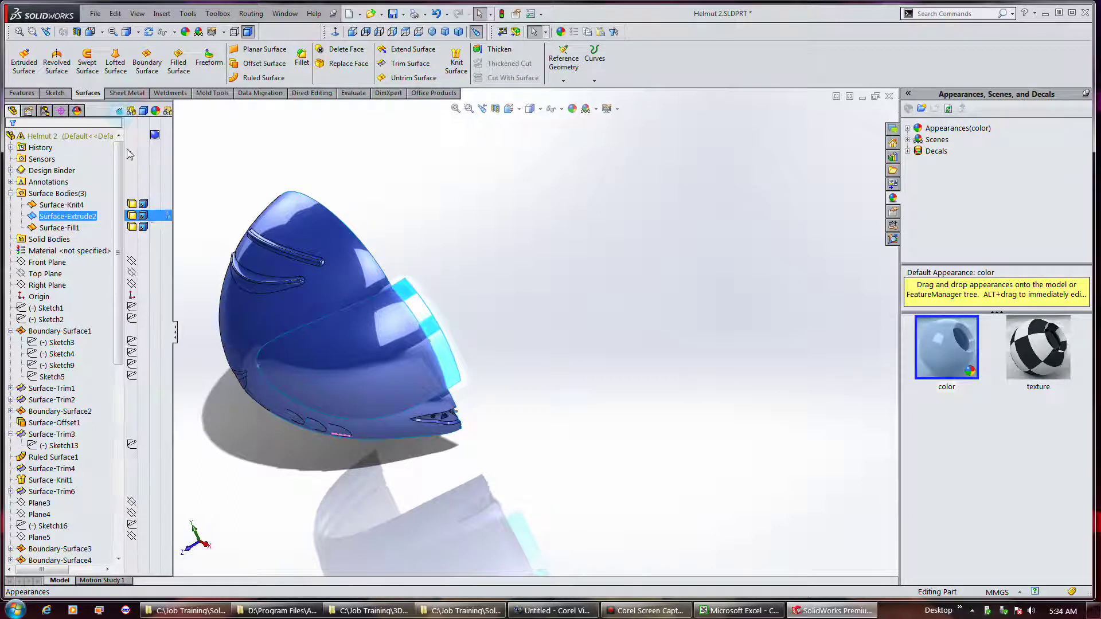
{"action": "left_click", "coordinate": [133, 216]}
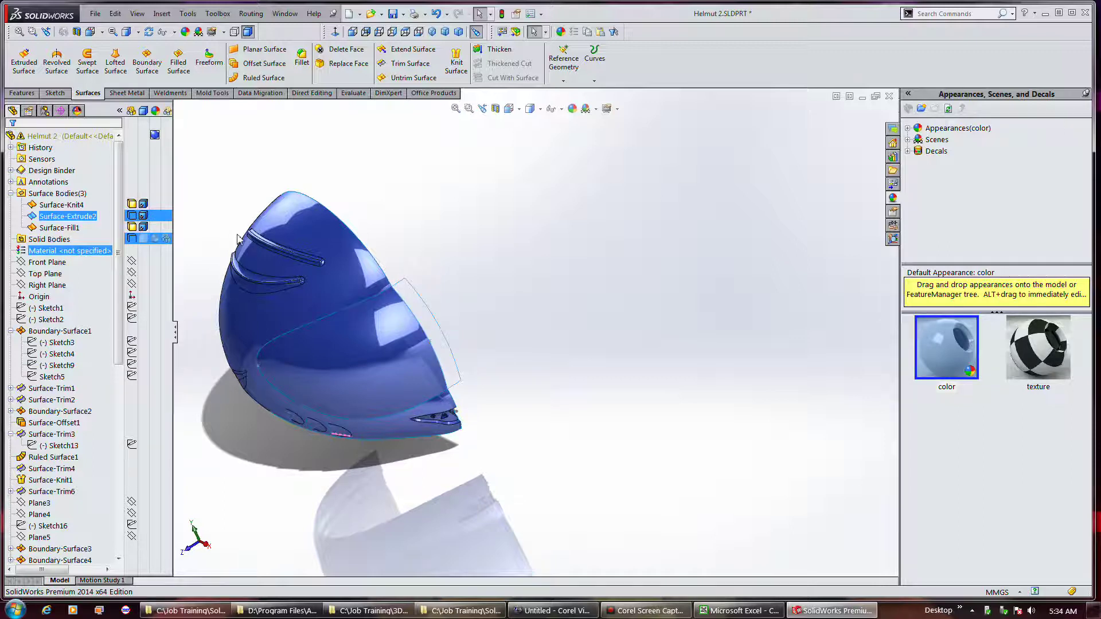
Step: Make the filled visor surface body transparent
{"action": "left_click", "coordinate": [140, 228], "text": "ctrl"}
{"action": "left_click", "coordinate": [63, 227], "text": "ctrl"}
{"action": "left_click", "coordinate": [71, 206], "text": "ctrl"}
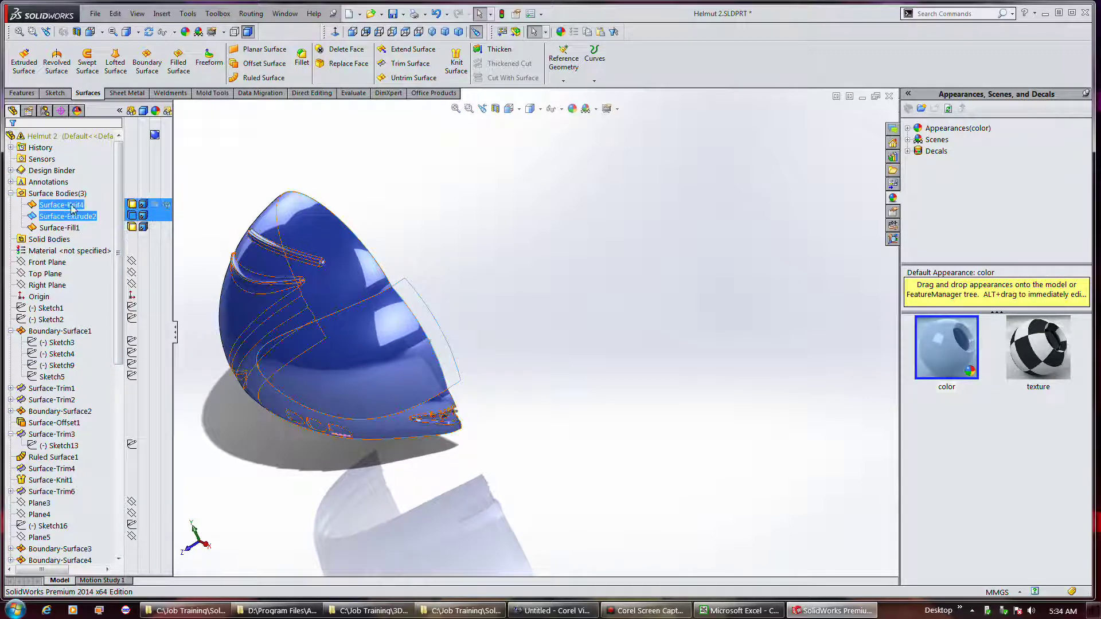
{"action": "left_click", "coordinate": [71, 208], "text": "ctrl"}
{"action": "left_click", "coordinate": [71, 226], "text": "ctrl"}
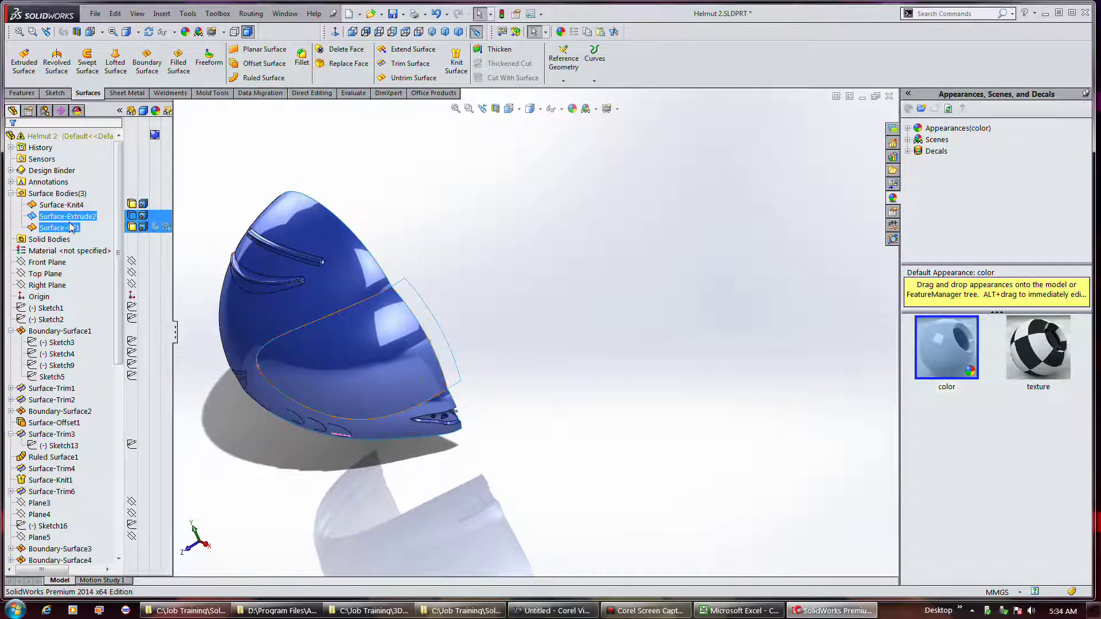
{"action": "left_click", "coordinate": [71, 228]}
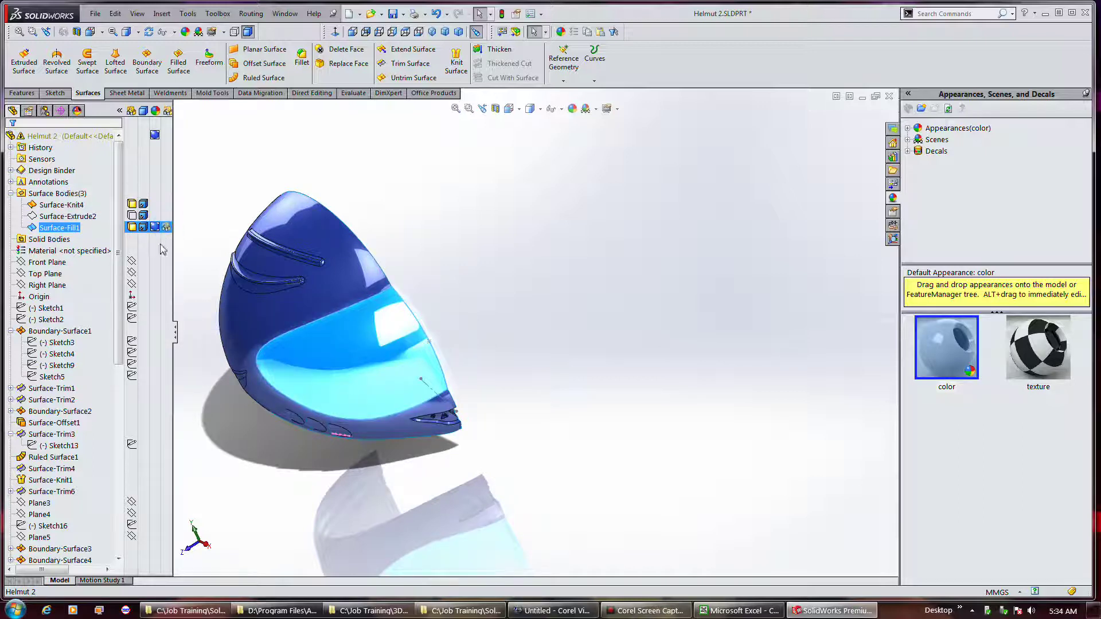
{"action": "left_click", "coordinate": [163, 264]}
Step: Open the filled visor body's color appearance and accept it with the RGB color 57, 94, 255
{"action": "left_click", "coordinate": [476, 369]}
{"action": "middle_click_drag", "start_coordinate": [489, 371], "coordinate": [528, 309]}
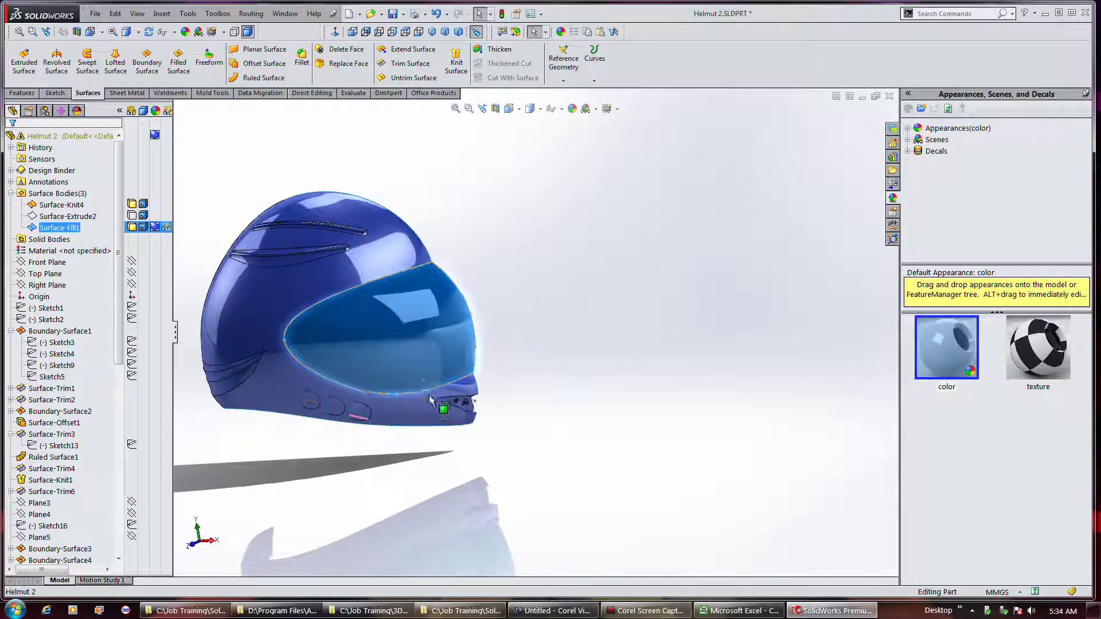
{"action": "scroll", "coordinate": [442, 399], "scroll_direction": "up", "scroll_amount": 5}
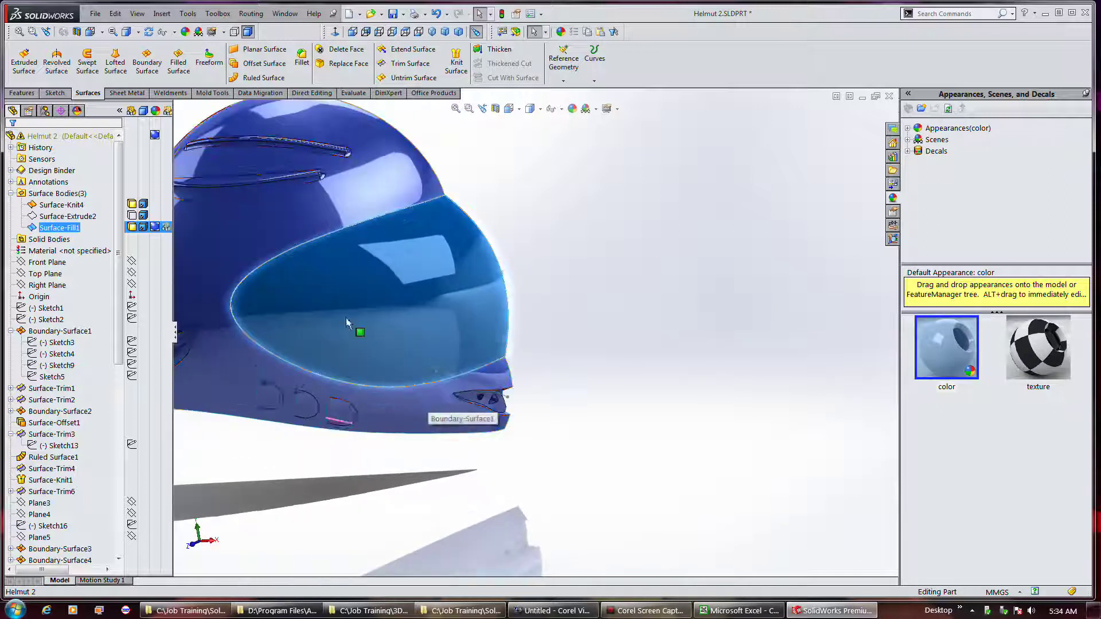
{"action": "right_click", "coordinate": [156, 227]}
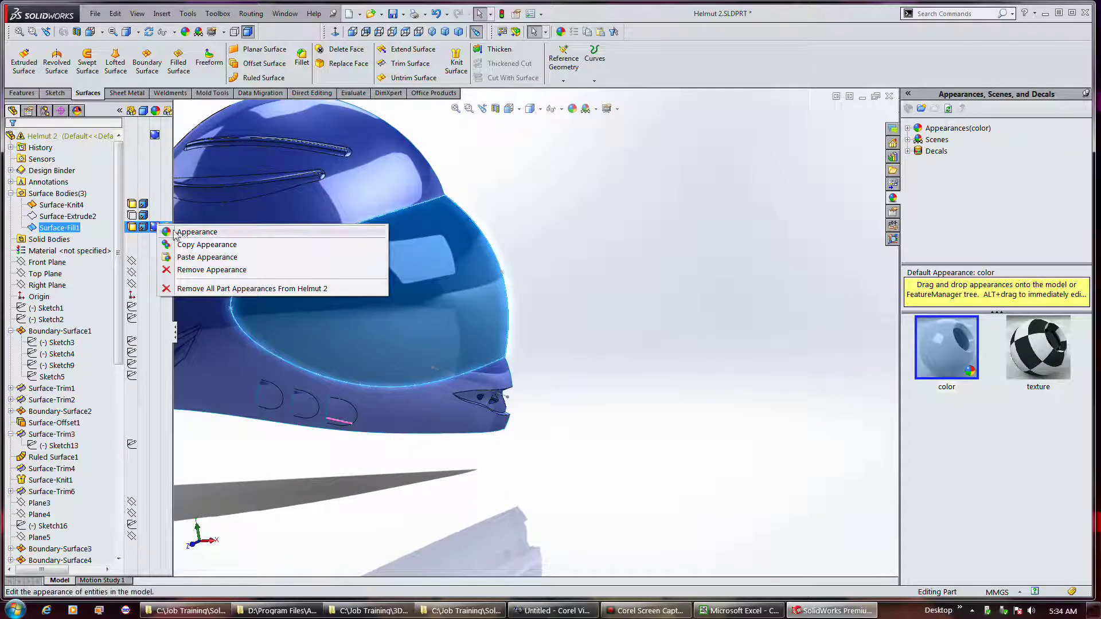
{"action": "left_click", "coordinate": [181, 232]}
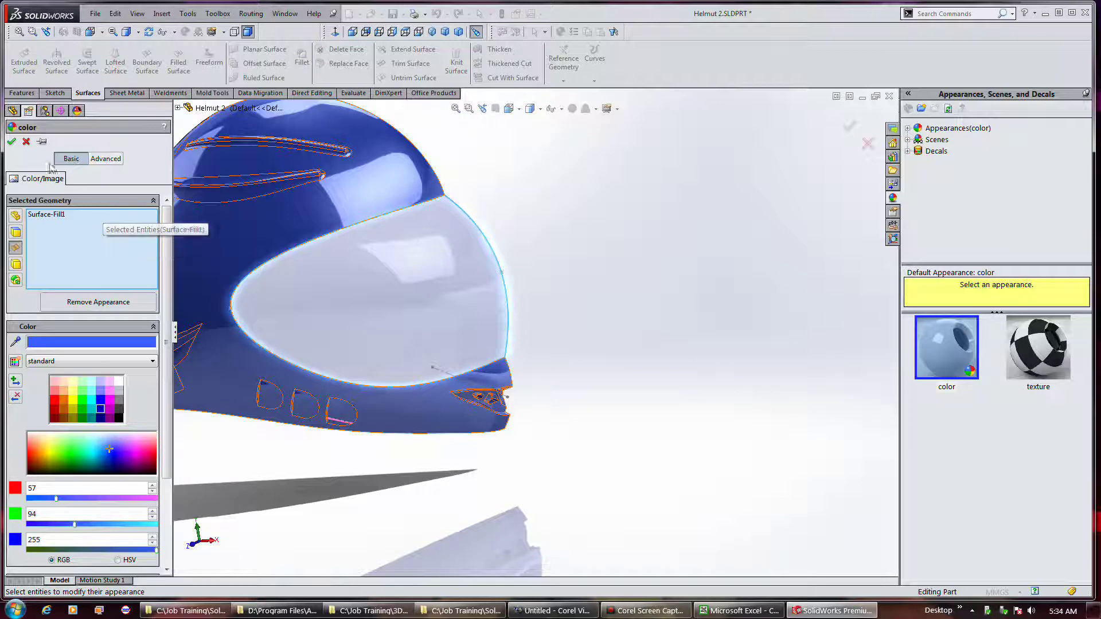
{"action": "left_click", "coordinate": [12, 141]}
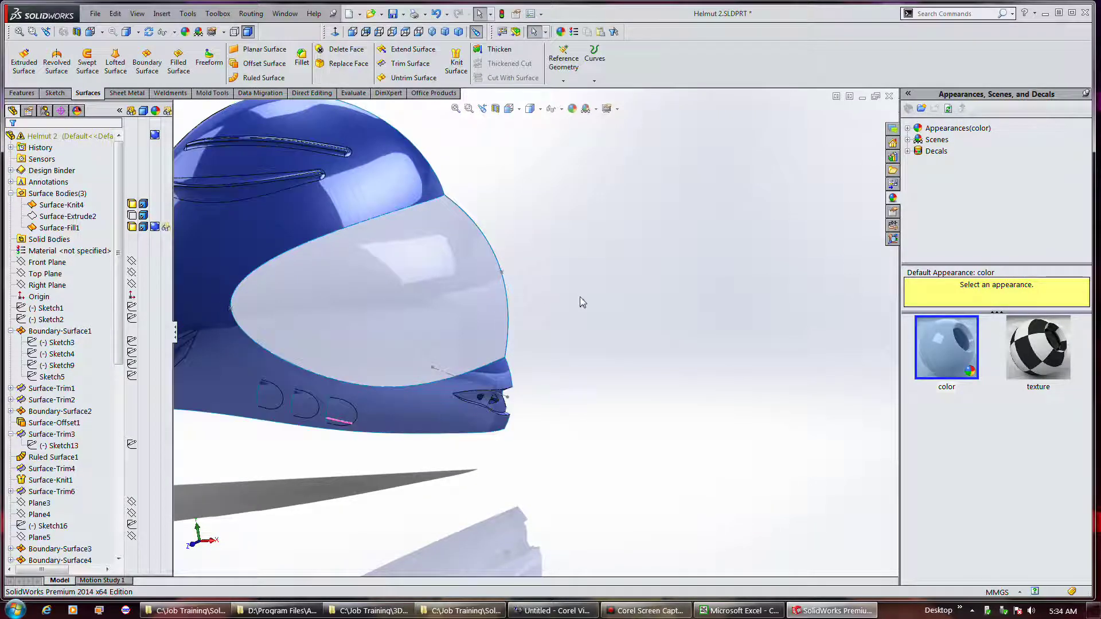
{"action": "left_click", "coordinate": [120, 110]}
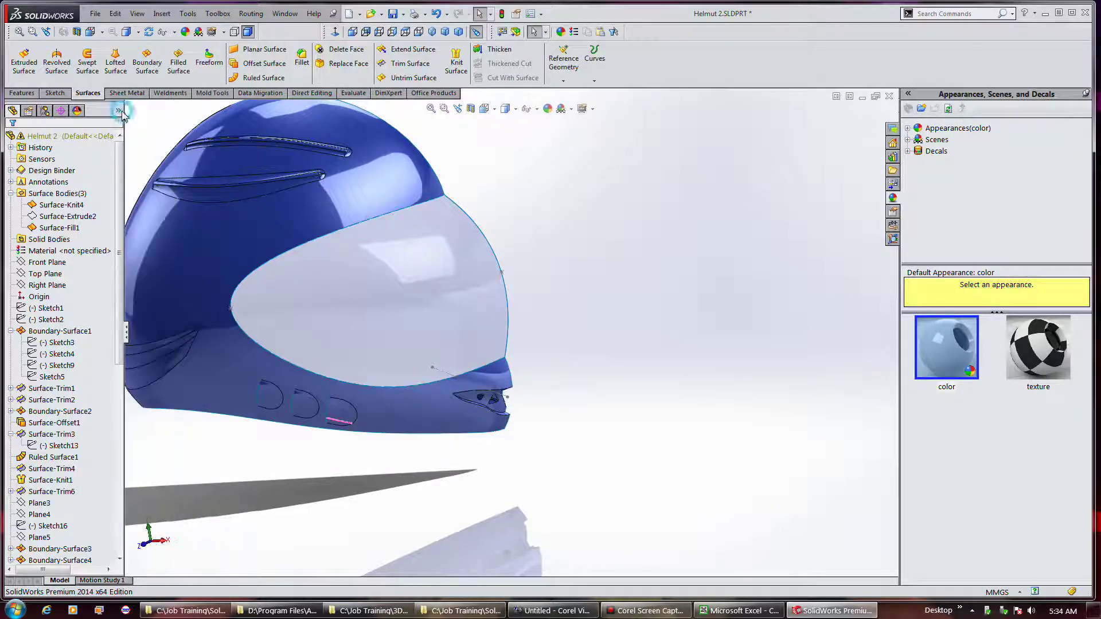
Step: Inspect the transparent visor from several angles and save the helmet part
{"action": "middle_click_drag", "start_coordinate": [570, 304], "coordinate": [590, 314]}
{"action": "key", "text": "Escape"}
{"action": "scroll", "coordinate": [590, 319], "scroll_direction": "up", "scroll_amount": 3}
{"action": "scroll", "coordinate": [427, 186], "scroll_direction": "down", "scroll_amount": 2}
{"action": "middle_click_drag", "start_coordinate": [415, 180], "coordinate": [453, 339]}
{"action": "key", "text": "Escape"}
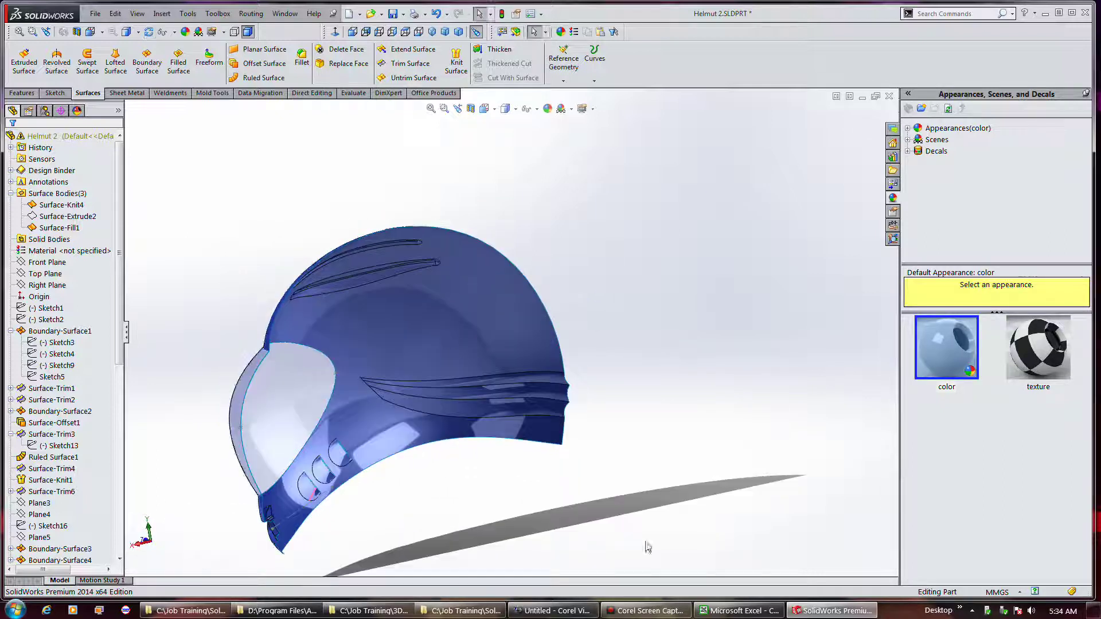
{"action": "left_click", "coordinate": [392, 14]}
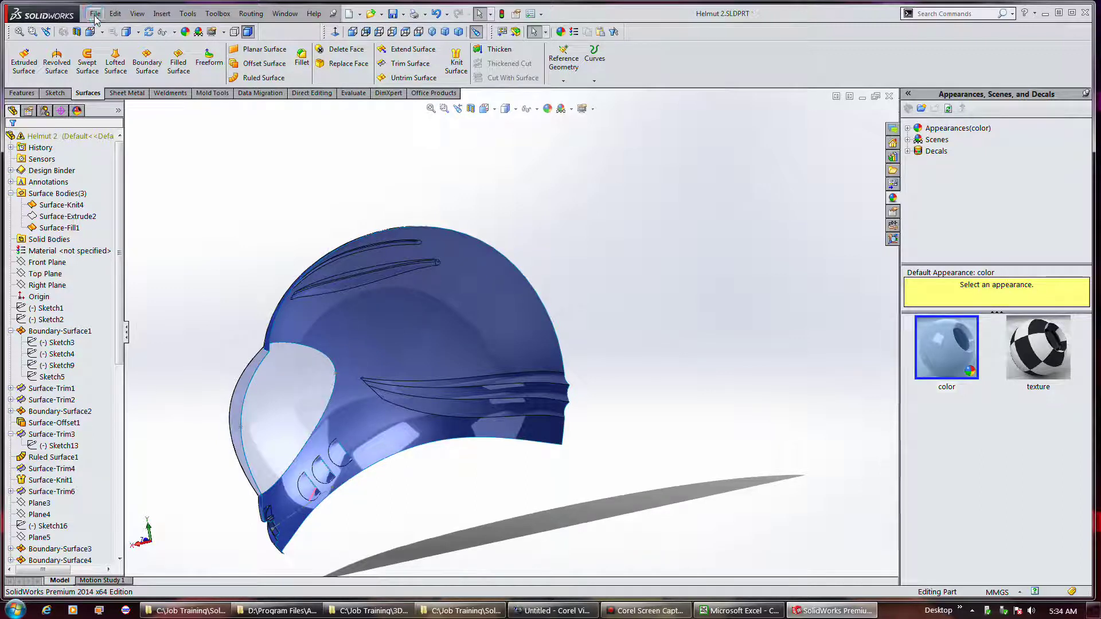
Step: Save the helmet part under the new file name Helmut 3 in the Play folder
{"action": "left_click", "coordinate": [94, 13]}
{"action": "left_click", "coordinate": [120, 119]}
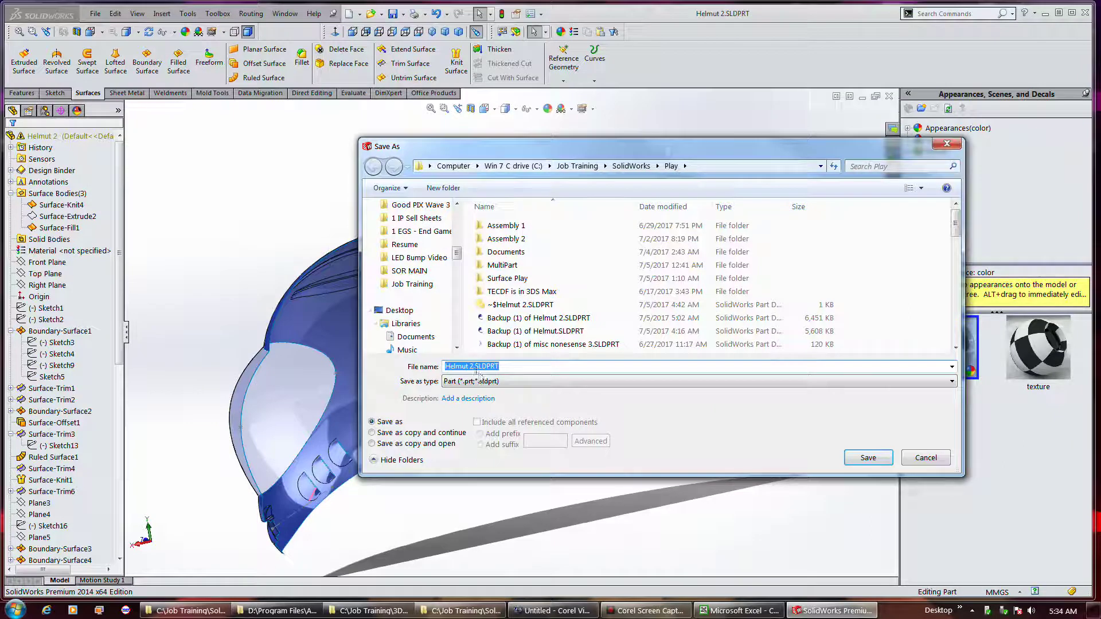
{"action": "left_click", "coordinate": [471, 369]}
{"action": "key", "text": "BackSpace"}
{"action": "type", "text": "3"}
{"action": "key", "text": "shift+End"}
{"action": "key", "text": "Delete"}
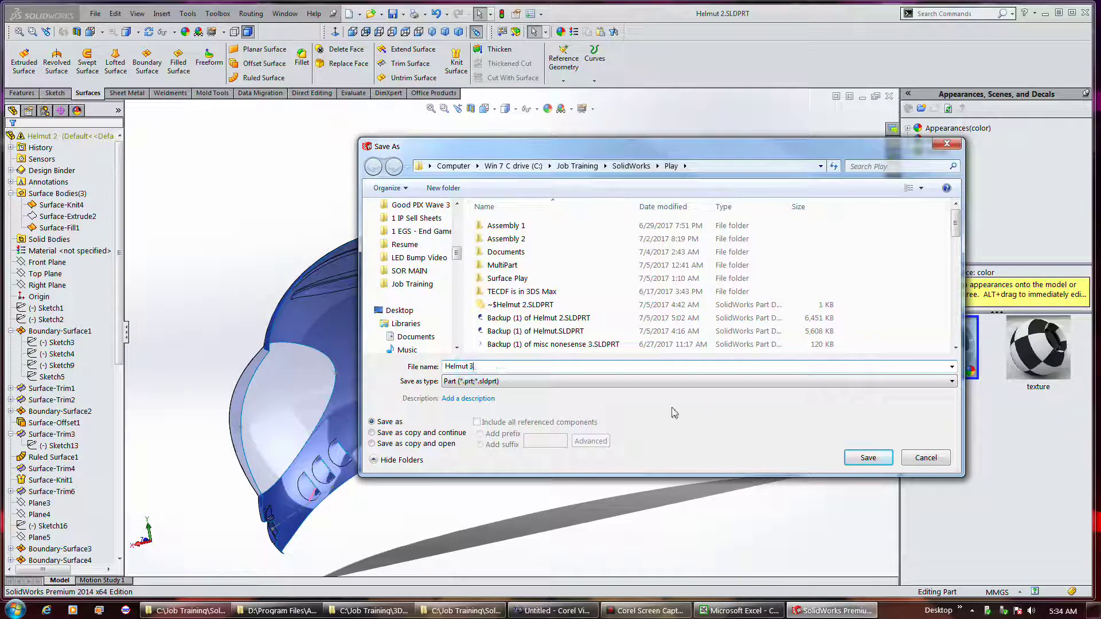
{"action": "left_click", "coordinate": [860, 457]}
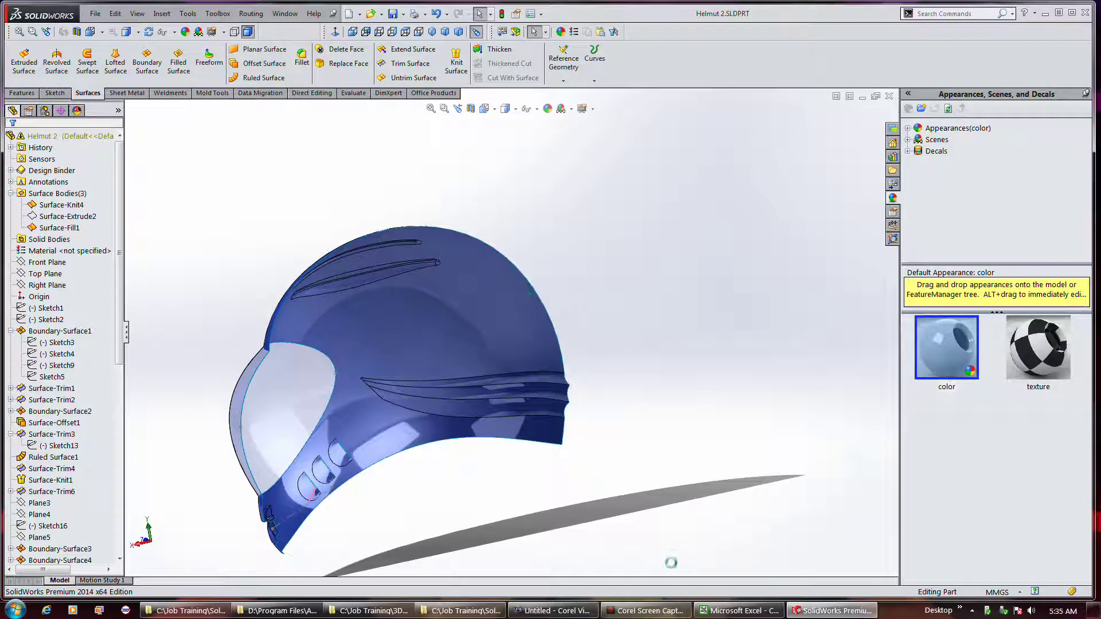
{"action": "mouse_move", "coordinate": [651, 610]}
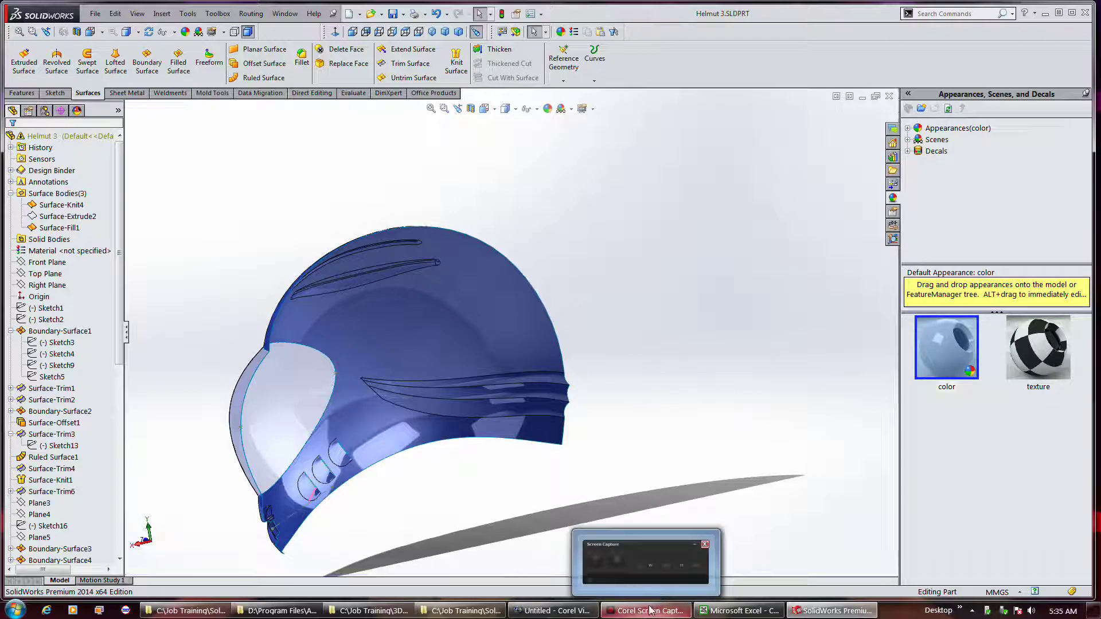
Step: Create a 2 mm ruled surface normal to the shell along the visor opening's edge, directed into the helmet
{"action": "middle_click_drag", "start_coordinate": [379, 286], "coordinate": [484, 281]}
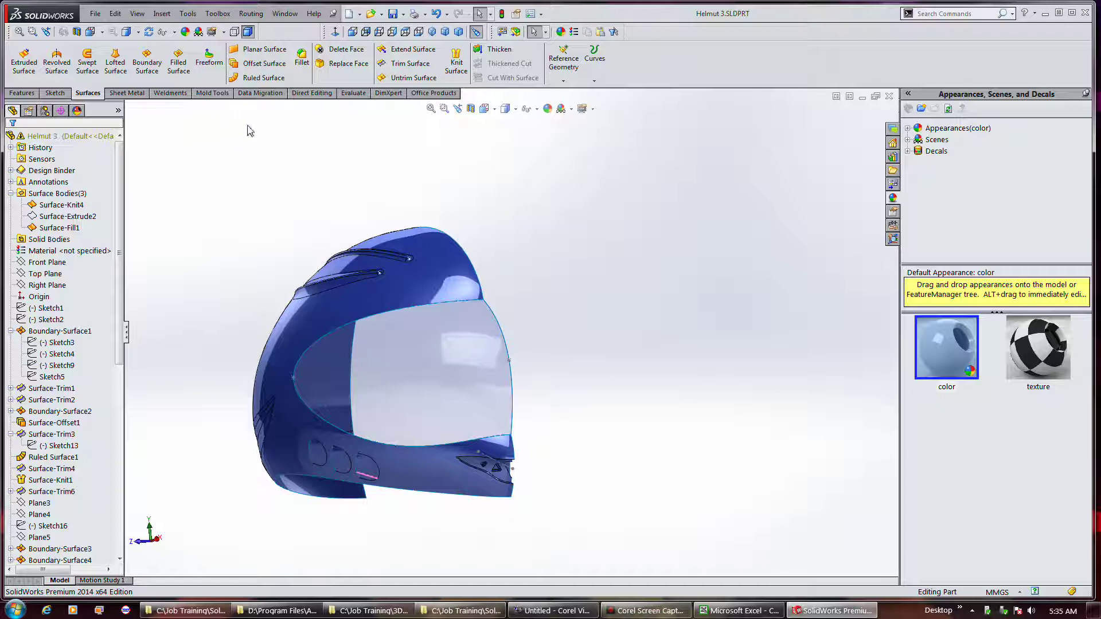
{"action": "left_click", "coordinate": [261, 77]}
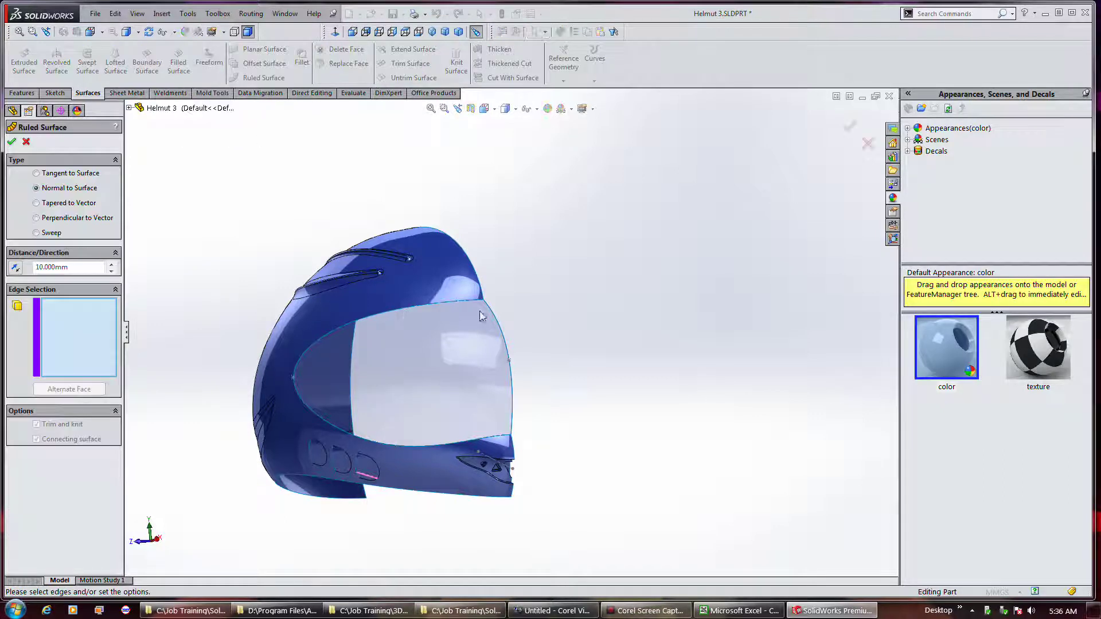
{"action": "scroll", "coordinate": [453, 308], "scroll_direction": "down", "scroll_amount": 2}
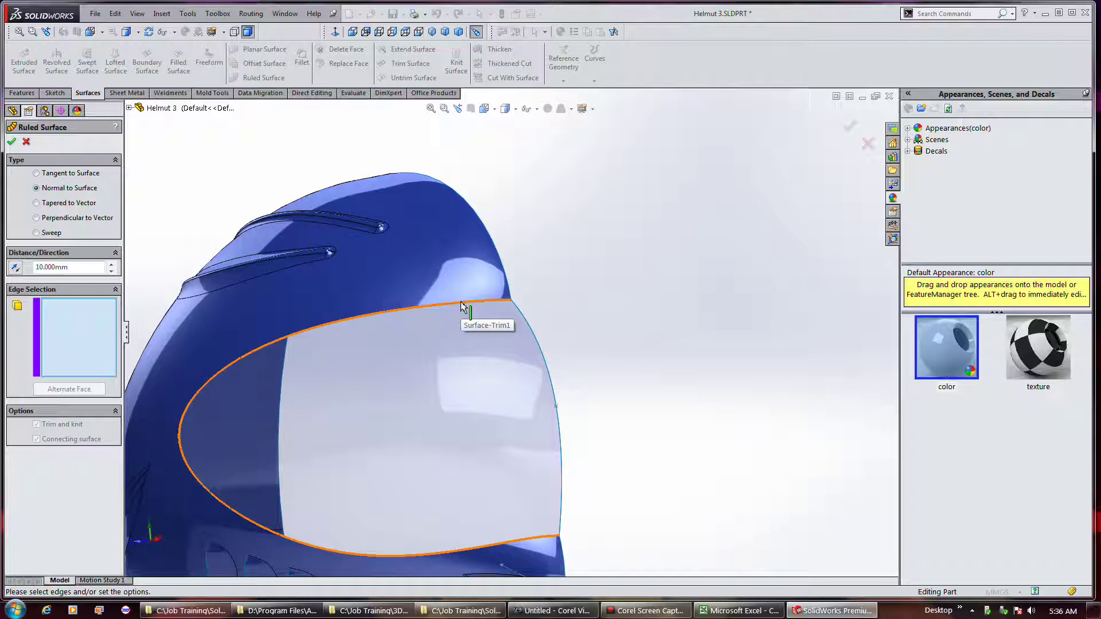
{"action": "left_click_drag", "start_coordinate": [87, 269], "coordinate": [5, 268]}
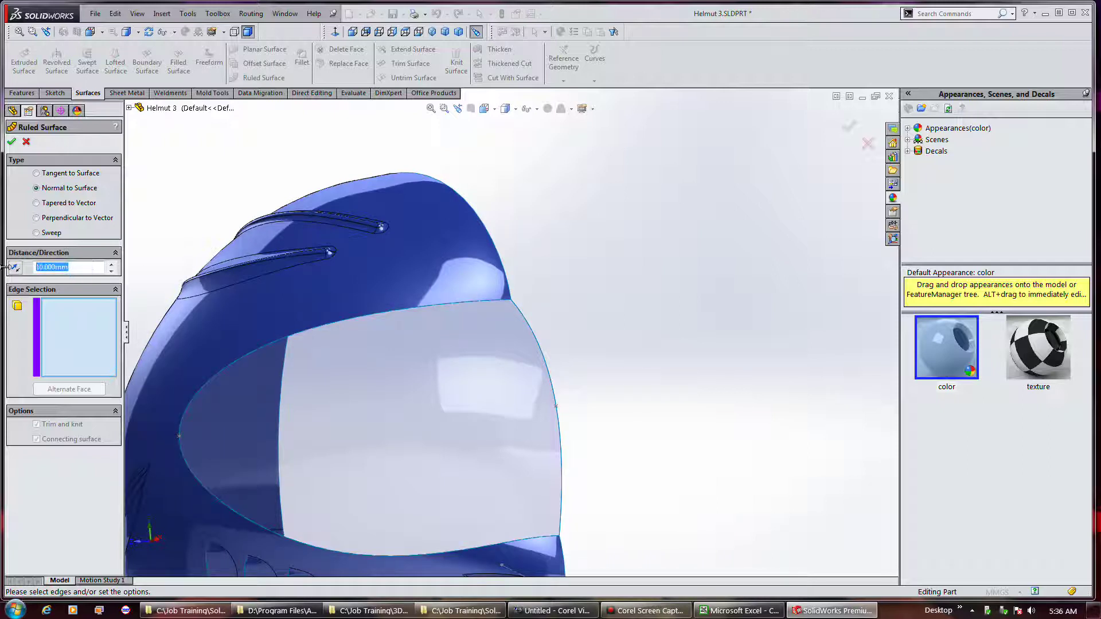
{"action": "type", "text": "2"}
{"action": "left_click", "coordinate": [430, 305]}
{"action": "middle_click_drag", "start_coordinate": [630, 376], "coordinate": [526, 466]}
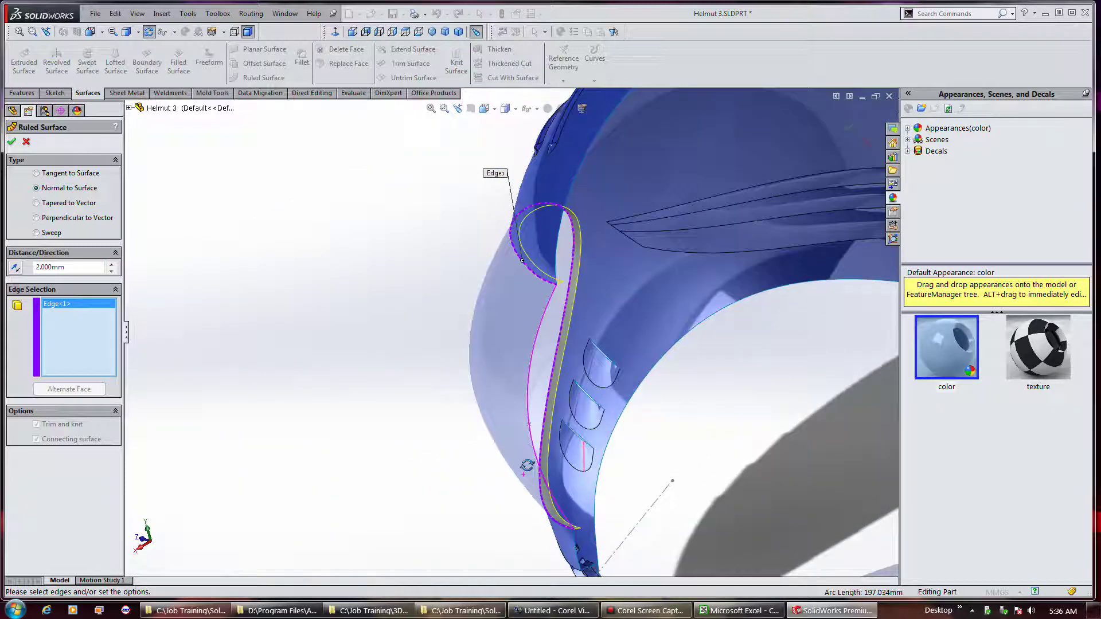
{"action": "left_click", "coordinate": [12, 143]}
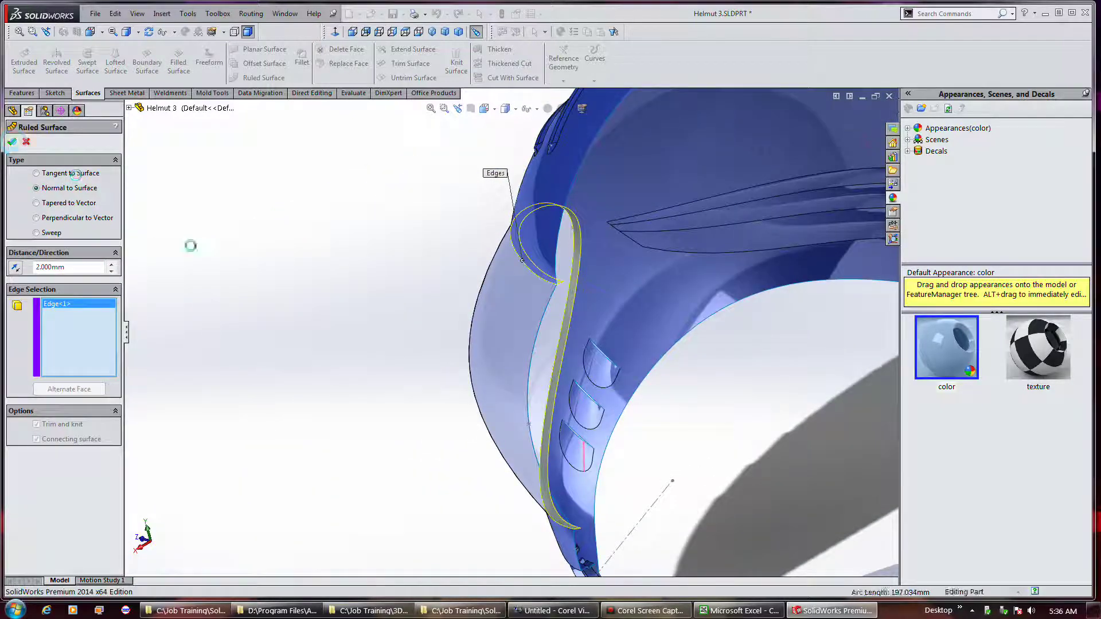
Step: Create a second 2 mm ruled surface, normal to surface, along the inner edge of the visor opening's ruled strip
{"action": "middle_click_drag", "start_coordinate": [352, 342], "coordinate": [448, 314]}
{"action": "key", "text": "f"}
{"action": "middle_click_drag", "start_coordinate": [580, 364], "coordinate": [546, 256]}
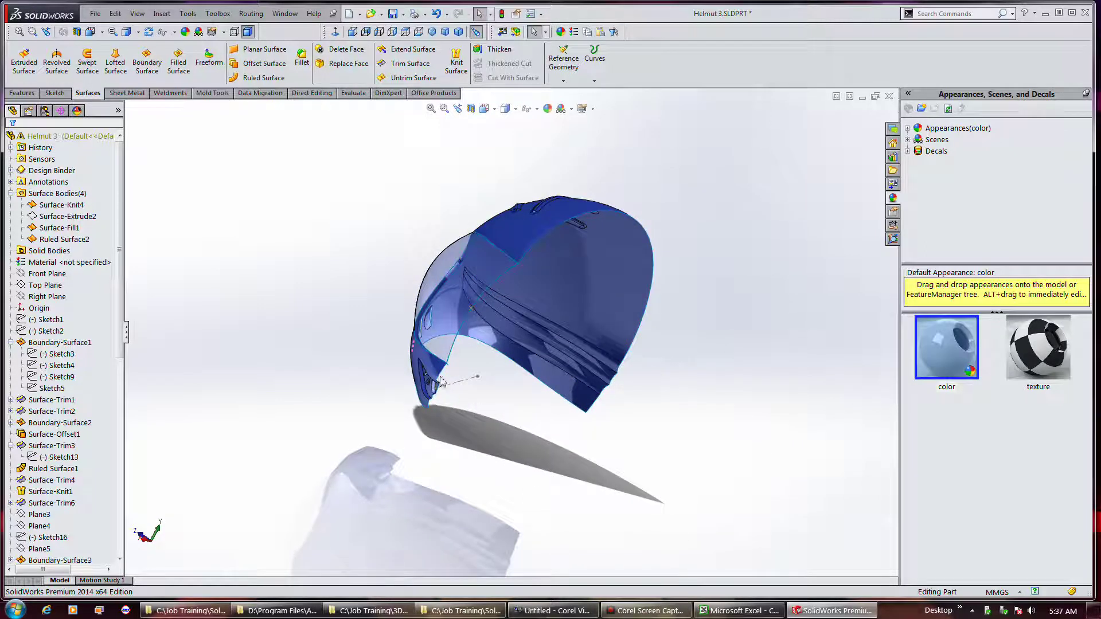
{"action": "scroll", "coordinate": [443, 385], "scroll_direction": "down", "scroll_amount": 3}
{"action": "scroll", "coordinate": [450, 364], "scroll_direction": "down", "scroll_amount": 3}
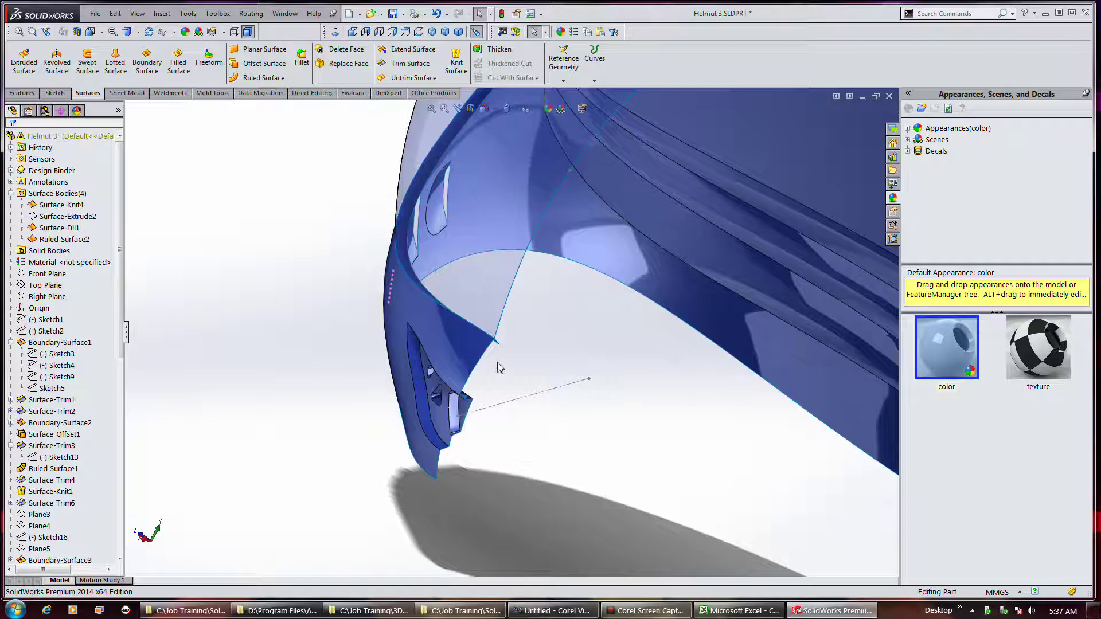
{"action": "key", "text": "Return"}
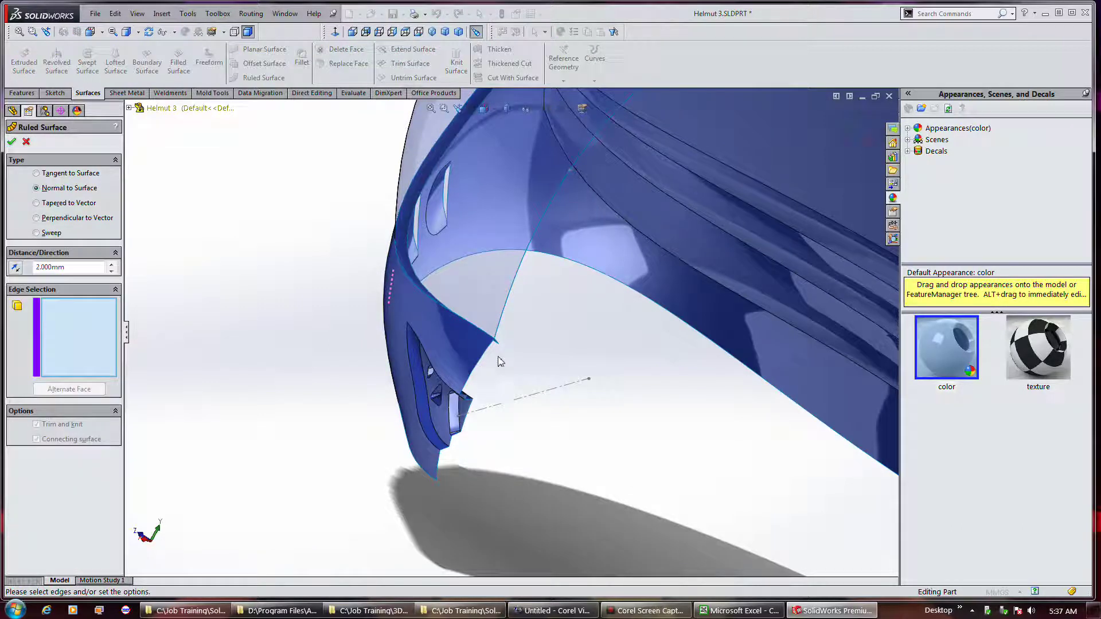
{"action": "middle_click_drag", "start_coordinate": [512, 345], "coordinate": [509, 270]}
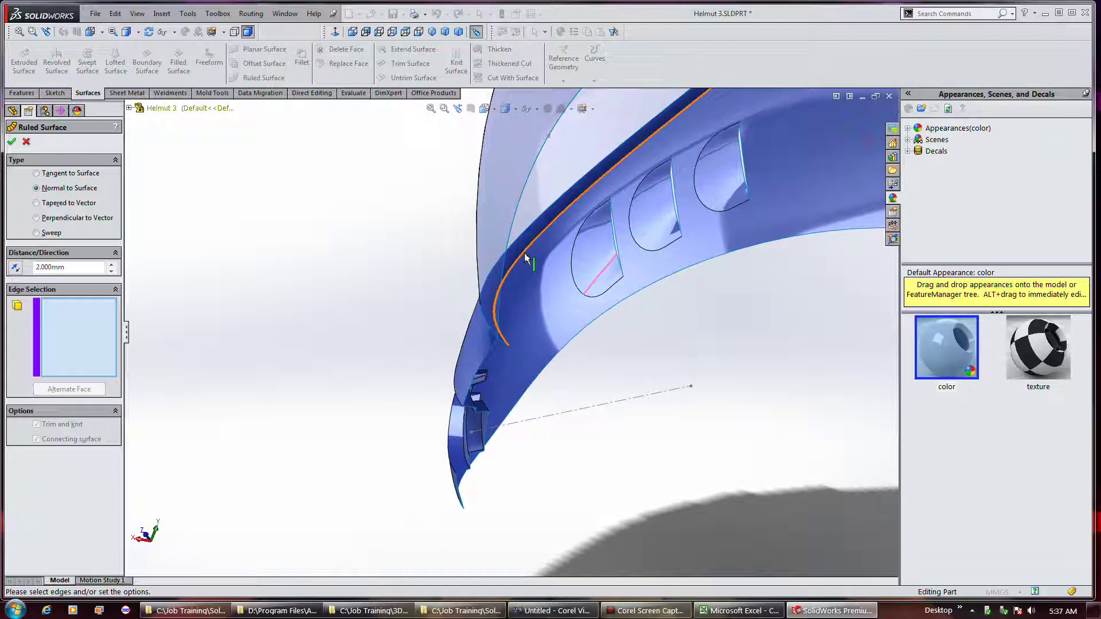
{"action": "left_click", "coordinate": [523, 251]}
{"action": "middle_click_drag", "start_coordinate": [414, 338], "coordinate": [485, 324]}
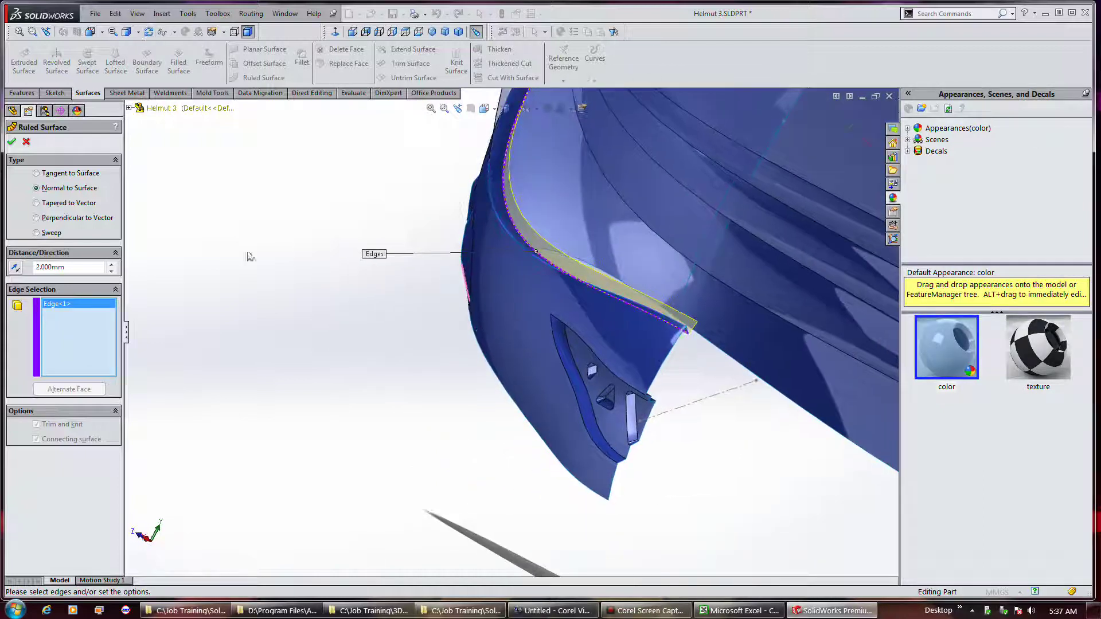
{"action": "left_click", "coordinate": [12, 141]}
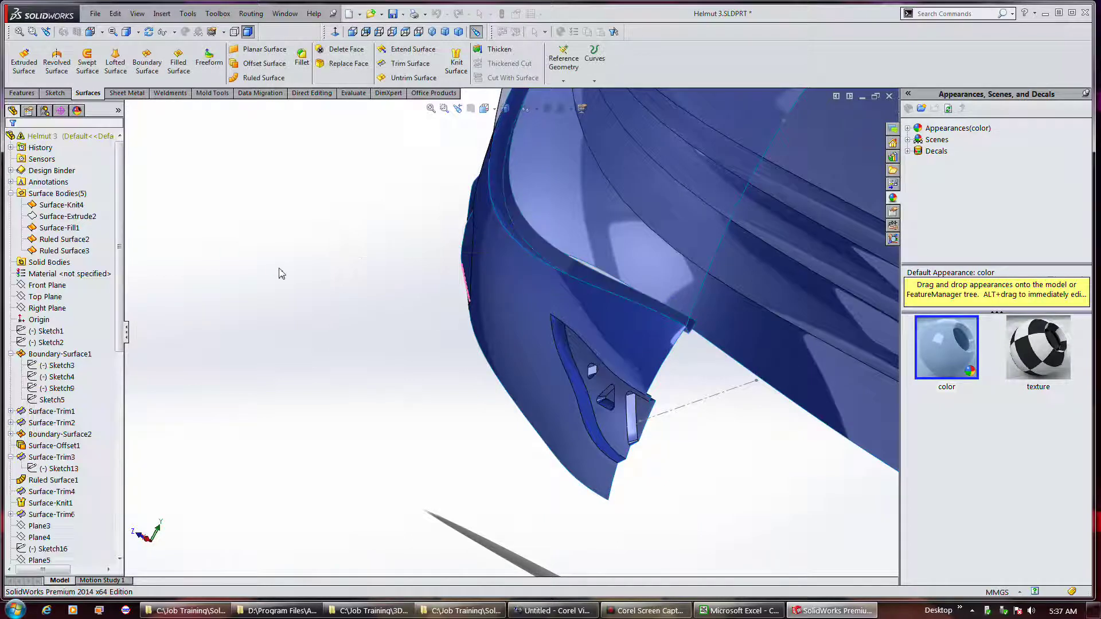
Step: Examine the stepped lip around the visor opening in the standard right view
{"action": "middle_click_drag", "start_coordinate": [406, 337], "coordinate": [403, 361]}
{"action": "left_click", "coordinate": [156, 526]}
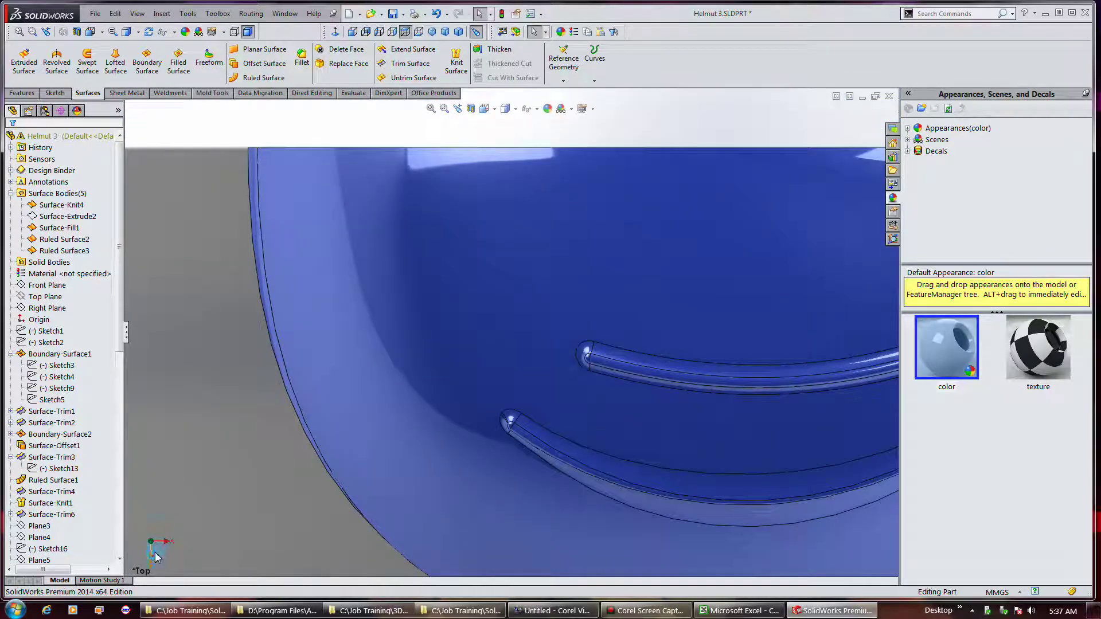
{"action": "left_click", "coordinate": [163, 543]}
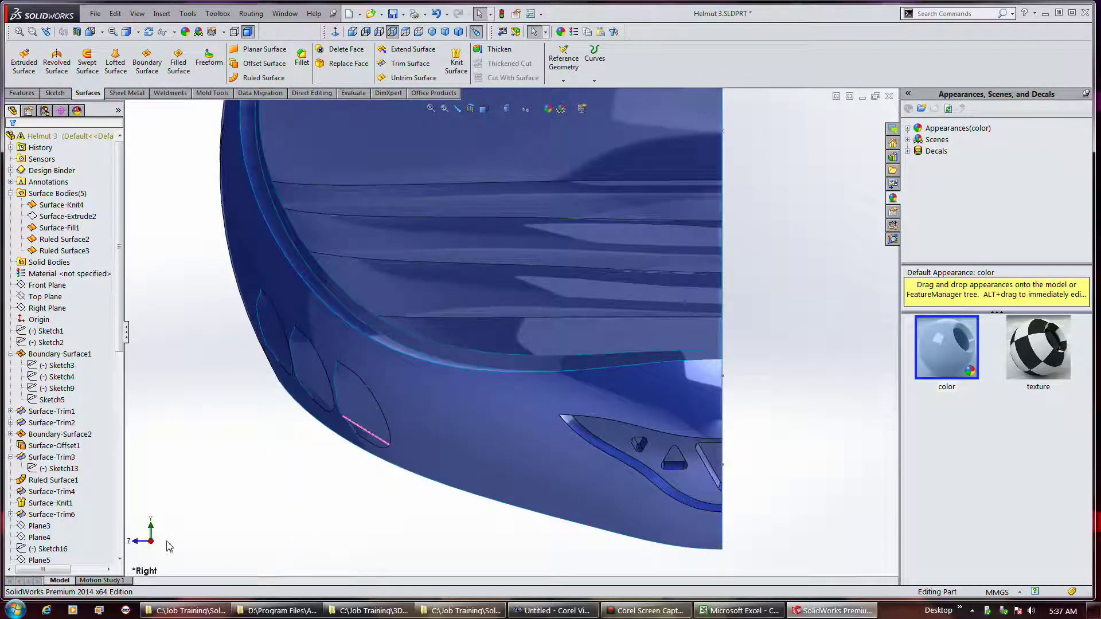
{"action": "key", "text": "z"}
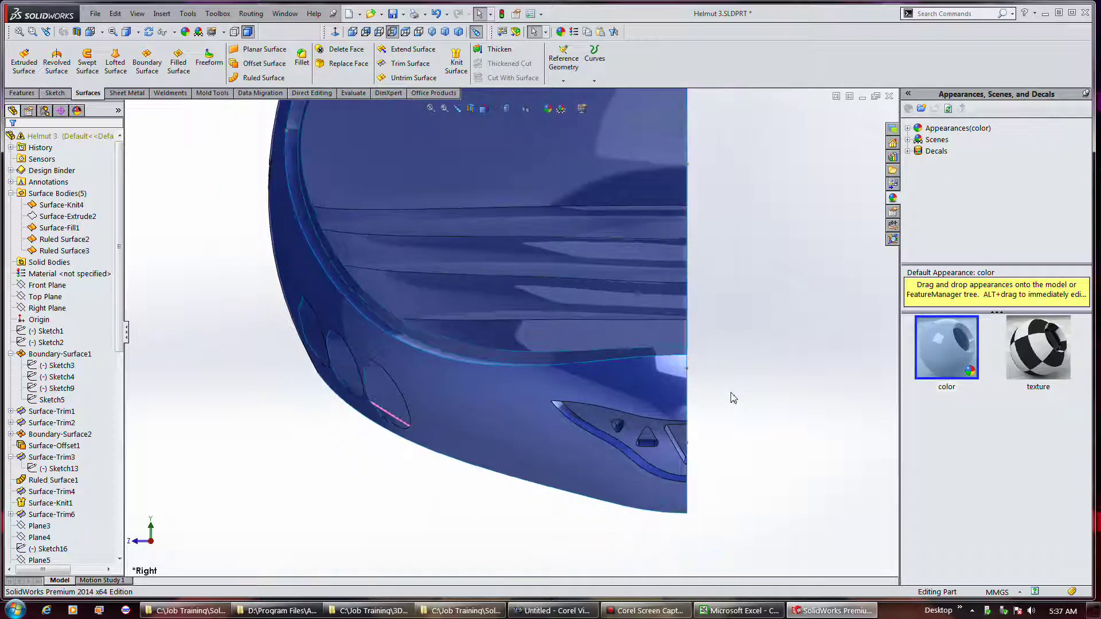
{"action": "scroll", "coordinate": [727, 387], "scroll_direction": "down", "scroll_amount": 3}
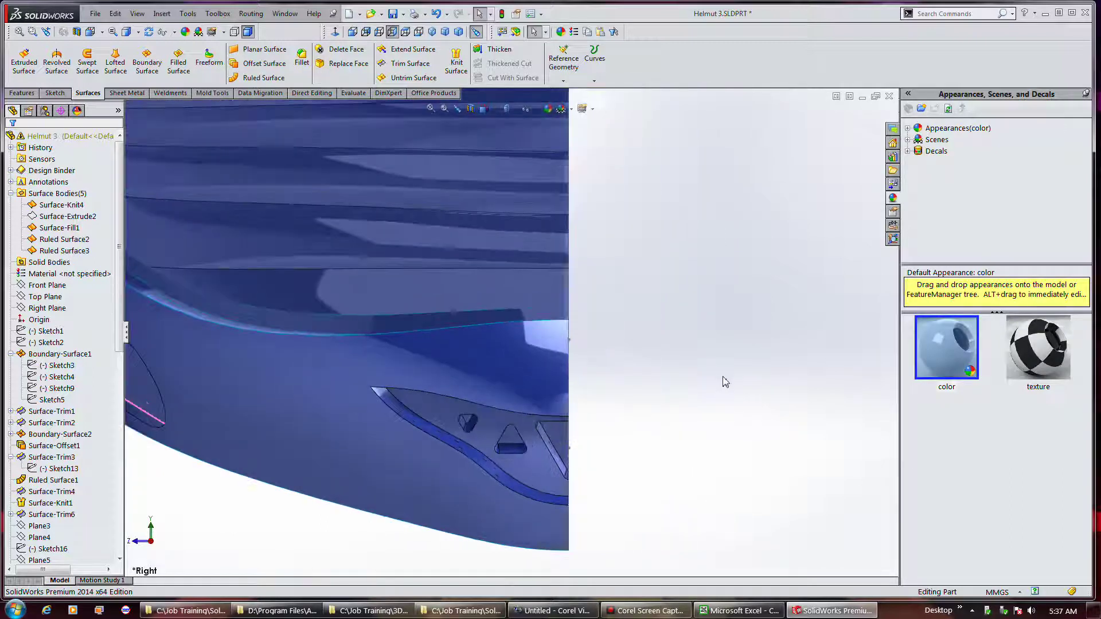
Step: Save the helmet part with its two new ruled lip surfaces
{"action": "scroll", "coordinate": [622, 369], "scroll_direction": "up", "scroll_amount": 8}
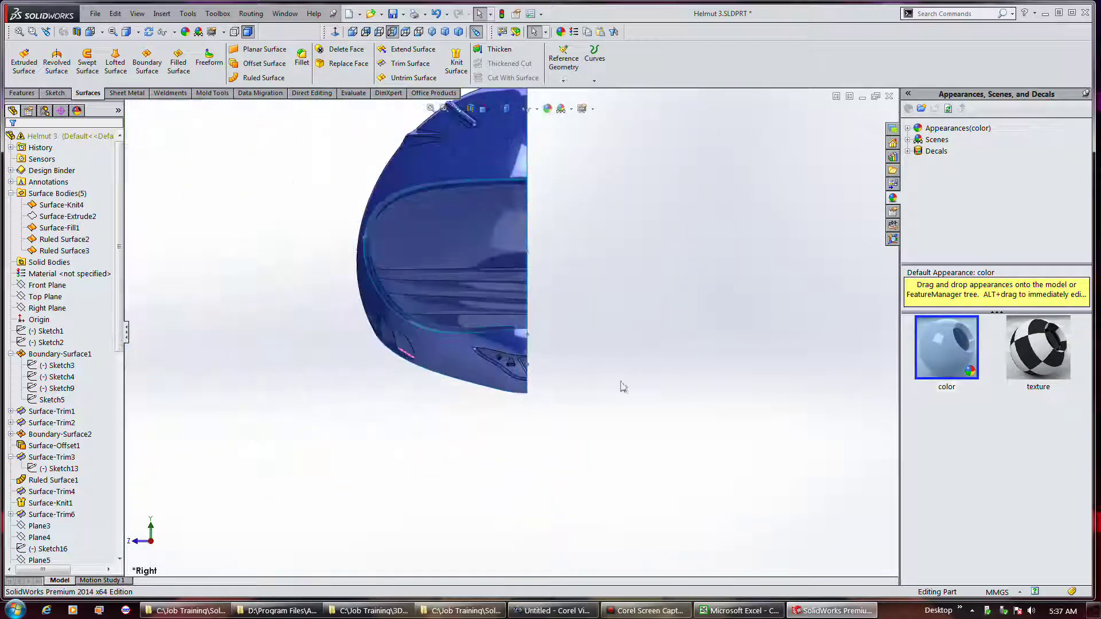
{"action": "left_click", "coordinate": [509, 144]}
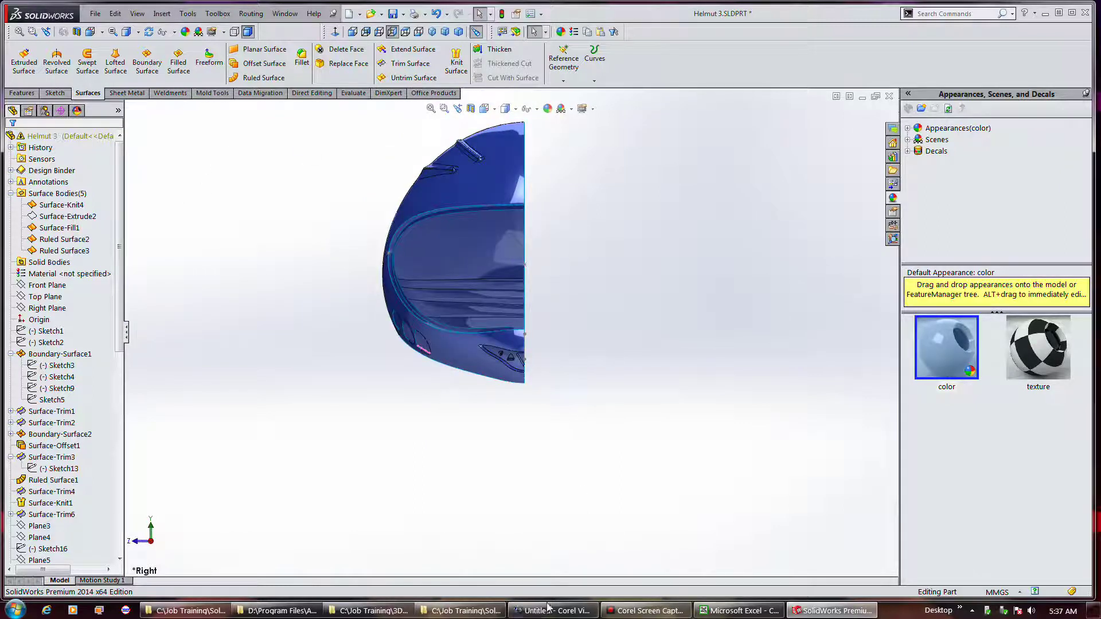
{"action": "key", "text": "ctrl+s"}
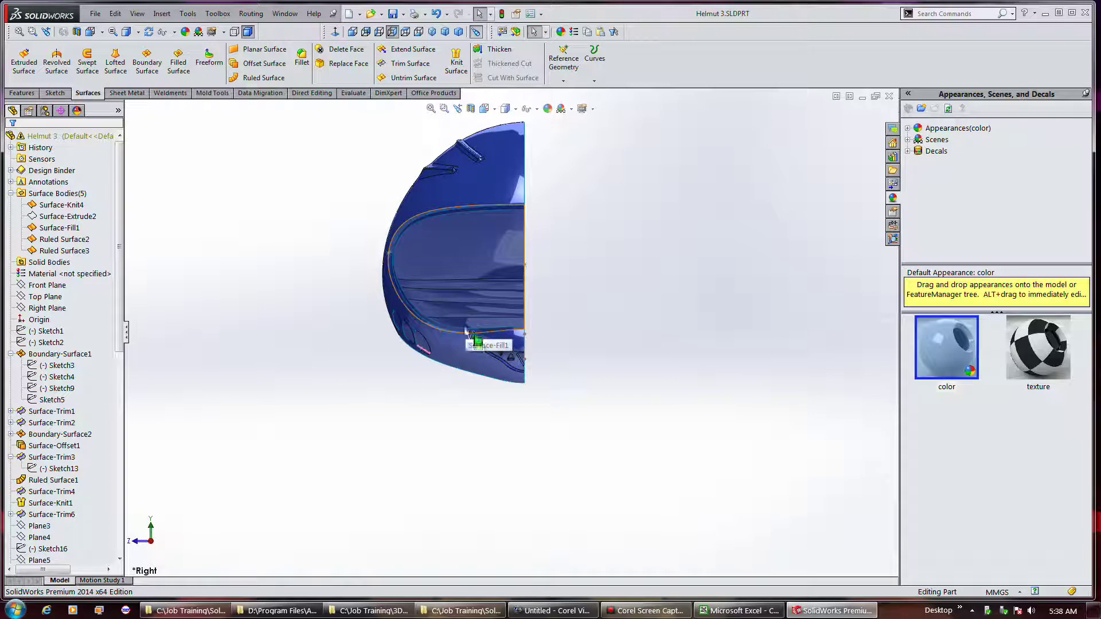
Step: Knit the helmet shell body Surface-Knit4 with Ruled Surface2 and Ruled Surface3 into one surface, leaving the filled visor out
{"action": "scroll", "coordinate": [466, 330], "scroll_direction": "down", "scroll_amount": 4}
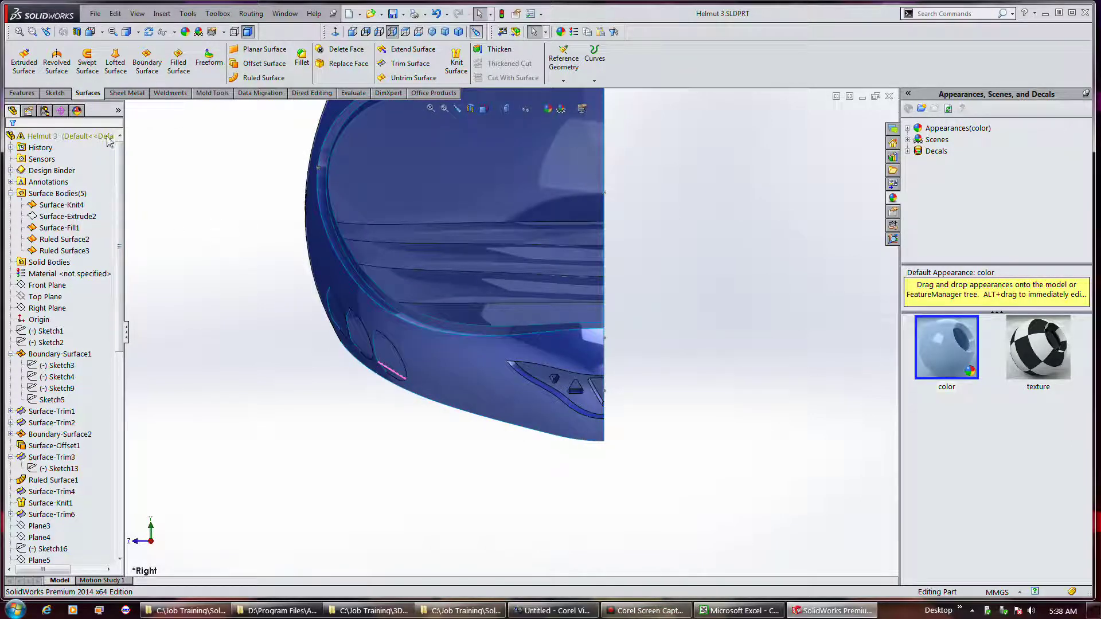
{"action": "left_click", "coordinate": [118, 110]}
{"action": "left_click", "coordinate": [142, 228]}
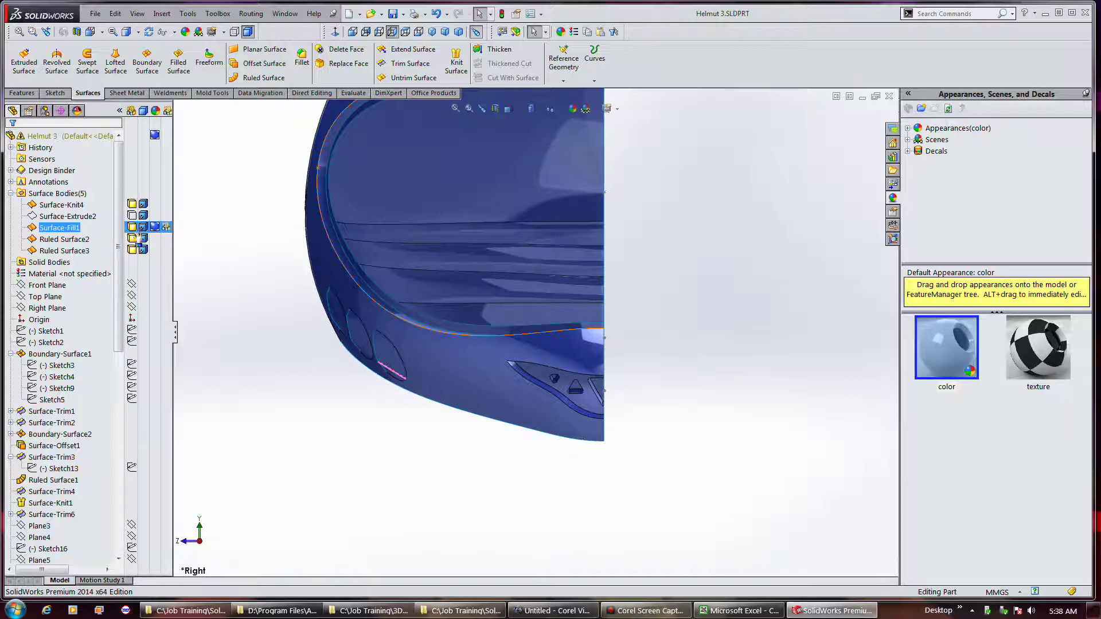
{"action": "left_click", "coordinate": [131, 240]}
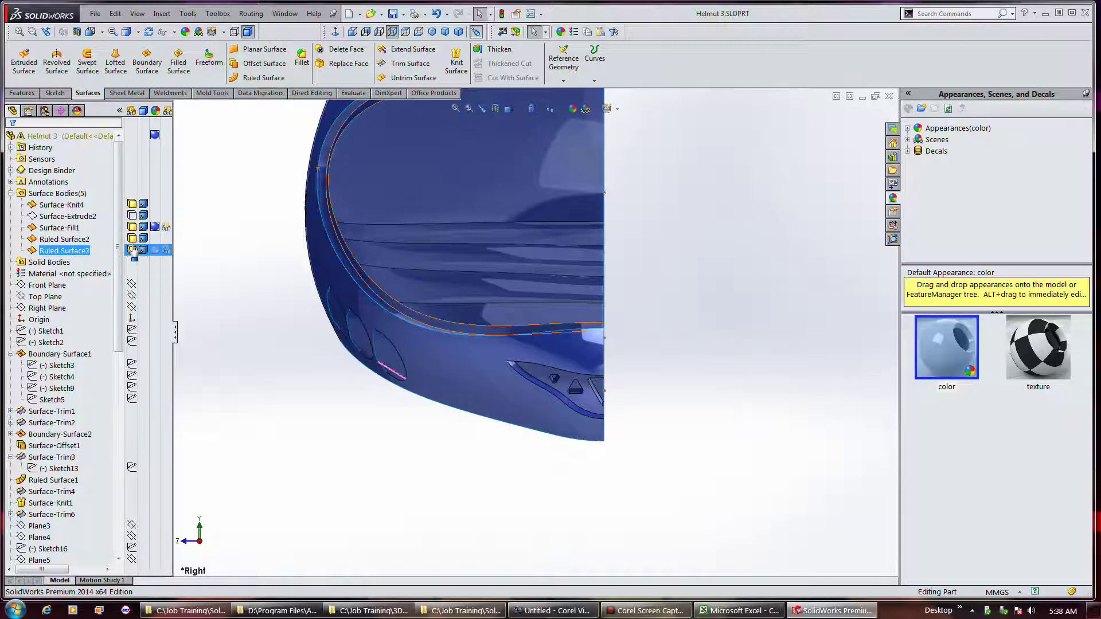
{"action": "left_click", "coordinate": [79, 252], "text": "ctrl"}
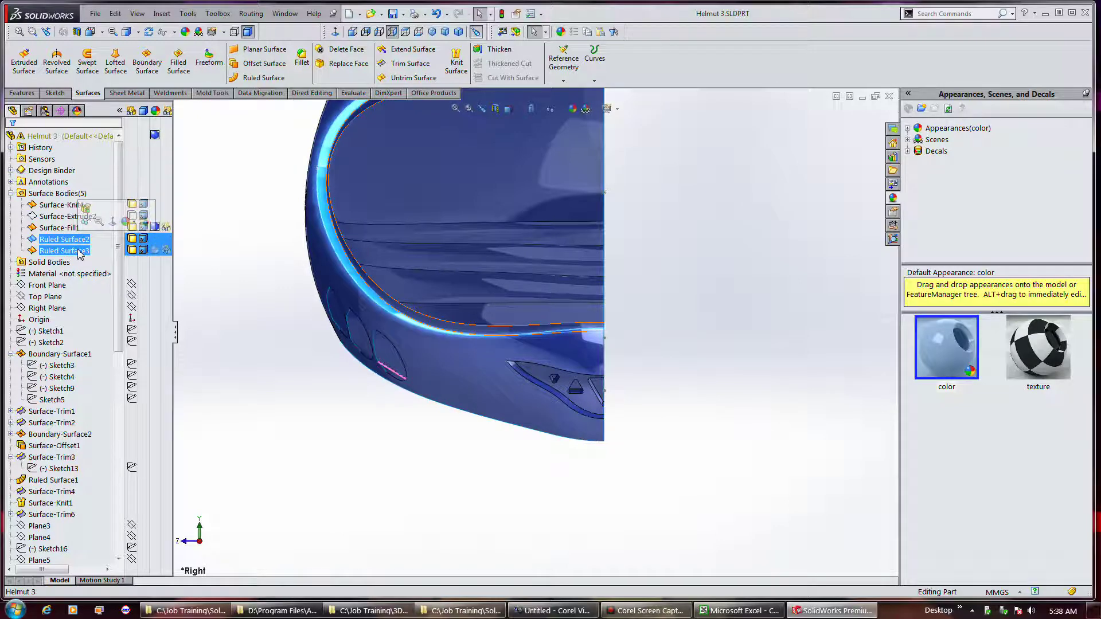
{"action": "left_click", "coordinate": [74, 228], "text": "ctrl"}
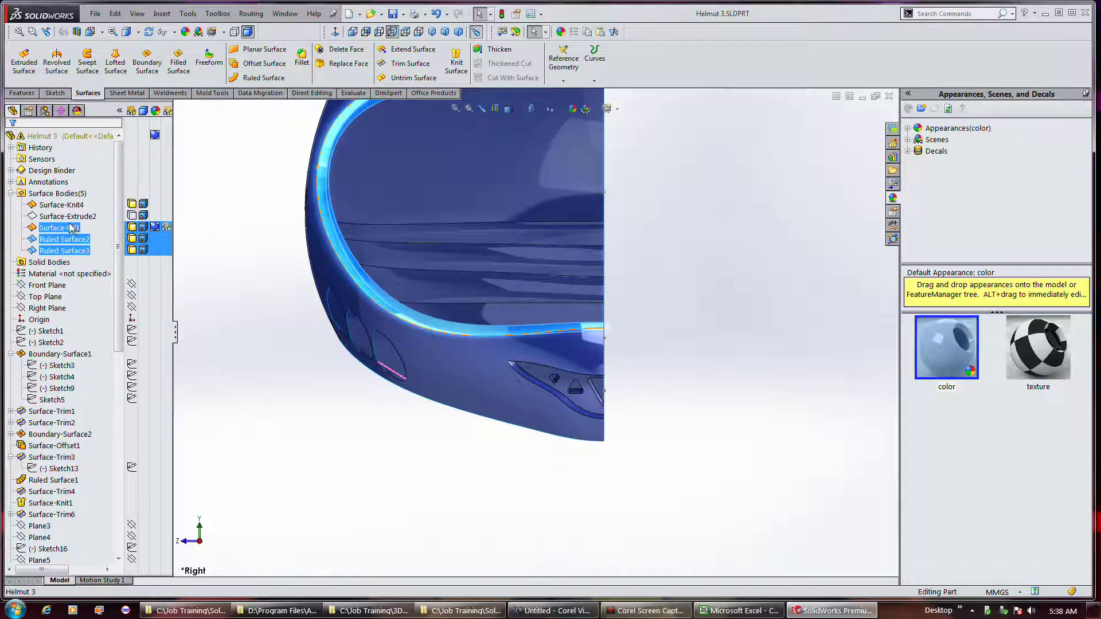
{"action": "left_click", "coordinate": [73, 229], "text": "ctrl"}
{"action": "left_click", "coordinate": [66, 206], "text": "ctrl"}
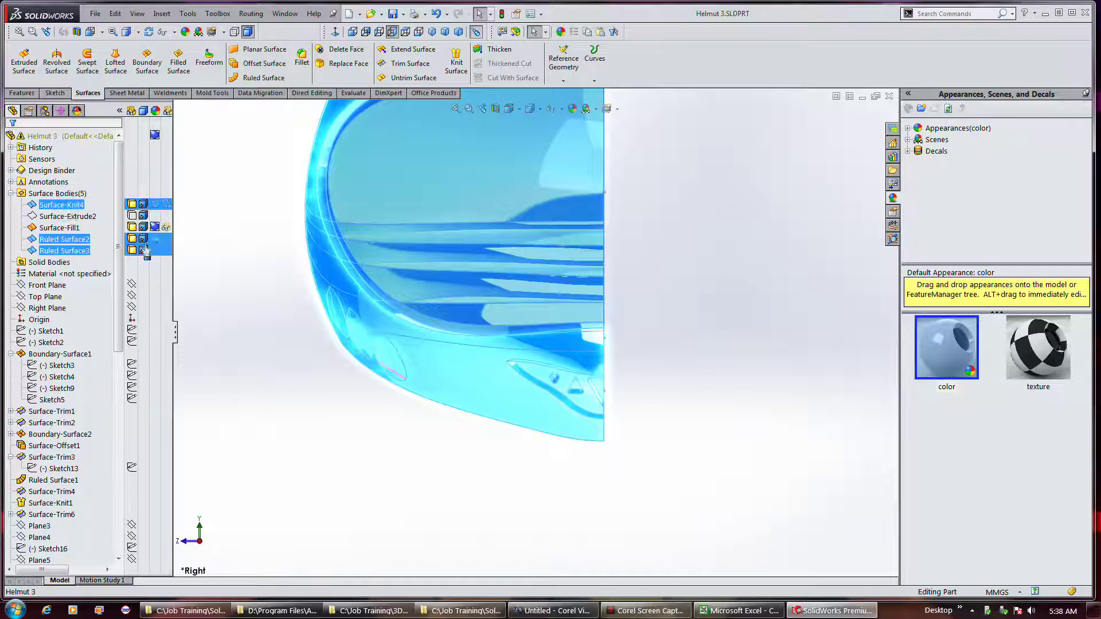
{"action": "left_click", "coordinate": [457, 63]}
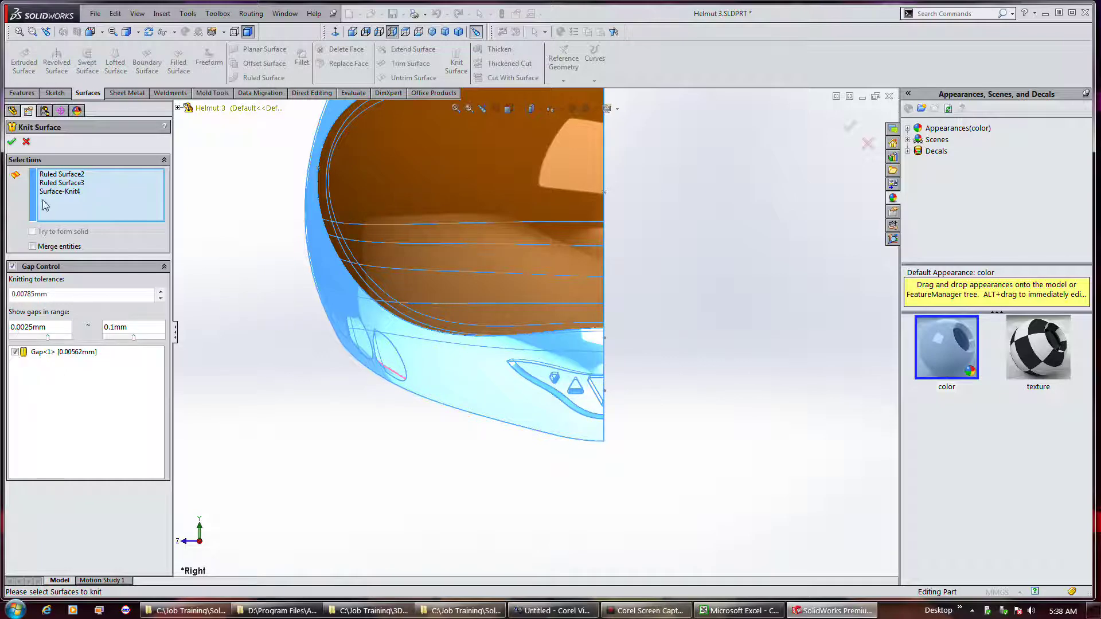
{"action": "left_click", "coordinate": [11, 143]}
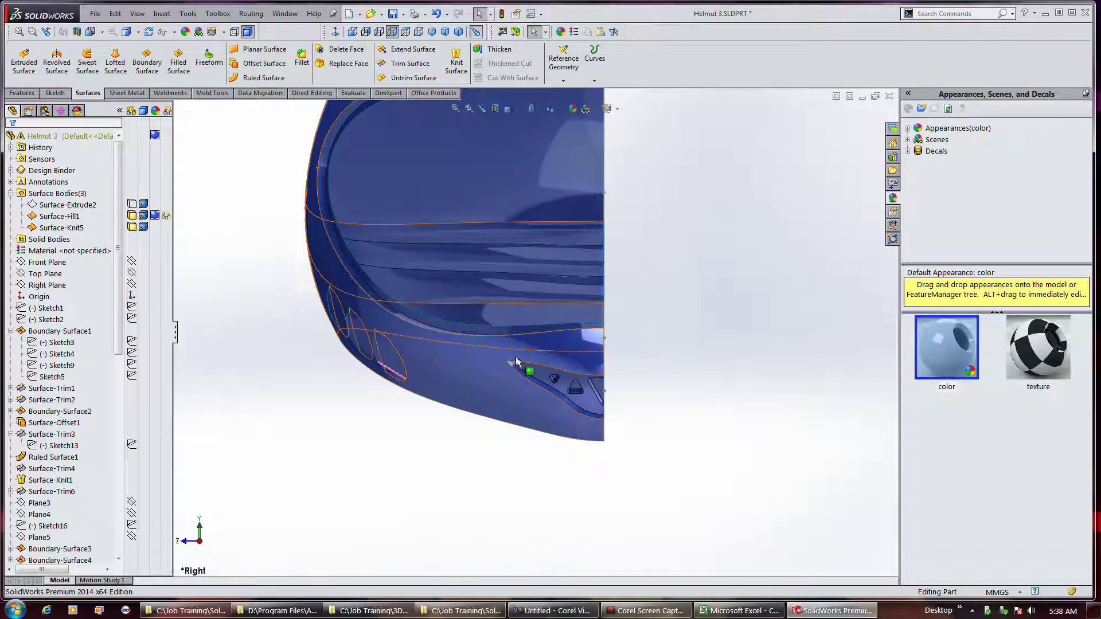
Step: Examine the knitted lip around the visor opening and highlight the visor and shell bodies in turn to check their extents
{"action": "scroll", "coordinate": [559, 329], "scroll_direction": "down", "scroll_amount": 5}
{"action": "scroll", "coordinate": [751, 388], "scroll_direction": "up", "scroll_amount": 3}
{"action": "middle_click_drag", "start_coordinate": [752, 388], "coordinate": [759, 445]}
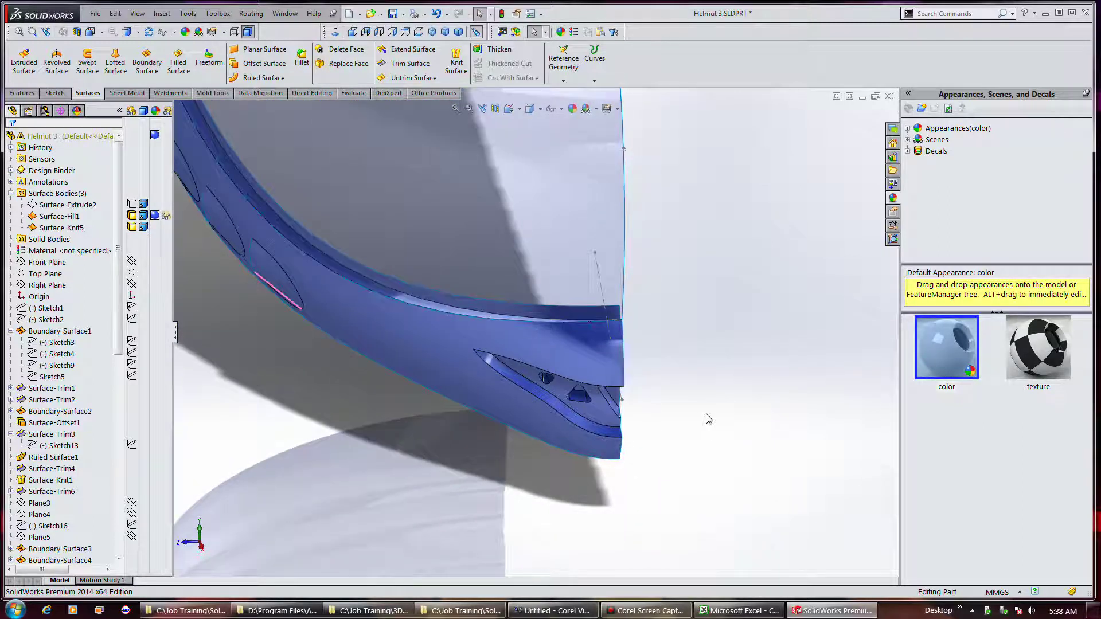
{"action": "middle_click_drag", "start_coordinate": [695, 413], "coordinate": [634, 395]}
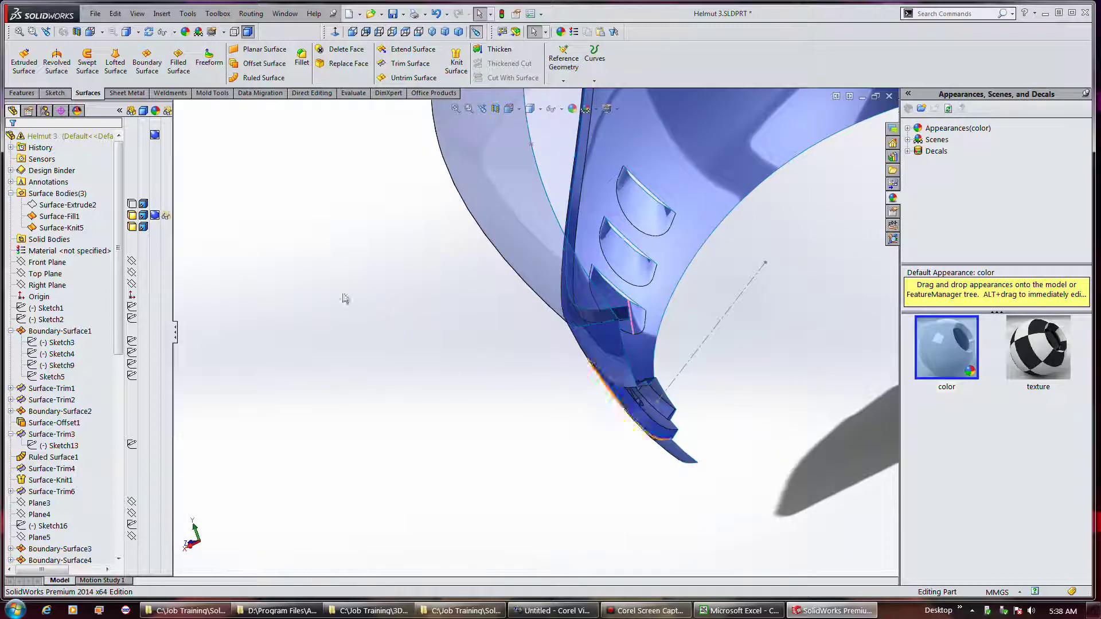
{"action": "left_click", "coordinate": [66, 218]}
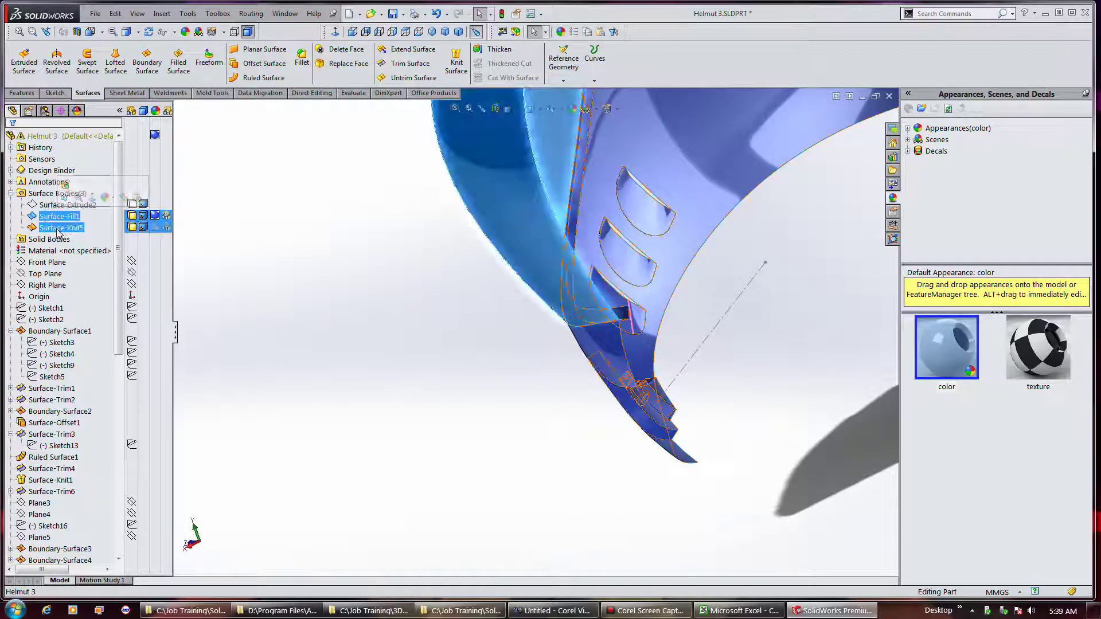
{"action": "left_click", "coordinate": [61, 227]}
{"action": "scroll", "coordinate": [481, 348], "scroll_direction": "up", "scroll_amount": 2}
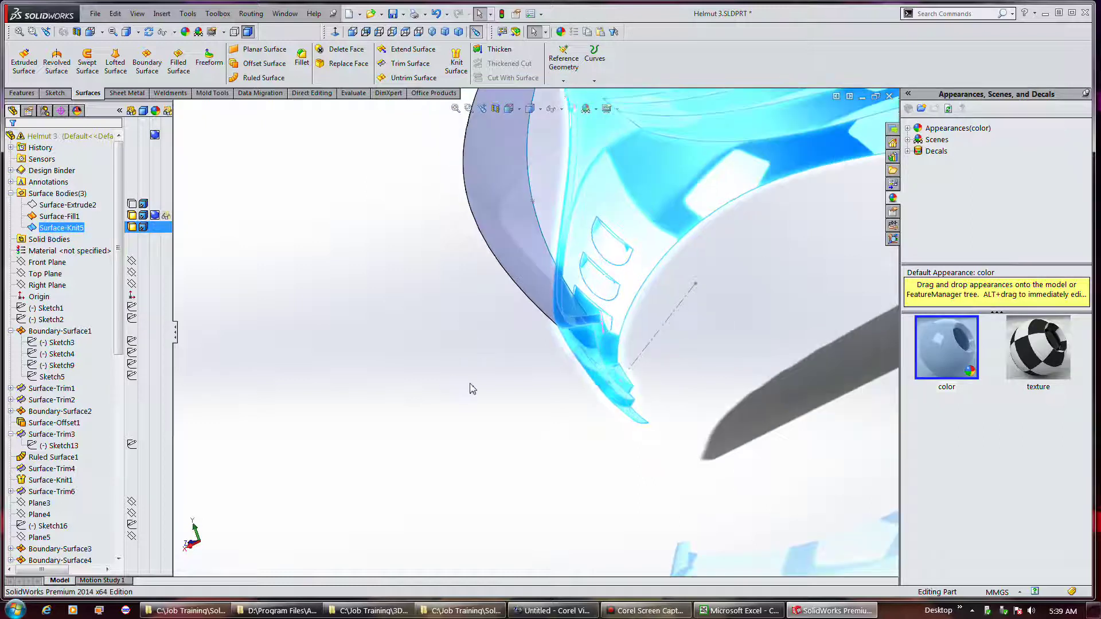
{"action": "scroll", "coordinate": [460, 386], "scroll_direction": "up", "scroll_amount": 3}
{"action": "middle_click_drag", "start_coordinate": [597, 376], "coordinate": [523, 349]}
Step: Clear the selection and save the helmet part with the knitted shell
{"action": "left_click", "coordinate": [665, 482]}
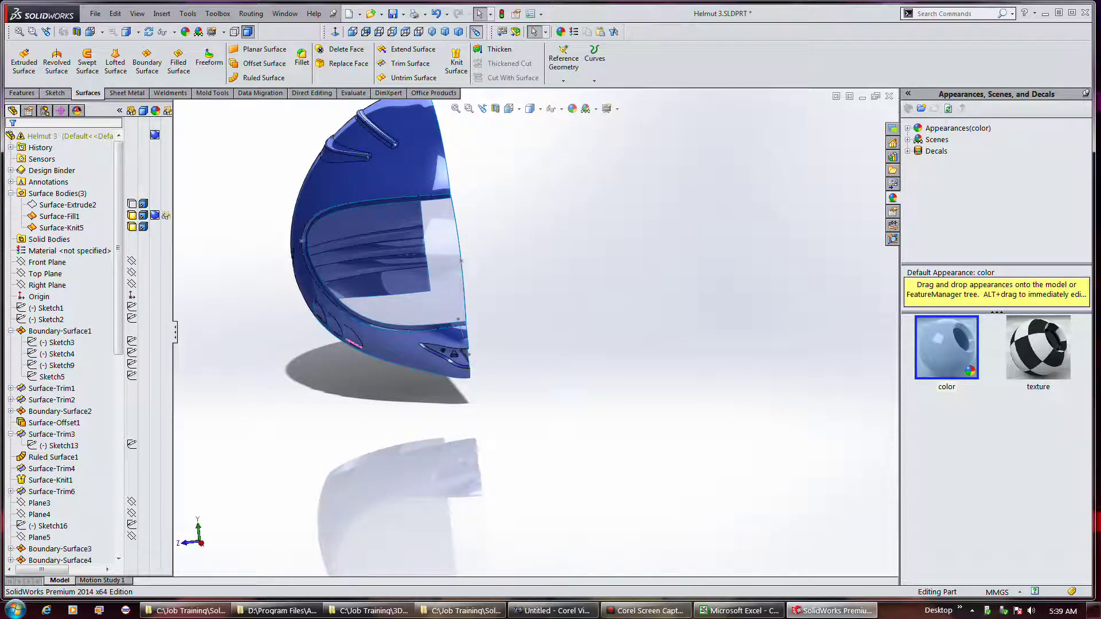
{"action": "left_click", "coordinate": [651, 607]}
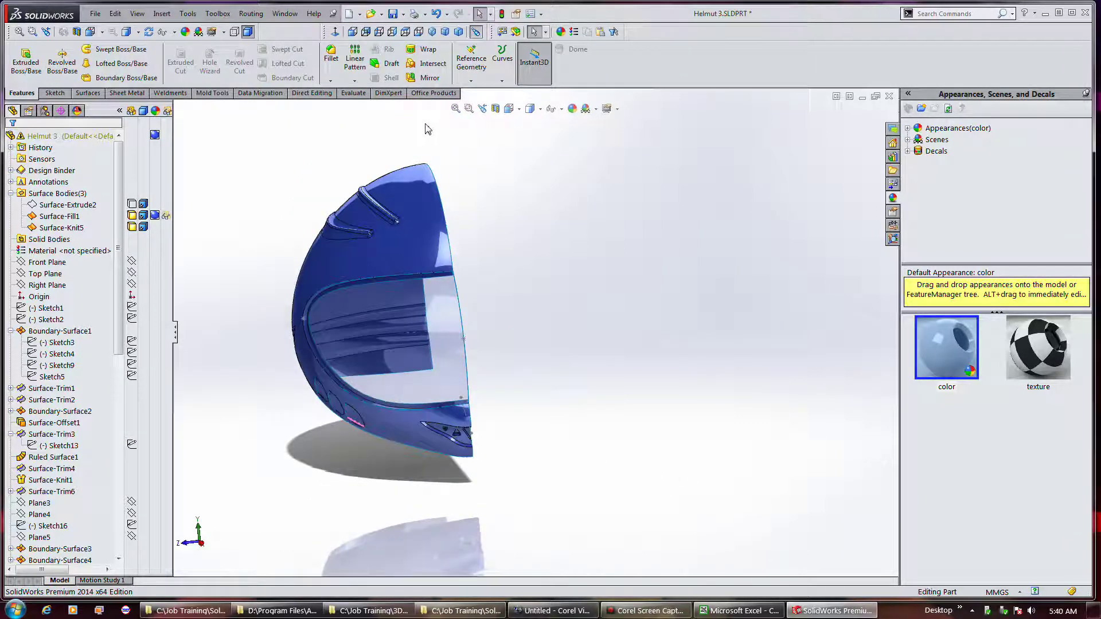
{"action": "left_click", "coordinate": [392, 14]}
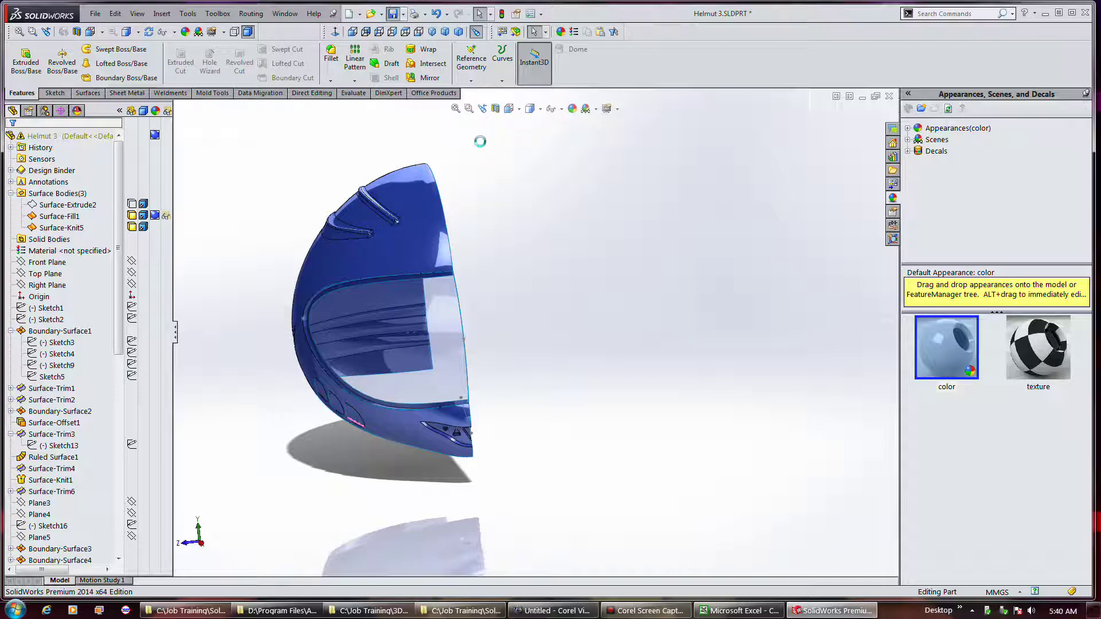
Step: Begin a Mirror feature with the Front Plane as the mirror plane
{"action": "left_click", "coordinate": [427, 77]}
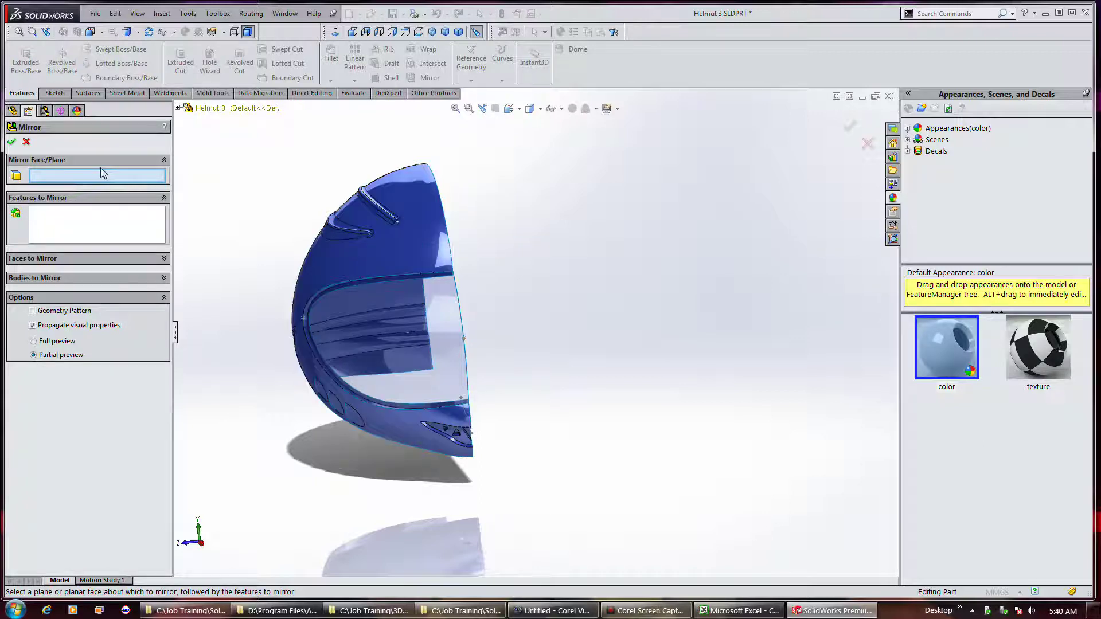
{"action": "left_click", "coordinate": [178, 108]}
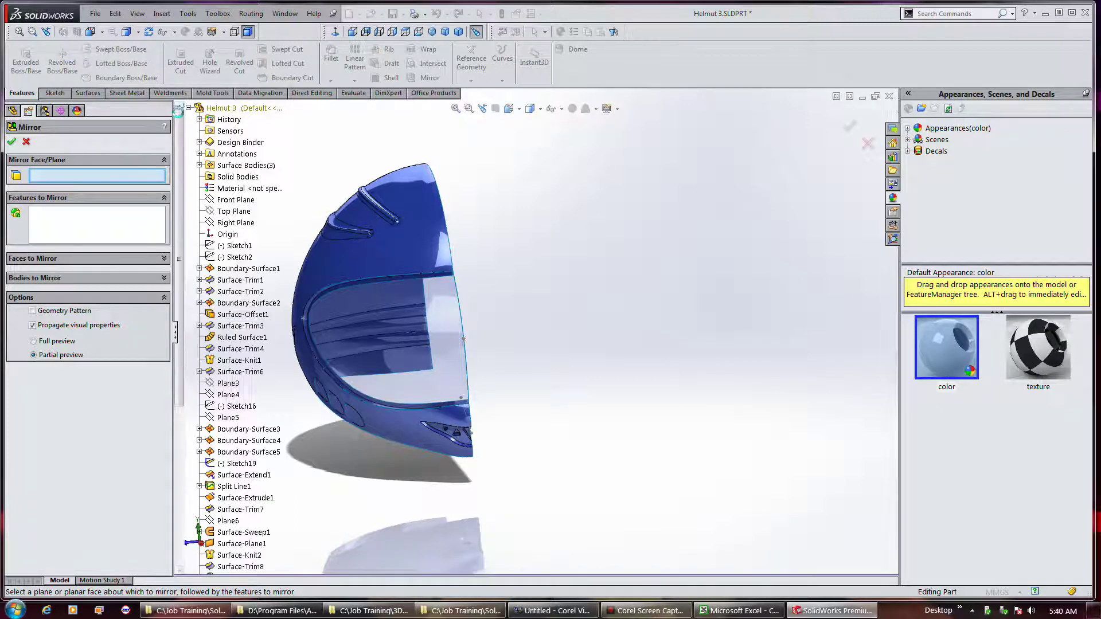
{"action": "left_click", "coordinate": [229, 201]}
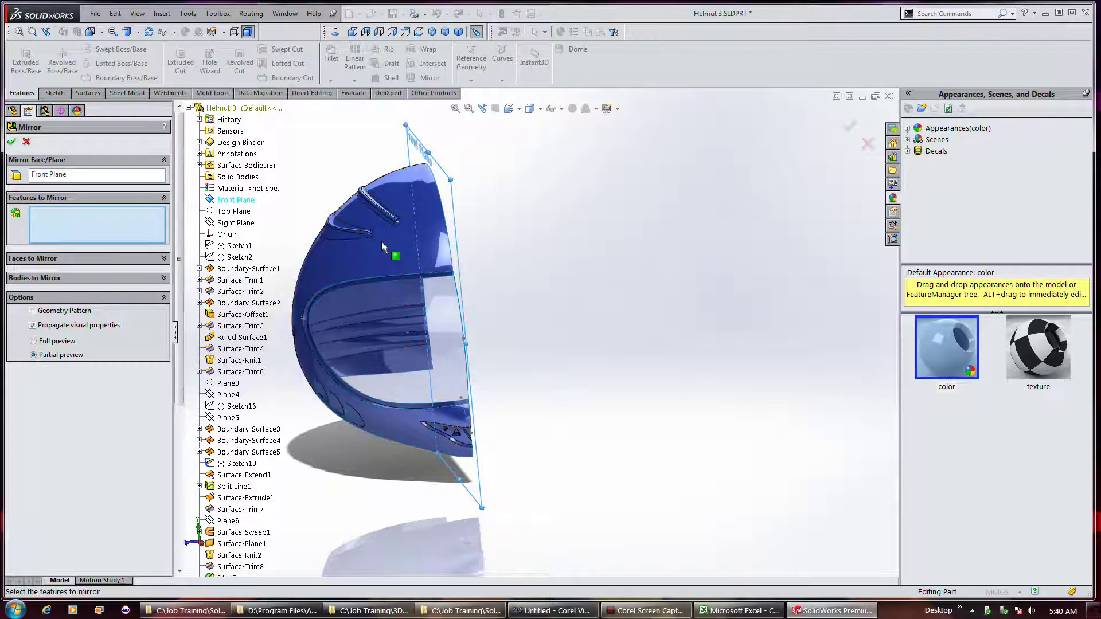
{"action": "left_click", "coordinate": [164, 260]}
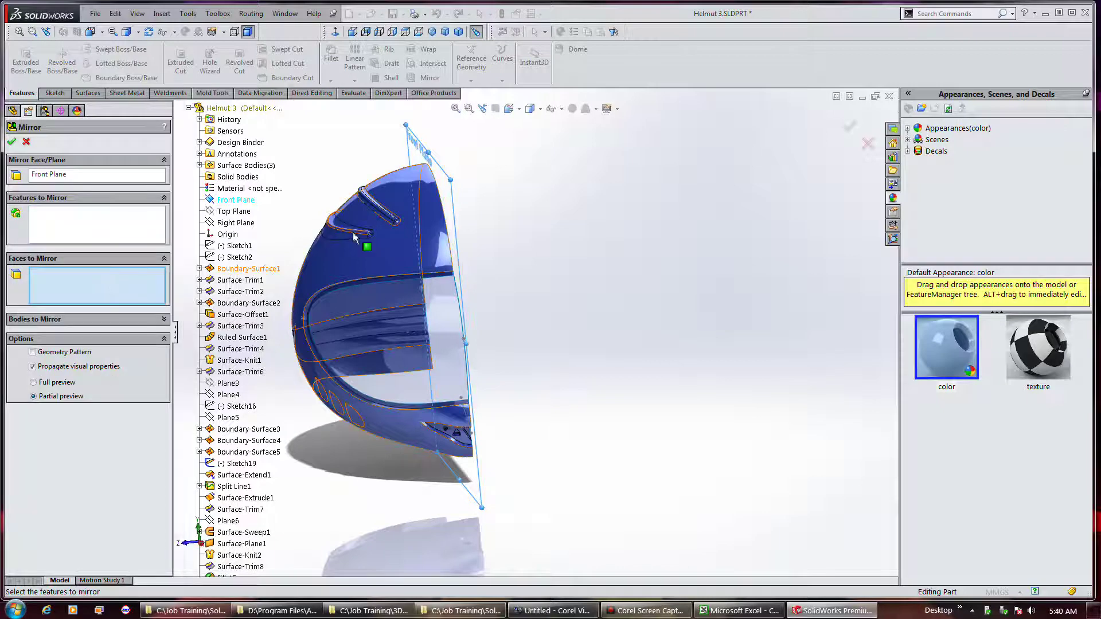
{"action": "left_click", "coordinate": [371, 250]}
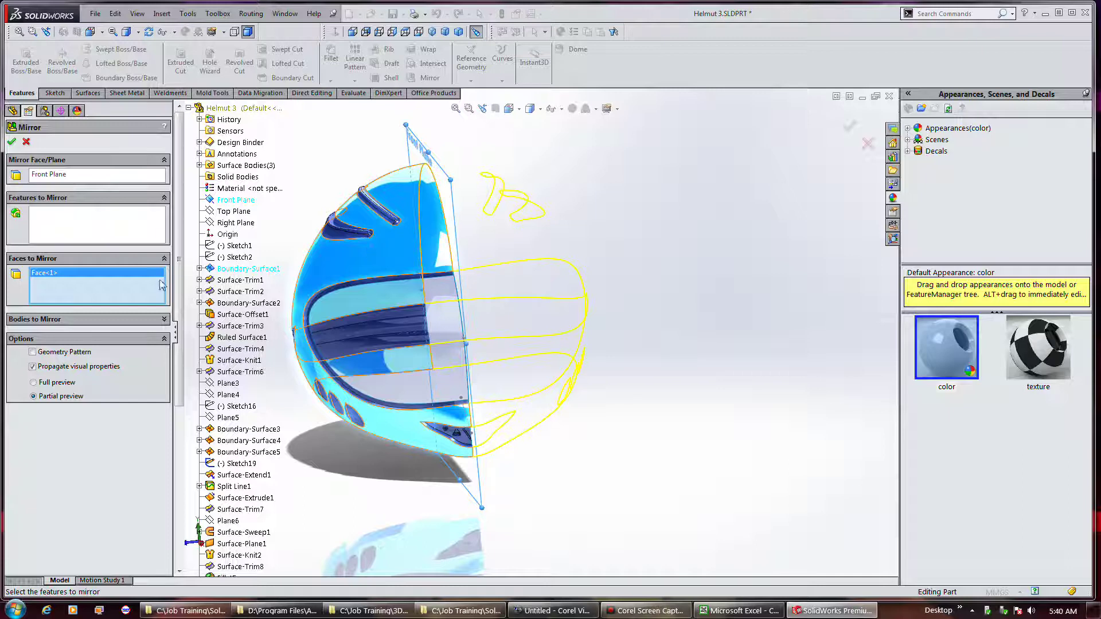
{"action": "left_click", "coordinate": [137, 319]}
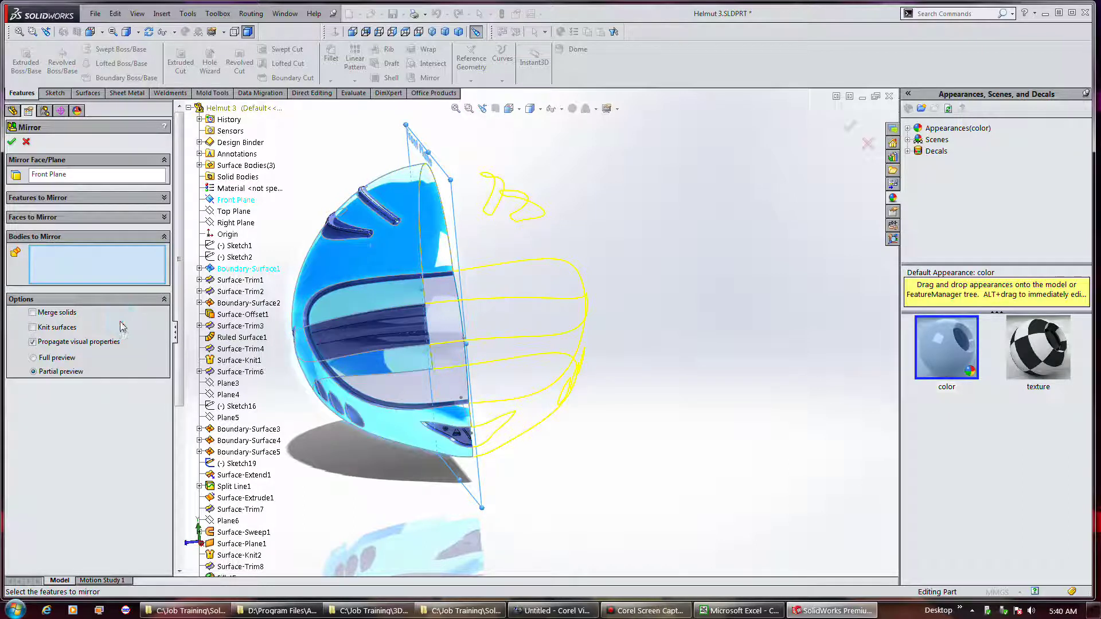
{"action": "left_click", "coordinate": [365, 262]}
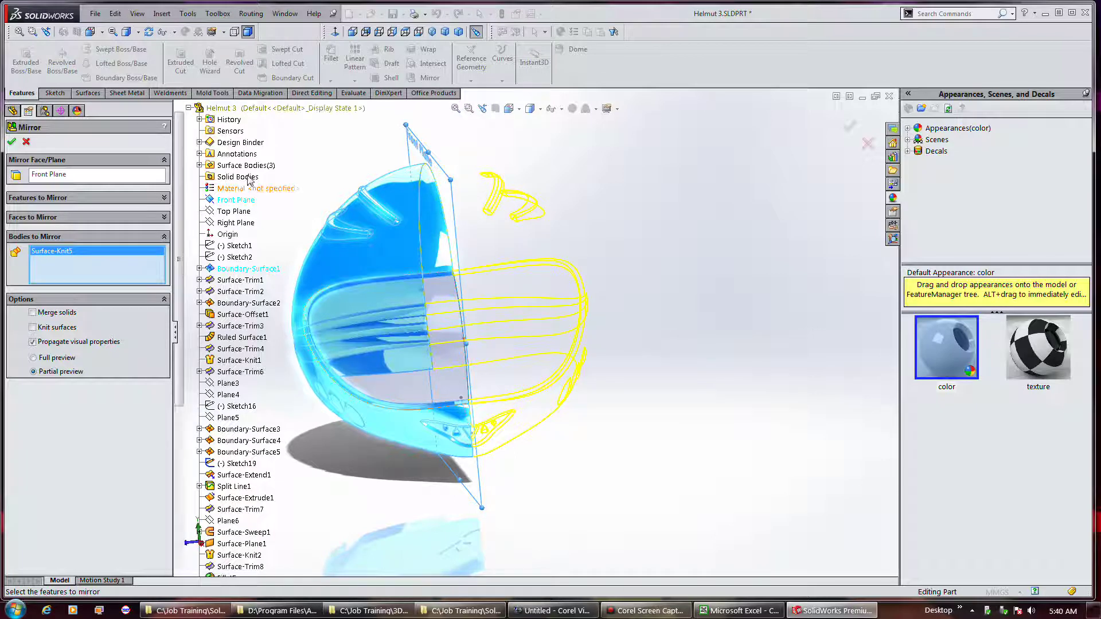
{"action": "left_click", "coordinate": [200, 165]}
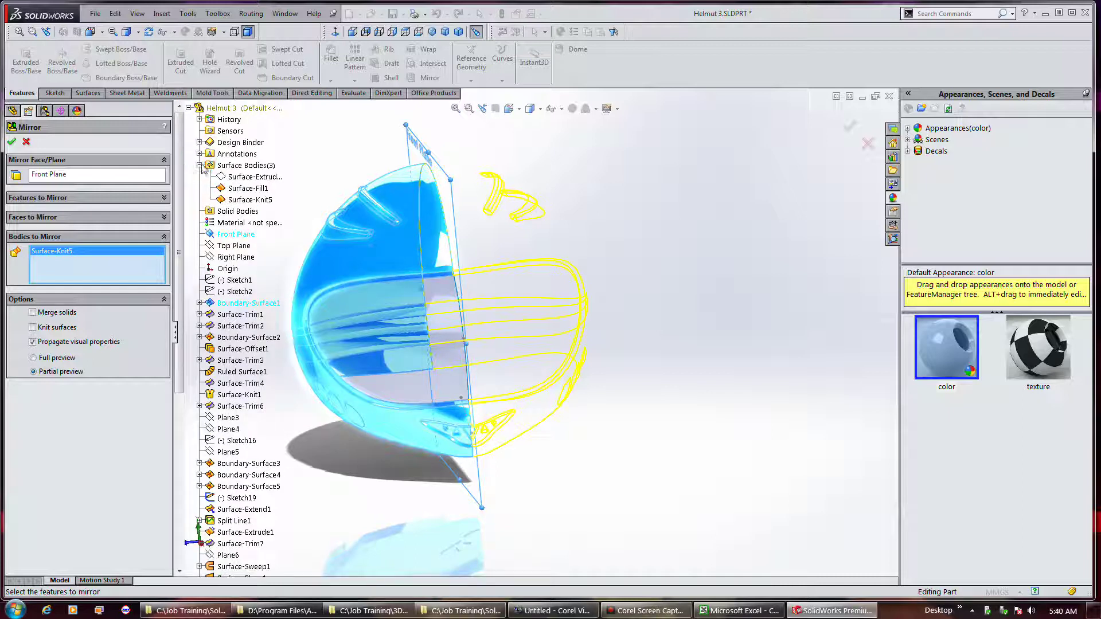
{"action": "left_click", "coordinate": [244, 188]}
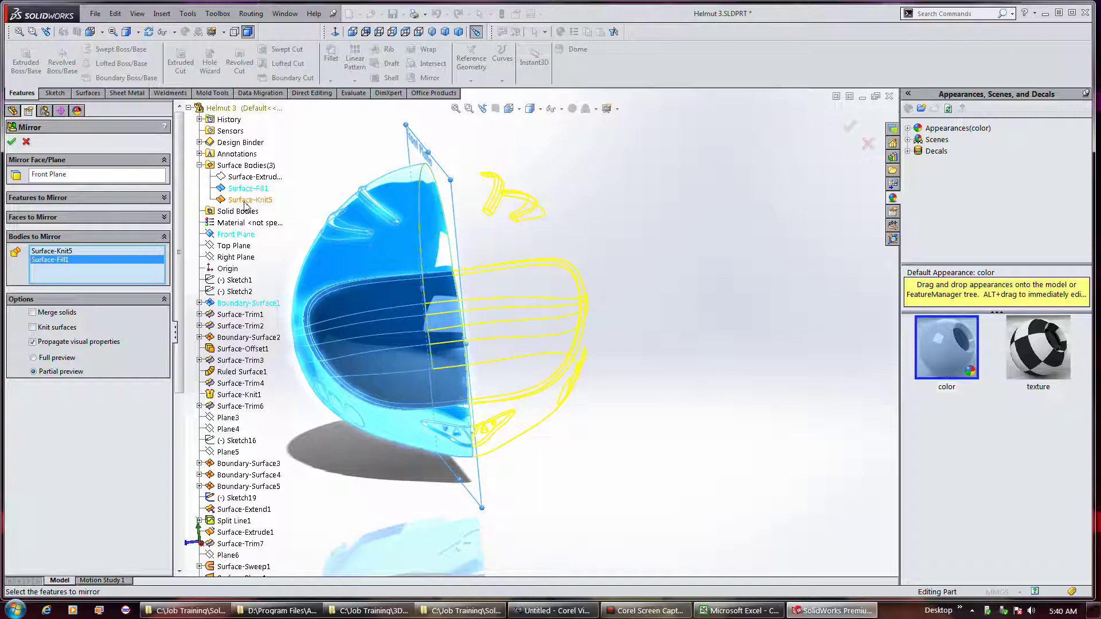
{"action": "right_click", "coordinate": [130, 265]}
{"action": "left_click", "coordinate": [152, 276]}
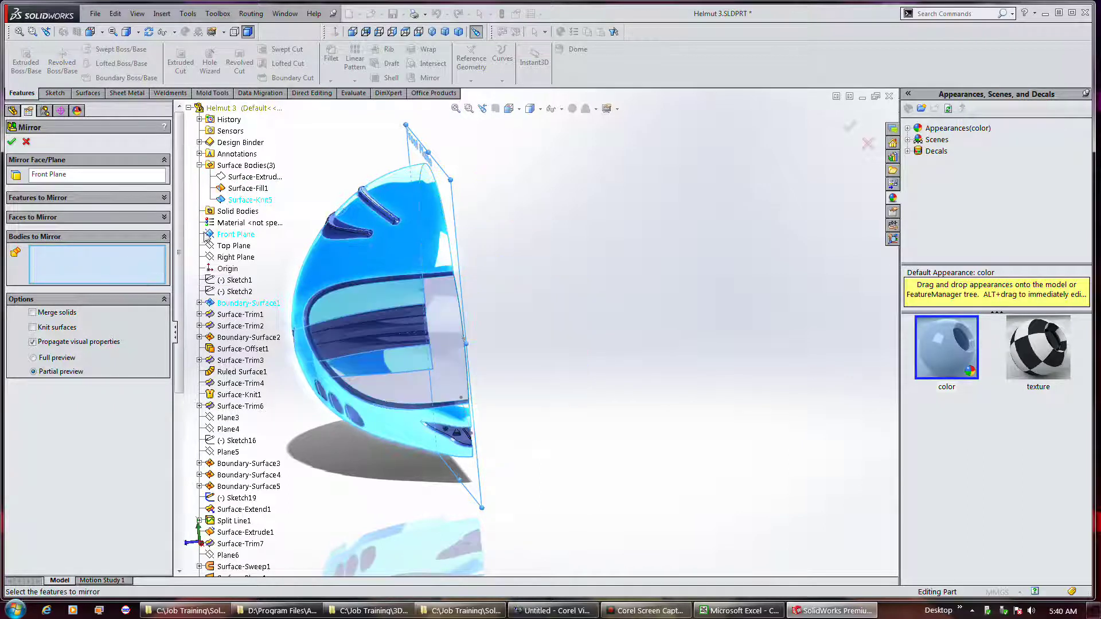
{"action": "left_click", "coordinate": [243, 188]}
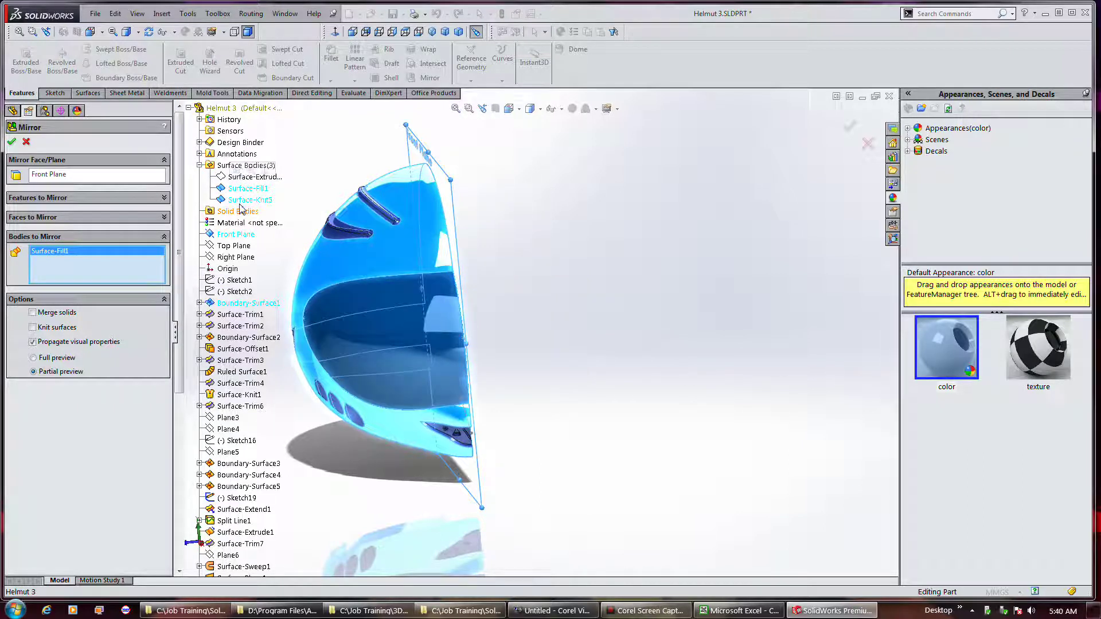
{"action": "right_click", "coordinate": [130, 268]}
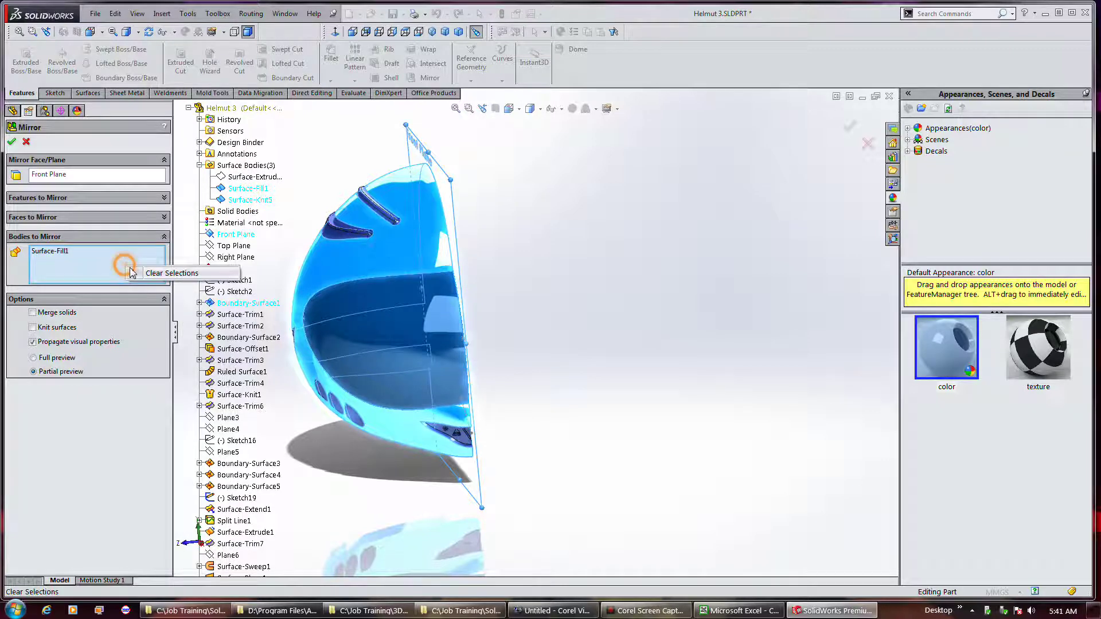
{"action": "left_click", "coordinate": [166, 273]}
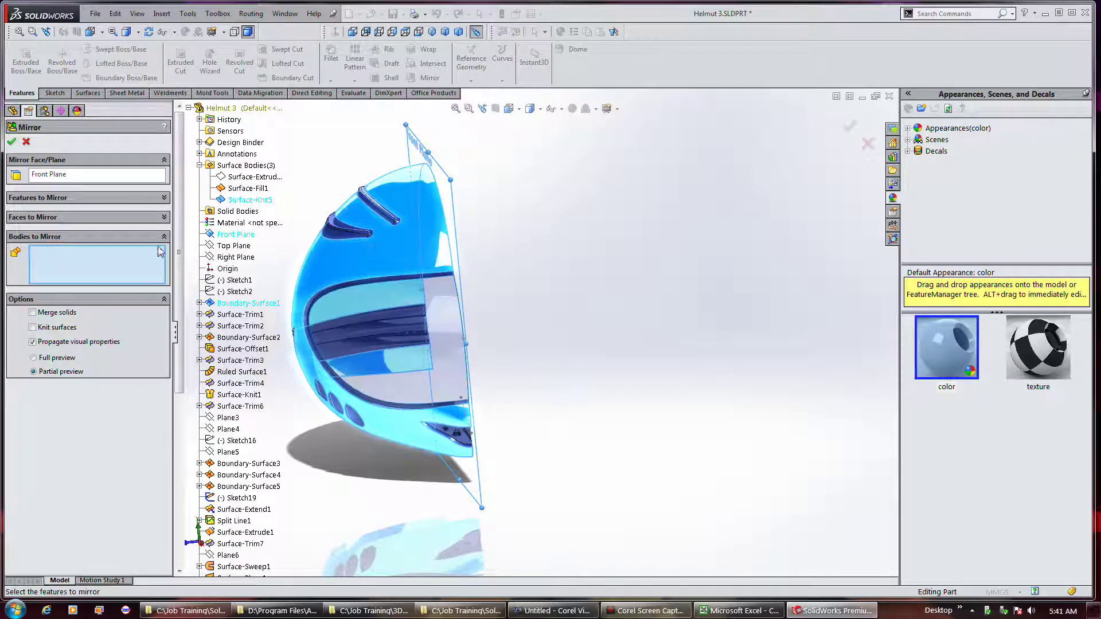
{"action": "left_click", "coordinate": [244, 189]}
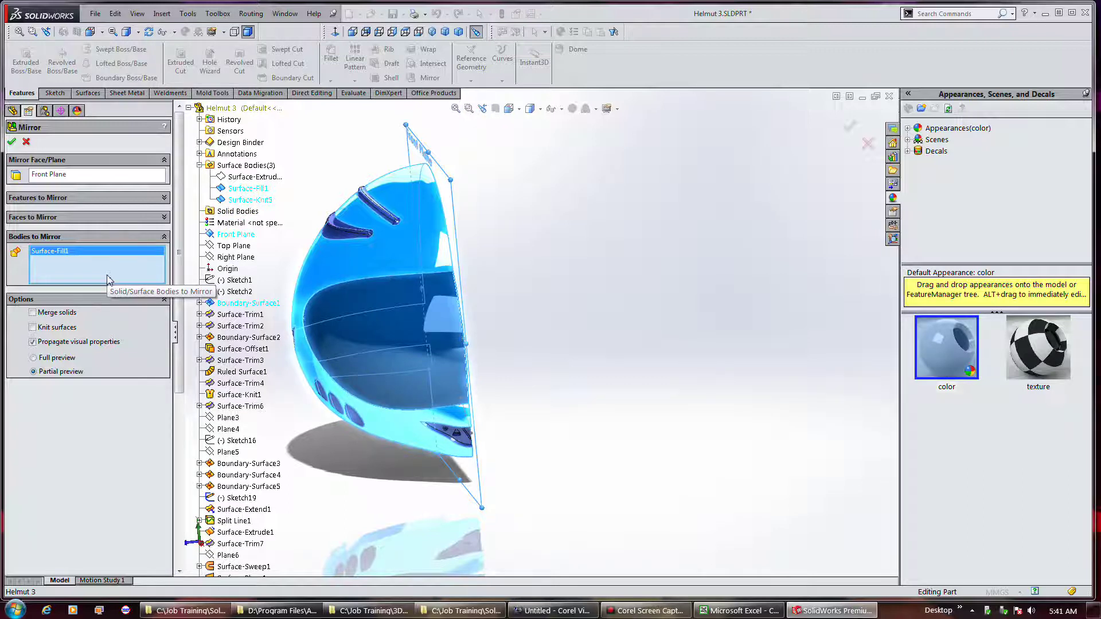
{"action": "left_click", "coordinate": [60, 327]}
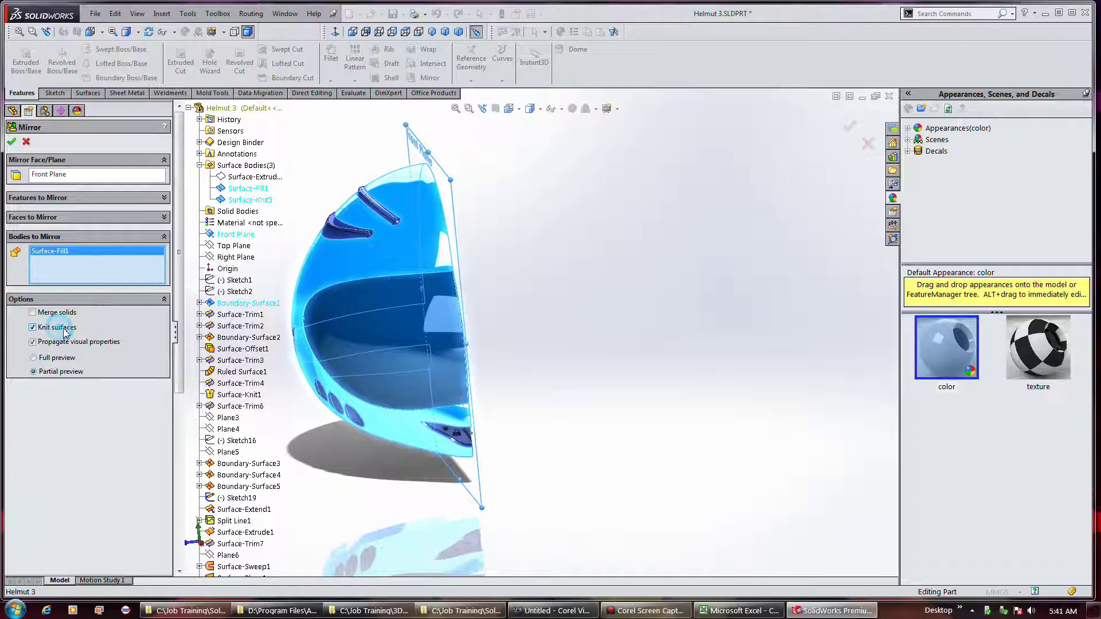
{"action": "right_click", "coordinate": [118, 270]}
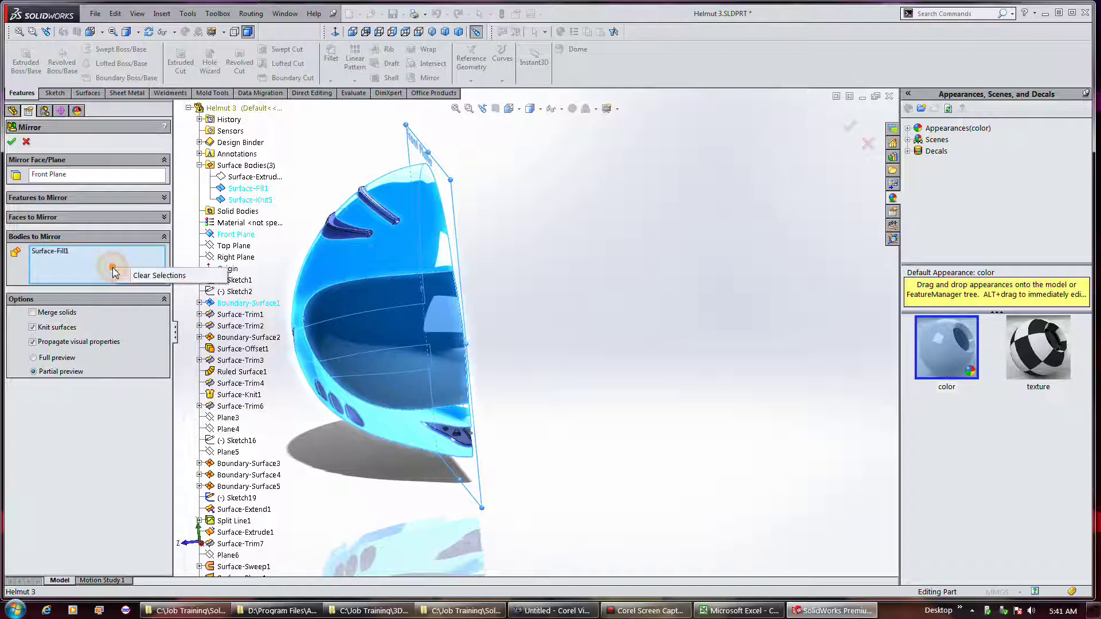
{"action": "left_click", "coordinate": [140, 275]}
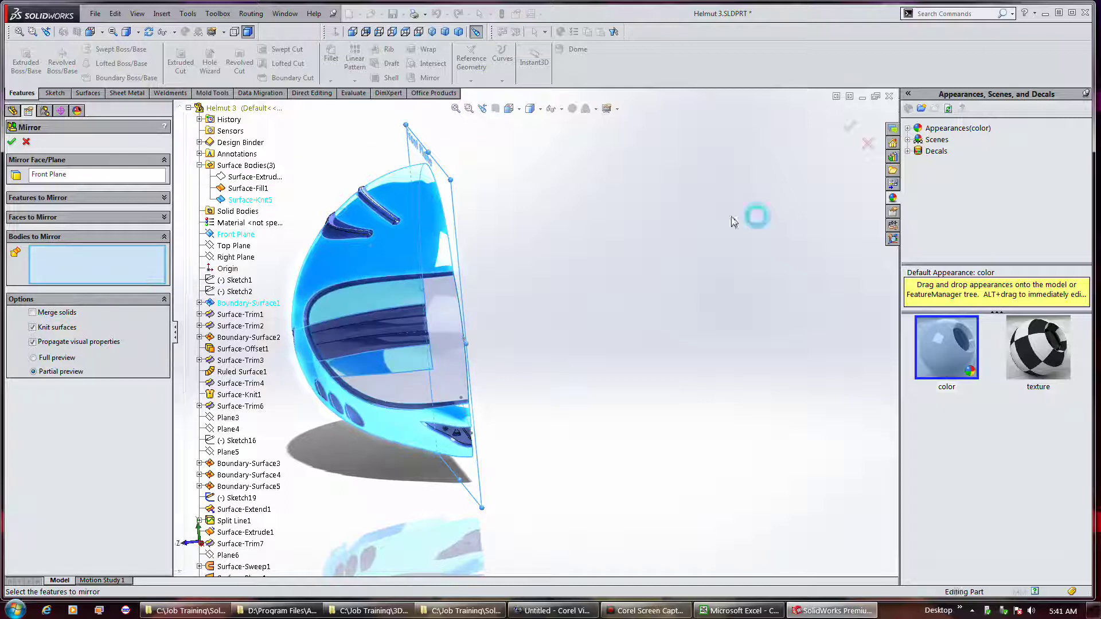
{"action": "left_click", "coordinate": [26, 141]}
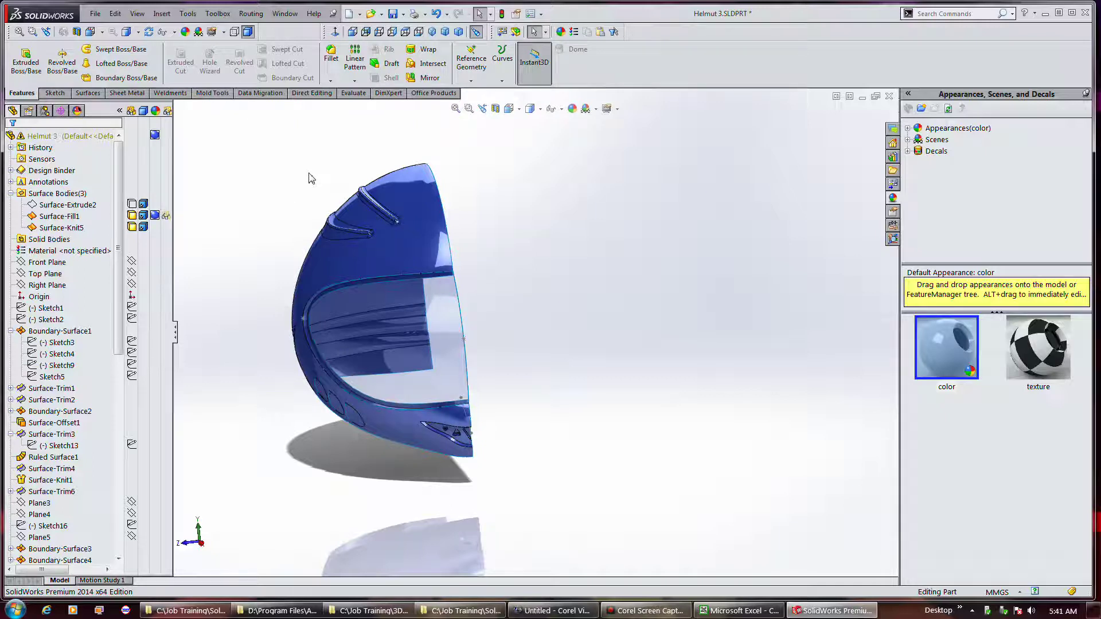
Step: Mirror the visor body Surface-Fill1 and the shell body Surface-Knit5 together about the Front Plane with Knit surfaces and Full preview enabled
{"action": "left_click", "coordinate": [424, 78]}
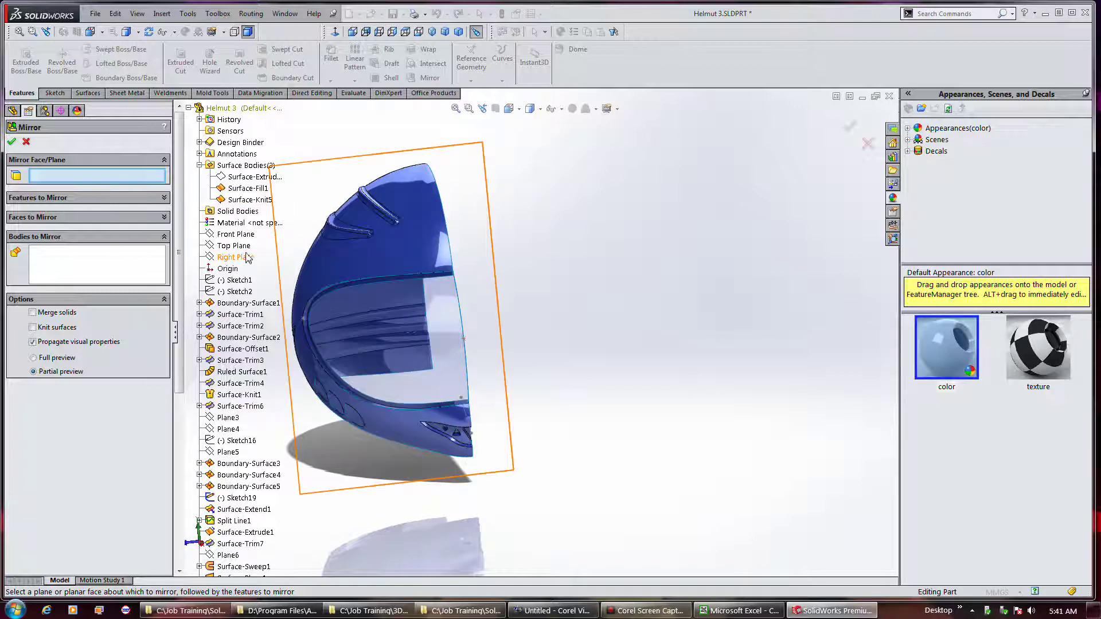
{"action": "left_click", "coordinate": [234, 234]}
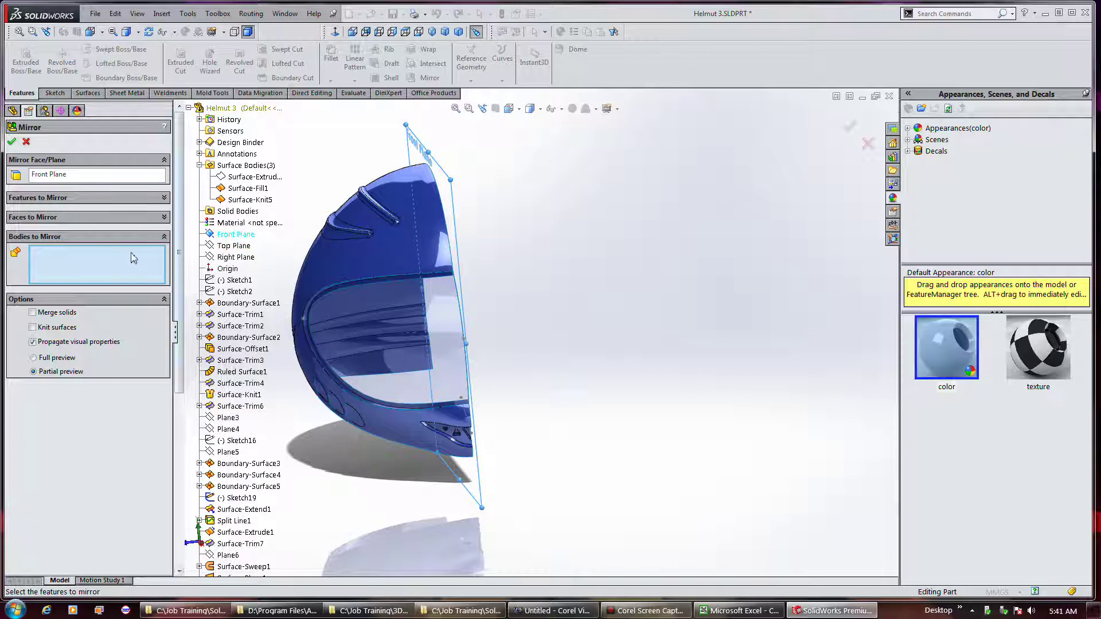
{"action": "left_click", "coordinate": [250, 189]}
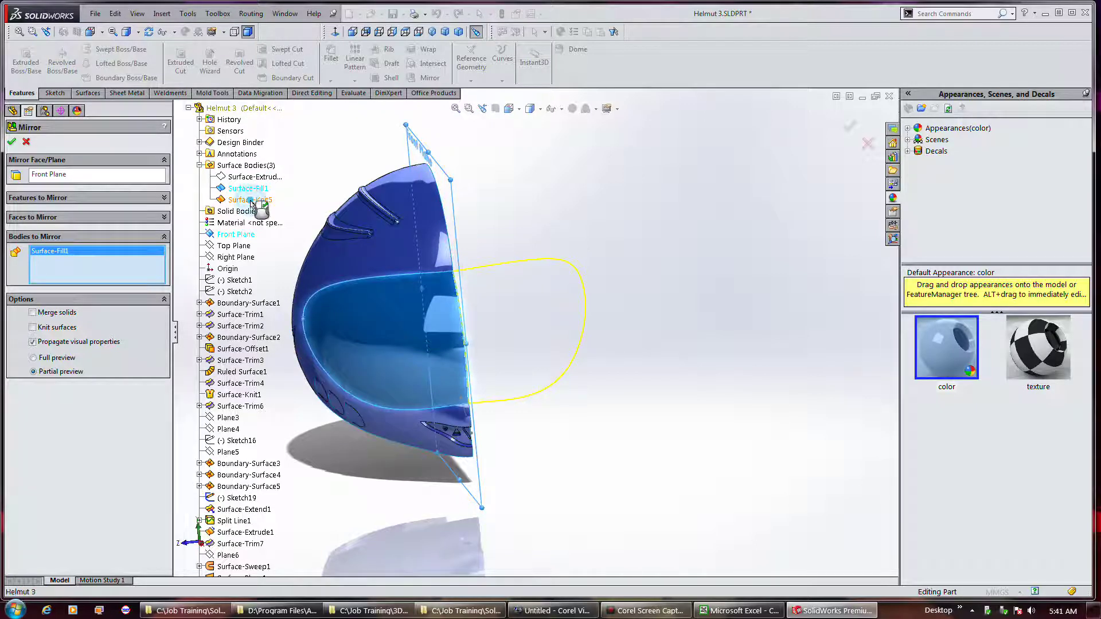
{"action": "left_click", "coordinate": [250, 201]}
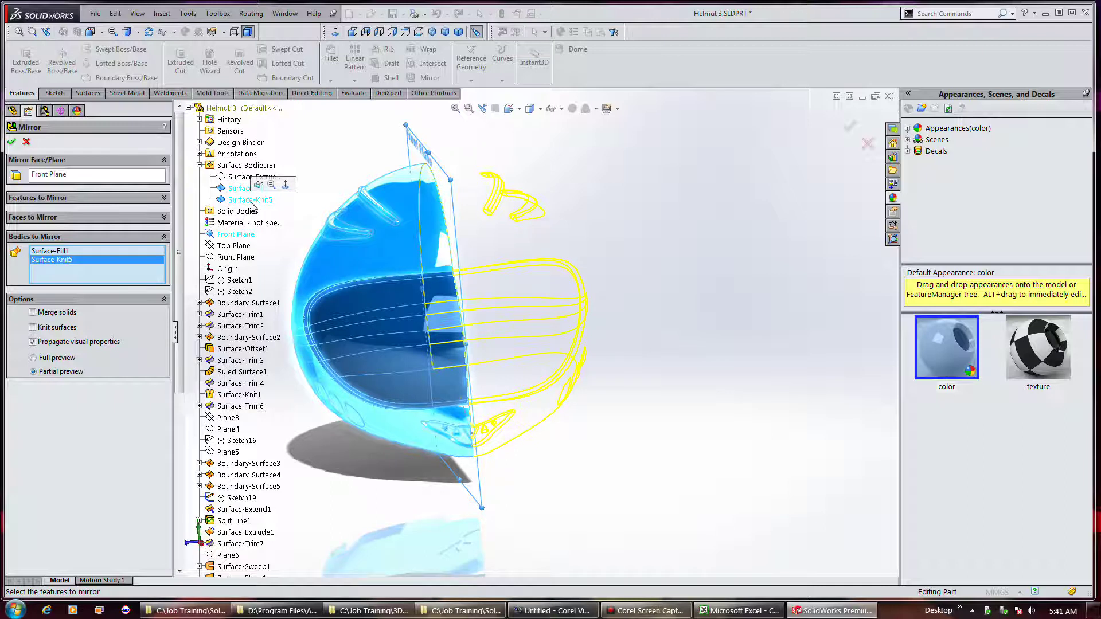
{"action": "left_click", "coordinate": [65, 325]}
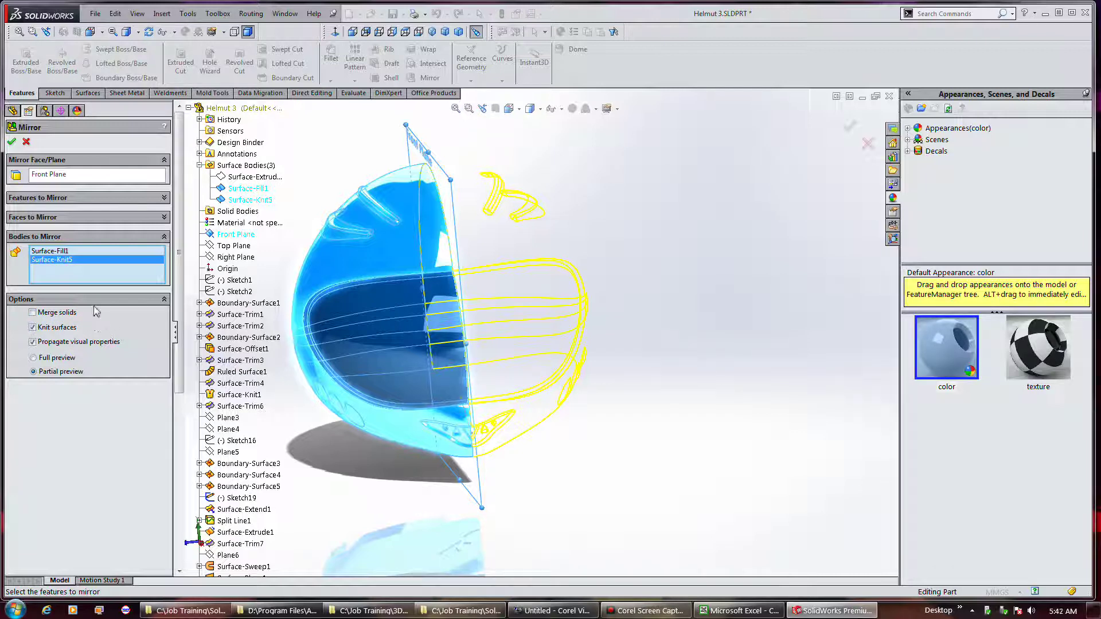
{"action": "left_click", "coordinate": [63, 359]}
{"action": "left_click", "coordinate": [11, 142]}
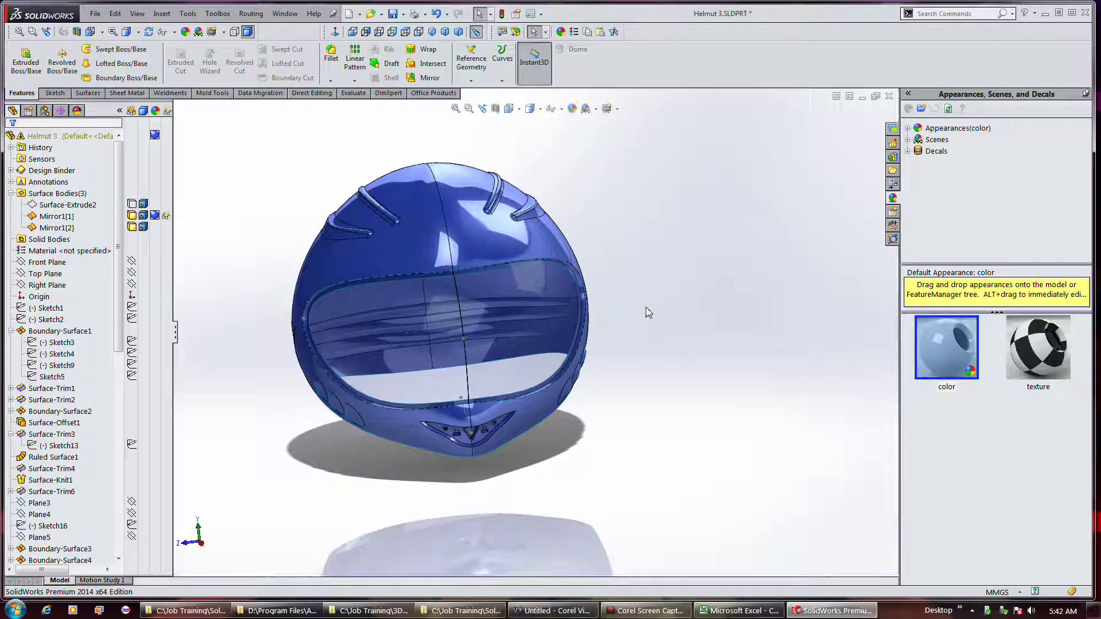
Step: Check the faces on both sides of the helmet's centre seam, then undo the combined visor and shell mirror
{"action": "left_click", "coordinate": [444, 241]}
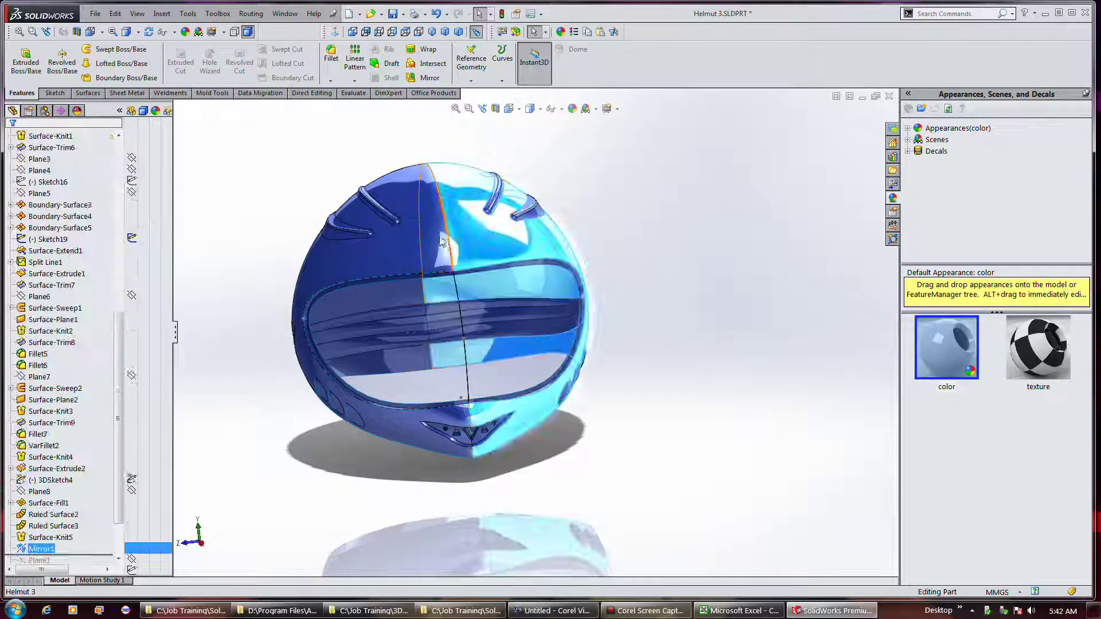
{"action": "left_click", "coordinate": [605, 265]}
{"action": "left_click_drag", "start_coordinate": [488, 232], "coordinate": [494, 439]}
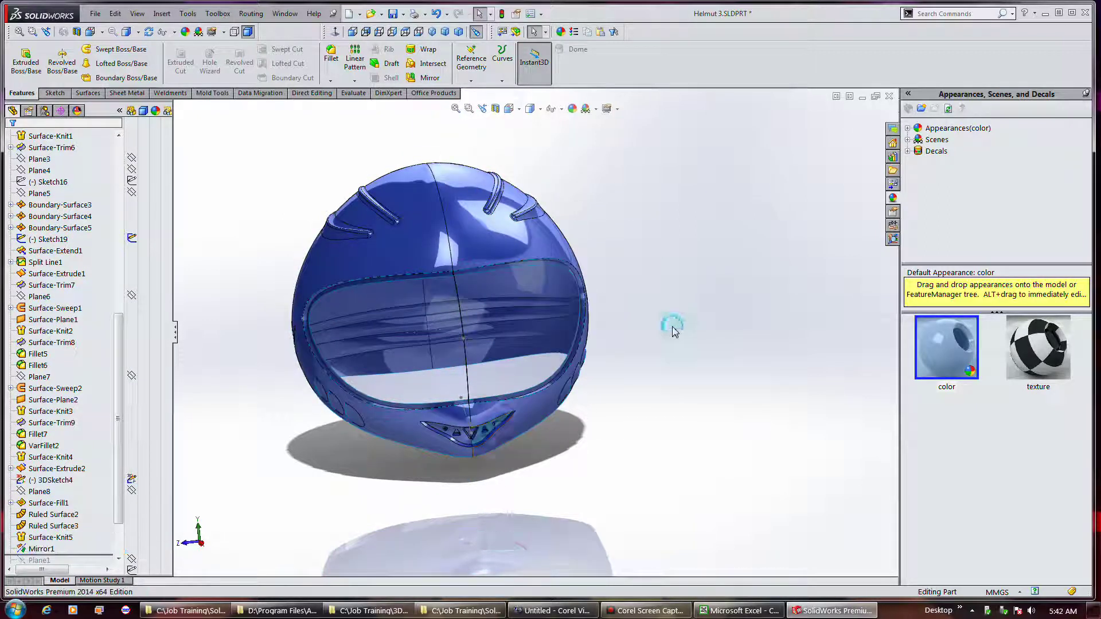
{"action": "left_click", "coordinate": [488, 296]}
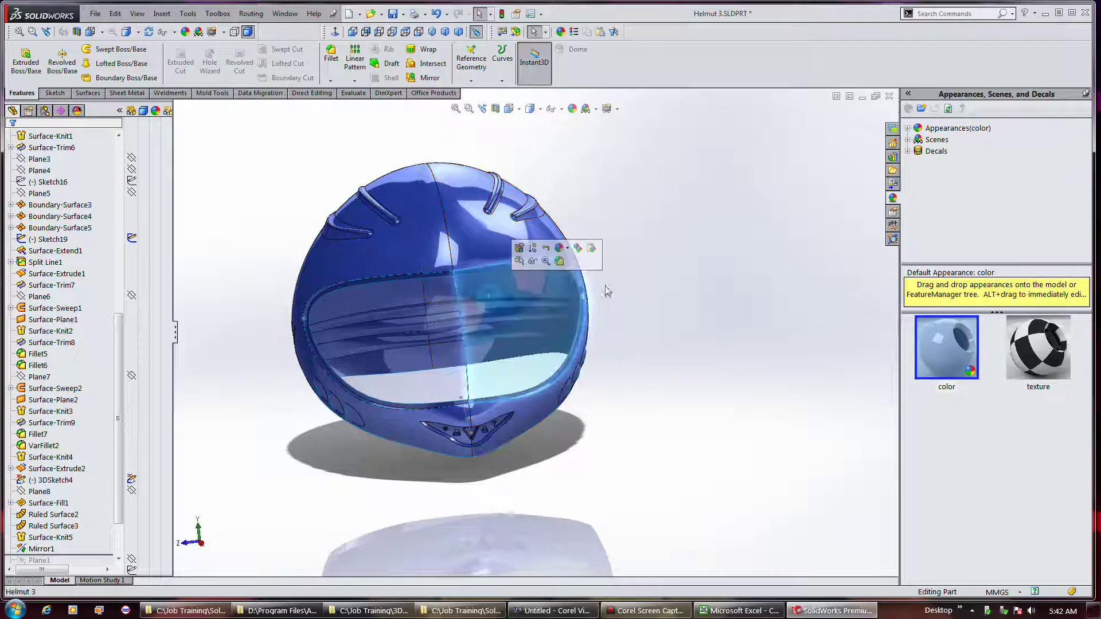
{"action": "left_click", "coordinate": [663, 246]}
{"action": "key", "text": "ctrl+z"}
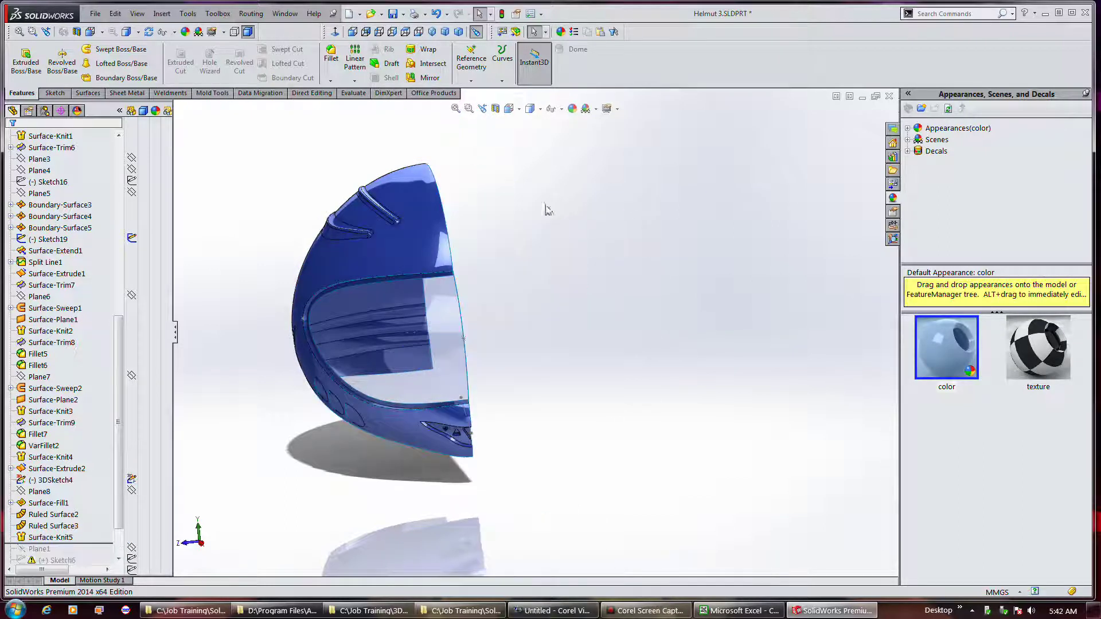
{"action": "left_click", "coordinate": [441, 80]}
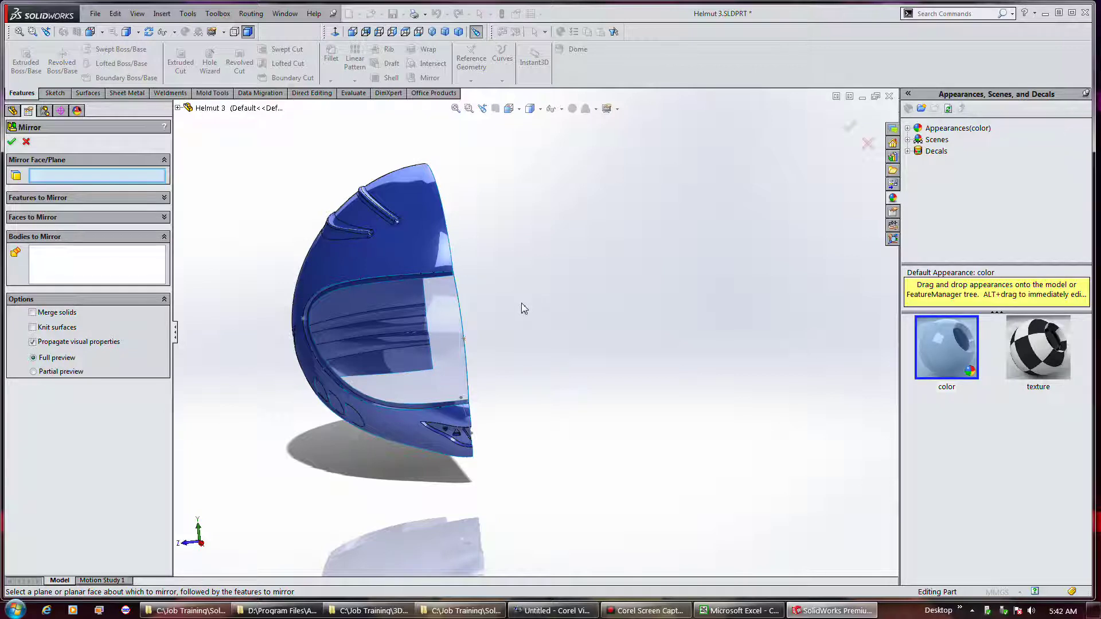
{"action": "left_click", "coordinate": [178, 108]}
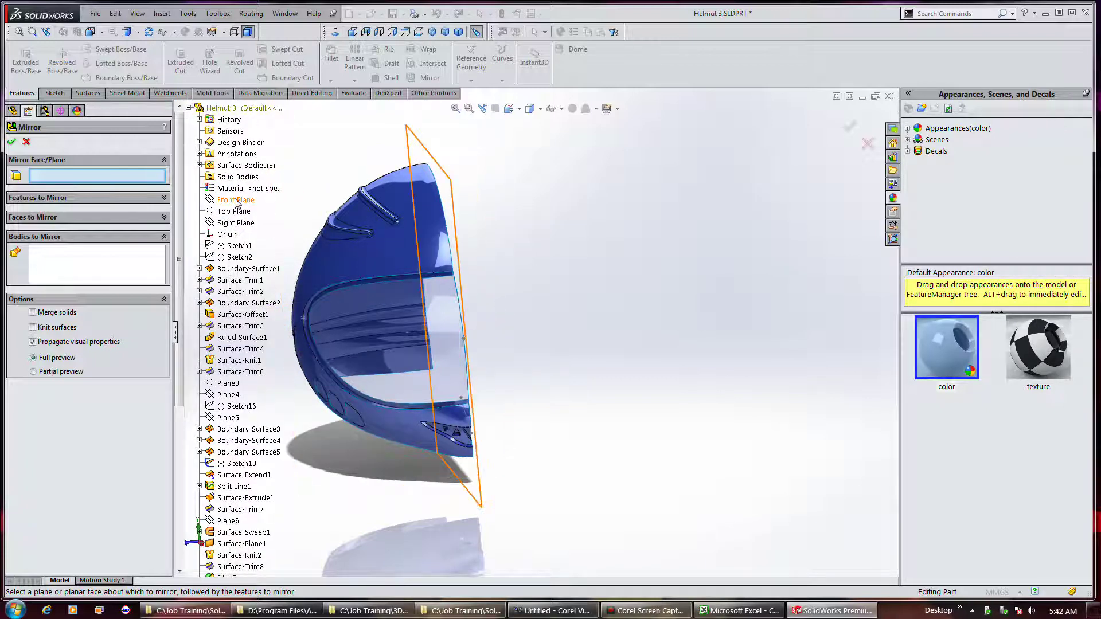
{"action": "left_click", "coordinate": [236, 200]}
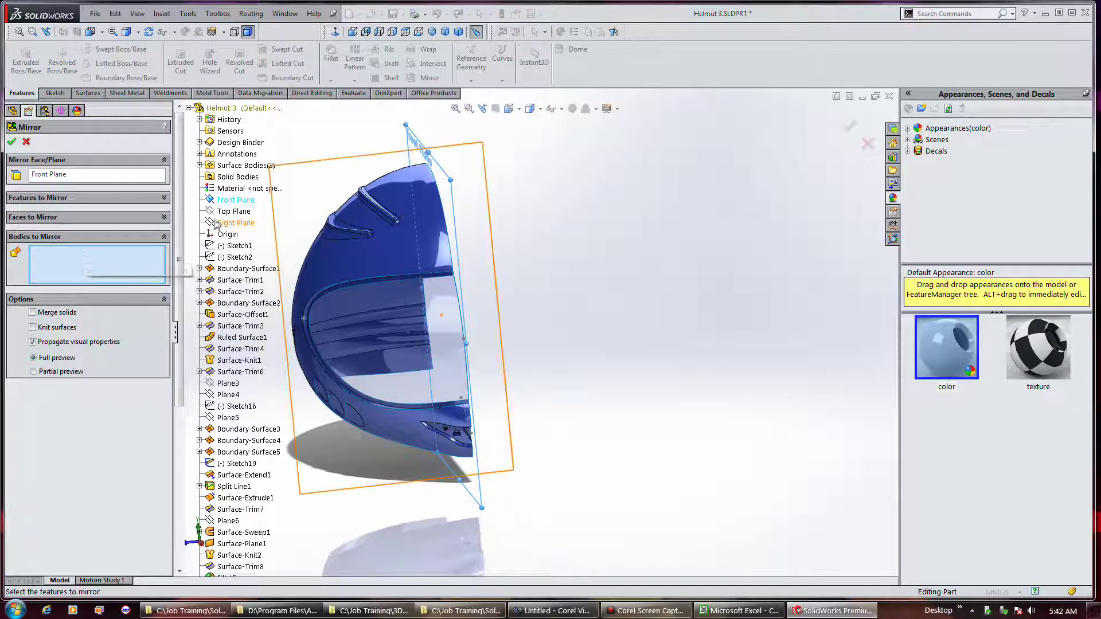
{"action": "left_click", "coordinate": [200, 165]}
{"action": "left_click", "coordinate": [246, 188]}
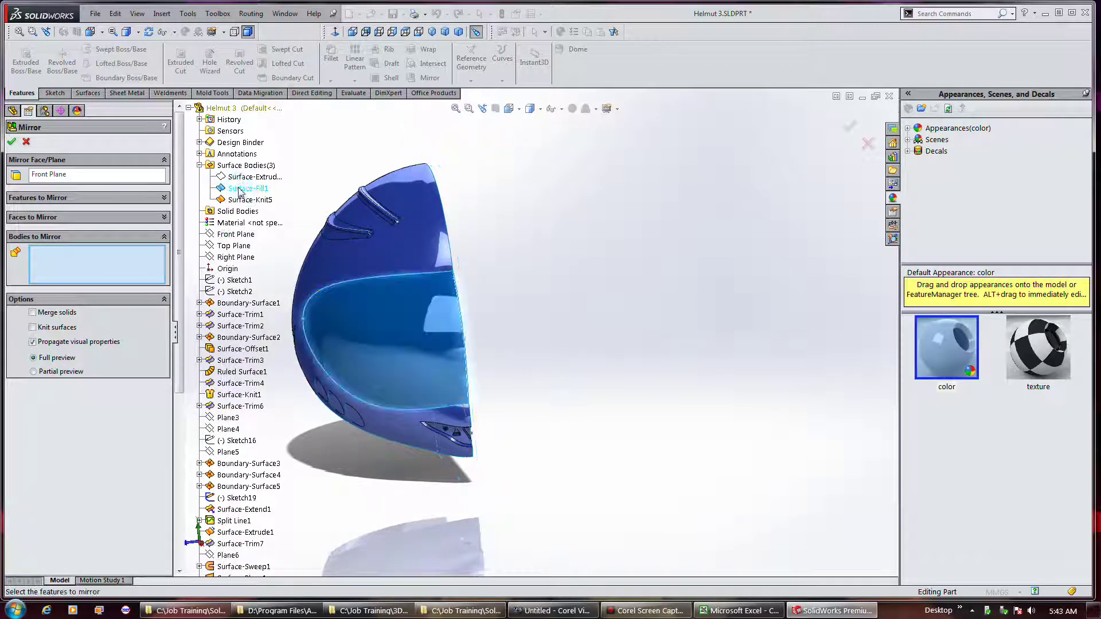
{"action": "left_click", "coordinate": [244, 199]}
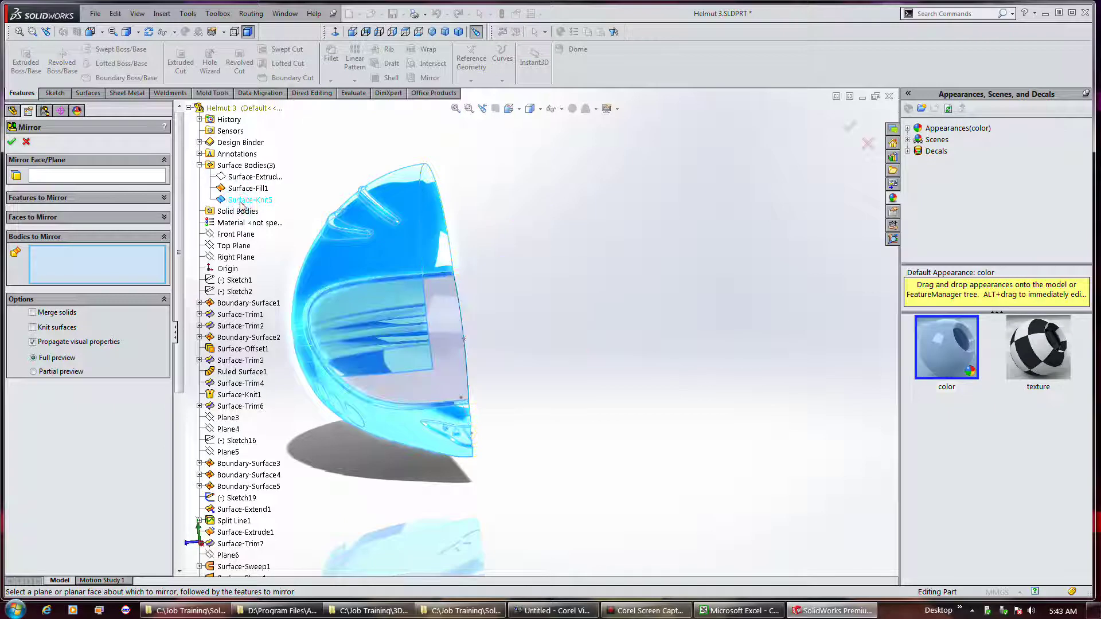
{"action": "left_click", "coordinate": [58, 328]}
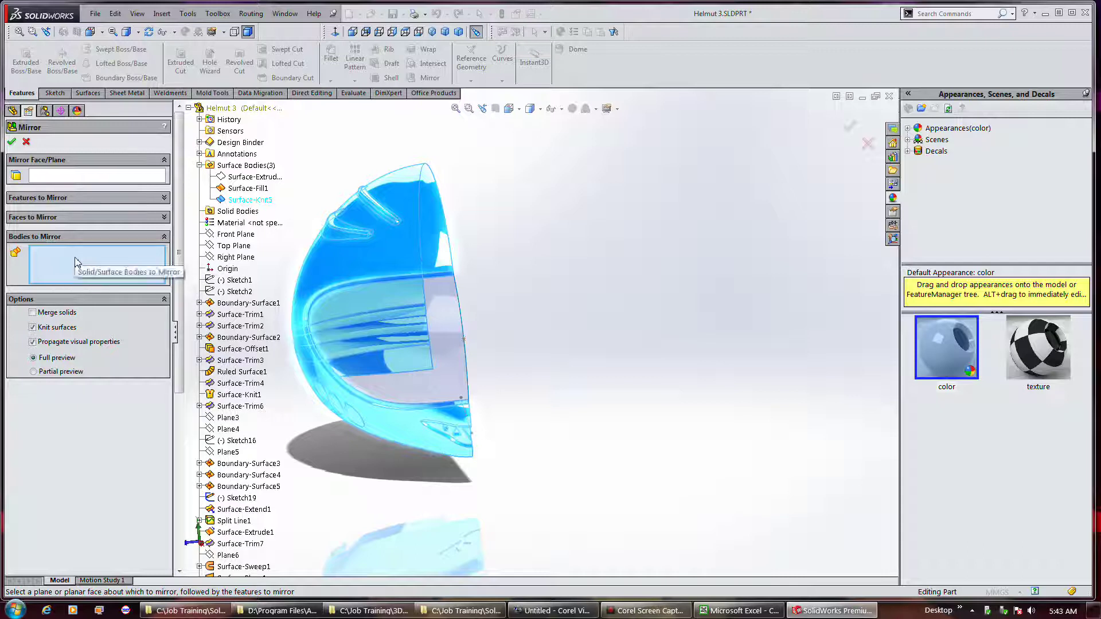
{"action": "left_click", "coordinate": [236, 199]}
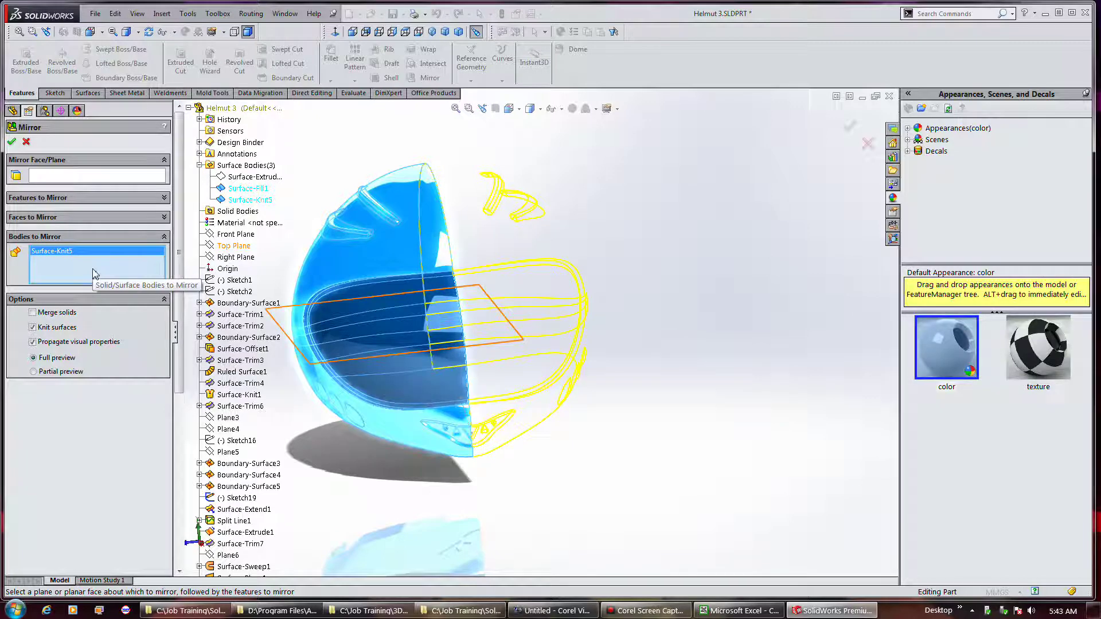
{"action": "left_click", "coordinate": [26, 141]}
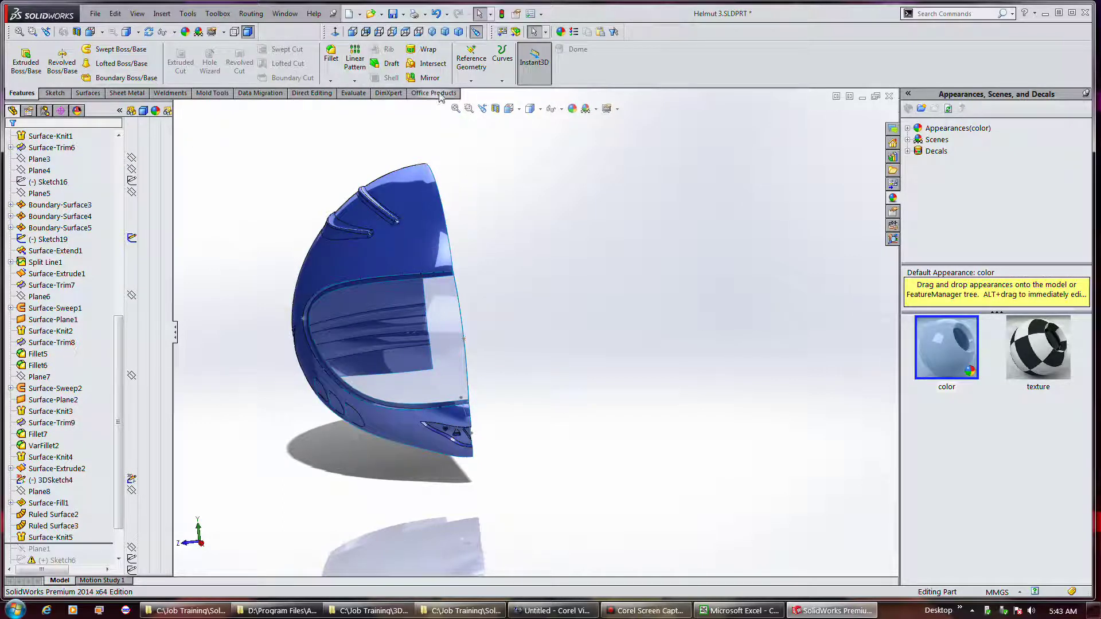
Step: Mirror only the shell body Surface-Knit5 about the Front Plane with Knit surfaces enabled, and check the shell and visor faces
{"action": "left_click", "coordinate": [430, 77]}
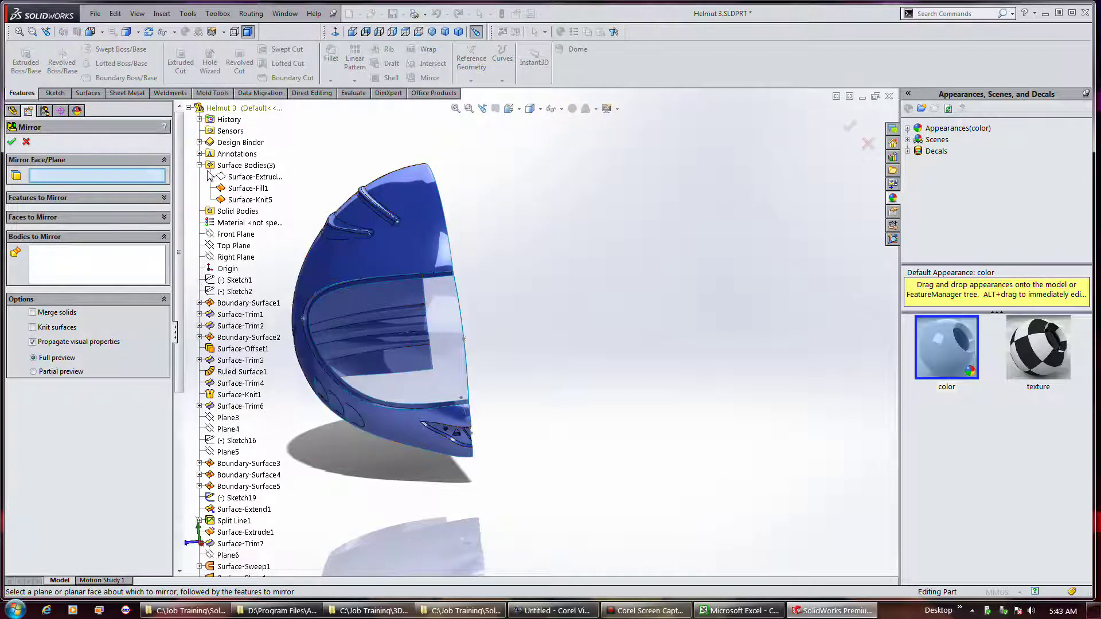
{"action": "left_click", "coordinate": [235, 237]}
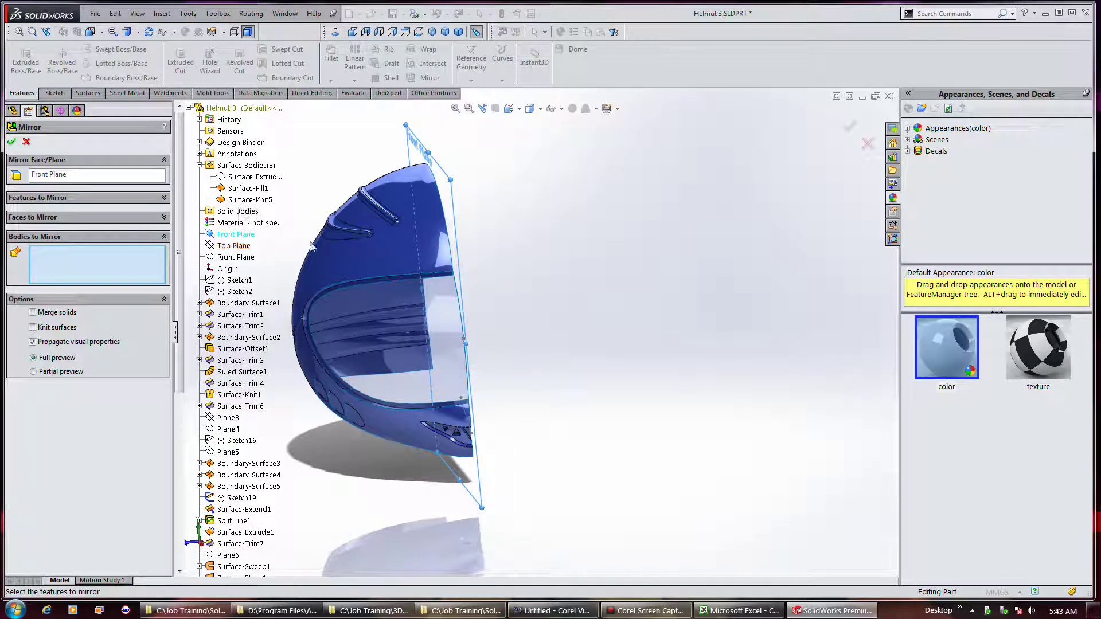
{"action": "left_click", "coordinate": [244, 200]}
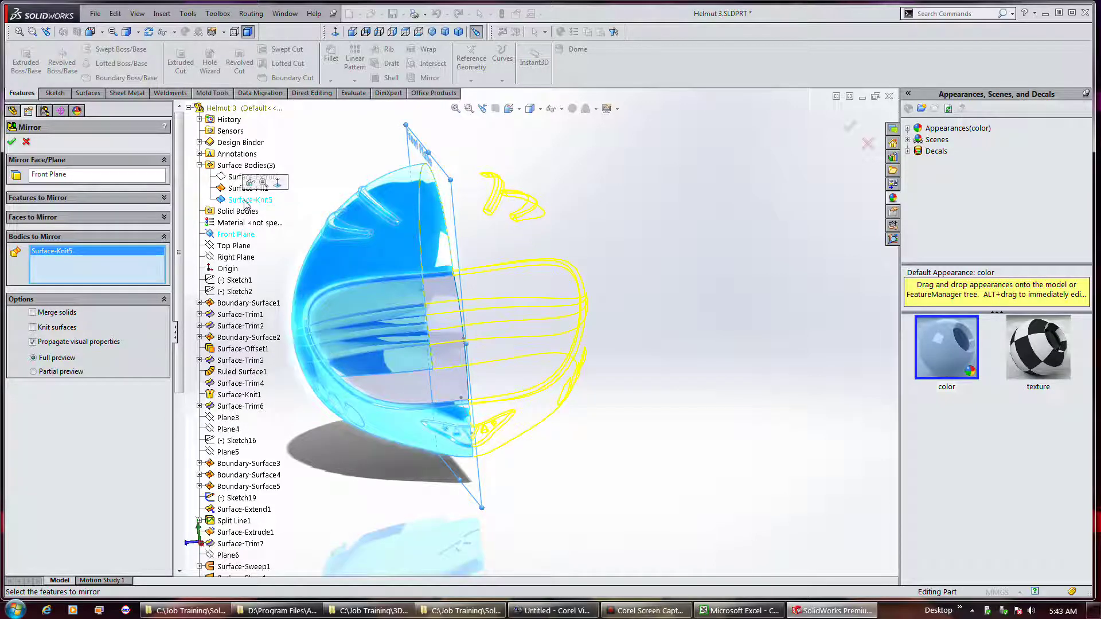
{"action": "left_click", "coordinate": [52, 328]}
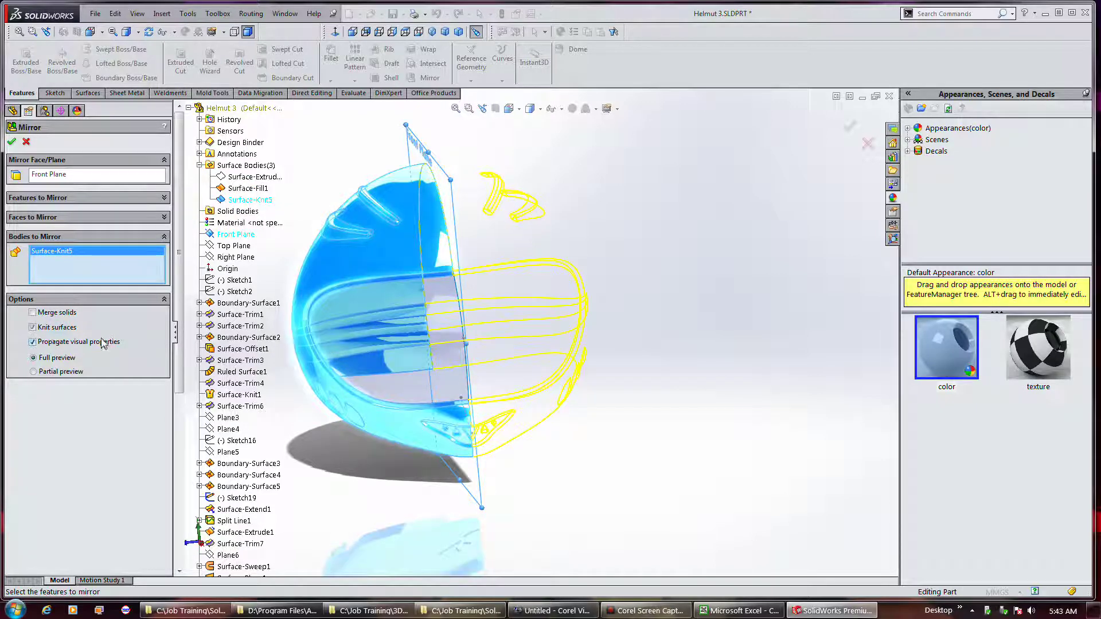
{"action": "left_click", "coordinate": [11, 141]}
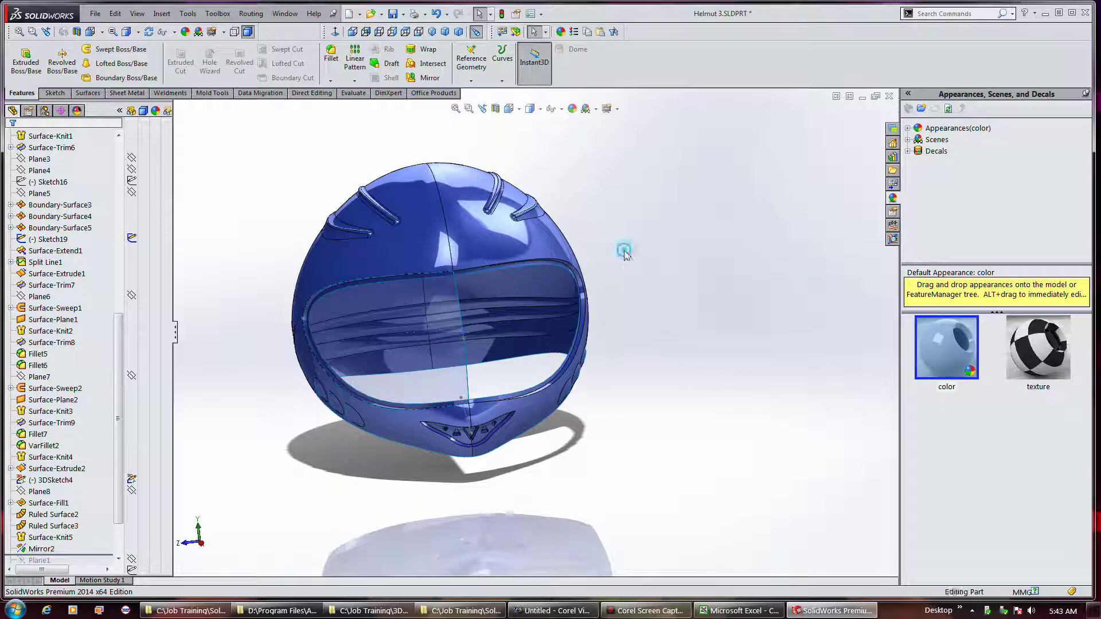
{"action": "left_click", "coordinate": [448, 232]}
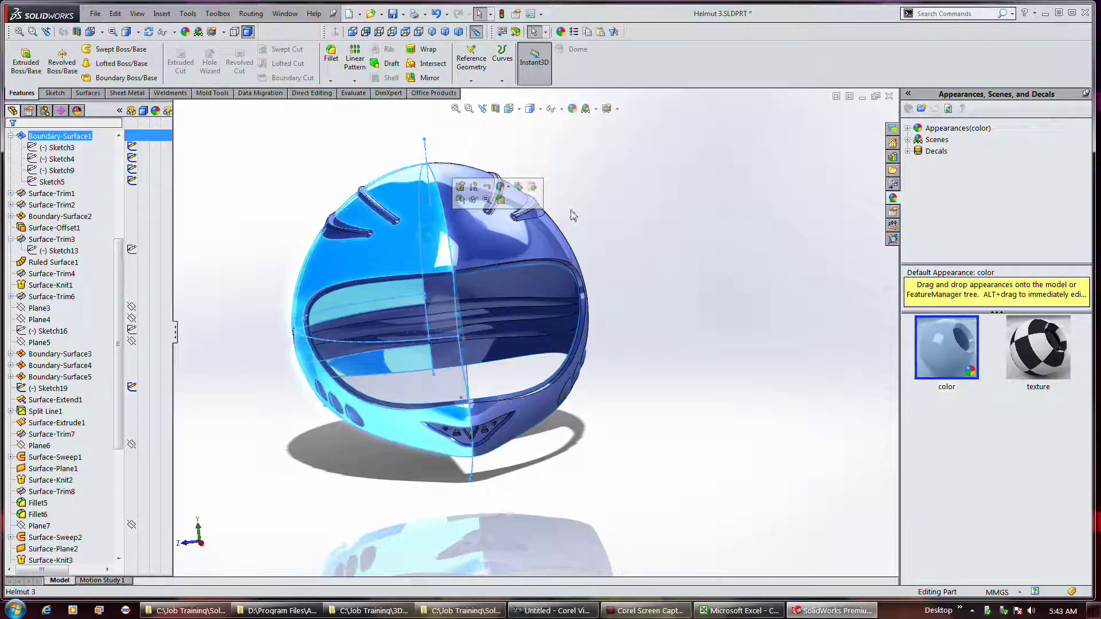
{"action": "left_click", "coordinate": [606, 206]}
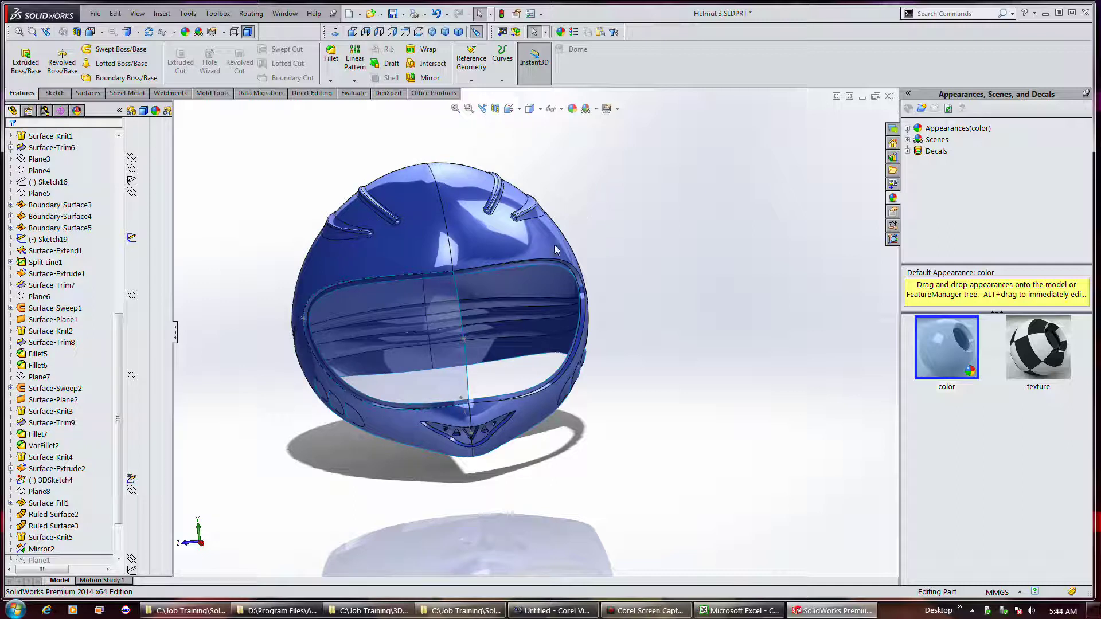
{"action": "left_click", "coordinate": [436, 332]}
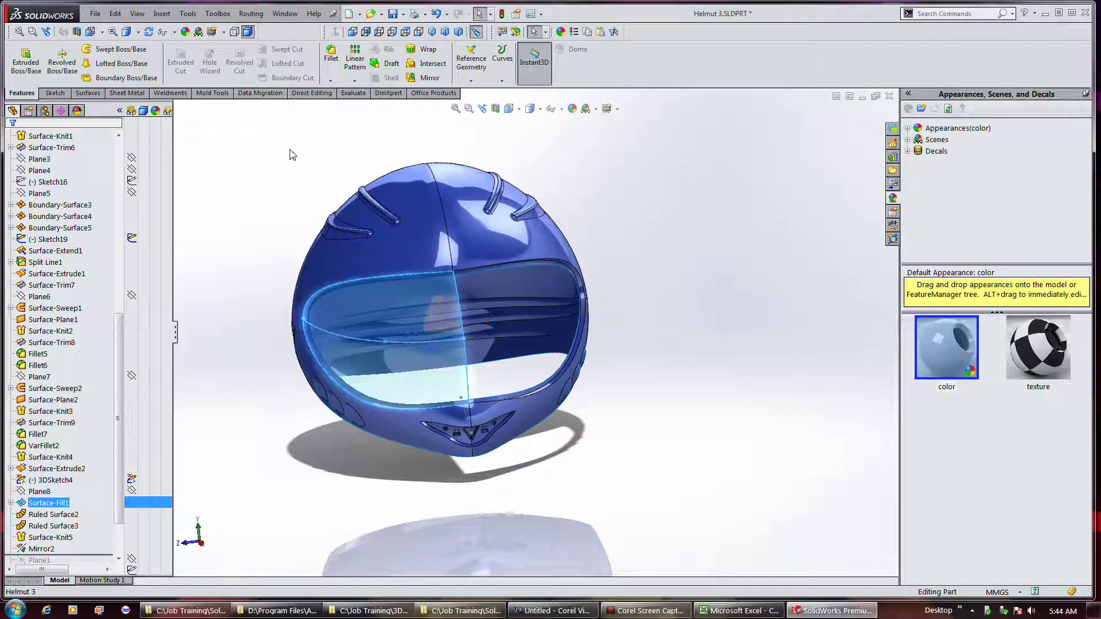
{"action": "left_click", "coordinate": [259, 148]}
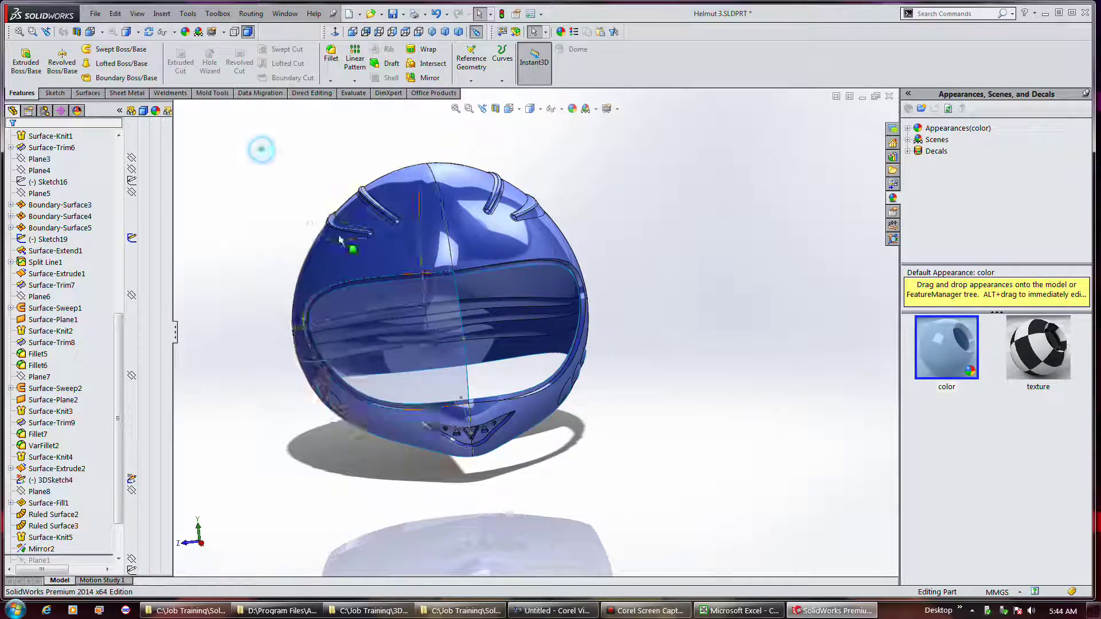
Step: Try to mirror the visor body Surface-Fill1 about the Front Plane with Merge solids and Knit surfaces enabled
{"action": "left_click", "coordinate": [430, 78]}
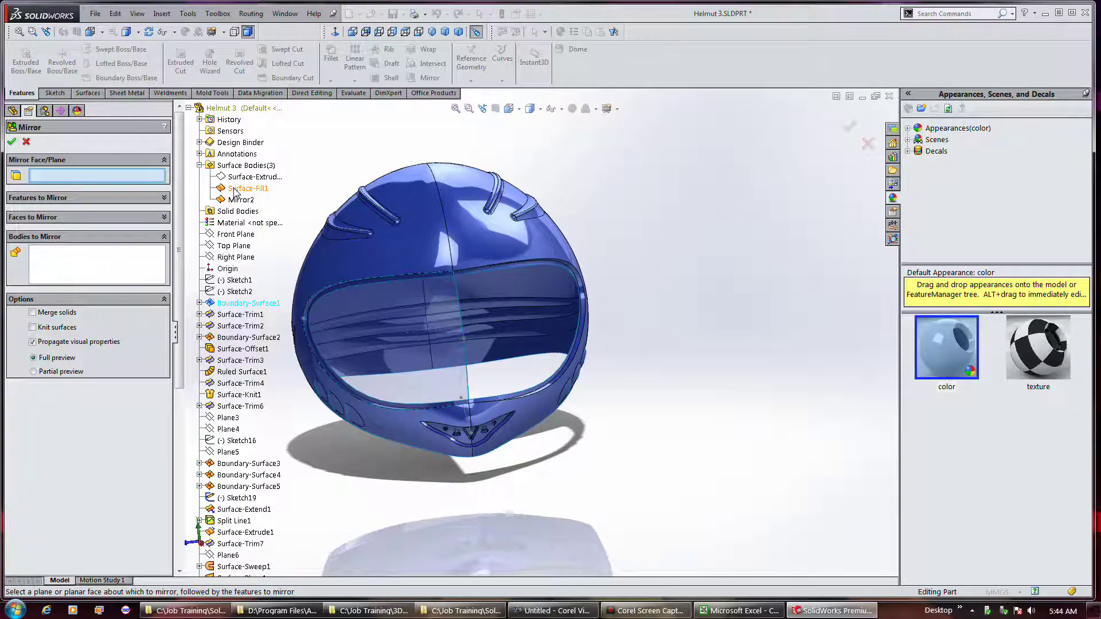
{"action": "left_click", "coordinate": [231, 235]}
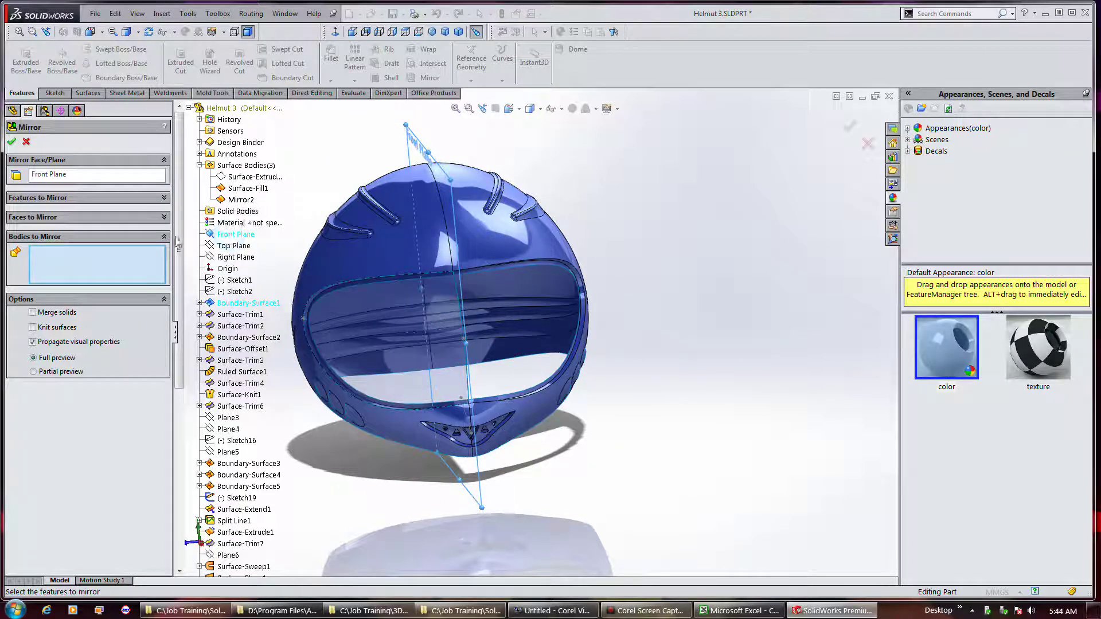
{"action": "left_click", "coordinate": [229, 189]}
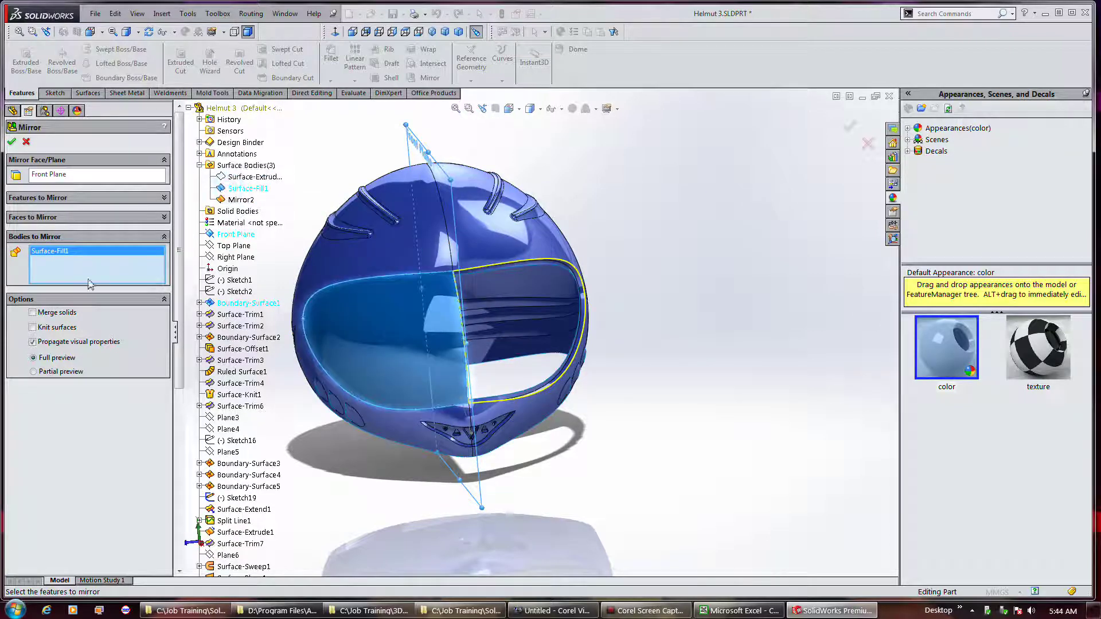
{"action": "left_click", "coordinate": [65, 329]}
{"action": "left_click", "coordinate": [58, 312]}
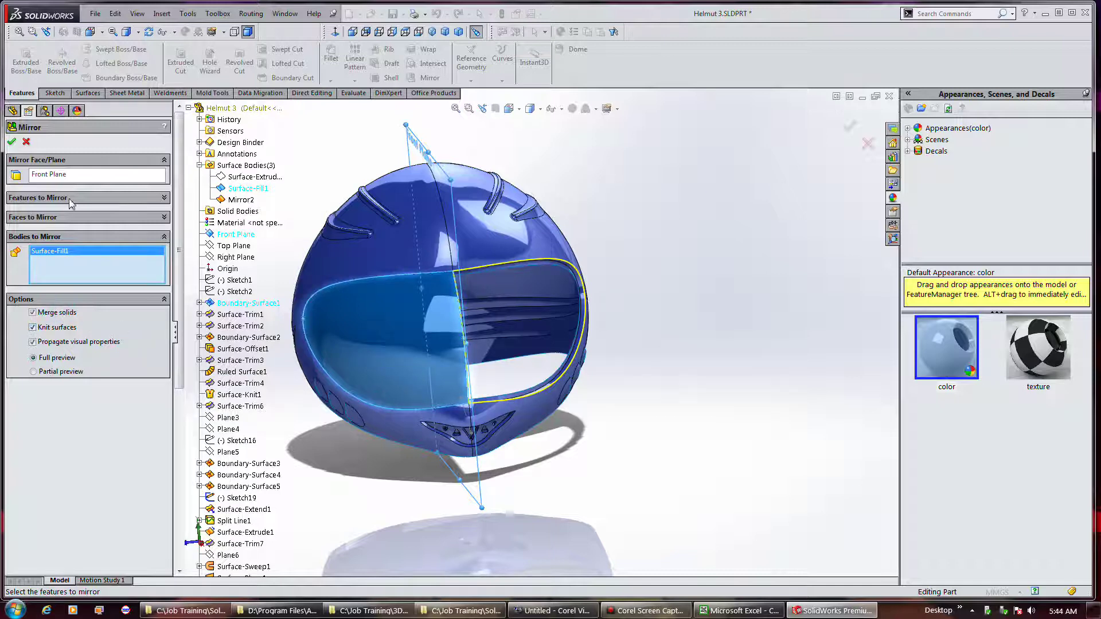
{"action": "left_click", "coordinate": [12, 142]}
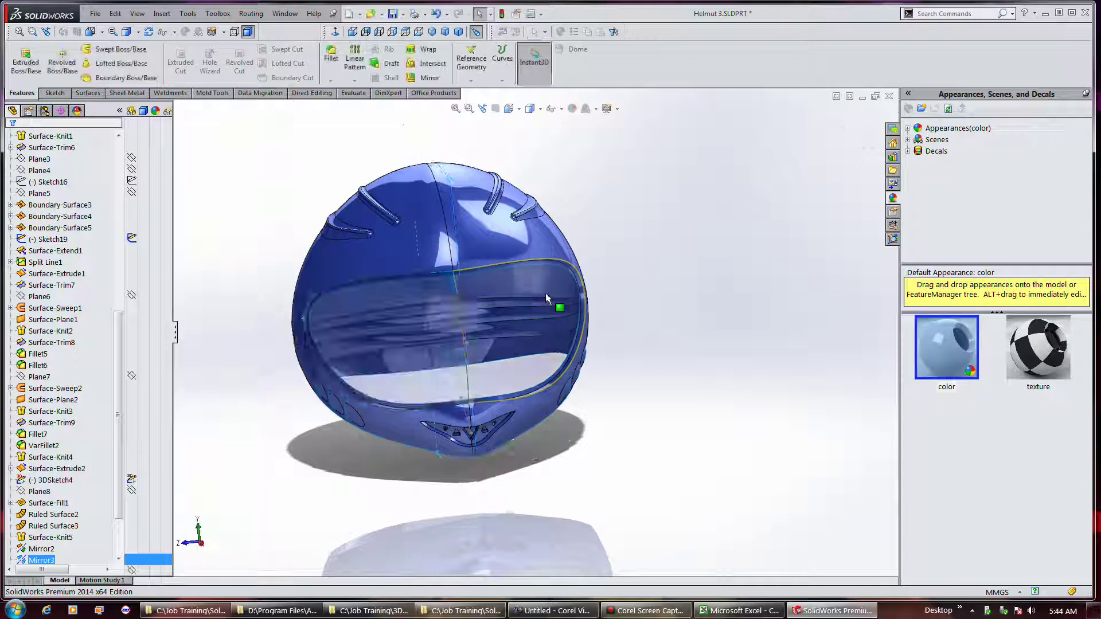
Step: Check the visor face beside the centre seam, then undo the visor mirror made with Merge solids
{"action": "left_click", "coordinate": [482, 317]}
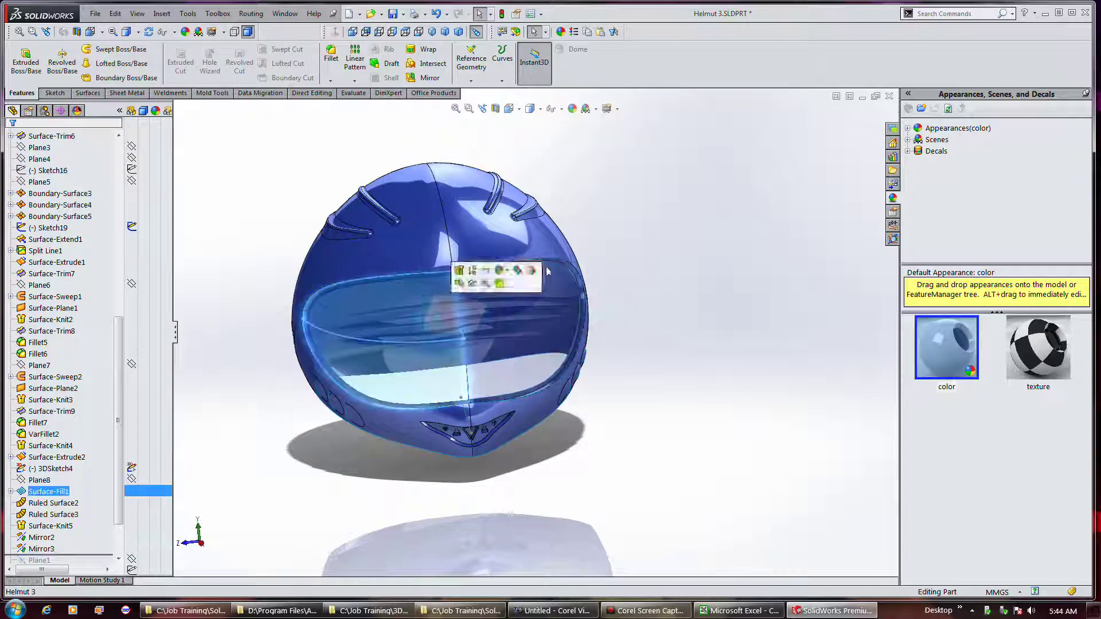
{"action": "left_click", "coordinate": [671, 233]}
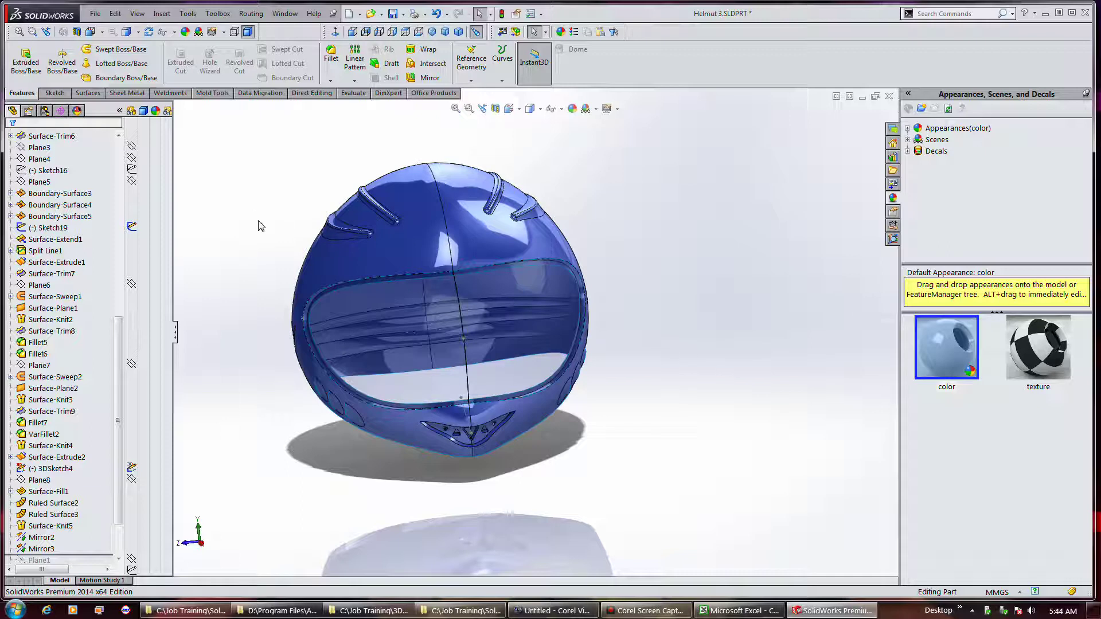
{"action": "key", "text": "ctrl+b"}
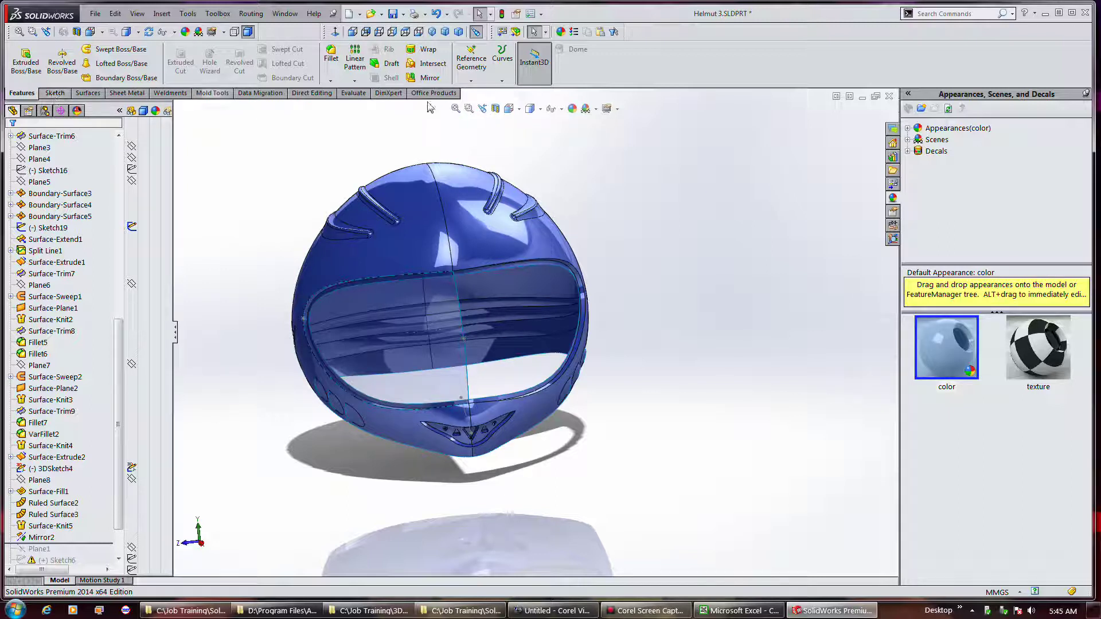
Step: Mirror the visor body Surface-Fill1 about the Front Plane with Knit surfaces enabled and Merge solids disabled
{"action": "left_click", "coordinate": [431, 80]}
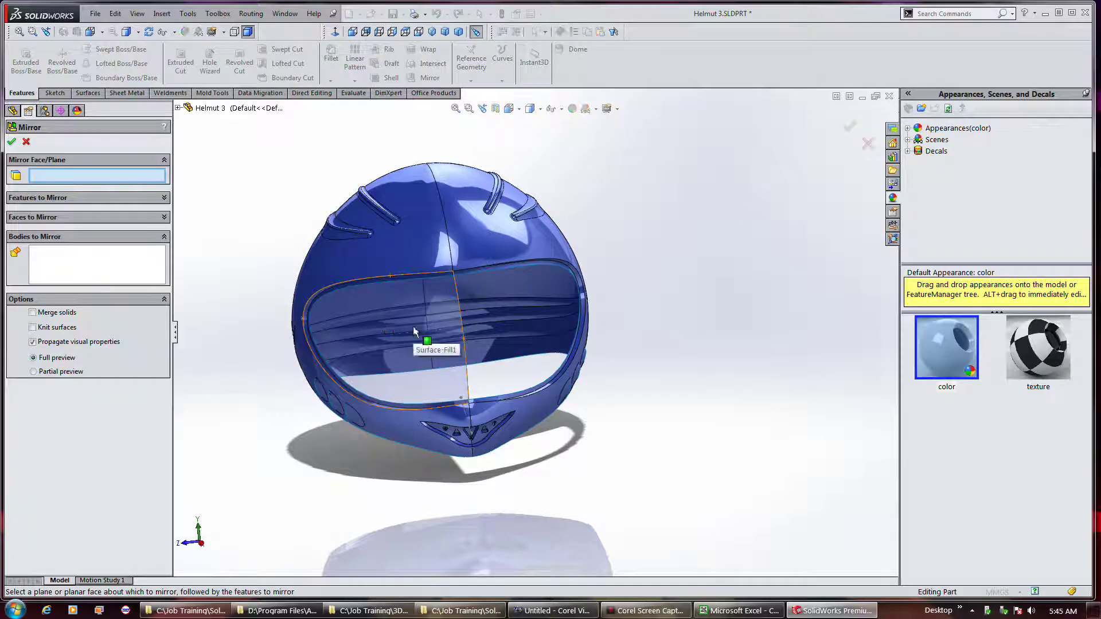
{"action": "left_click", "coordinate": [224, 191]}
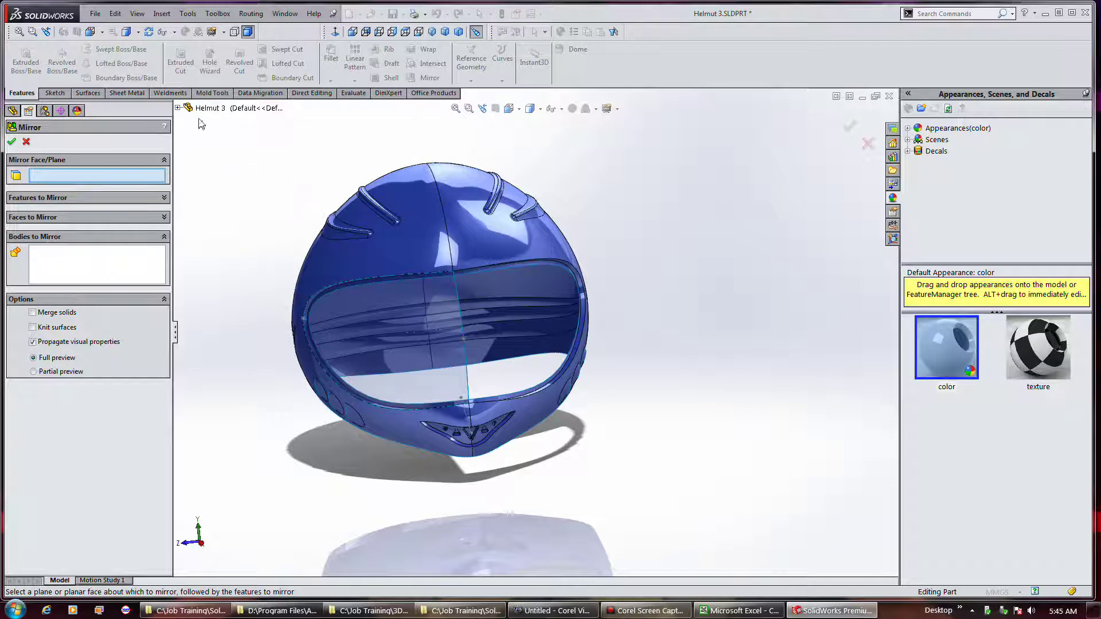
{"action": "left_click", "coordinate": [177, 108]}
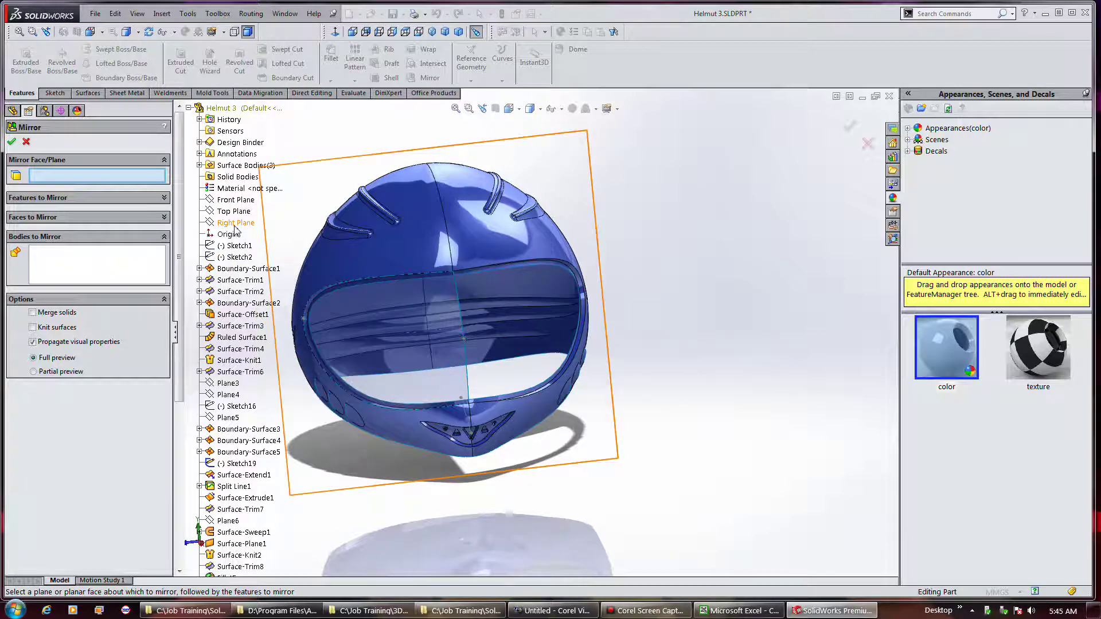
{"action": "left_click", "coordinate": [236, 199]}
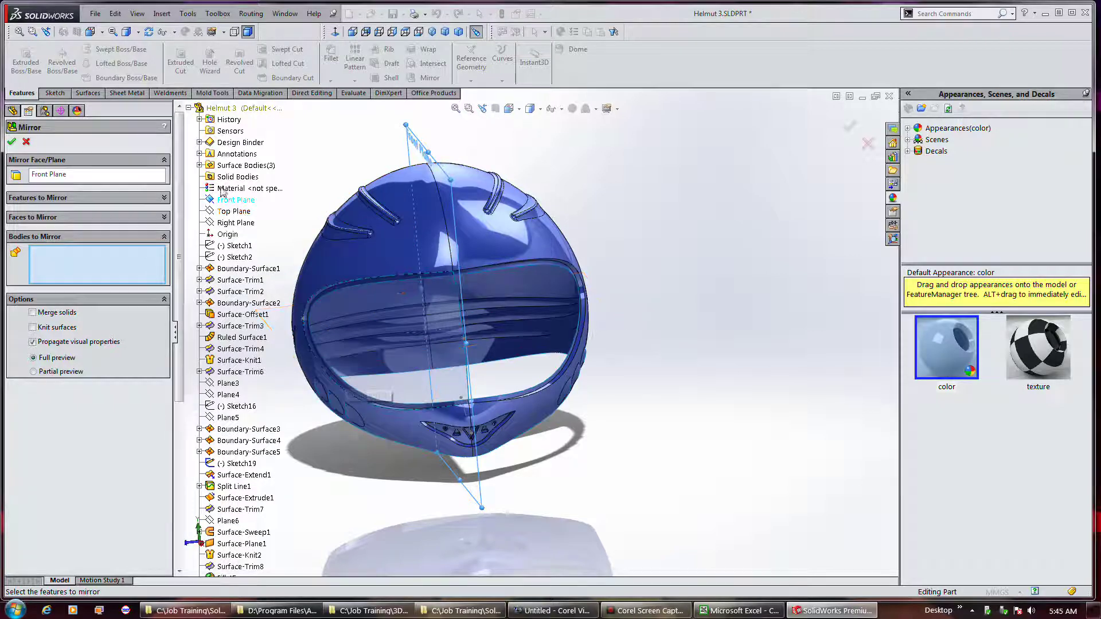
{"action": "left_click", "coordinate": [200, 166]}
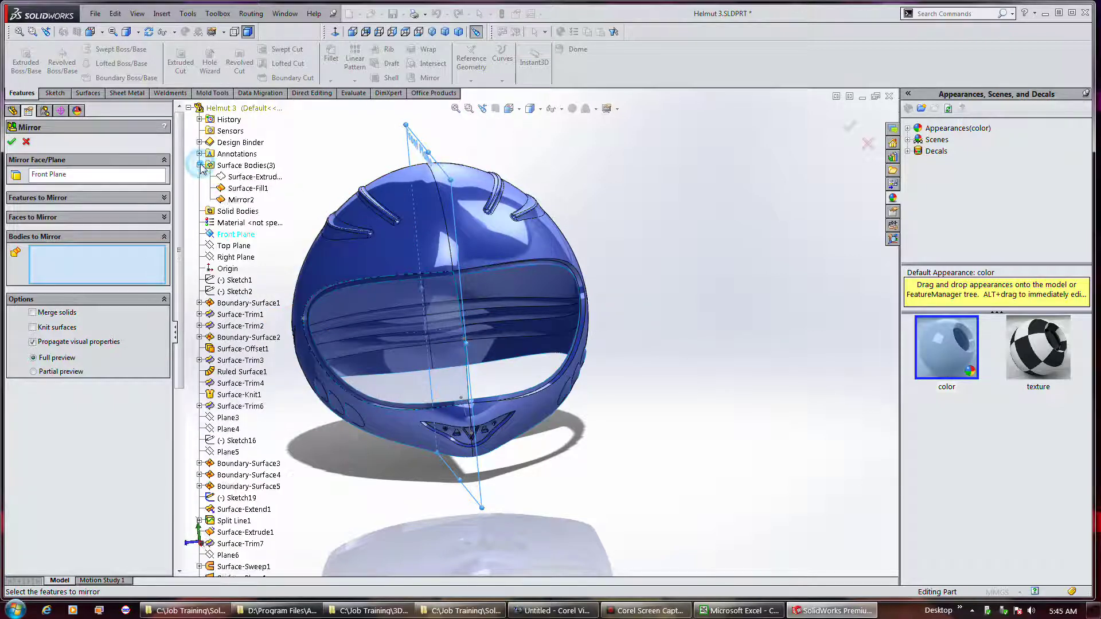
{"action": "left_click", "coordinate": [244, 189]}
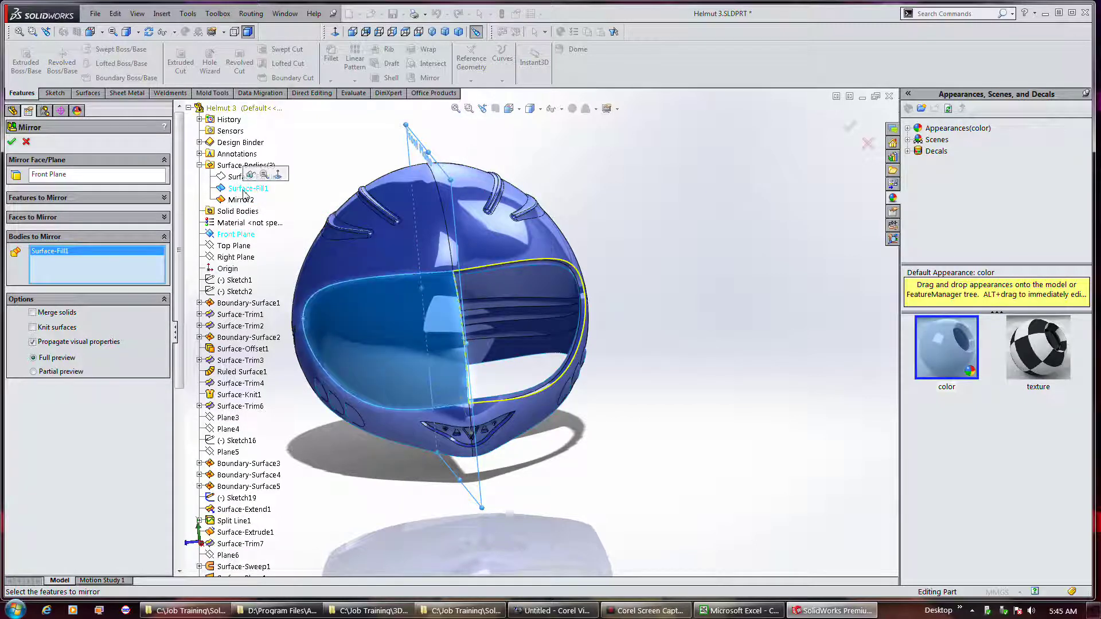
{"action": "left_click", "coordinate": [49, 327]}
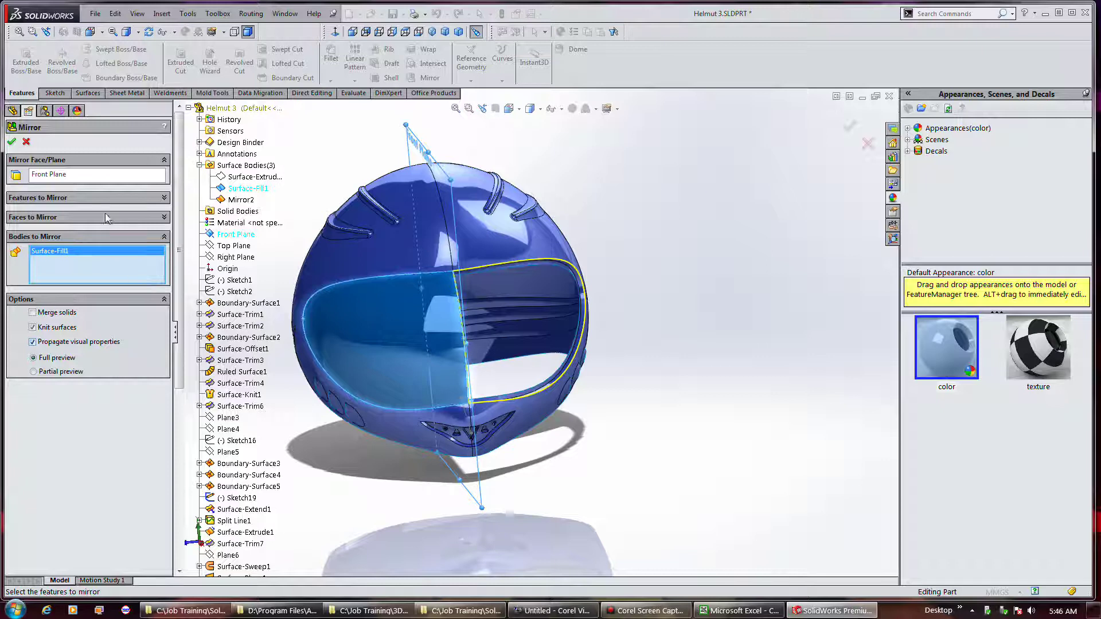
{"action": "left_click", "coordinate": [12, 142]}
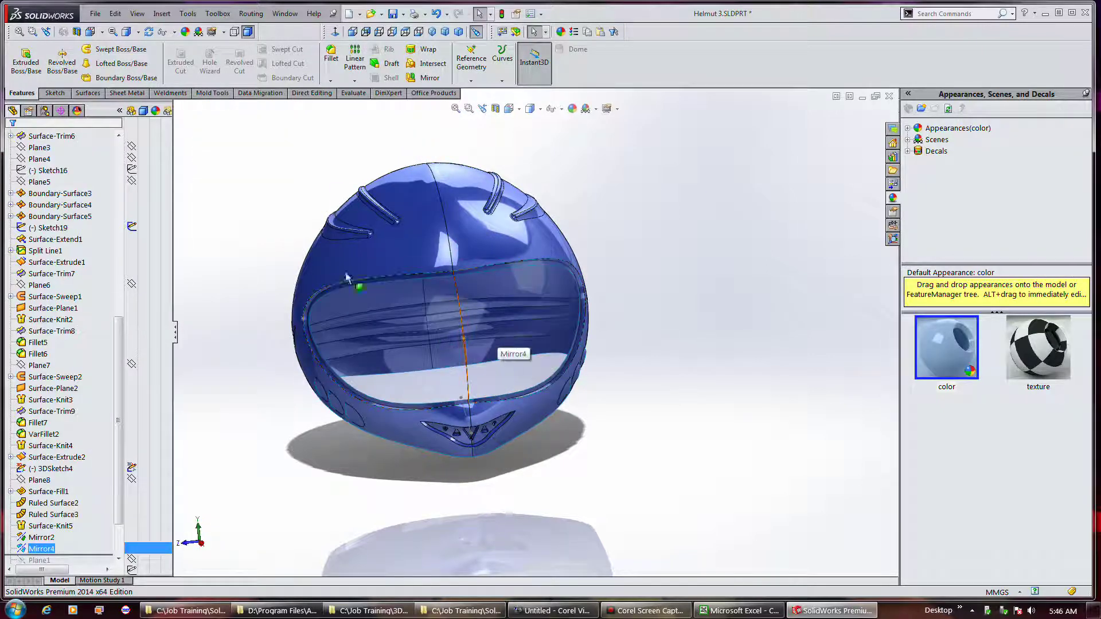
Step: Examine which parts of the helmet belong to the surface bodies Mirror2 and Mirror4
{"action": "left_click", "coordinate": [63, 172]}
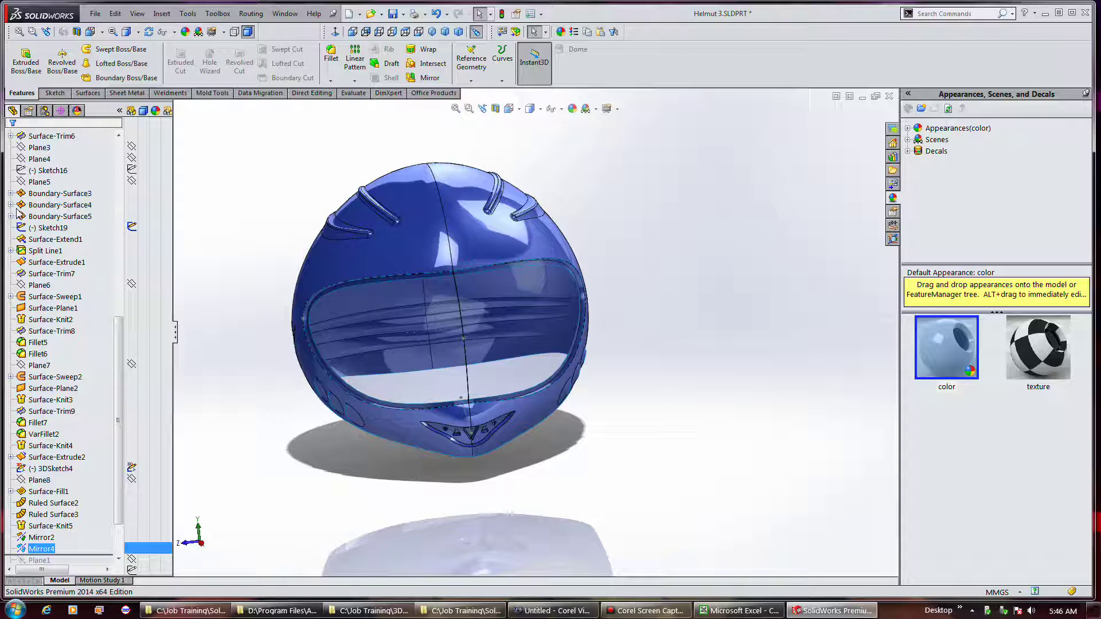
{"action": "scroll", "coordinate": [74, 214], "scroll_direction": "up", "scroll_amount": 11}
{"action": "left_click", "coordinate": [57, 227]}
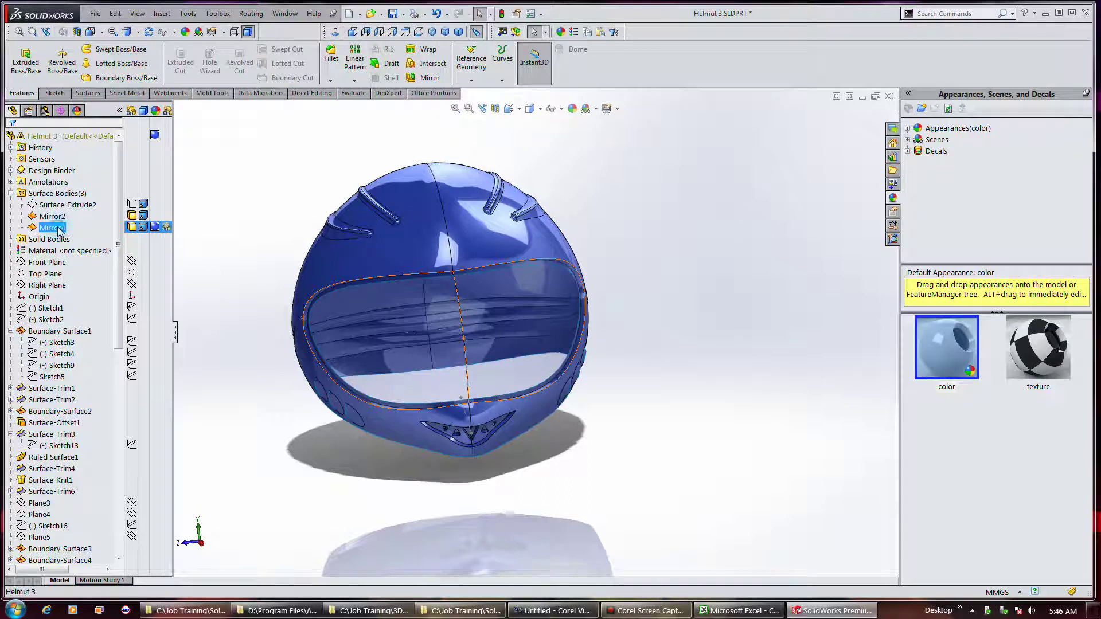
{"action": "left_click", "coordinate": [57, 228]}
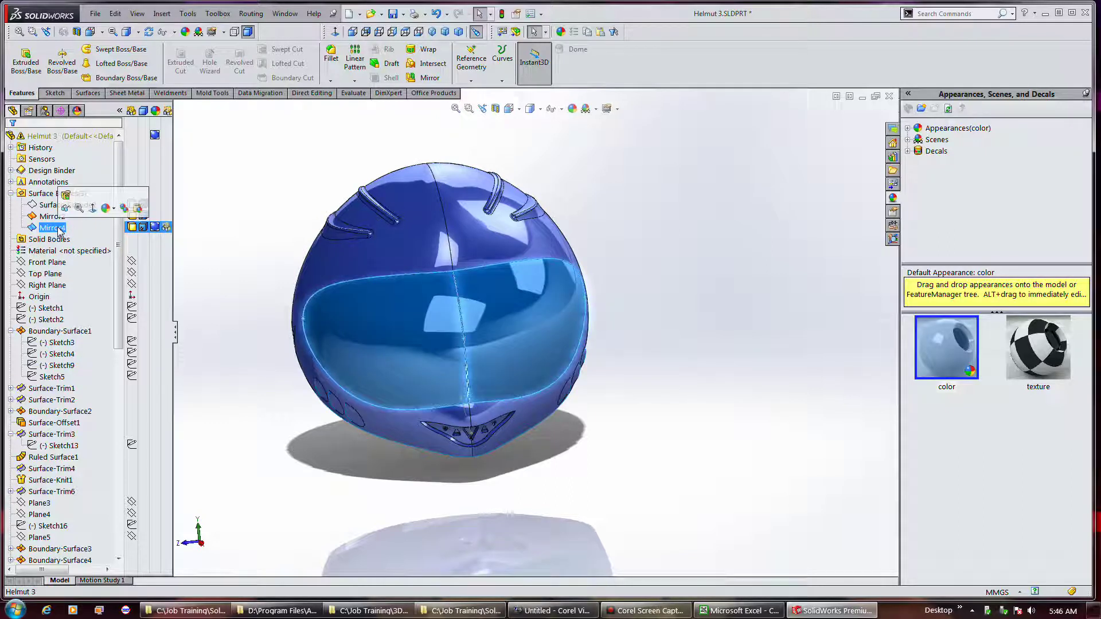
{"action": "left_click", "coordinate": [54, 218], "text": "ctrl"}
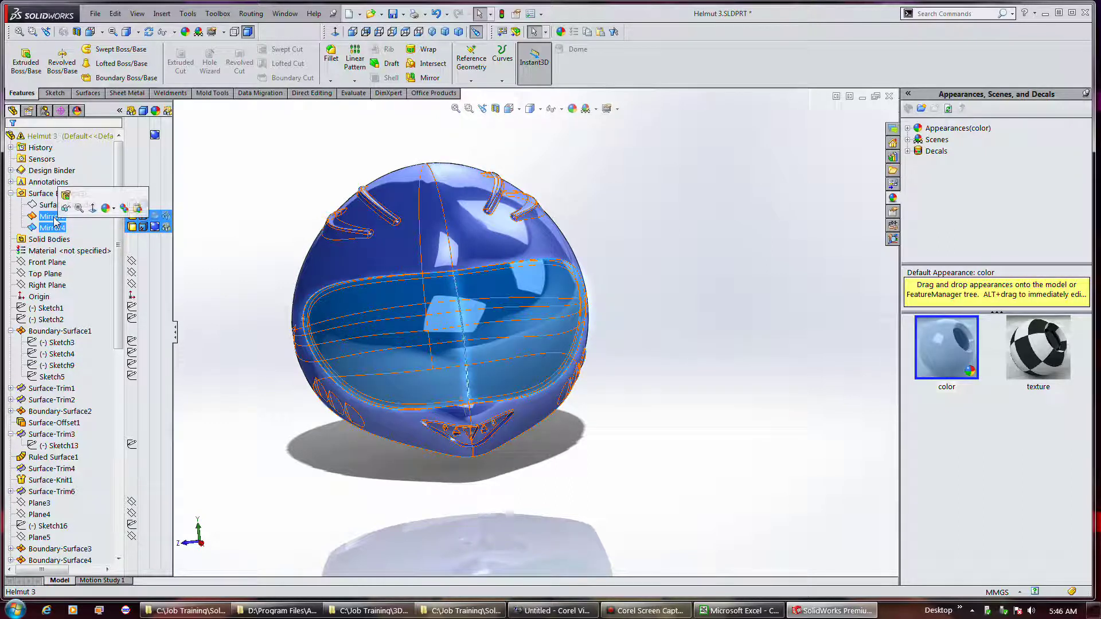
{"action": "left_click", "coordinate": [55, 228]}
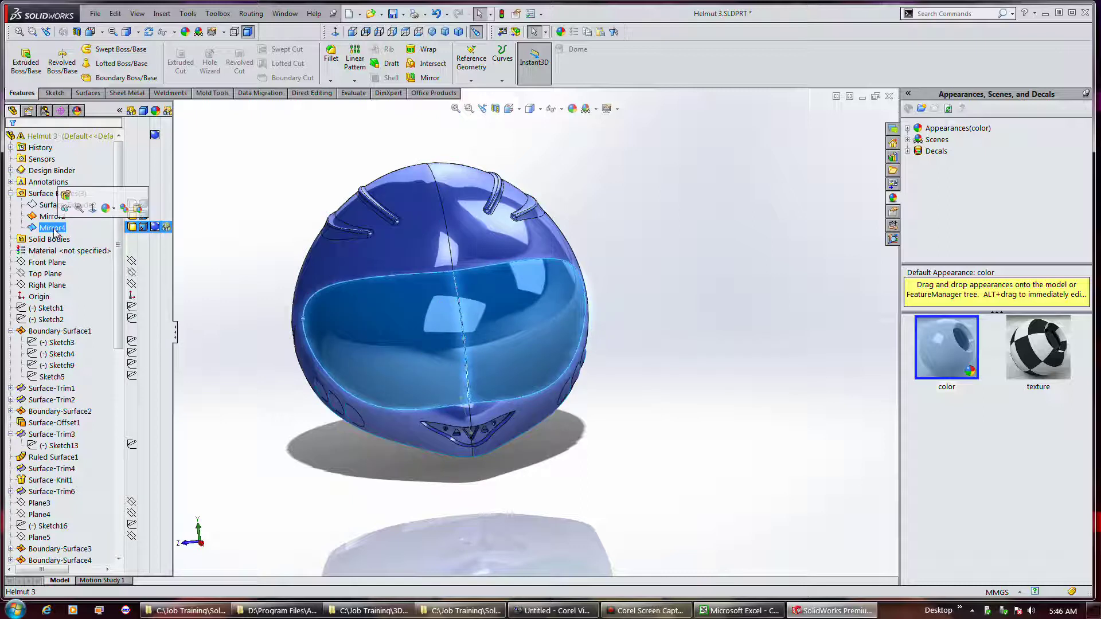
{"action": "left_click", "coordinate": [51, 218]}
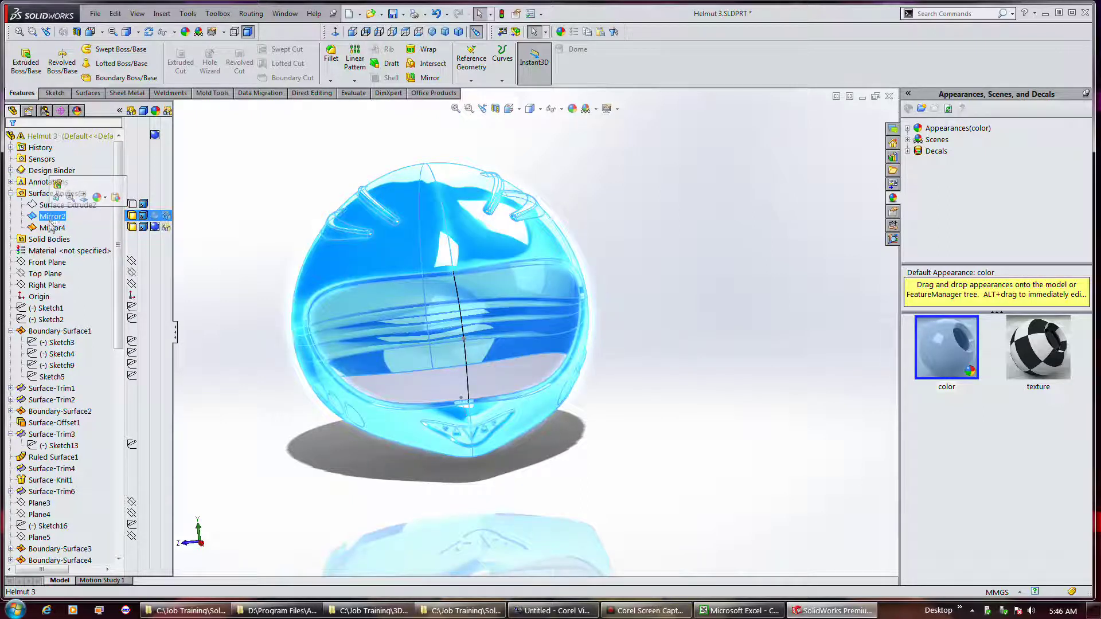
{"action": "left_click", "coordinate": [52, 229]}
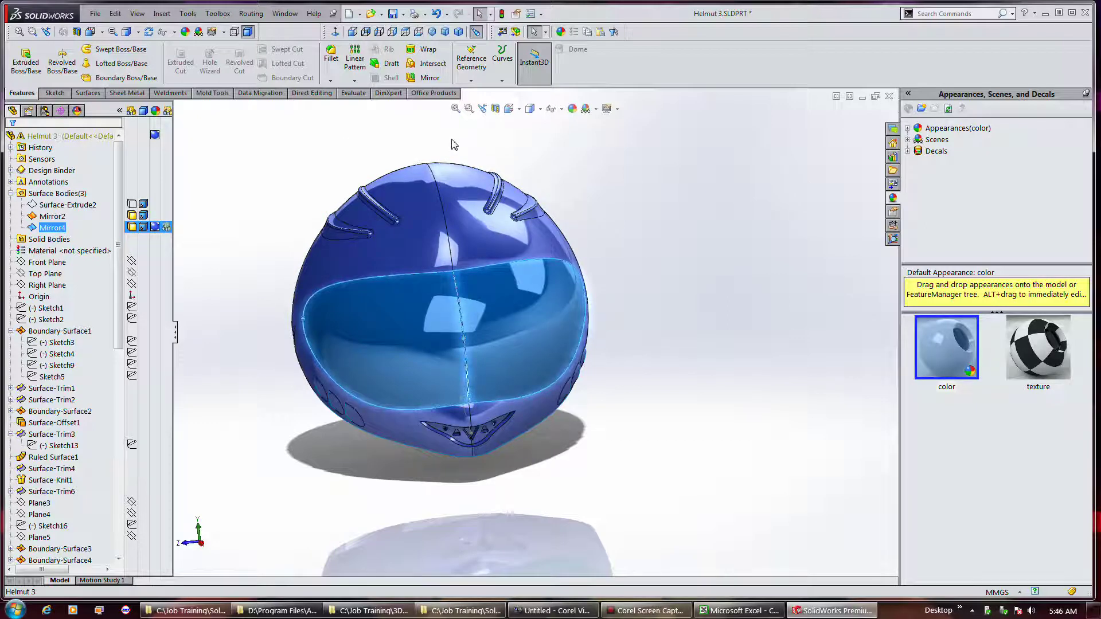
Step: Change the display style to Shaded without edges and inspect the helmet's shell and visor from several sides
{"action": "left_click", "coordinate": [531, 109]}
{"action": "left_click", "coordinate": [530, 137]}
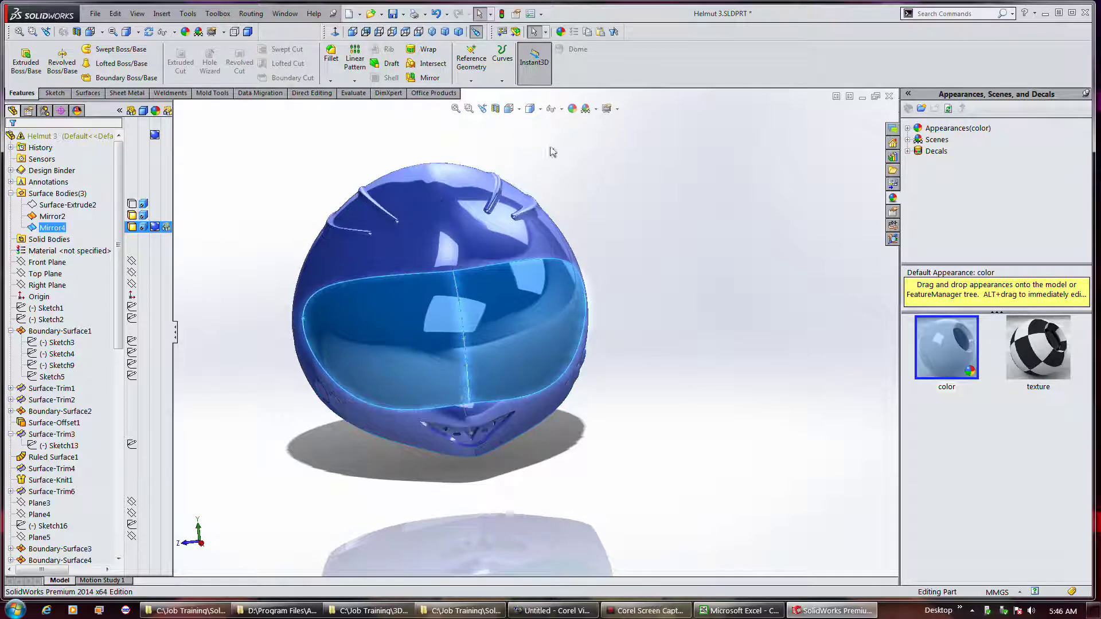
{"action": "left_click", "coordinate": [658, 208]}
{"action": "middle_click_drag", "start_coordinate": [312, 216], "coordinate": [614, 413]}
{"action": "key", "text": "Escape"}
{"action": "scroll", "coordinate": [631, 245], "scroll_direction": "down", "scroll_amount": 2}
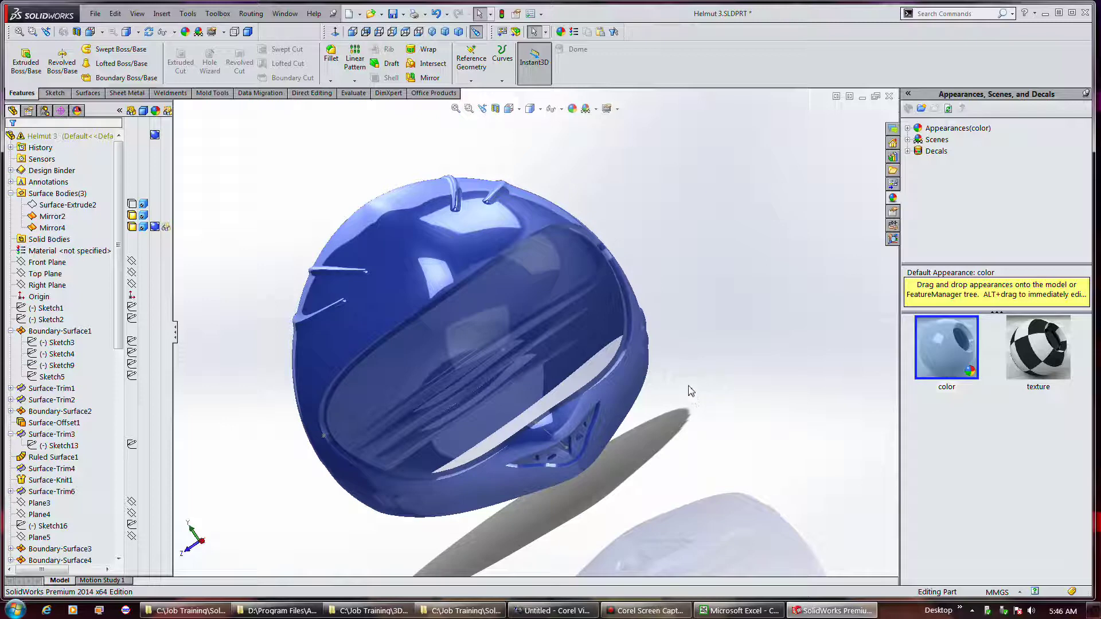
{"action": "middle_click_drag", "start_coordinate": [709, 398], "coordinate": [545, 360]}
{"action": "left_click", "coordinate": [417, 305]}
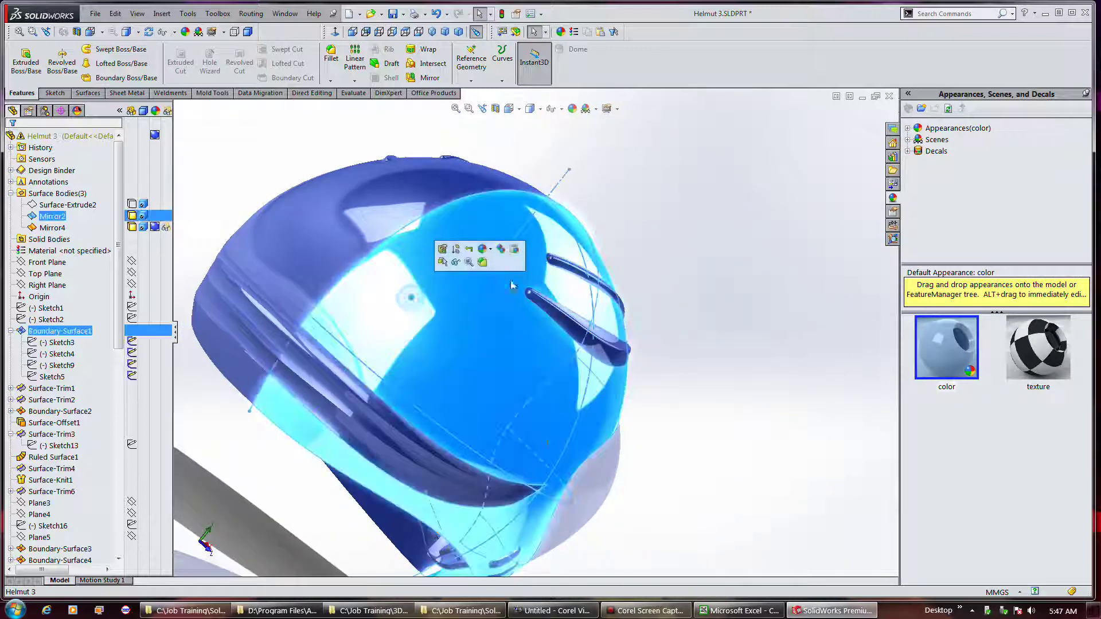
{"action": "left_click", "coordinate": [264, 133]}
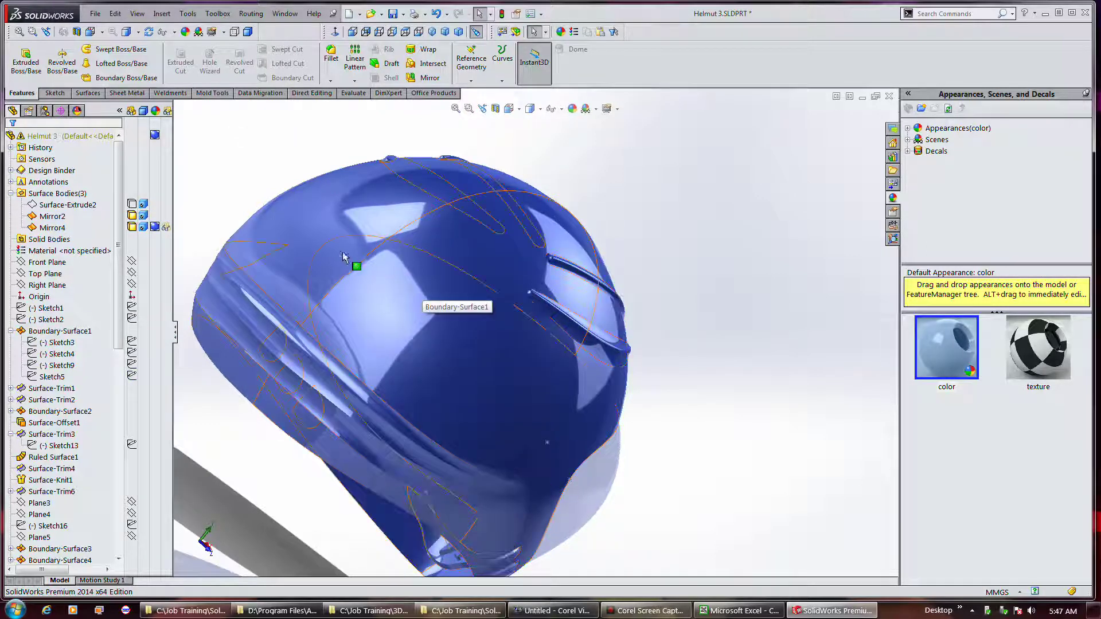
{"action": "middle_click_drag", "start_coordinate": [751, 319], "coordinate": [556, 236]}
Step: Save the completed helmet part Helmut 3.SLDPRT
{"action": "left_click", "coordinate": [393, 14]}
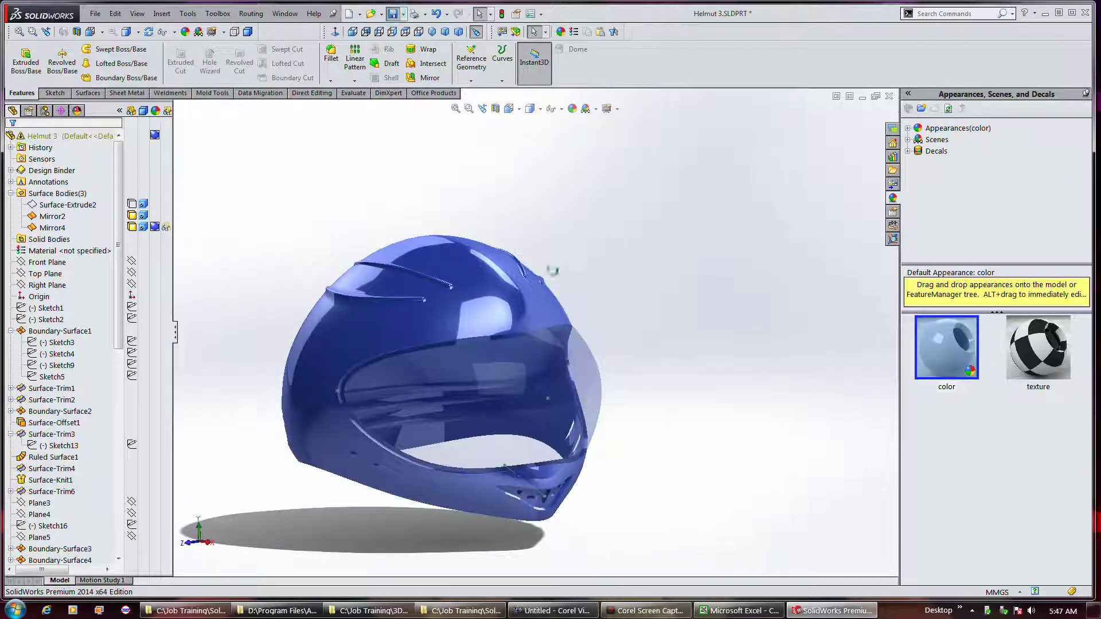
{"action": "middle_click_drag", "start_coordinate": [660, 297], "coordinate": [545, 288]}
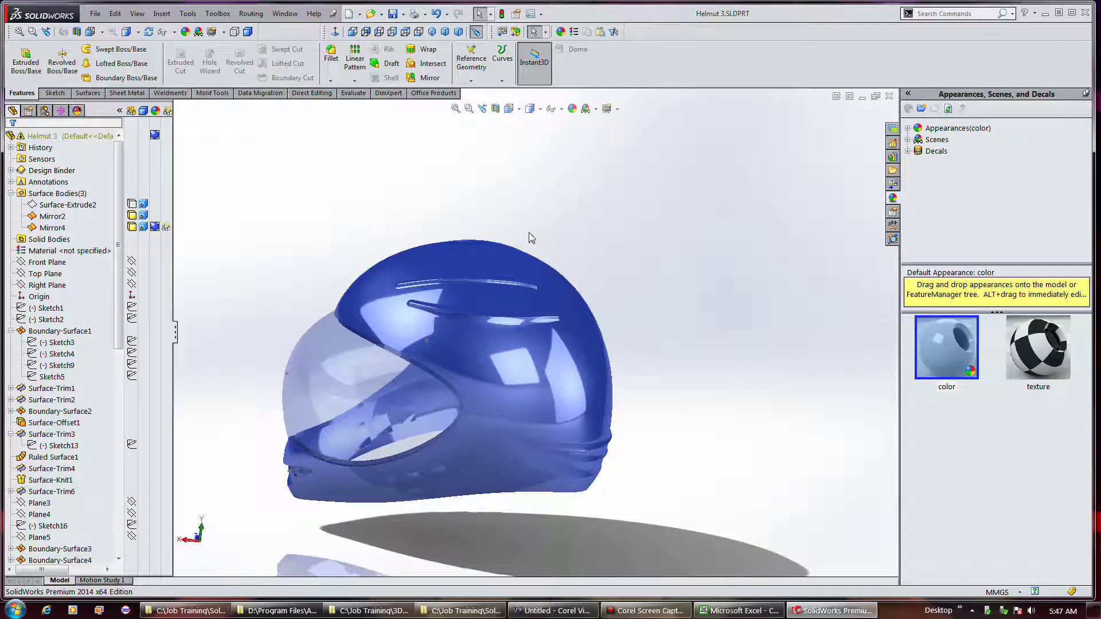
{"action": "mouse_move", "coordinate": [657, 615]}
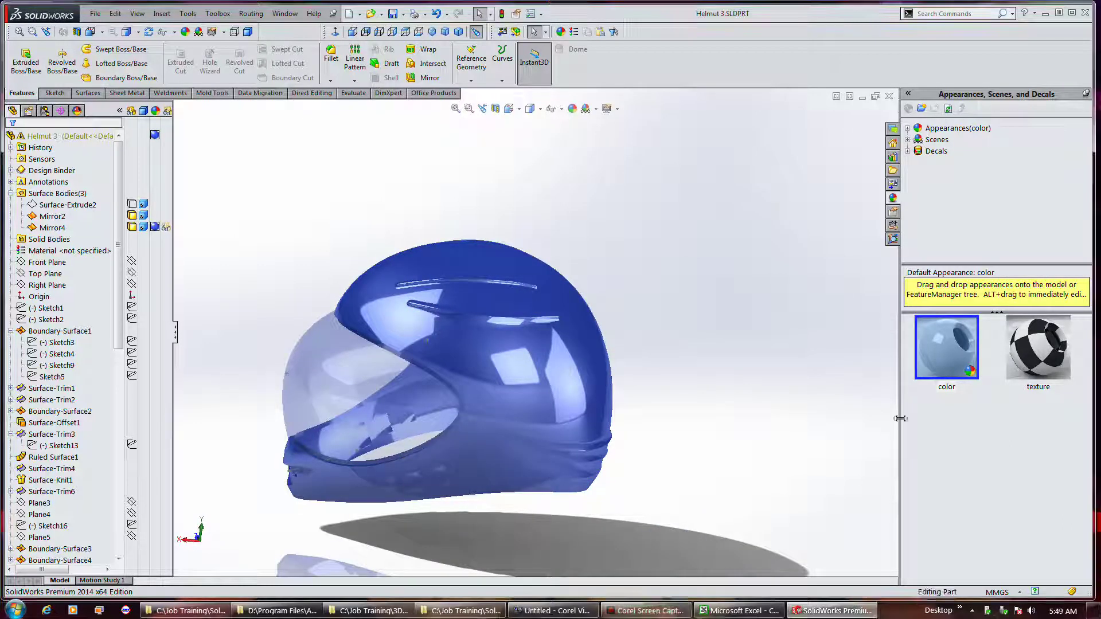